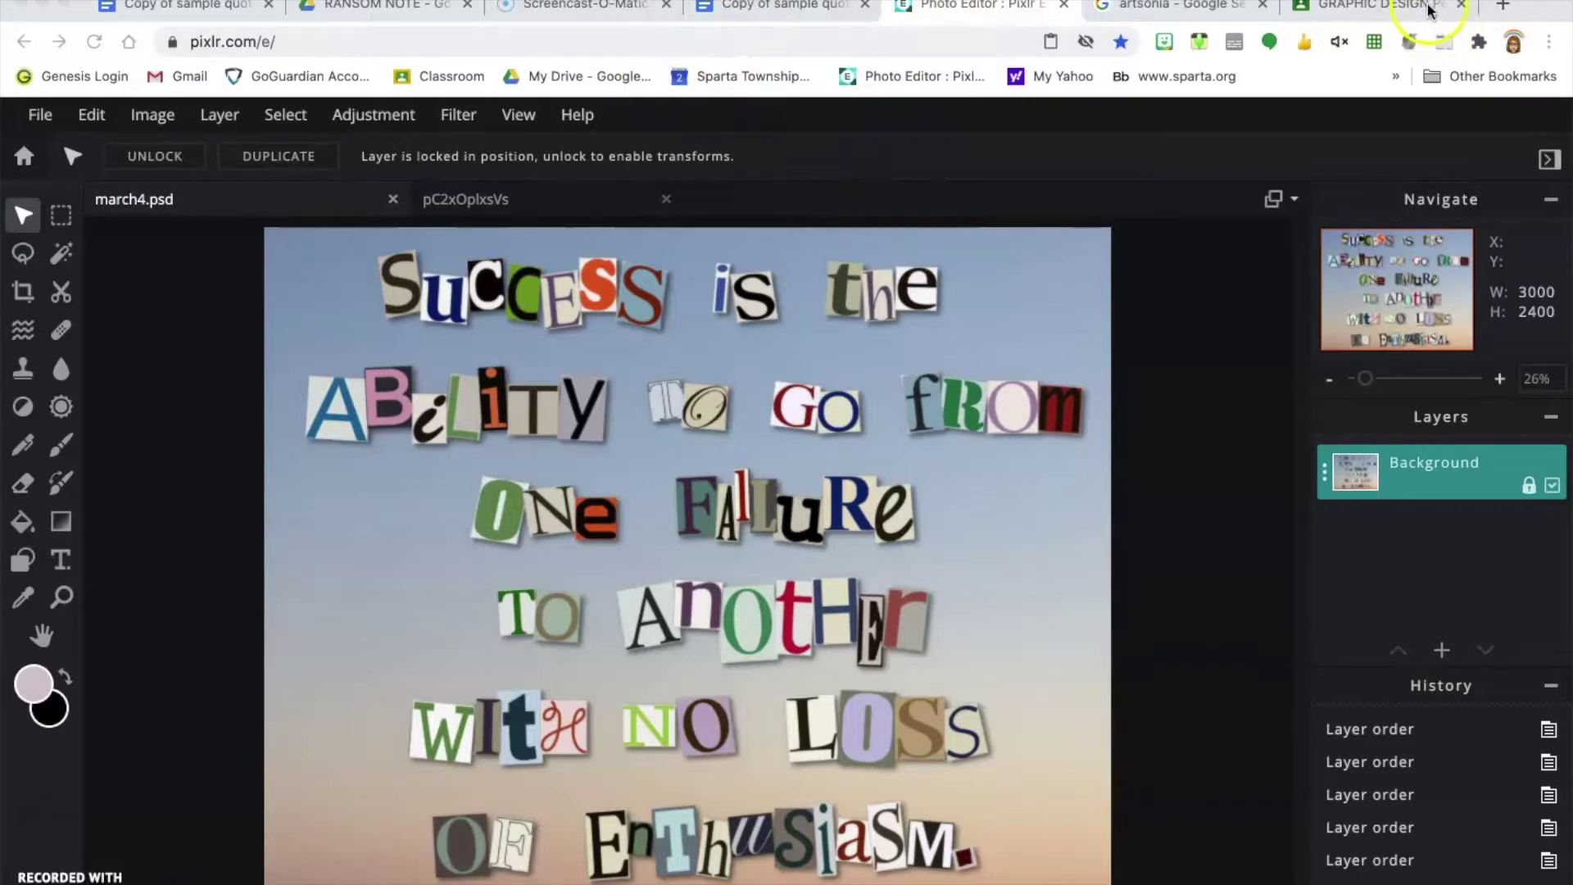
Look at the sample ransom note in Google Drive and review the Google Docs sample quotes through the highlighted bicycle quote.
click(374, 4)
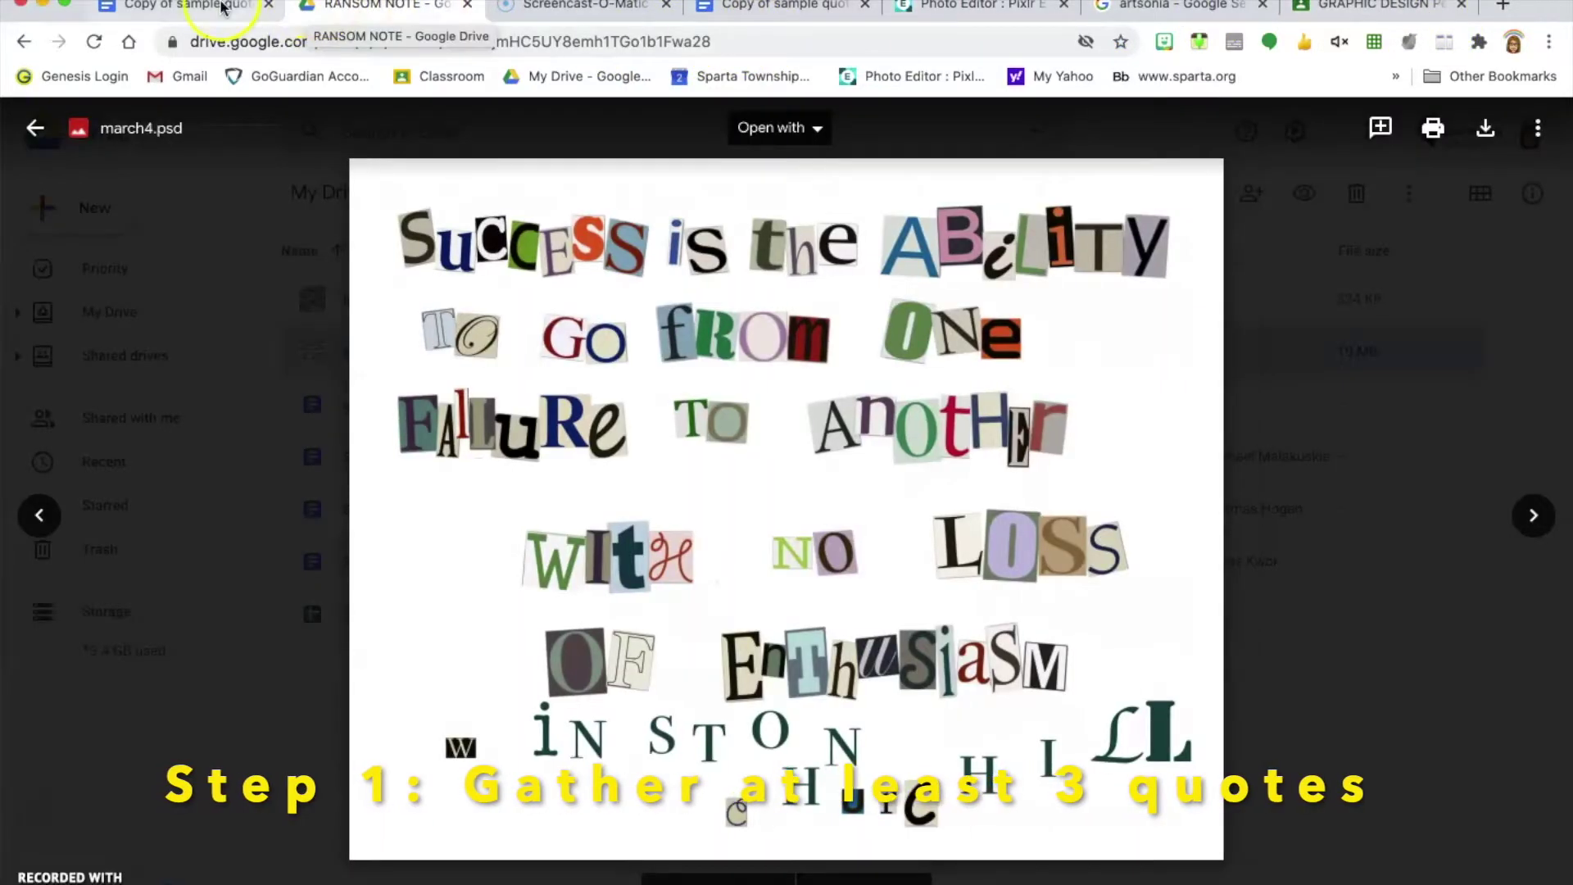
click(202, 8)
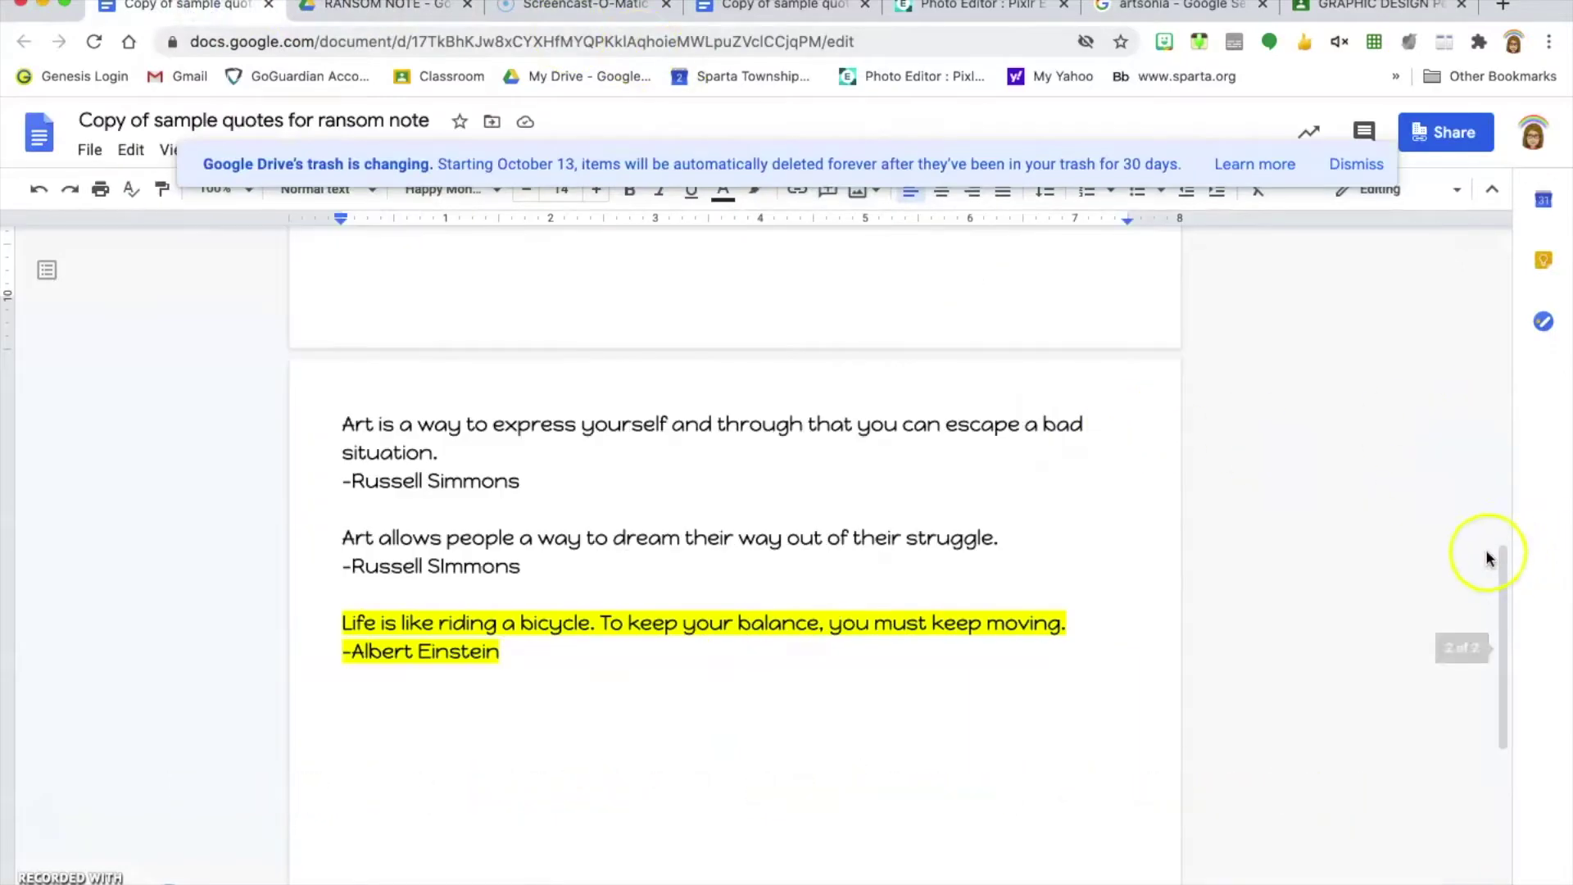
drag(1499, 575, 1499, 241)
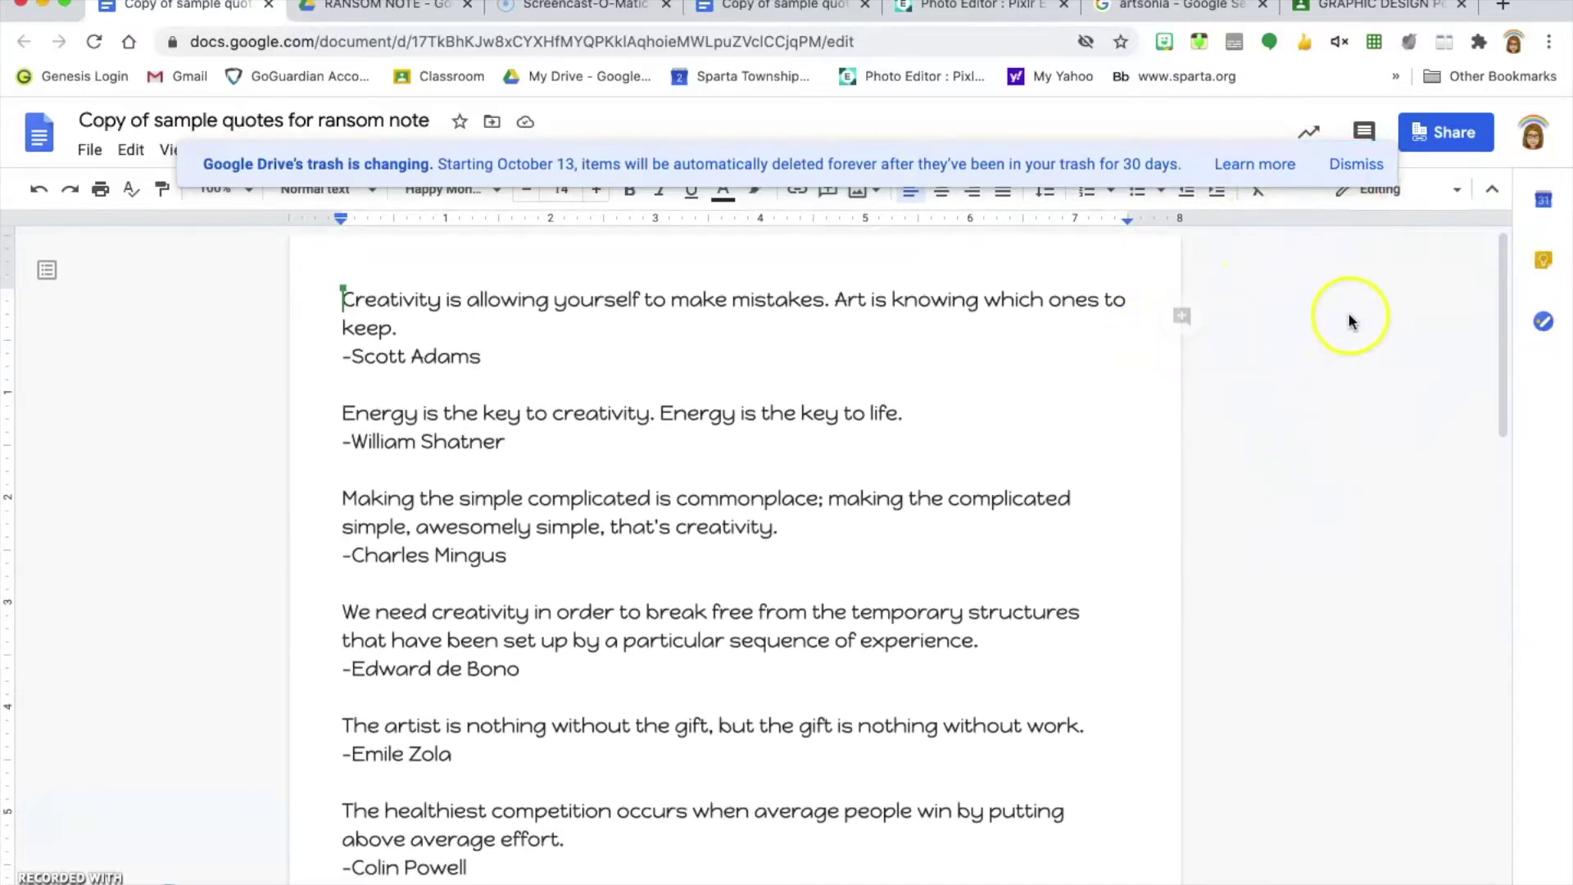
drag(1499, 270, 1492, 649)
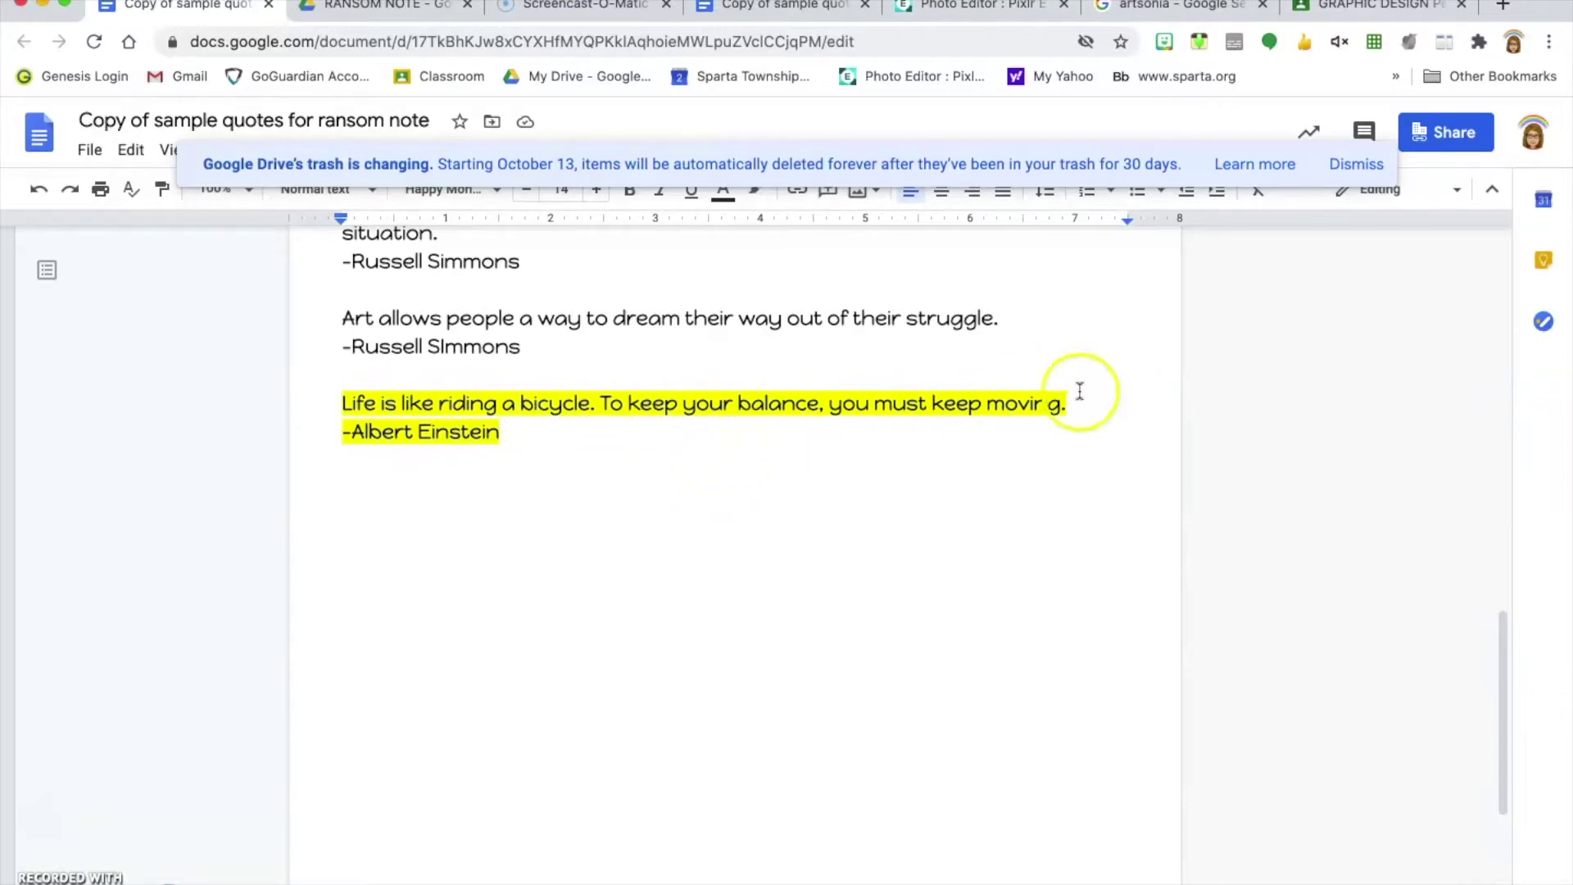
drag(1501, 637, 1517, 548)
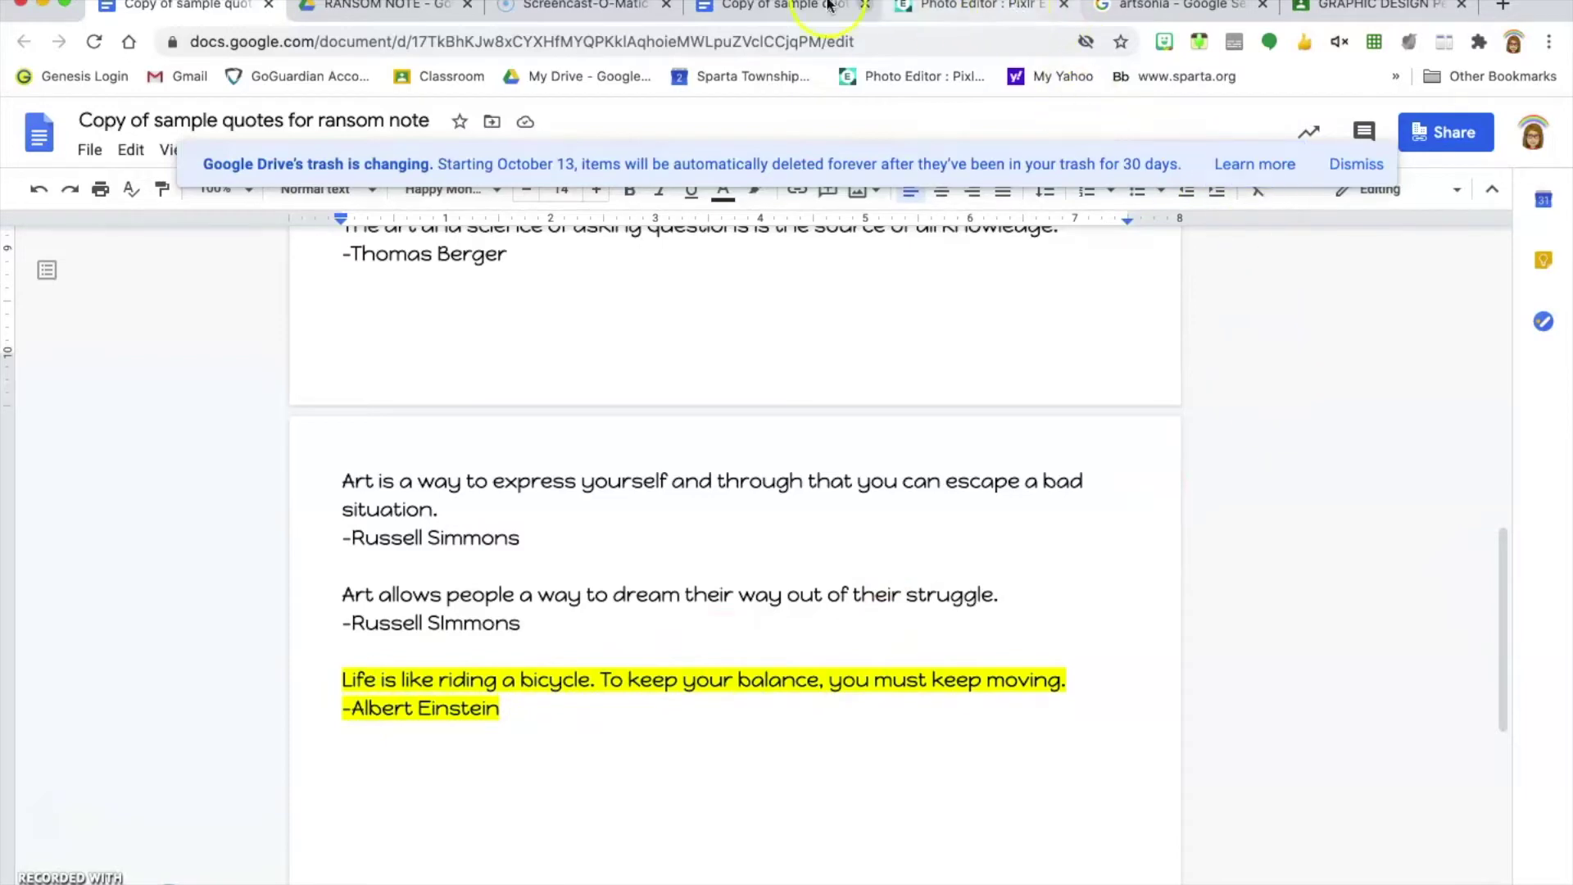
Find the ransom letters post in the Graphic Design stream in Google Classroom and open its letters.jpg attachment.
click(948, 8)
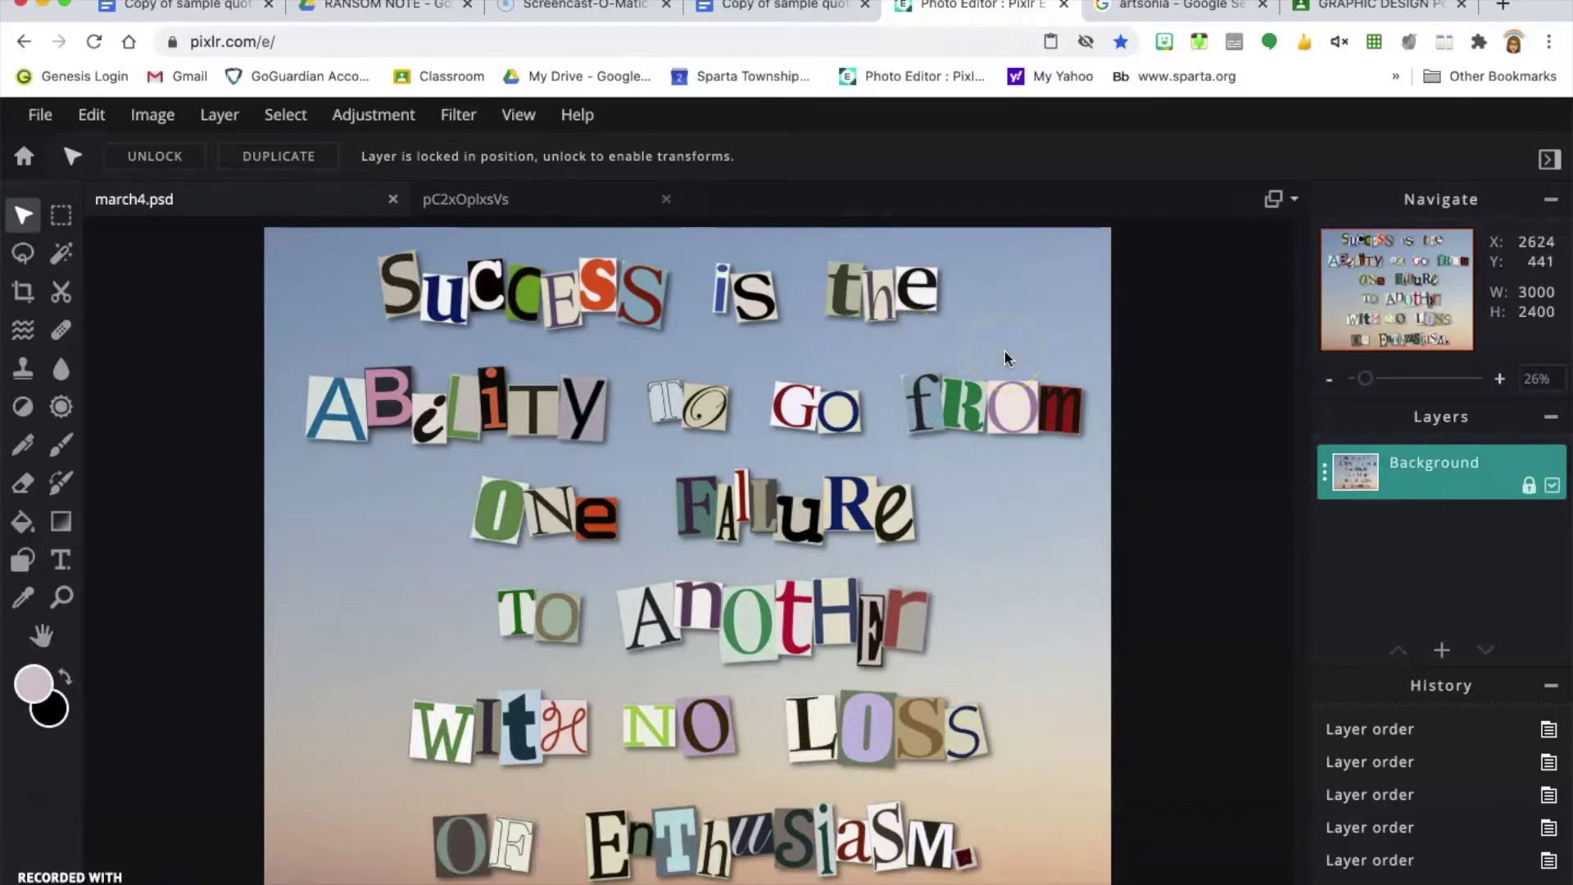
drag(954, 406, 885, 385)
click(1365, 8)
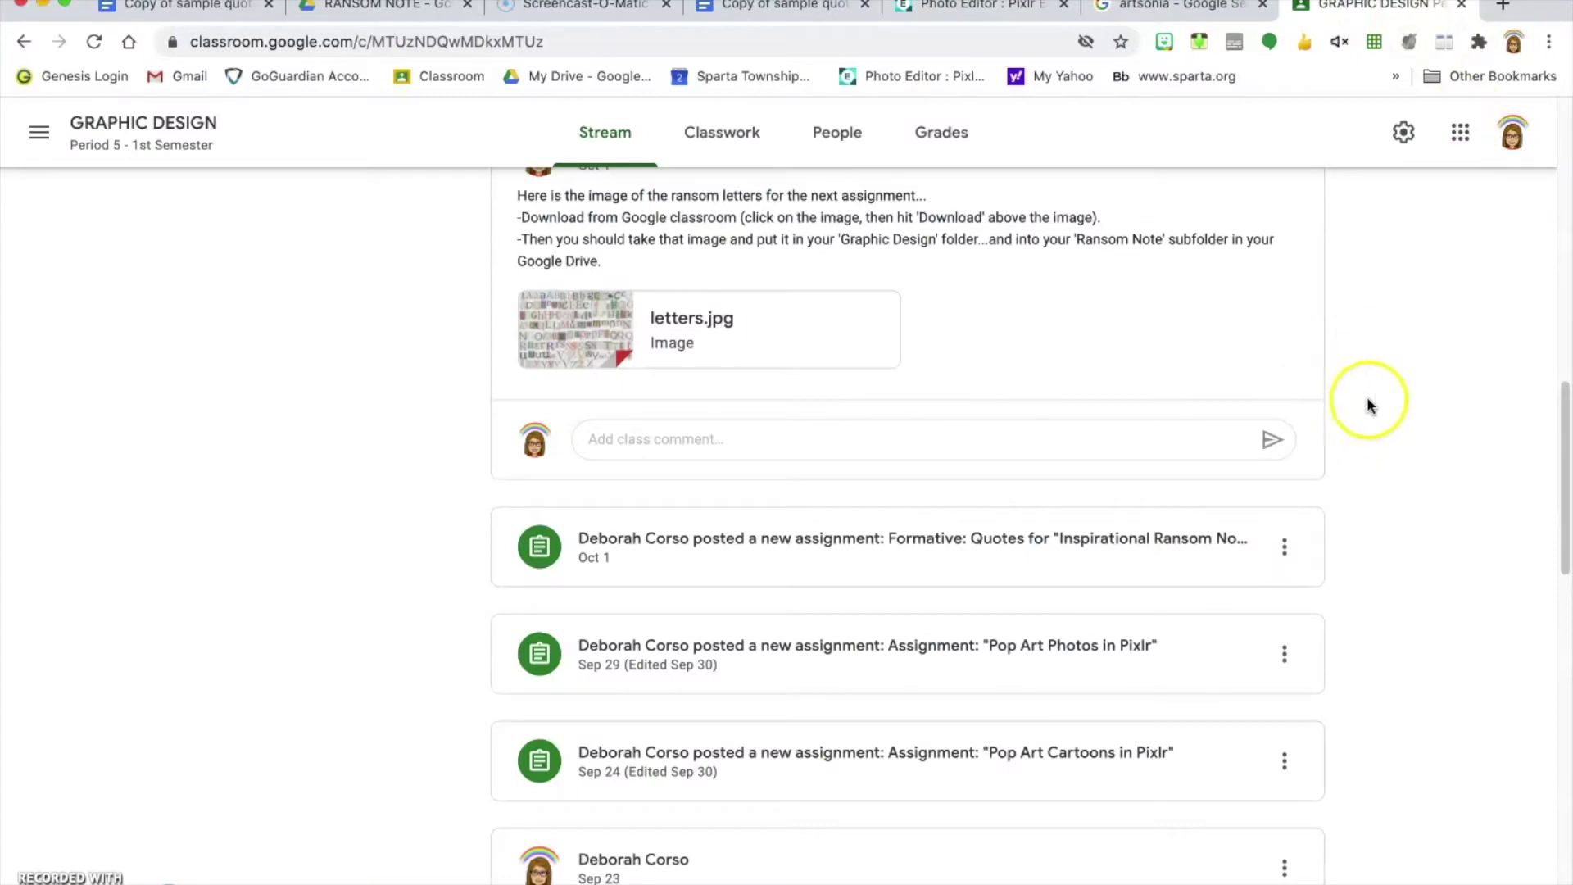
scroll(1435, 473, down, 2)
scroll(1435, 471, up, 3)
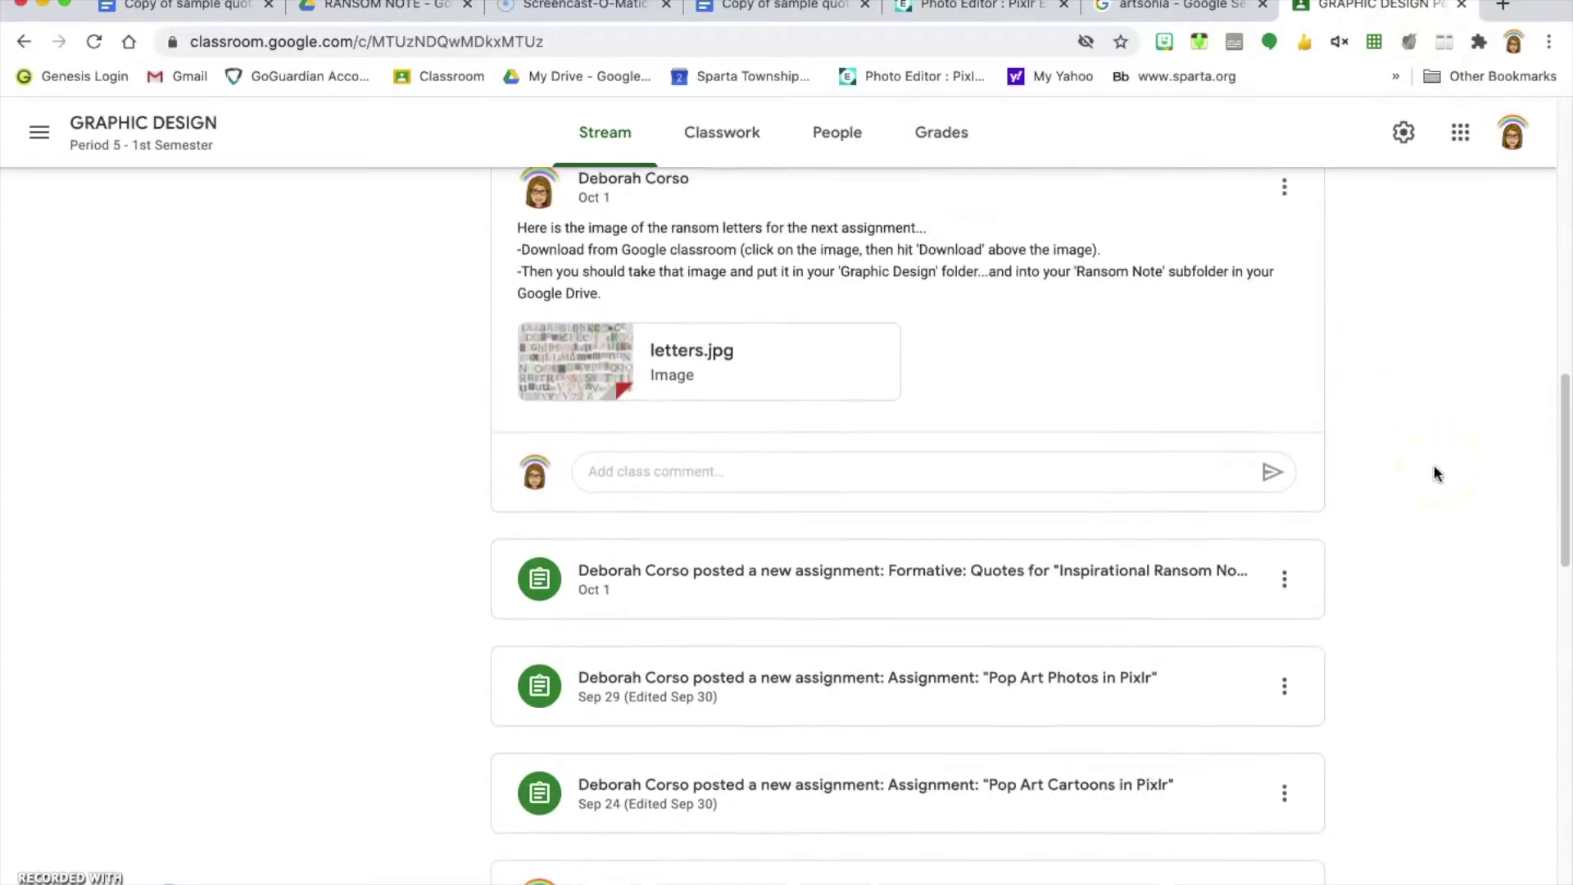
scroll(1432, 464, up, 3)
scroll(1432, 464, down, 4)
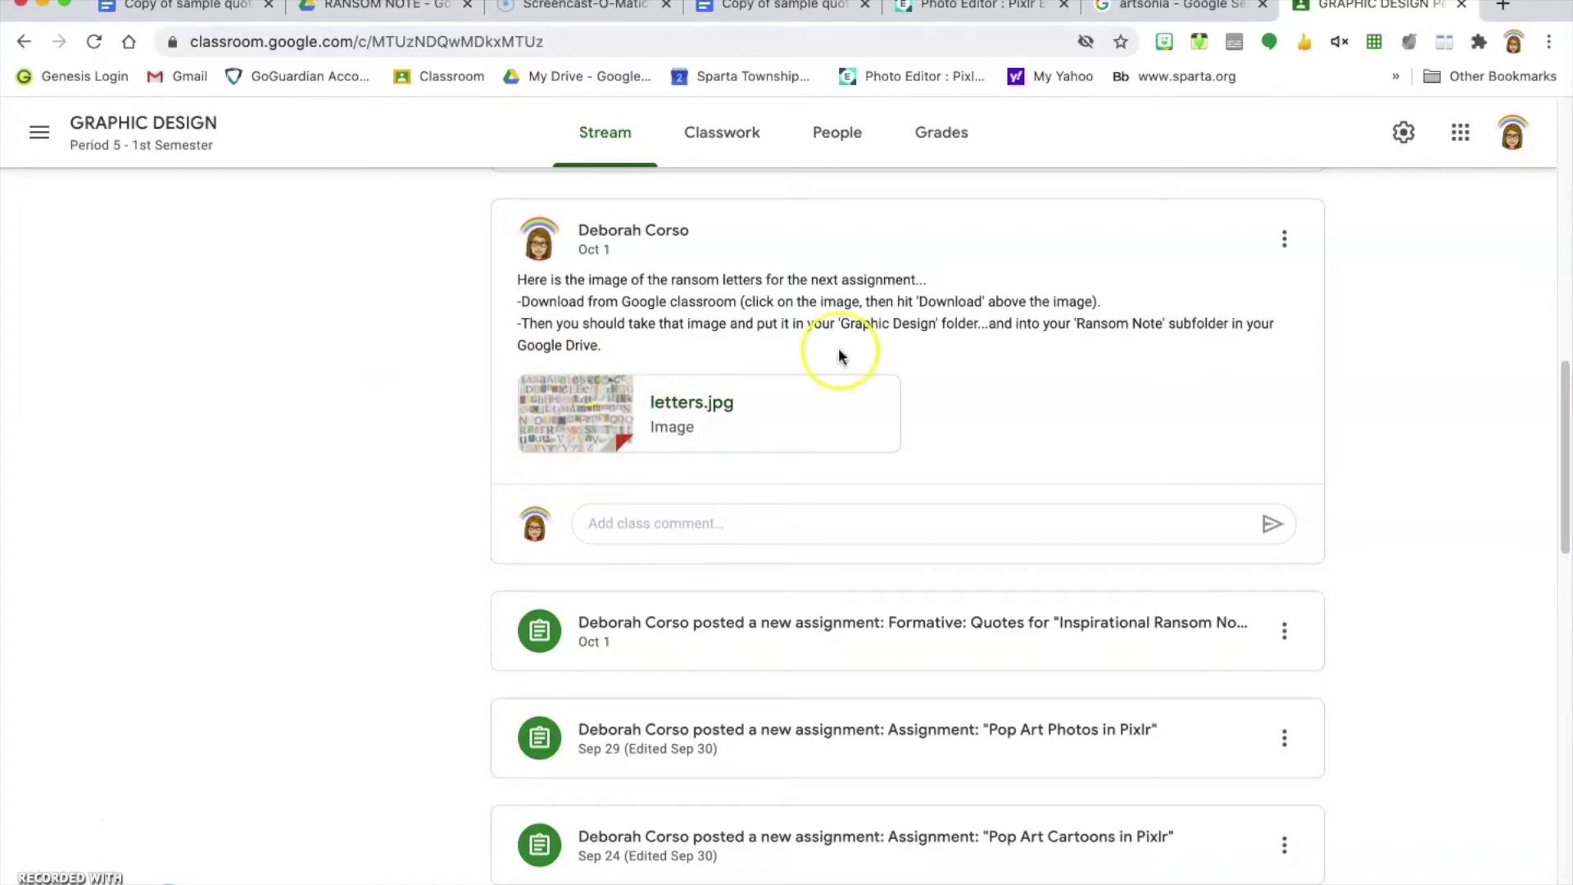
click(622, 386)
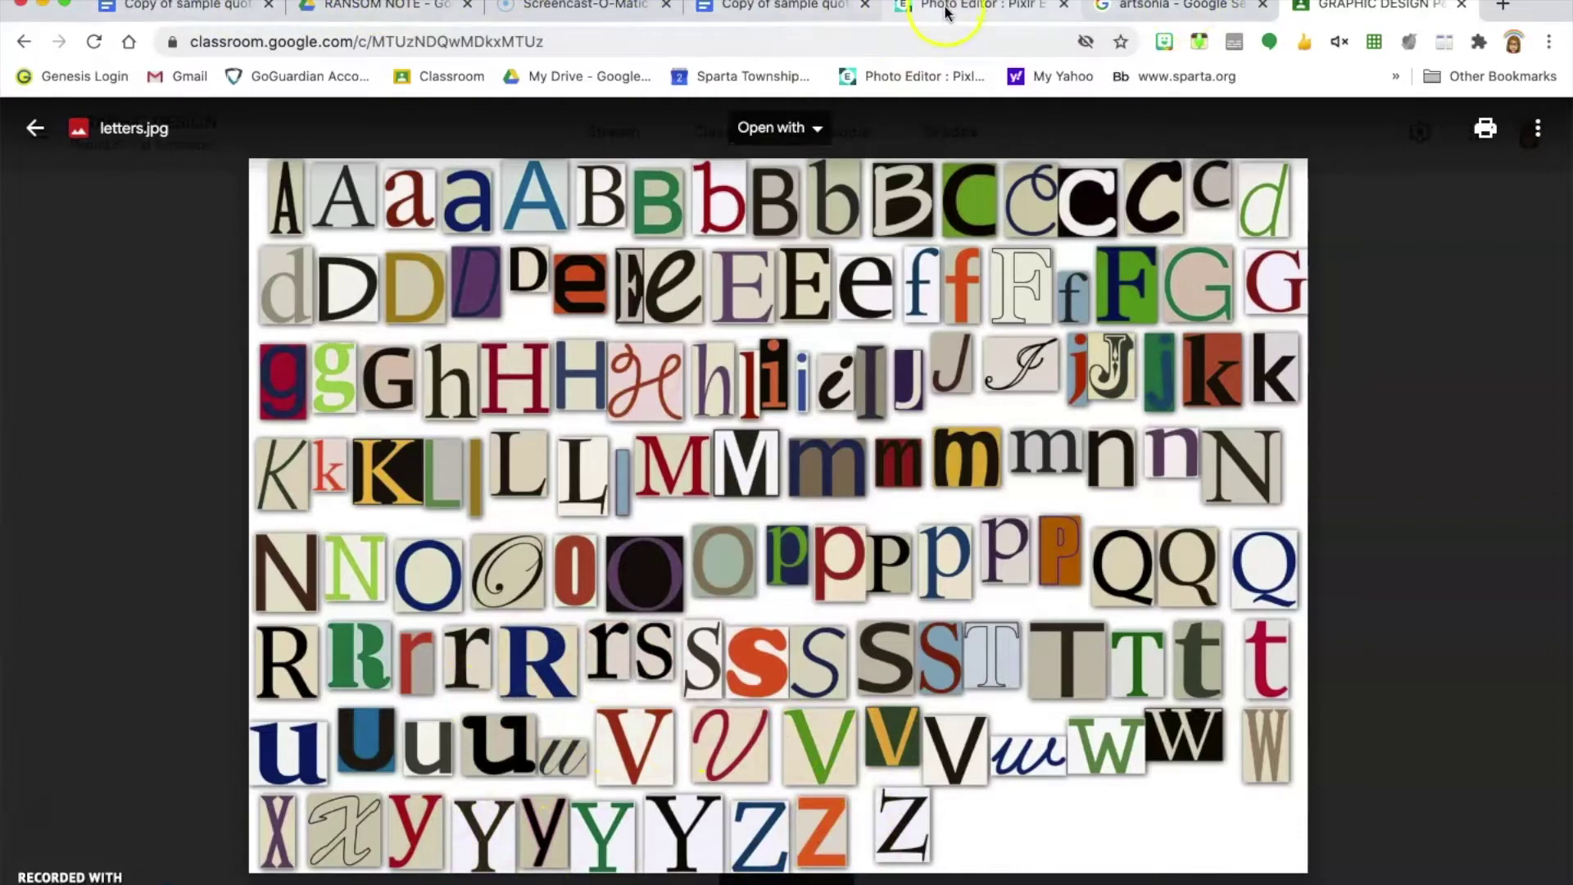
Compare the finished ransom note in Pixlr with the cut-out alphabet in the Google Classroom letters.jpg image.
click(1033, 8)
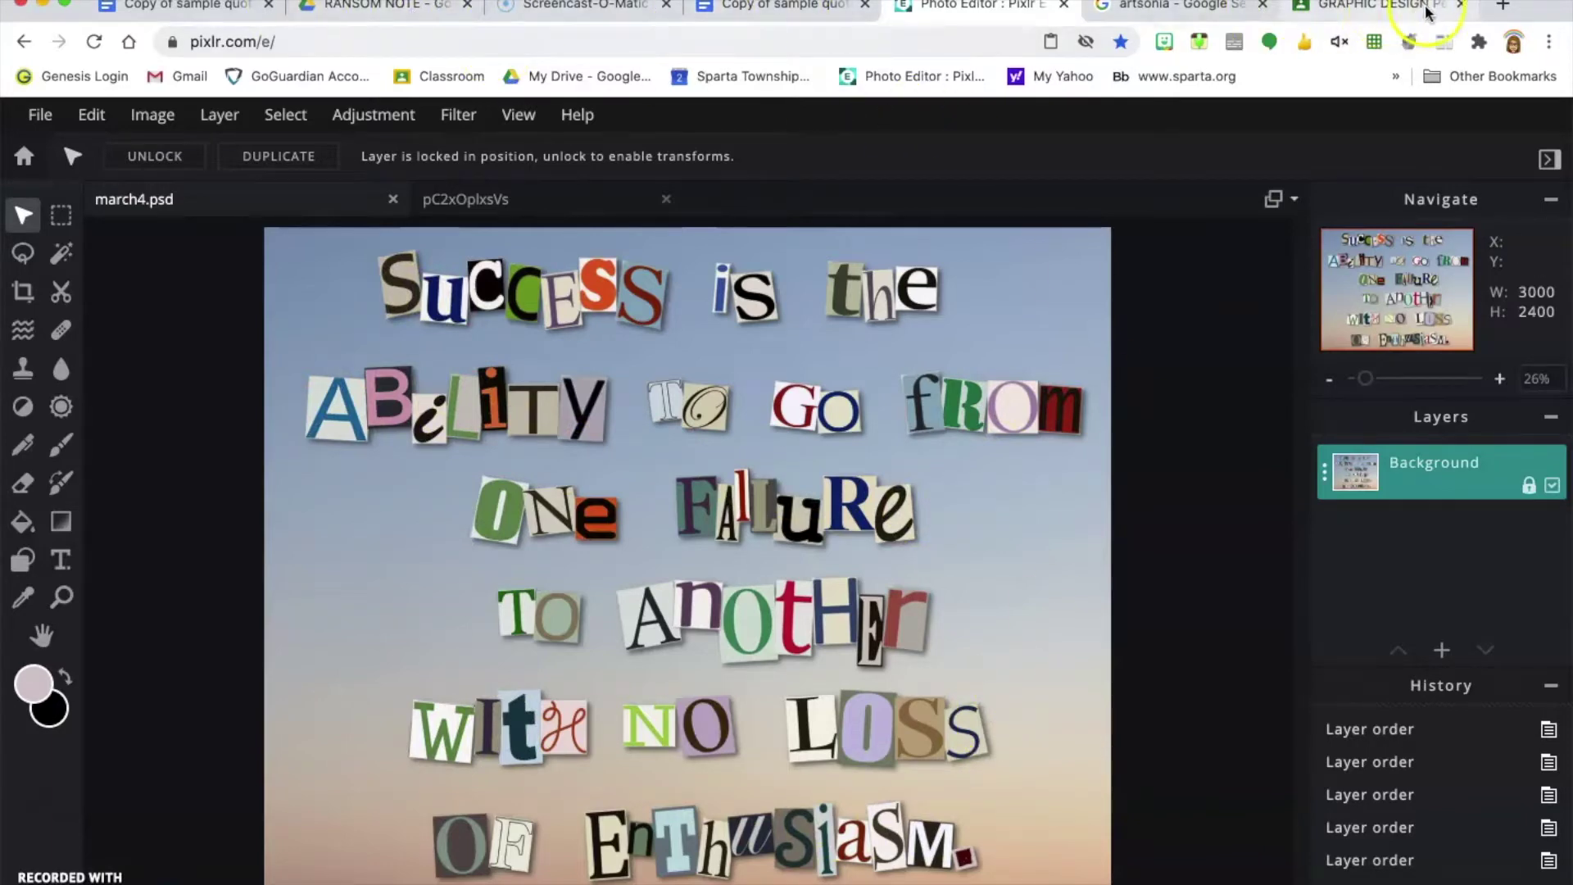
click(1393, 8)
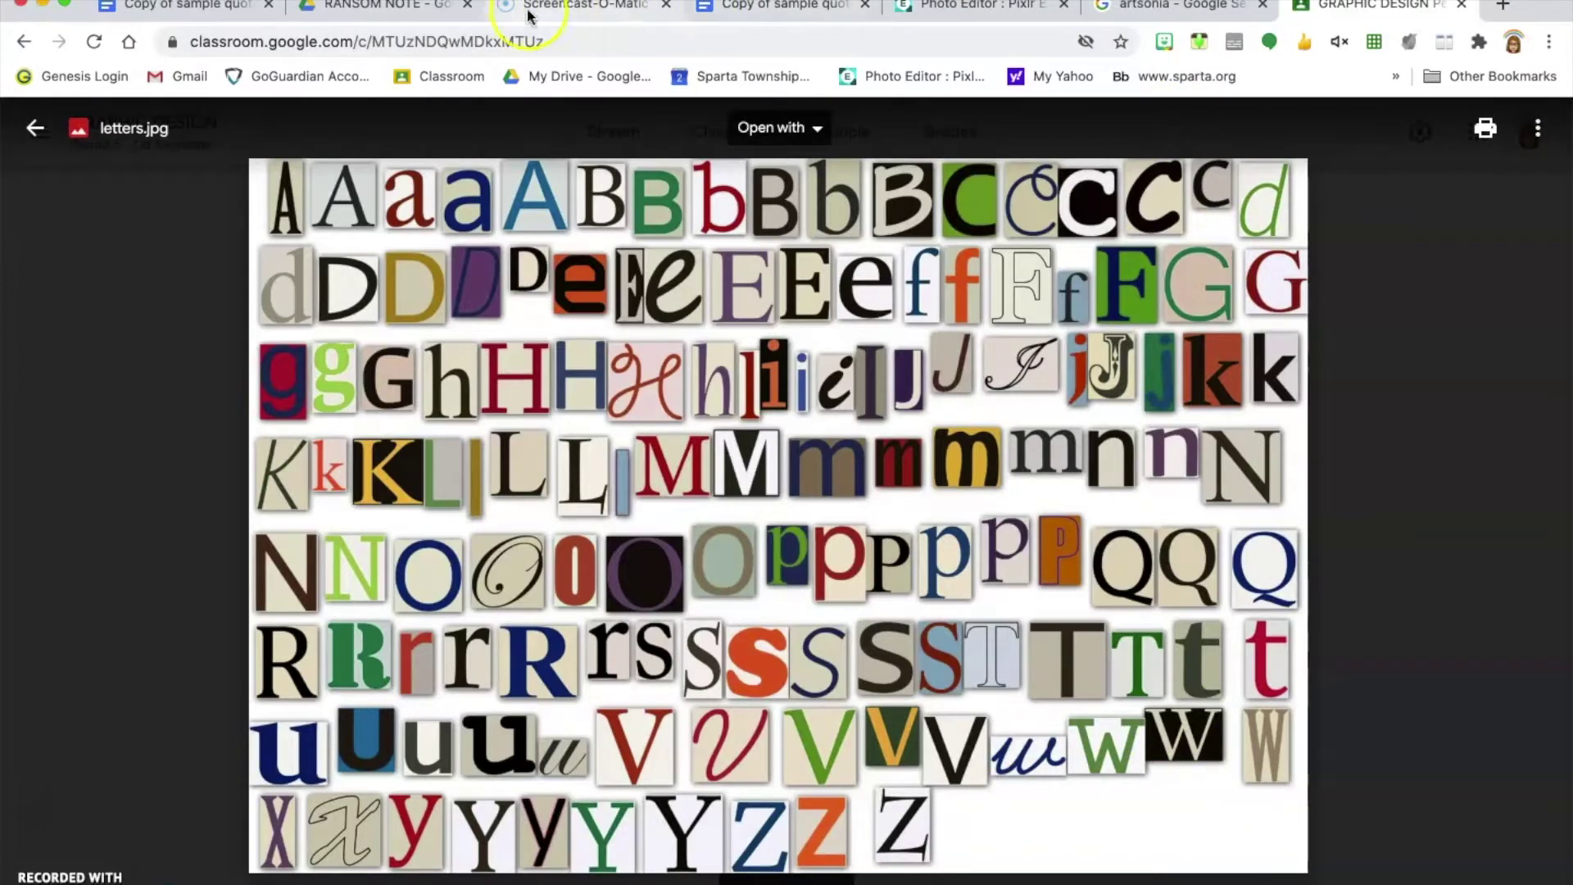
click(983, 10)
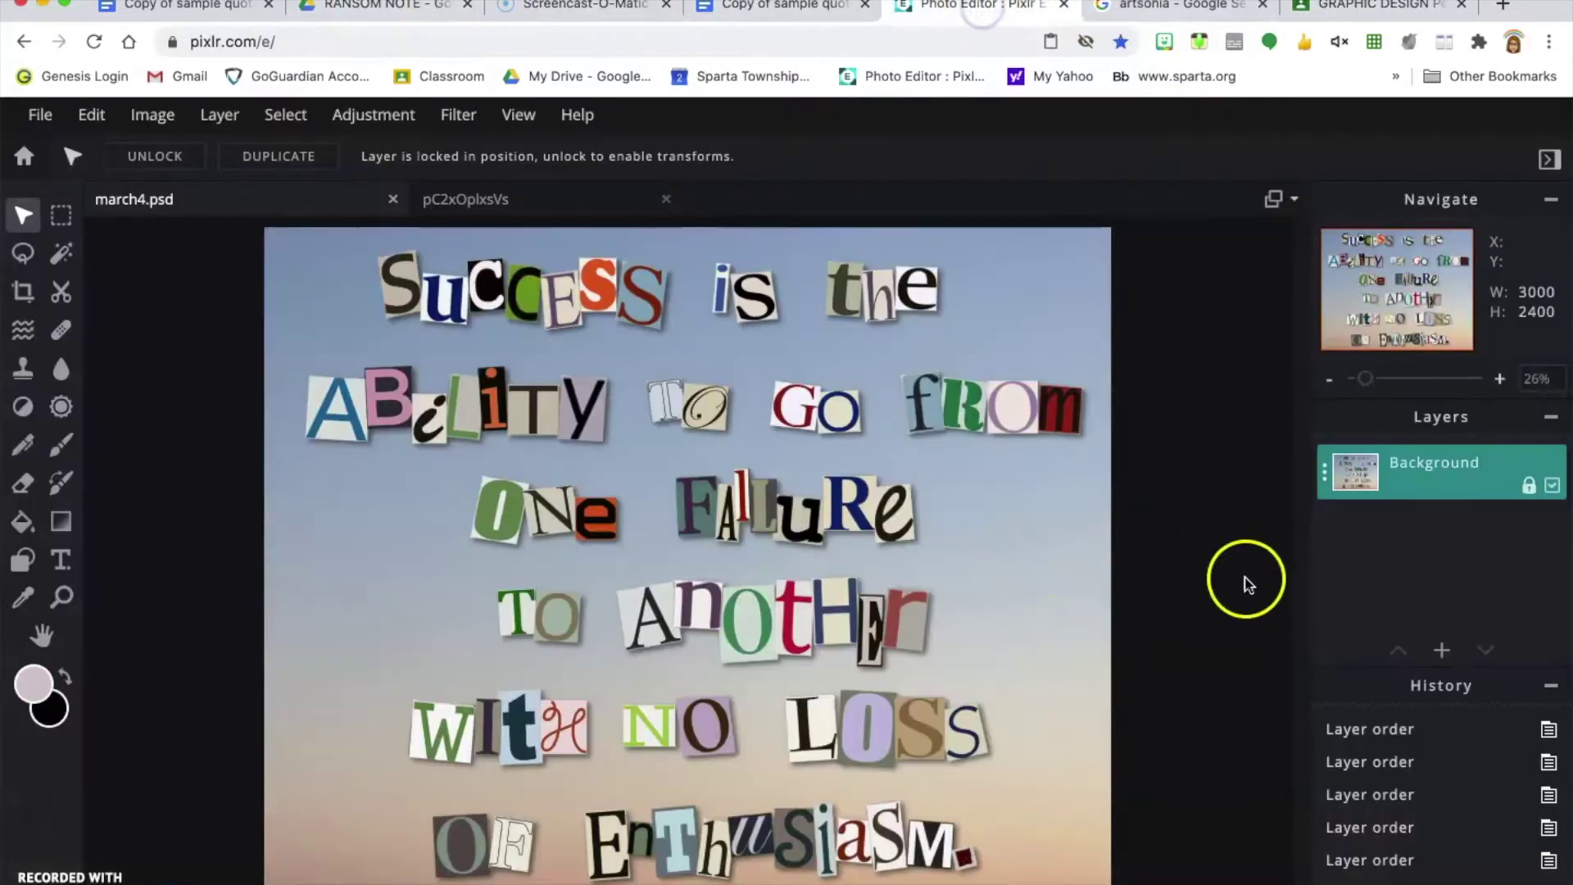
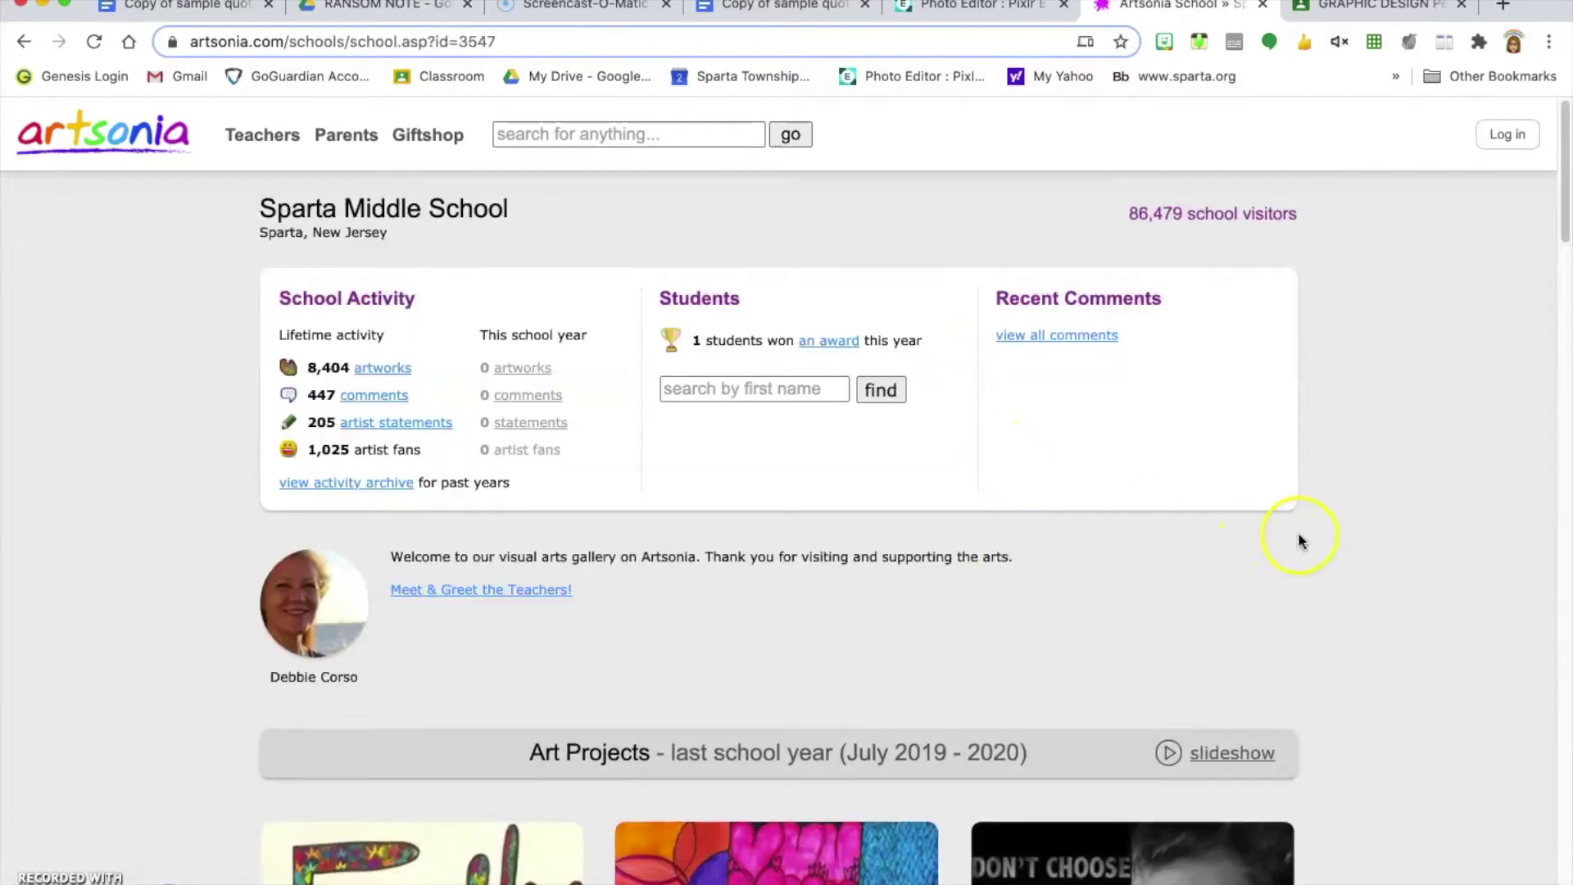
Browse the school's Artsonia projects from past years and open an Inspirational Ransom Notes gallery.
scroll(1298, 535, down, 6)
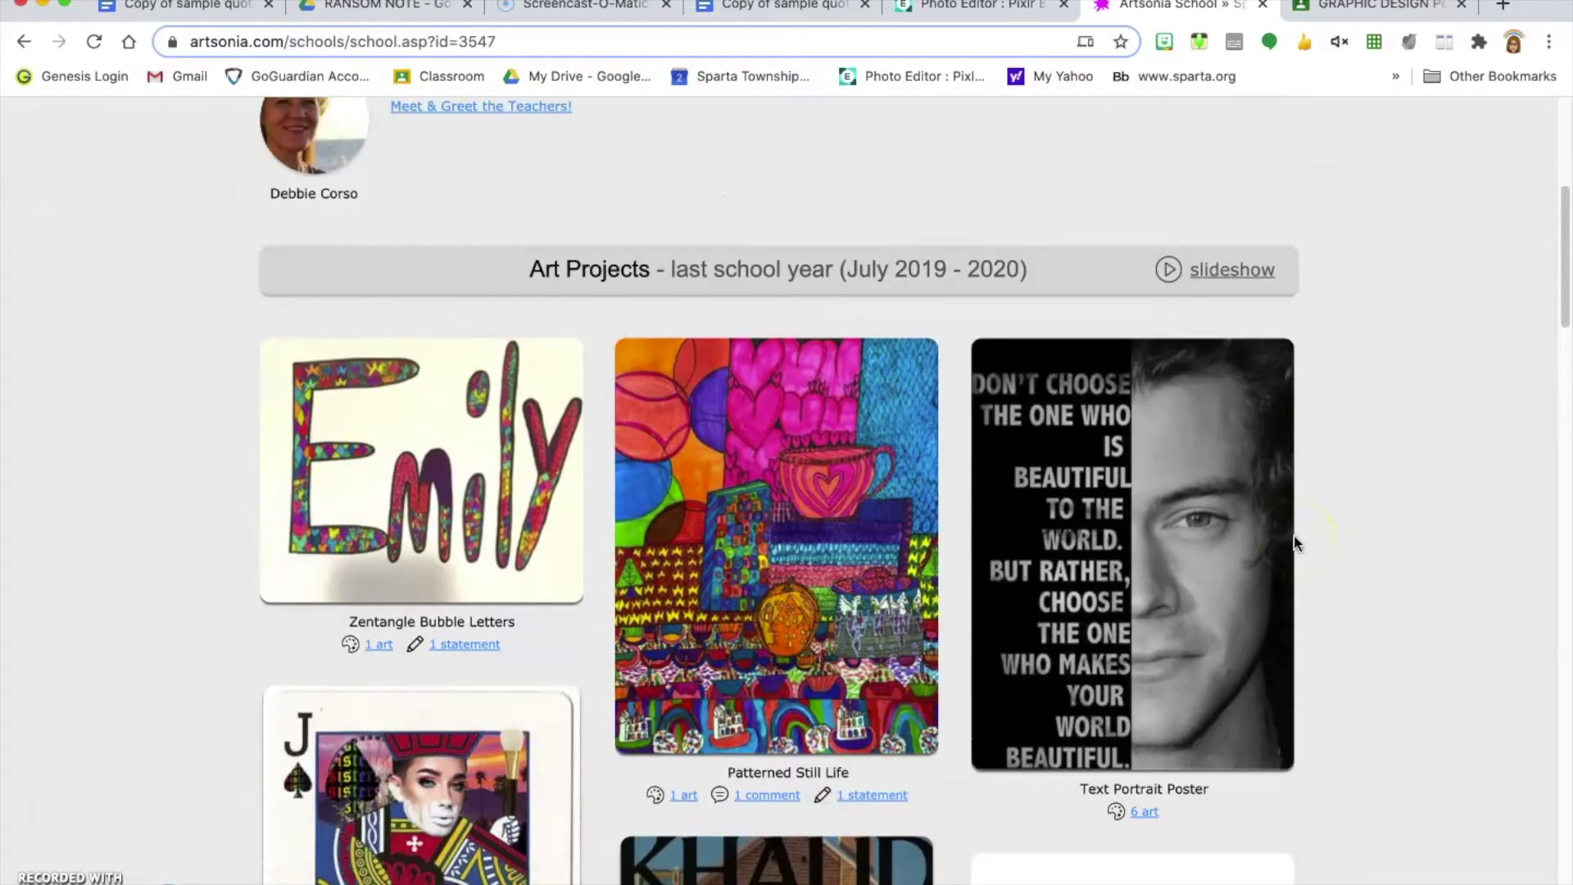
scroll(1294, 541, down, 9)
scroll(1292, 545, down, 8)
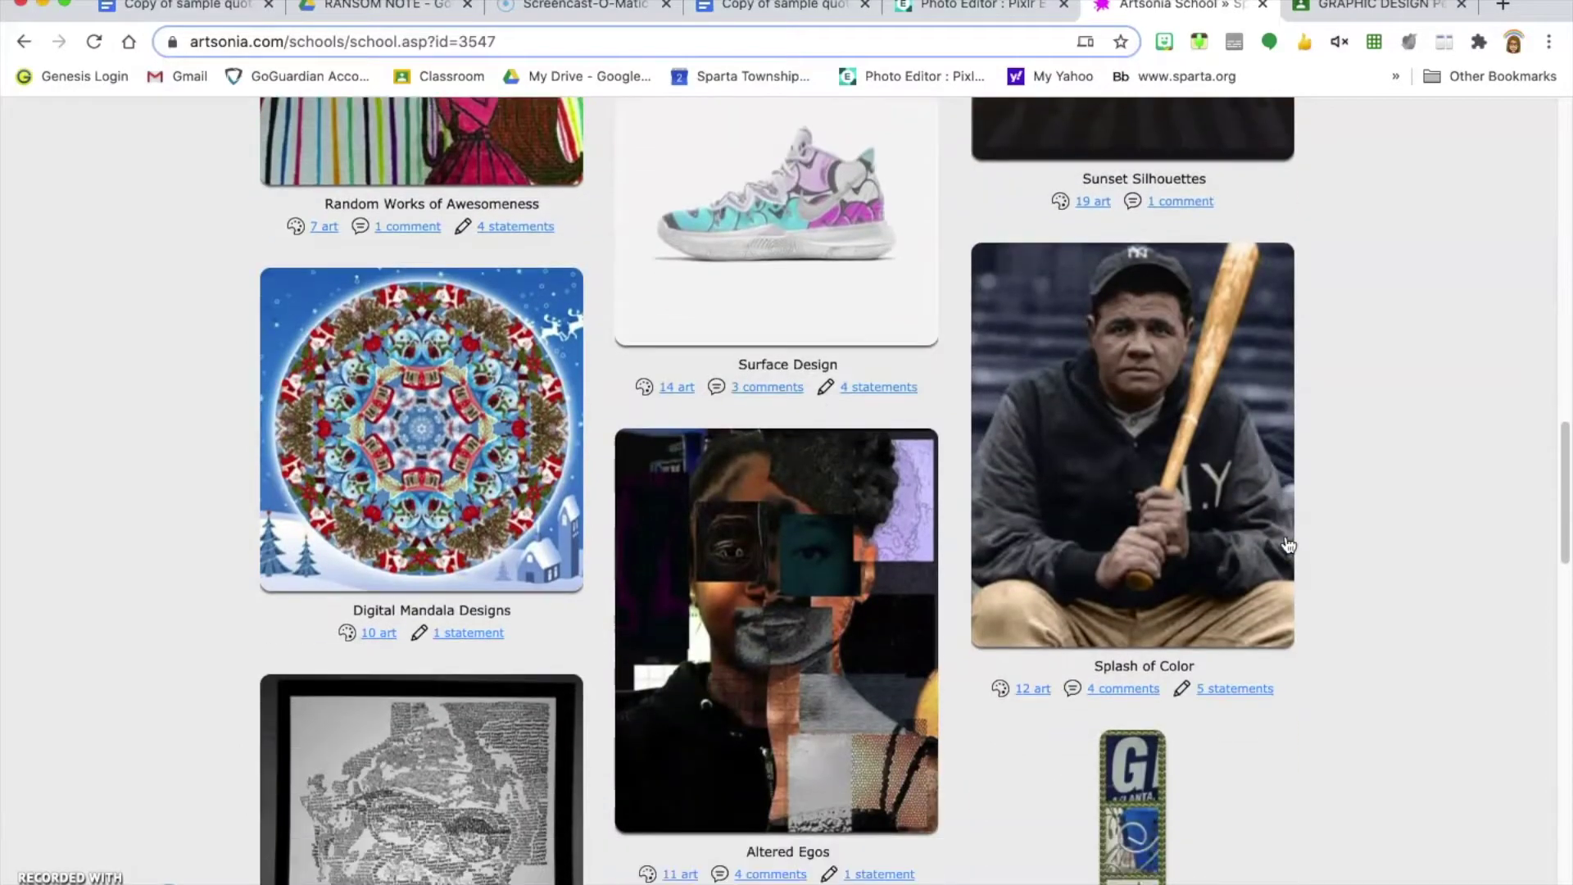
scroll(1286, 543, down, 8)
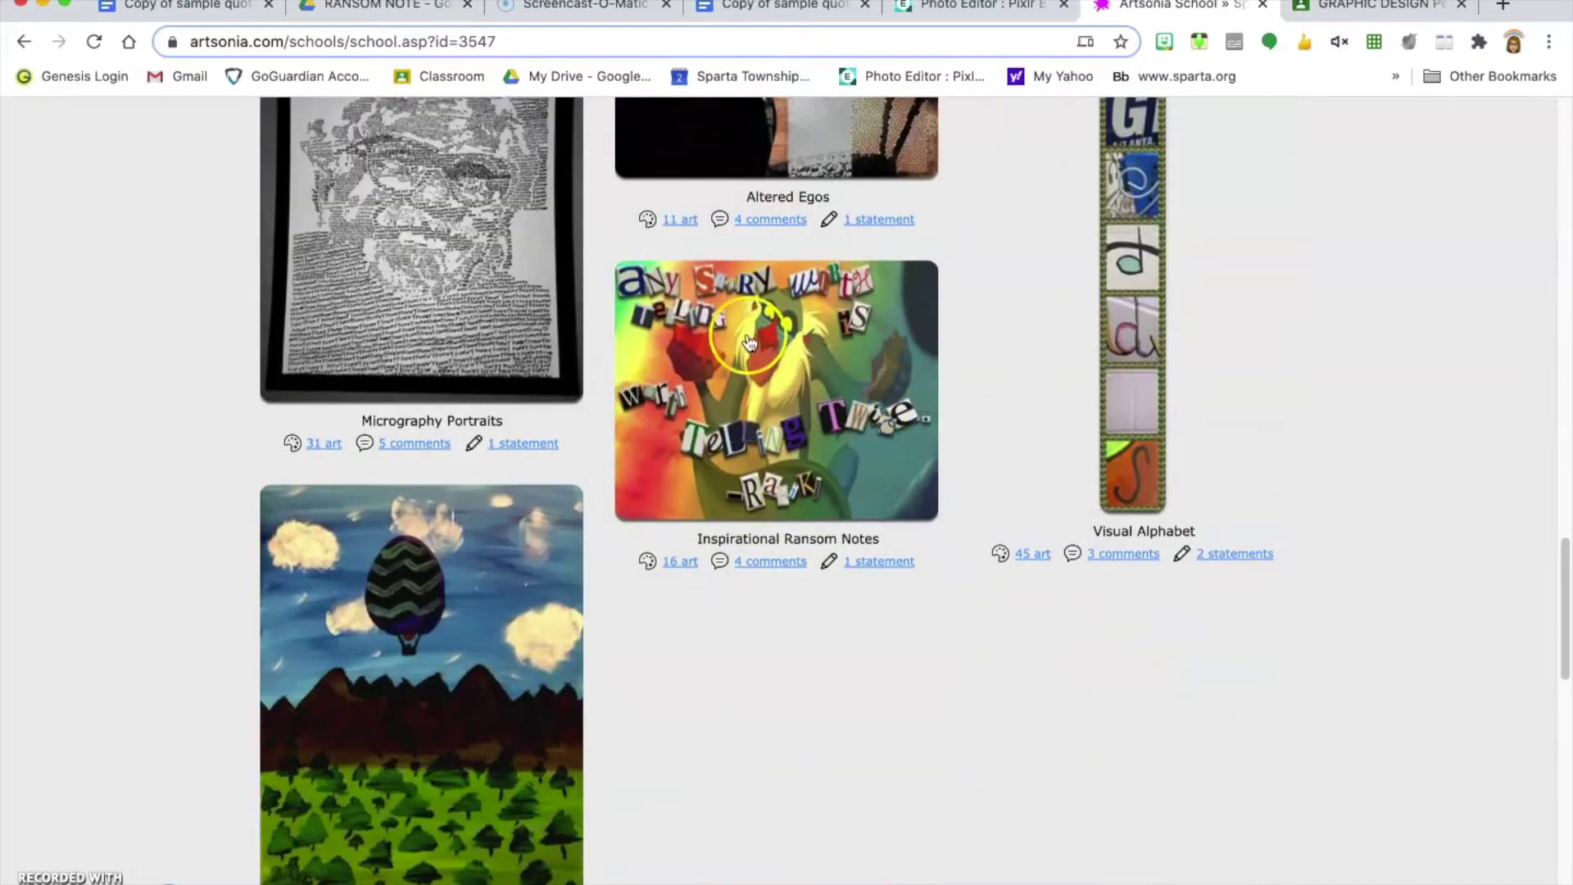
scroll(965, 501, down, 4)
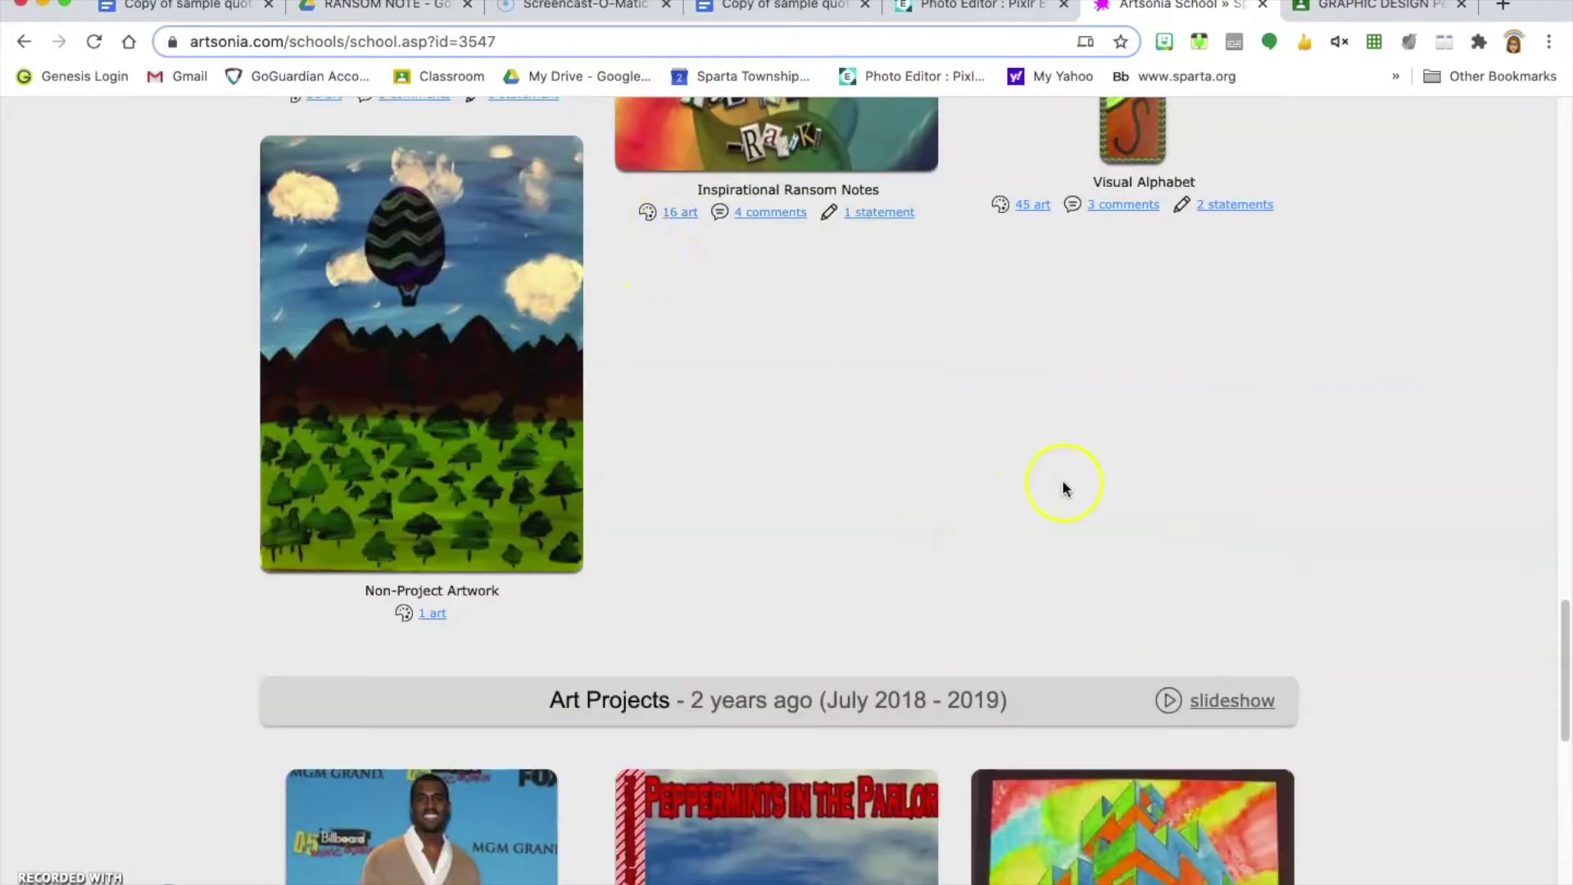
scroll(1065, 483, down, 12)
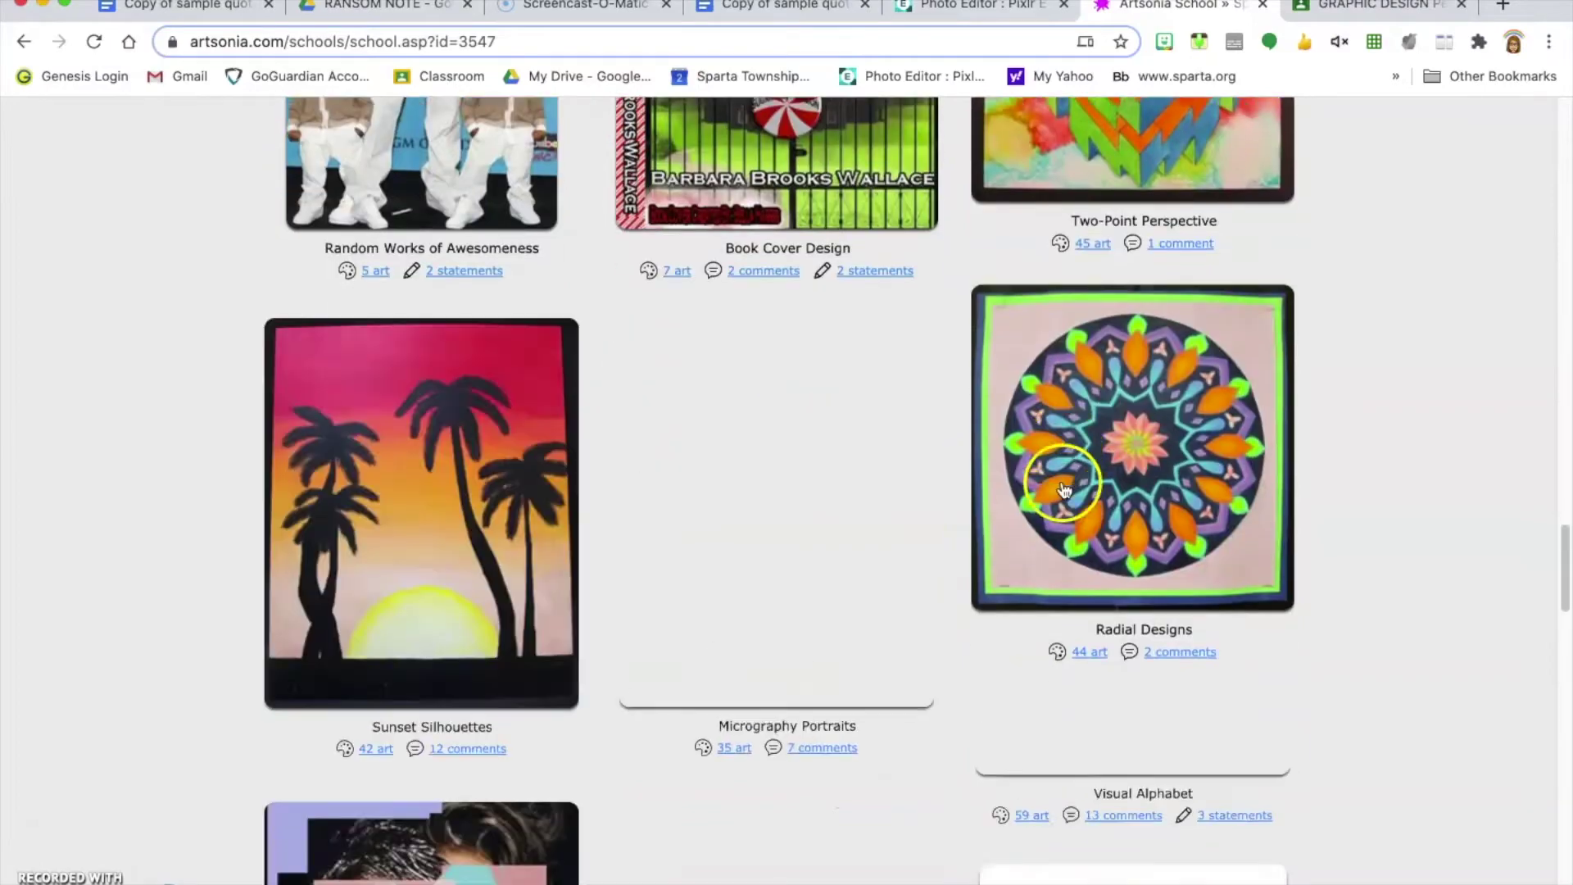
scroll(1065, 489, down, 5)
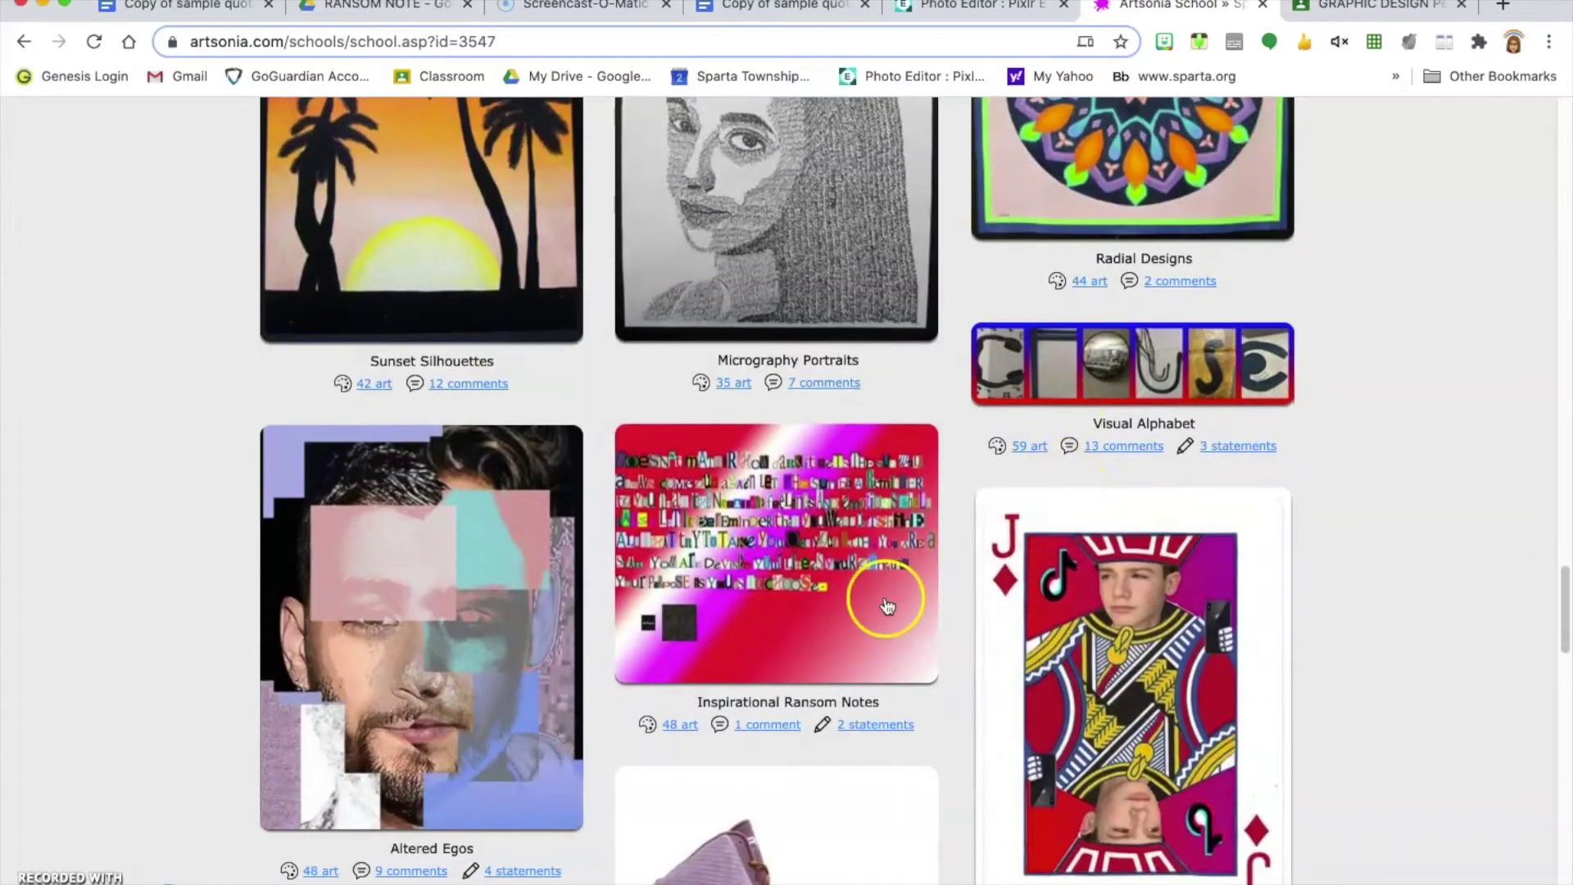
scroll(895, 631, down, 13)
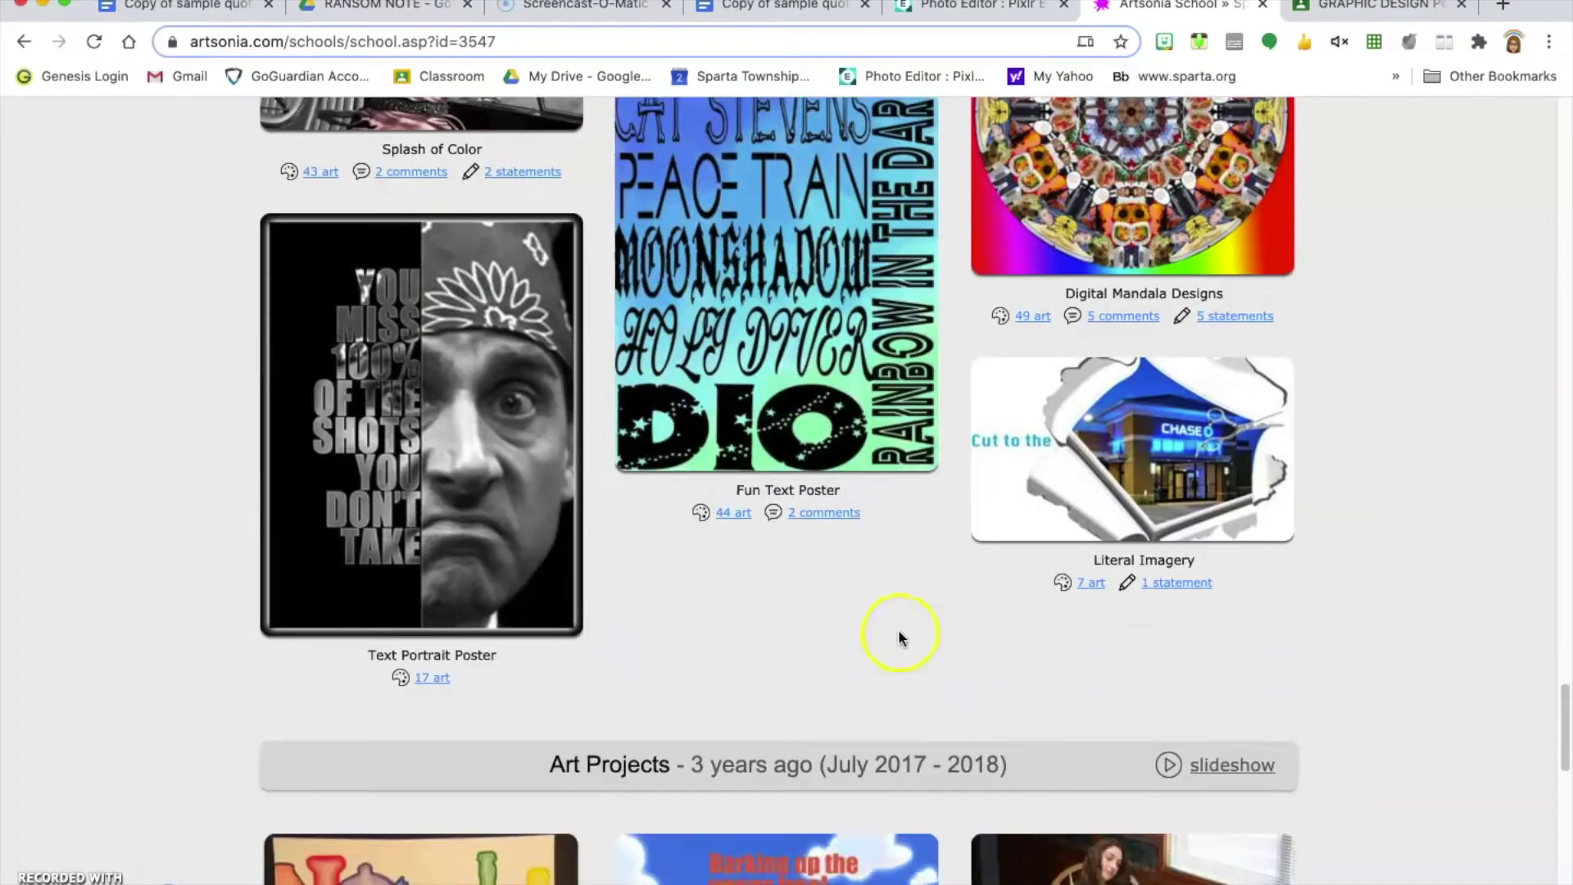
scroll(898, 637, down, 15)
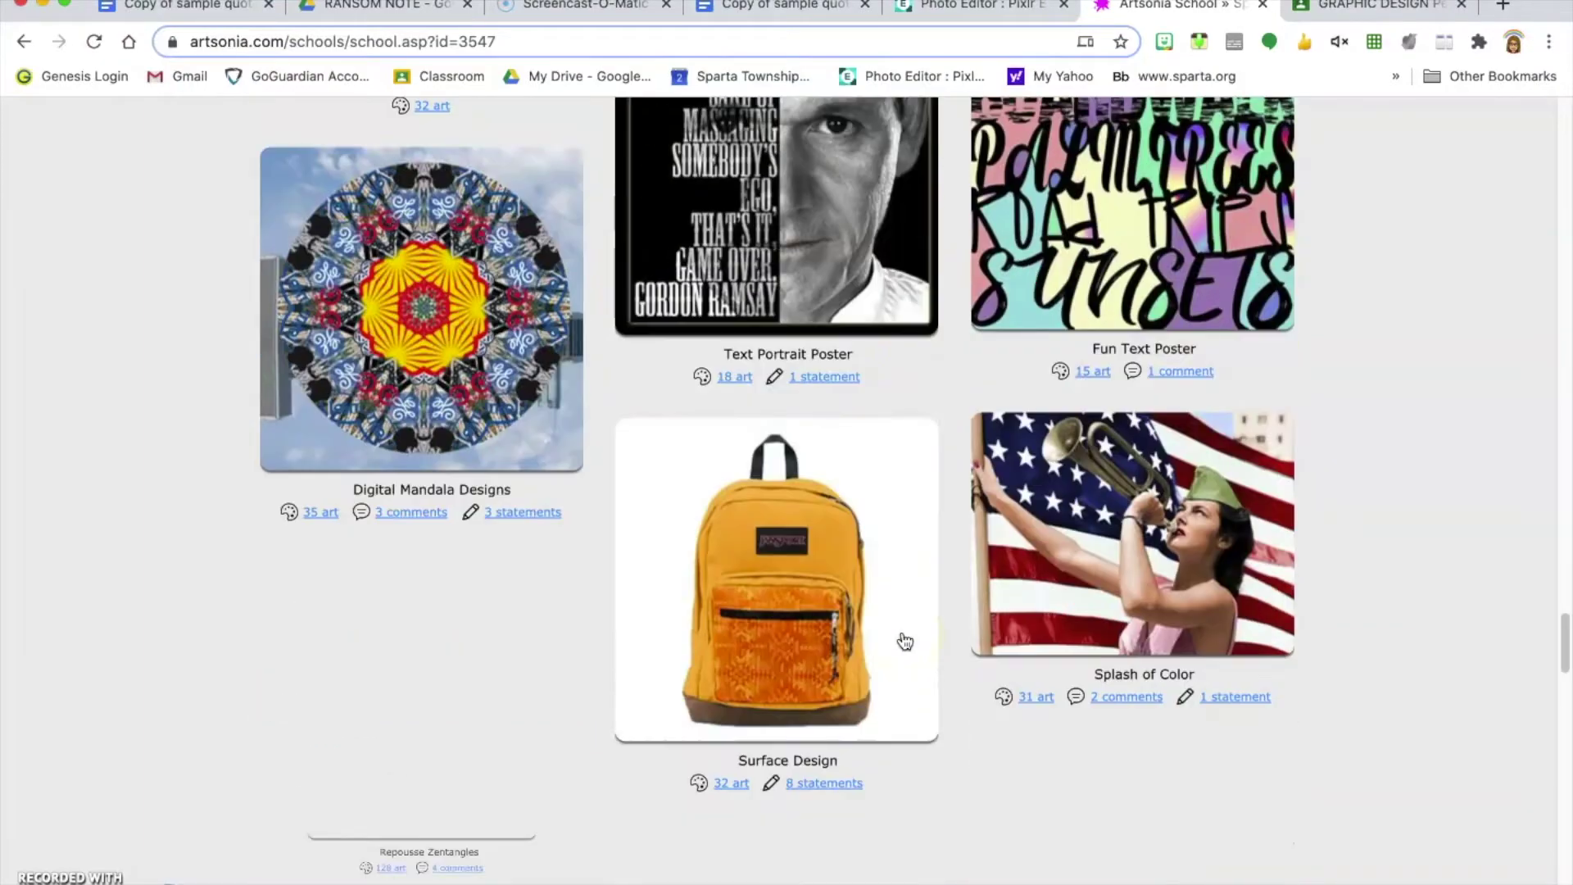
scroll(905, 641, down, 15)
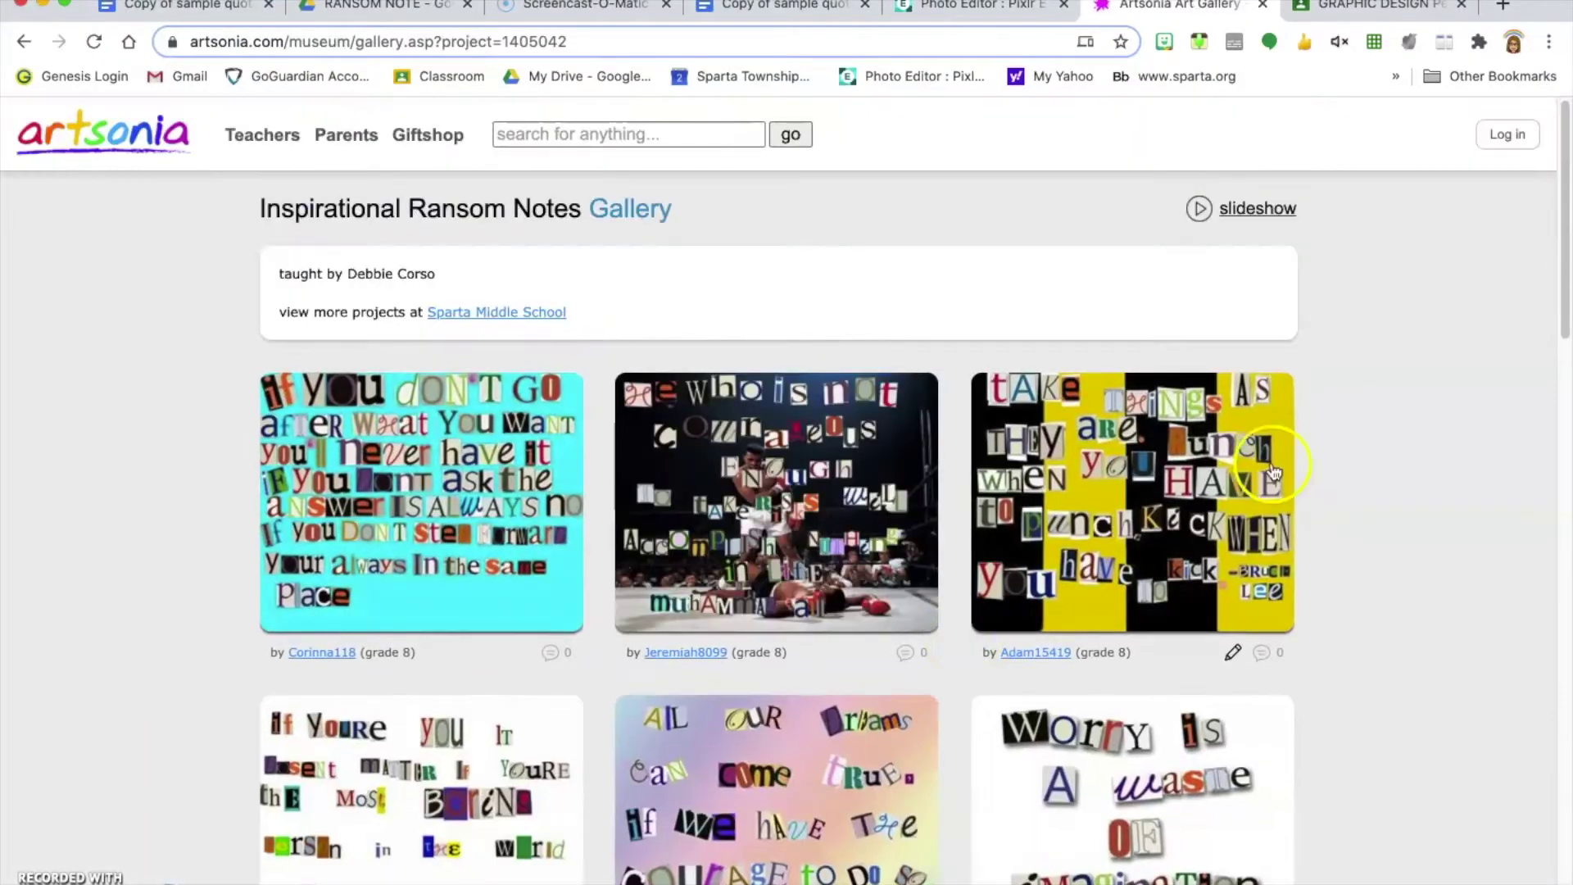
Examine the student artworks in the Inspirational Ransom Notes gallery for layout and background ideas.
scroll(1407, 525, down, 5)
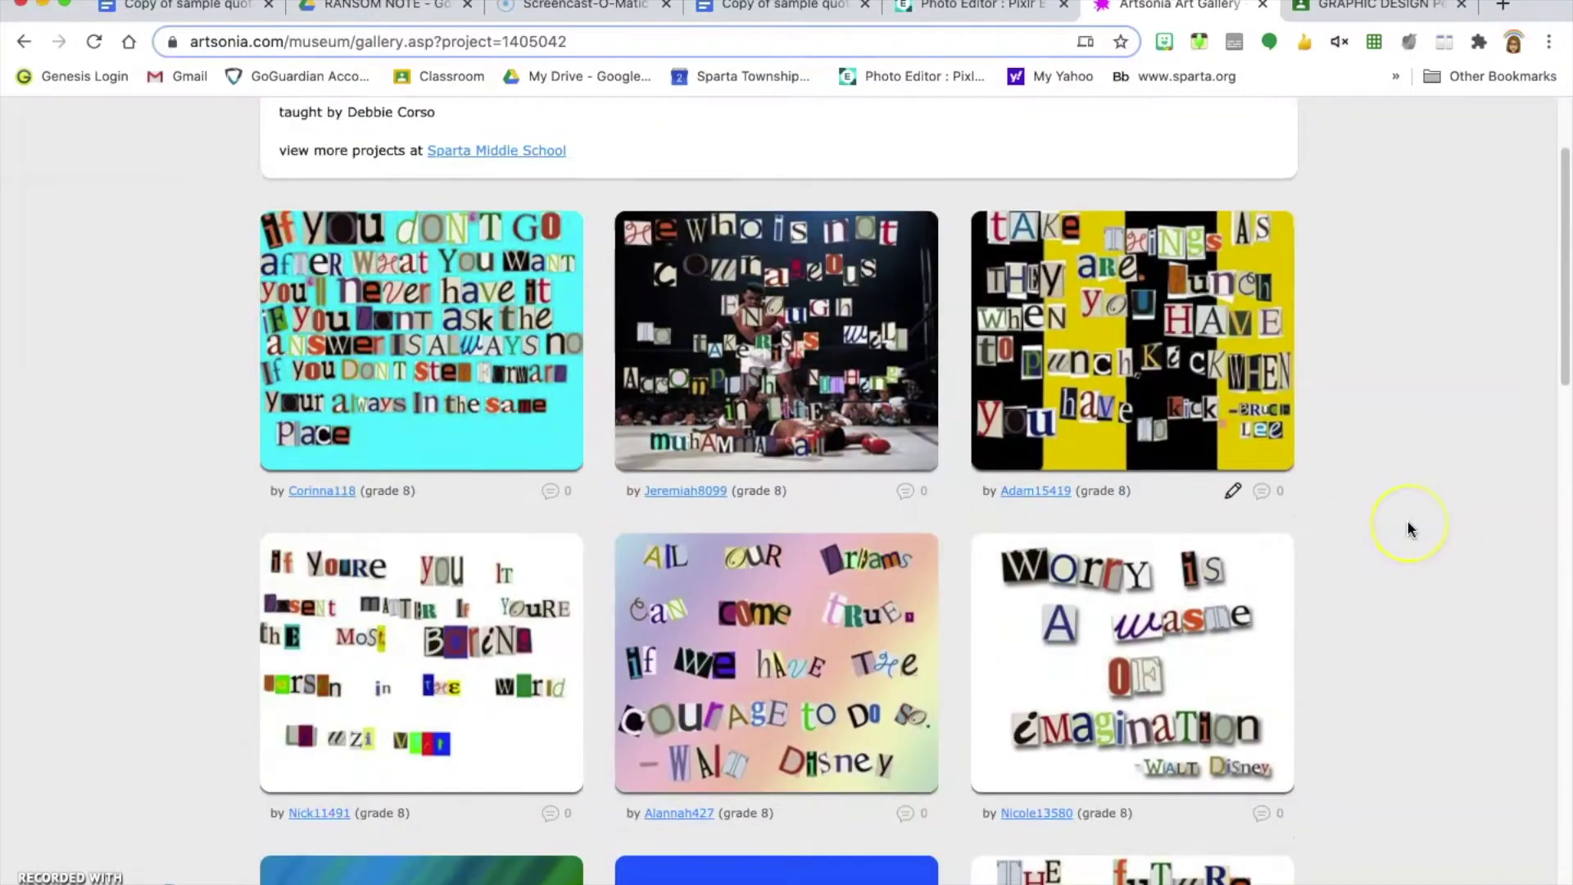
scroll(1407, 524, down, 5)
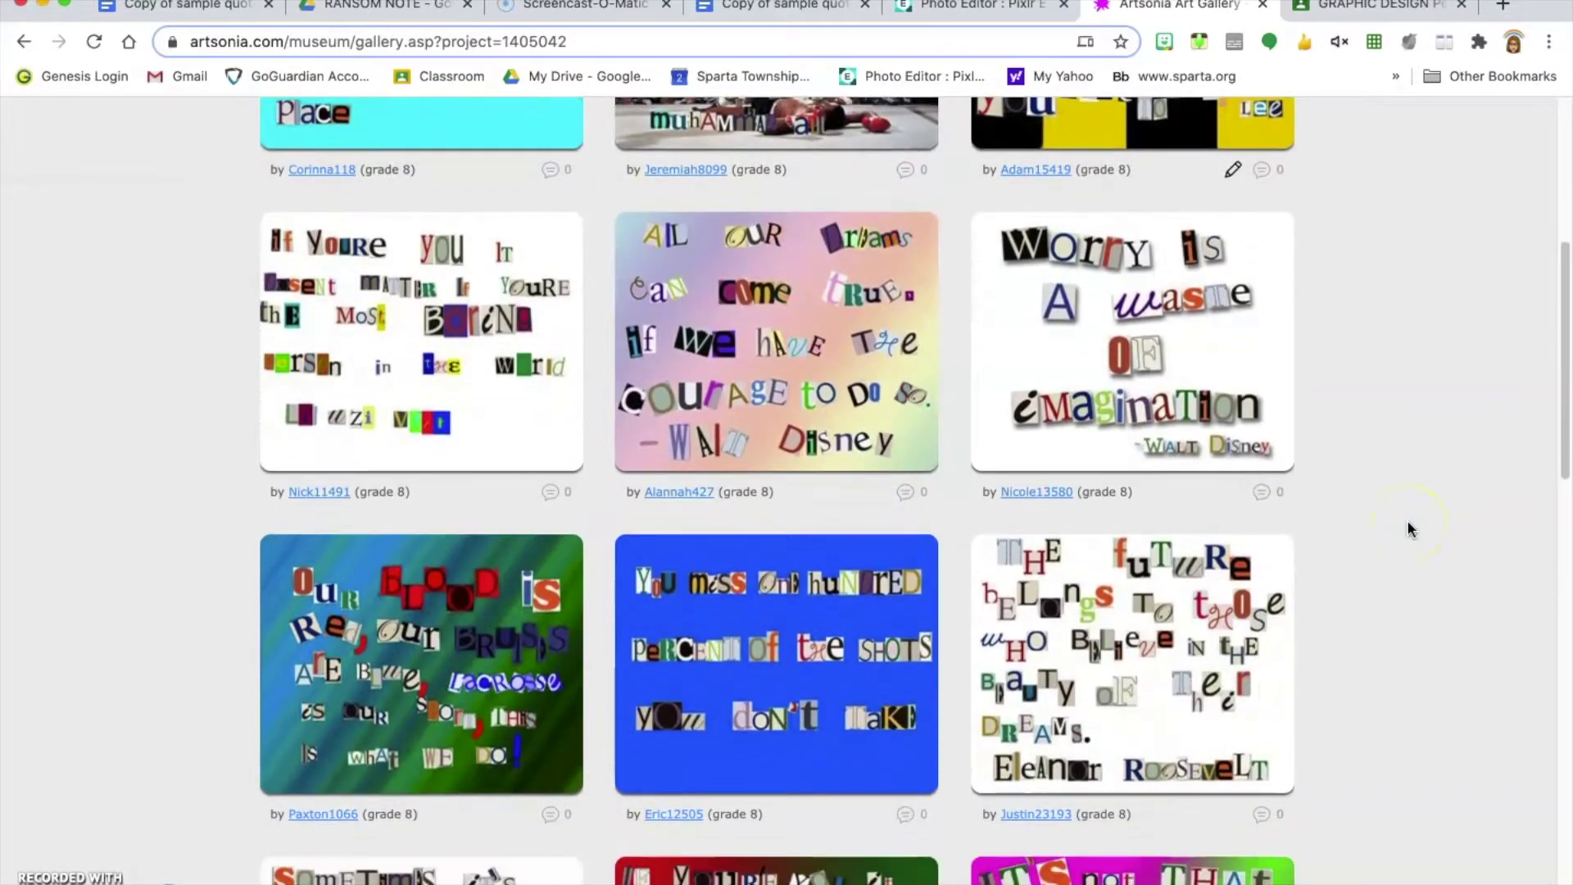
scroll(1408, 524, down, 7)
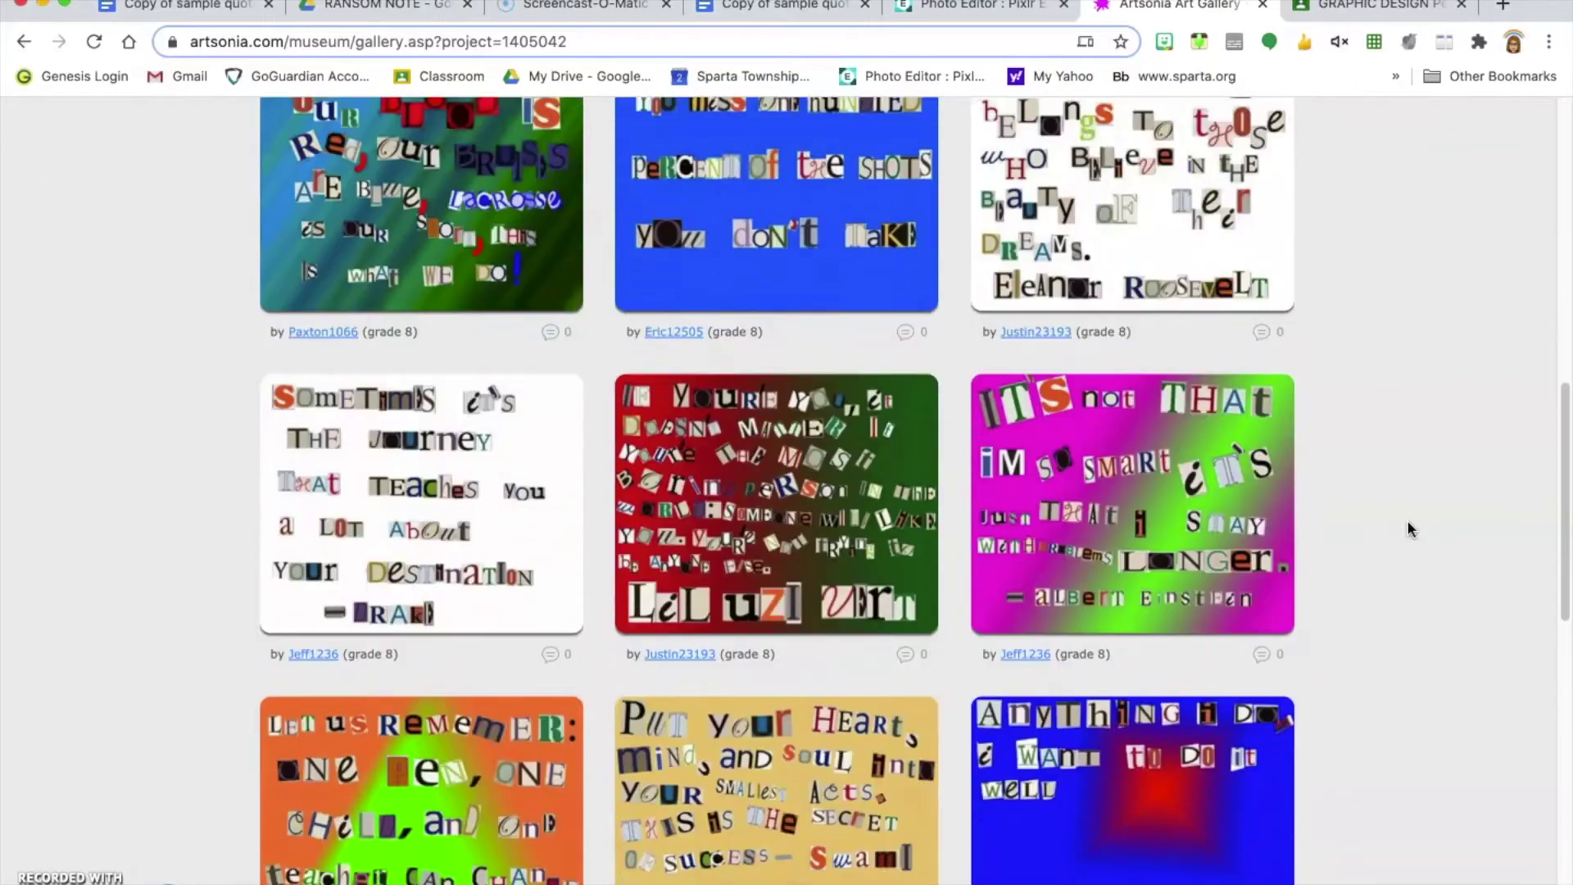
scroll(1407, 529, down, 3)
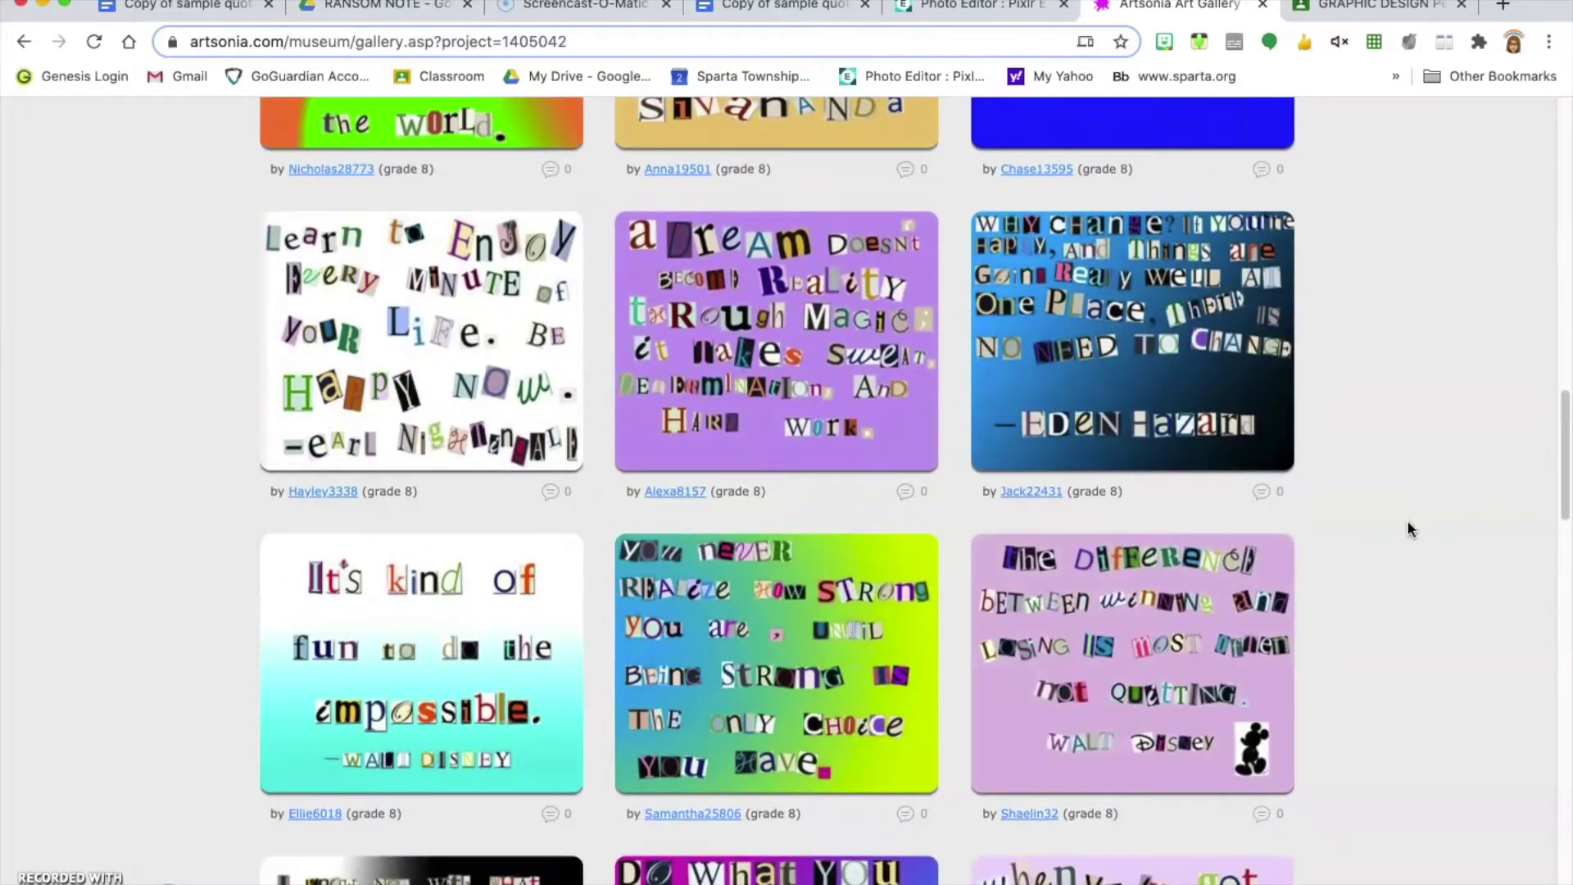
scroll(1407, 524, down, 3)
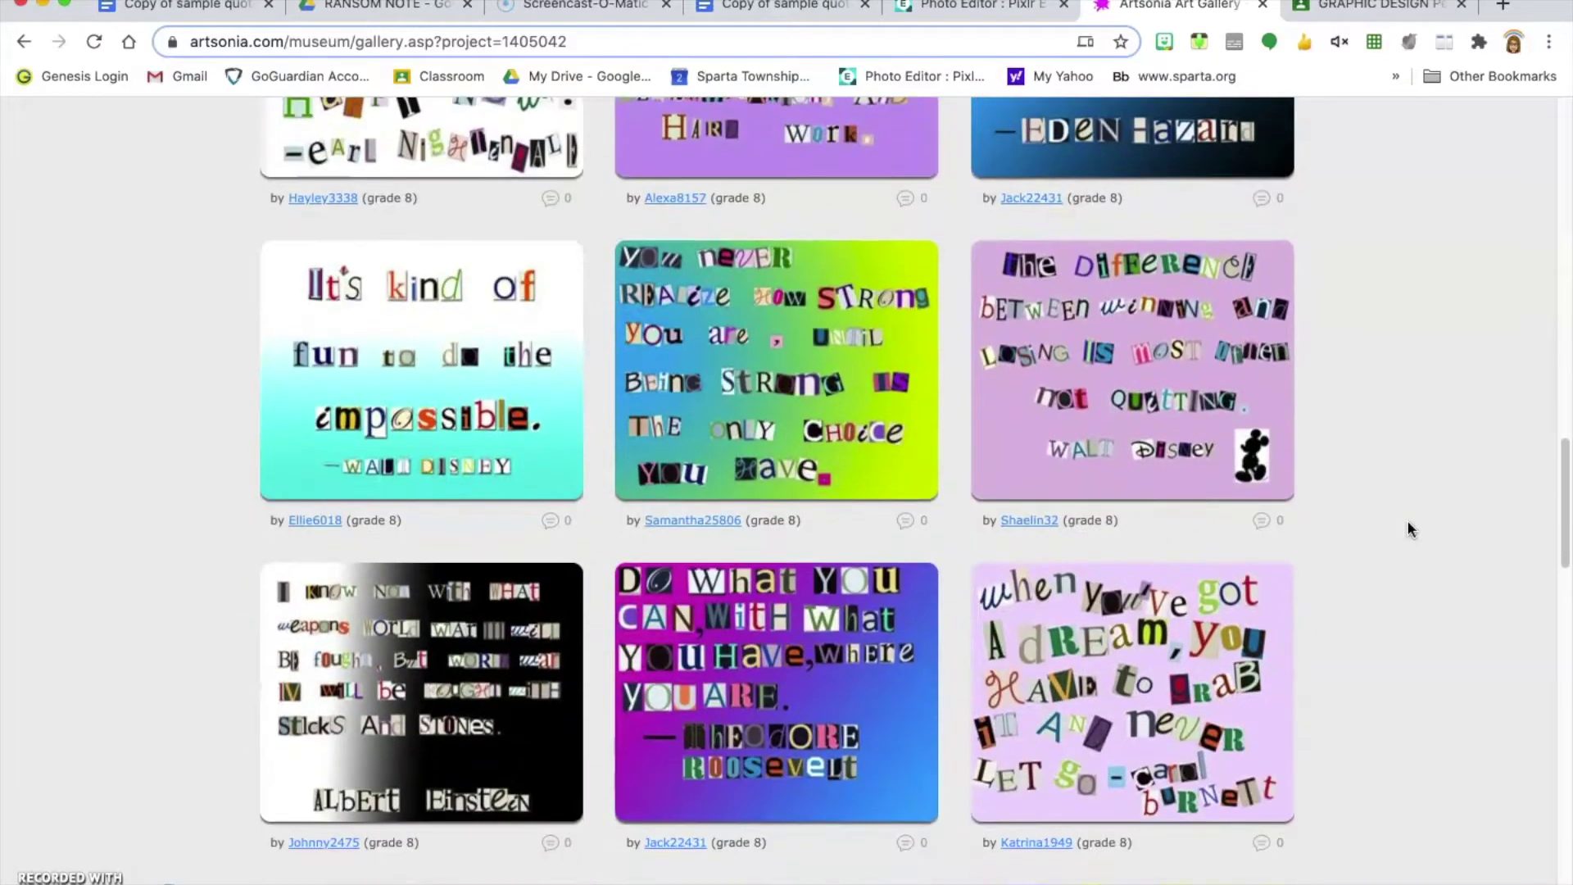
scroll(1406, 519, up, 15)
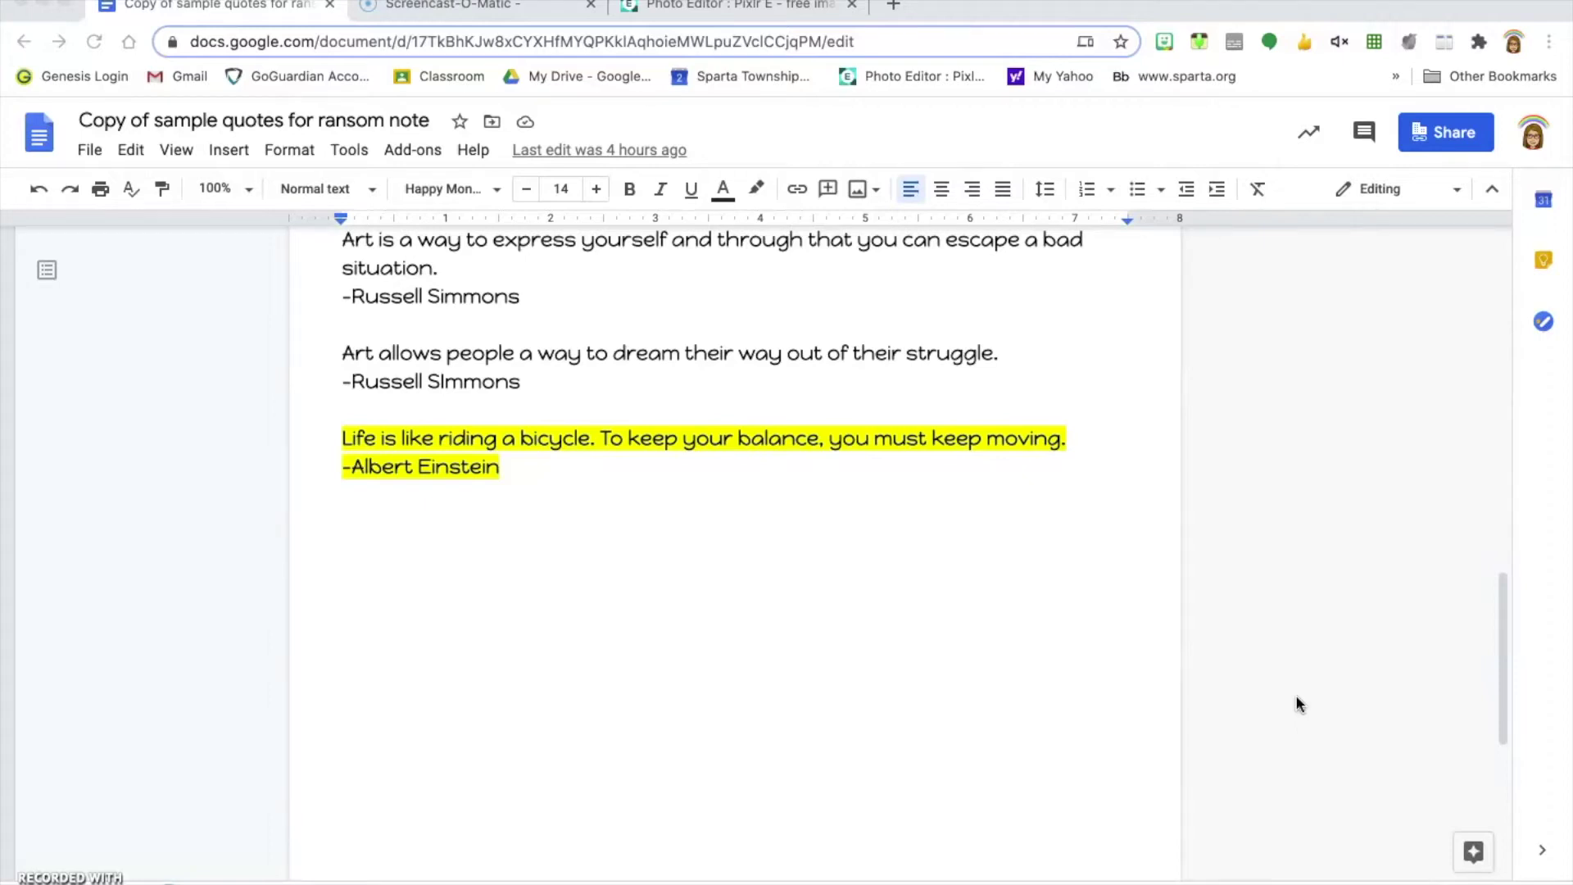
Set the zoom of the sample quotes document to 150% around the highlighted bicycle quote.
scroll(719, 468, down, 1)
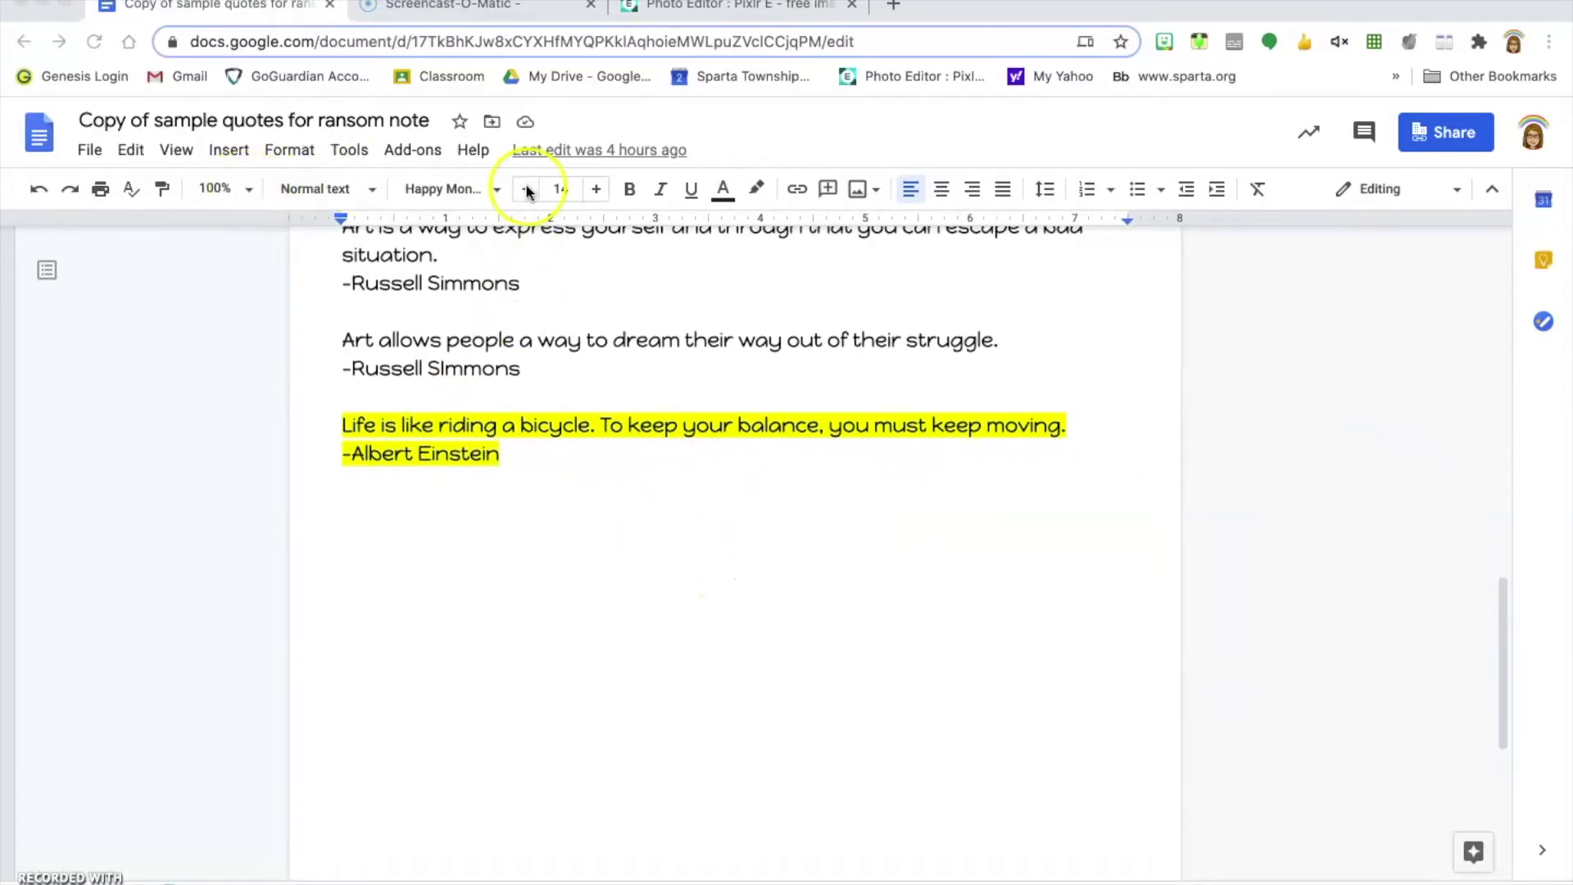
click(238, 189)
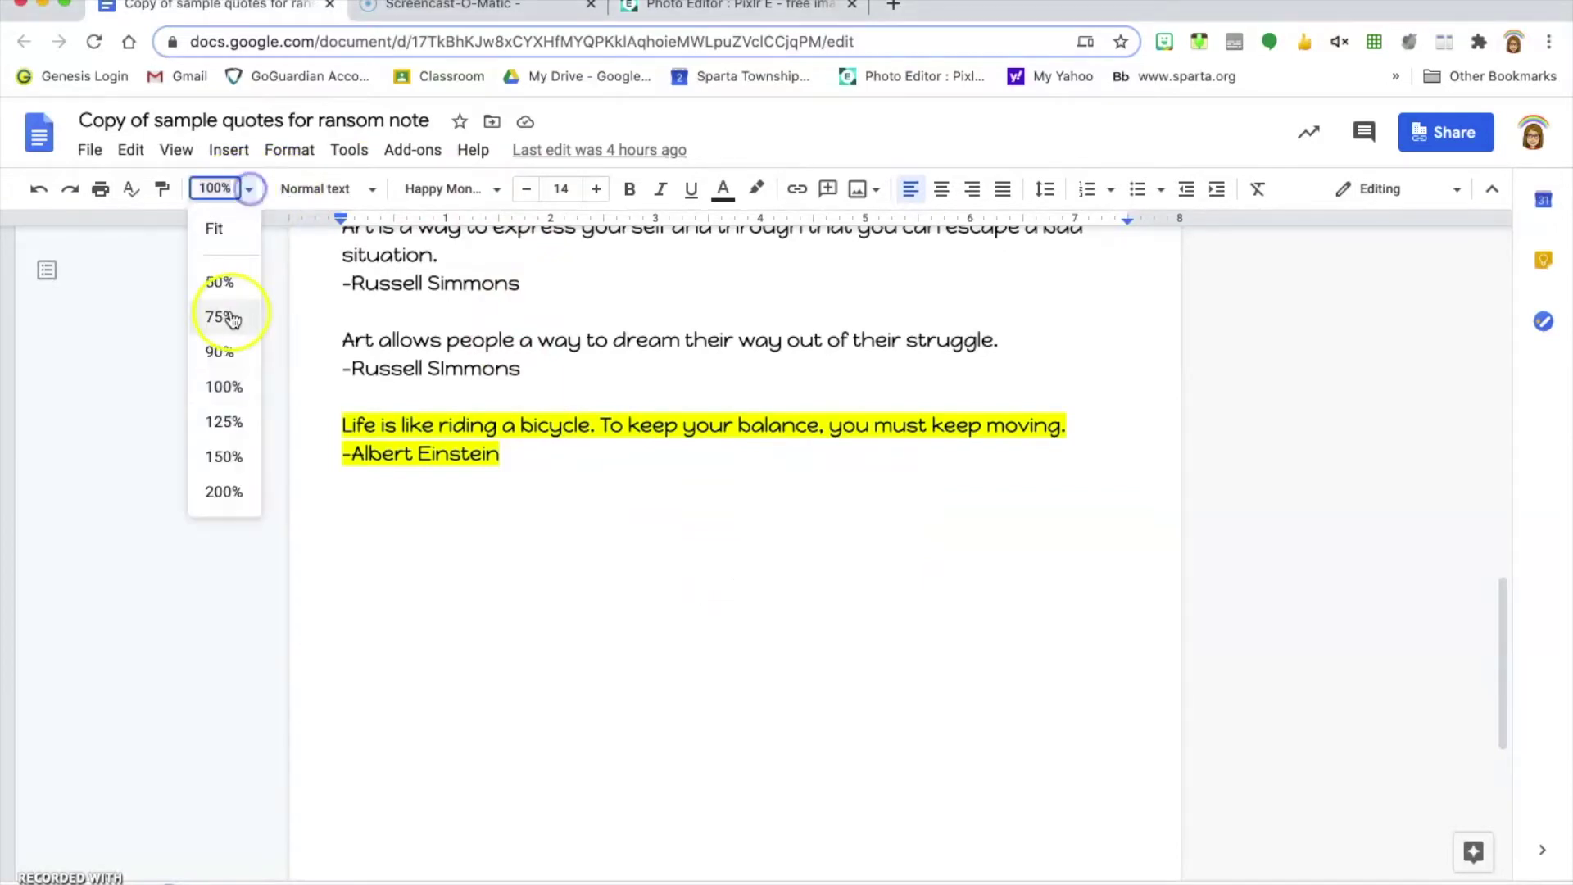
click(225, 457)
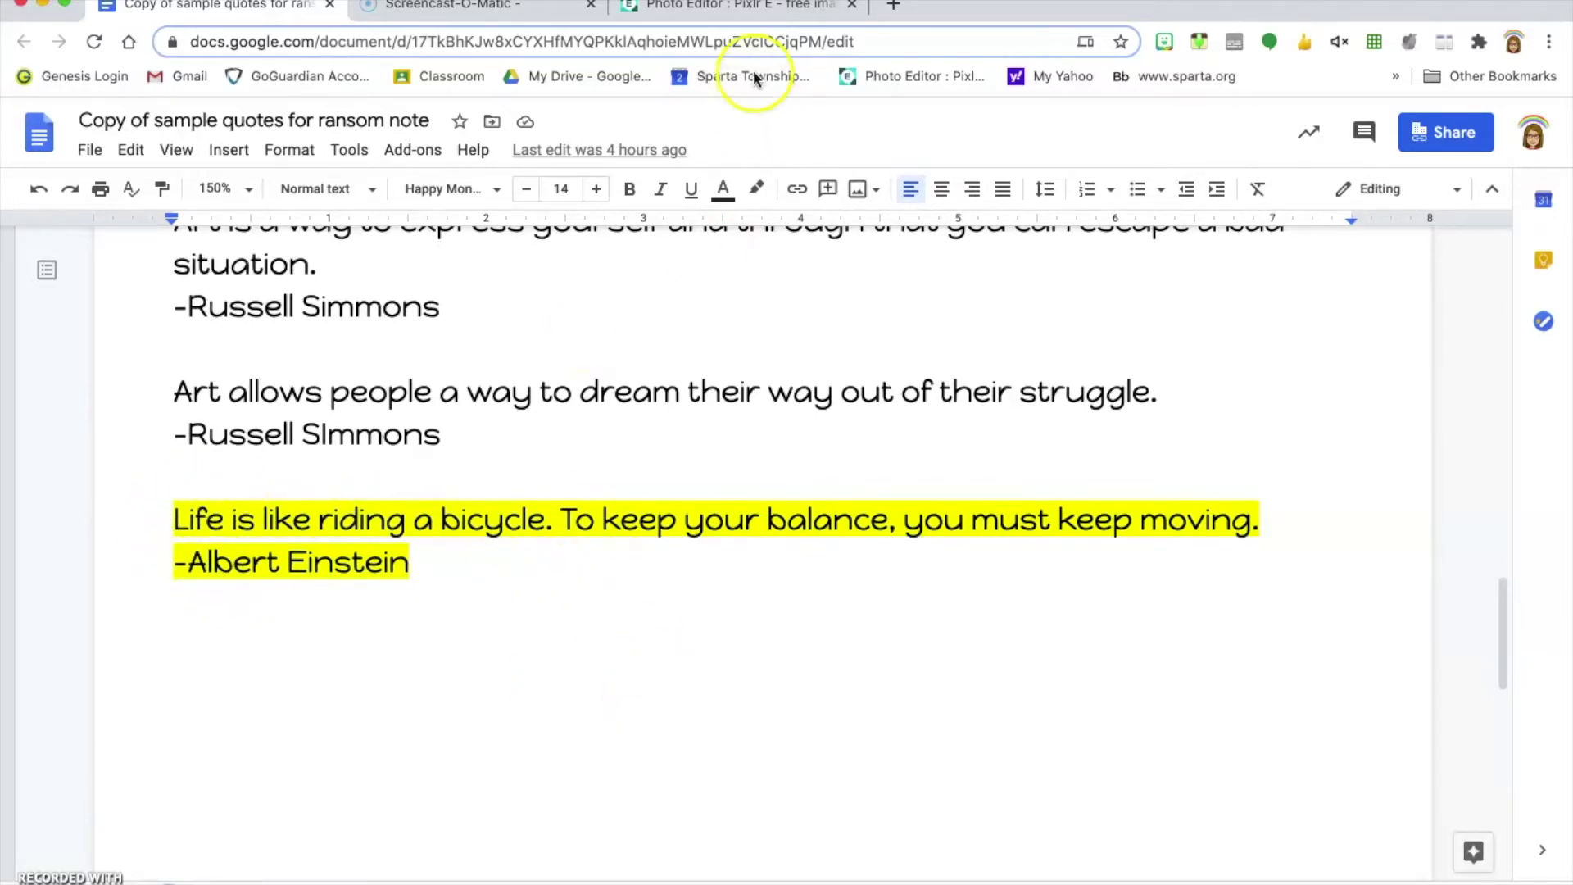
Switch to Pixlr E and open letters.jpg from the Downloads folder, dismissing the advertisement that covers the image.
click(757, 6)
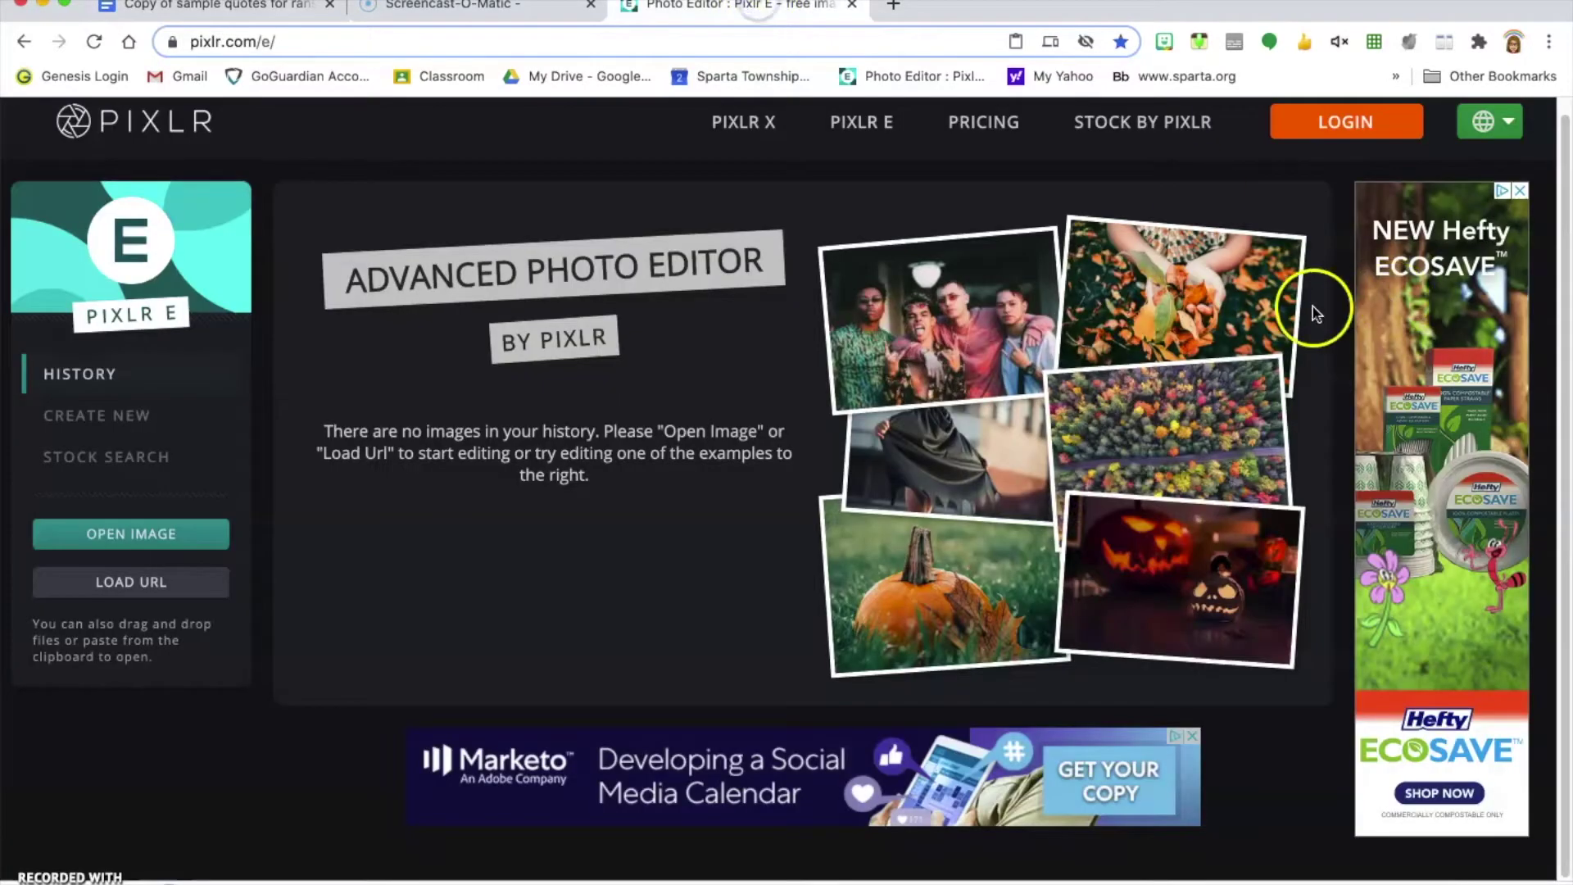
click(112, 533)
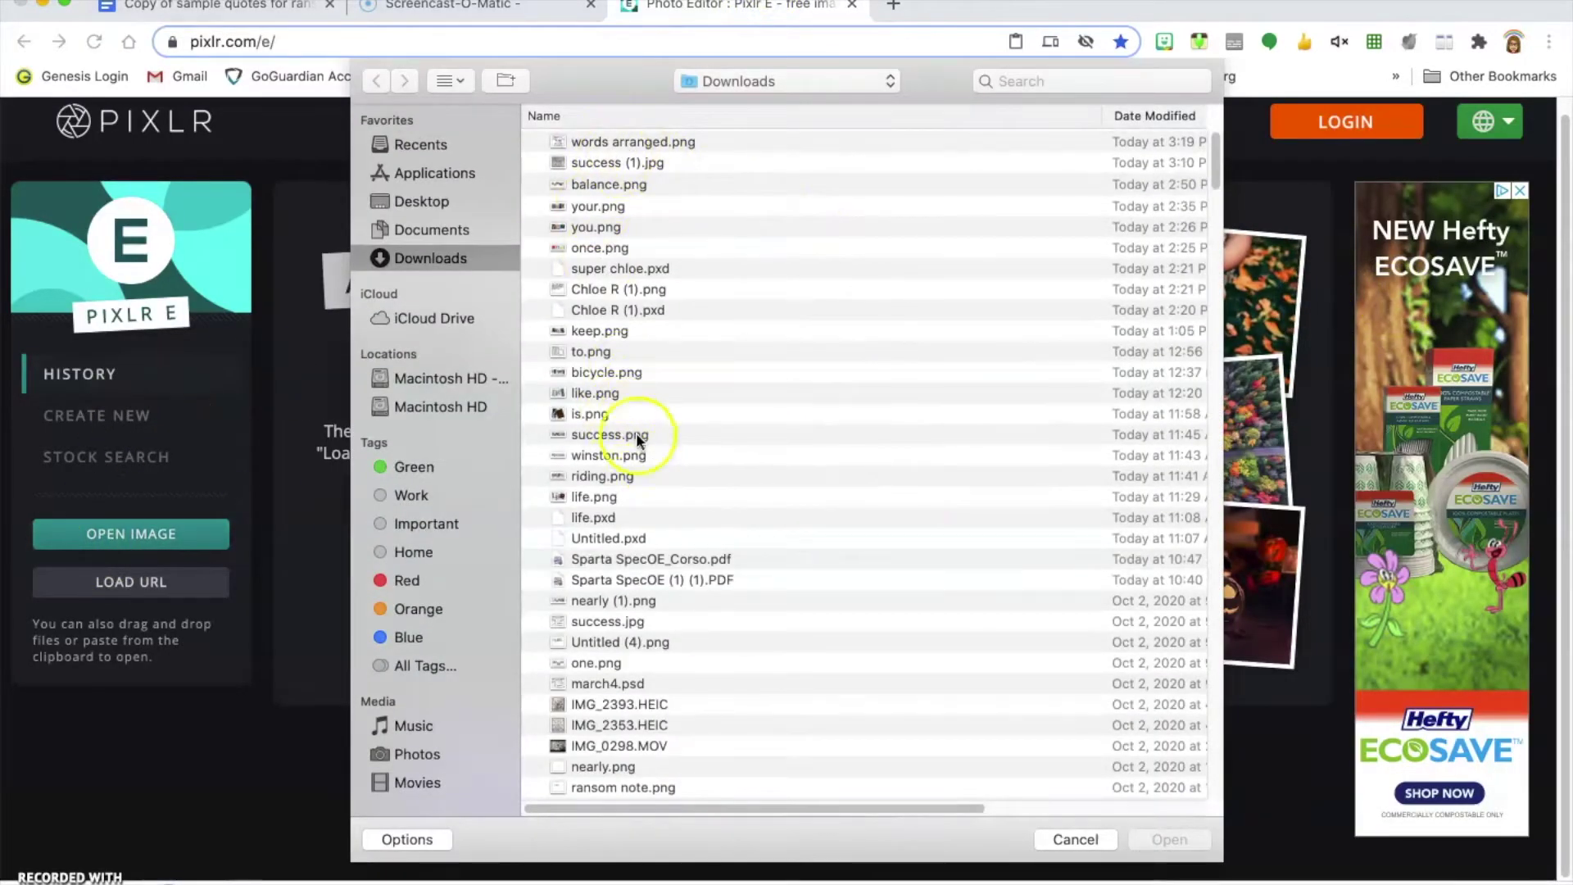
scroll(809, 463, down, 5)
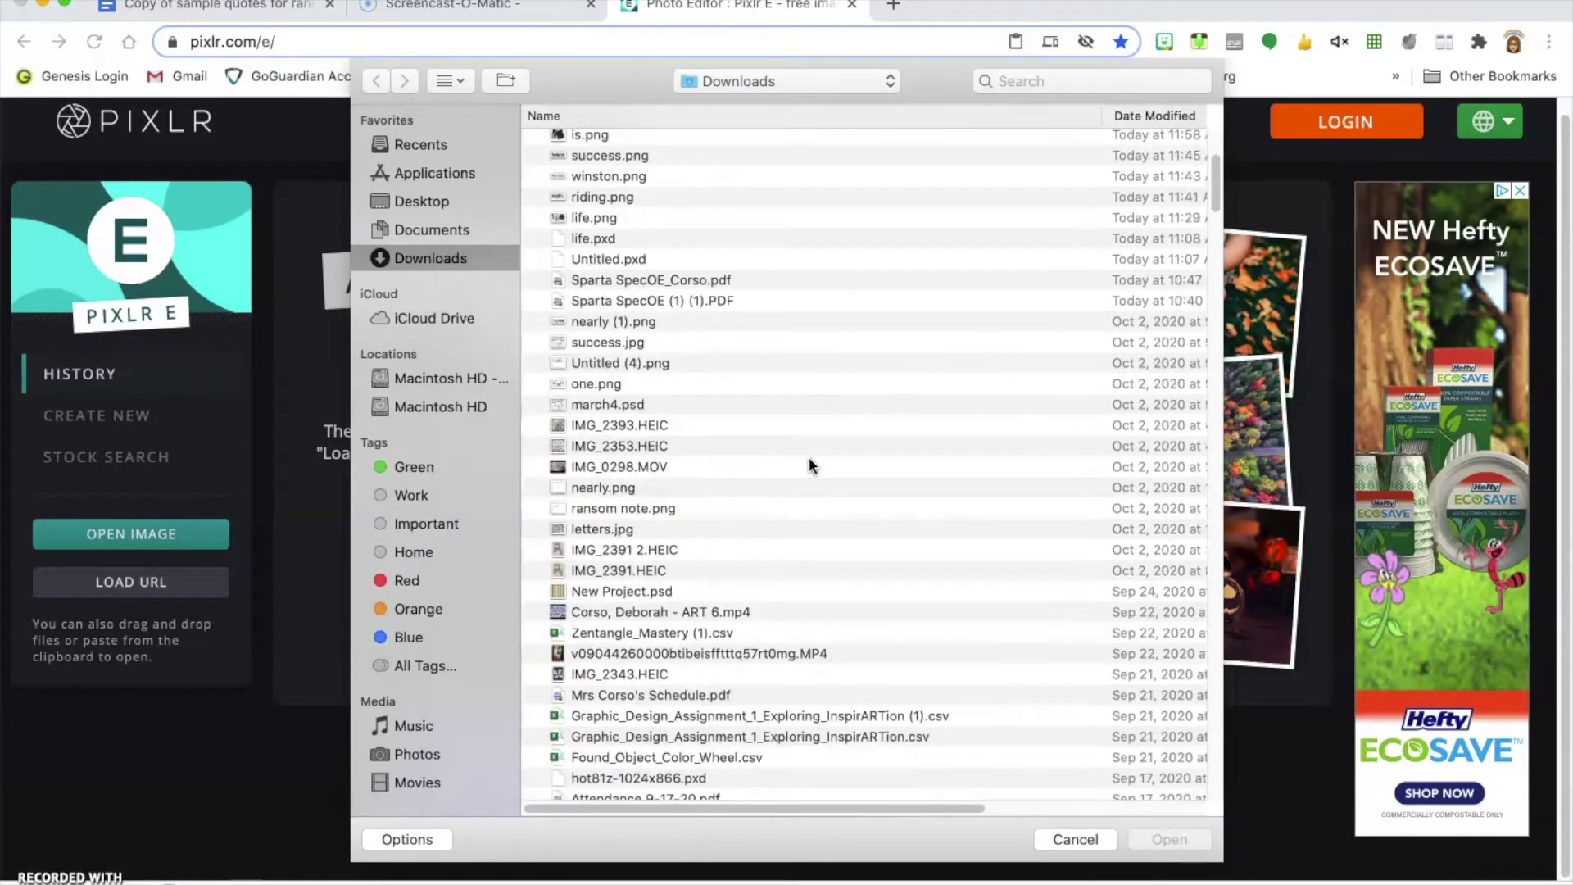
double_click(596, 525)
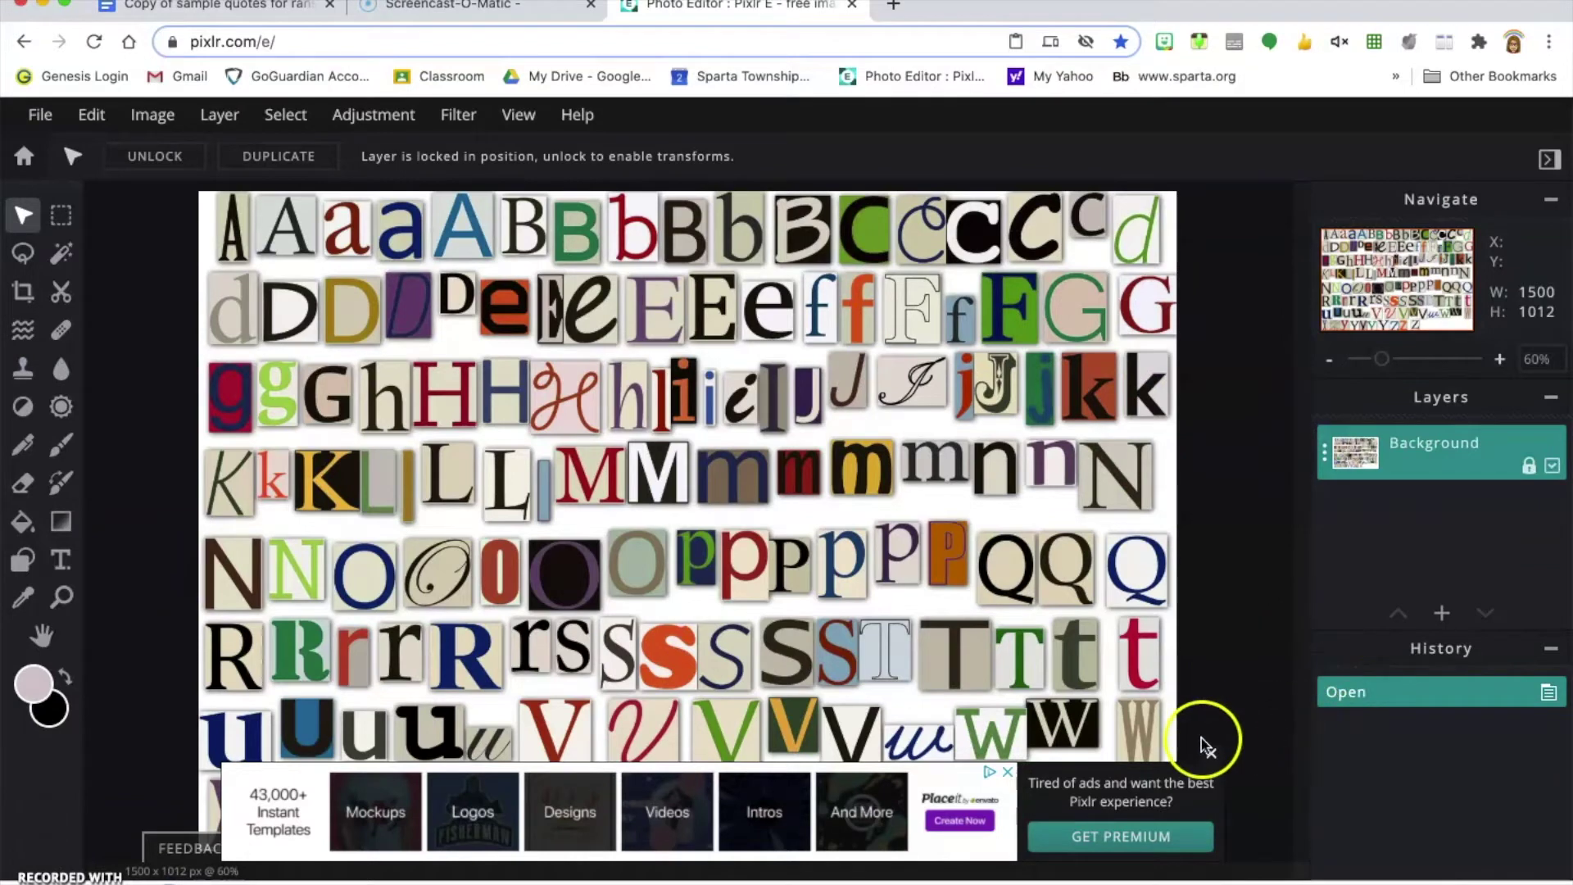
click(1213, 755)
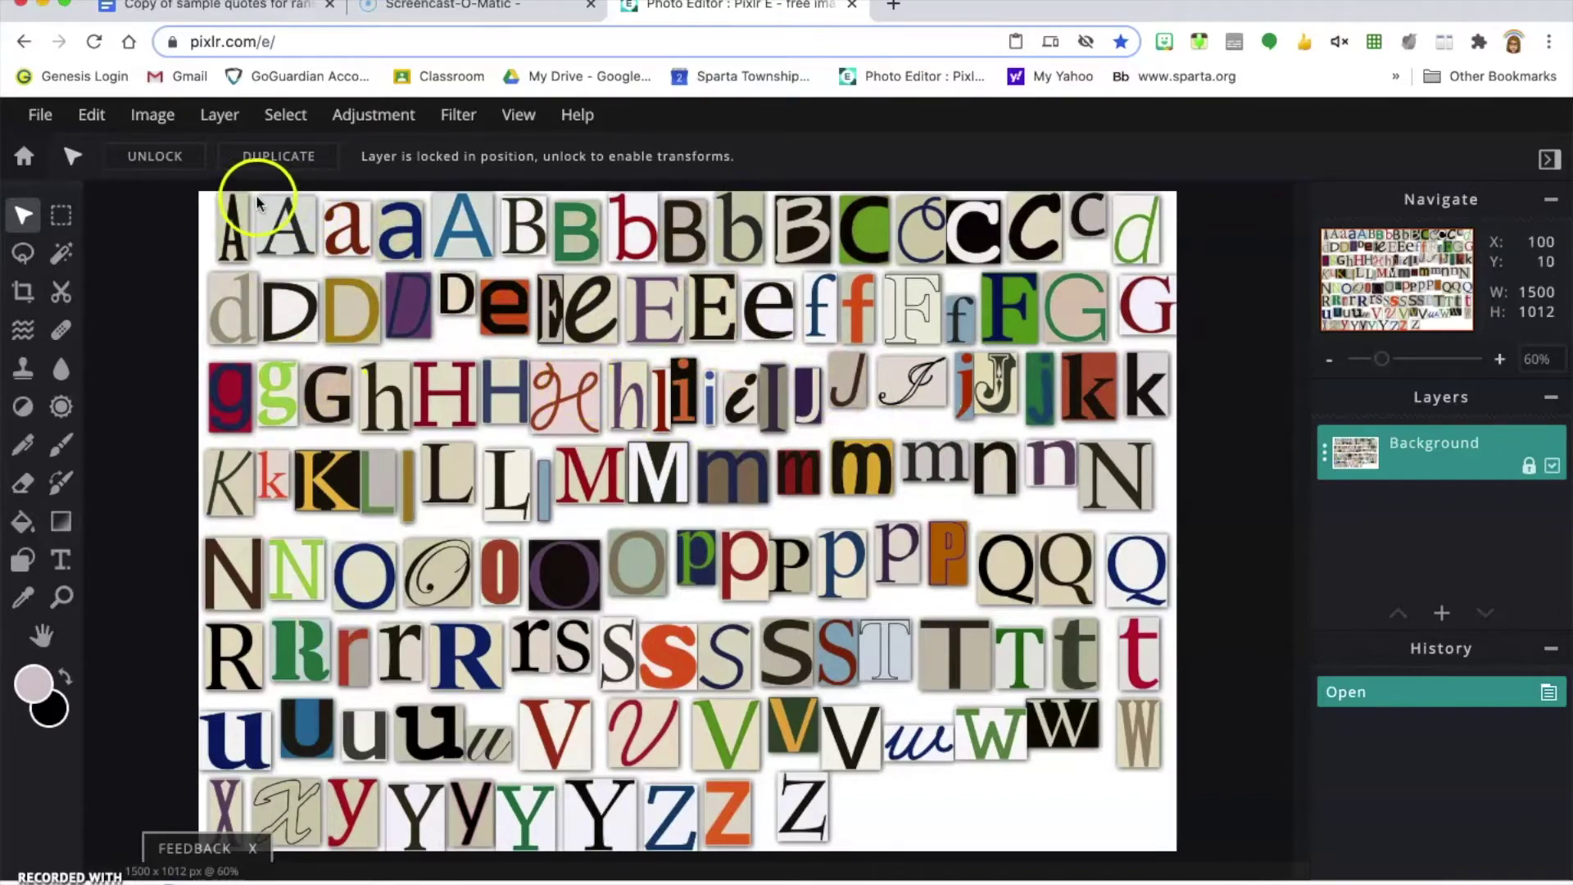
Create a new blank image named life with a width of 2000 and a height of 1000 pixels.
click(41, 114)
click(43, 151)
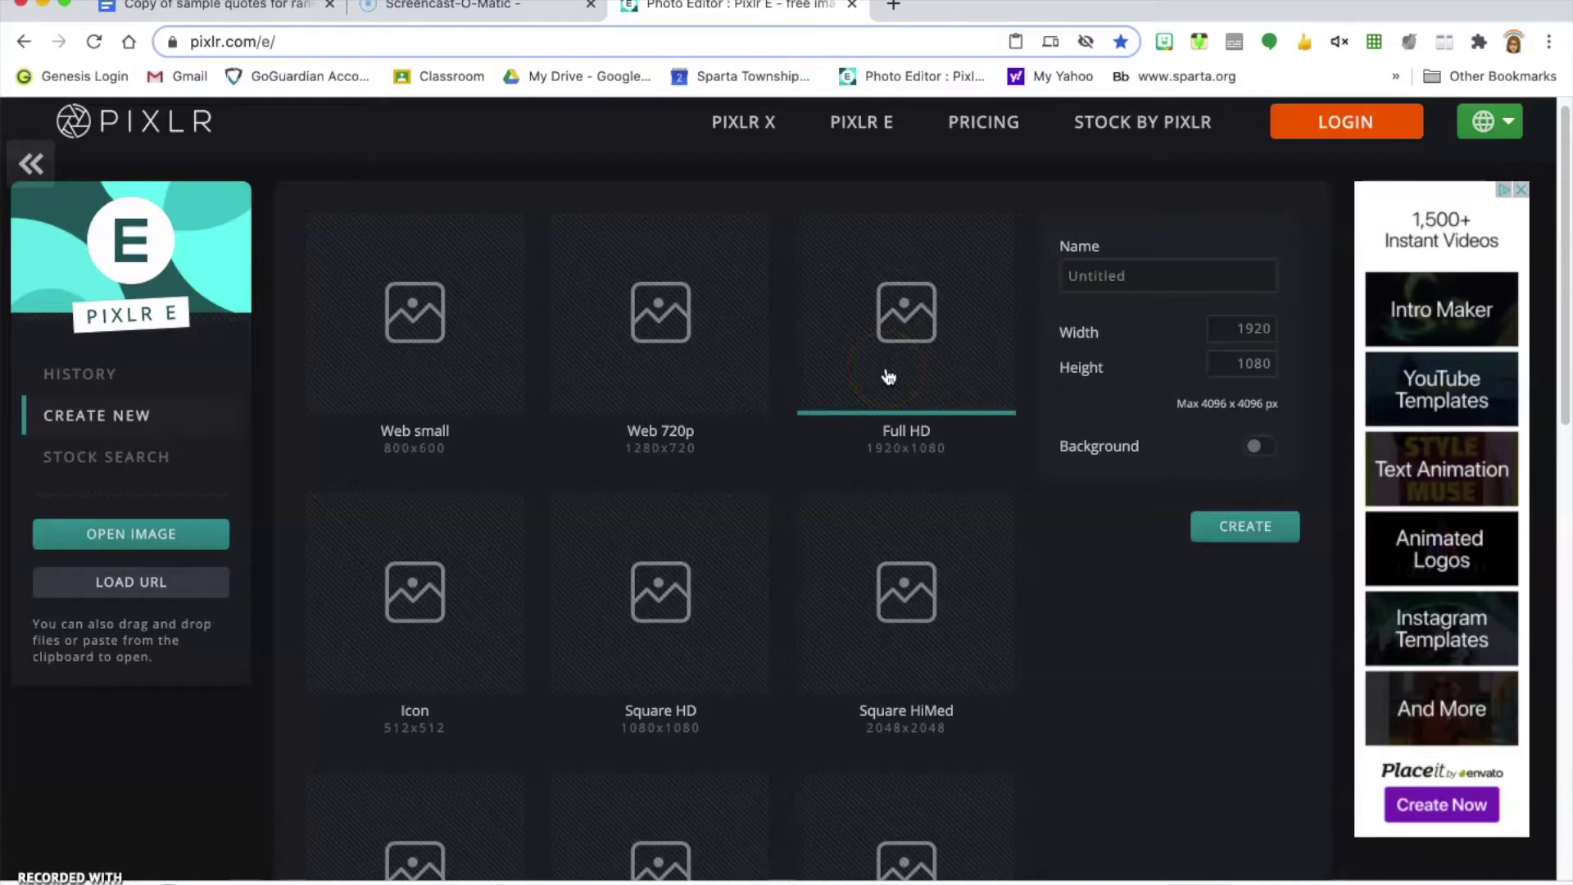
click(1233, 328)
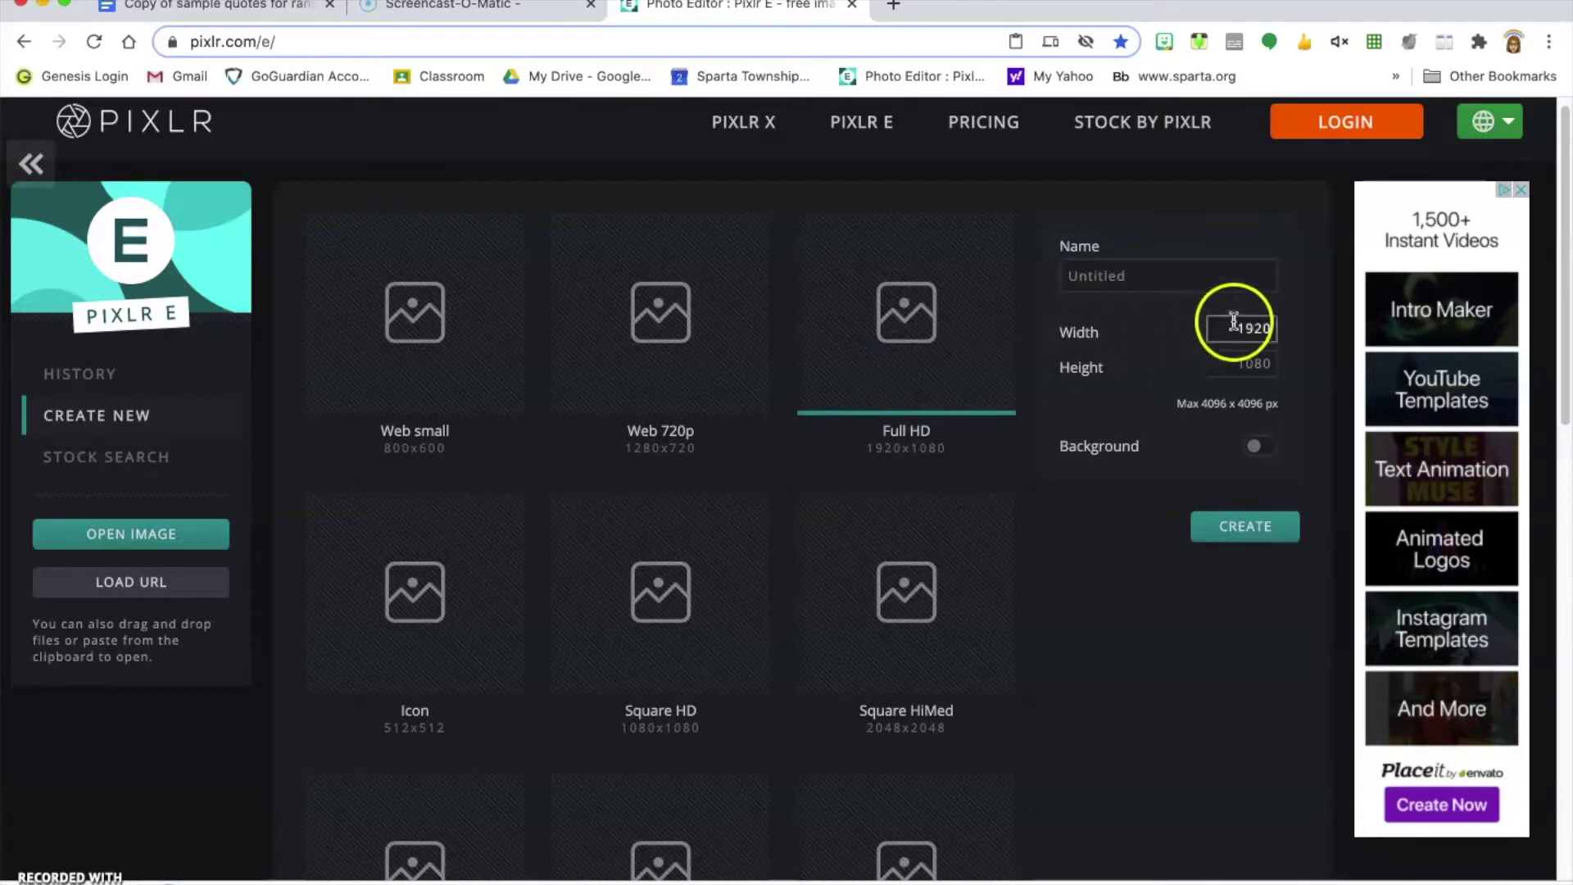
drag(1249, 327, 1317, 335)
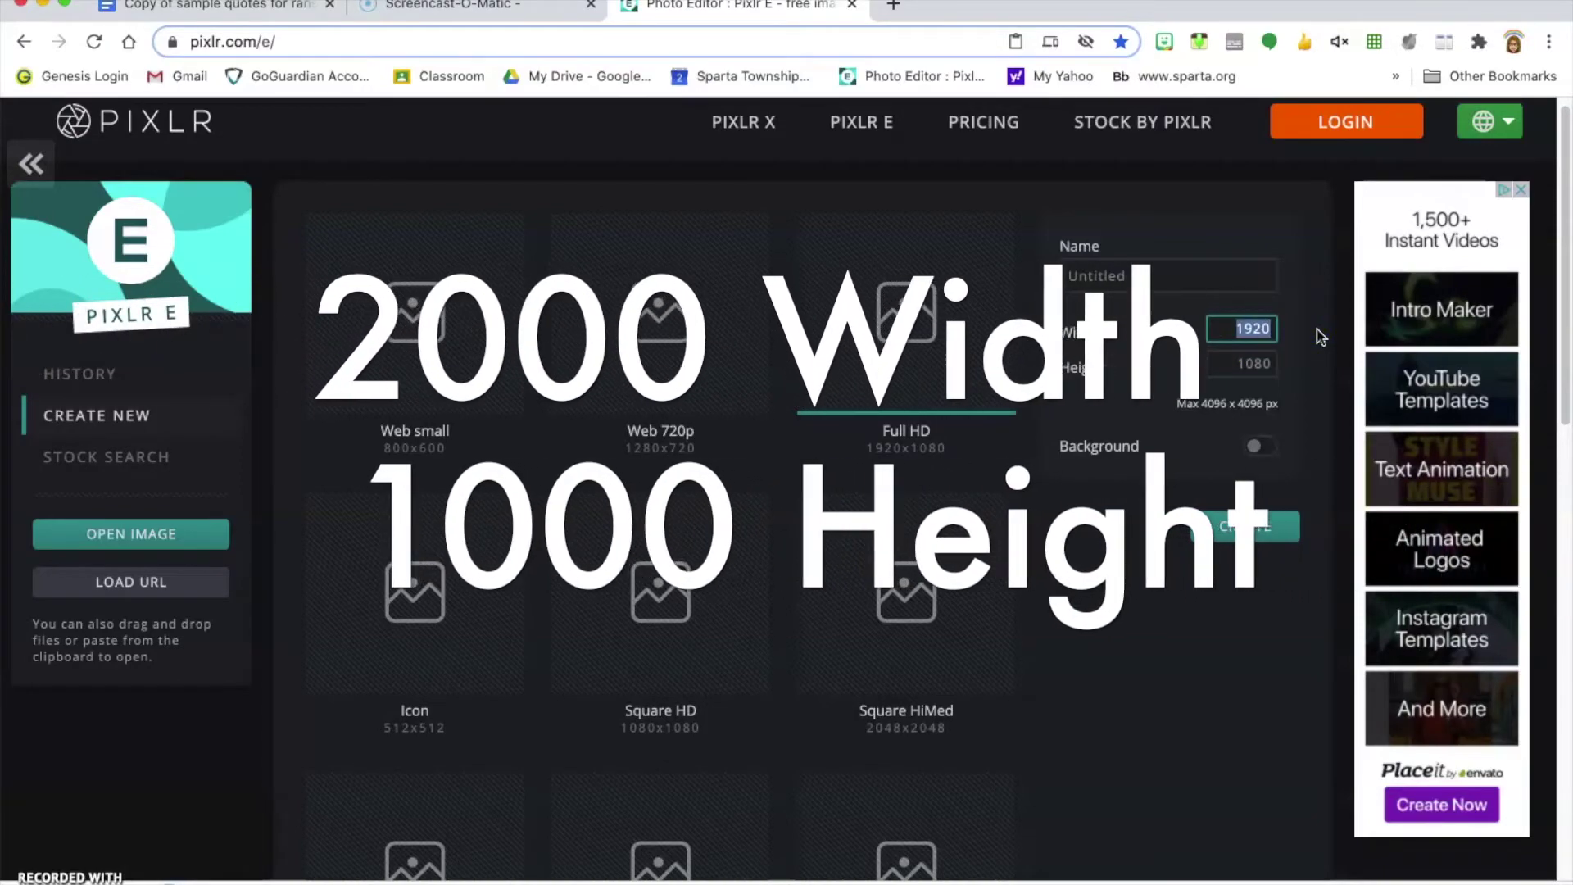
key(BackSpace)
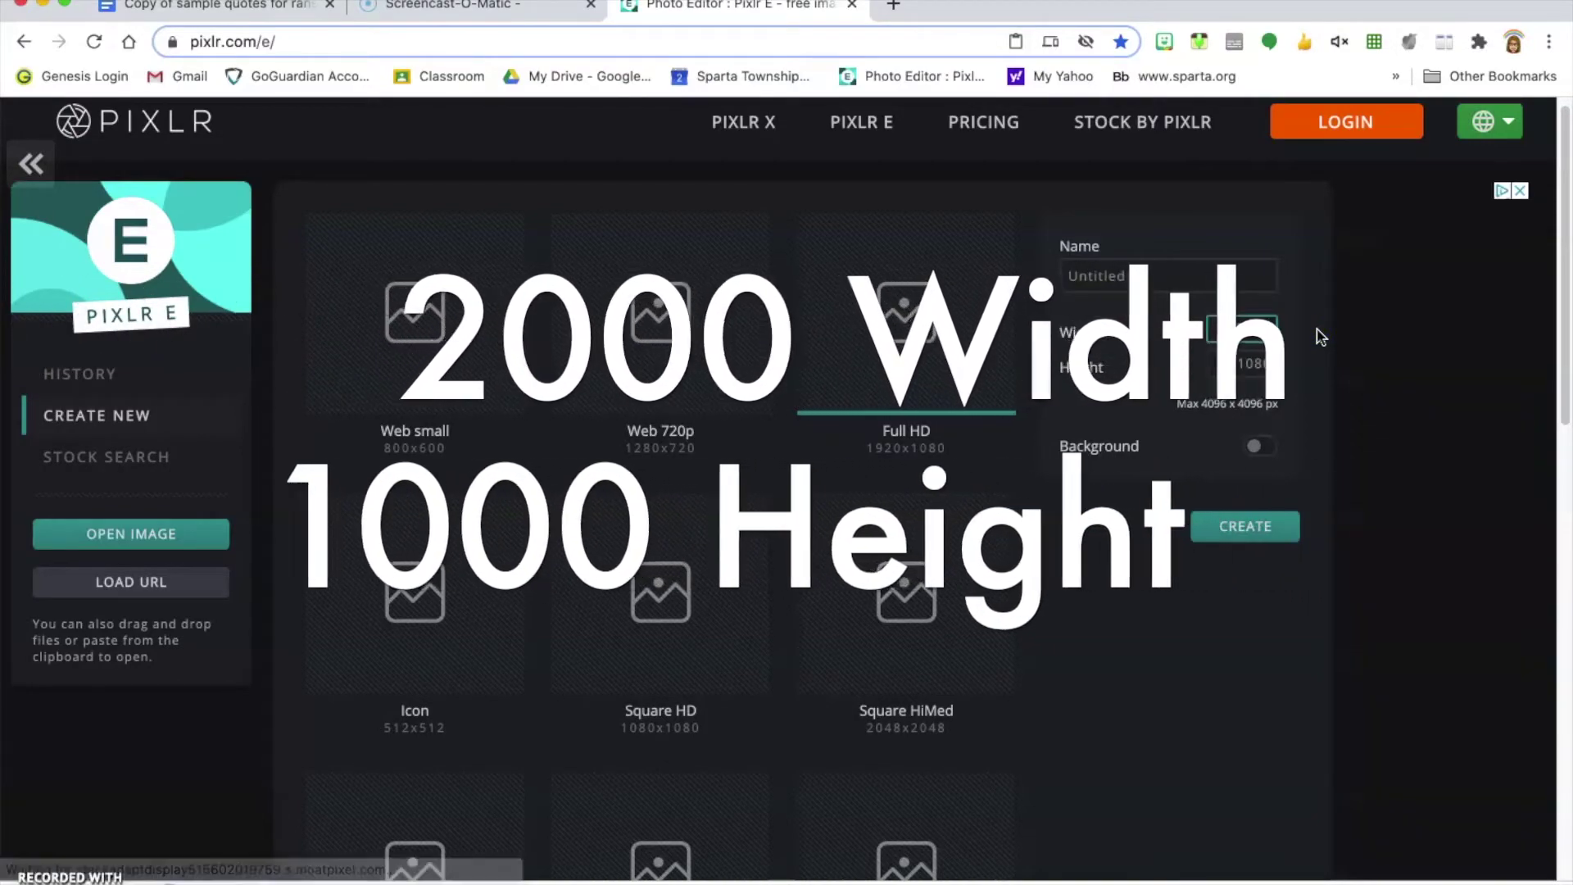
text(2000)
drag(1229, 373, 1342, 366)
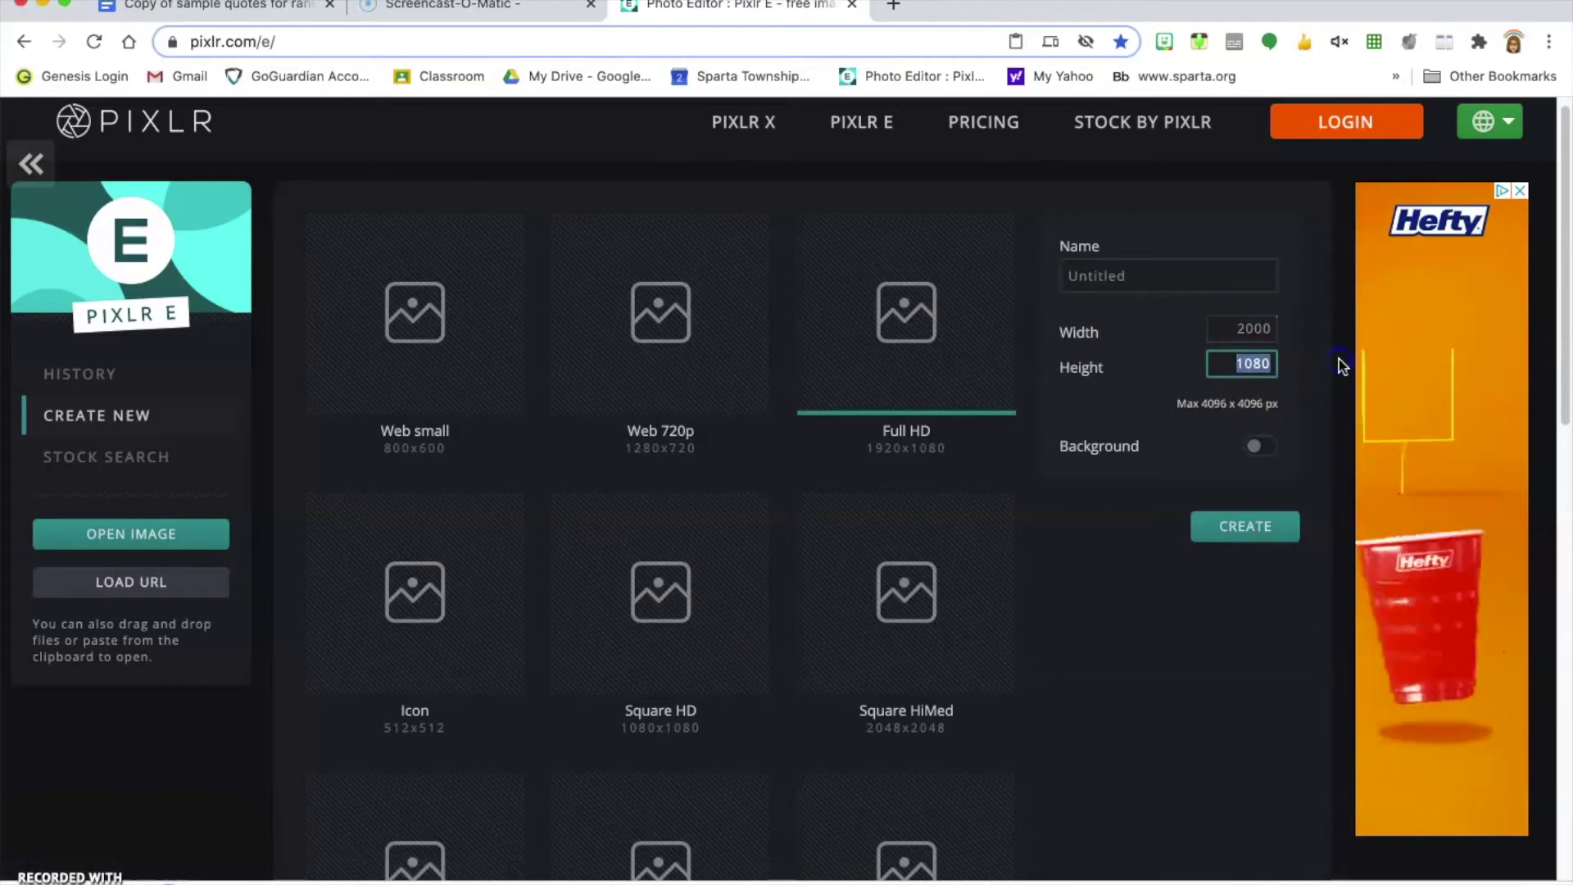
text(1000)
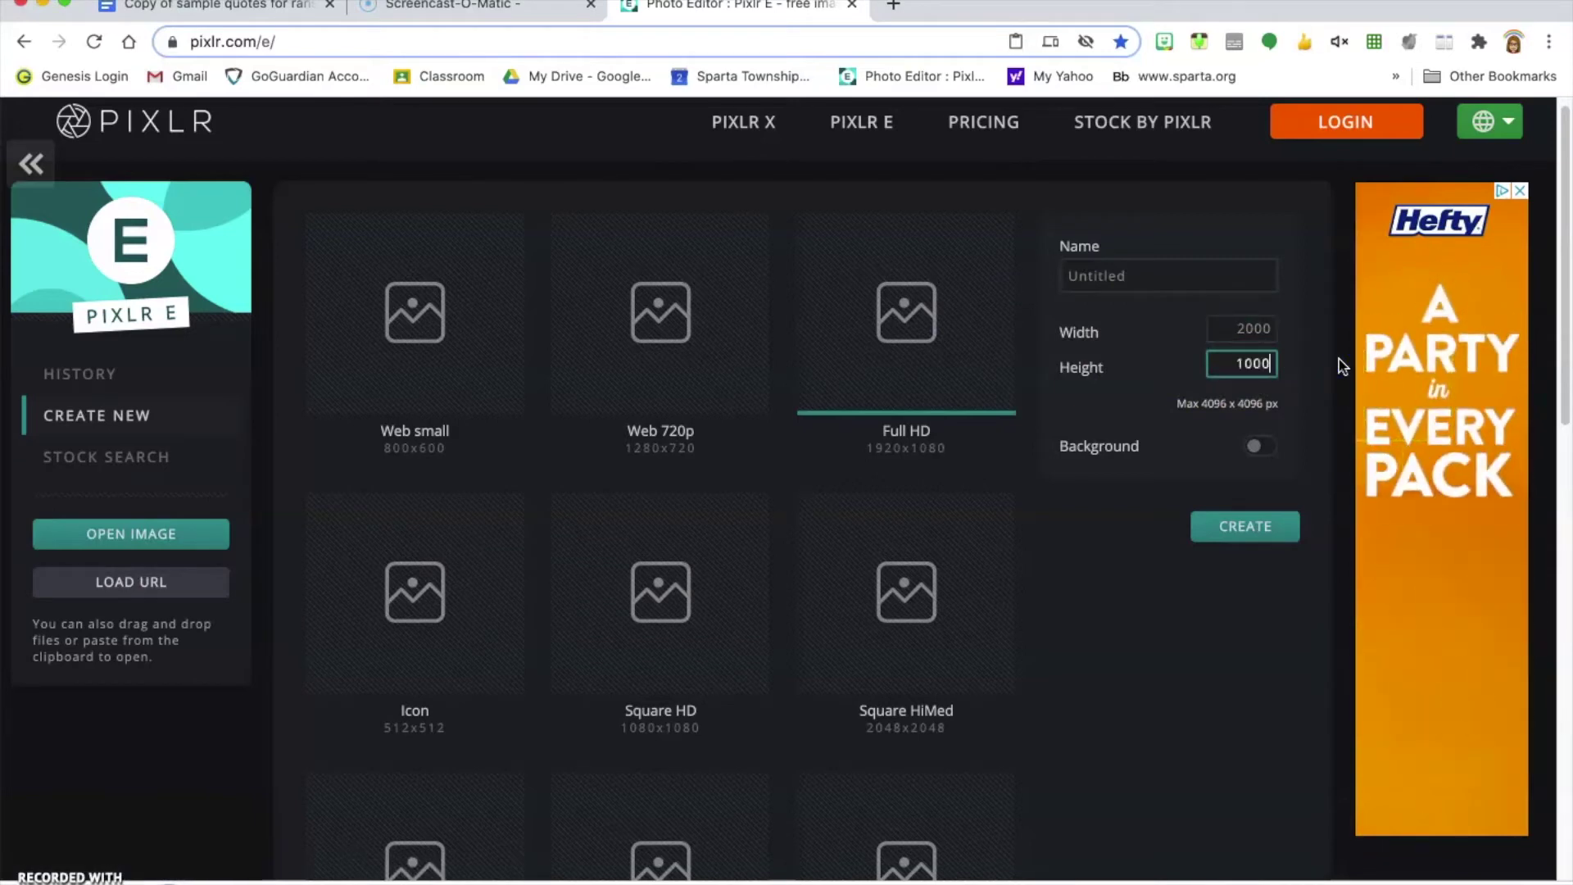
click(1152, 272)
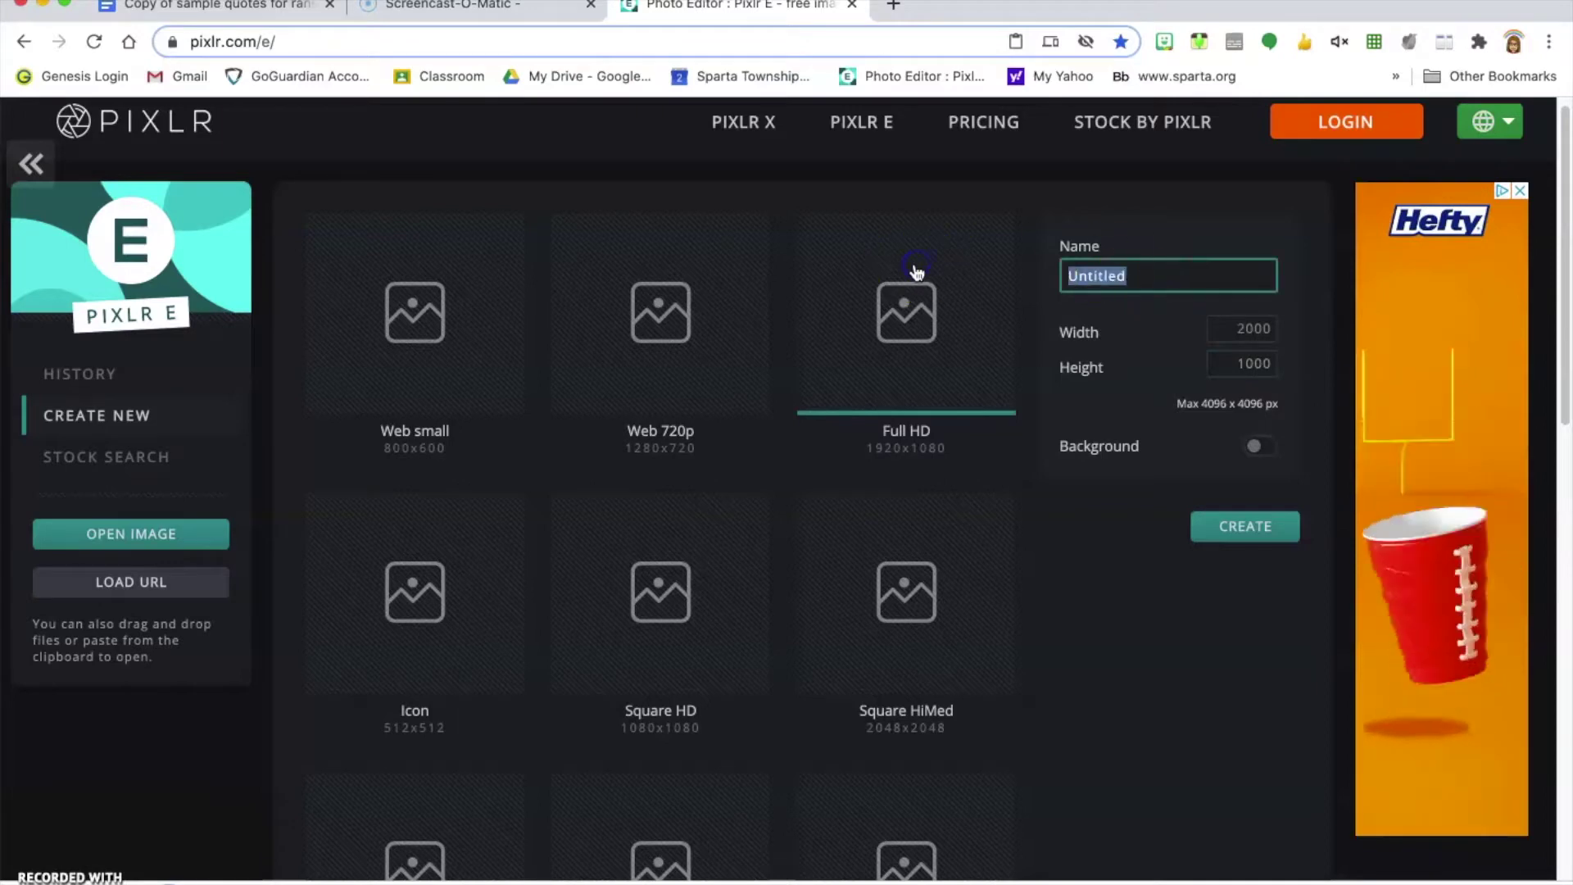
text(life)
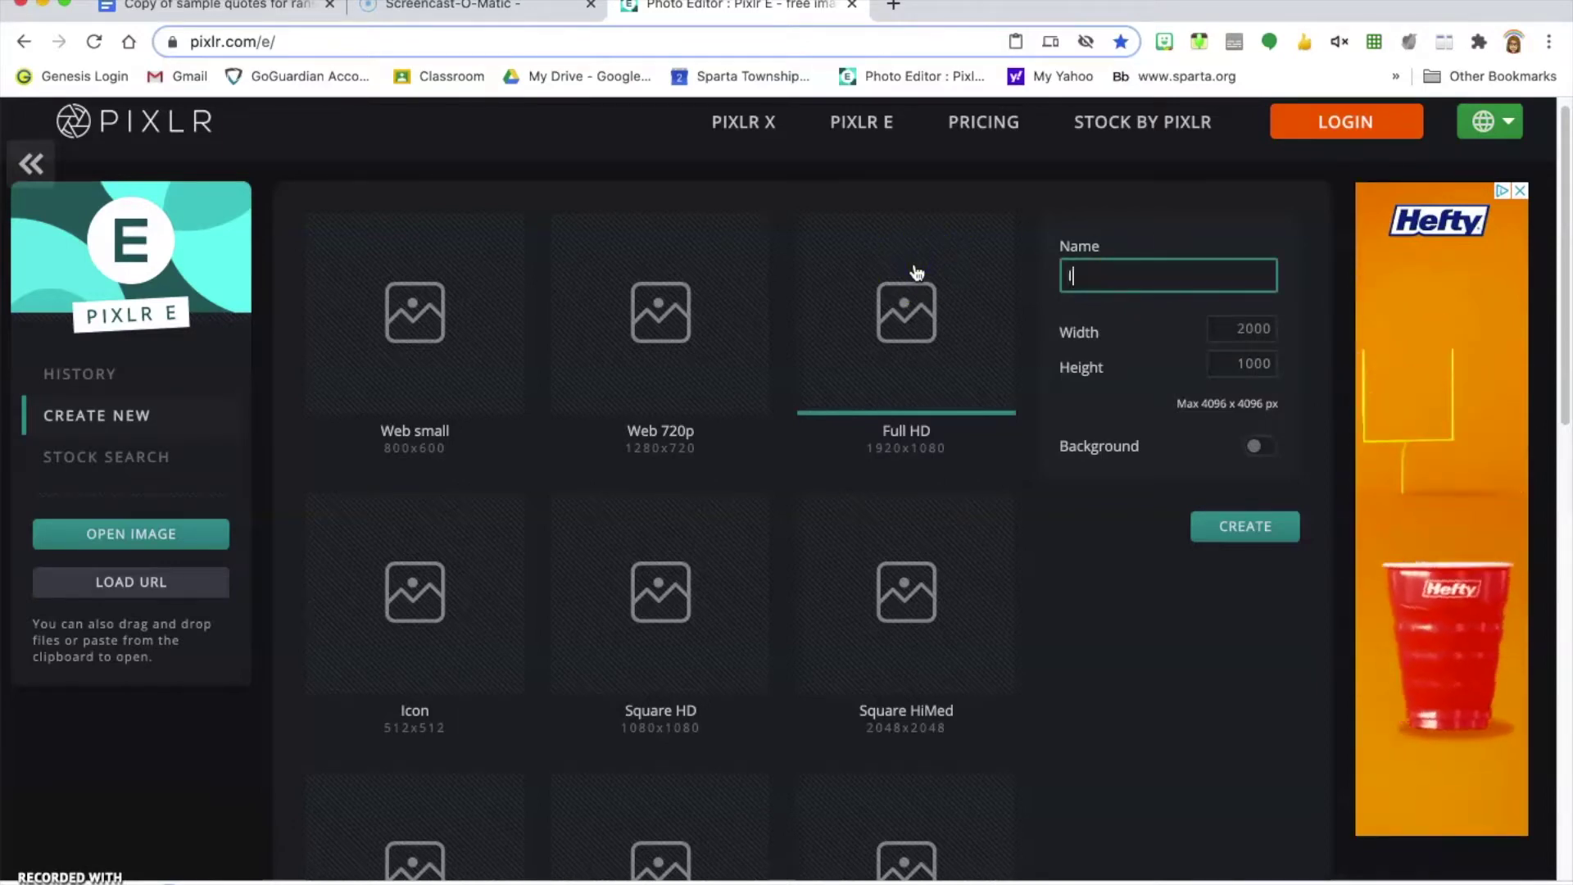
click(872, 294)
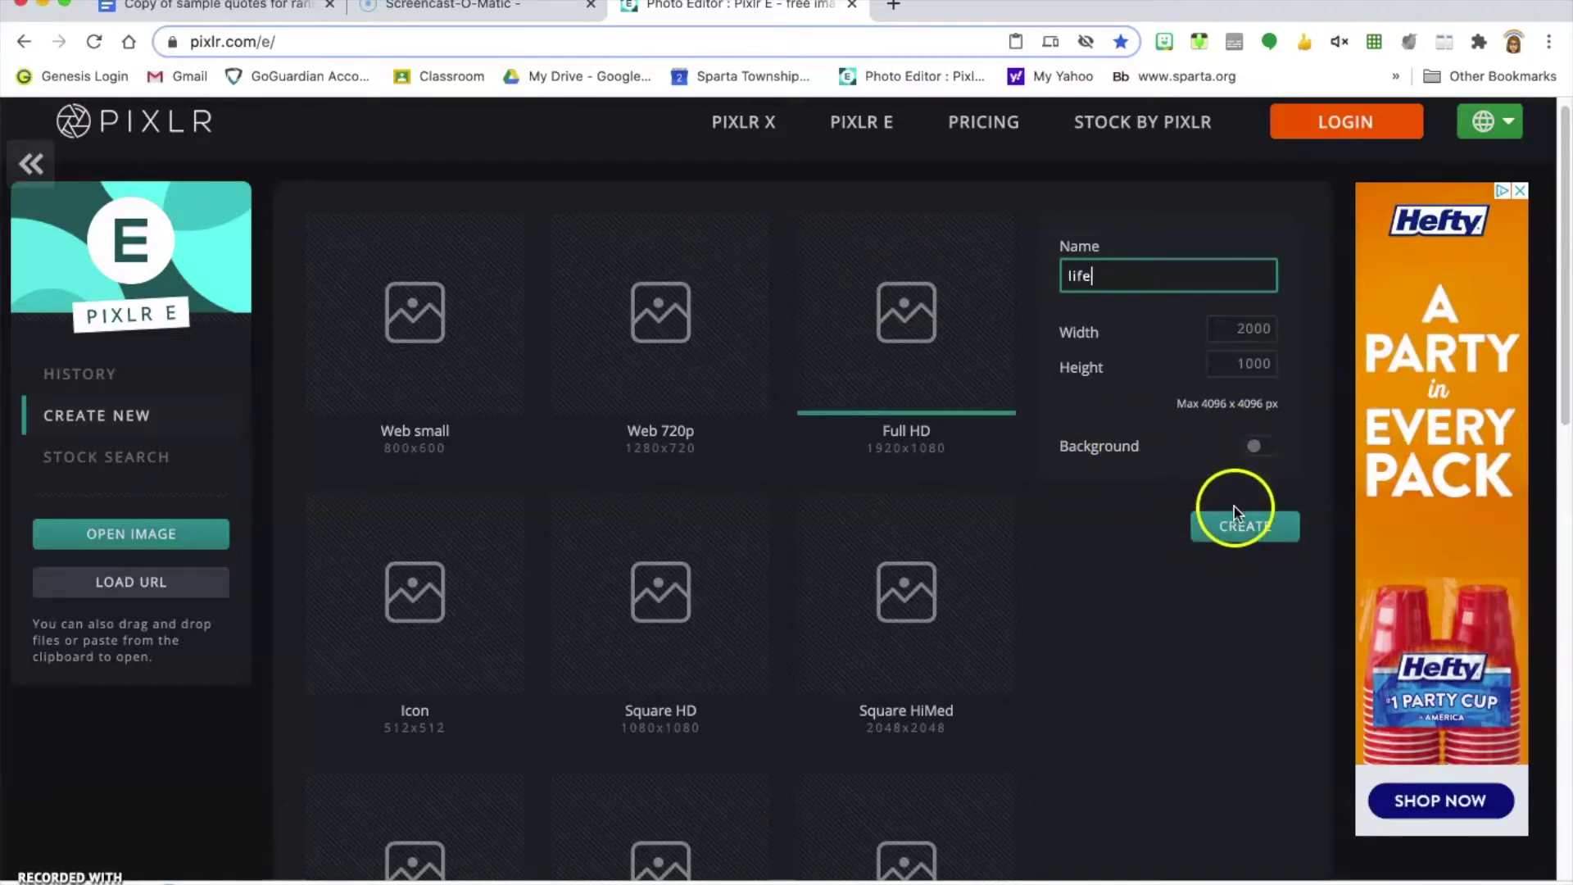
click(1244, 527)
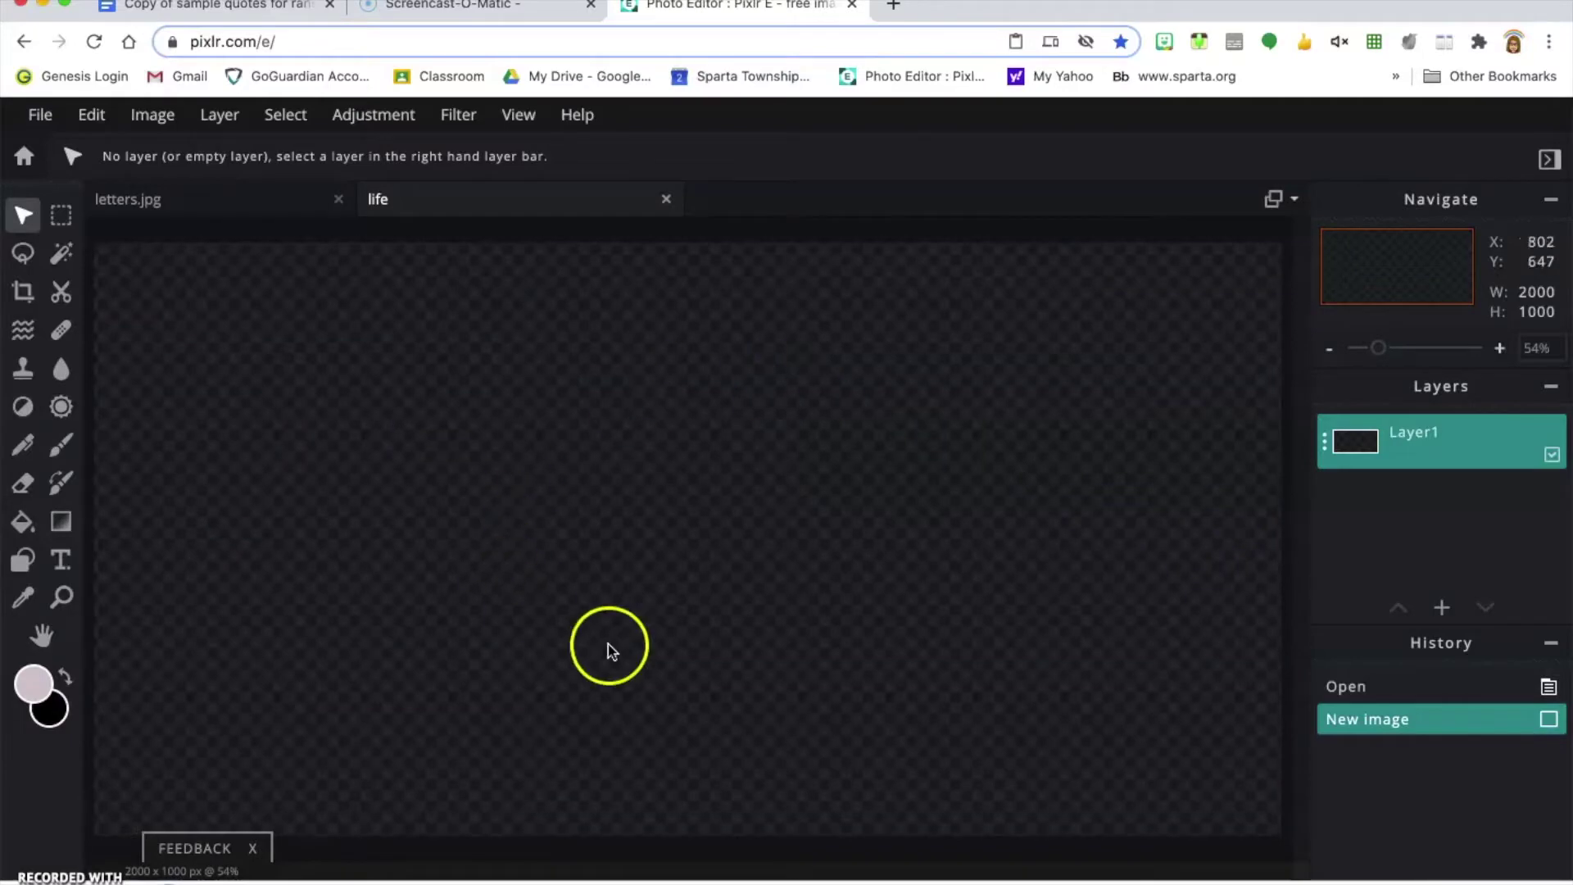
Return to the letters.jpg image and examine its L cut-outs closely at 283% zoom.
click(242, 203)
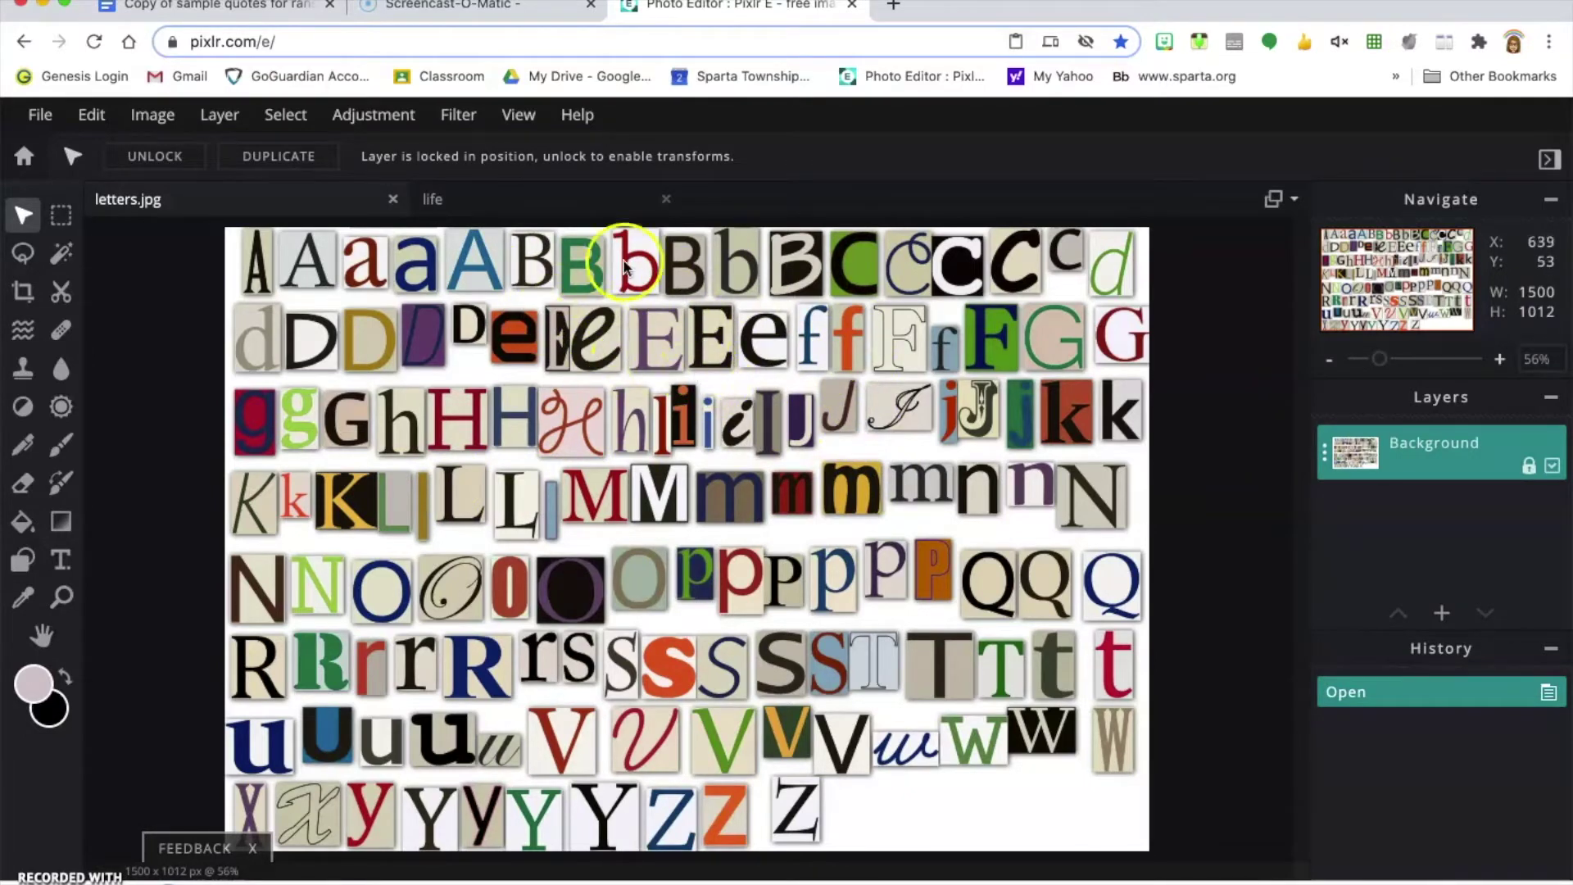
click(484, 206)
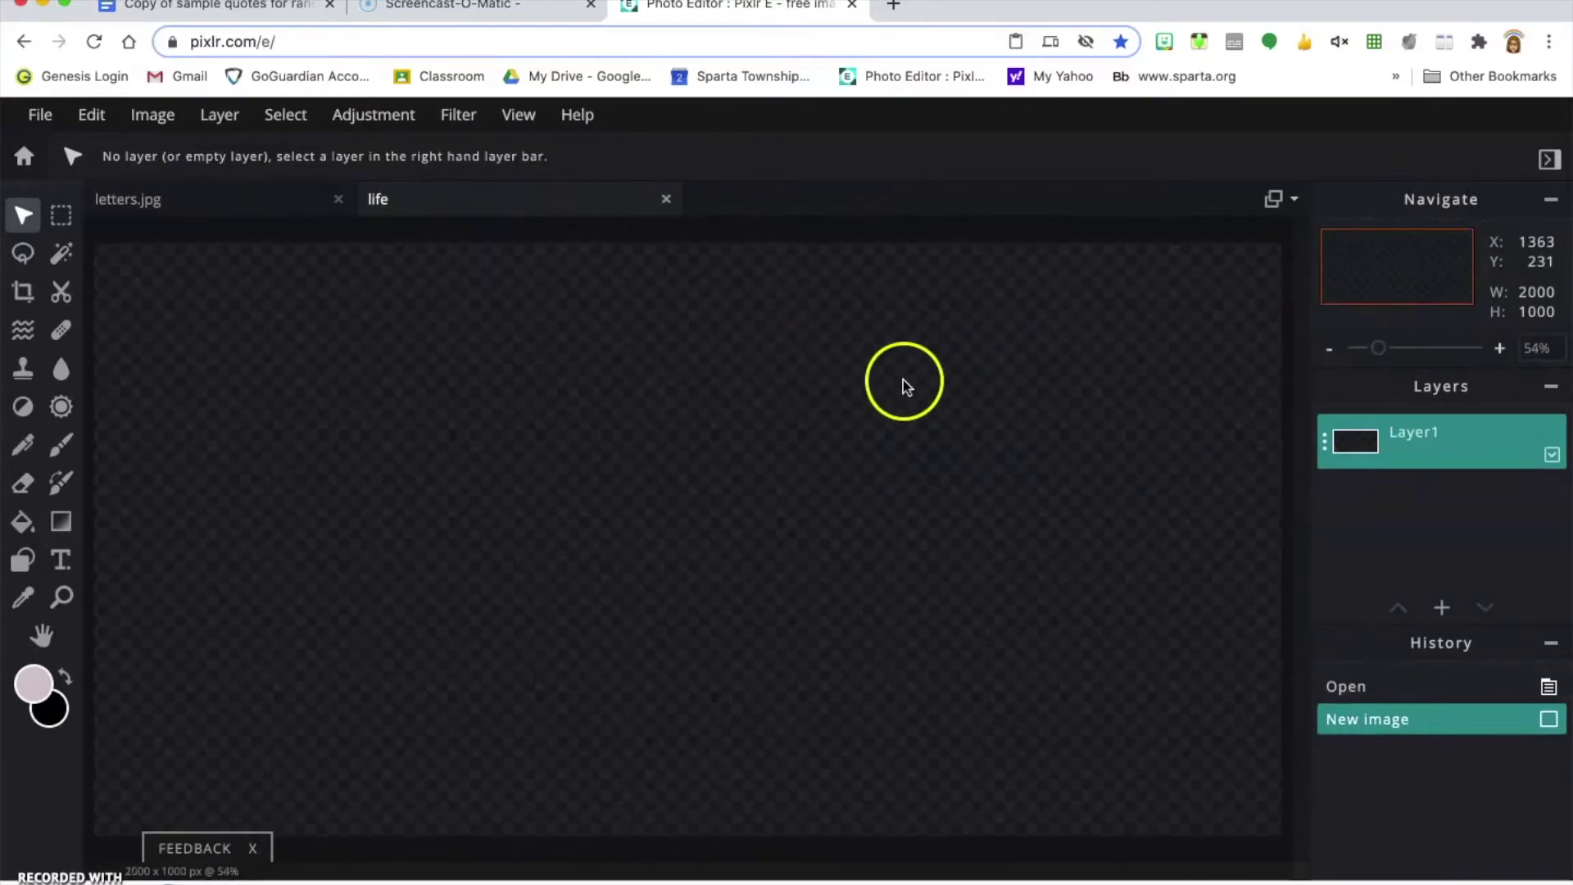
click(164, 203)
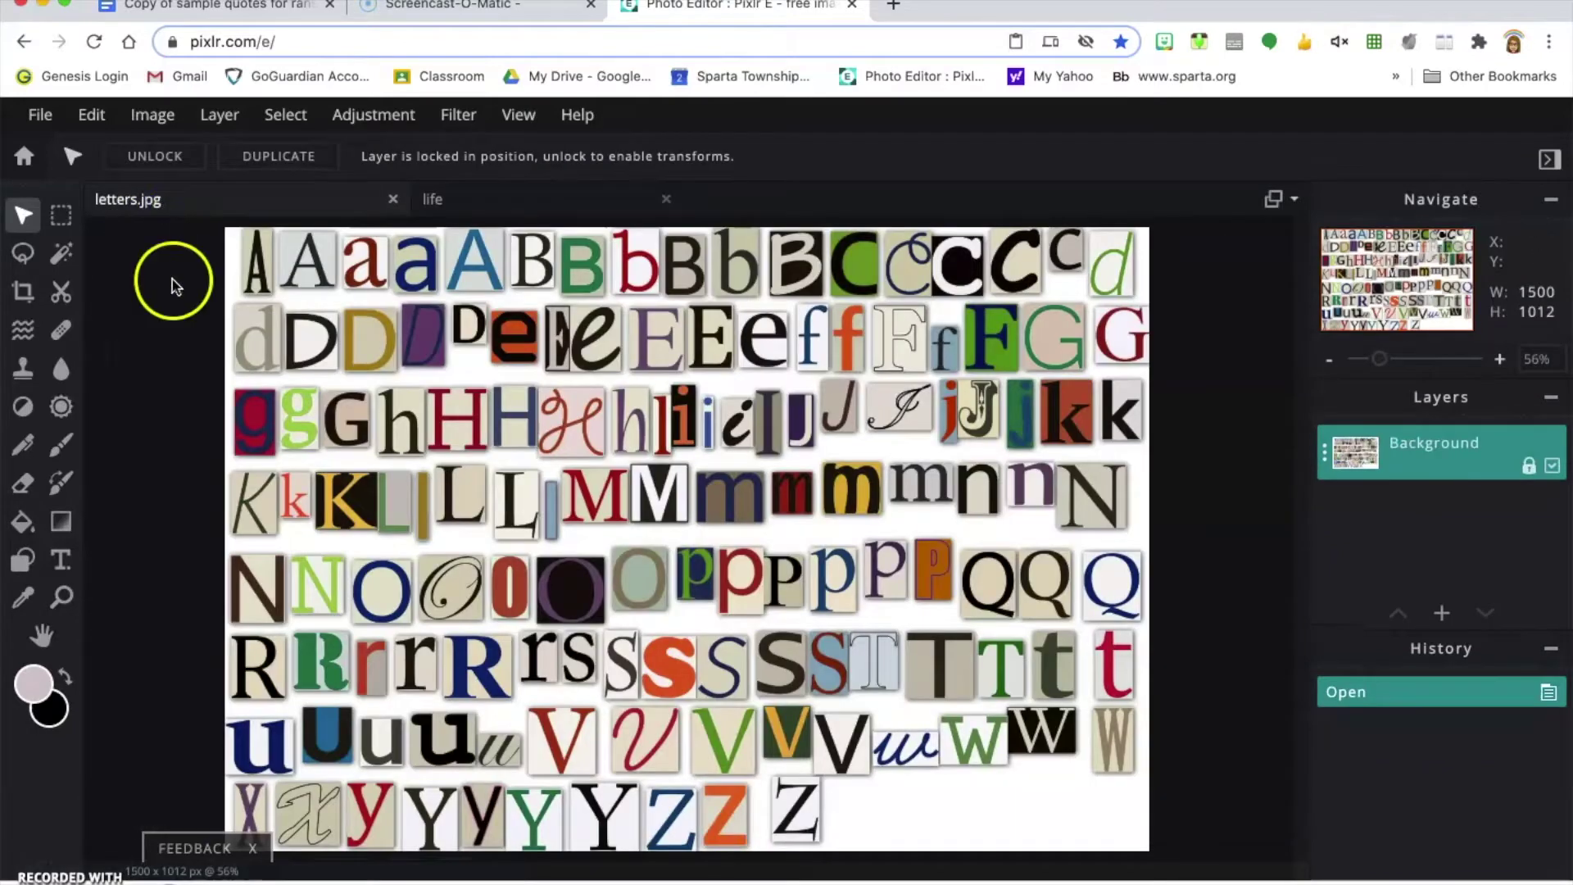
click(61, 598)
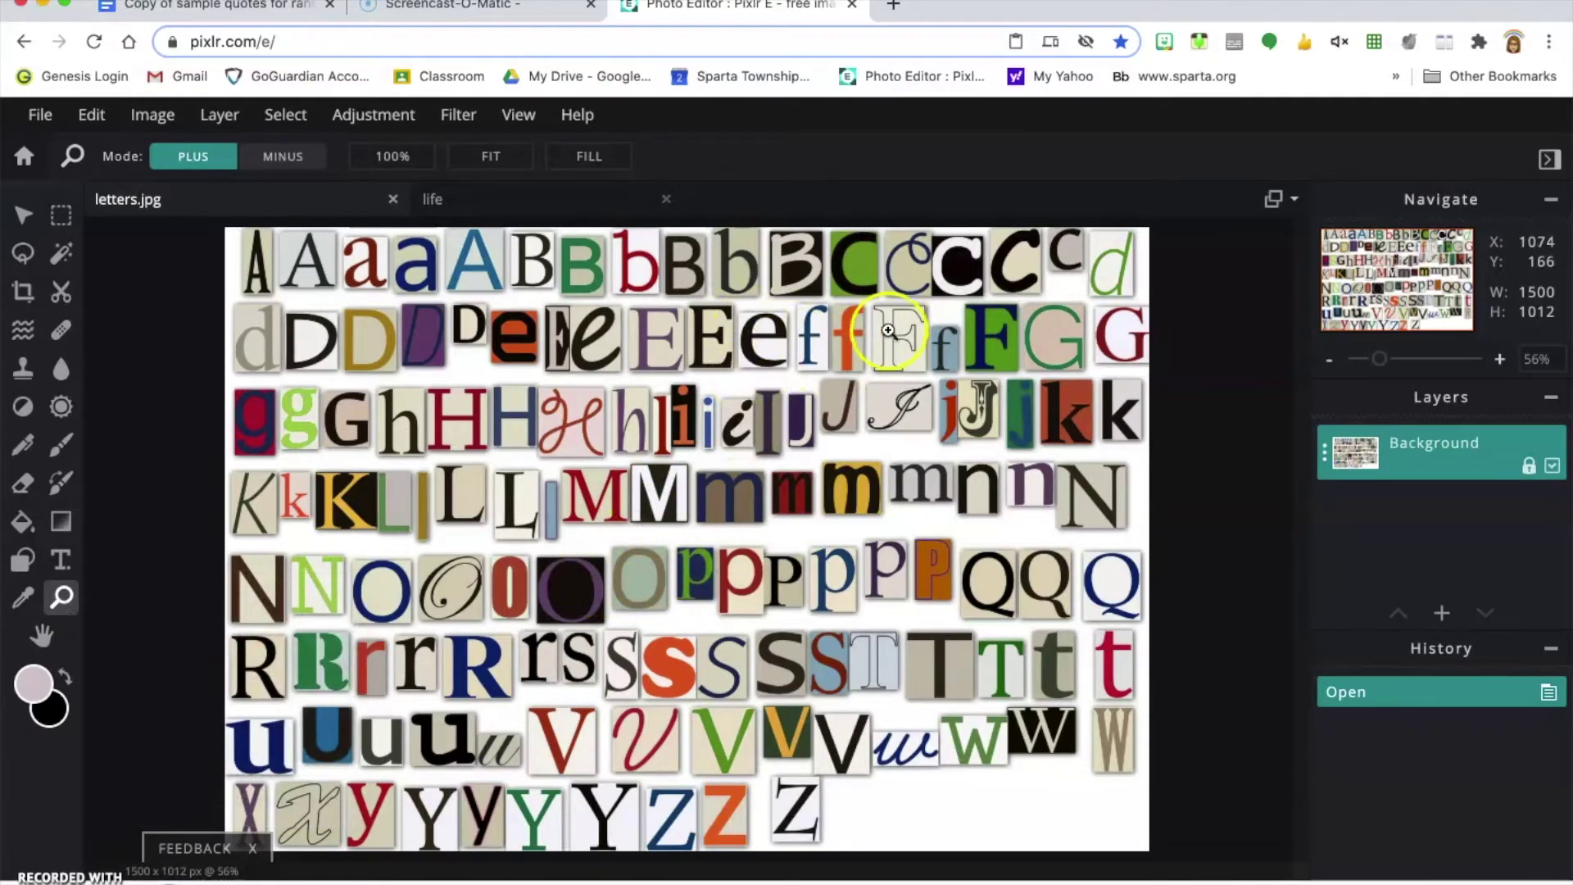
click(508, 514)
click(332, 514)
click(257, 516)
click(265, 518)
click(264, 518)
click(189, 495)
drag(759, 871, 679, 875)
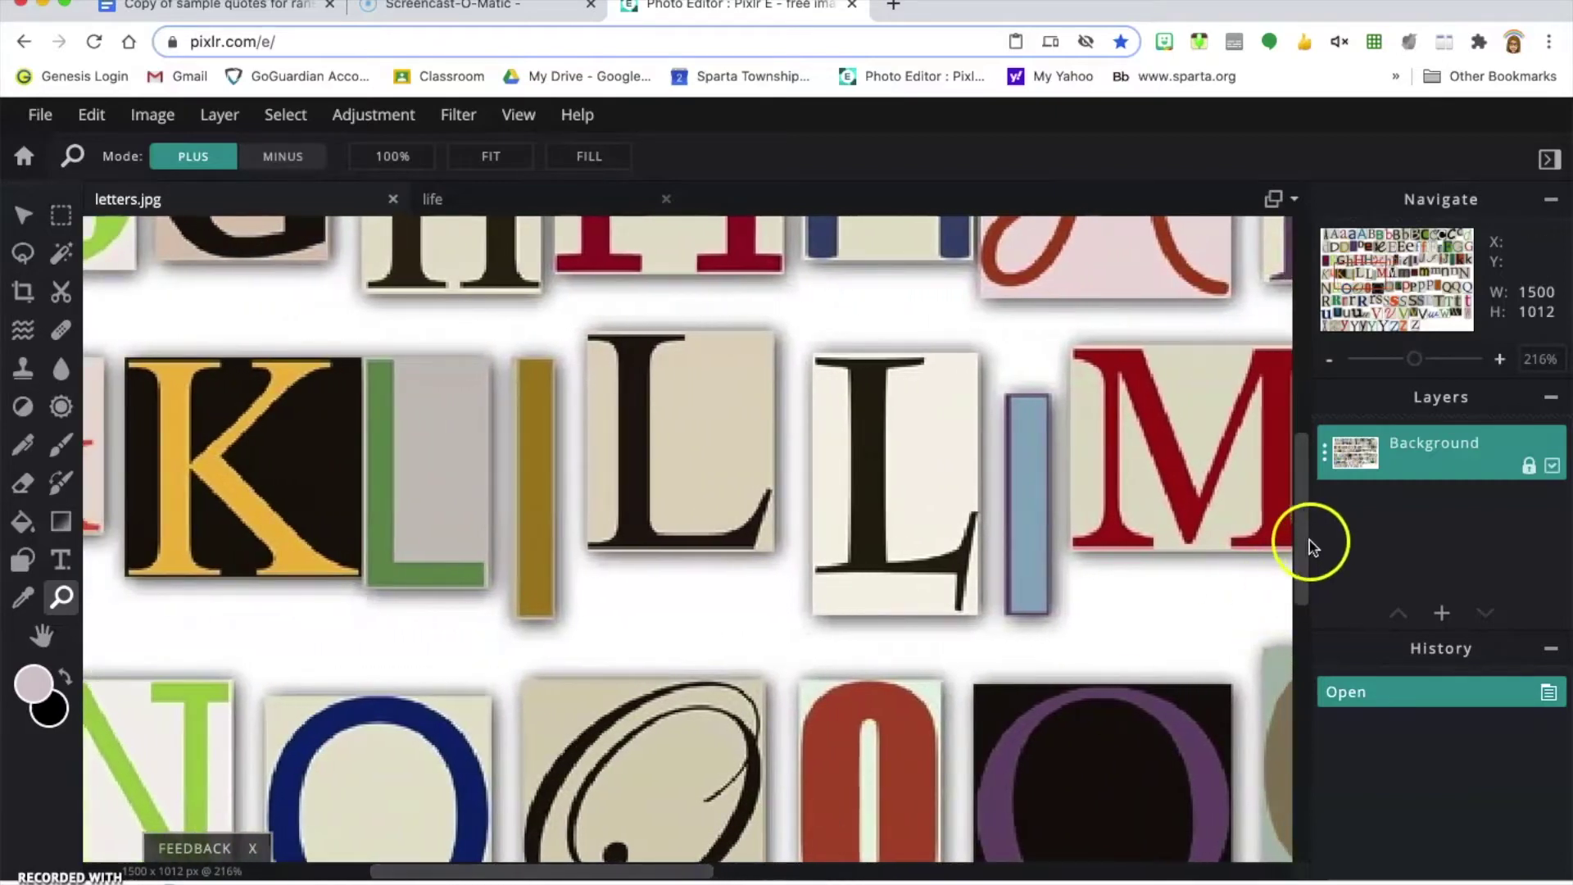
drag(1310, 544, 1308, 529)
drag(702, 871, 718, 871)
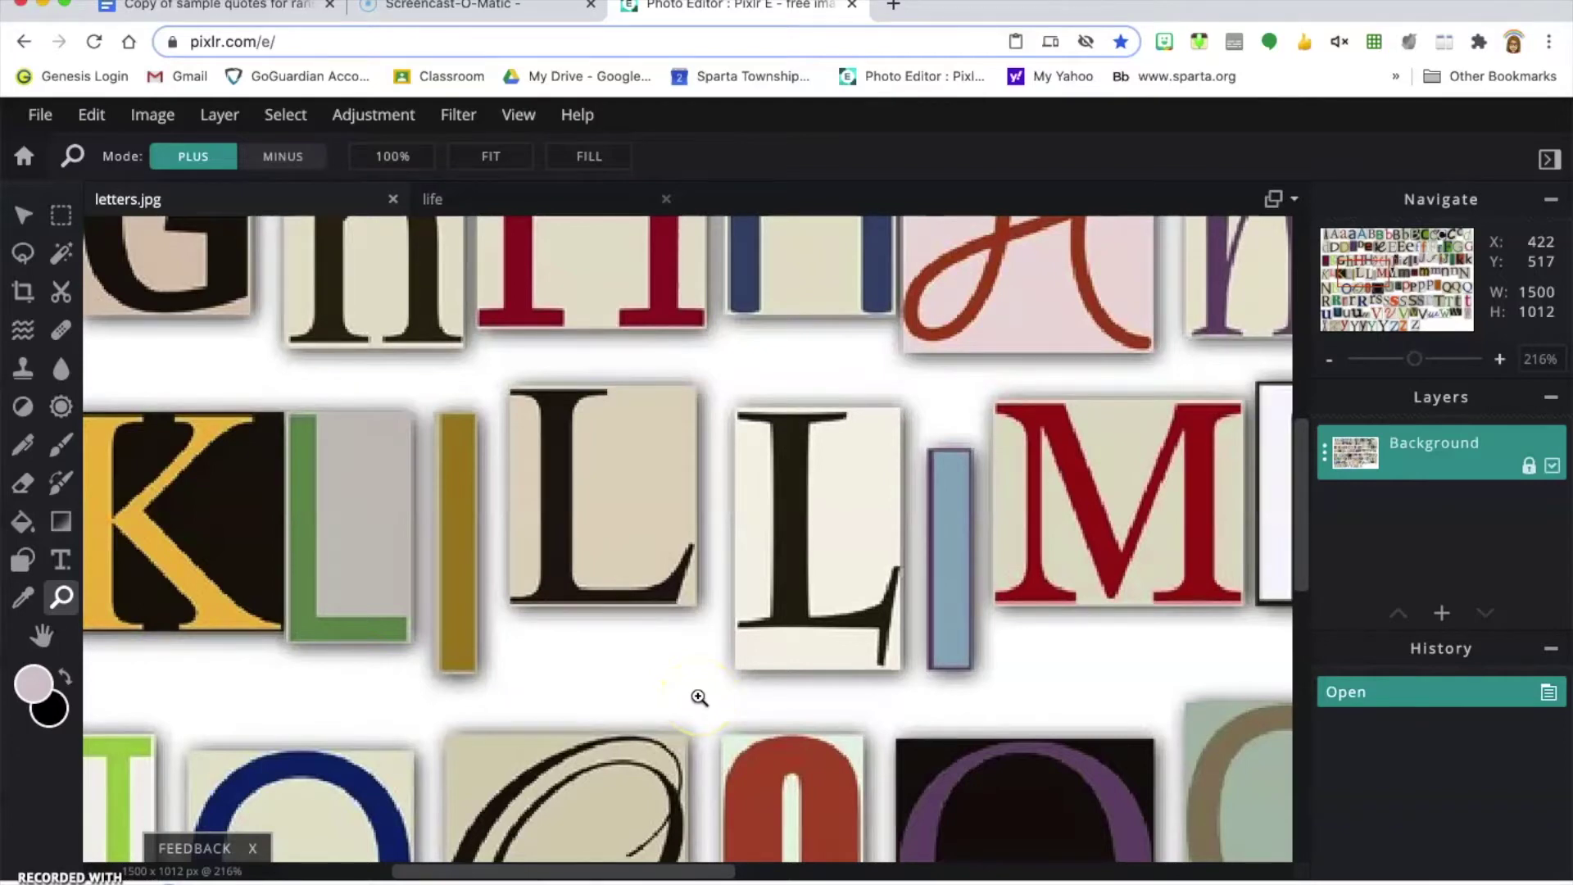
scroll(699, 697, up, 3)
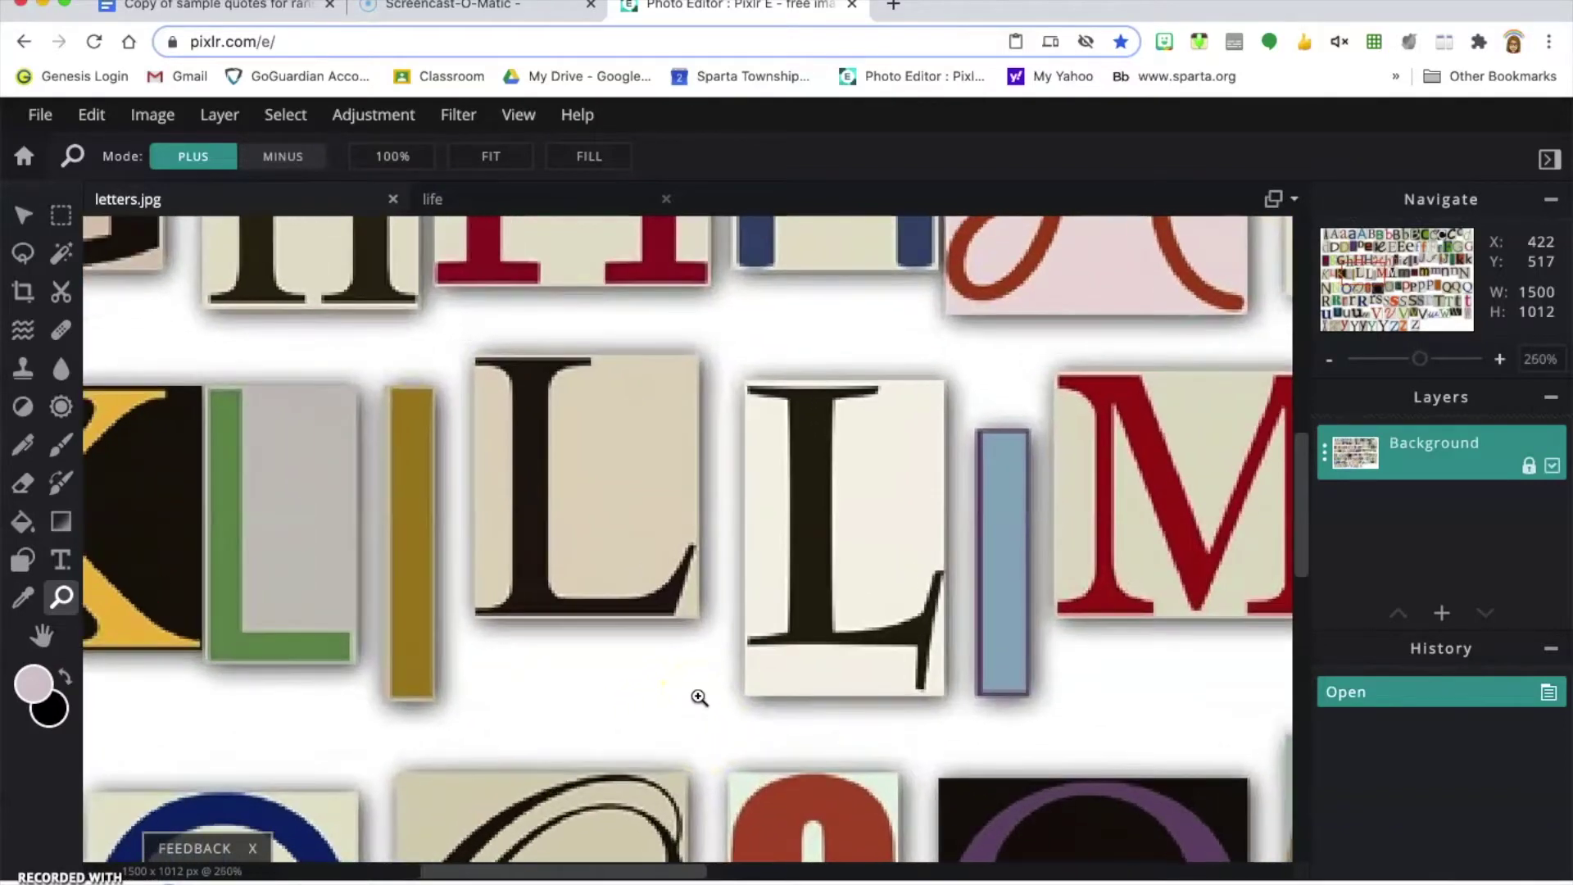
scroll(699, 697, down, 2)
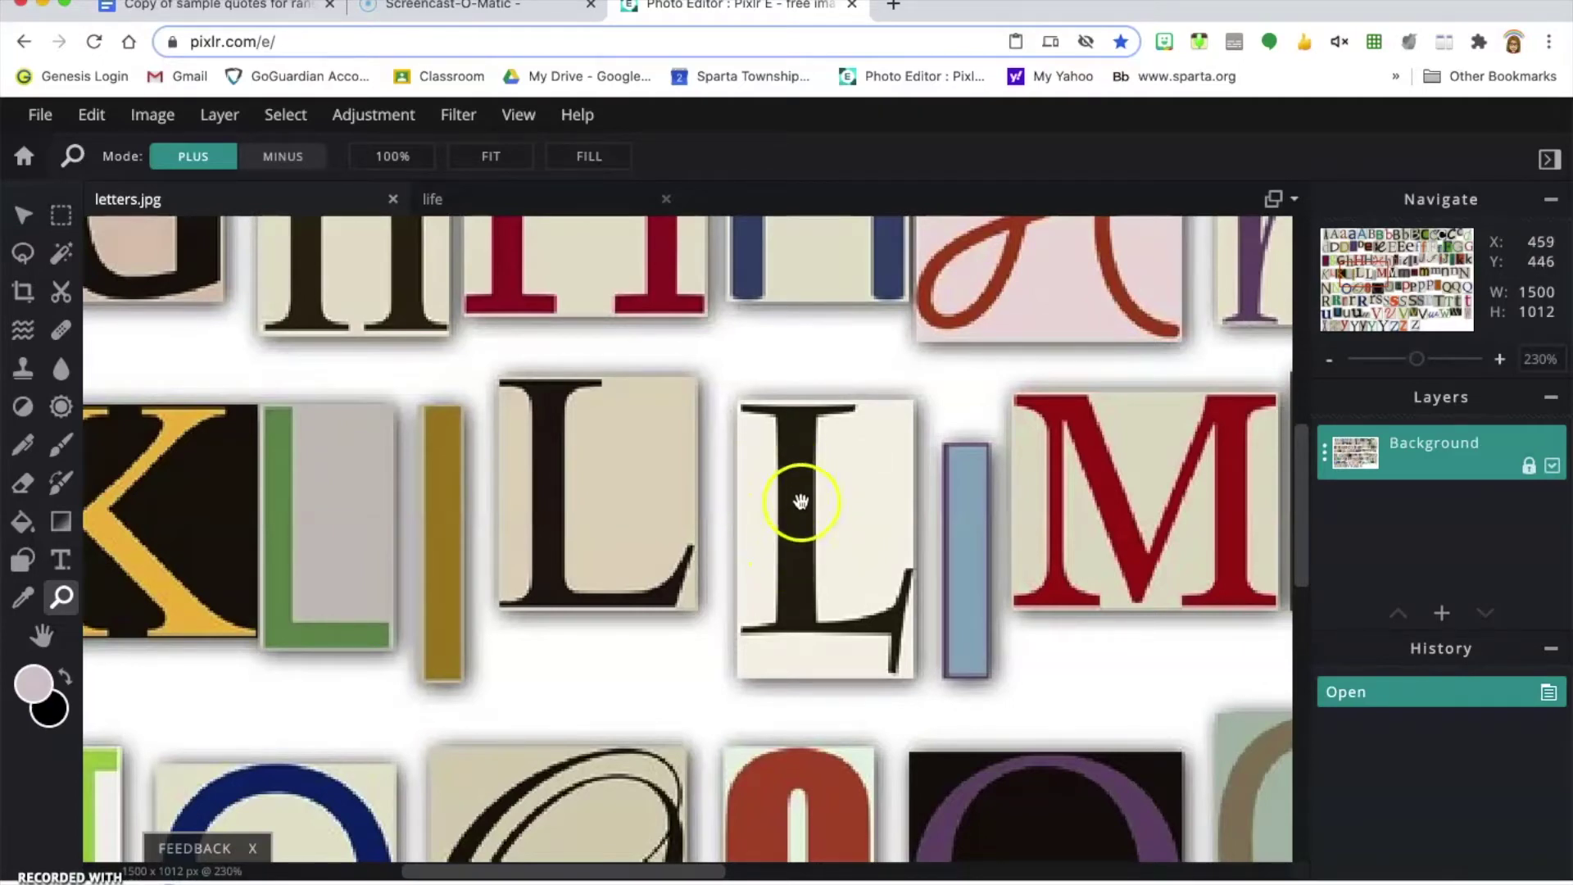
drag(827, 546, 513, 527)
drag(626, 495, 1040, 613)
drag(860, 662, 804, 479)
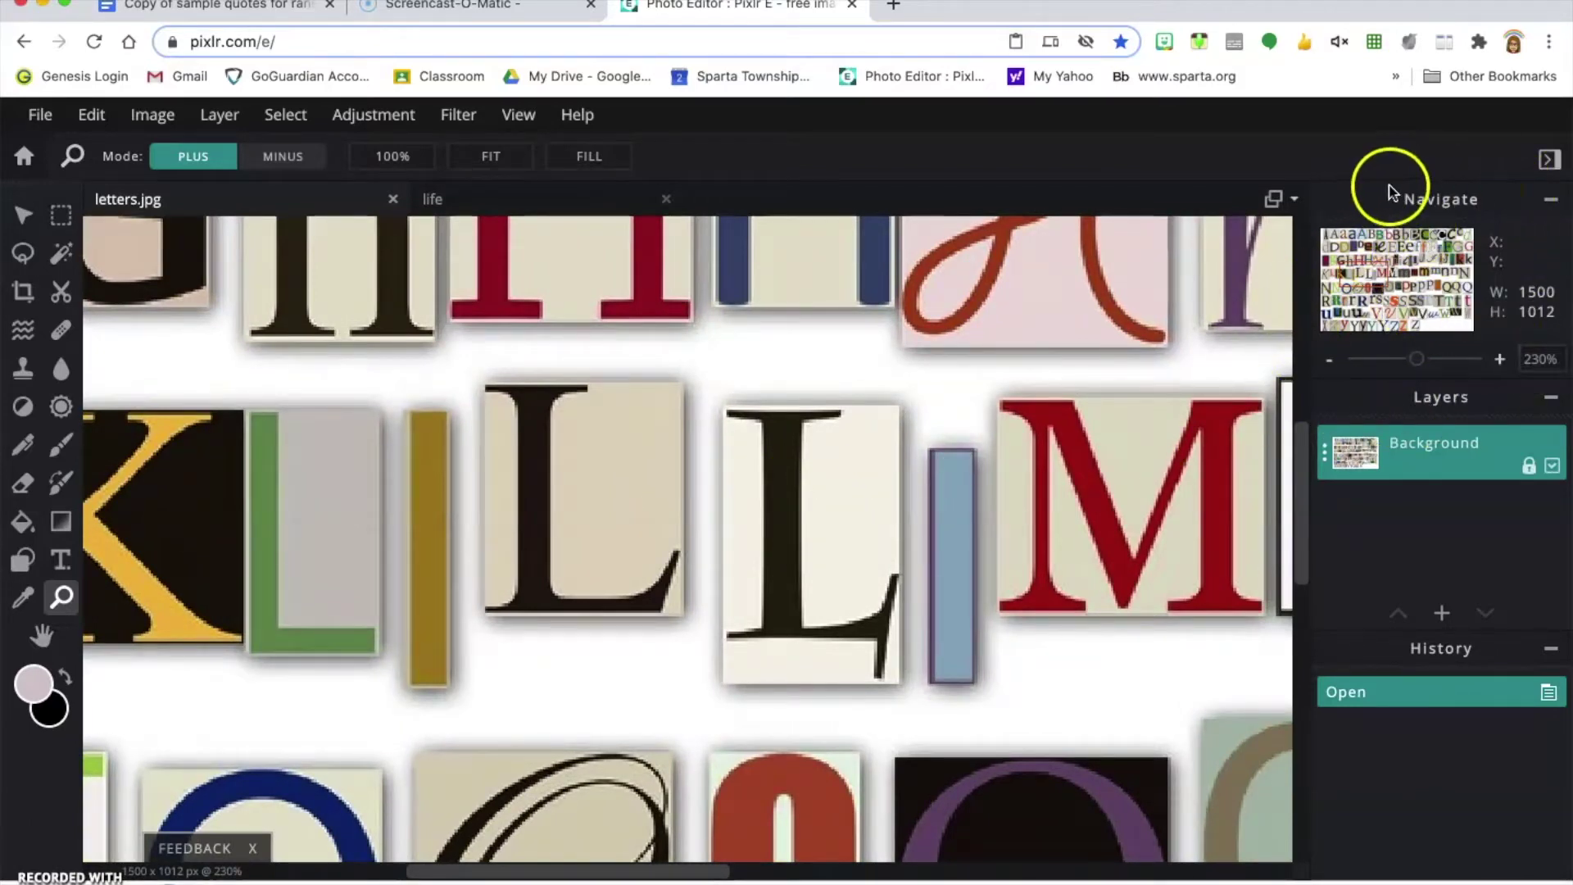
drag(1415, 358, 1411, 359)
mouse_move(1374, 276)
mouse_down()
mouse_move(1426, 290)
mouse_move(1375, 281)
mouse_up()
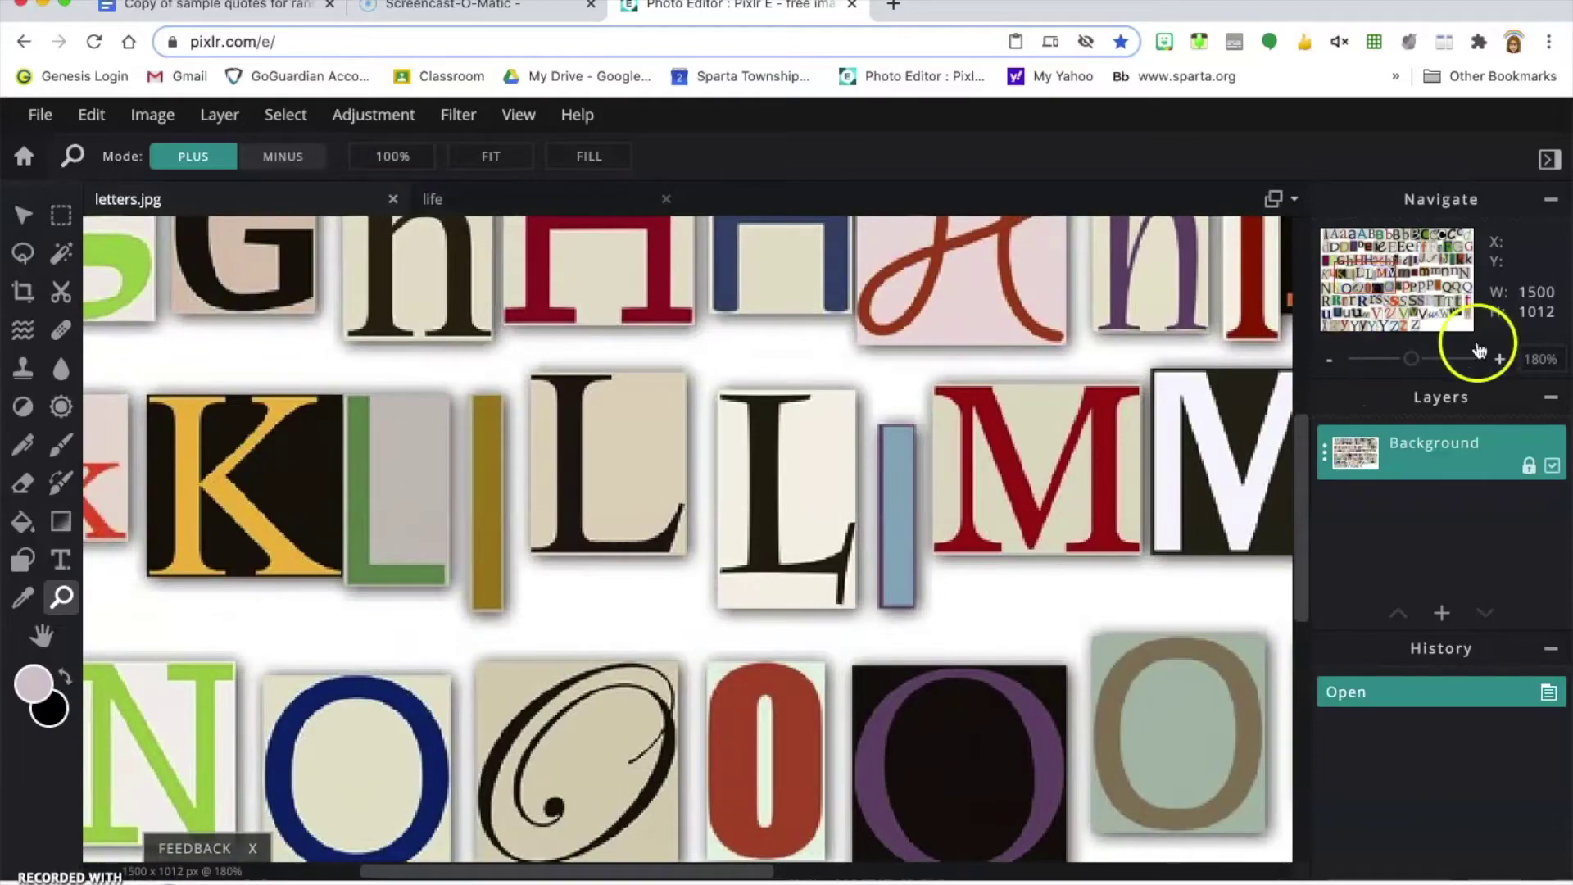
drag(1415, 361, 1424, 362)
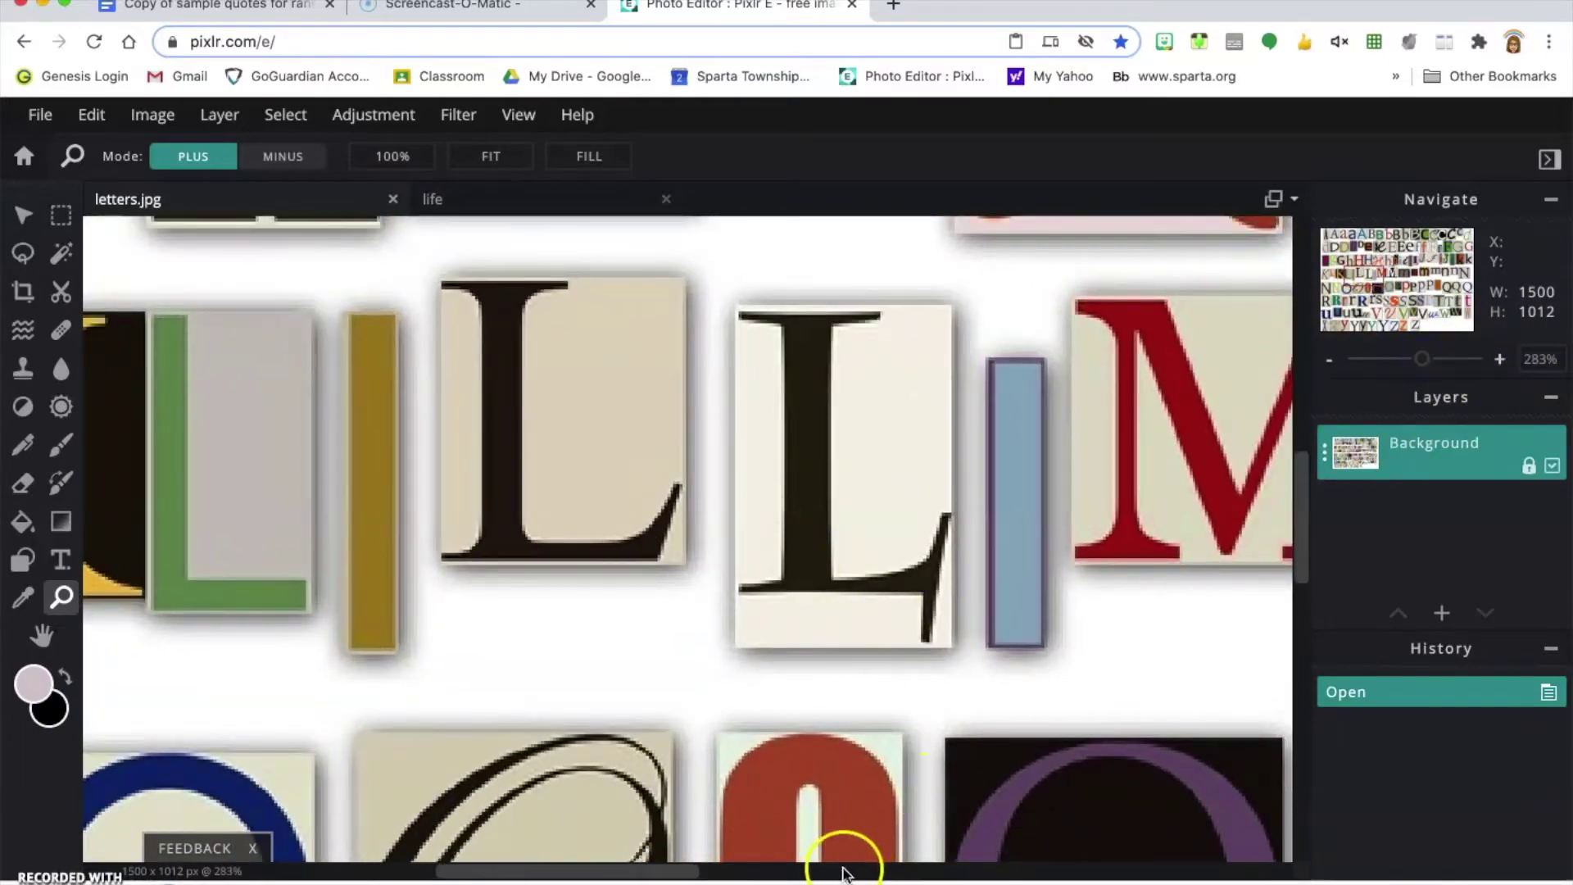
drag(638, 878, 600, 870)
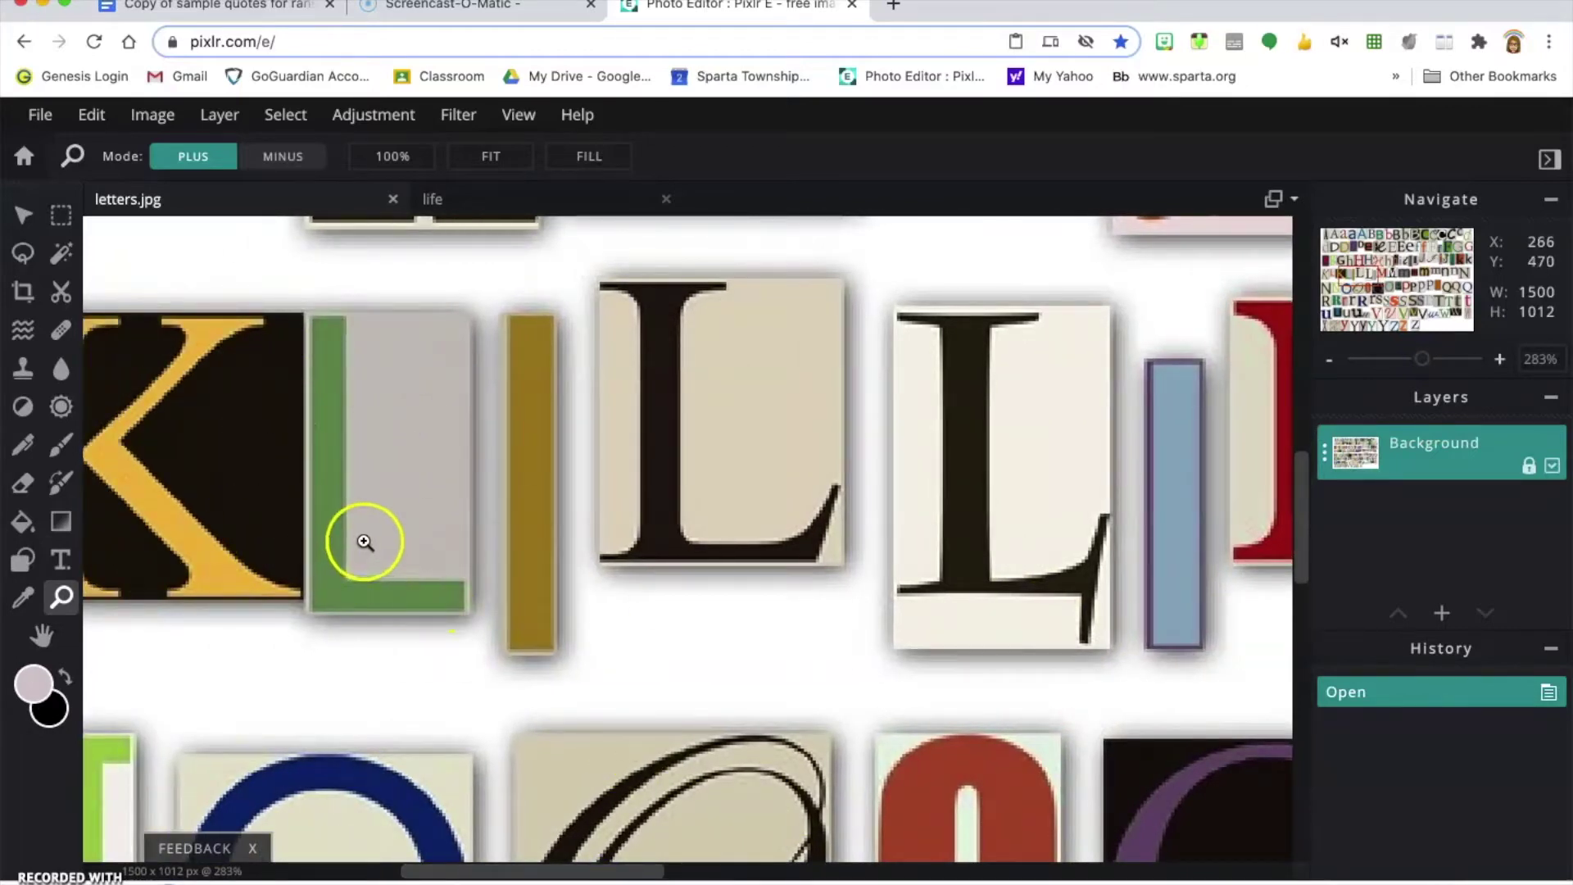
Select the green L on its grey rectangle with a four-cornered polygon lasso outline.
click(23, 252)
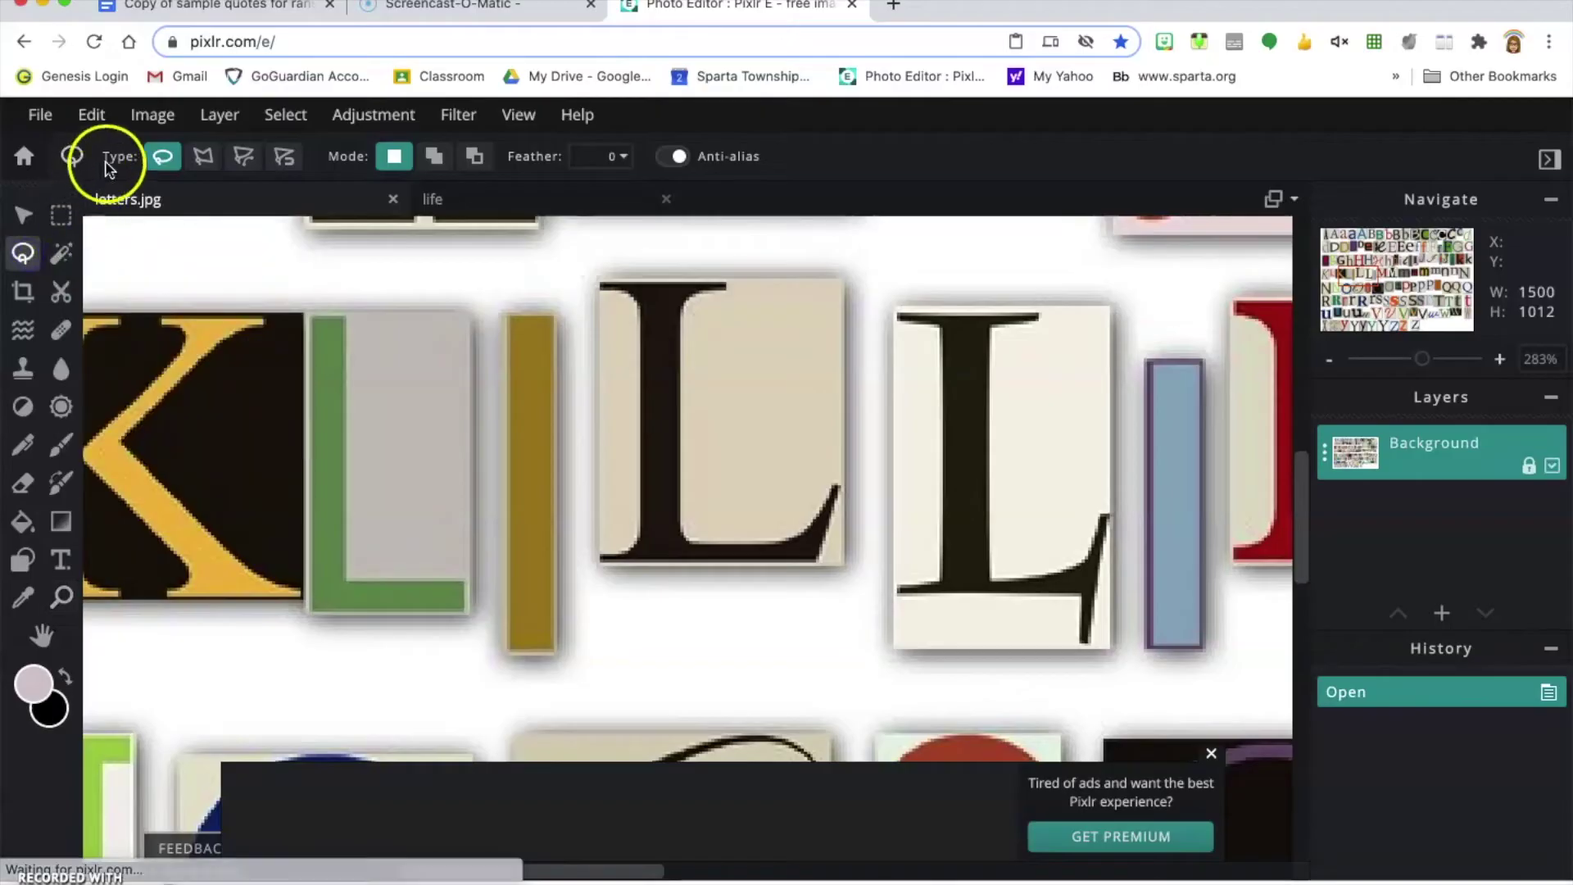
click(206, 156)
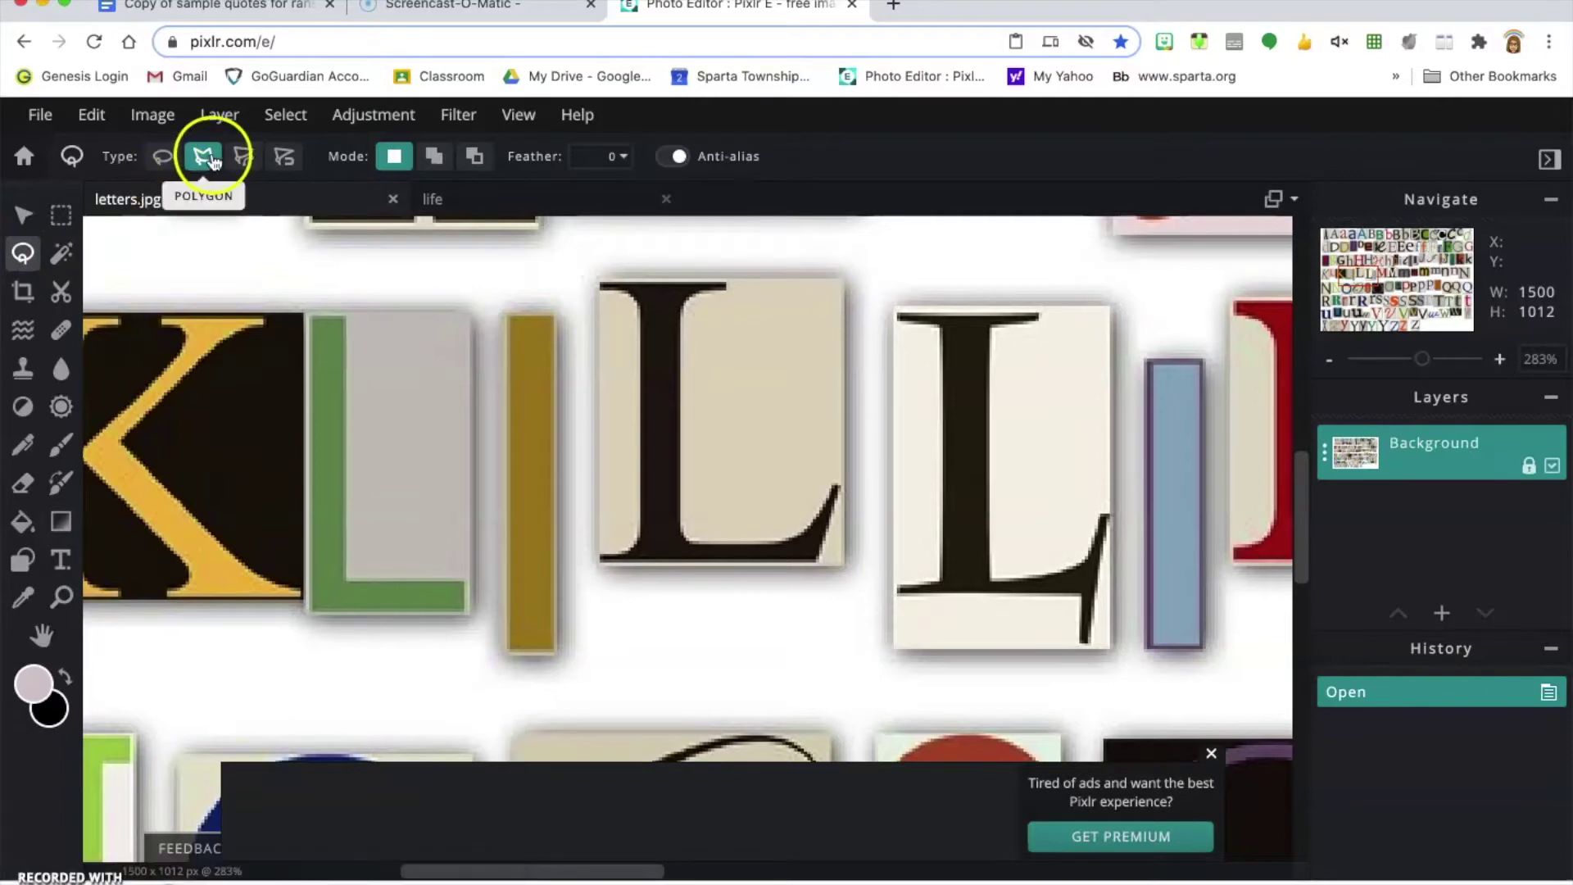
click(305, 310)
click(474, 310)
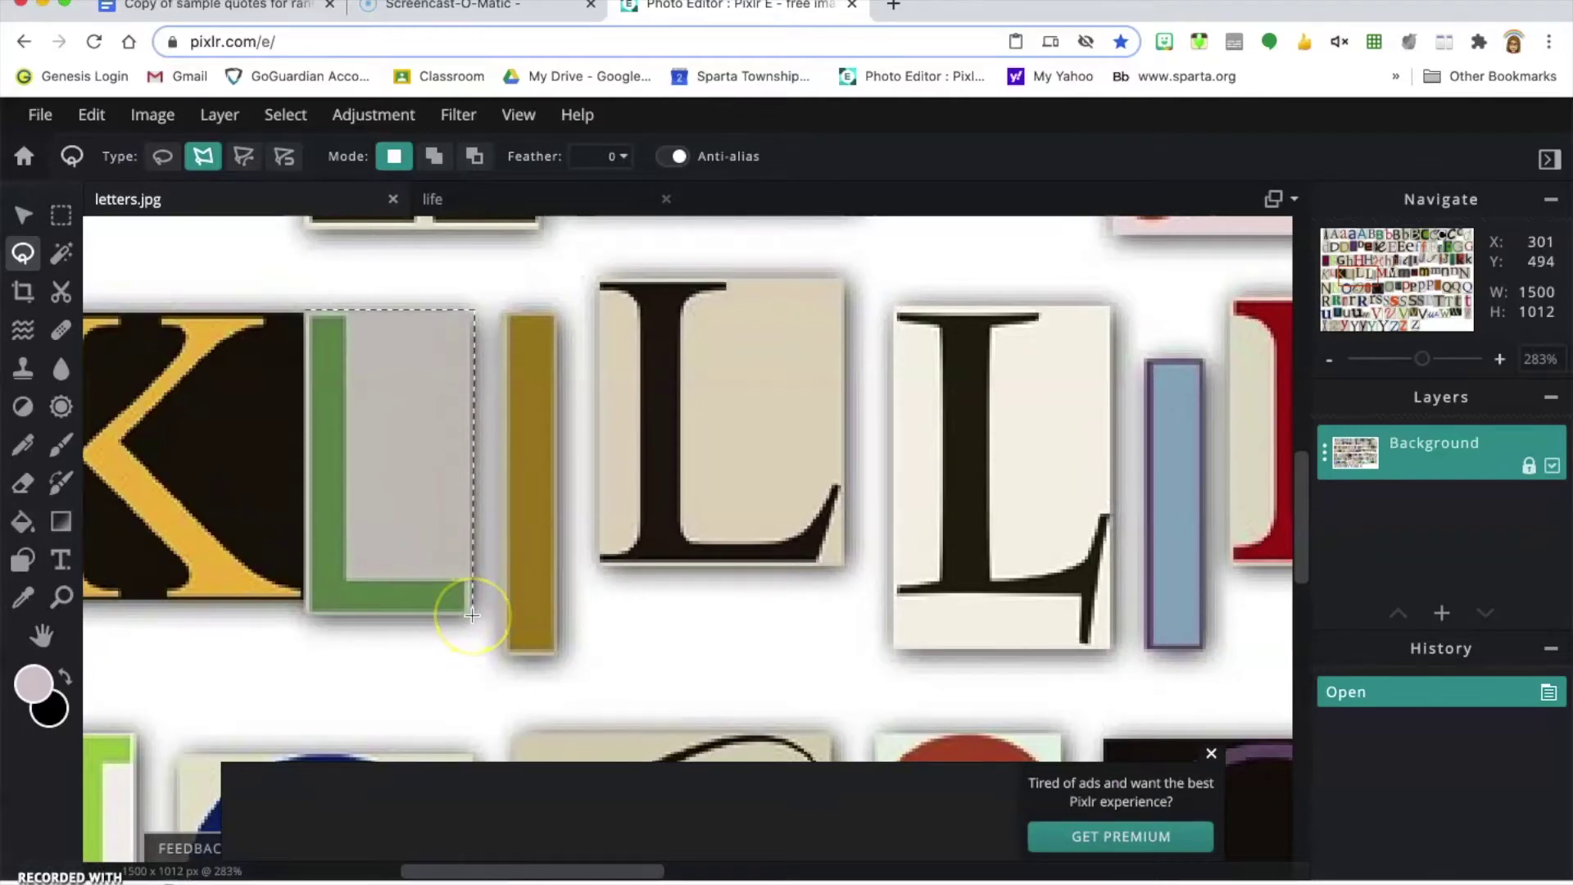
click(472, 615)
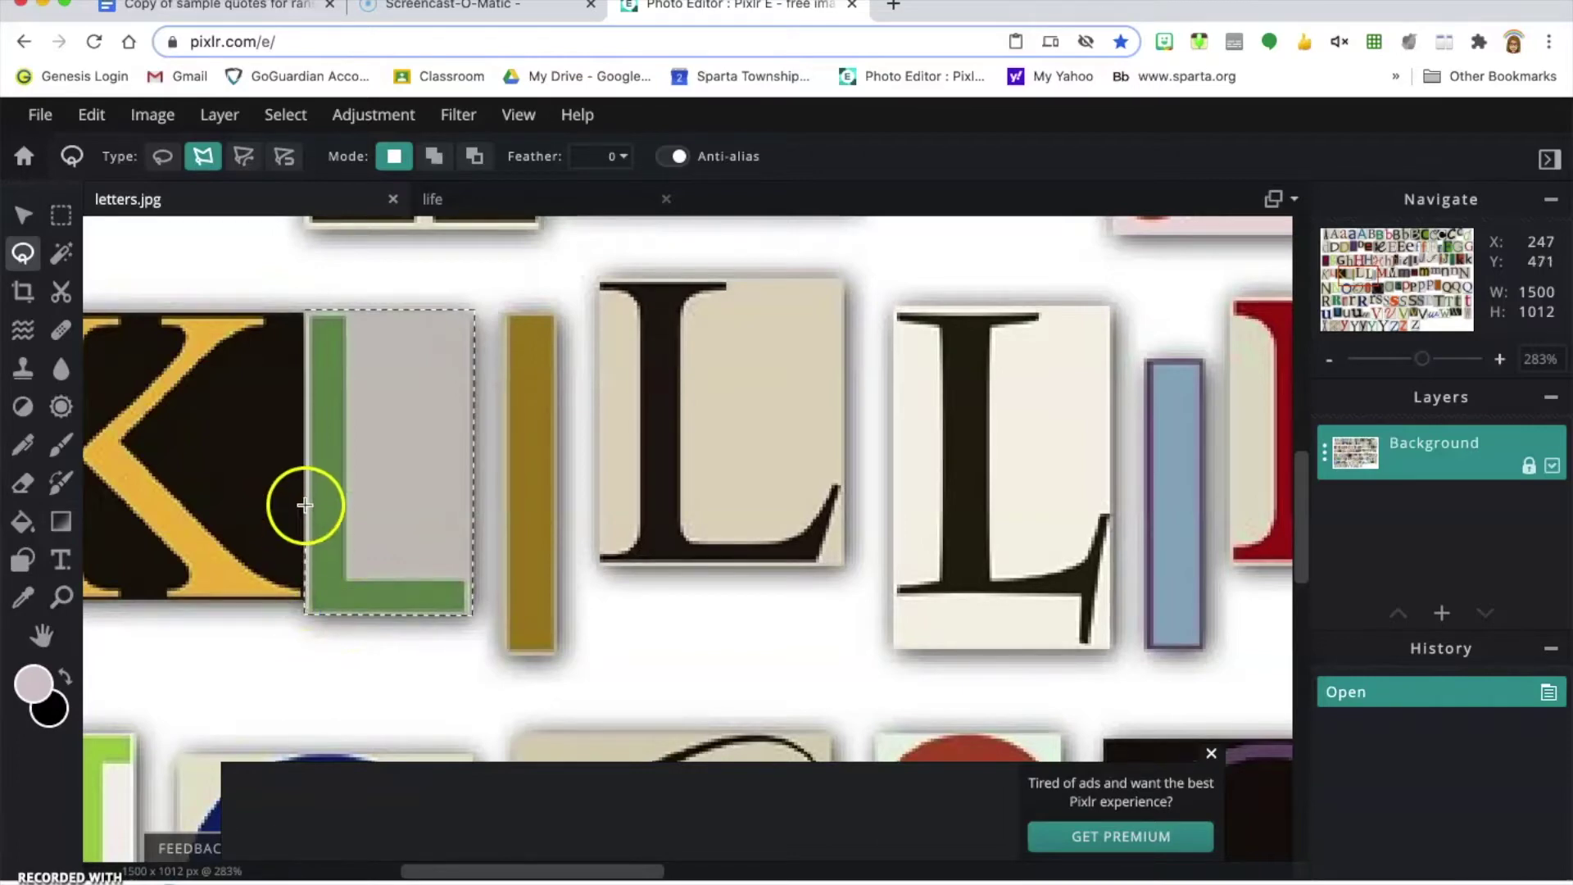
click(304, 311)
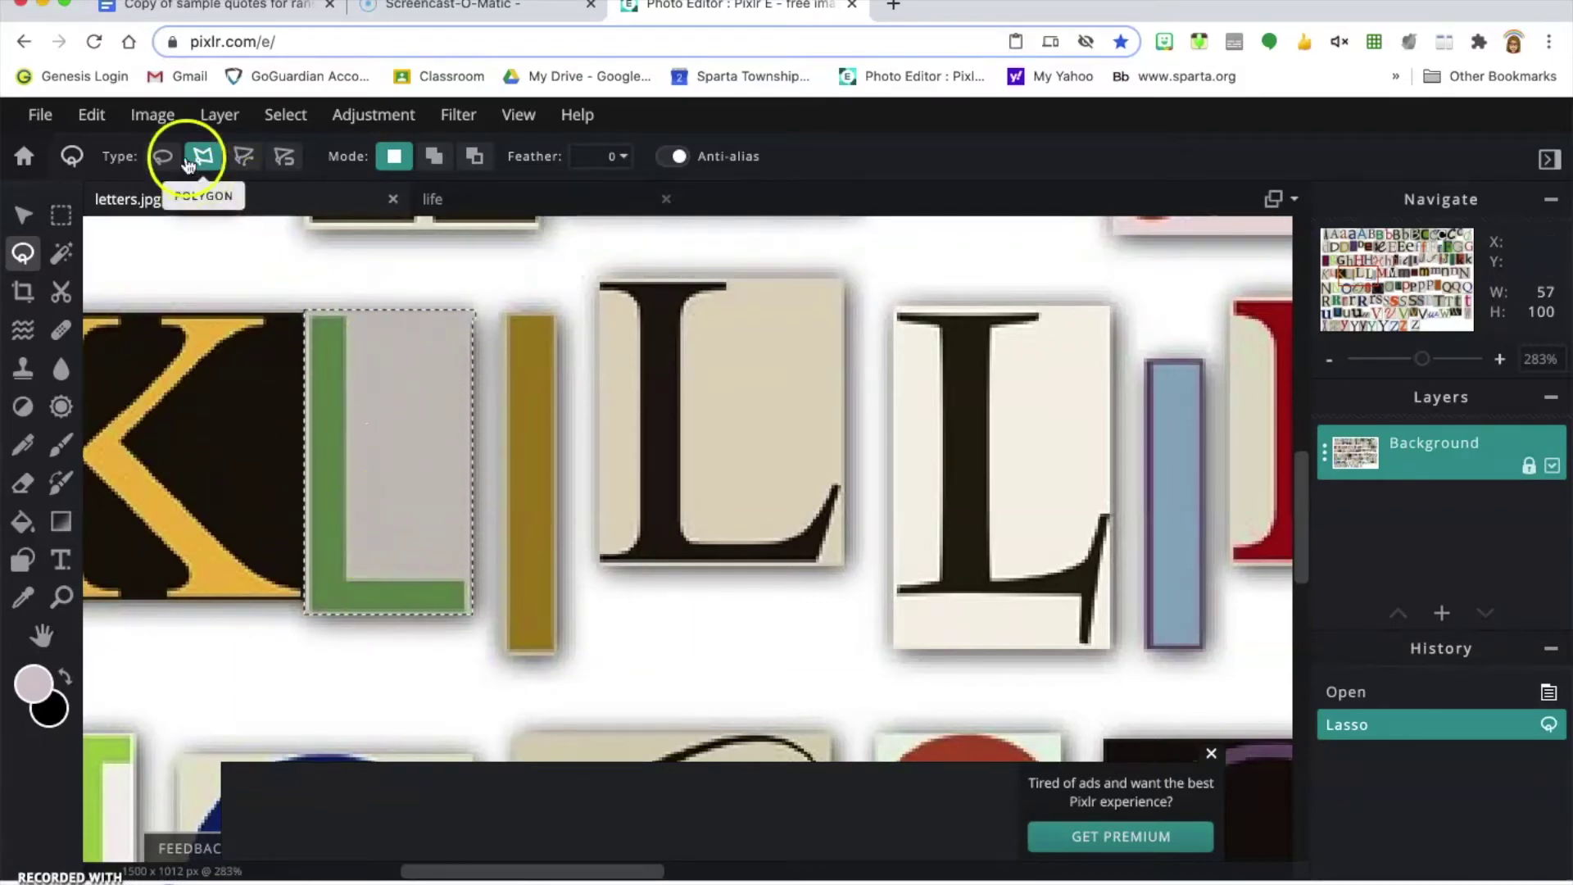
Copy the selected green L, paste it into the life image and dismiss the advertisement covering the canvas.
click(93, 116)
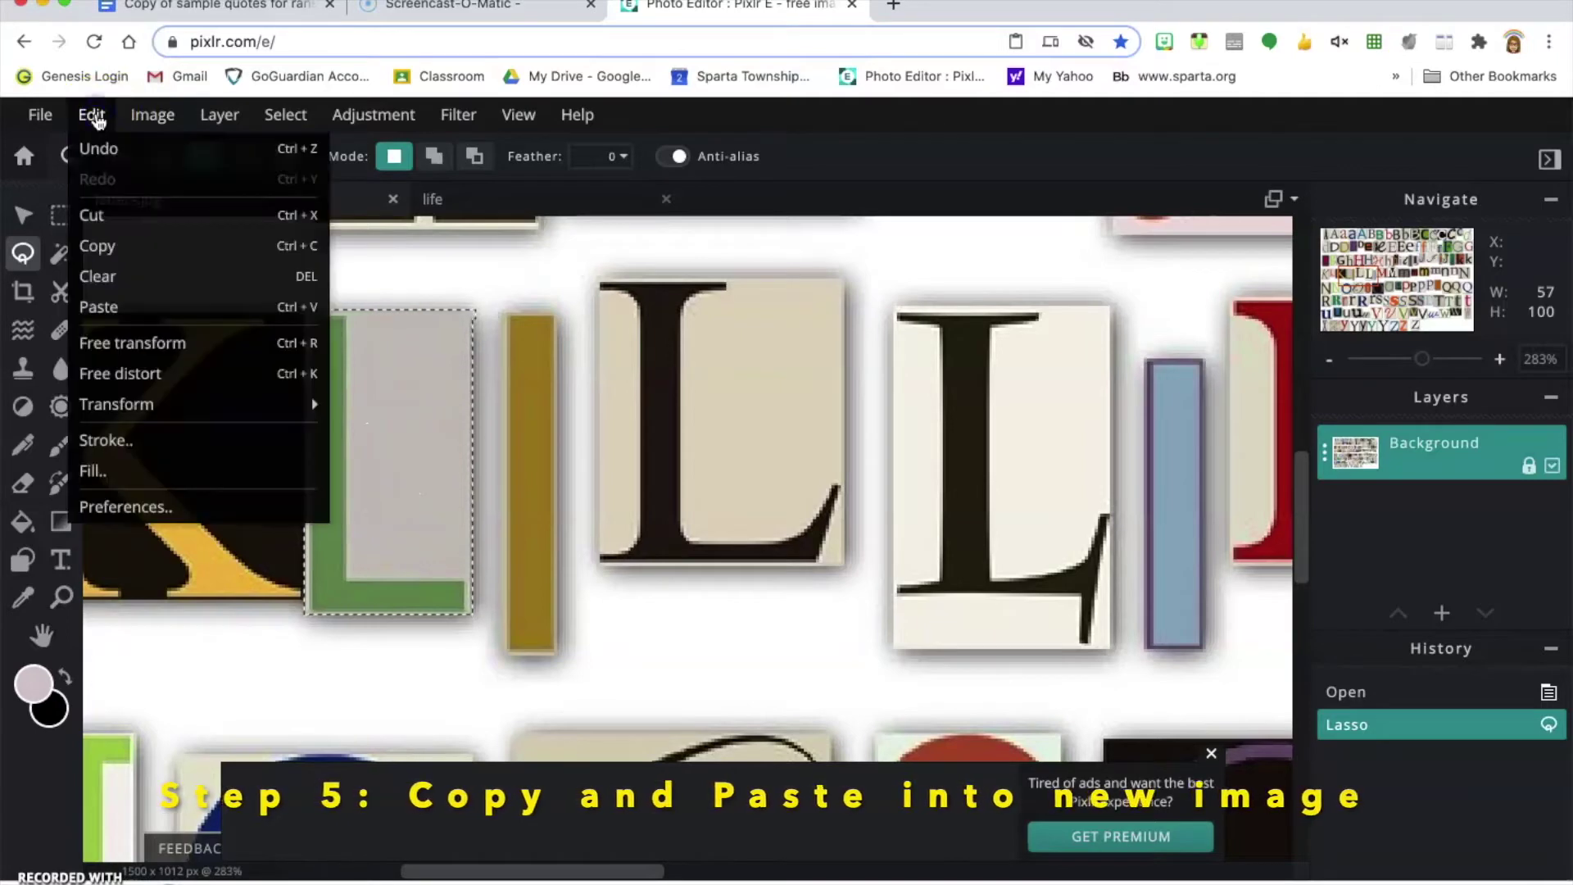
click(101, 245)
click(555, 208)
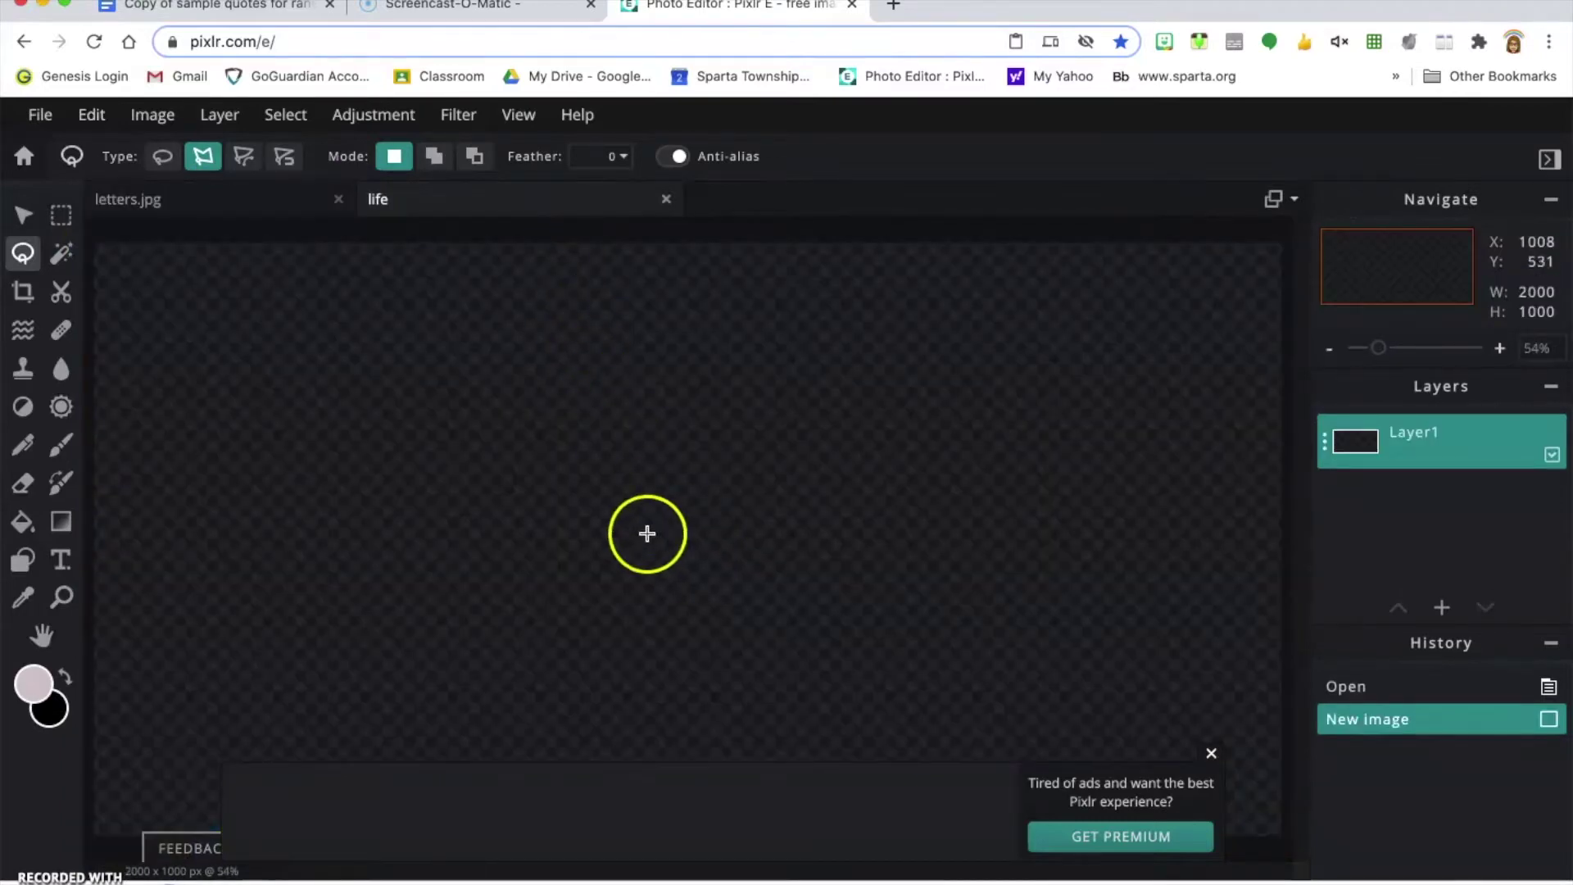
click(92, 116)
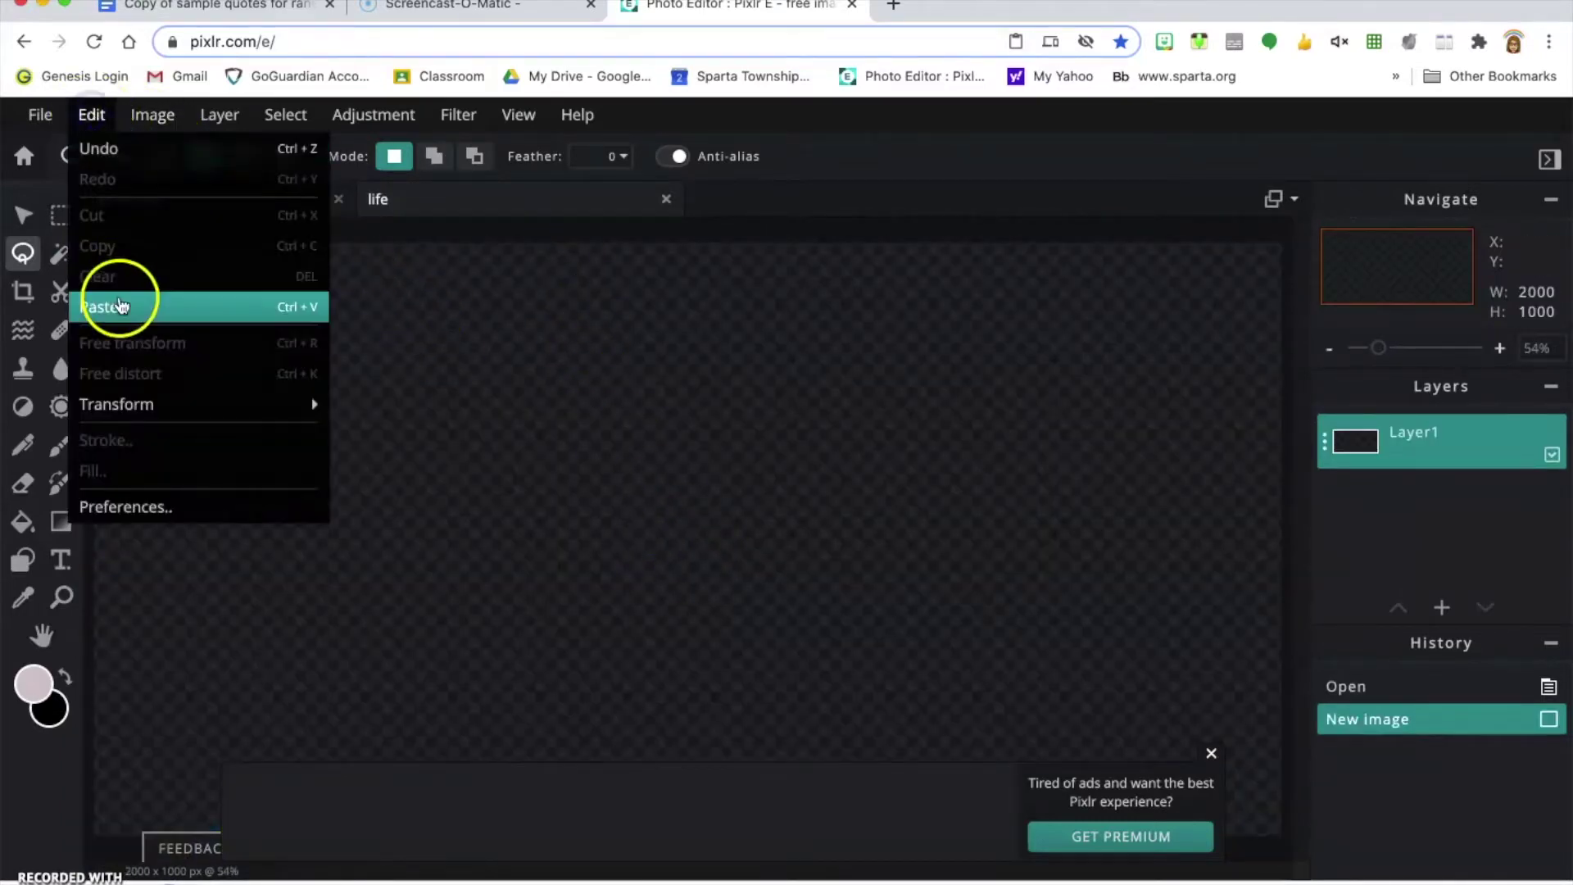
click(229, 308)
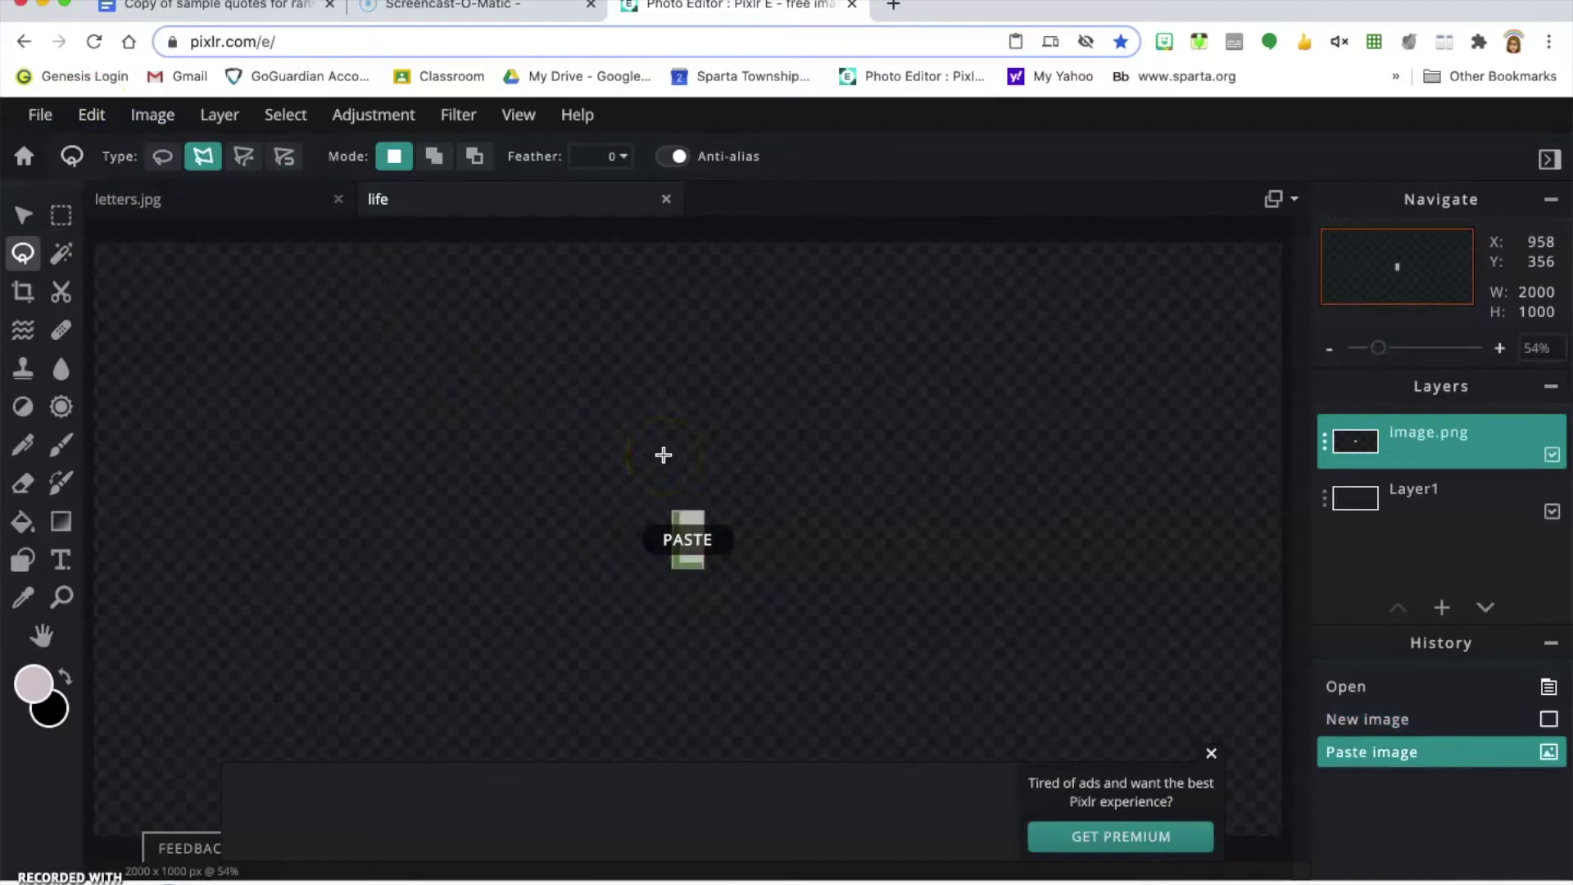
click(1212, 755)
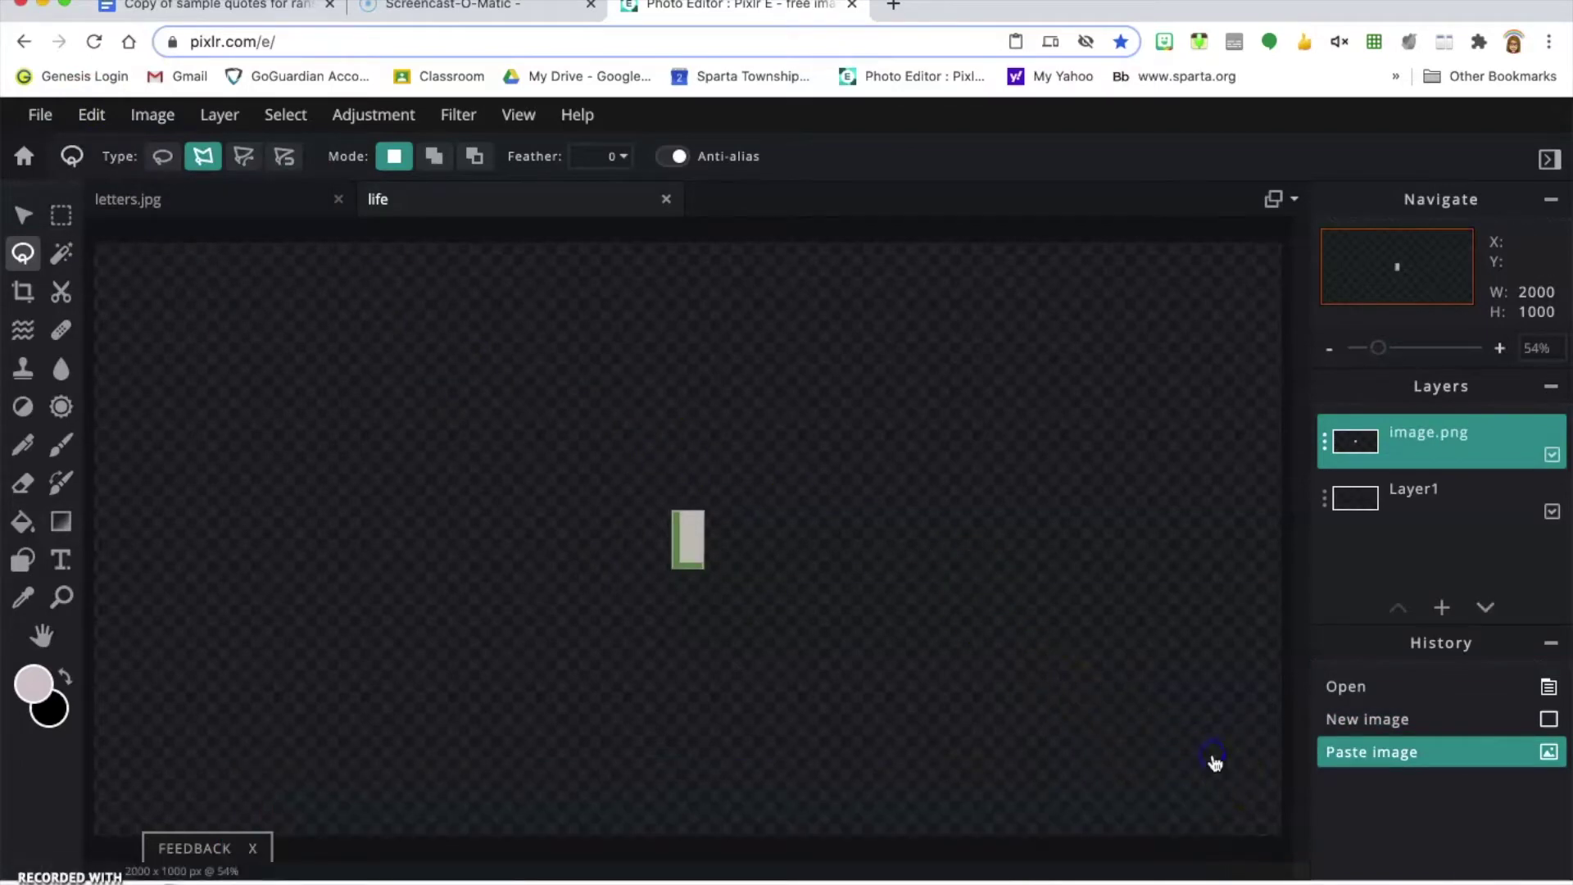
Return to the letters.jpg image and clear the lasso selection.
click(210, 208)
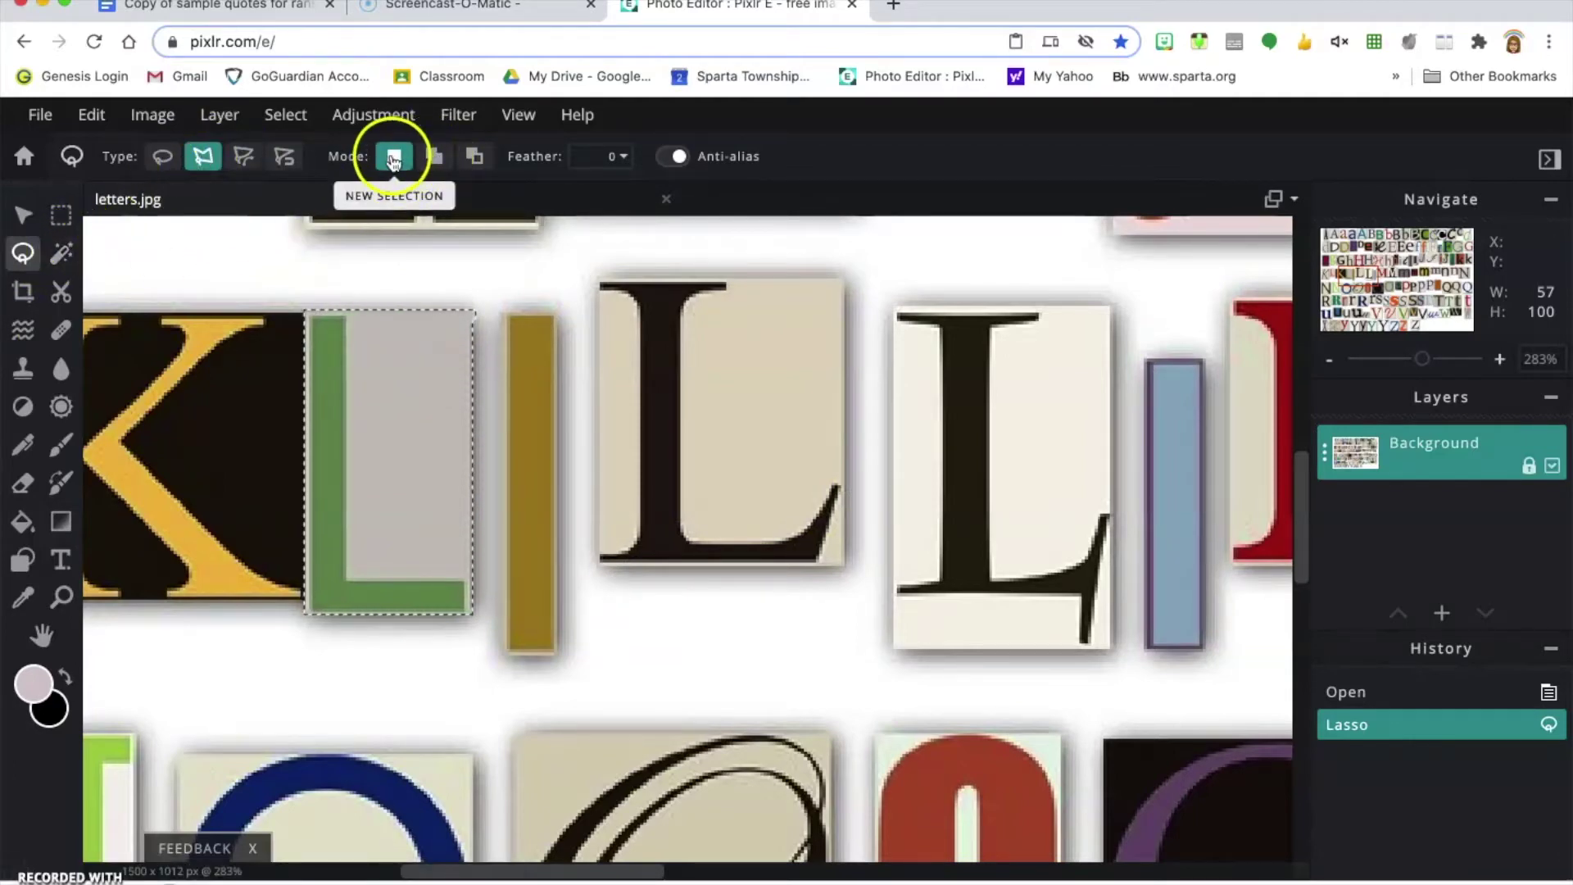
drag(607, 860, 526, 854)
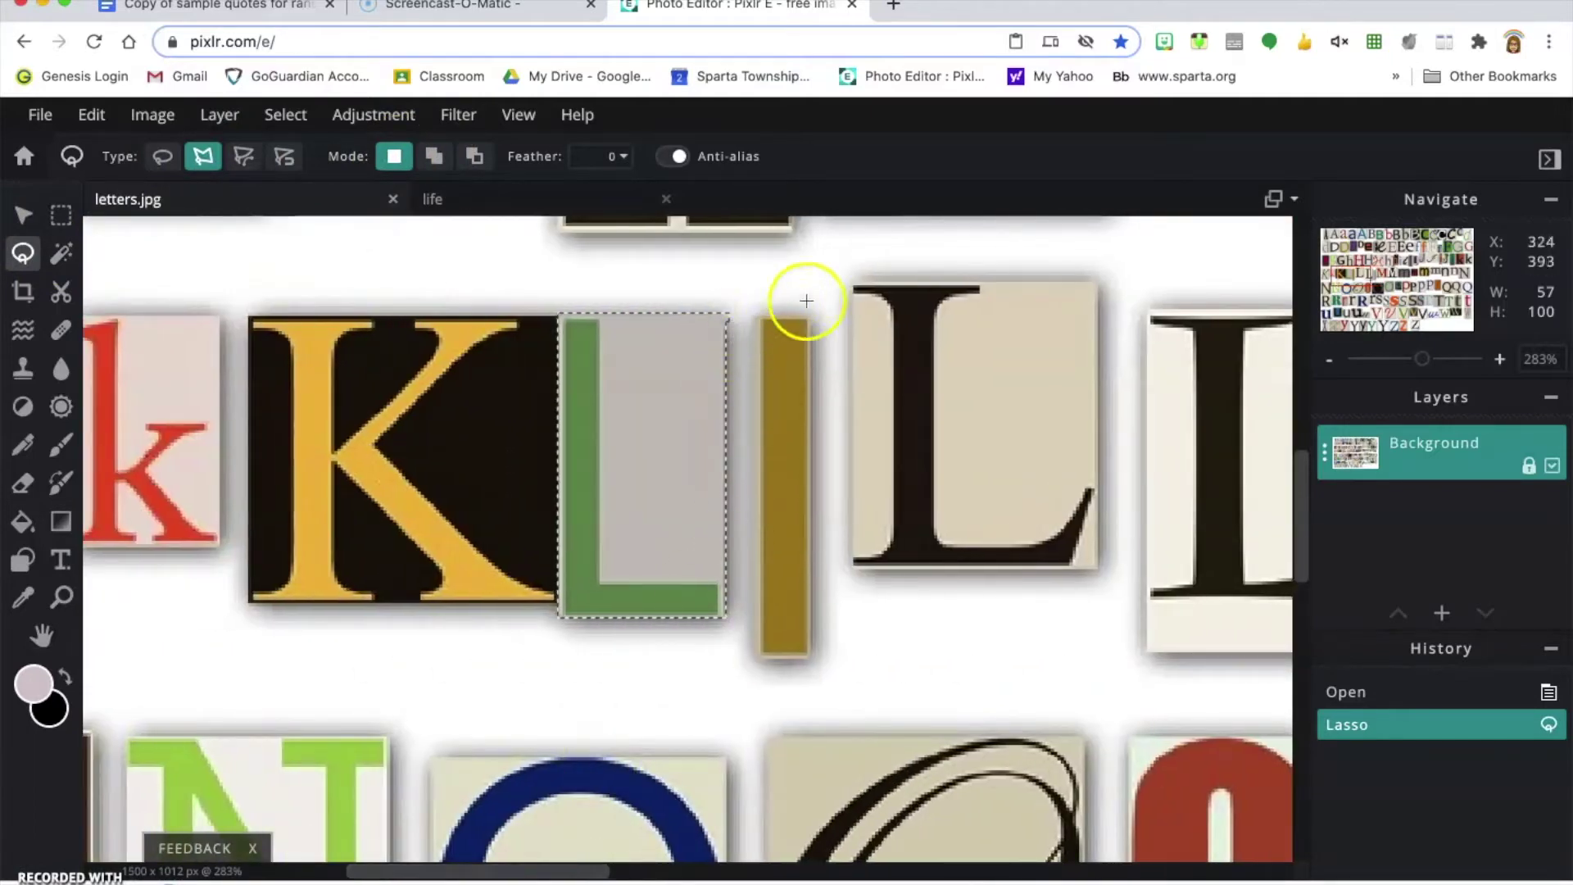
click(888, 247)
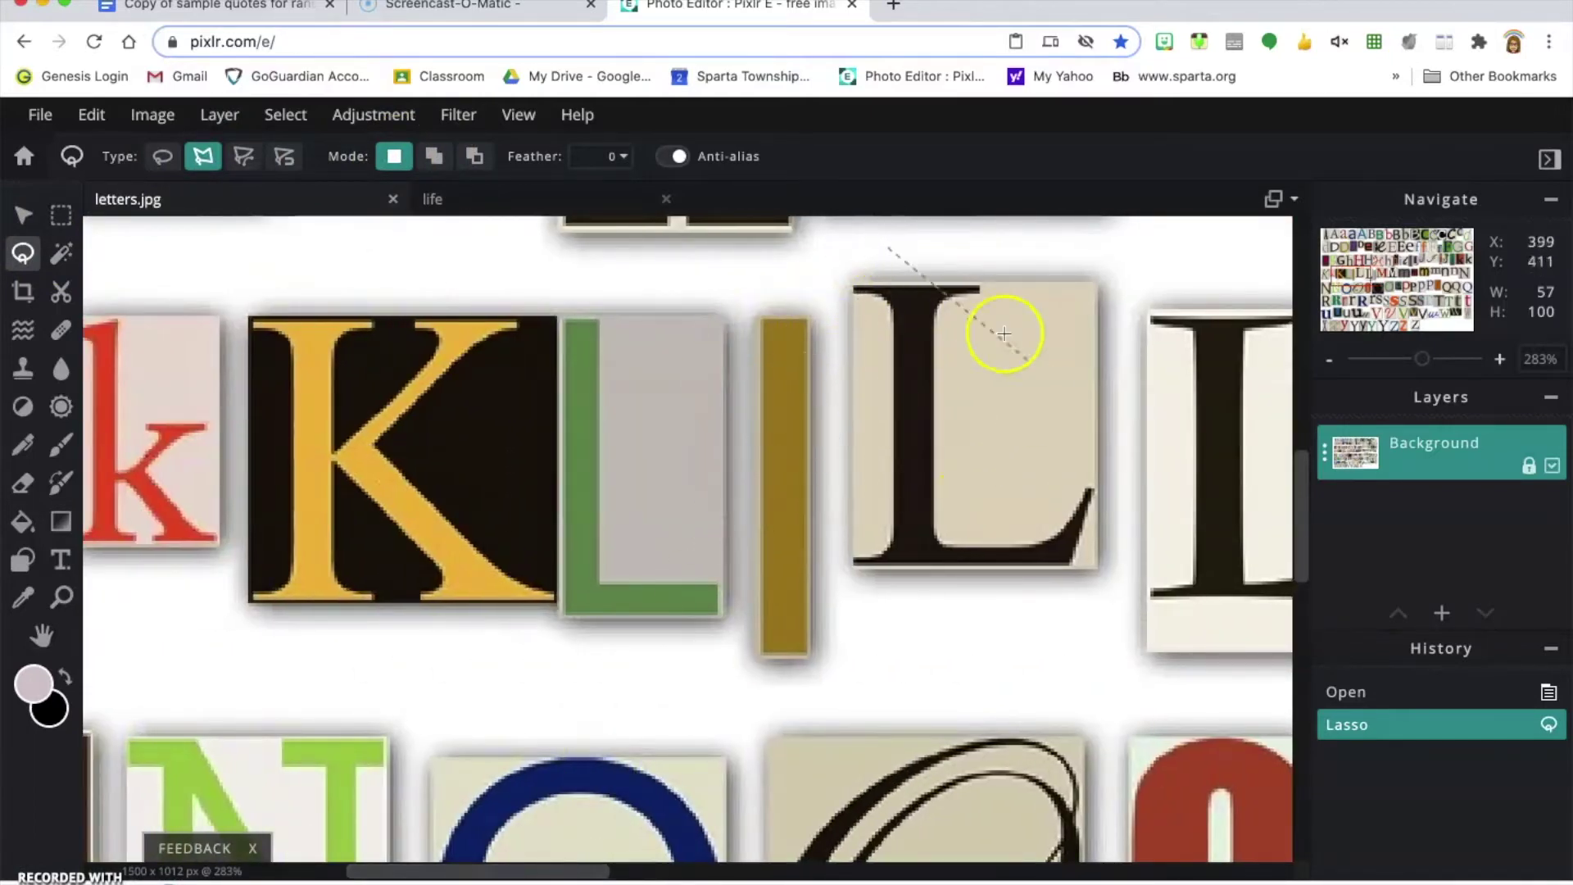
click(891, 353)
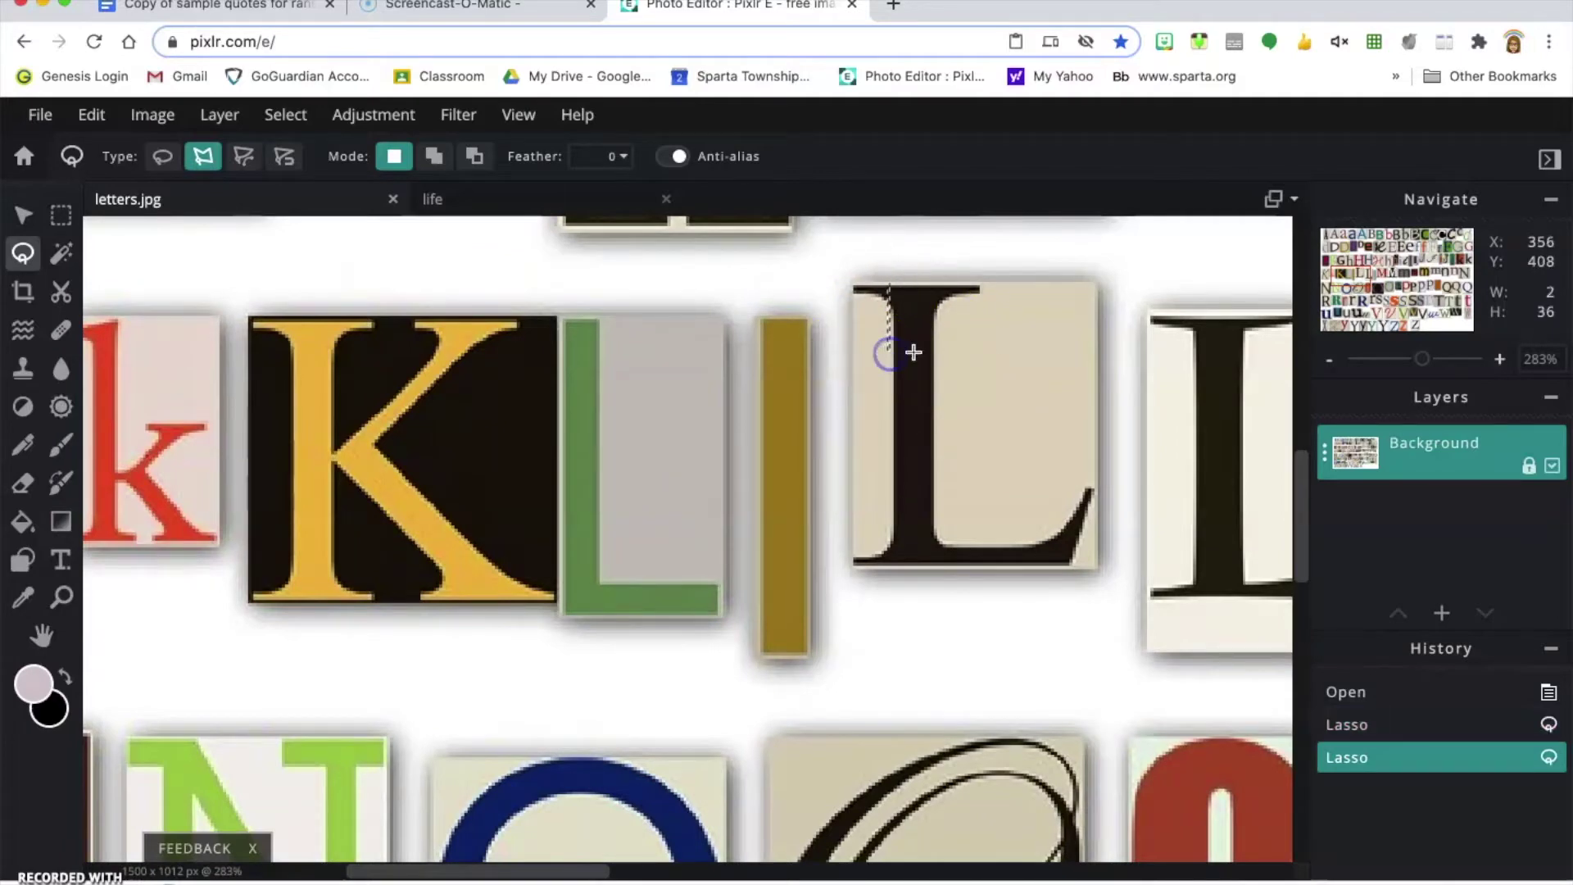
drag(1304, 467, 1309, 373)
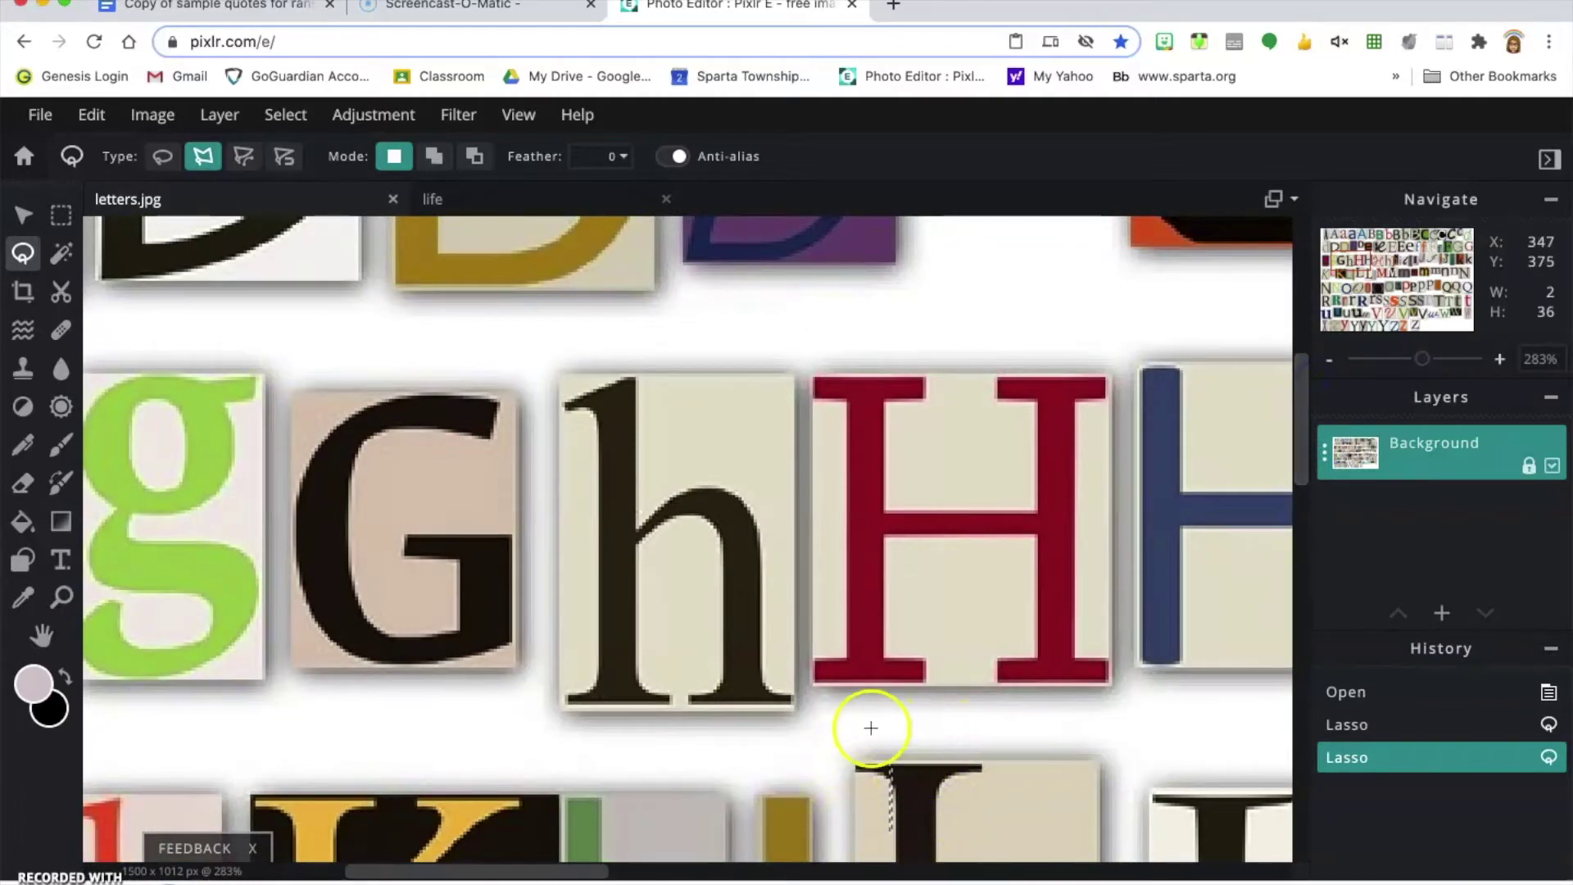
key(ctrl+d)
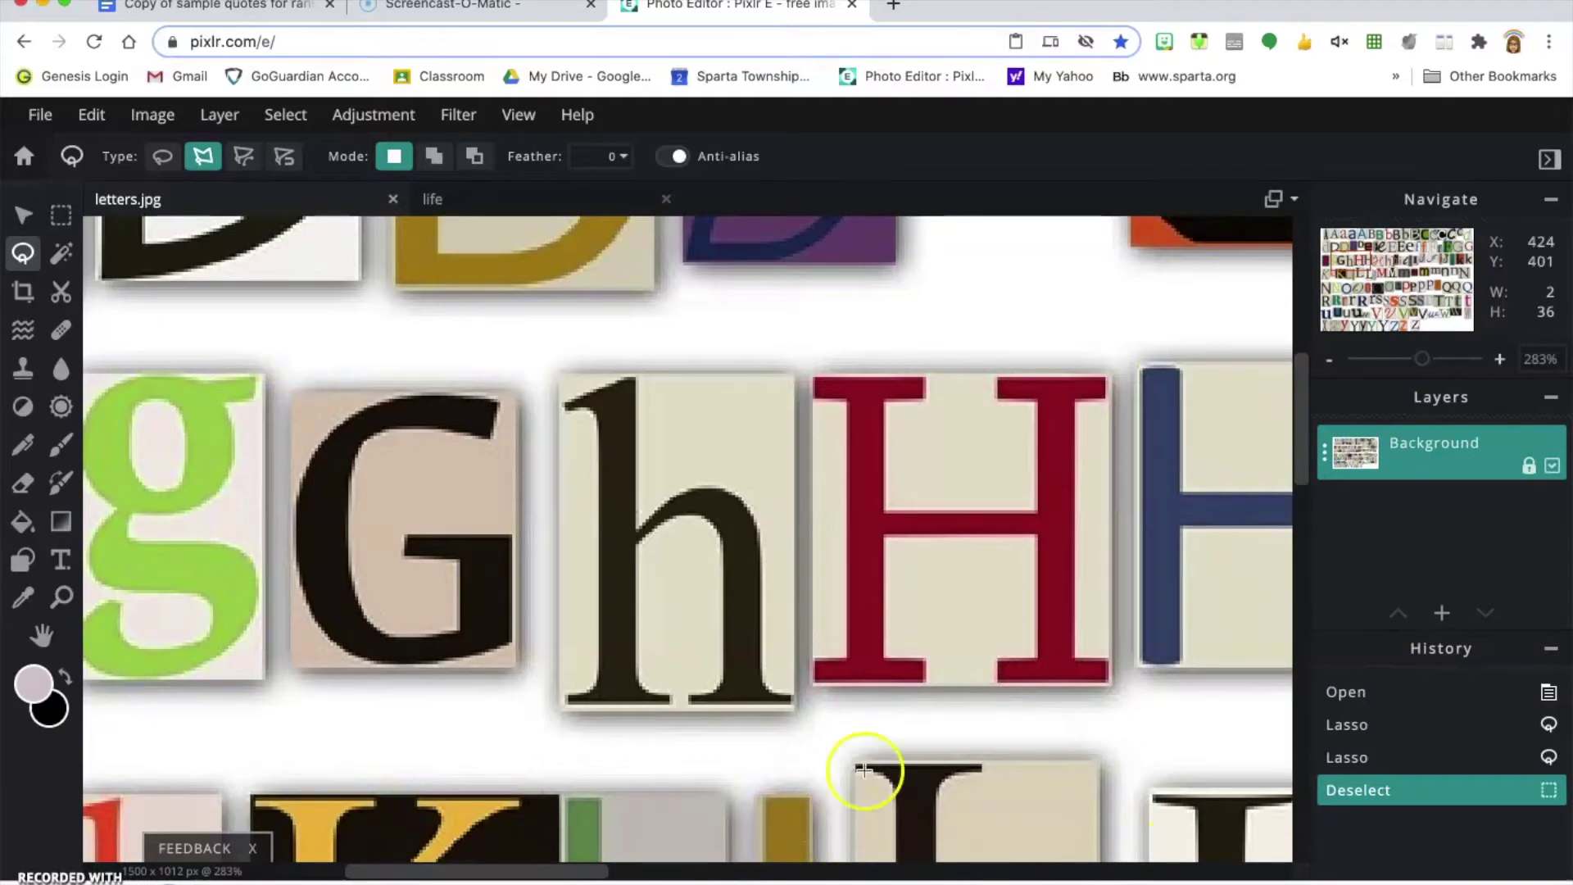
Select the orange i on its black rectangle with a rectangular marquee of about 41 by 104 pixels and copy it into the life image.
drag(486, 875, 861, 875)
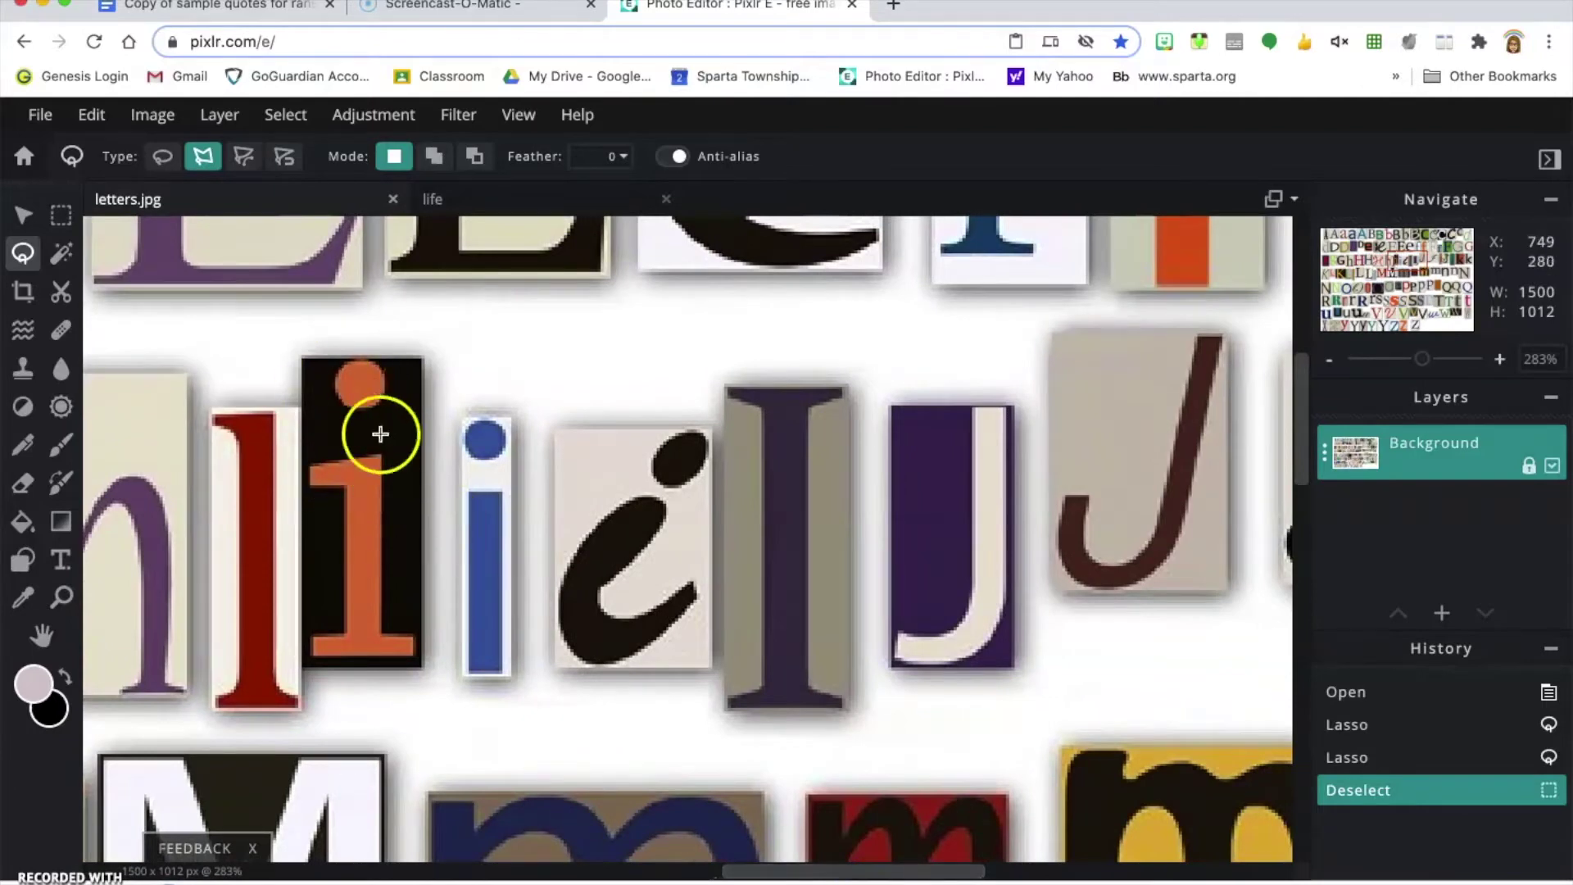
click(65, 215)
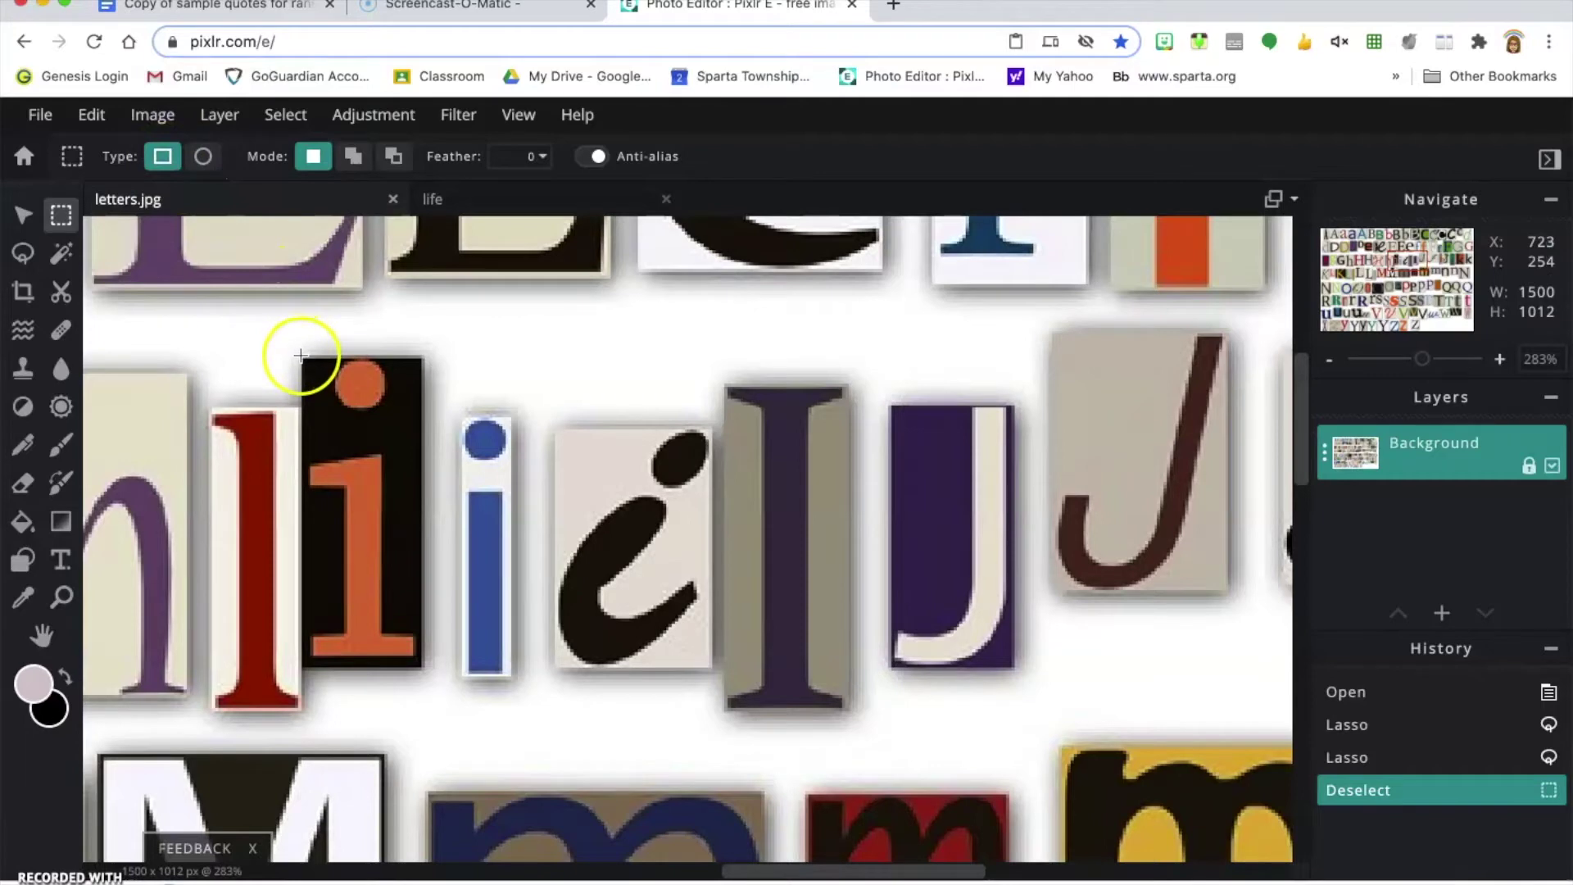
drag(301, 353, 300, 354)
drag(308, 422, 315, 473)
drag(325, 580, 423, 672)
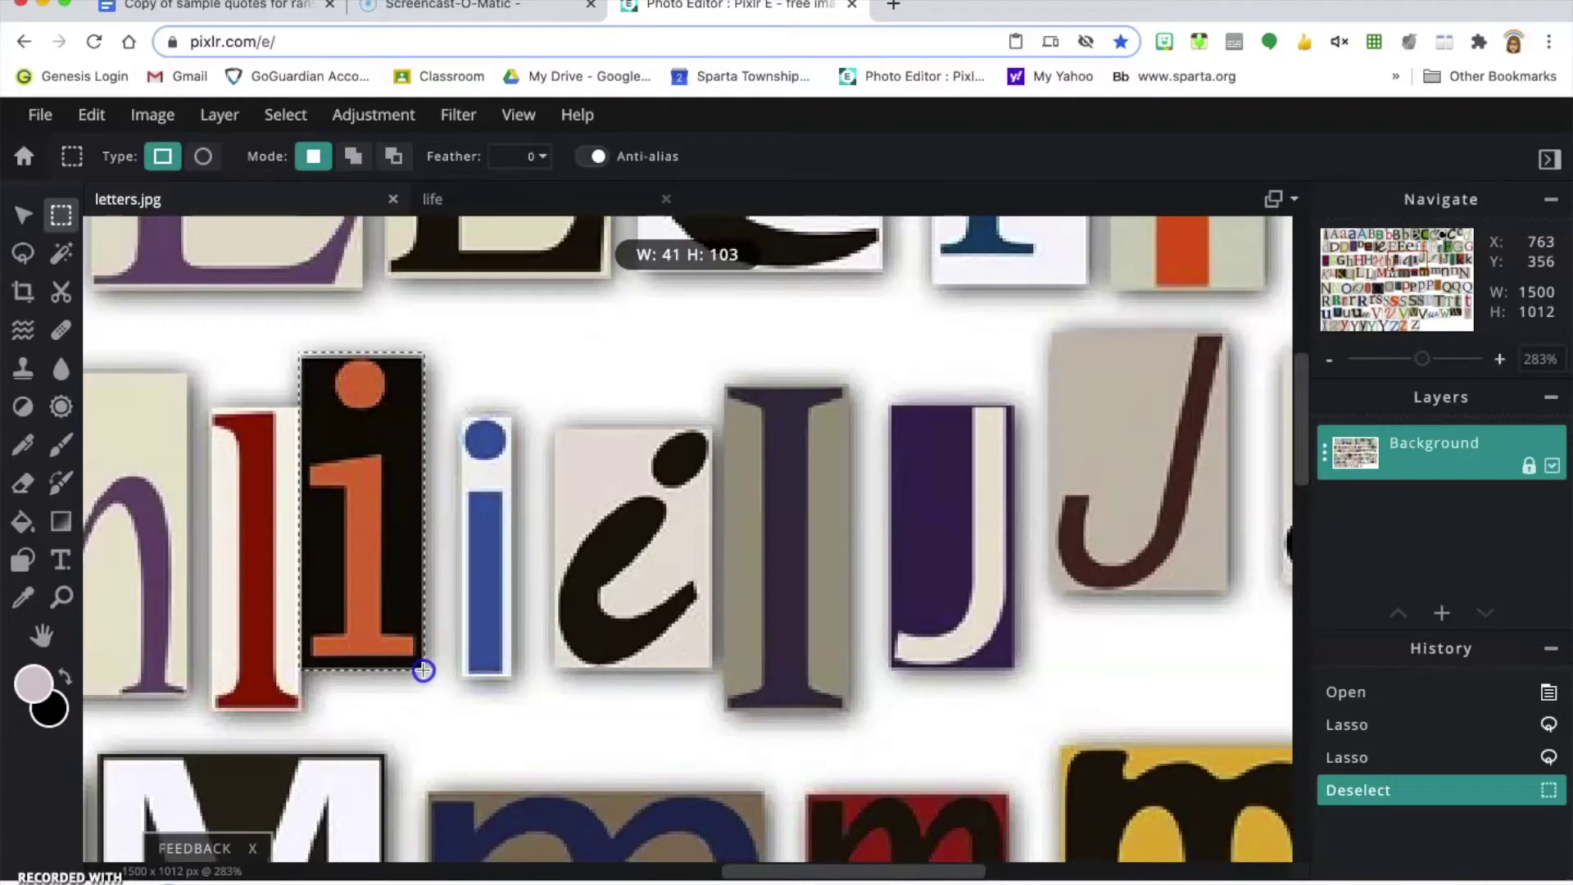
drag(423, 671, 423, 672)
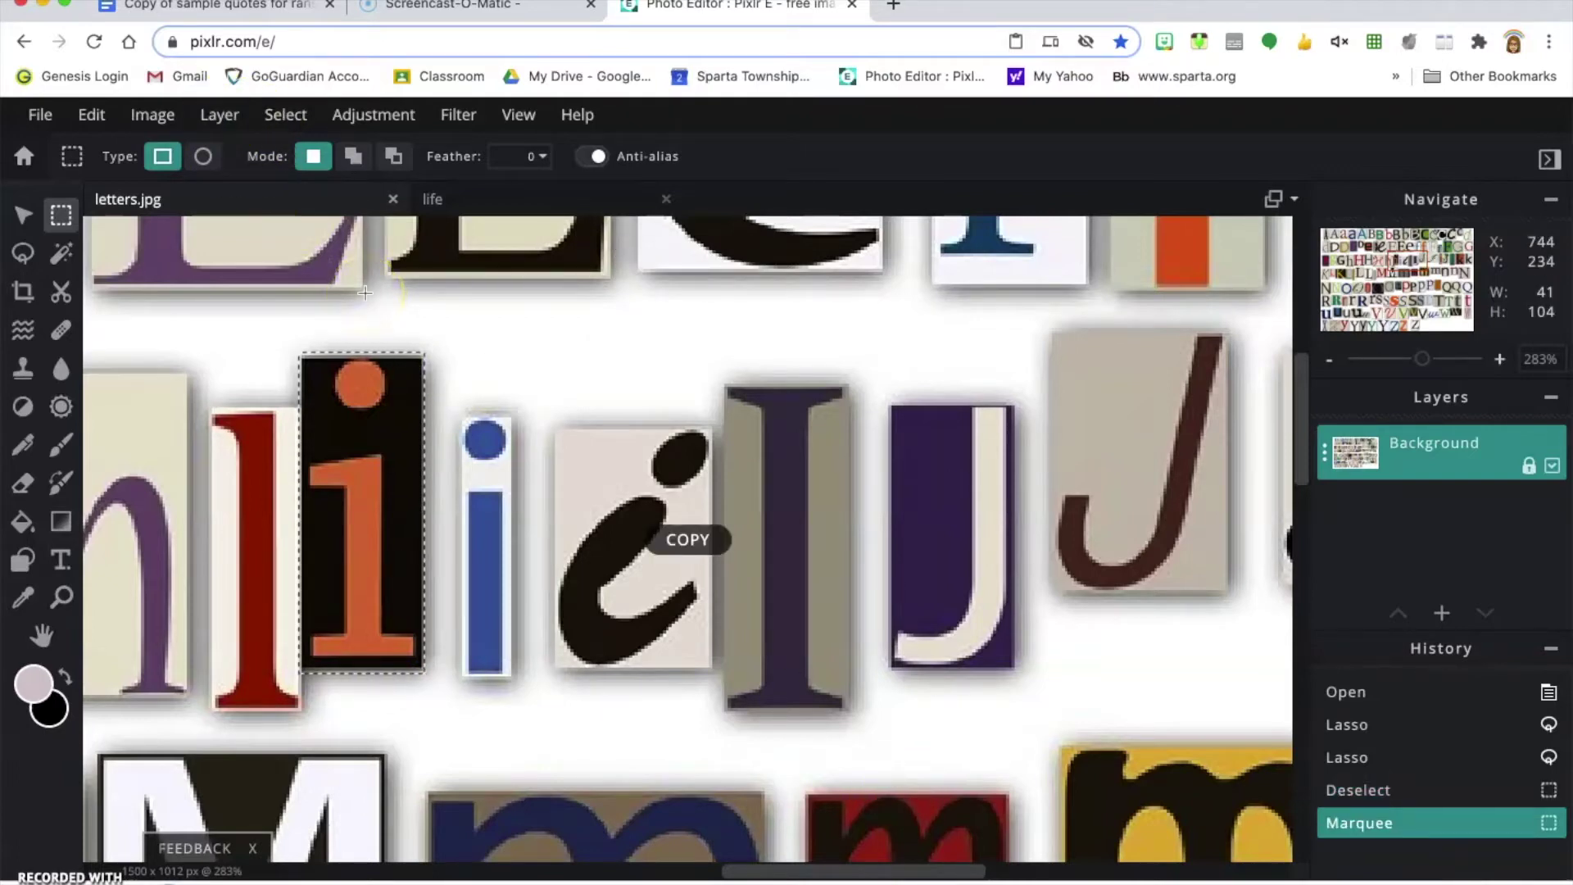
click(482, 201)
key(super+v)
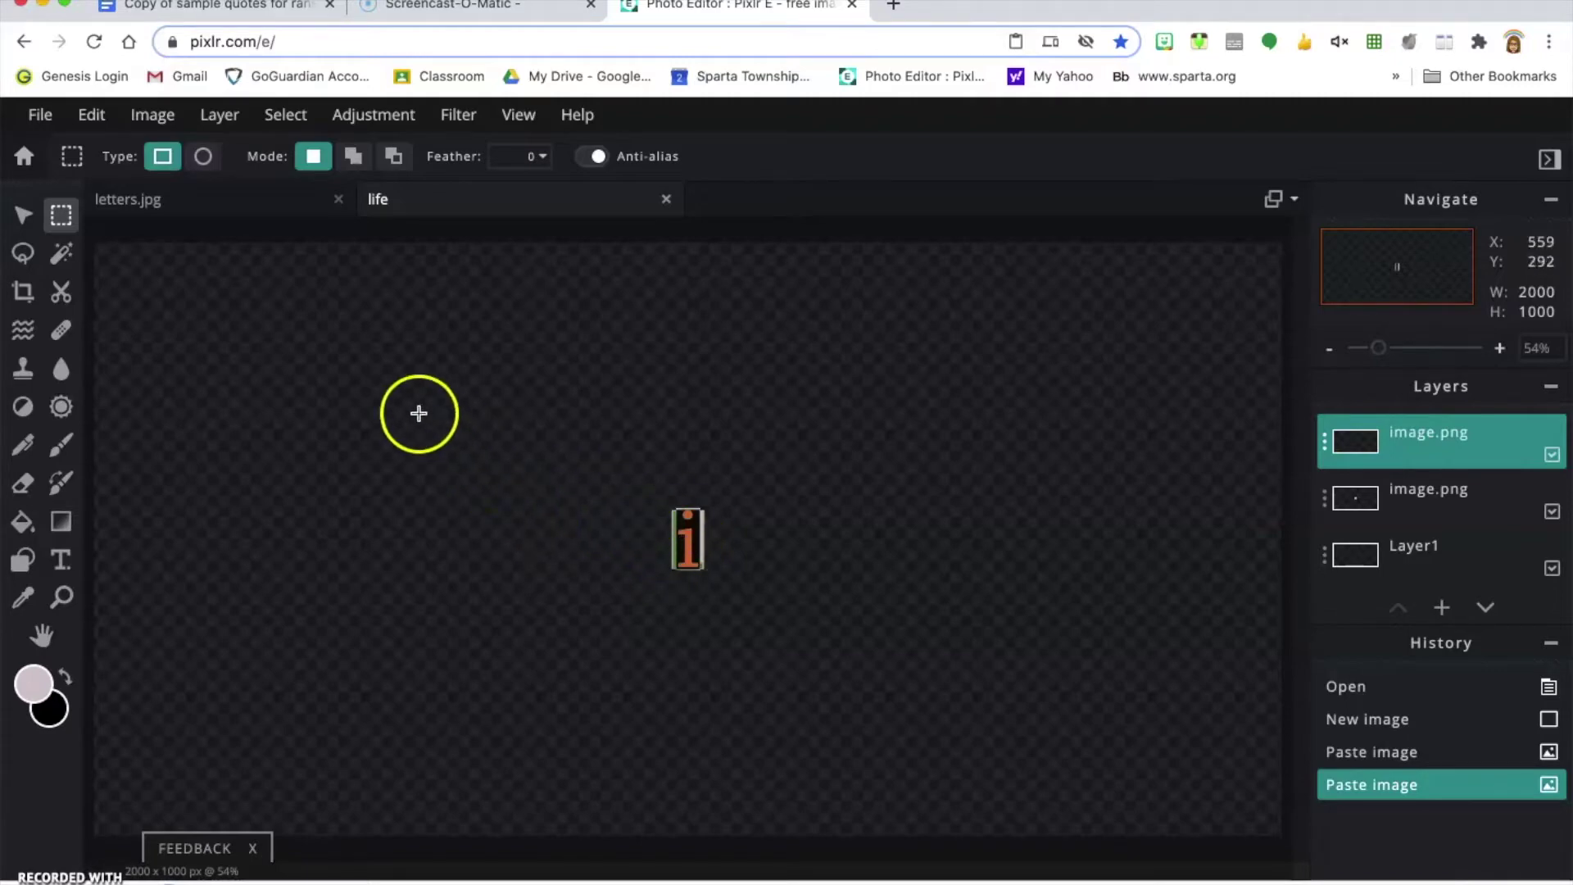
Select the blue f on white in letters.jpg with a marquee of about 51 by 108 pixels and copy it into the life image.
click(226, 201)
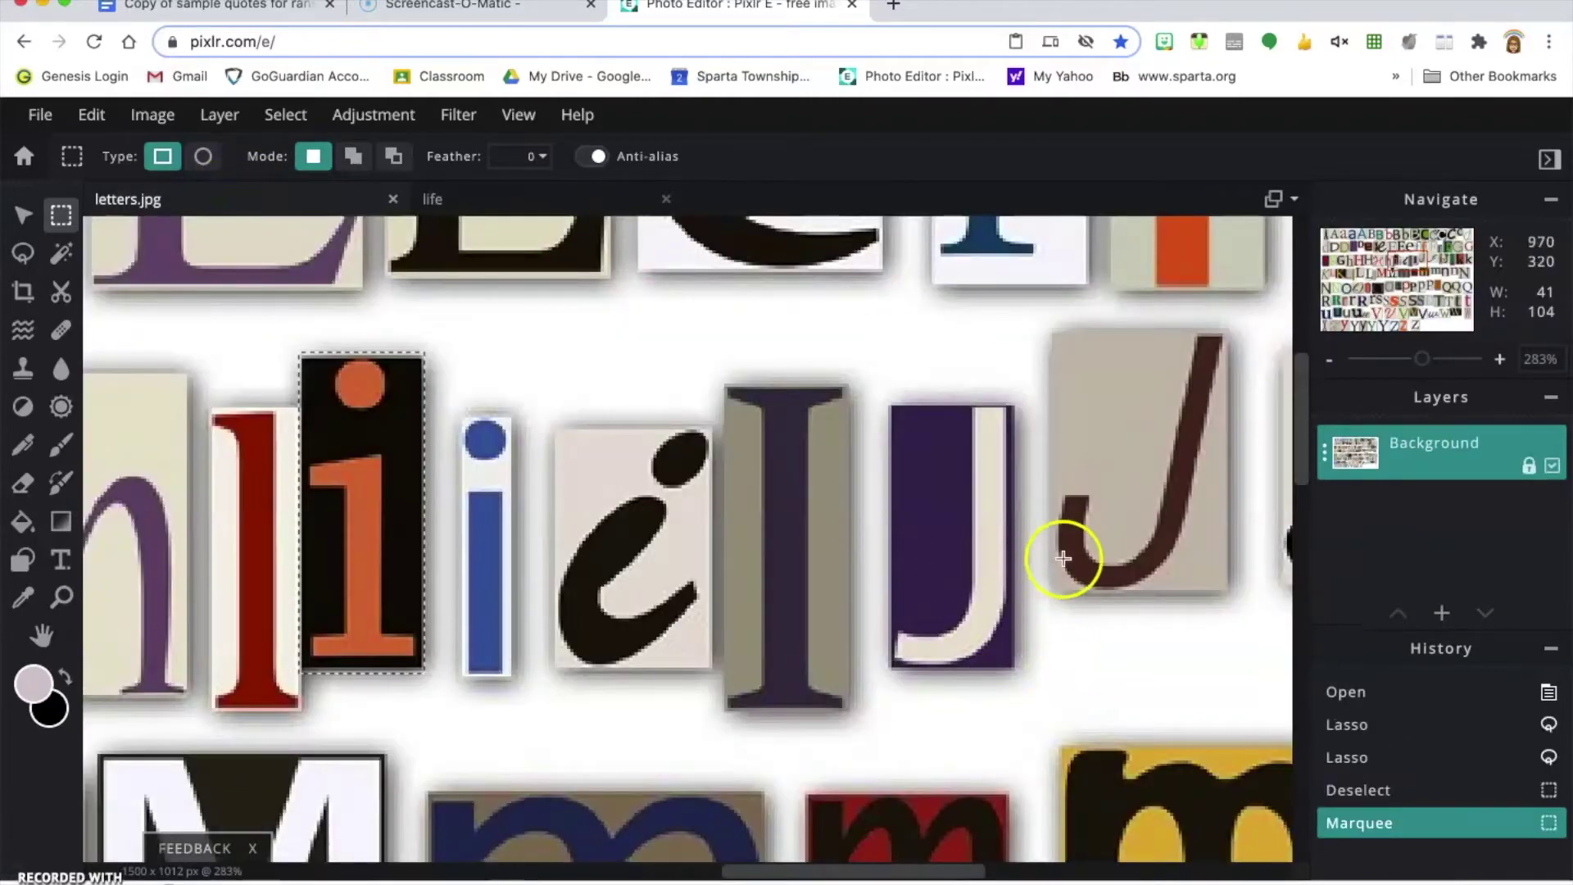
drag(1061, 429, 789, 642)
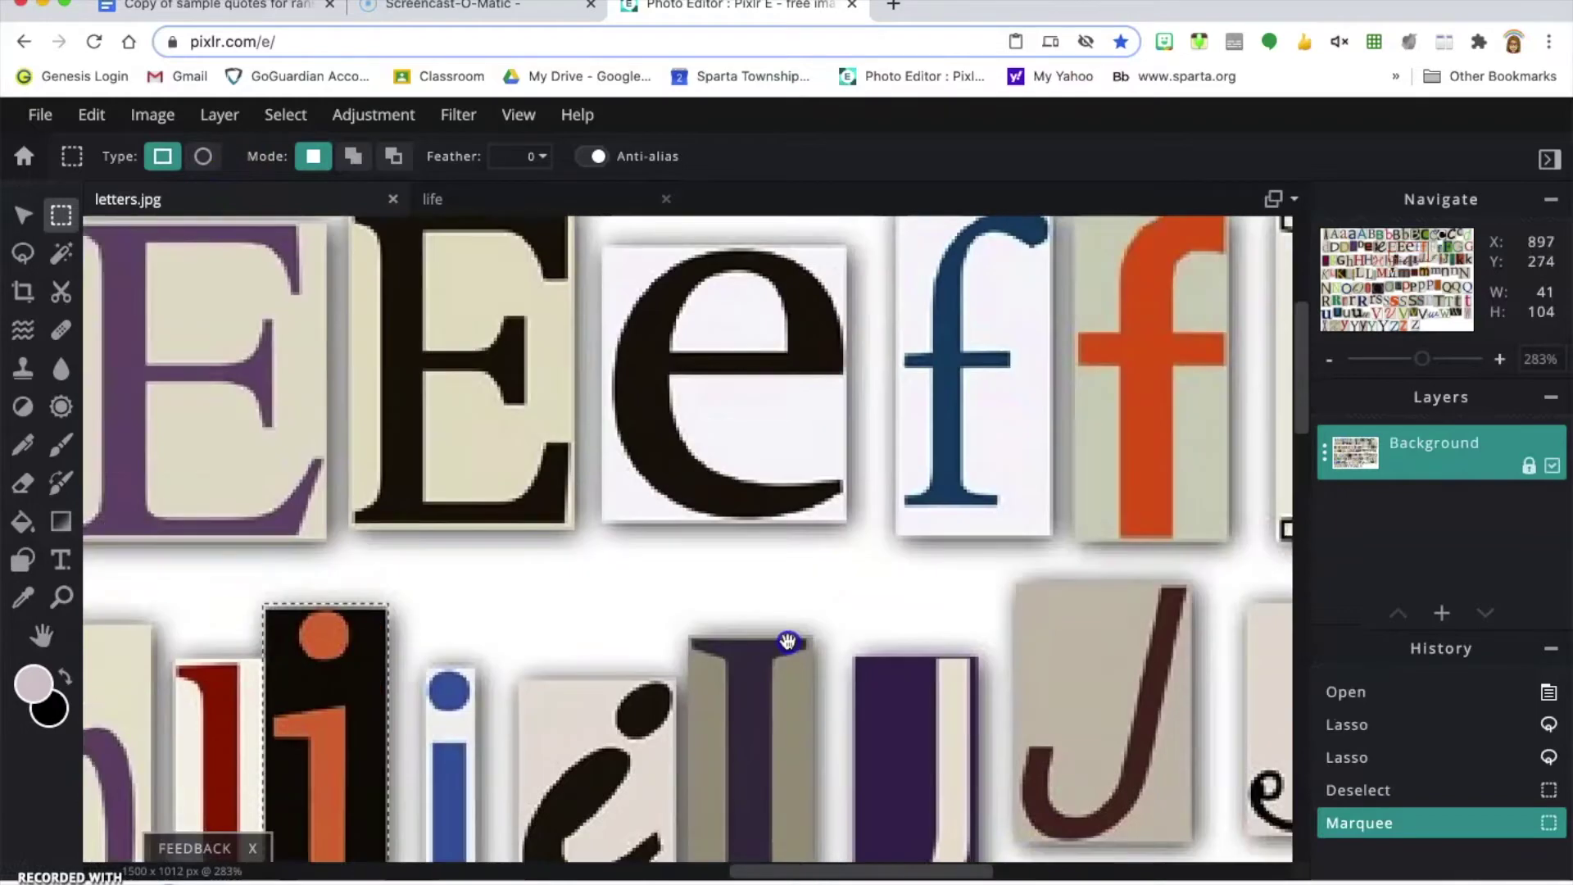
drag(1046, 571, 621, 651)
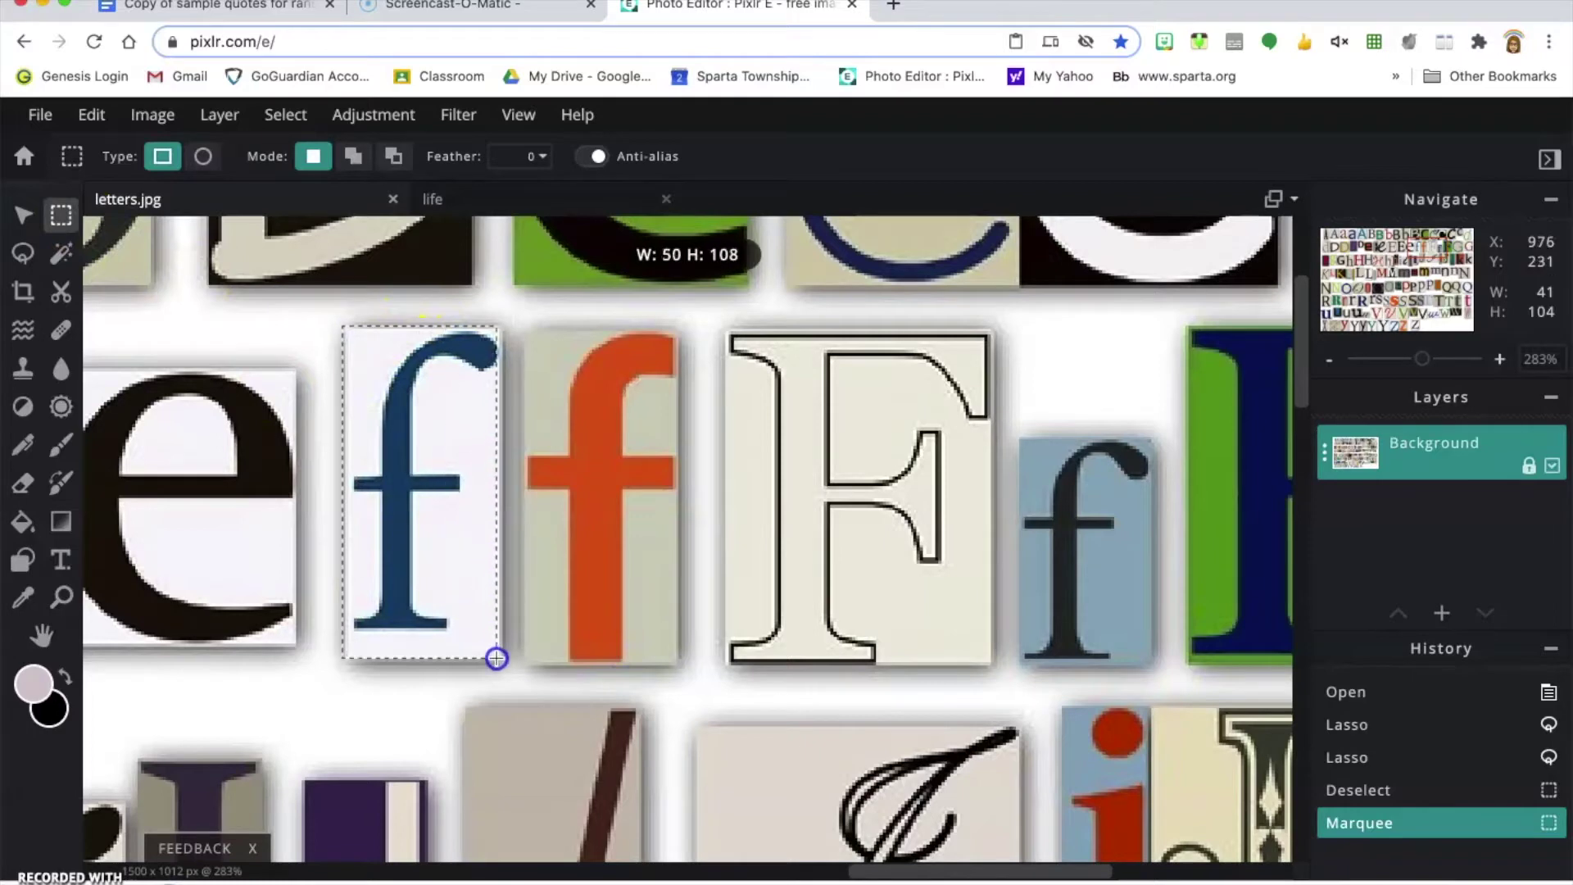
drag(499, 658, 500, 657)
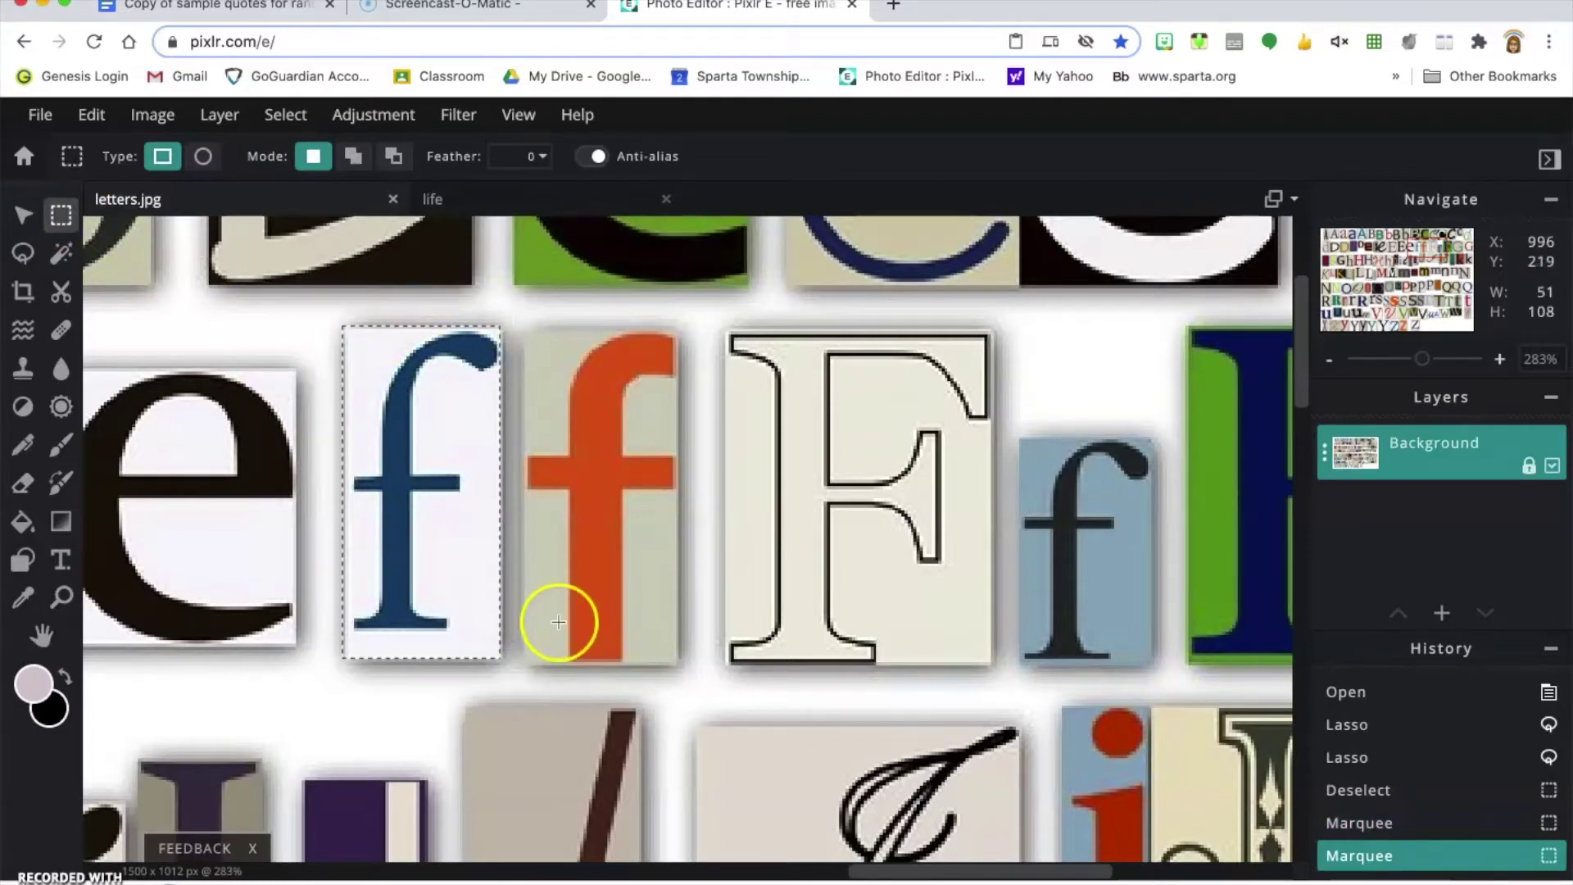
click(557, 197)
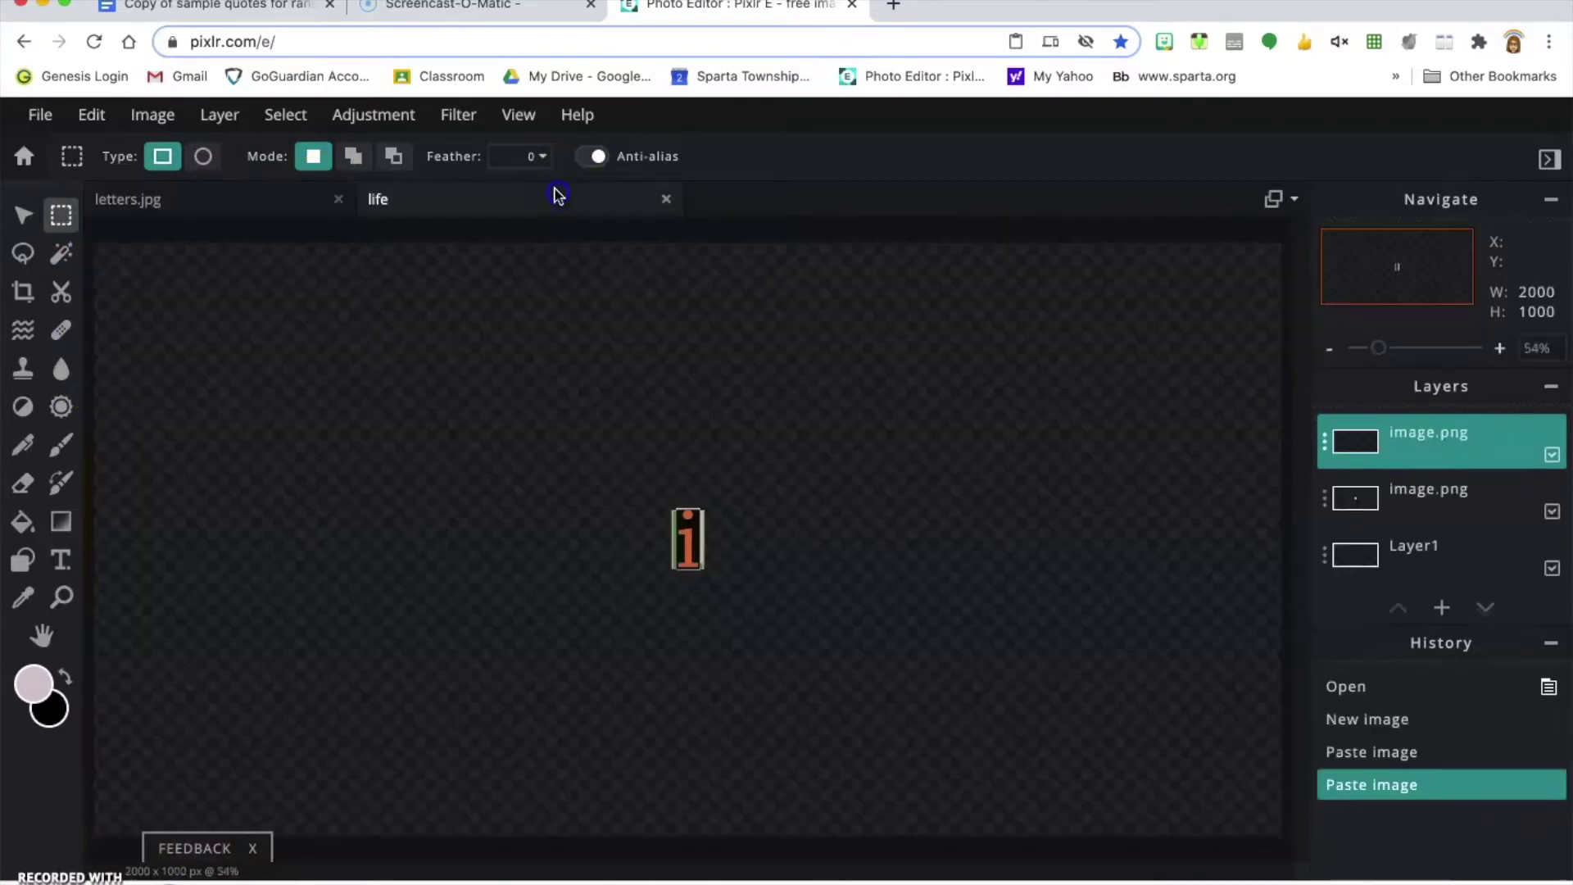
key(ctrl+v)
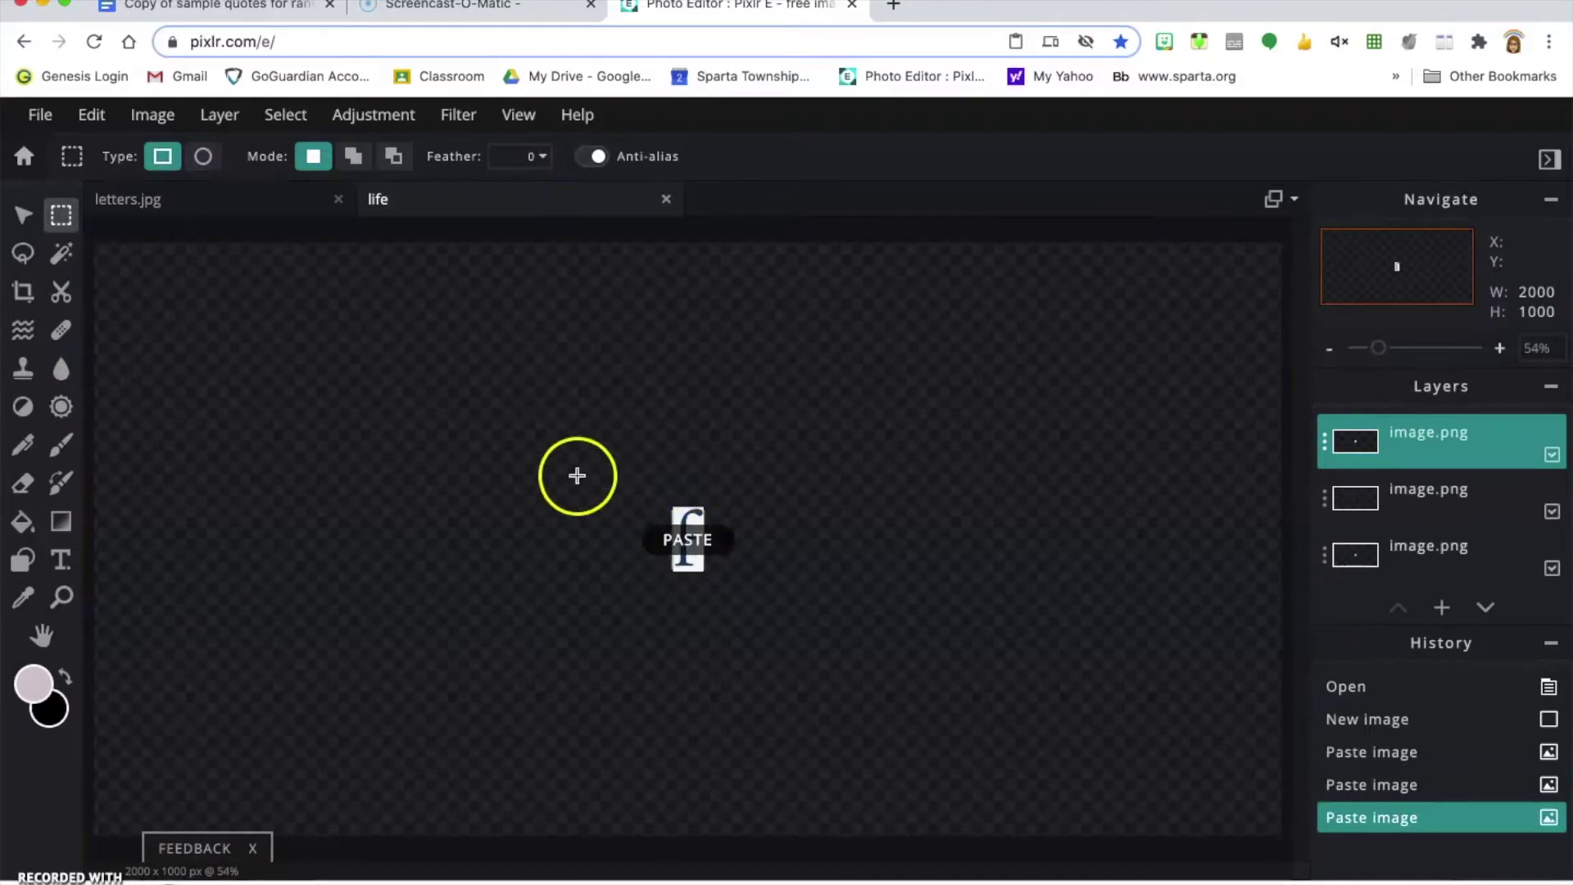
Outline the black e on its orange background in letters.jpg with a polygon lasso of about 77 by 97 pixels.
click(211, 208)
scroll(508, 586, up, 5)
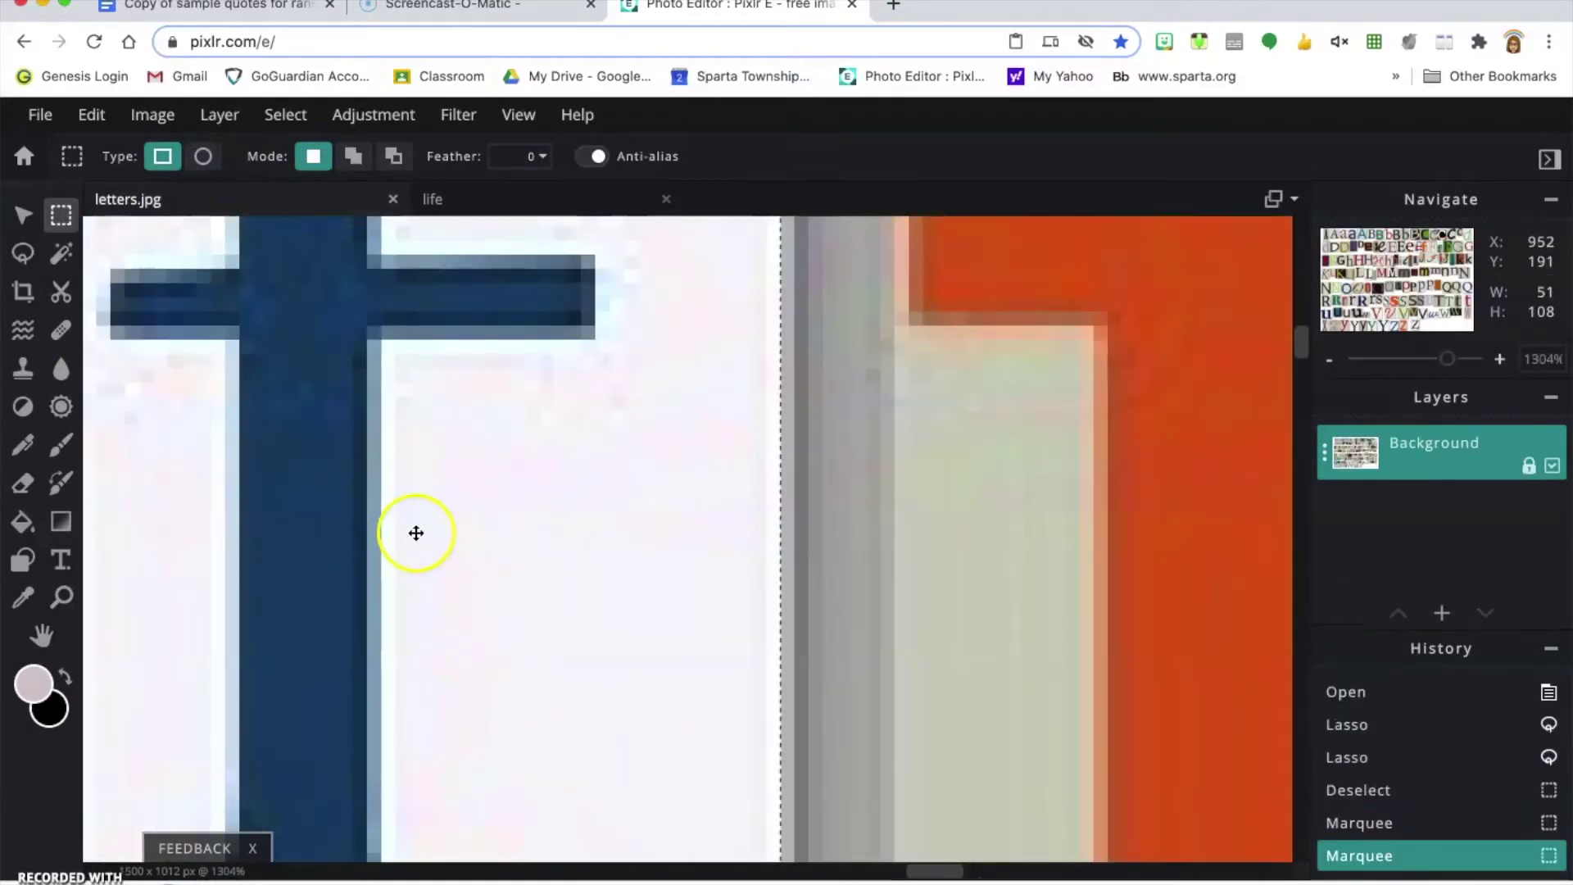
scroll(431, 546, down, 8)
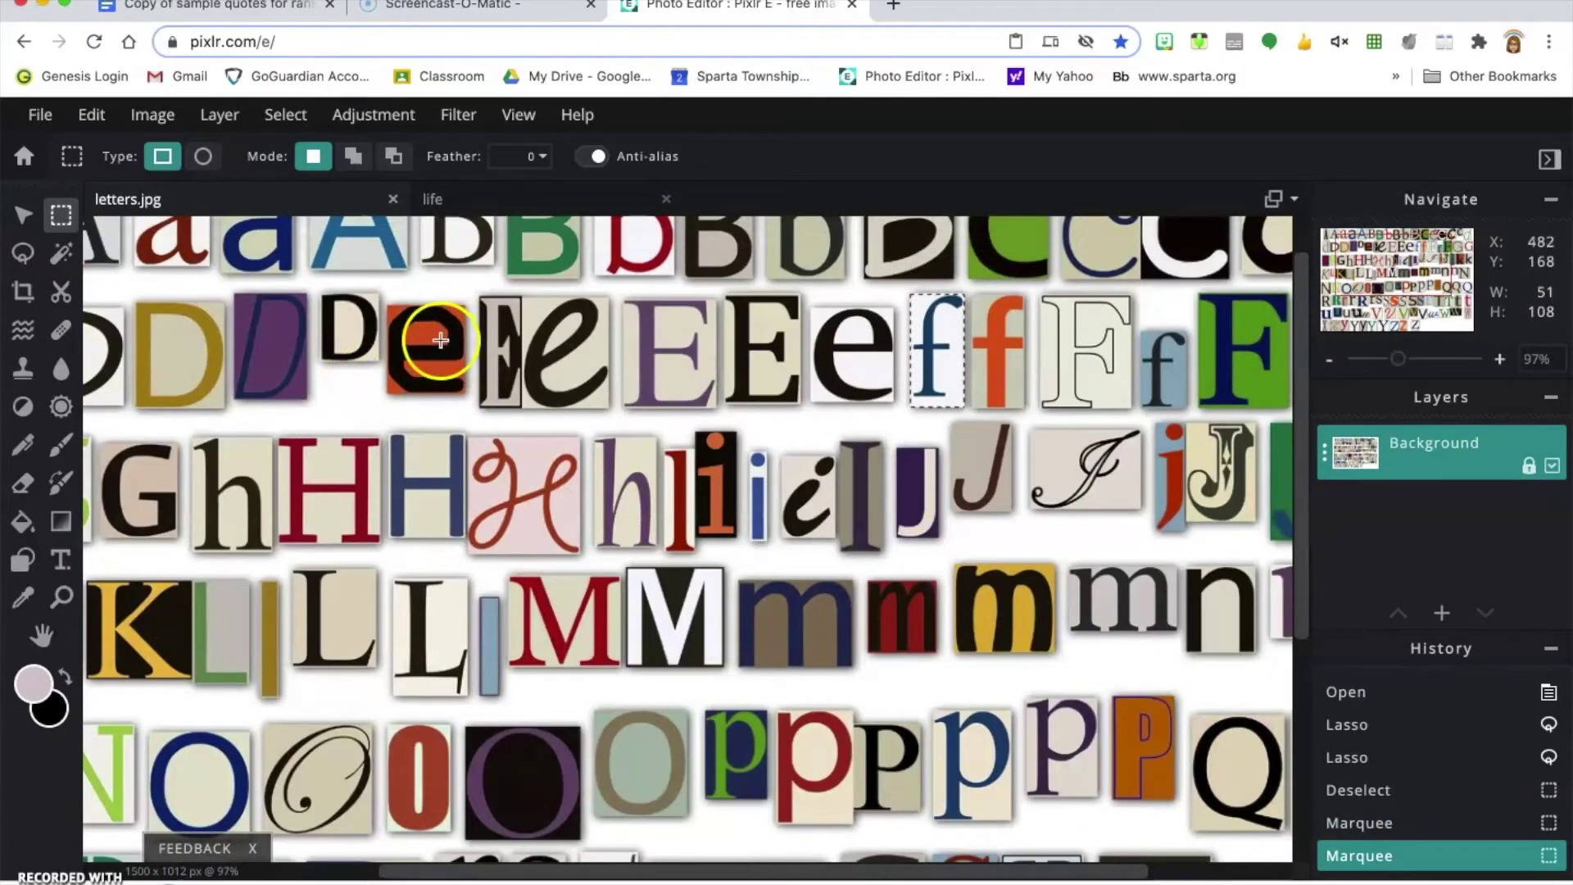
scroll(425, 346, down, 2)
scroll(422, 352, up, 5)
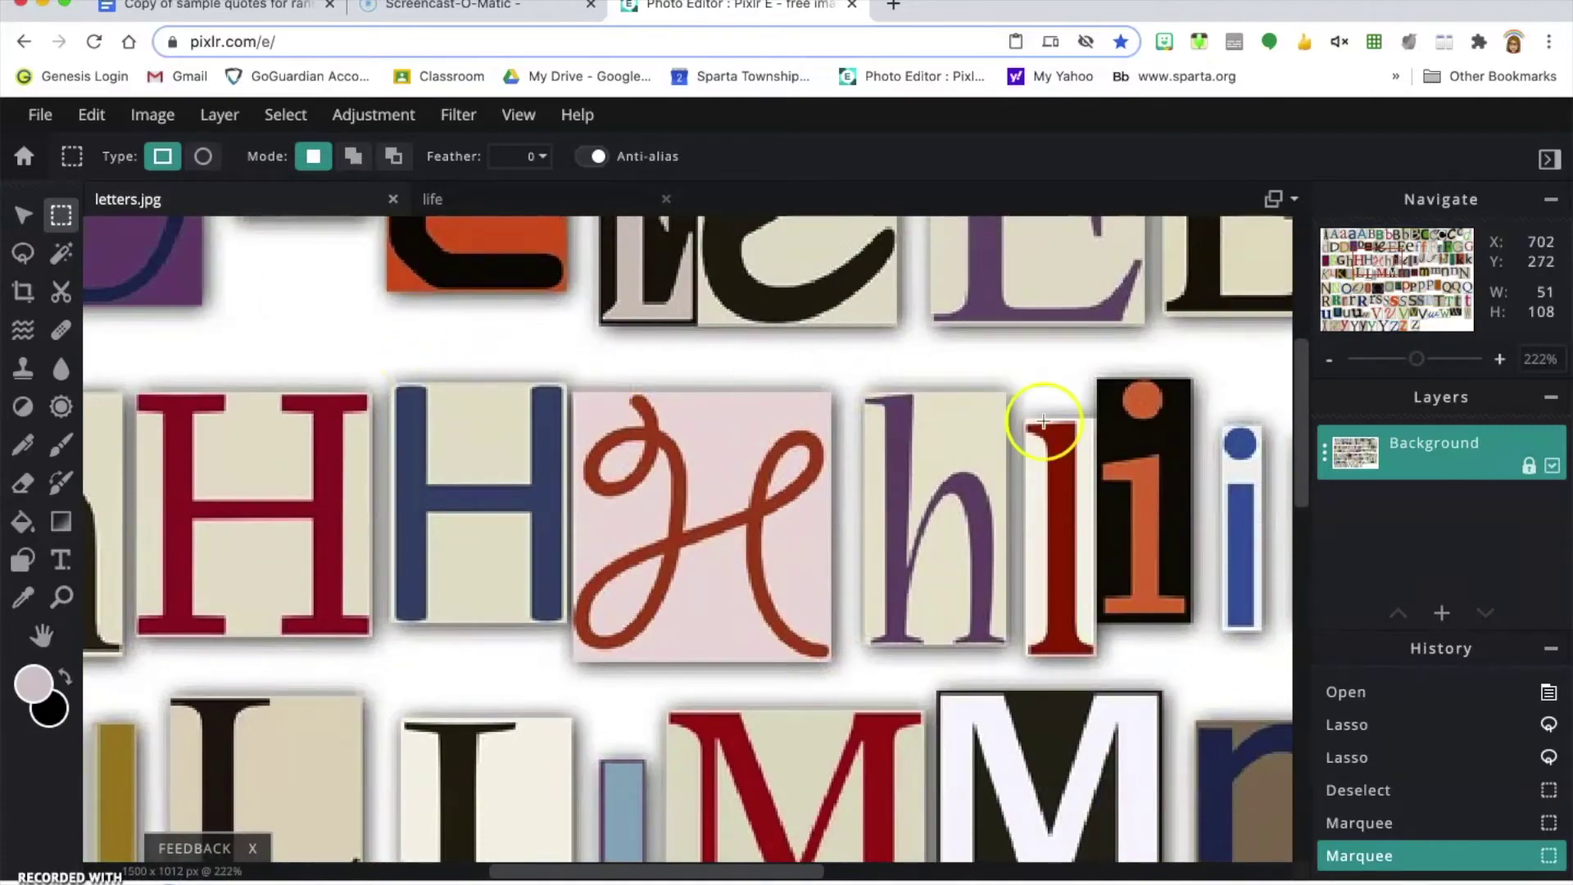
drag(1306, 431, 1295, 330)
scroll(533, 707, down, 3)
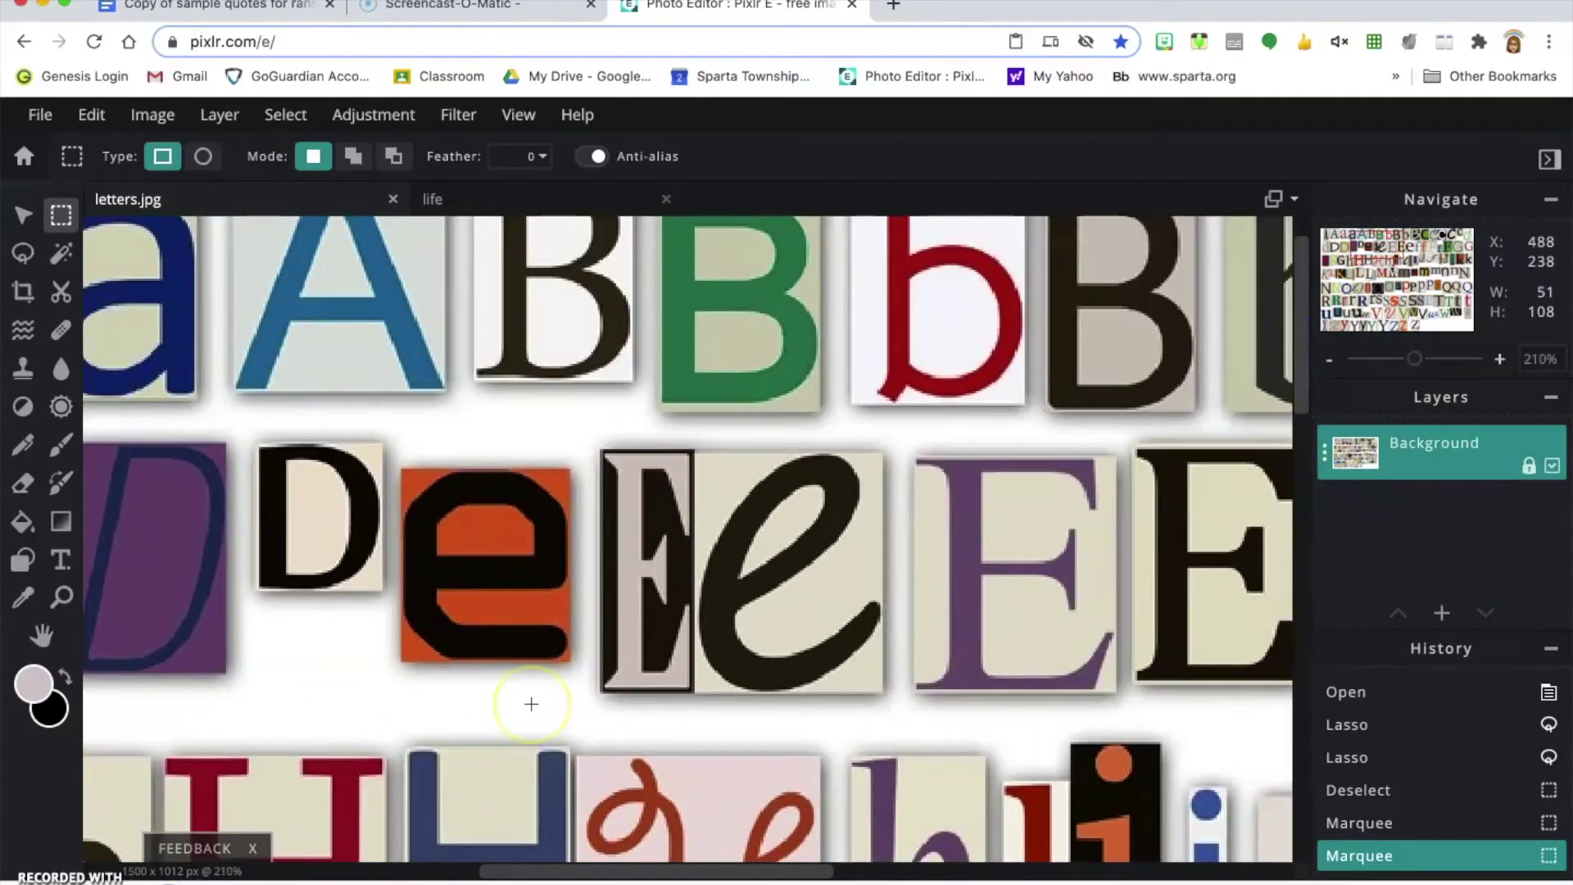
scroll(532, 704, up, 5)
scroll(532, 703, up, 2)
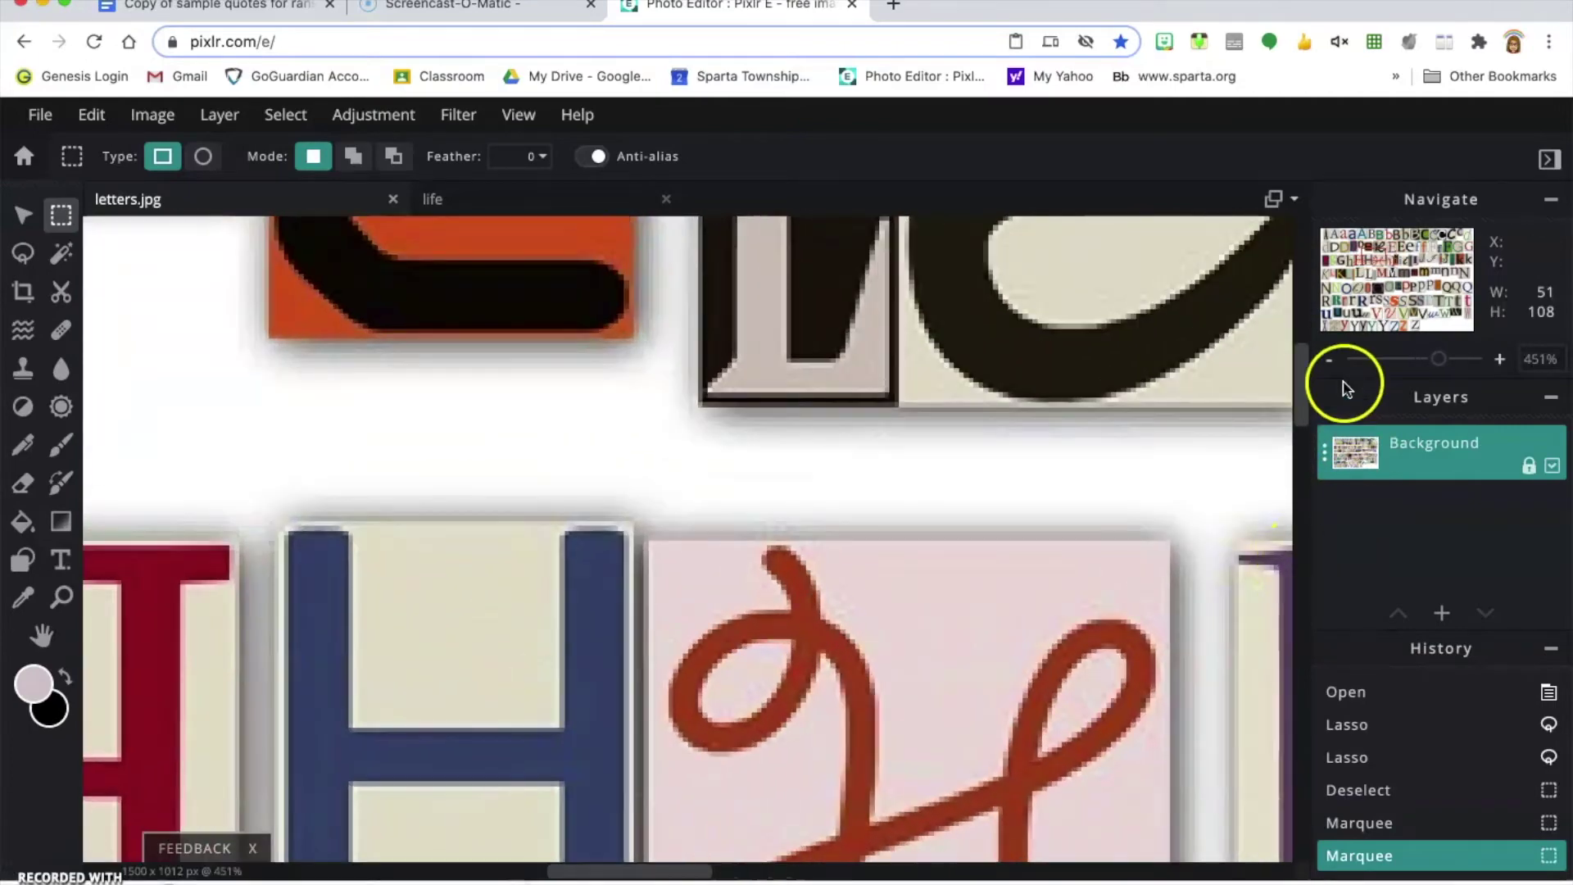
drag(1296, 393, 1303, 342)
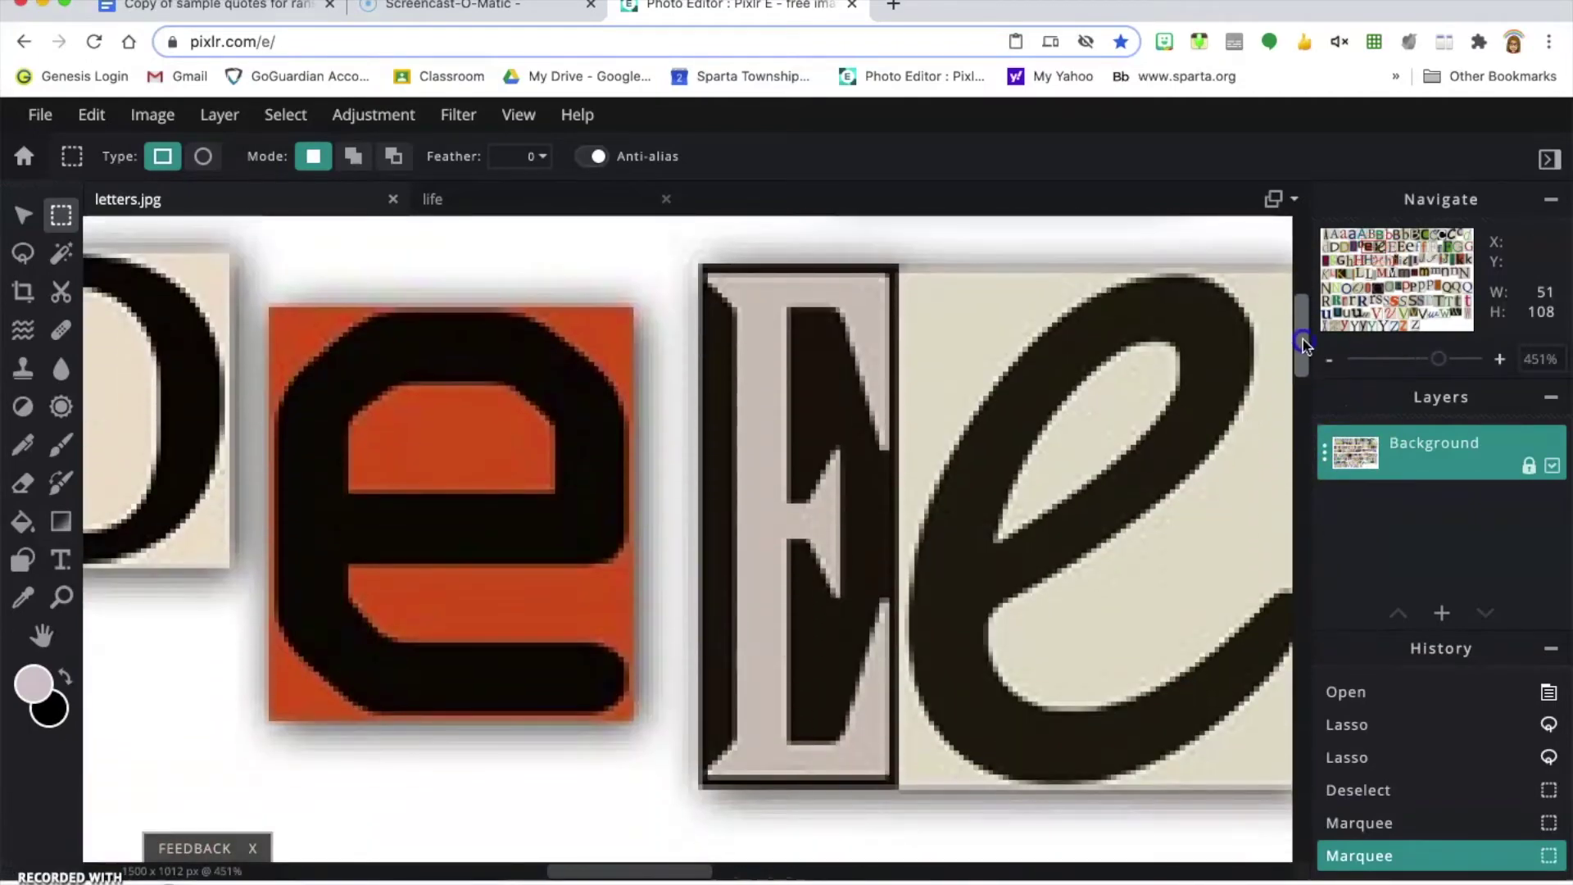
click(23, 251)
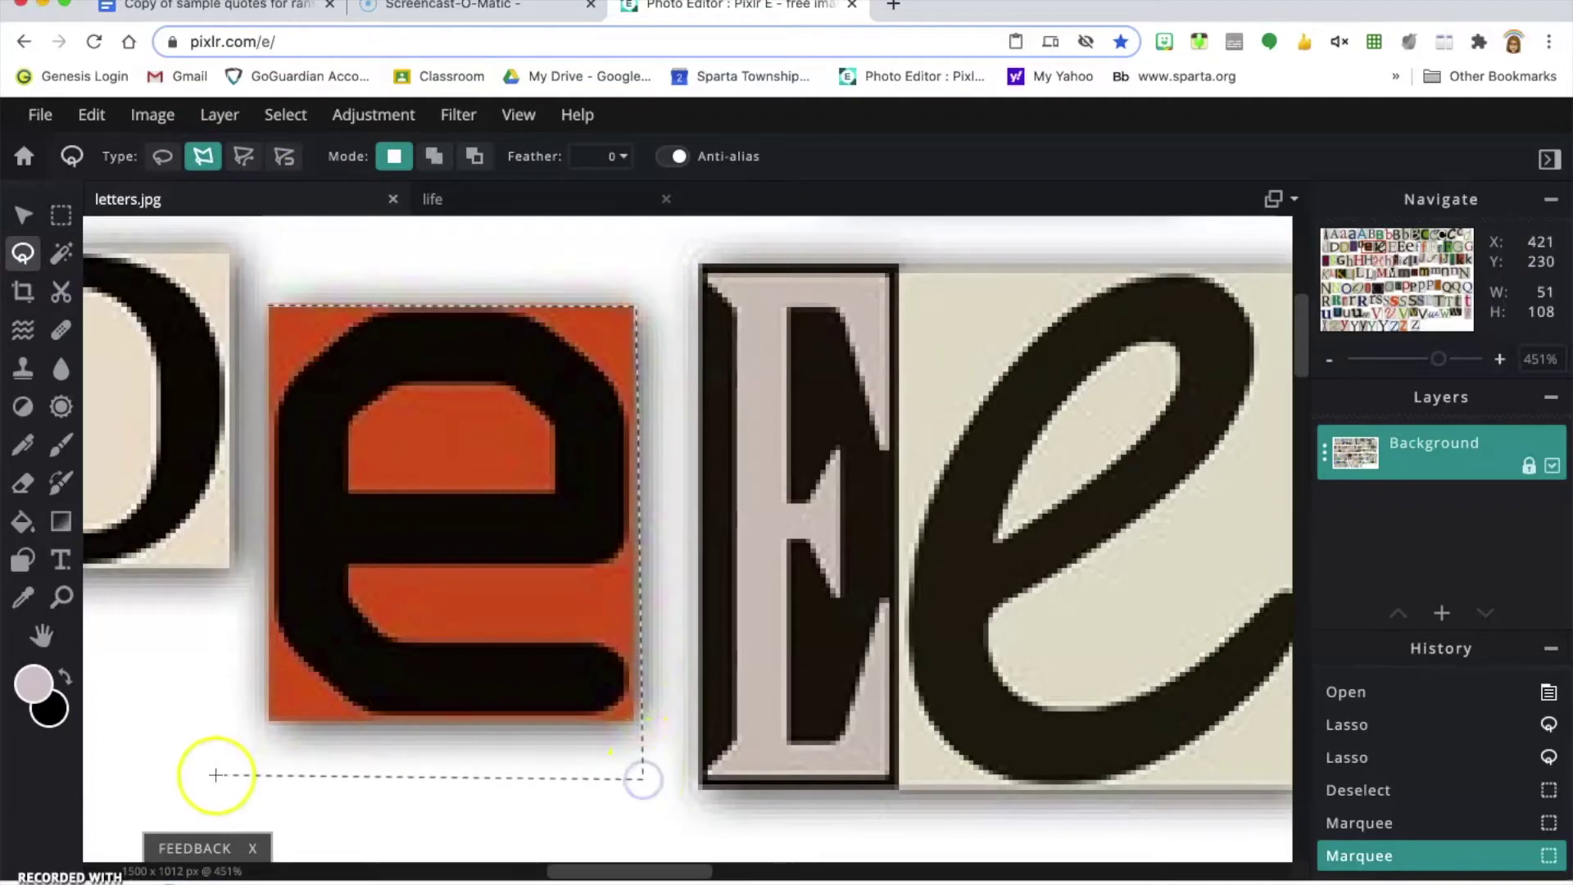
click(267, 304)
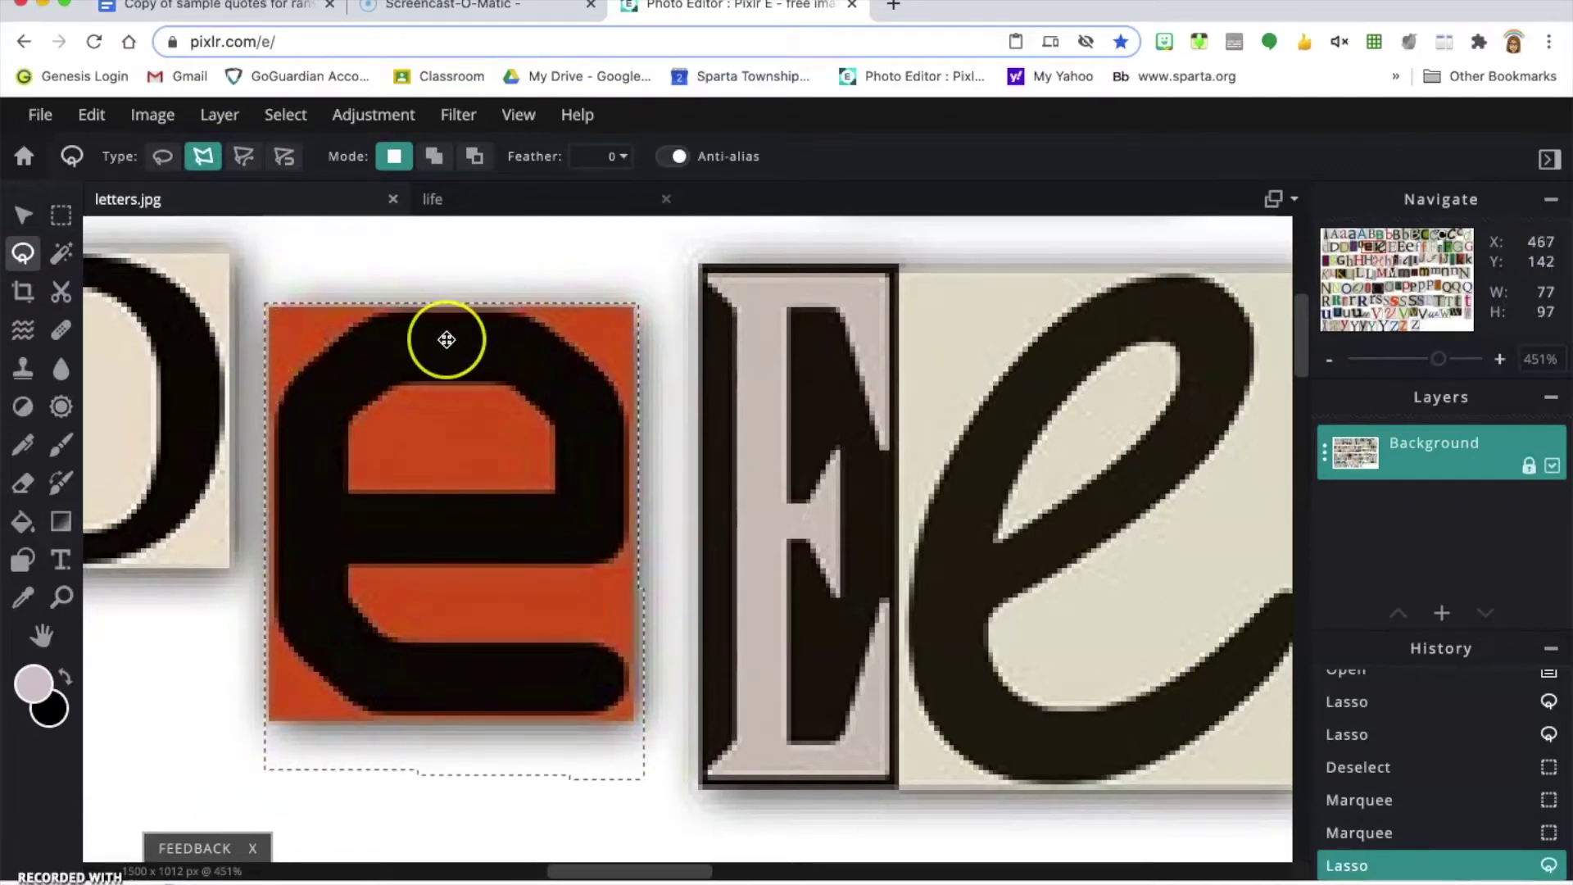
Copy the selected e and paste it into the life image, clearing the stray lasso outline over the f.
click(471, 200)
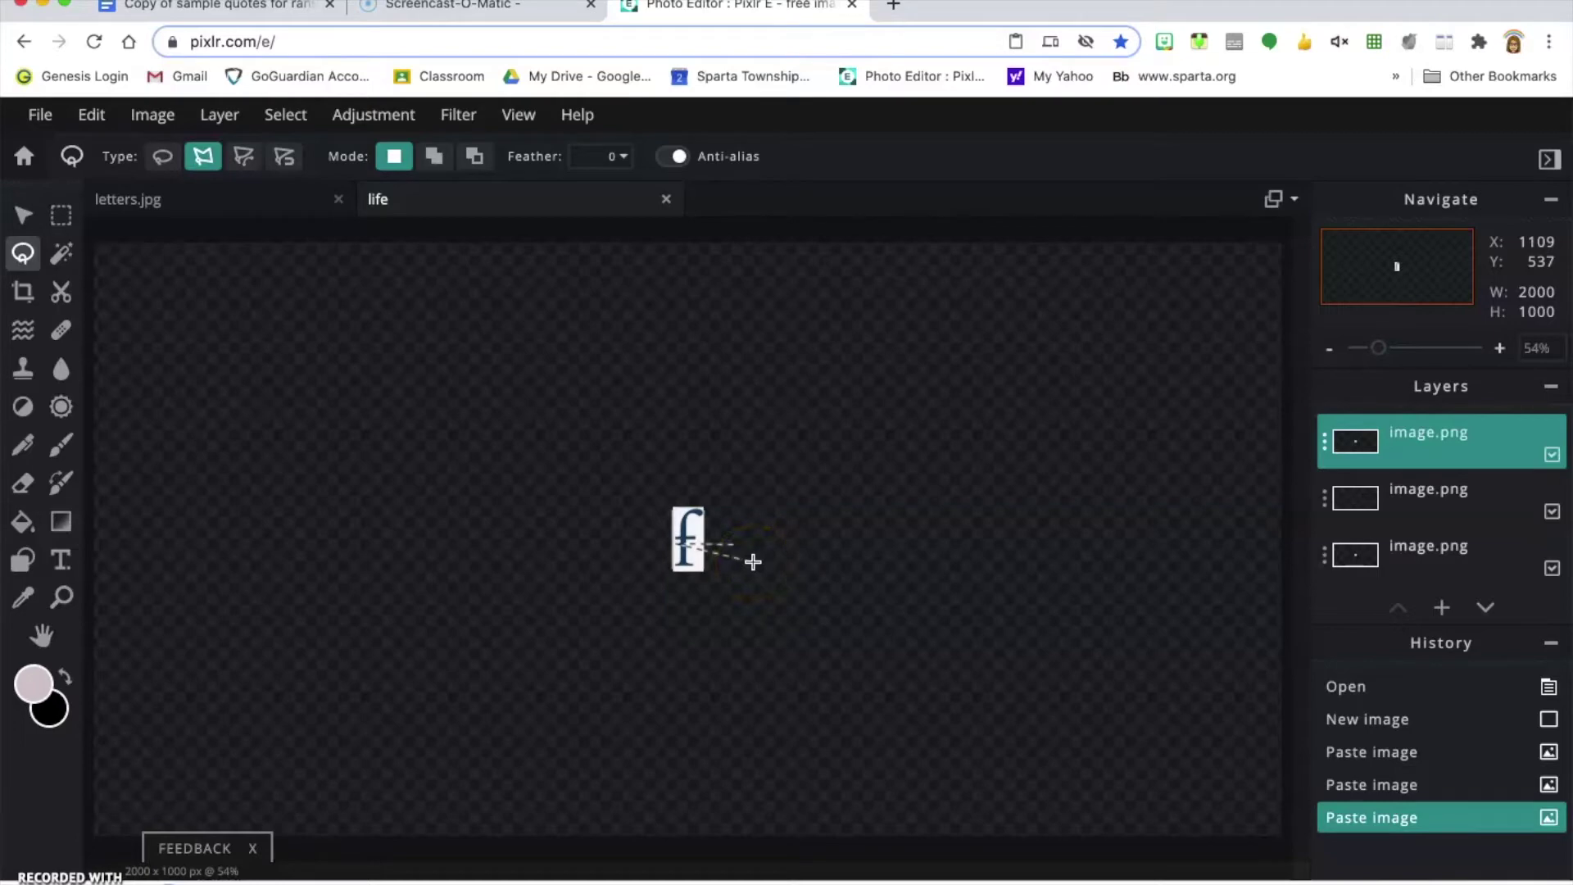
double_click(726, 577)
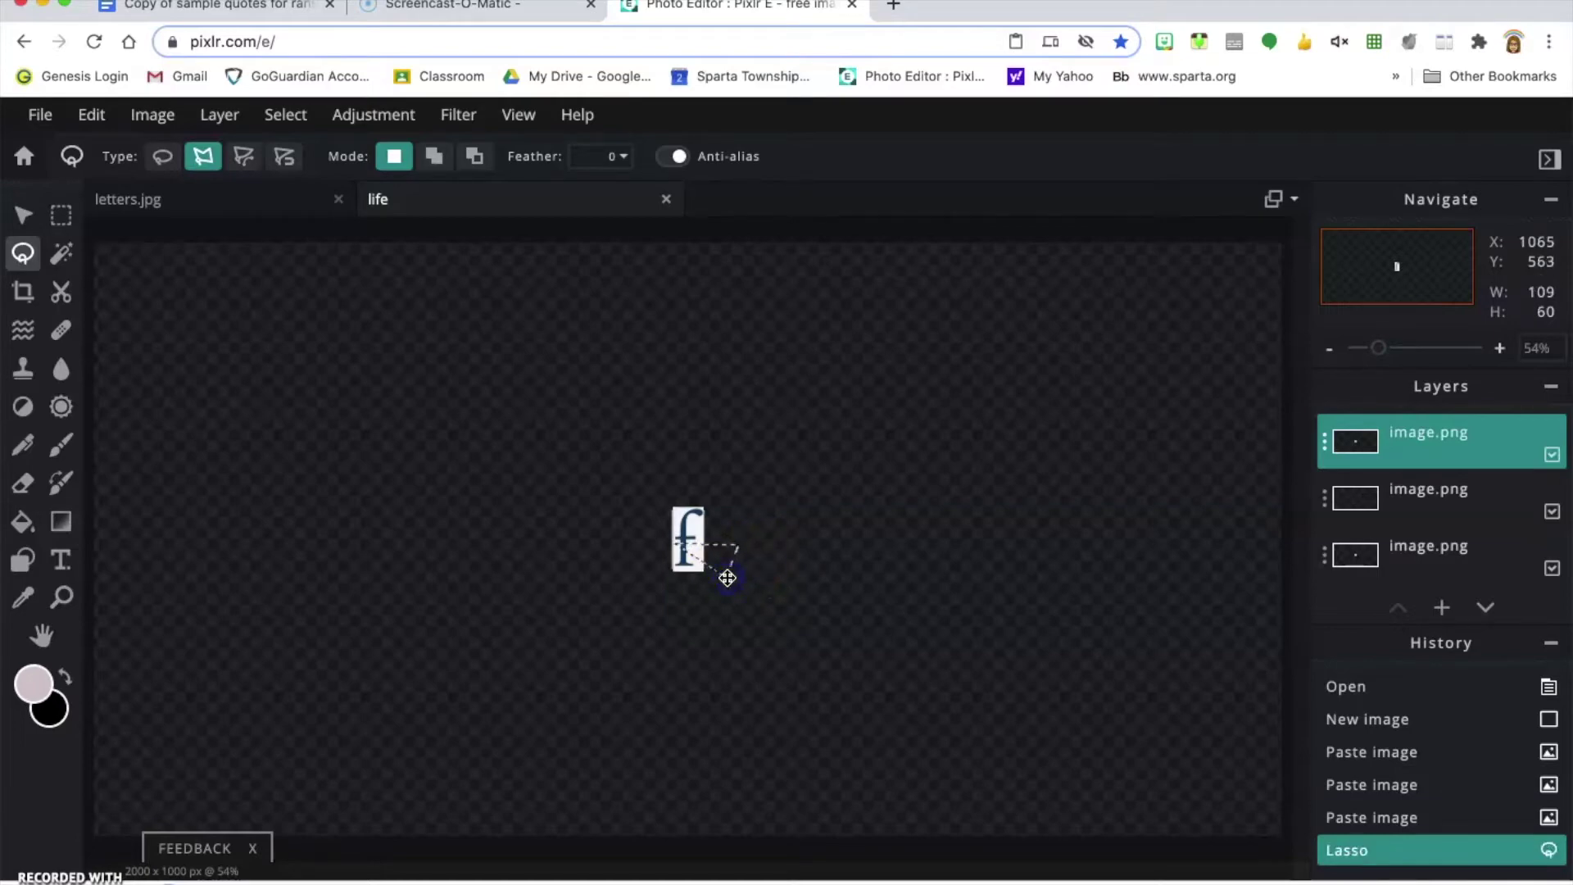
key(ctrl+d)
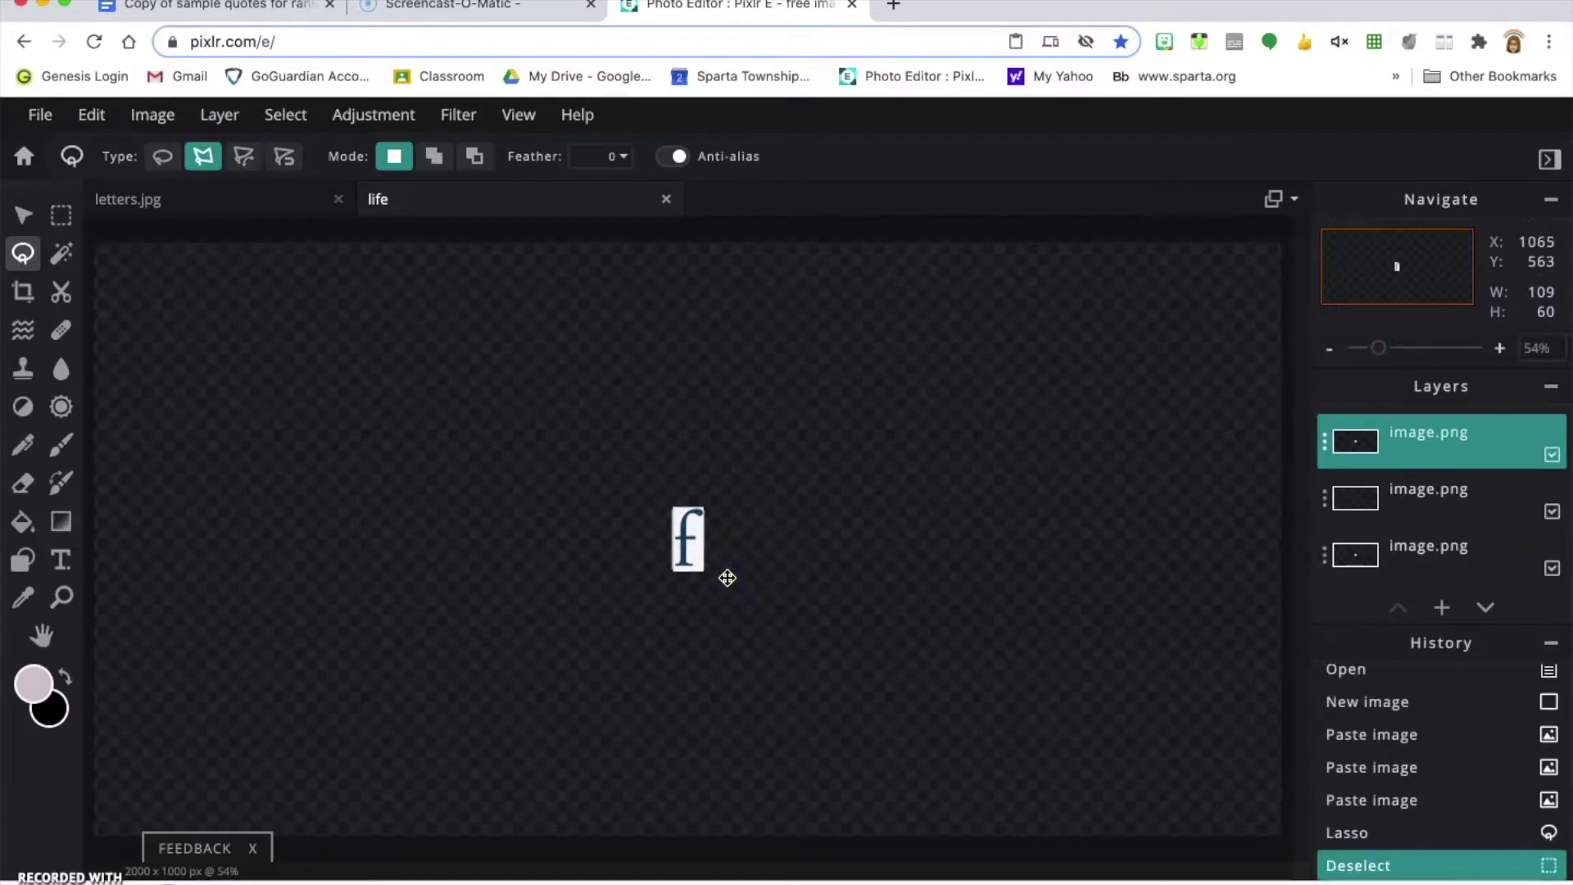
key(super+v)
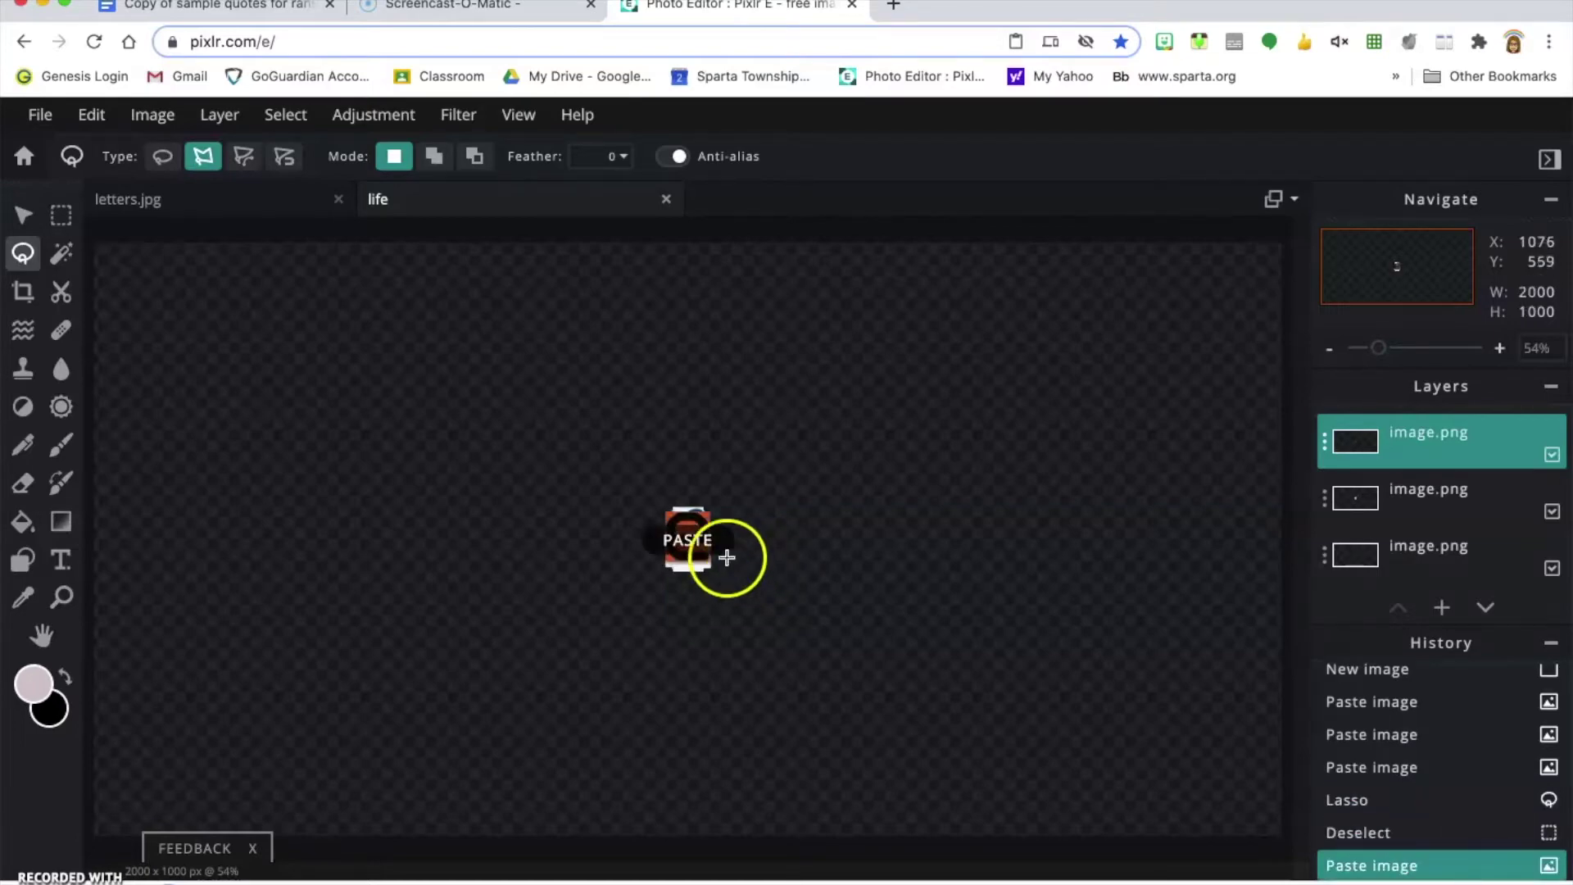
Arrange the e, f and i cut-outs in a spaced row after the L so that the letters spell life.
click(41, 217)
drag(690, 541, 964, 561)
drag(726, 536, 913, 557)
drag(692, 538, 790, 550)
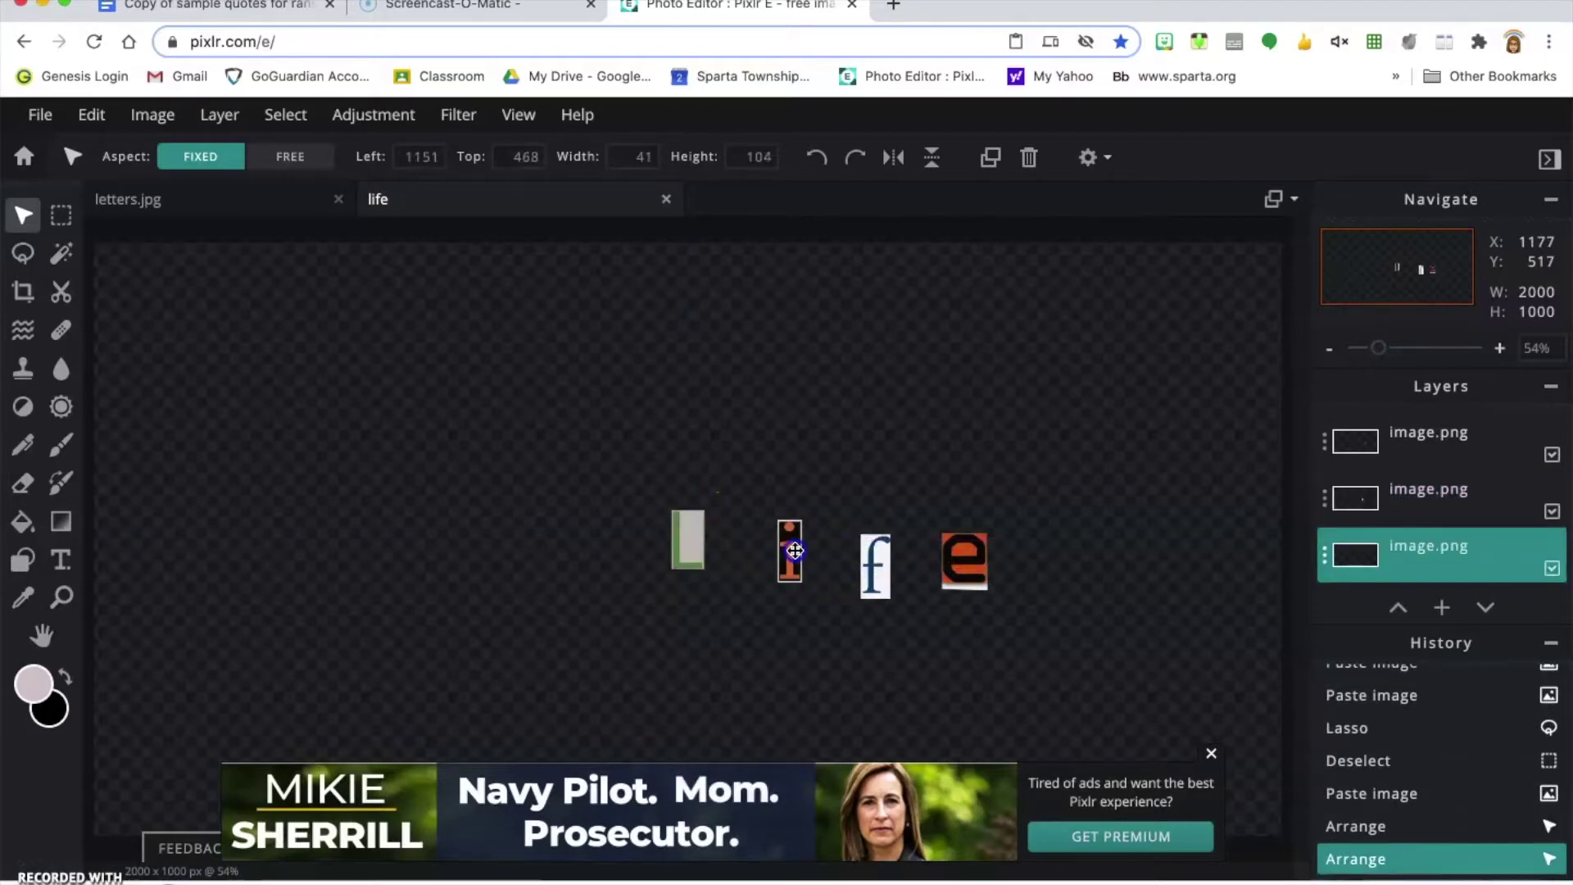
Move the L and i cut-outs to the upper-left area of the canvas with a gap between them, and dismiss the advertisement banner.
drag(692, 537, 321, 453)
drag(762, 553, 449, 454)
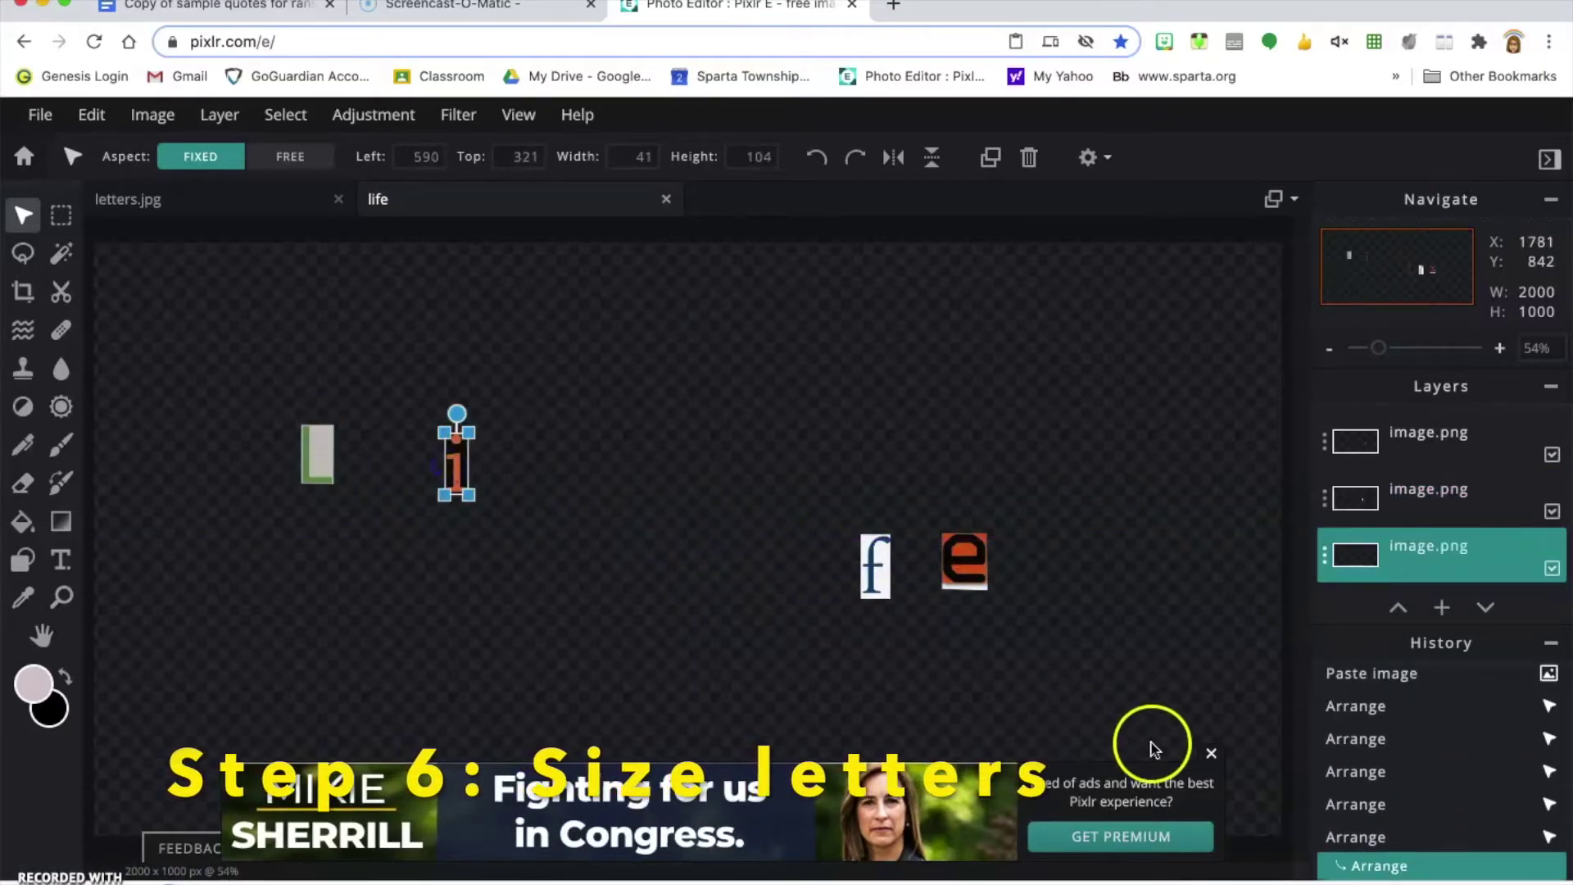
click(1212, 754)
scroll(1152, 768, down, 2)
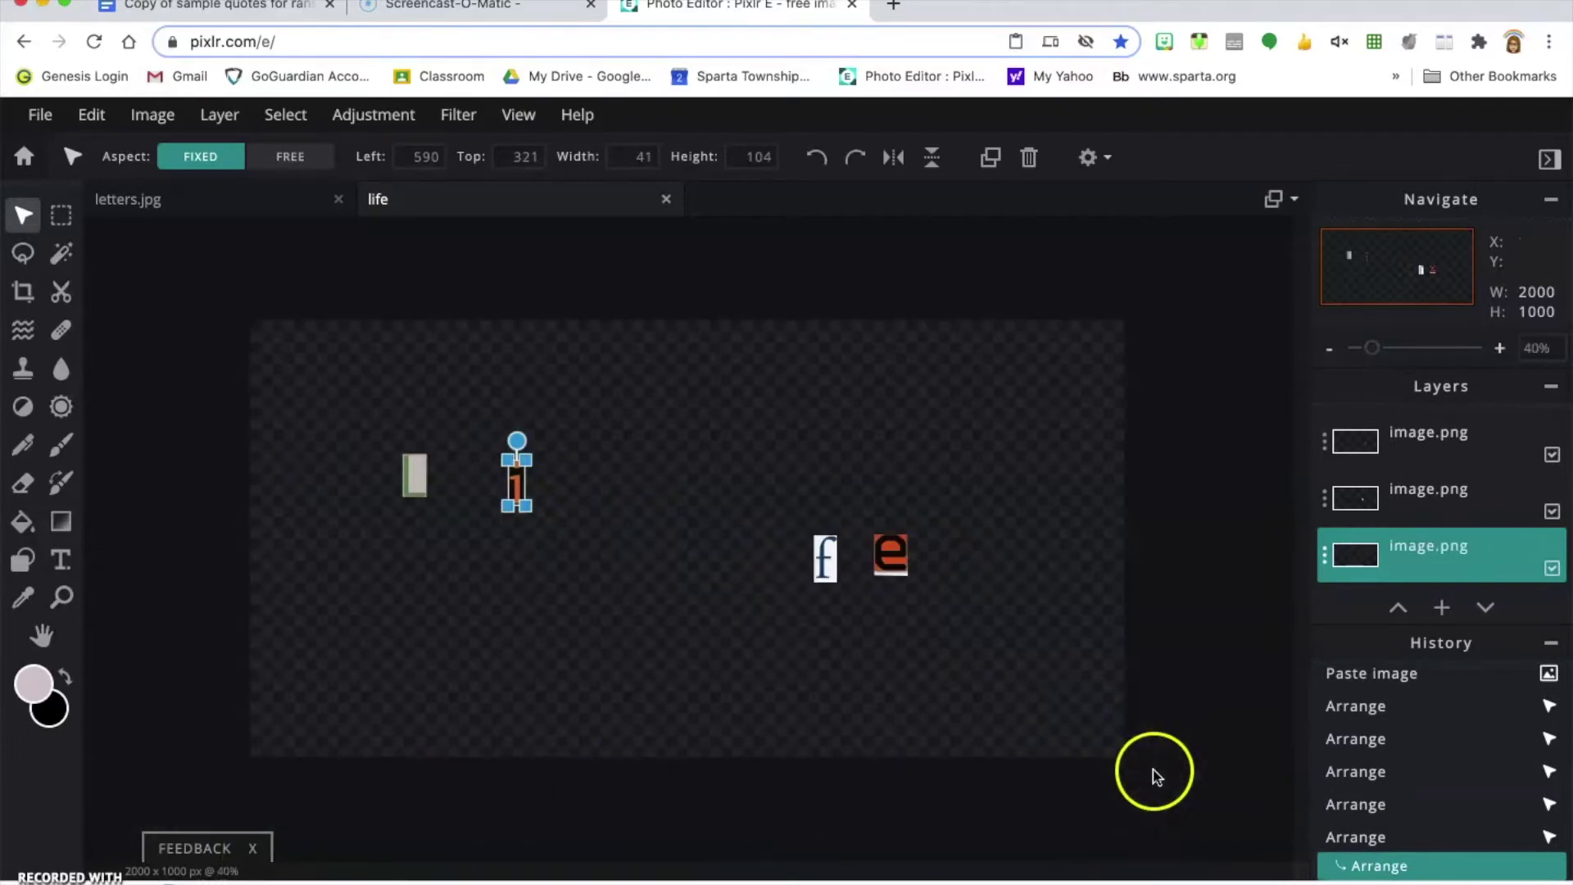
Enlarge the L cut-out to about 244 by 428 px and the i cut-out to about 181 by 459 px.
click(417, 474)
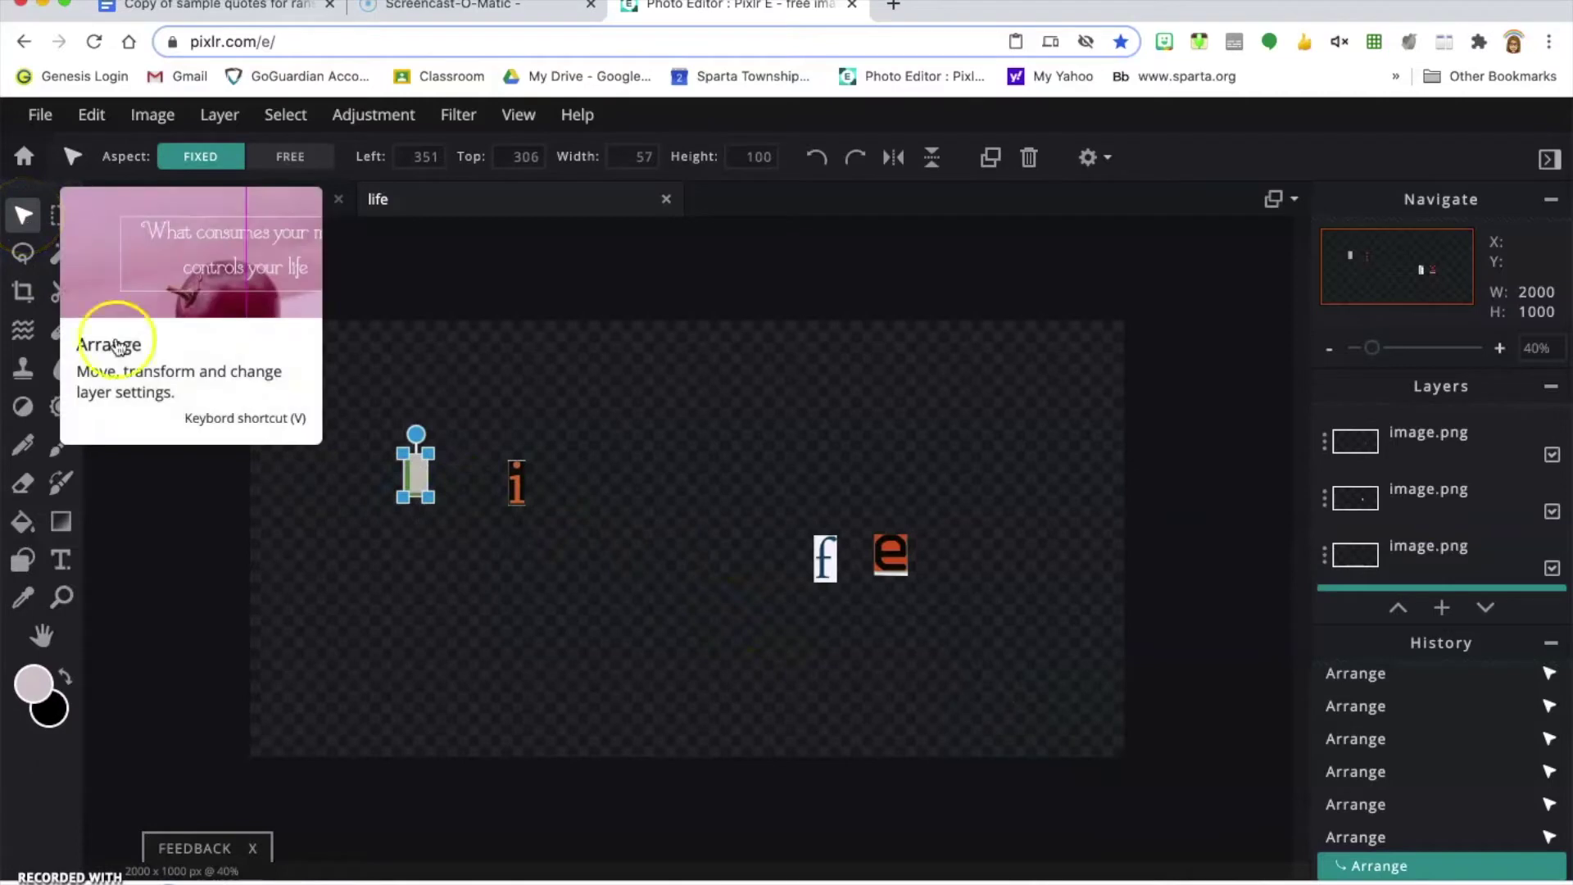
click(413, 466)
drag(403, 452, 393, 579)
click(514, 489)
drag(529, 457, 551, 602)
Enlarge the f cut-out to about 296 by 627 px and the e cut-out to about 540 by 680 px.
click(822, 562)
drag(811, 534, 661, 591)
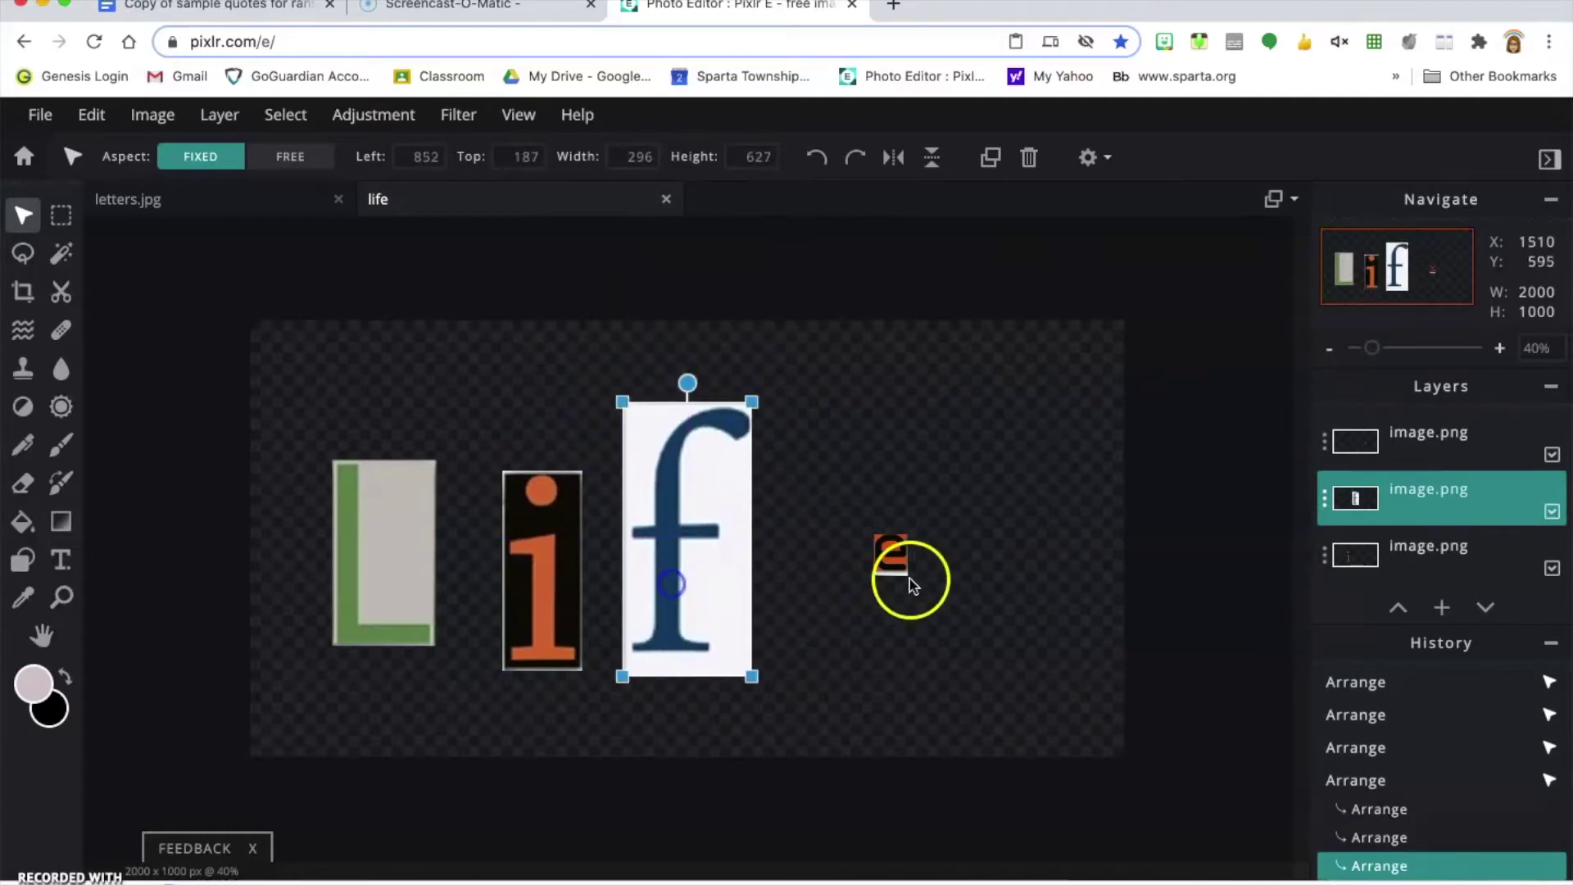
click(900, 562)
drag(914, 536, 1116, 450)
Move the enlarged L, i, f and e closer together in a row across the canvas.
drag(1024, 474, 967, 568)
drag(709, 562, 716, 562)
drag(517, 569, 608, 535)
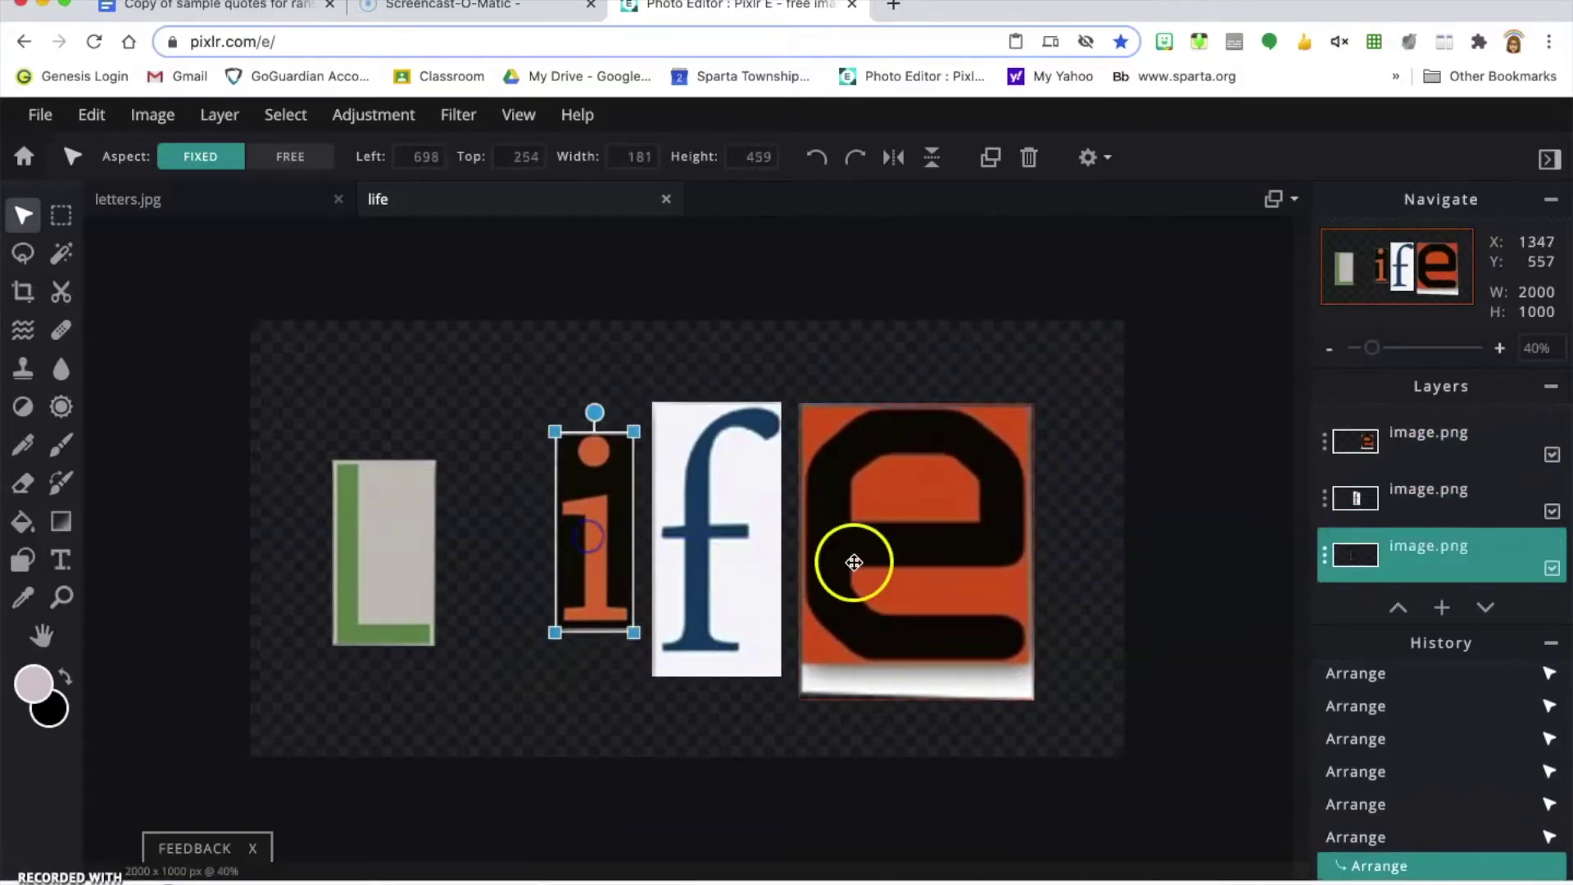
drag(853, 555, 902, 573)
drag(411, 544, 482, 508)
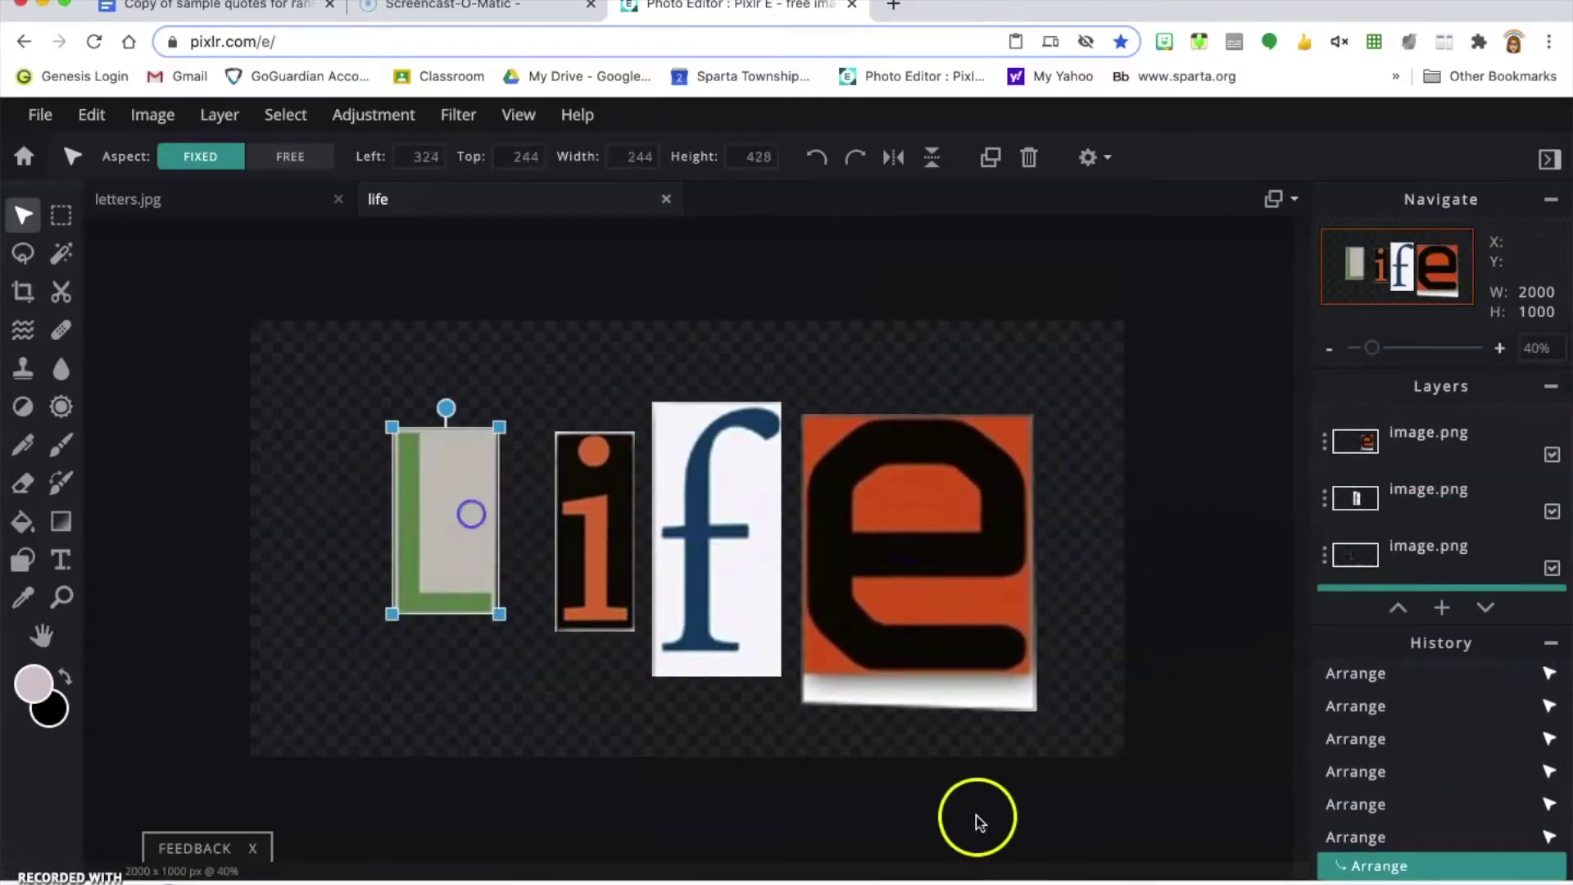
Enlarge the L to about 384 by 674 px and the i to about 221 by 560 px, placing them side by side.
drag(391, 615, 328, 660)
drag(440, 431, 391, 432)
drag(586, 536, 512, 533)
drag(560, 428, 576, 394)
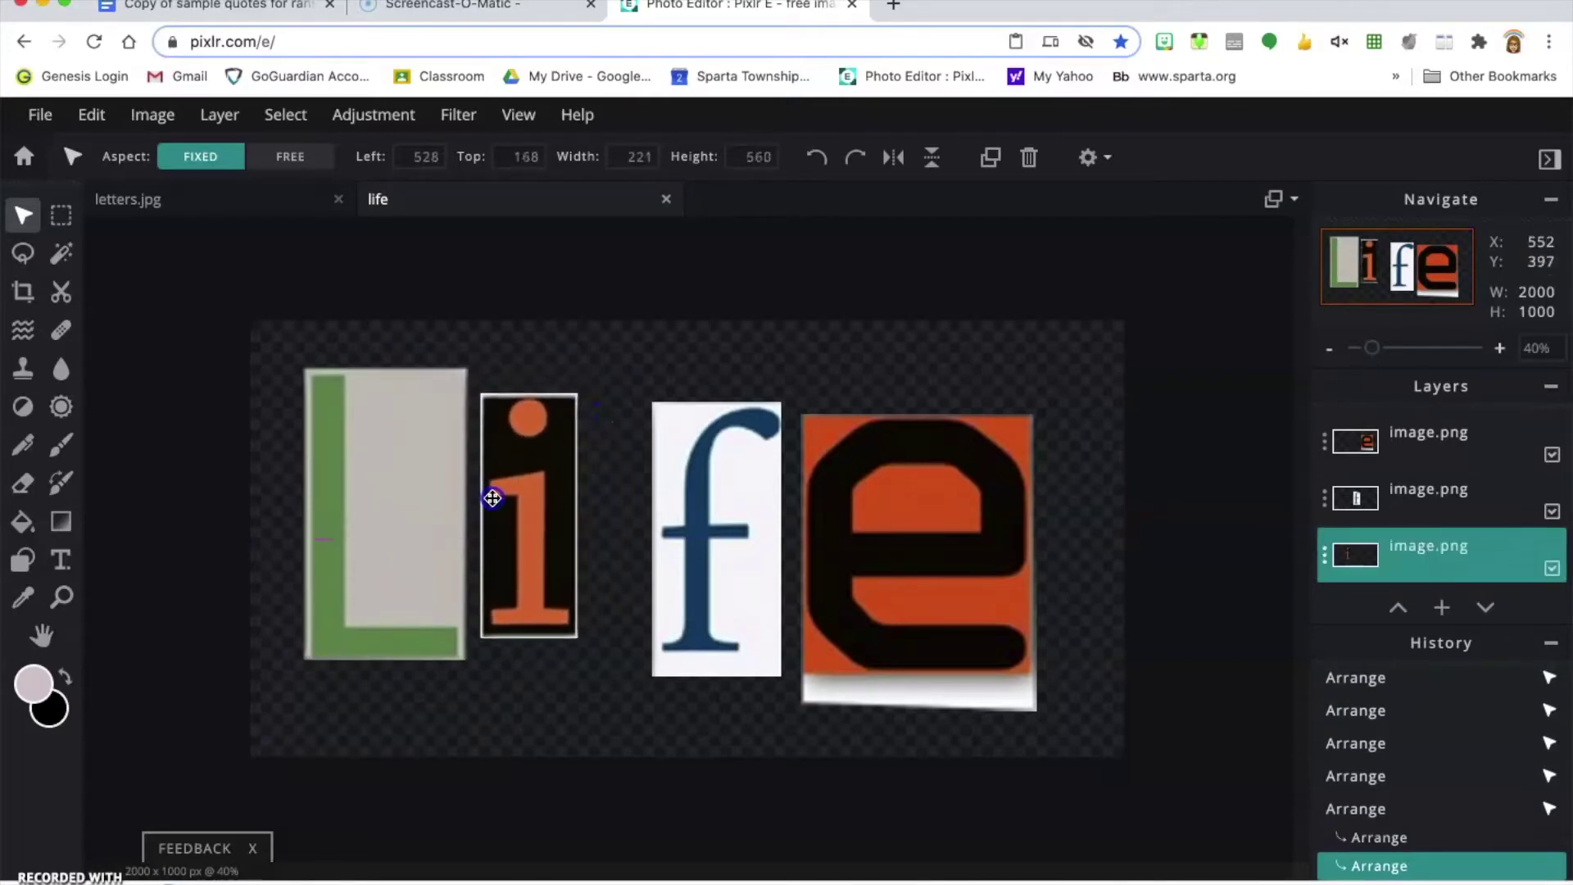
Arrange the i, f and e close beside the L with their top edges roughly level.
drag(492, 498, 490, 484)
drag(702, 537, 639, 550)
click(696, 460)
drag(860, 523, 822, 489)
drag(667, 526, 670, 488)
drag(554, 514, 530, 502)
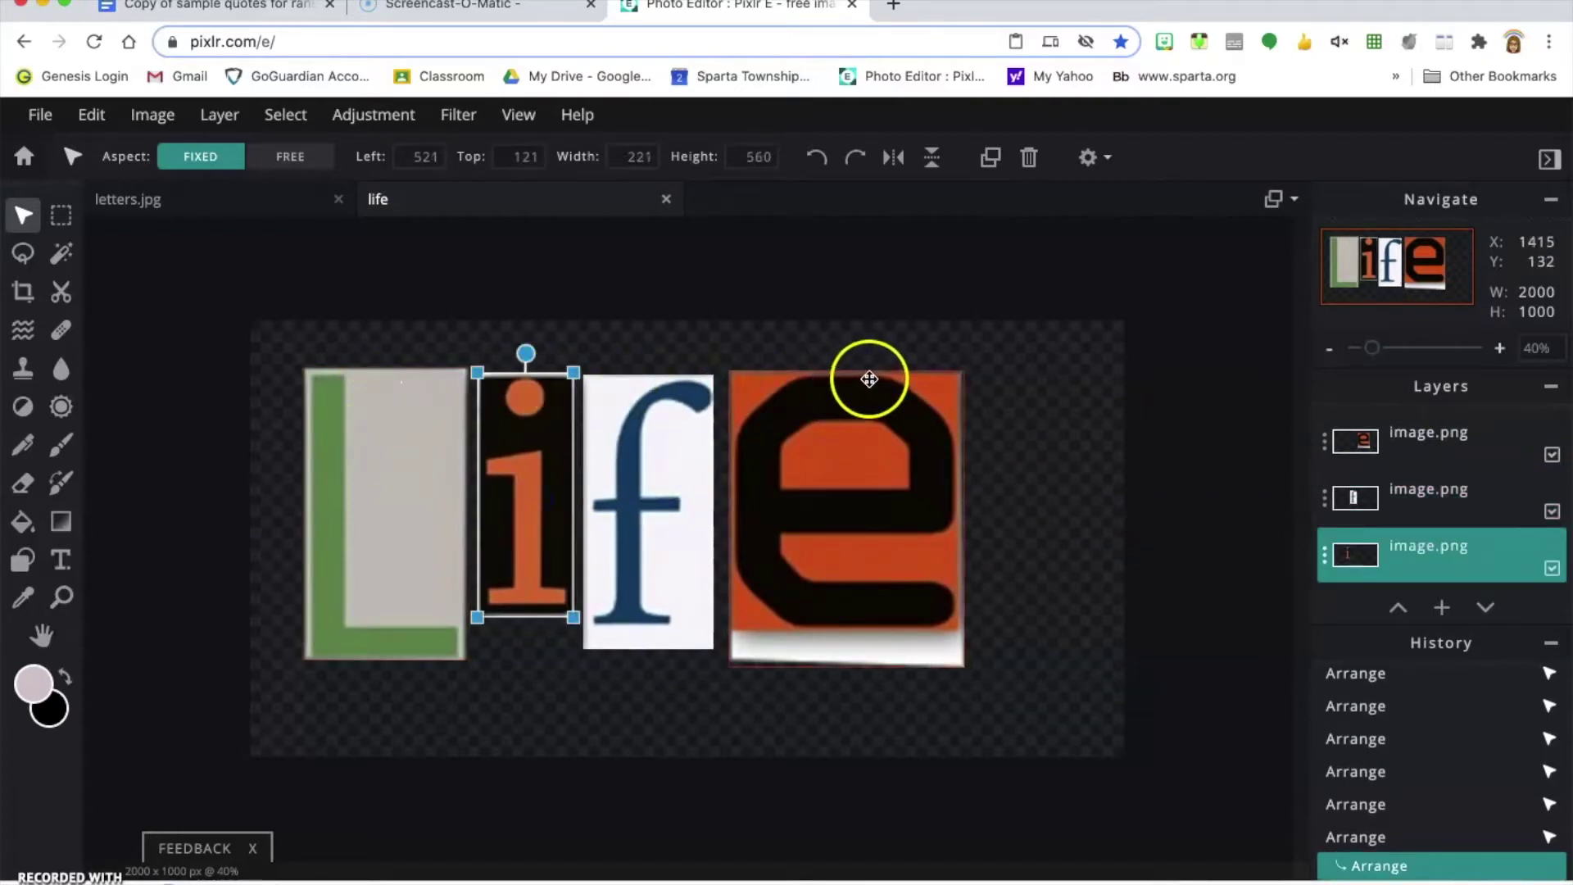
Shift all four letters right and down so their bottom edges line up near the lower part of the canvas.
drag(859, 503, 950, 544)
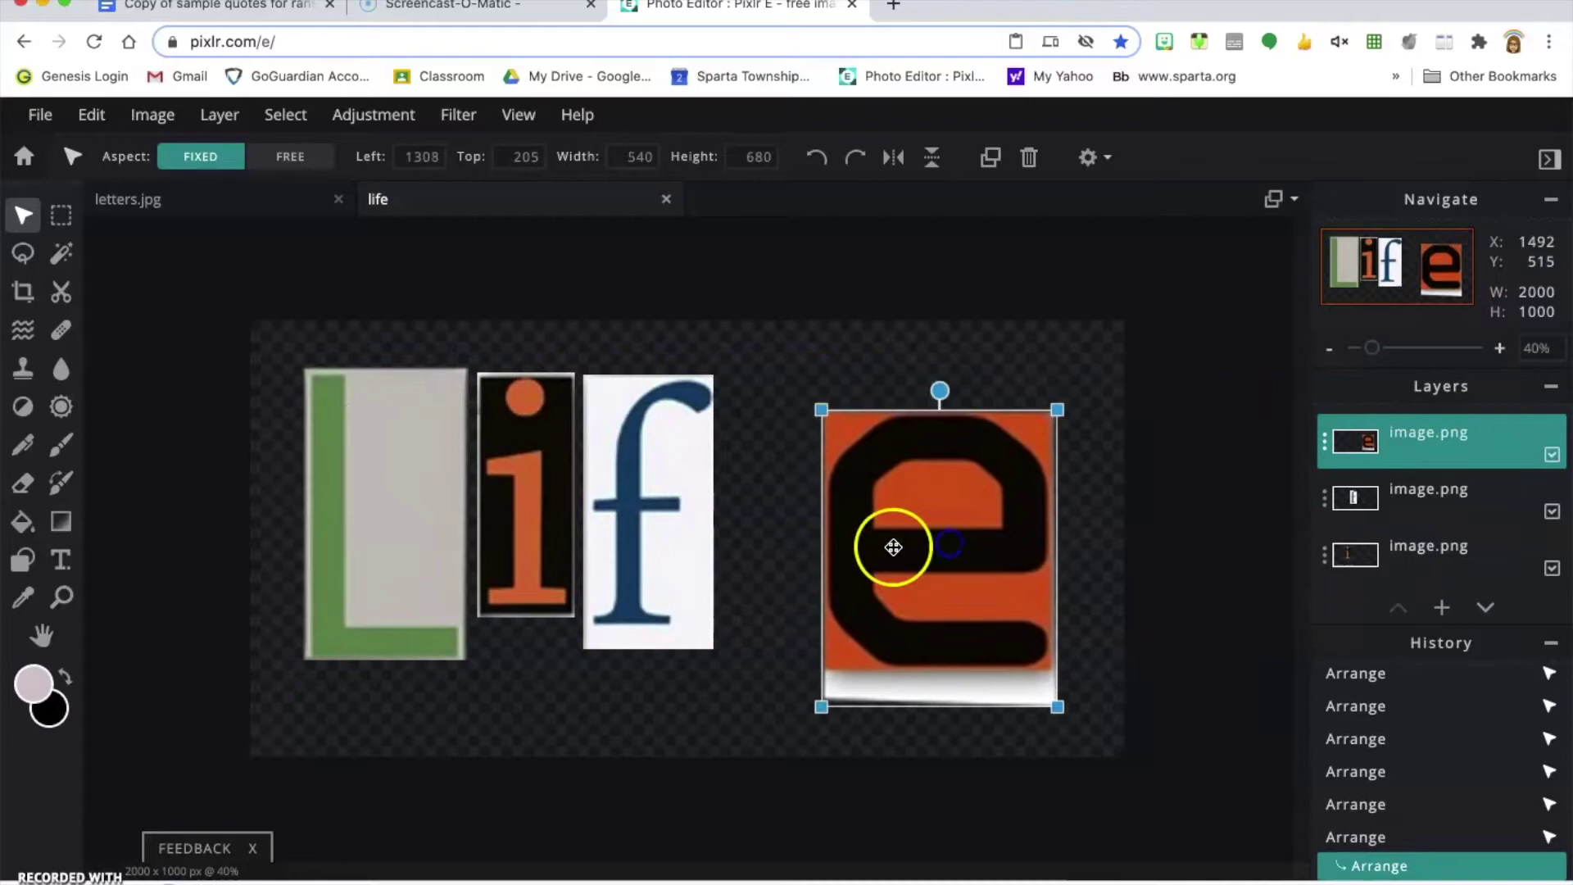
drag(633, 489, 733, 538)
drag(509, 488, 598, 555)
drag(356, 524, 451, 567)
click(411, 415)
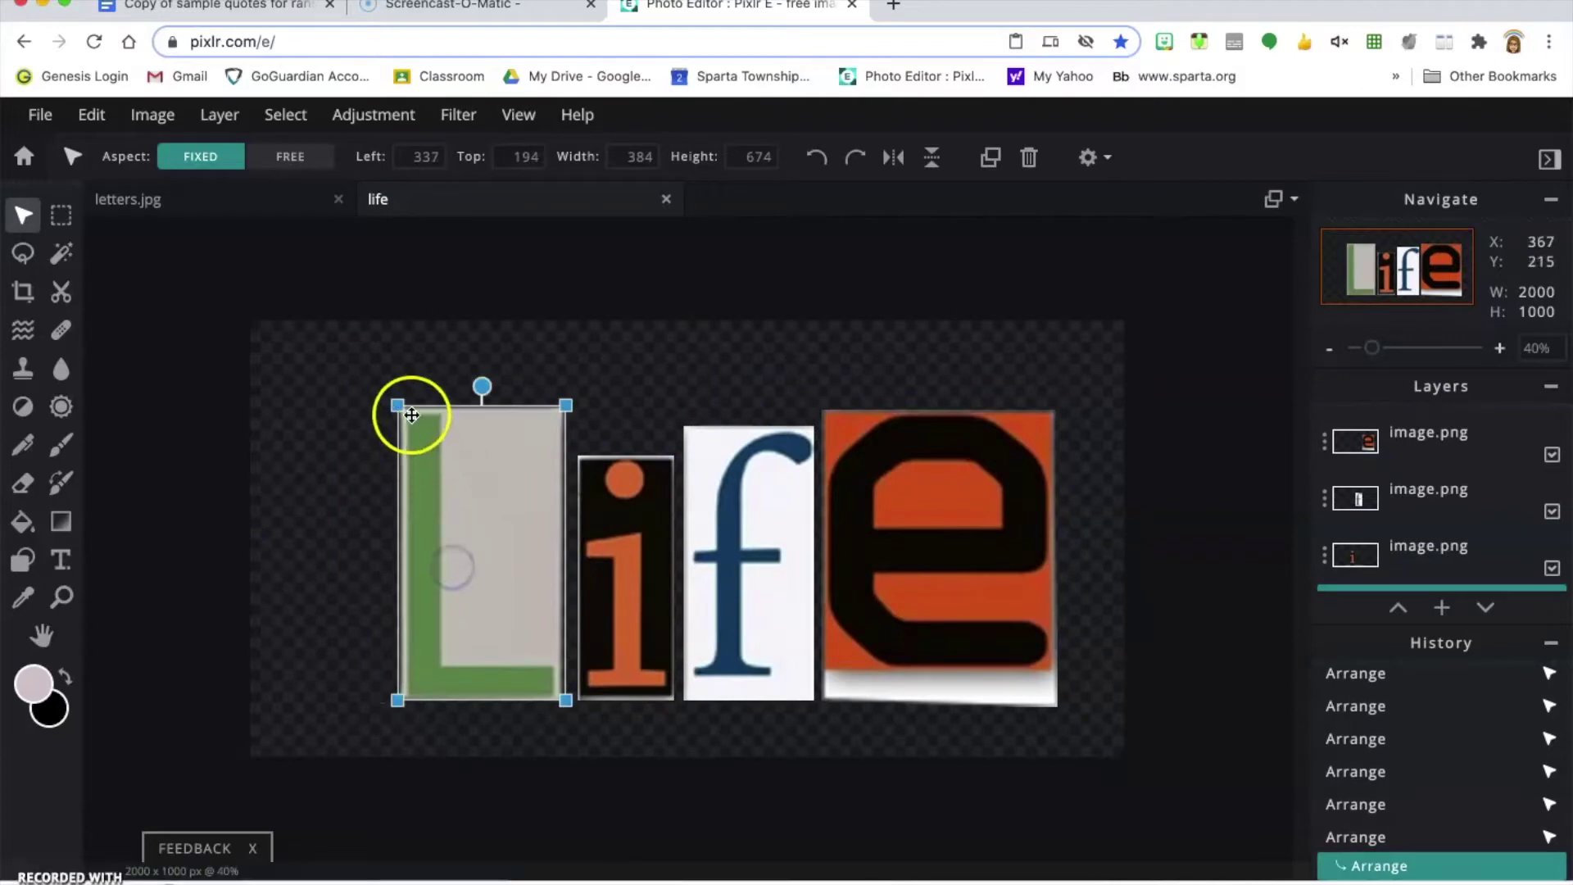
Try enlarging the L further and the i to about 314 by 796 px, set side by side.
drag(398, 404, 368, 362)
mouse_move(417, 445)
mouse_down()
mouse_move(383, 446)
mouse_move(399, 454)
mouse_up()
drag(642, 527, 600, 527)
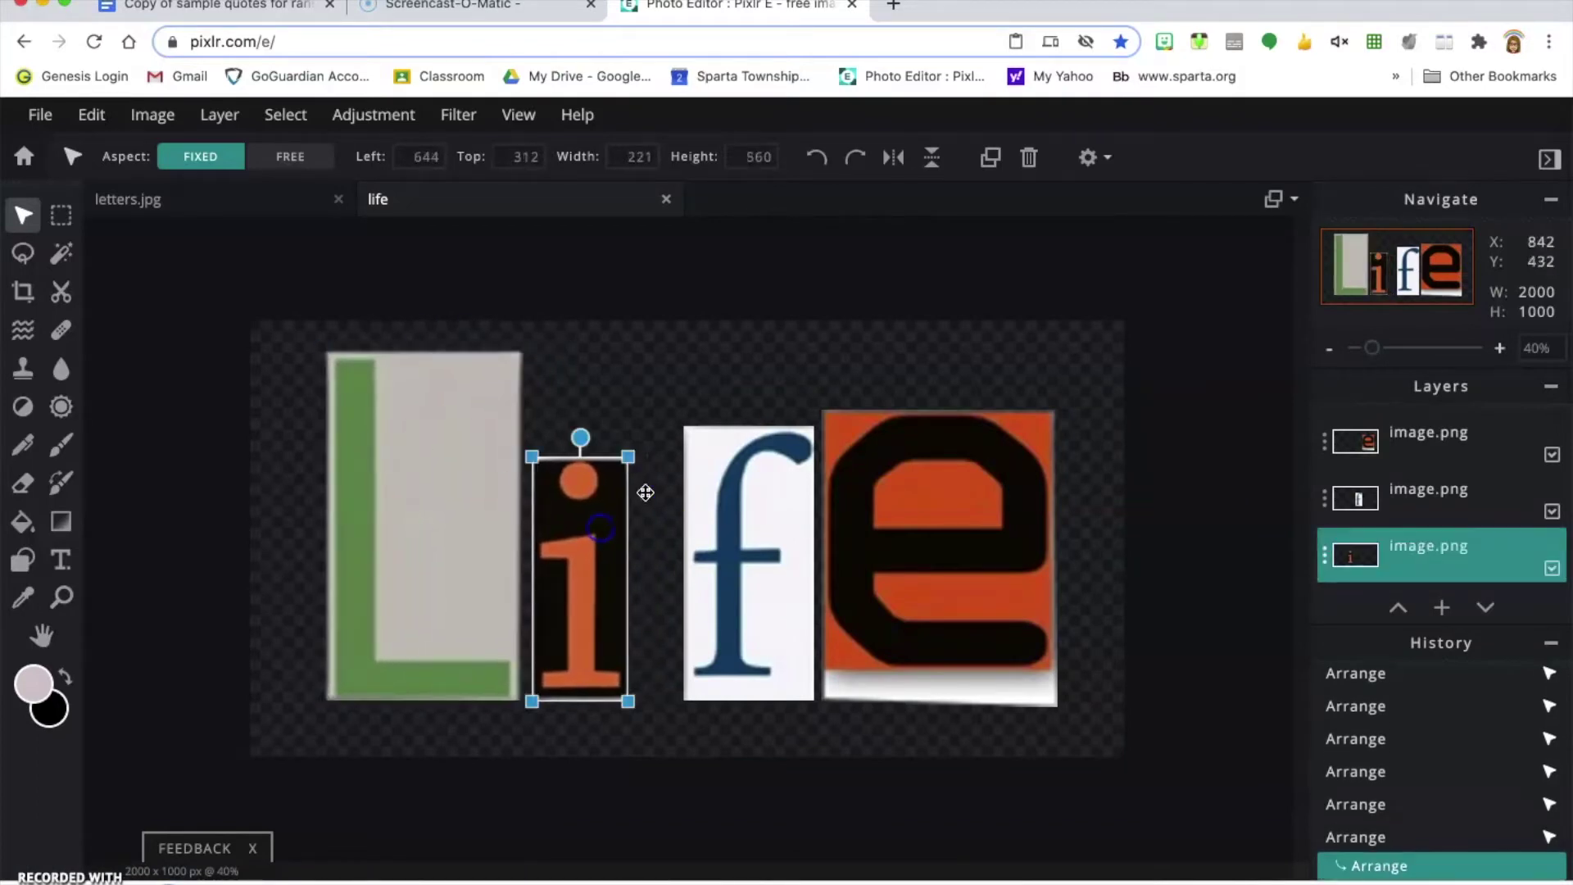
drag(628, 455, 669, 418)
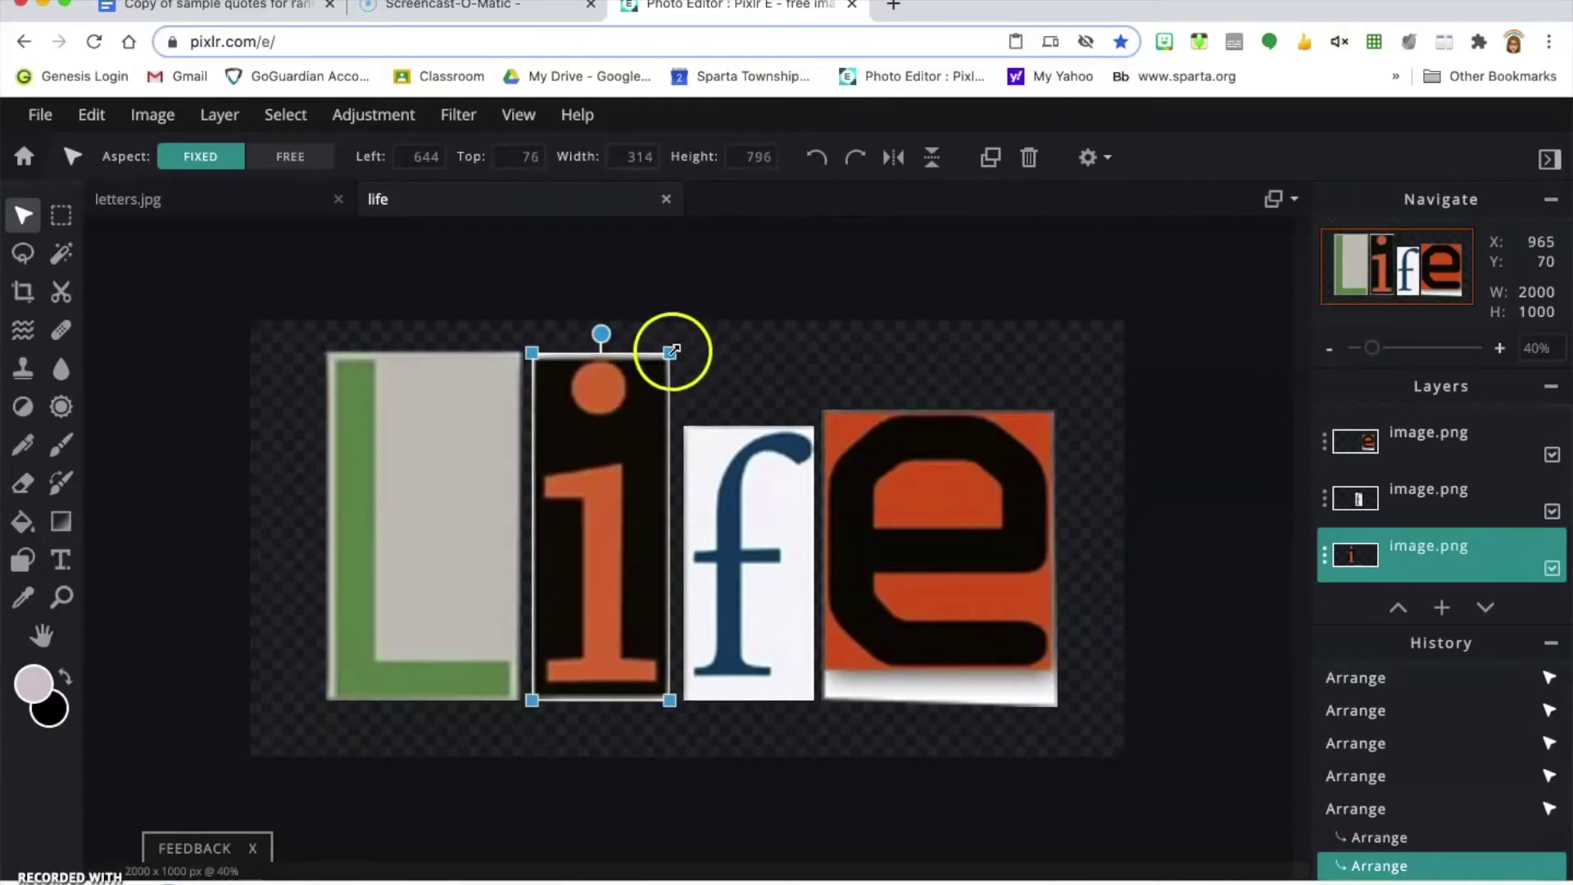
Shrink the L to about 352 by 618 px and the i to about 259 by 656 px, leaving a gap between them.
drag(672, 350, 646, 369)
drag(544, 537, 572, 504)
drag(555, 393, 481, 386)
click(467, 412)
drag(442, 489, 444, 459)
drag(603, 565, 596, 592)
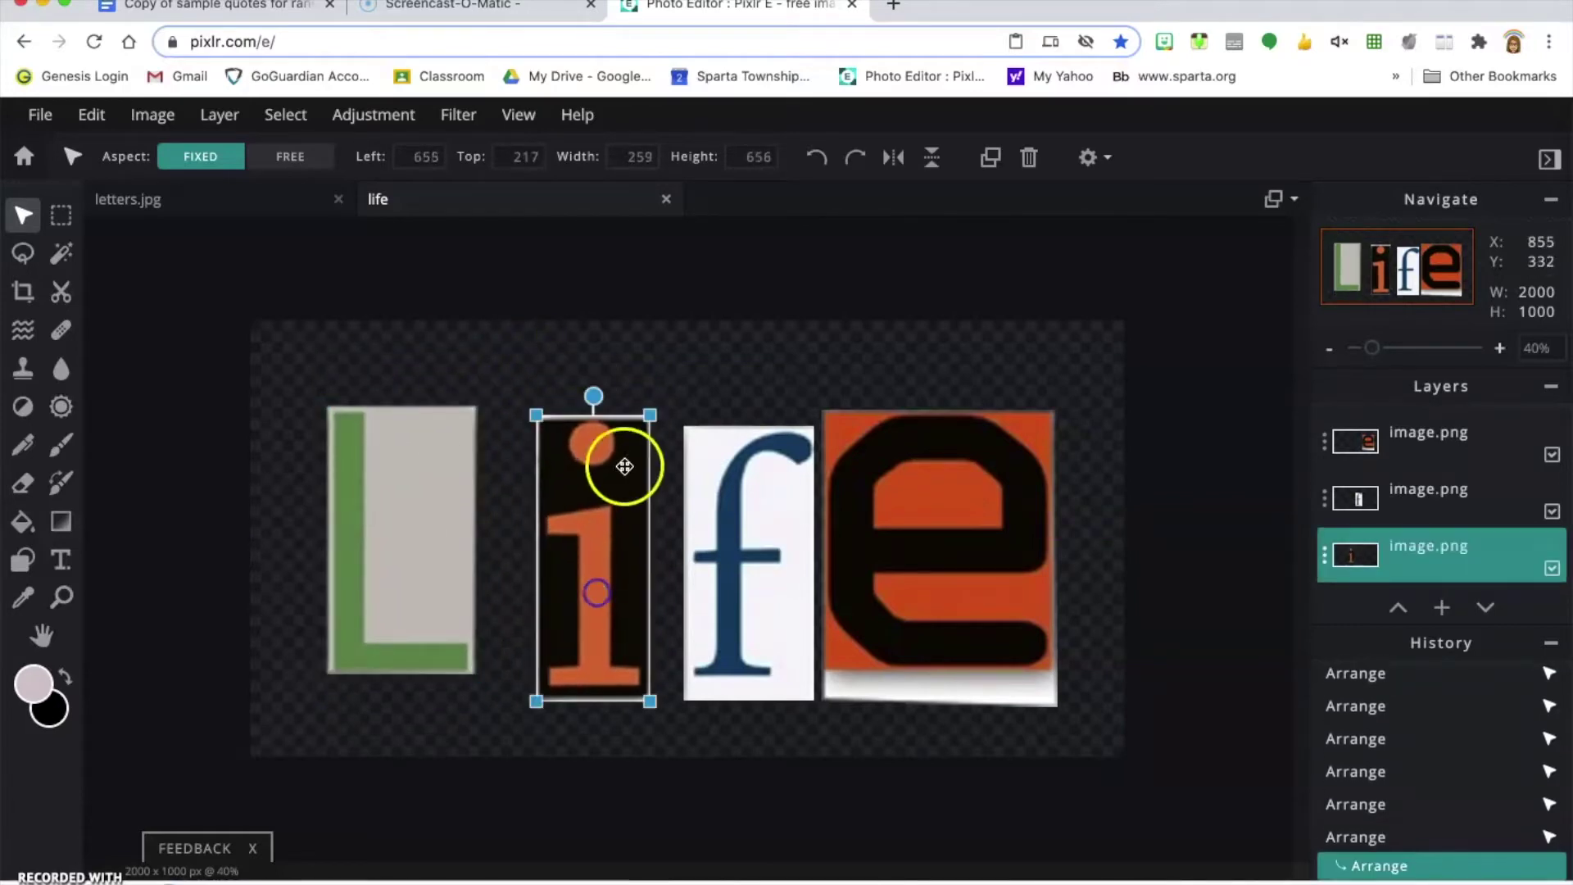
Reshape the i with a free aspect ratio into a taller, narrower cut-out of about 209 by 730 px.
drag(653, 417, 667, 371)
drag(612, 506, 591, 490)
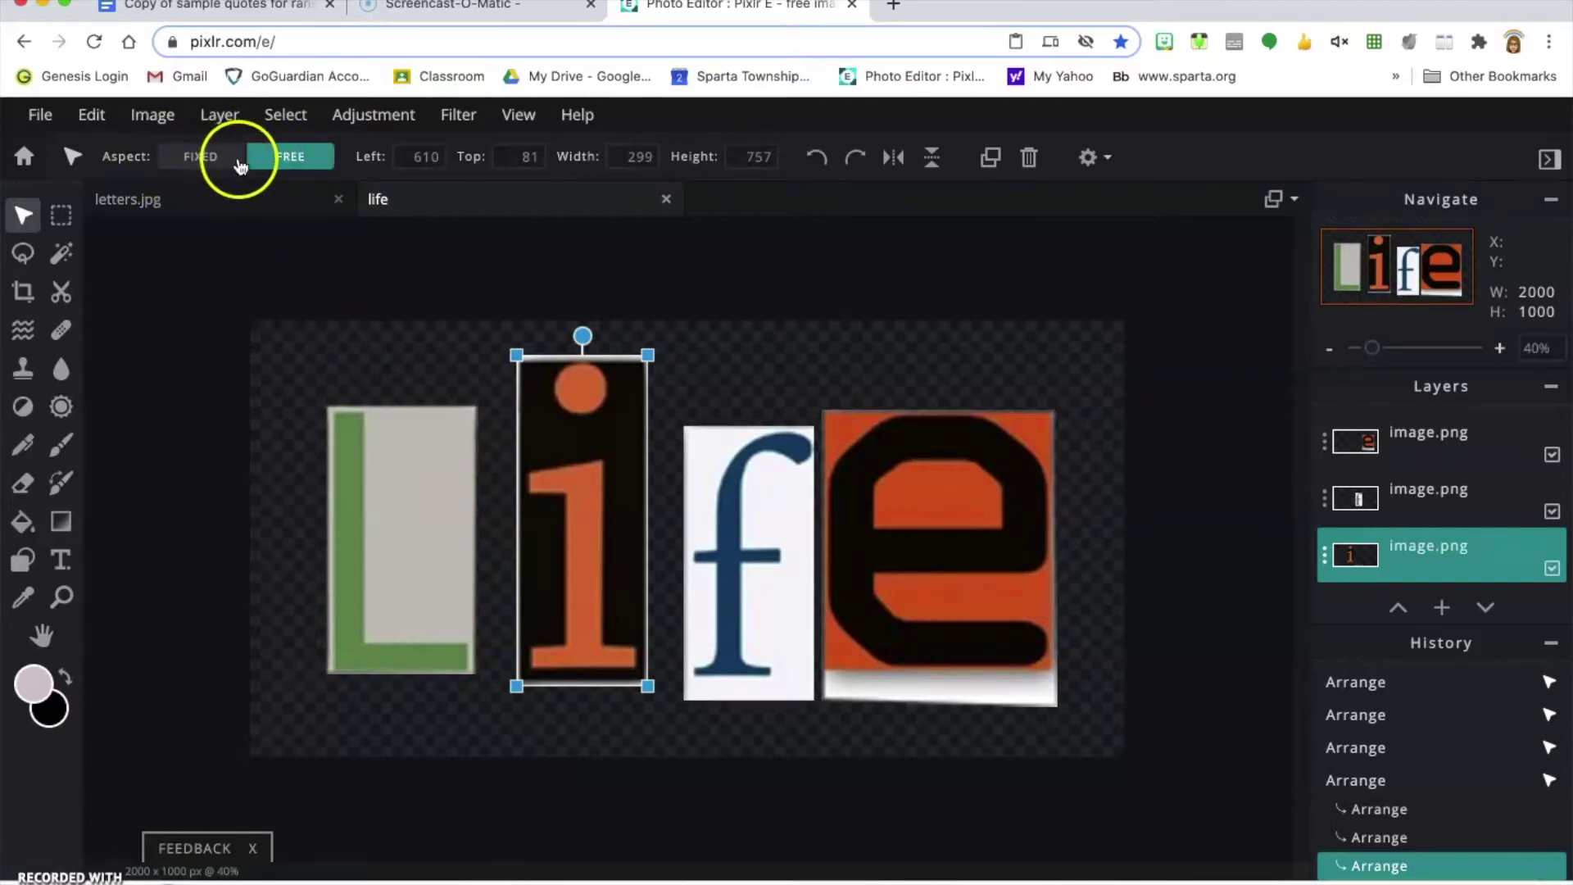
mouse_move(512, 354)
mouse_down()
mouse_move(554, 351)
mouse_move(415, 344)
mouse_move(524, 370)
mouse_up()
click(585, 372)
mouse_move(640, 377)
mouse_down()
mouse_move(667, 407)
mouse_move(656, 539)
mouse_move(628, 364)
mouse_up()
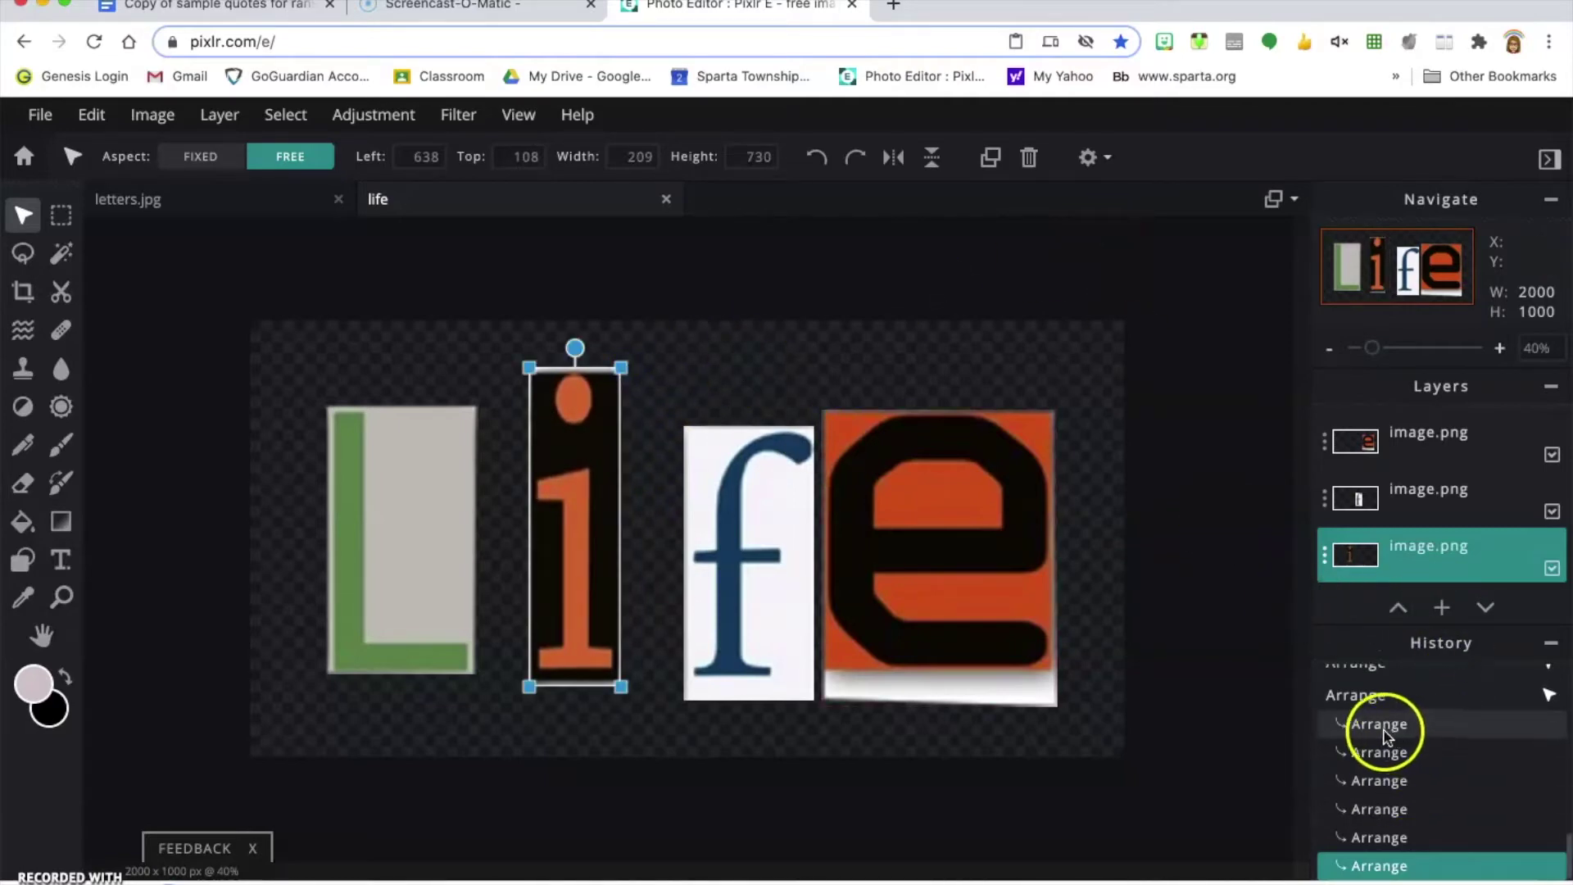
drag(599, 637, 600, 638)
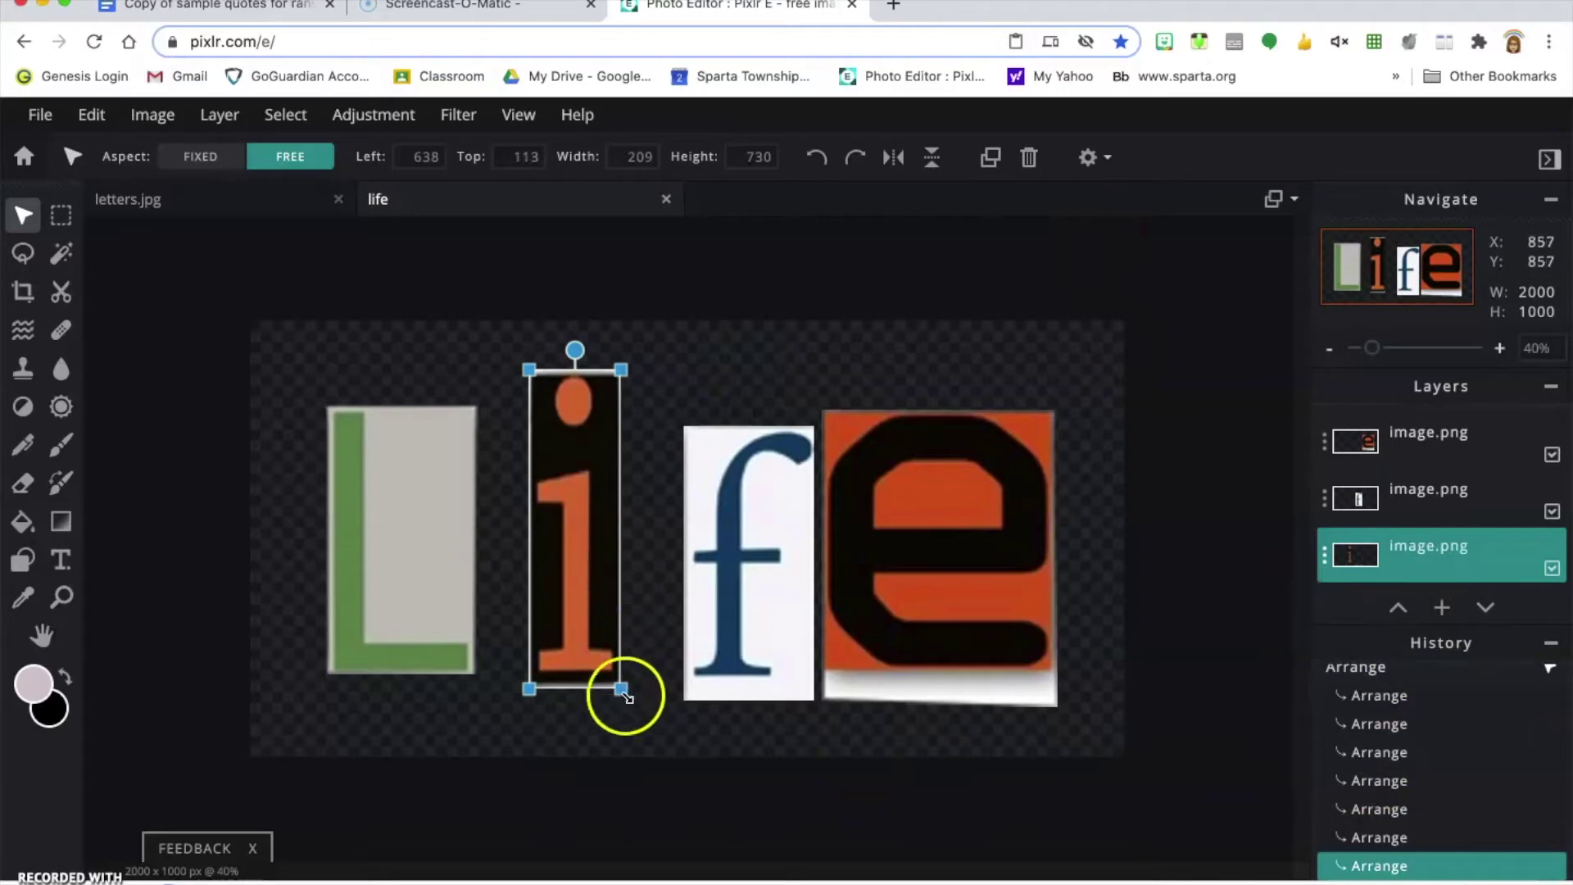
drag(626, 696, 630, 690)
click(663, 577)
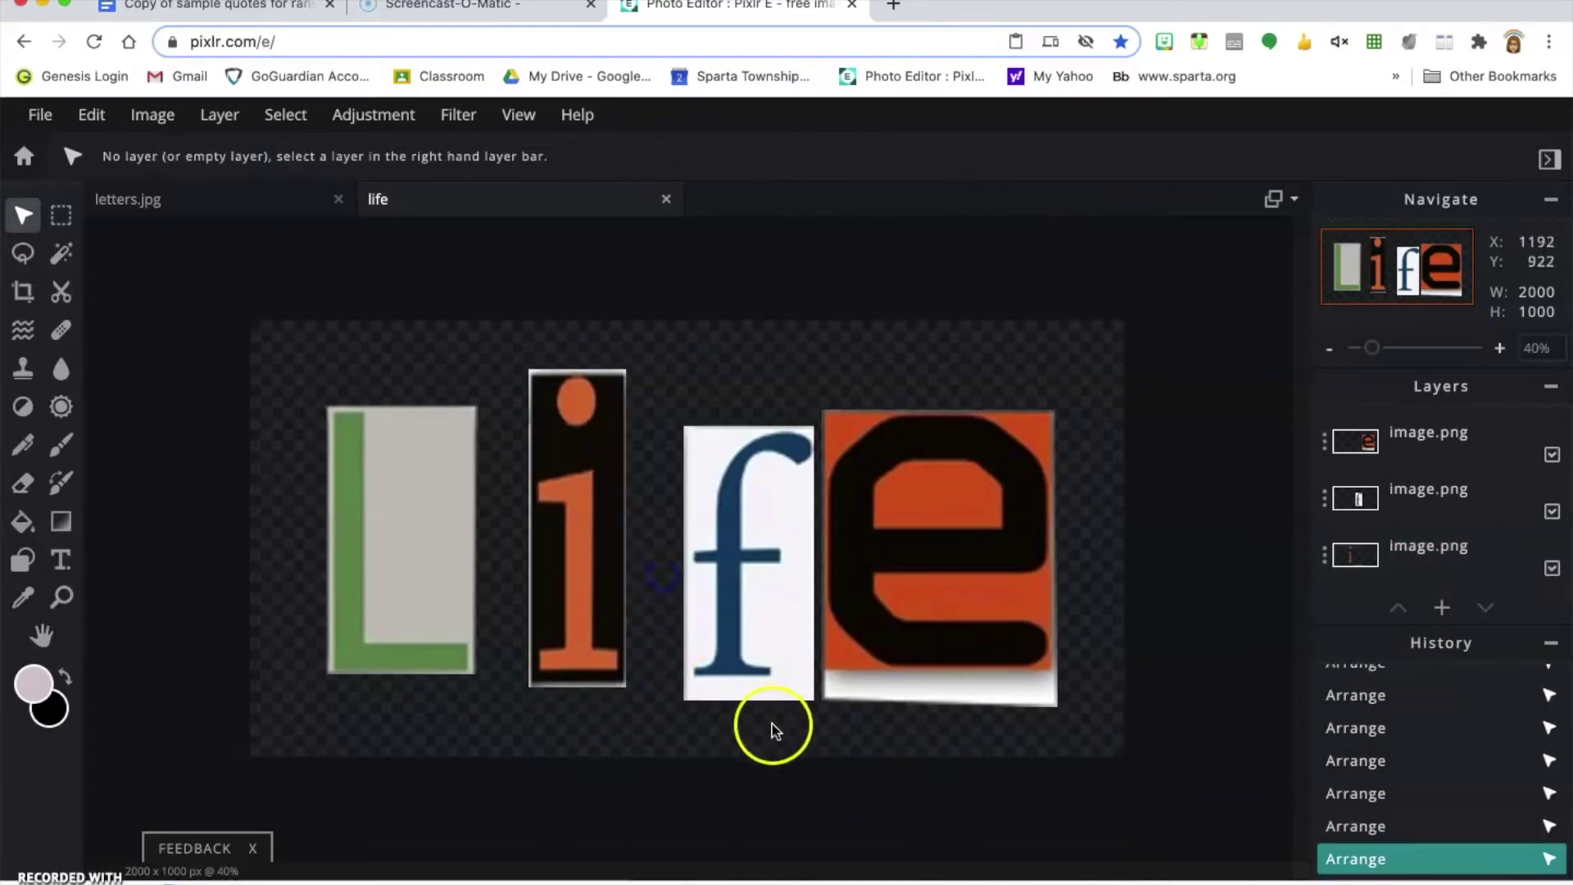
Close the gaps between the four letters in a staggered row with the L lowest, undoing the last change to the L.
drag(741, 587, 714, 577)
drag(888, 579, 876, 543)
drag(720, 556, 724, 551)
drag(562, 460, 582, 461)
drag(421, 484, 503, 531)
mouse_move(461, 422)
mouse_down()
mouse_move(405, 425)
mouse_move(540, 447)
mouse_move(398, 431)
mouse_move(513, 475)
mouse_move(463, 443)
mouse_up()
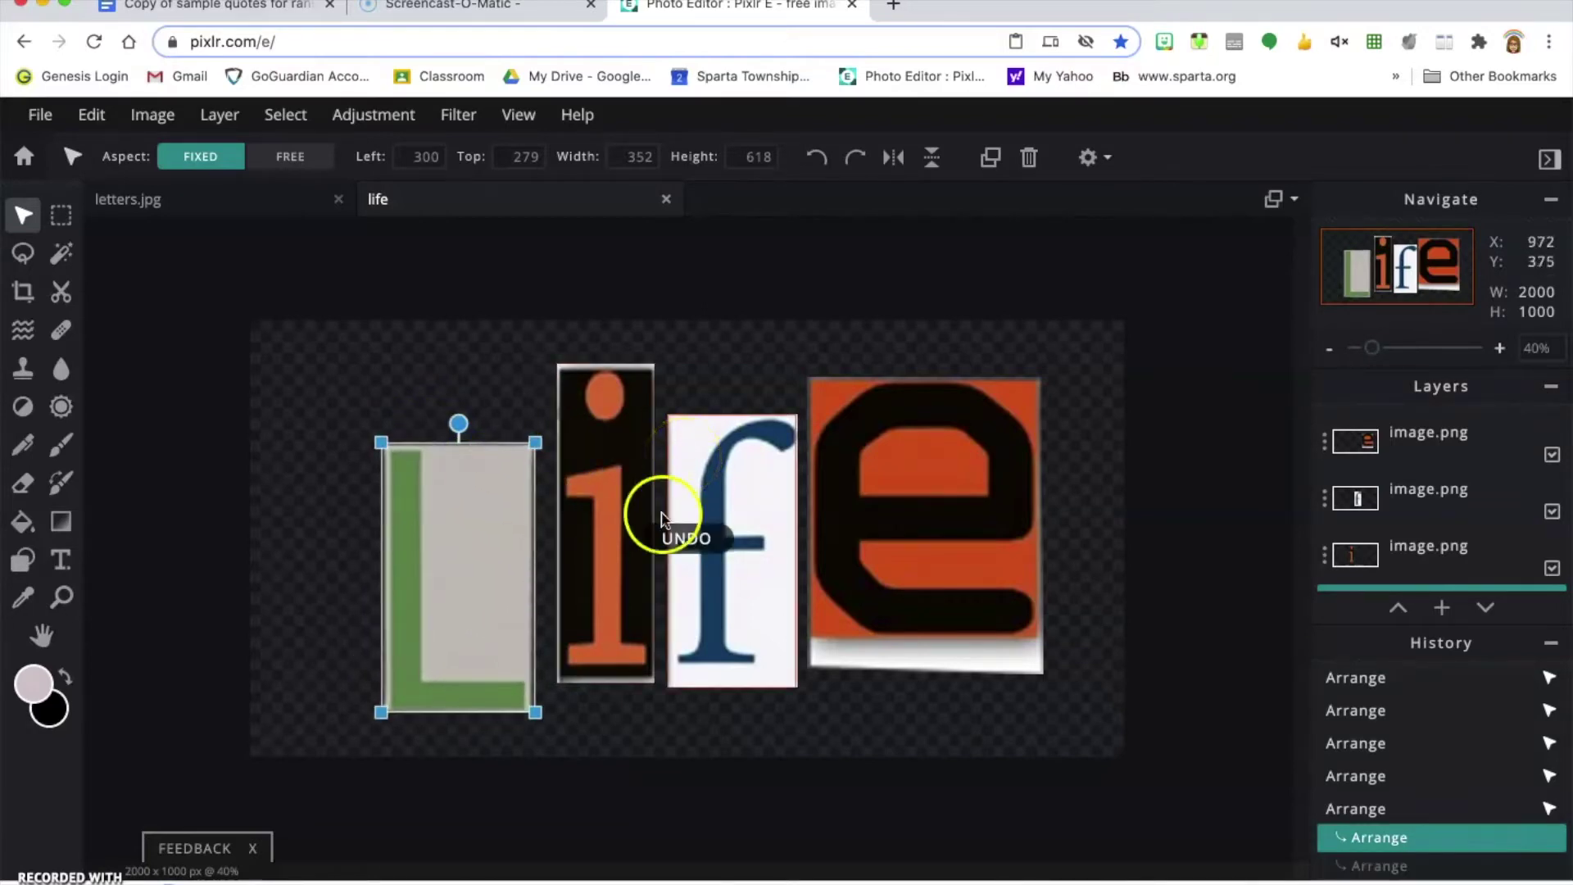
Shift the L, i and f left with even spacing at staggered heights, and raise the e slightly apart from them.
drag(447, 544, 419, 490)
drag(570, 501, 541, 517)
drag(702, 520, 679, 509)
drag(892, 502, 865, 532)
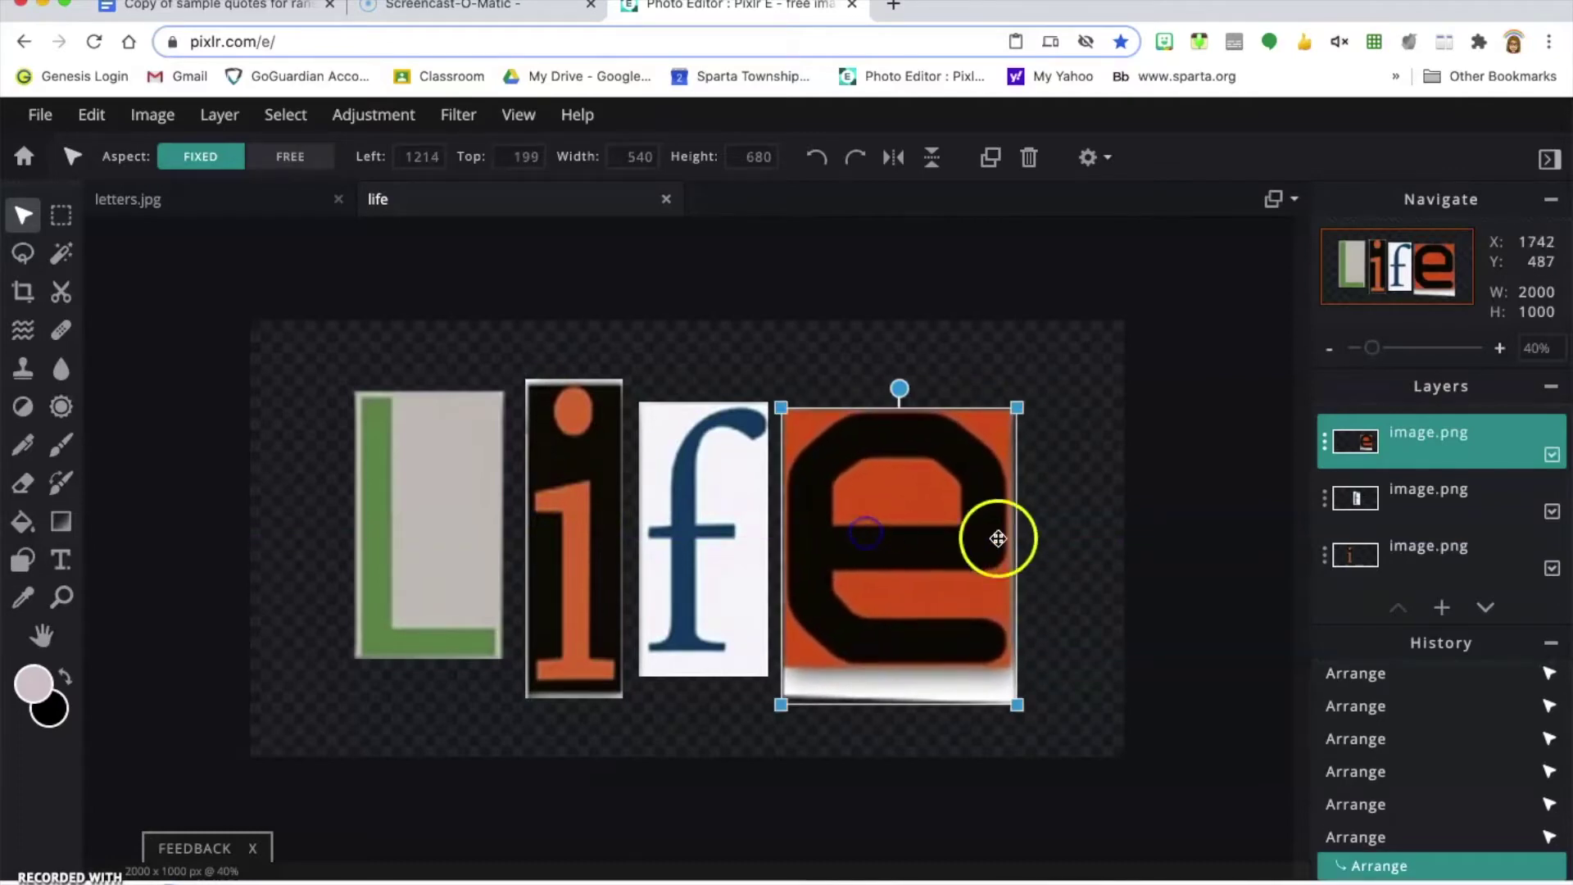
drag(555, 531, 556, 528)
click(445, 519)
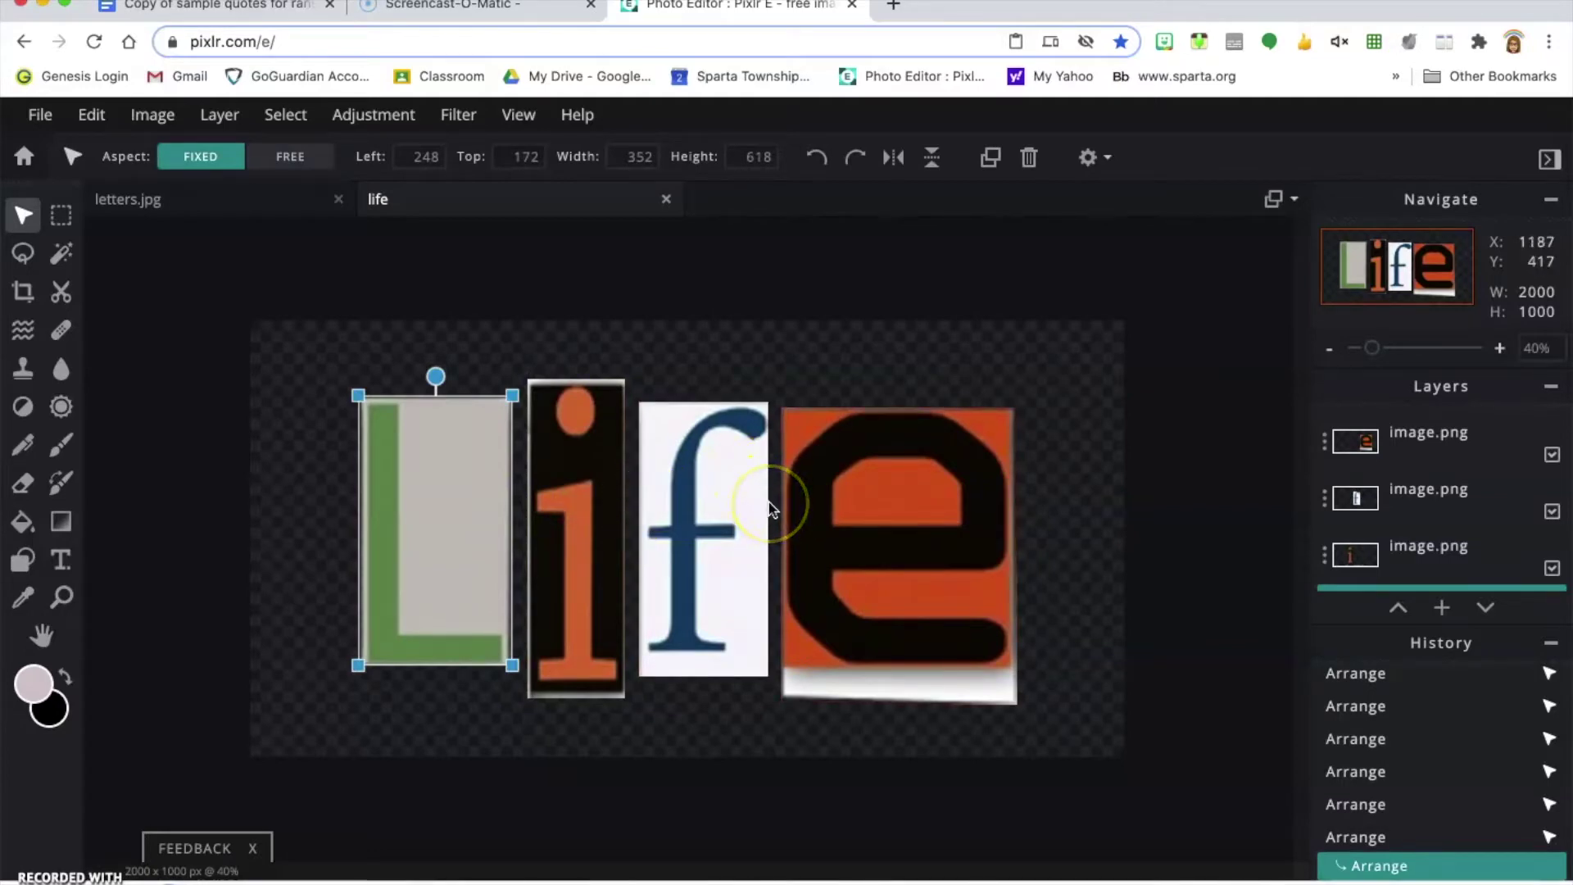
drag(832, 502, 885, 456)
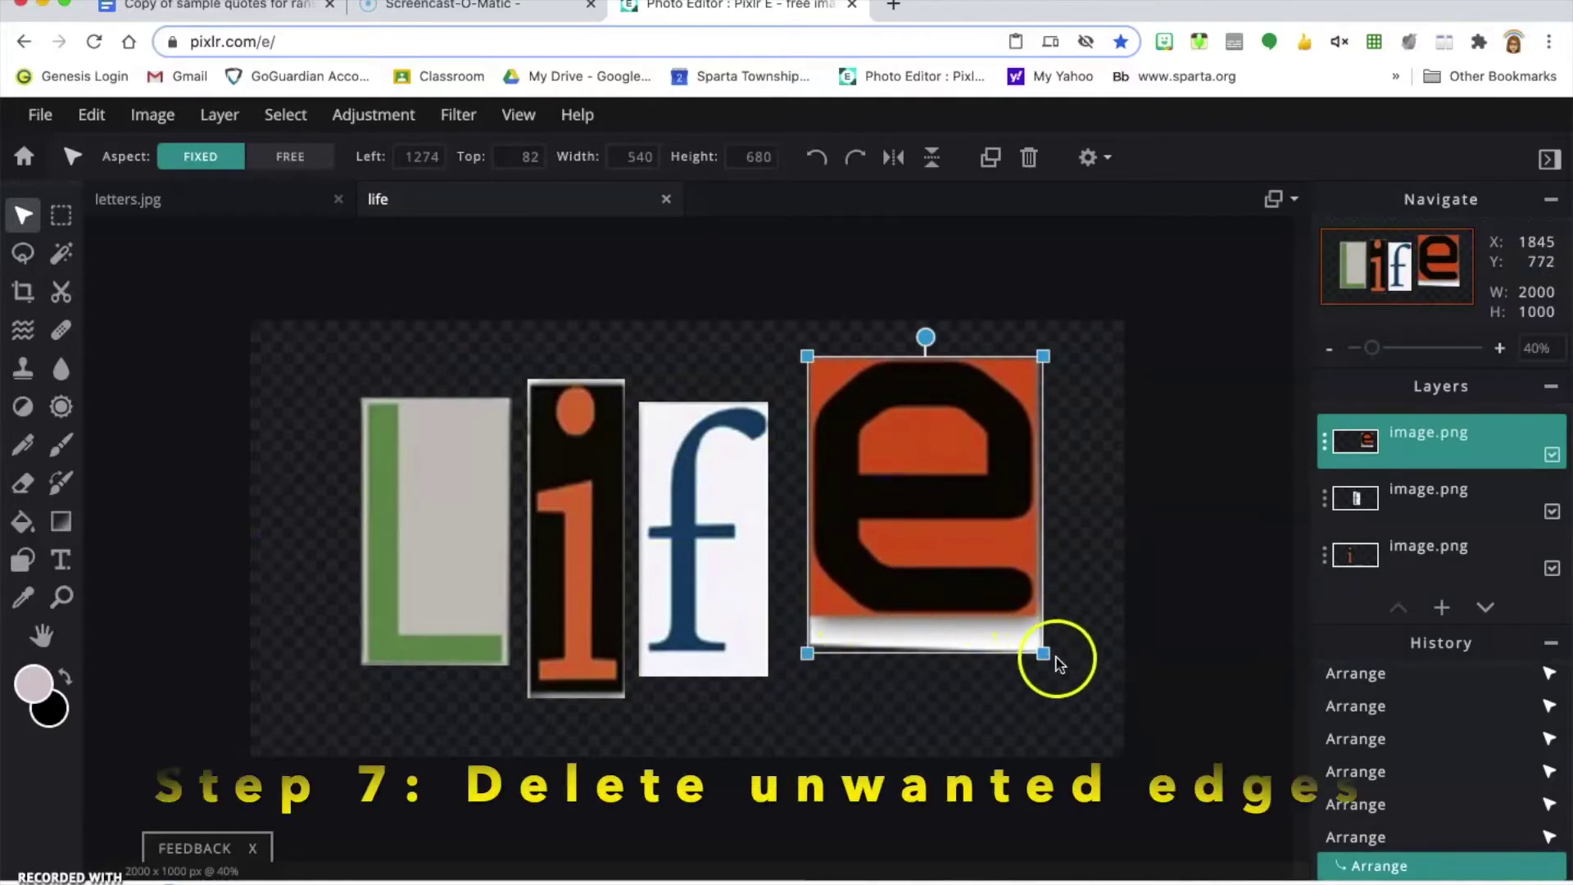
drag(942, 525, 935, 535)
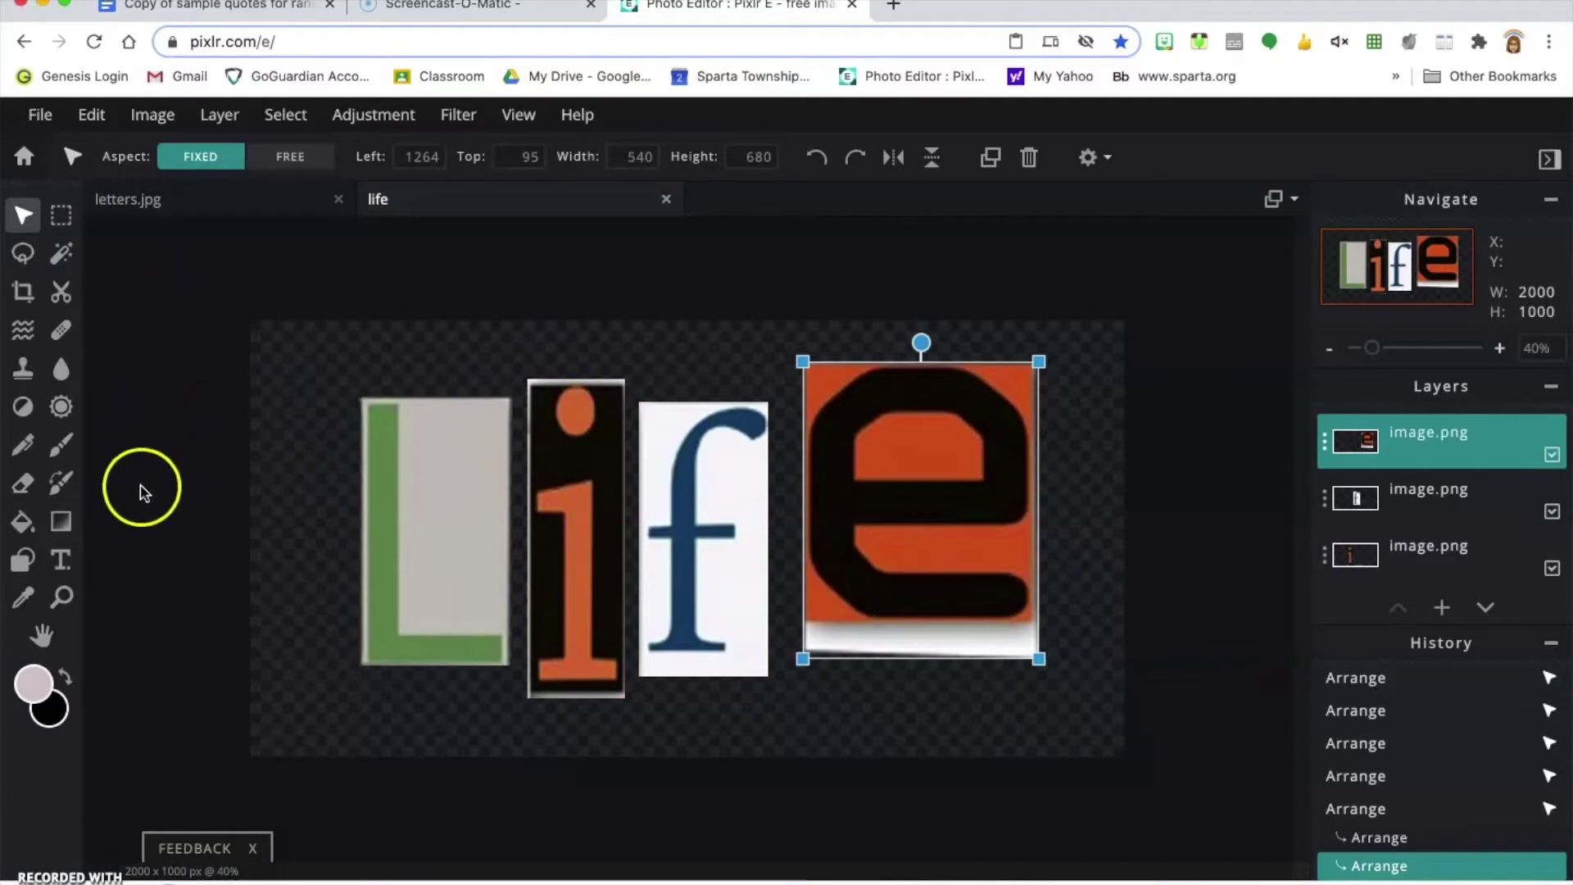
Remove the white strip beneath the e, trying the size 40 Eraser and clearing it with a marquee of about 600 by 203 px.
click(23, 486)
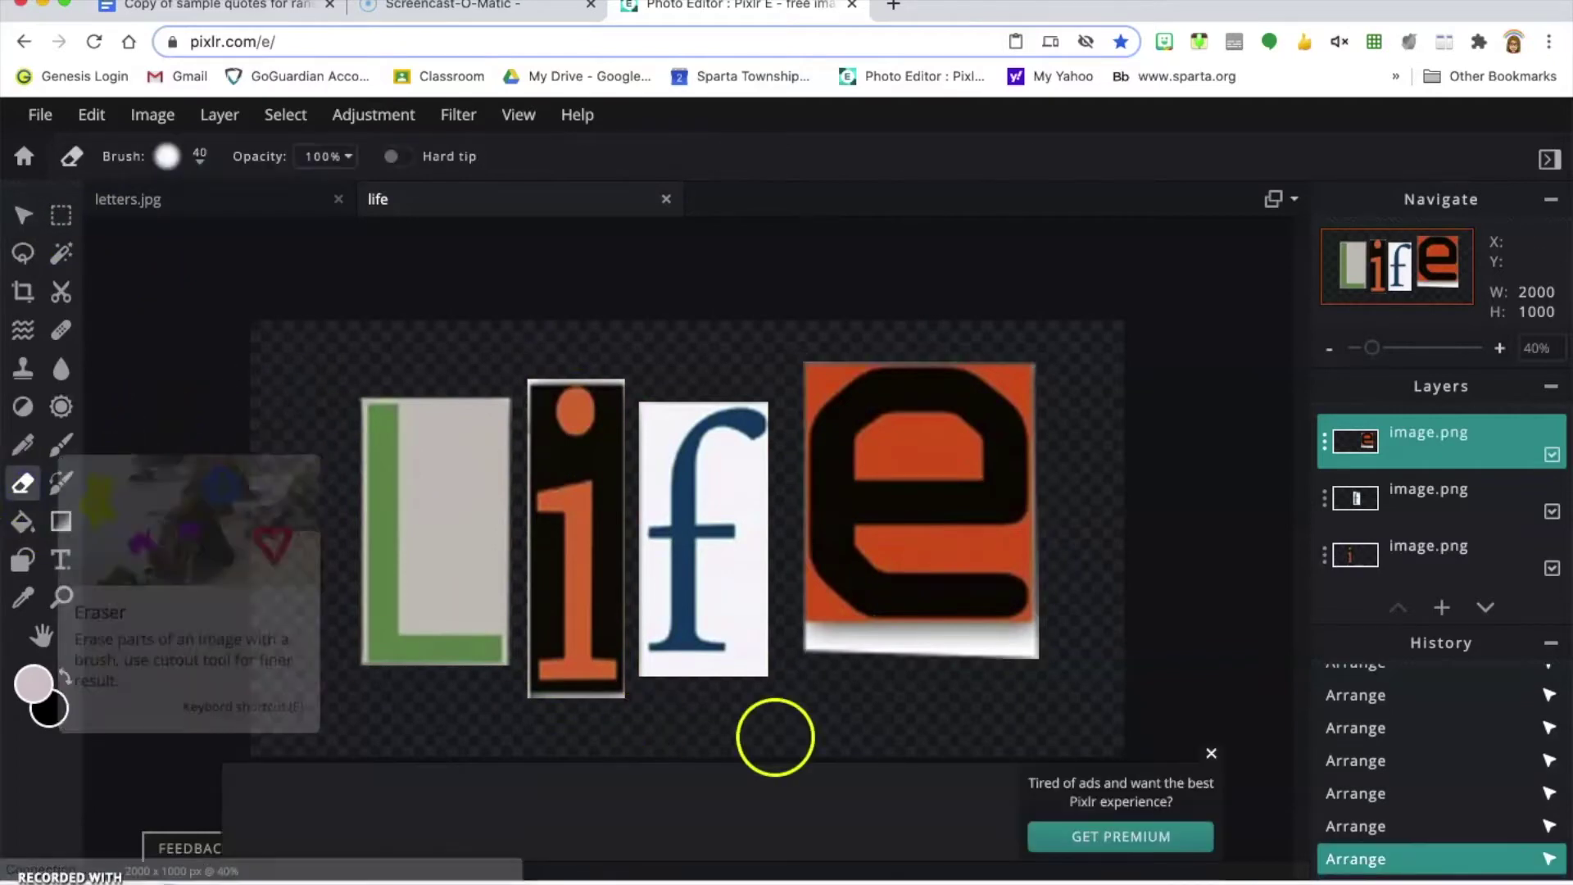
mouse_move(898, 639)
mouse_down()
mouse_move(915, 658)
mouse_move(1008, 650)
mouse_move(899, 631)
mouse_up()
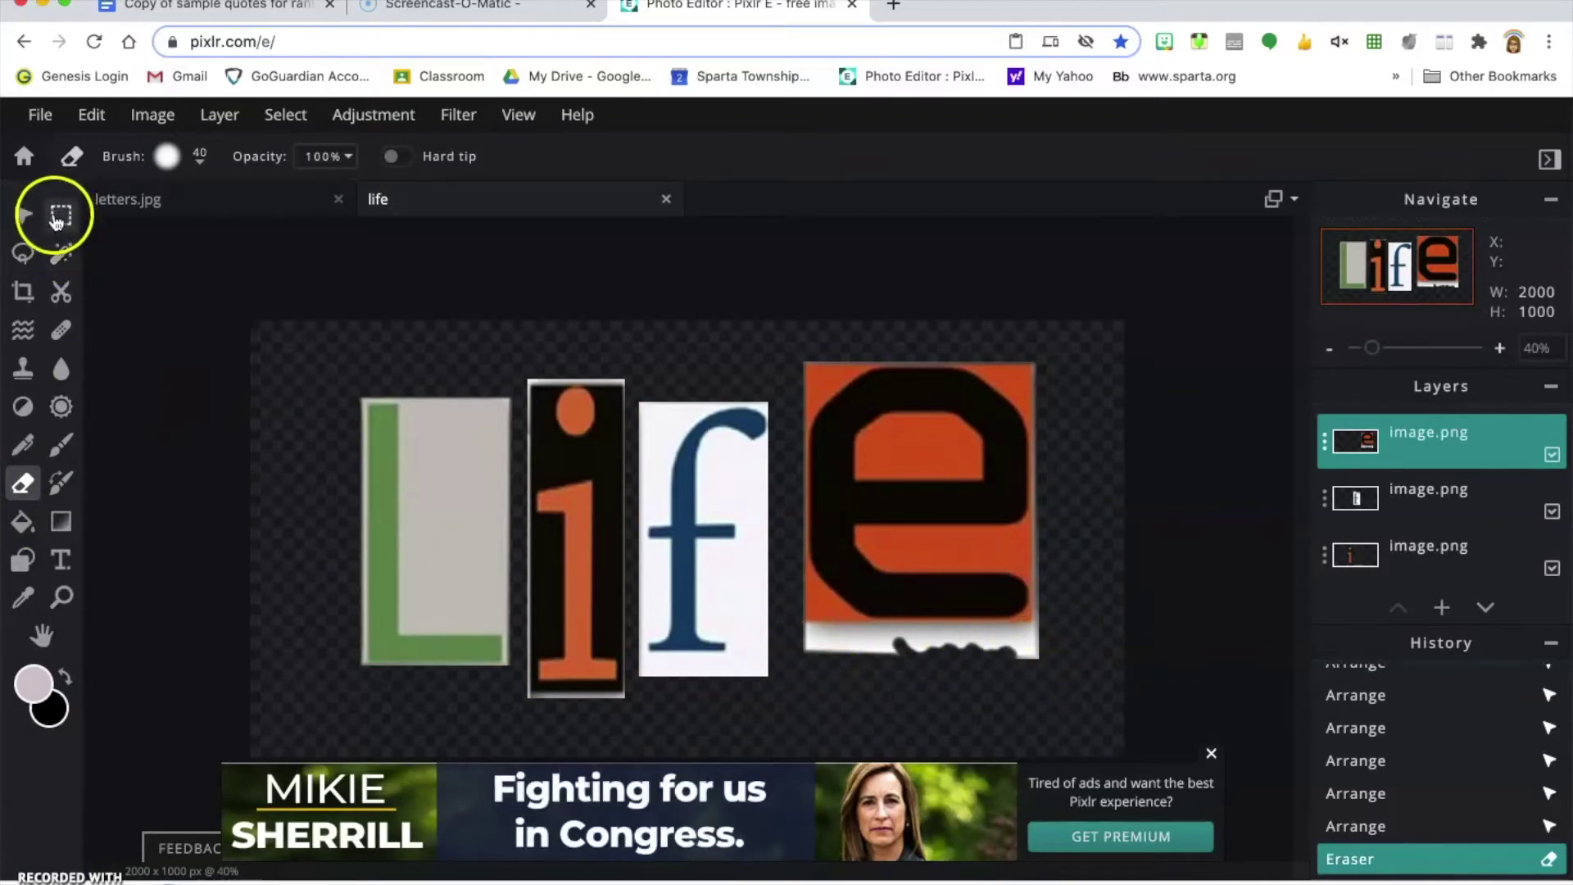
click(19, 256)
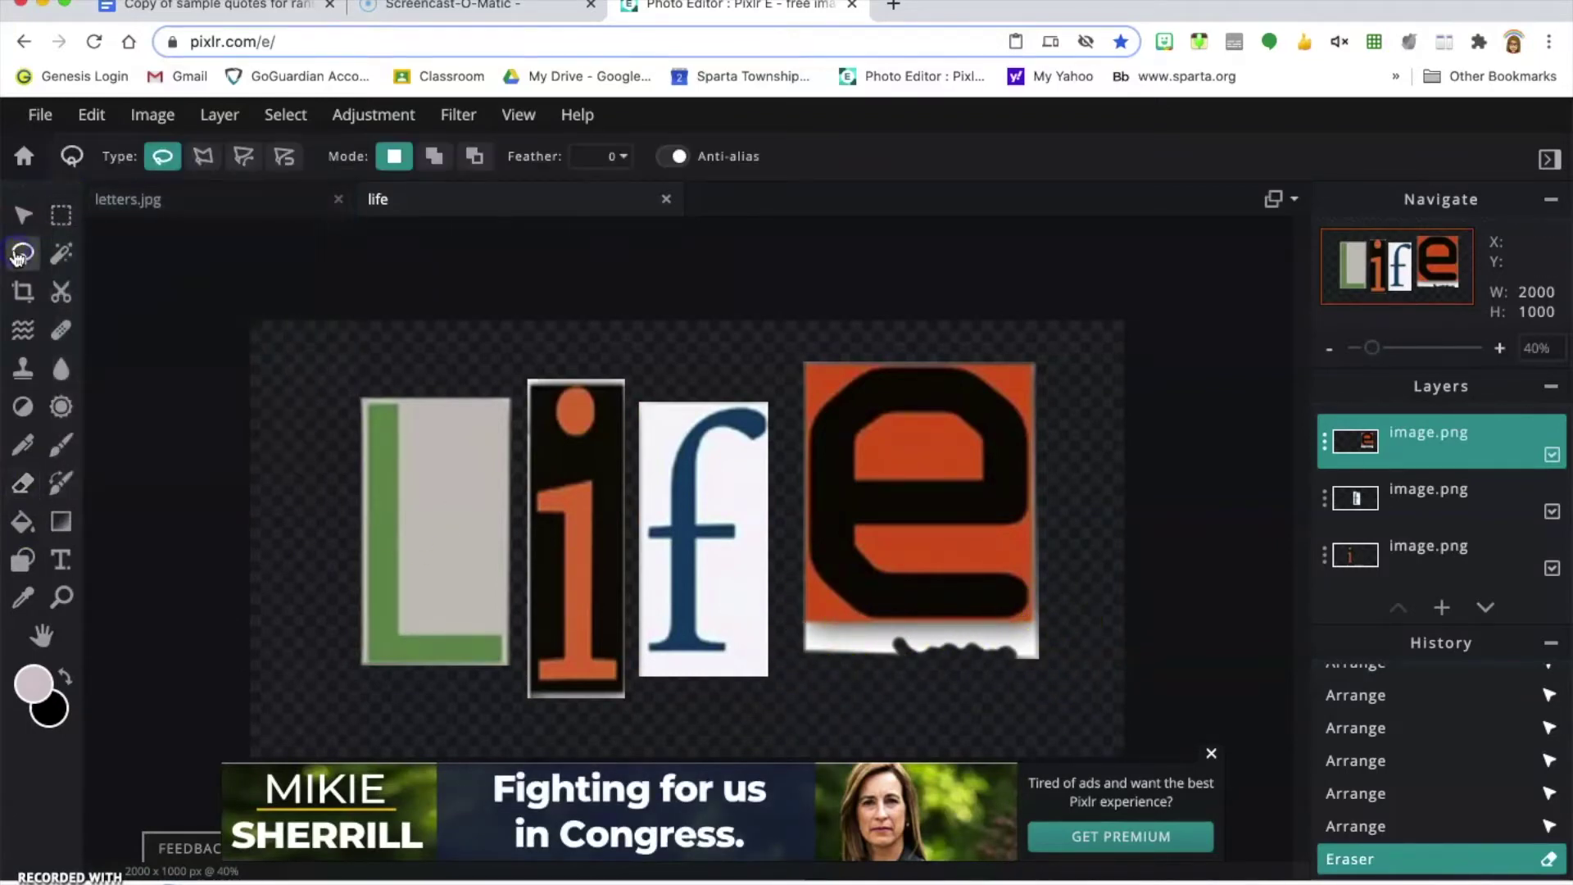
click(57, 219)
drag(802, 629, 1053, 709)
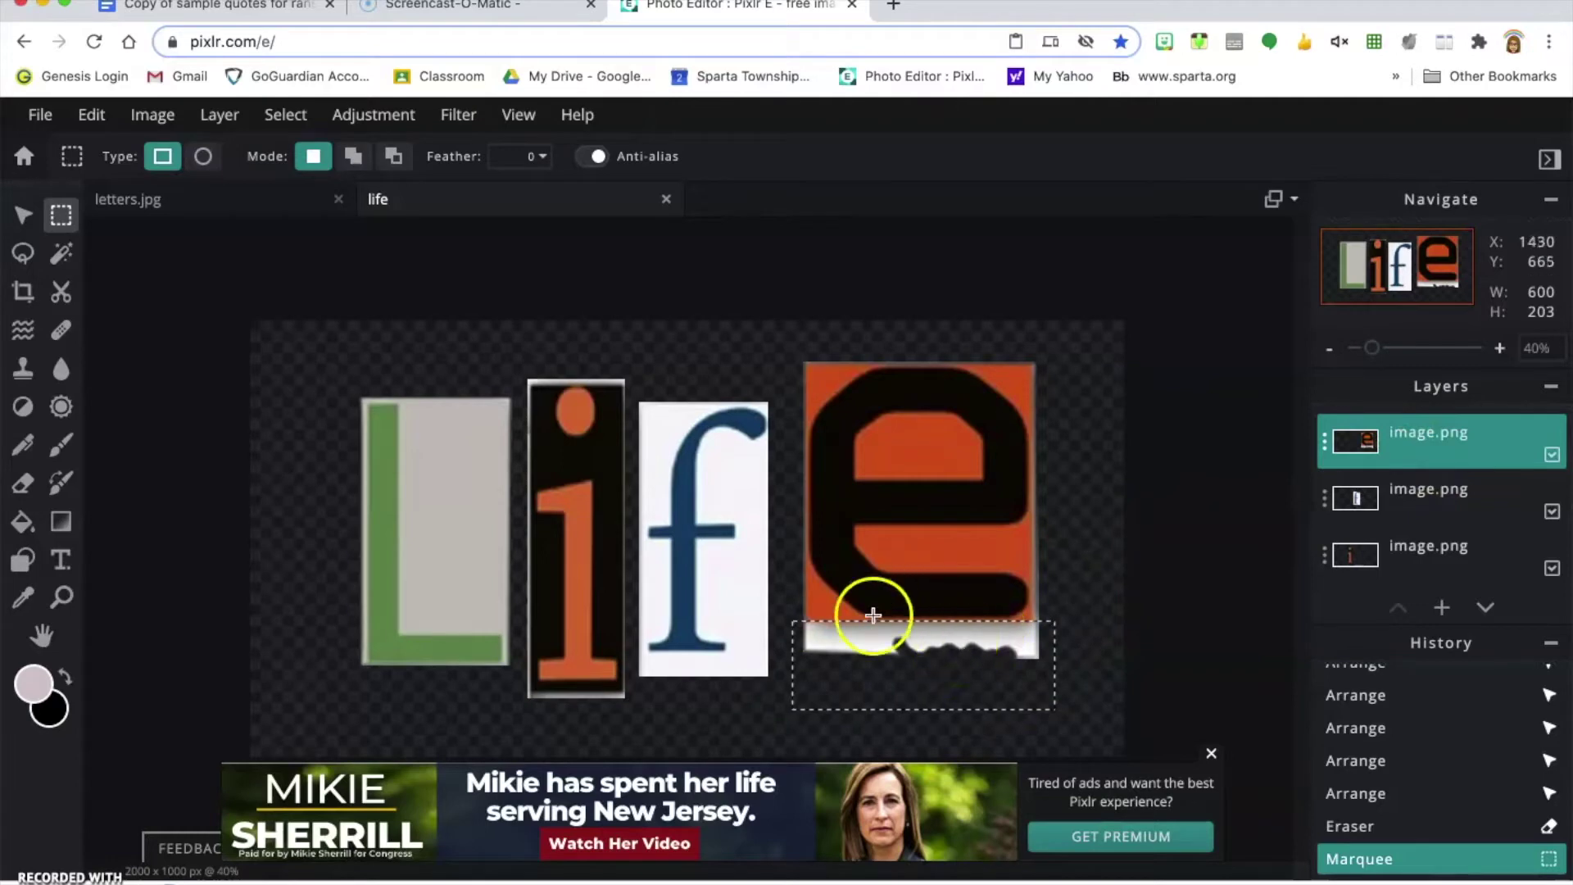
key(Delete)
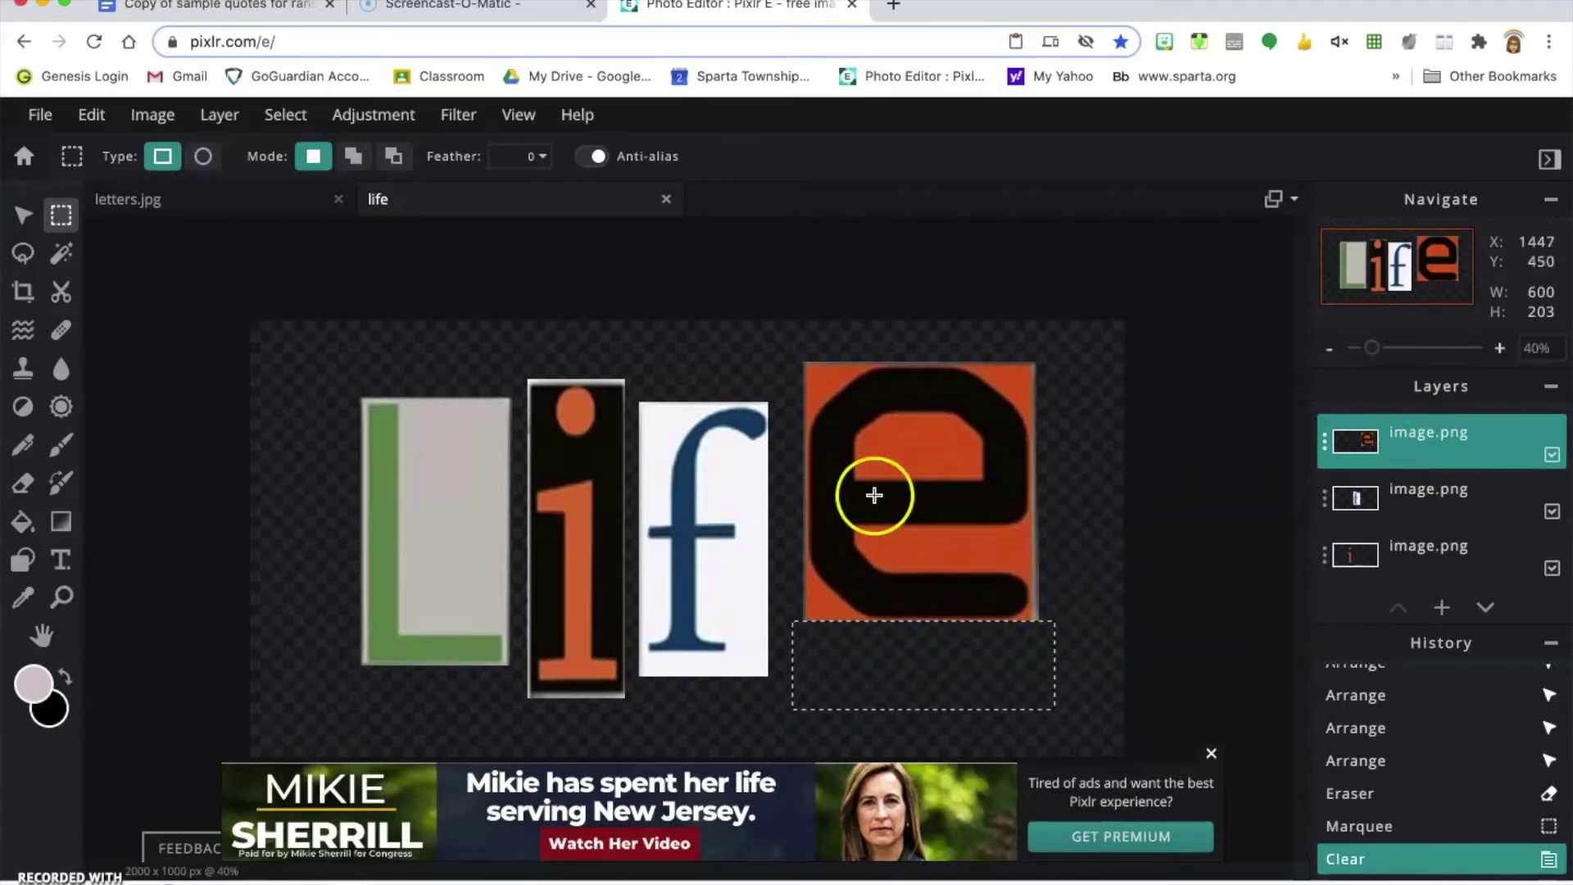
Outline the white edge above the i with a polygon lasso of about 341 by 89 px and clear it from the i layer.
click(23, 254)
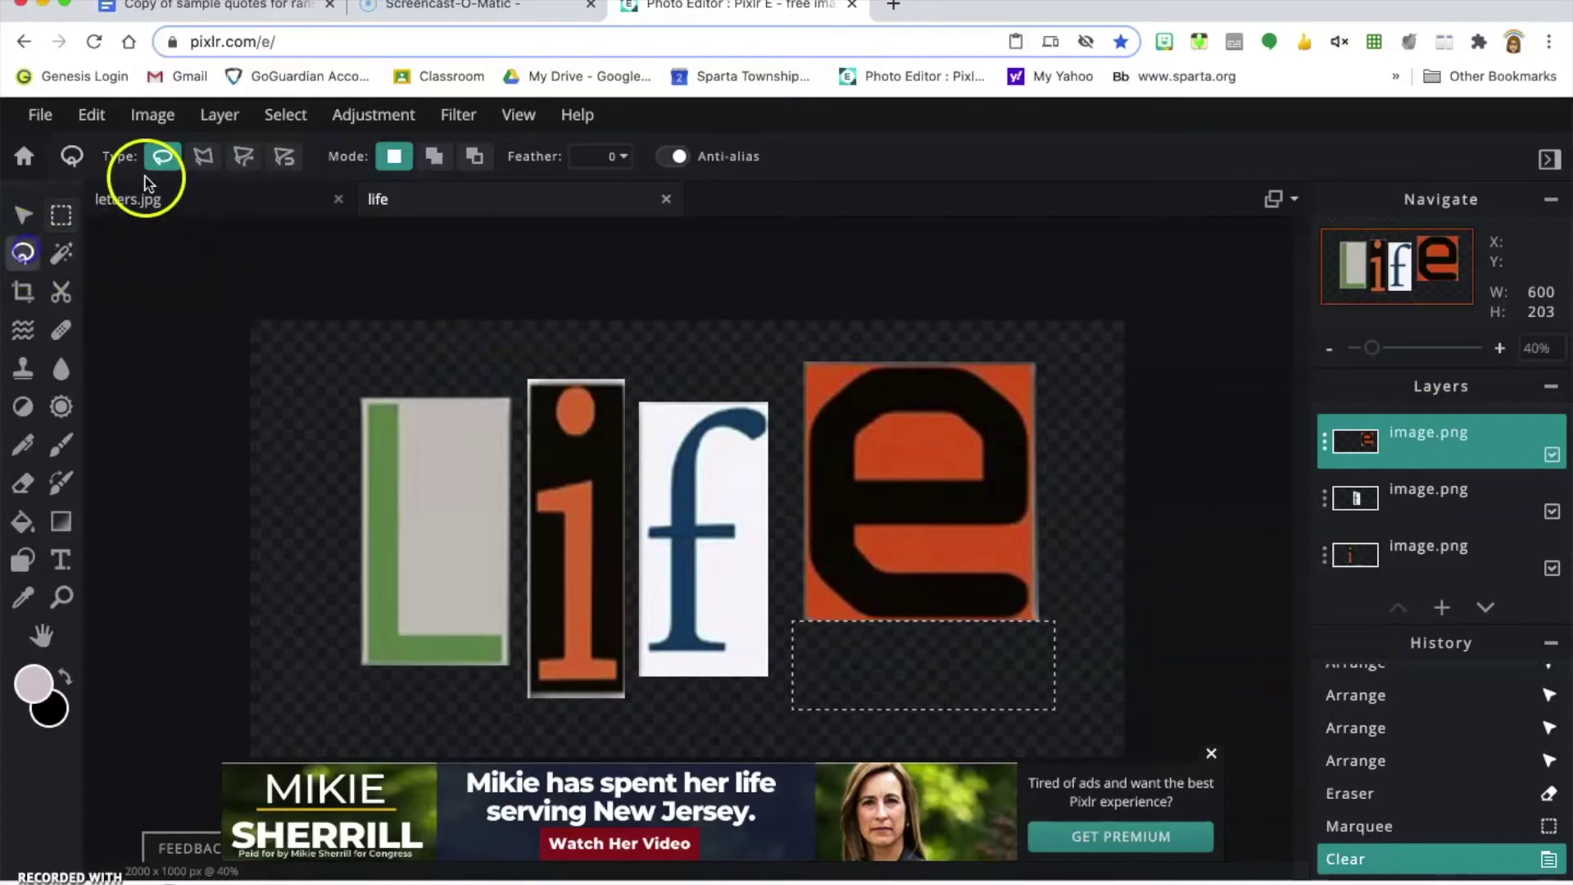
click(202, 156)
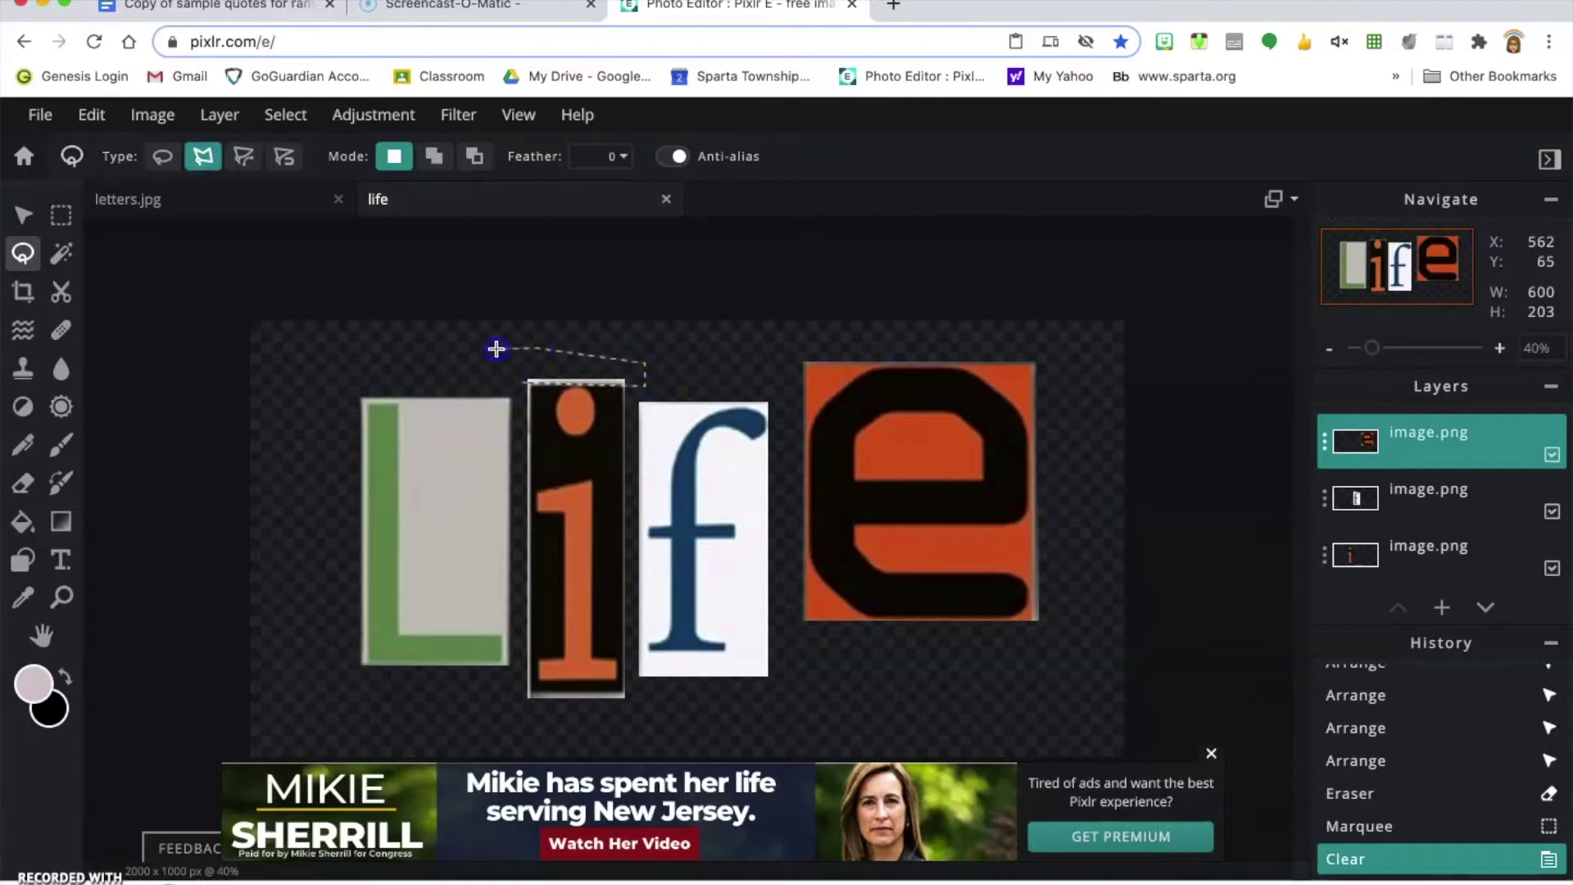
click(497, 349)
click(580, 418)
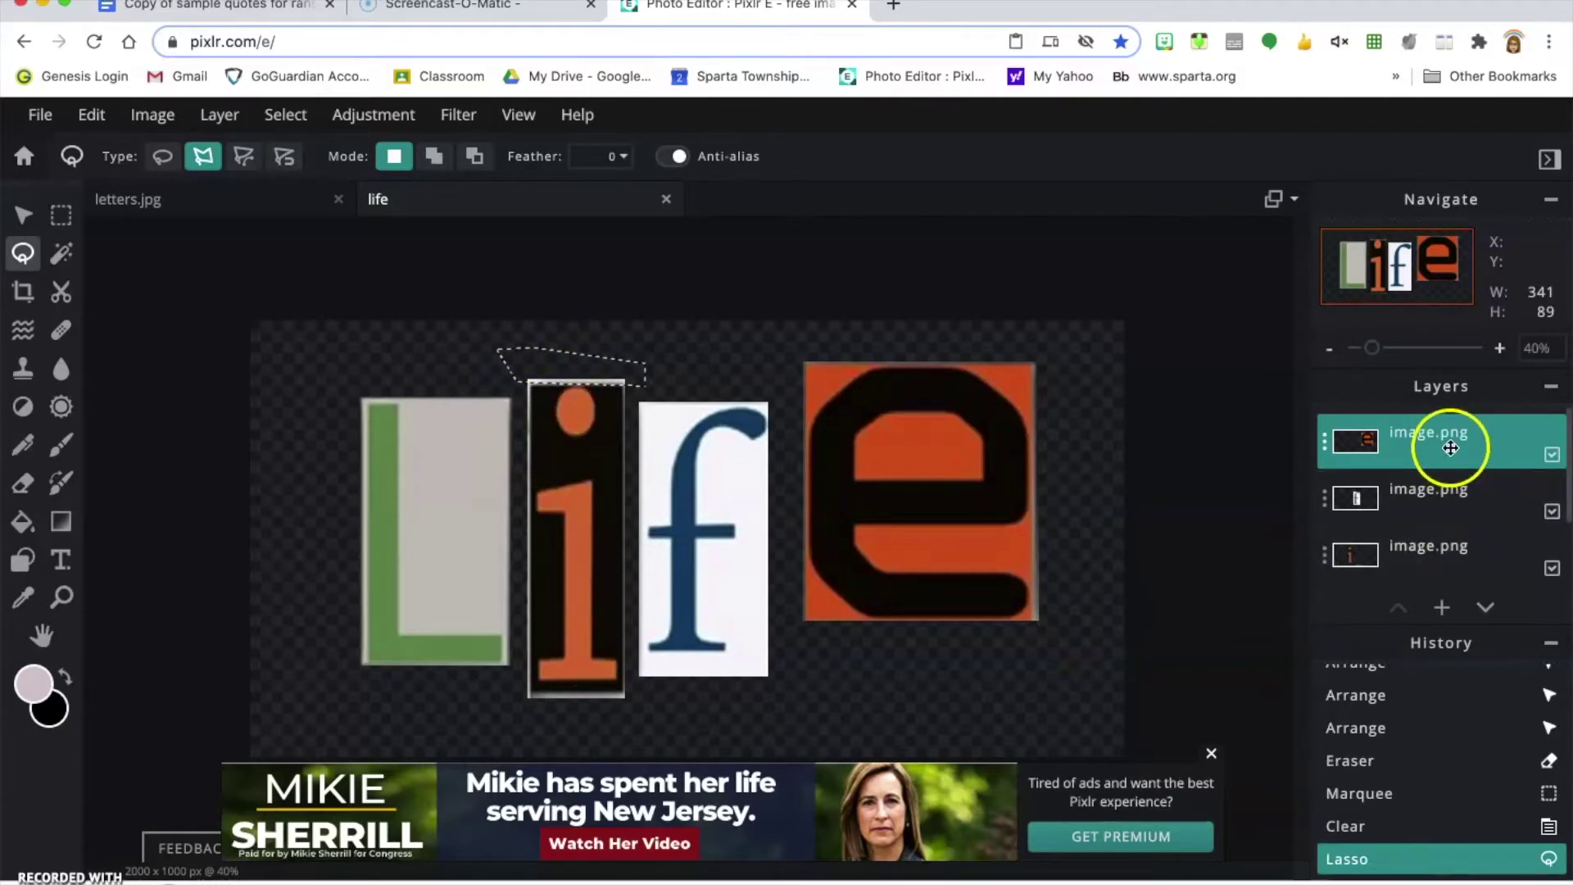
click(1411, 556)
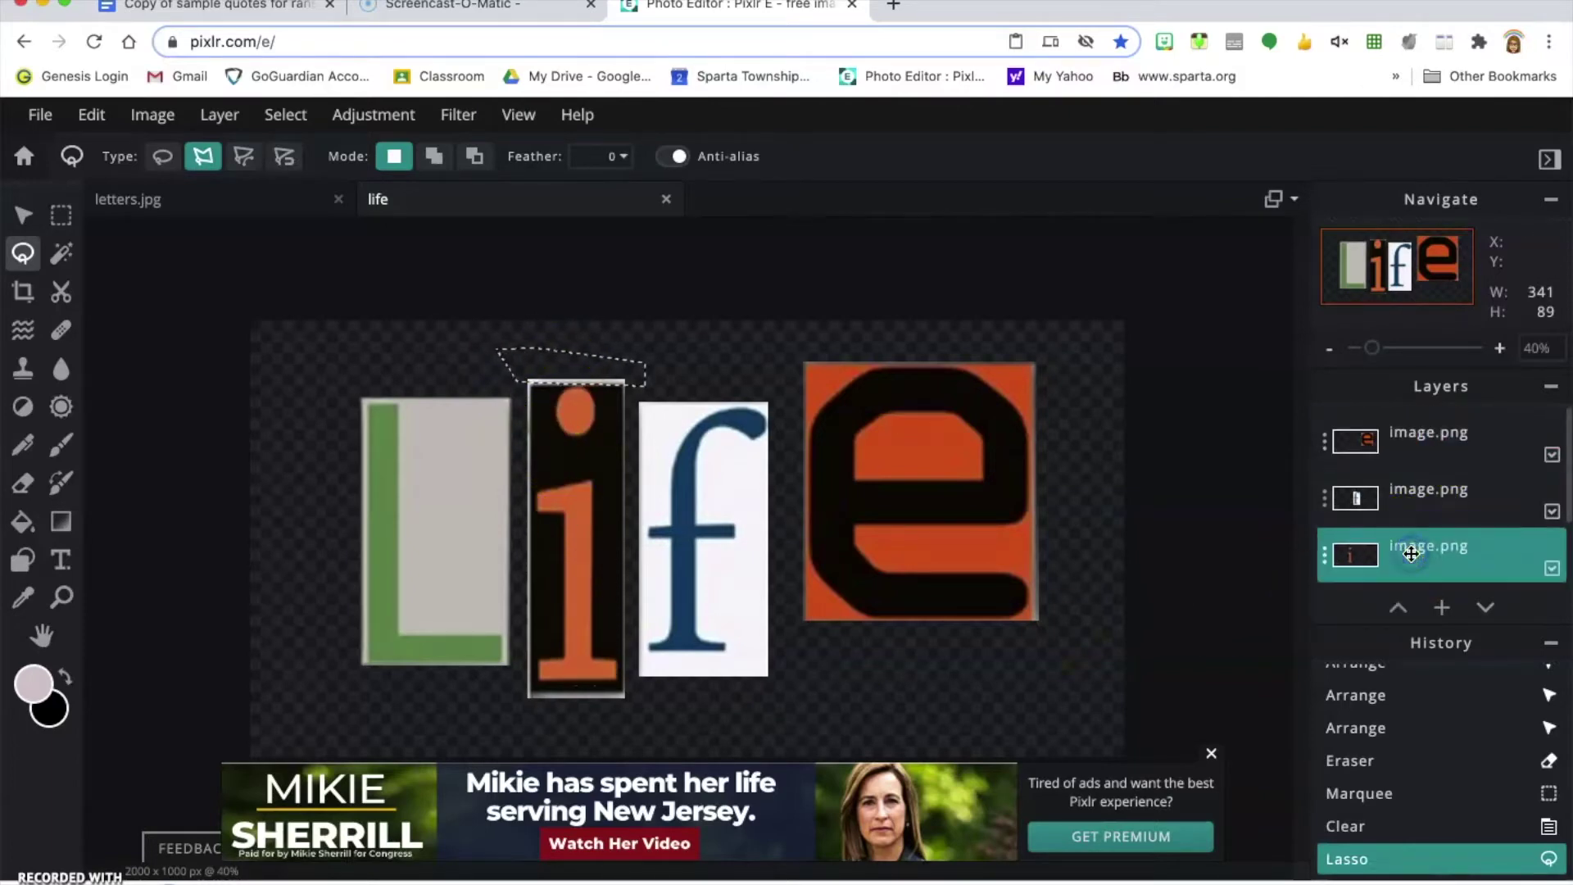
key(Delete)
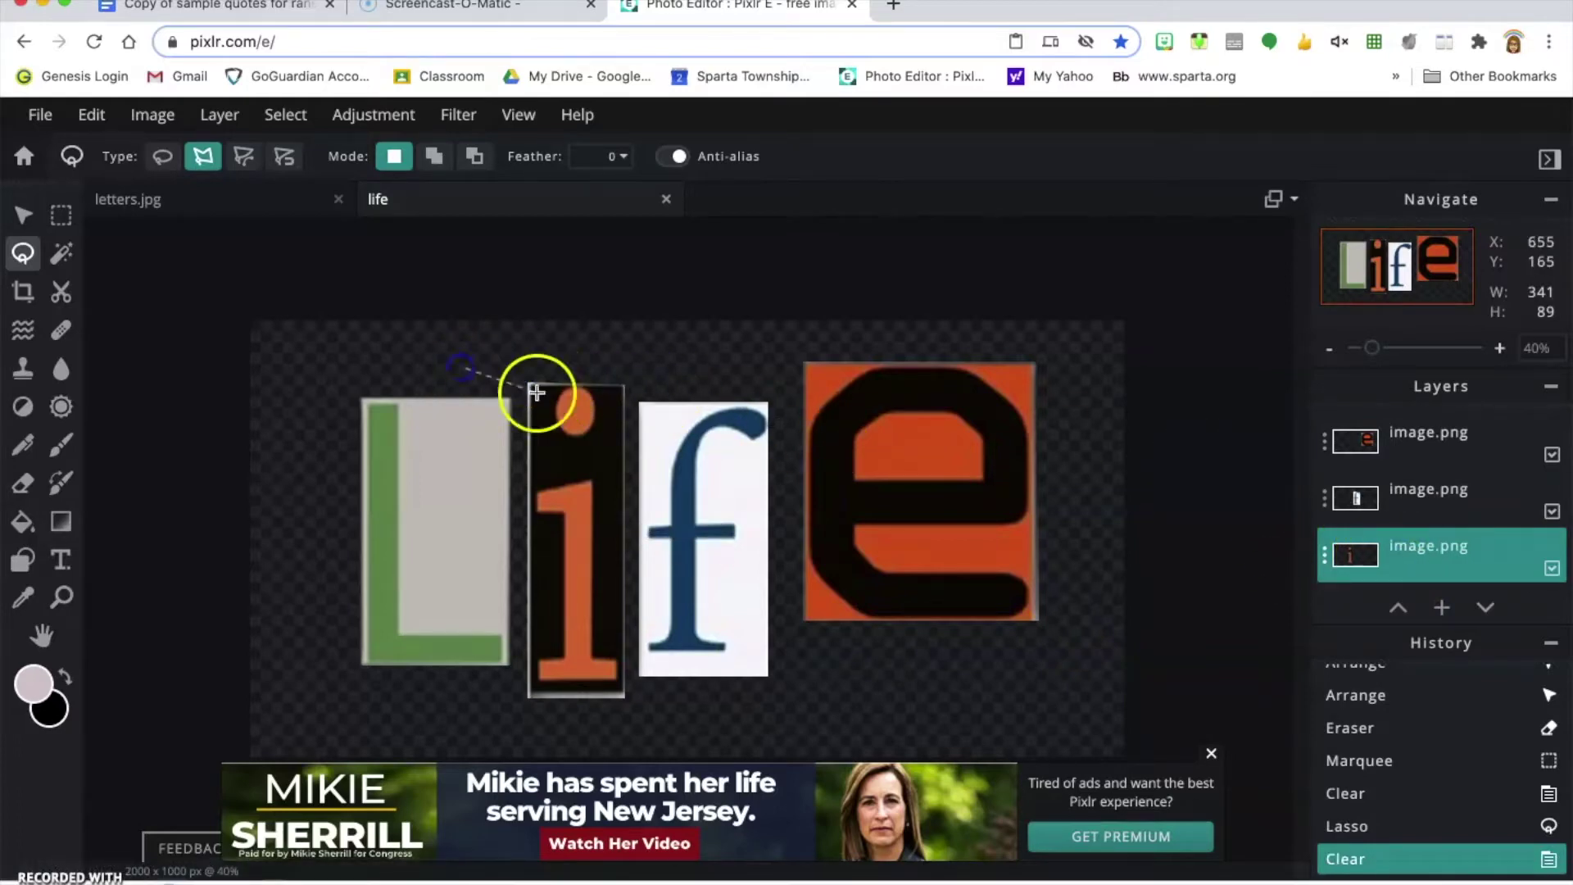
Outline the white strip along the i's left edge with a polygon lasso of about 188 by 808 px and clear it.
click(532, 378)
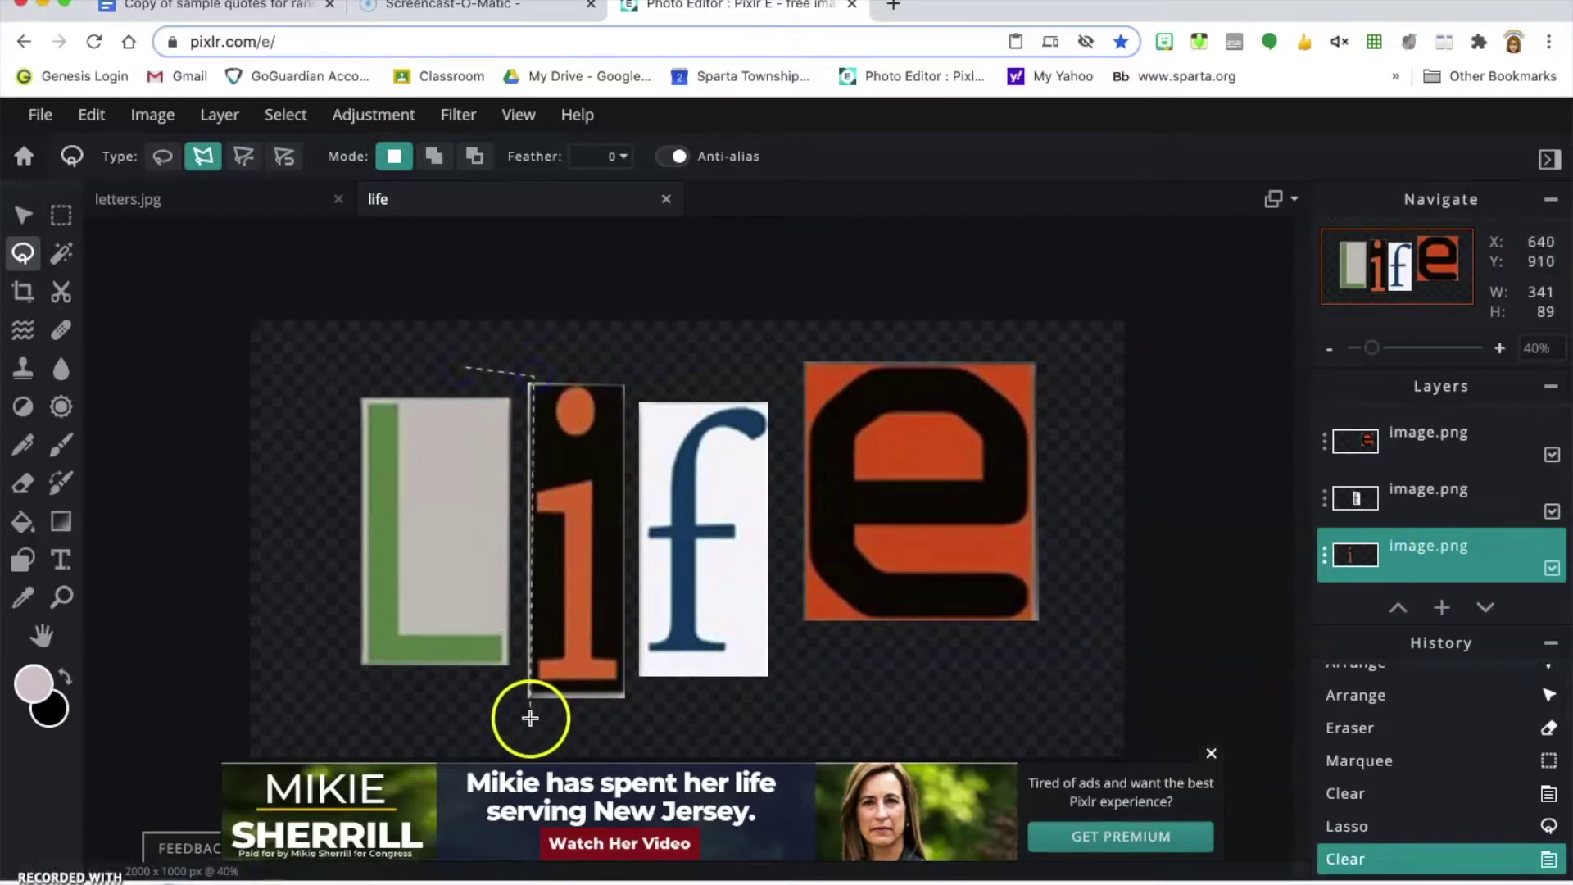
click(529, 718)
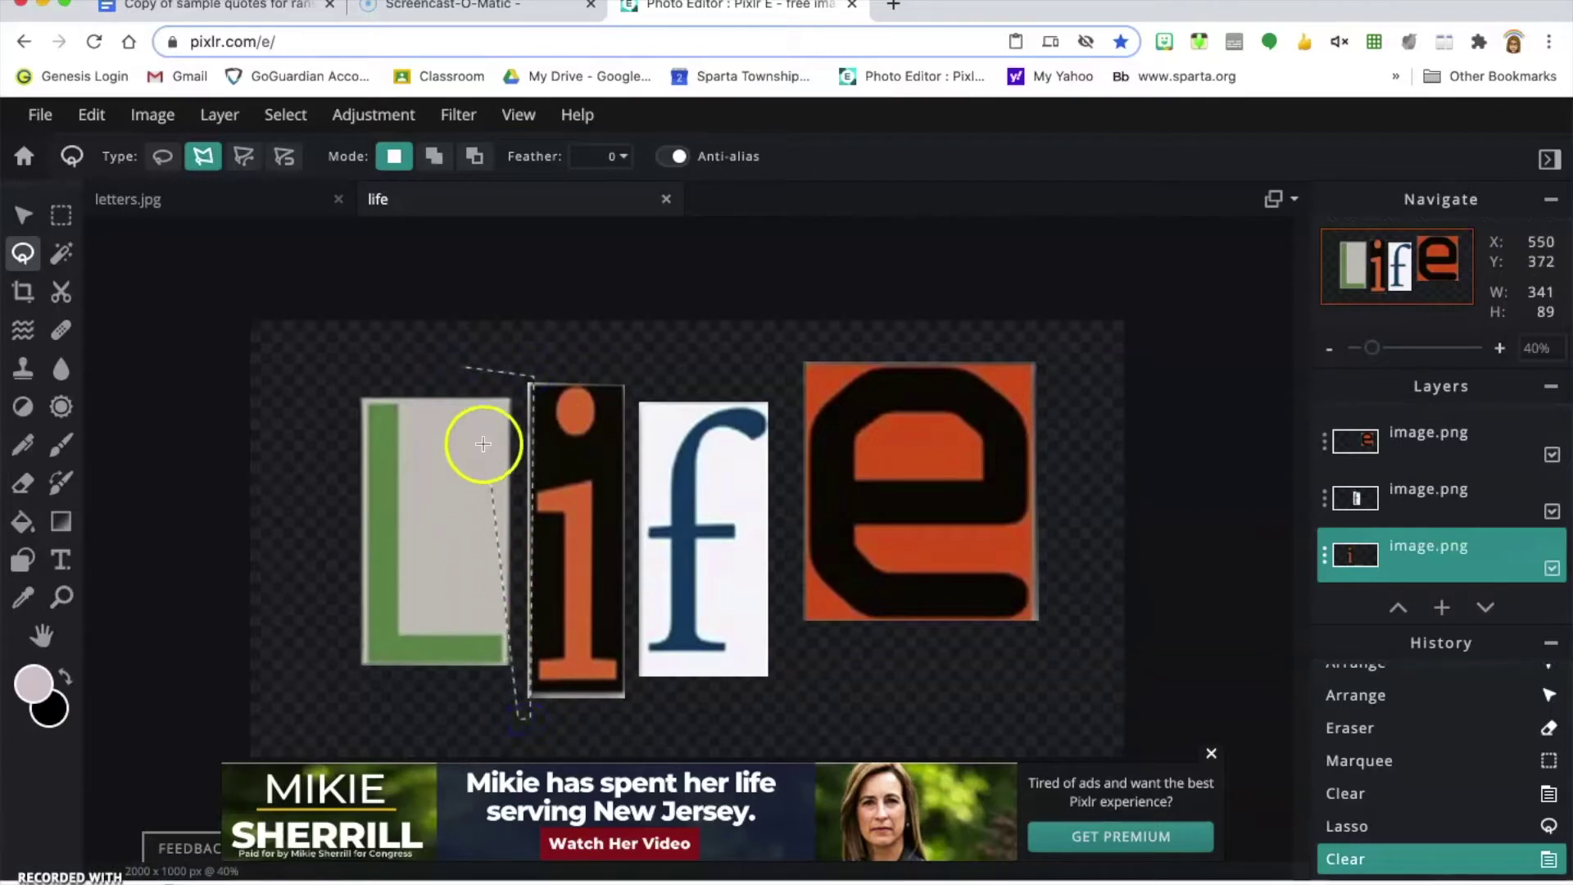
click(451, 395)
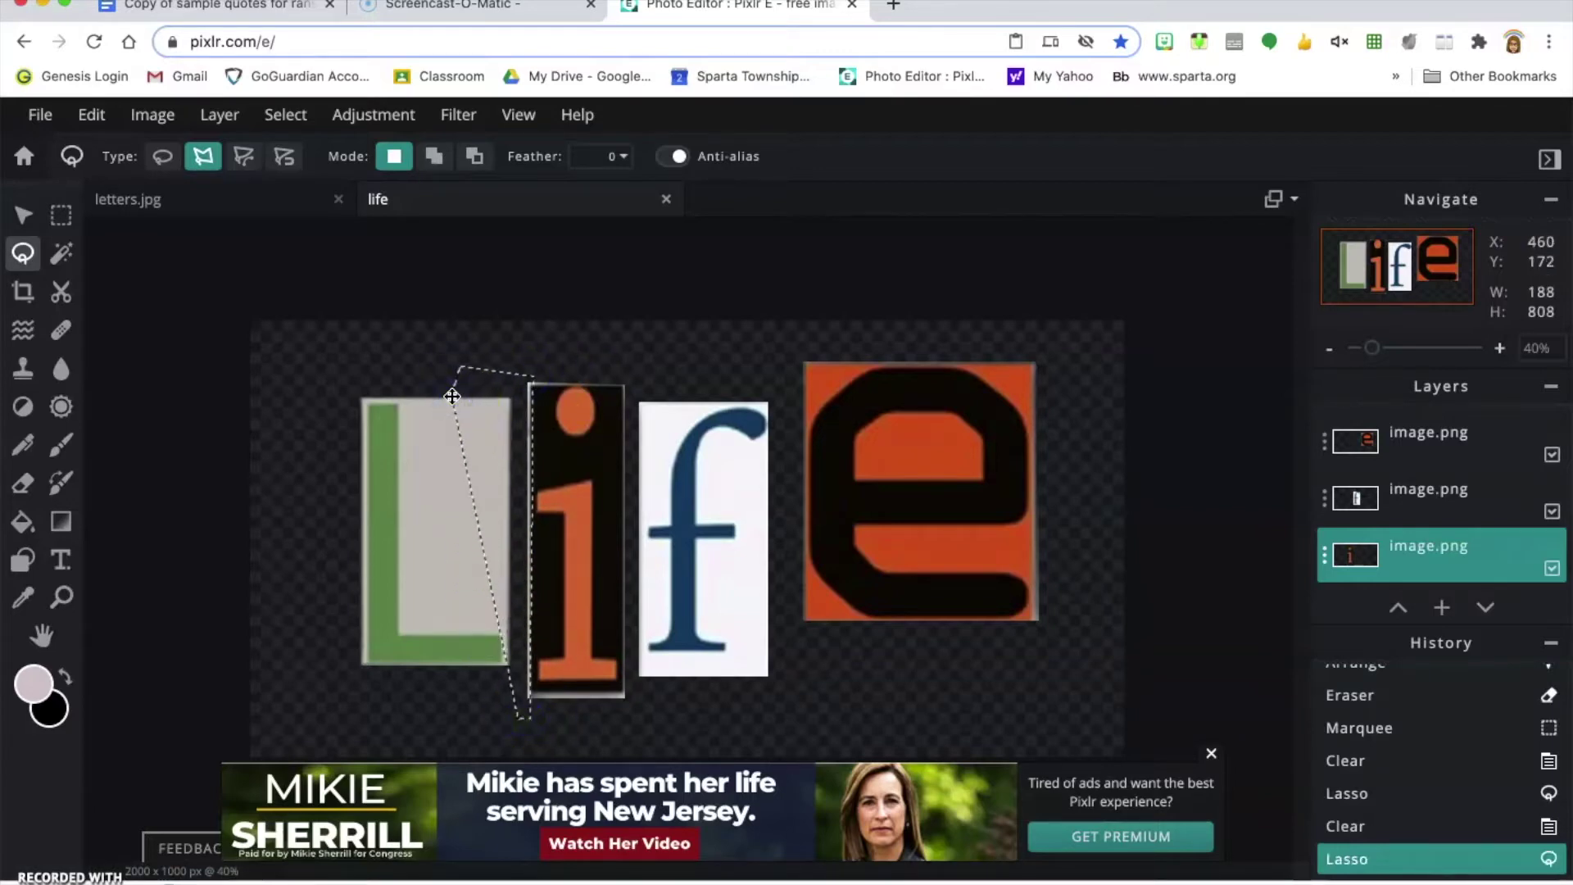
key(Delete)
Outline the white edge beneath the i with a polygon lasso, discarding the first 284 by 88 px selection, and clear an area of about 408 by 108 px.
click(519, 696)
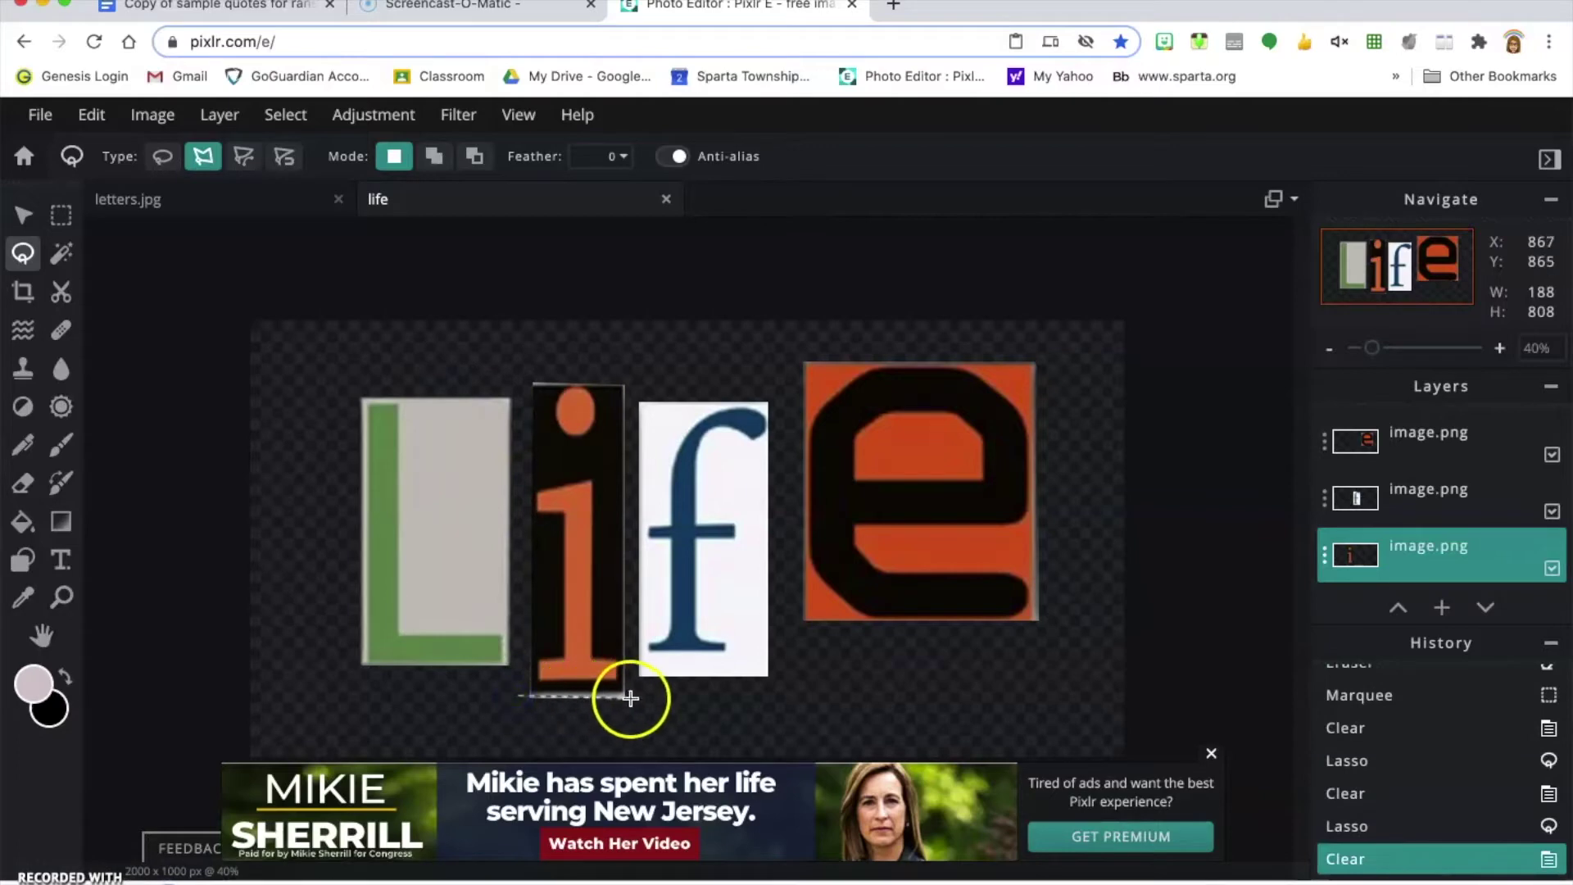
double_click(530, 721)
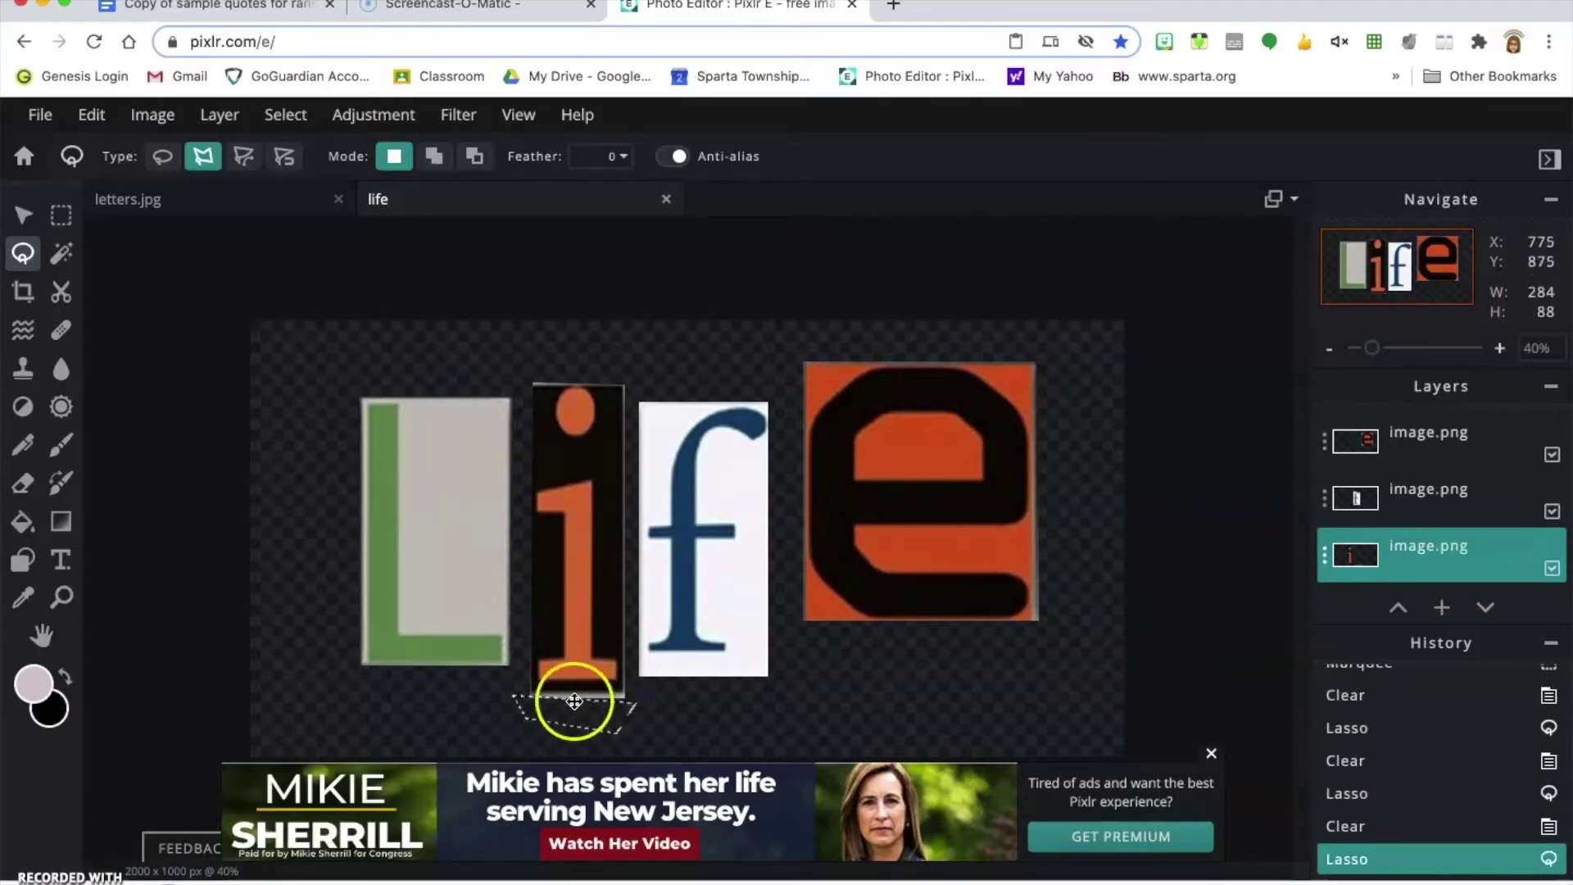
key(super+d)
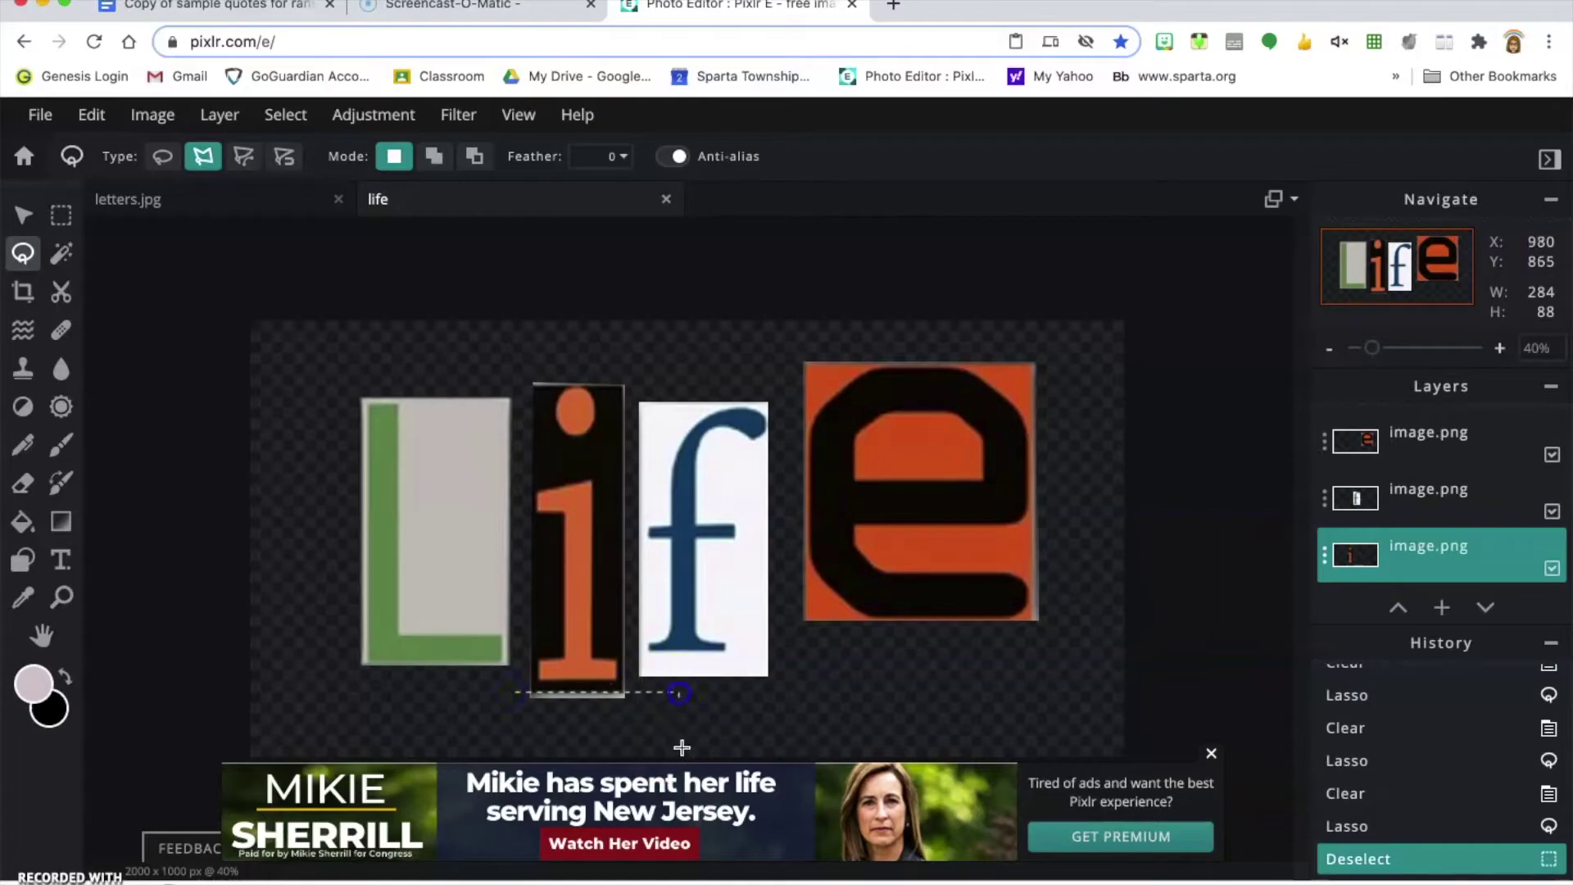
double_click(501, 727)
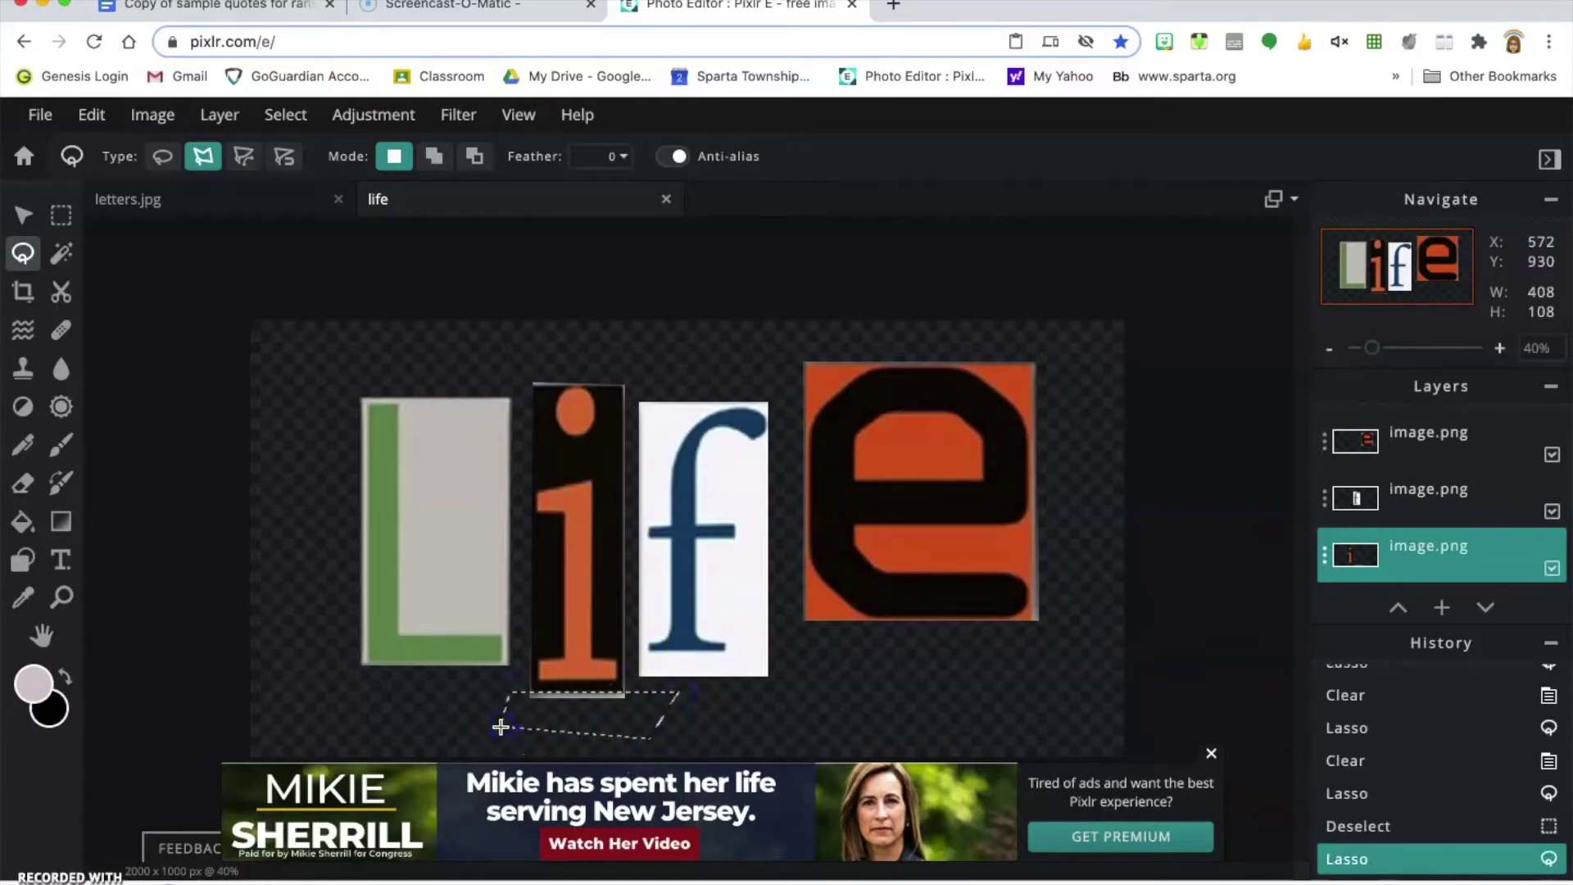
key(Delete)
click(822, 678)
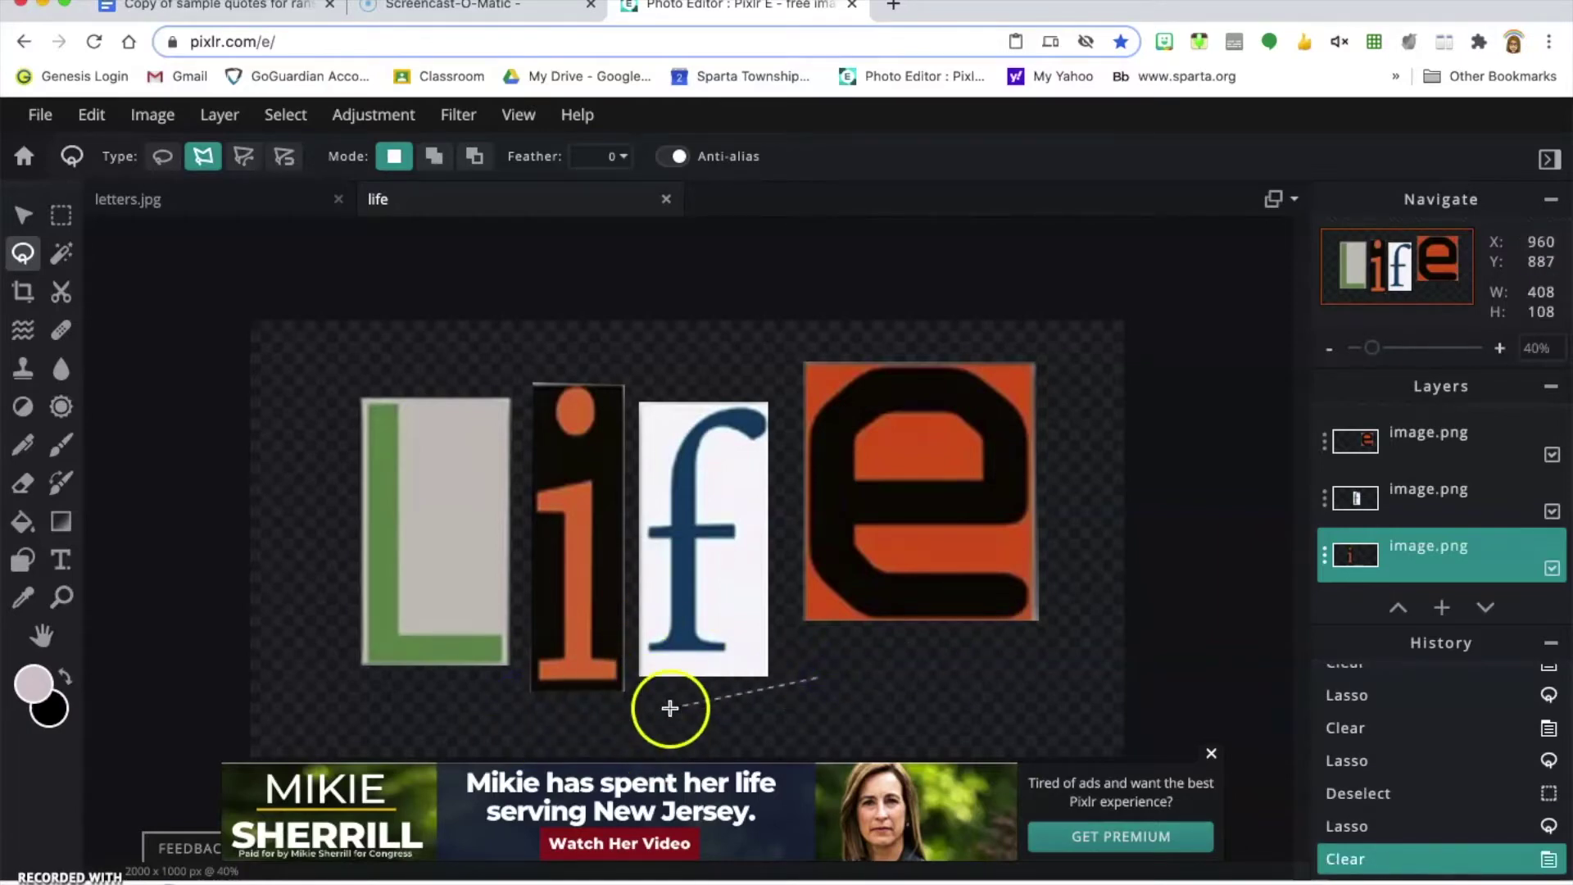
key(ctrl+s)
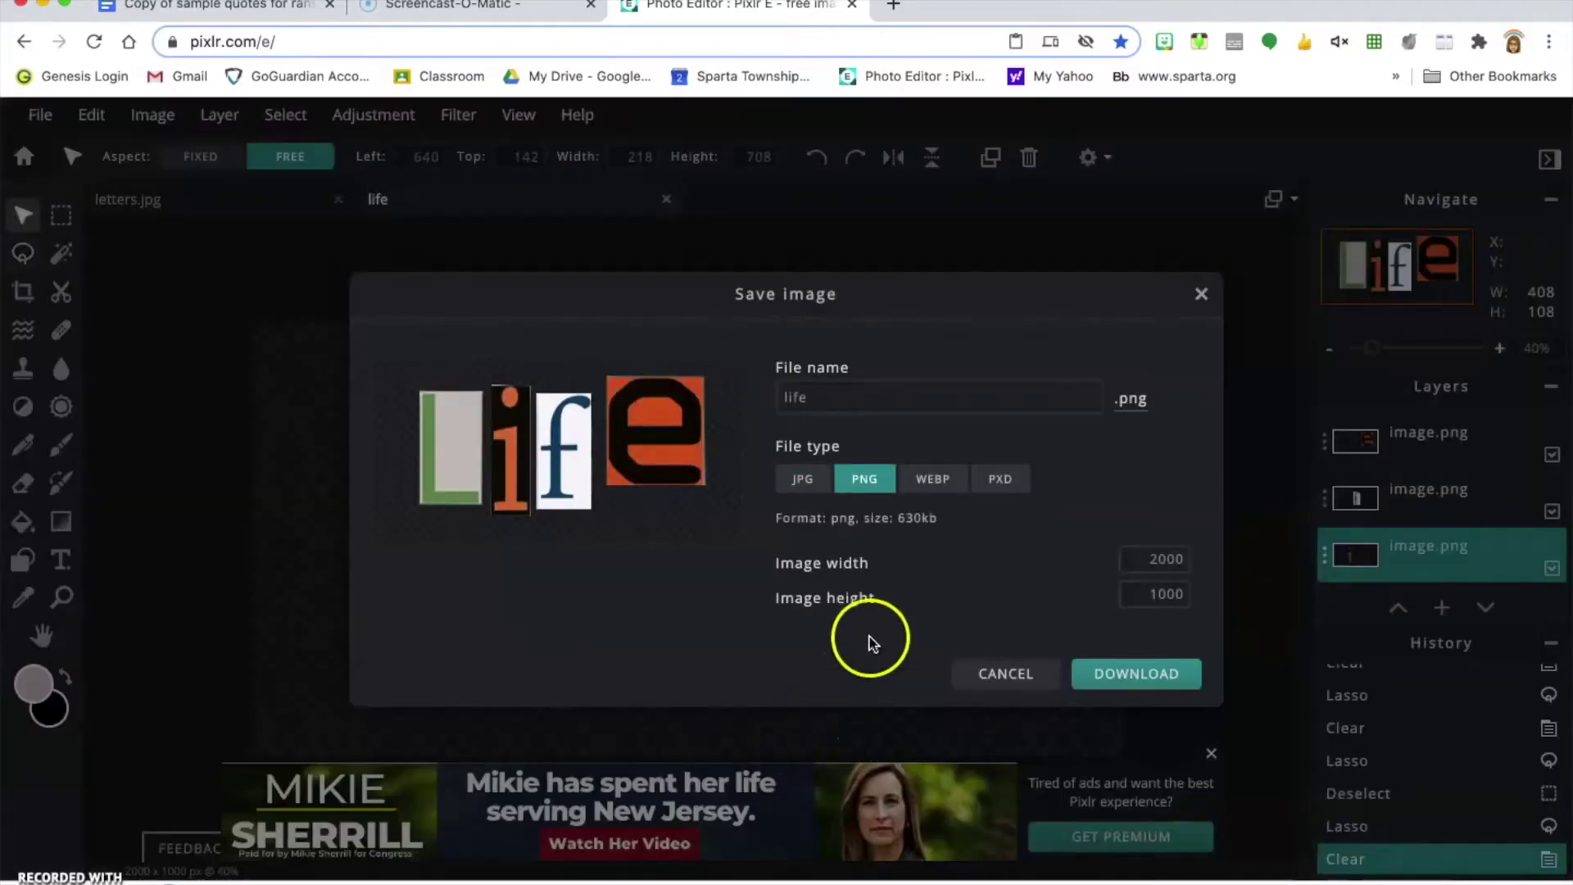
click(1001, 673)
Move the L up and left to about left 143, top 87, and tilt it slightly clockwise.
click(491, 428)
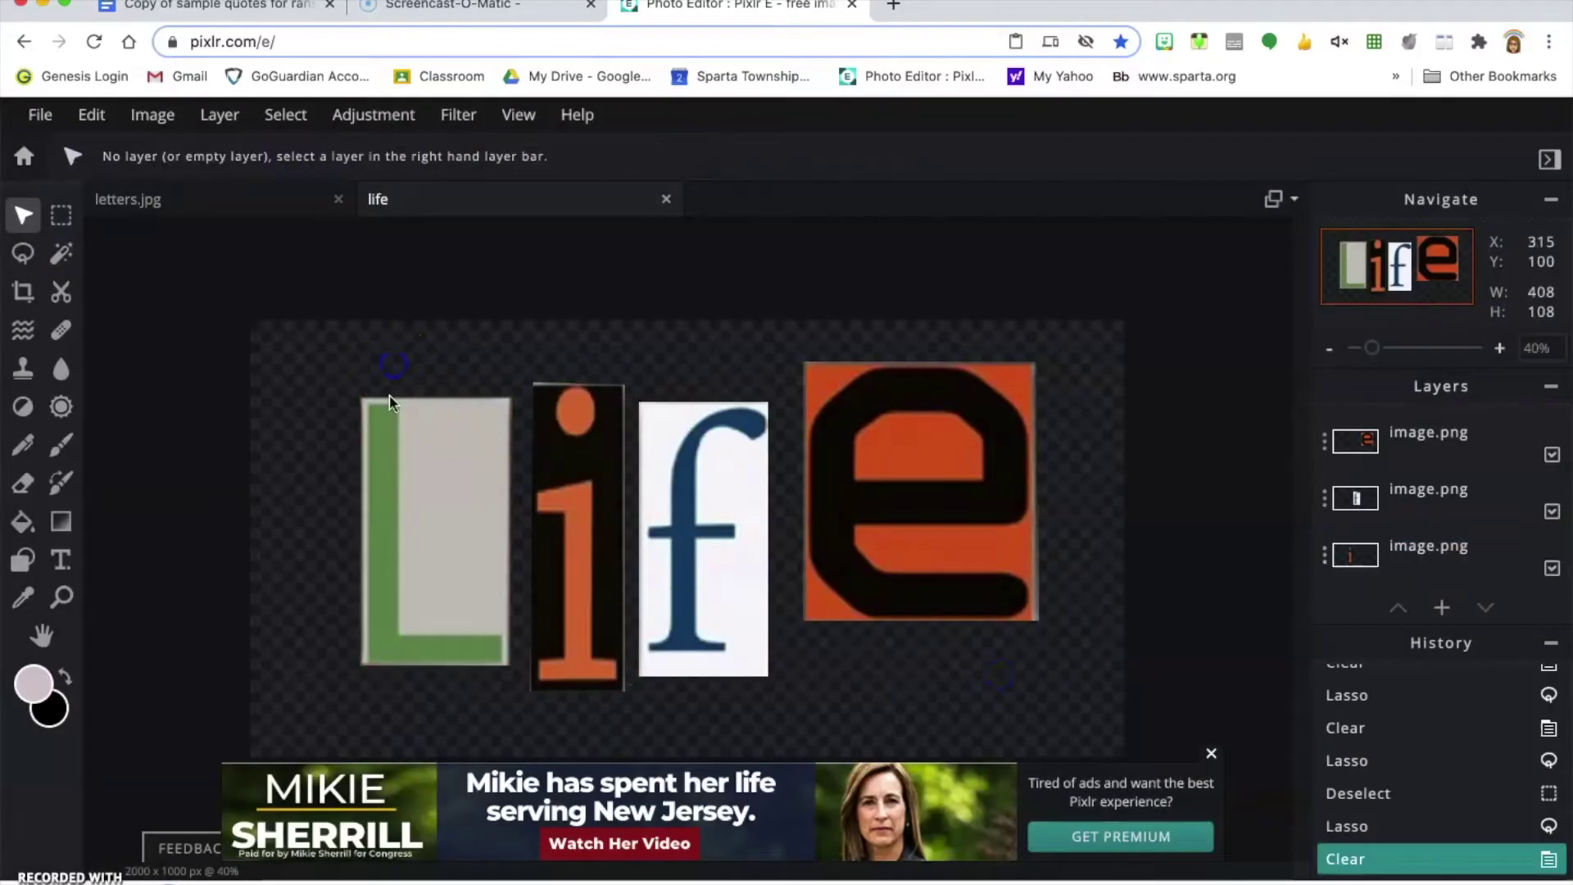
click(405, 475)
drag(405, 475, 380, 470)
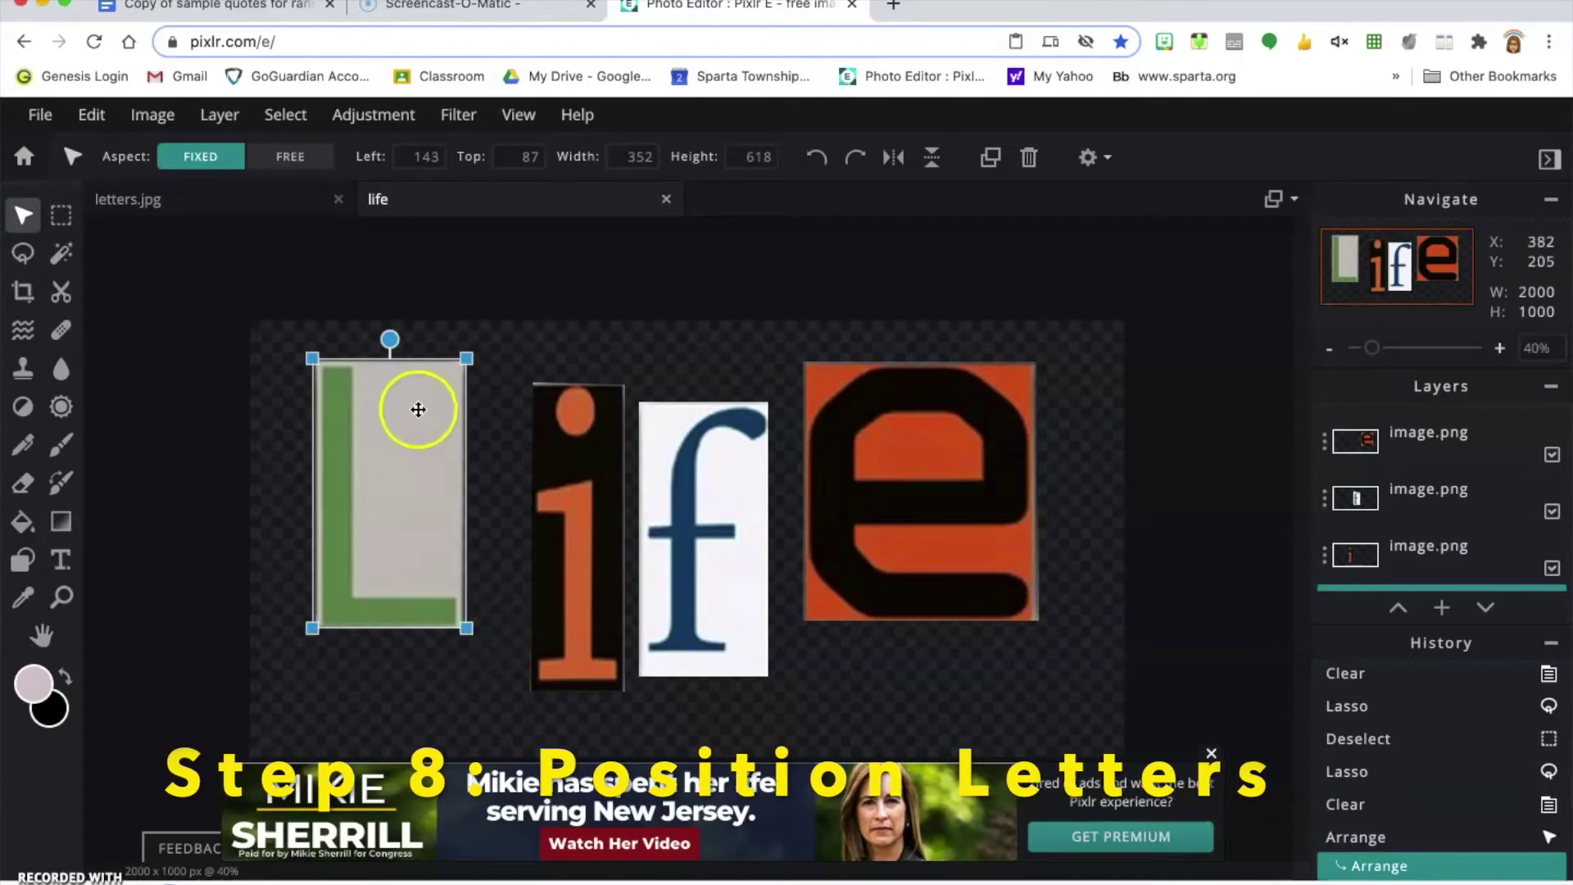
drag(396, 336, 411, 341)
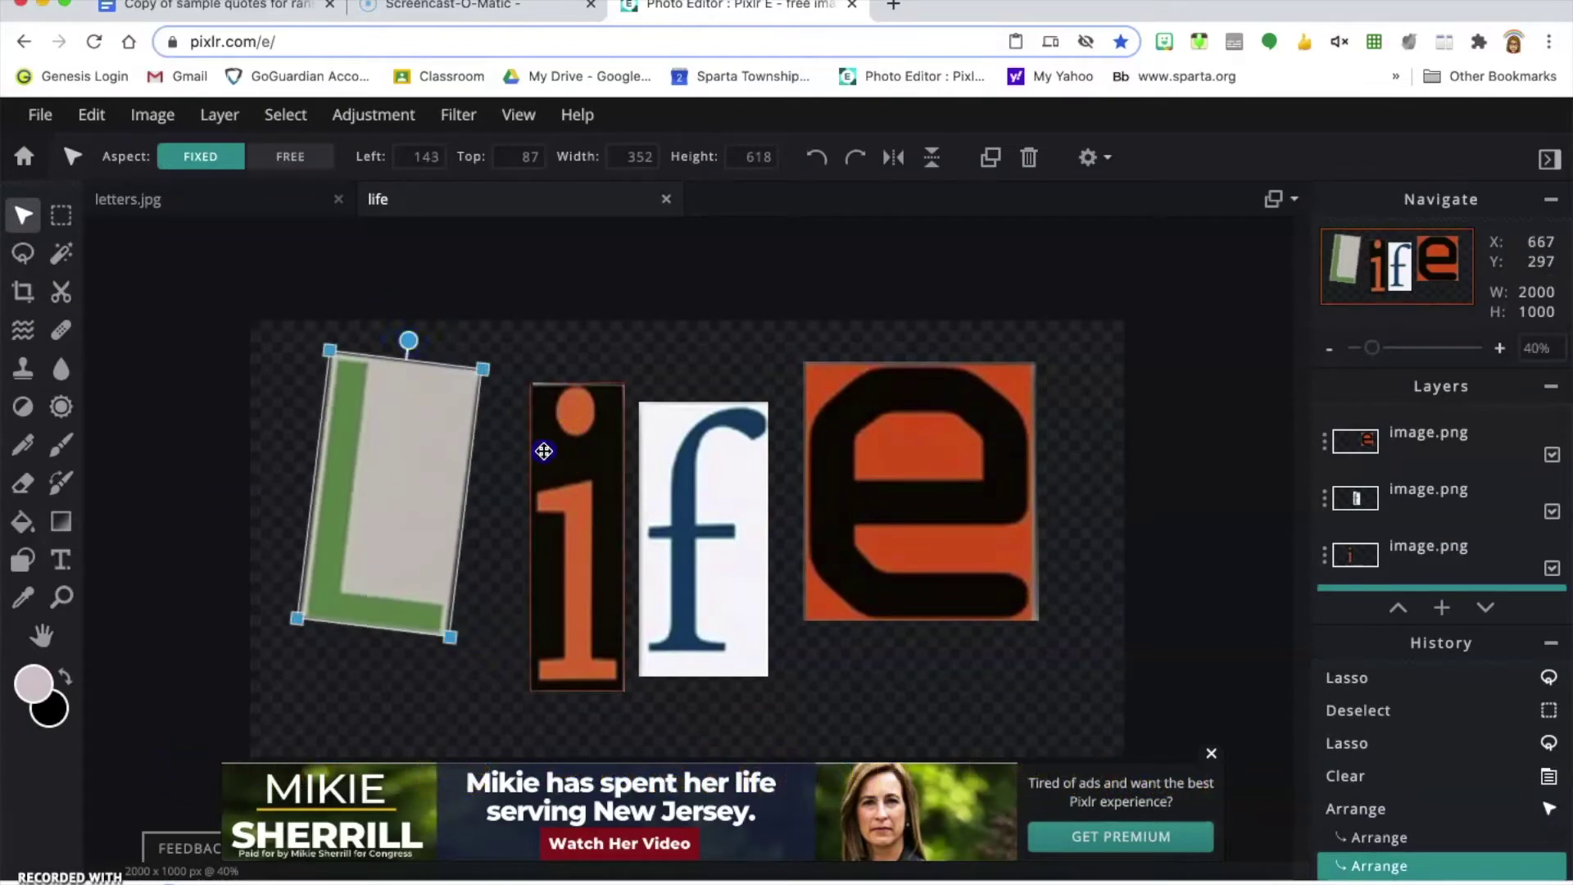
Tilt the i slightly counterclockwise and move it against the L at about left 533, top 104.
click(519, 453)
drag(520, 453, 515, 453)
drag(556, 366, 524, 368)
mouse_move(533, 473)
mouse_down()
mouse_move(513, 443)
mouse_move(517, 460)
mouse_up()
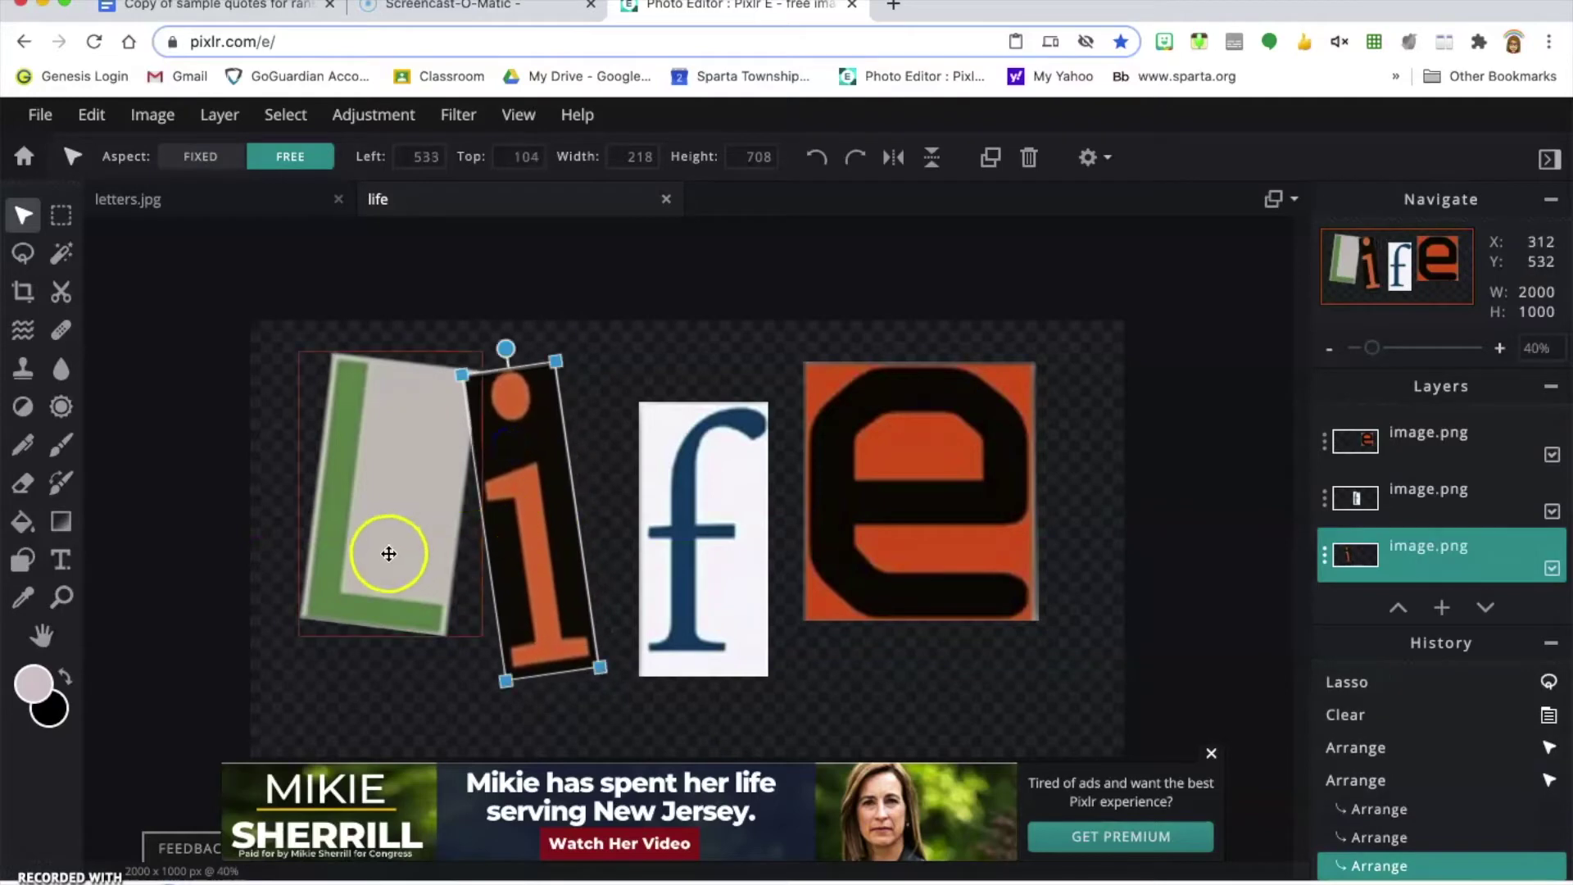
Lower the L to about left 114, top 114, and raise its layer above the i layer so it overlaps the i.
drag(386, 551, 393, 569)
click(543, 535)
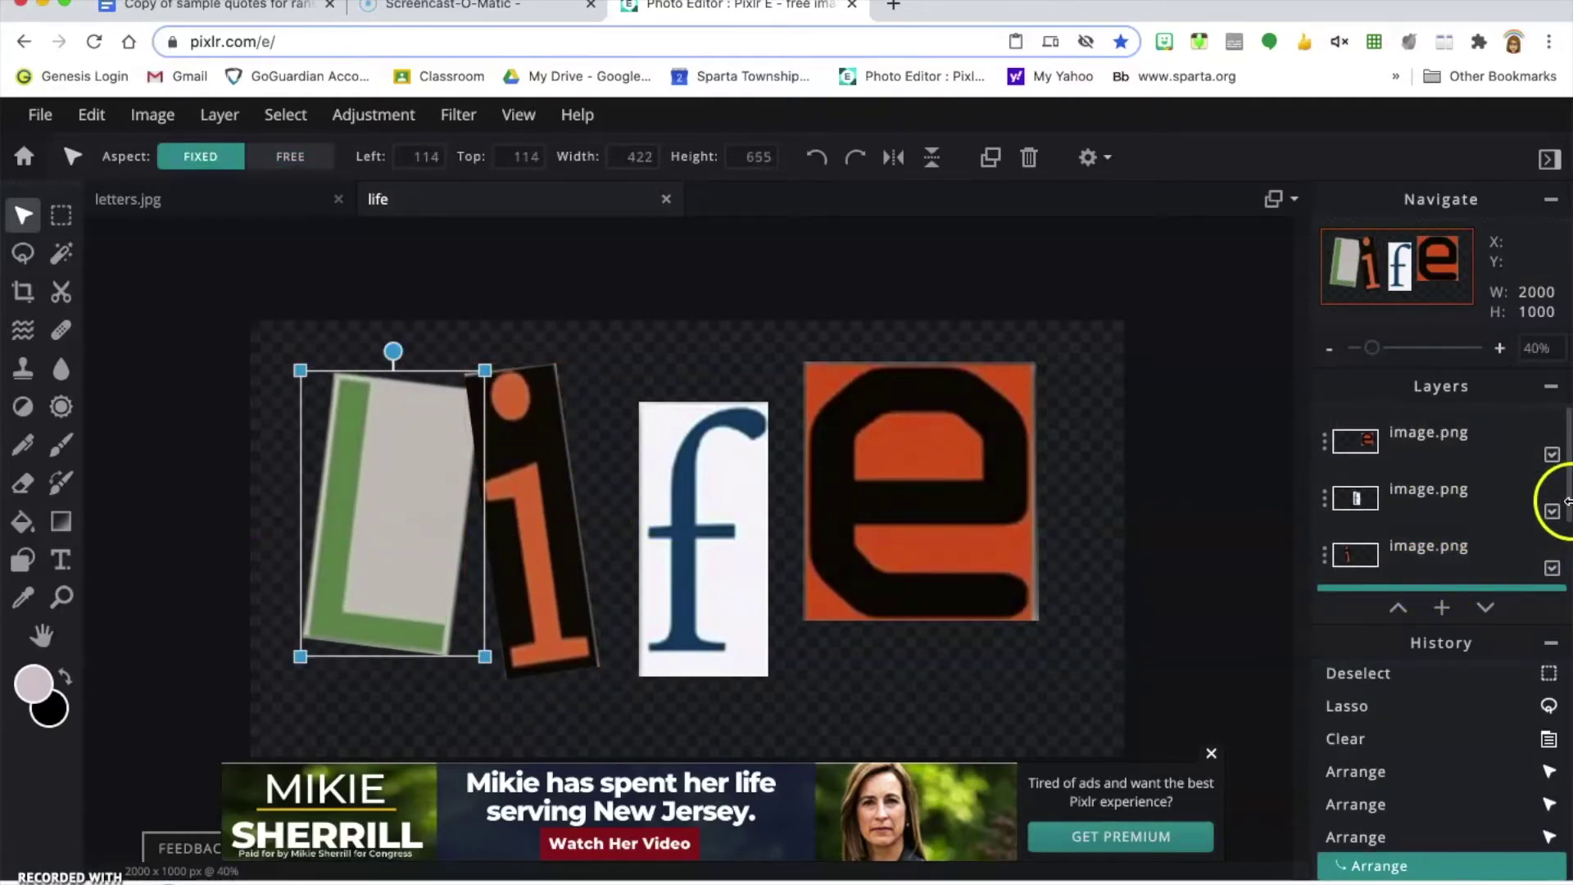
scroll(1566, 495, down, 1)
drag(1475, 527, 1343, 443)
Move the f left until it touches the i and tilt it slightly counterclockwise.
click(1438, 495)
drag(721, 554, 683, 553)
click(695, 407)
drag(664, 383, 637, 416)
Tilt the e clockwise and place it overlapping the f's right edge at about left 1069, top 166.
drag(888, 422, 856, 372)
drag(803, 435, 811, 428)
click(837, 498)
drag(786, 522, 789, 526)
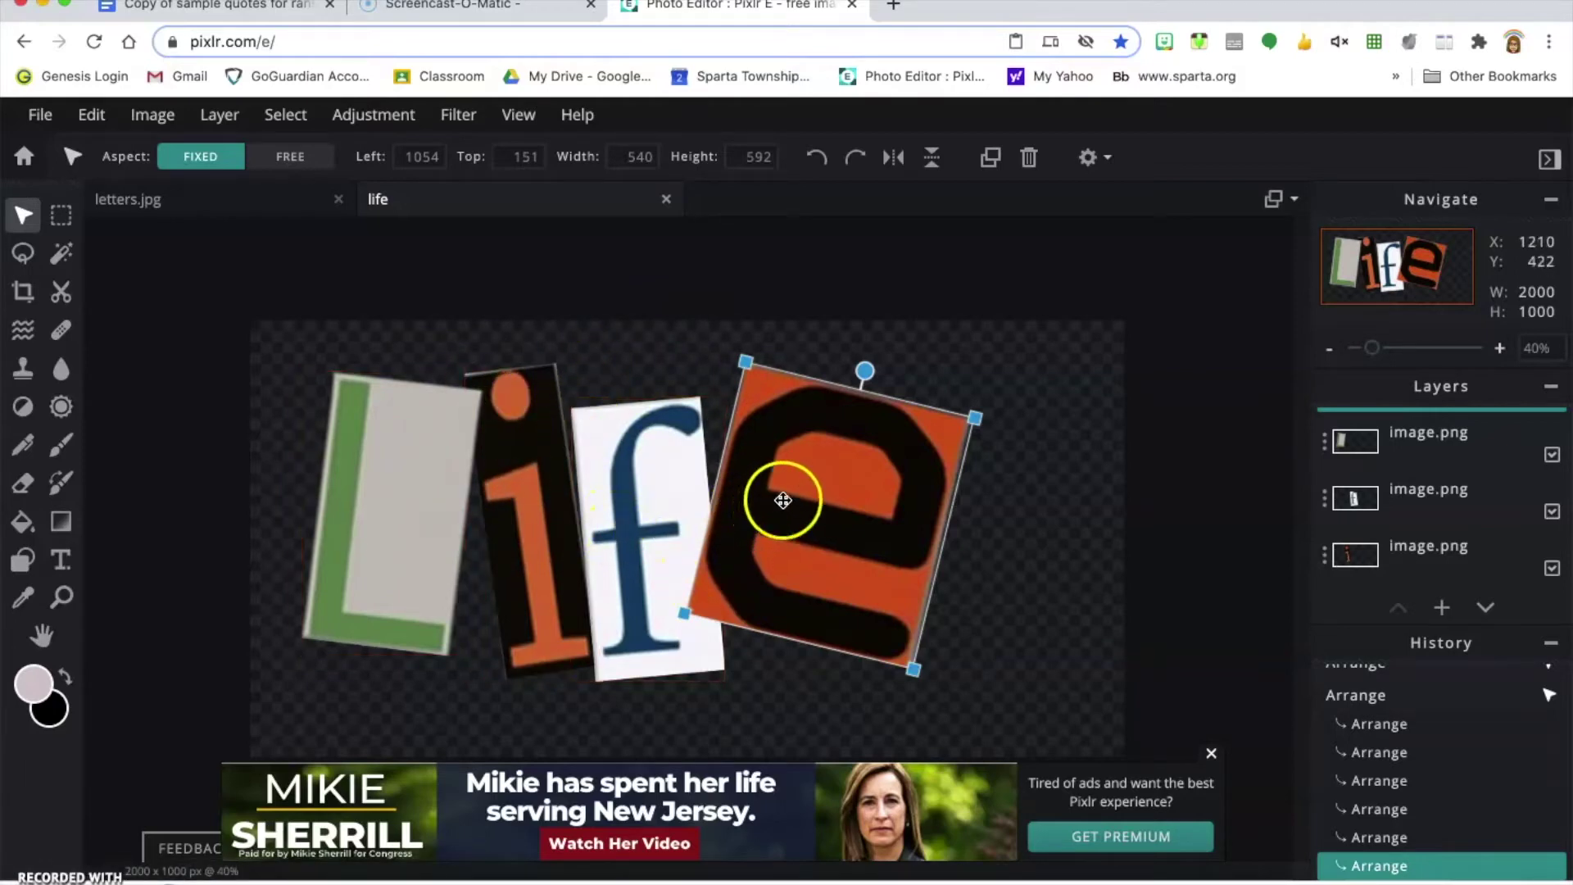
drag(865, 370, 851, 369)
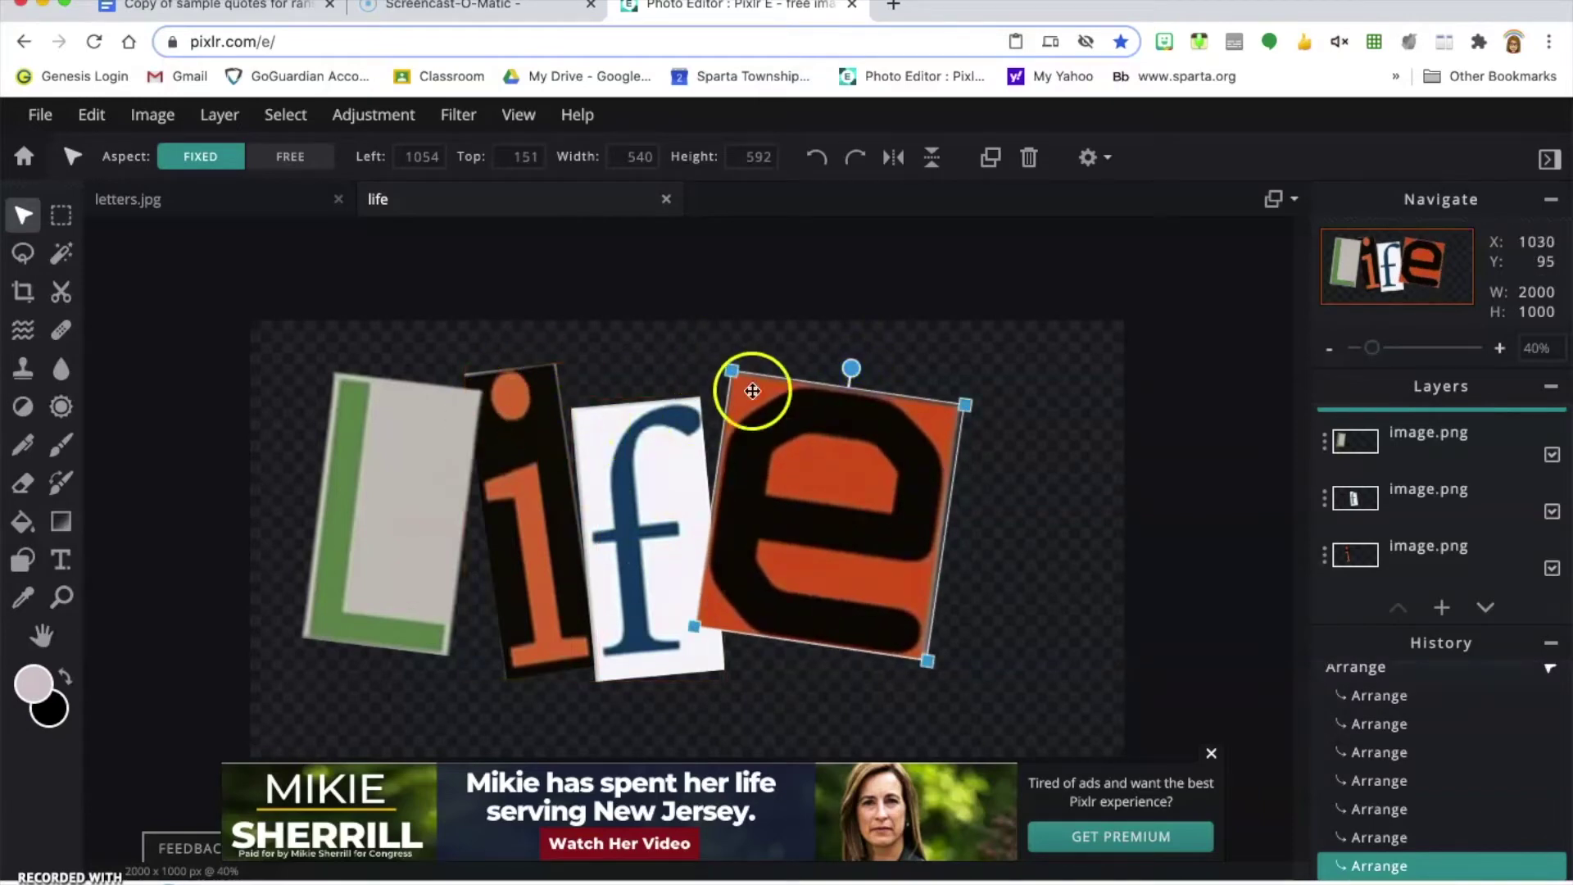
drag(852, 538, 857, 544)
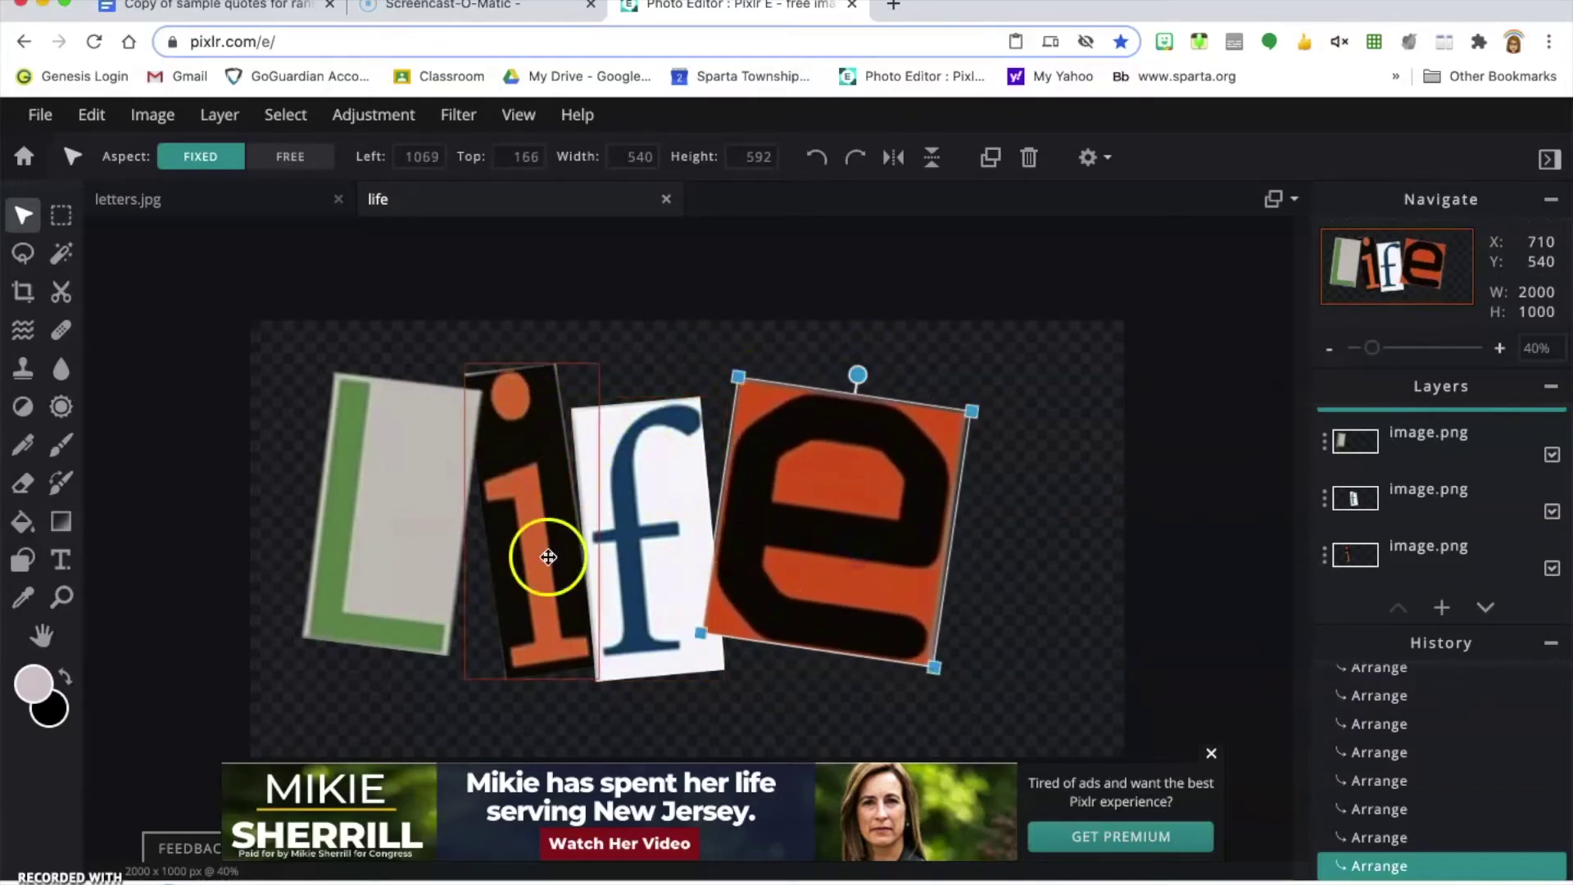
Nudge the f to about left 742, top 195, and tilt the e slightly further clockwise at about left 1025, top 121.
drag(451, 553, 407, 503)
drag(705, 562, 667, 579)
click(797, 414)
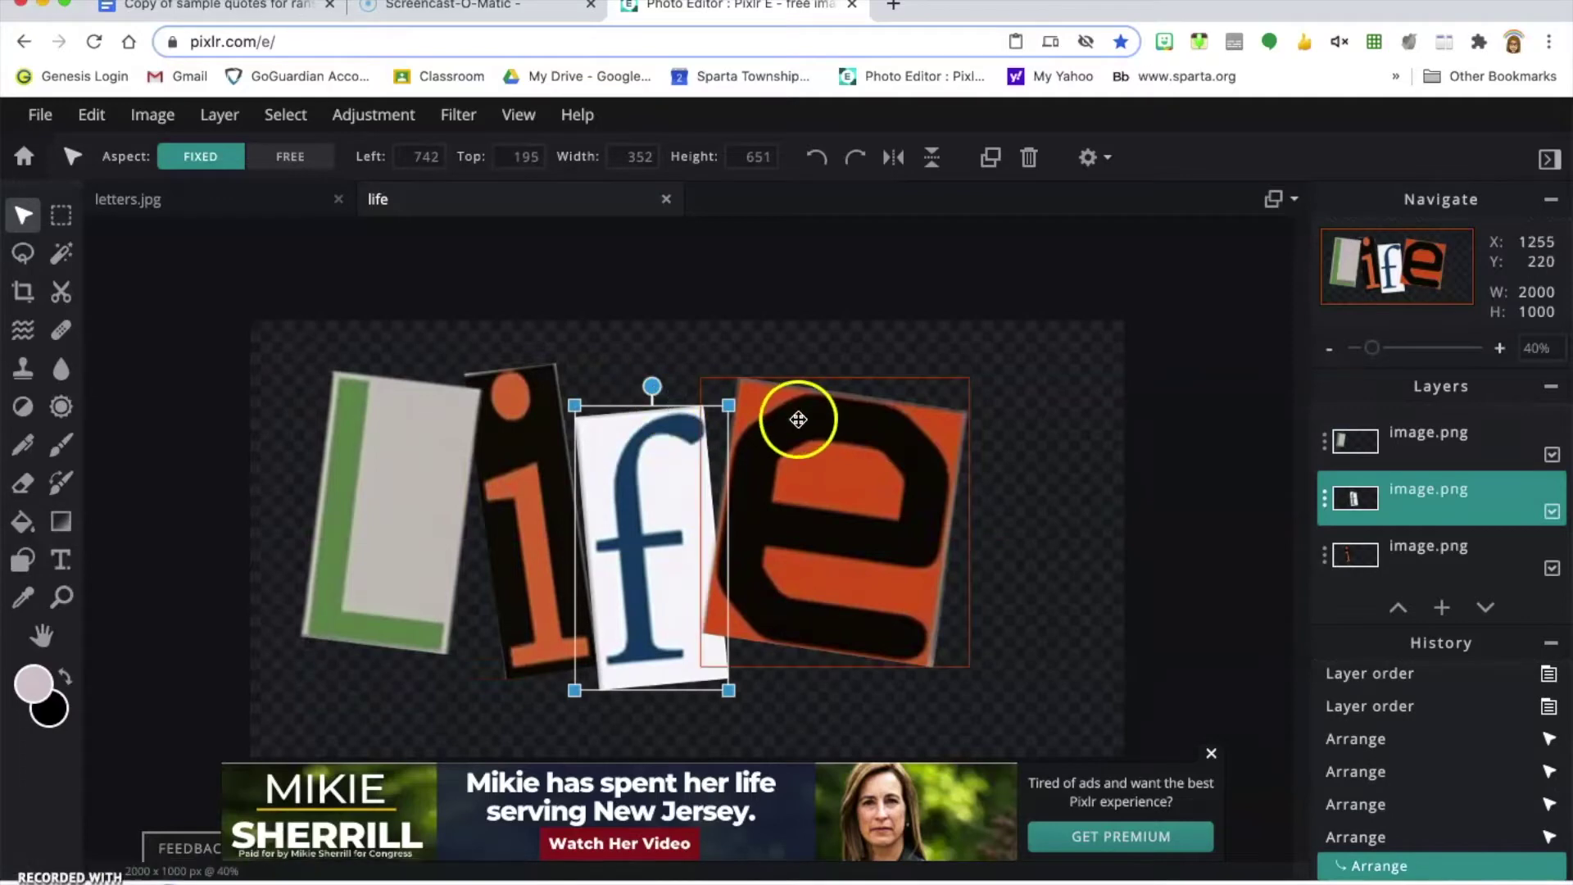
drag(837, 436, 834, 441)
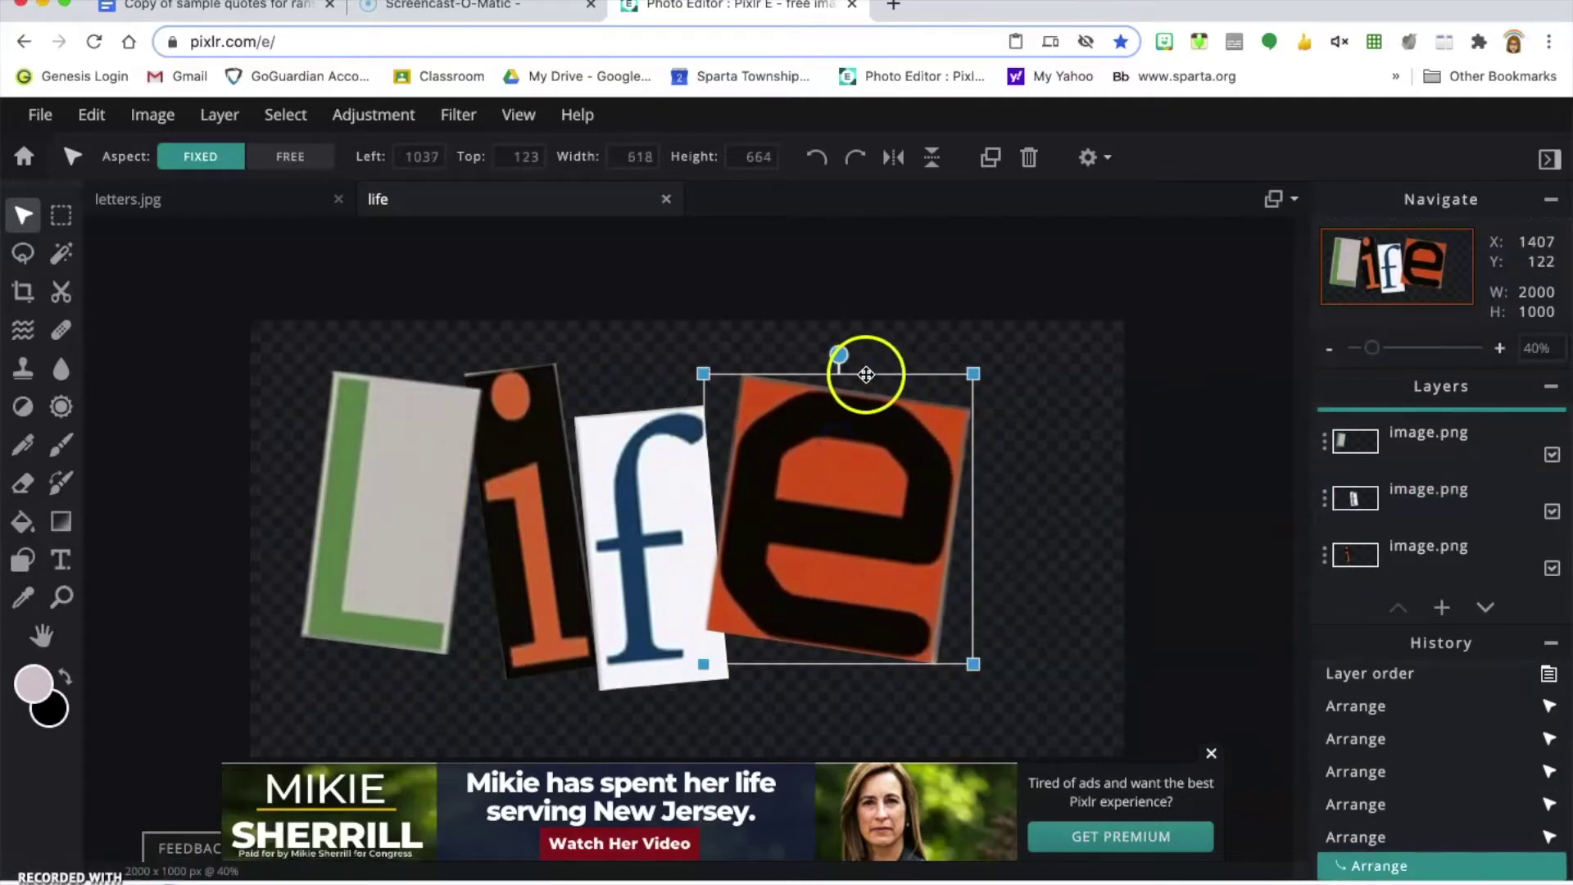
drag(840, 355, 857, 361)
click(852, 439)
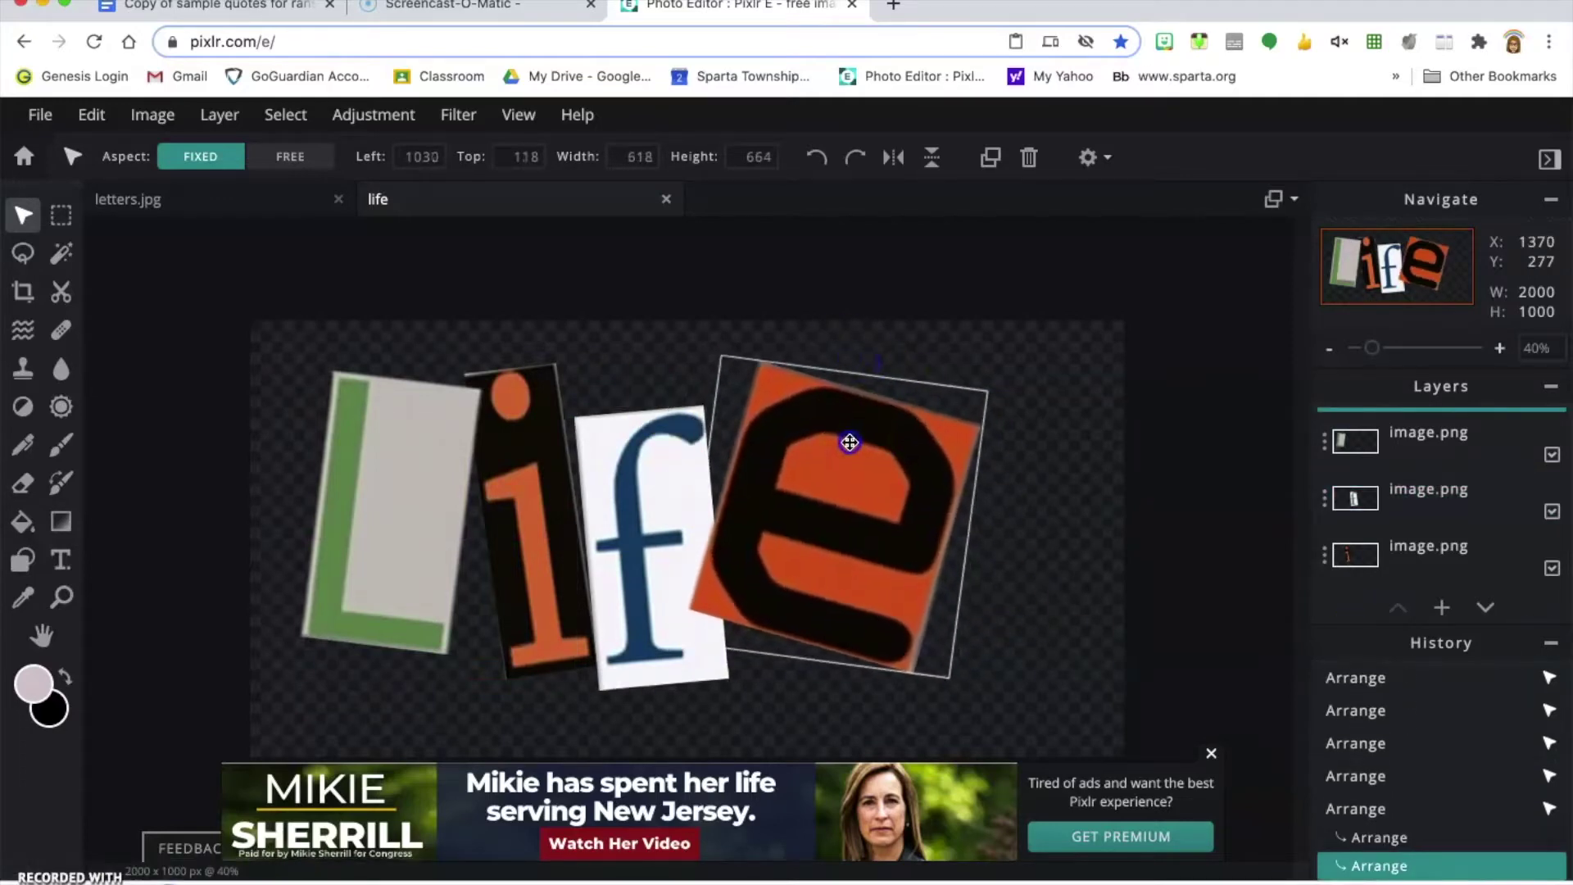
click(799, 513)
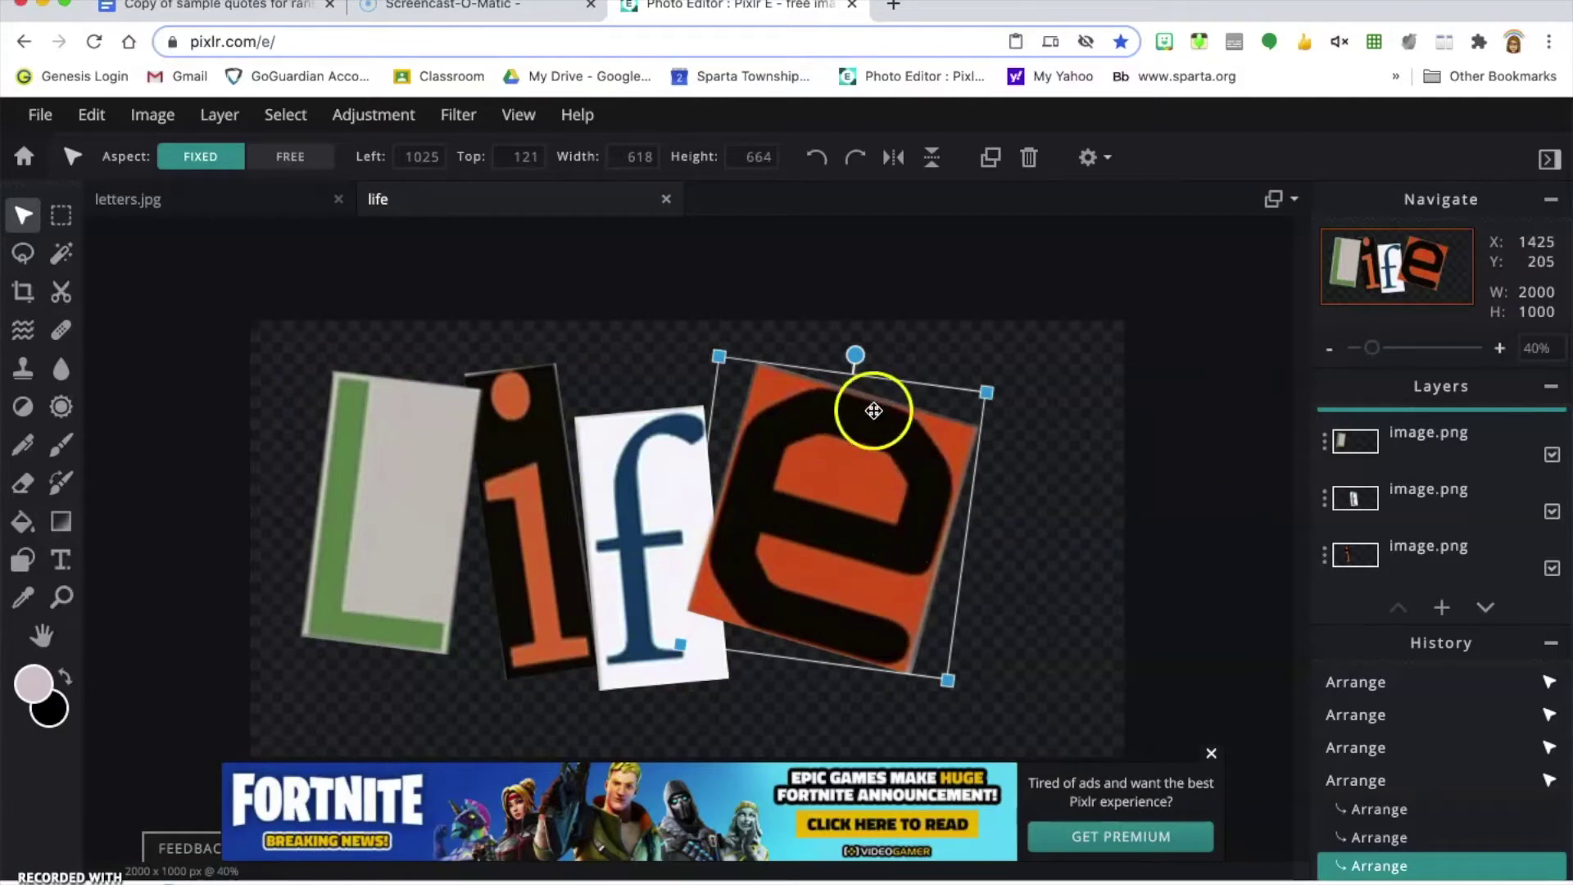
Start a Color lookup on the e, try several gradient presets and choose the white-to-blue one.
click(370, 121)
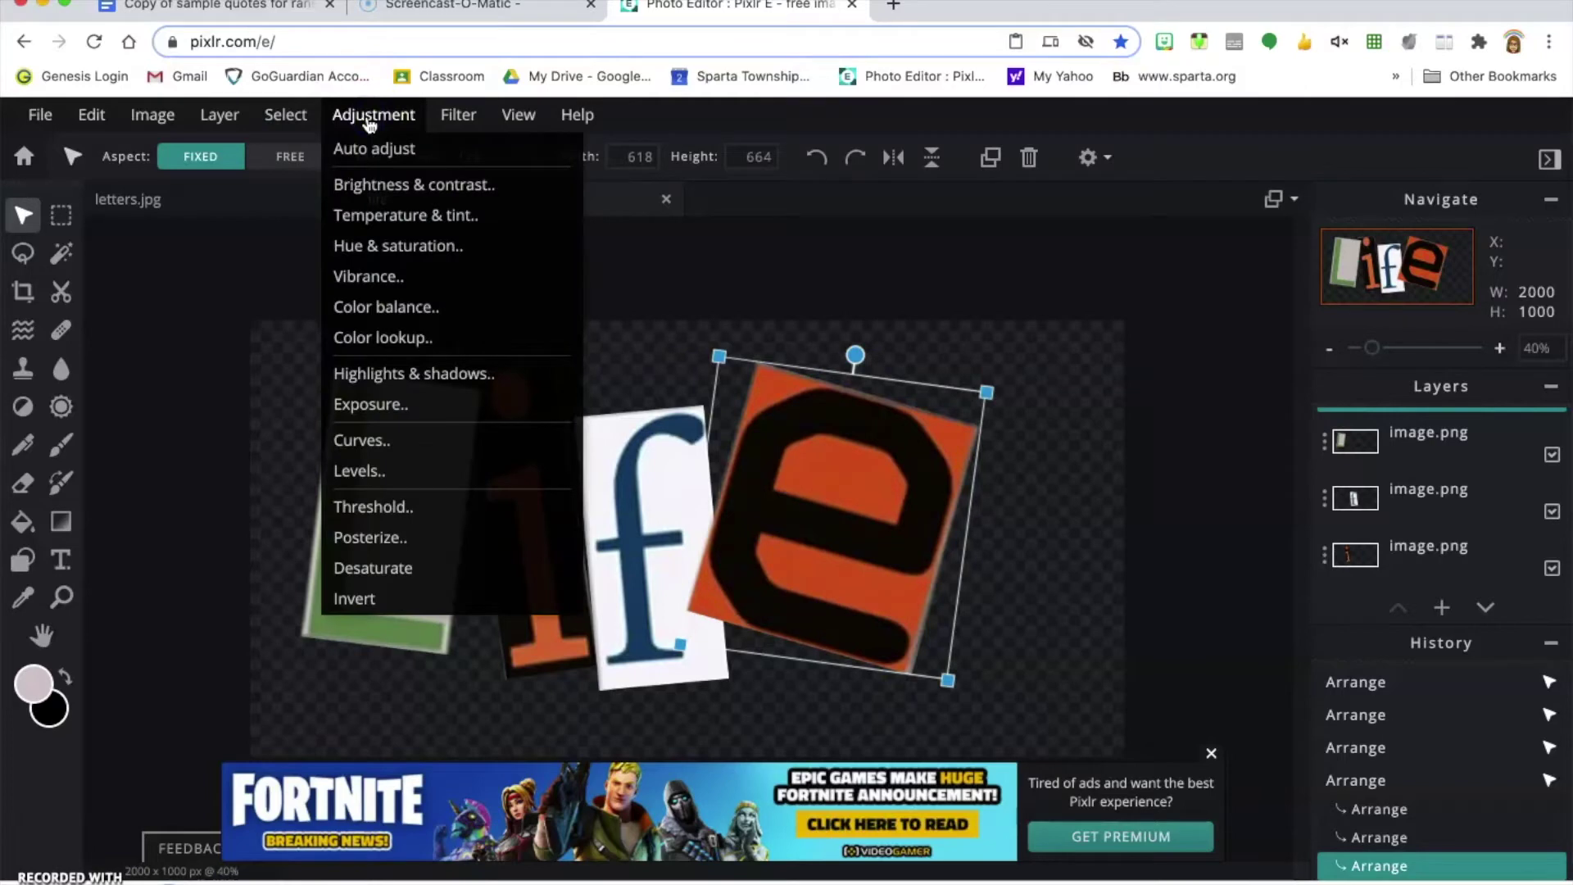
click(389, 337)
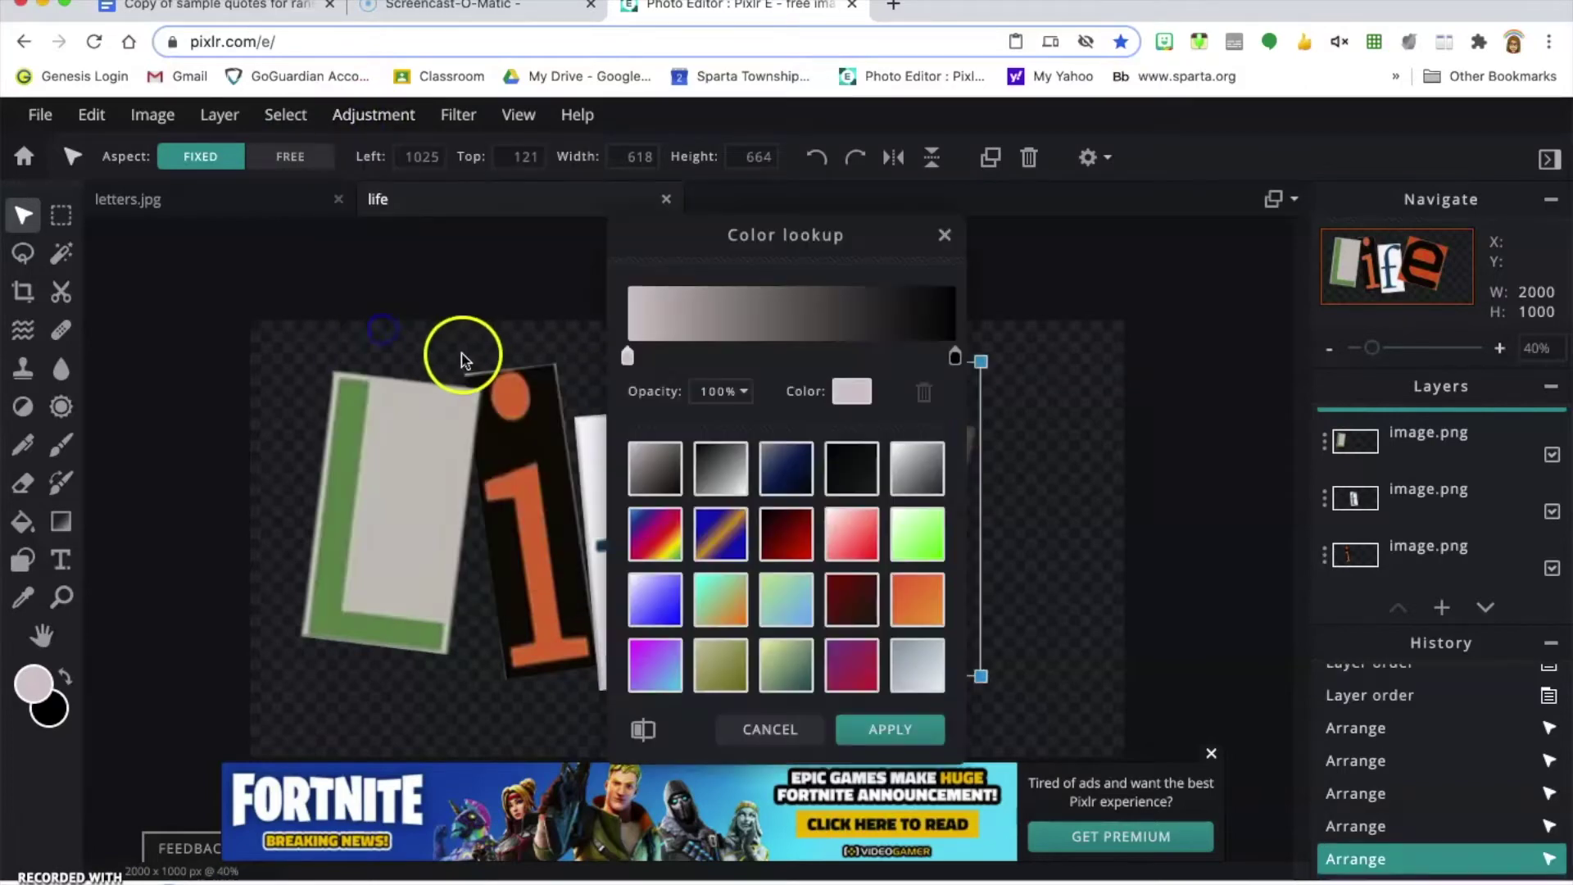
drag(800, 235, 1190, 179)
click(1175, 422)
click(1174, 482)
click(1186, 541)
click(1241, 544)
click(1325, 554)
click(1306, 610)
click(1235, 610)
click(1188, 616)
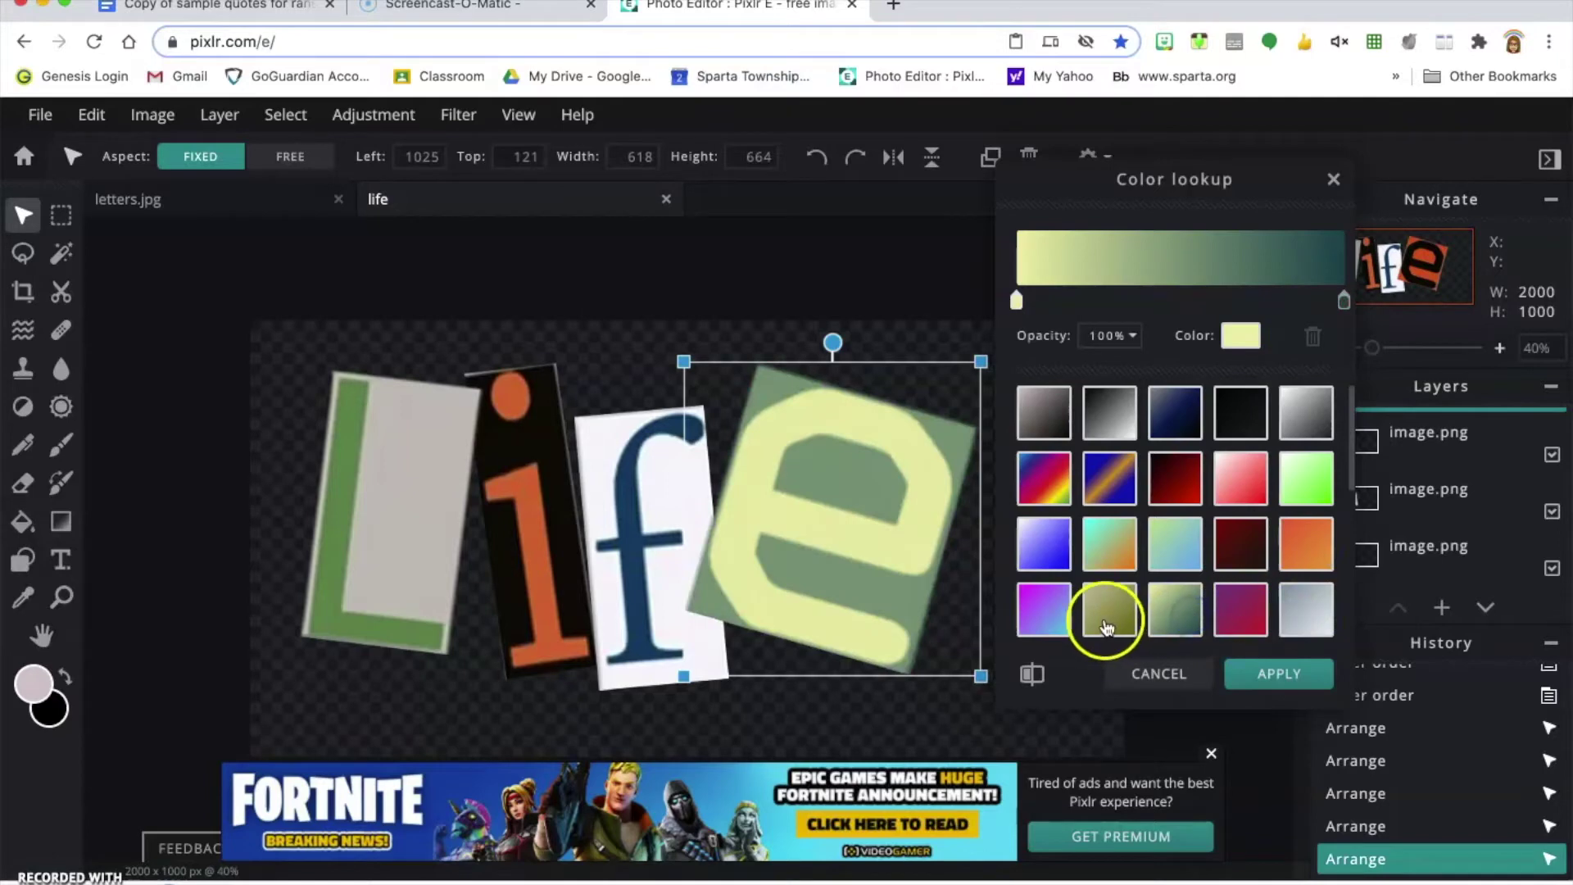
click(1107, 622)
click(1027, 628)
click(1040, 544)
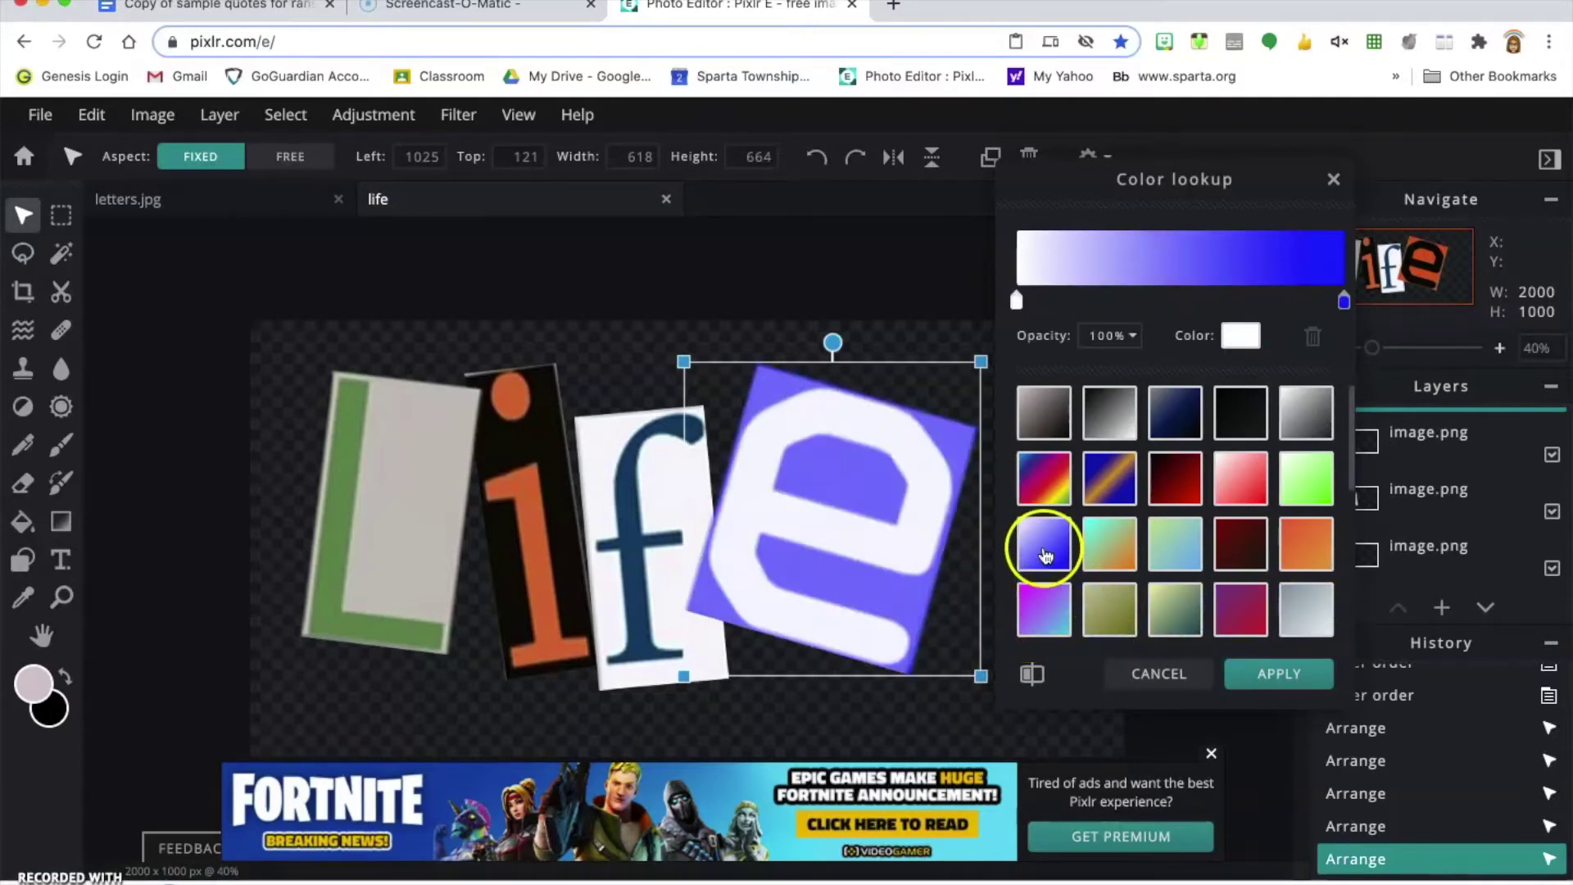
Recolor the blue end of the lookup gradient to a dark navy, about #232360.
click(1343, 302)
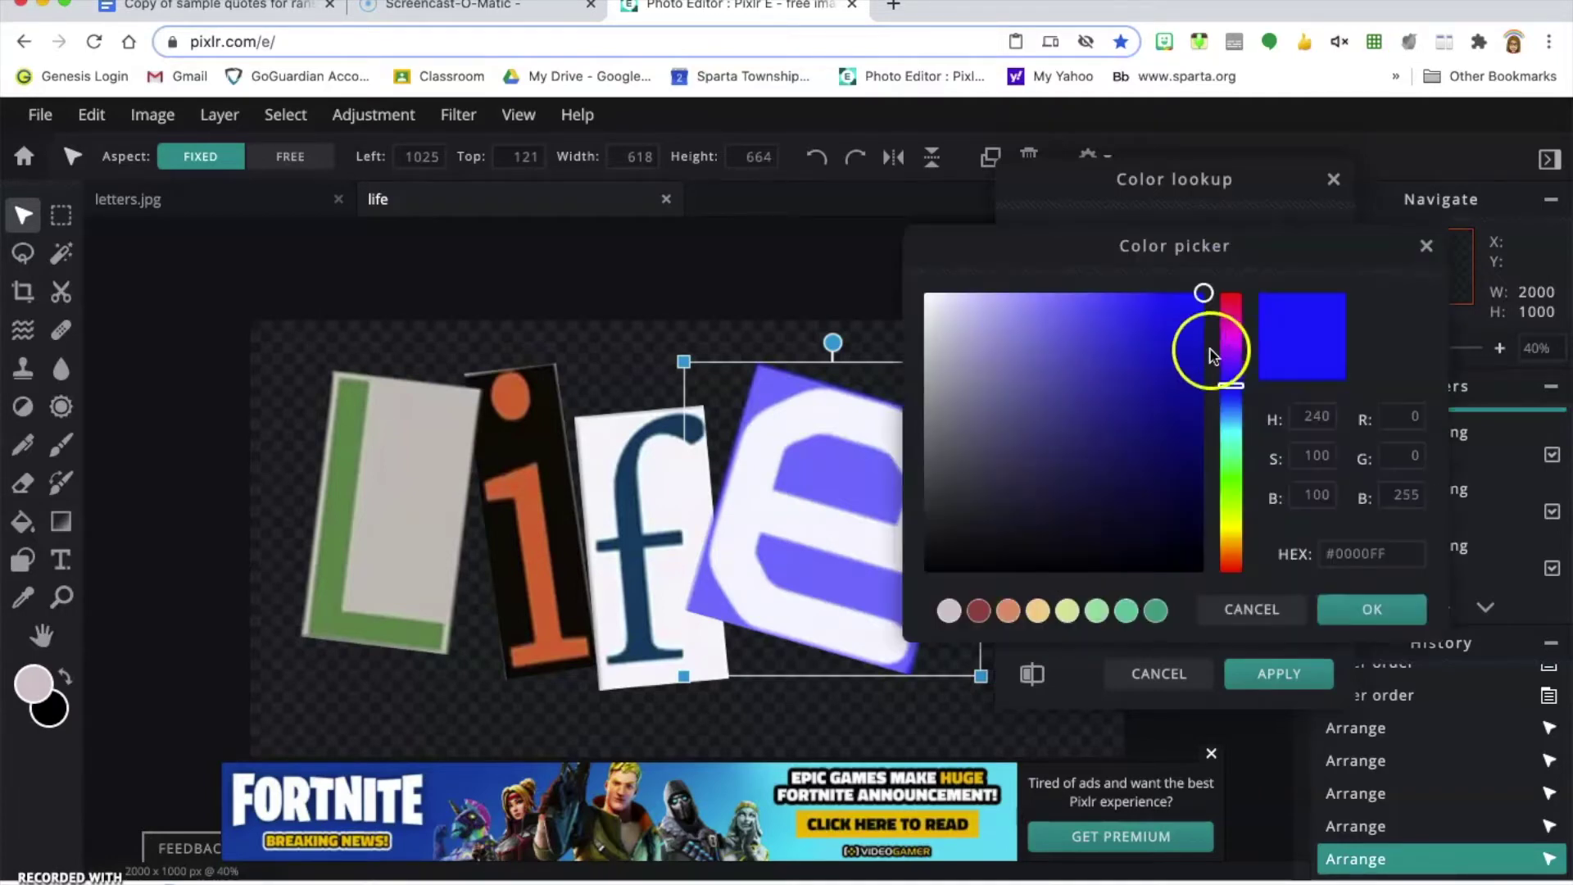
click(1112, 467)
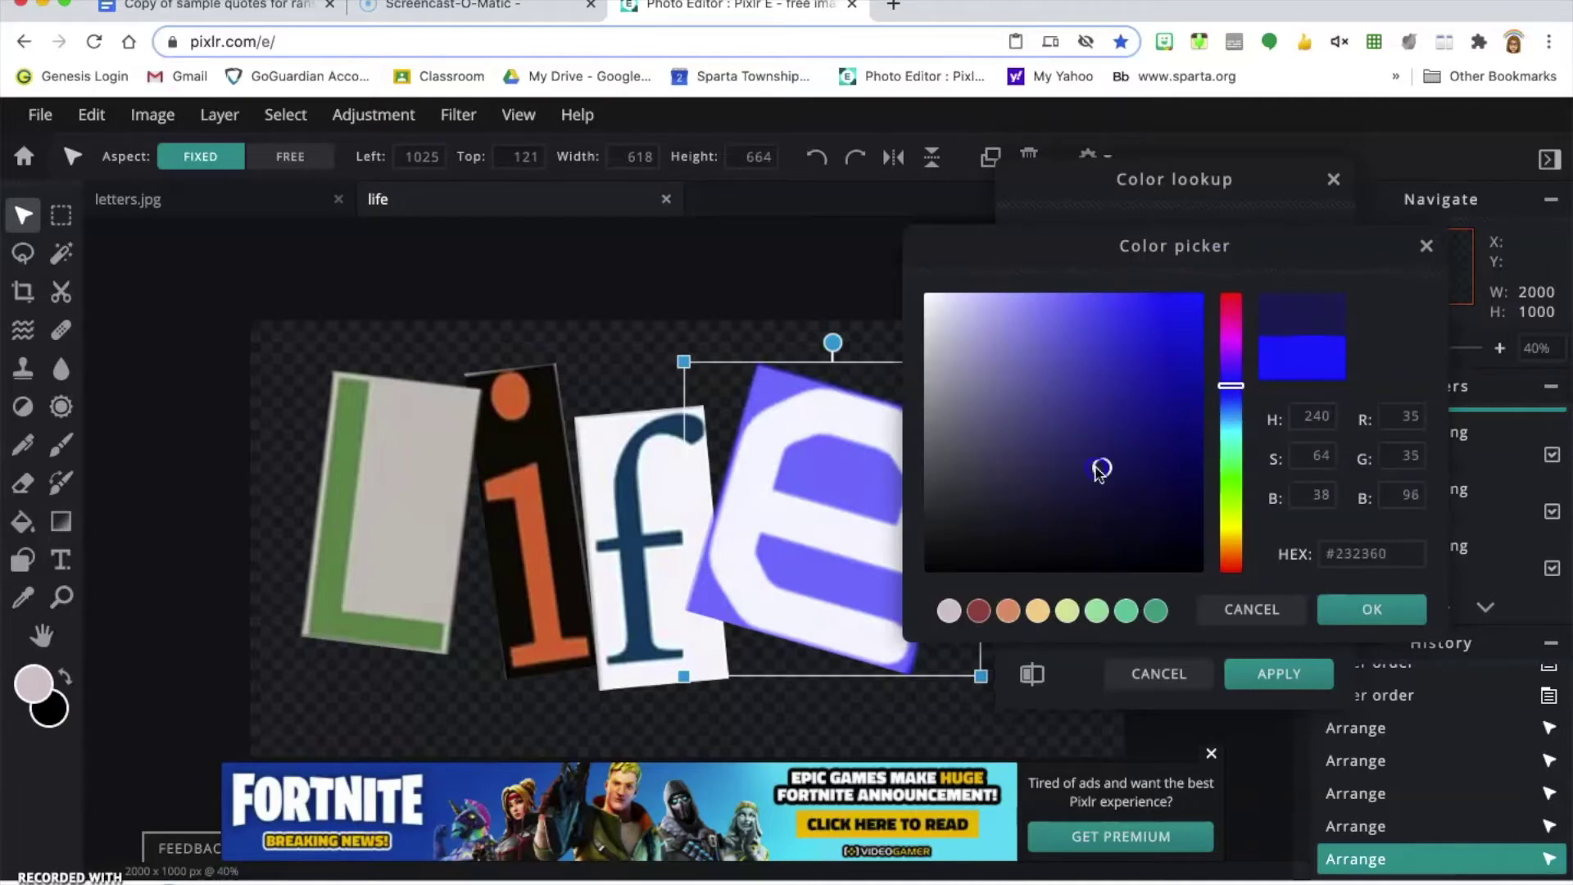
click(1372, 608)
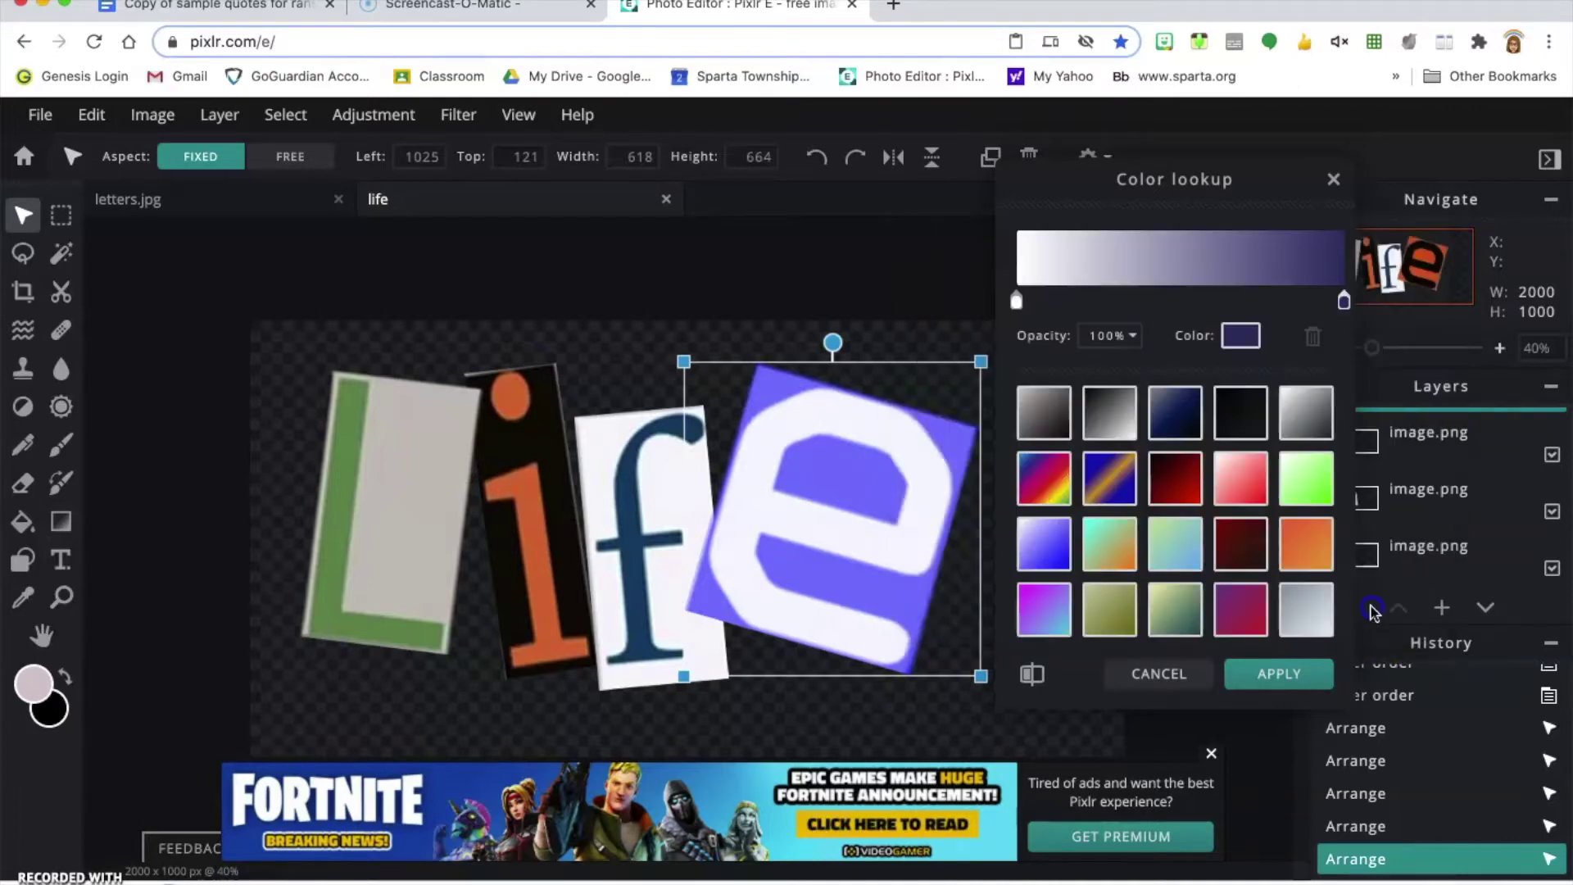
Bring the gradient's white and navy stops inward to increase the contrast and apply the Color lookup to the e.
drag(1018, 300, 1090, 301)
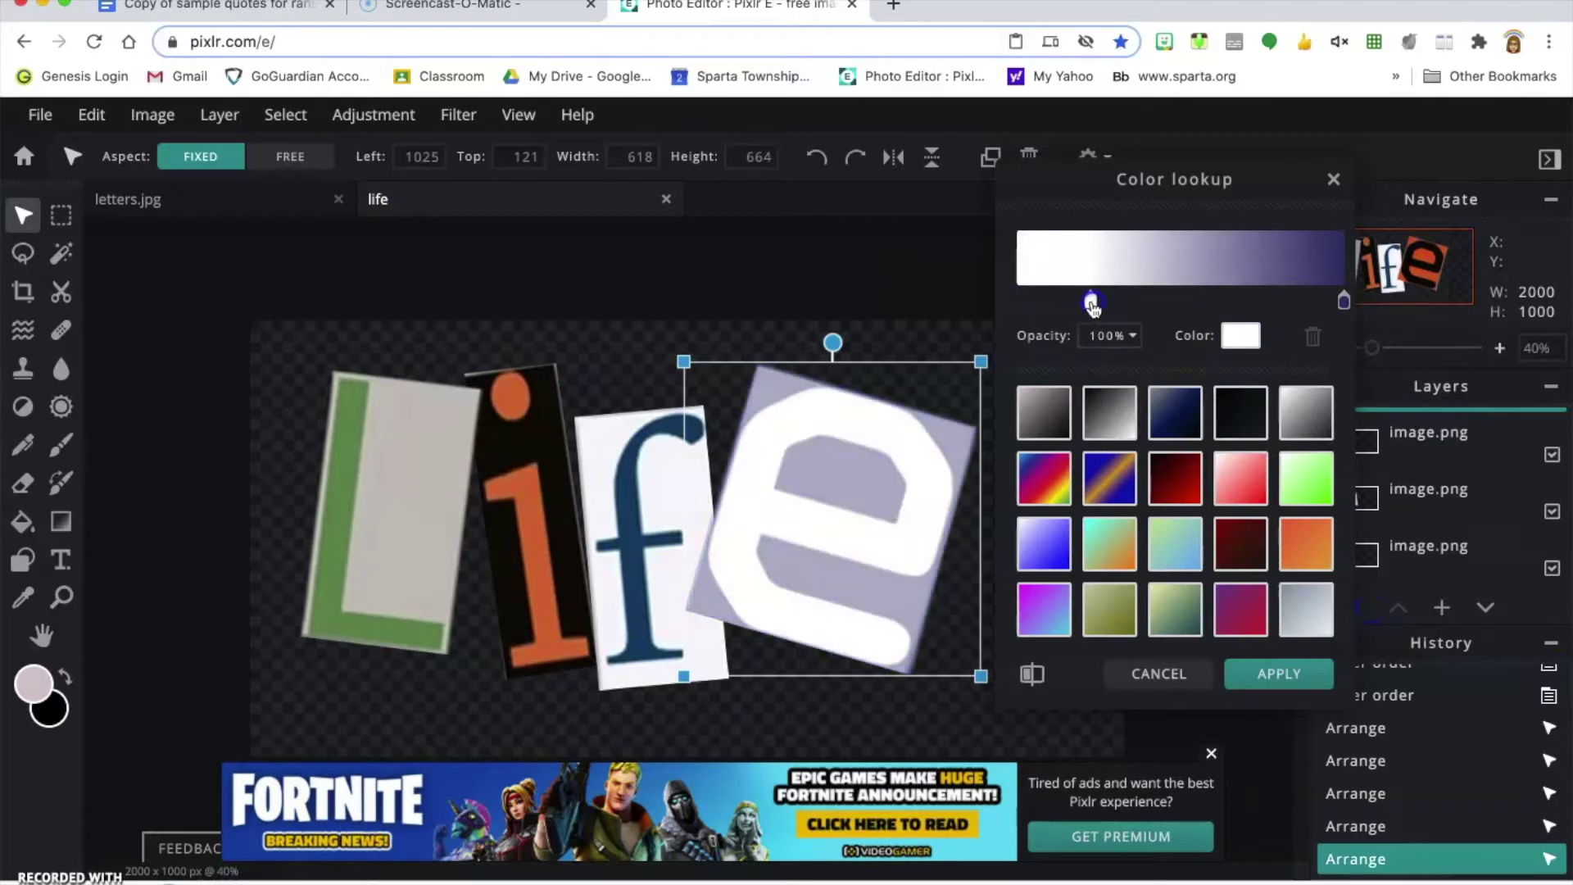
drag(1343, 301, 1247, 303)
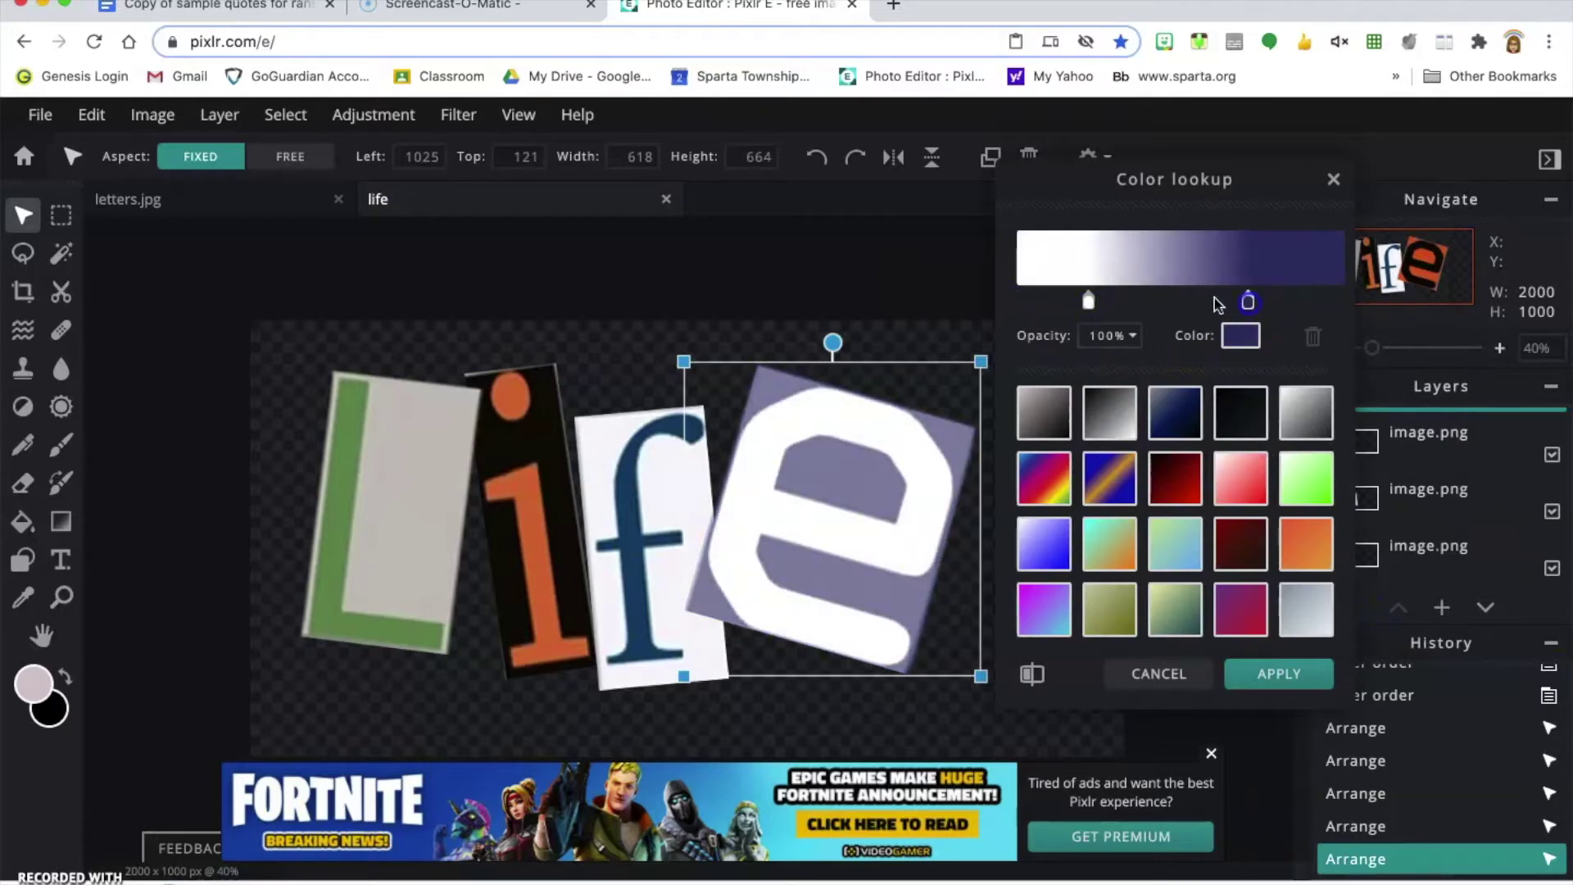
drag(1089, 302, 1061, 301)
click(1293, 685)
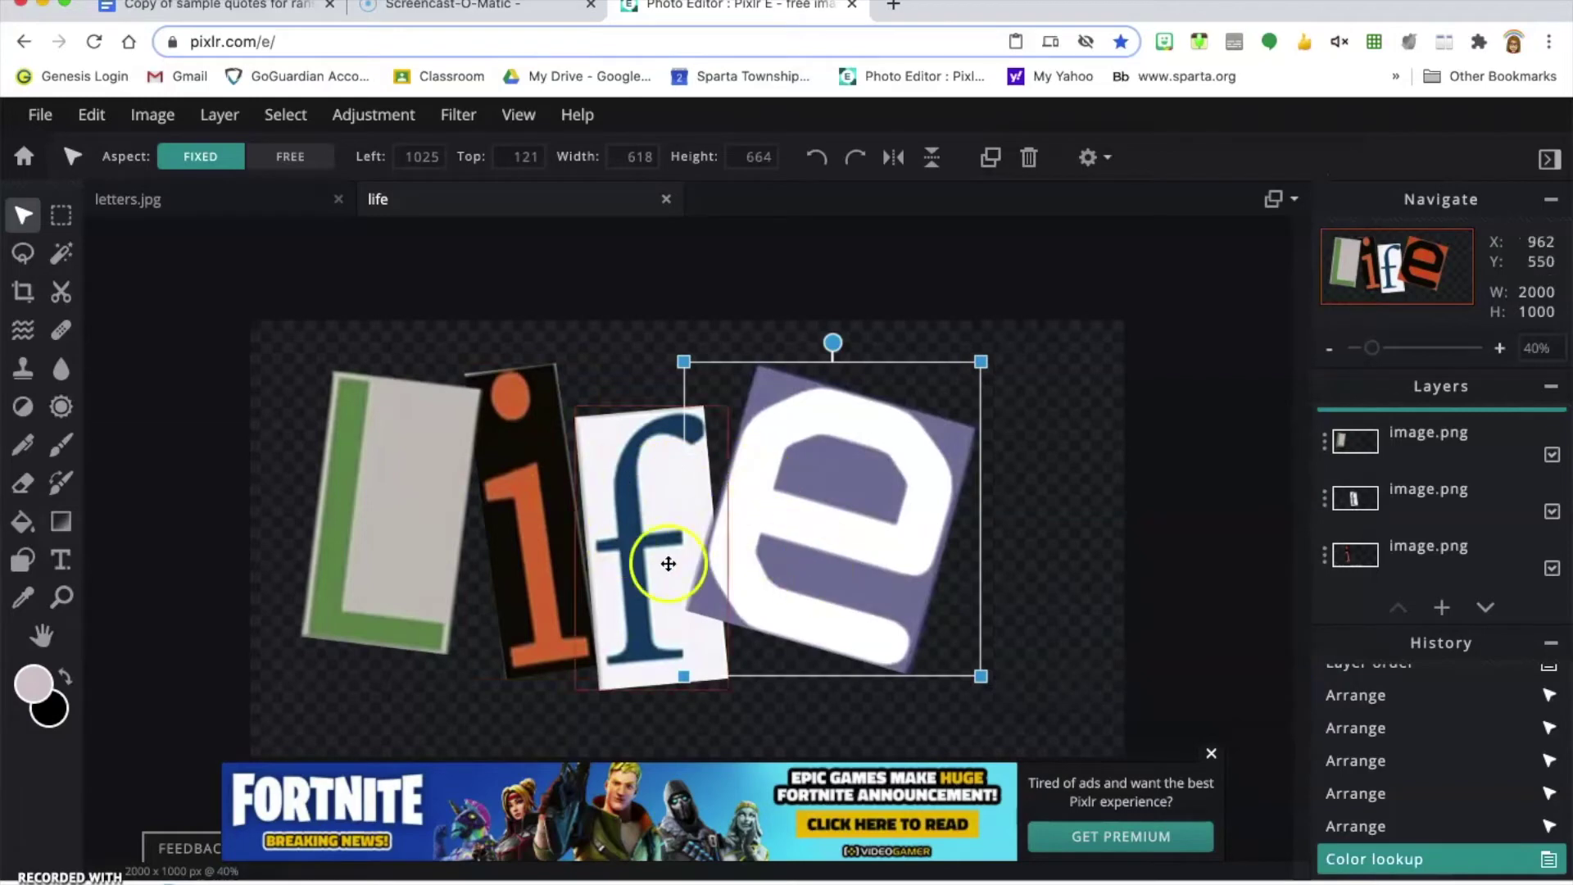
Try a Hue & saturation adjustment on the L, shifting its hue, lowering saturation and lightness, and colorizing it, and discard the changes.
click(380, 503)
click(343, 117)
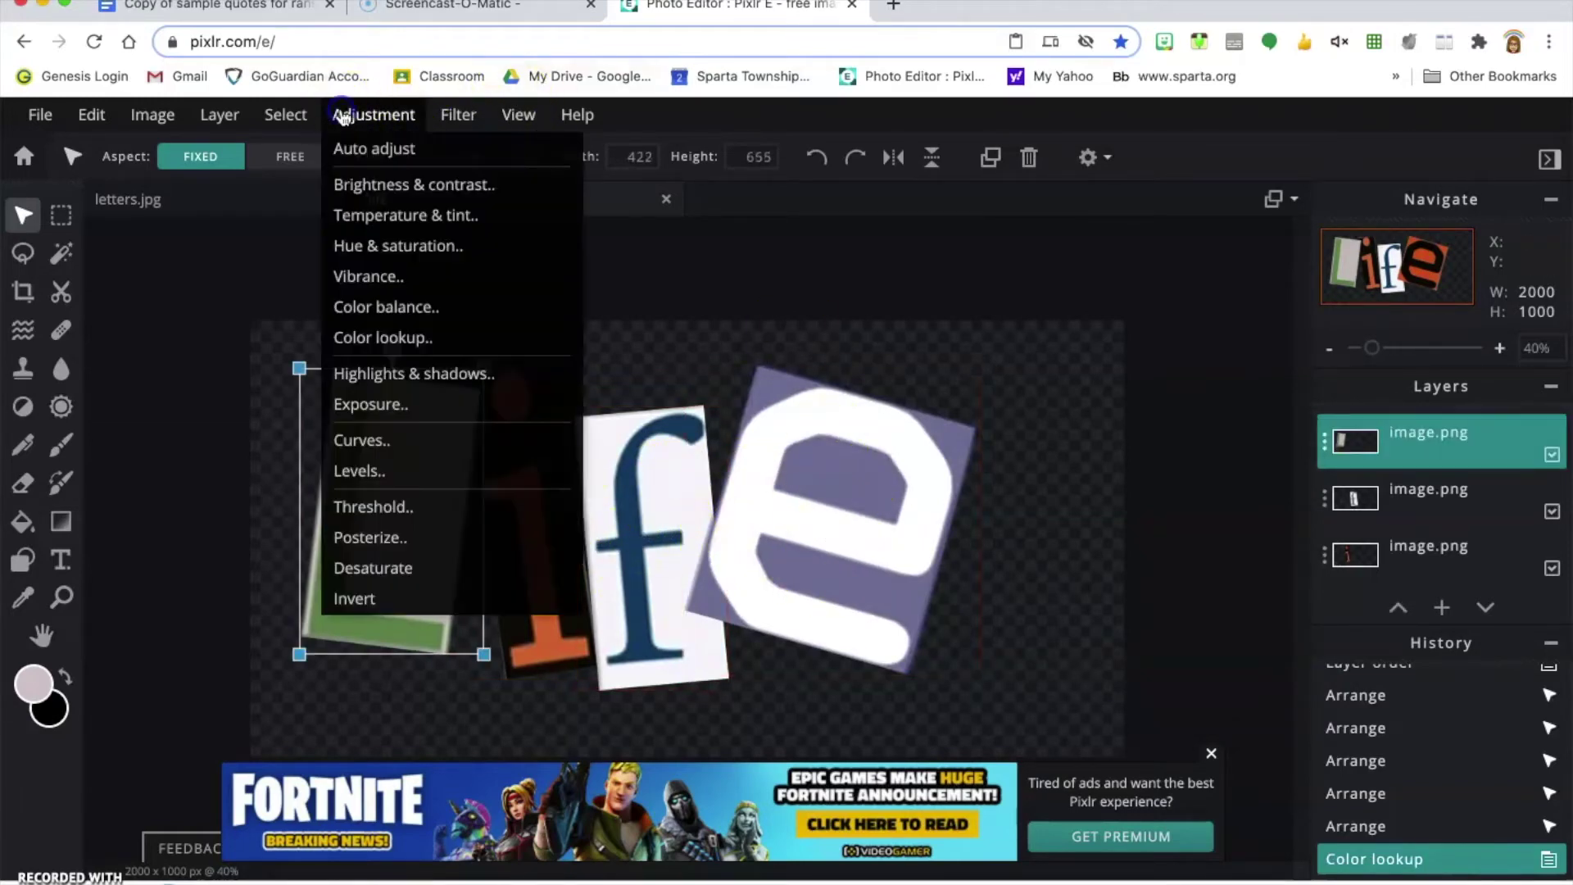
click(375, 242)
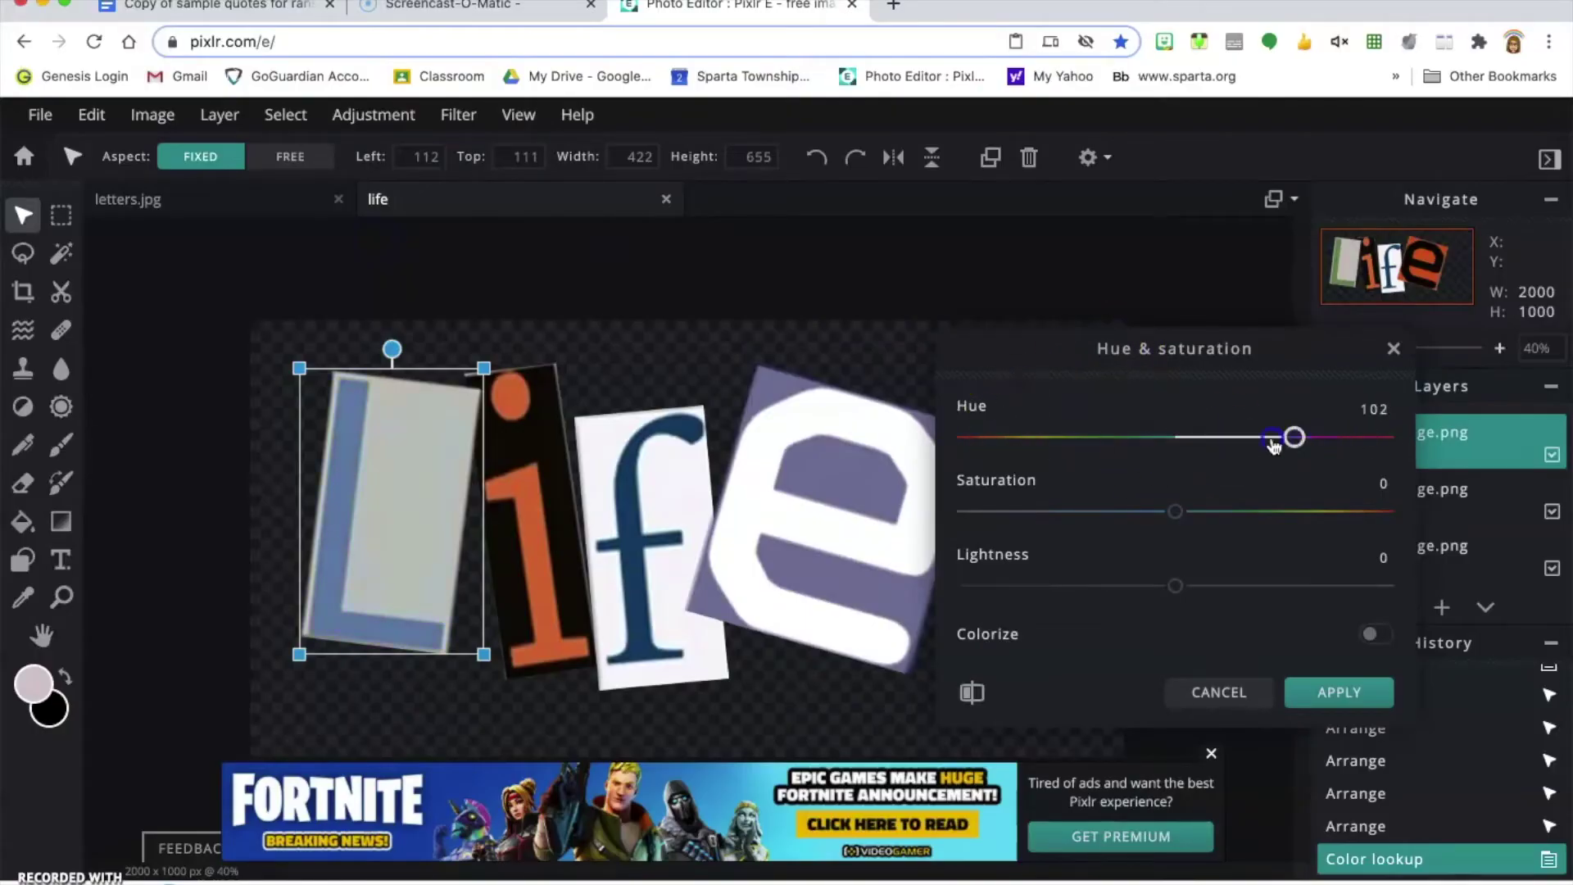
drag(1043, 448, 1162, 448)
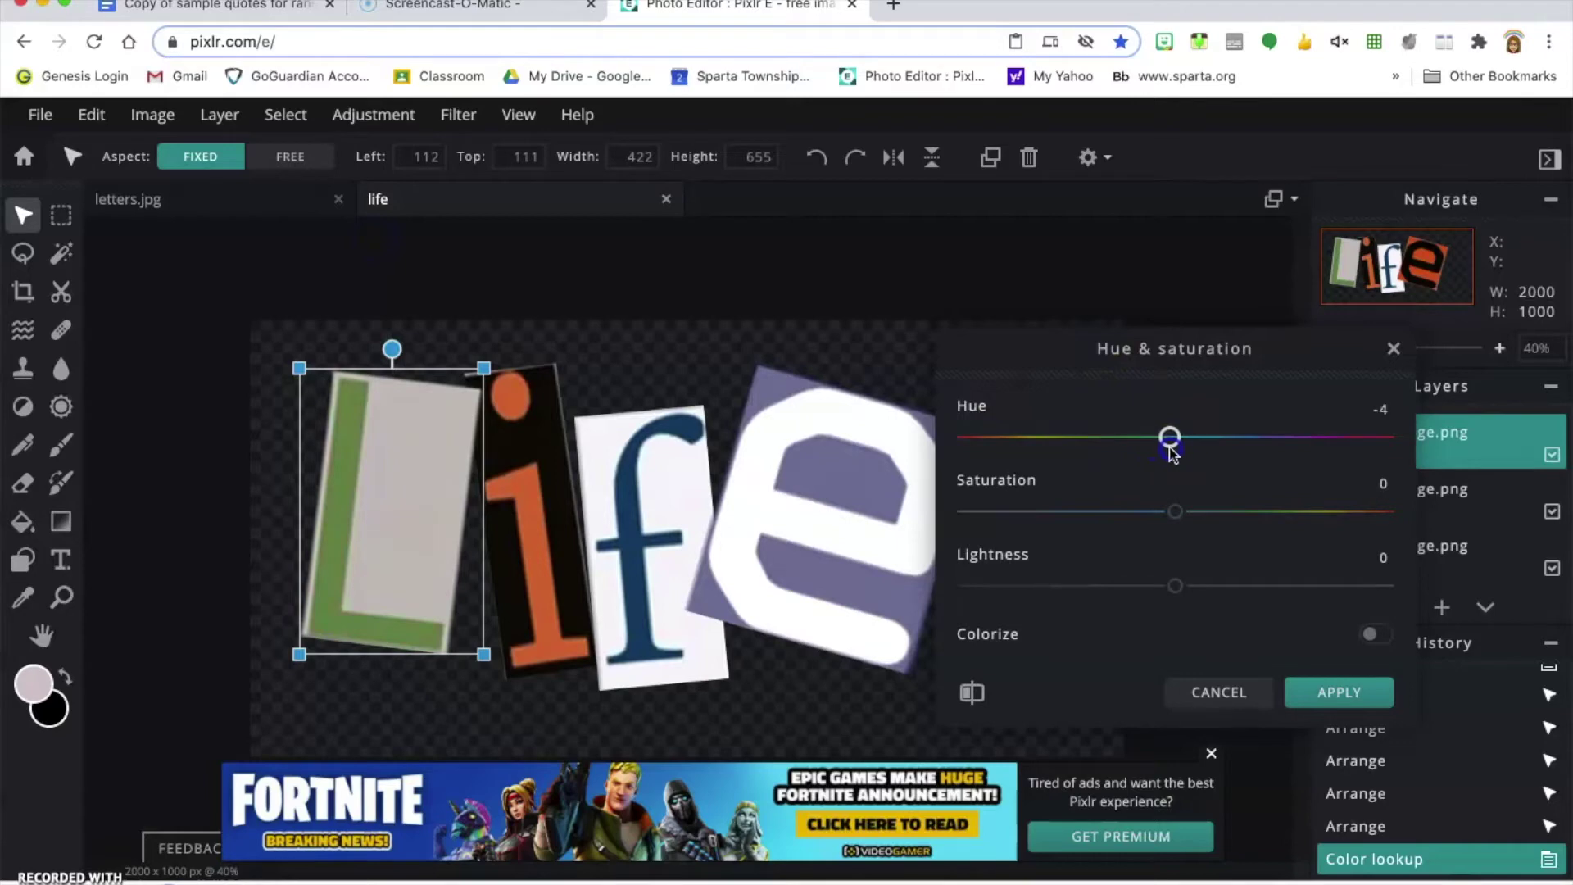
drag(1173, 511, 1044, 509)
mouse_move(1175, 585)
mouse_down()
mouse_move(1232, 587)
mouse_move(1040, 587)
mouse_move(1161, 585)
mouse_up()
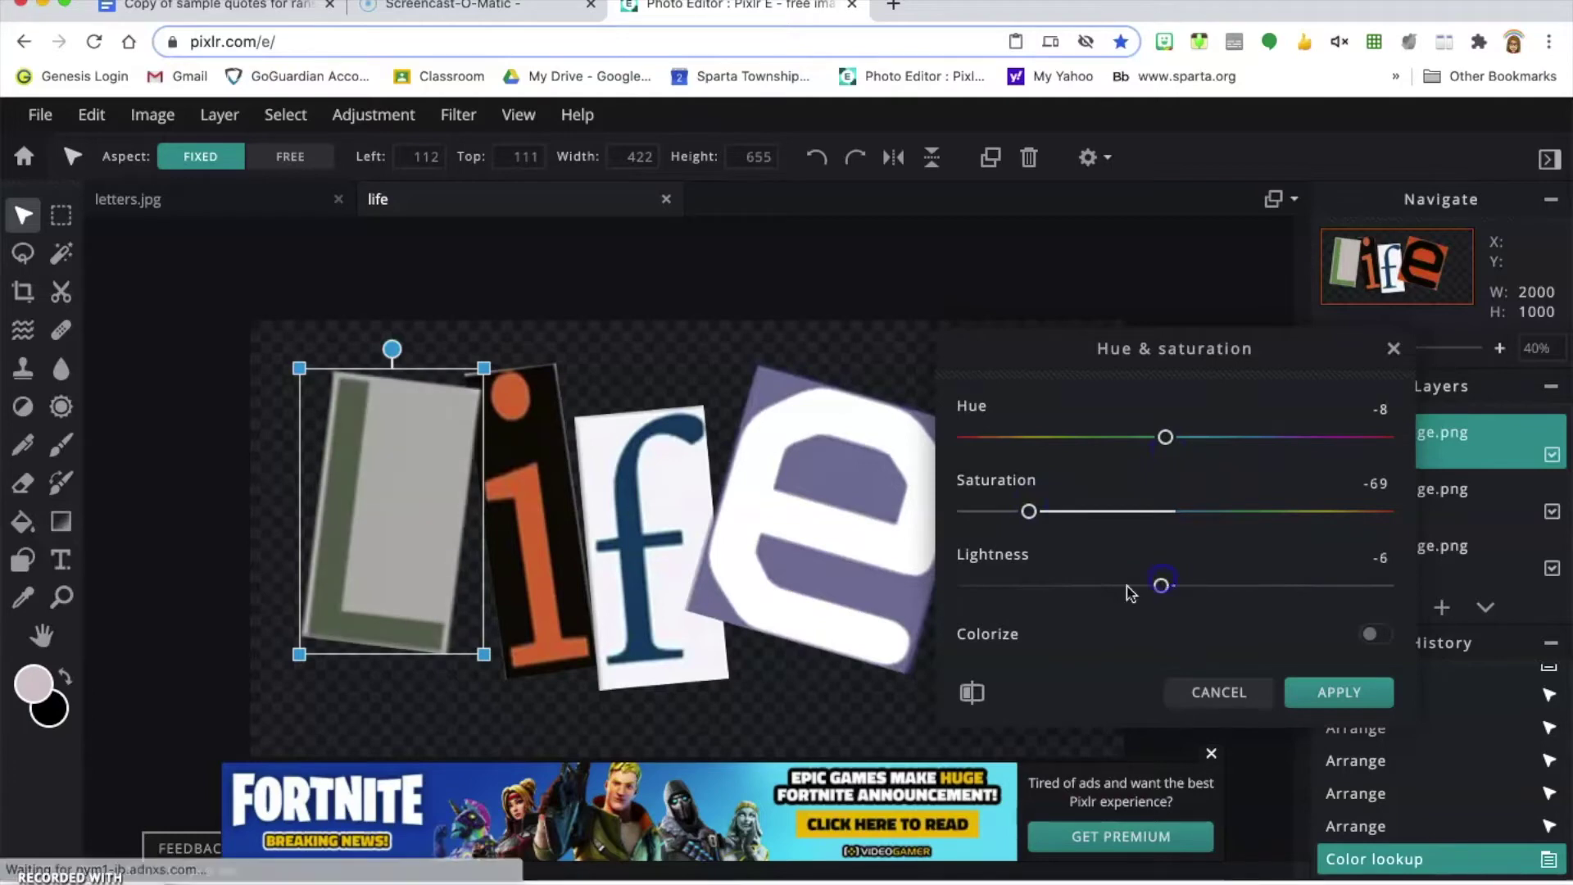
click(1374, 634)
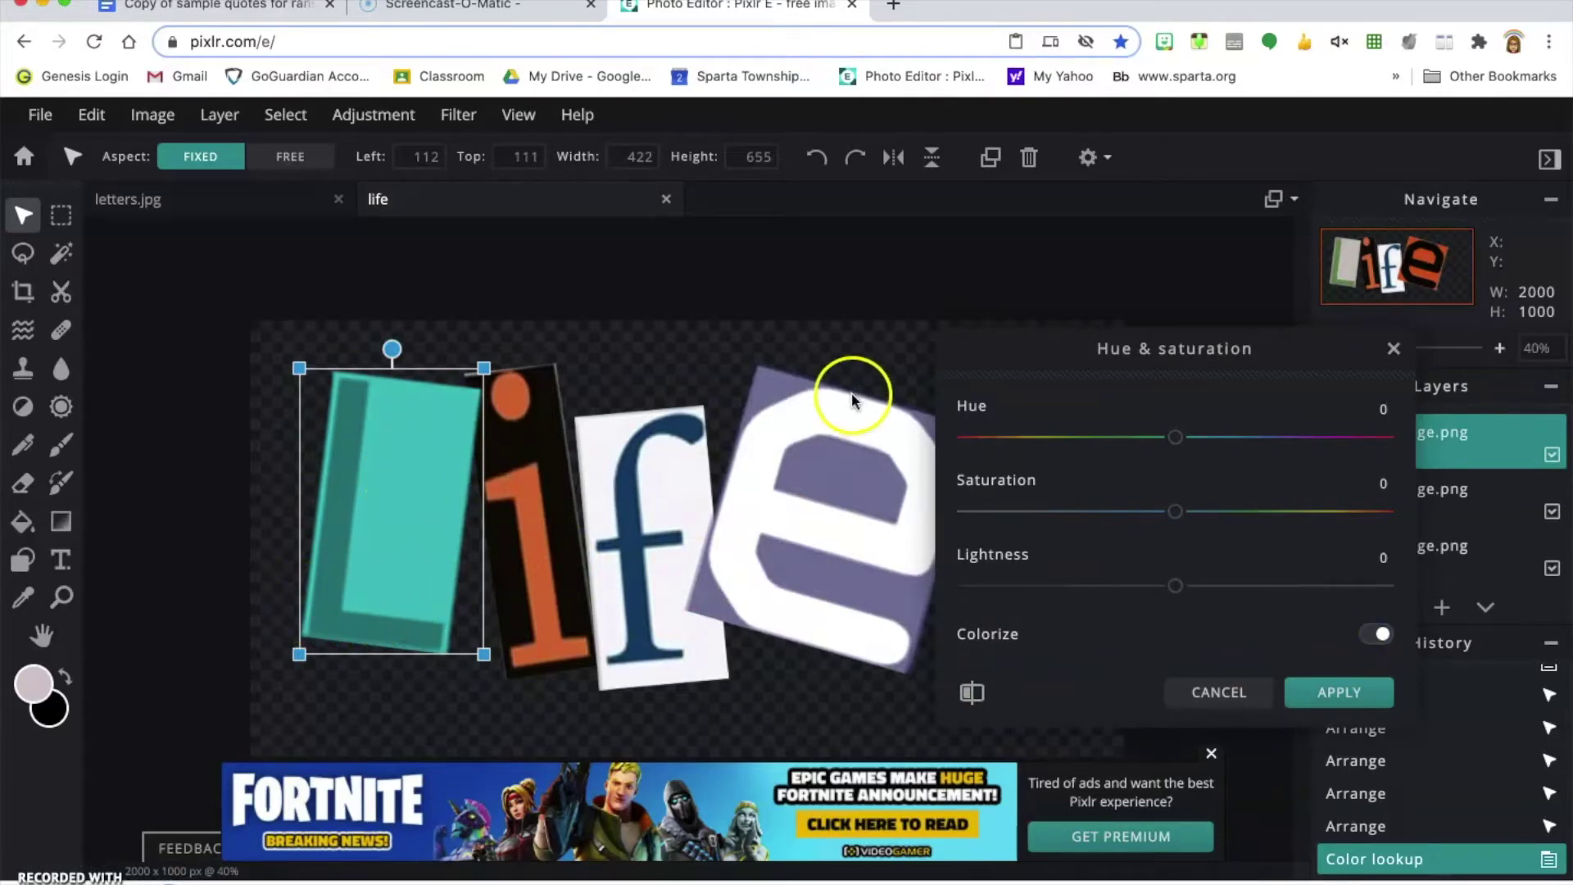
click(1211, 695)
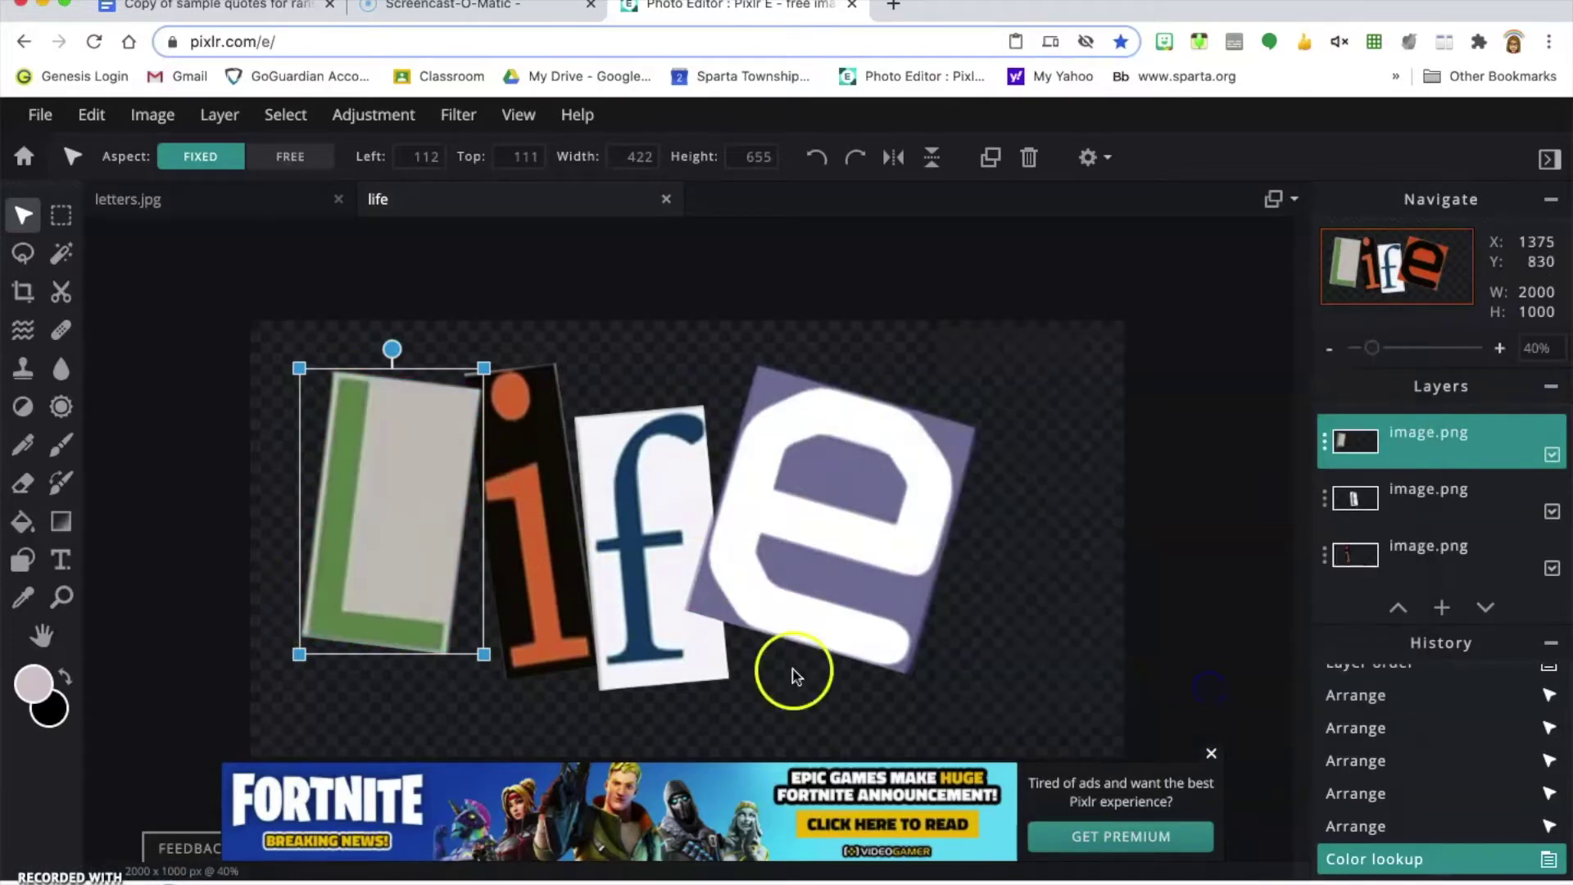
Move the e up to about left 1021, top 75, shift the f slightly down, and nudge the i up to about left 492, top 72.
drag(808, 520, 818, 534)
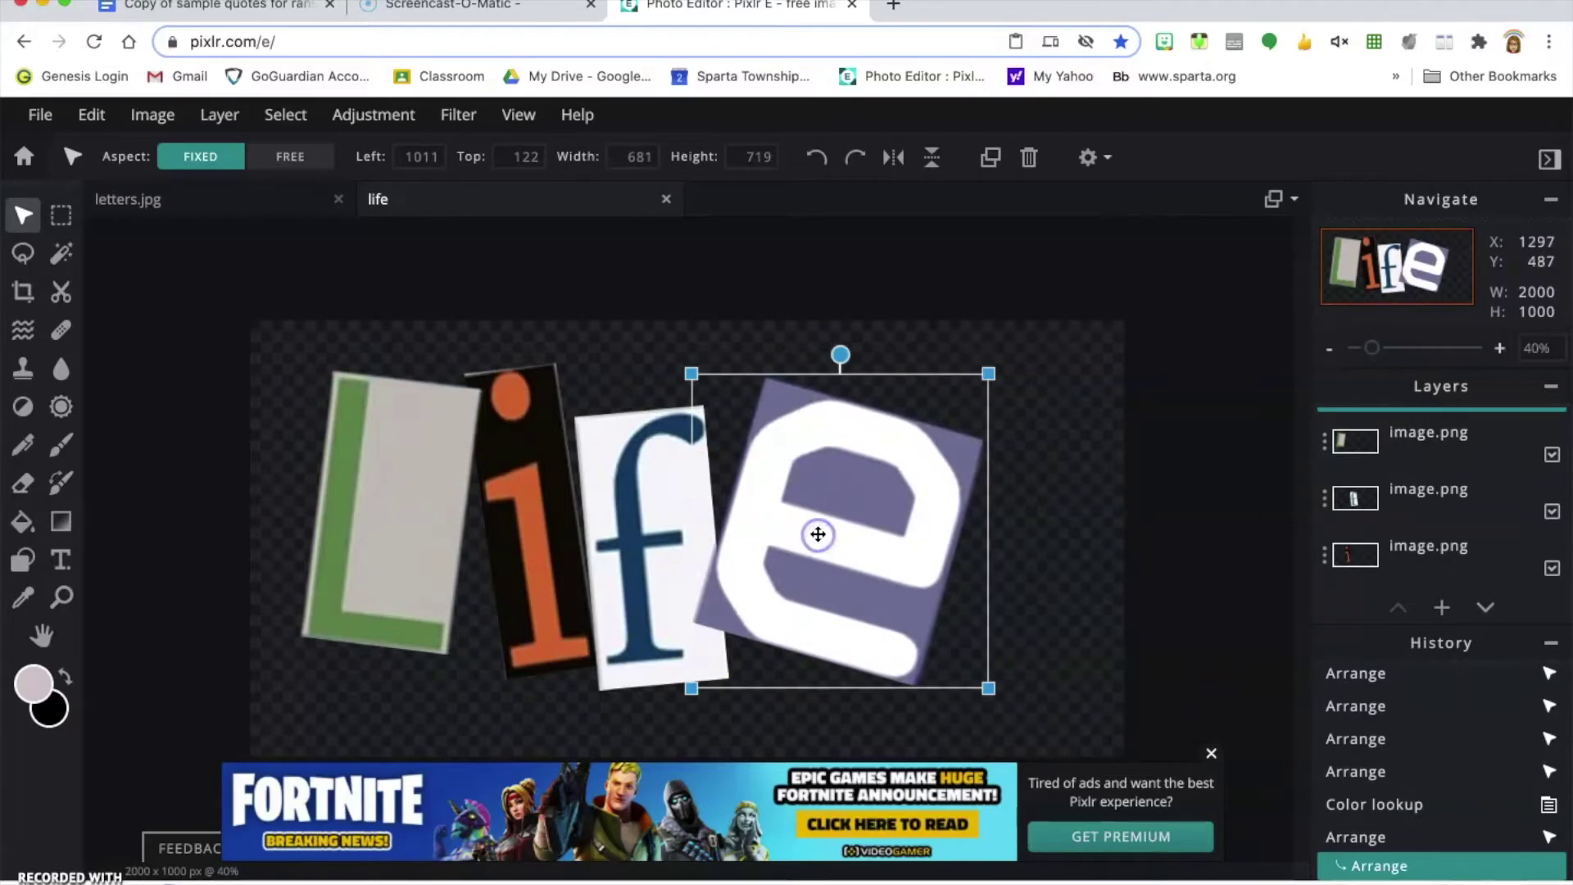
click(827, 348)
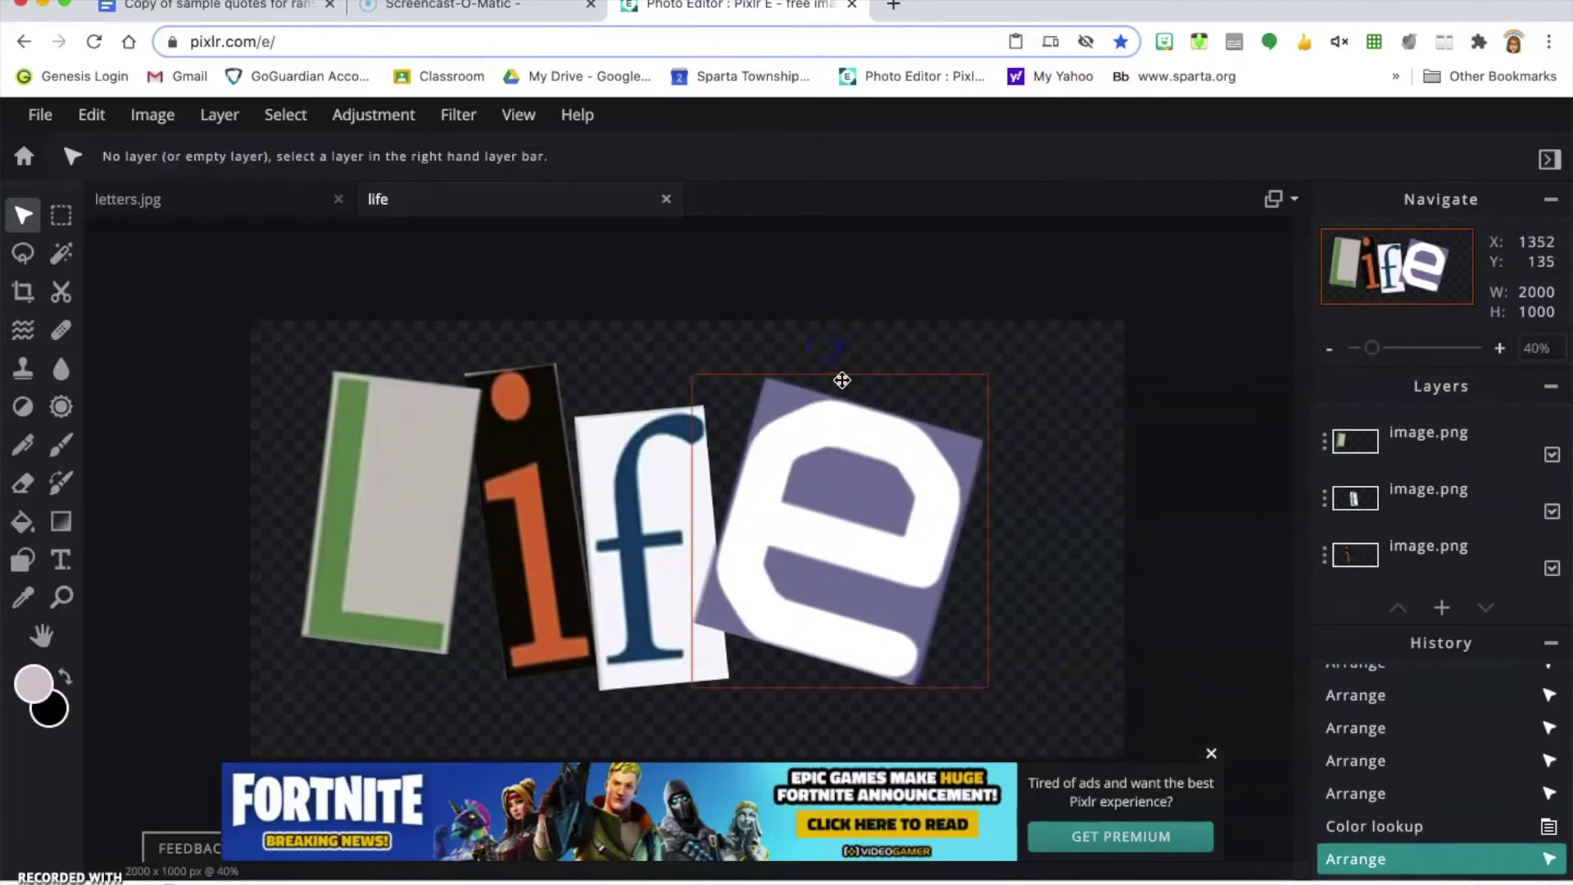
click(836, 425)
drag(916, 459, 919, 439)
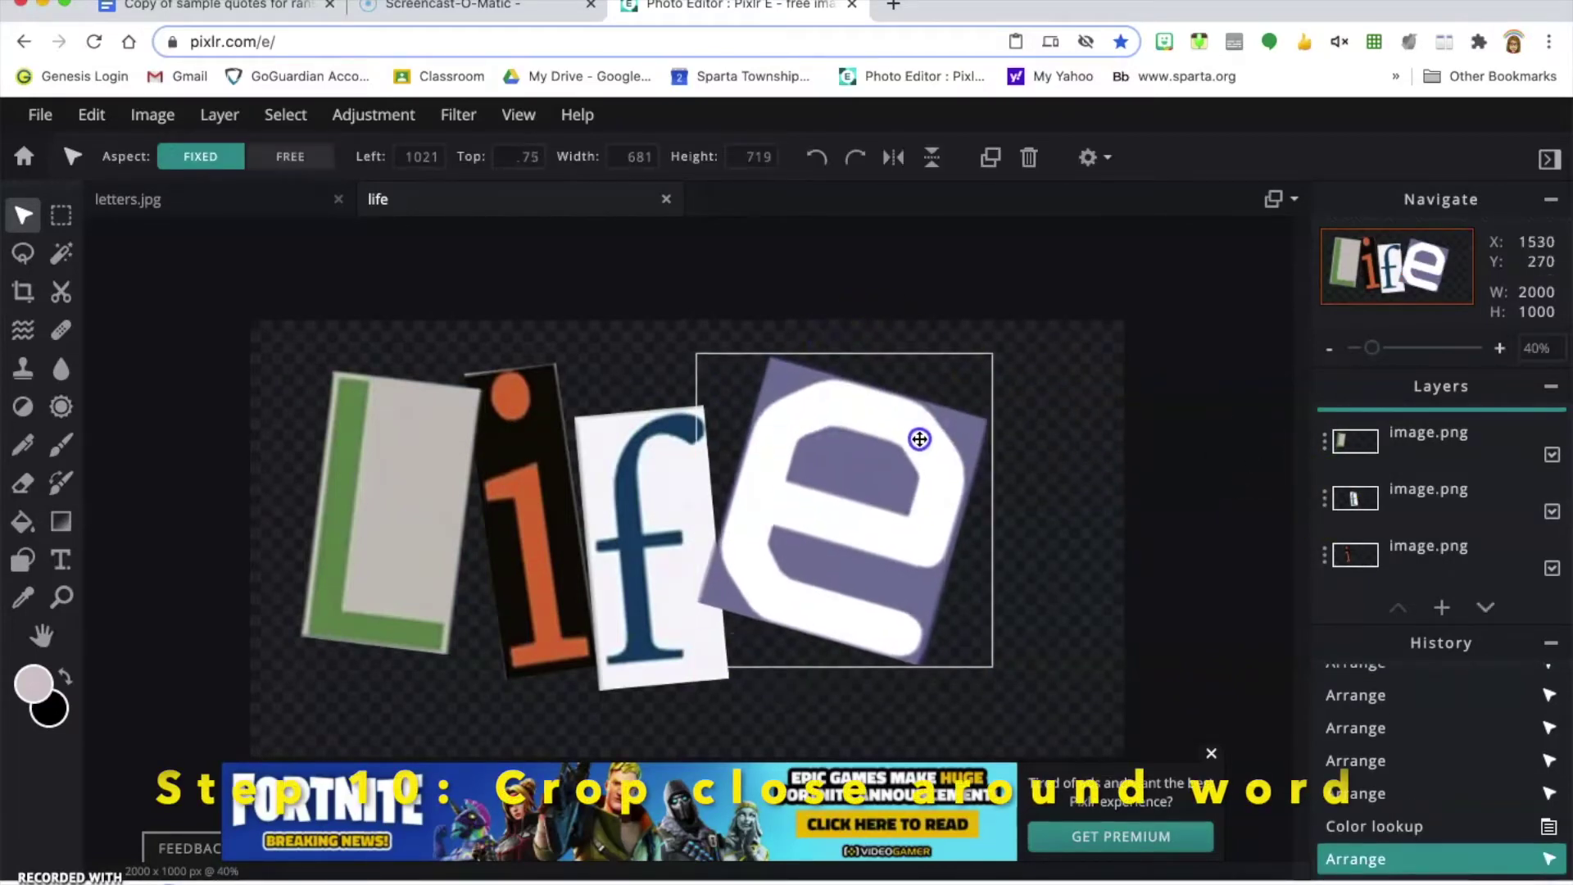
click(642, 562)
click(549, 582)
drag(546, 563, 547, 555)
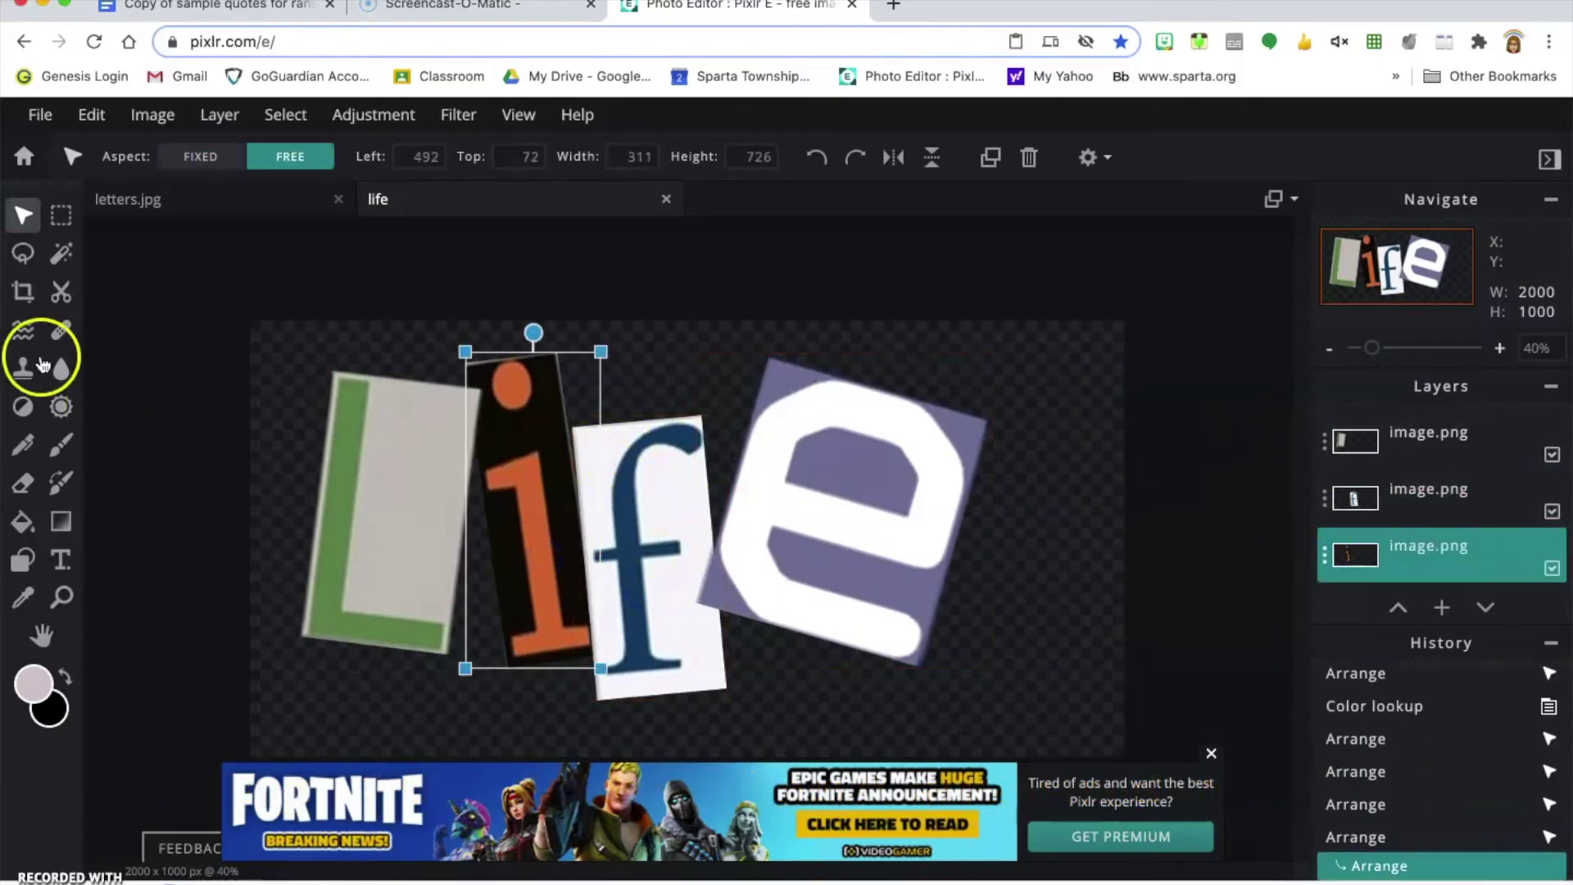
Crop the canvas closely around the word to about 1605 × 828 px.
click(23, 292)
drag(737, 325, 703, 342)
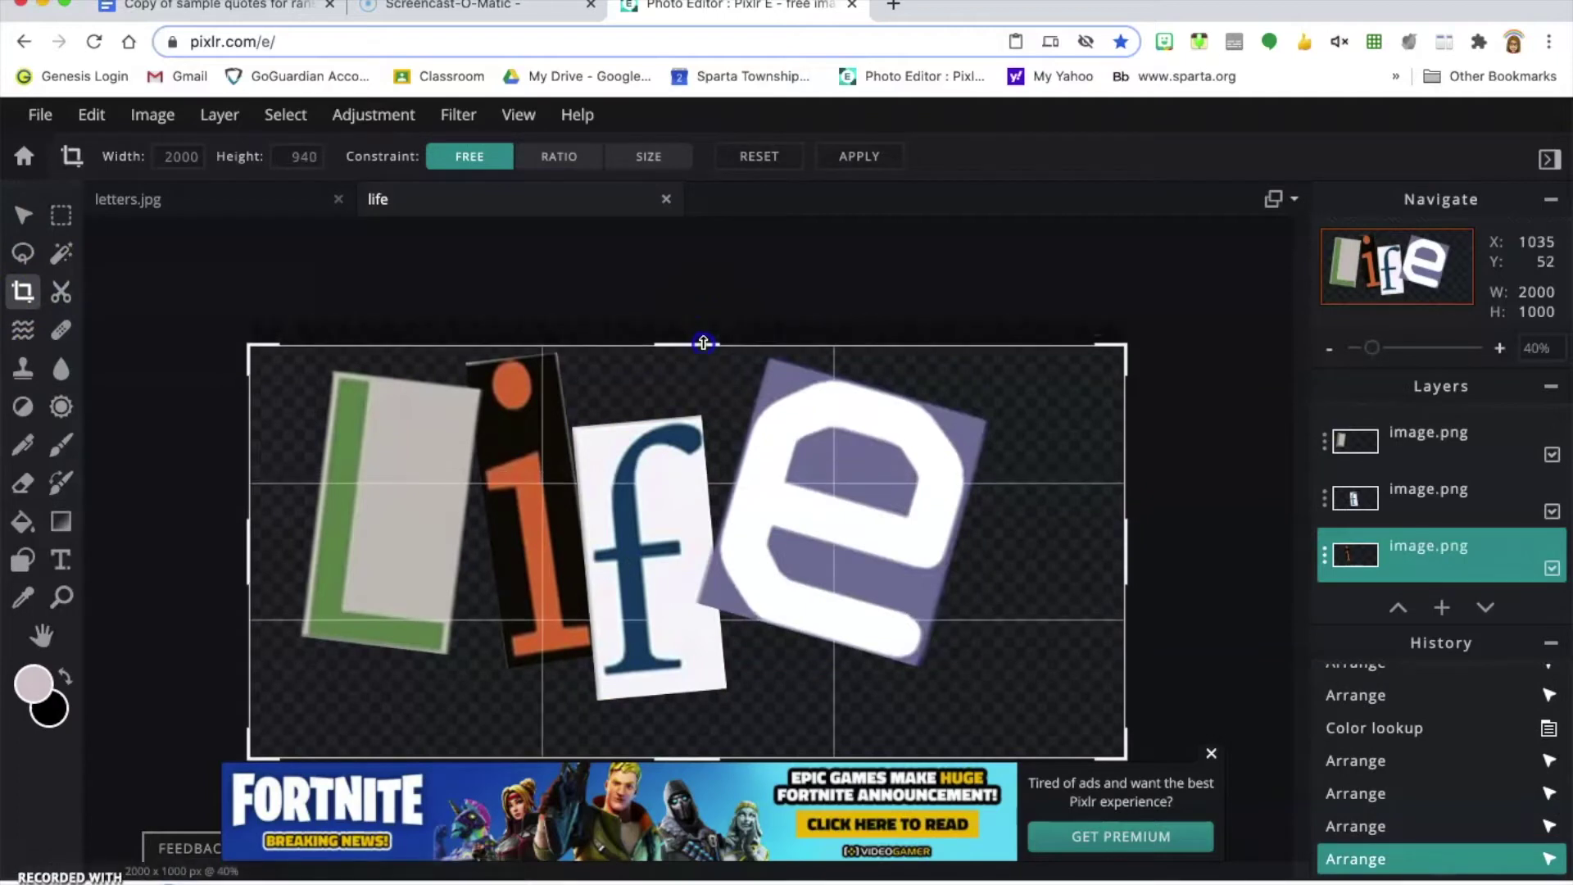
drag(1124, 539, 993, 536)
drag(623, 756, 624, 709)
drag(251, 522, 289, 524)
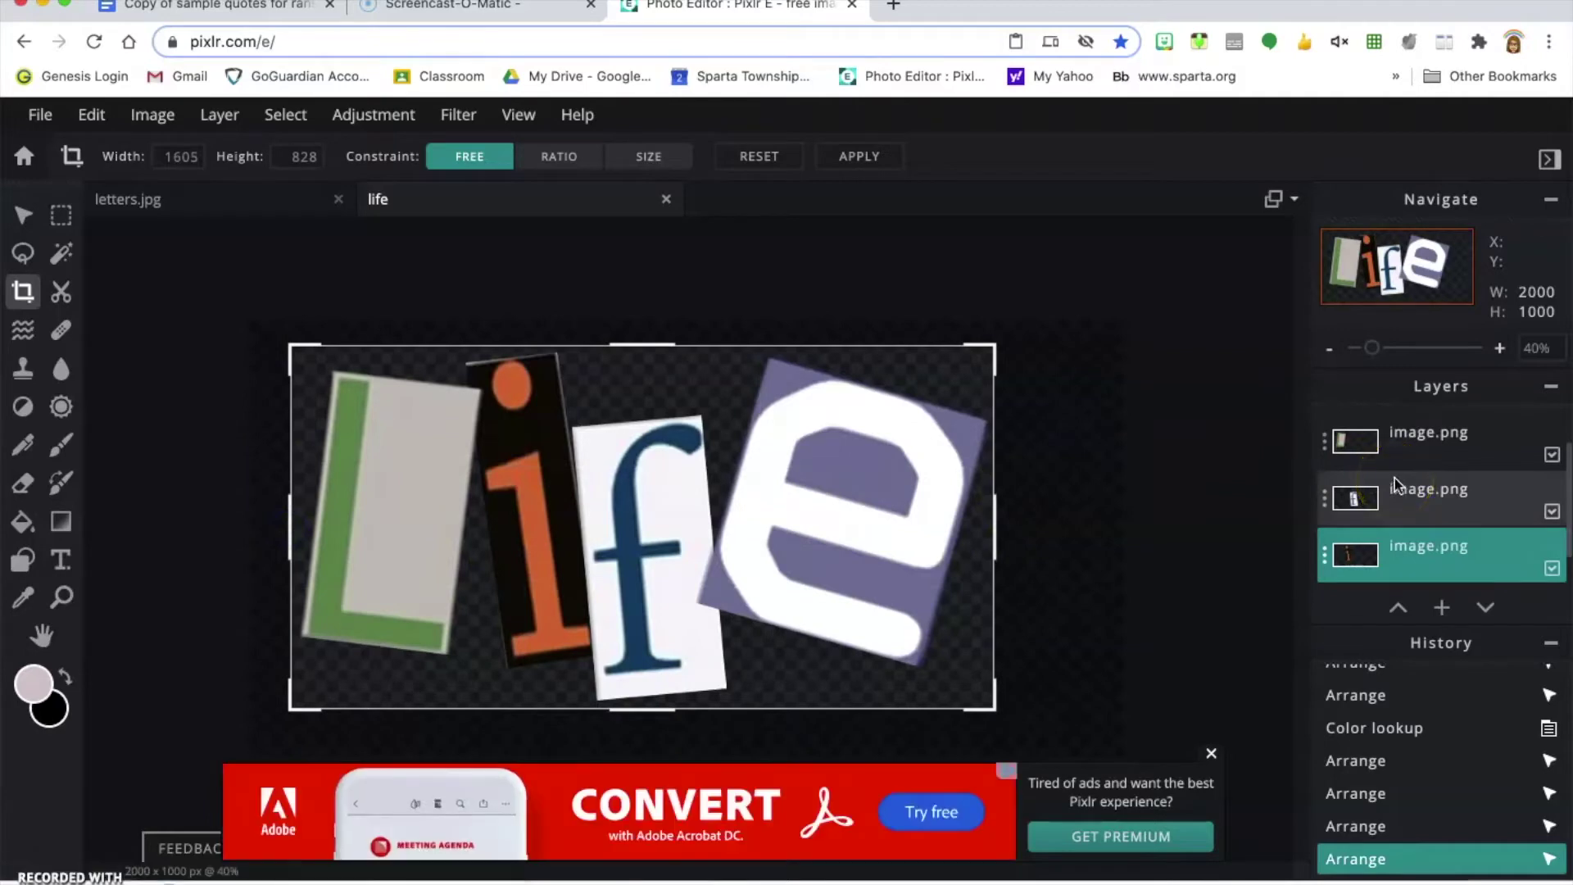
click(858, 156)
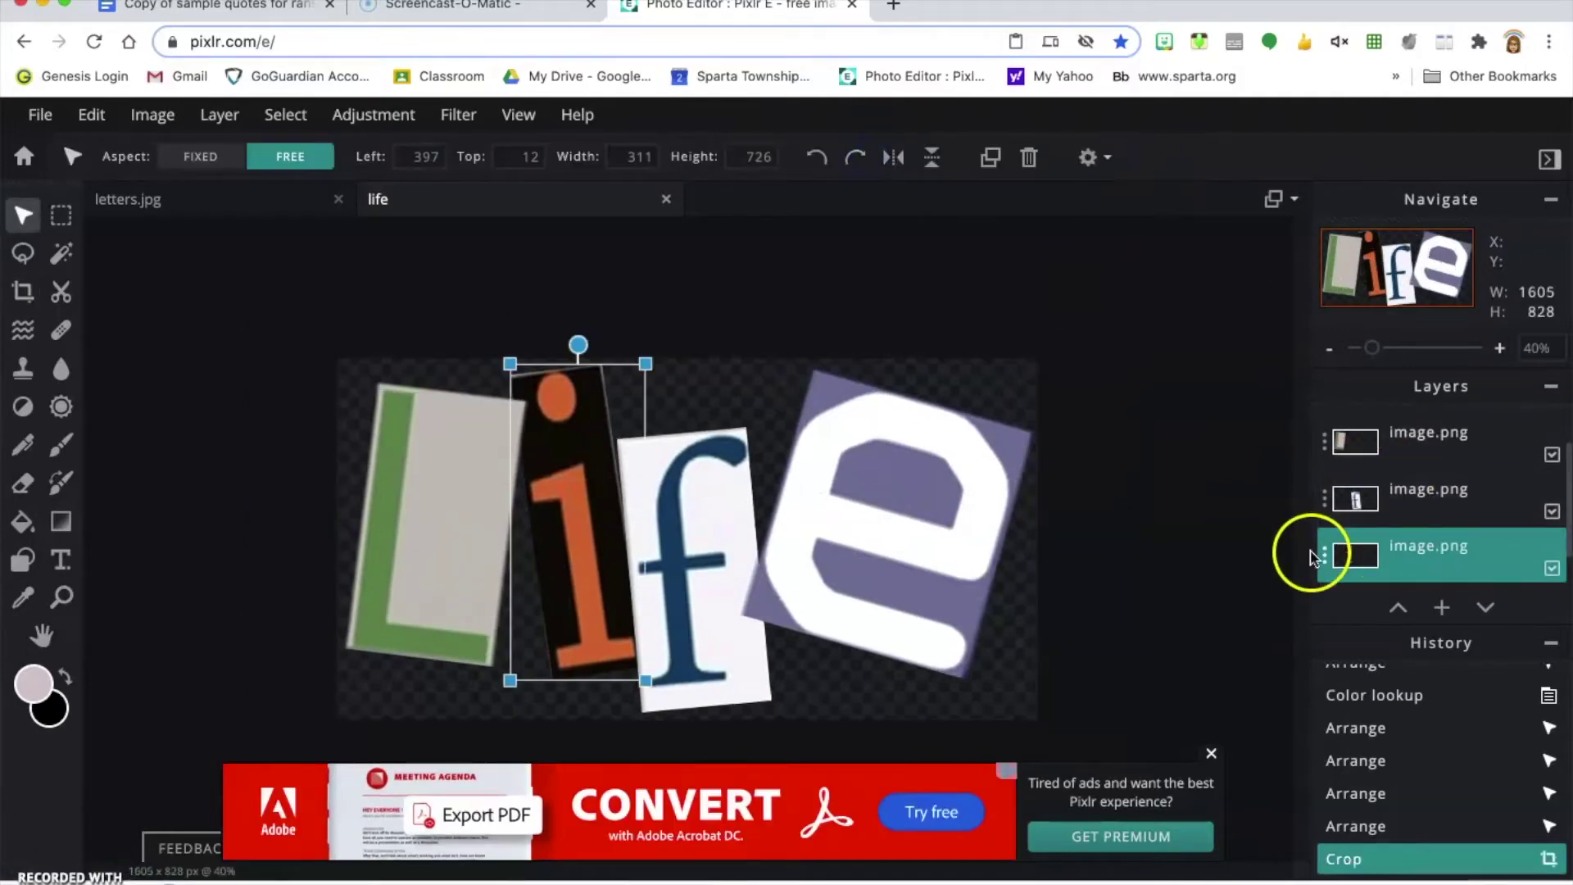
Save the cropped word as a PNG named life at 1605 × 828 px and download it.
click(45, 115)
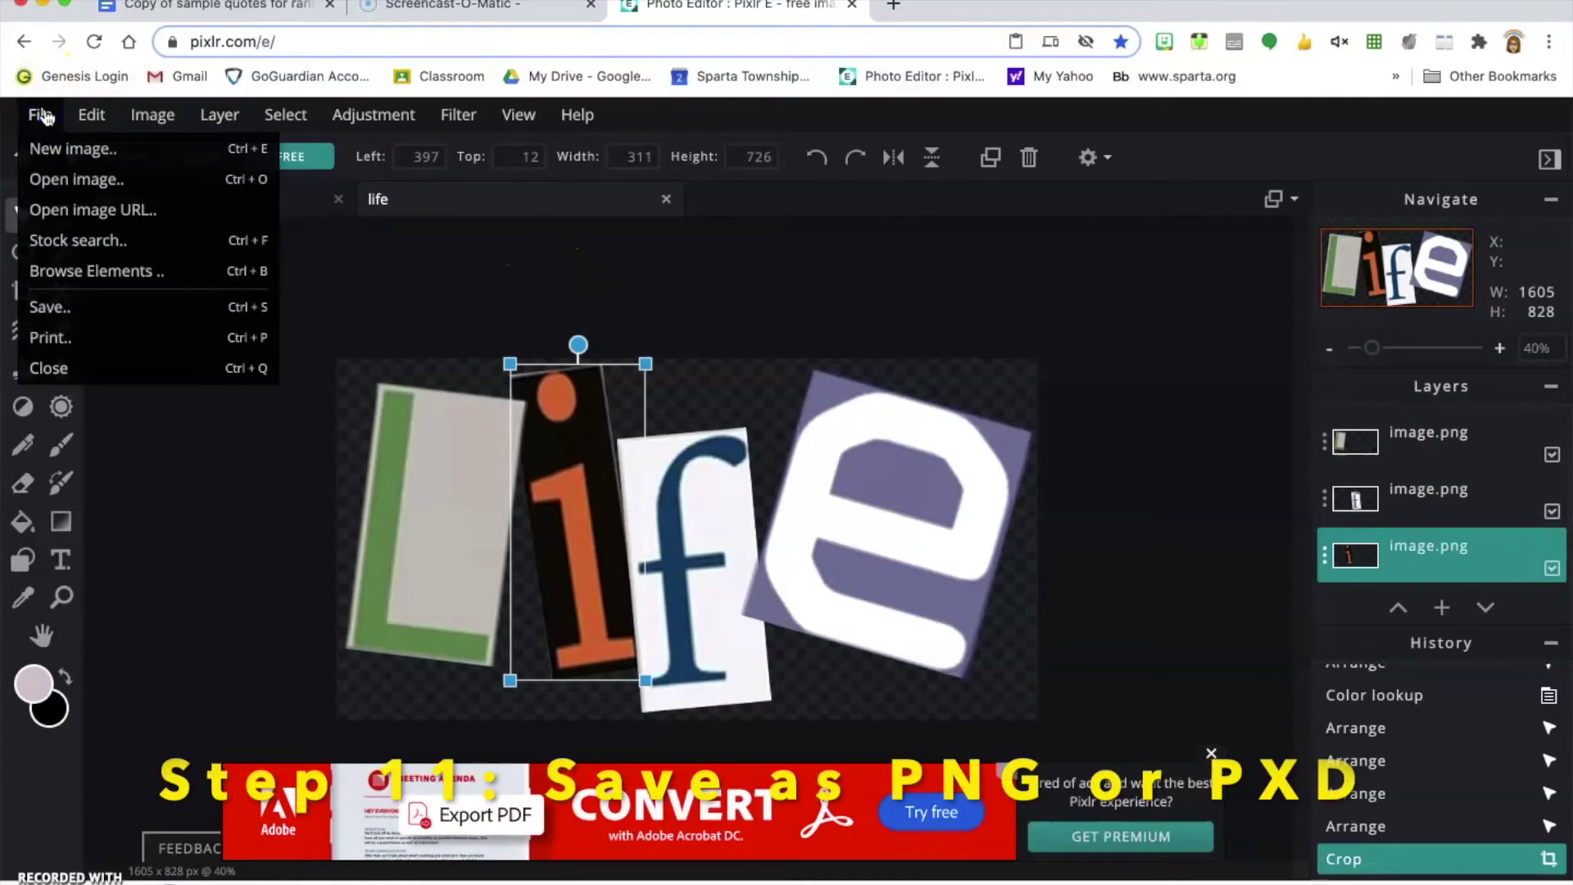
click(34, 312)
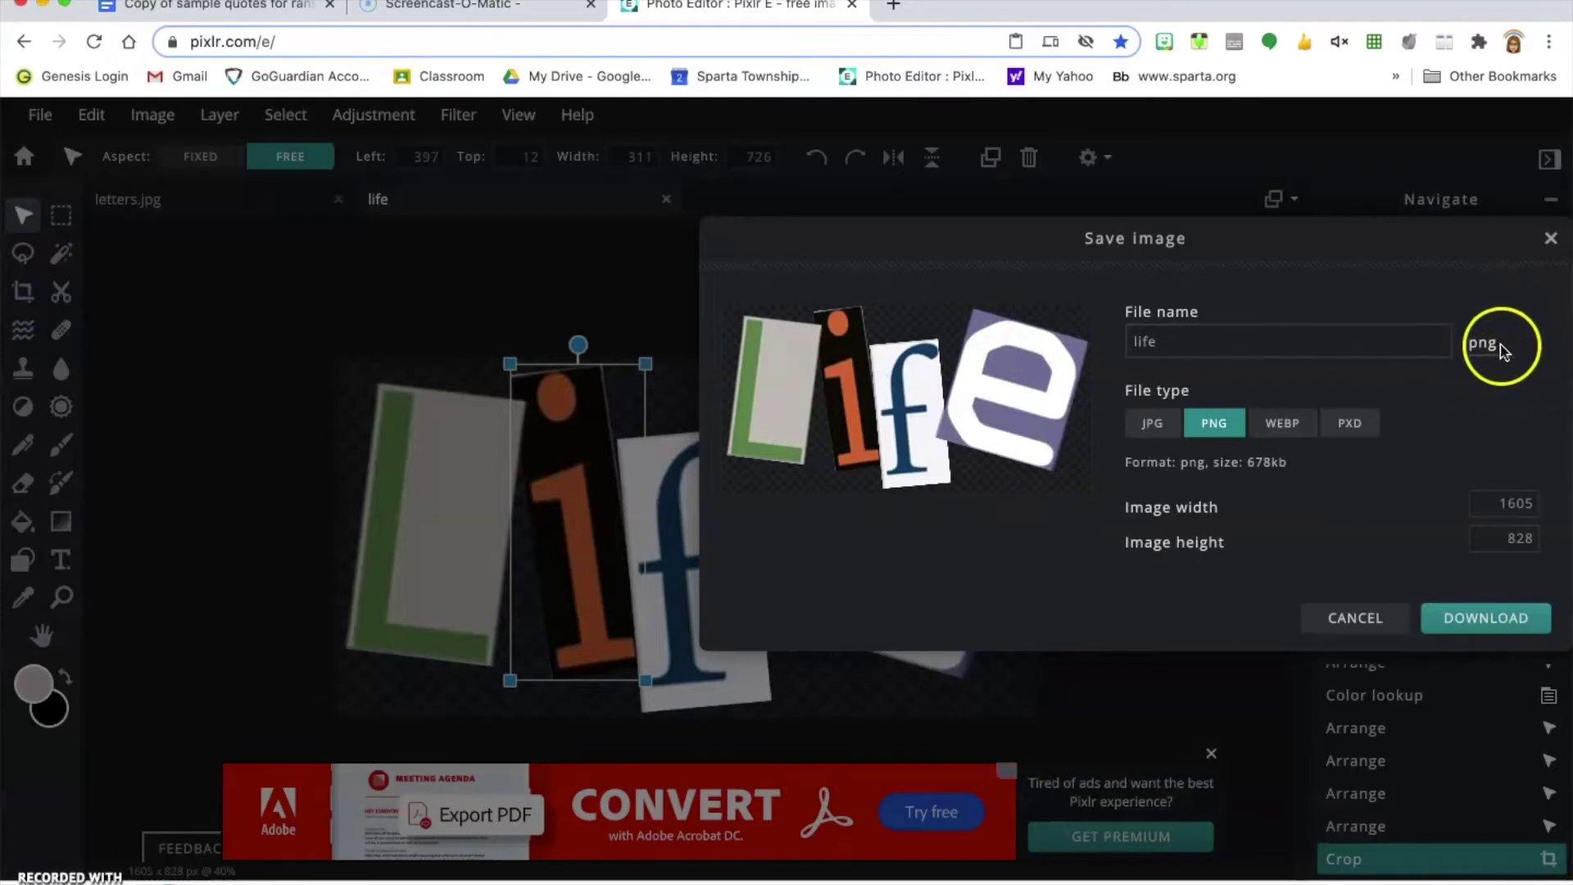
click(1197, 342)
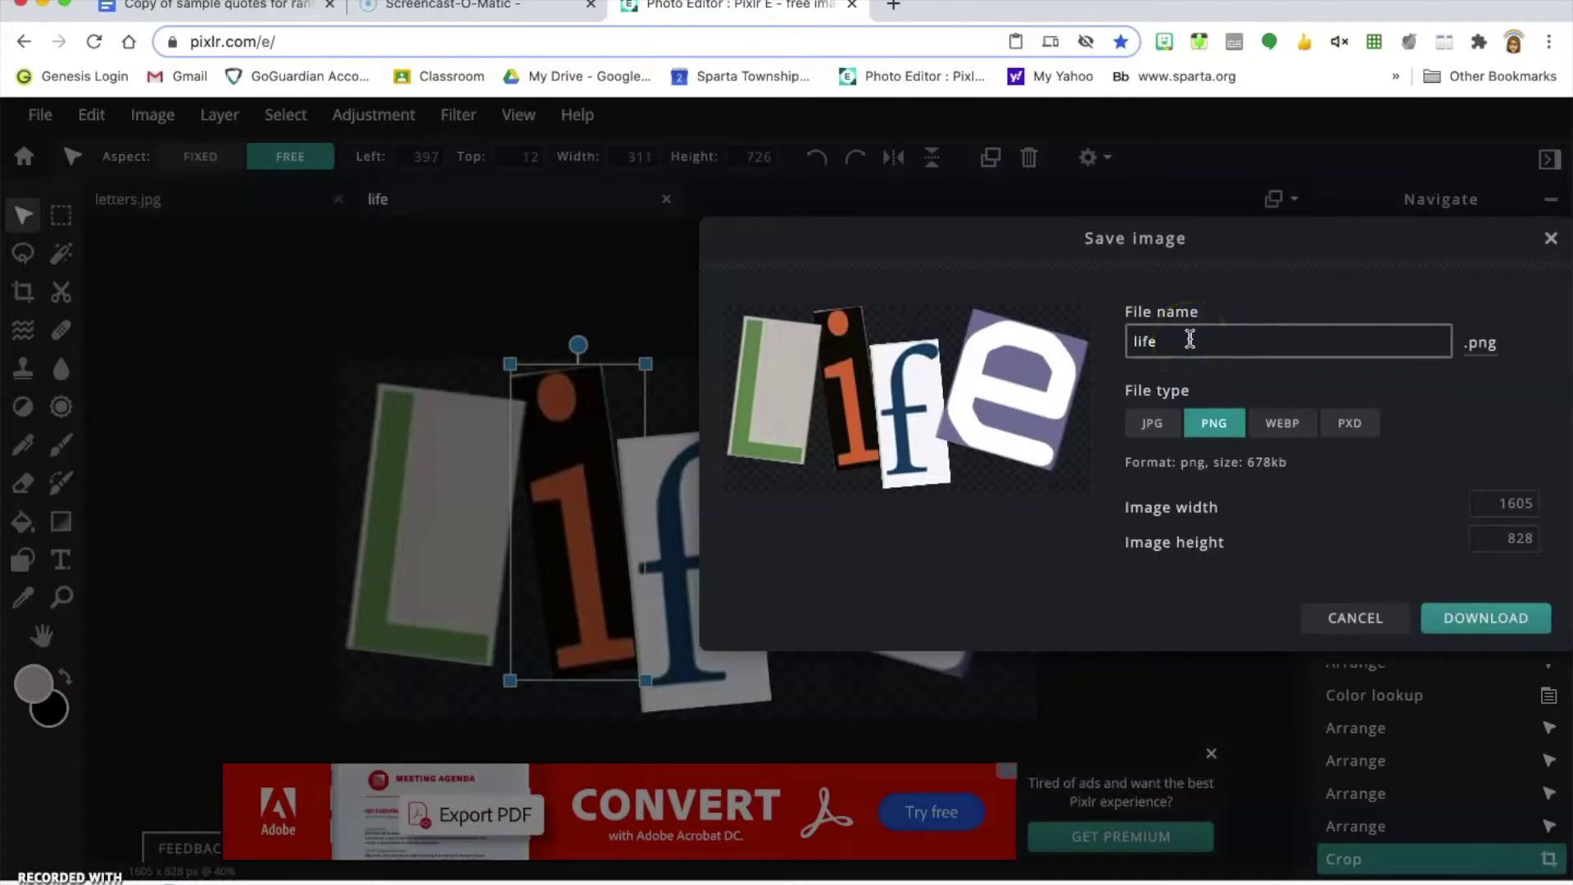
click(1235, 345)
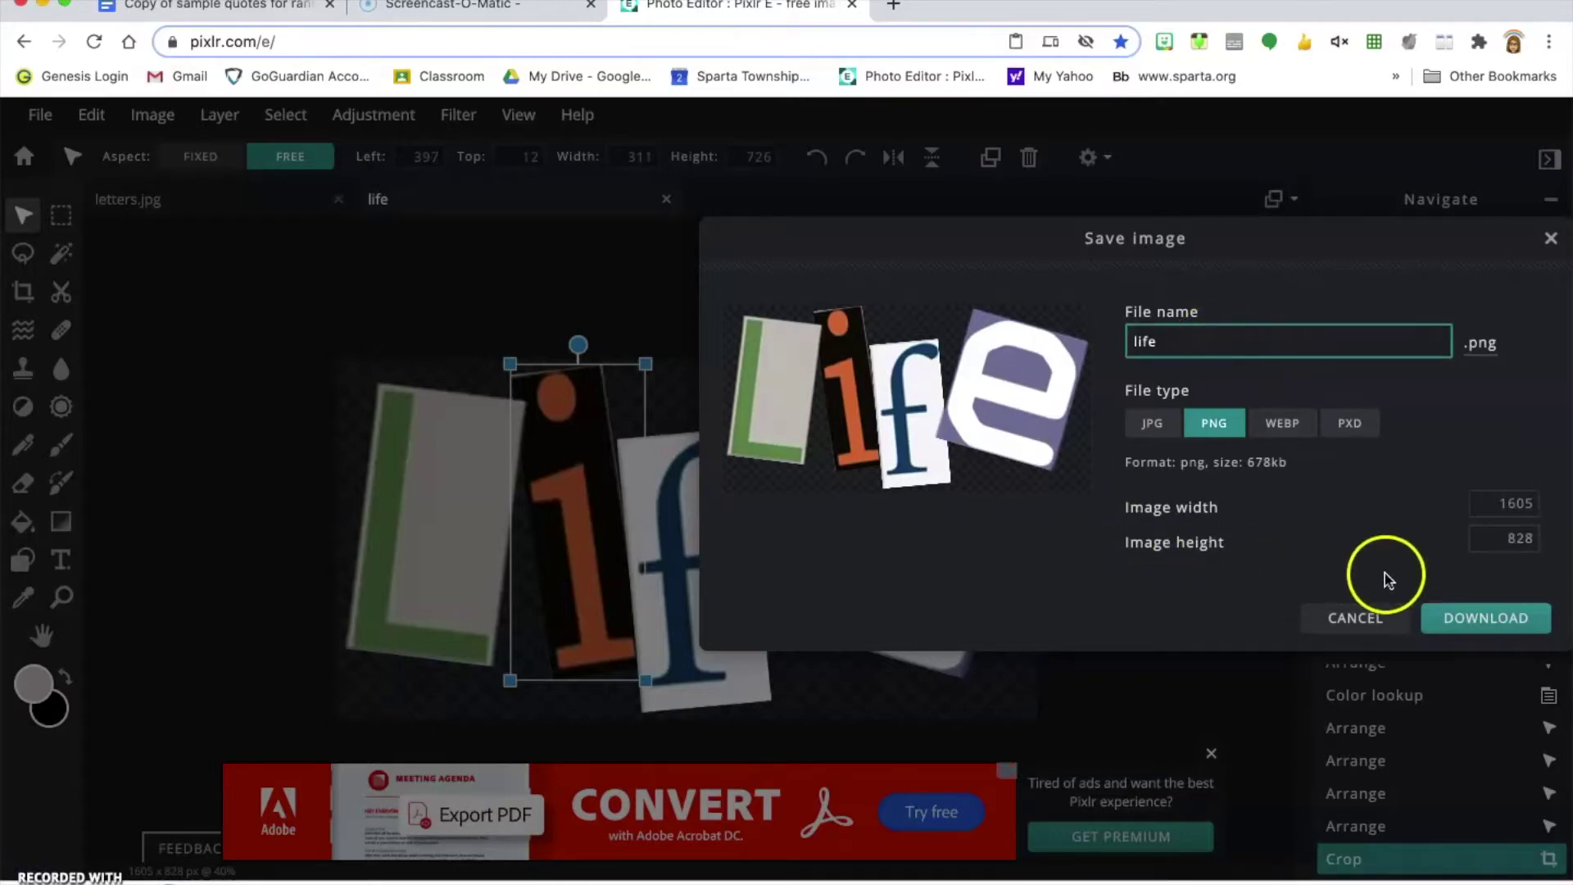
click(1467, 621)
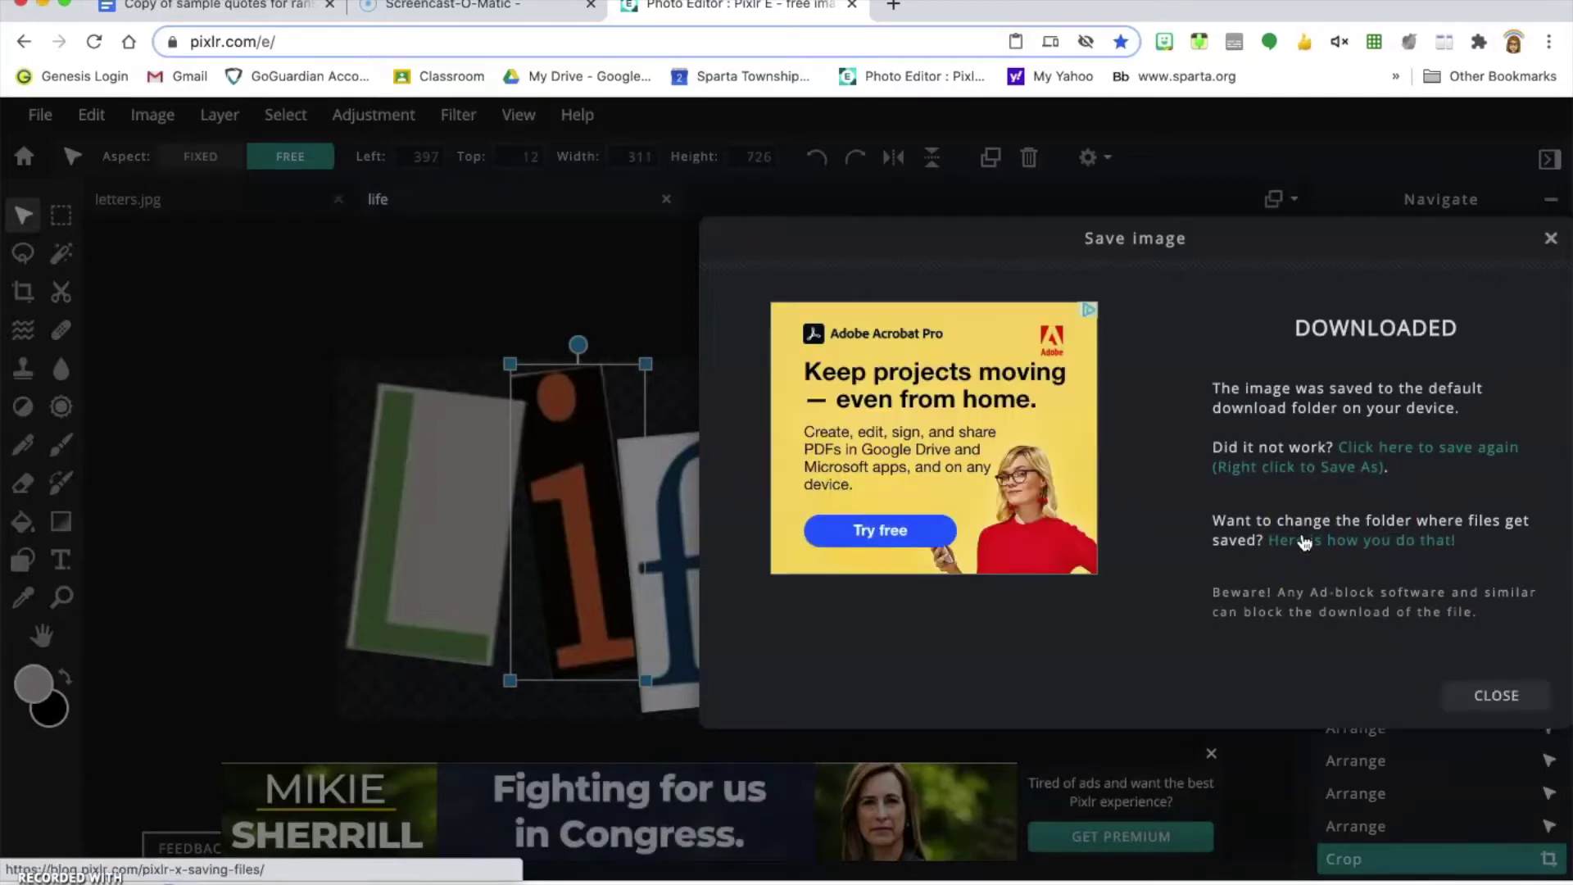
click(1510, 699)
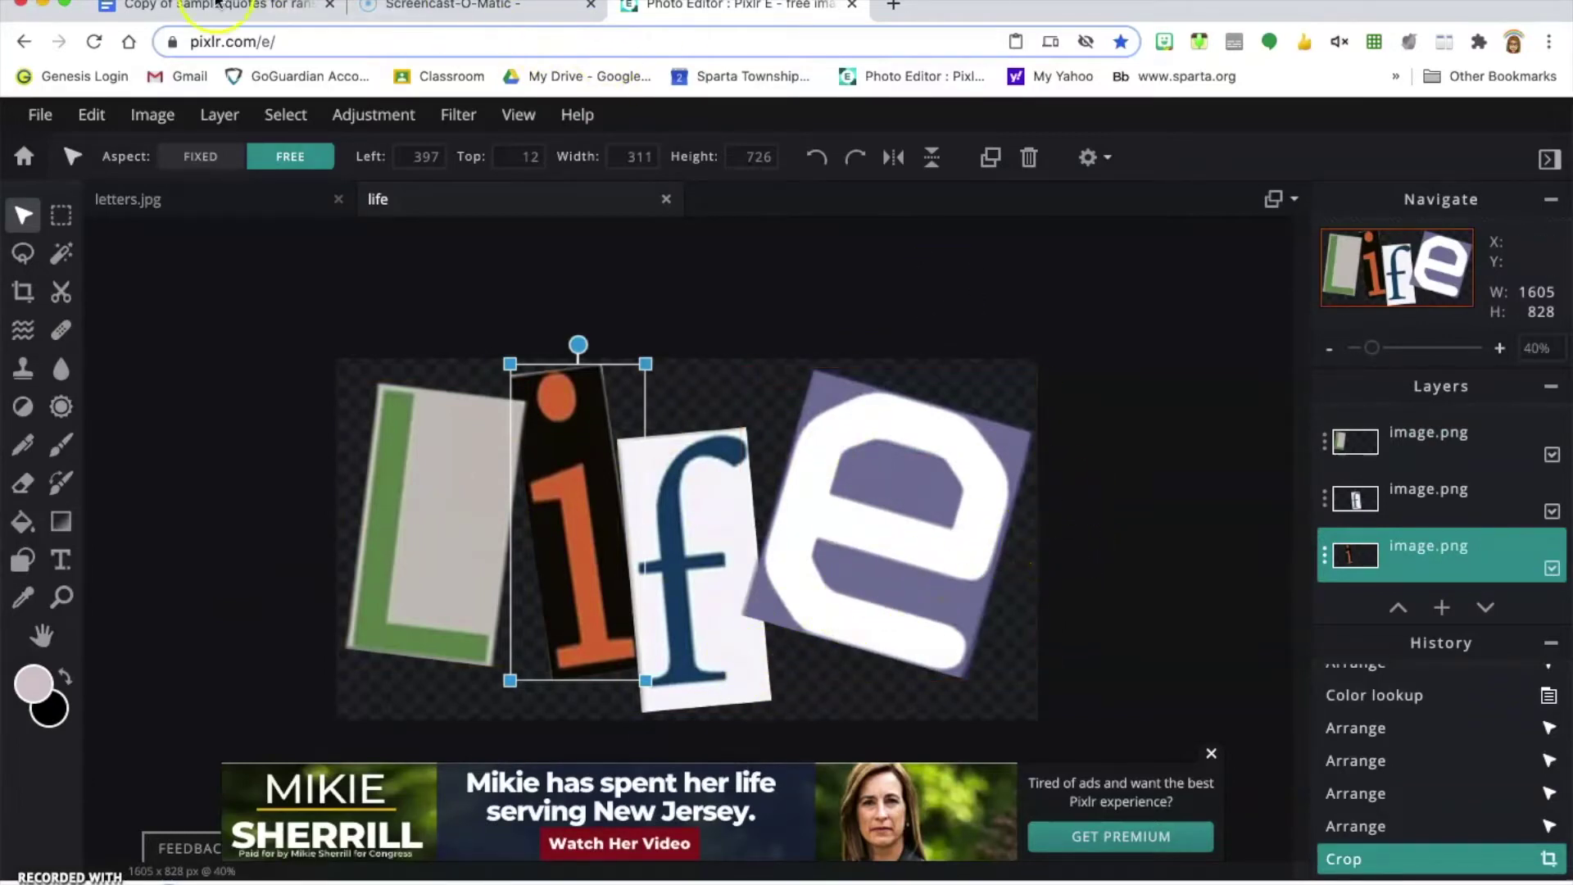
Open Google Drive in a new browser tab and go to the RANSOM NOTE folder inside GRAPHIC DESIGN P5 S1.
click(891, 8)
click(602, 76)
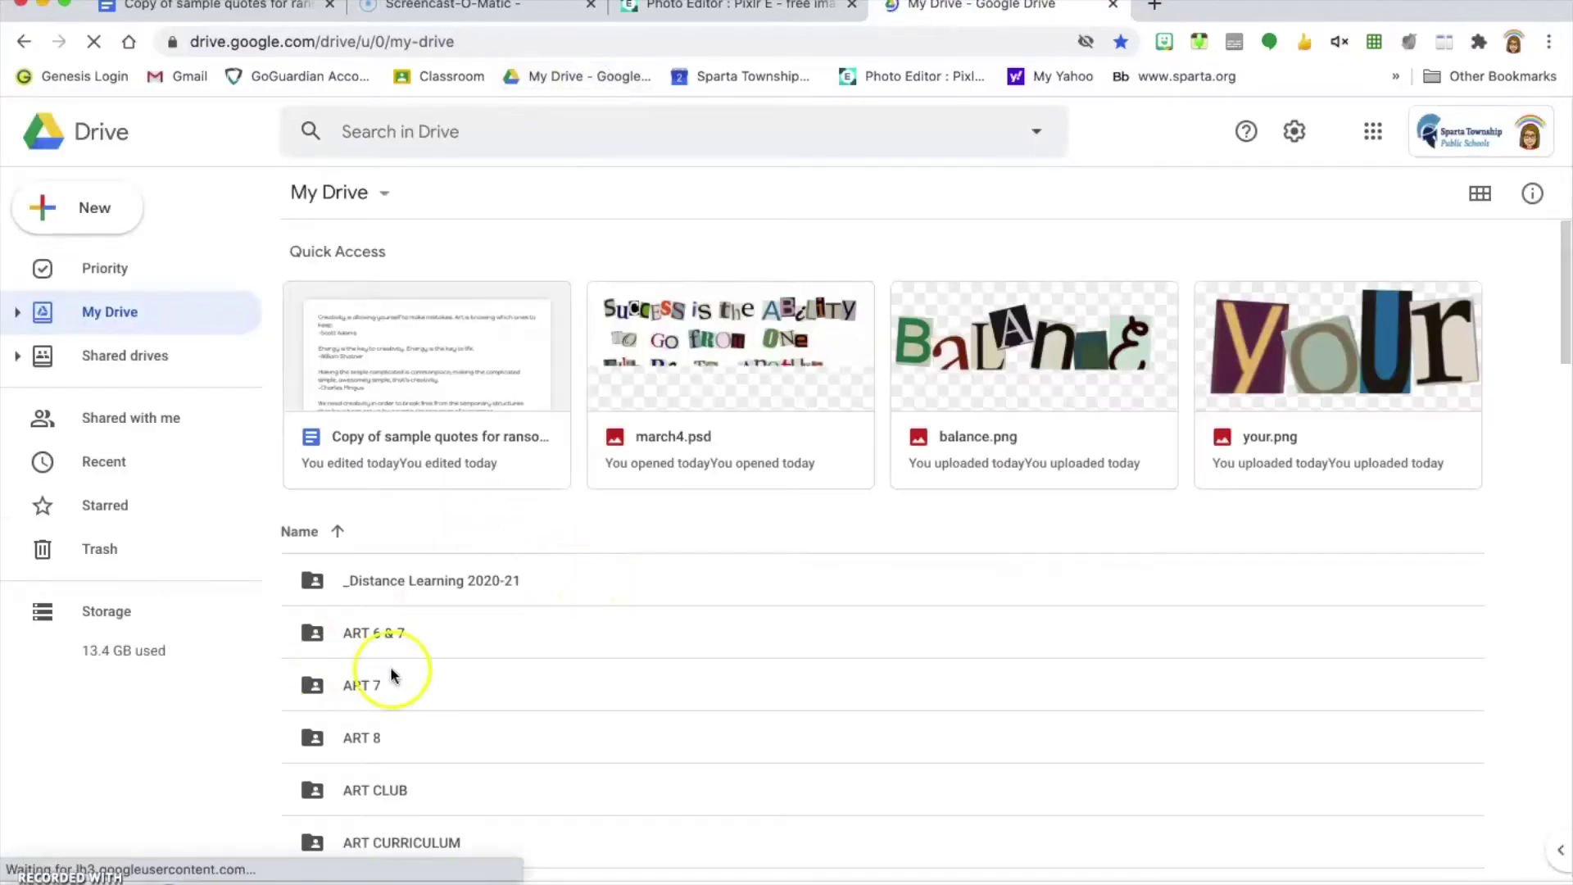
scroll(504, 647, down, 3)
scroll(502, 647, down, 8)
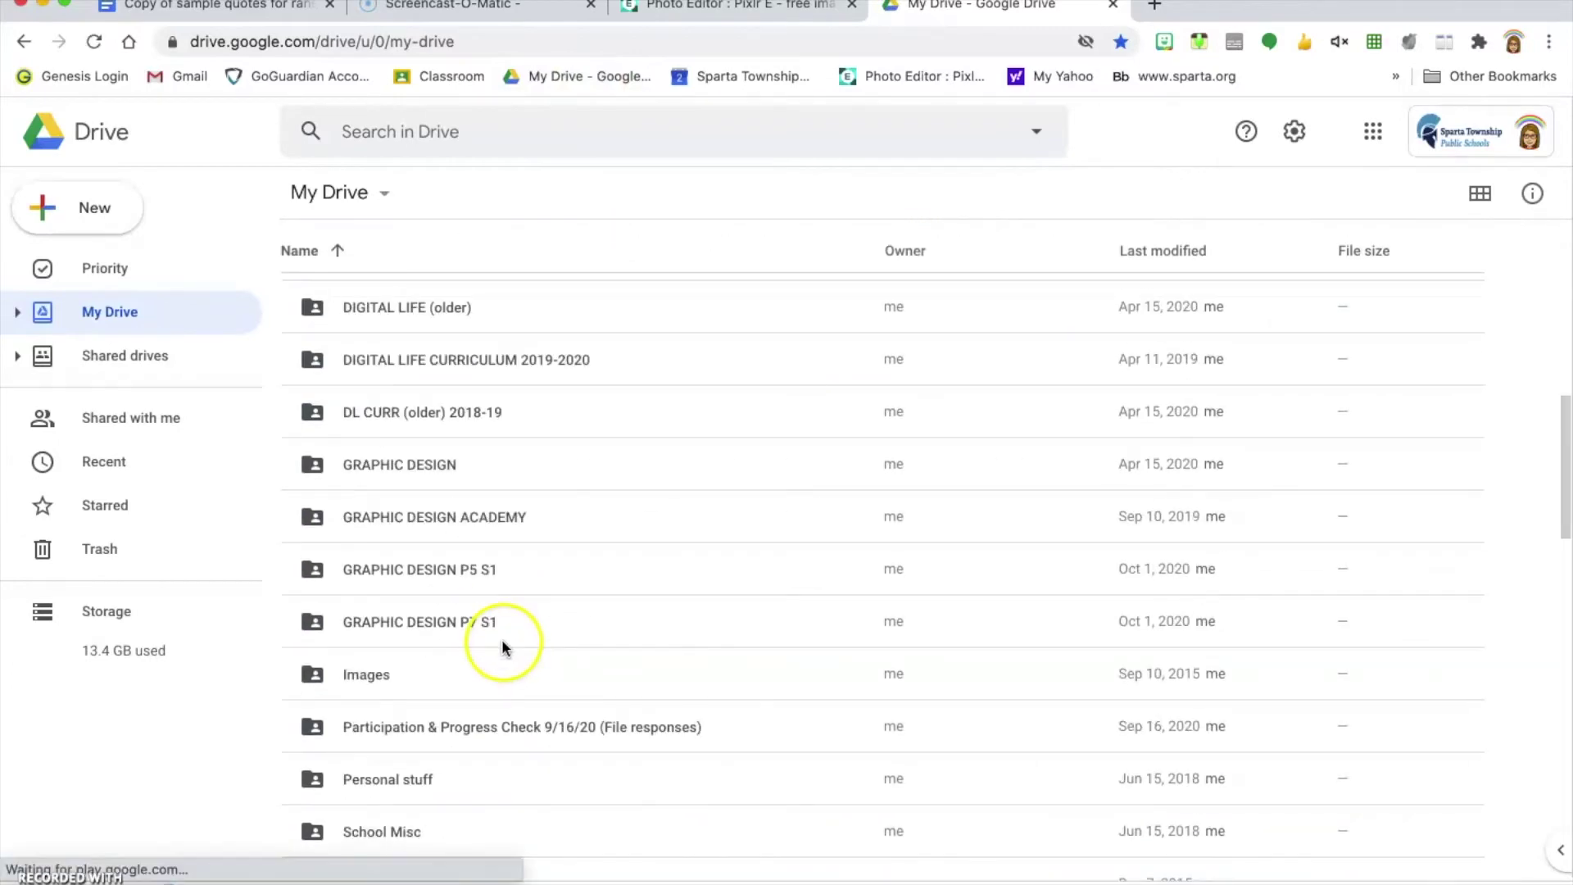
click(447, 578)
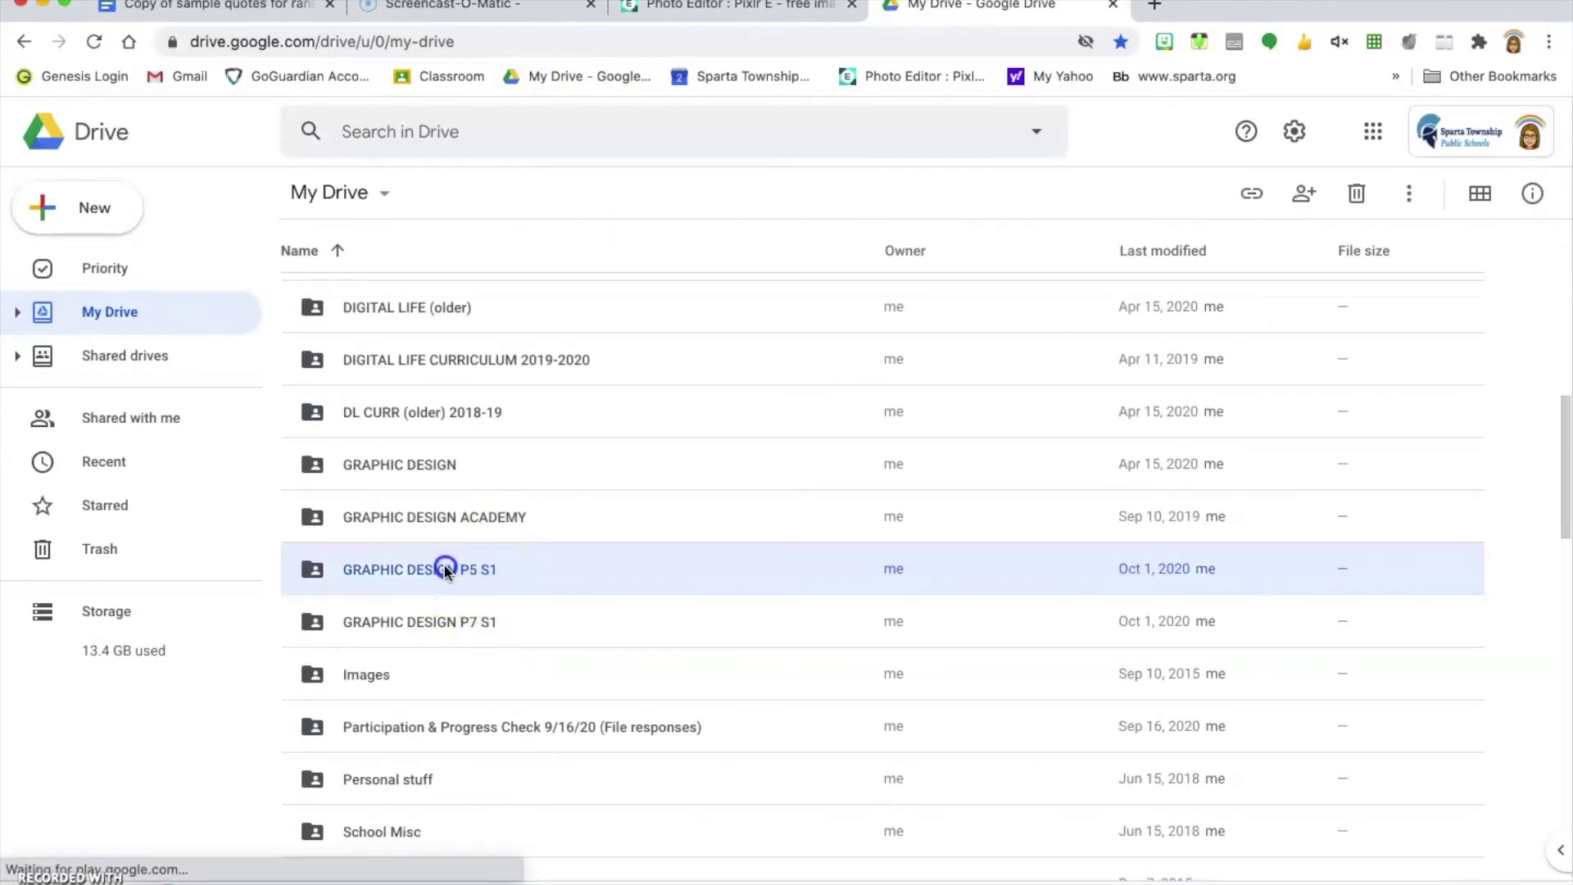
double_click(445, 571)
double_click(420, 352)
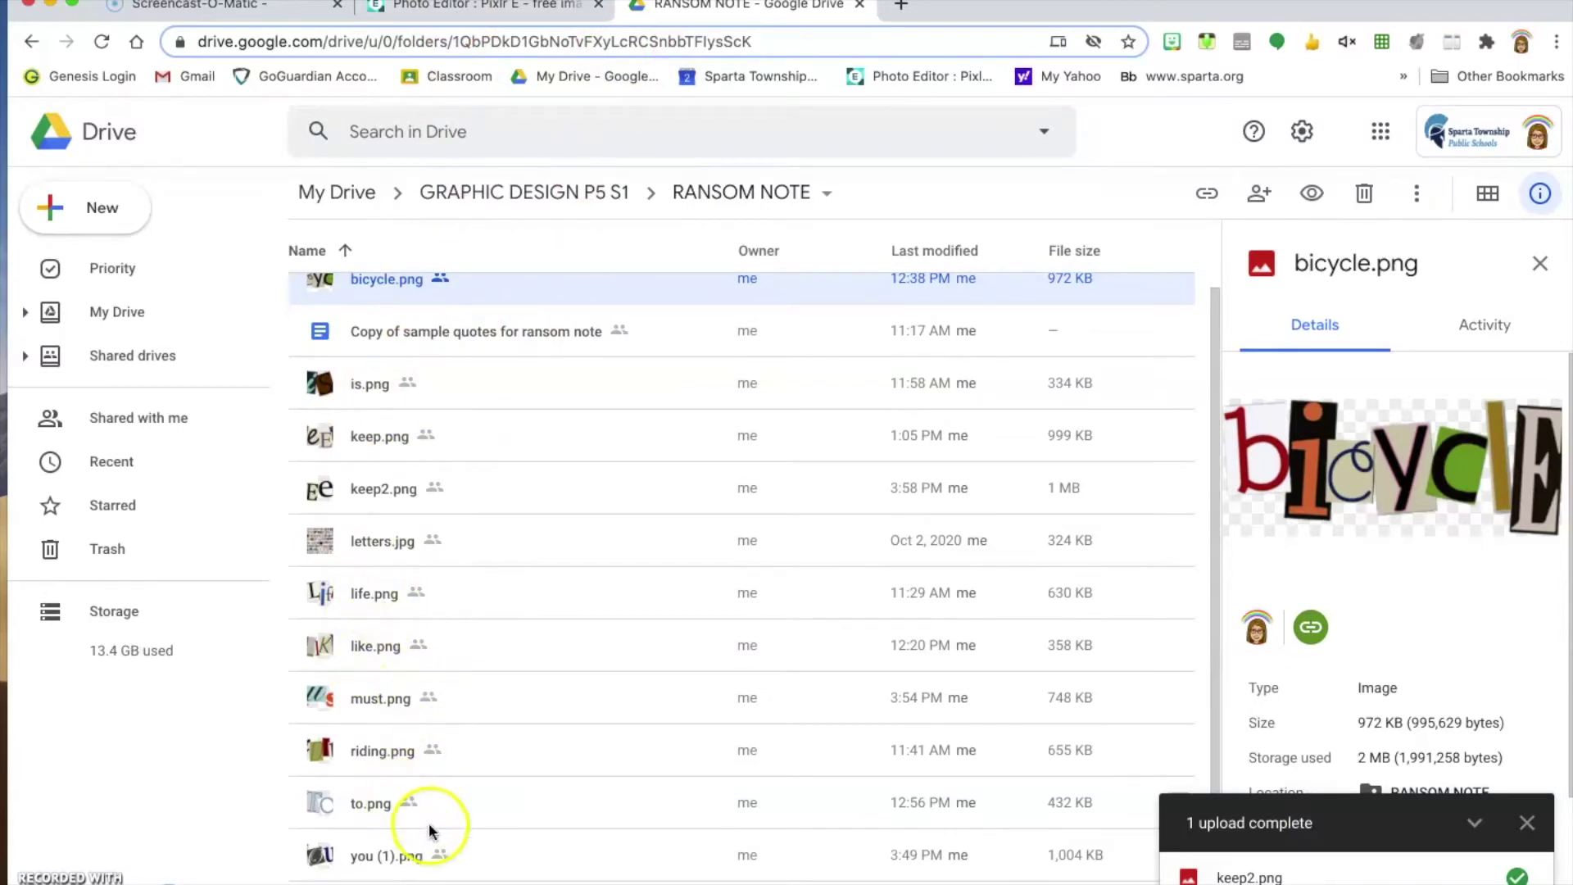
Switch to the moving document in Pixlr E and shift all its letters to the canvas's upper part, keeping a gap between V and N.
click(446, 10)
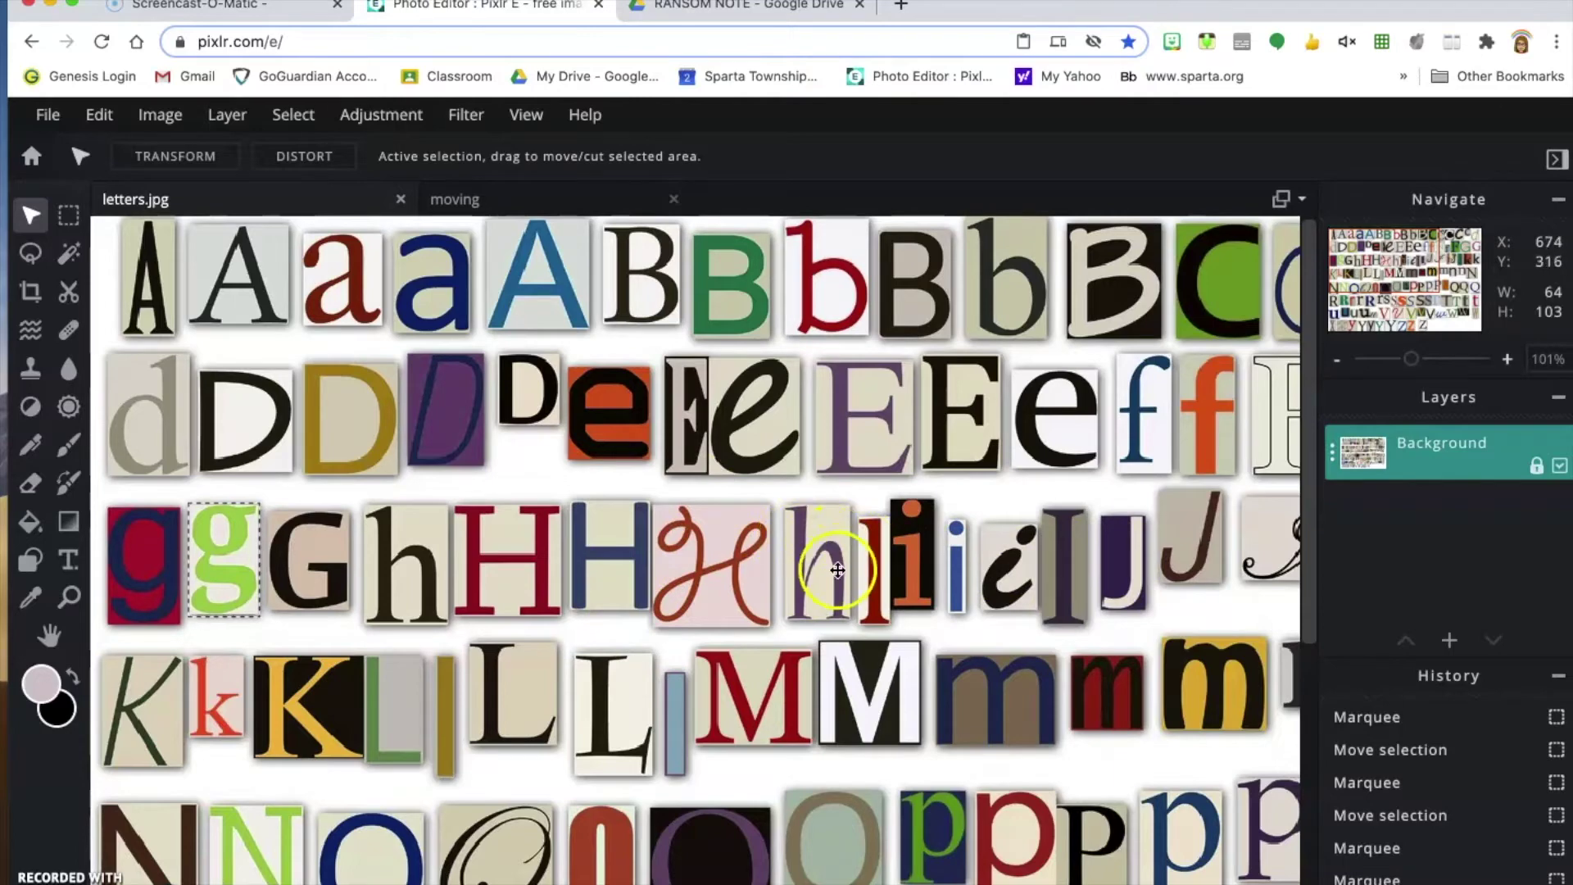
click(544, 200)
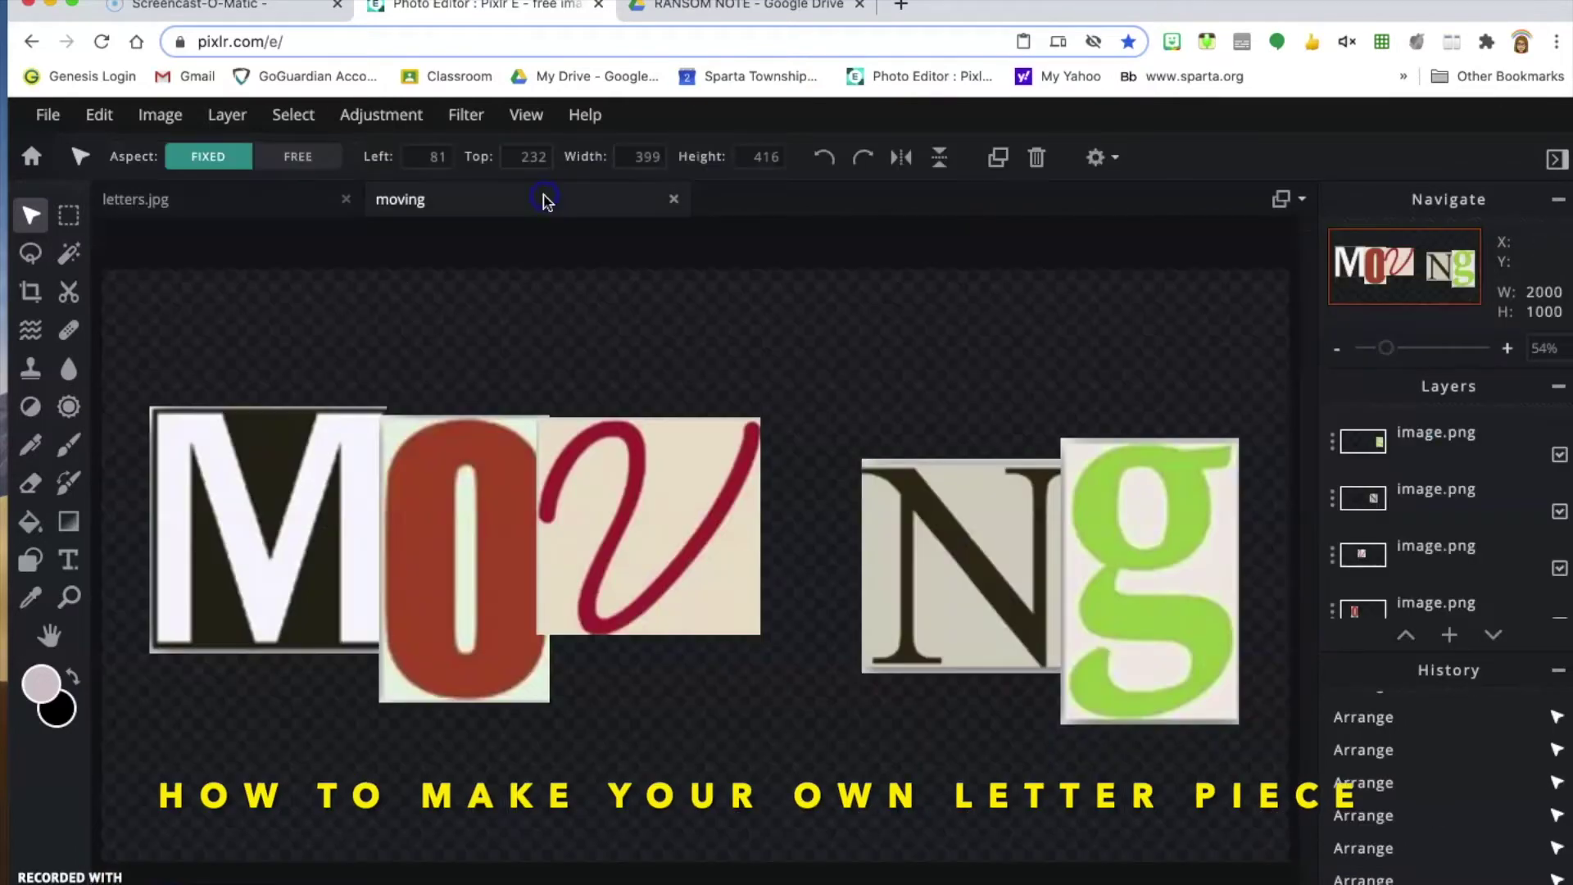
click(847, 555)
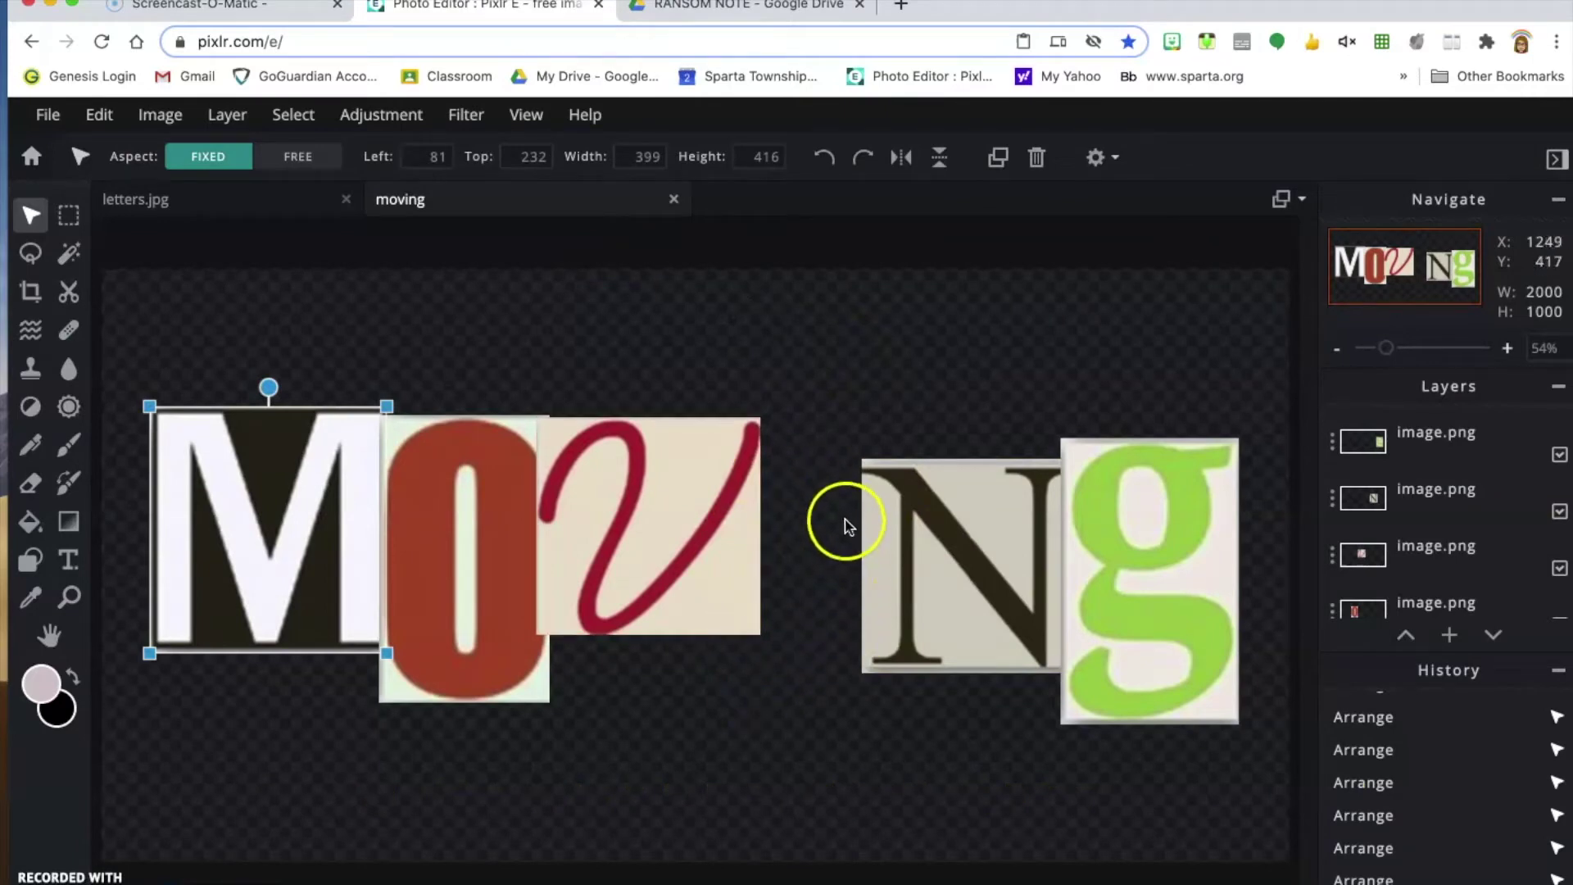
drag(632, 475, 643, 355)
drag(278, 462, 256, 357)
drag(428, 529, 406, 426)
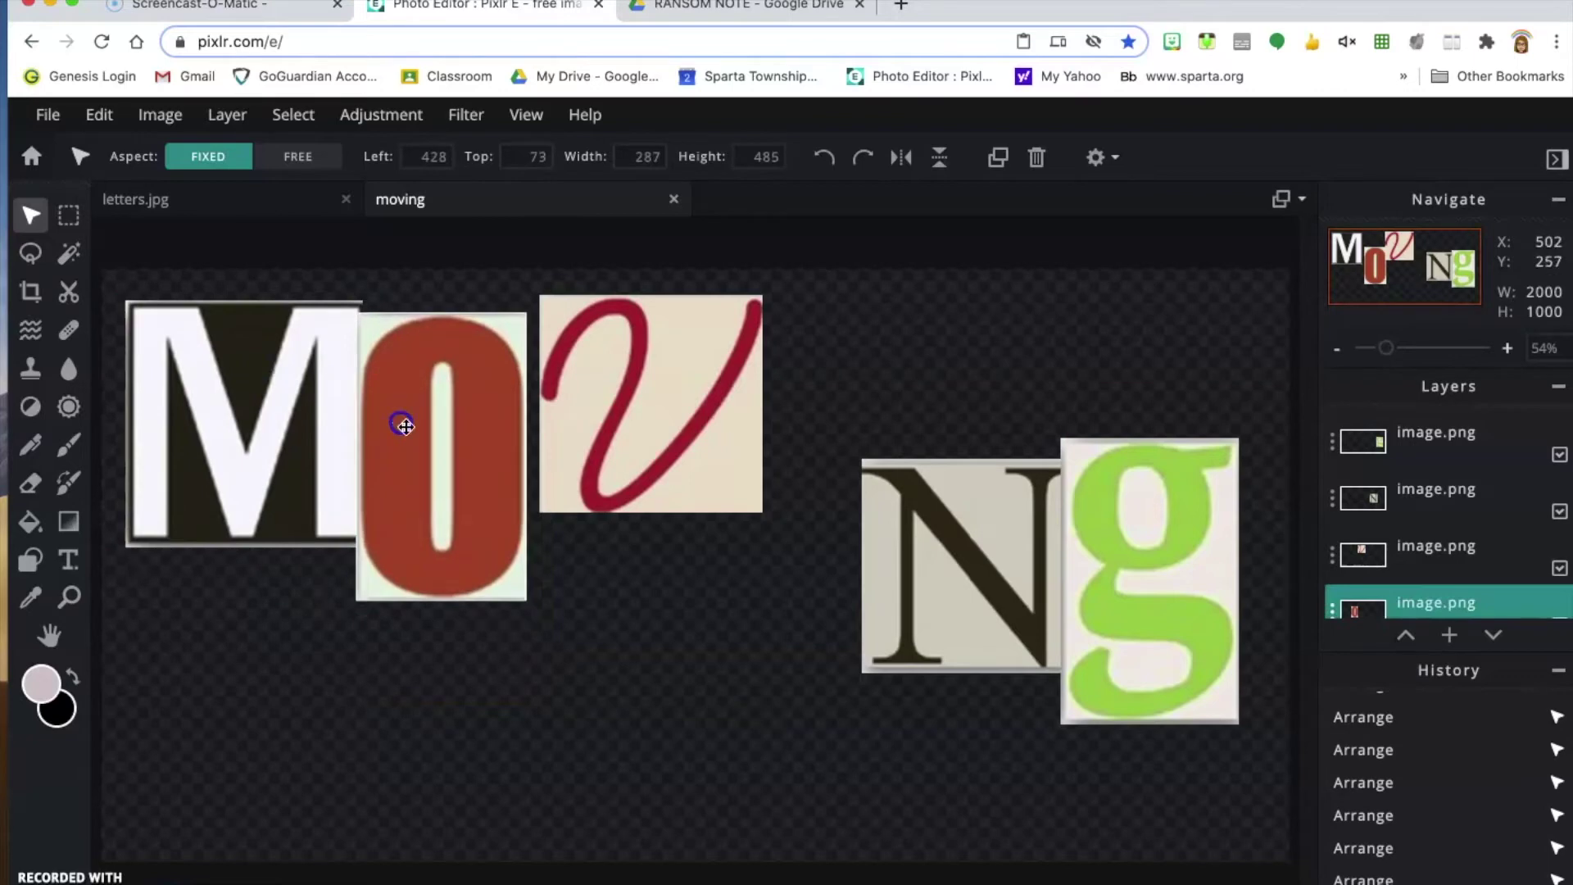
drag(955, 579, 994, 435)
drag(1131, 568, 1190, 439)
drag(1206, 521, 1188, 515)
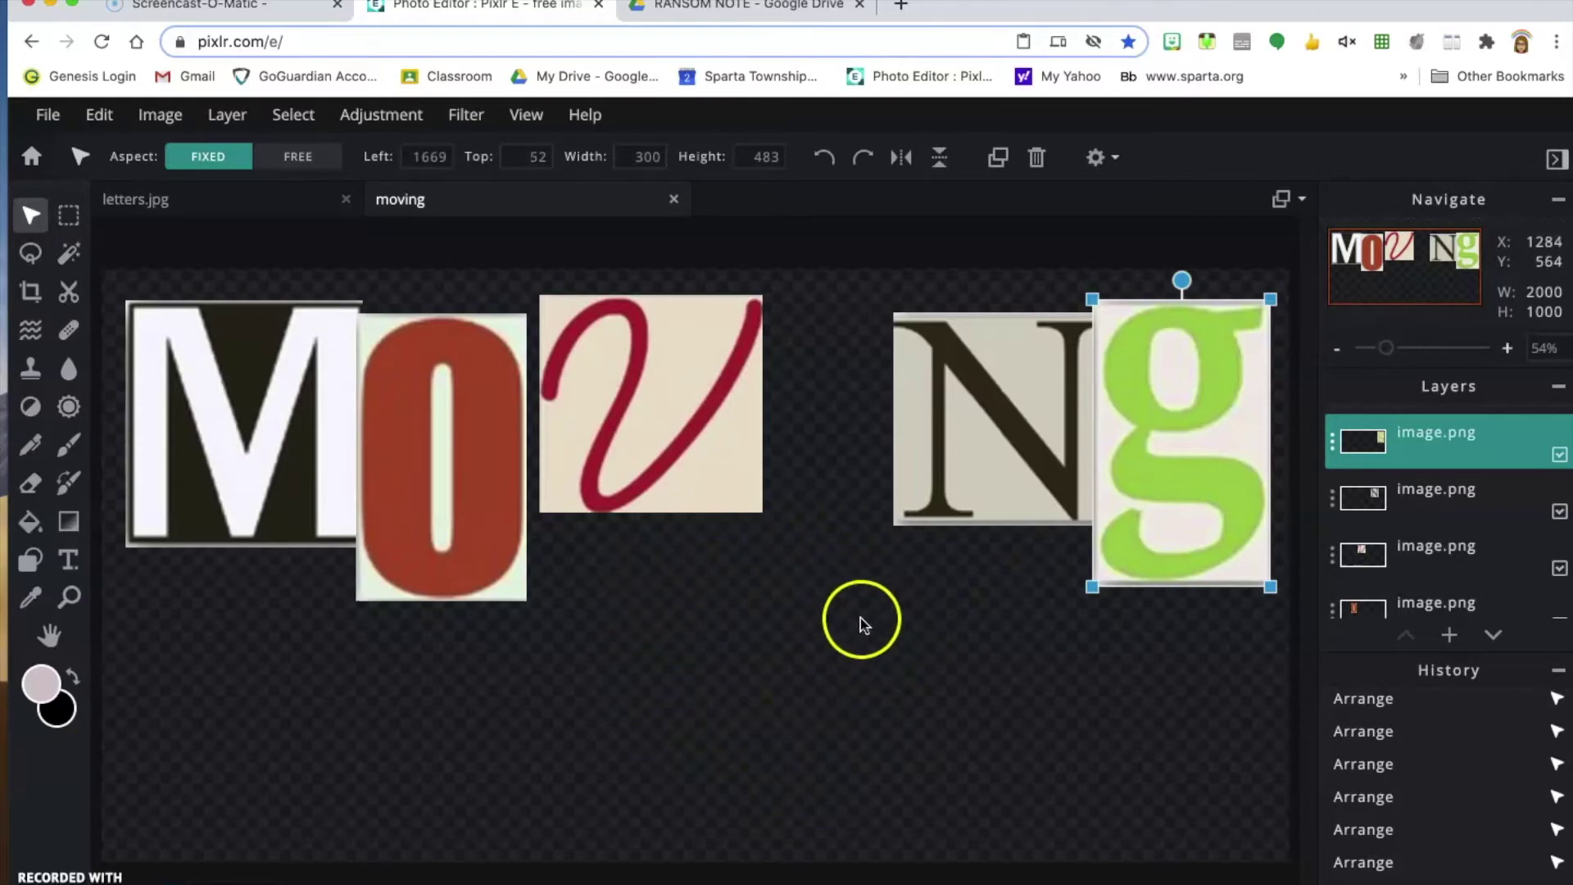
Draw a rectangular marquee selection about 296 × 480 px in the empty area below the gap between V and N.
click(859, 752)
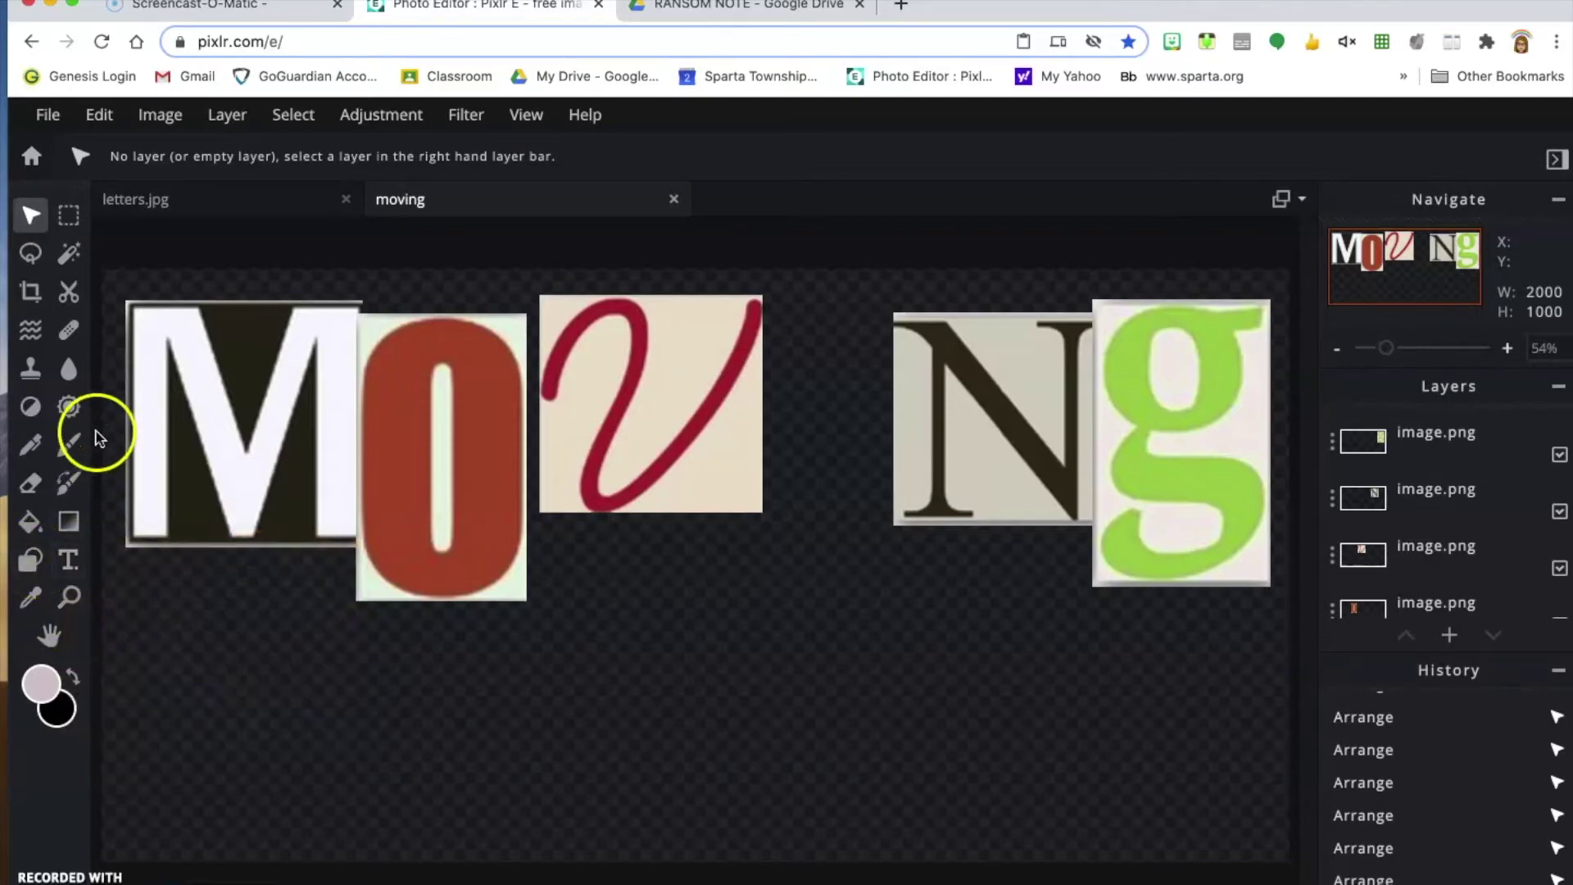
click(71, 218)
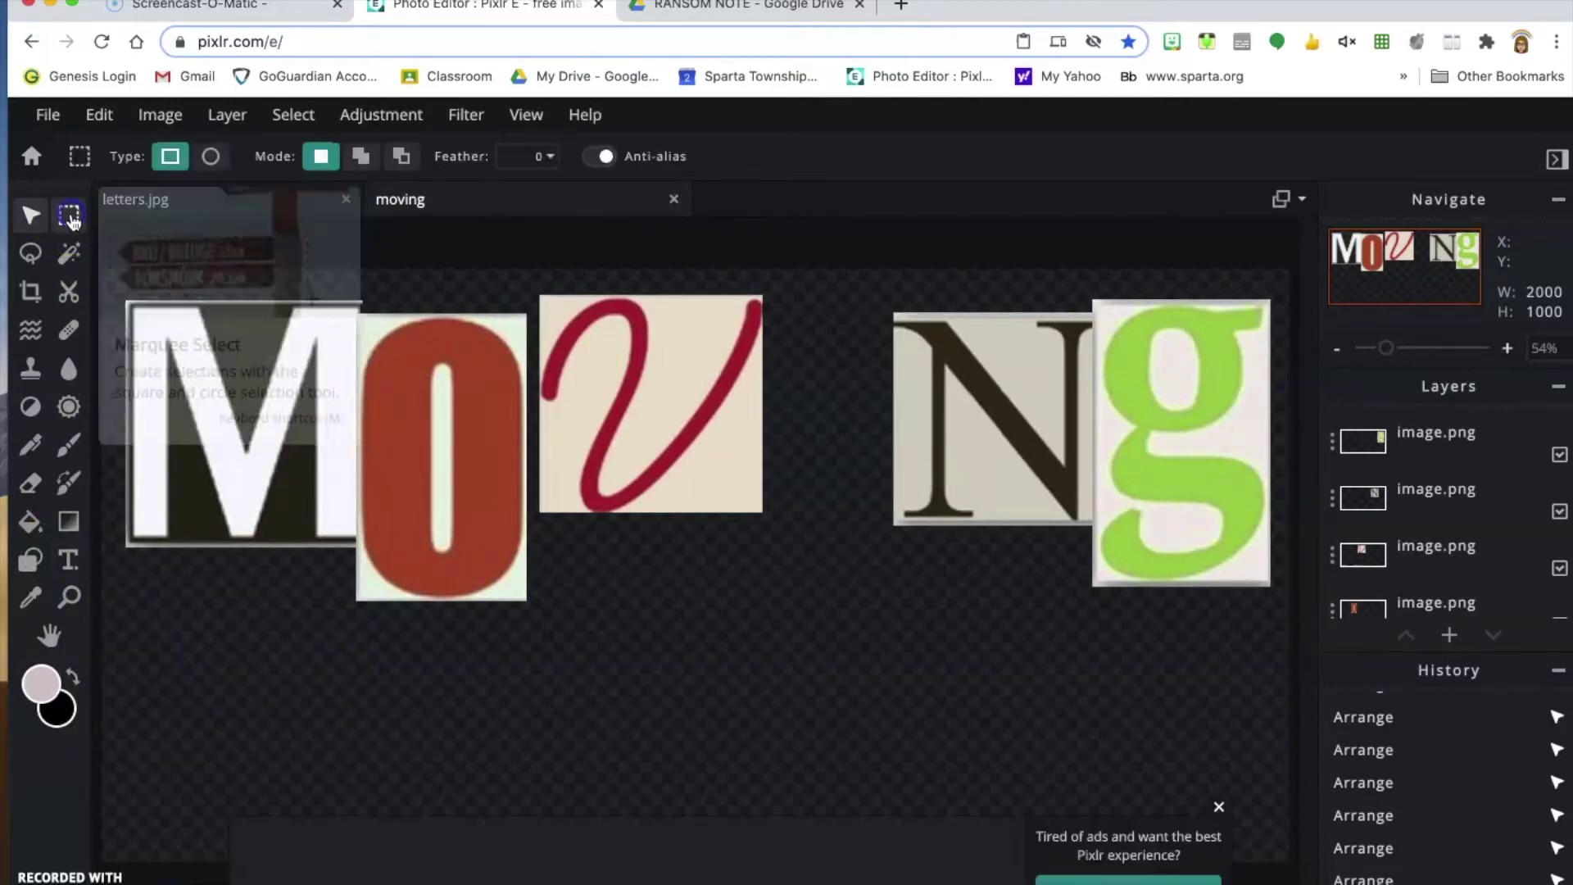
click(1218, 807)
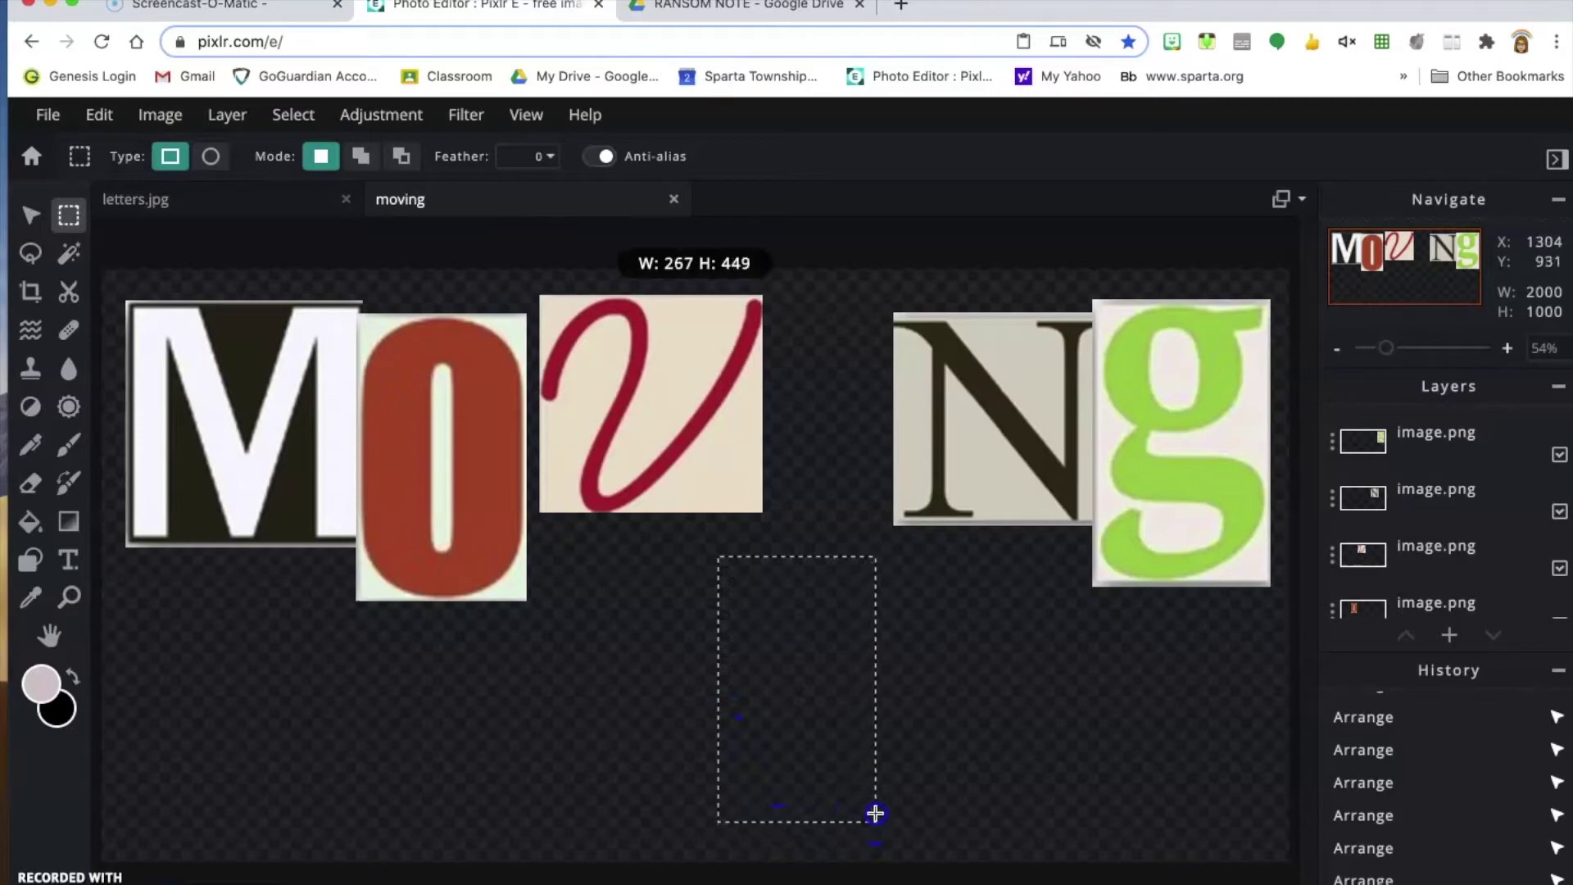
drag(890, 841, 897, 837)
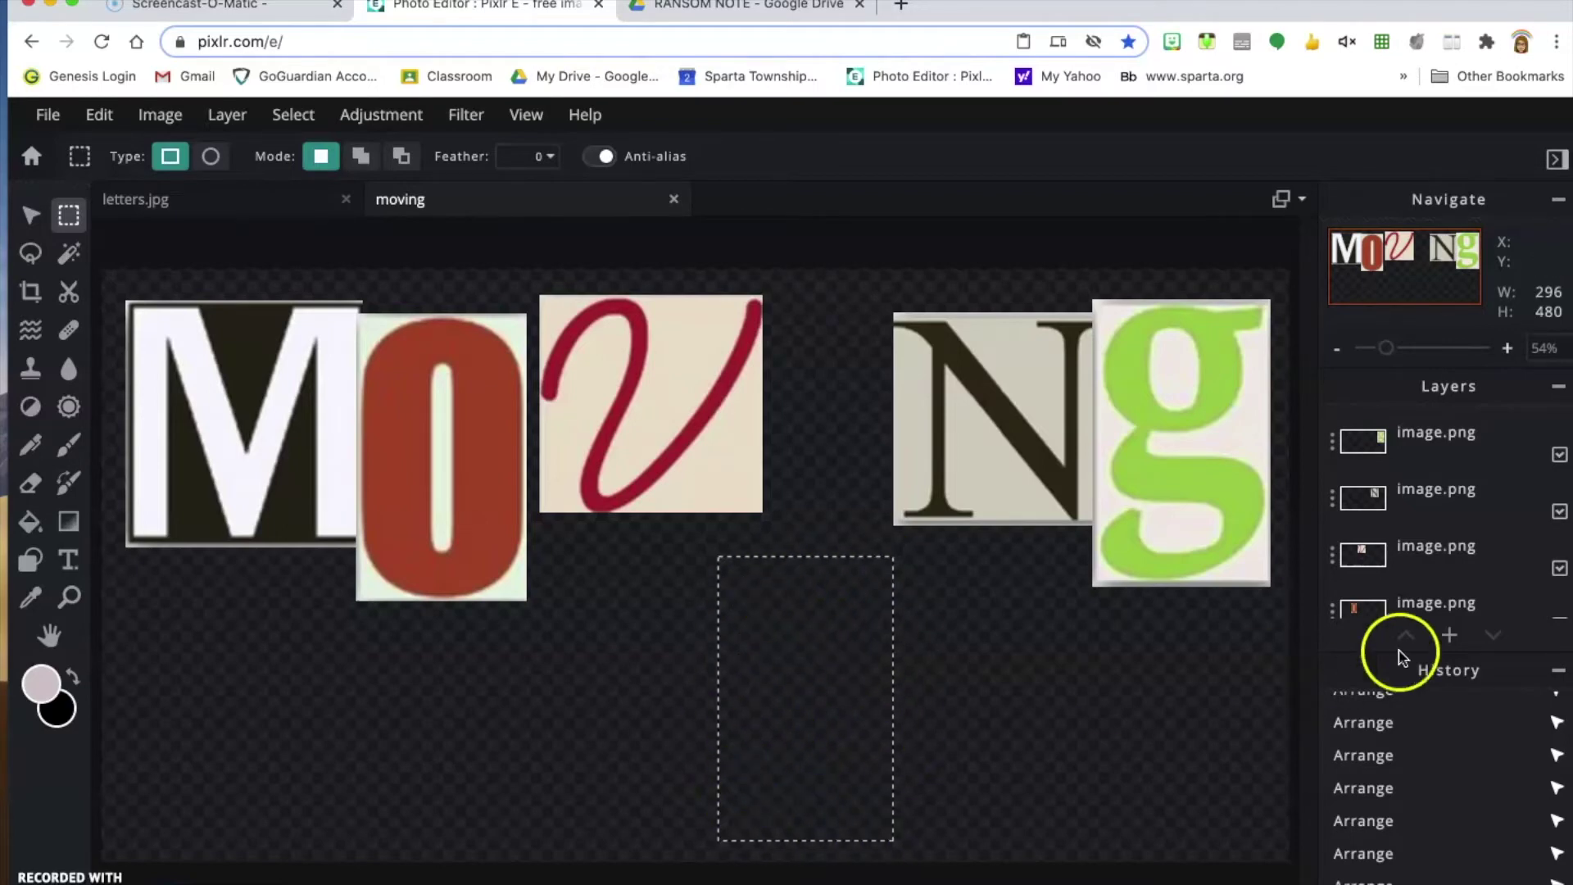
Add an empty layer and draw a rectangular marquee about 277 × 511 px on it, below the gap between V and N.
click(1450, 635)
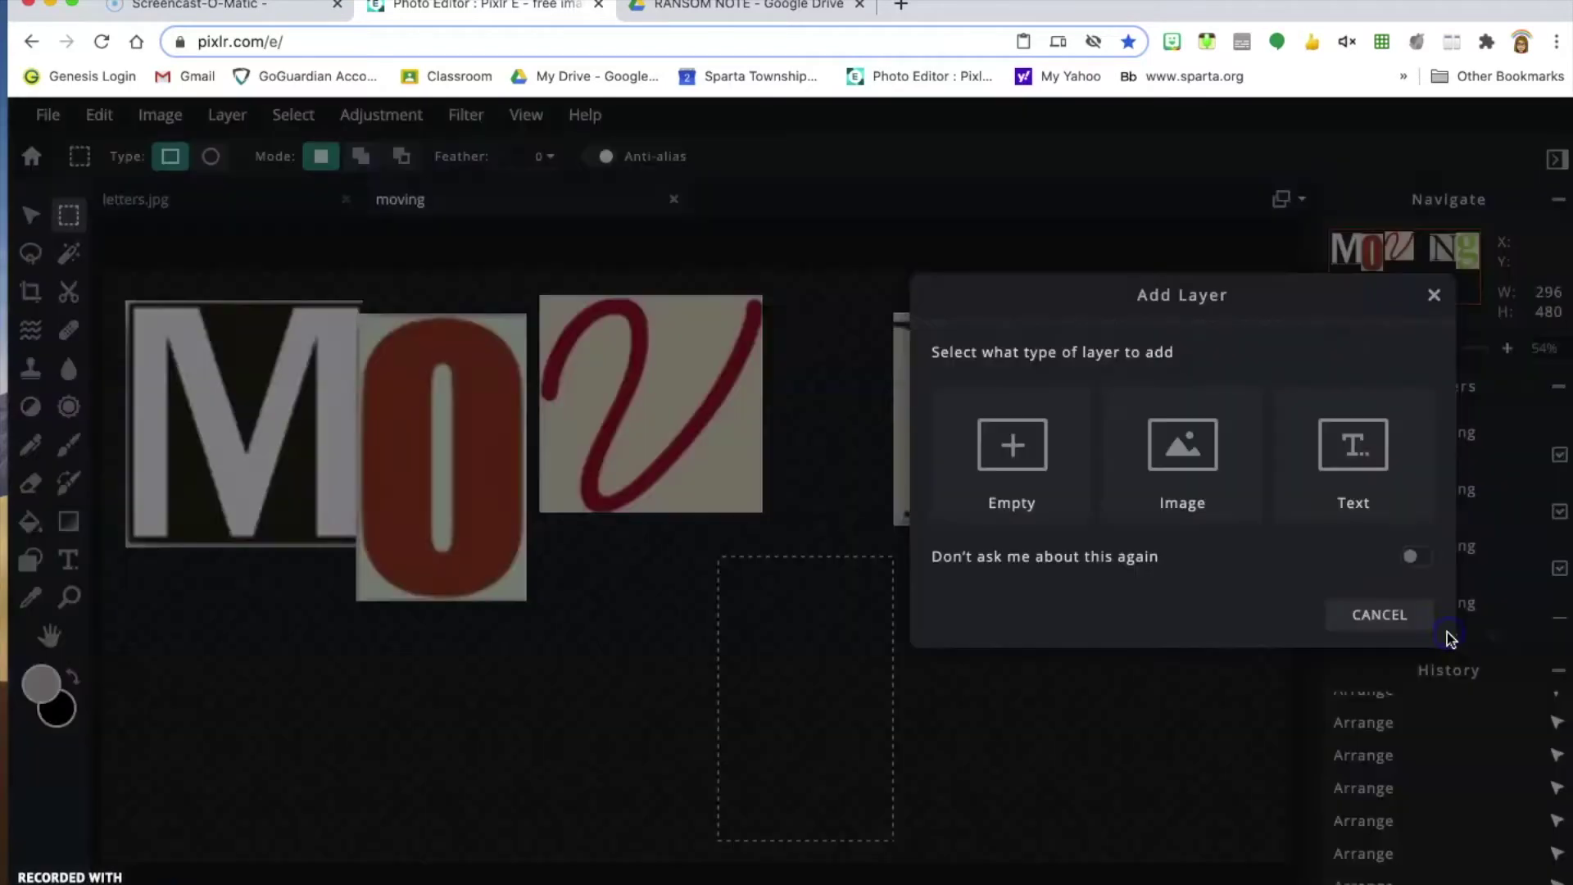
click(1009, 453)
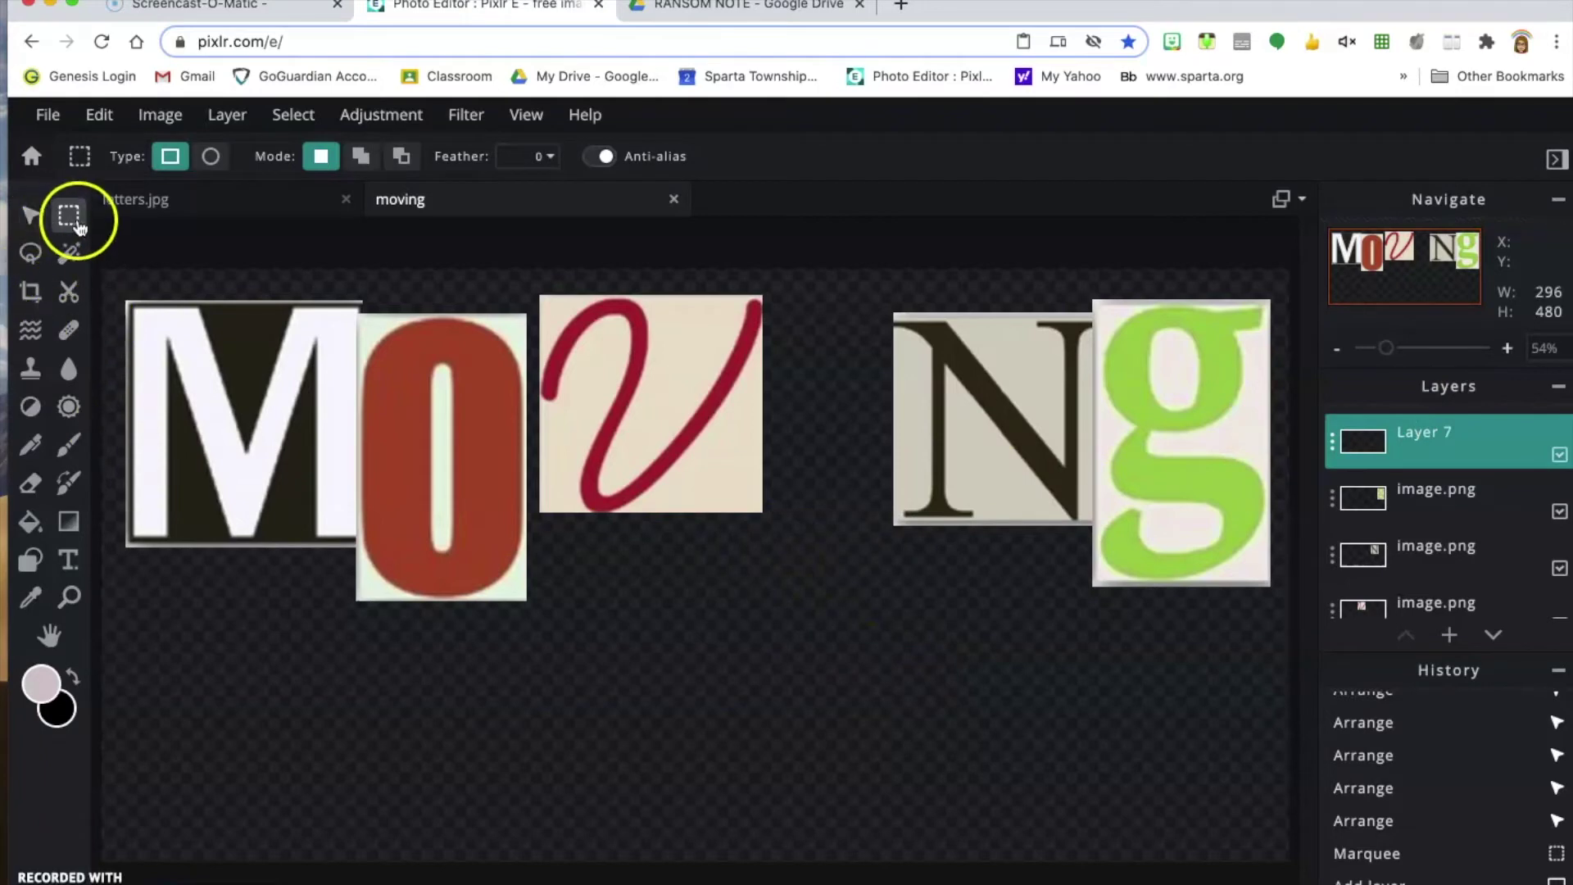
drag(721, 538, 748, 679)
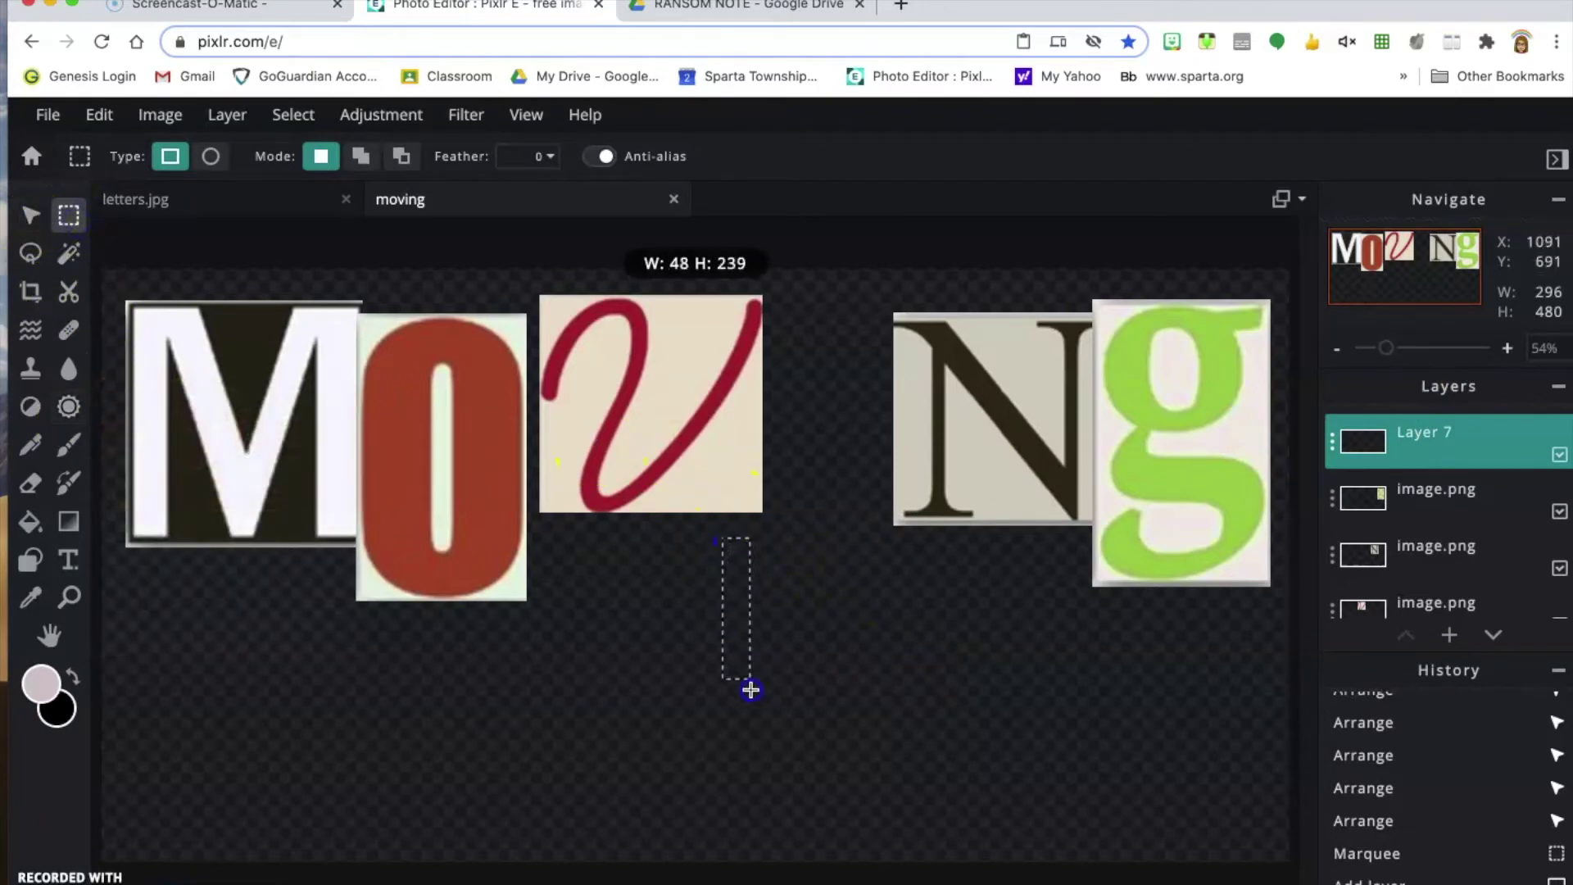
drag(885, 841, 887, 841)
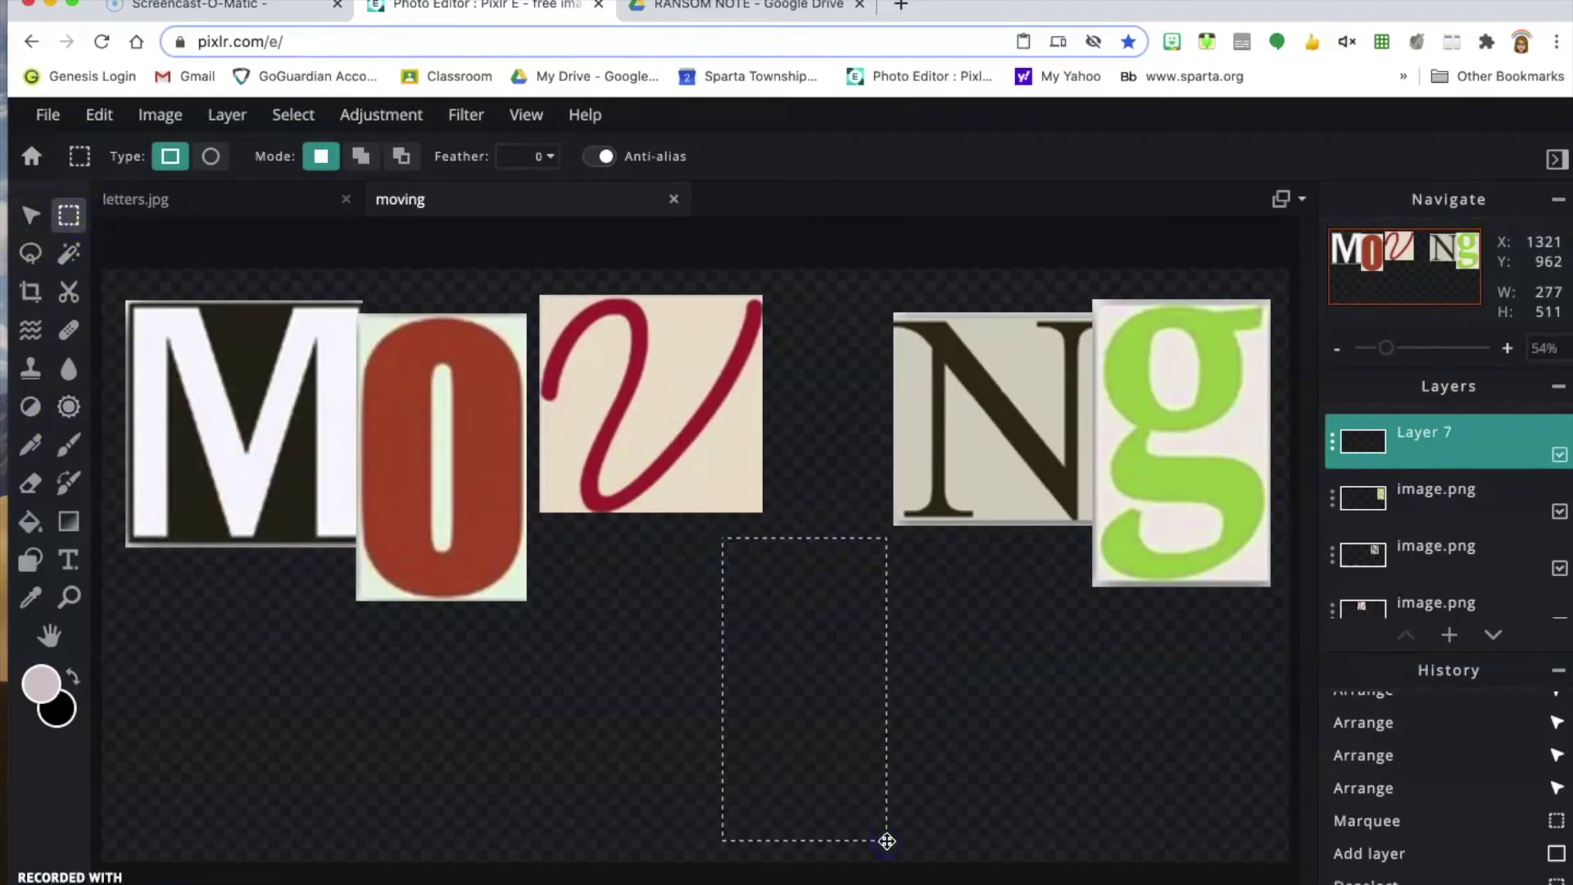
Fill the rectangular selection with light lavender #CFCAE2 using the Fill tool and deselect it.
click(33, 528)
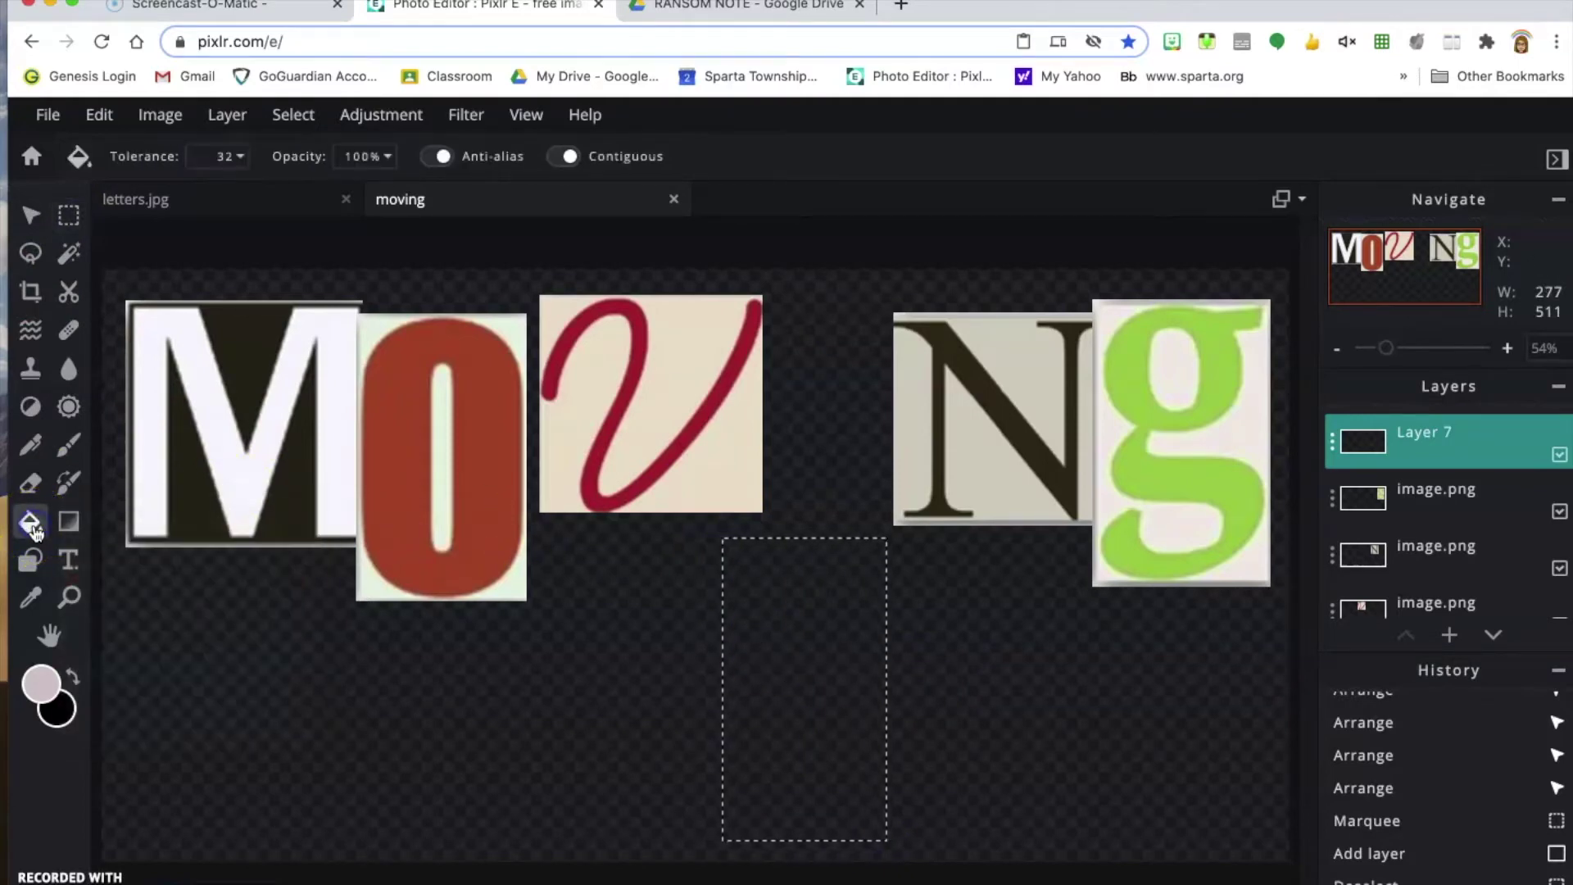
click(43, 681)
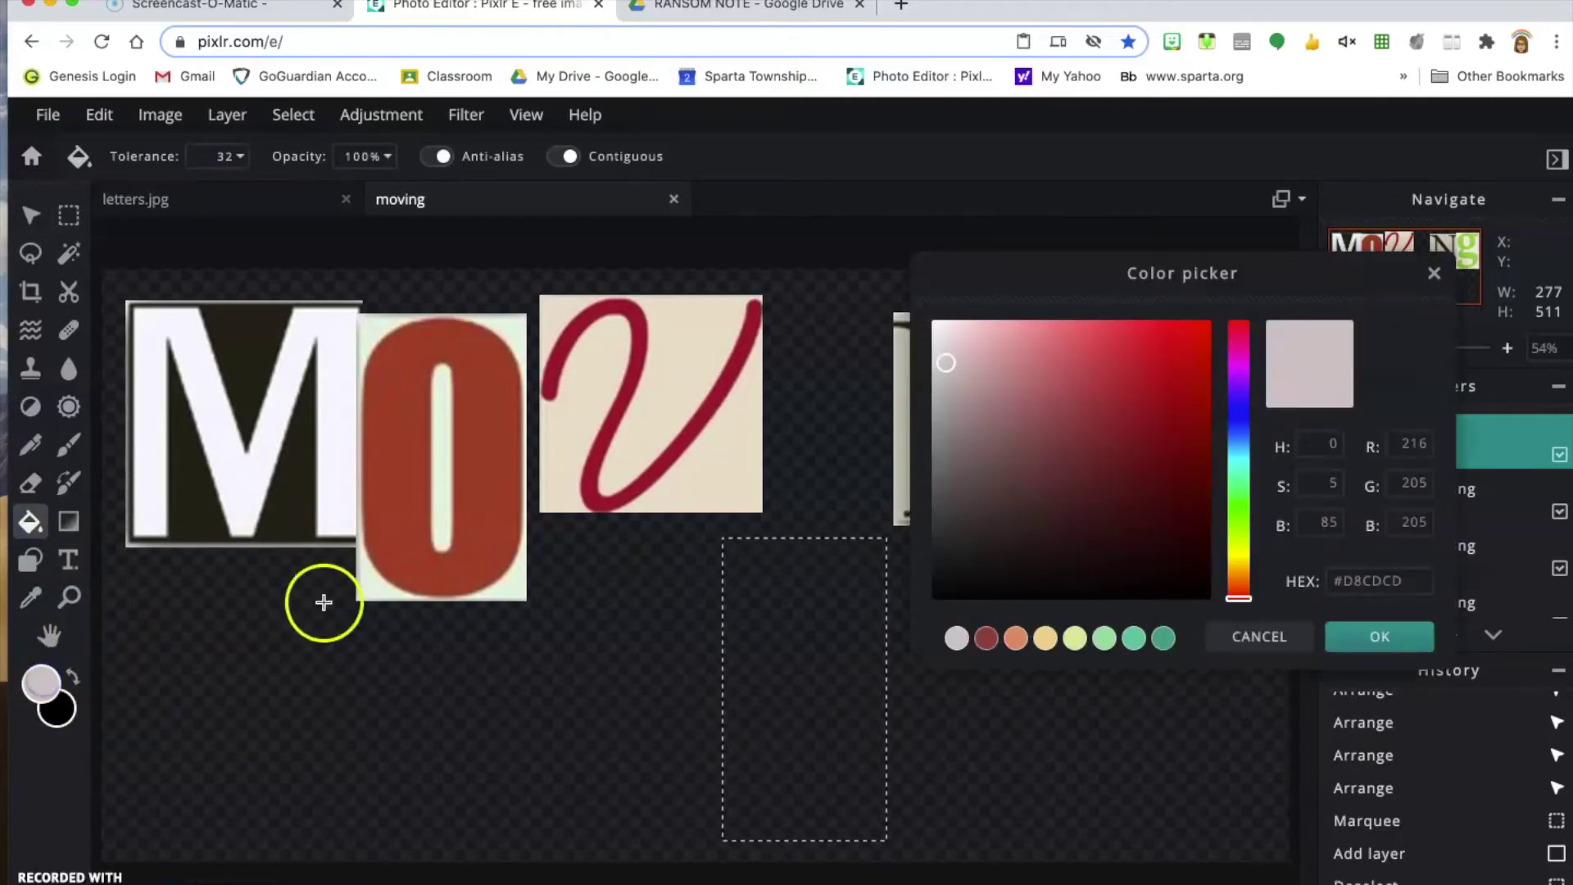
drag(1099, 263, 1319, 260)
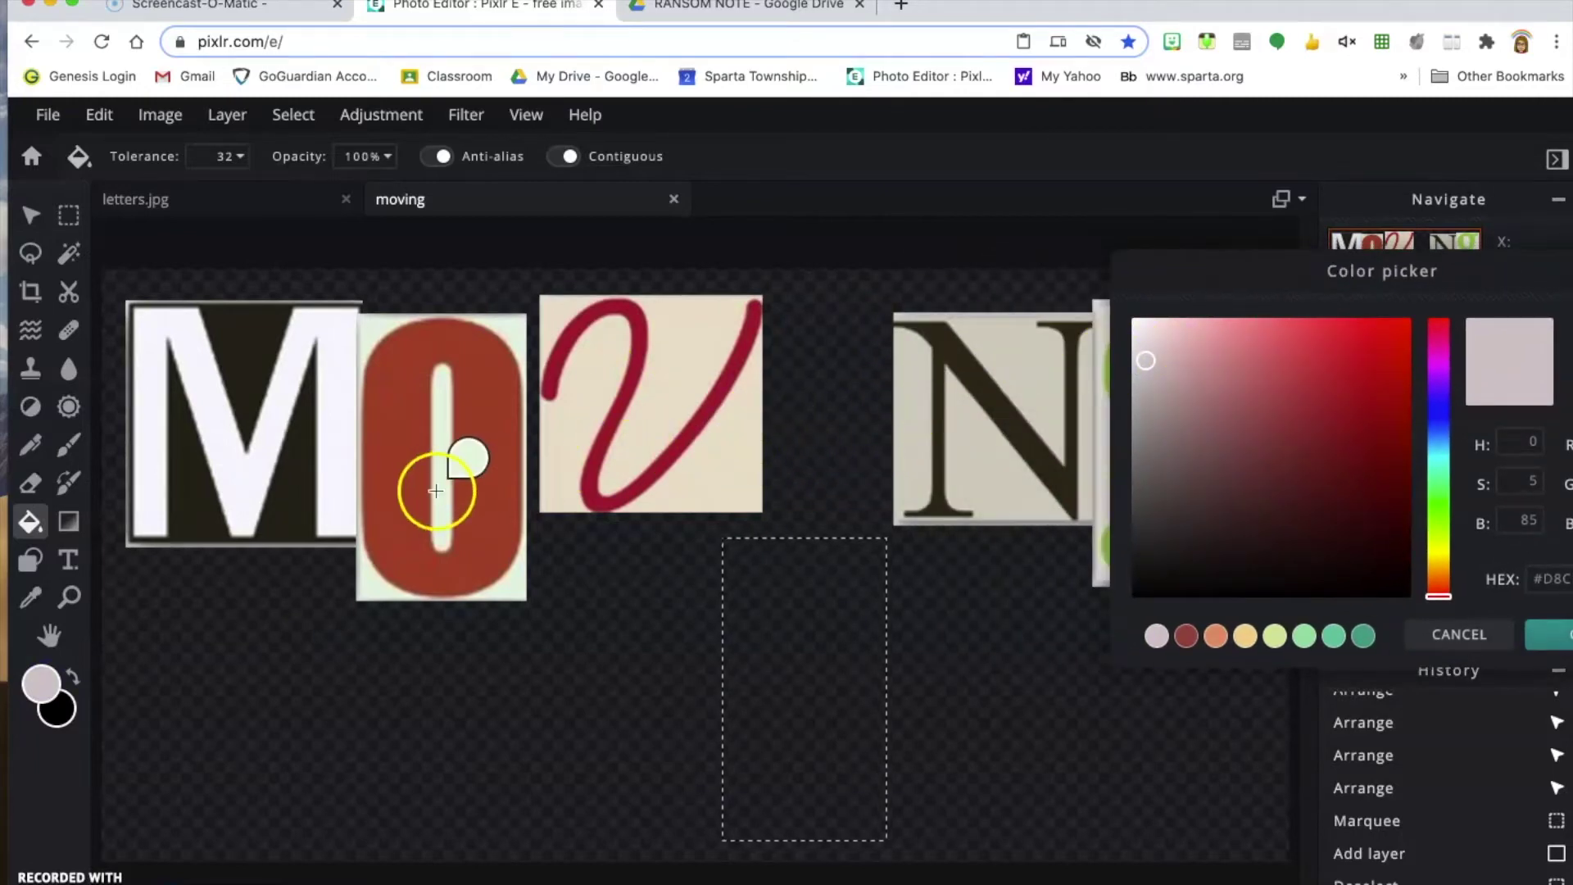
drag(1269, 285, 1121, 503)
drag(1003, 583, 998, 571)
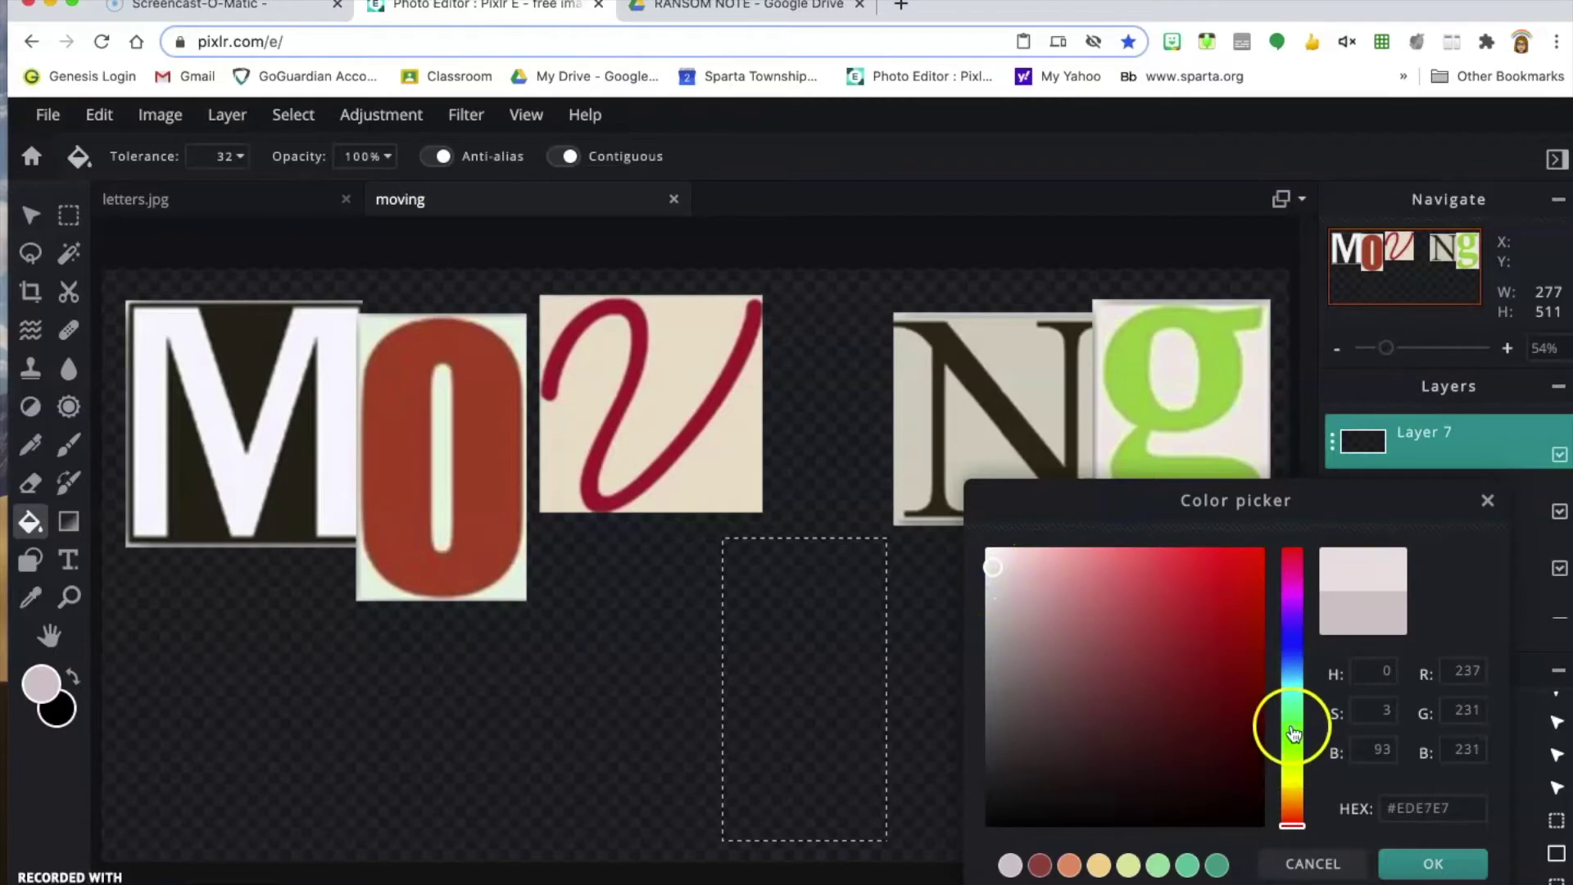
click(1290, 631)
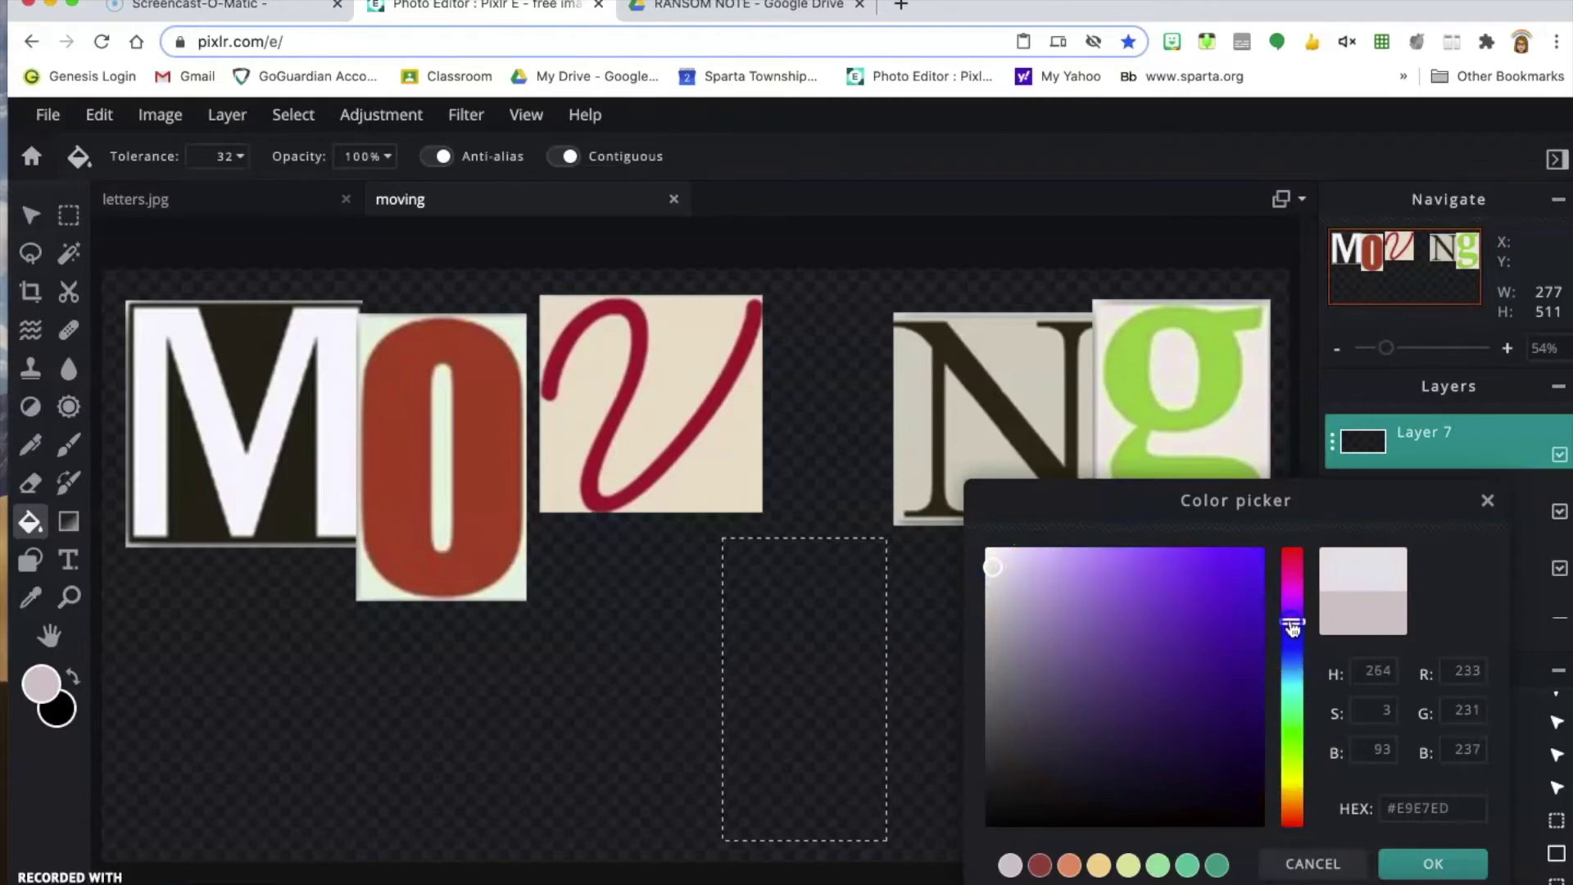
drag(1050, 605, 1018, 583)
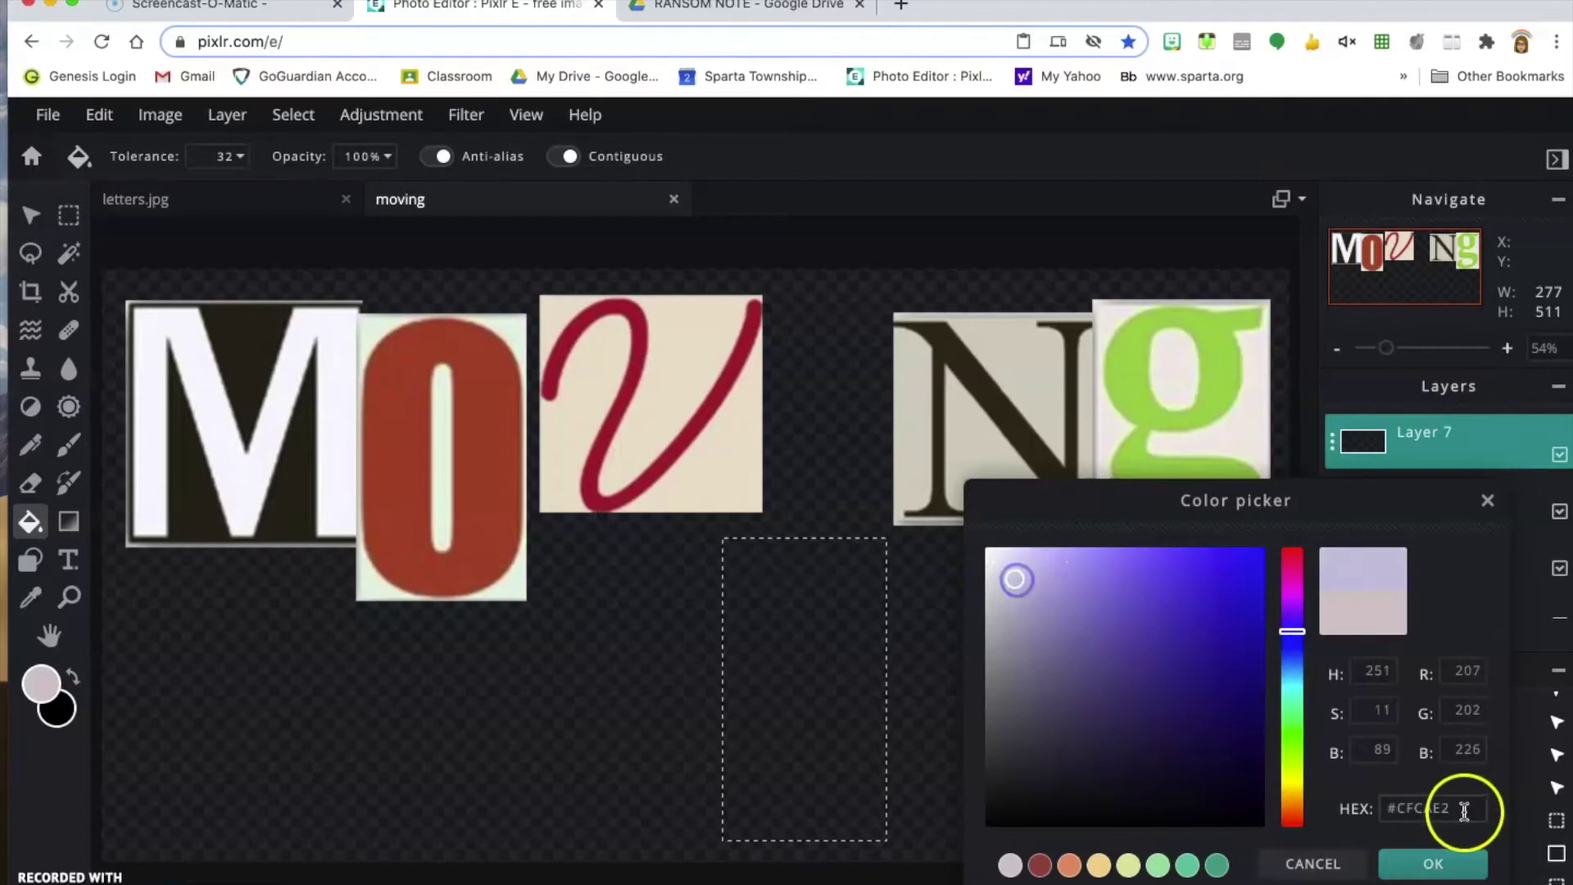
click(1433, 863)
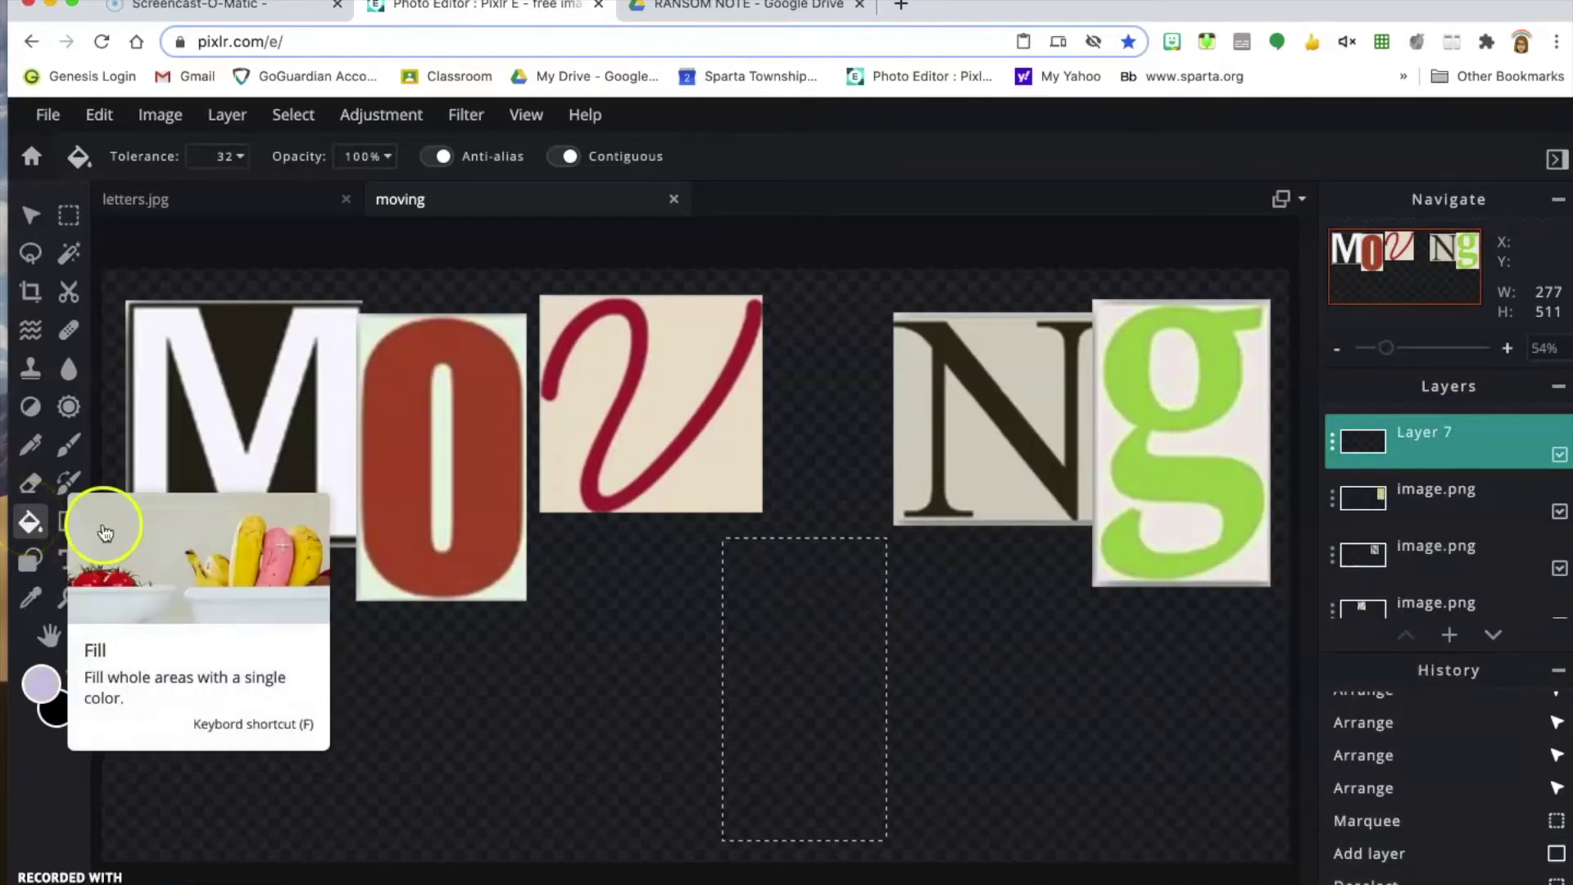
click(783, 603)
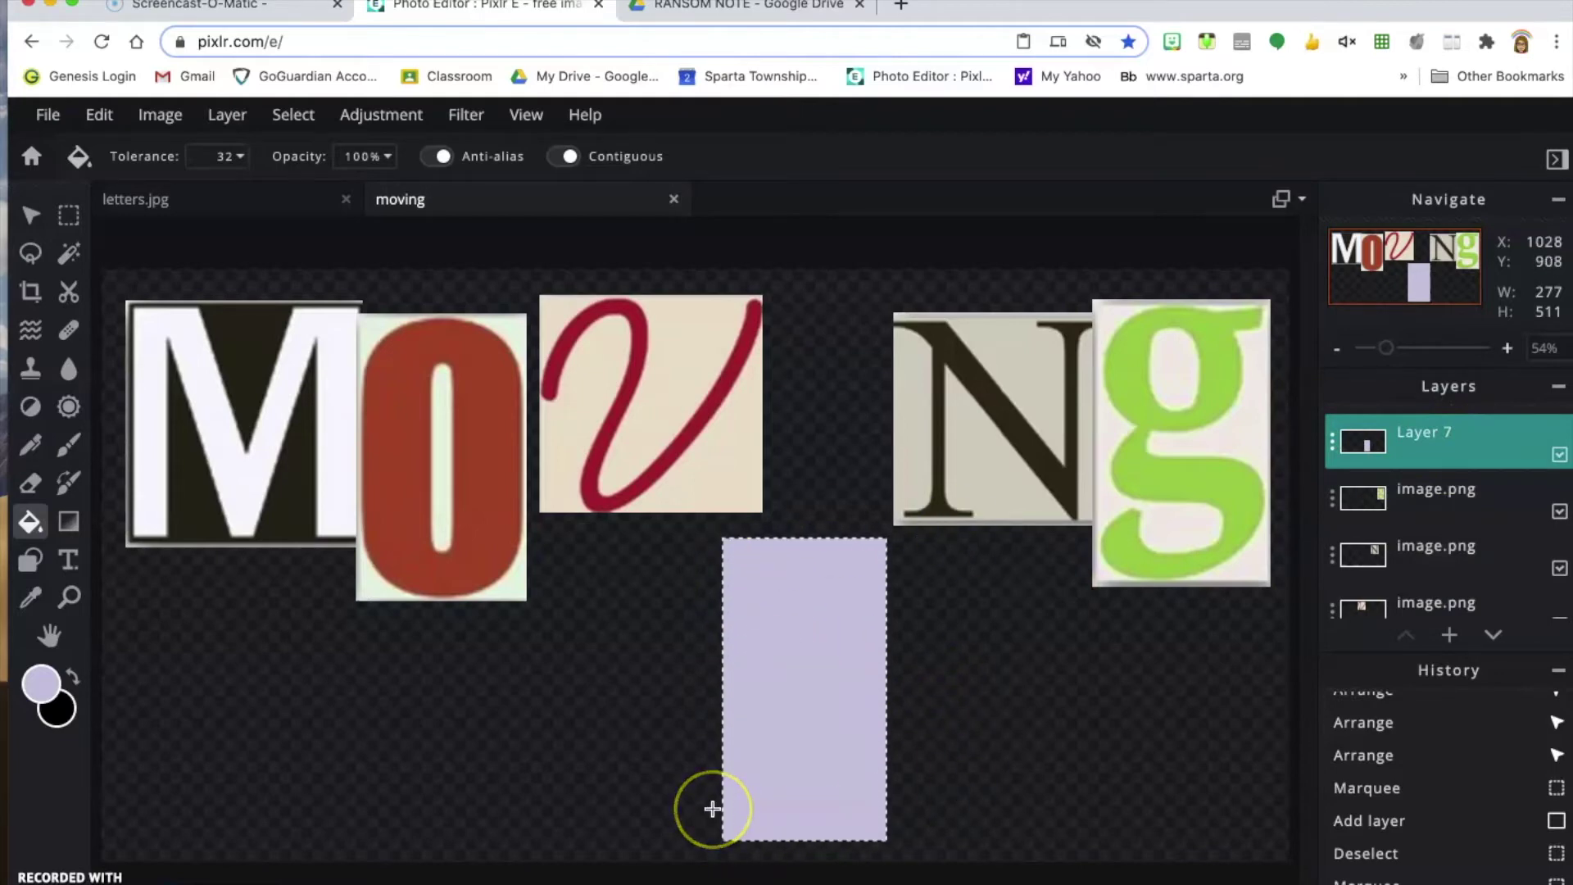
key(super+d)
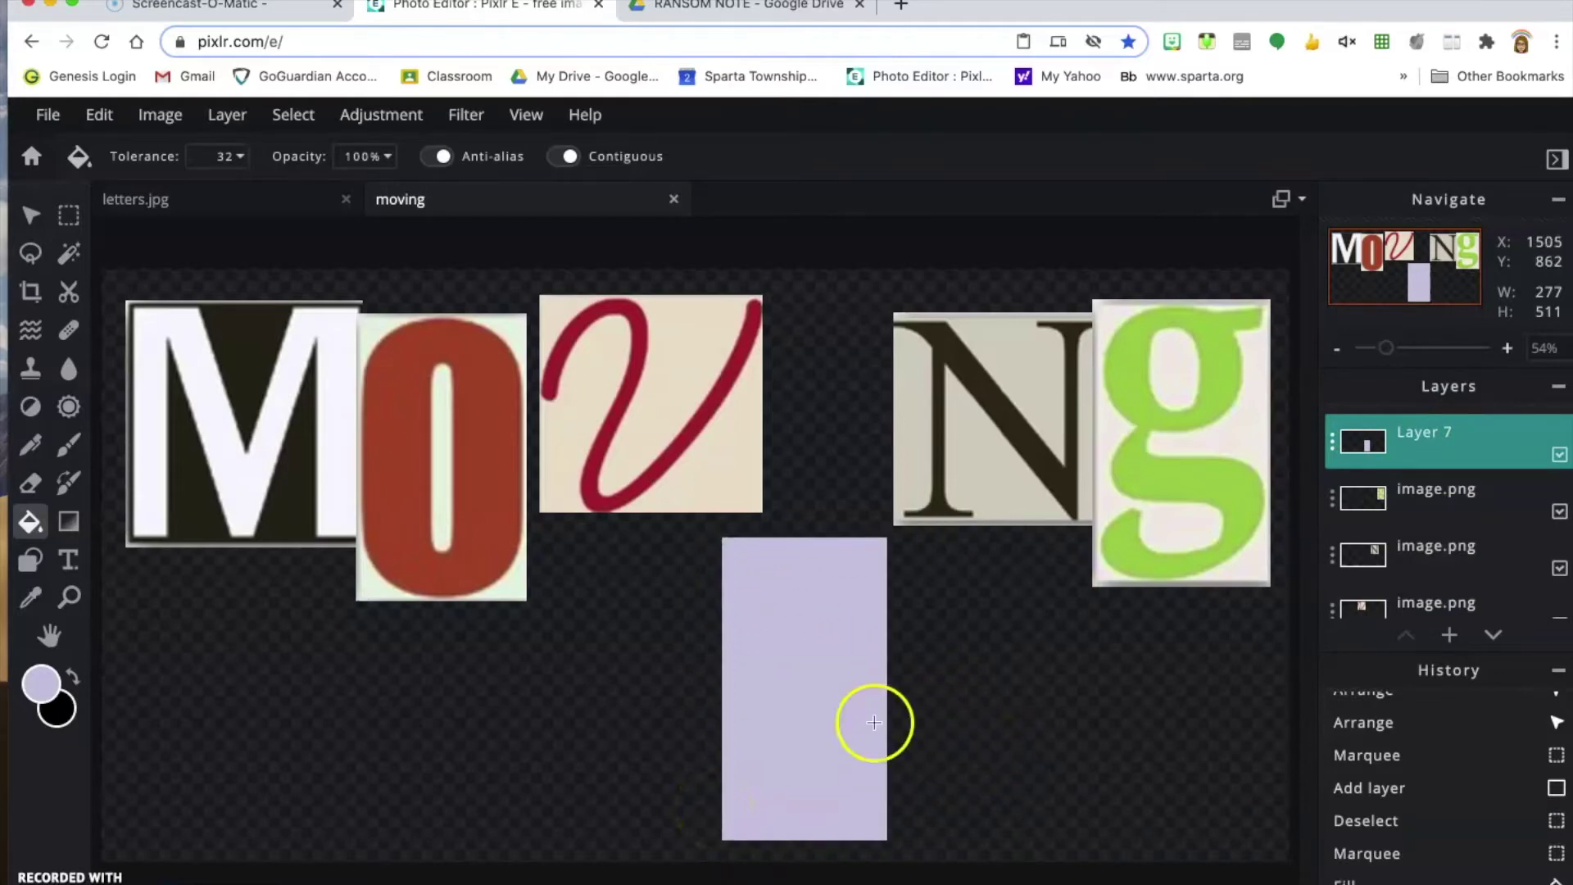
Shrink the lavender rectangle to about 198 × 365 px and fit it, slightly tilted, into the gap between V and N.
click(31, 217)
drag(748, 537, 827, 459)
drag(912, 329, 860, 415)
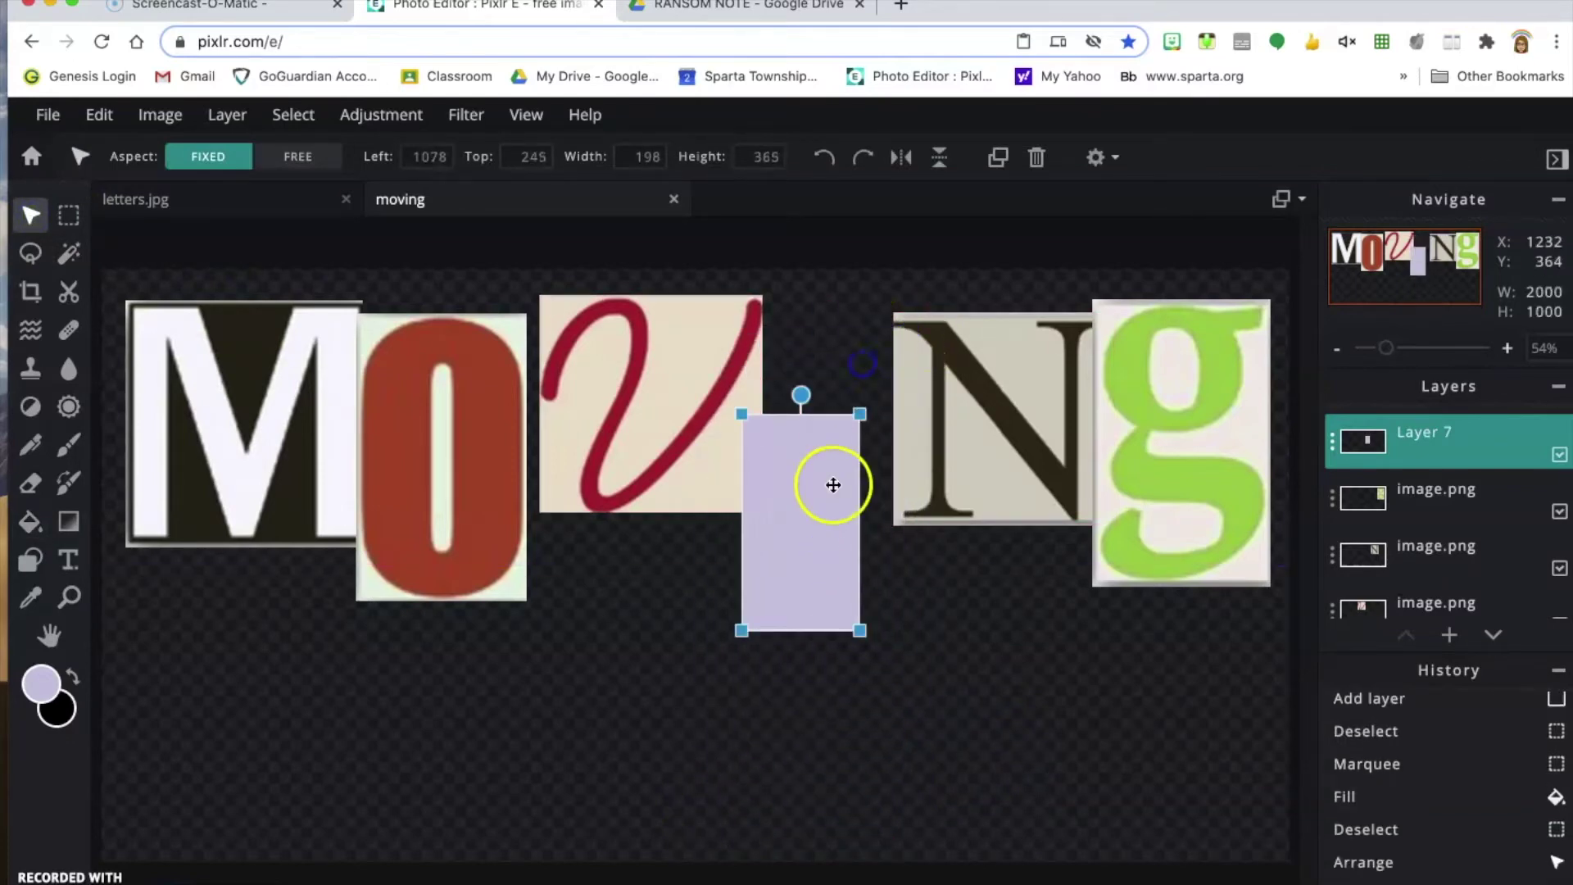
drag(828, 481, 863, 449)
mouse_move(836, 373)
mouse_down()
mouse_move(787, 361)
mouse_move(847, 368)
mouse_move(811, 354)
mouse_move(835, 361)
mouse_up()
Undo the lavender rectangle's tilt and move it back to the empty area below the gap between V and N.
drag(834, 516, 752, 727)
key(super+z)
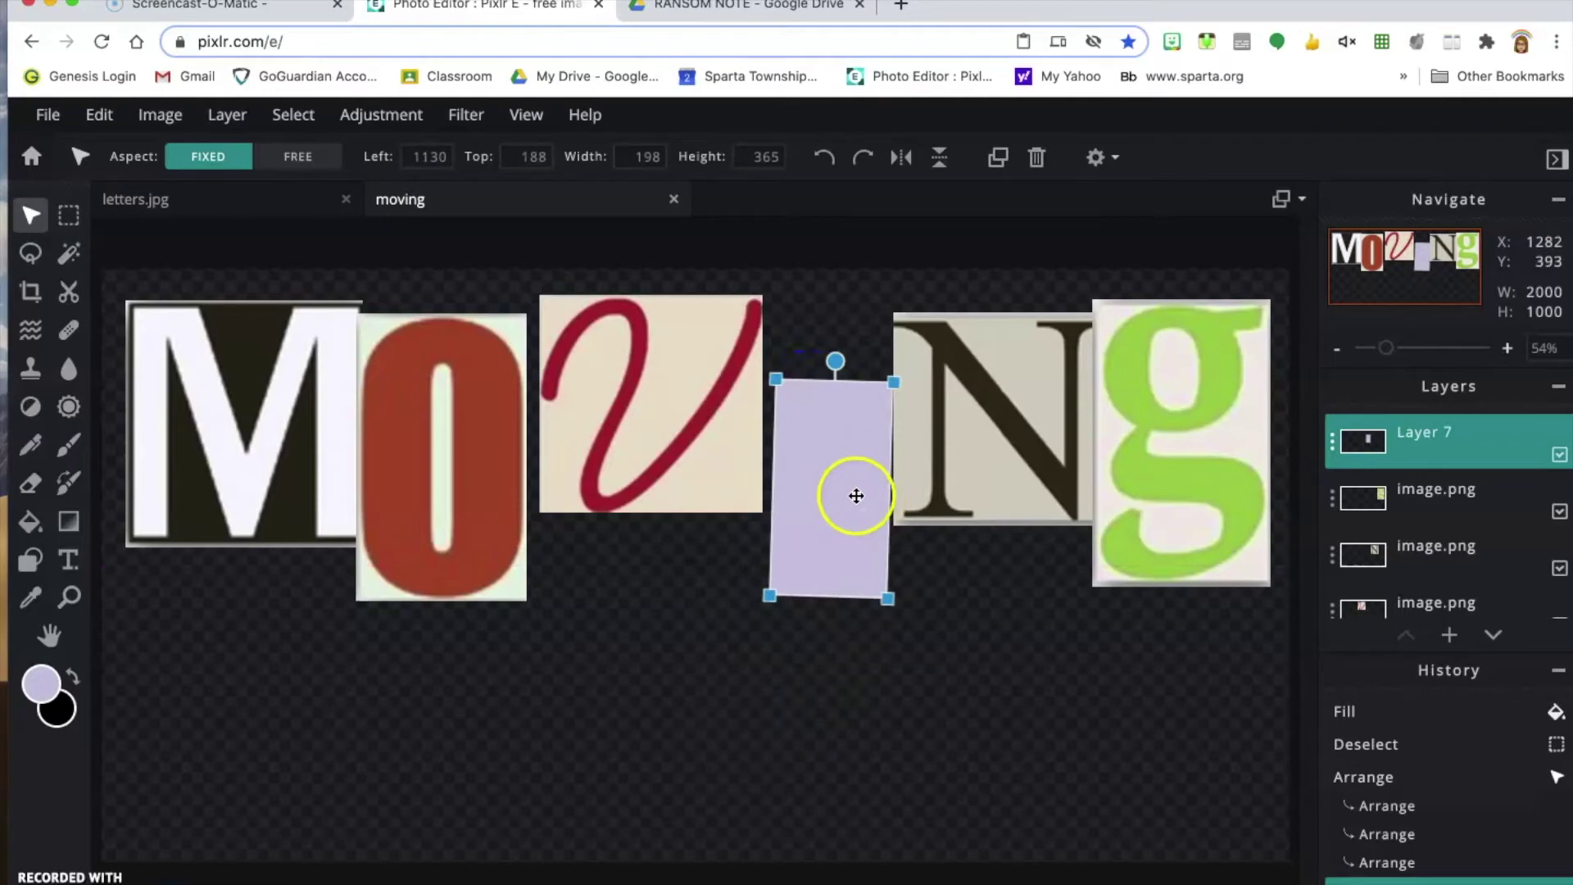
key(super+z)
drag(843, 445, 770, 635)
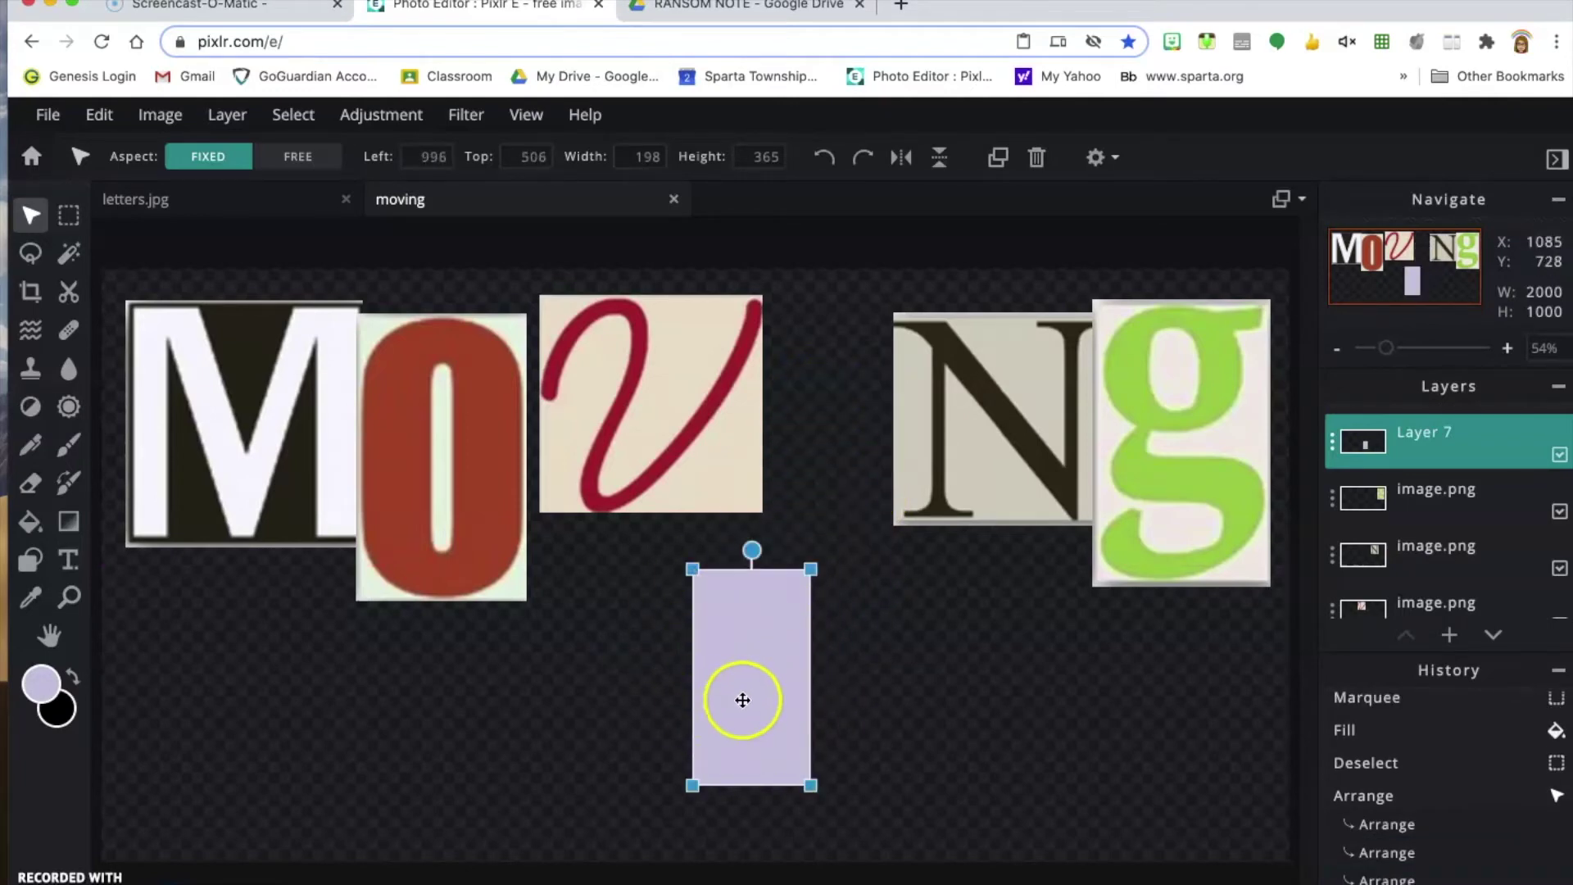
Add a new text layer and replace its placeholder text with a capital I.
click(70, 560)
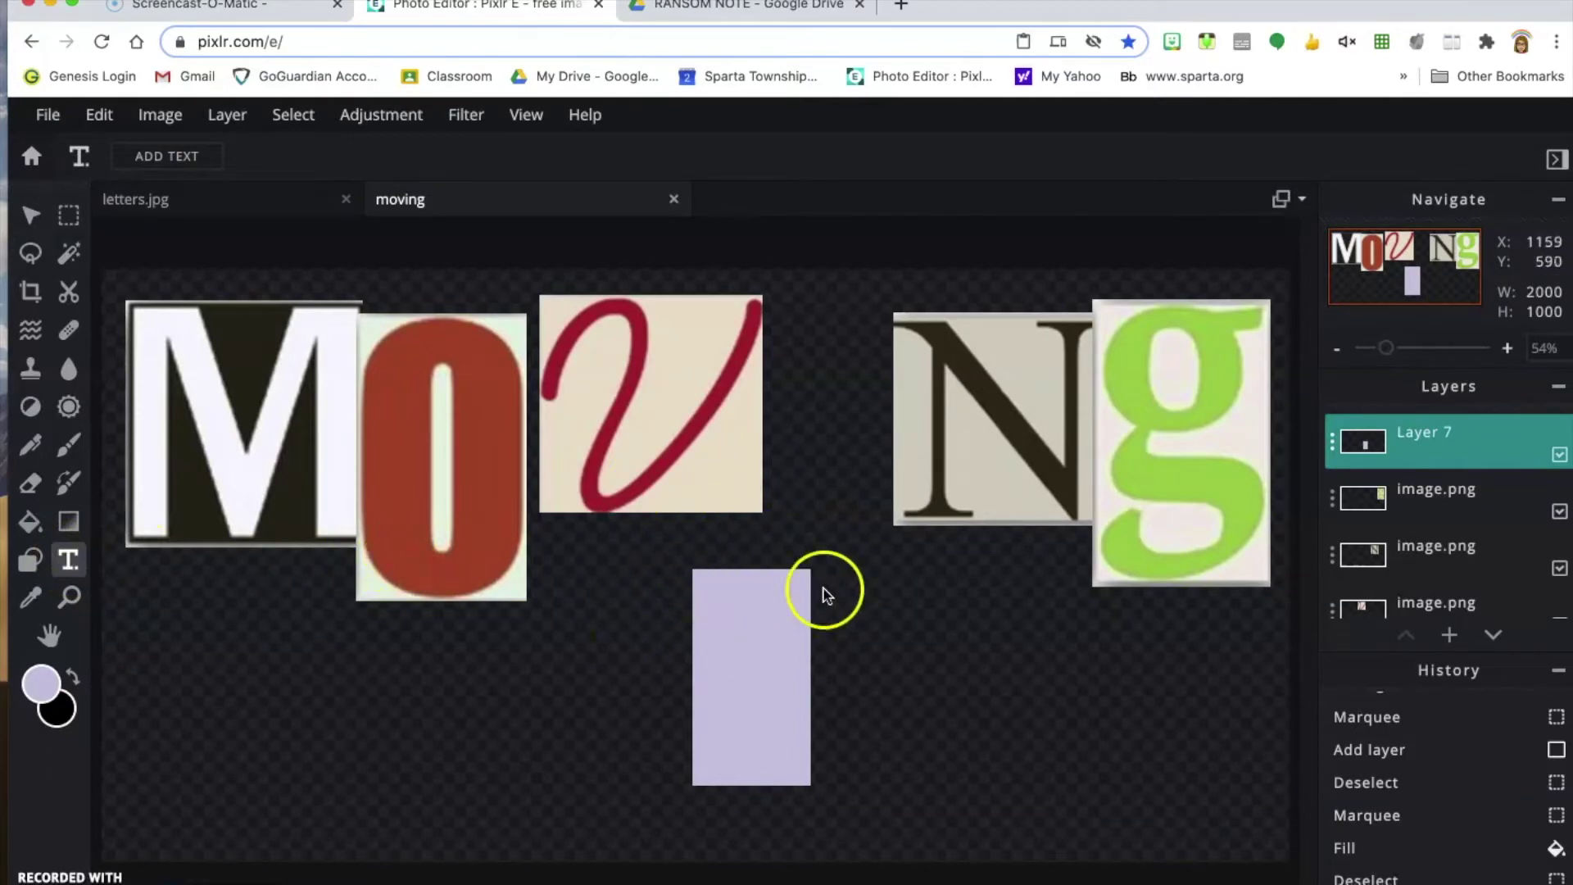
click(648, 605)
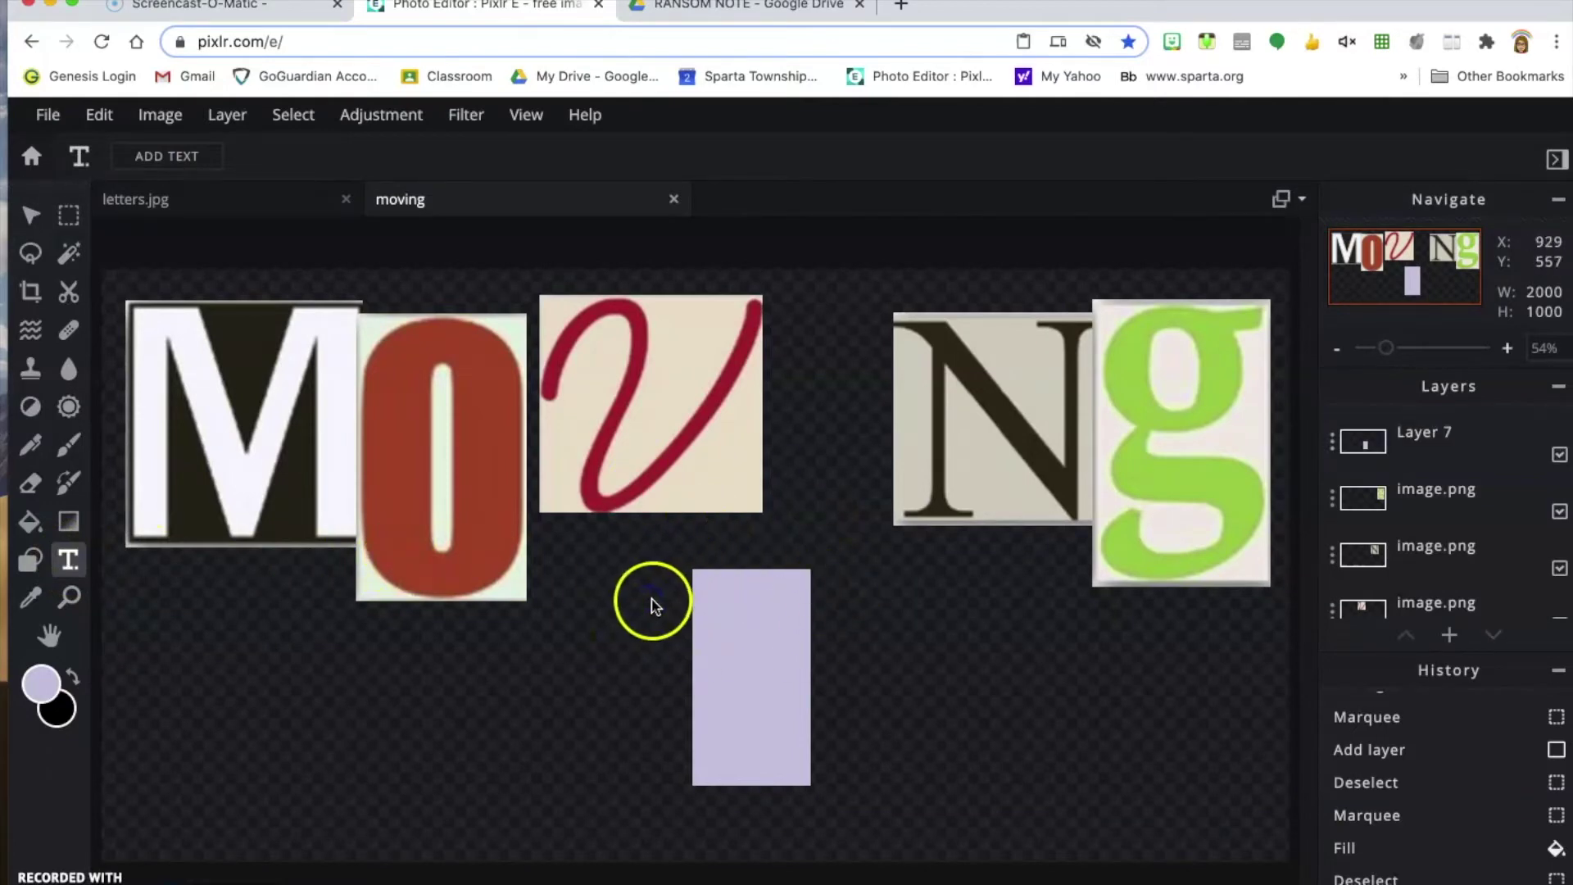
click(655, 622)
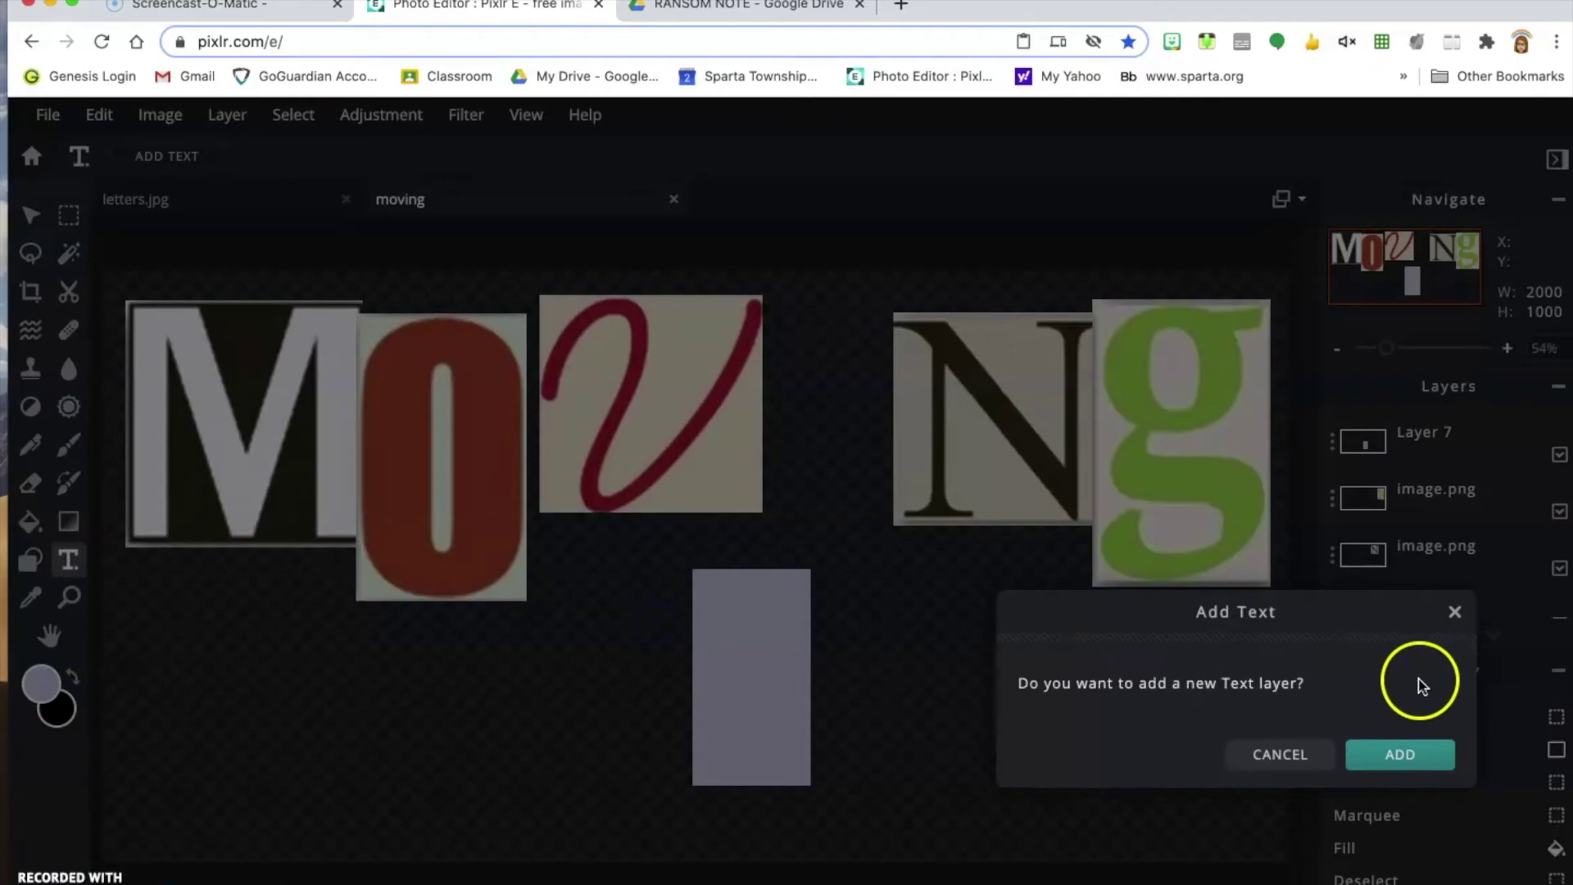
click(1395, 757)
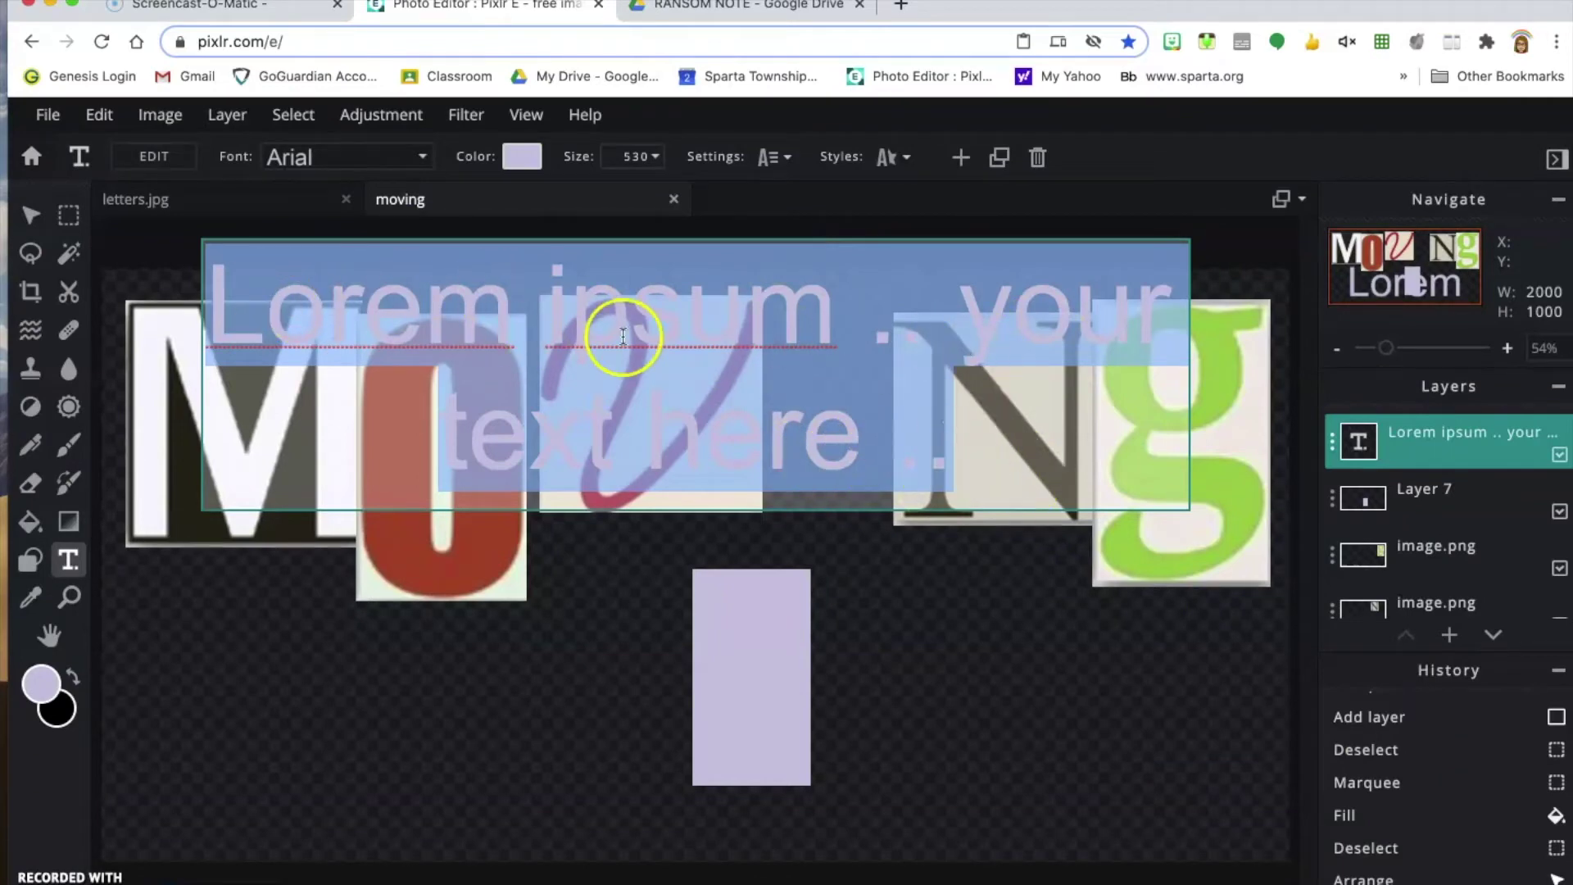
drag(955, 456, 203, 285)
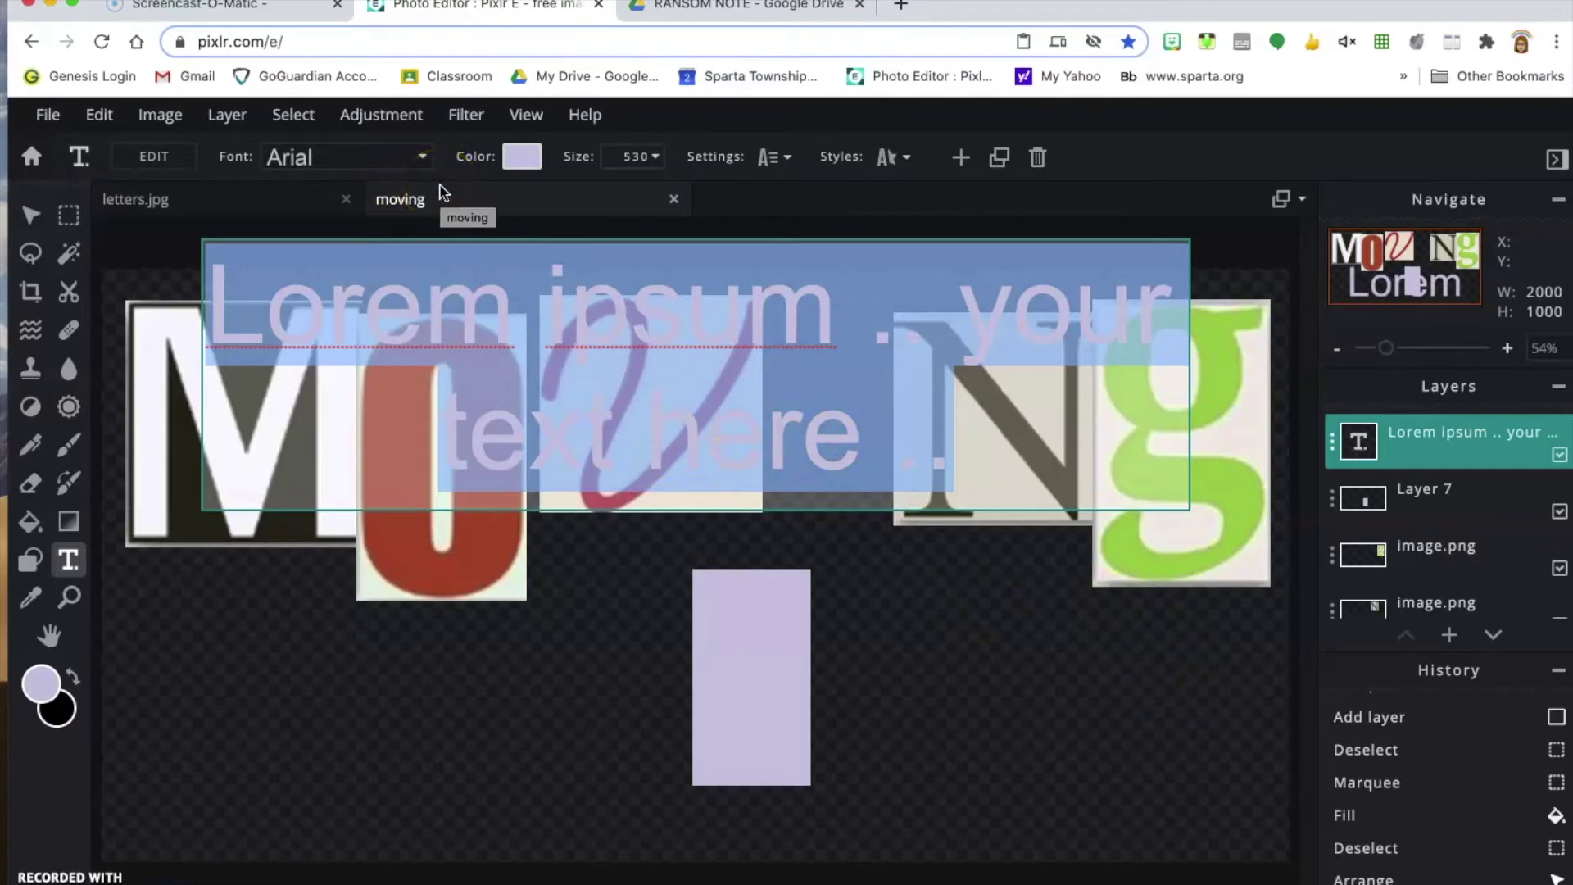
key(BackSpace)
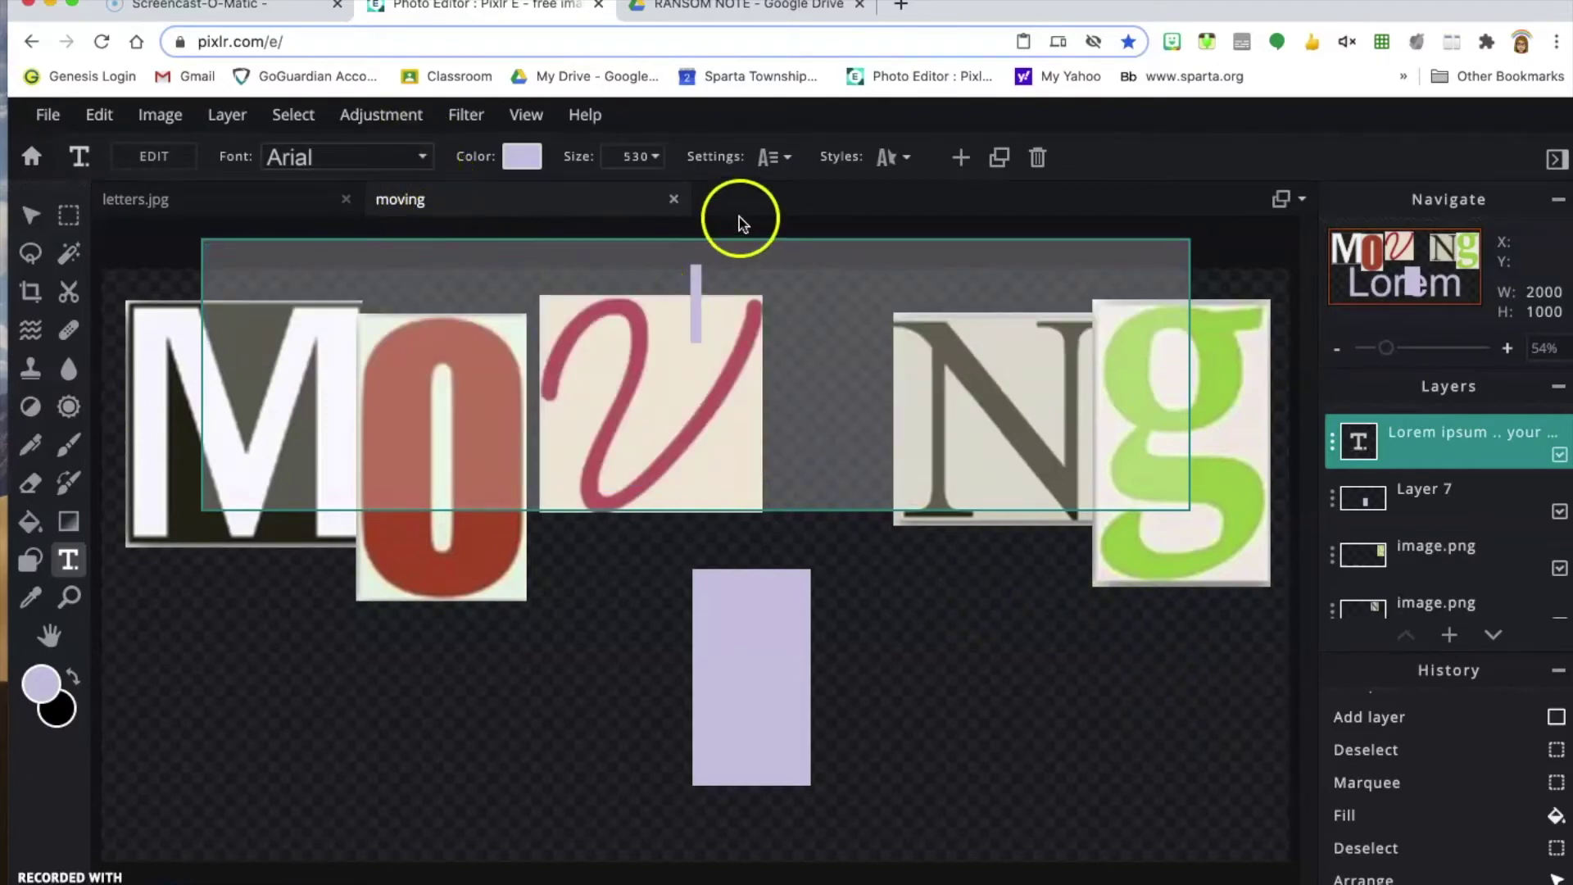
Select the letter I and set its text color to very dark green, RGB 2, 41, 21.
drag(702, 317, 616, 320)
click(734, 311)
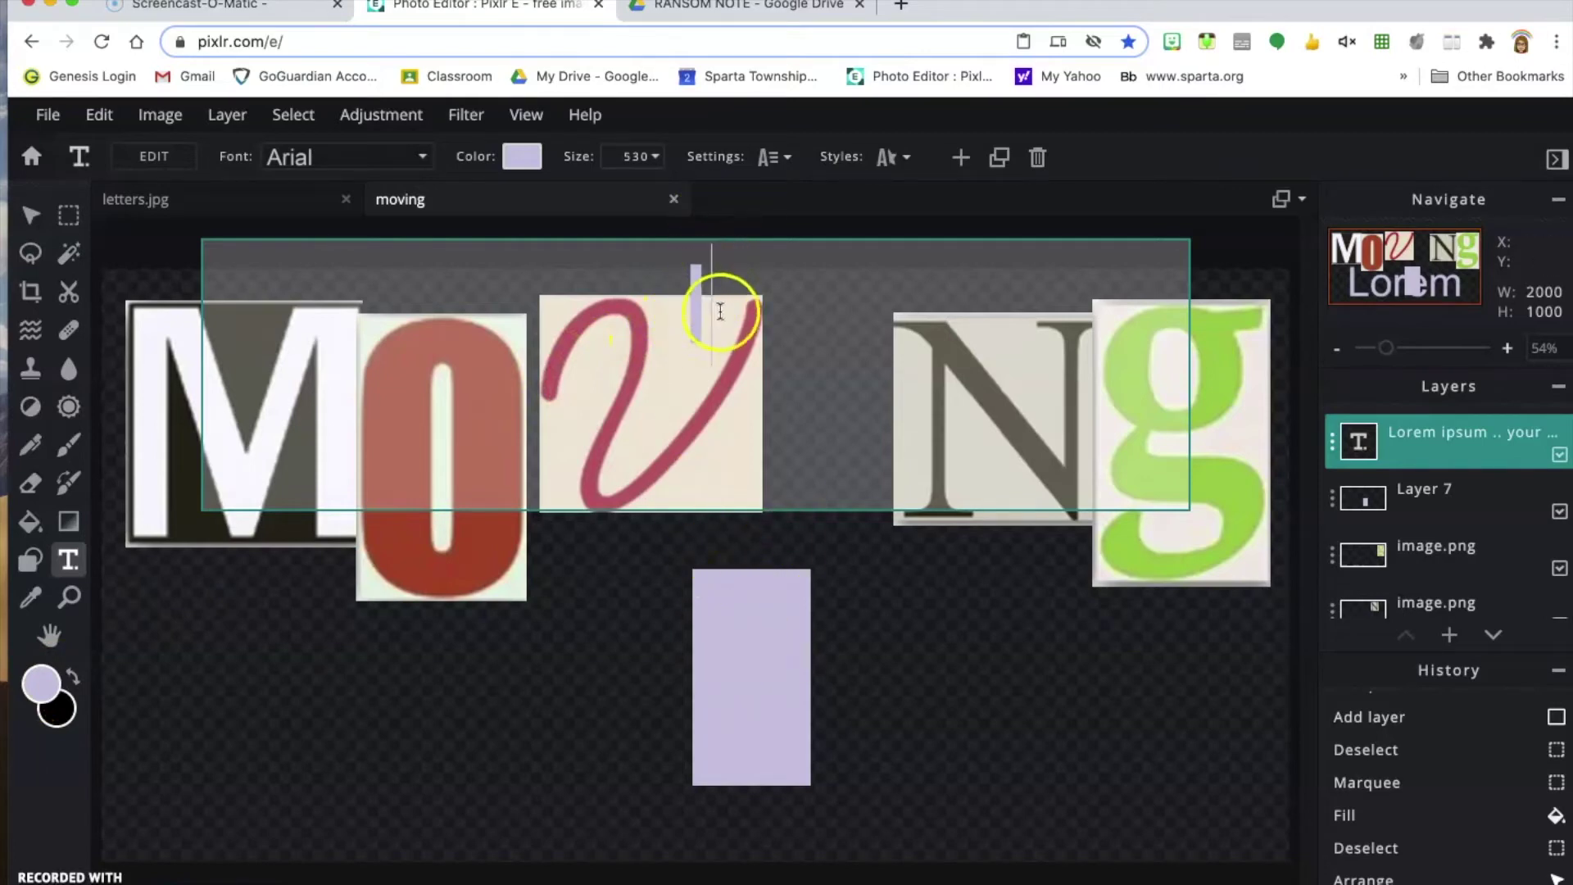
drag(700, 310, 660, 309)
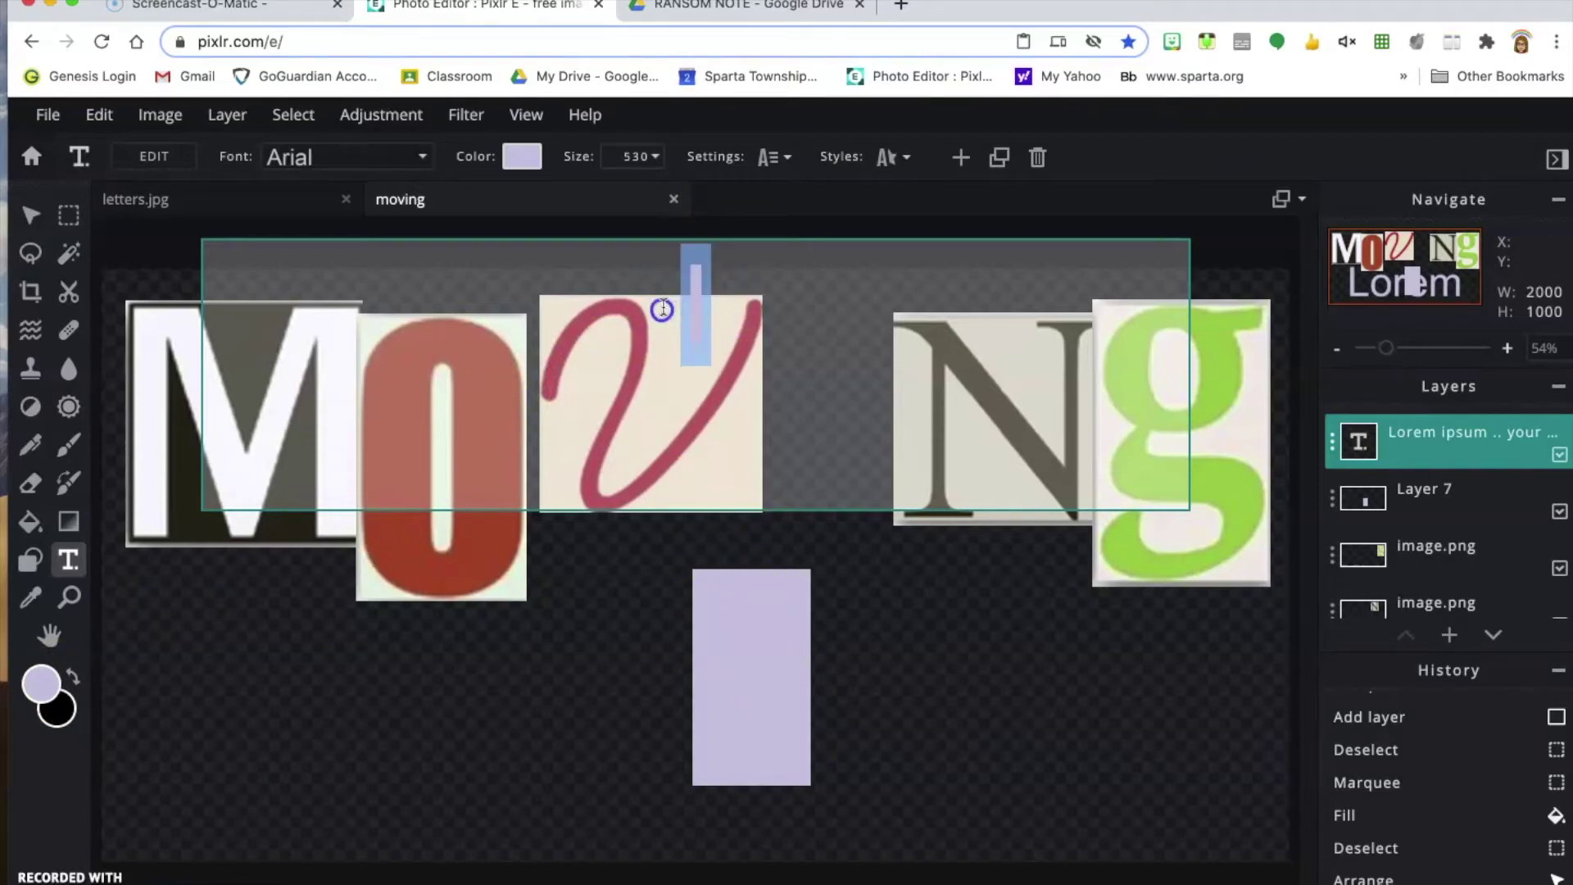
click(536, 156)
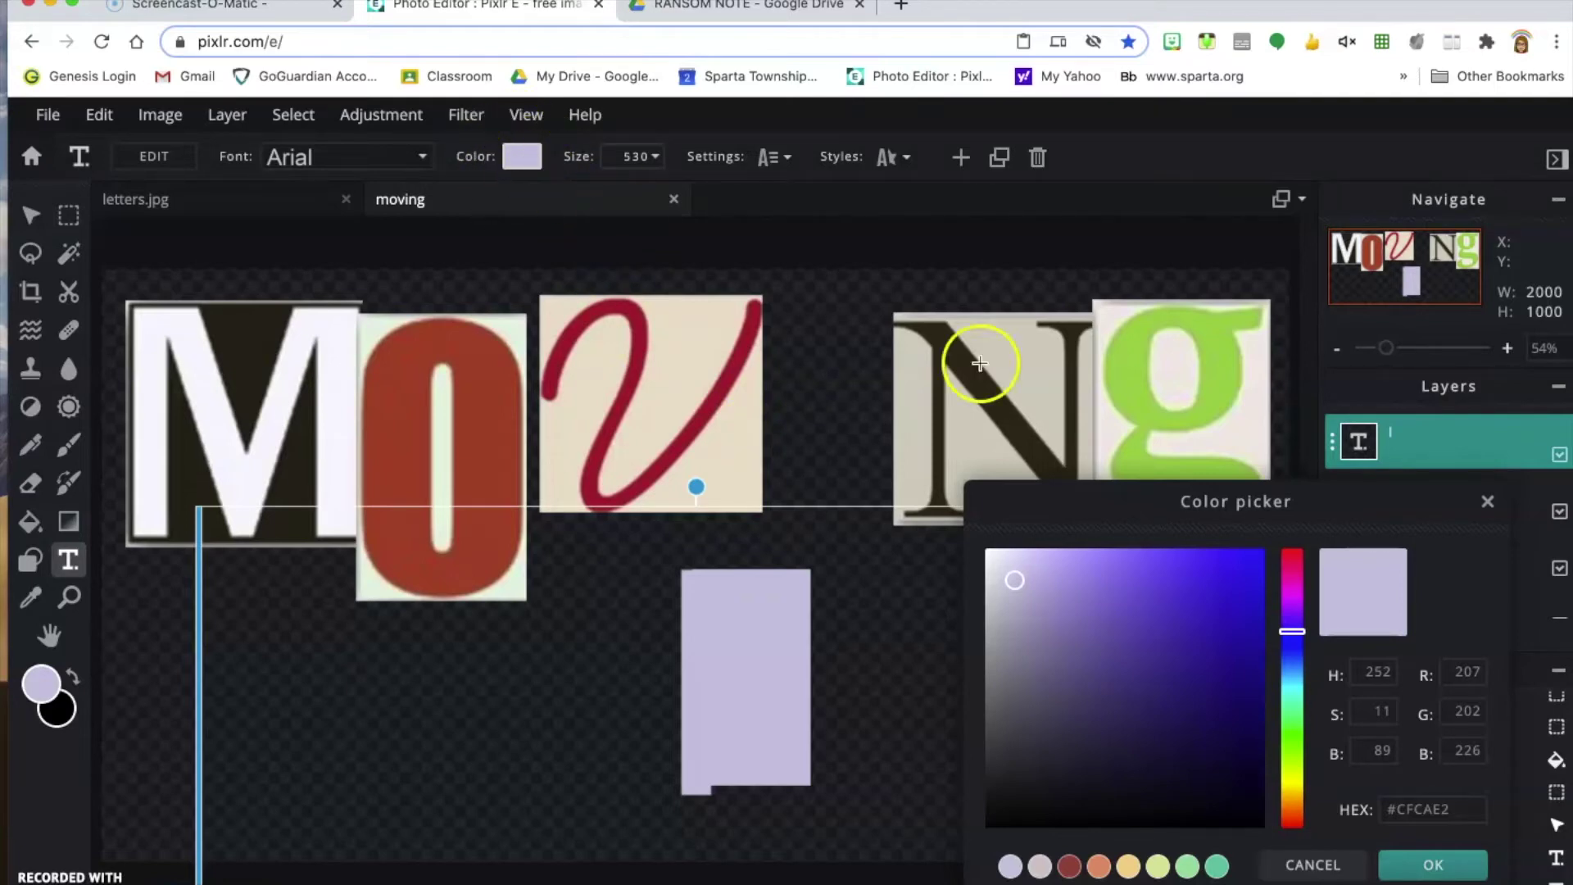
drag(1292, 633, 1255, 788)
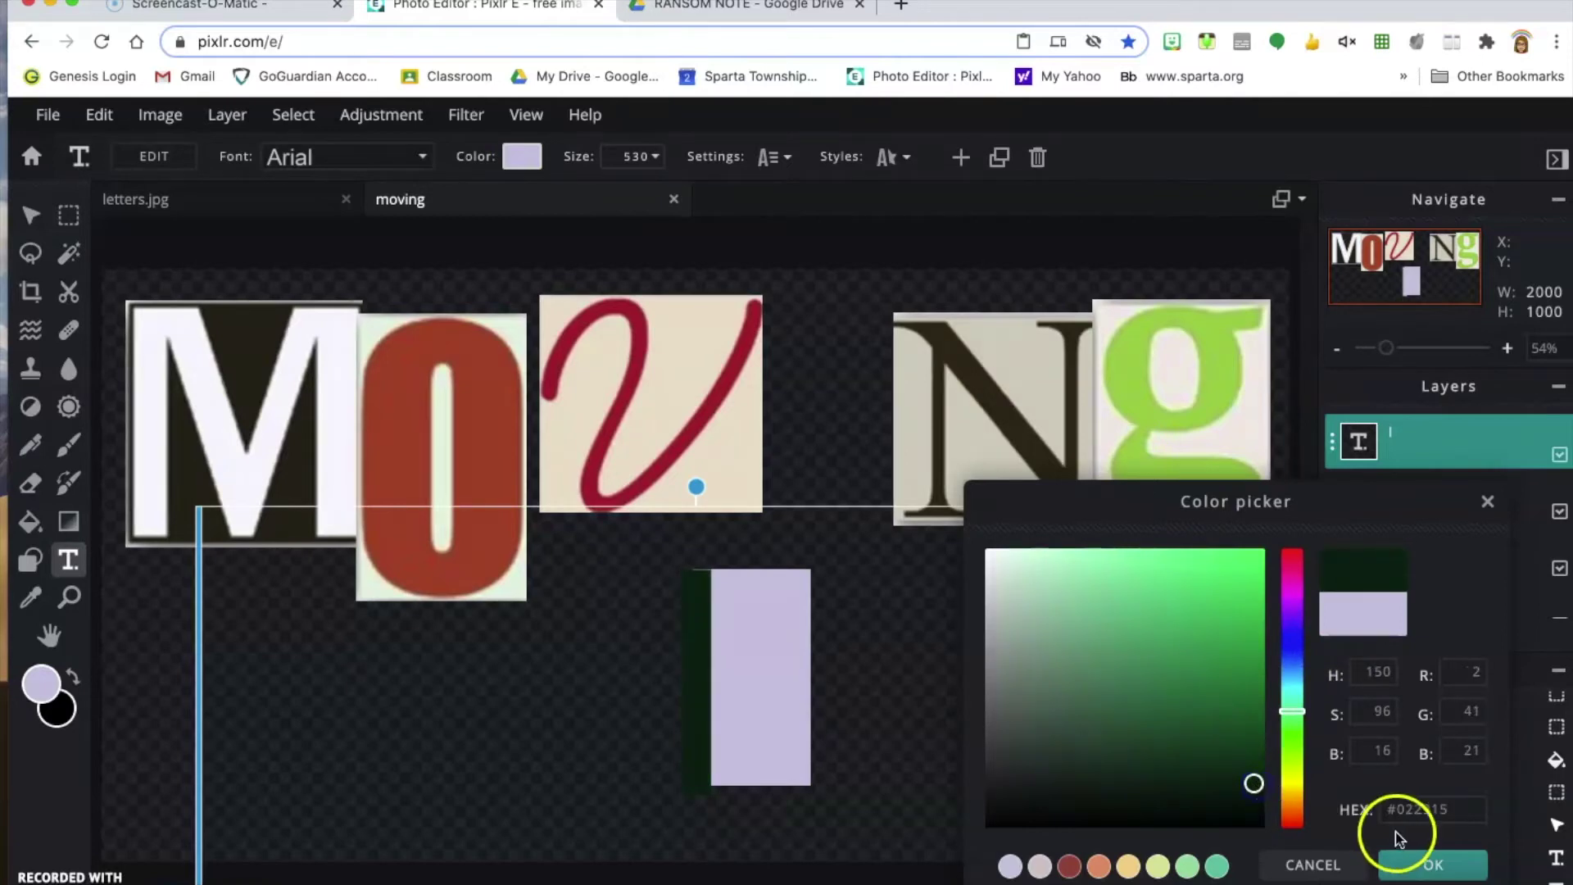
click(1425, 862)
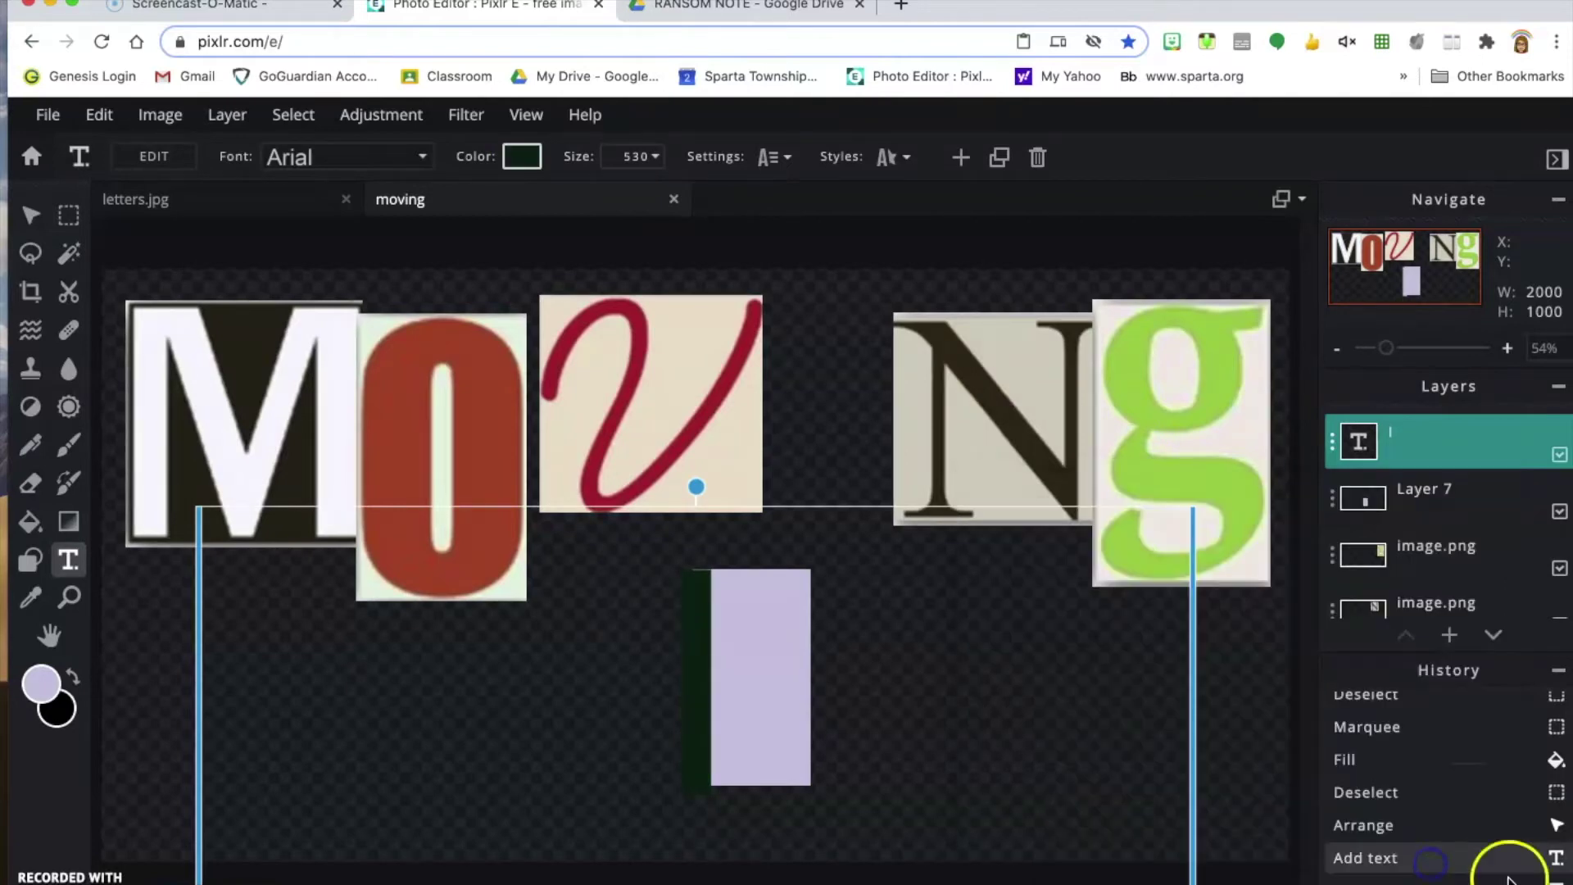
Narrow the I's text box to slightly wider than the letter and center the letter over the lavender rectangle.
click(703, 620)
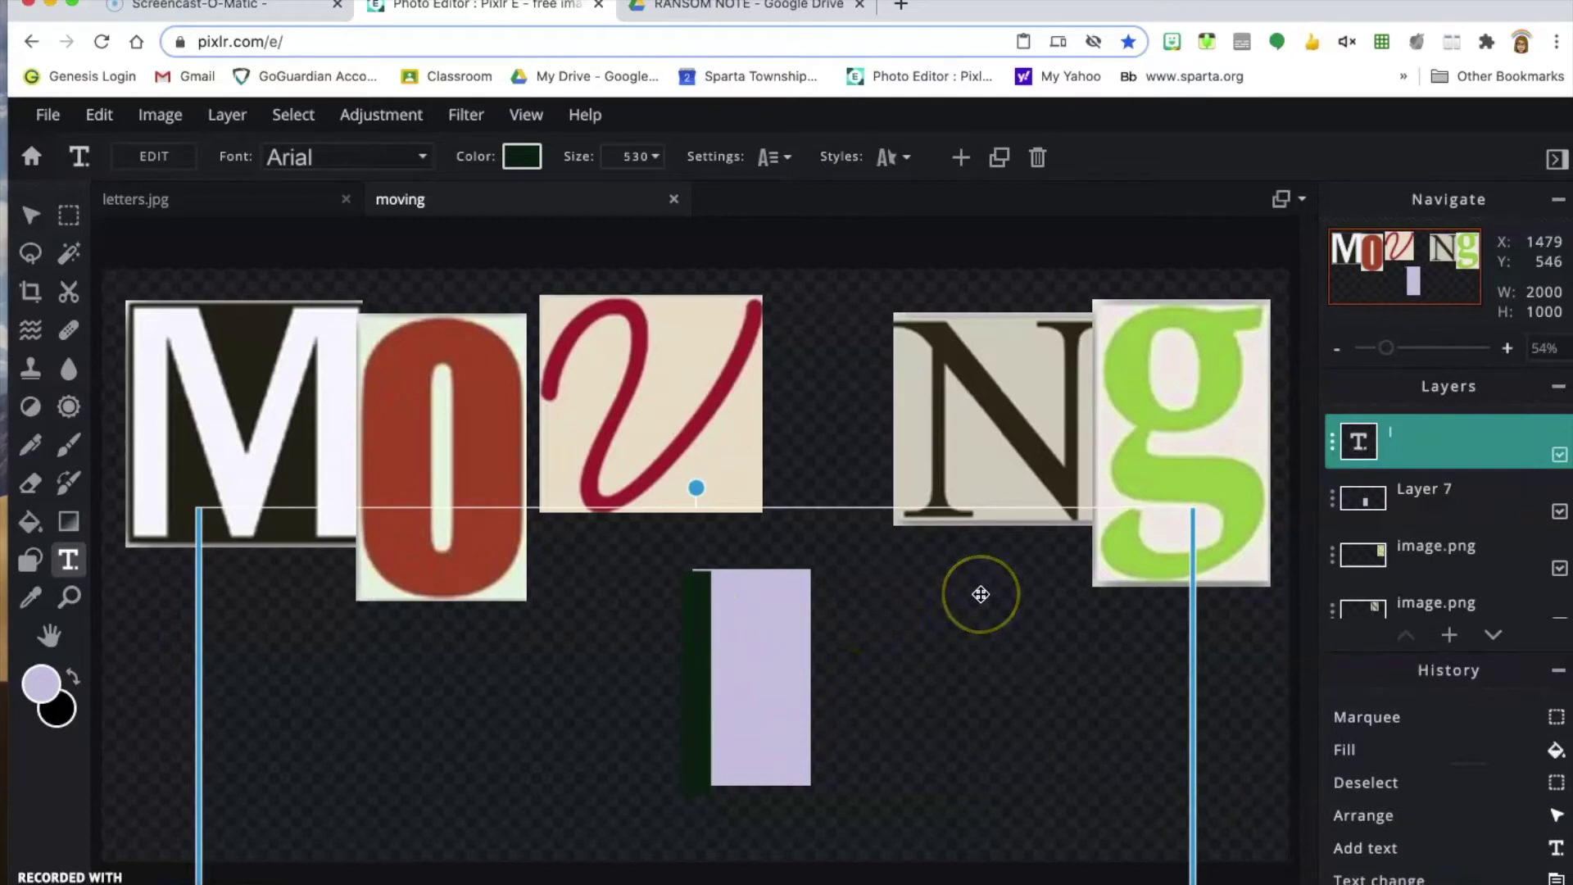
scroll(980, 594, up, 2)
drag(636, 614, 691, 442)
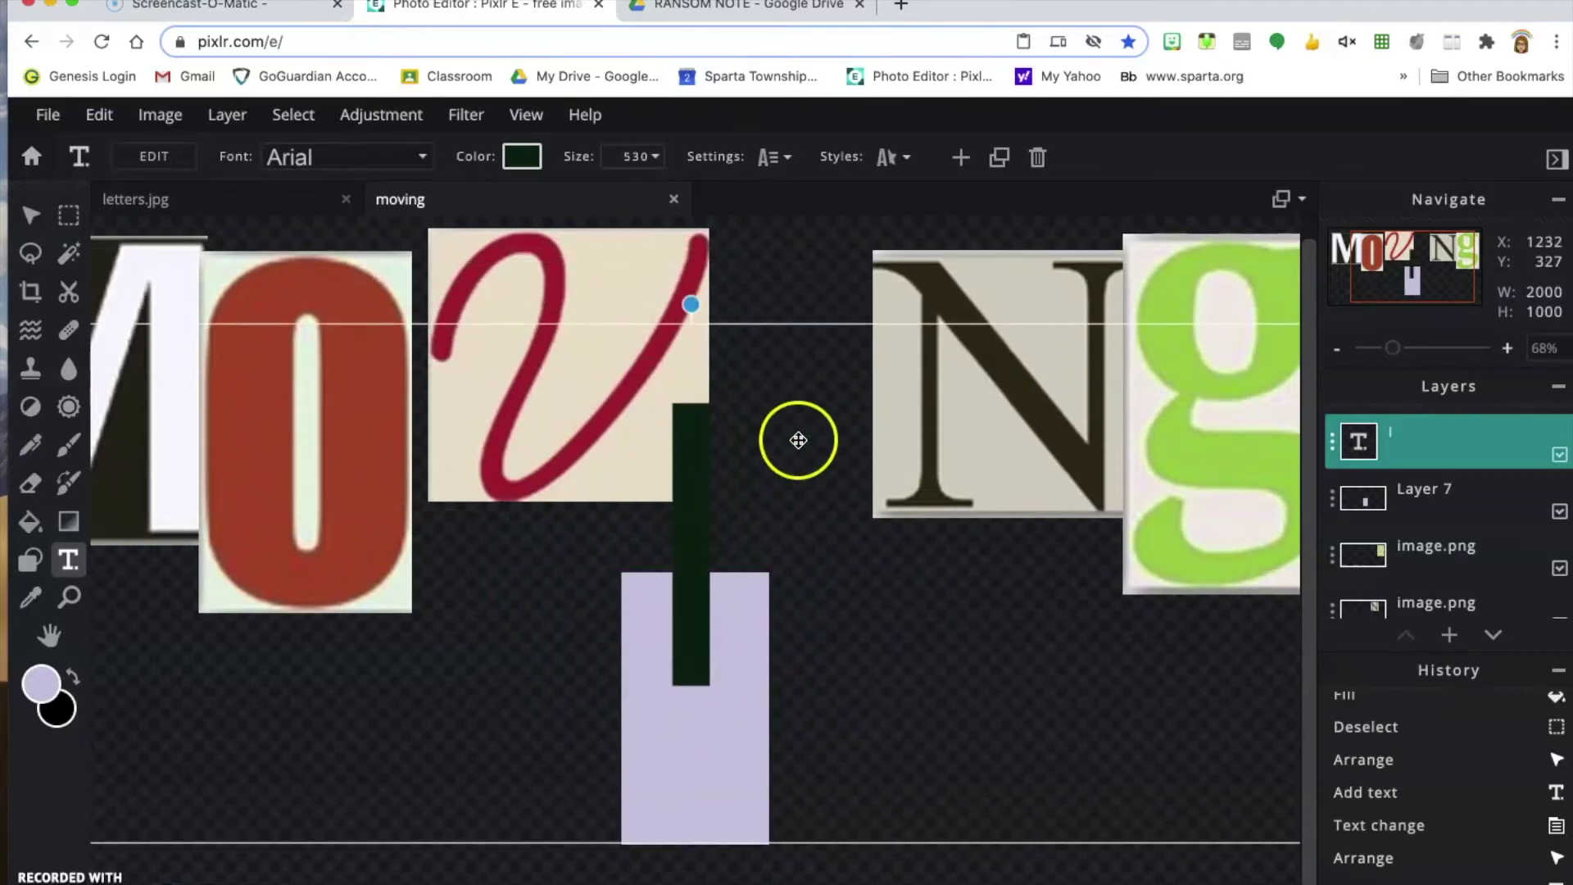
scroll(798, 440, down, 4)
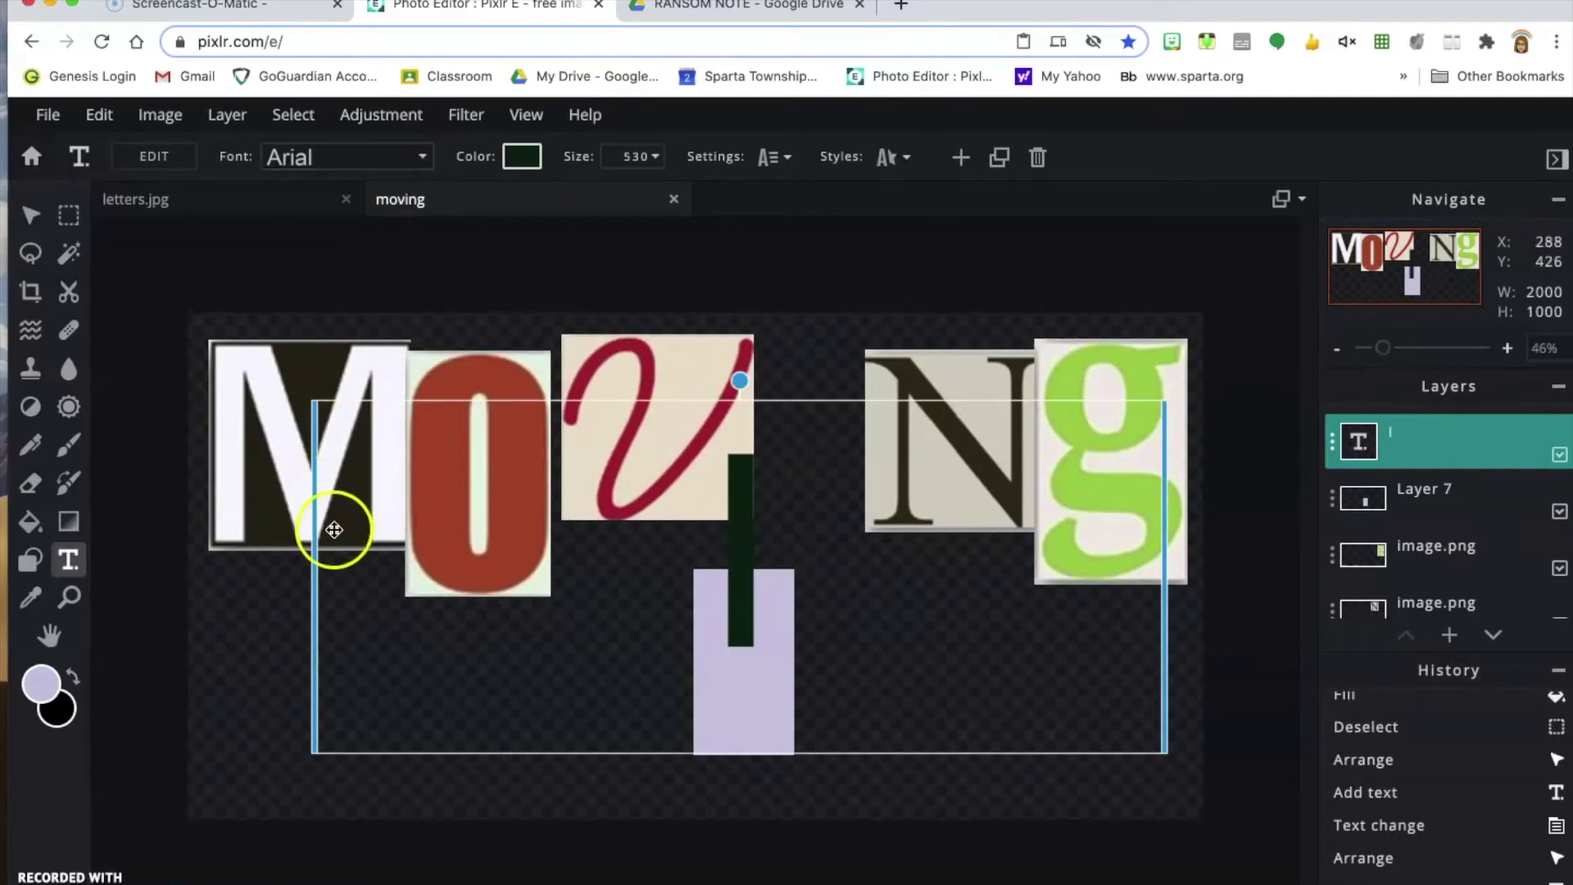
drag(314, 541, 1093, 606)
drag(1144, 497, 764, 613)
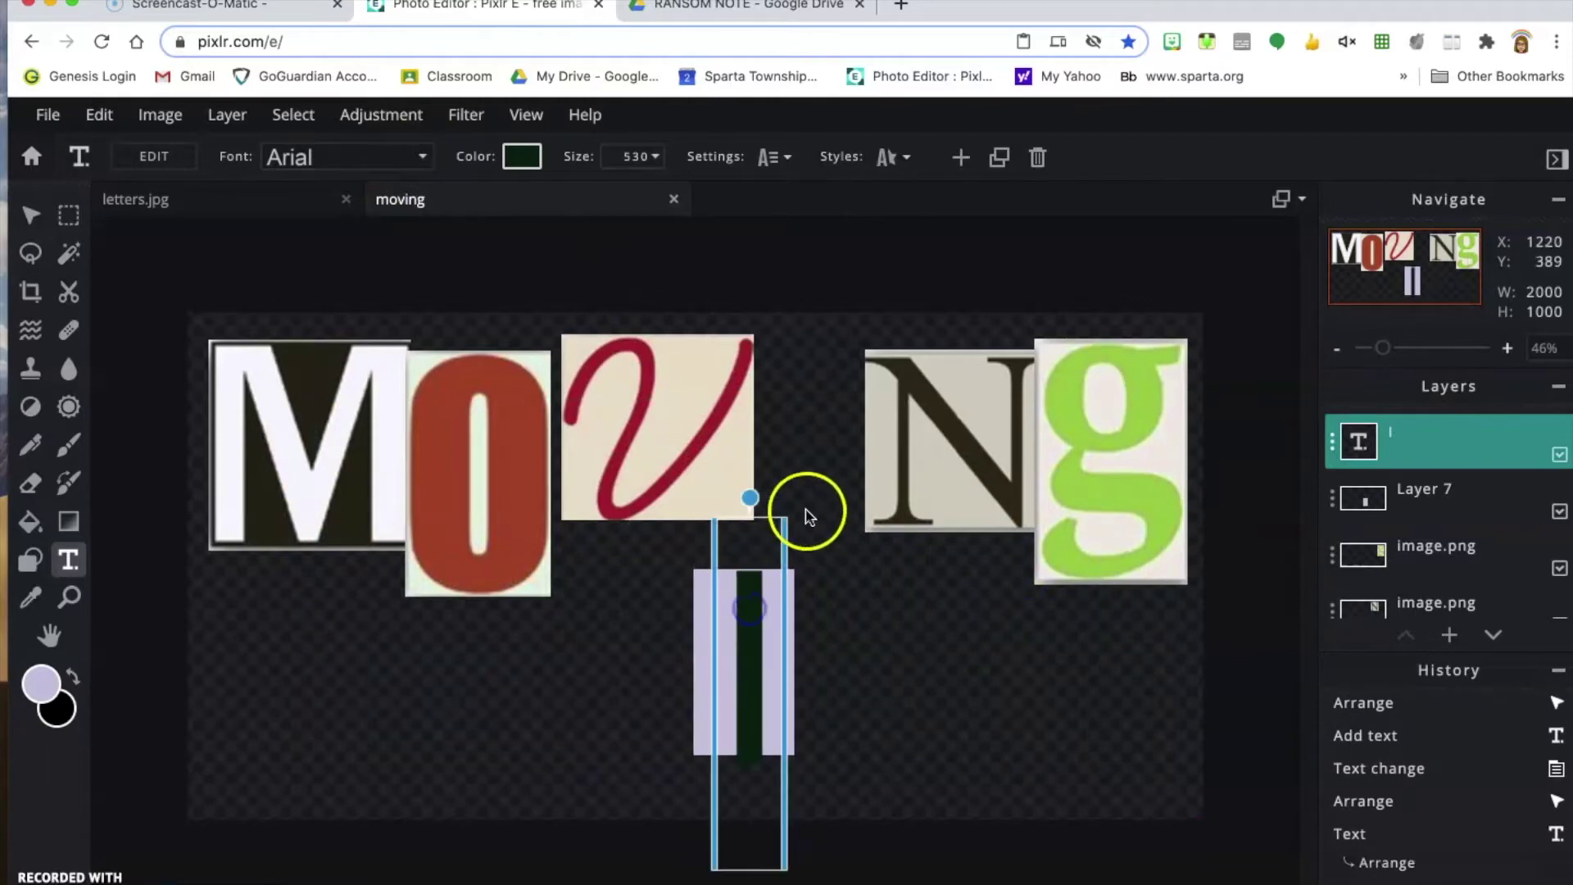
Reduce the letter I's font size to 361 and center the letter on the lavender rectangle.
double_click(764, 725)
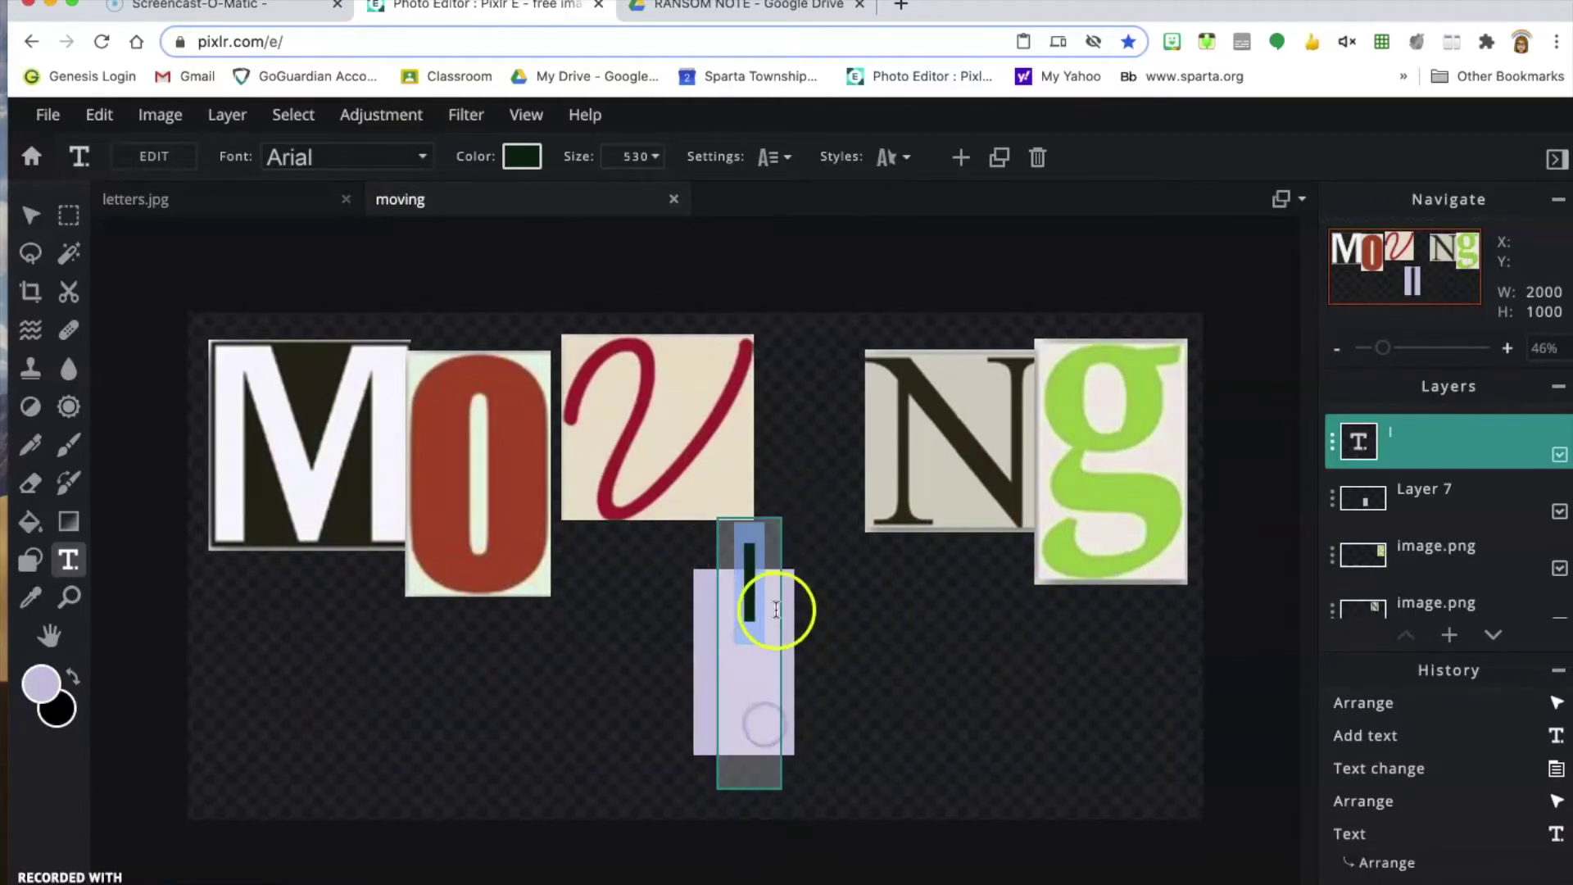
click(72, 560)
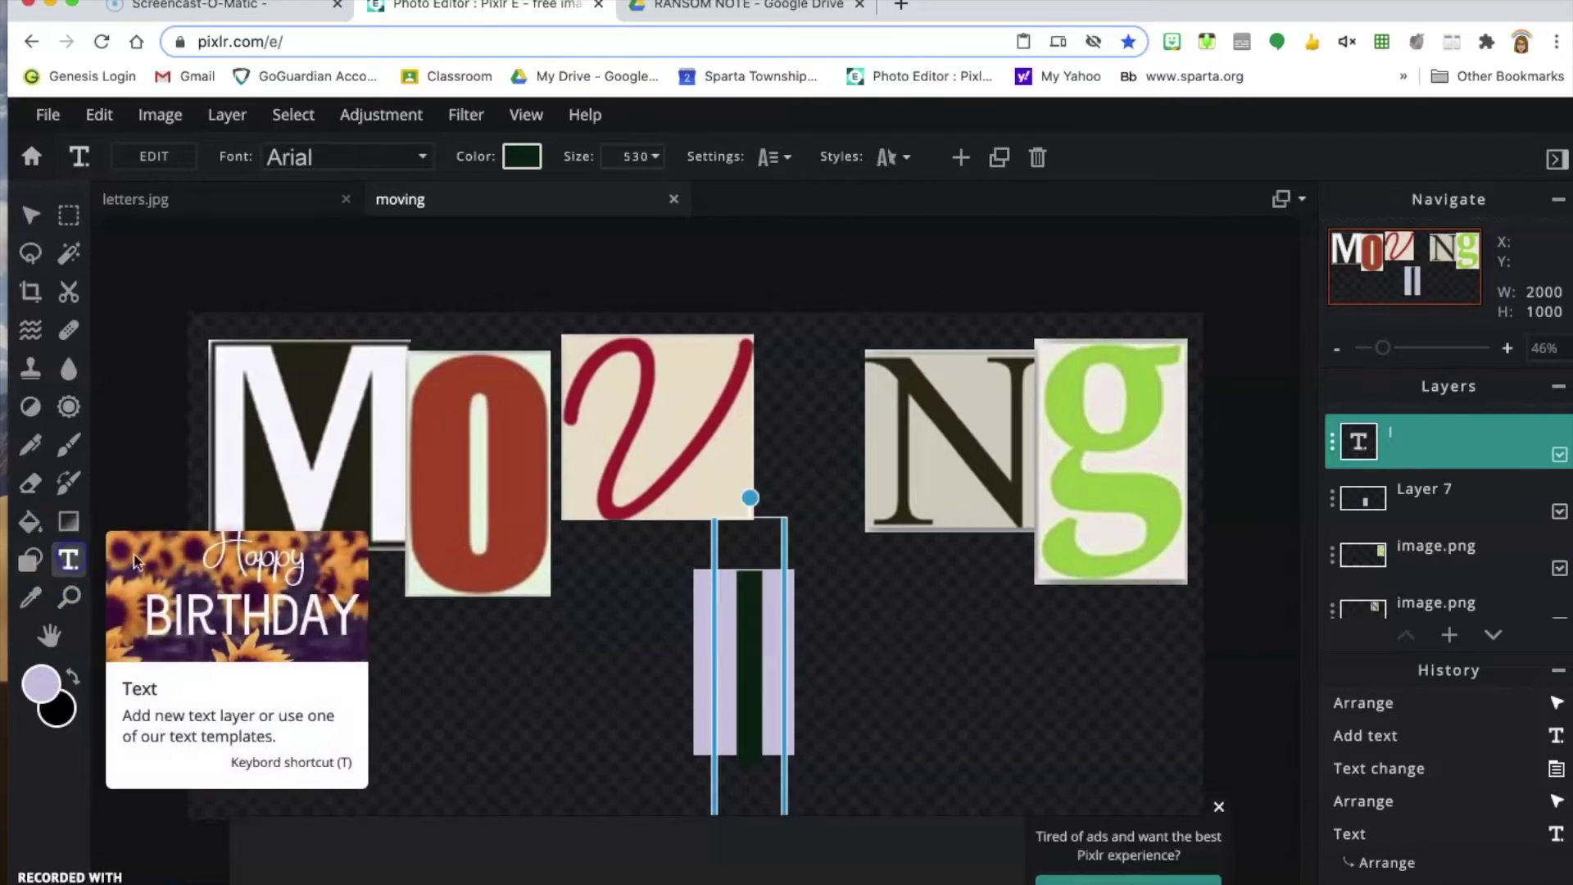
click(154, 155)
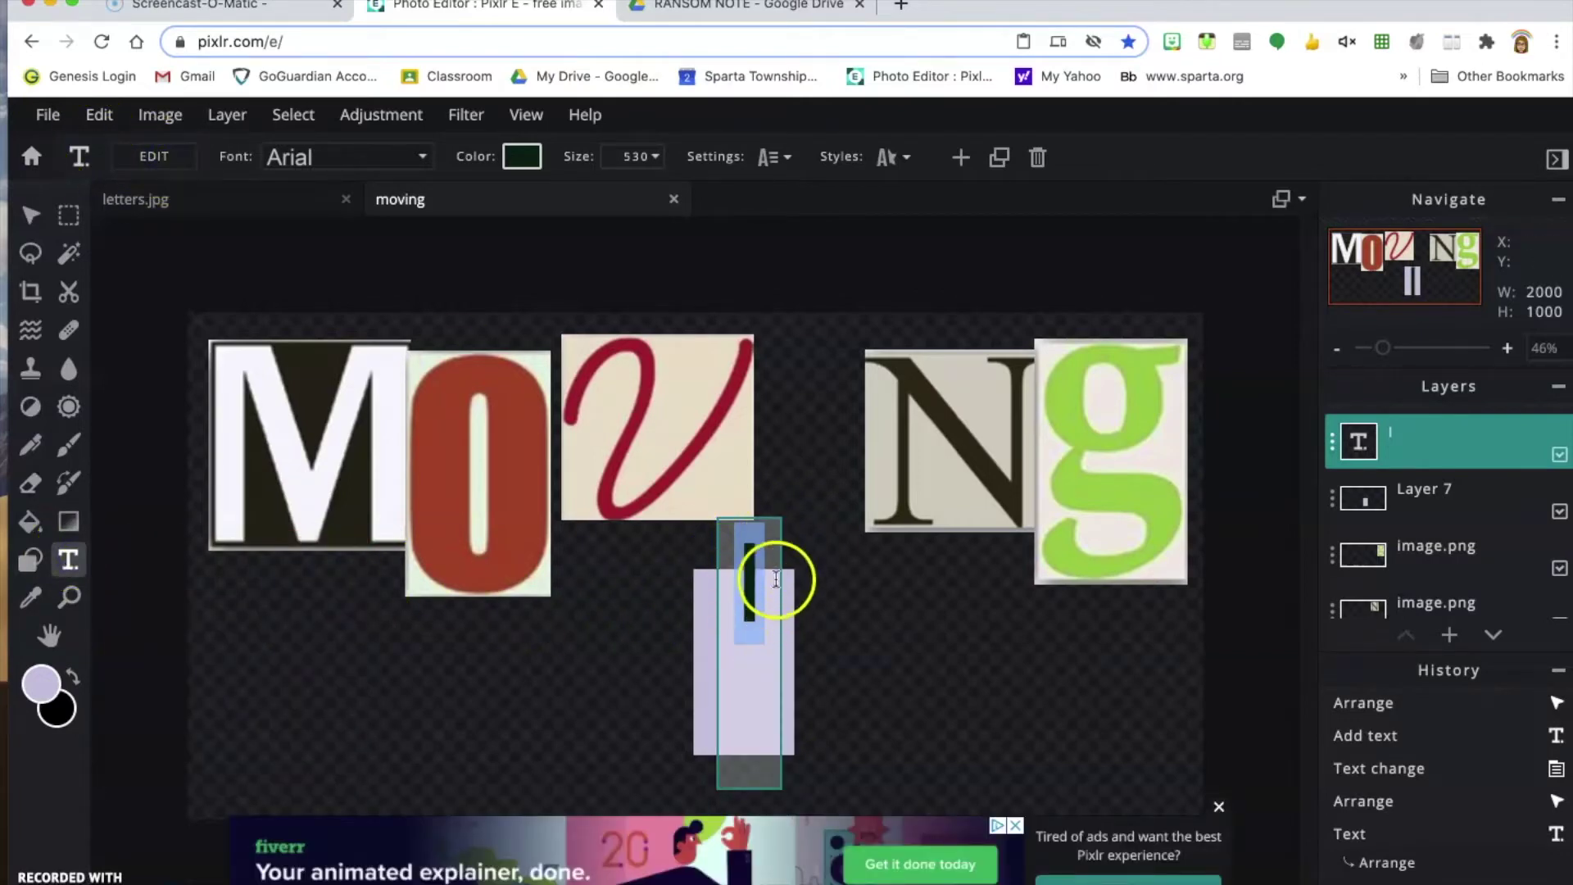
click(653, 161)
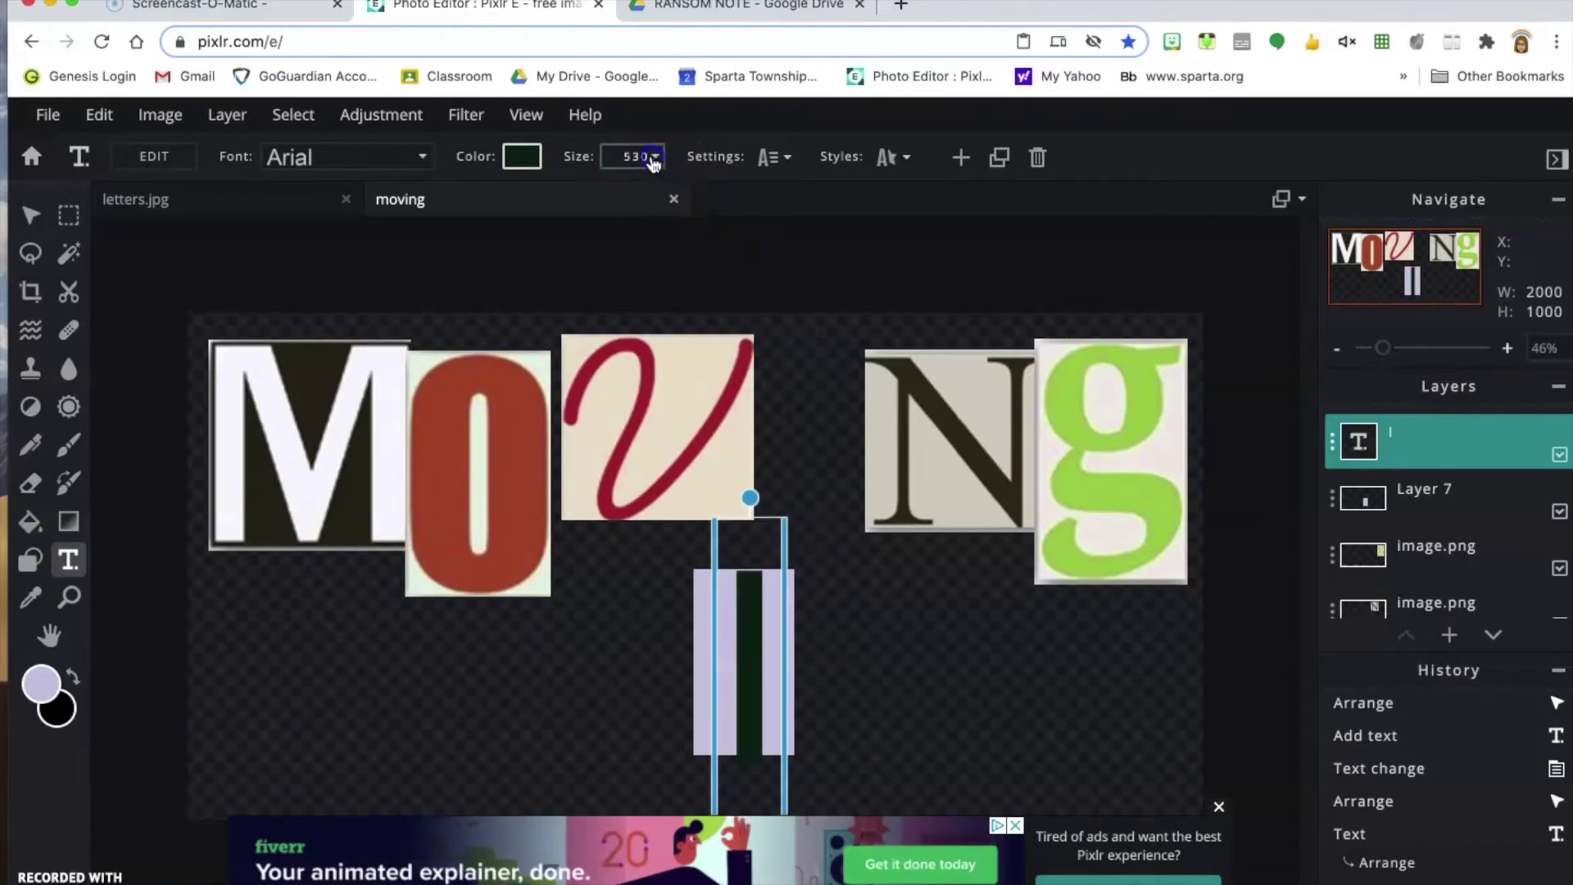
click(571, 195)
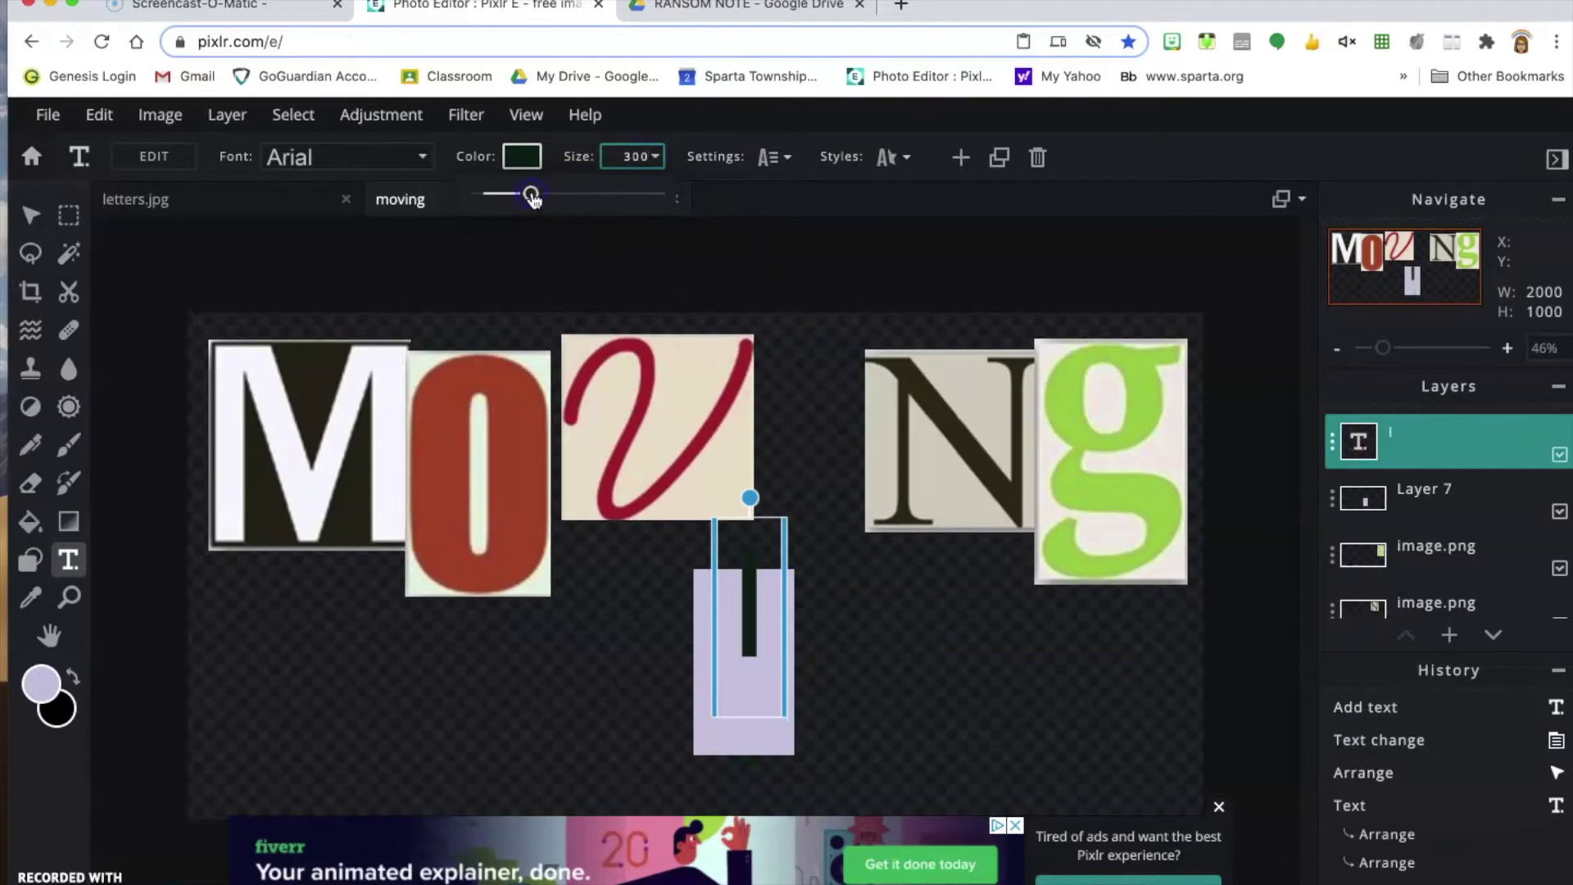
click(713, 326)
click(758, 551)
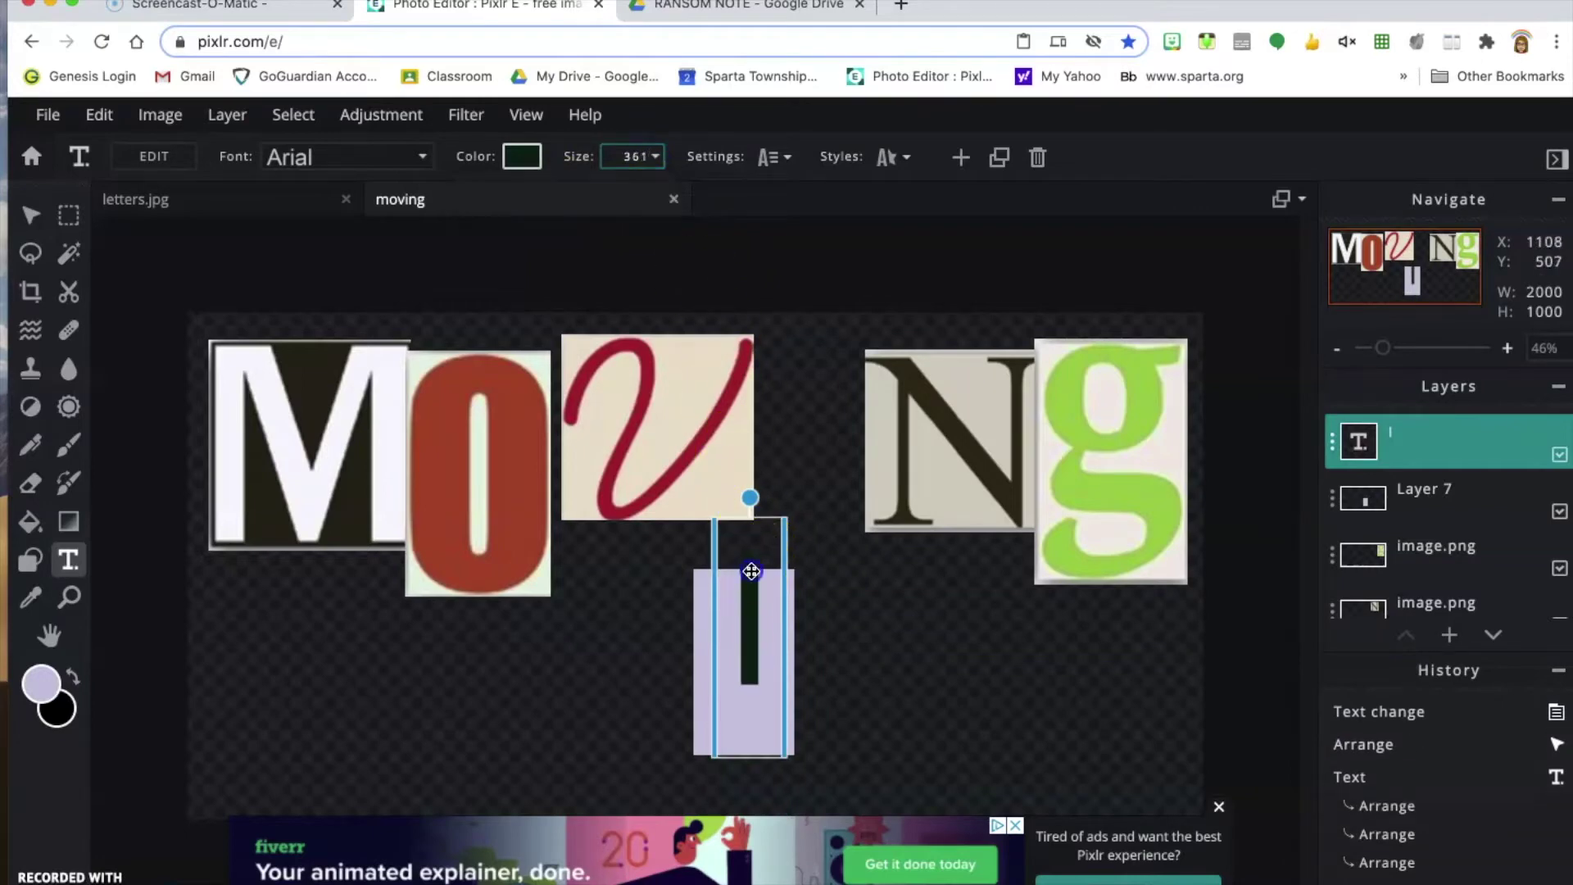
click(748, 627)
click(743, 657)
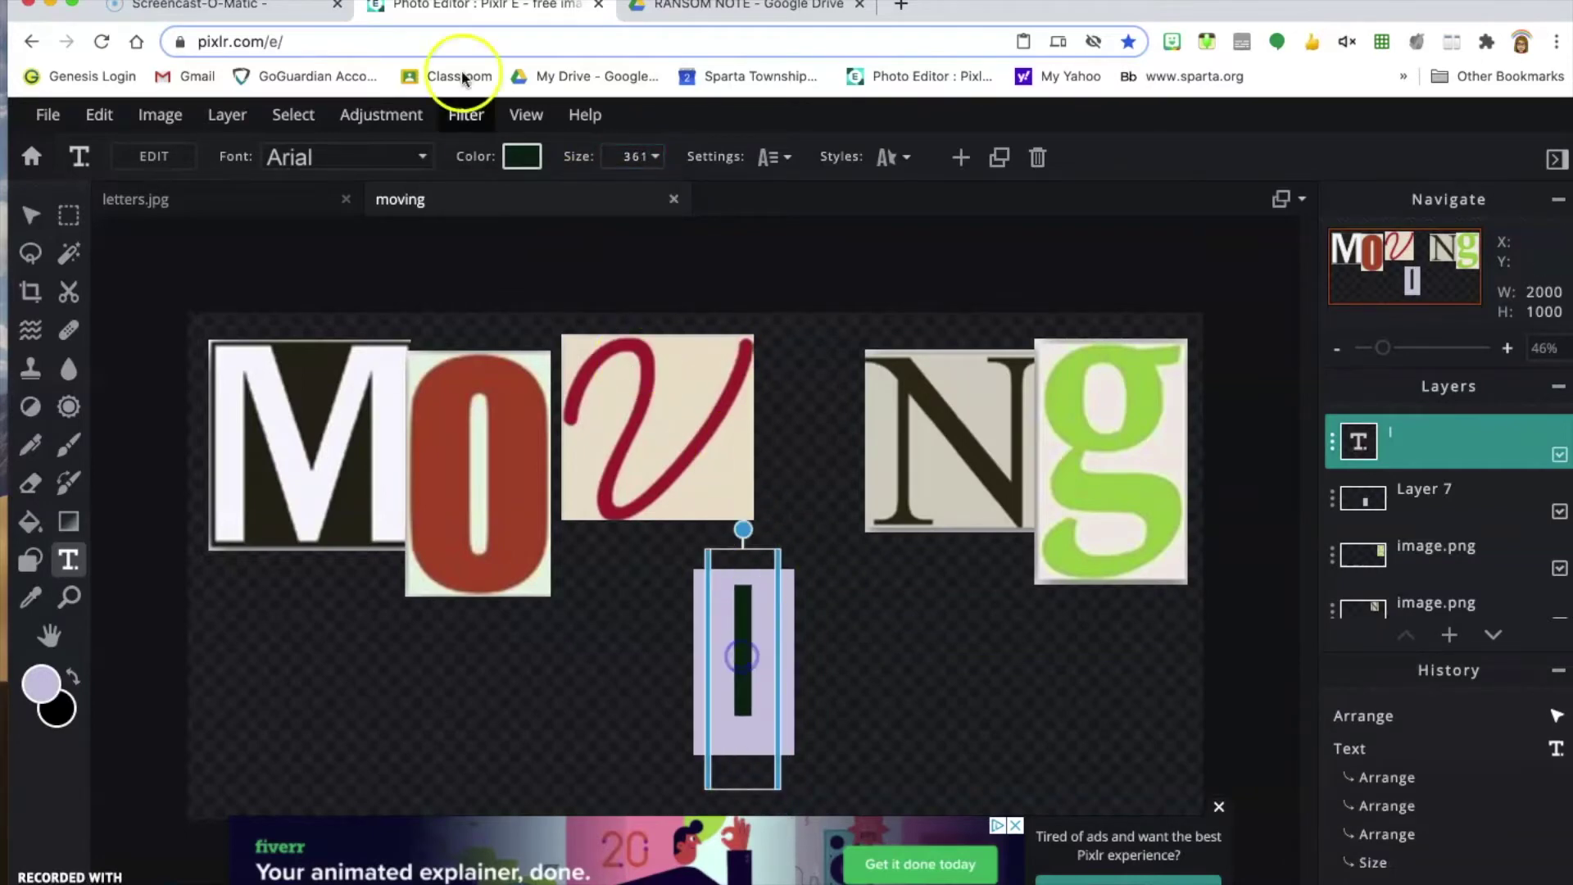
Try a rough brush-style font on the letter I.
click(155, 160)
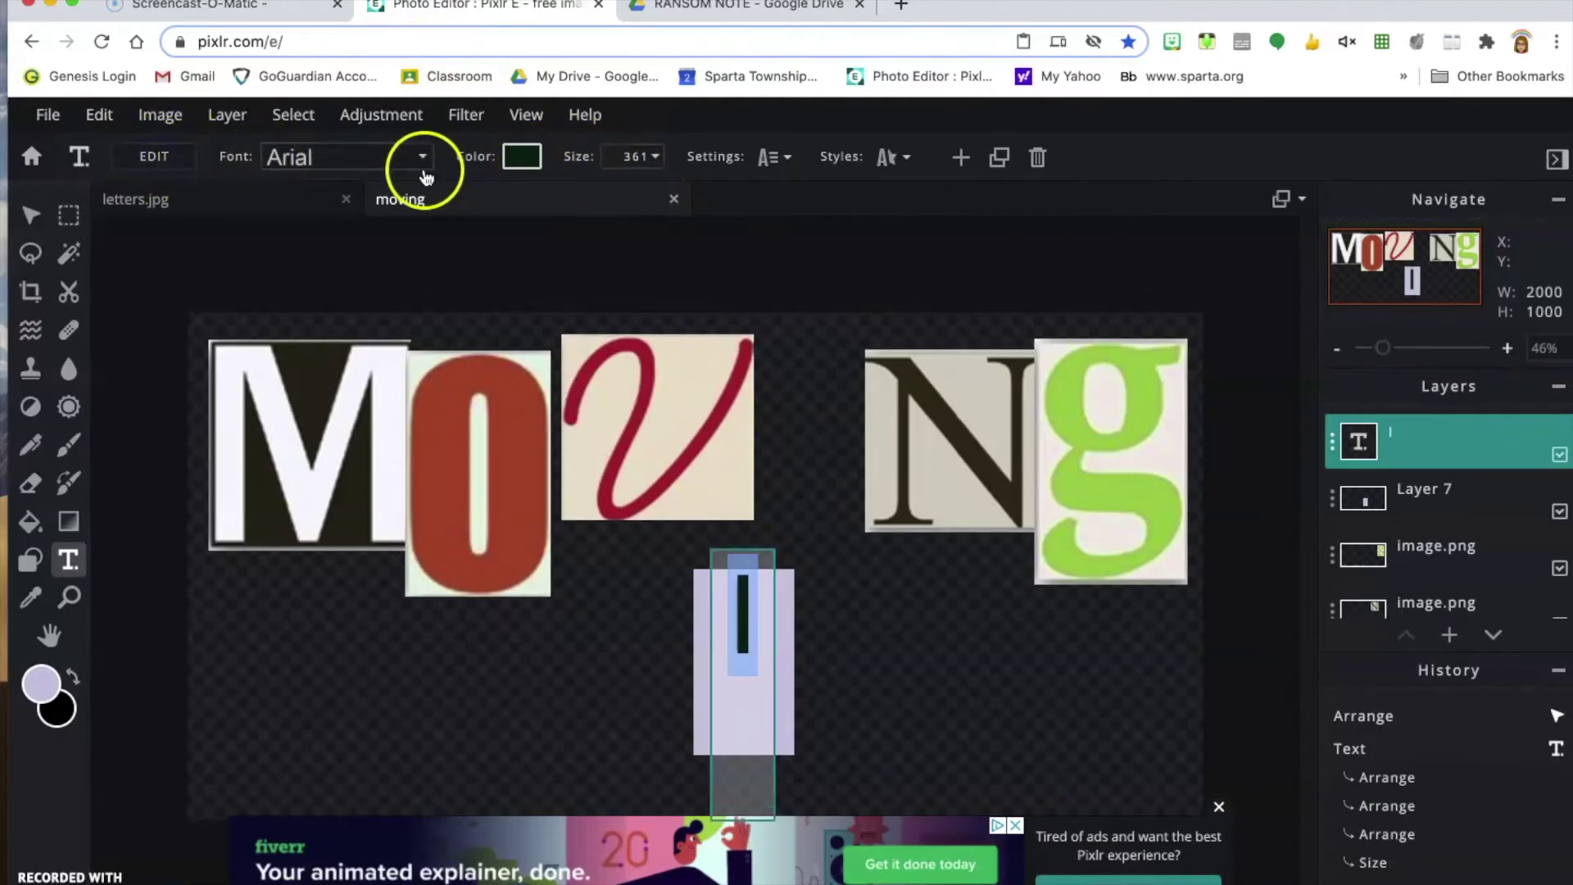
key(Escape)
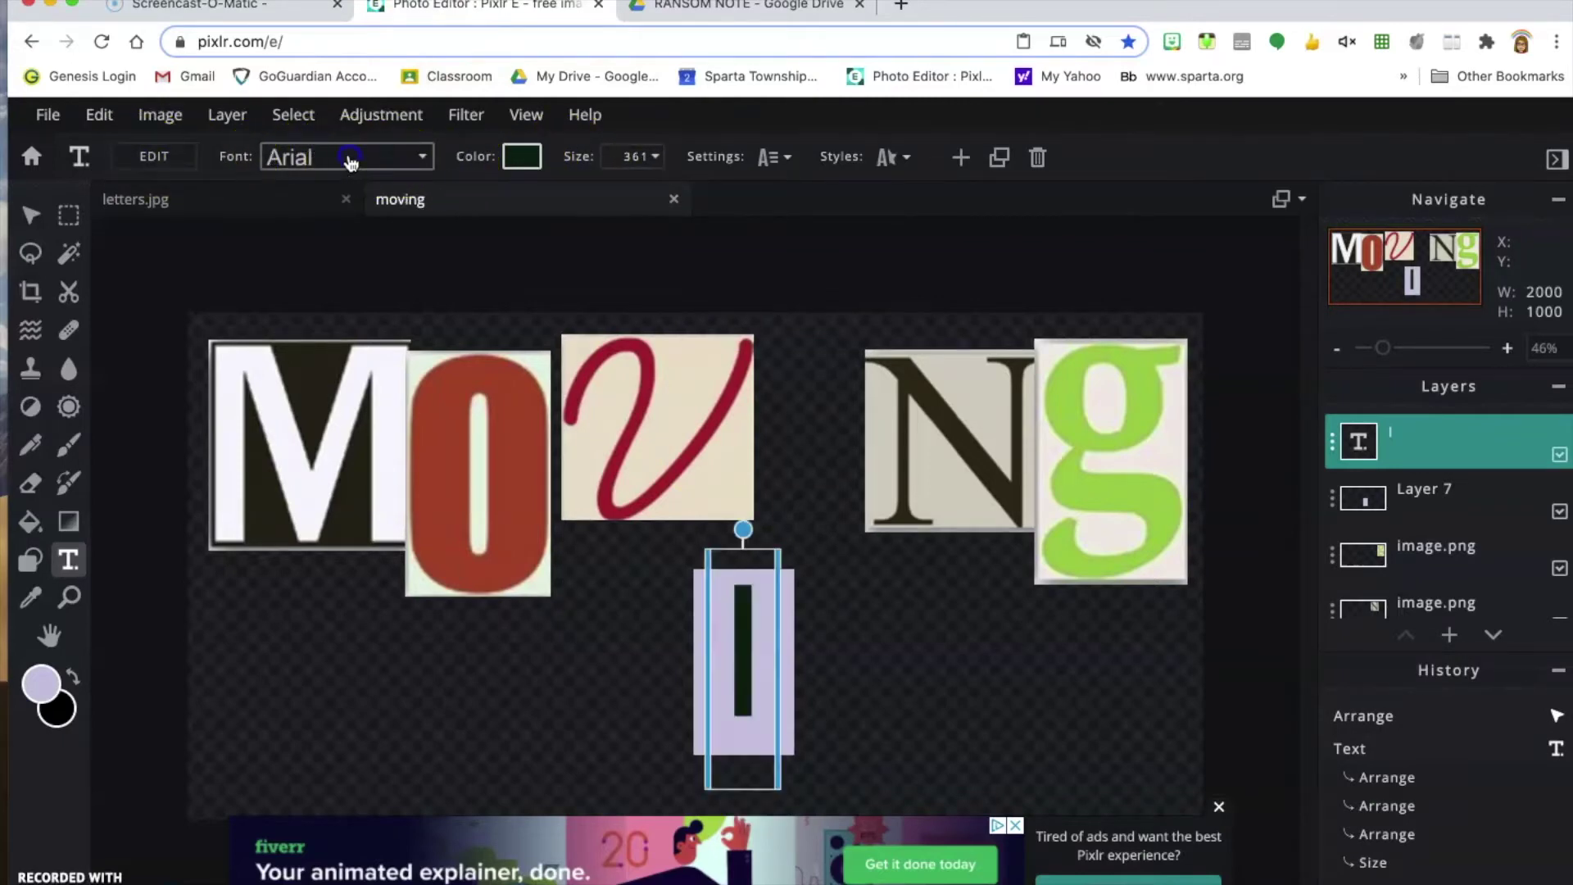
click(351, 159)
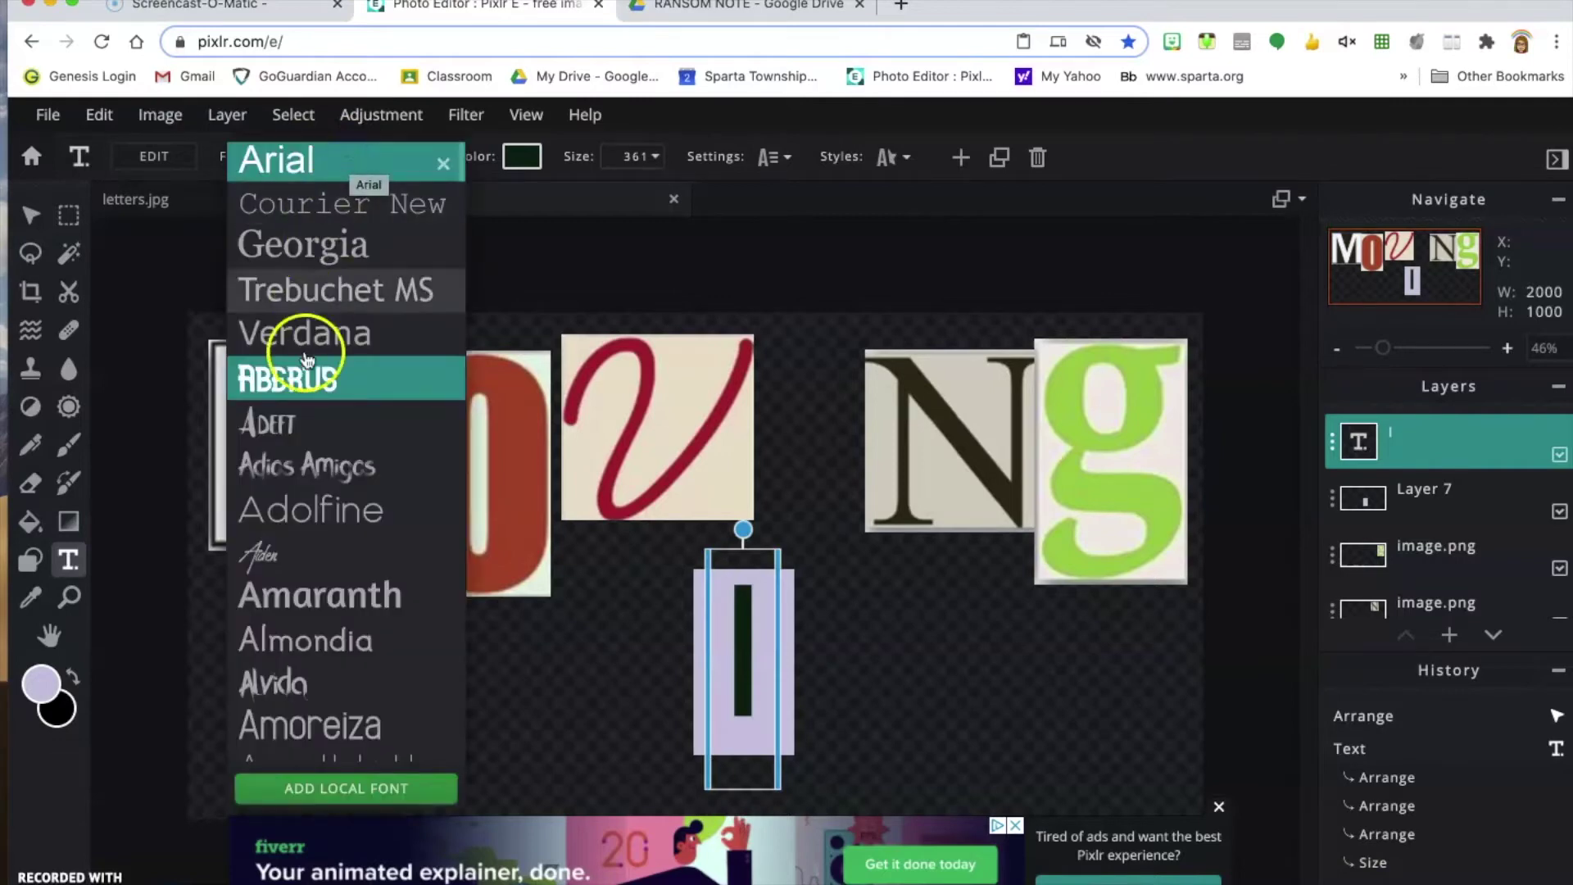
click(309, 680)
click(322, 599)
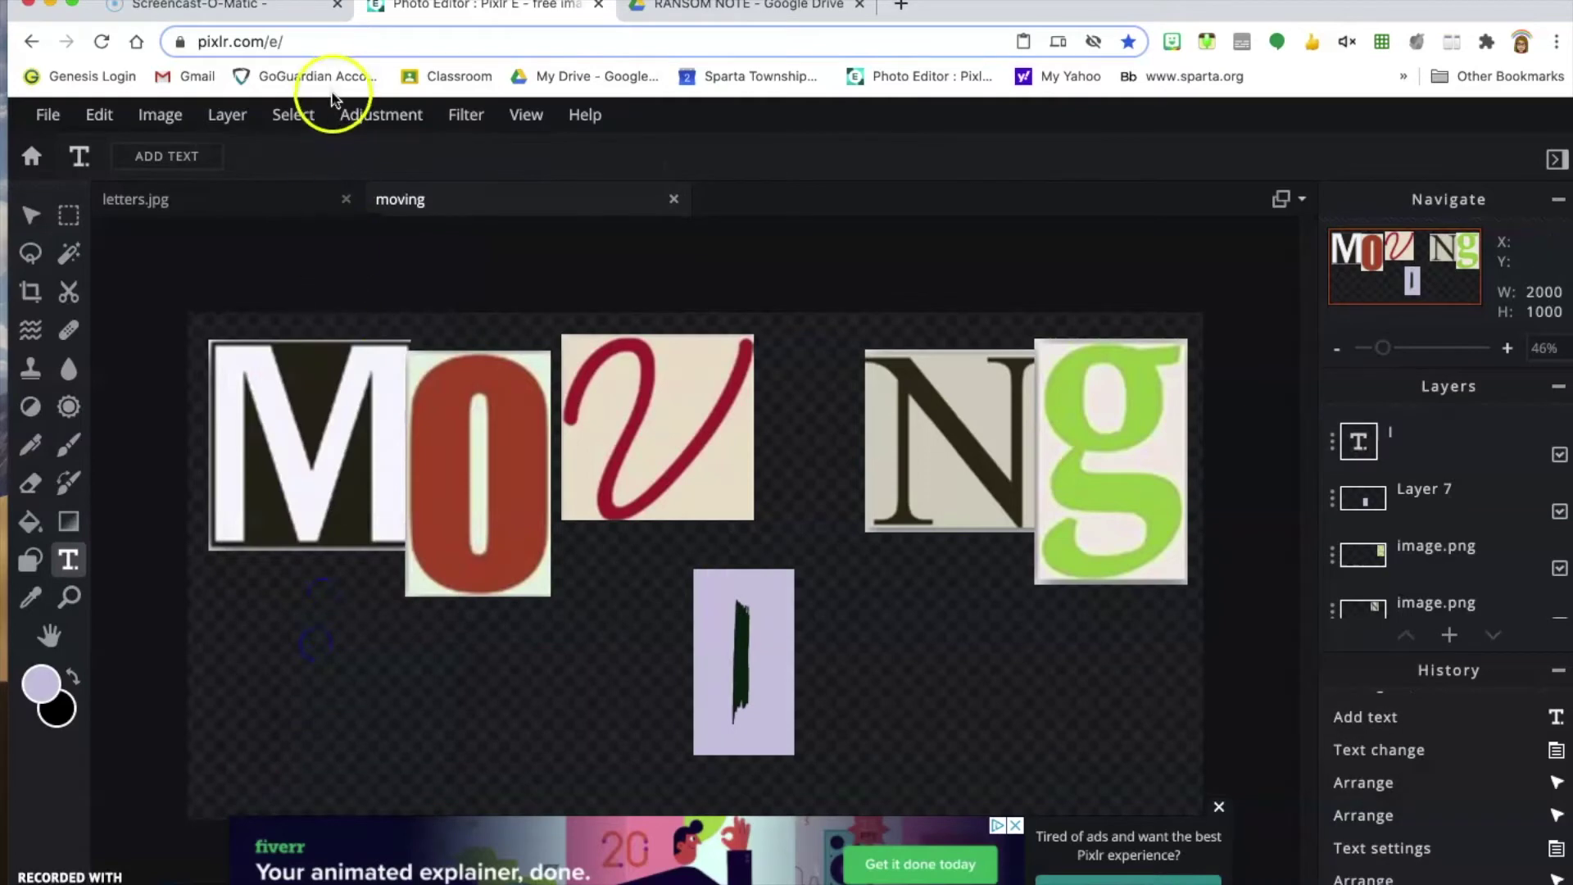
click(168, 157)
click(72, 566)
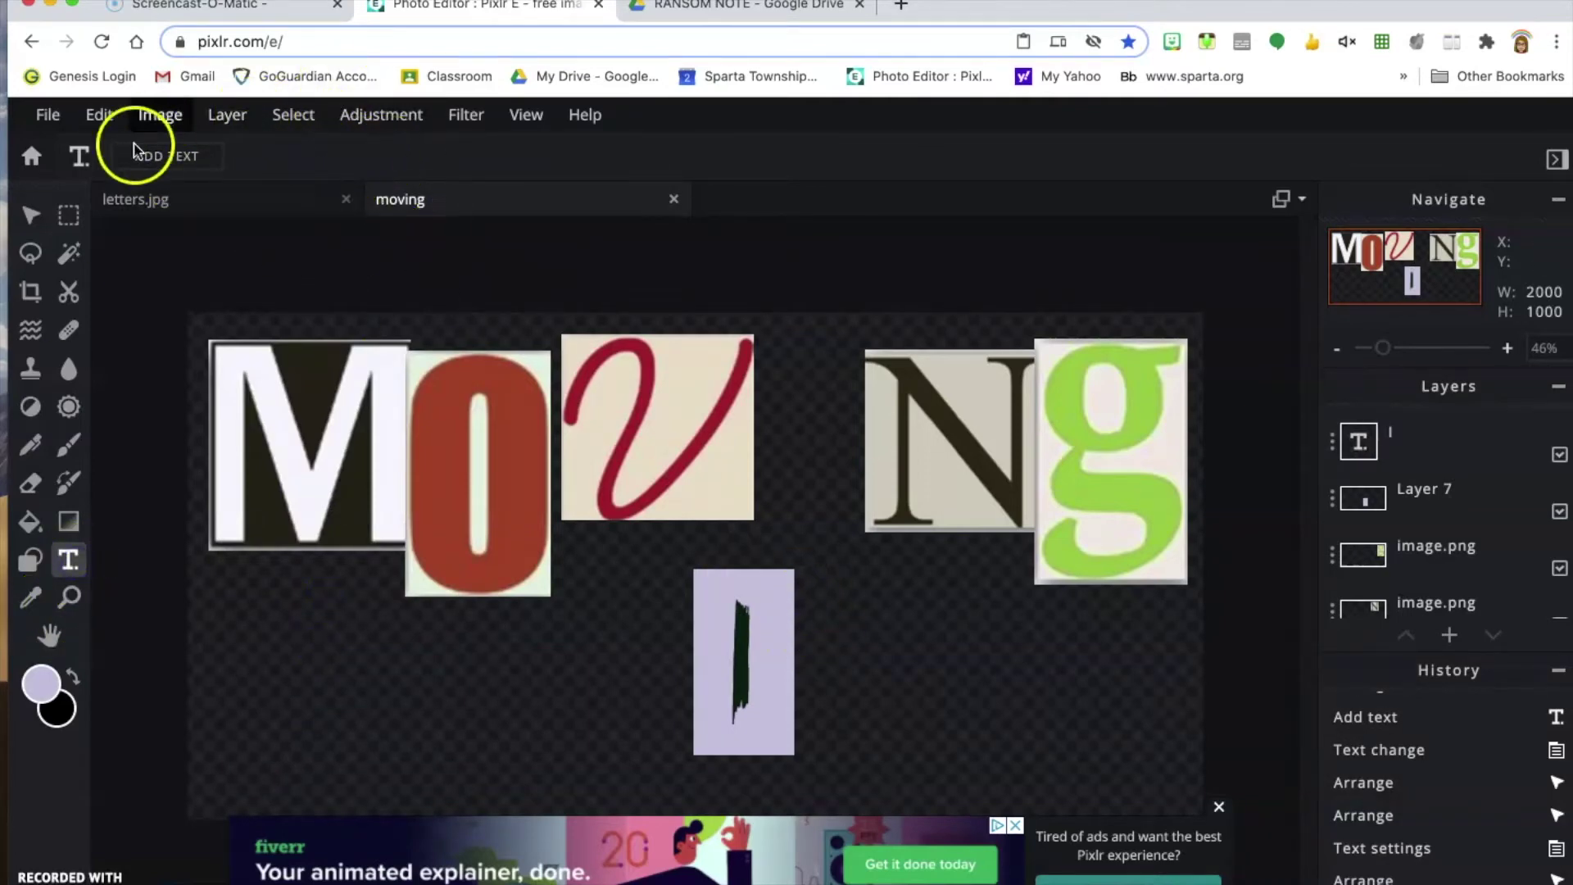
Reselect the letter I, sample several fonts, and set its font to Earth And Sky.
click(730, 614)
click(387, 170)
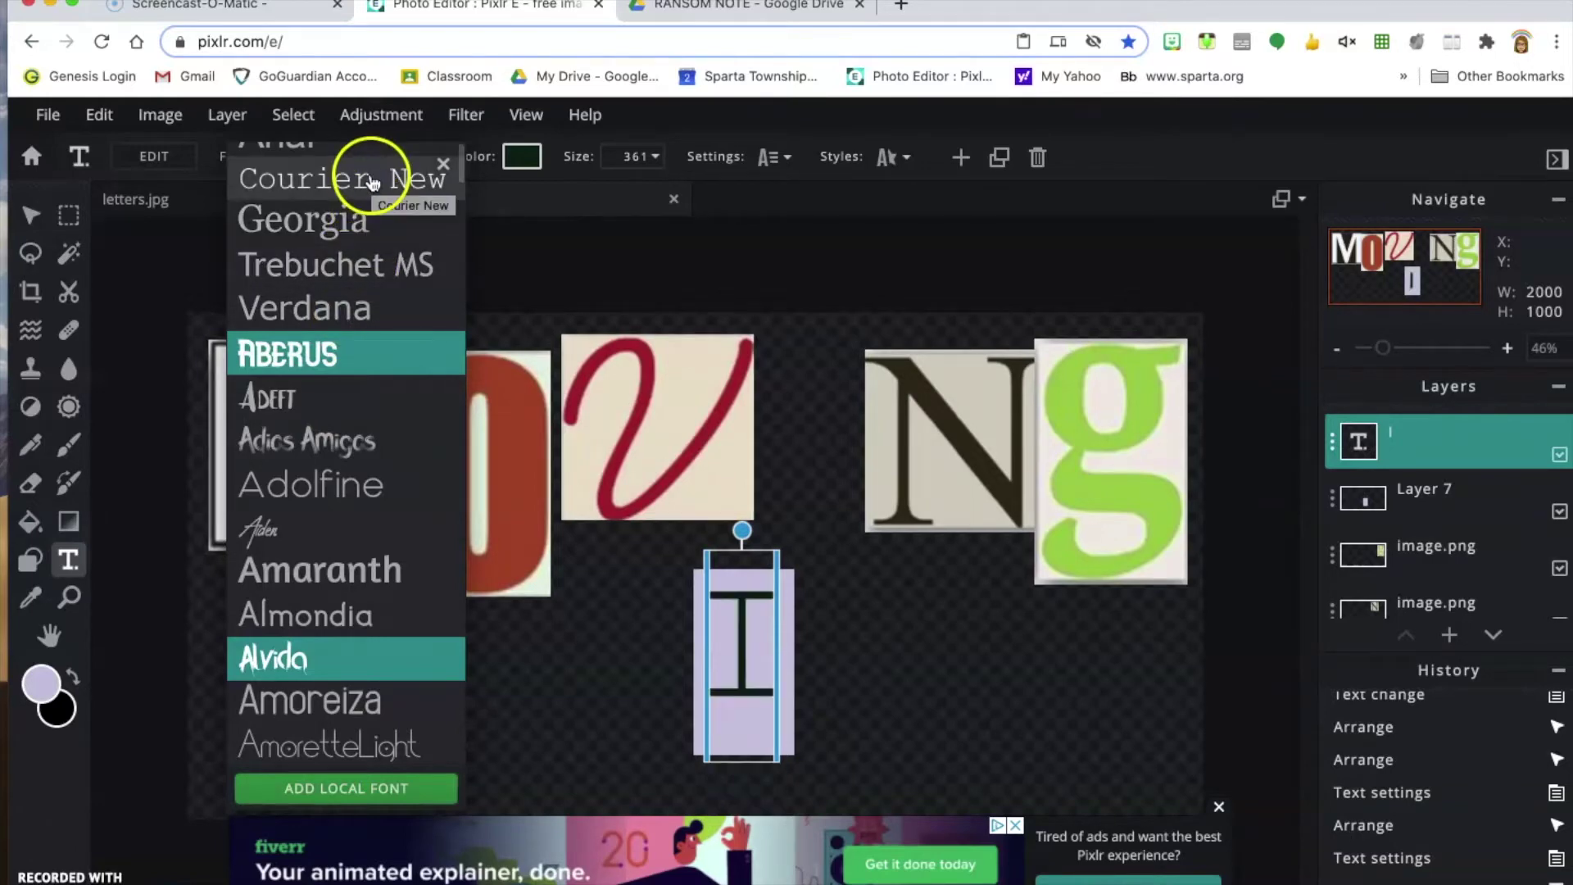
click(368, 233)
click(336, 485)
scroll(337, 484, down, 10)
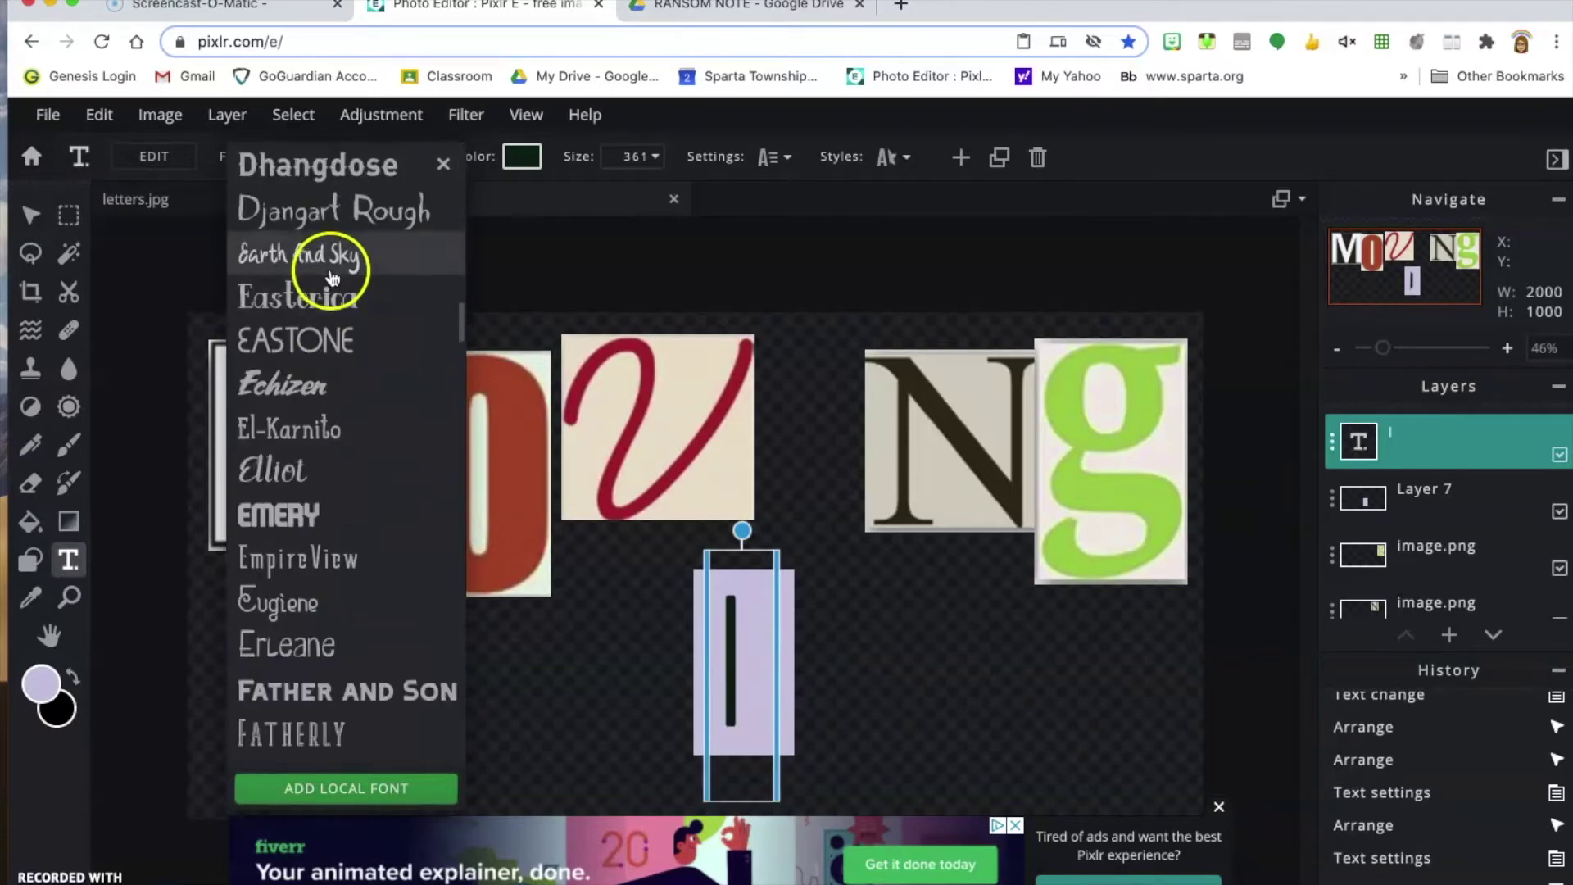
click(332, 259)
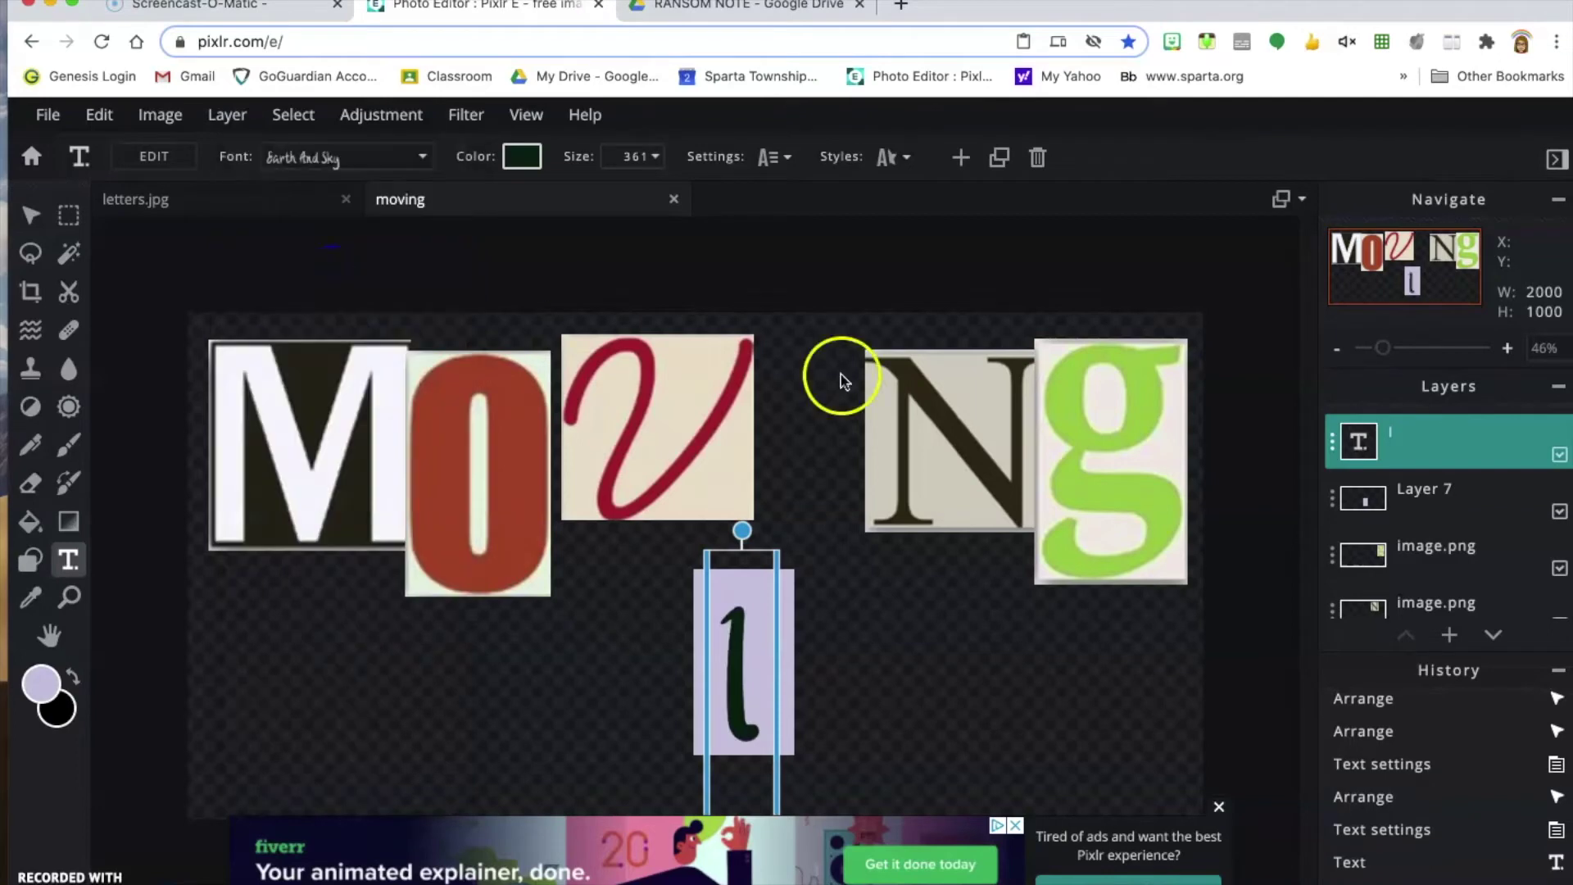
Replace the capital I in the text layer with a lowercase i.
double_click(740, 655)
click(755, 649)
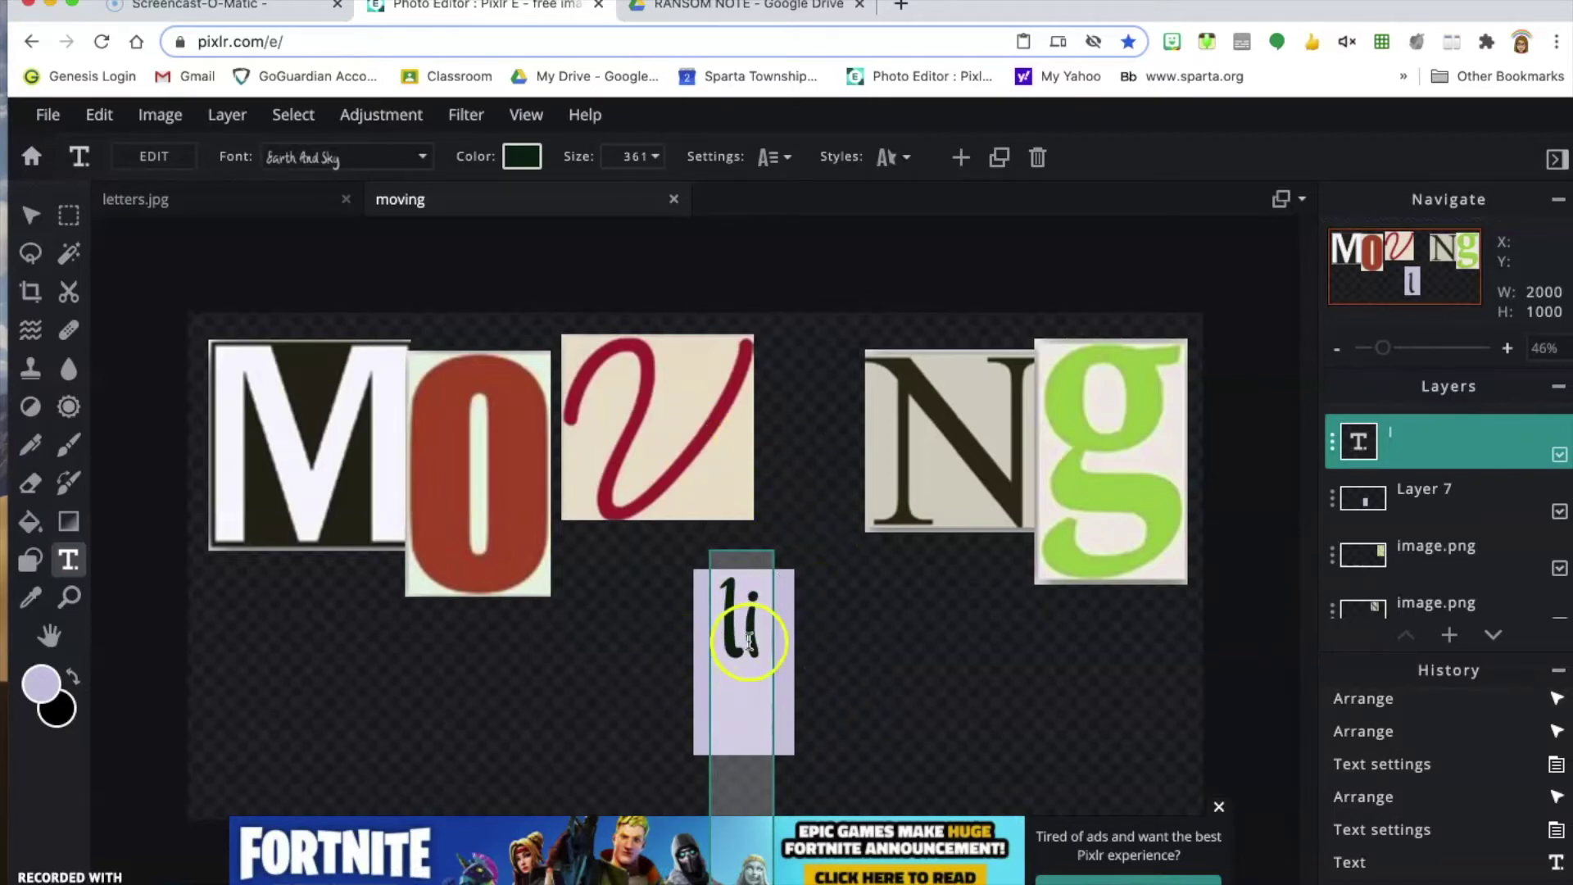
drag(744, 641, 697, 642)
key(BackSpace)
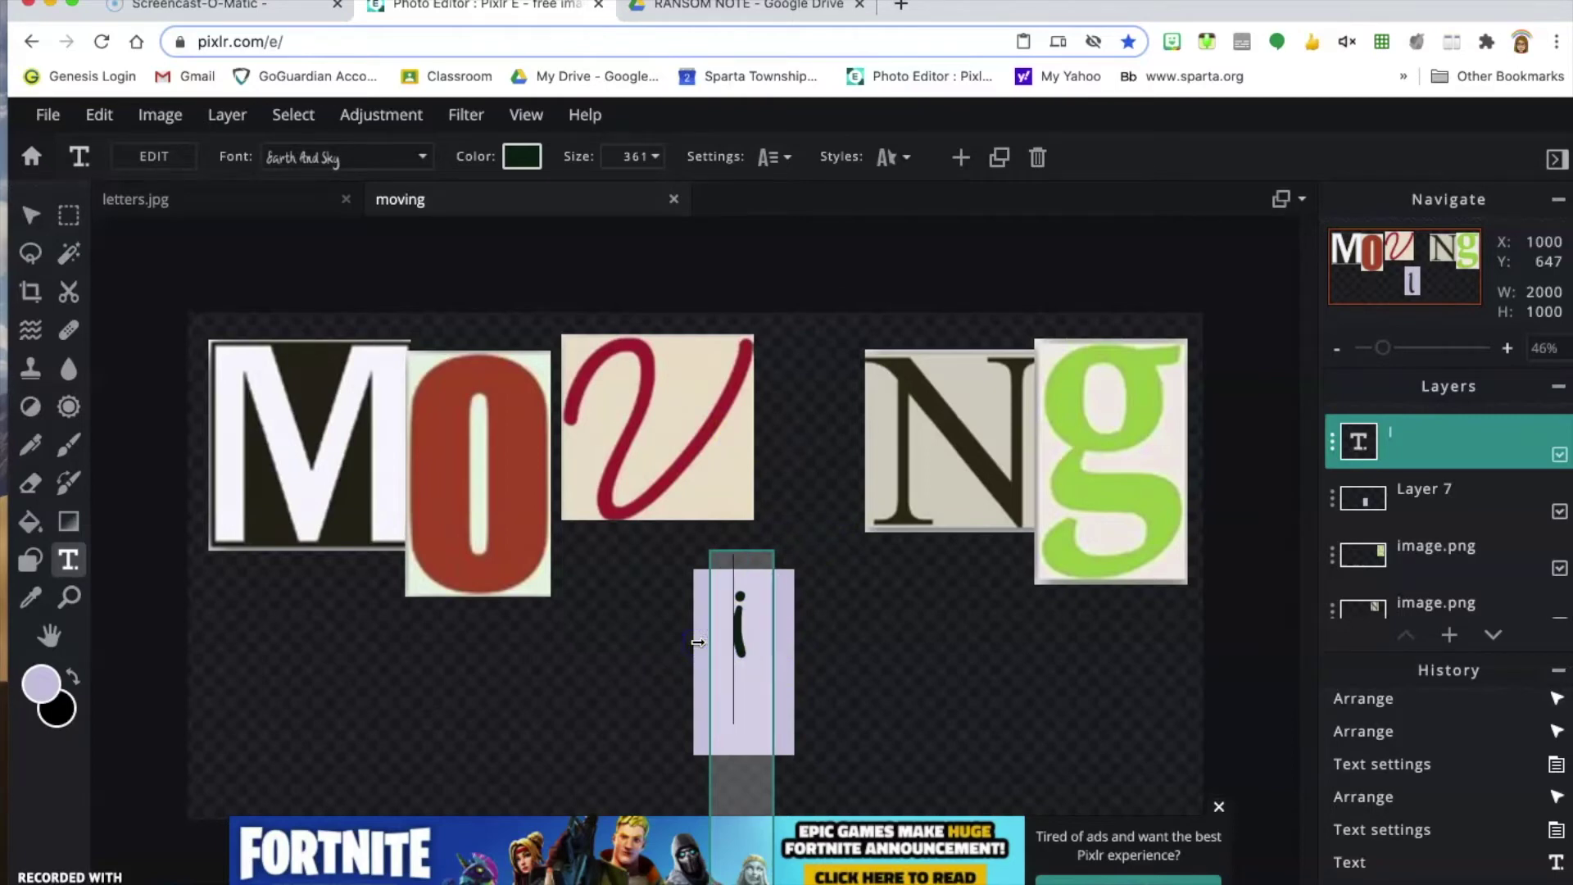
scroll(751, 639, up, 1)
click(874, 660)
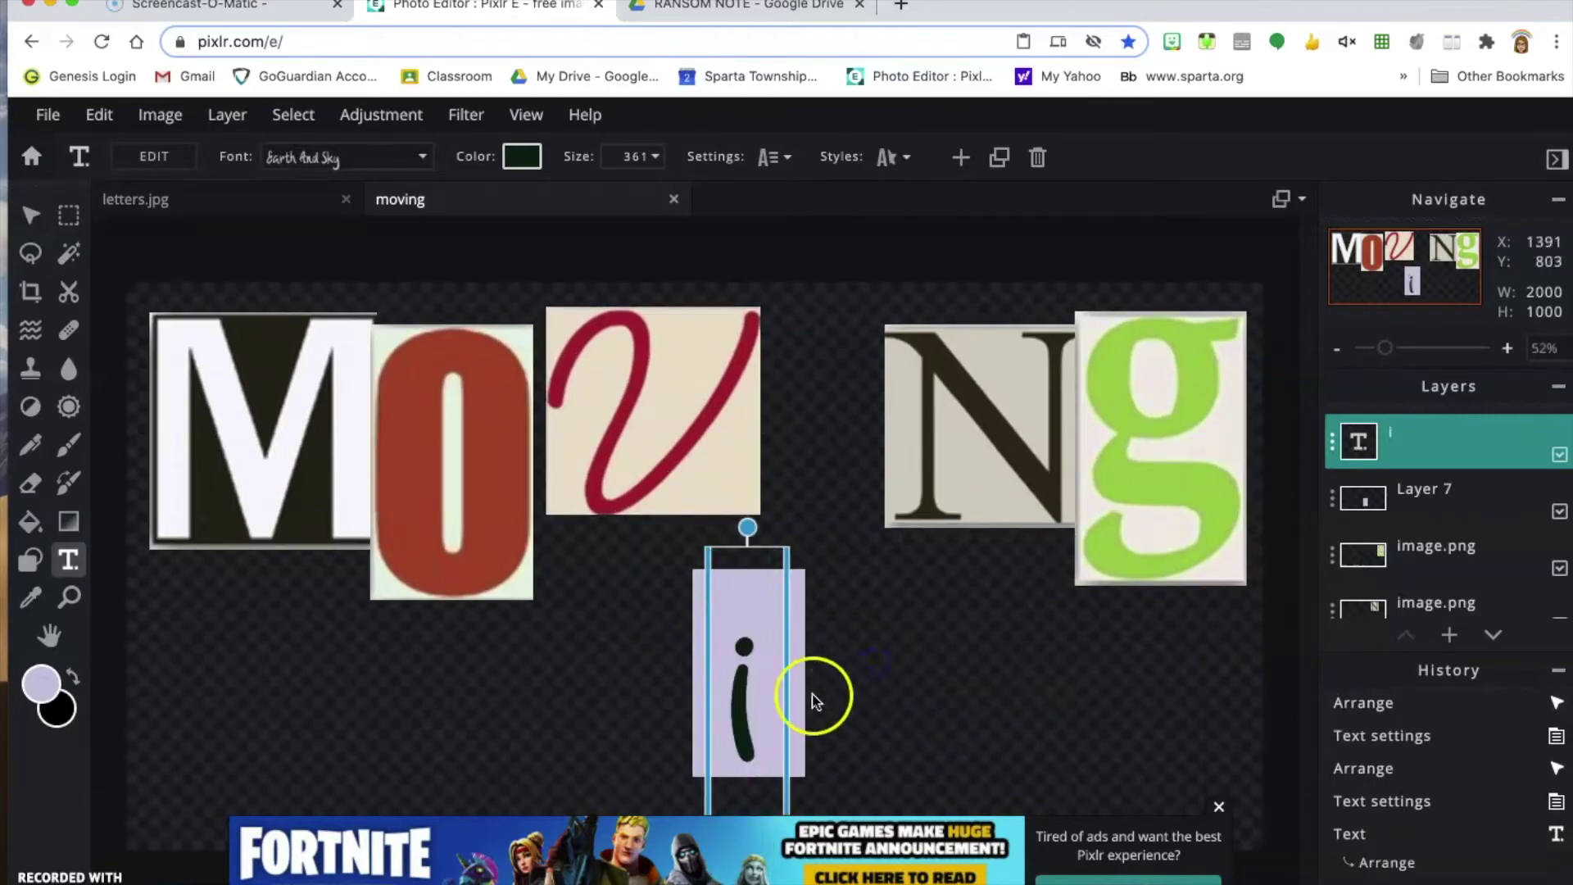
Set the lowercase i's font size to 500 and place it within the lavender rectangle's height, close to its right edge.
drag(738, 727, 742, 688)
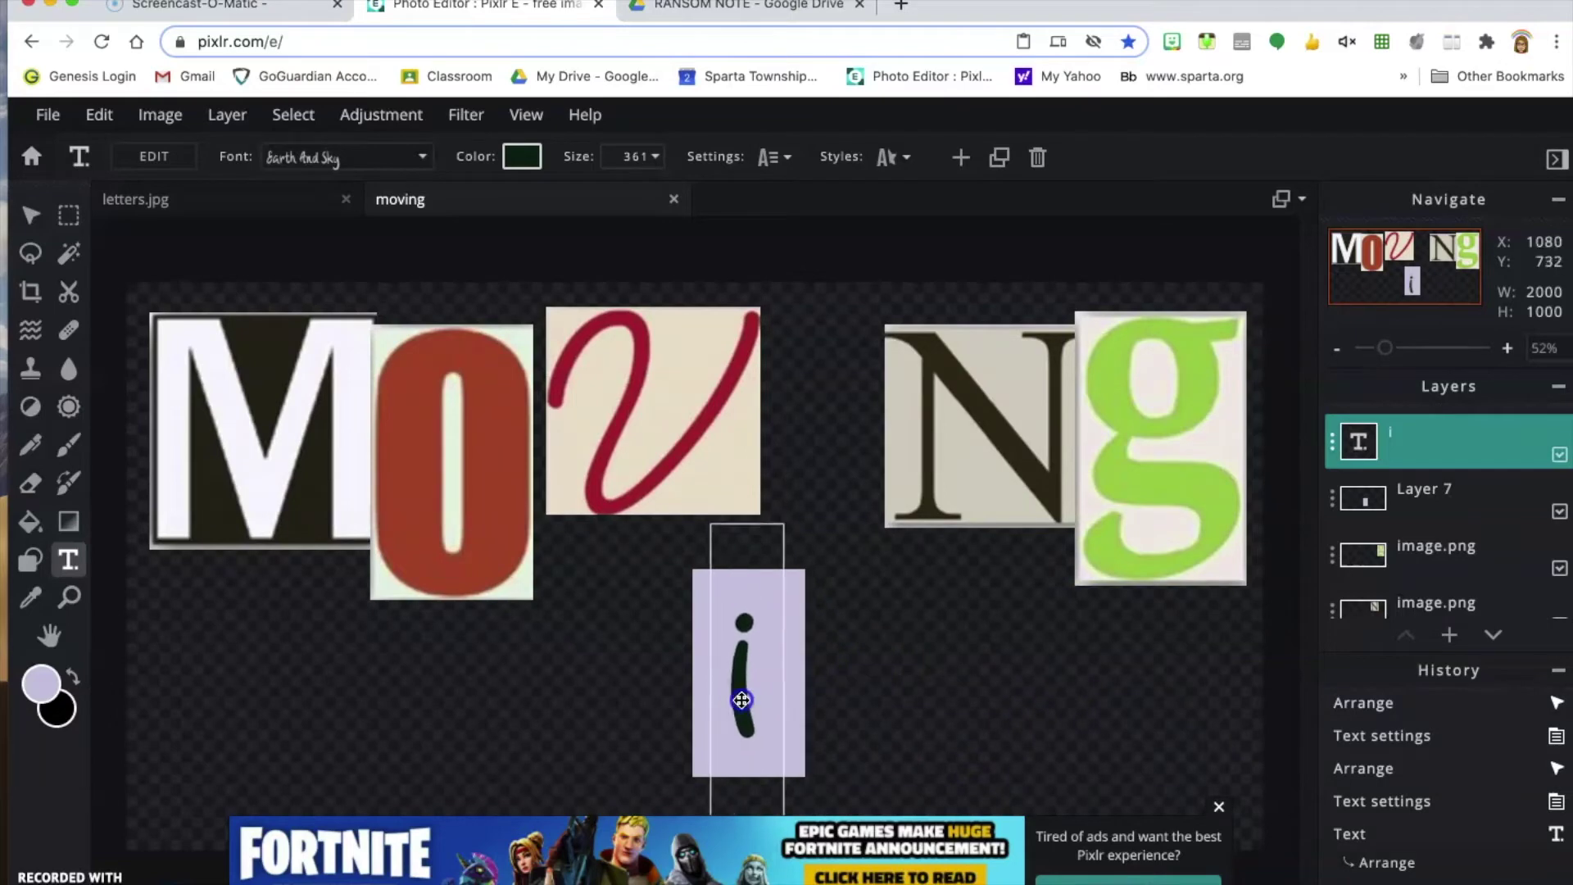
click(785, 522)
click(741, 656)
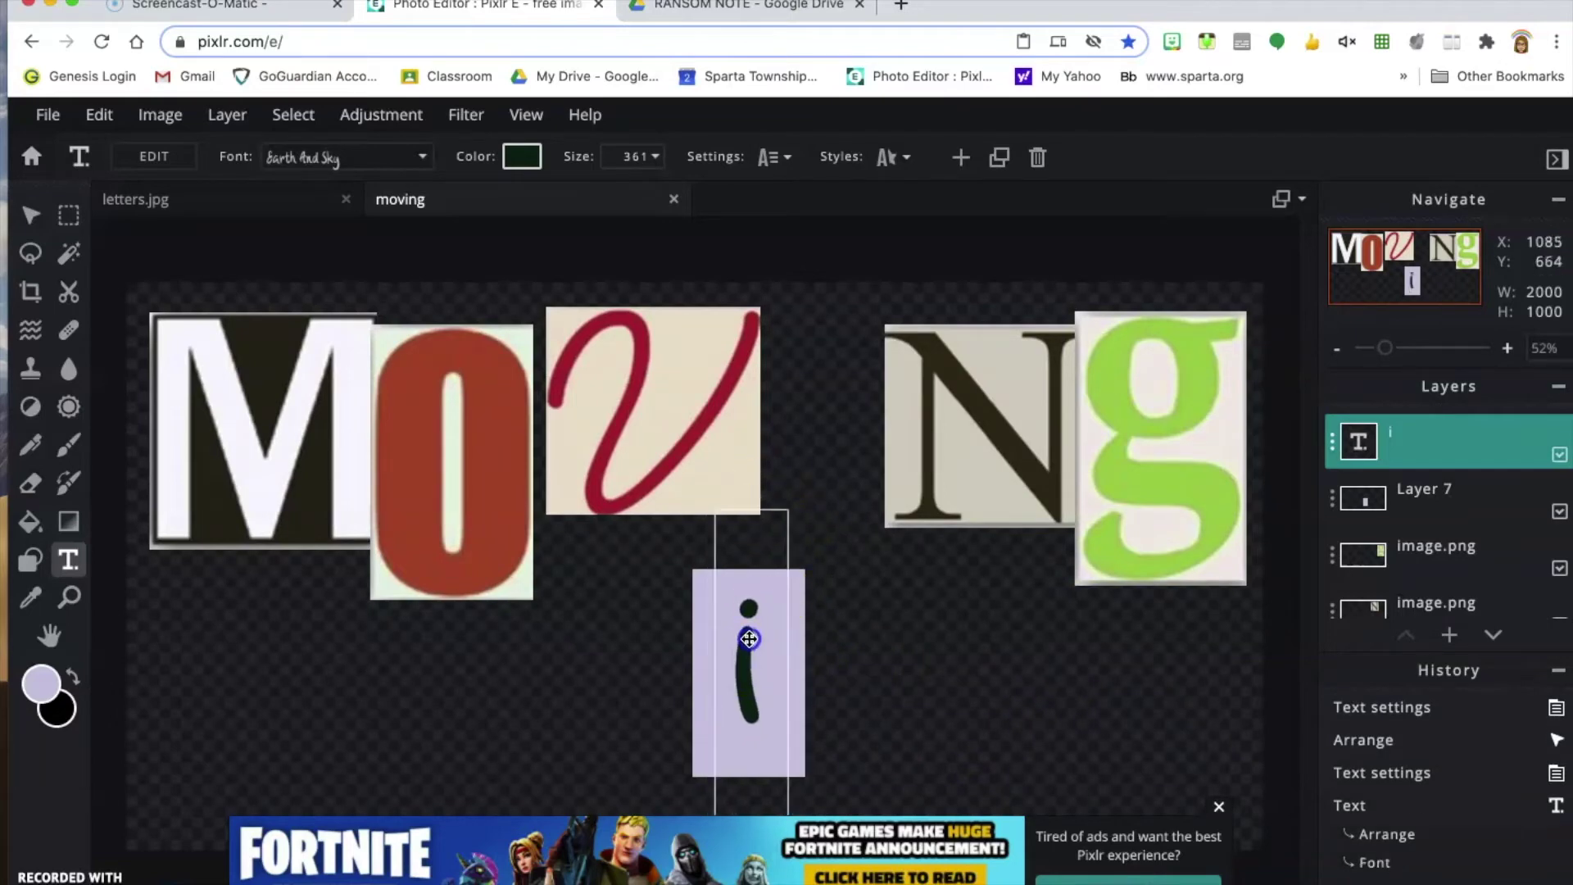
mouse_move(750, 657)
mouse_down()
mouse_move(828, 636)
mouse_move(758, 643)
mouse_move(754, 660)
mouse_up()
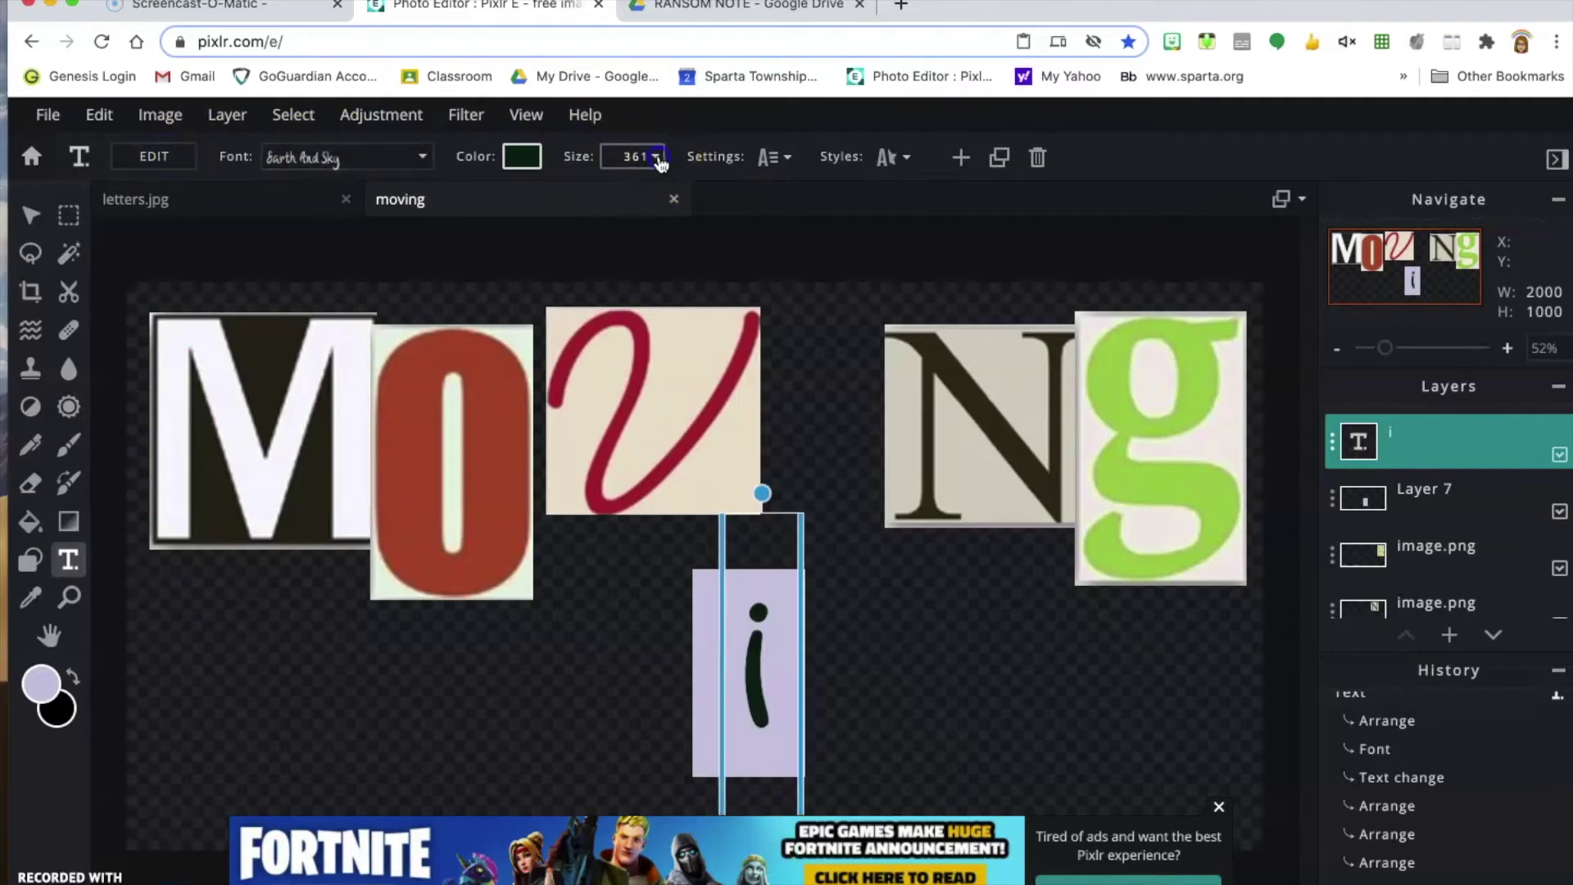
click(623, 156)
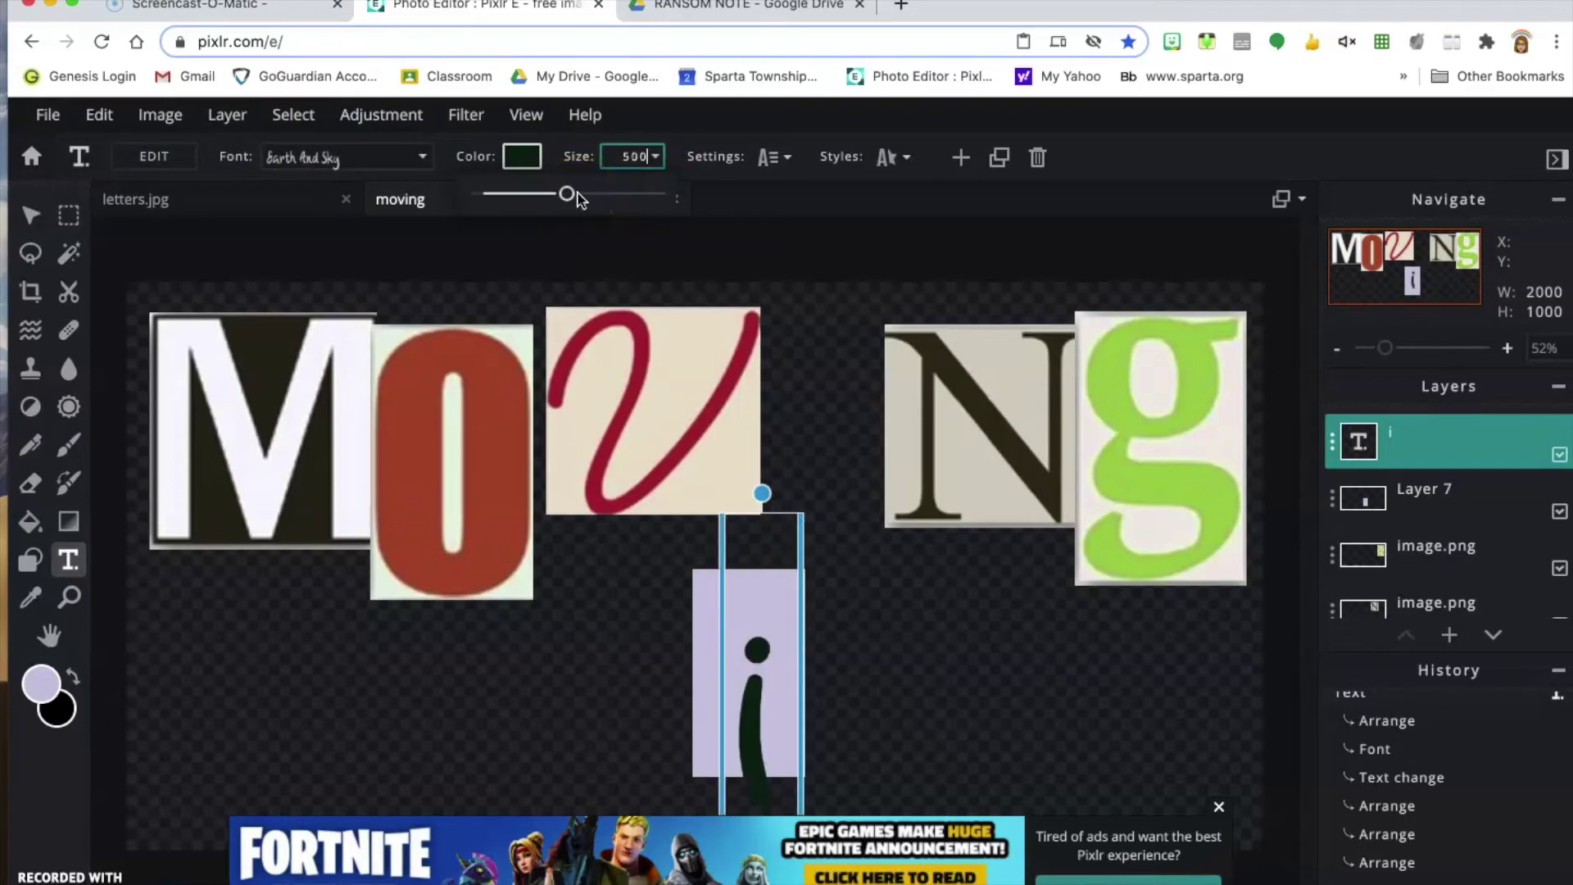
click(747, 721)
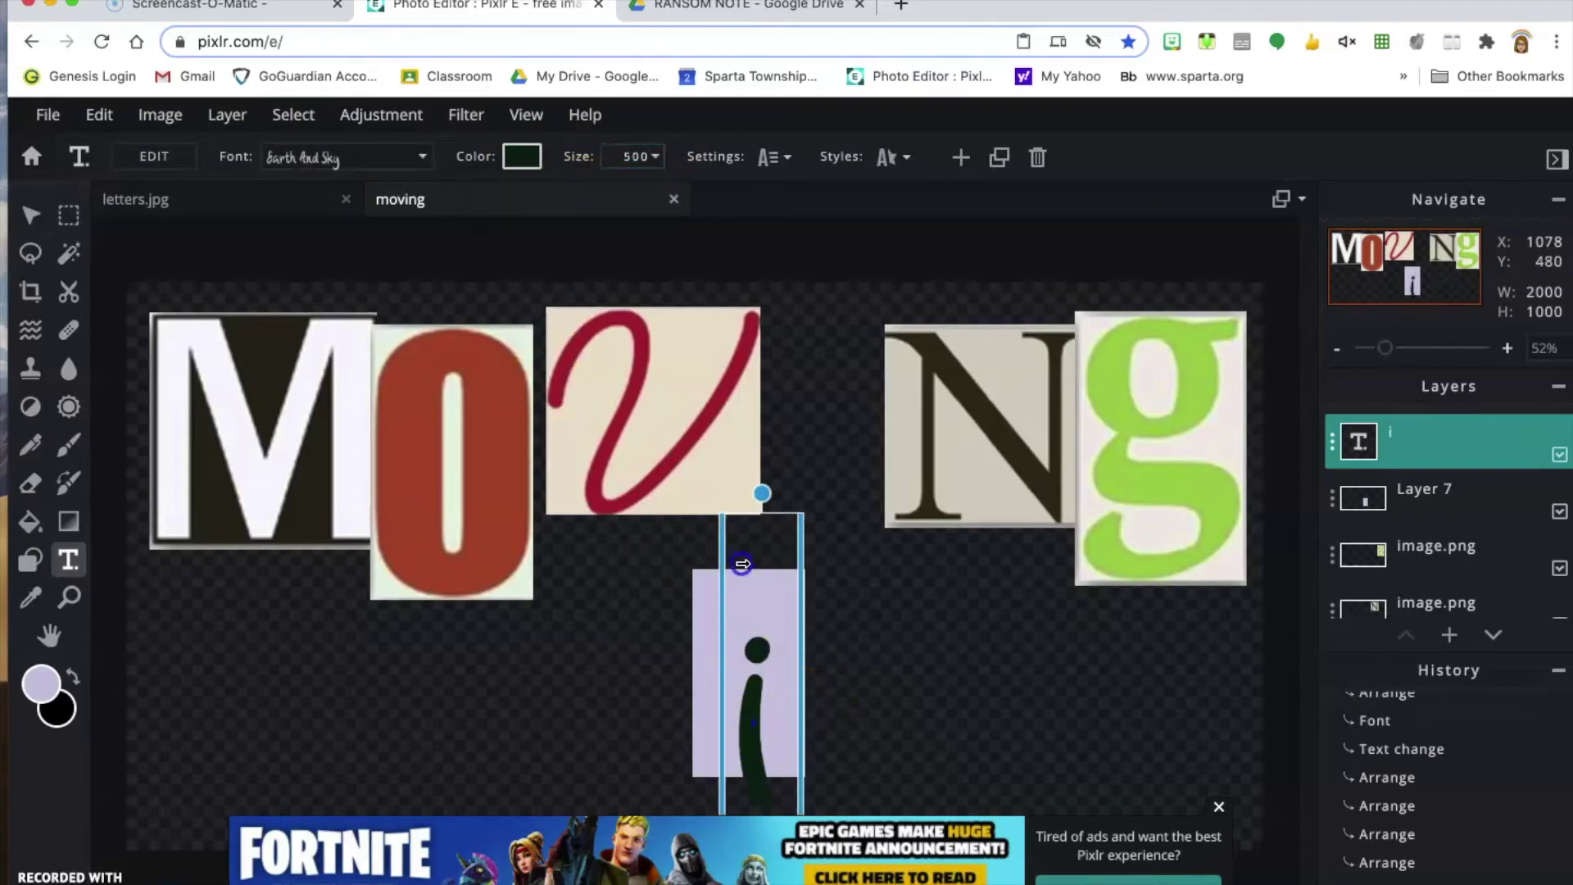
drag(751, 689, 744, 642)
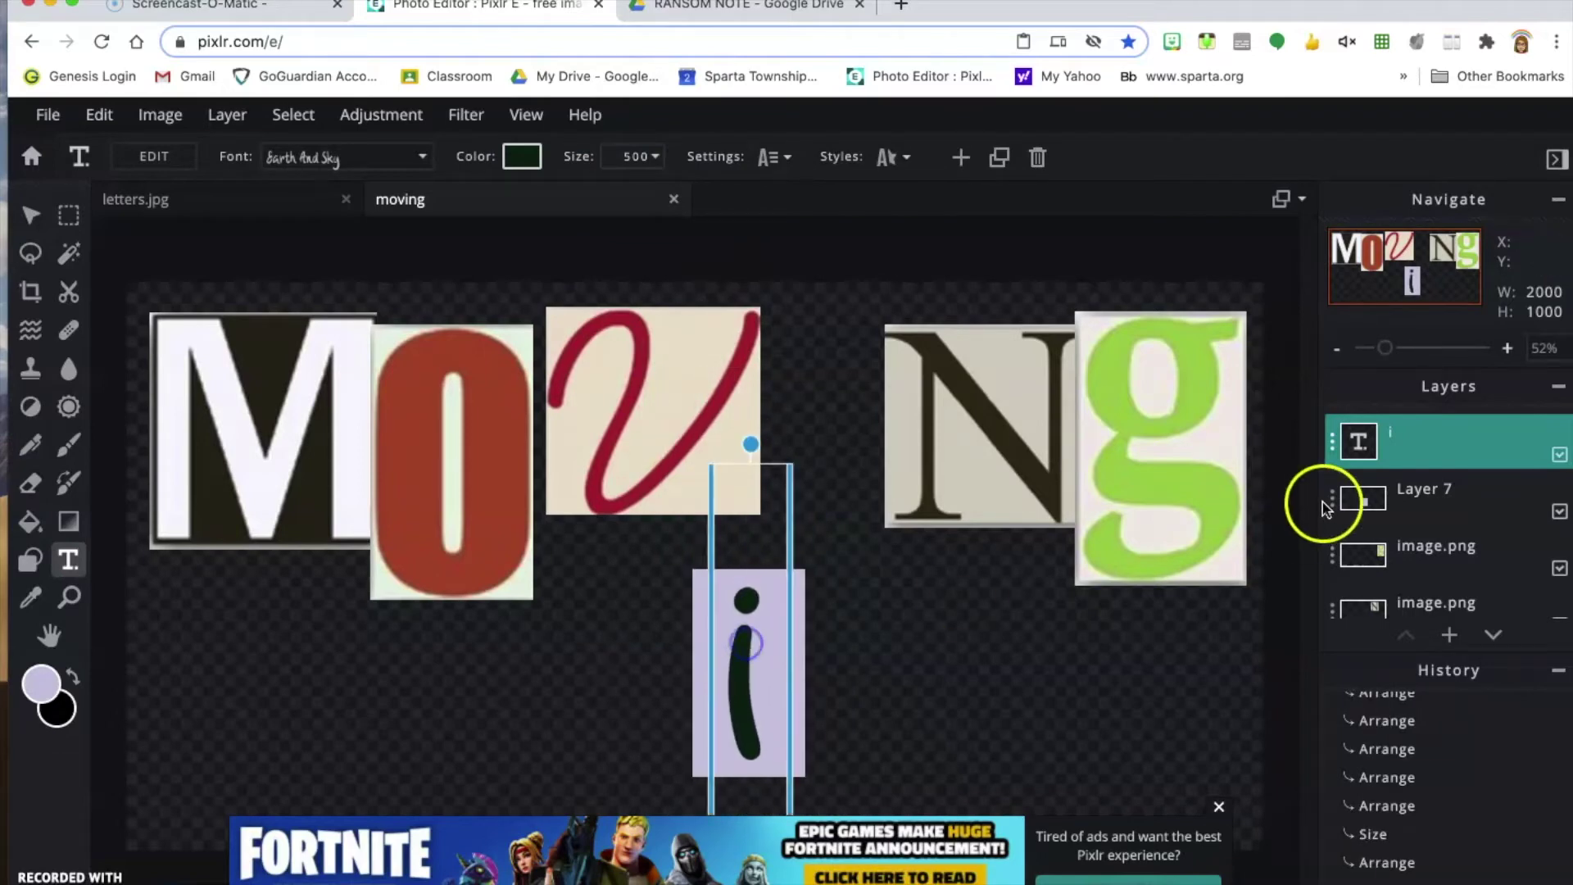
drag(724, 660, 760, 660)
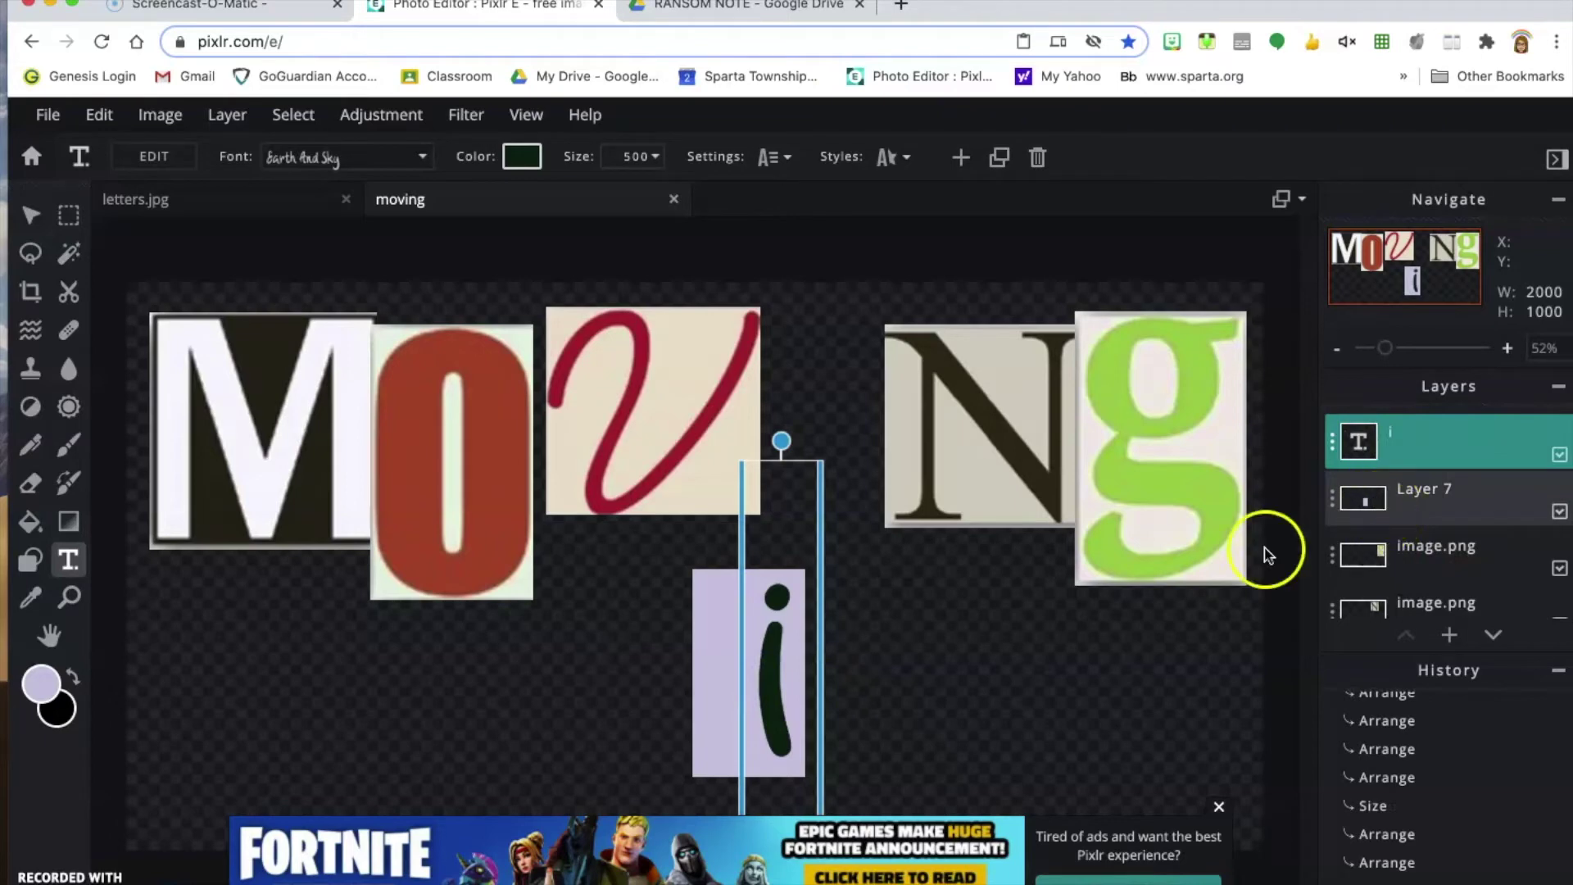
click(1026, 662)
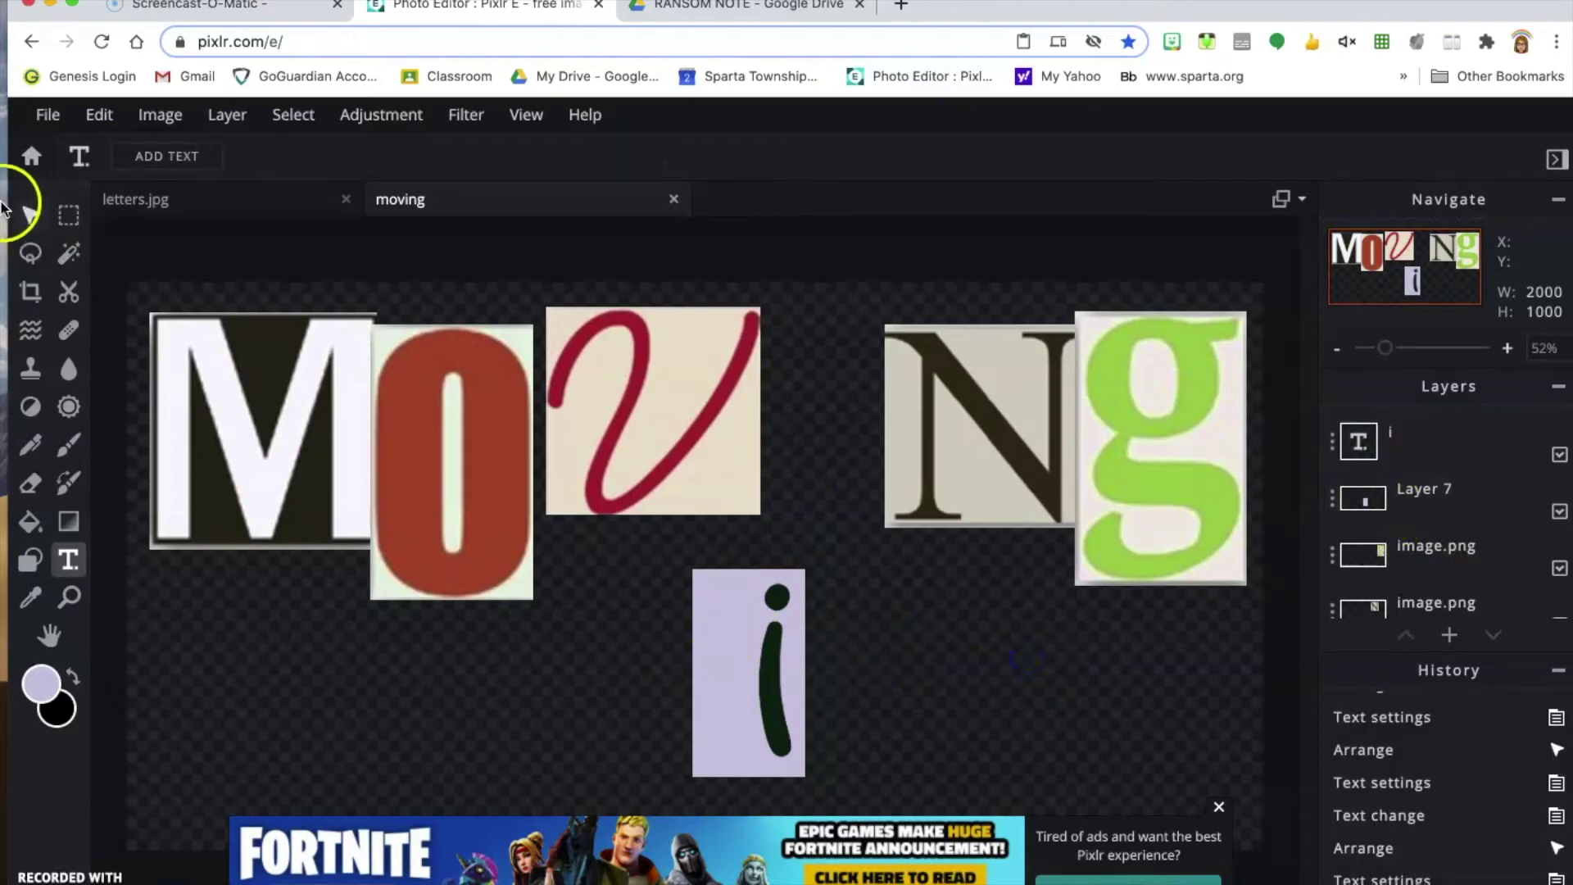
Resize the lavender rectangle with free aspect to about 83 by 321 px so it fits tightly around the i.
click(33, 214)
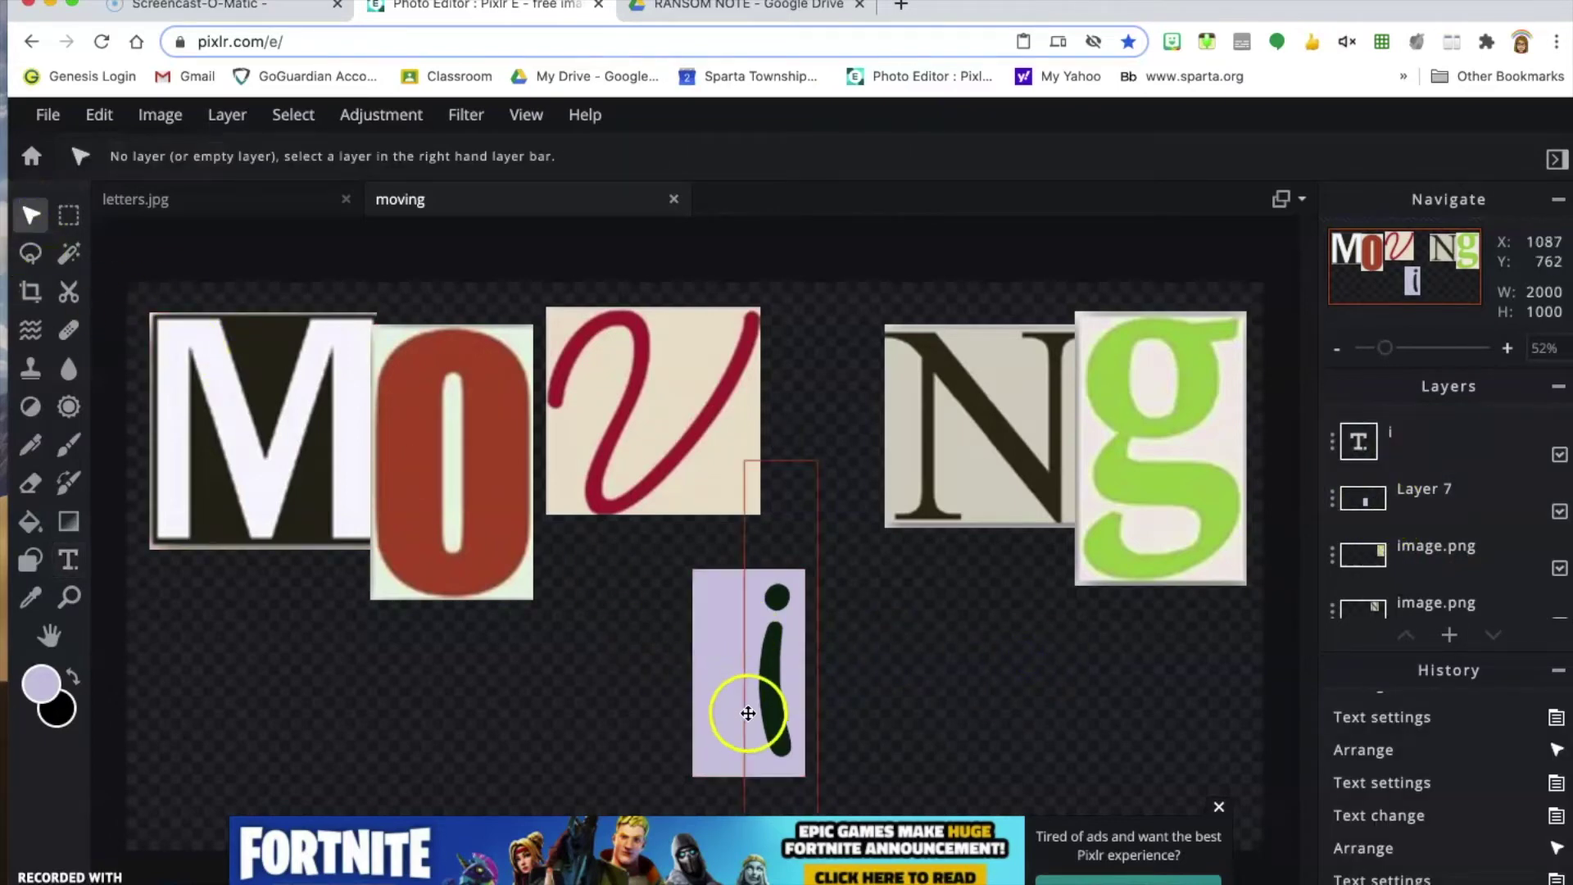
click(713, 713)
drag(689, 774, 679, 726)
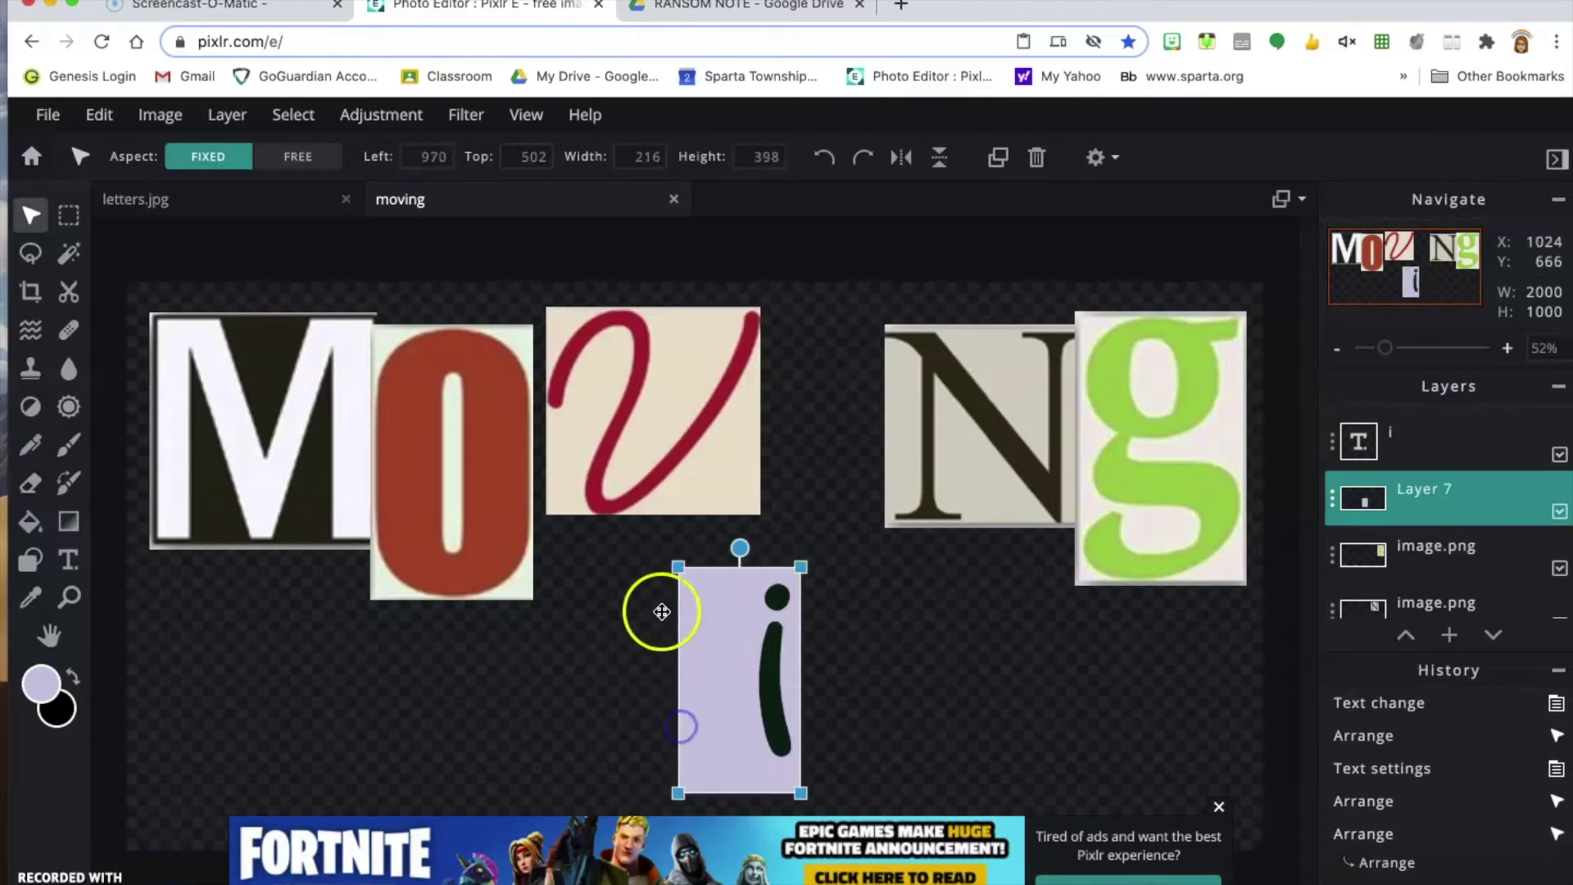
click(310, 157)
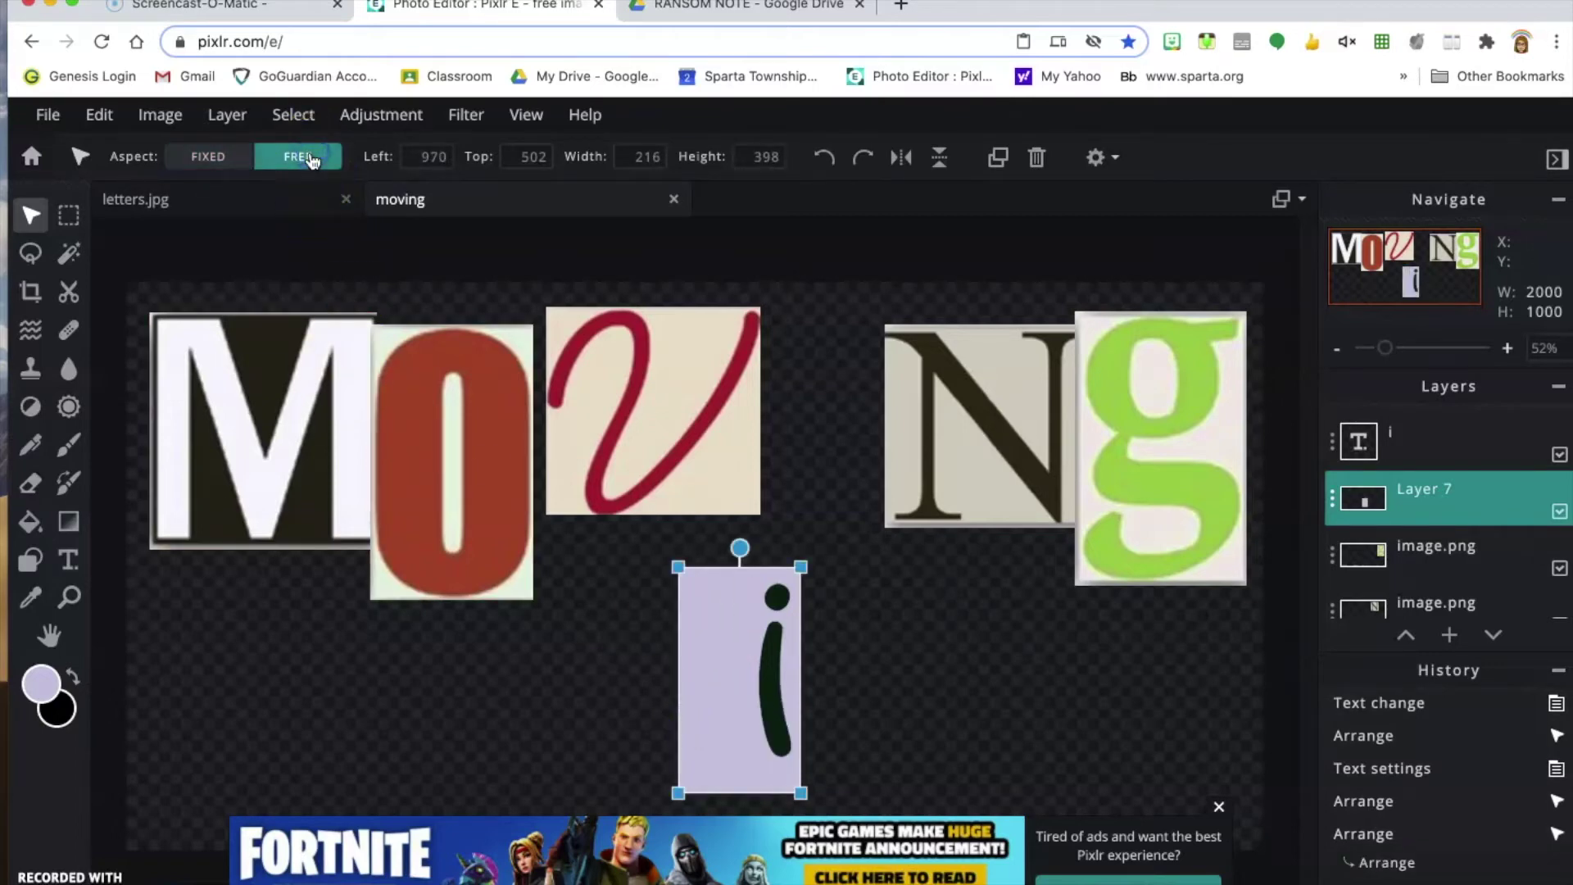
drag(676, 565, 750, 568)
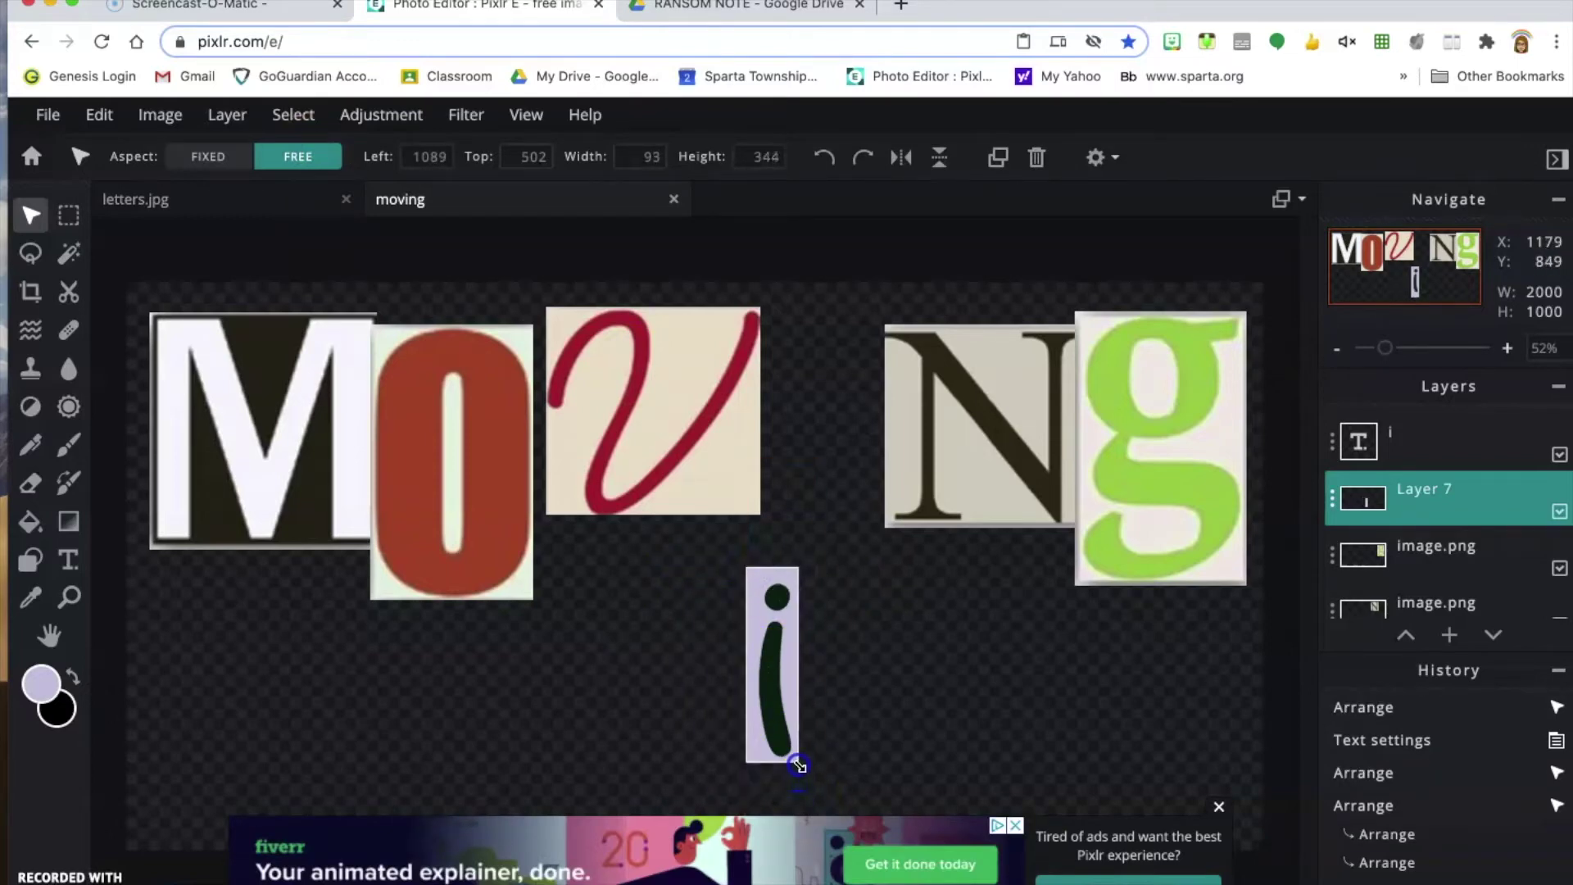
drag(799, 766, 801, 764)
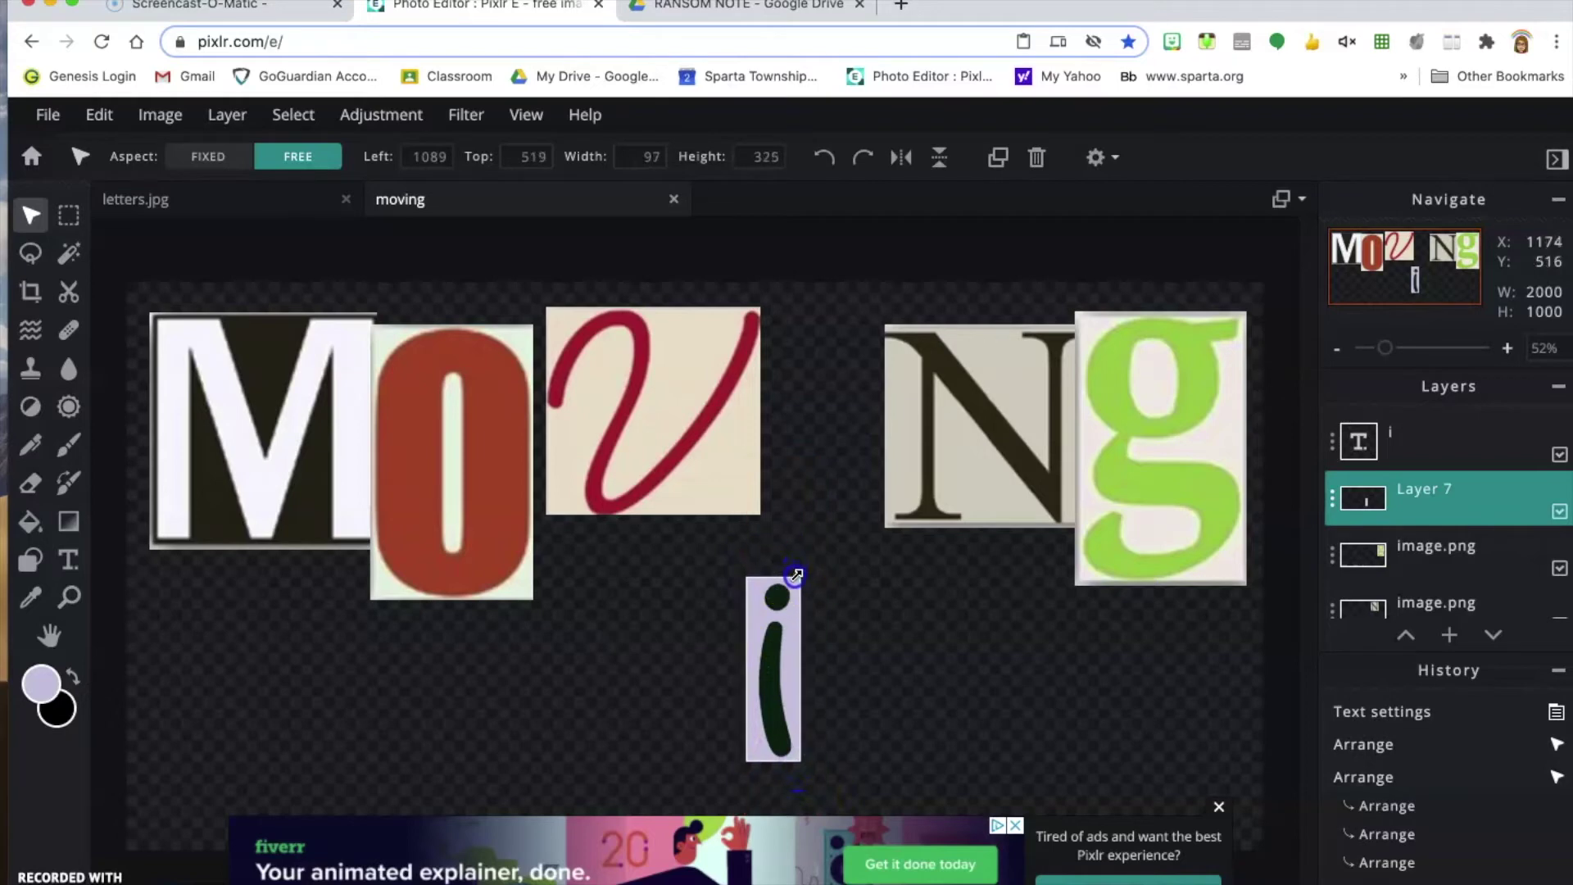
drag(799, 765, 748, 758)
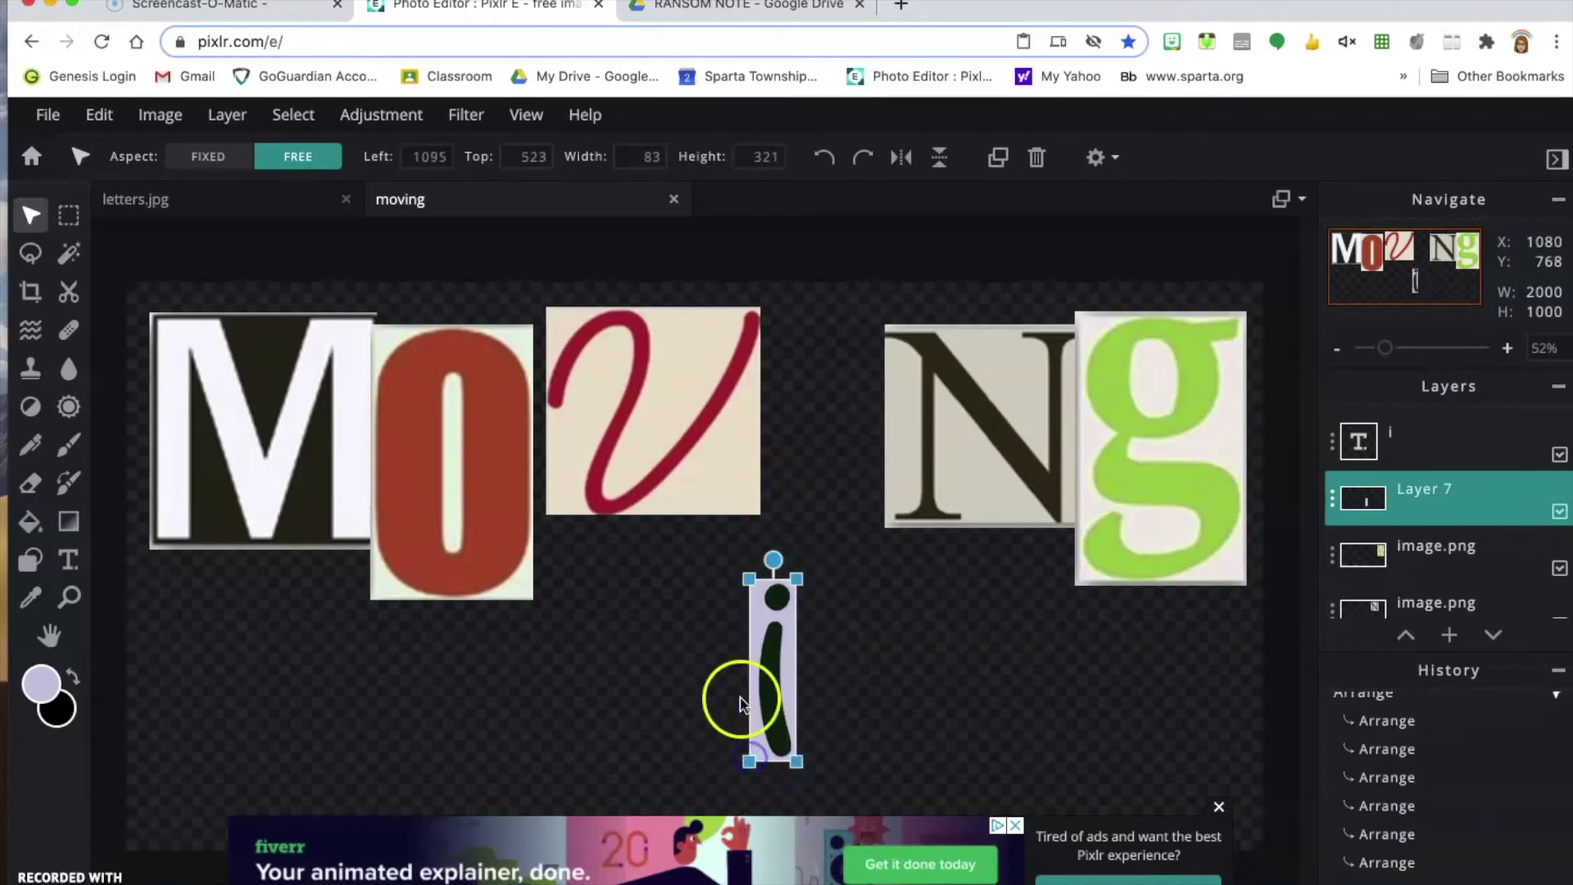
click(849, 620)
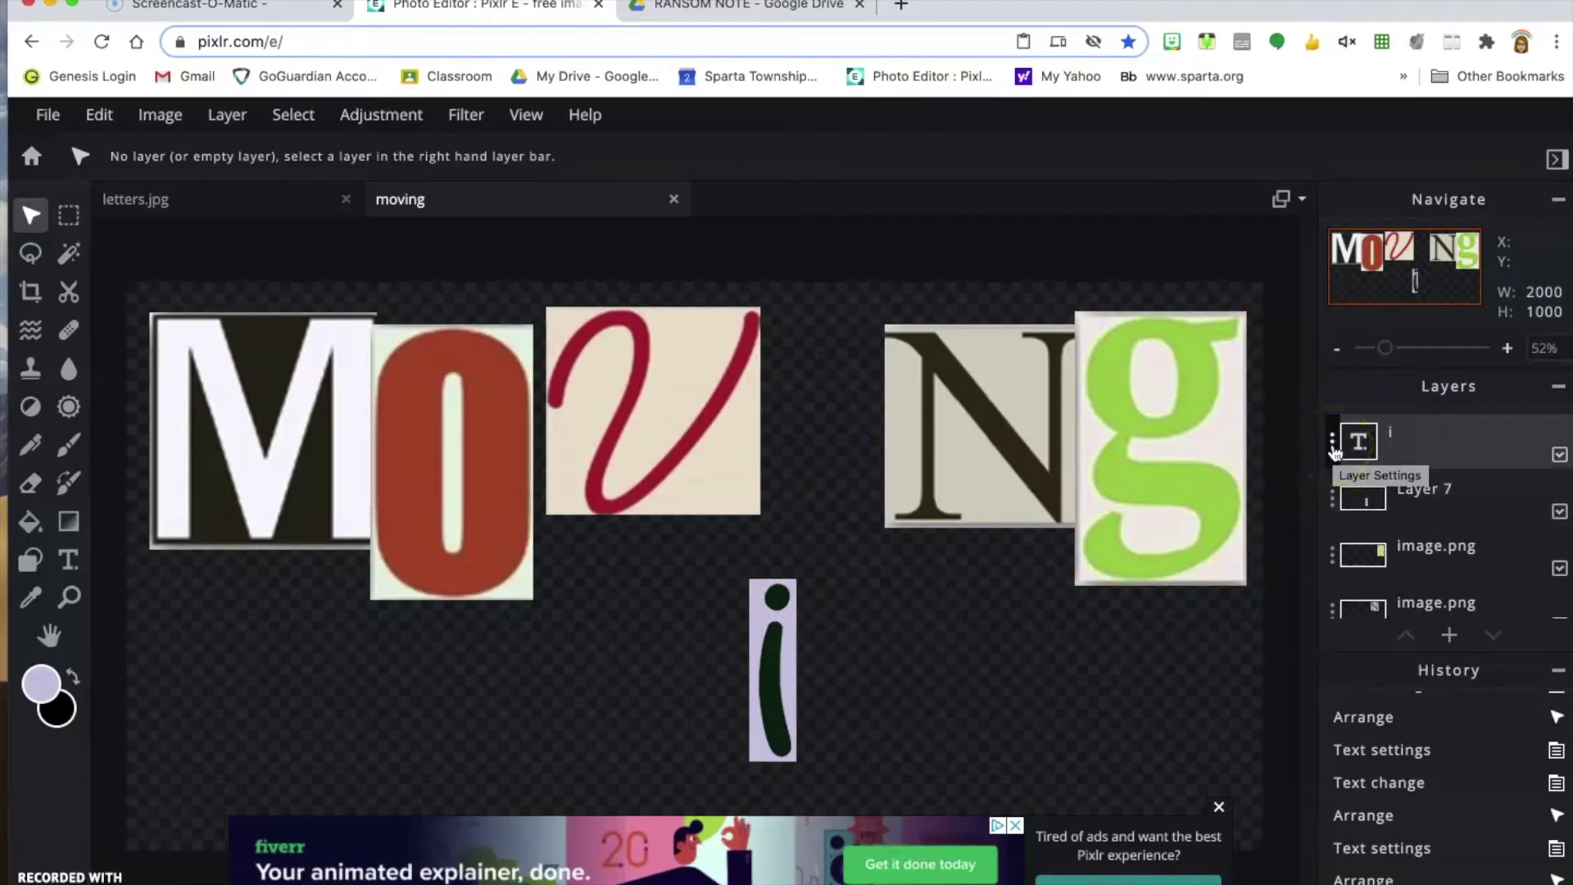
click(224, 120)
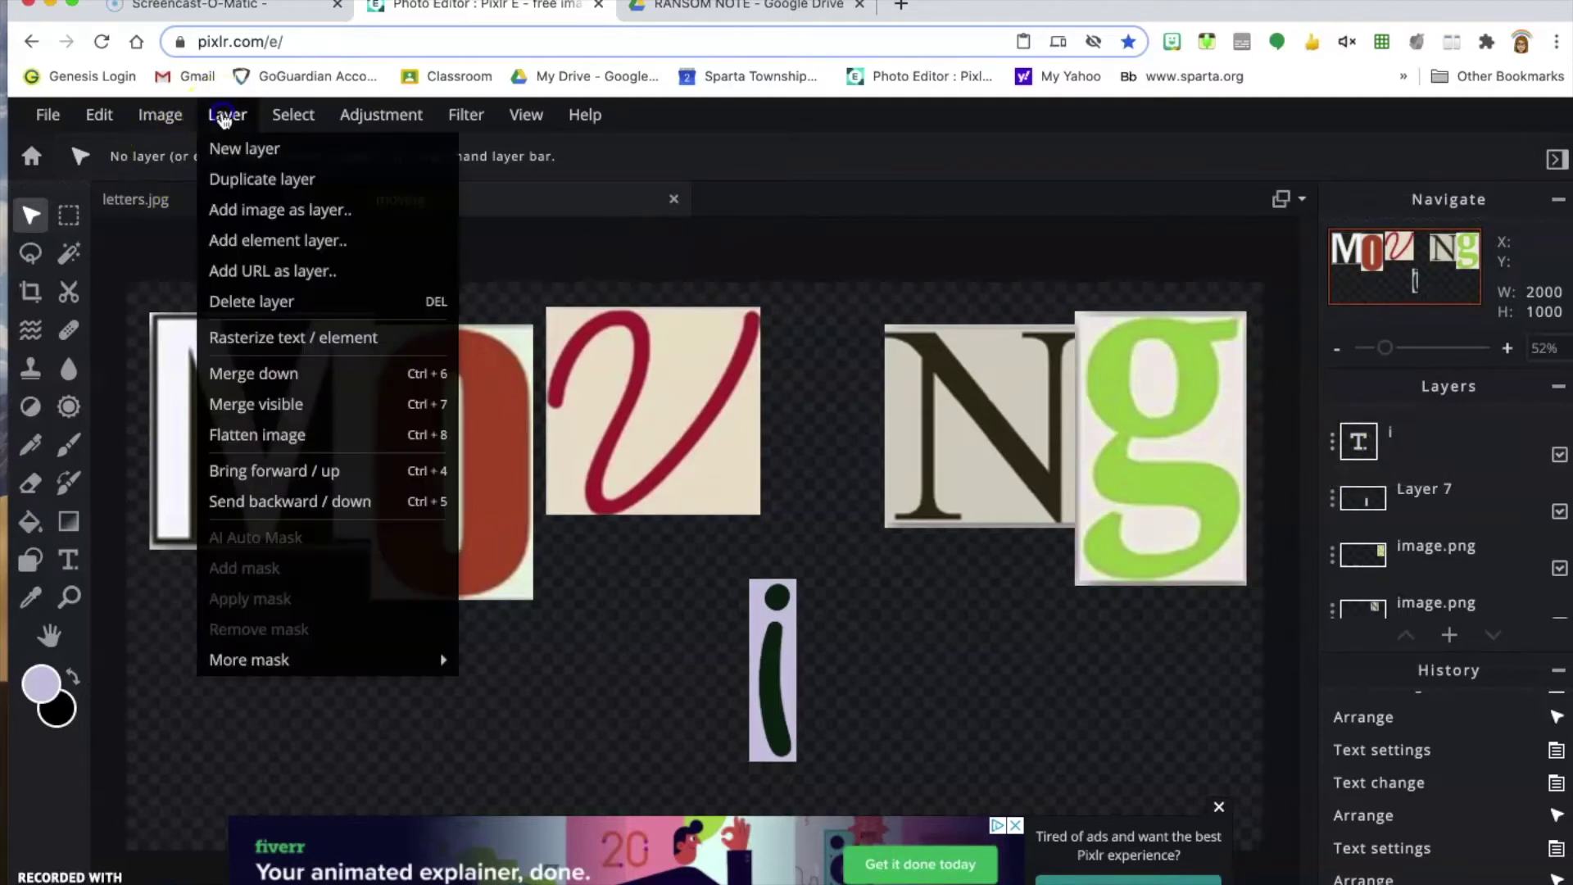
click(1466, 492)
click(1339, 435)
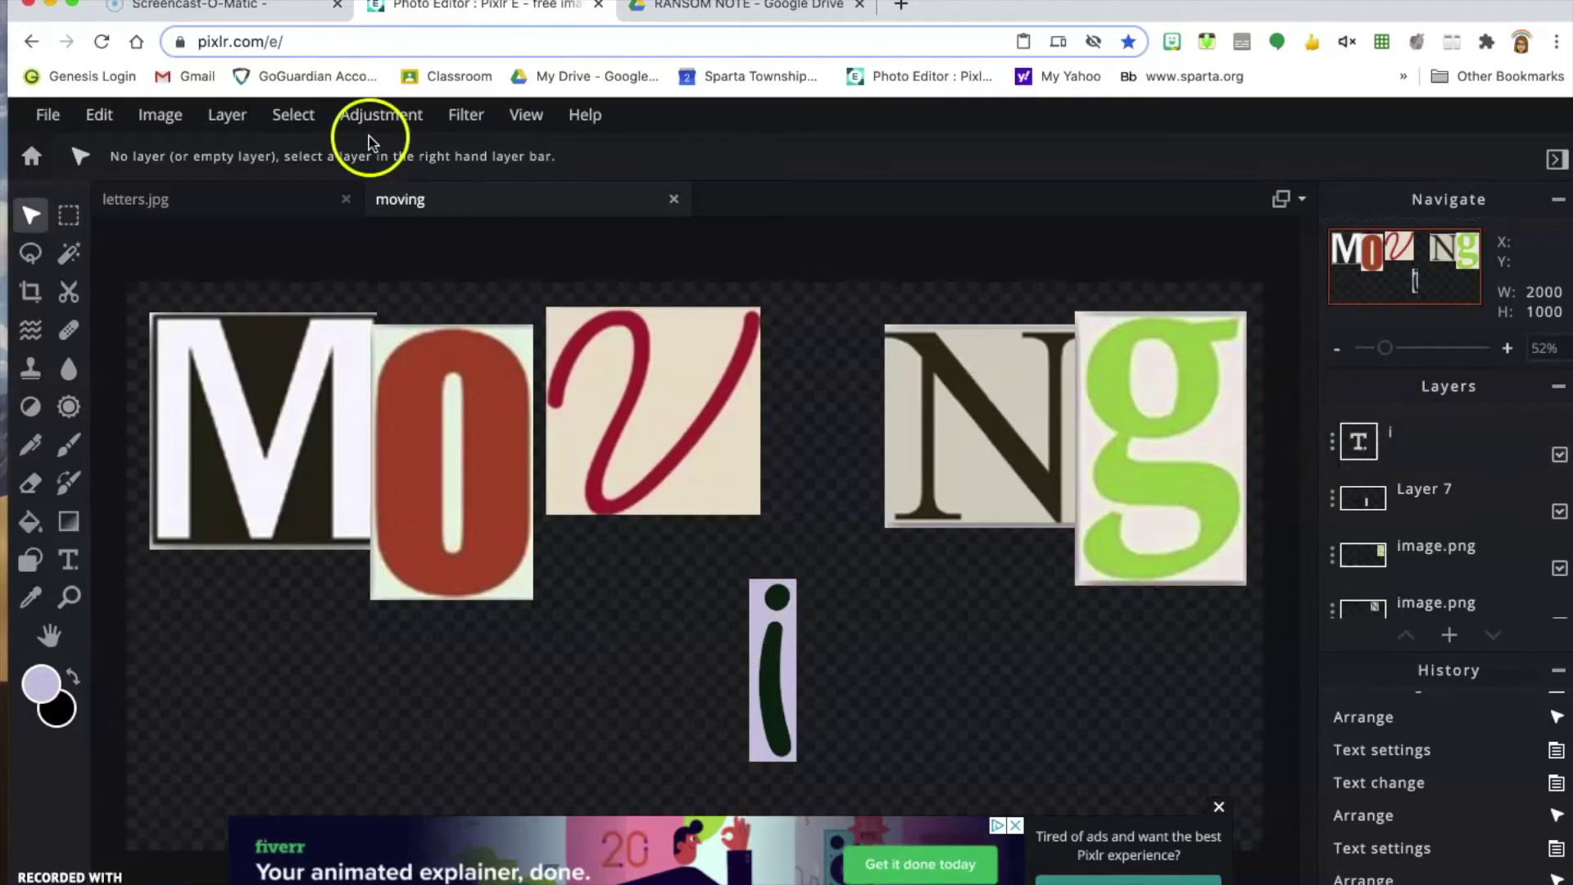
Select the lowercase i text layer and rasterize it.
click(288, 116)
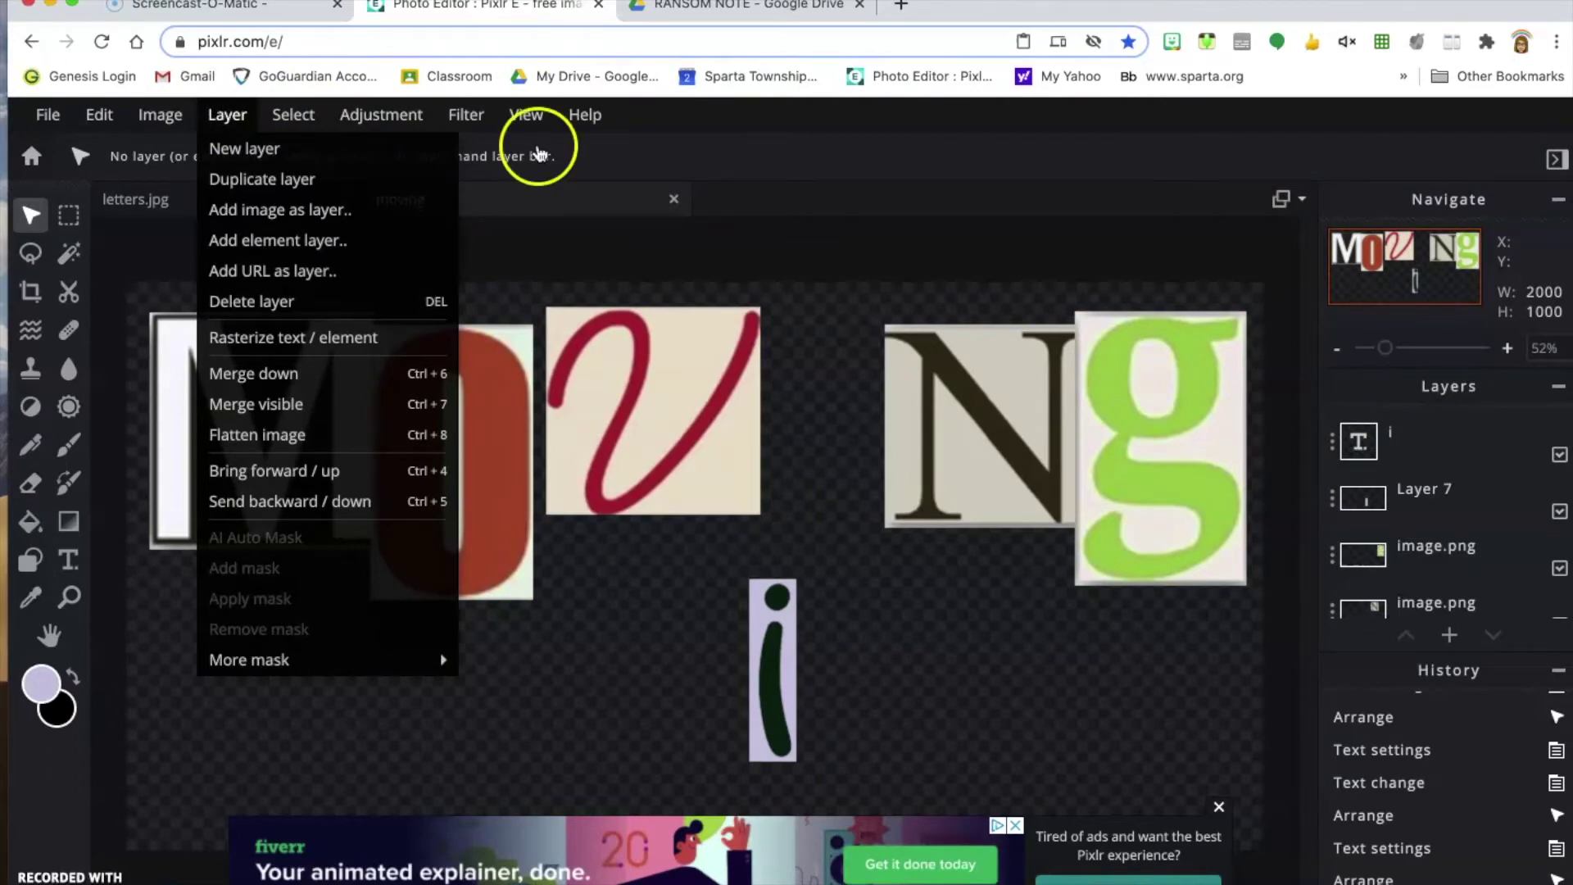
click(1435, 442)
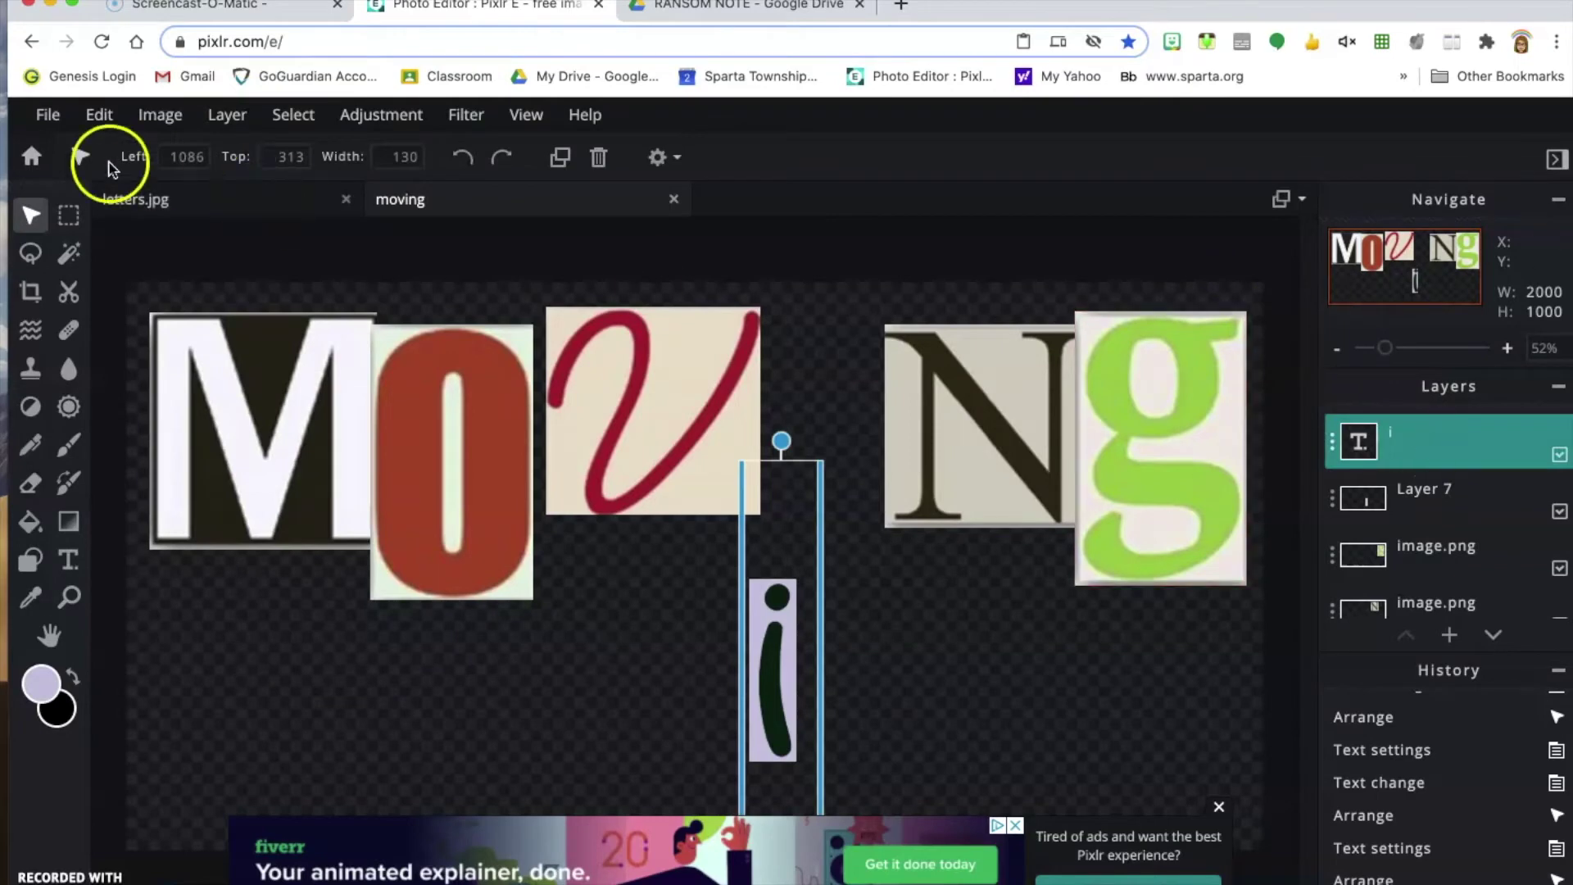
click(225, 112)
click(224, 351)
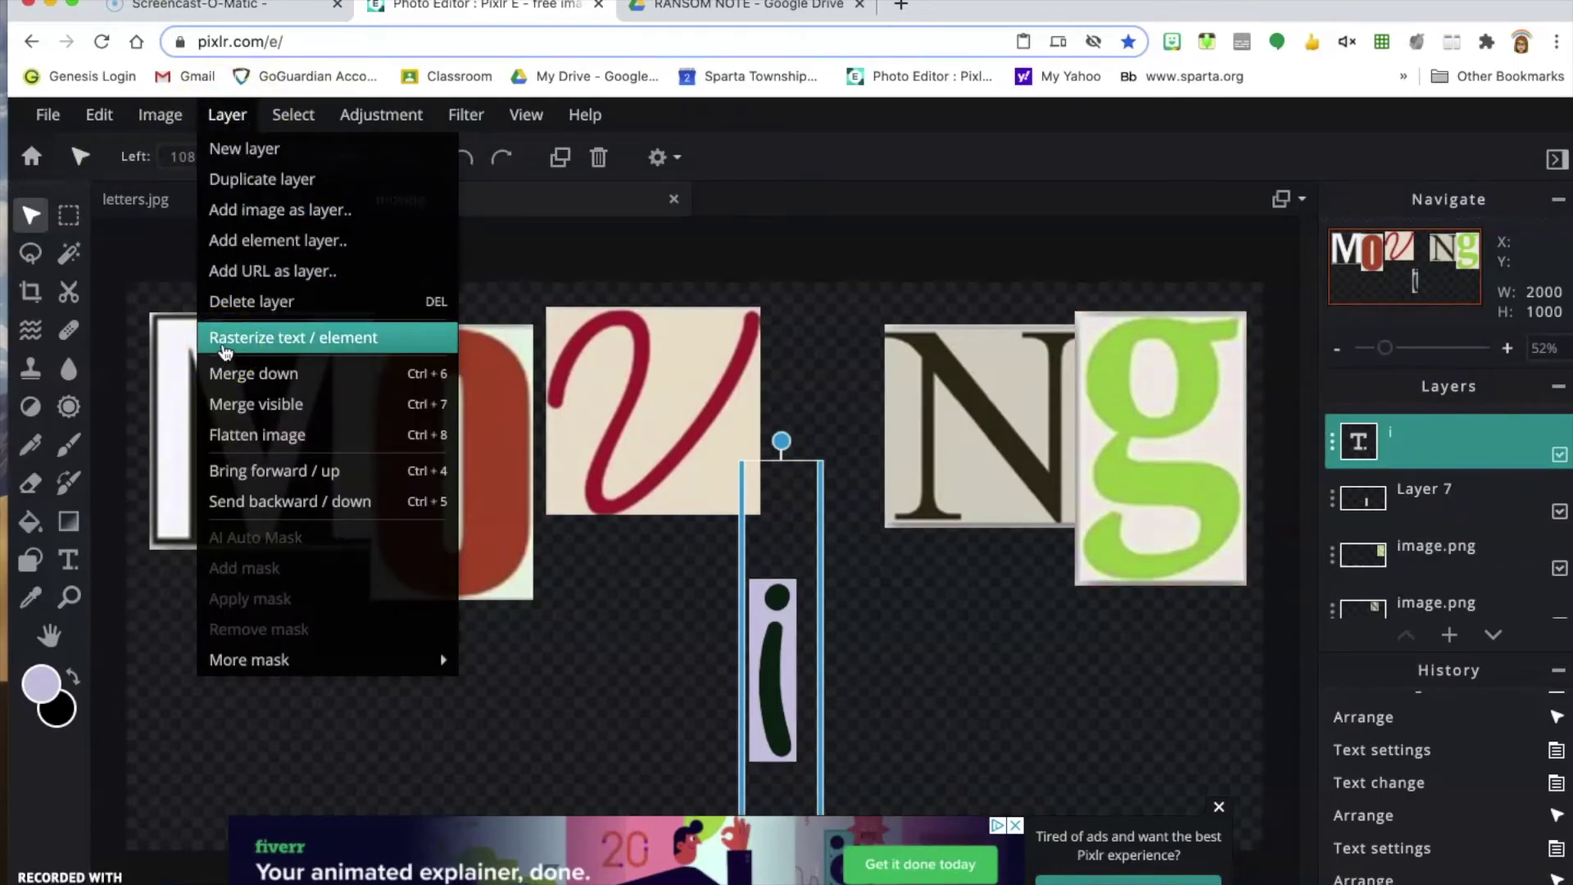
click(307, 341)
click(295, 339)
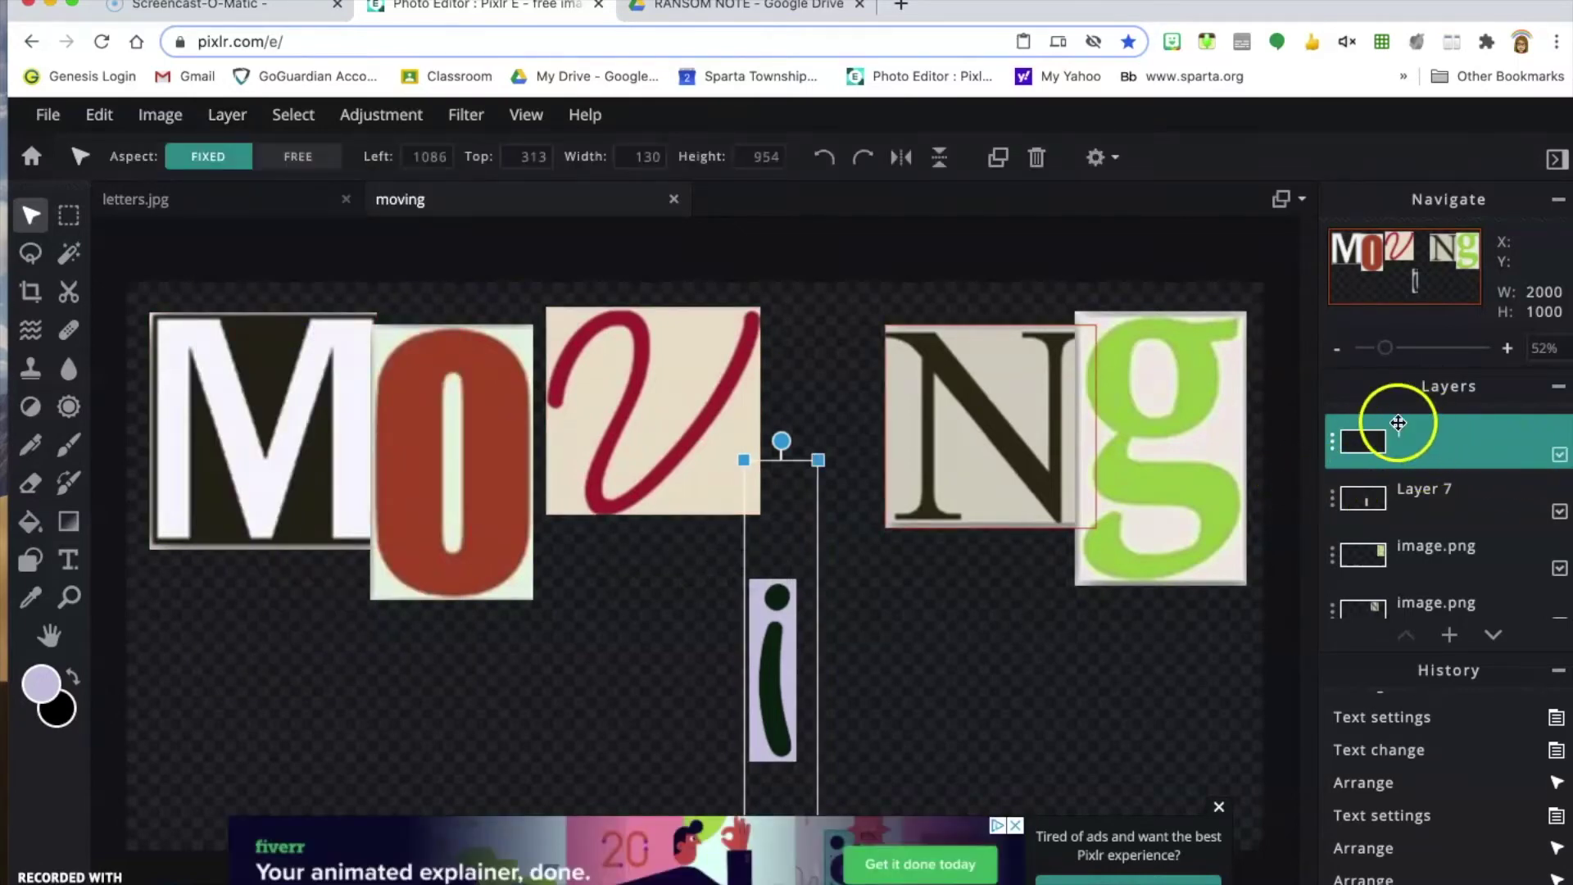
Center the rasterized i on its lavender rectangle and merge it down into the rectangle's layer.
drag(776, 646, 774, 652)
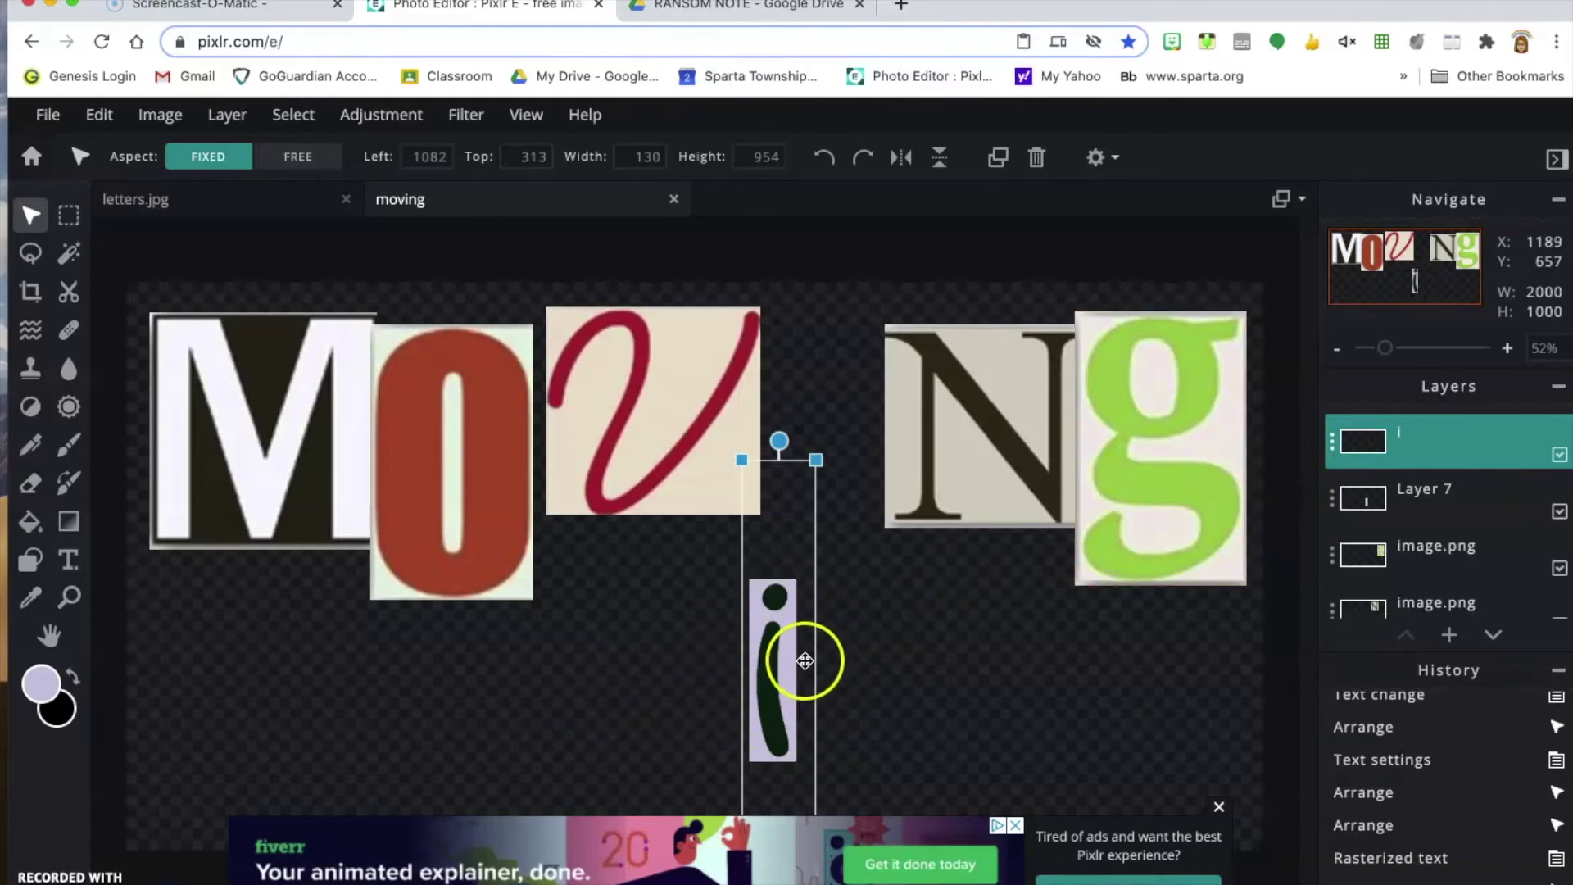
drag(765, 675, 764, 673)
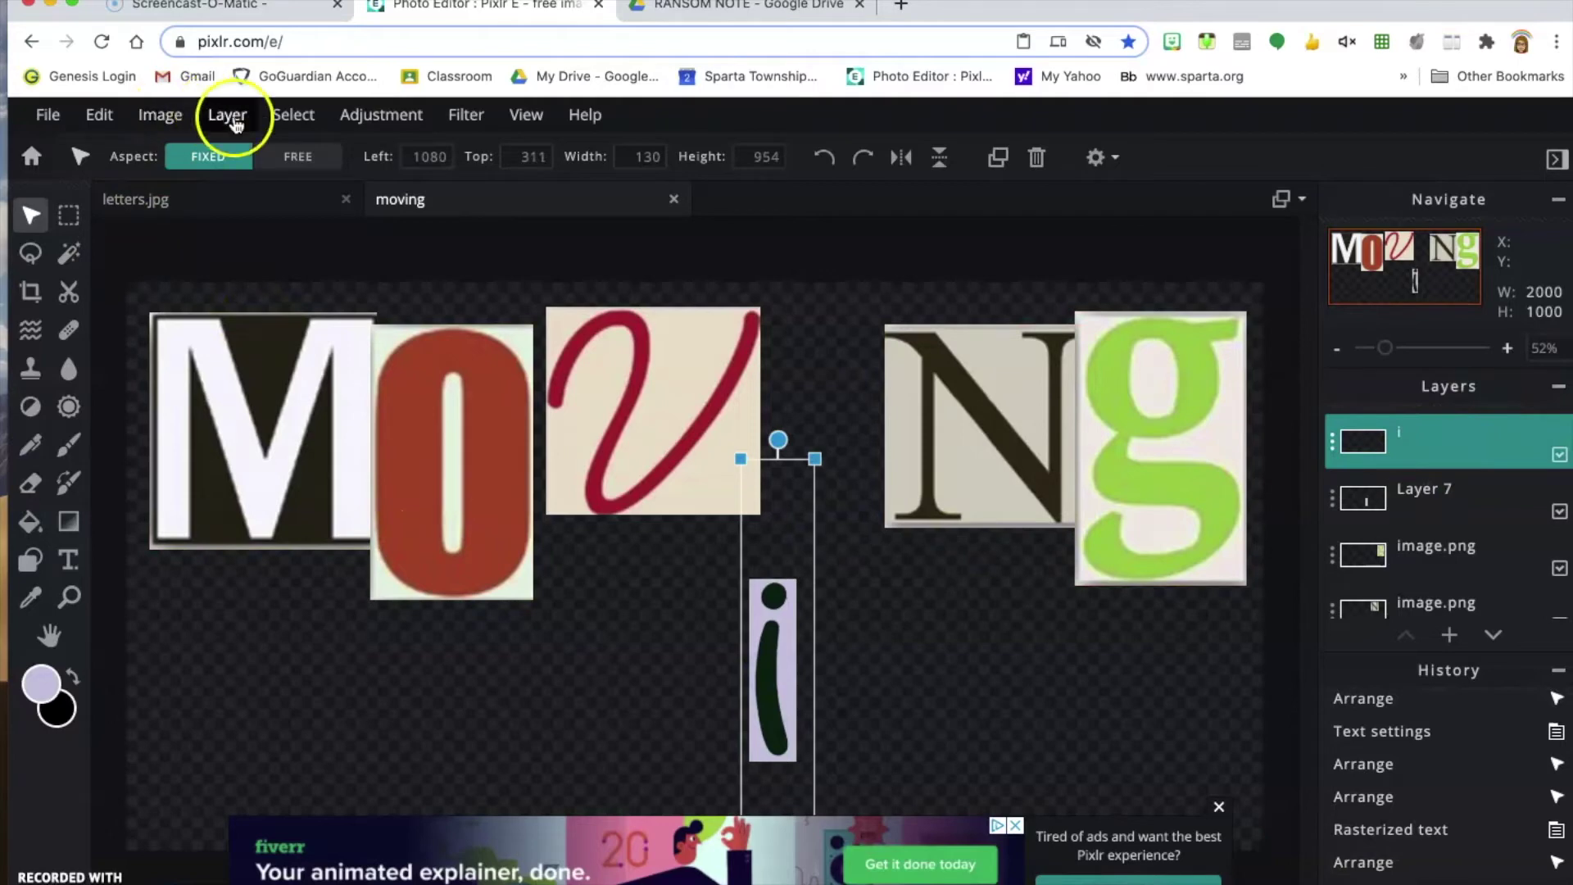
click(1332, 448)
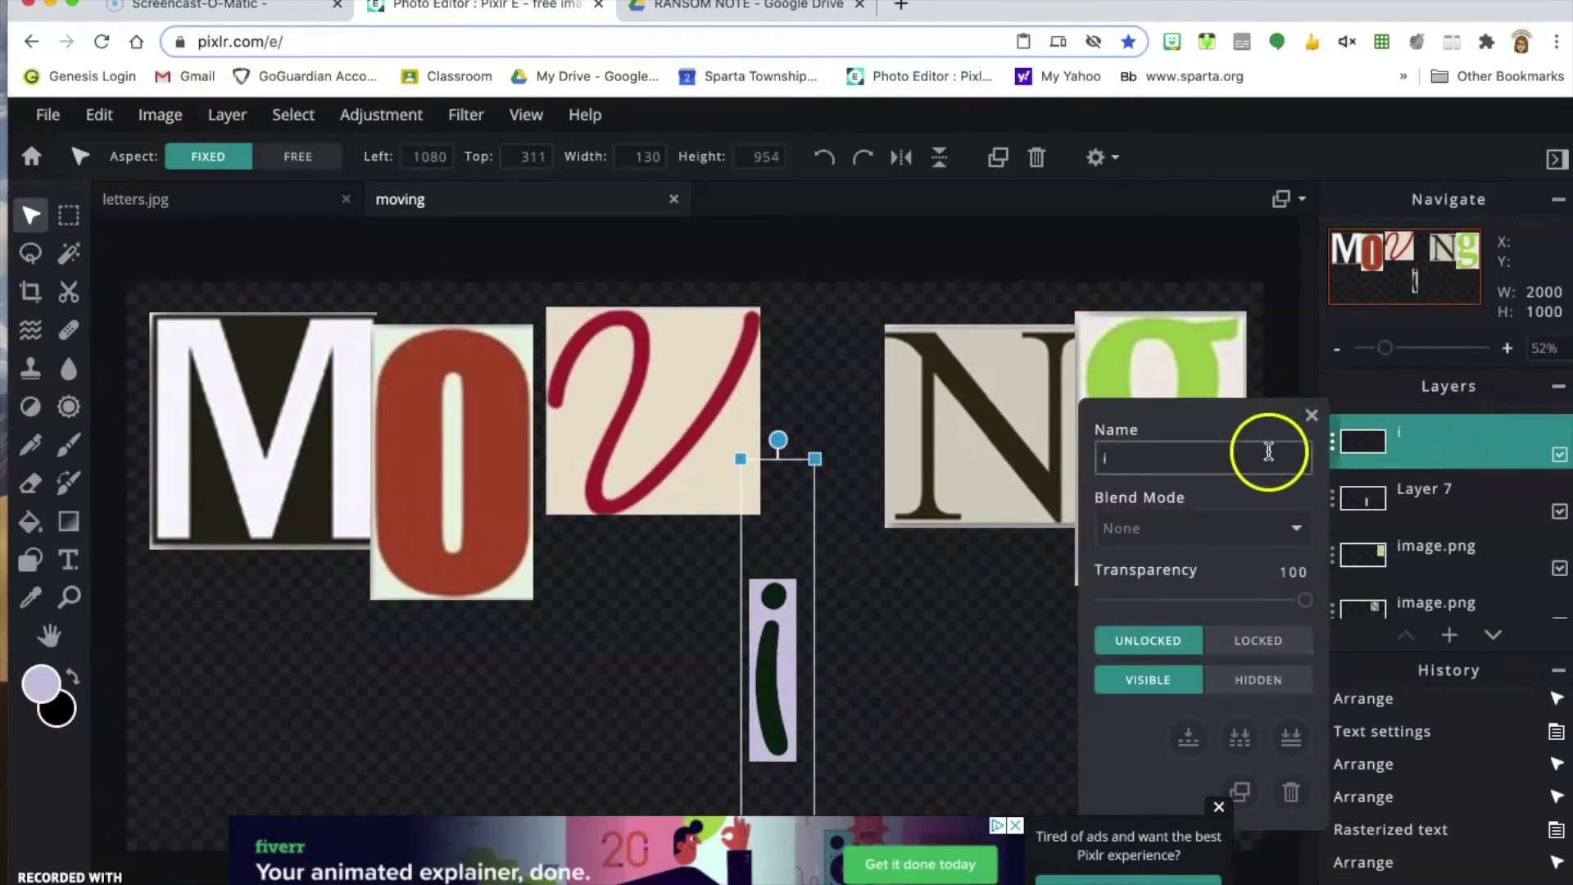
click(1188, 740)
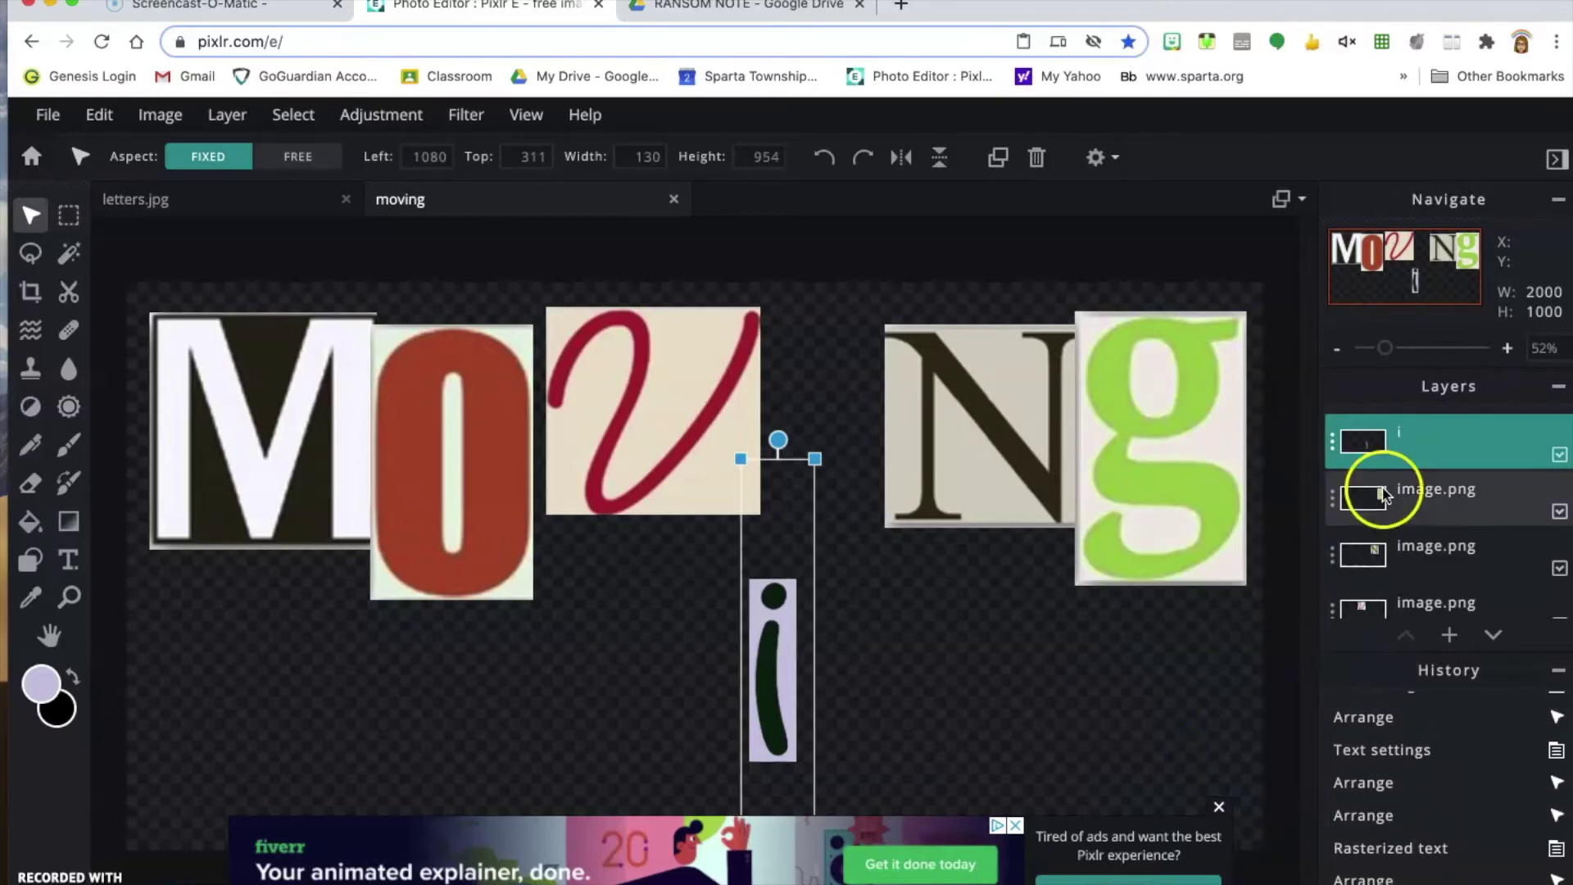
Move the merged i into the gap between the V and N, scaling it proportionally to about 241 by 1769 px.
drag(779, 678, 739, 571)
drag(833, 544, 795, 450)
click(832, 755)
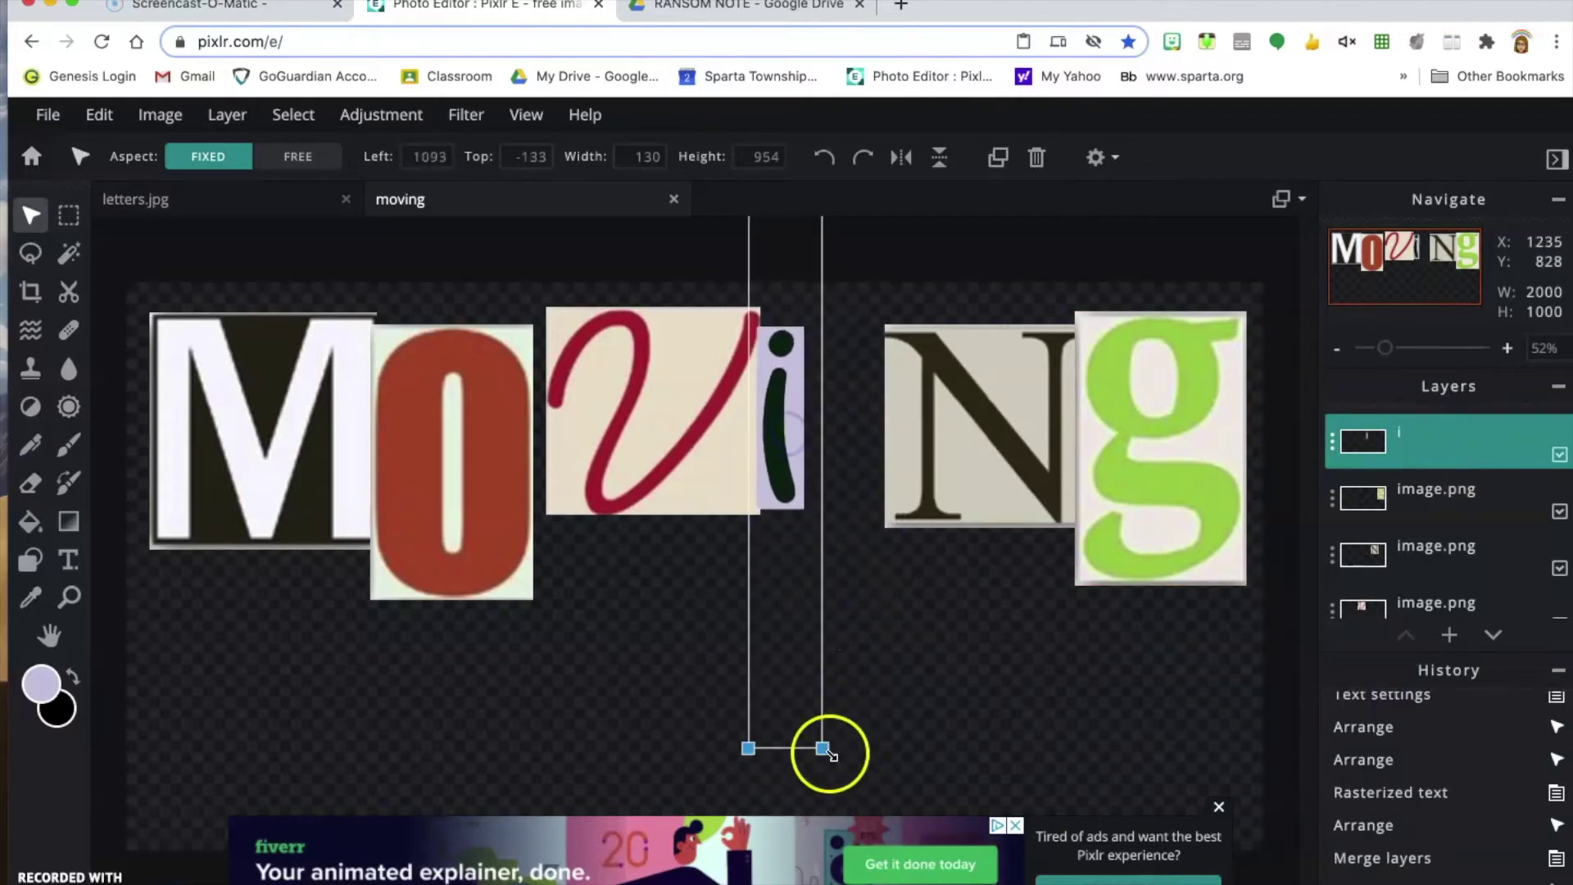
drag(822, 749, 914, 814)
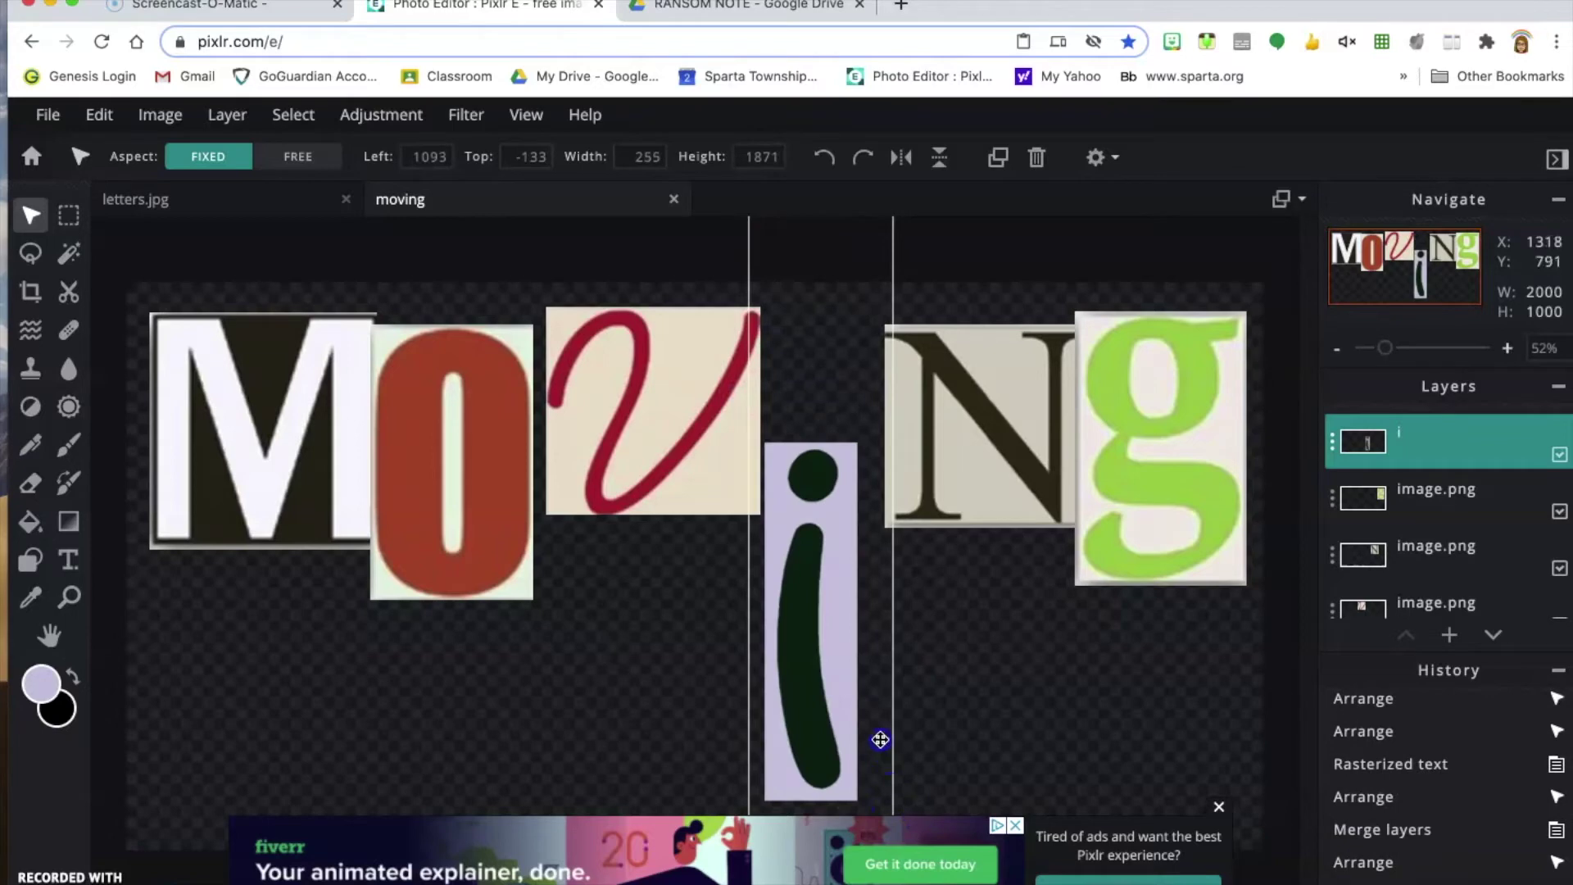
scroll(1008, 667, up, 2)
scroll(1007, 667, down, 5)
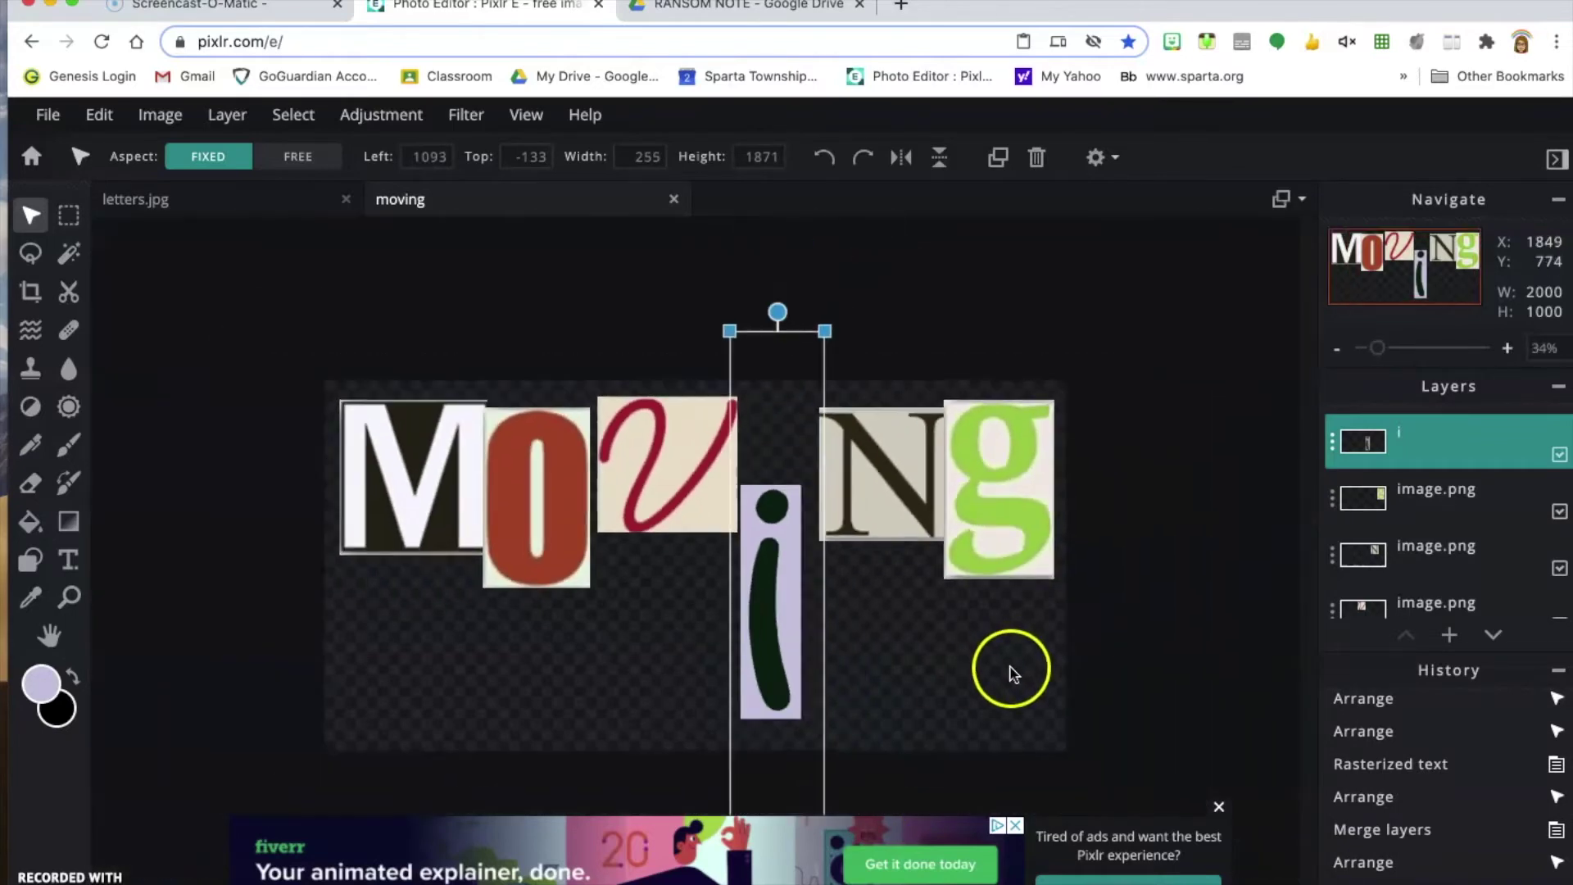
mouse_move(810, 357)
mouse_down()
mouse_move(765, 446)
mouse_move(824, 366)
mouse_move(814, 386)
mouse_up()
drag(746, 568, 754, 526)
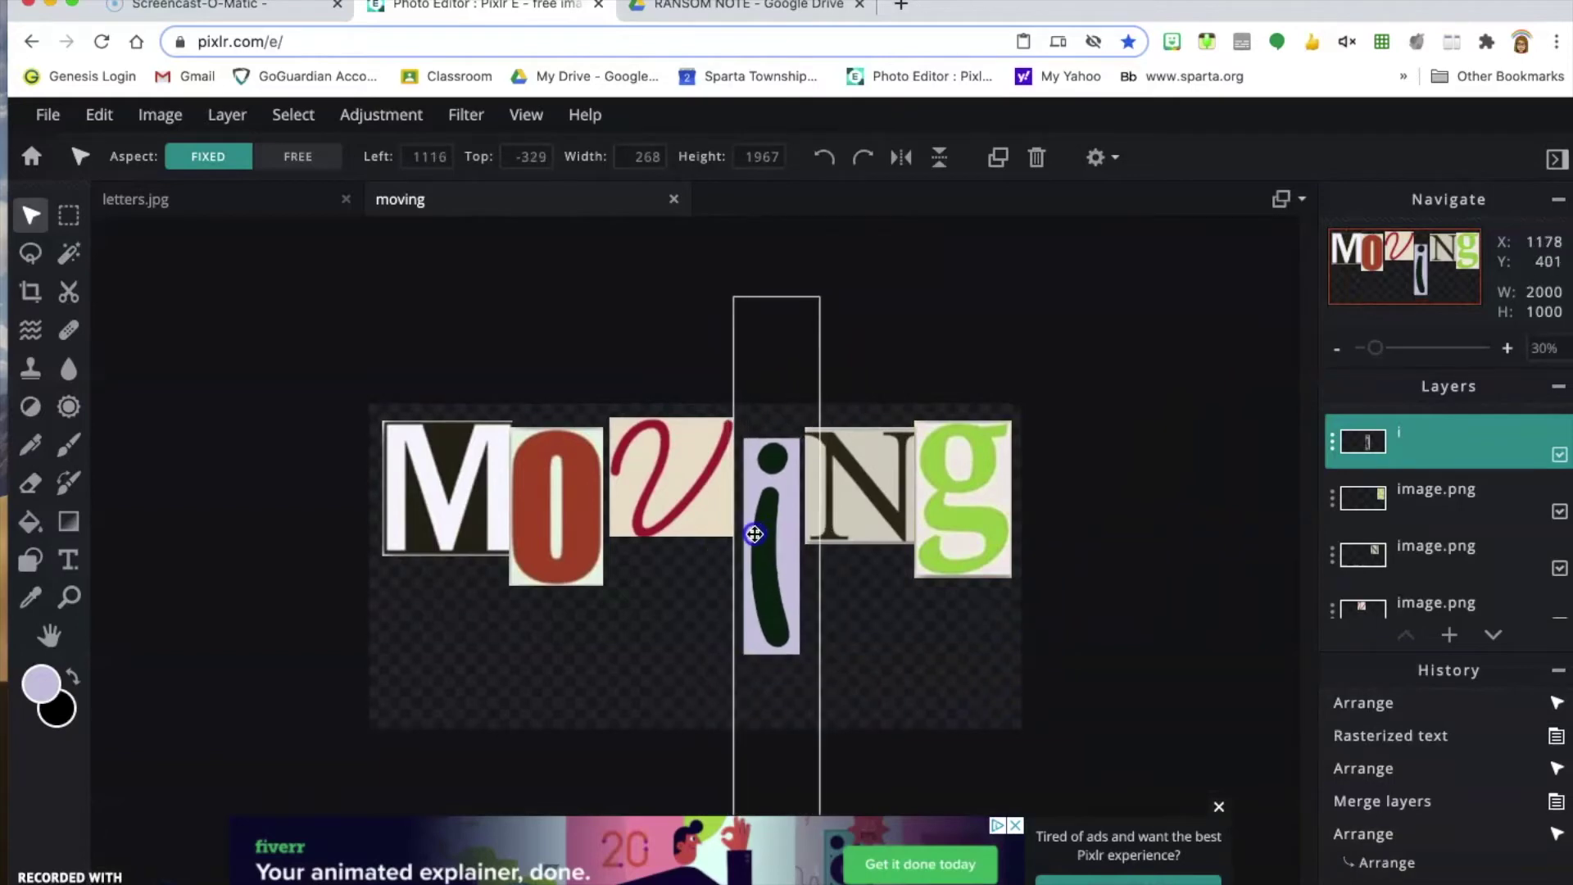
drag(843, 327, 811, 327)
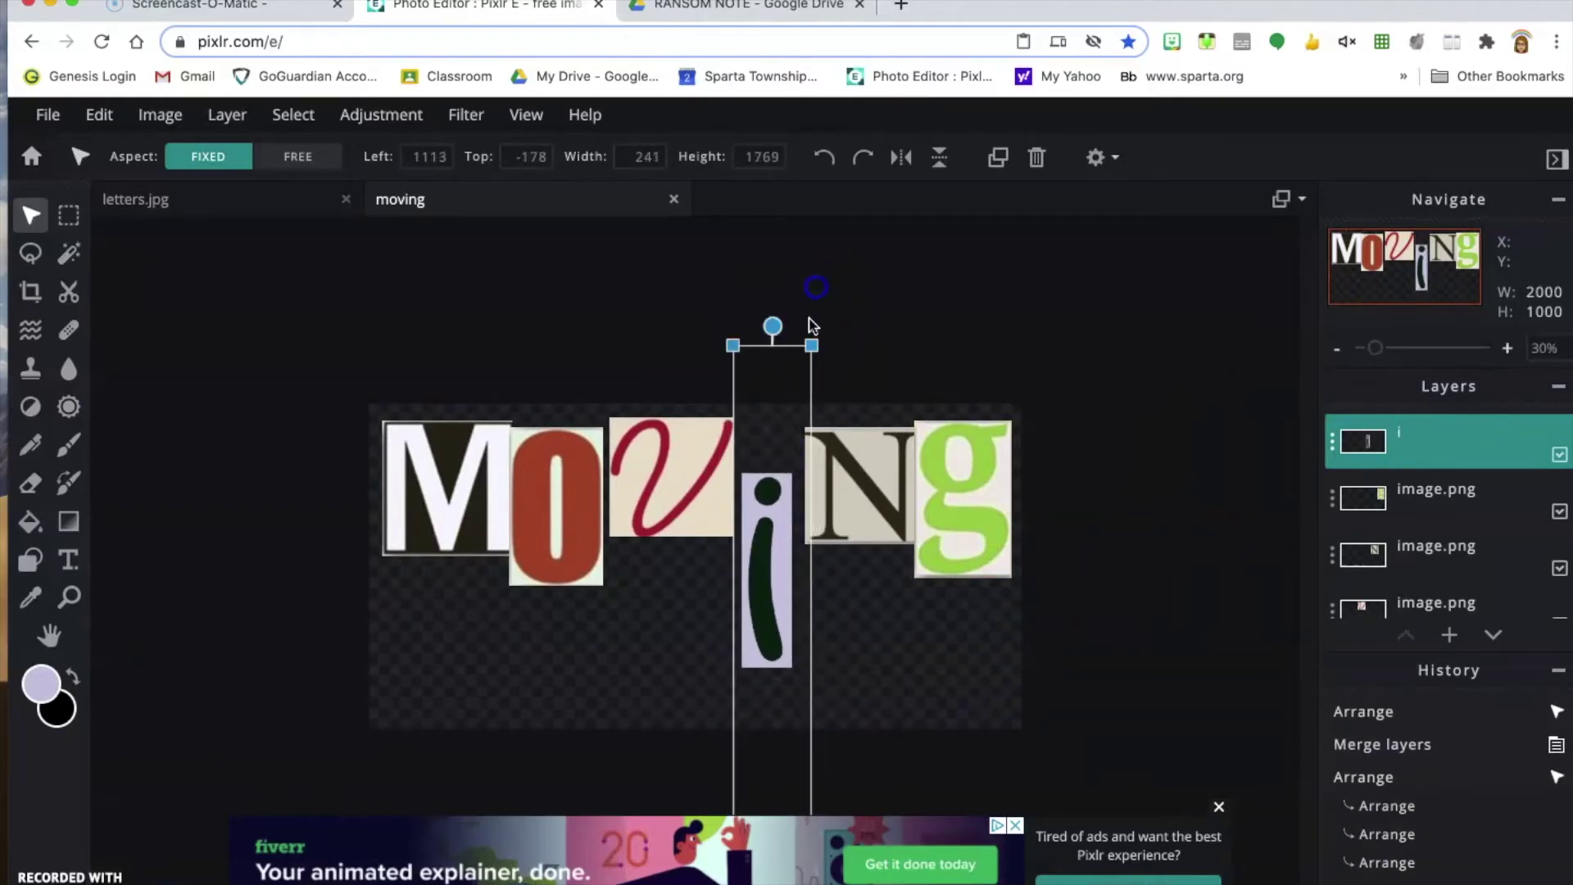
drag(766, 552, 774, 513)
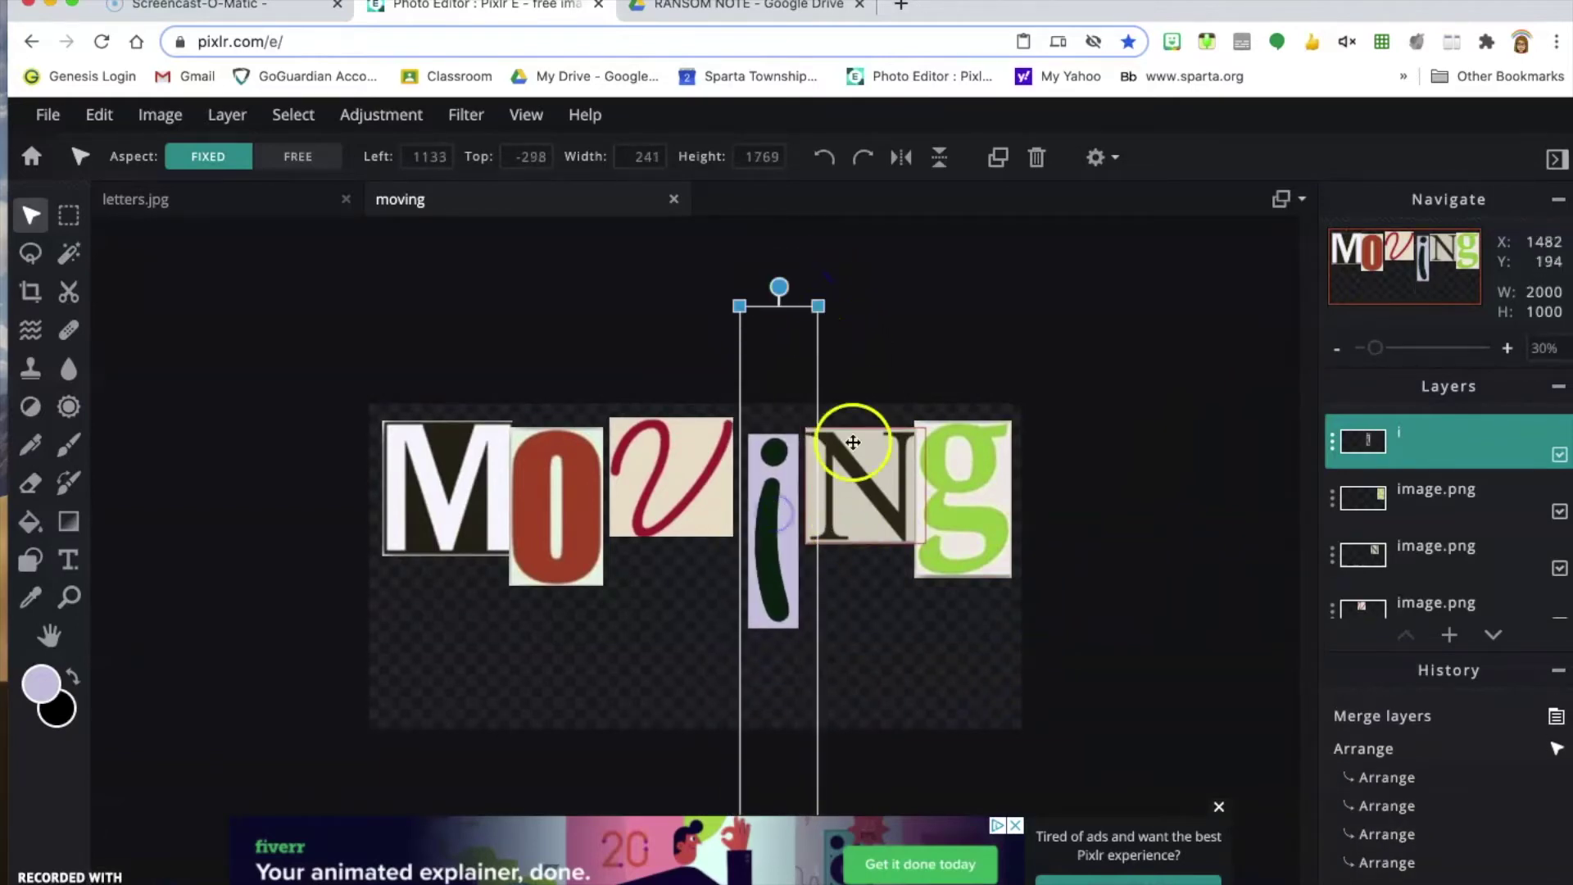
Tilt the i slightly counterclockwise and the V slightly clockwise, and lower the V and N to stagger the letters.
drag(779, 287, 744, 294)
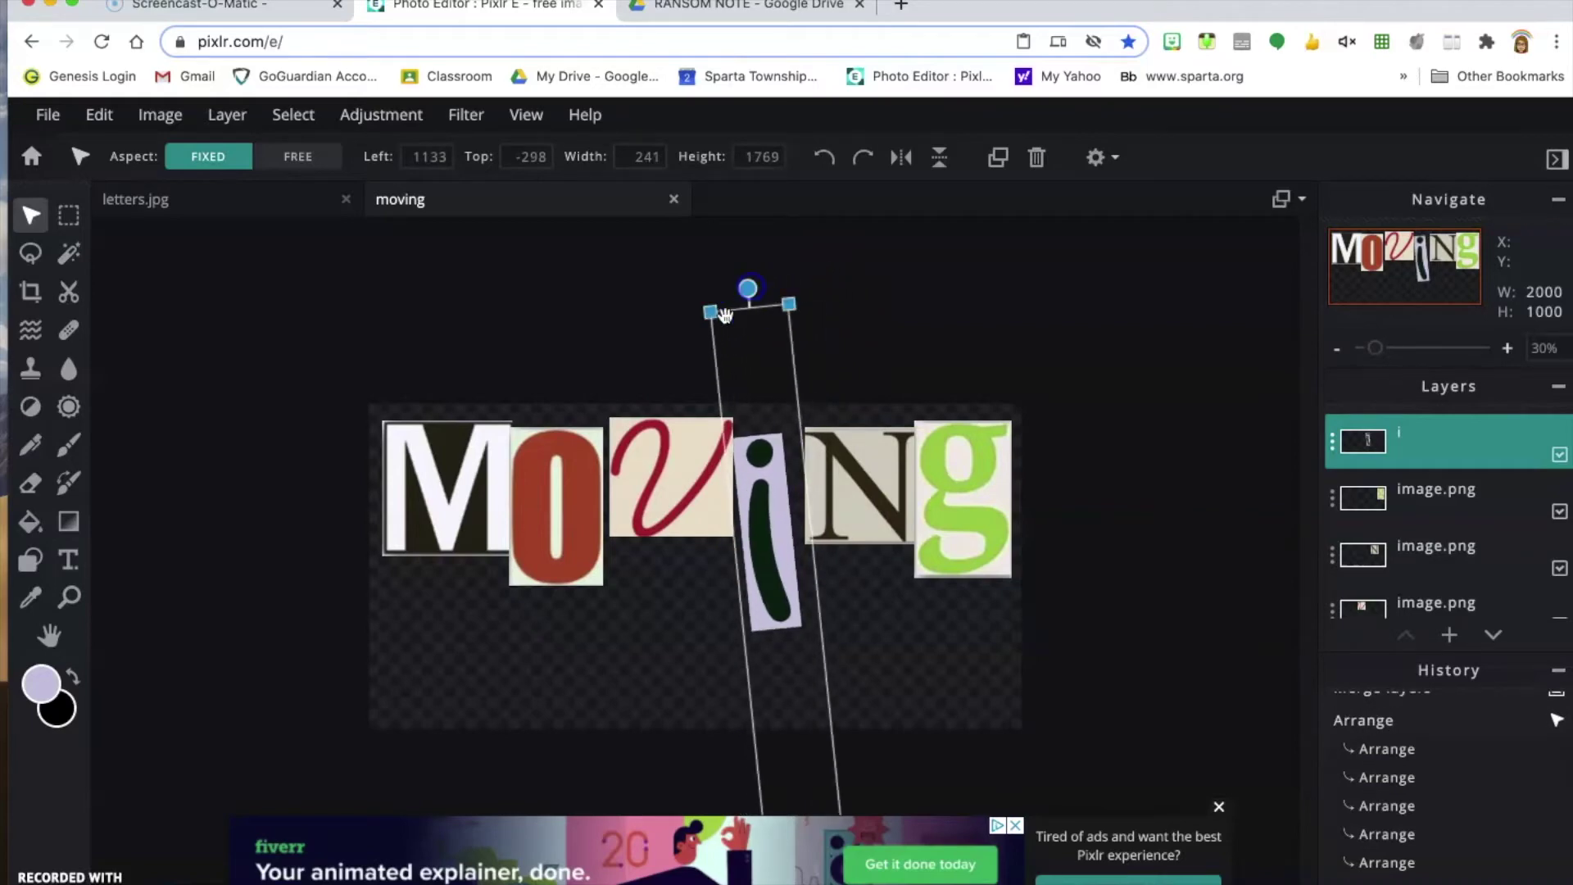
click(665, 517)
drag(672, 397, 682, 400)
drag(697, 492, 701, 511)
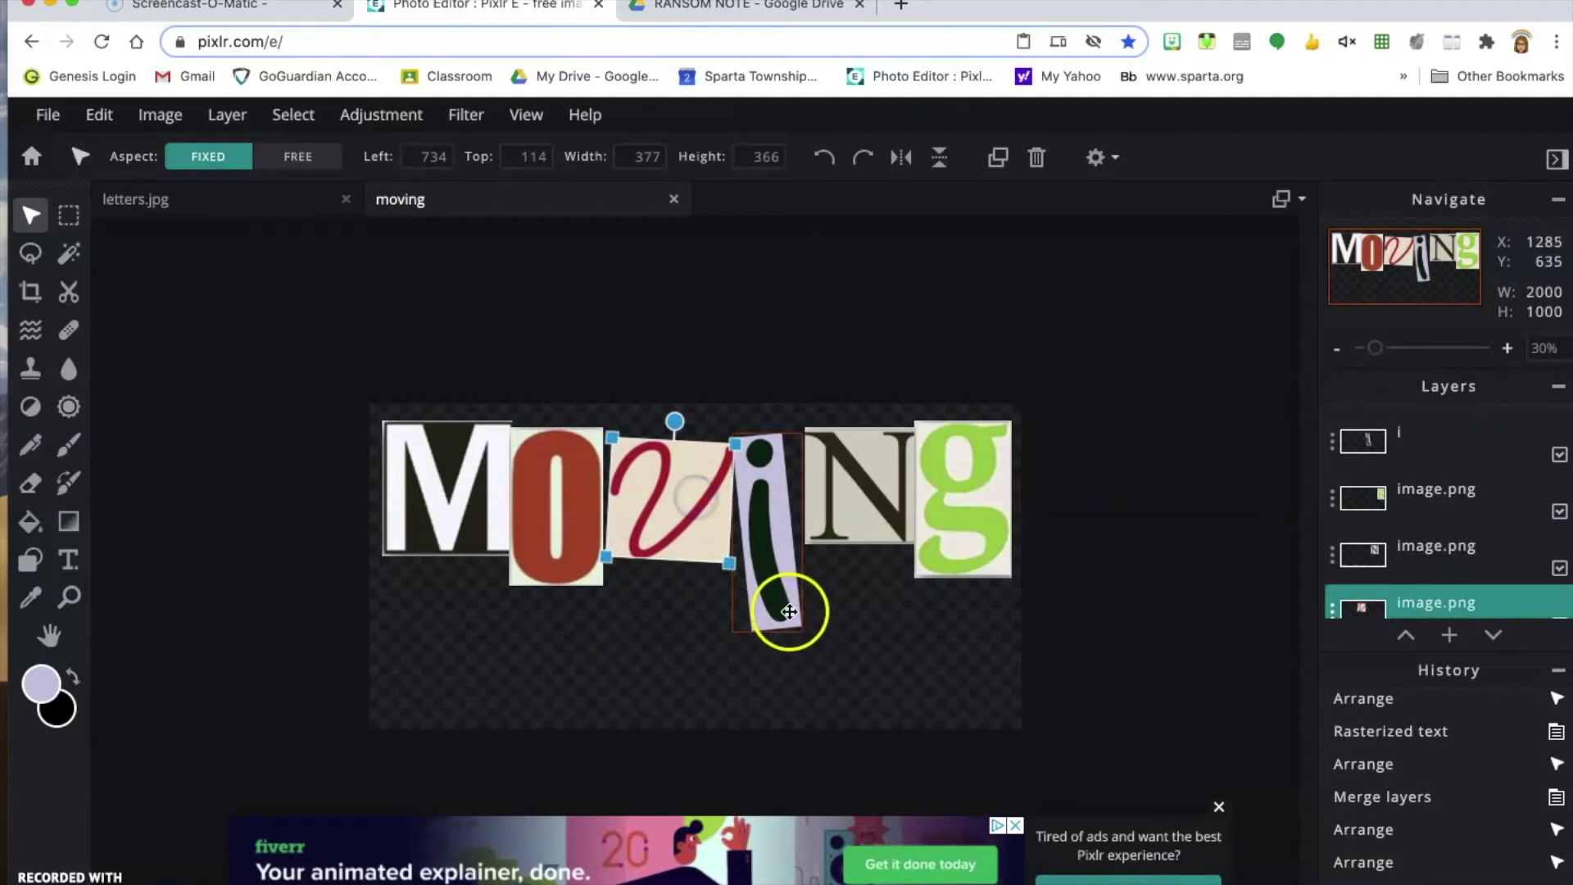
drag(846, 516, 842, 566)
drag(850, 445, 855, 464)
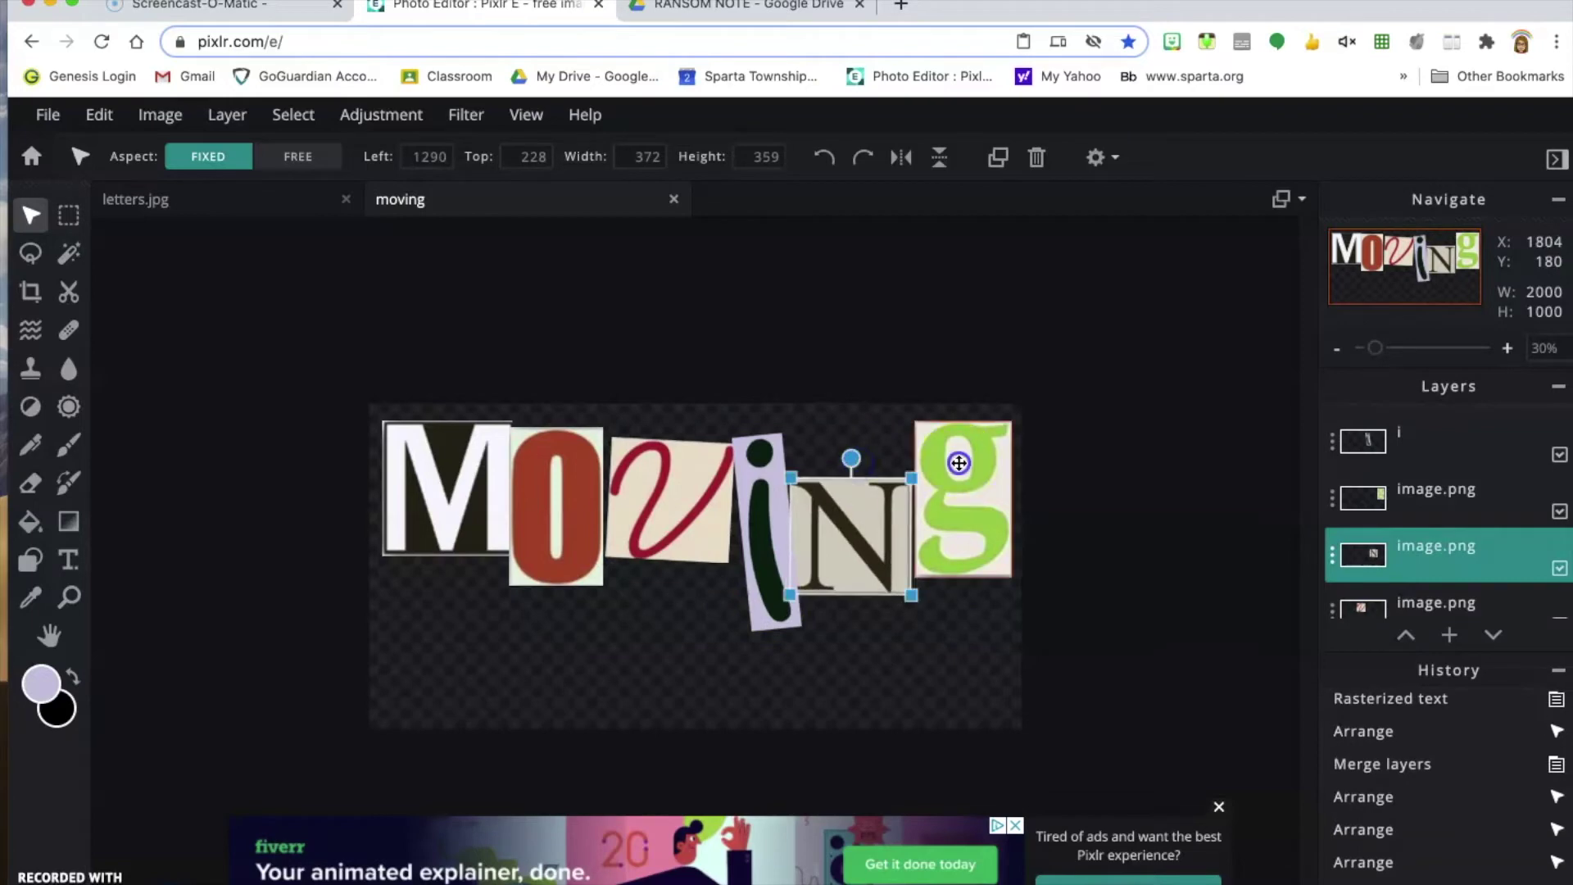
Rotate the g counterclockwise against the N and move its layer to the top of the stack.
click(956, 462)
drag(962, 404, 934, 408)
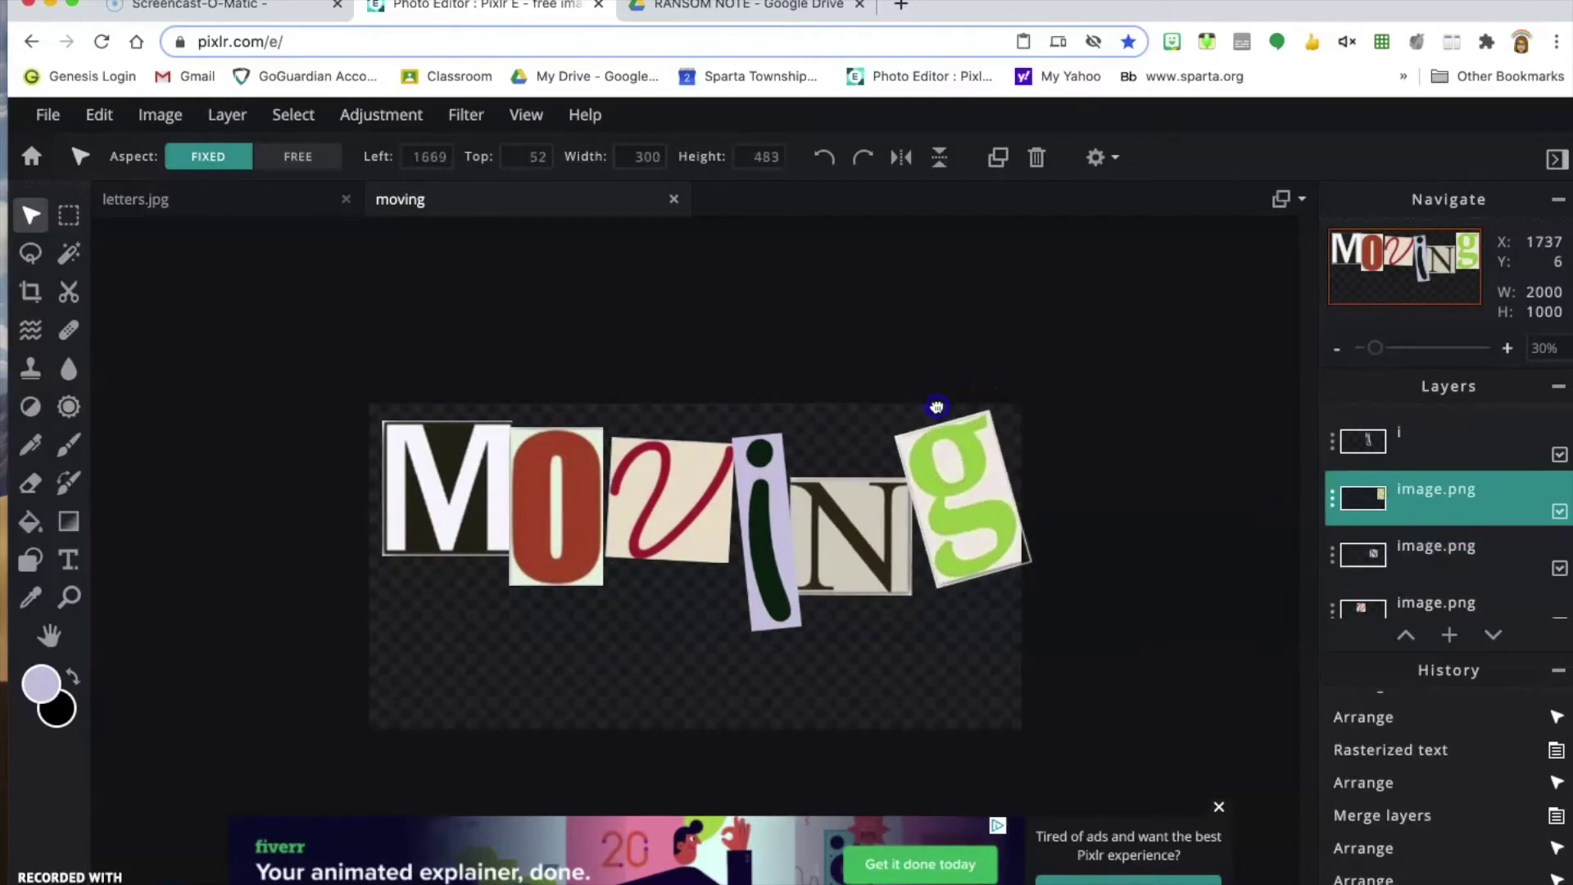
drag(934, 599, 930, 574)
drag(1404, 513, 1428, 434)
click(933, 531)
Lower the red O between the M and V and tilt it slightly counterclockwise.
click(718, 528)
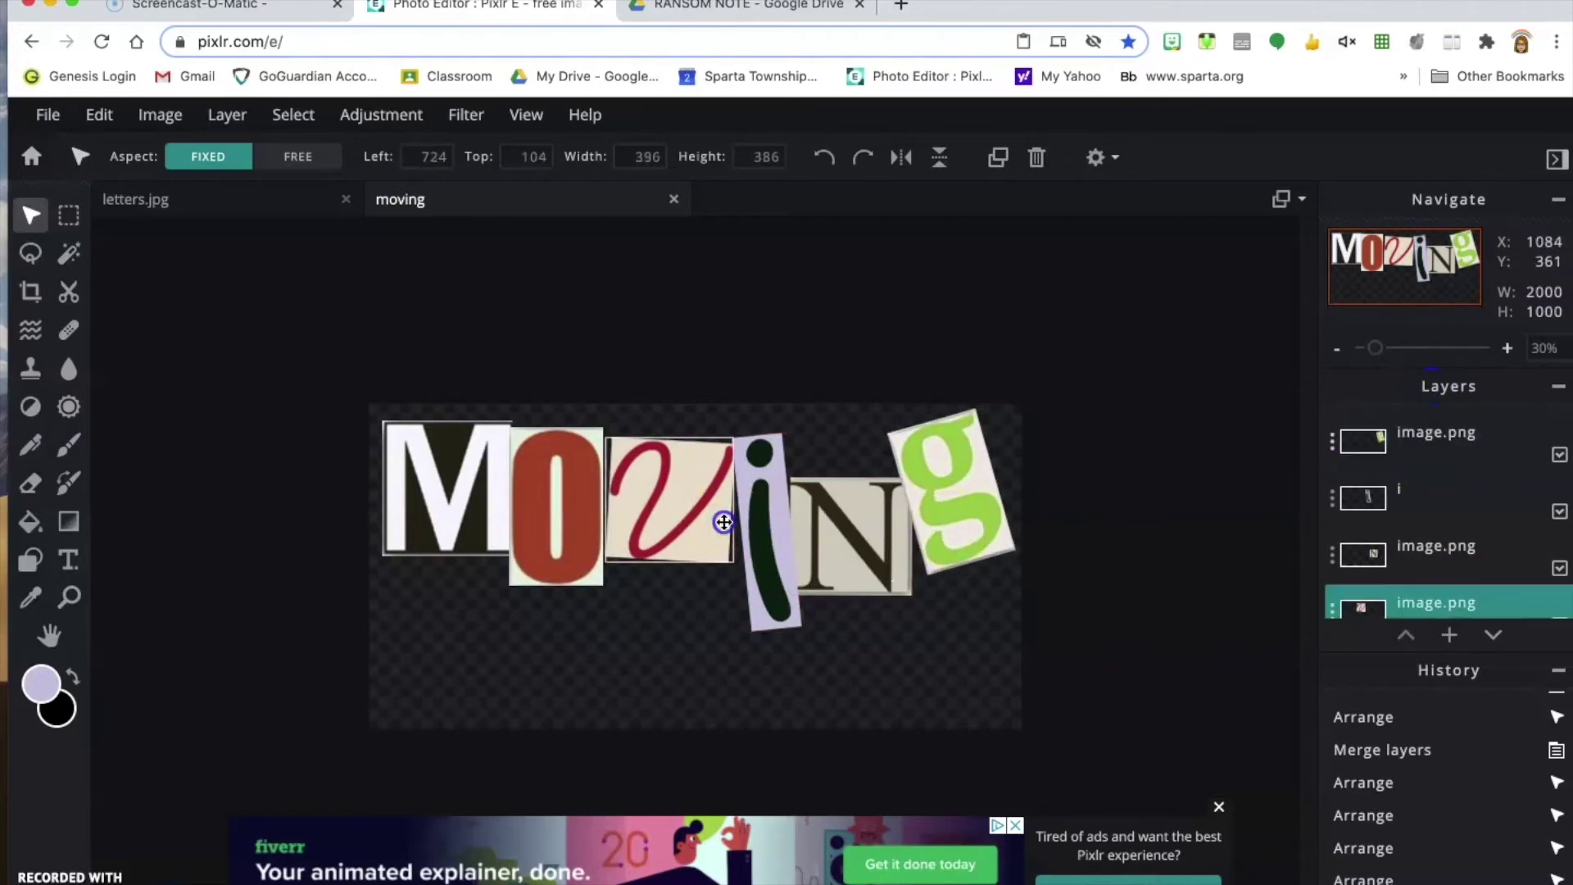
click(568, 579)
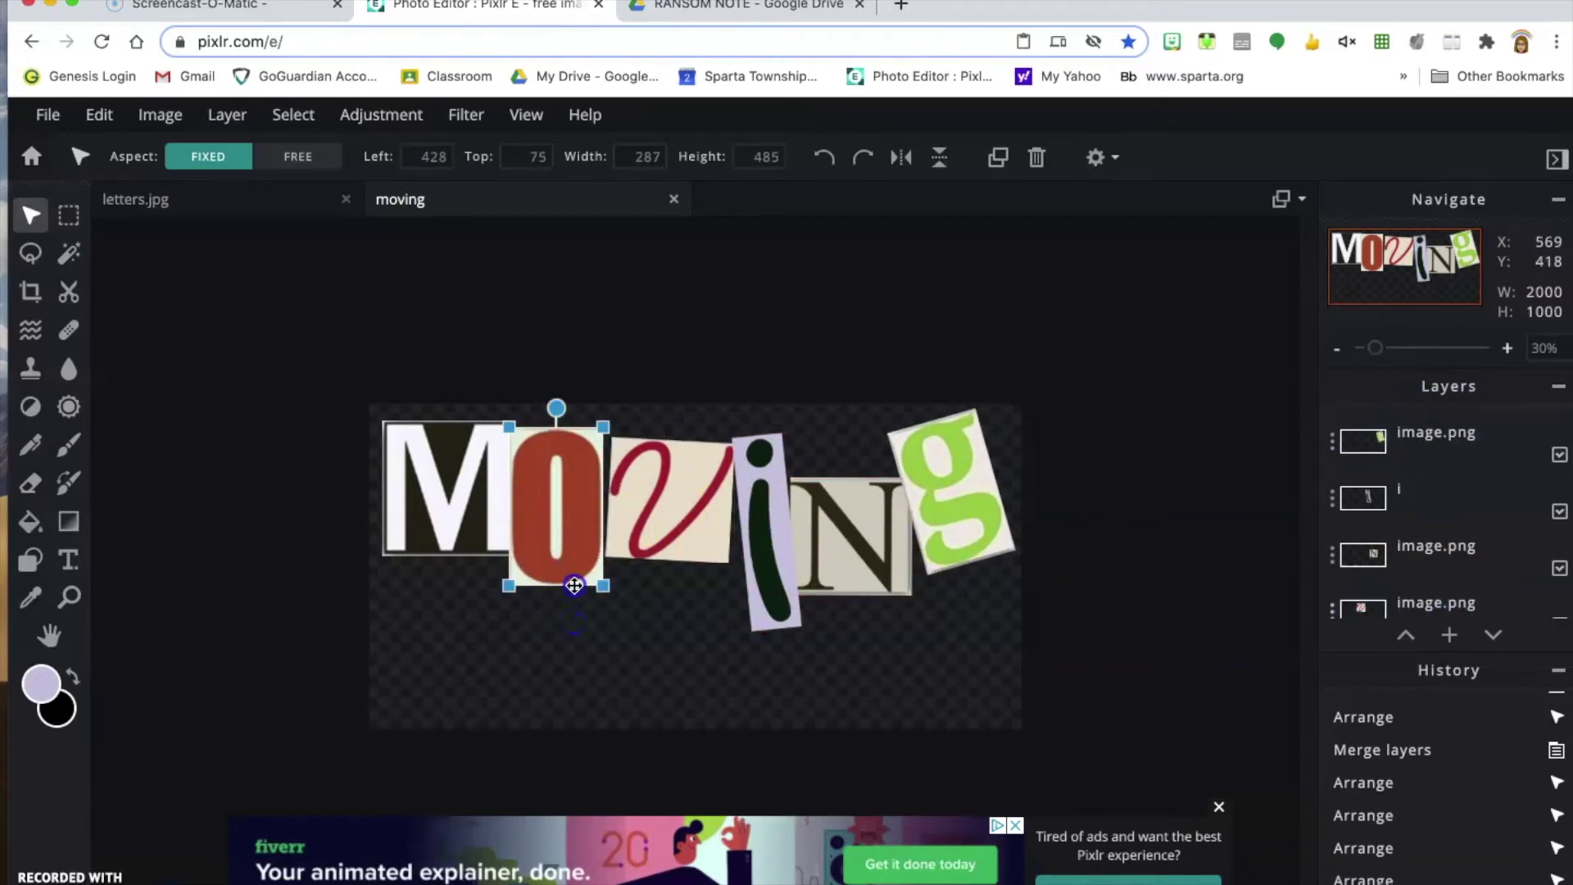
drag(574, 585, 579, 619)
drag(553, 443, 554, 470)
click(565, 509)
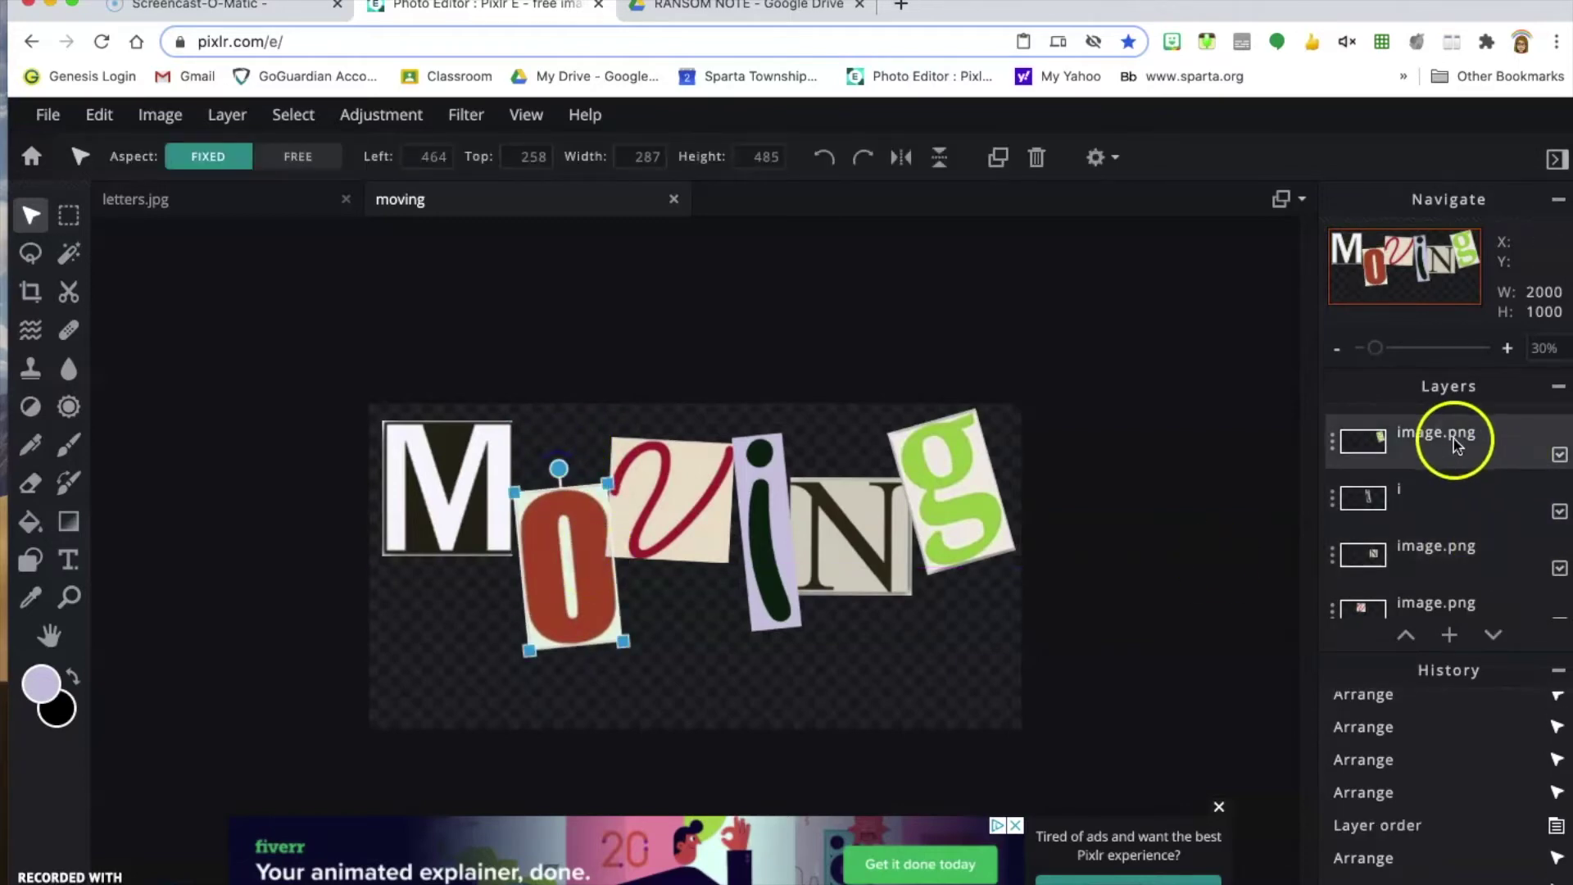
Move the O's layer up the stack to just below the i layer, so it overlaps the V.
mouse_move(1429, 610)
mouse_down()
mouse_move(1439, 516)
mouse_move(1439, 635)
mouse_move(1429, 612)
mouse_up()
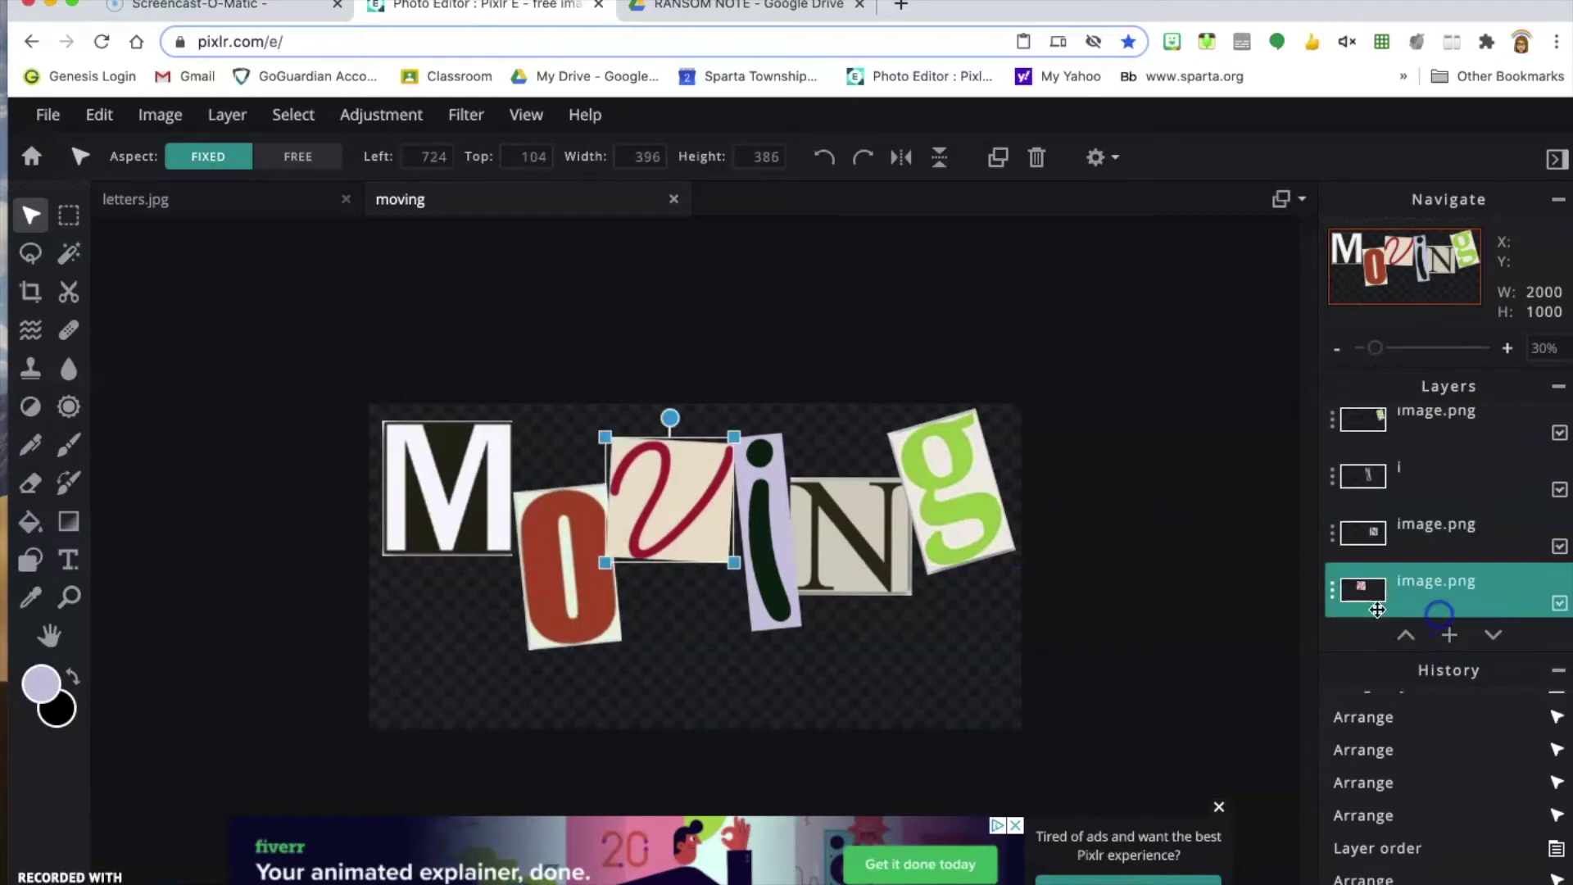
click(549, 591)
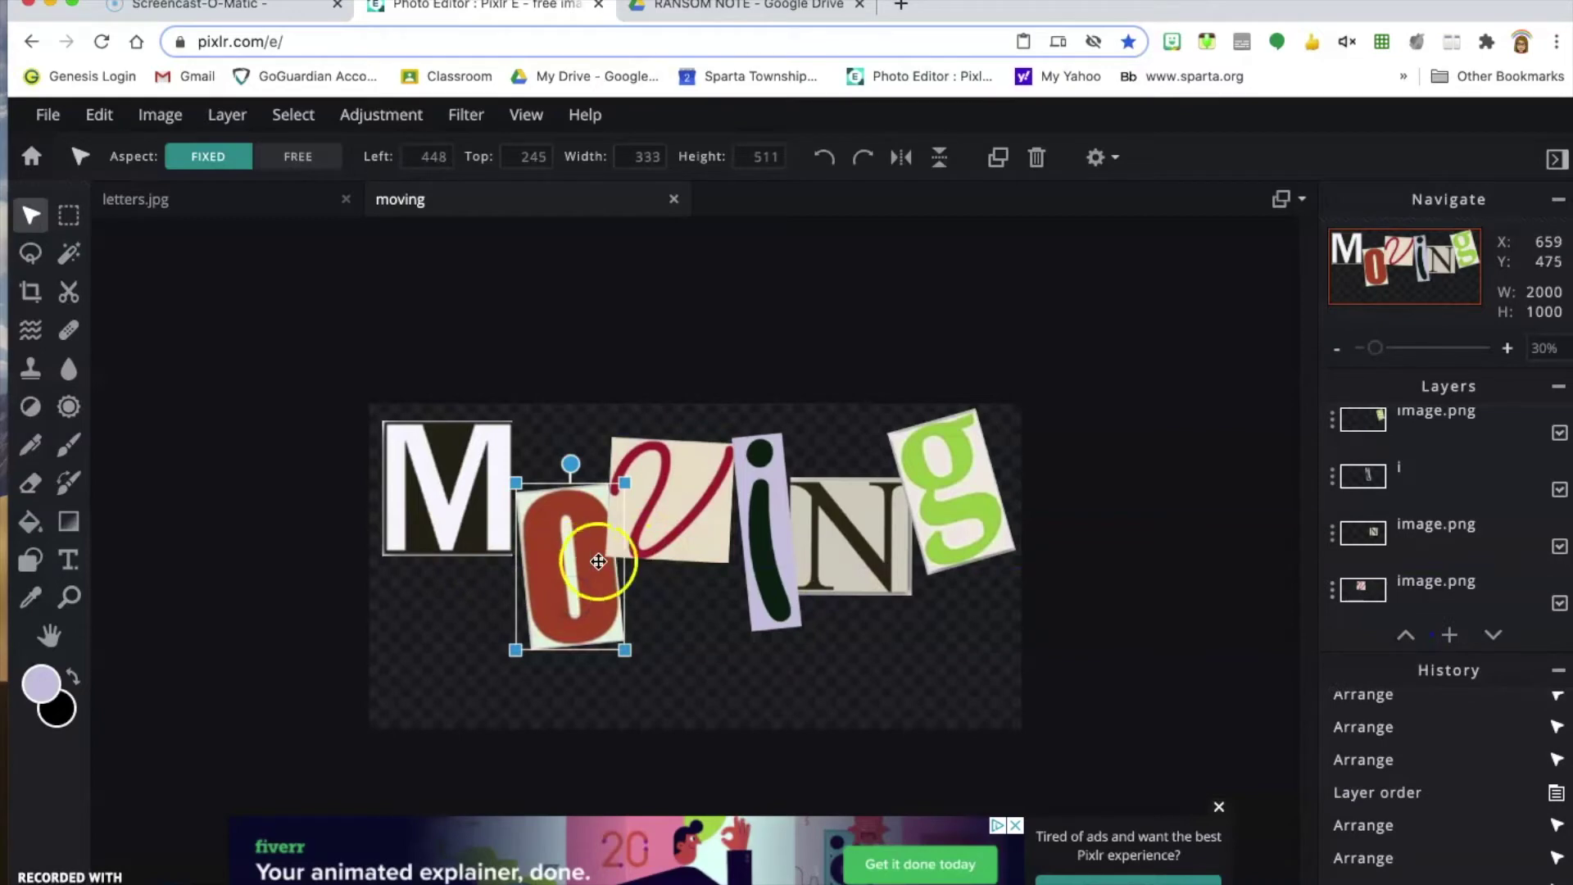
click(1435, 584)
drag(1457, 586, 1439, 415)
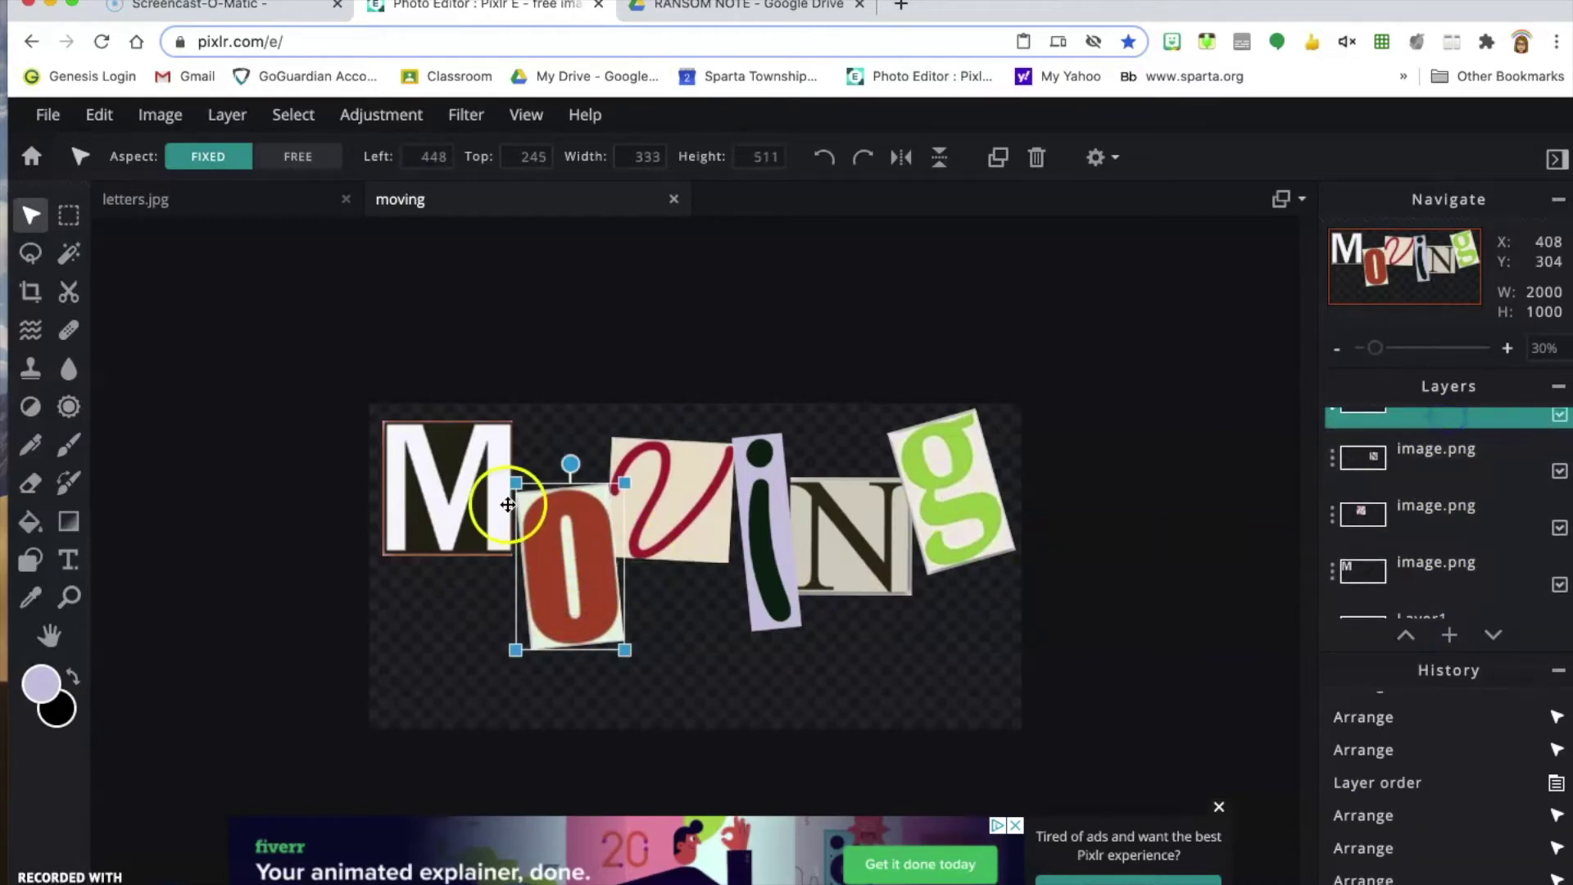
Lower the M beside the O, tilt it slightly clockwise, and raise its layer above the i layer.
click(485, 518)
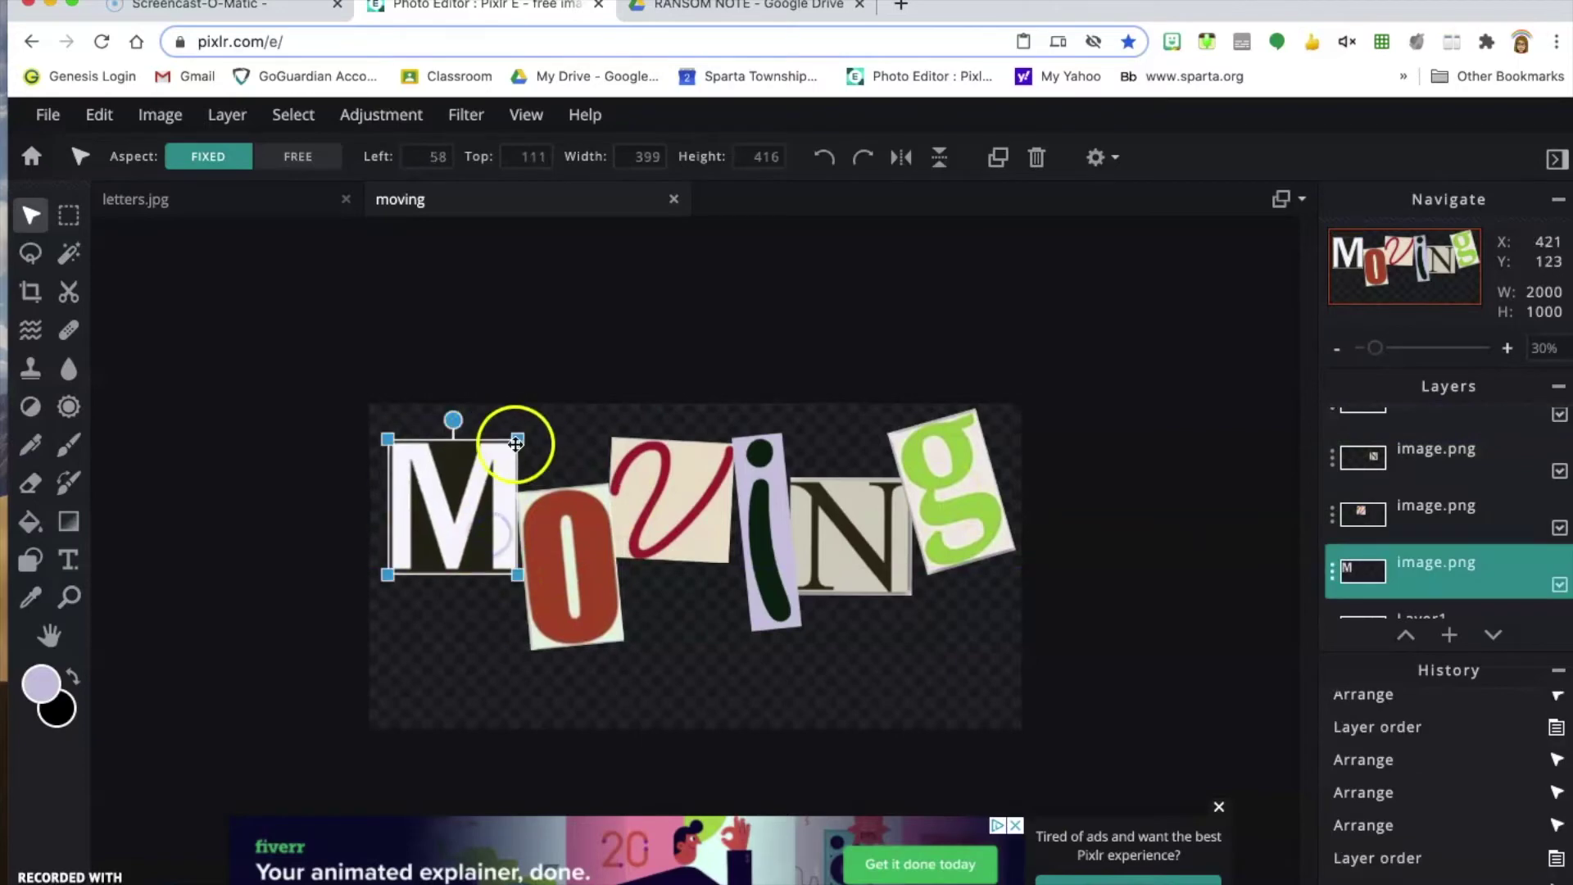
drag(456, 421, 456, 421)
drag(418, 471, 474, 499)
click(394, 466)
drag(394, 464, 390, 459)
drag(1433, 566, 1418, 395)
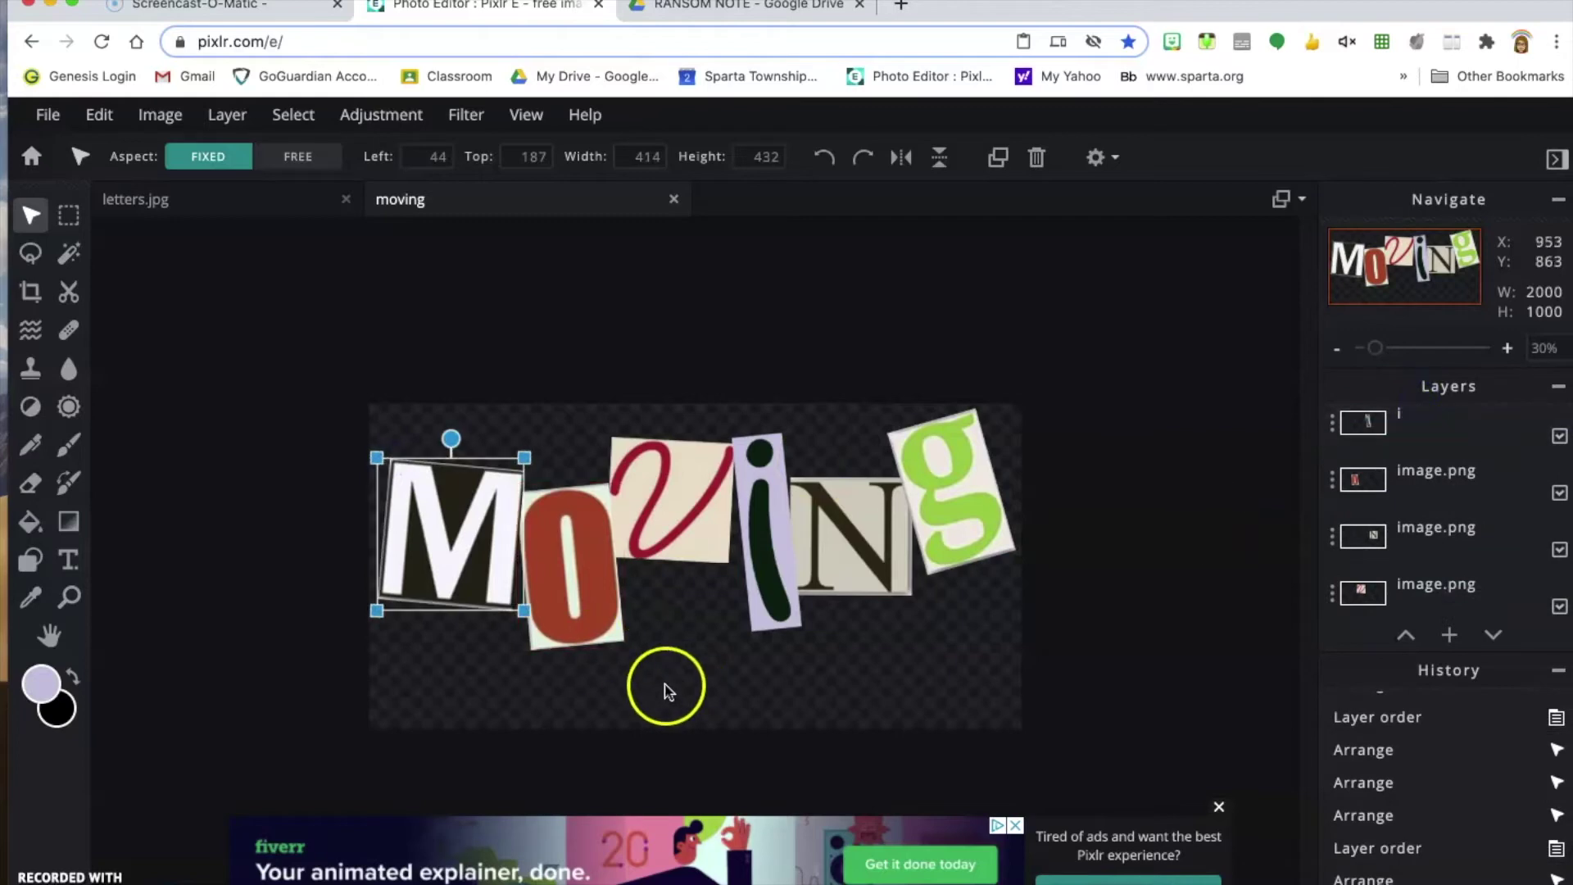
Recolor the red O with a Temperature & tint adjustment, using temperature about -70 and tint 100.
click(597, 579)
drag(598, 580, 590, 585)
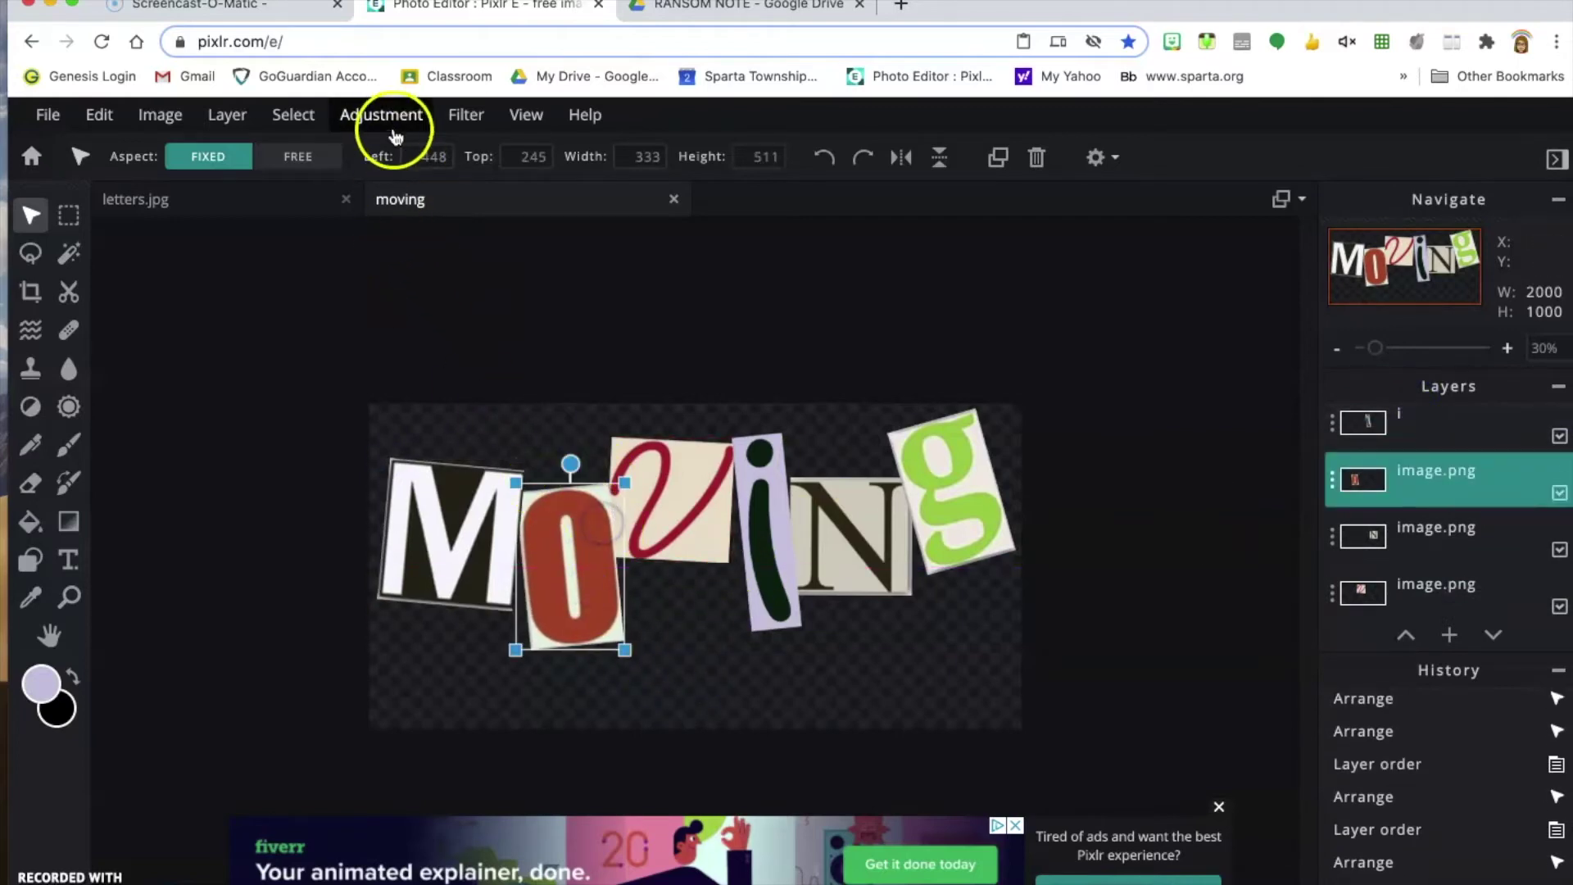
click(387, 105)
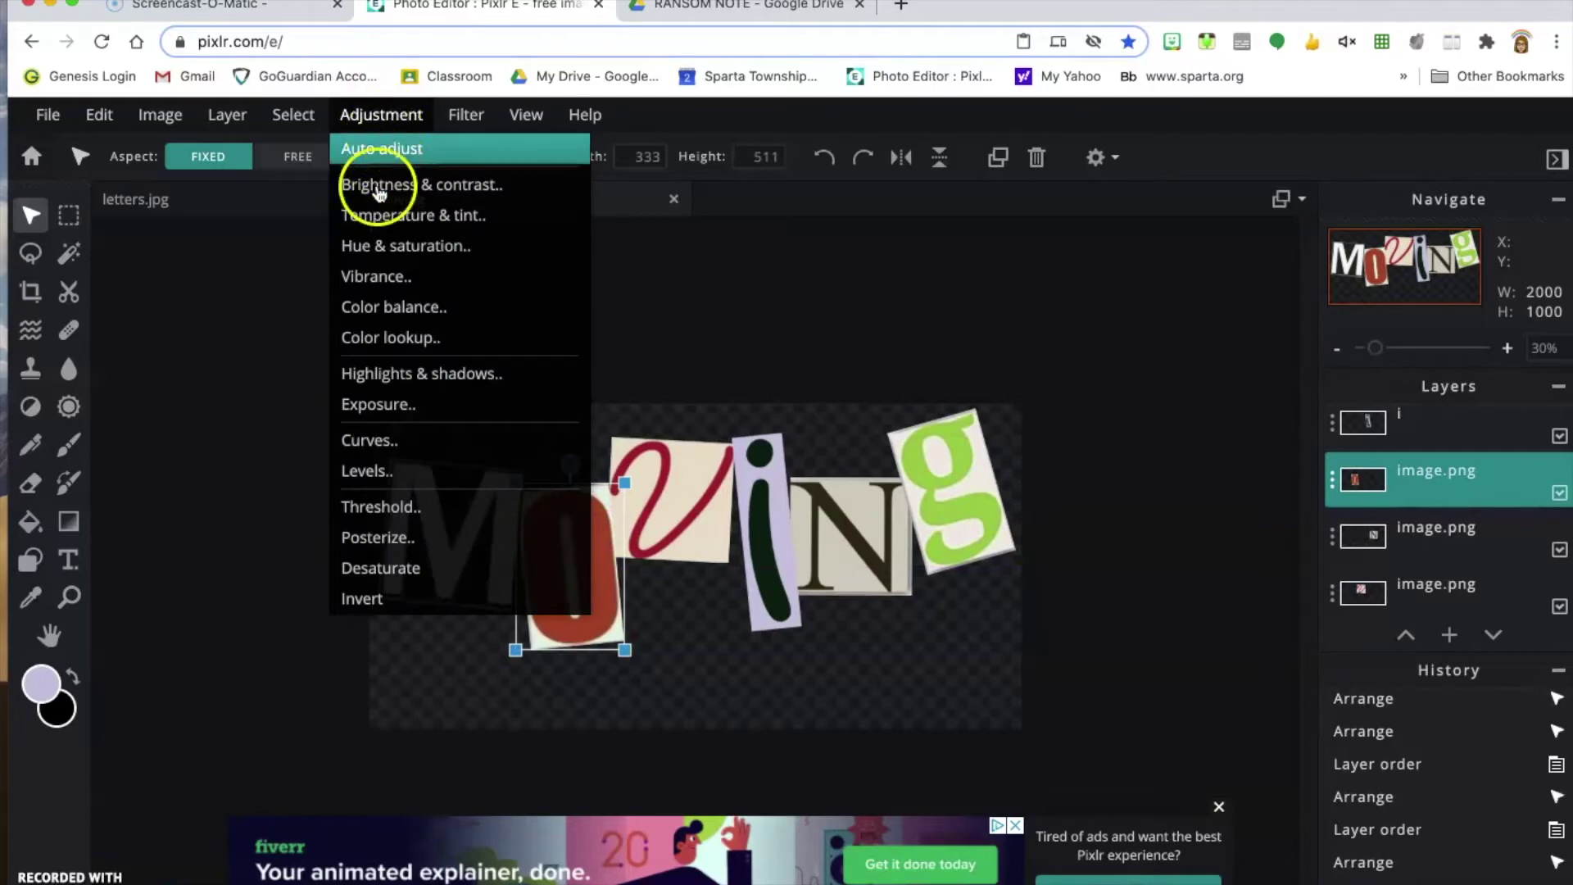
click(370, 215)
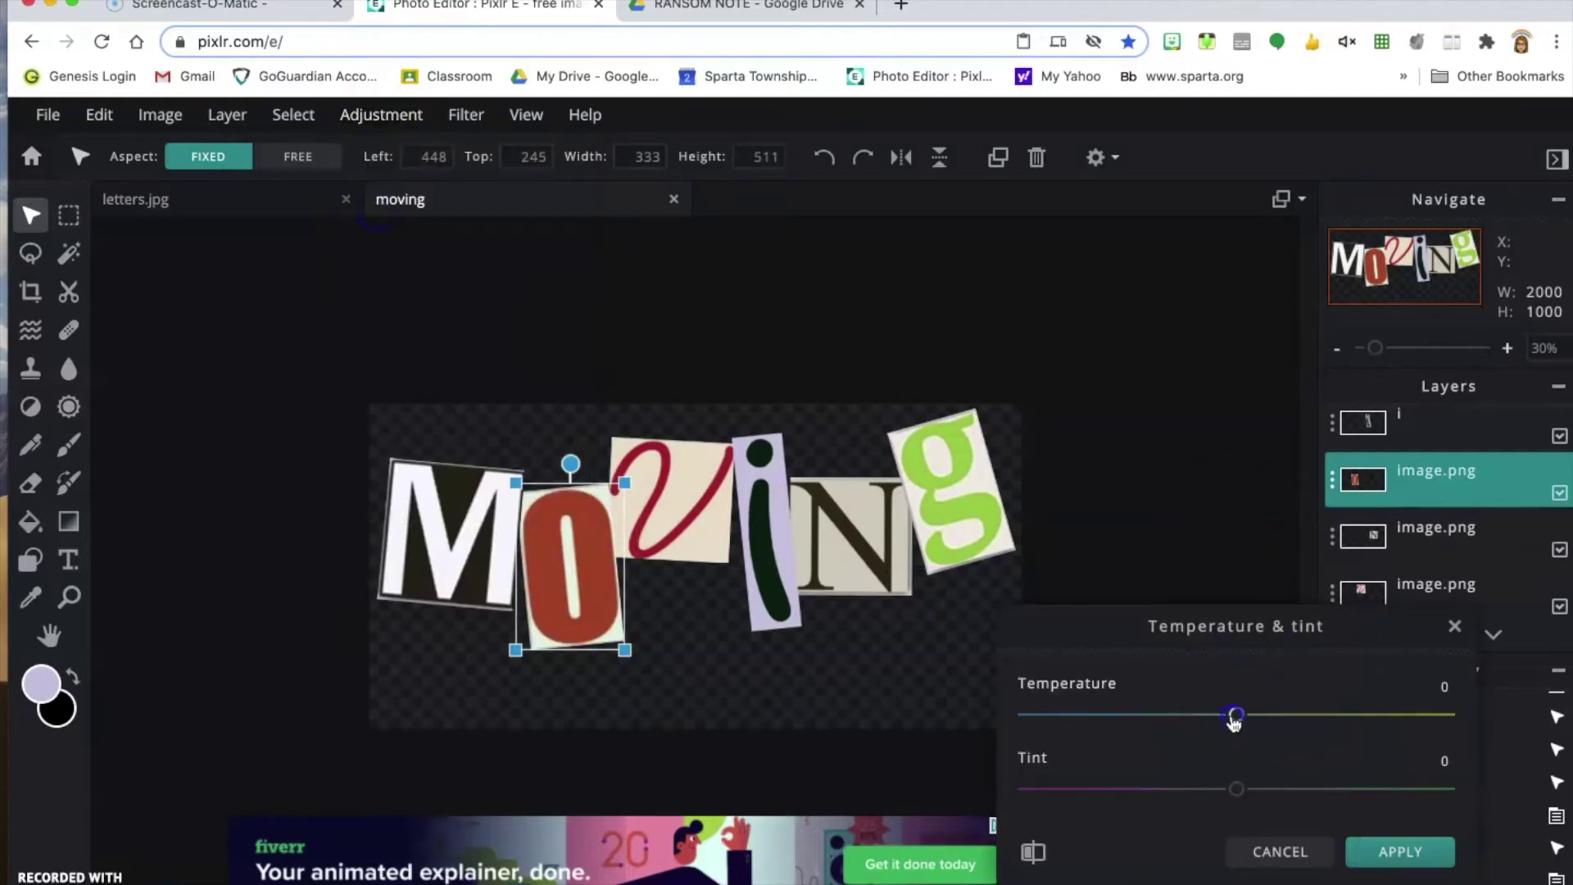
drag(1236, 788, 1442, 793)
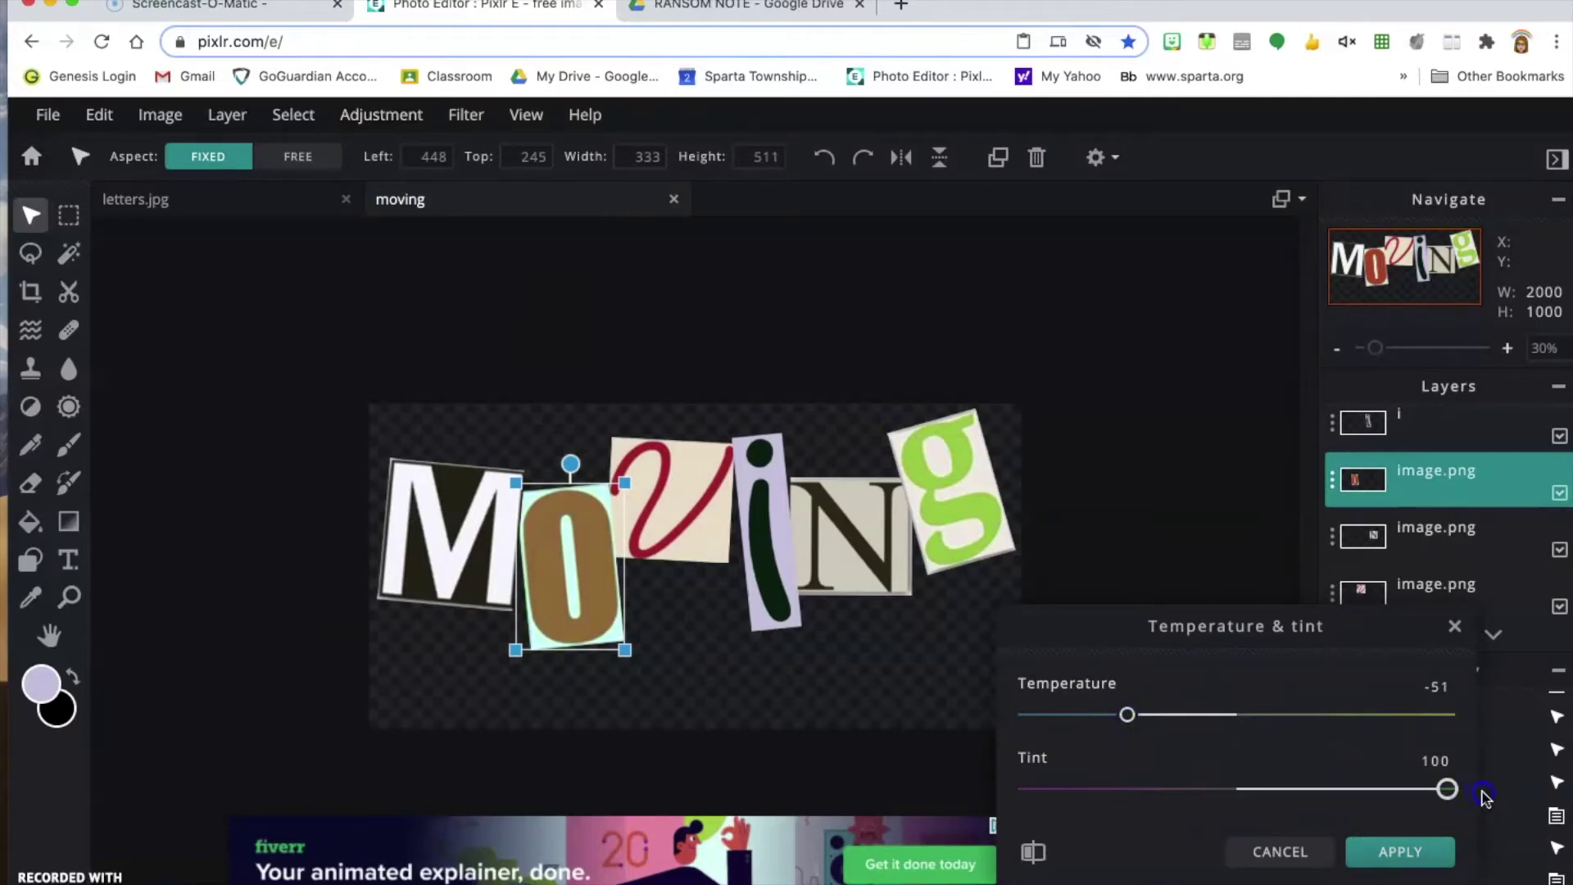
click(1129, 716)
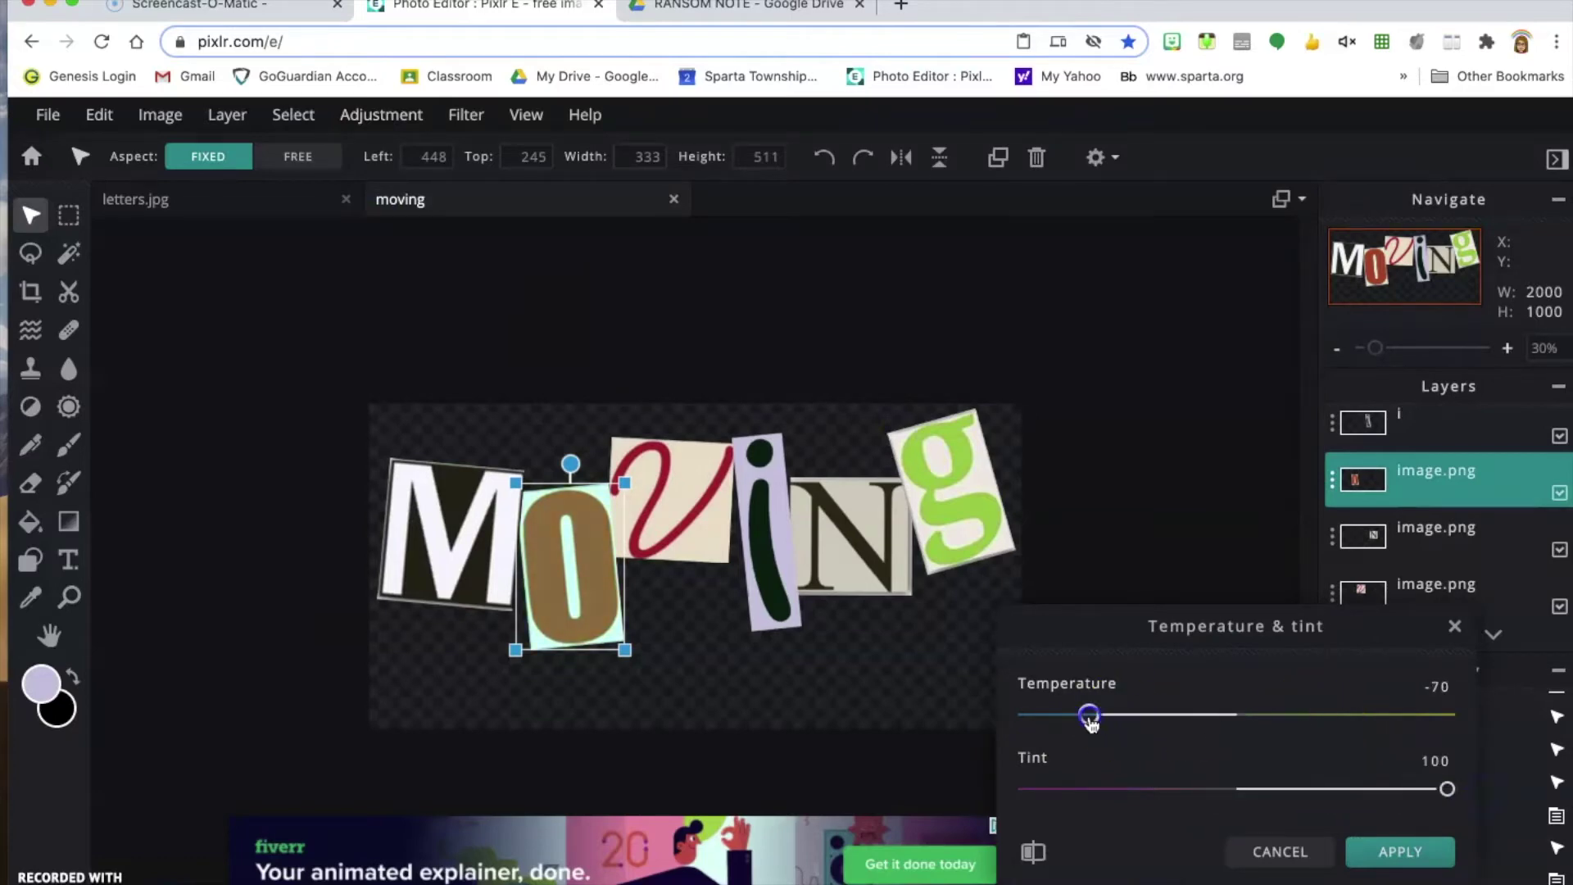
click(1396, 851)
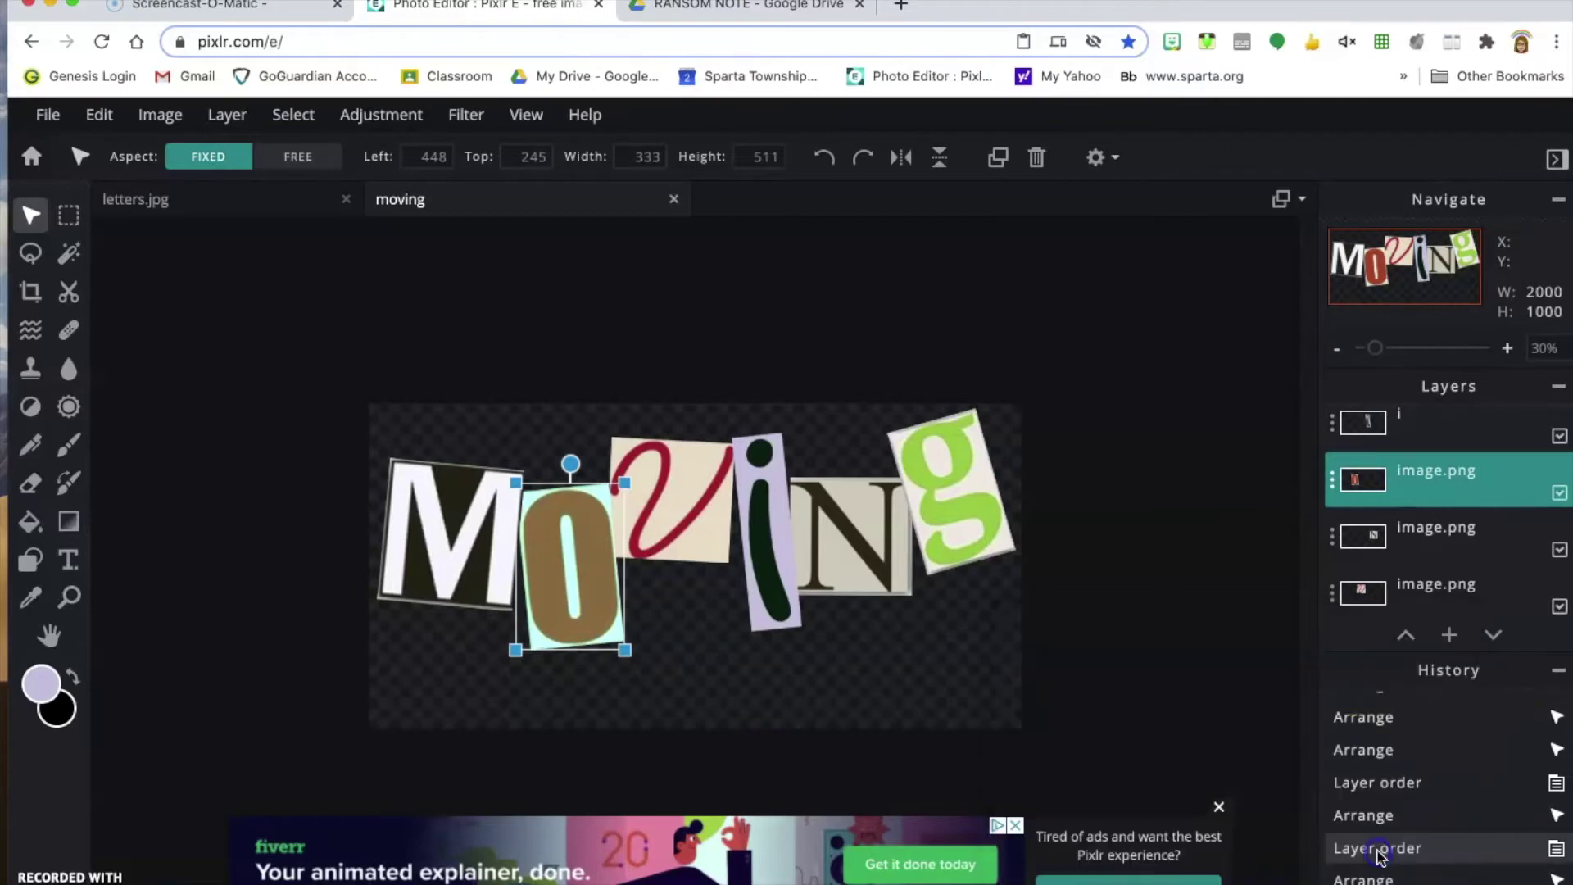
Lower the g beside the N and nudge the N slightly to the left.
scroll(1180, 508, up, 1)
drag(998, 557, 1011, 648)
click(873, 576)
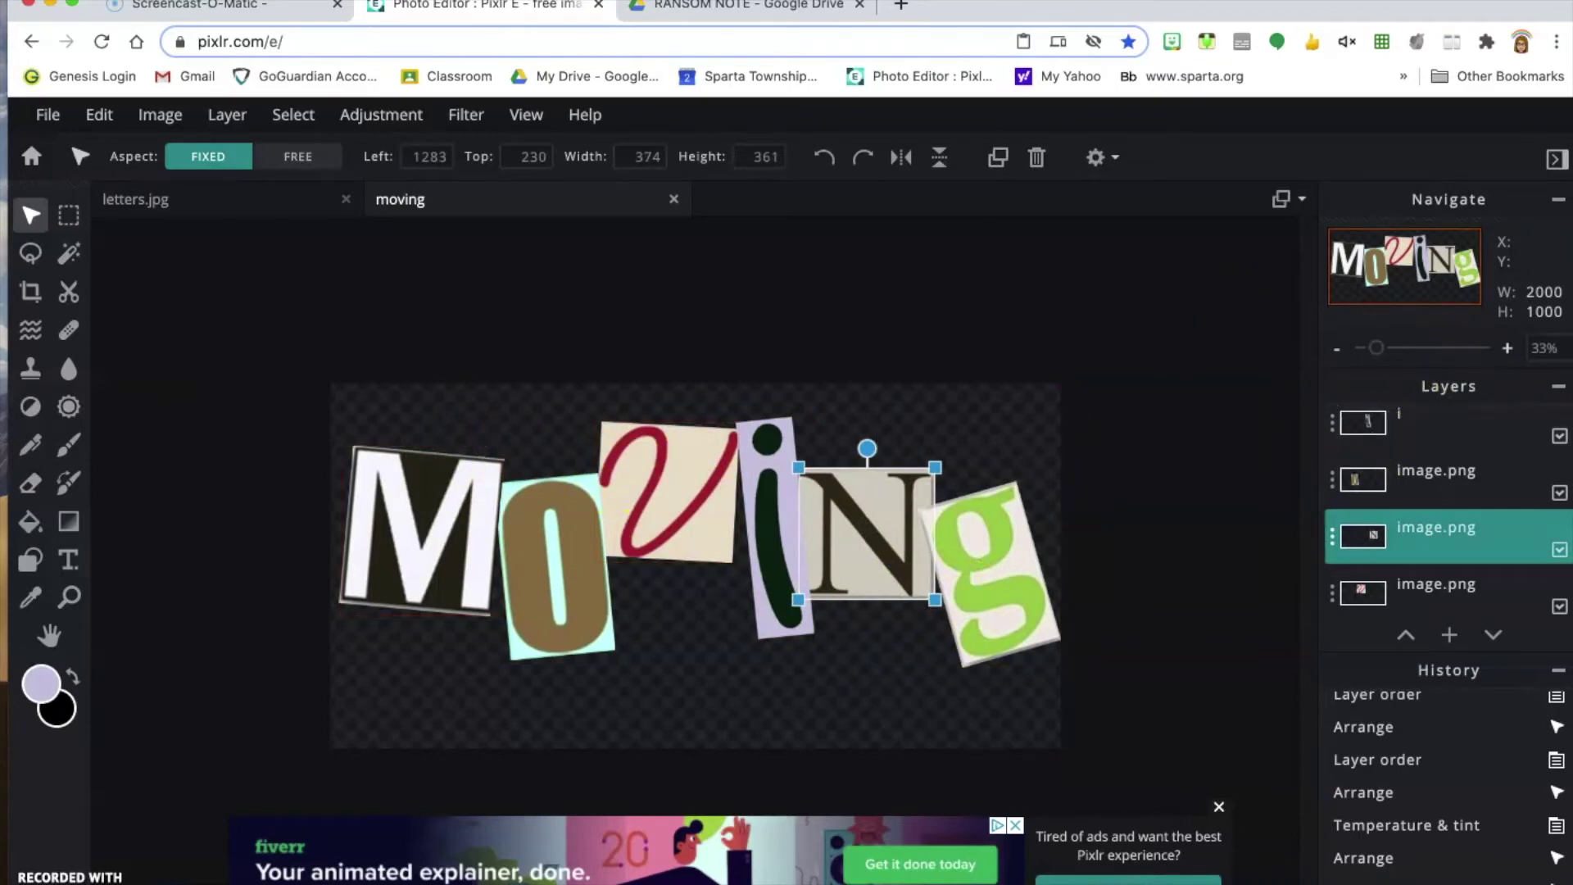
Frame the word tightly with a free crop of 2000 by 716 px and open the file commands.
click(30, 292)
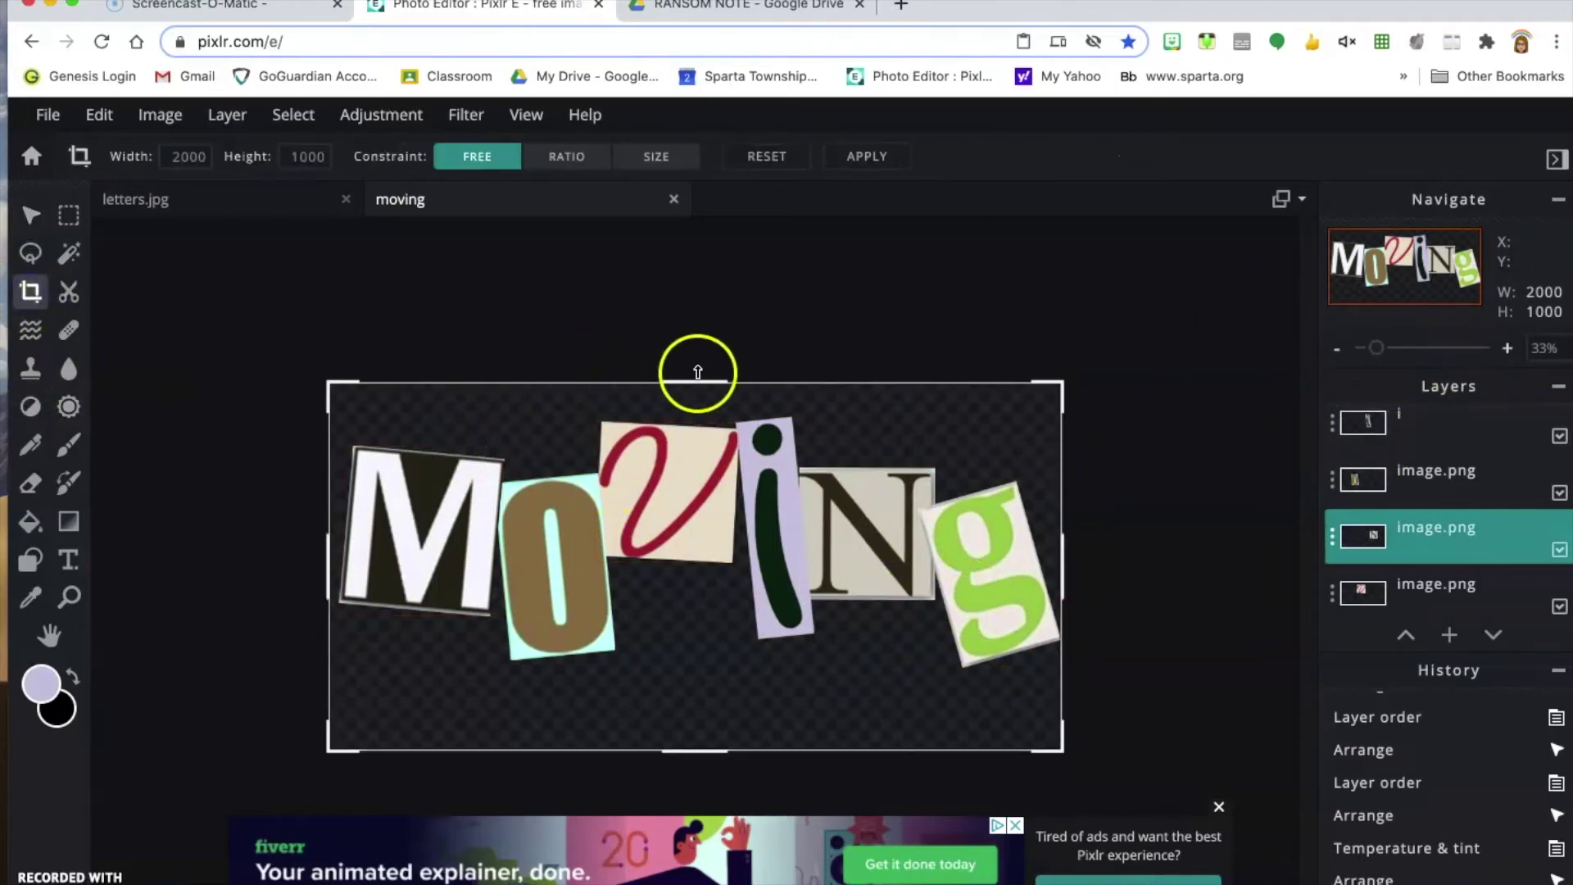
drag(692, 379, 692, 406)
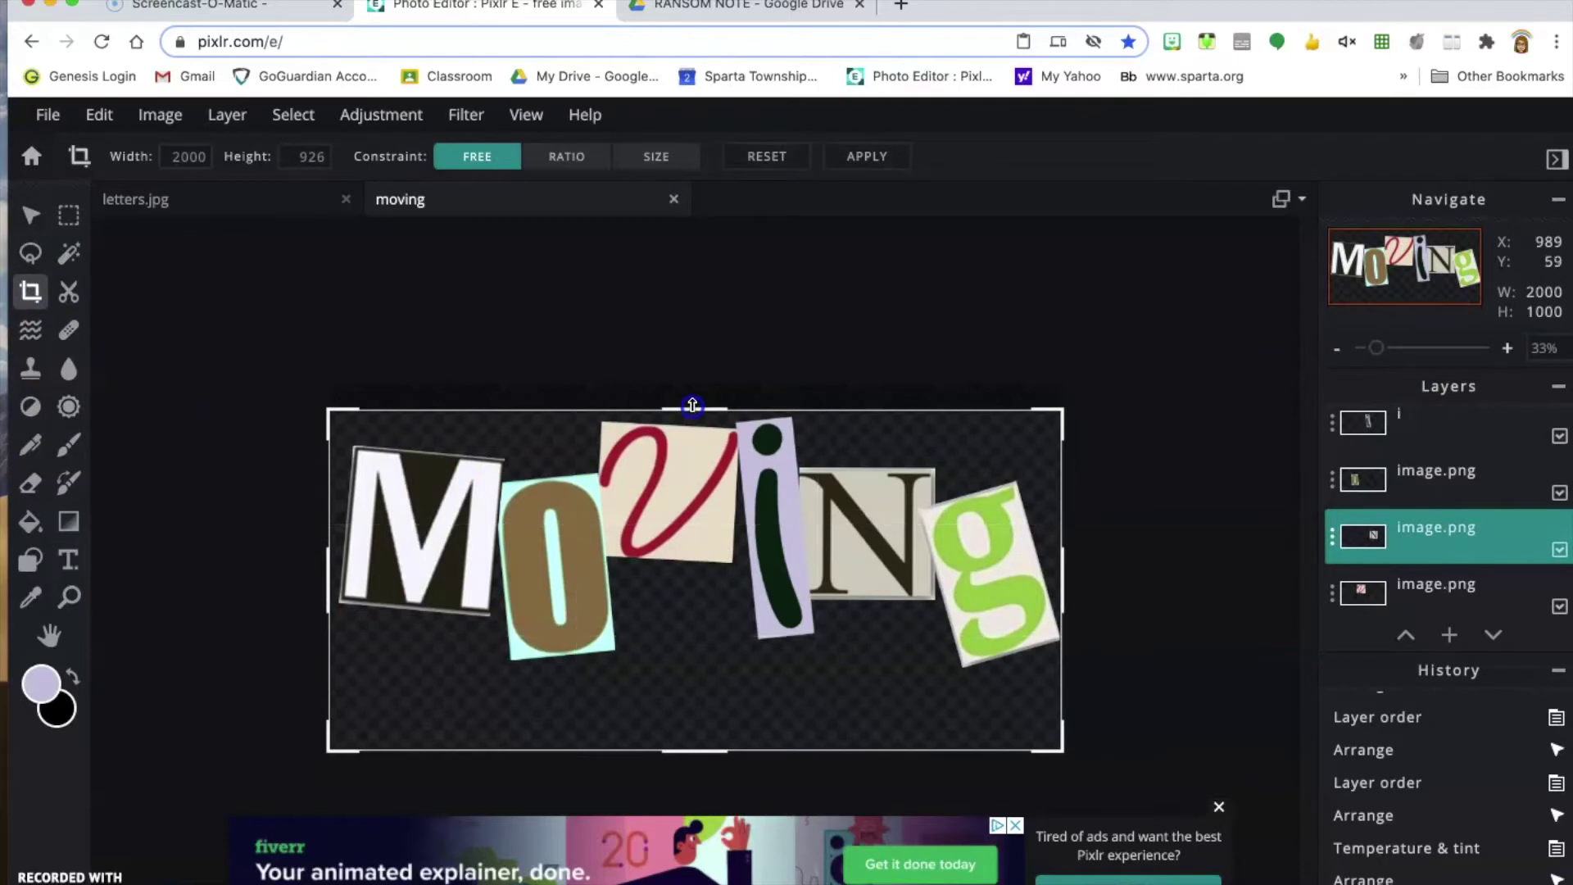
drag(706, 748, 721, 672)
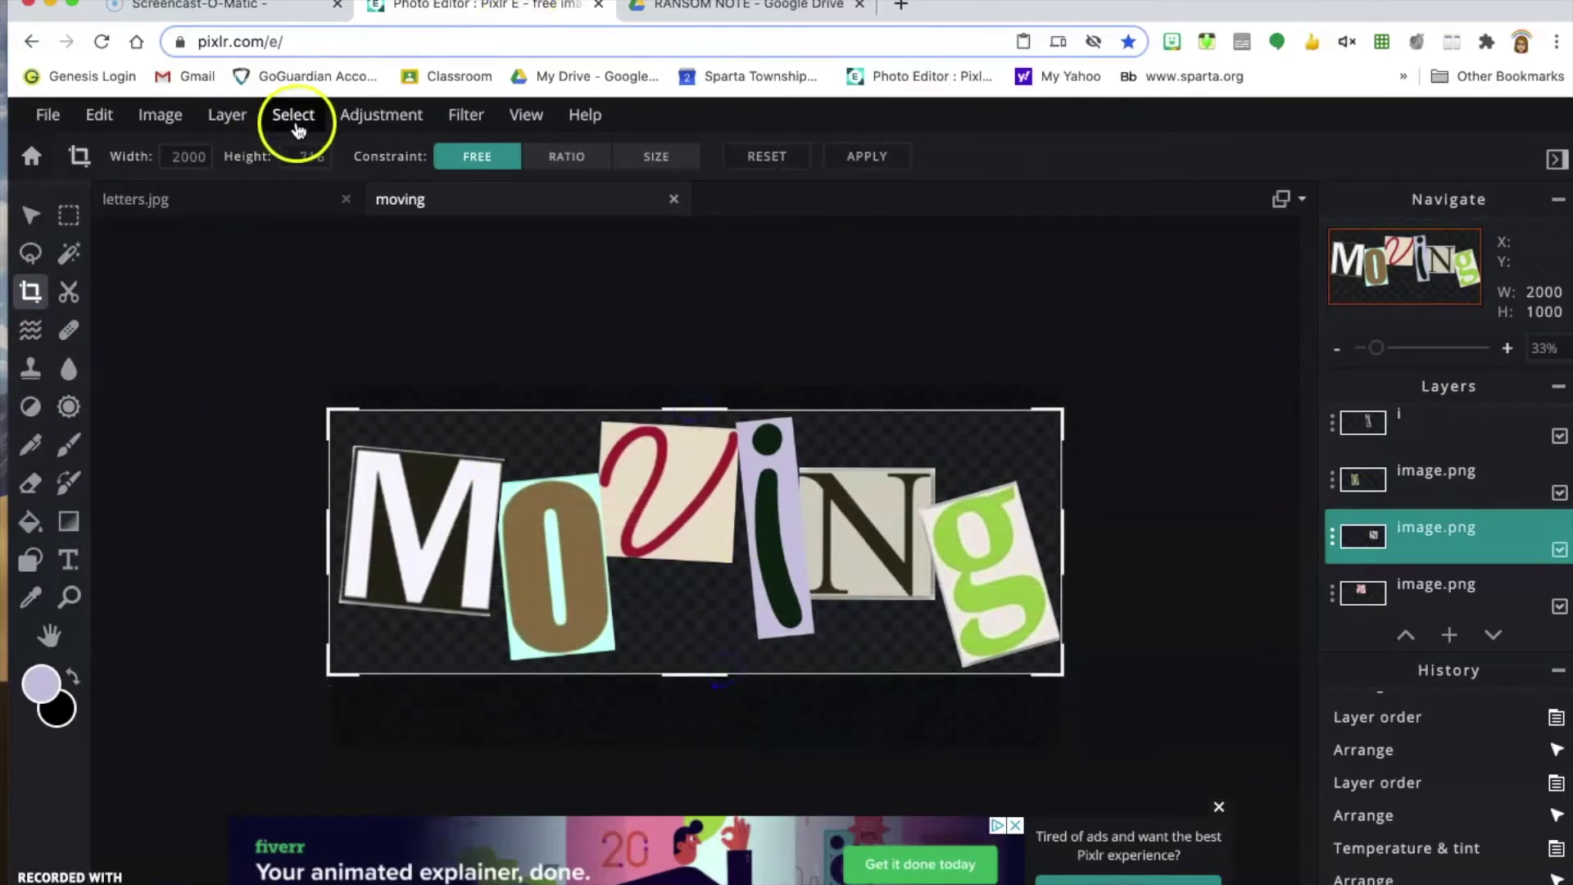
click(49, 119)
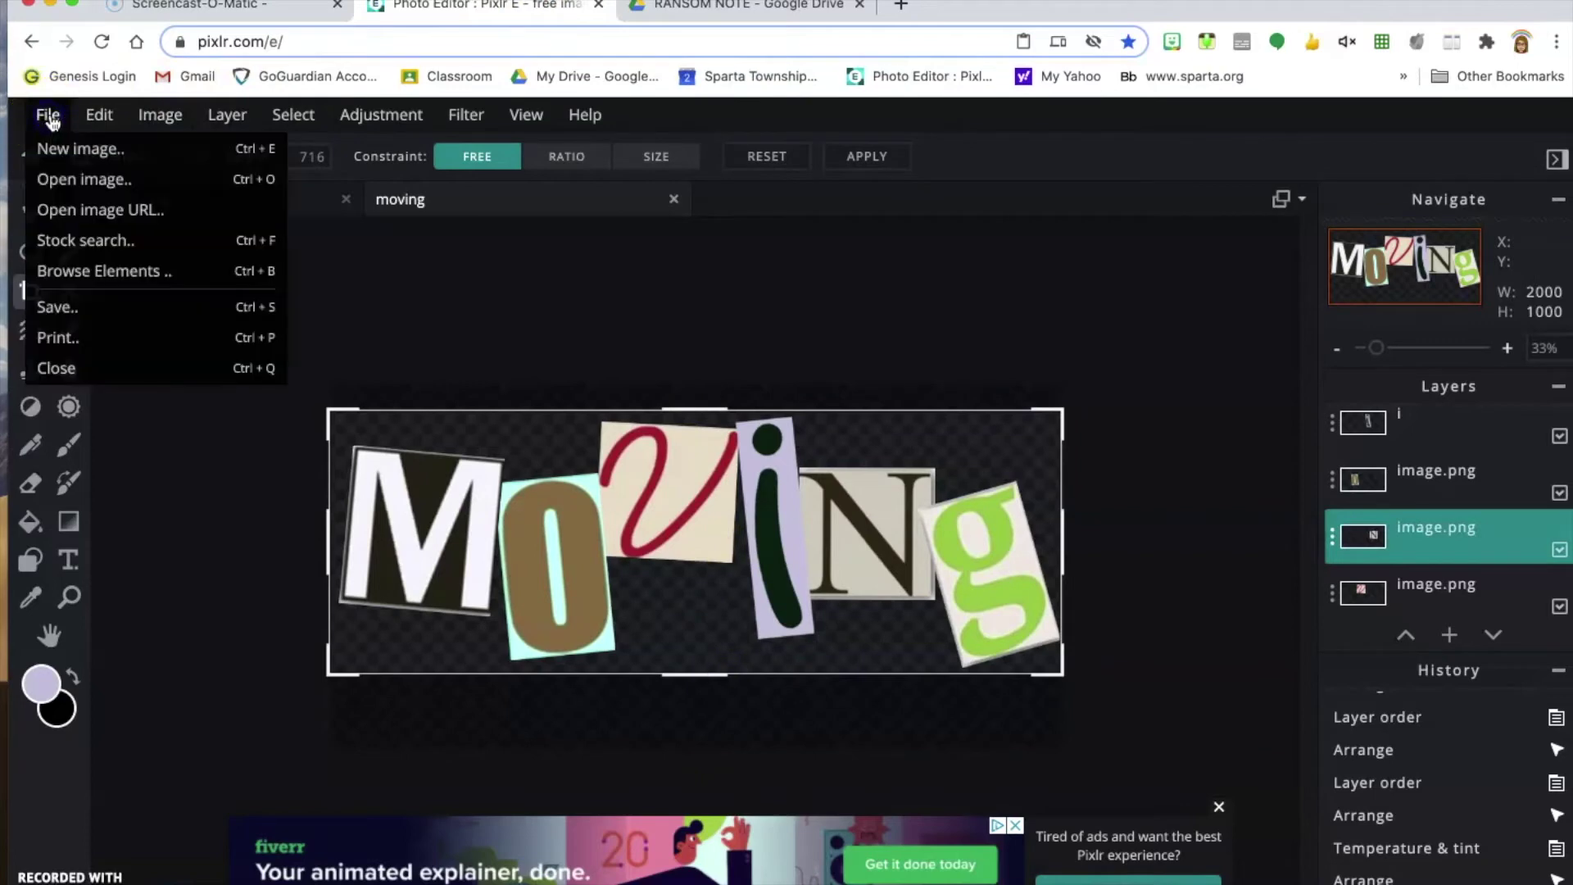
Apply the crop to the "moving" image and save the cropped image as a file.
click(737, 134)
click(866, 156)
click(64, 117)
click(65, 308)
click(1175, 645)
click(1478, 868)
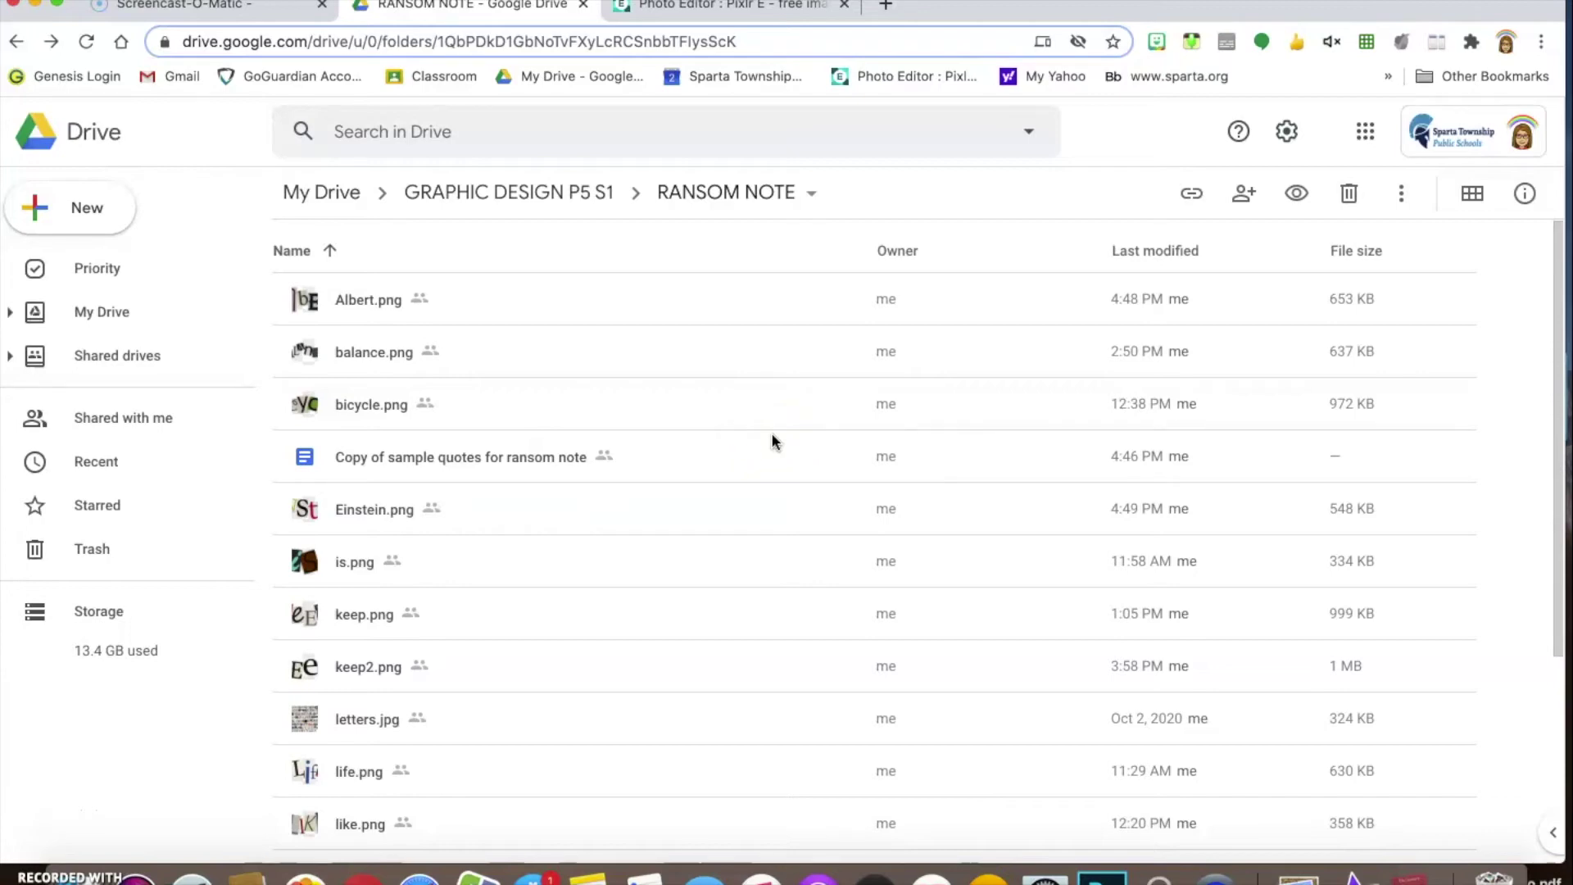
Switch to the bicycle image in Pixlr E, unlock its Background layer, and shrink the artwork to 1748 × 687 at left 0, top 40.
click(811, 421)
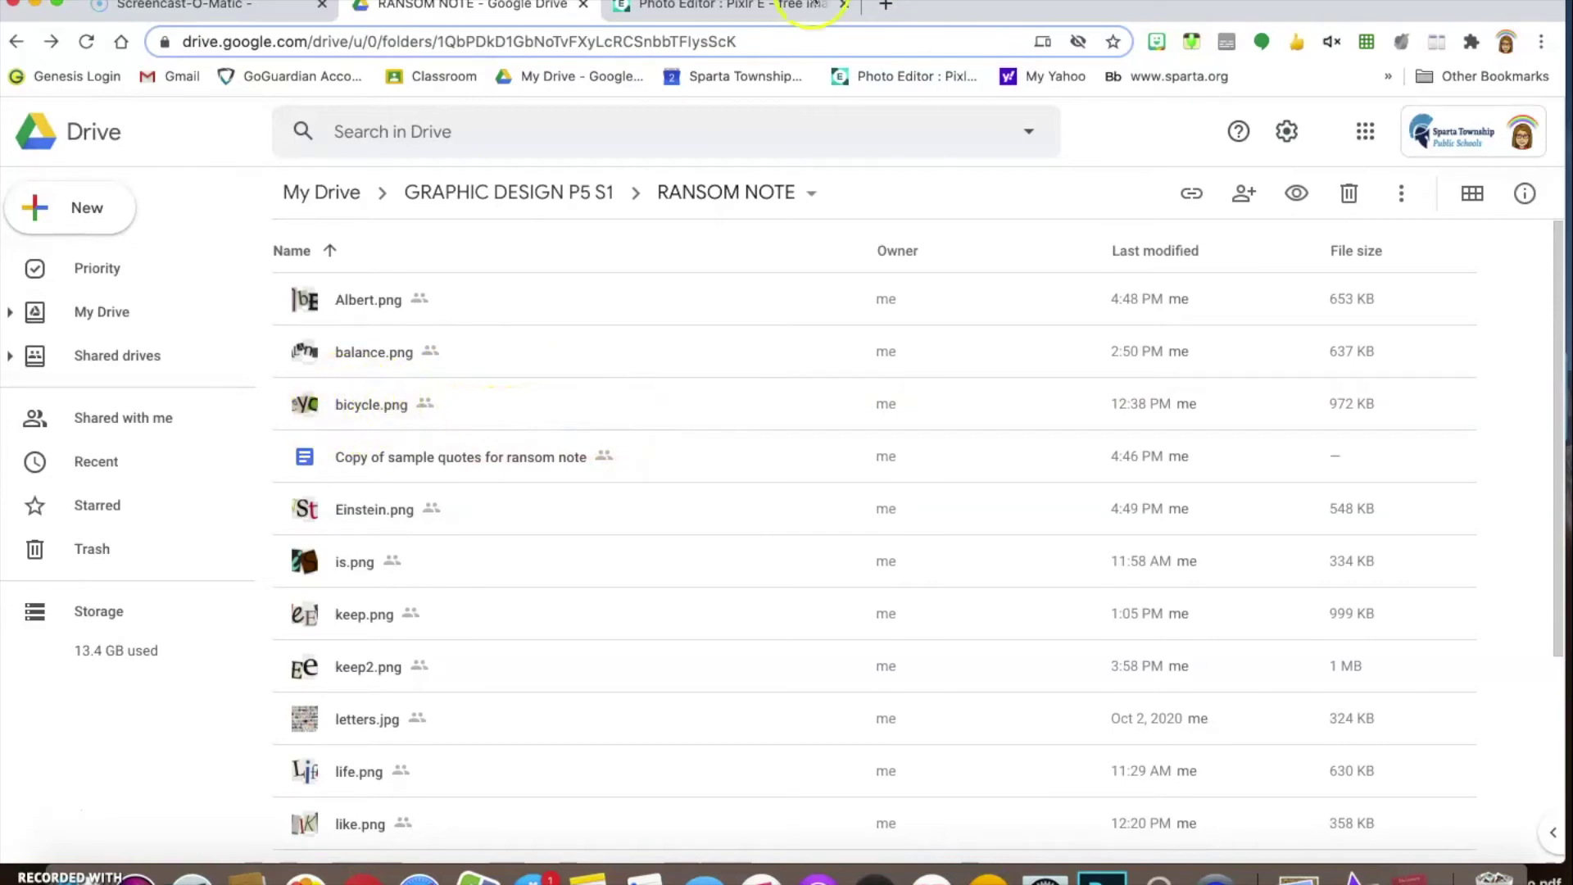
click(758, 8)
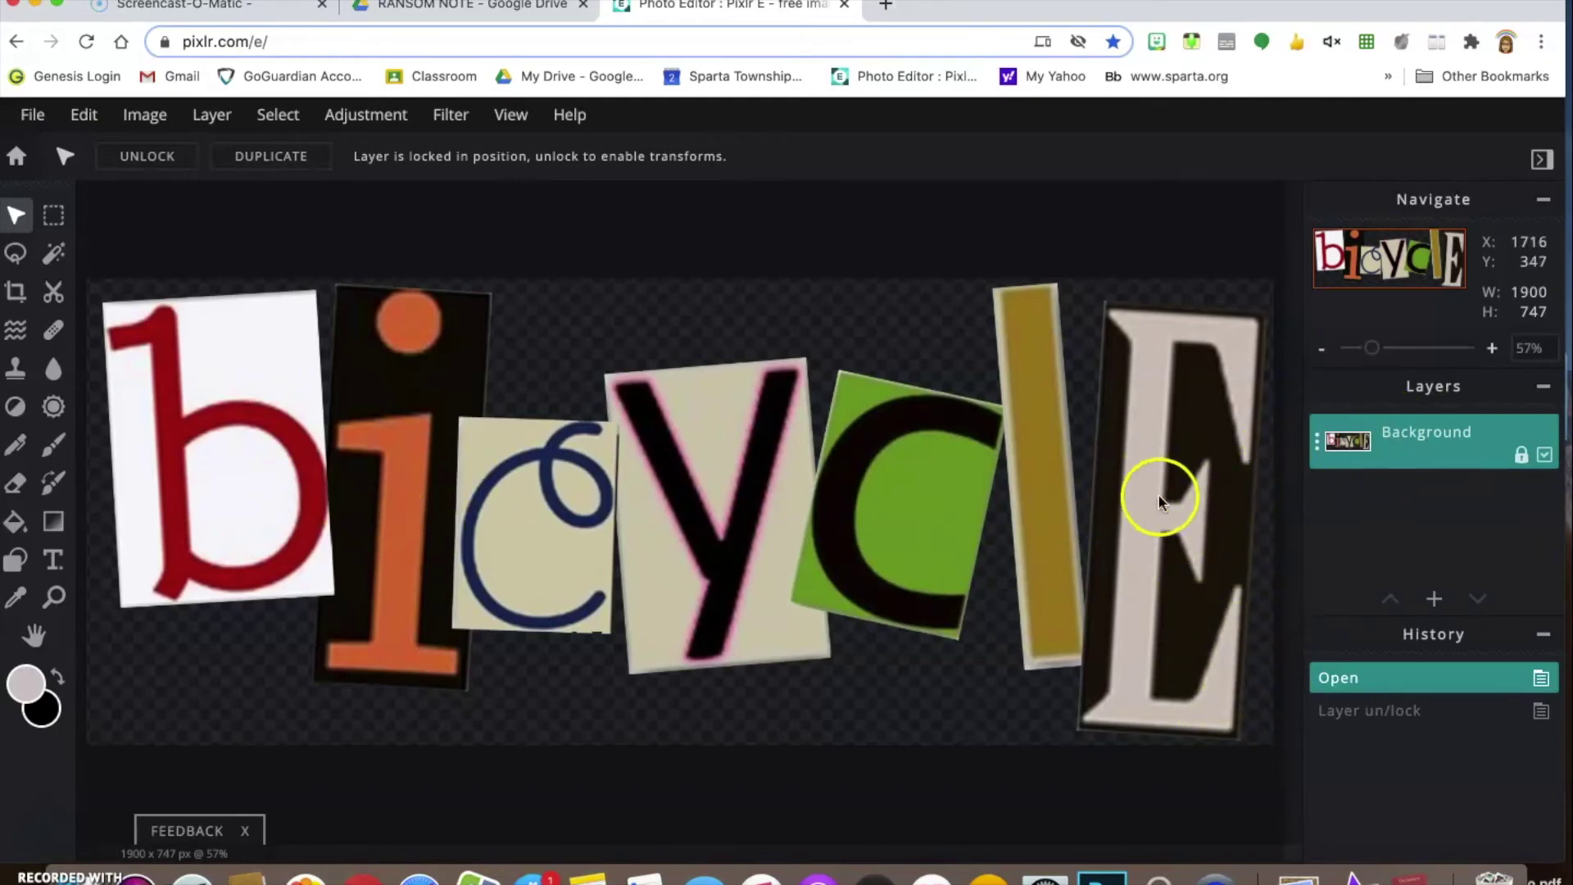
click(148, 157)
drag(95, 286, 182, 319)
drag(288, 429, 201, 436)
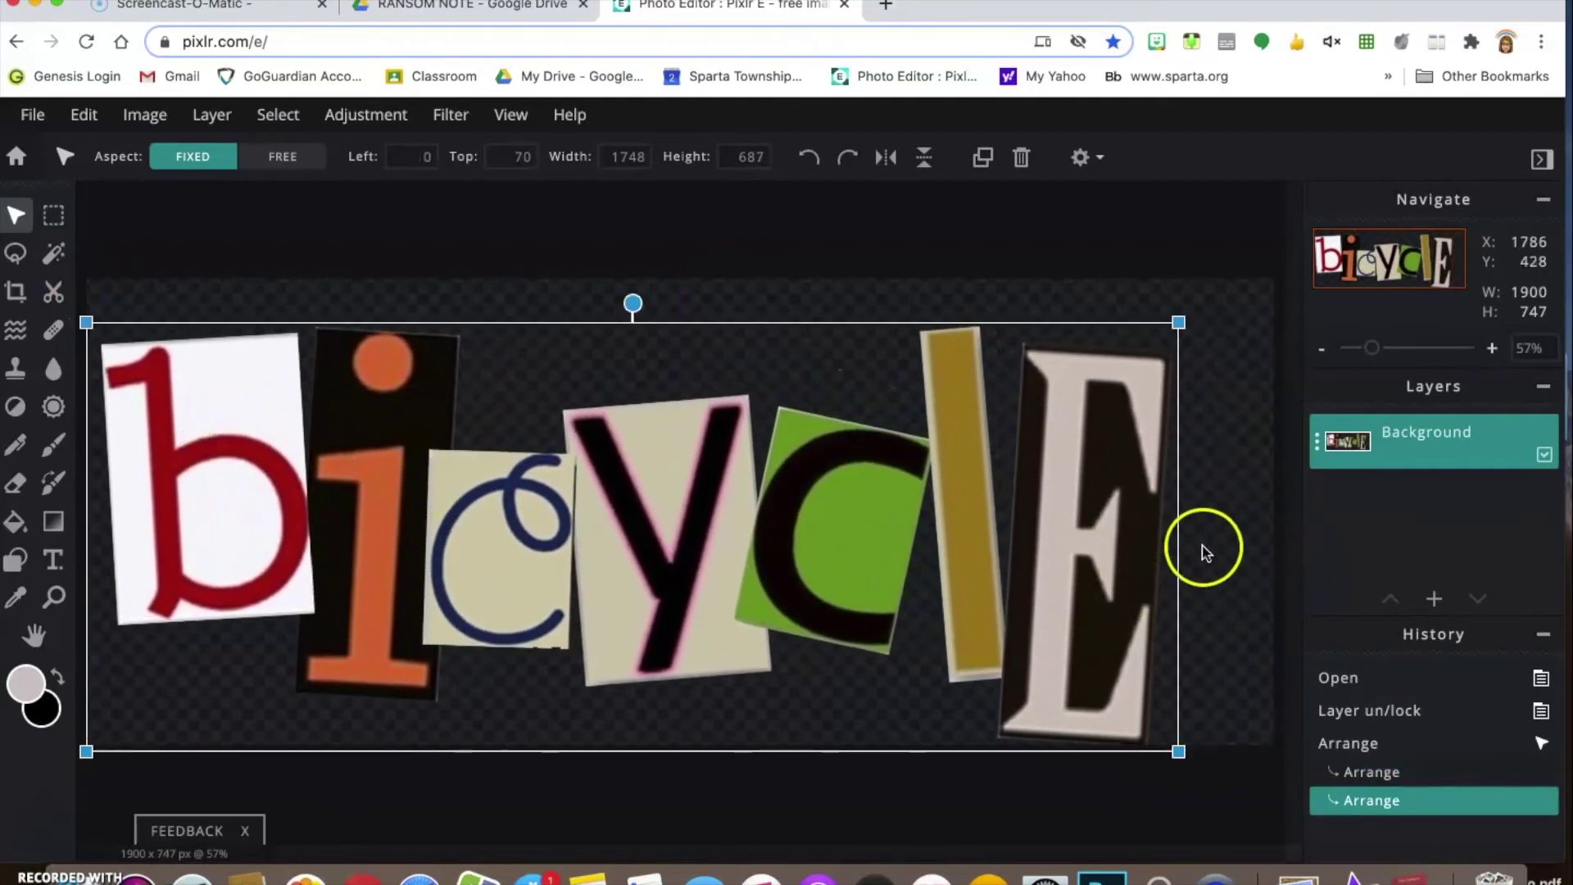
drag(1071, 580, 1074, 564)
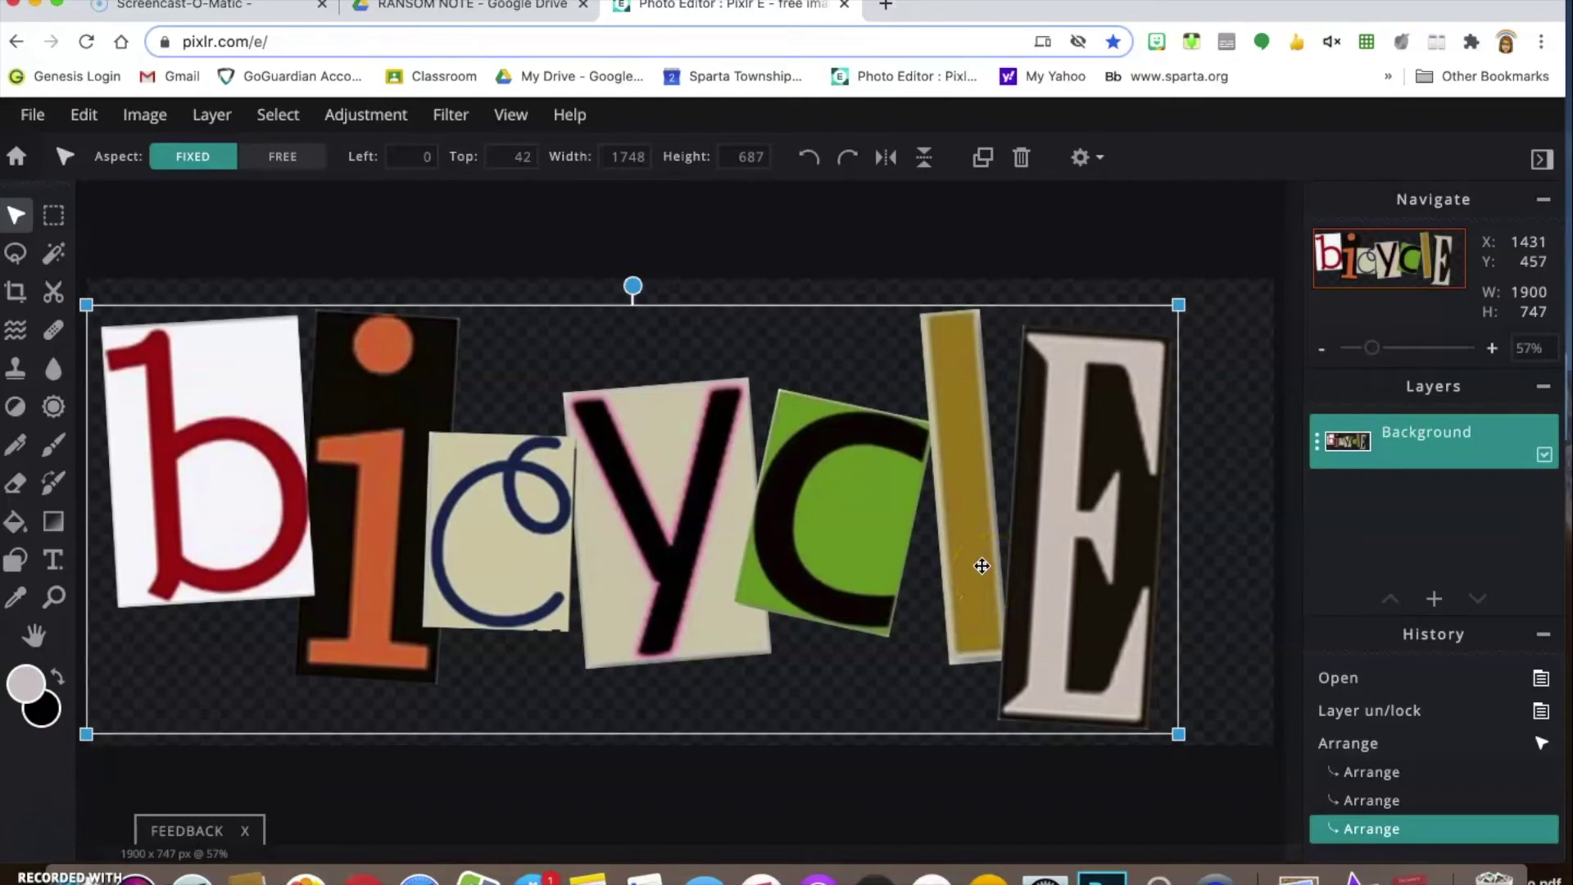
drag(1092, 516, 1099, 519)
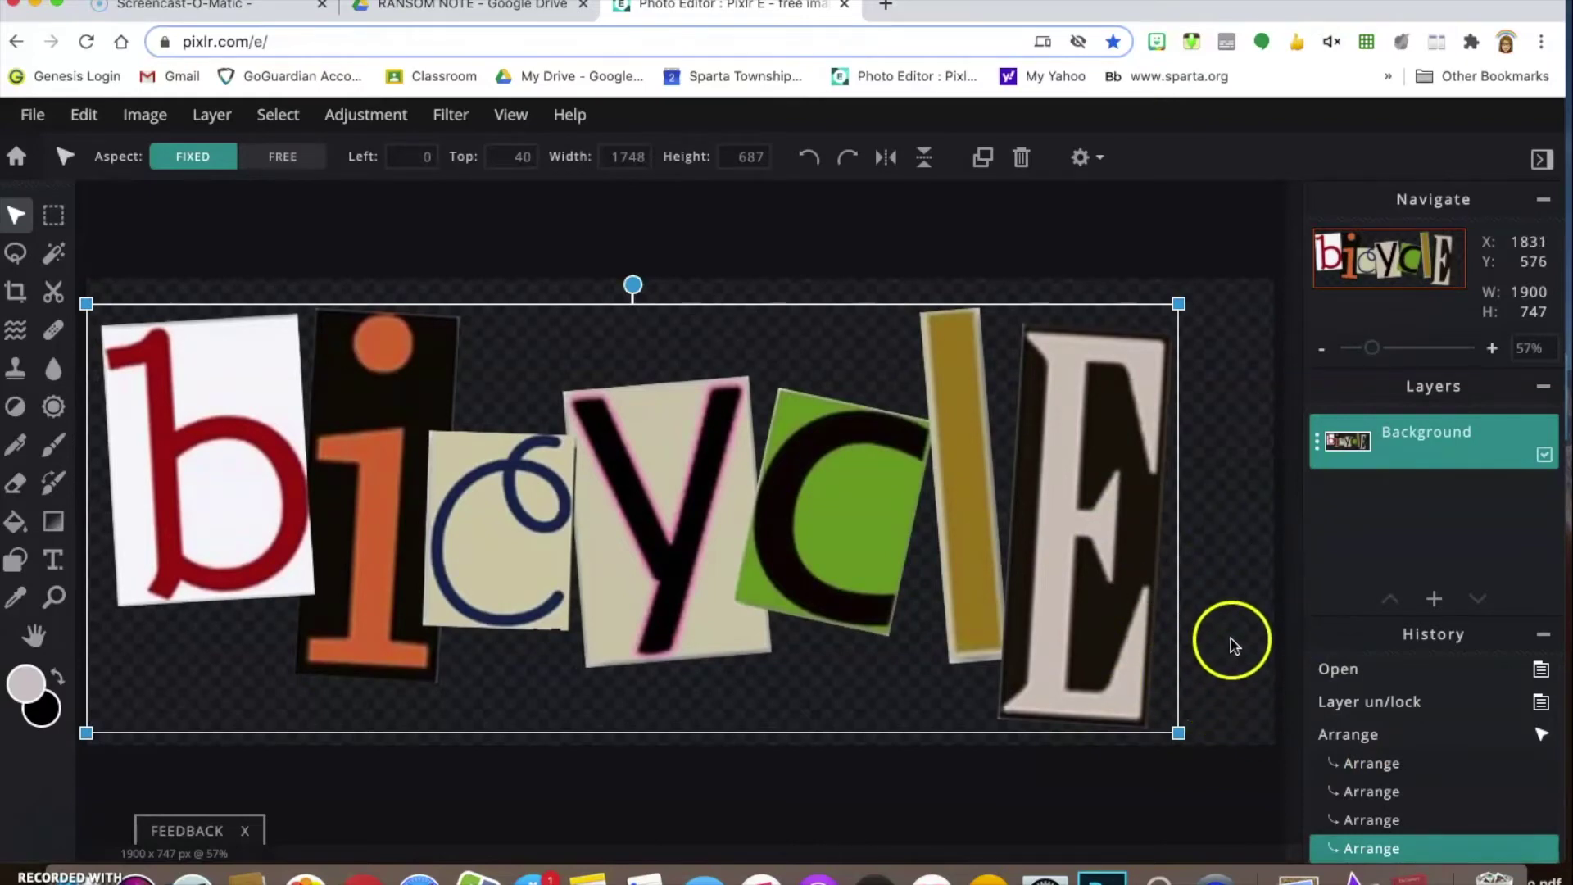
Make a rectangular selection about 176 × 178 px in the empty area beside the lower right of the letter E.
click(53, 216)
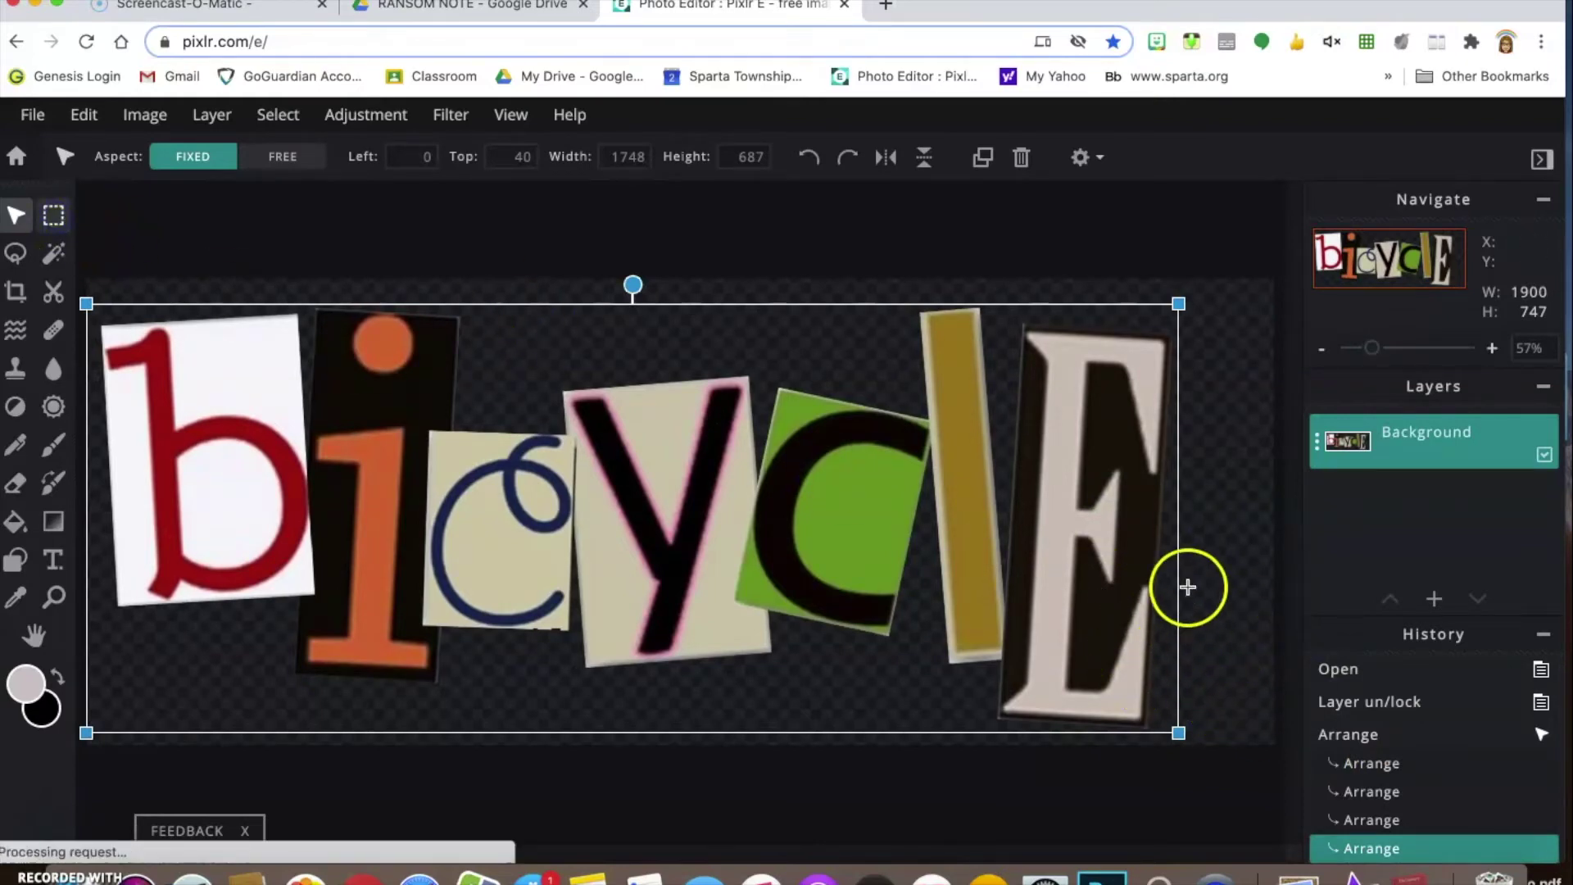
drag(1155, 544, 1177, 589)
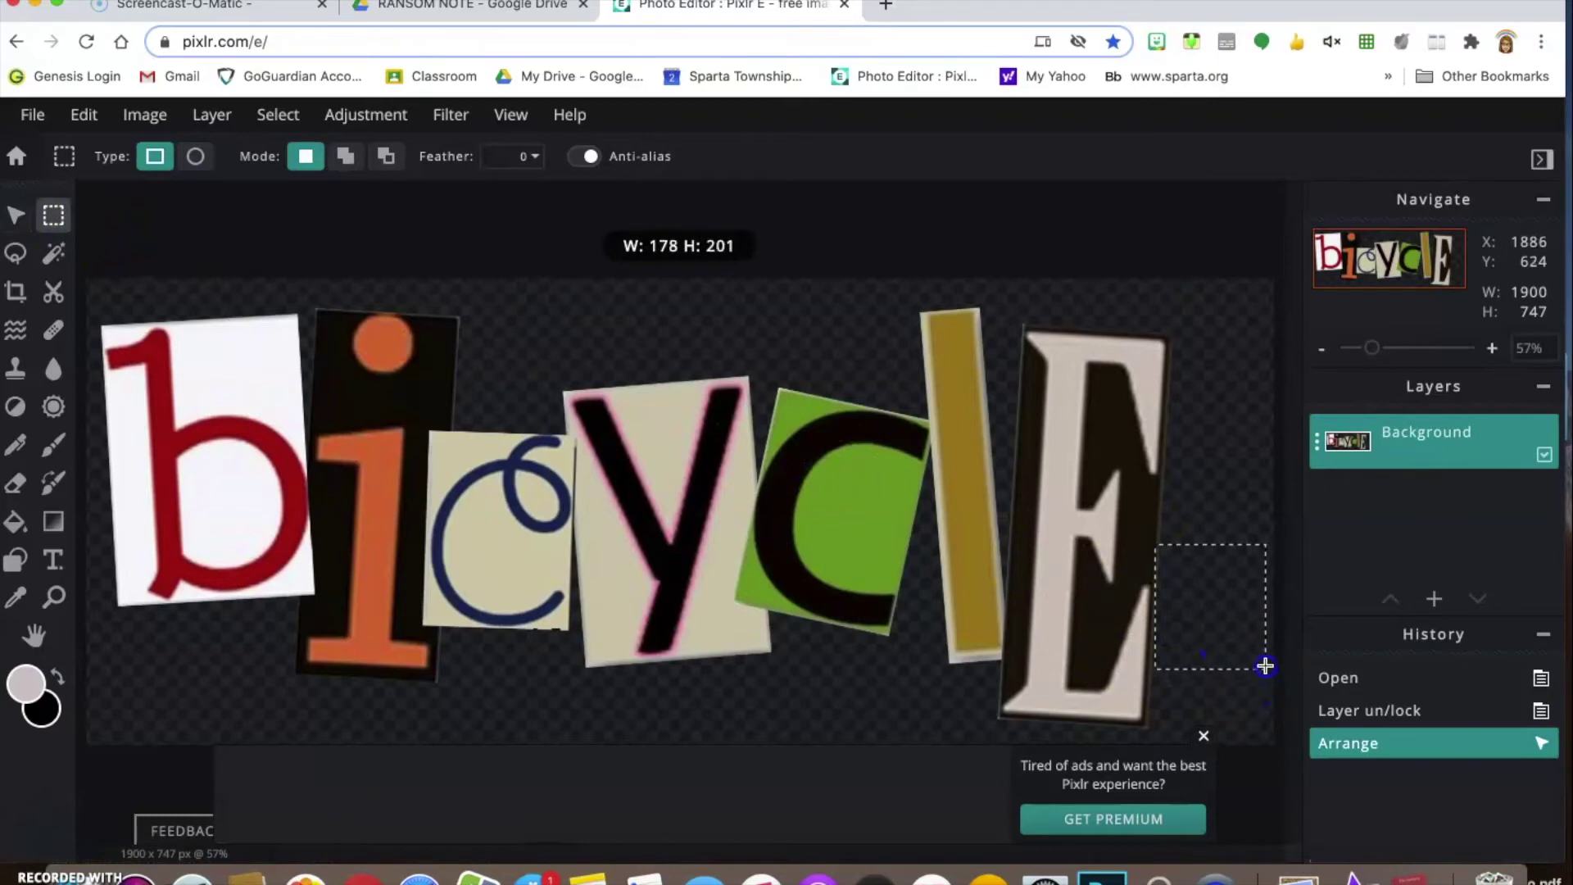
drag(1264, 653, 1264, 654)
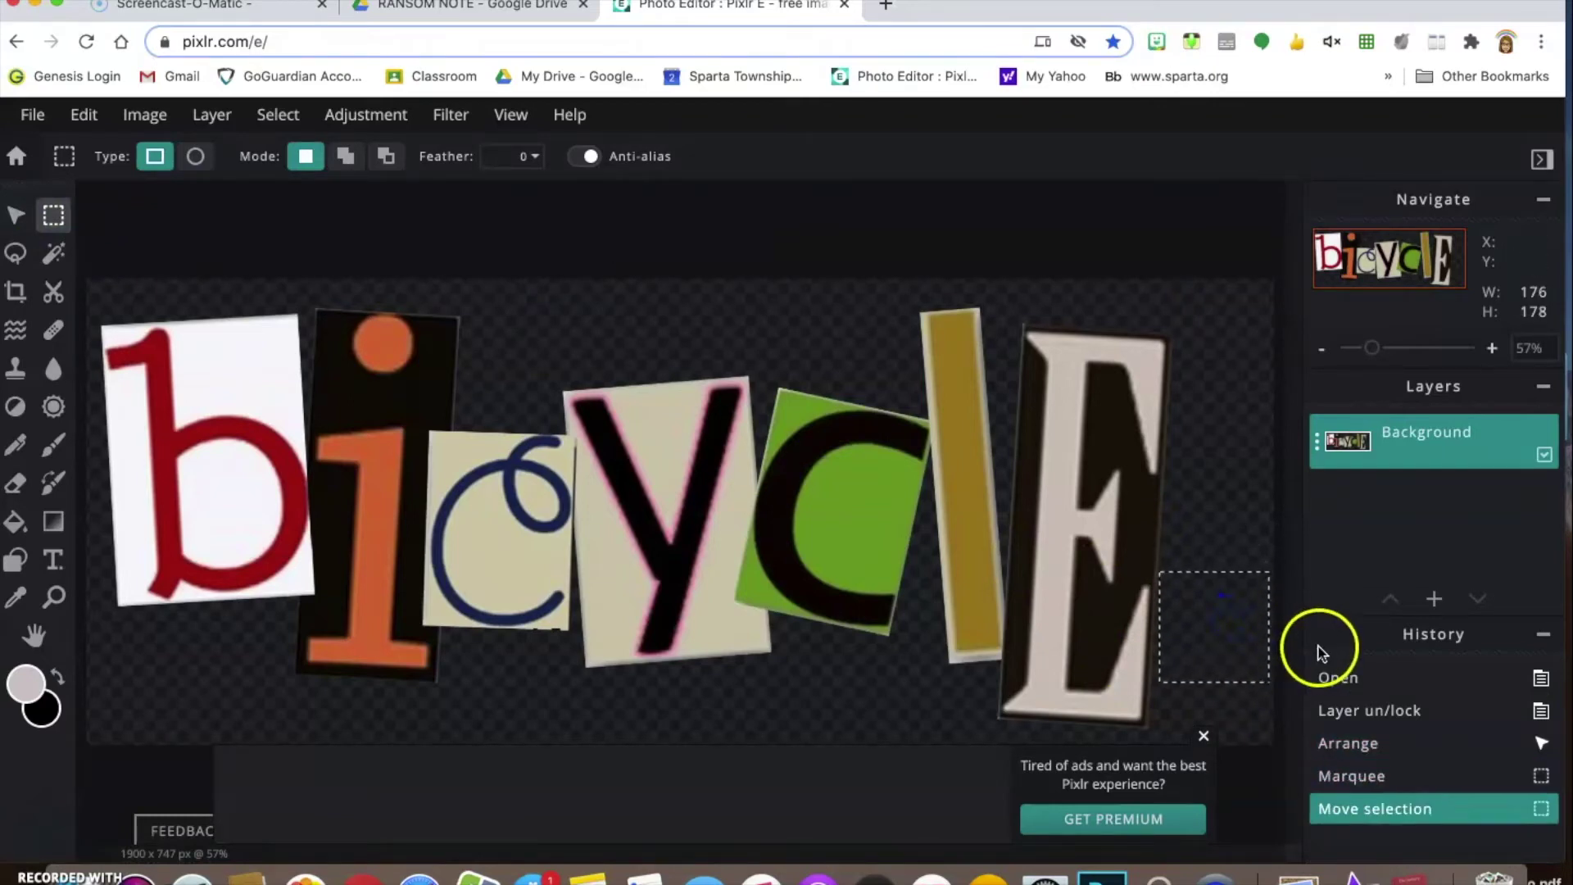
Fill the selected area with the light grey foreground color on a new empty layer, and deselect it.
click(1434, 601)
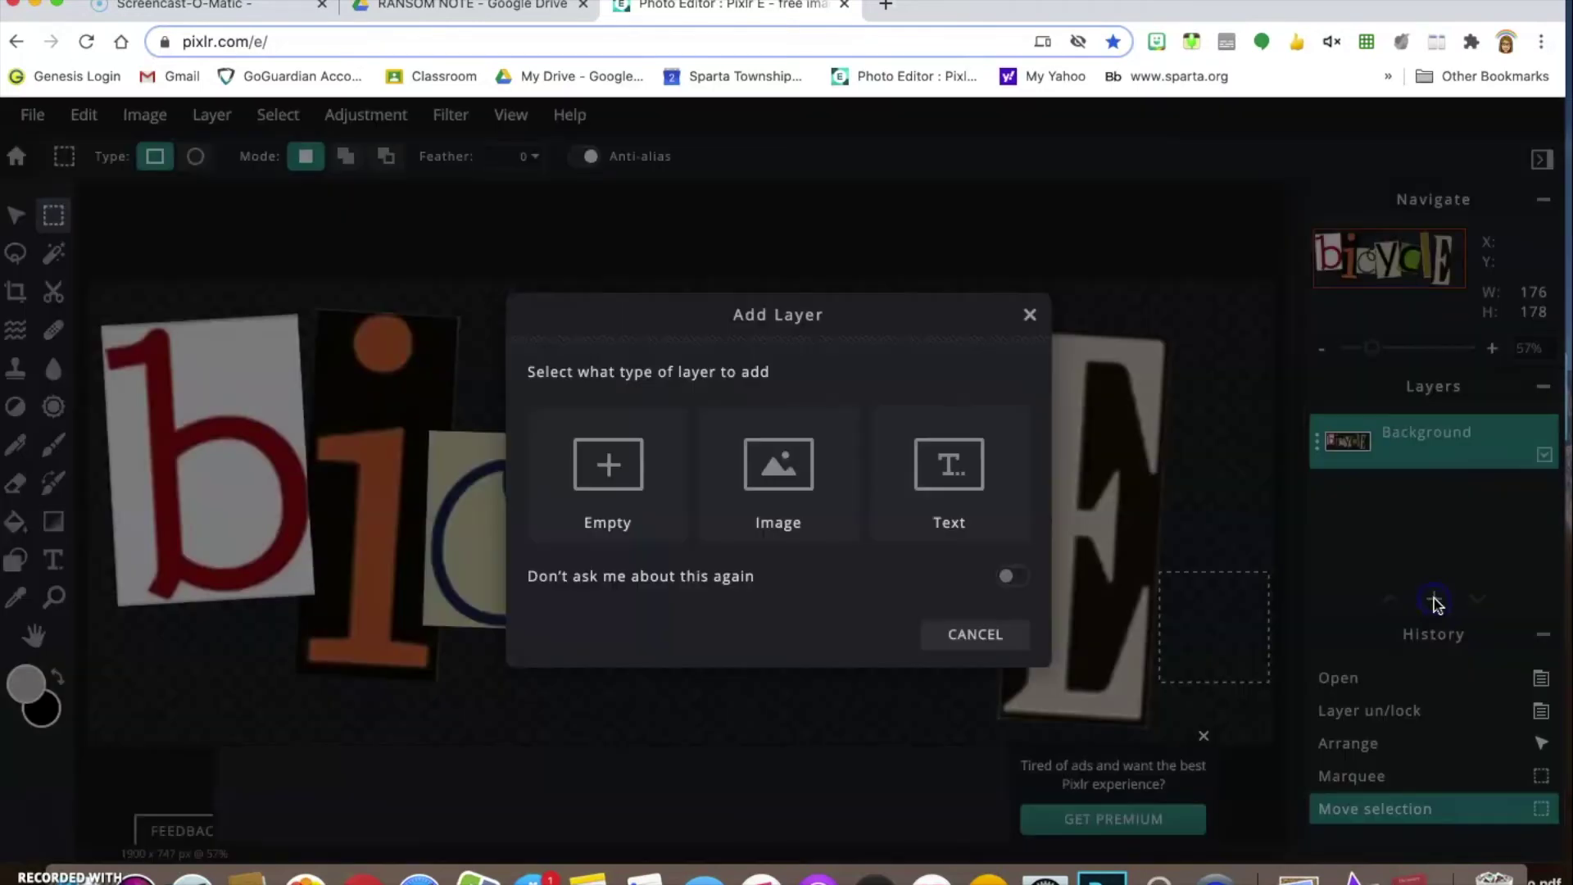
click(604, 468)
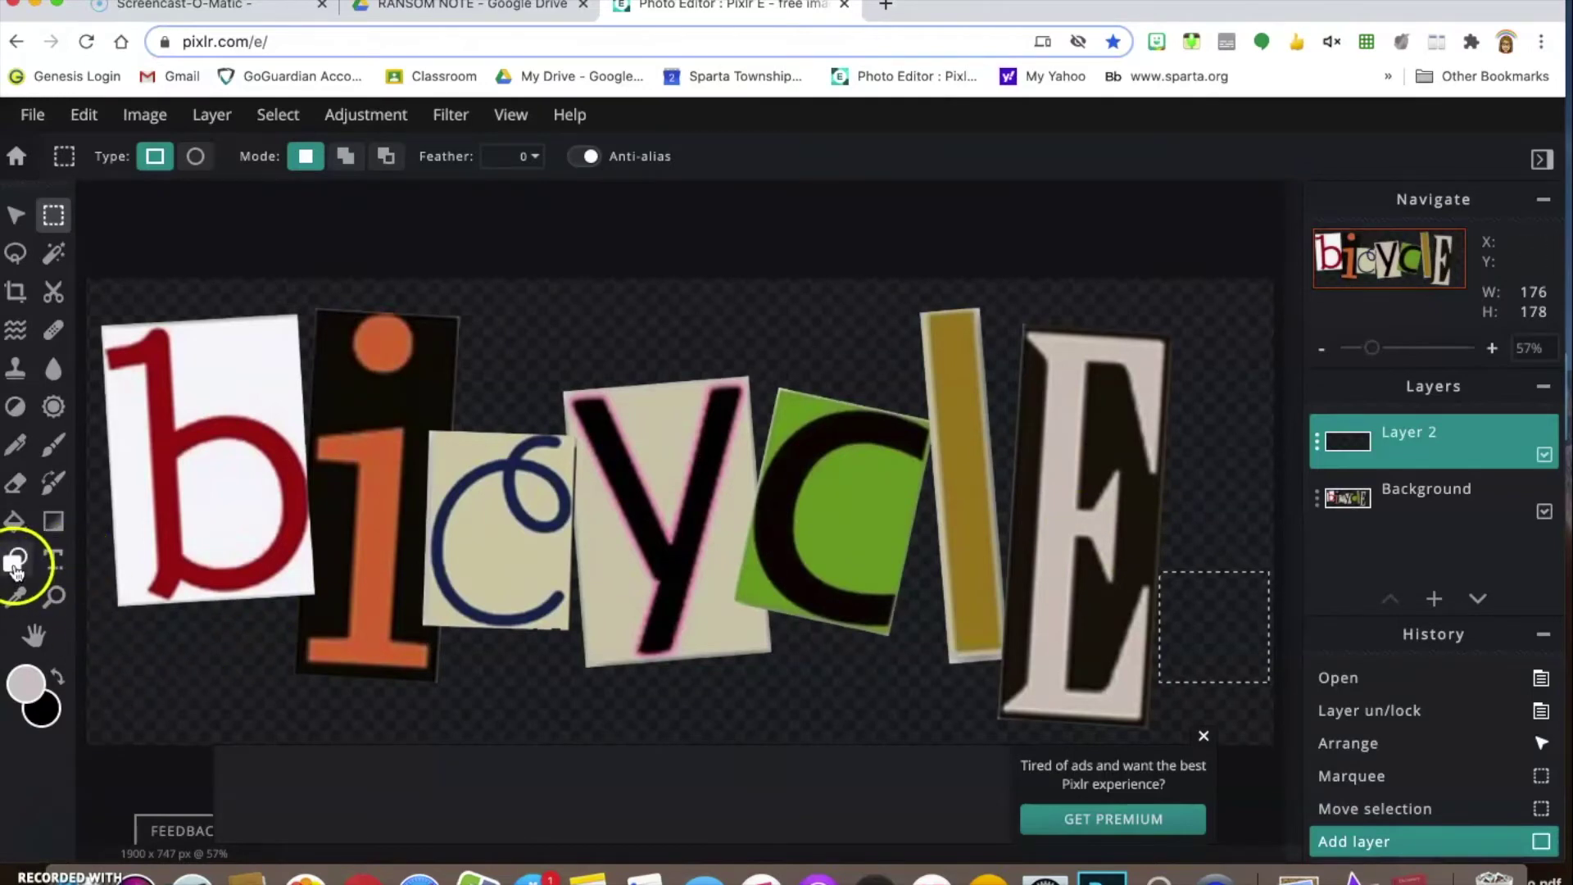
click(15, 521)
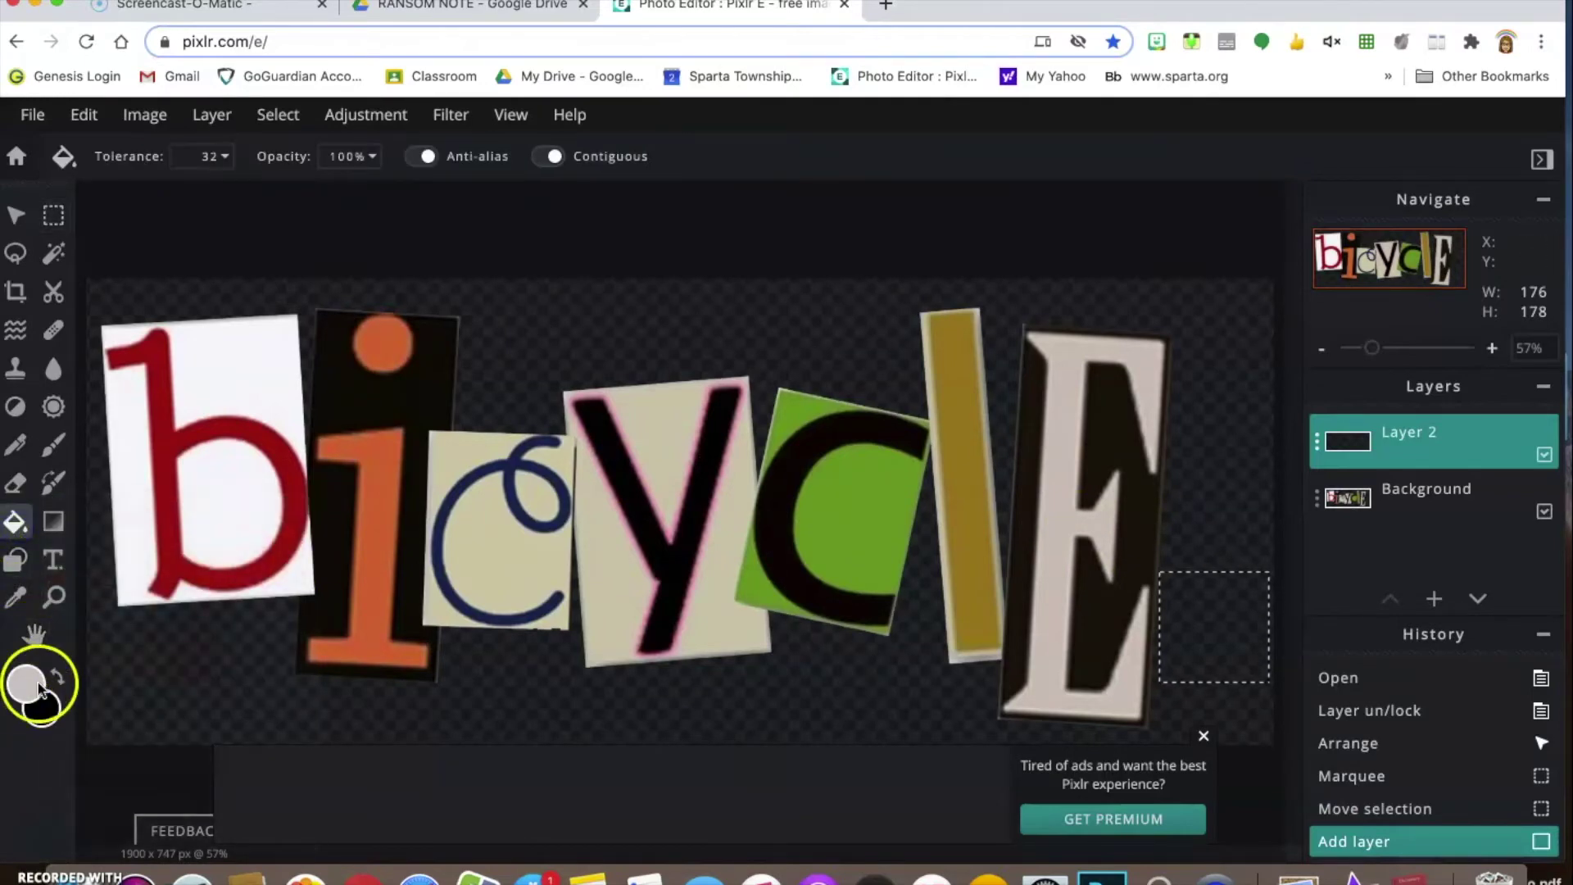
click(1174, 617)
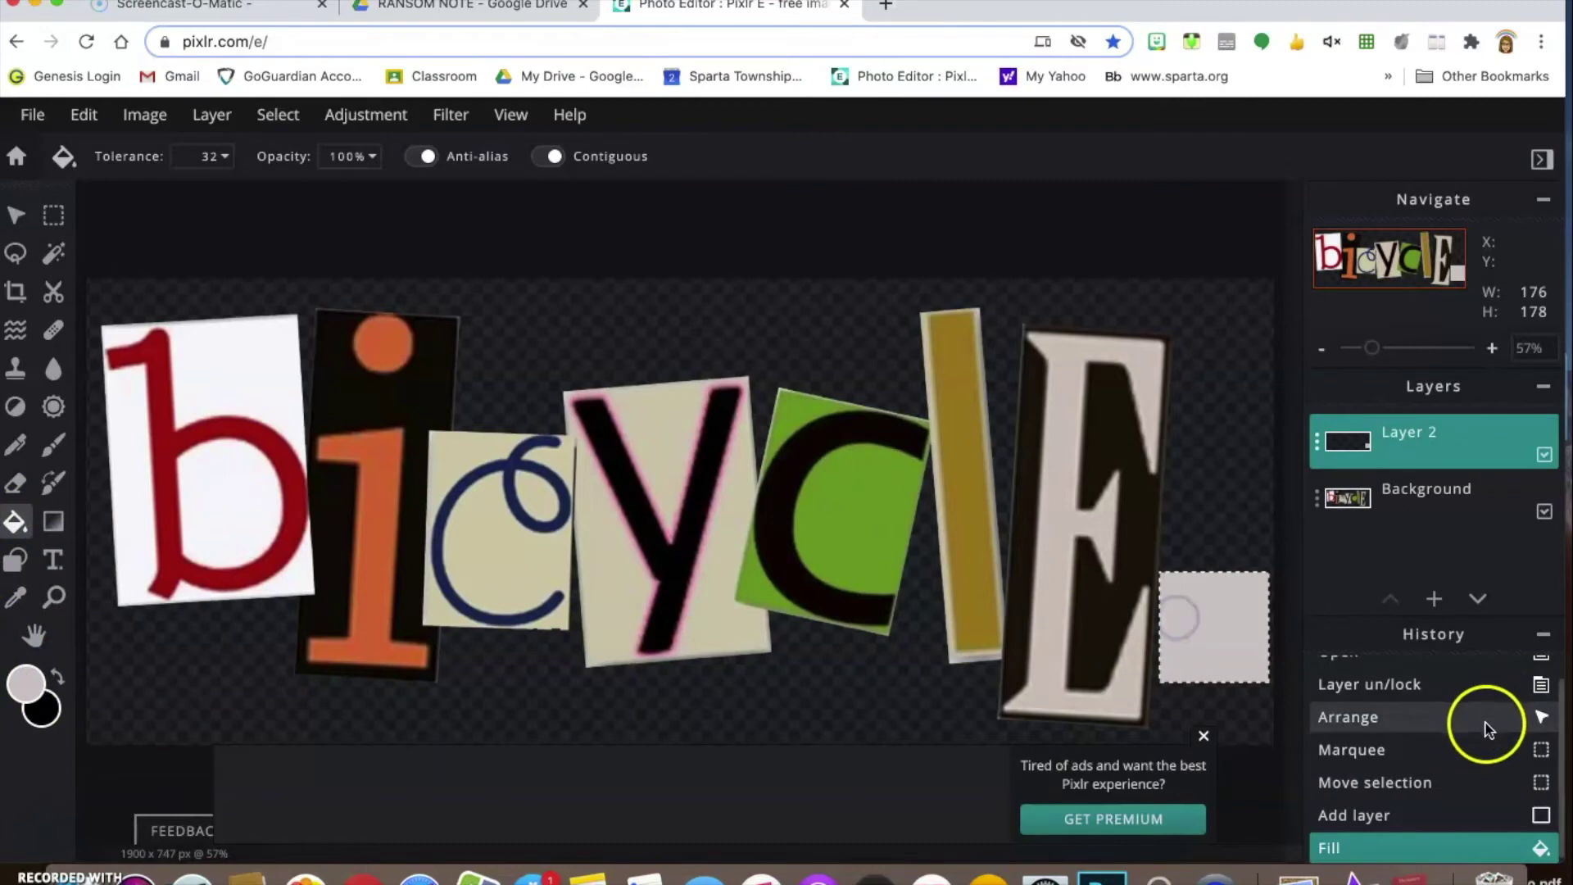
key(ctrl+d)
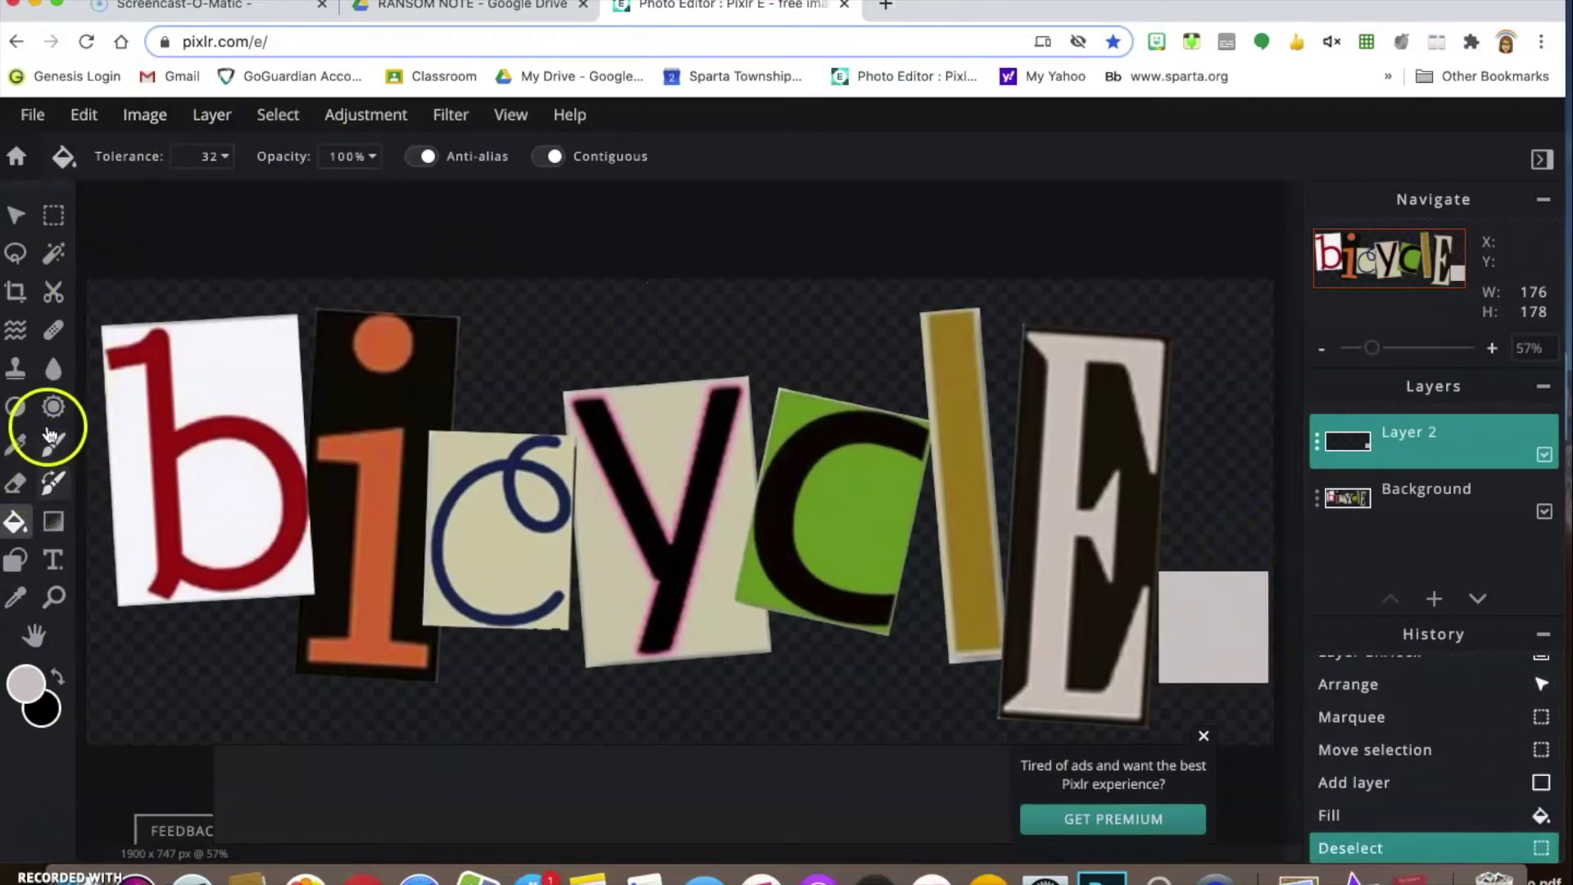
Add a text layer containing only a period and set its color to a very dark red.
click(53, 559)
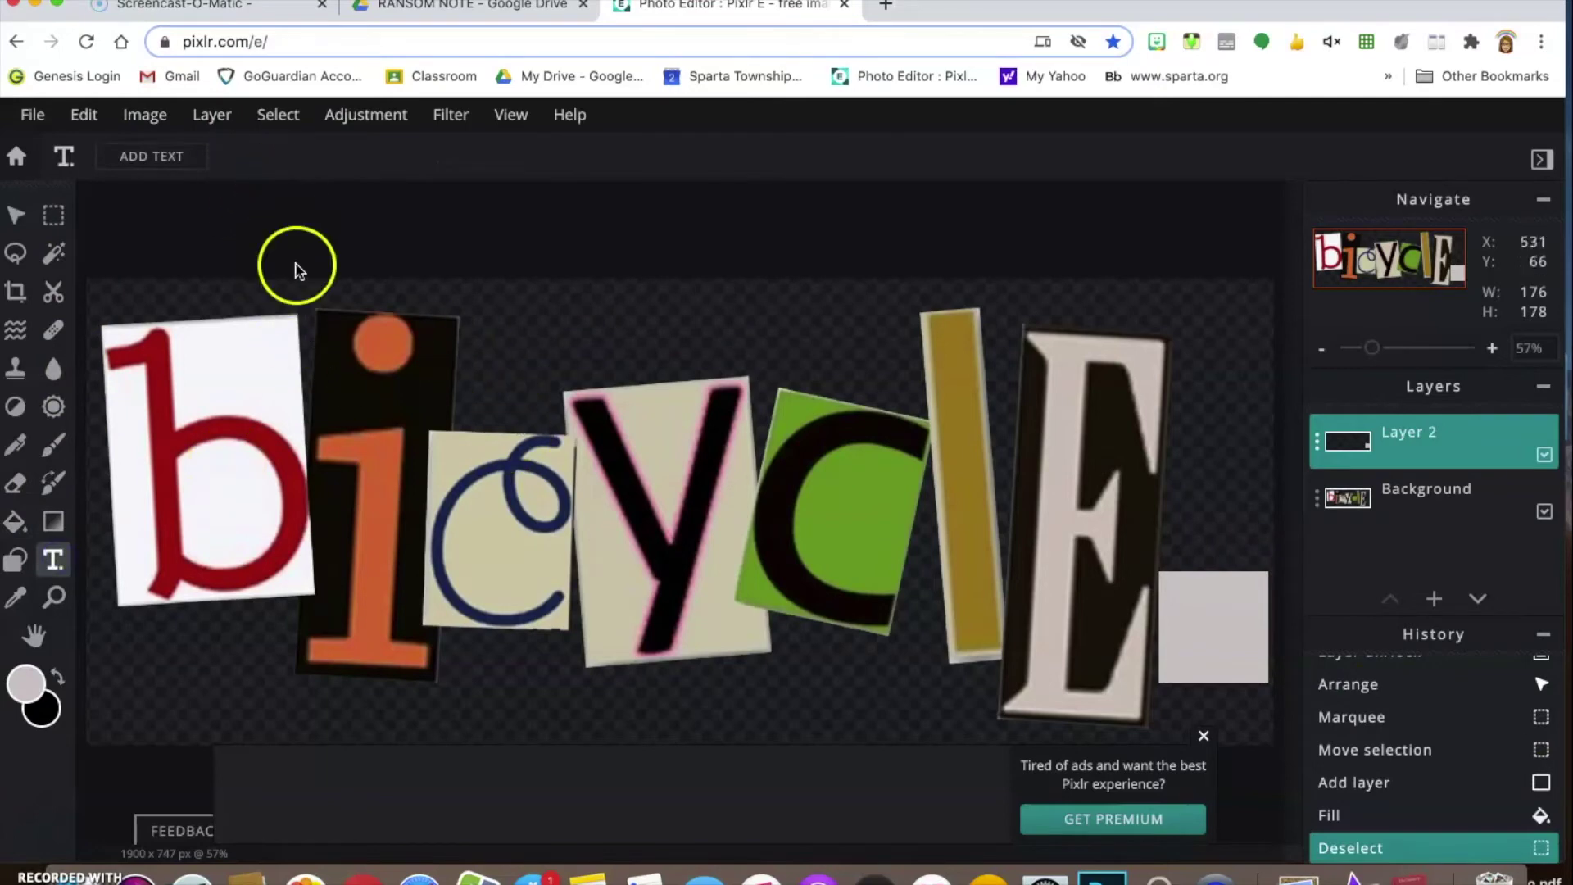
click(154, 156)
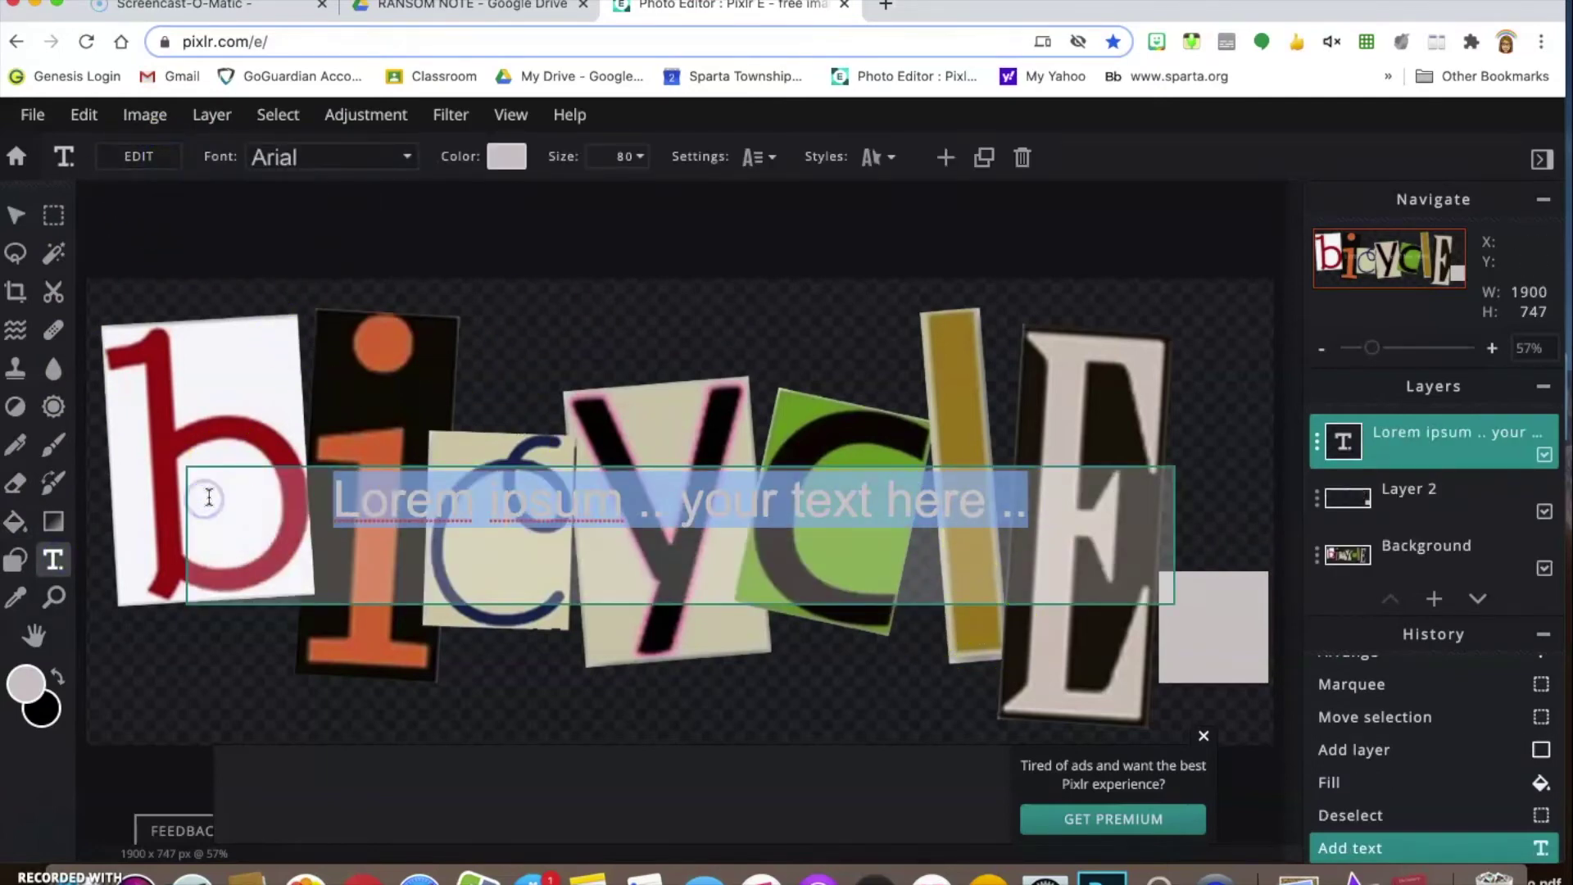
key(BackSpace)
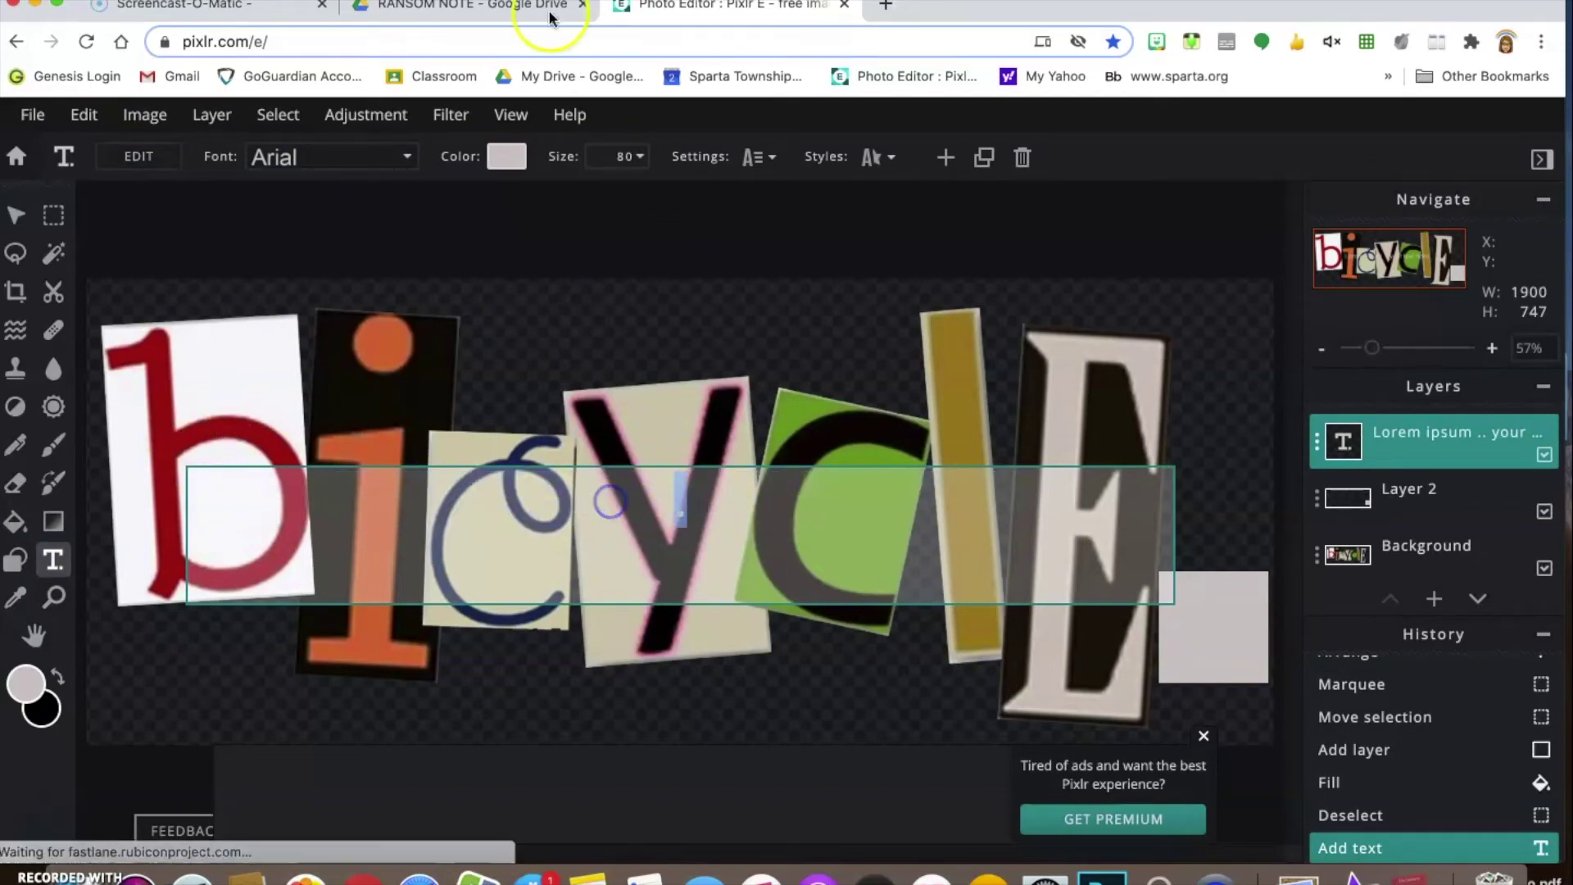
click(507, 168)
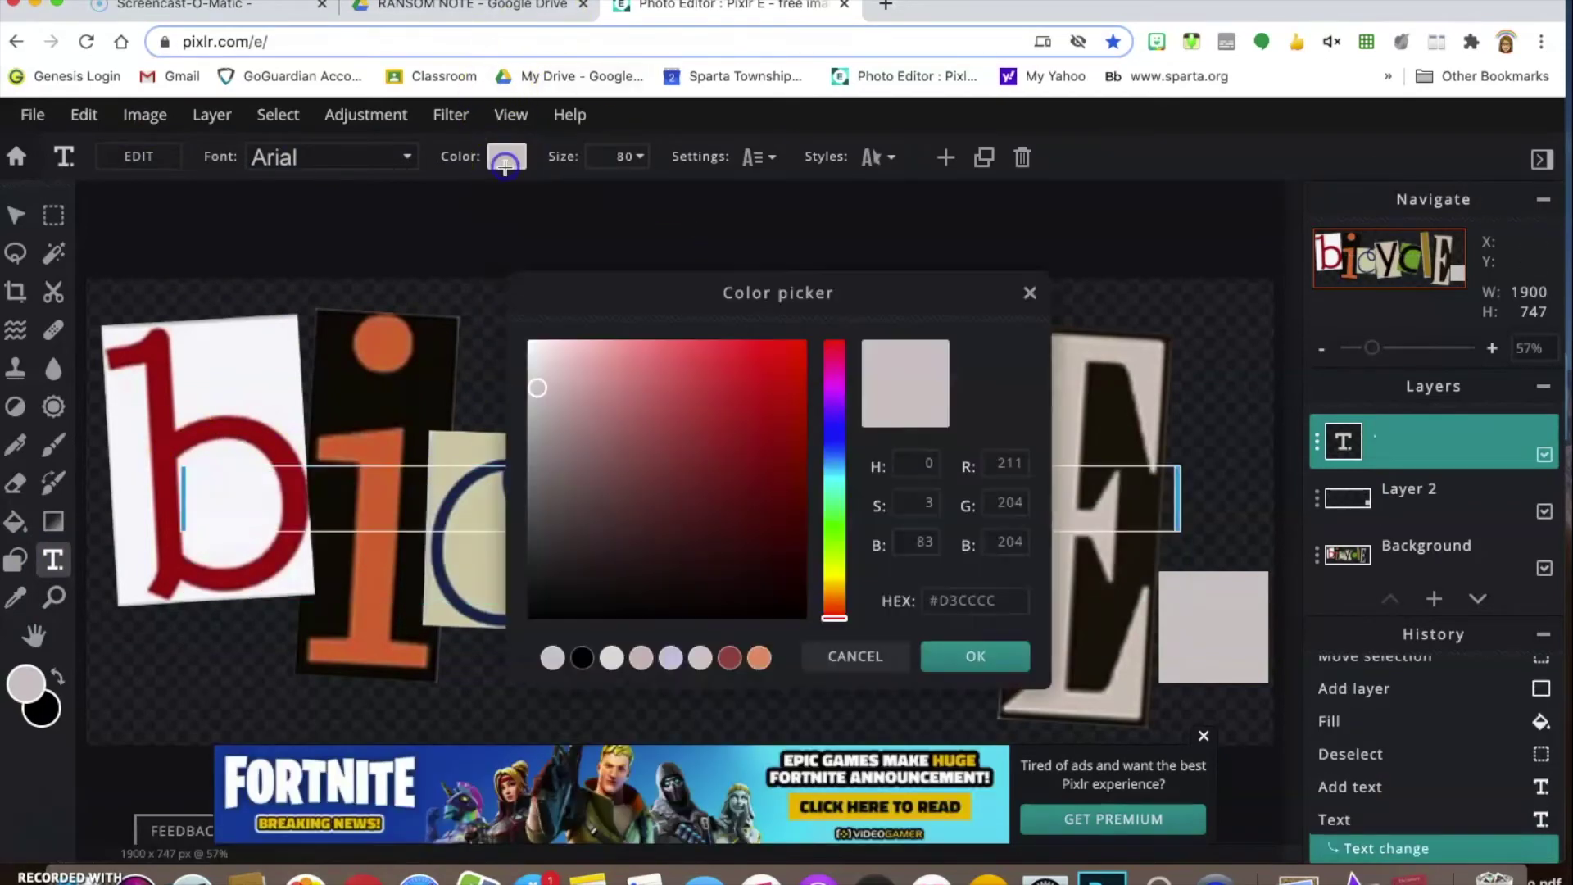
click(806, 572)
click(950, 656)
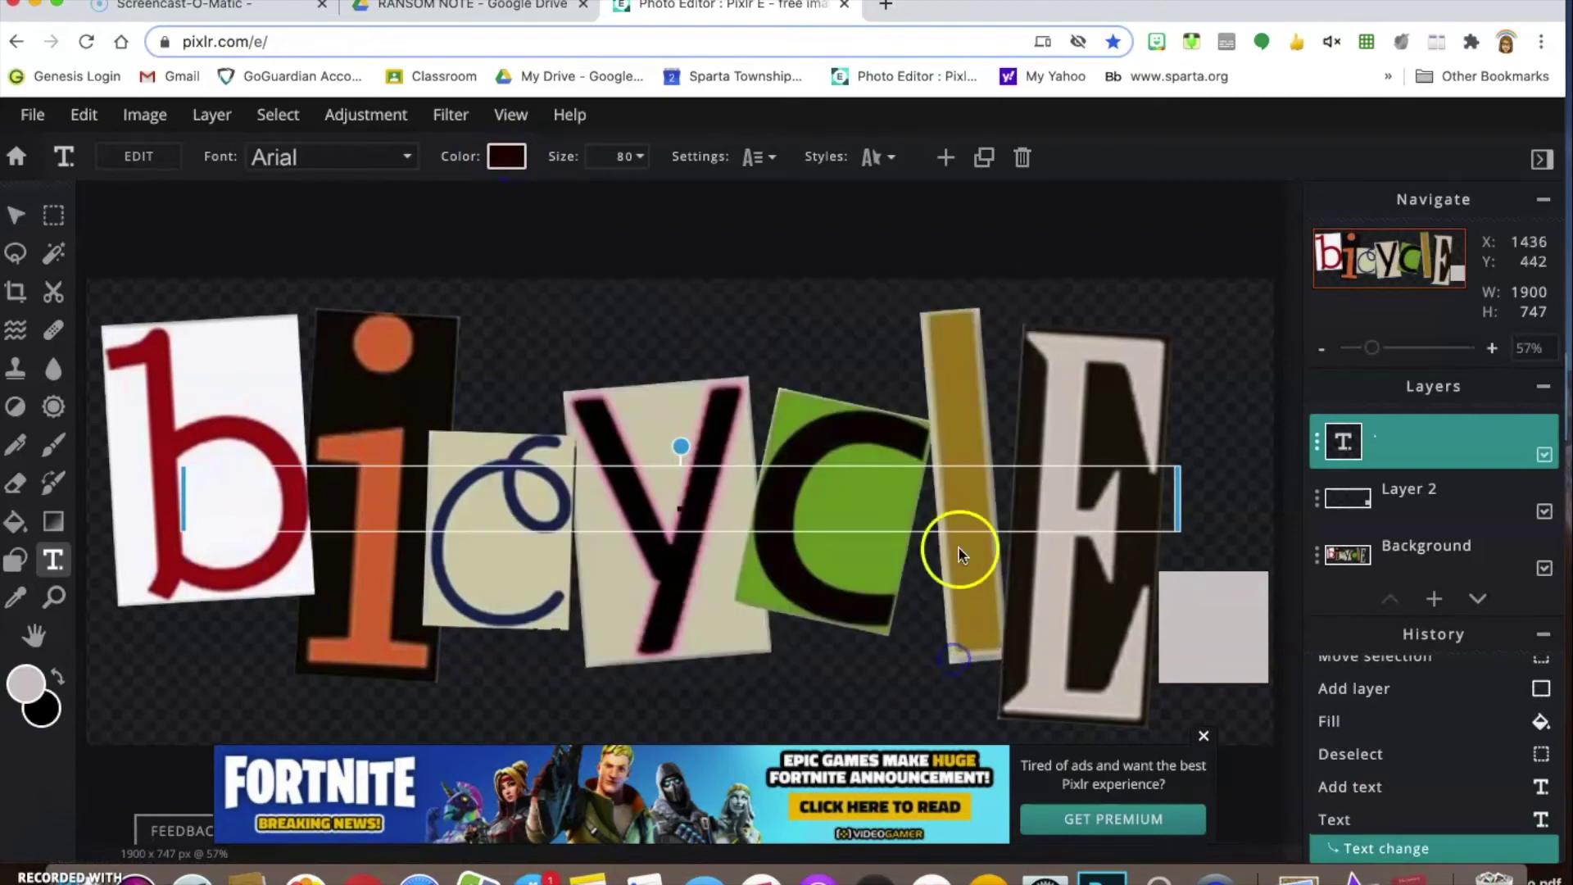
Set the period's text size to 373 and move it onto the light grey square.
click(640, 155)
mouse_move(541, 201)
mouse_down()
mouse_move(554, 202)
mouse_move(531, 197)
mouse_up()
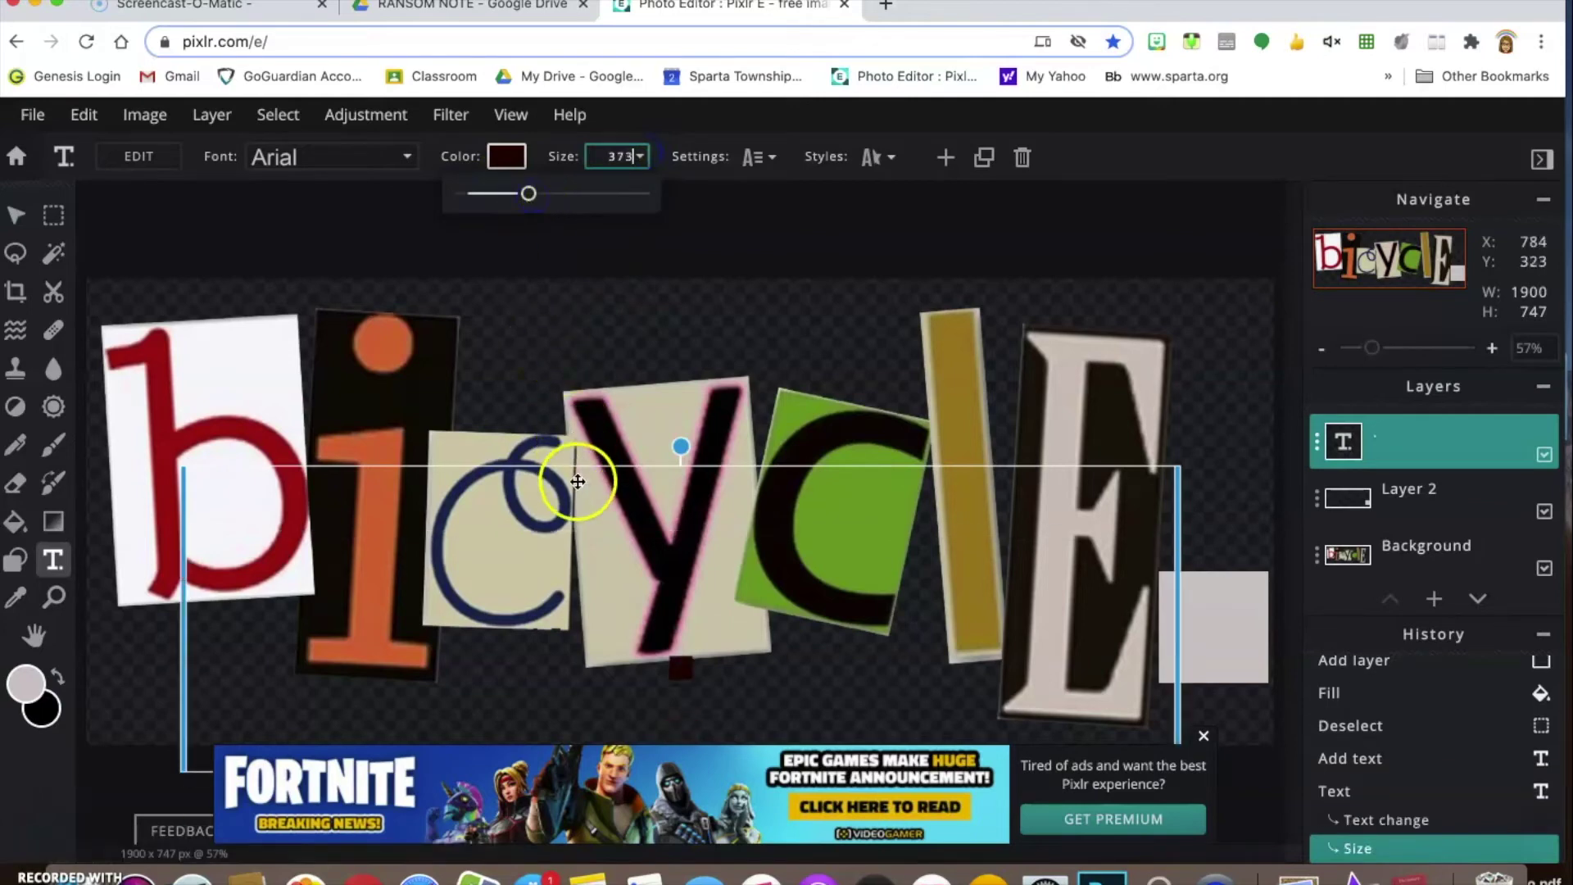
drag(575, 467, 1099, 421)
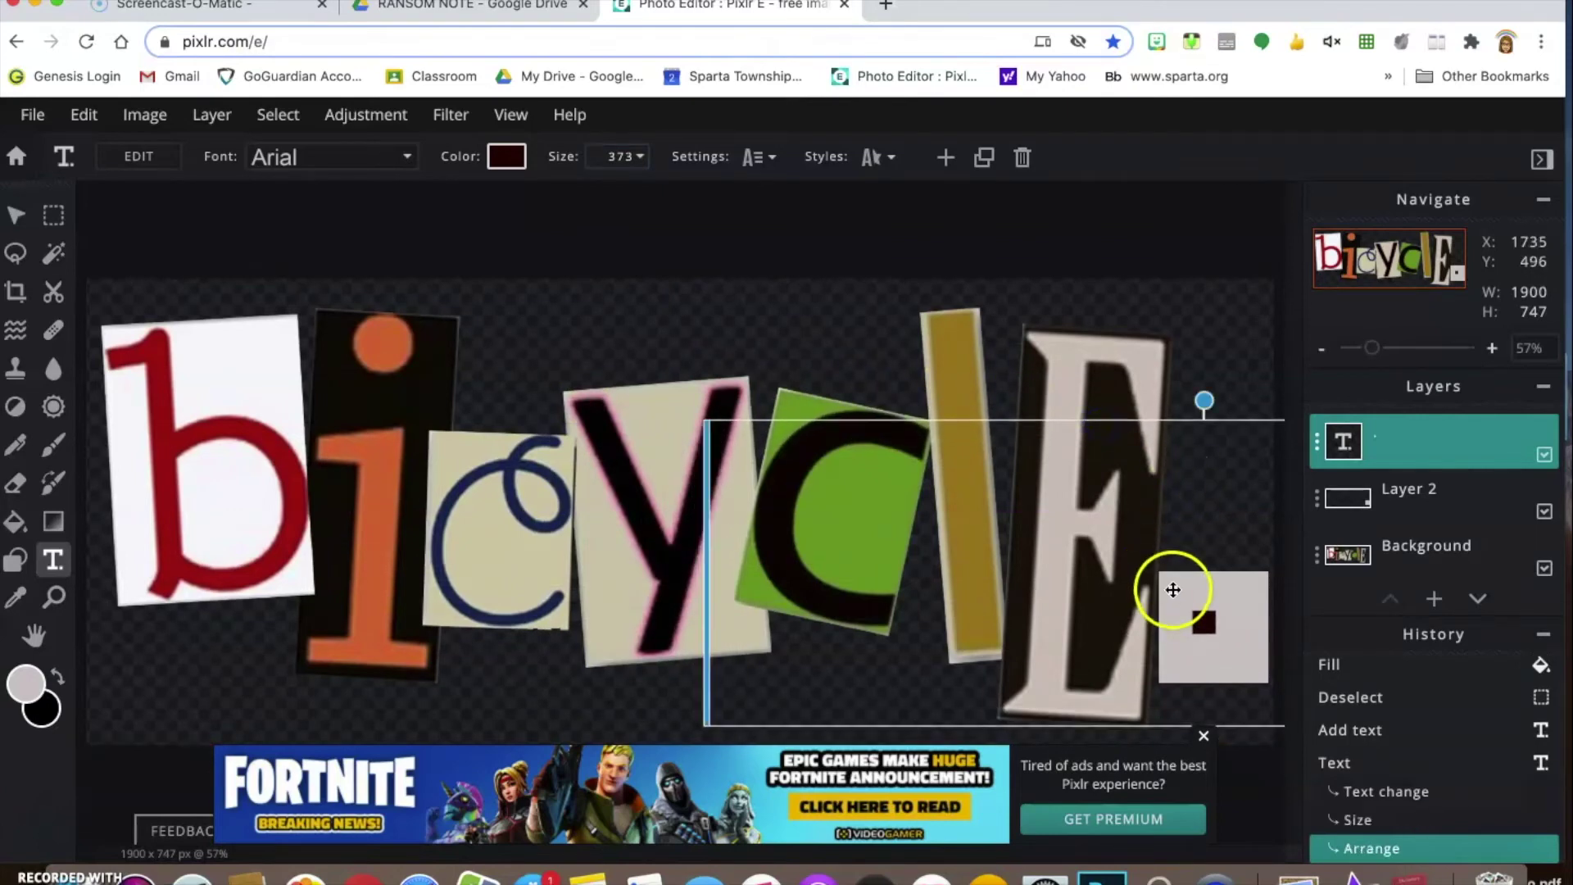
click(1205, 618)
Enlarge the period's text size to 741 and try to reposition it over the light grey square.
click(640, 157)
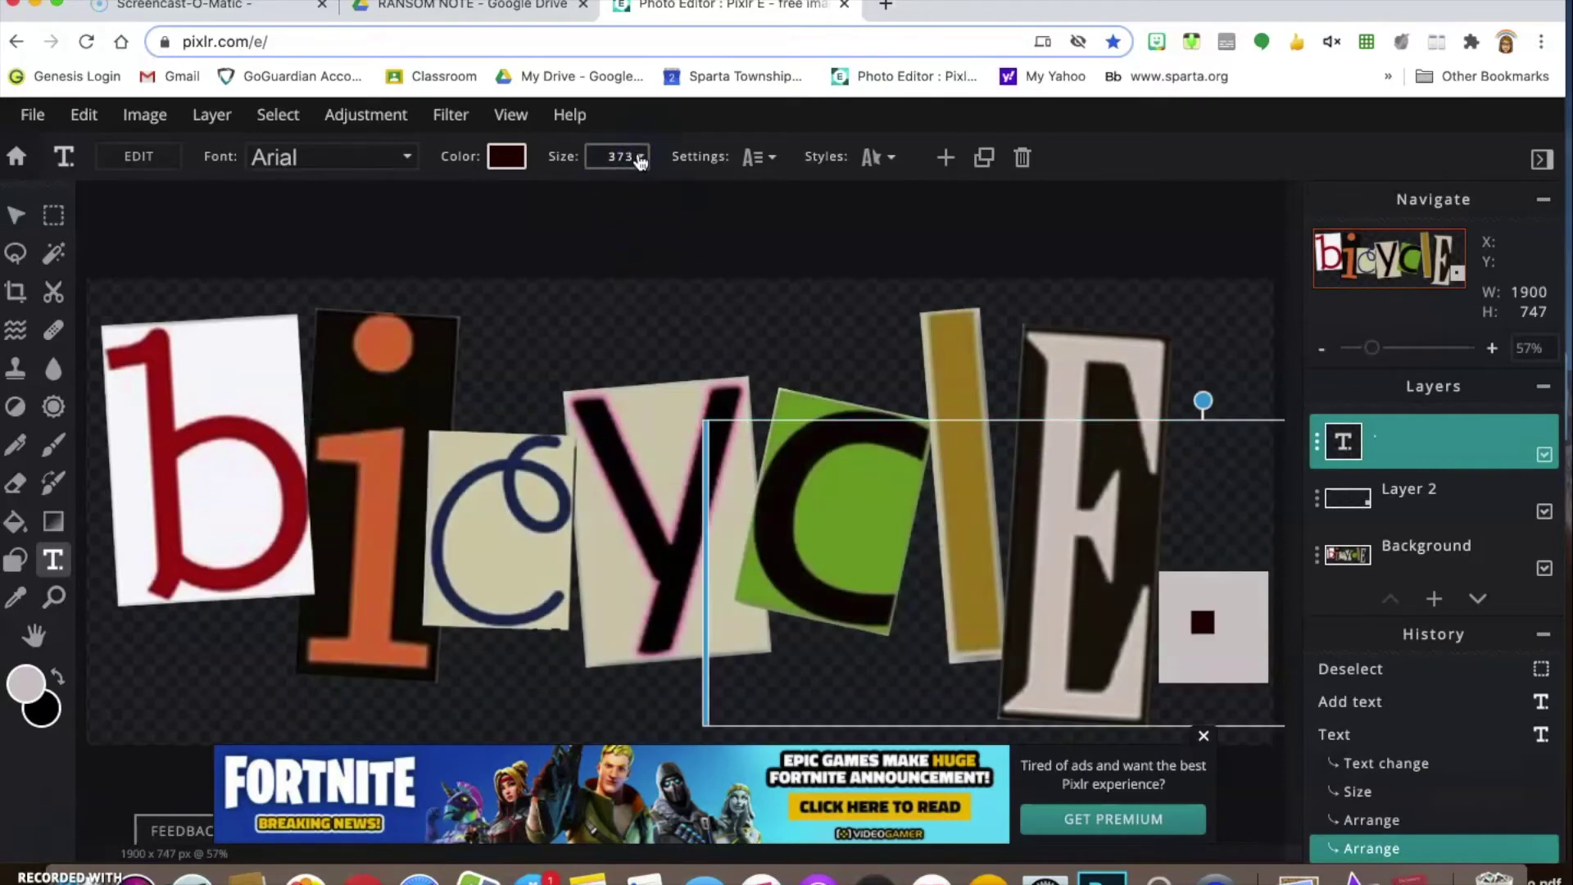
click(638, 158)
drag(539, 195, 595, 197)
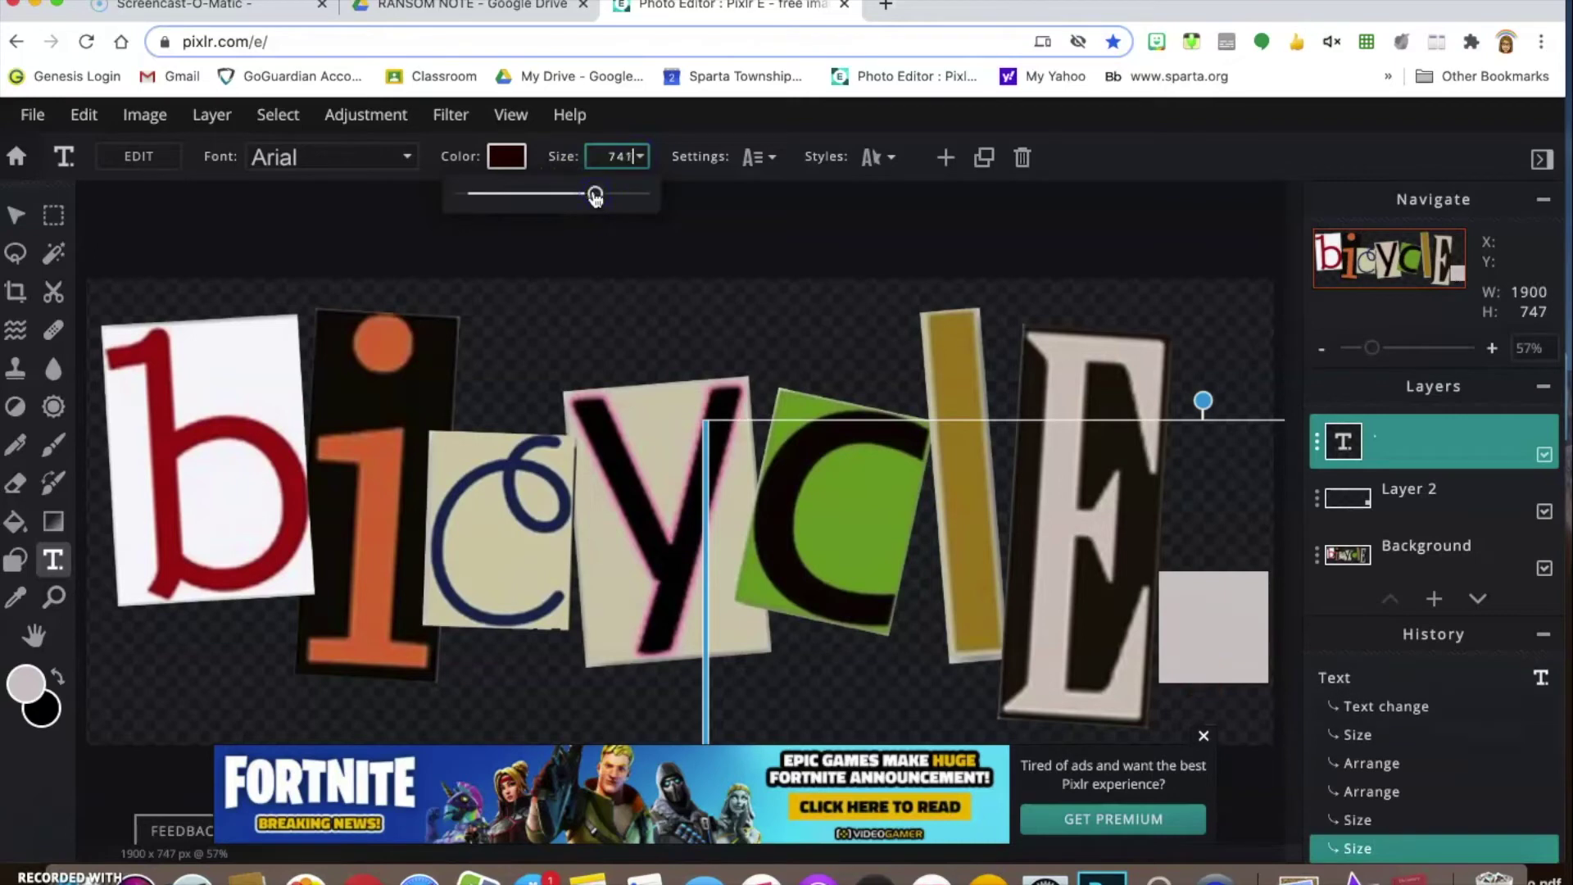
click(1180, 622)
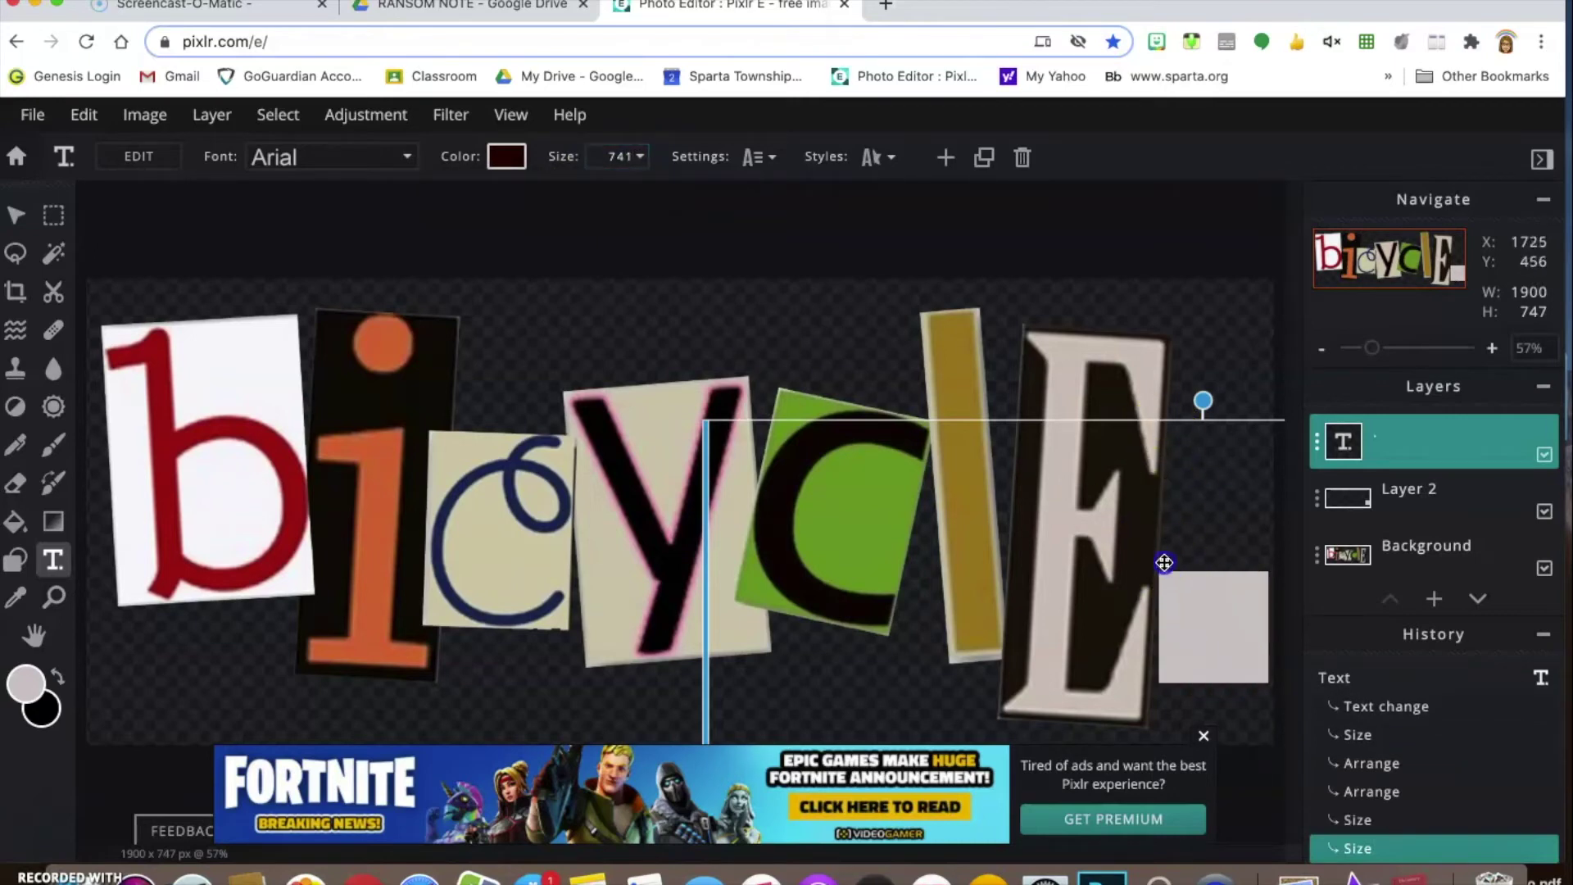
click(1107, 423)
click(1222, 631)
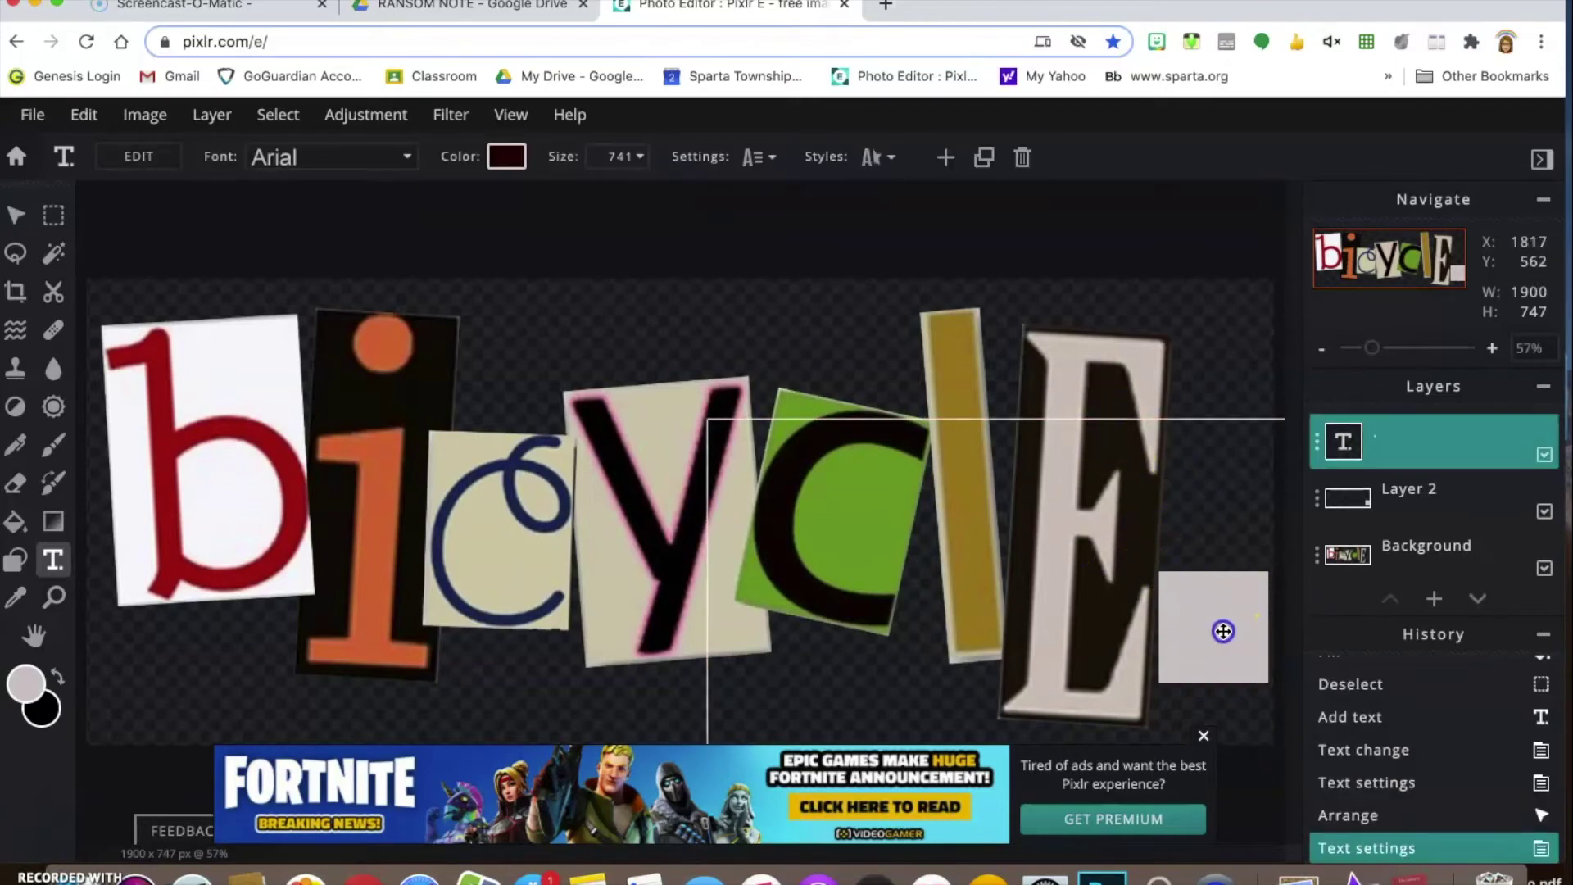
click(967, 419)
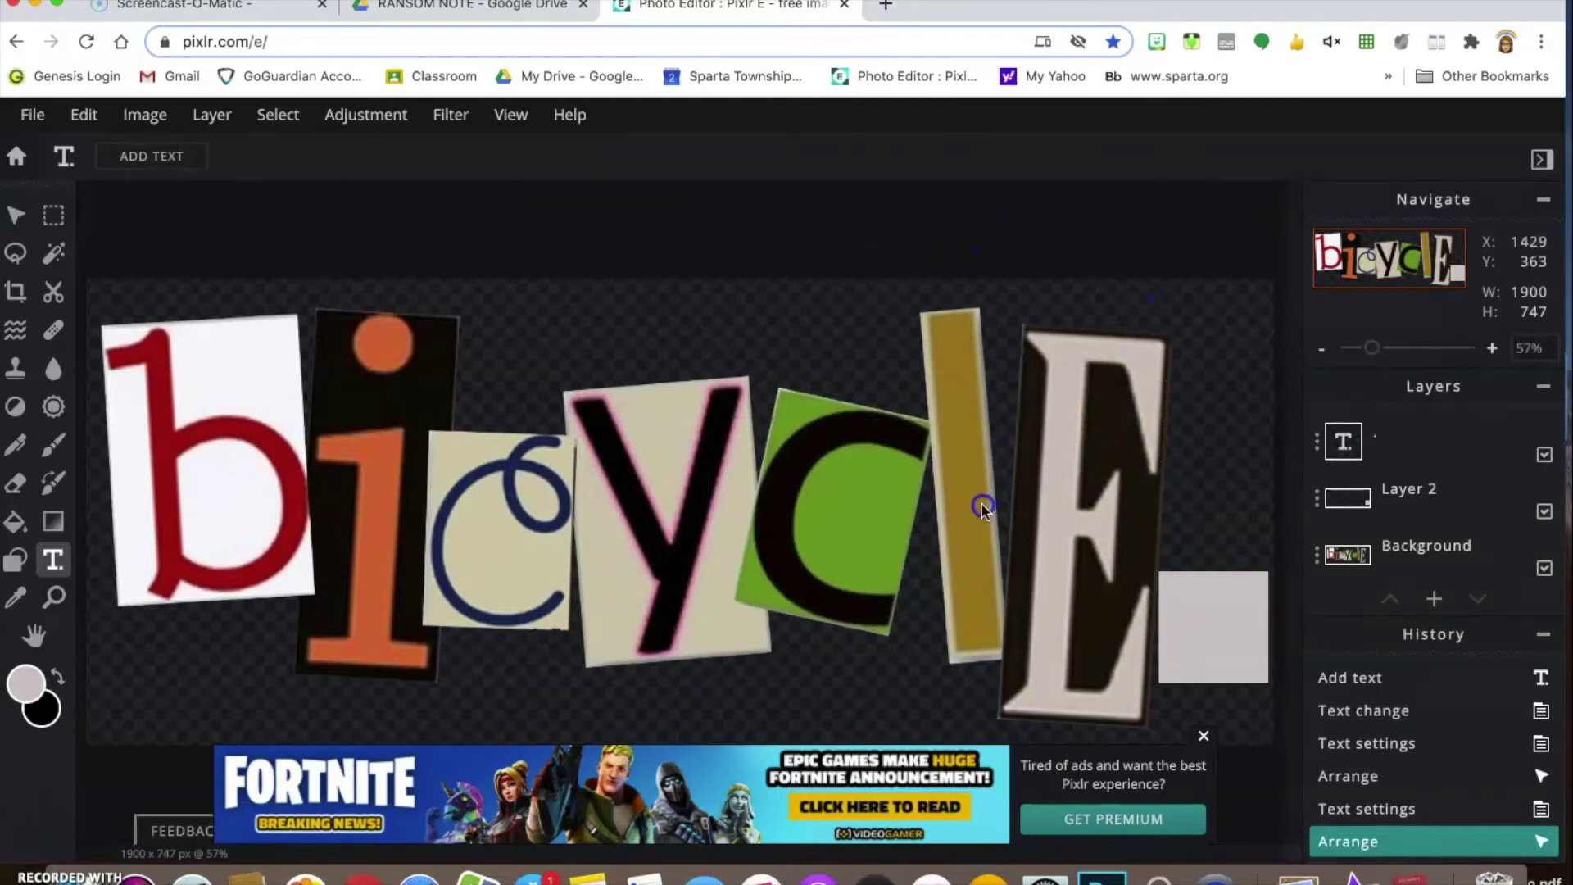
Narrow the period's text box to fit around the mark and place it inside the light grey square.
scroll(956, 434, down, 5)
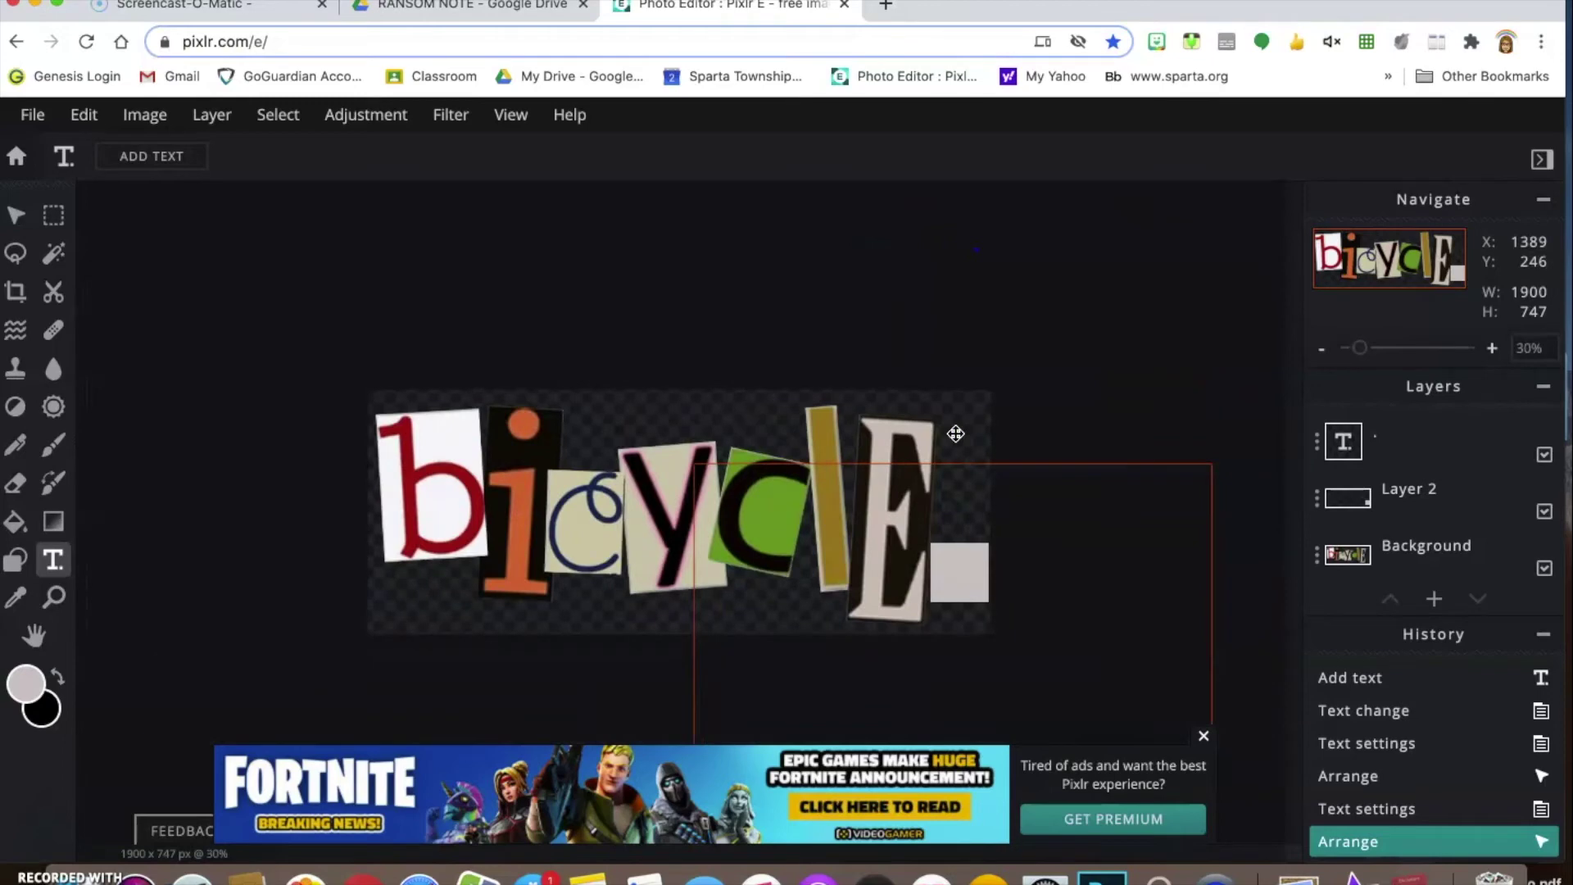
drag(948, 467, 740, 334)
drag(1008, 467, 542, 483)
click(507, 549)
drag(507, 549, 948, 554)
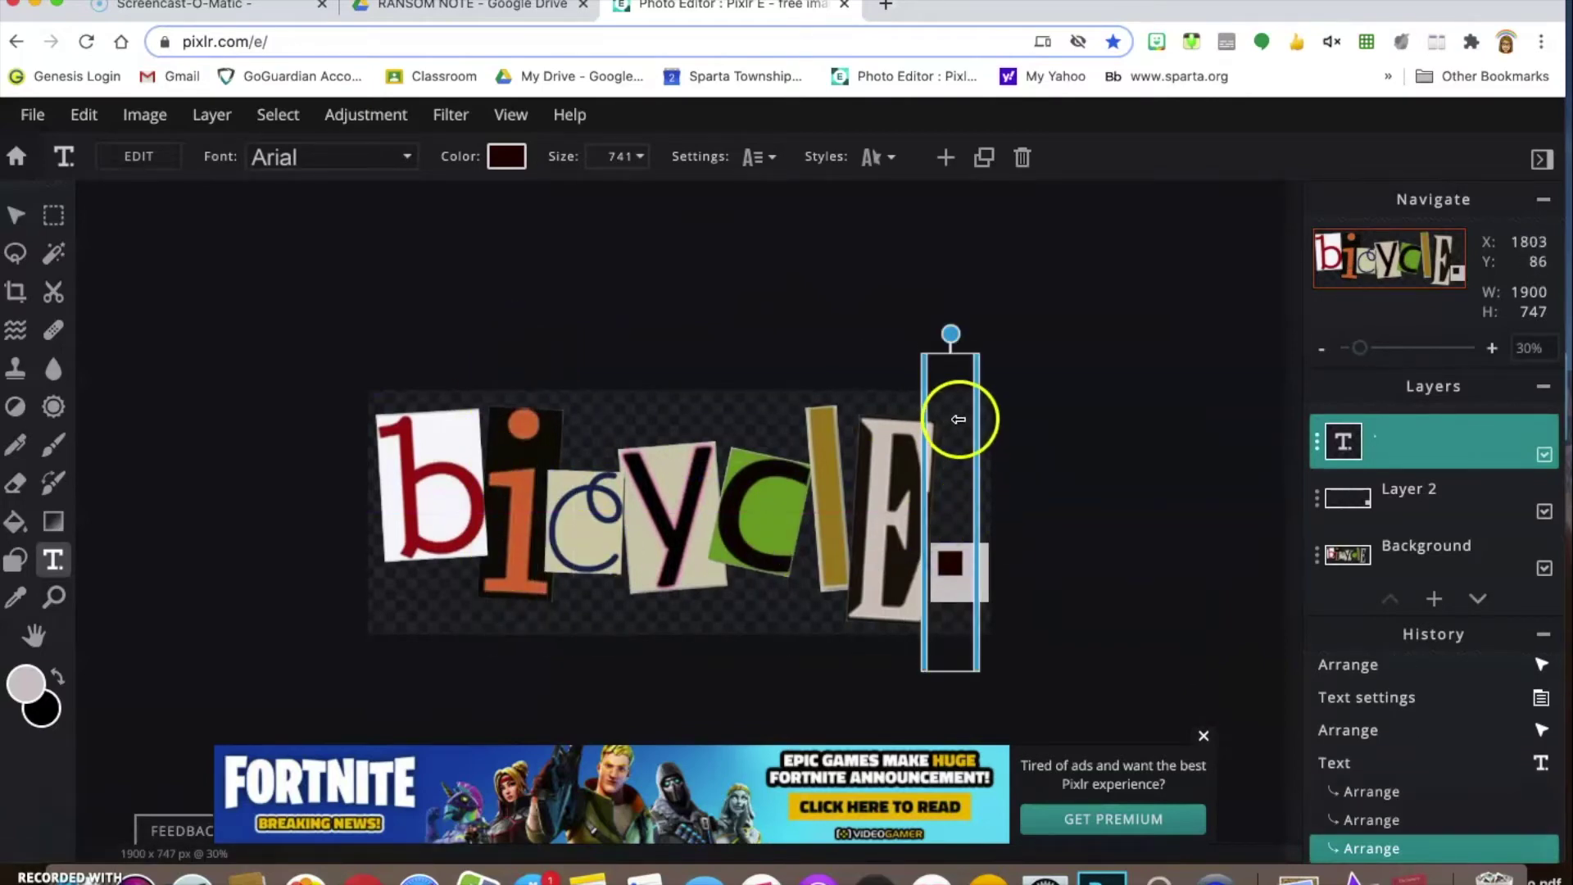
click(720, 404)
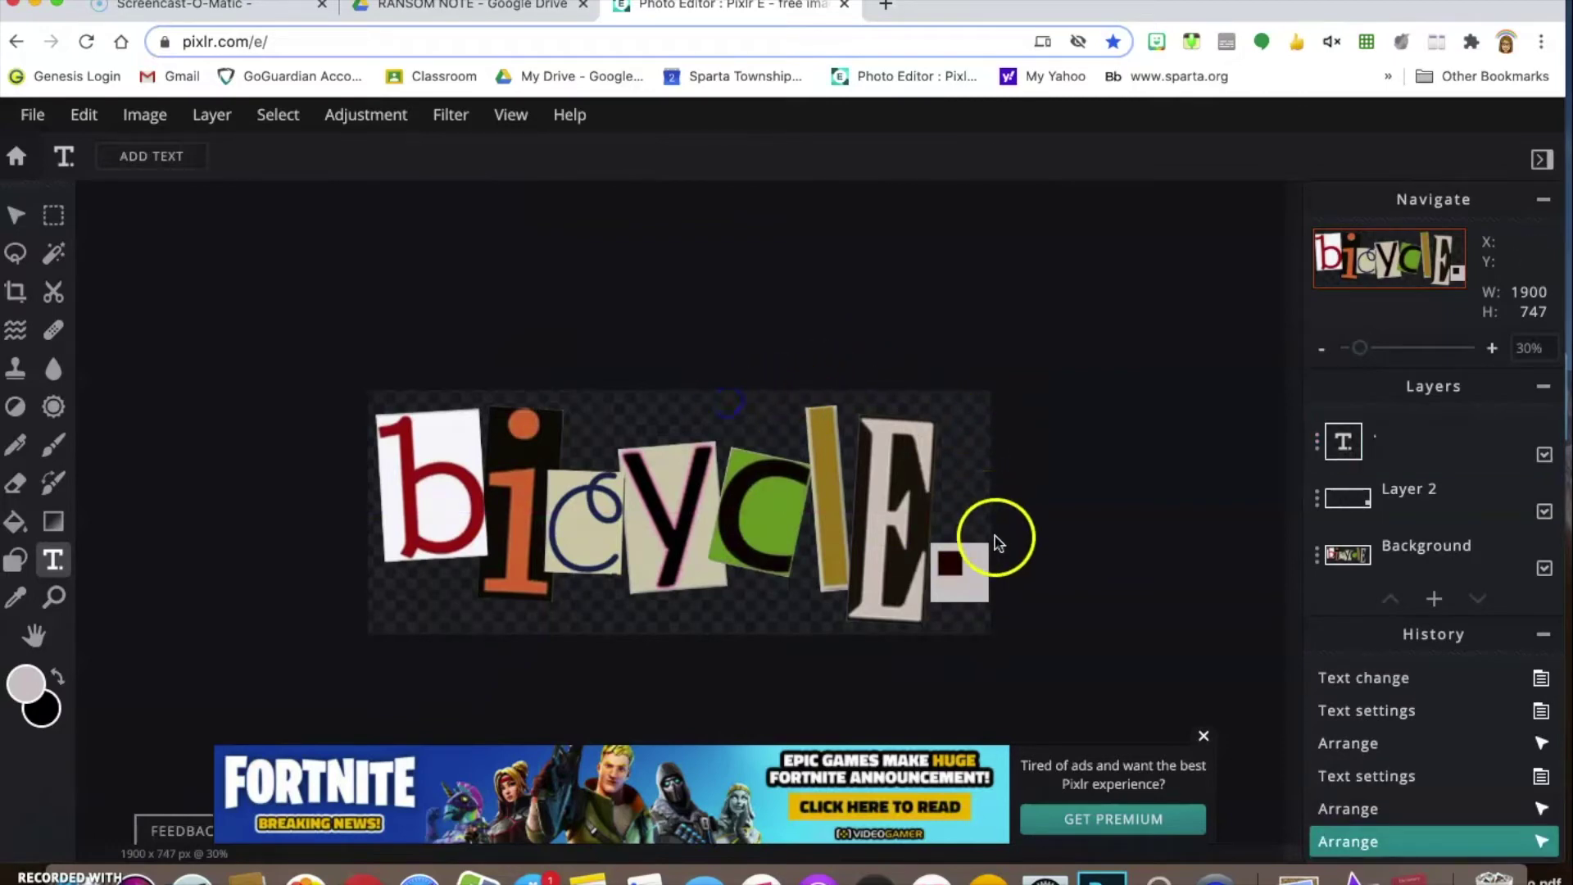
drag(955, 571, 965, 584)
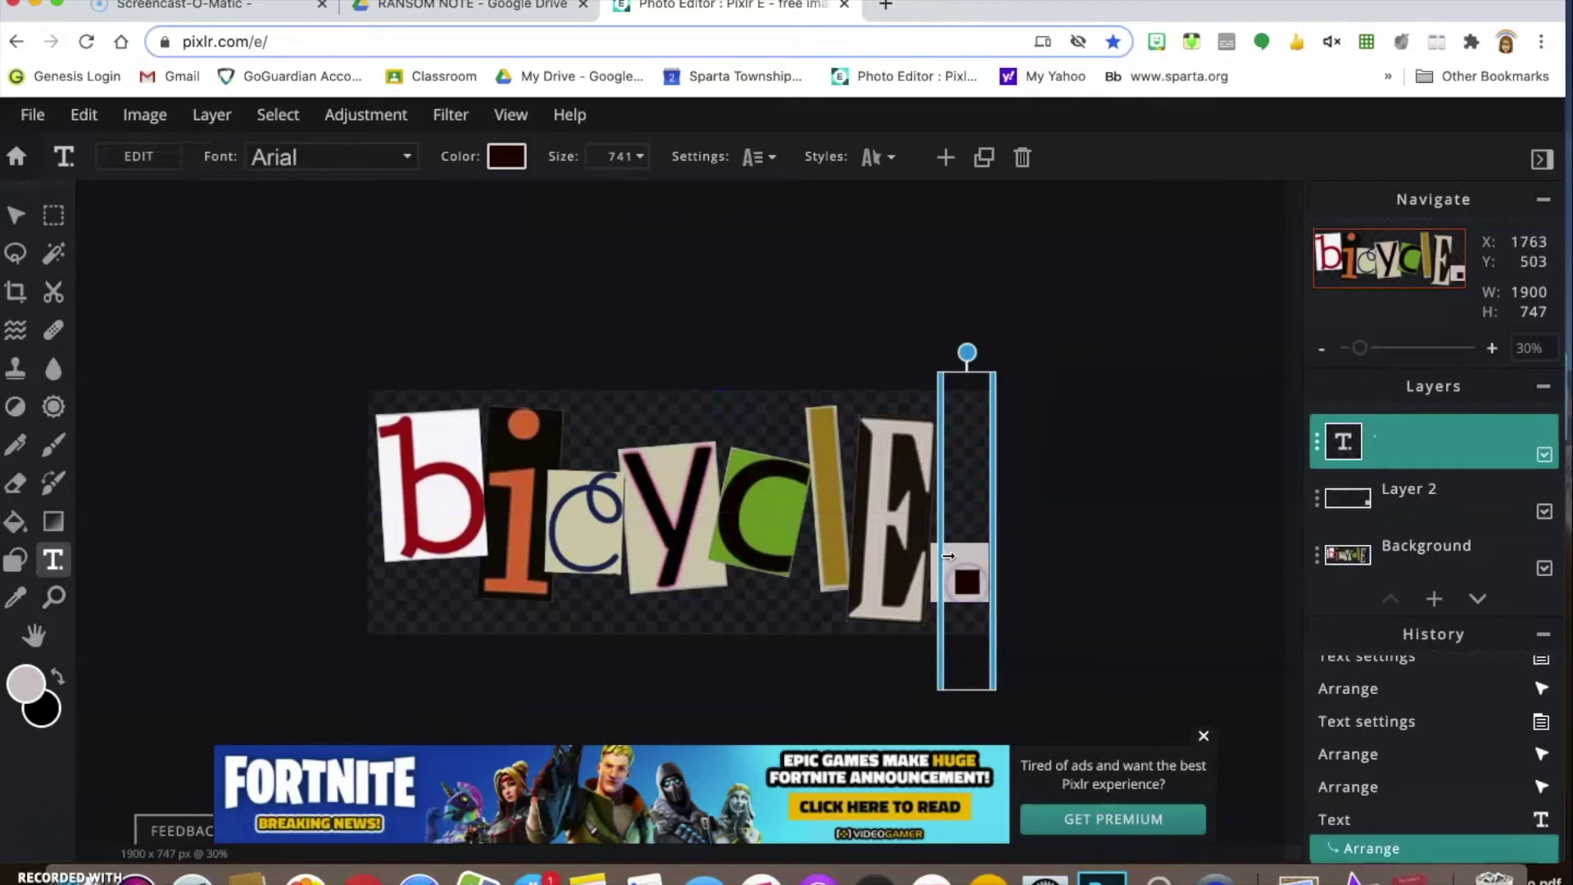
Increase the period's text size to 898 and move it to the lower-left part of the light grey square.
click(593, 162)
click(592, 198)
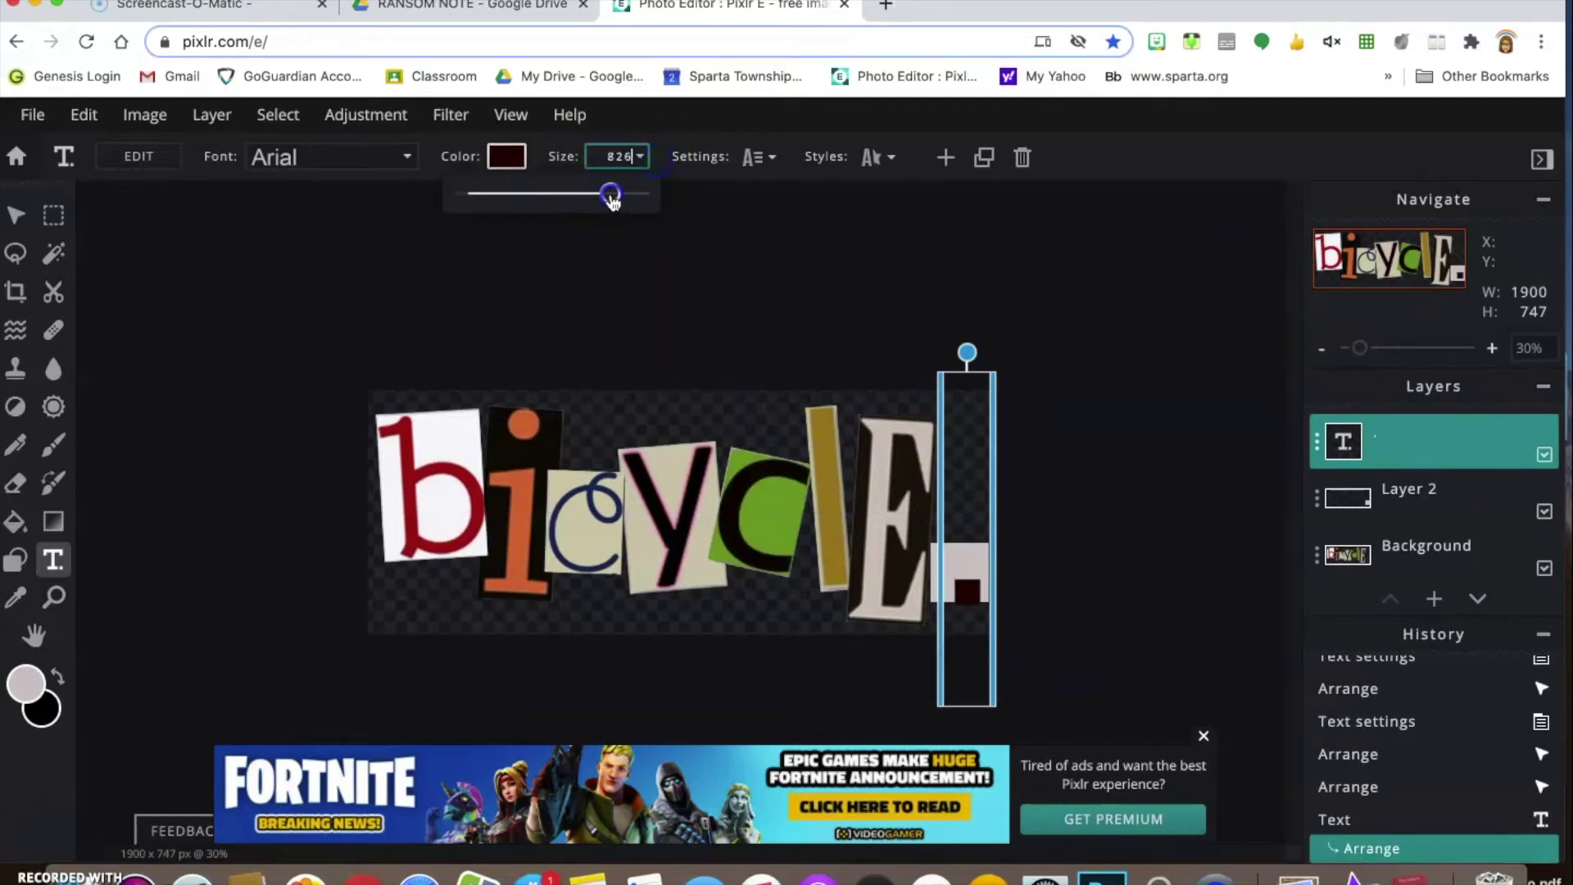
drag(627, 202, 623, 196)
click(951, 629)
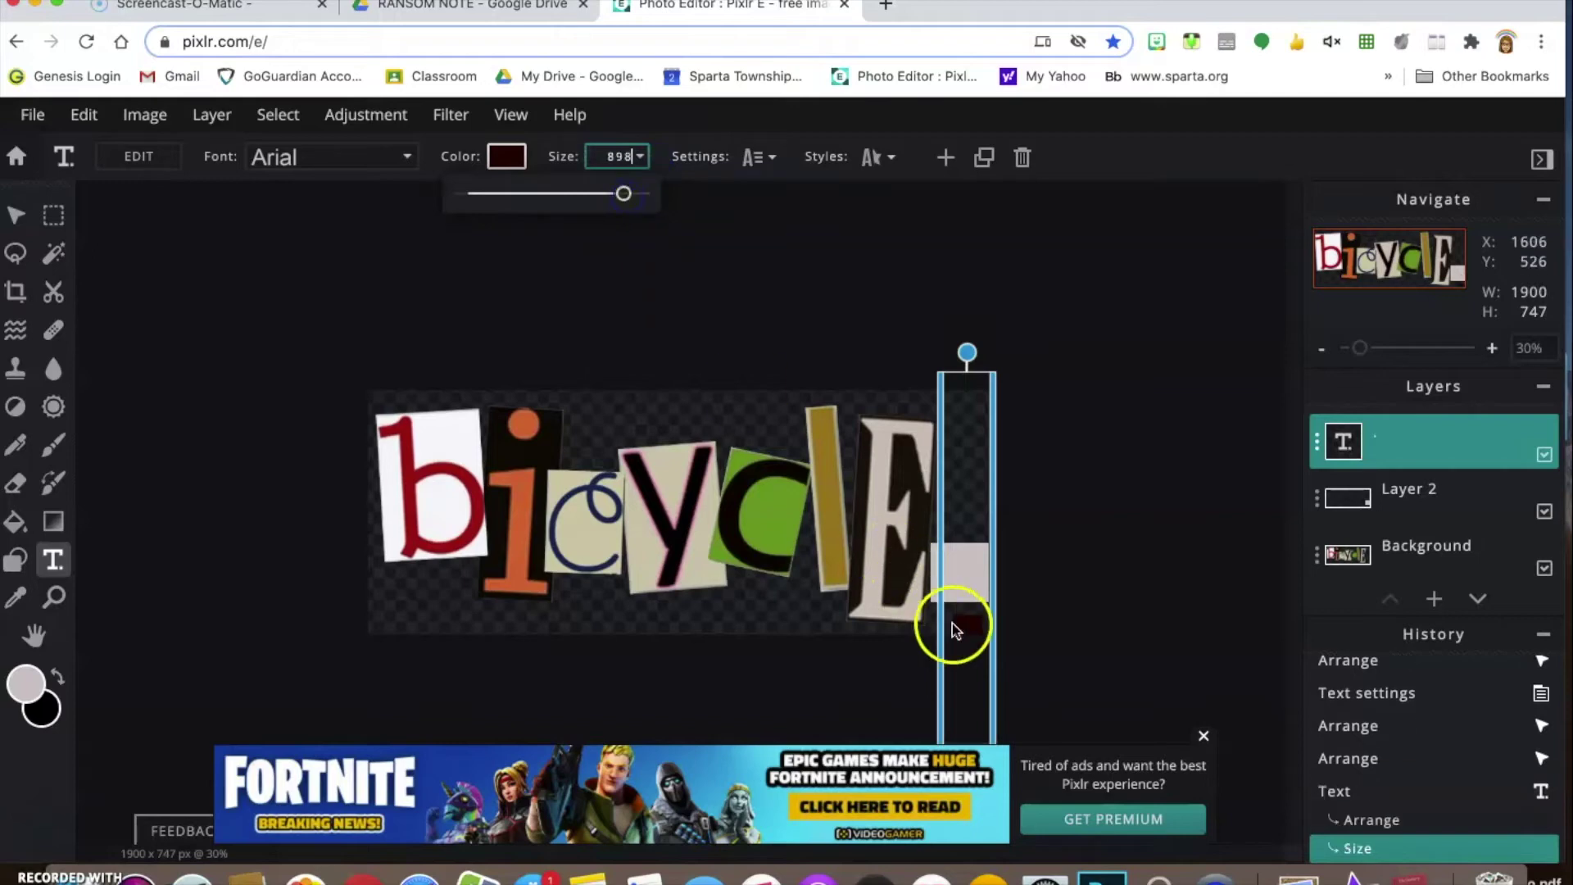
drag(968, 631, 949, 585)
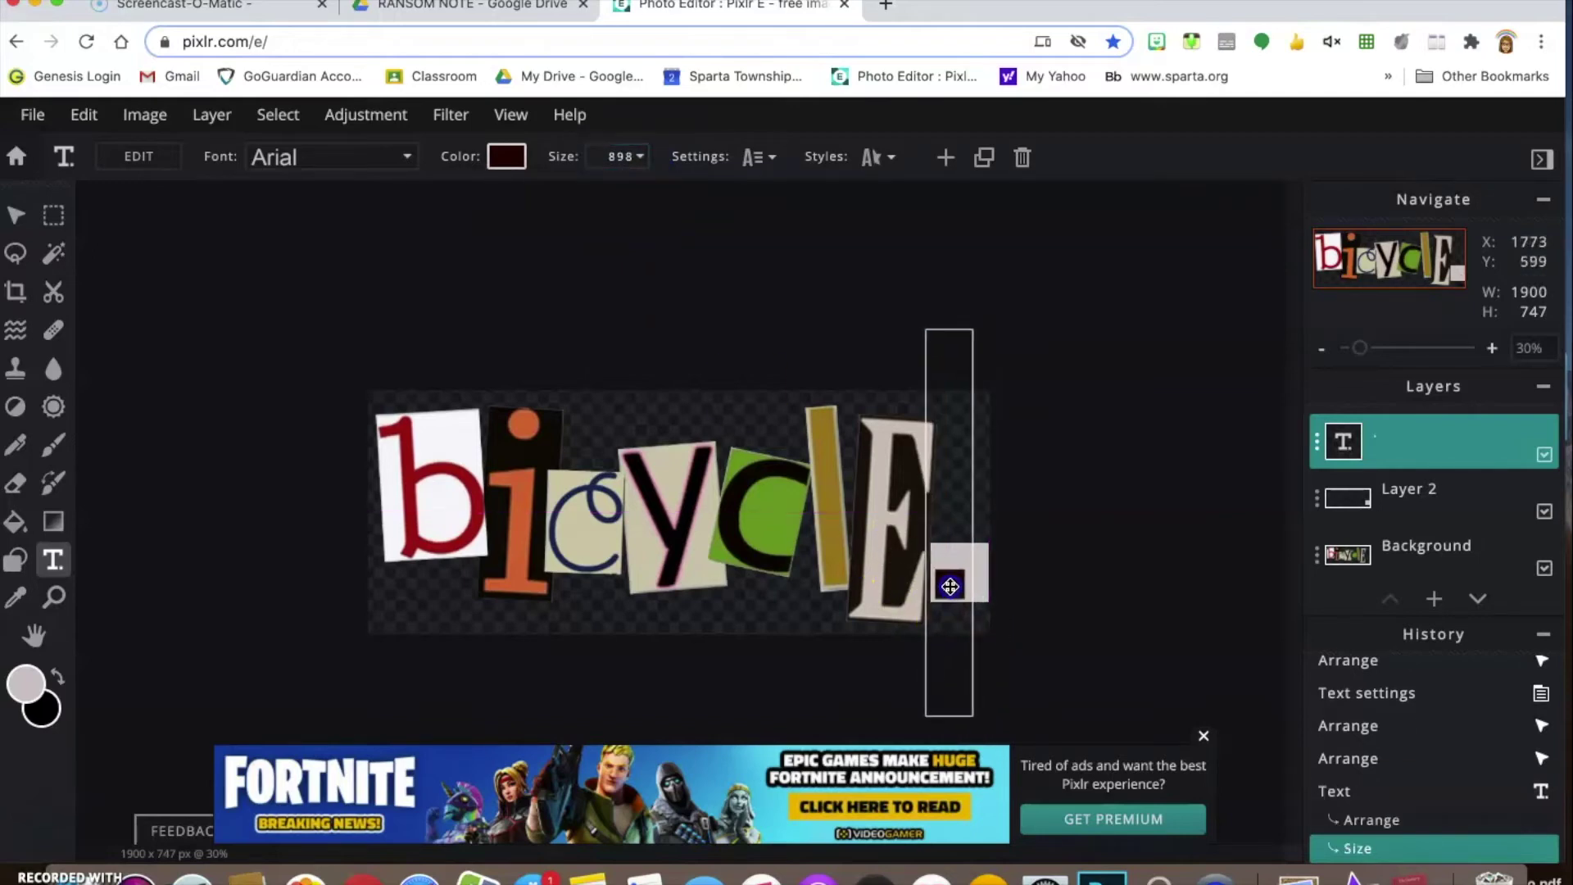
click(1030, 549)
click(983, 562)
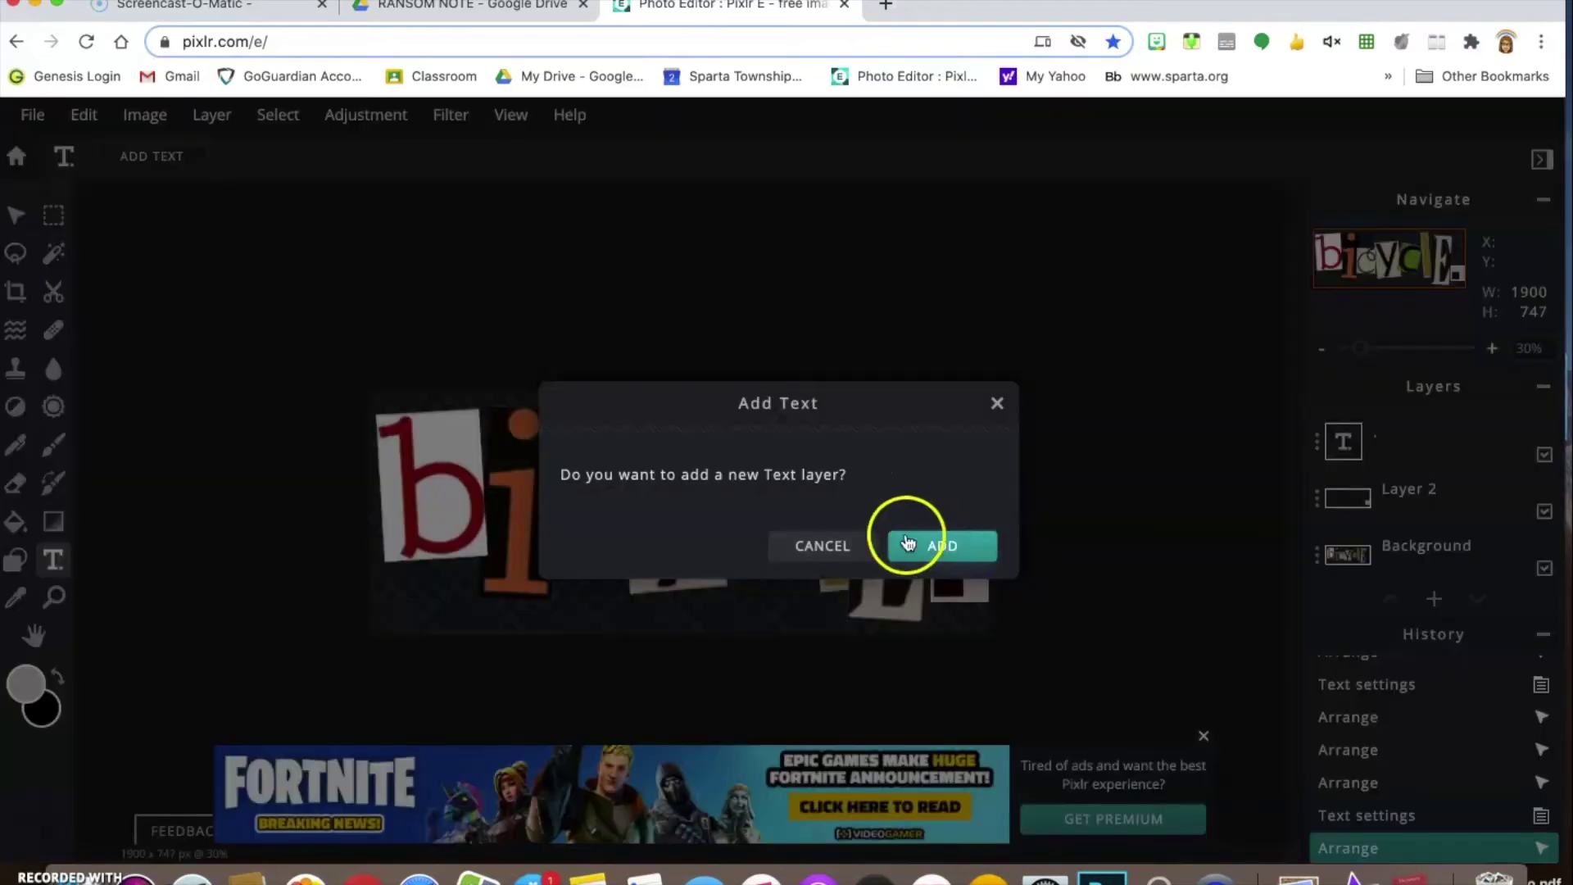
click(829, 544)
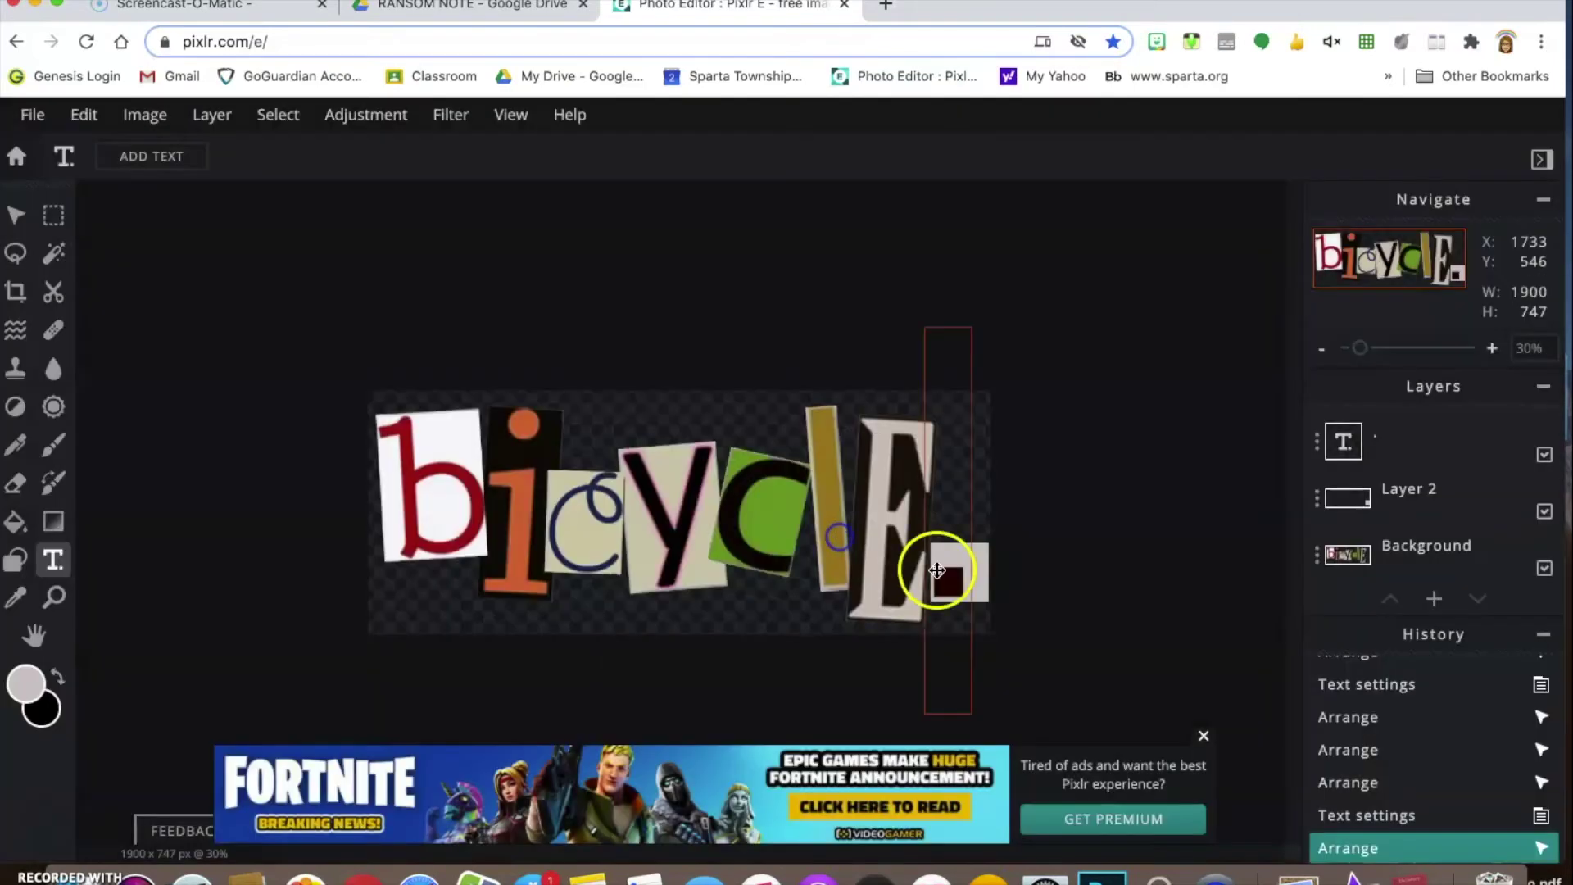
Shrink the light grey square to about 126 × 127 px and centre the period on it as an even frame.
click(23, 216)
click(984, 559)
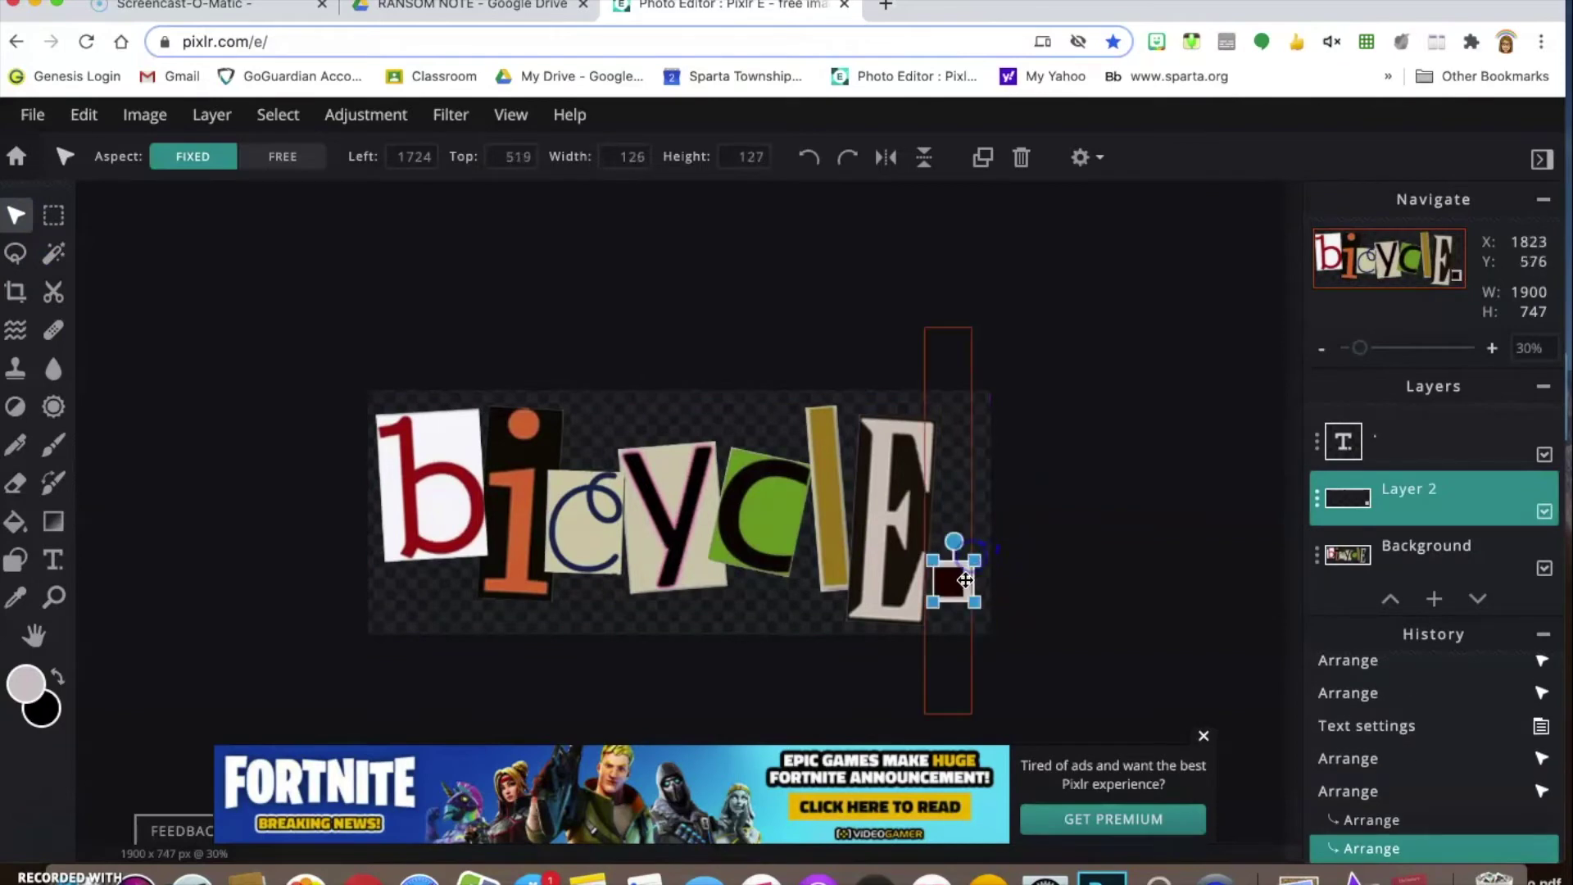
click(958, 577)
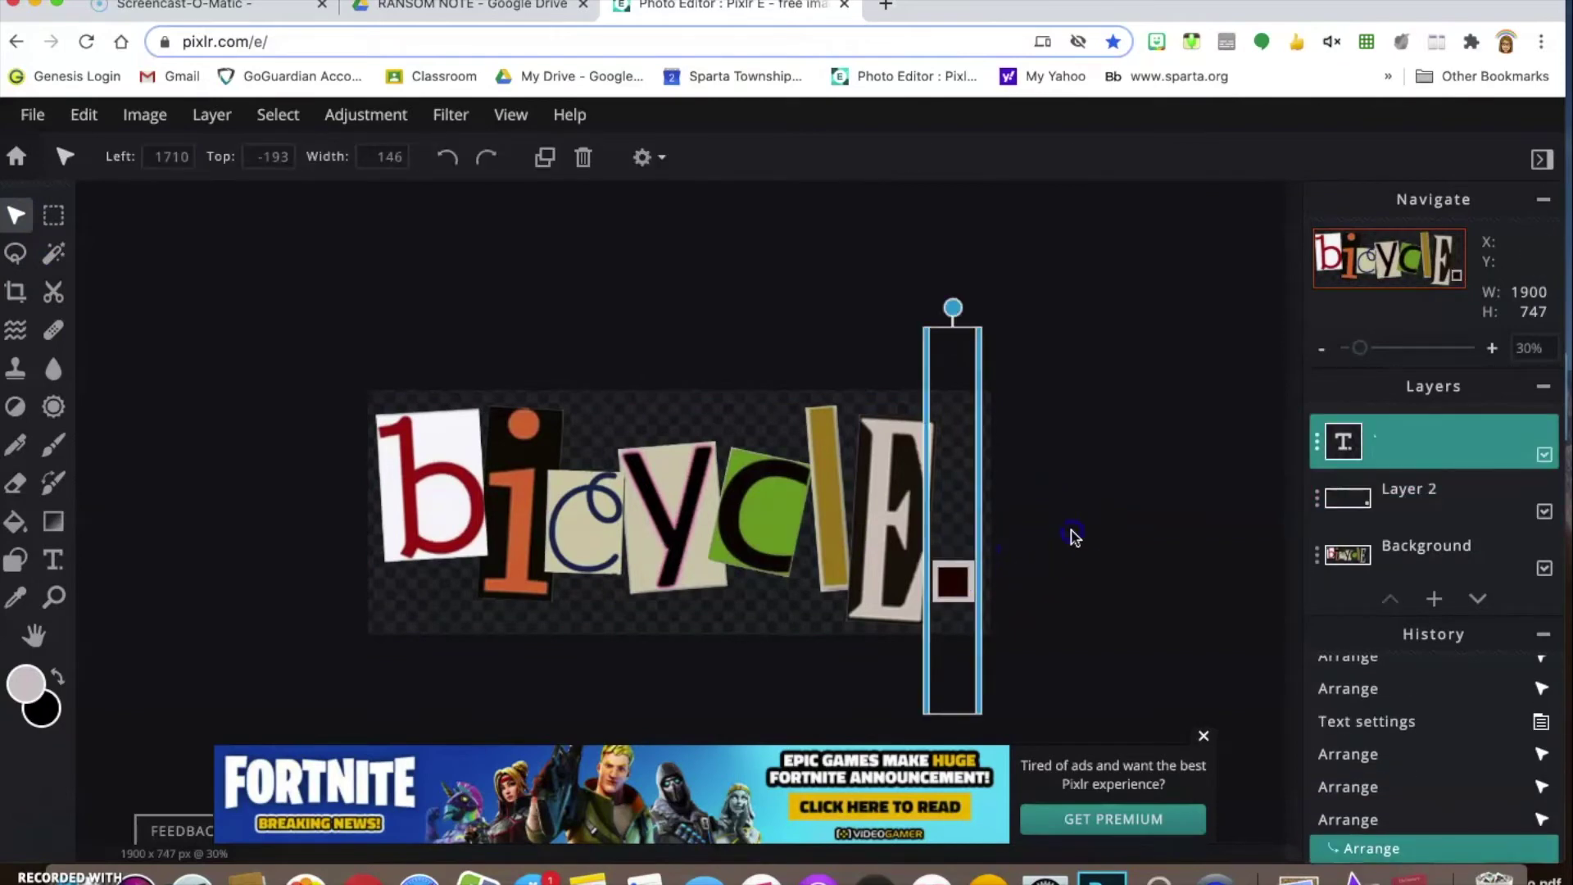
Merge the period's text layer down into the light grey square's layer.
click(1306, 481)
click(1319, 443)
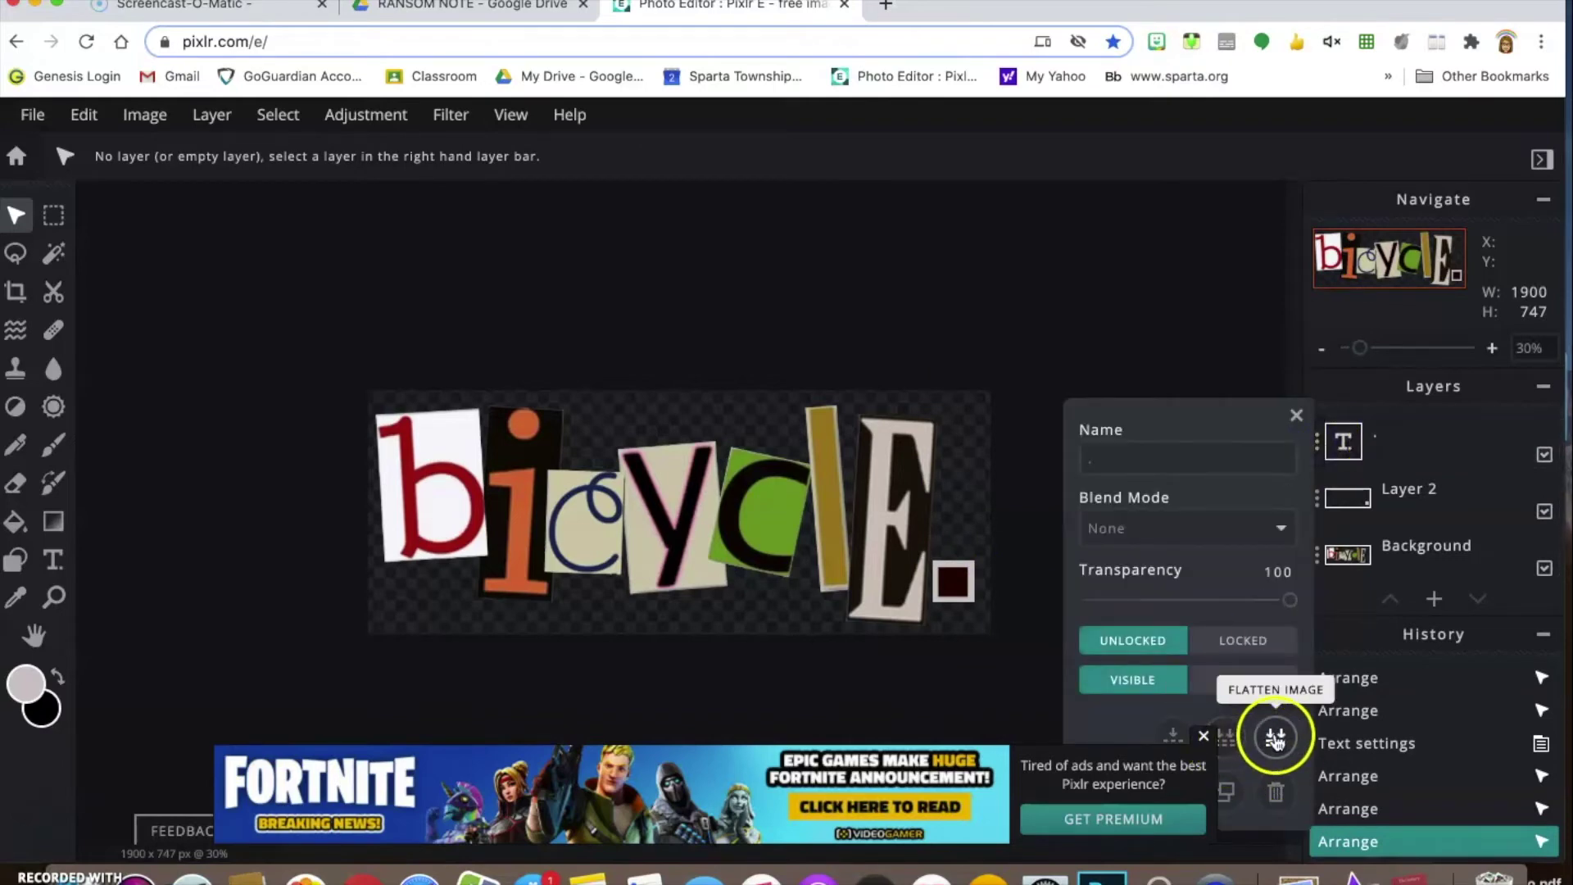
click(1170, 737)
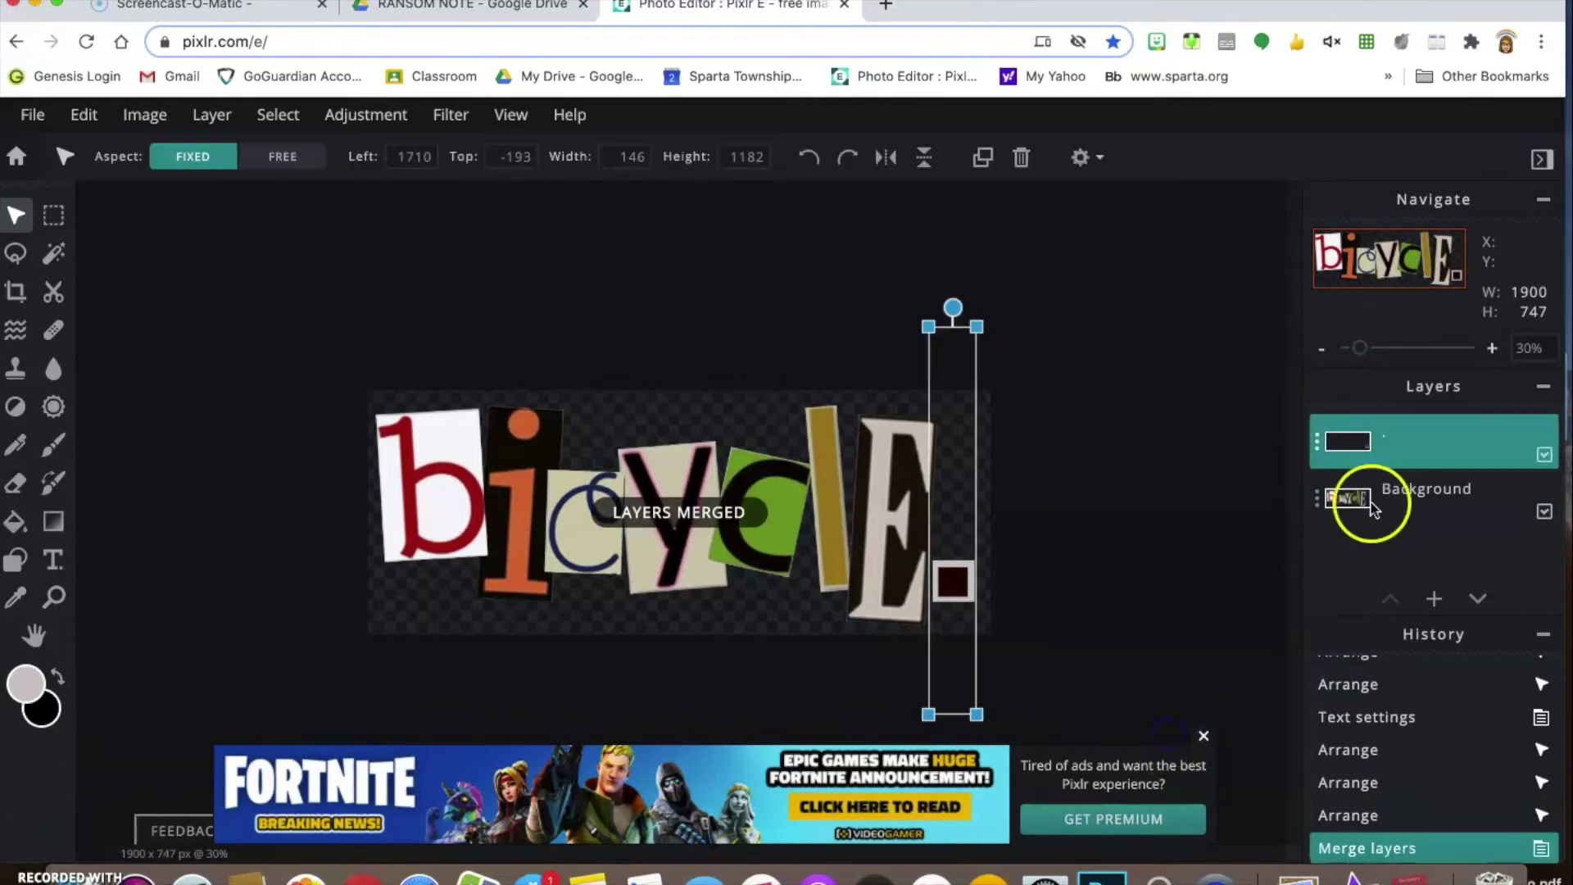
Enlarge the merged period to about 141 × 143 px, rotate it slightly and place it close beside the E.
mouse_move(962, 590)
mouse_down()
mouse_move(958, 549)
mouse_move(945, 562)
mouse_move(957, 572)
mouse_up()
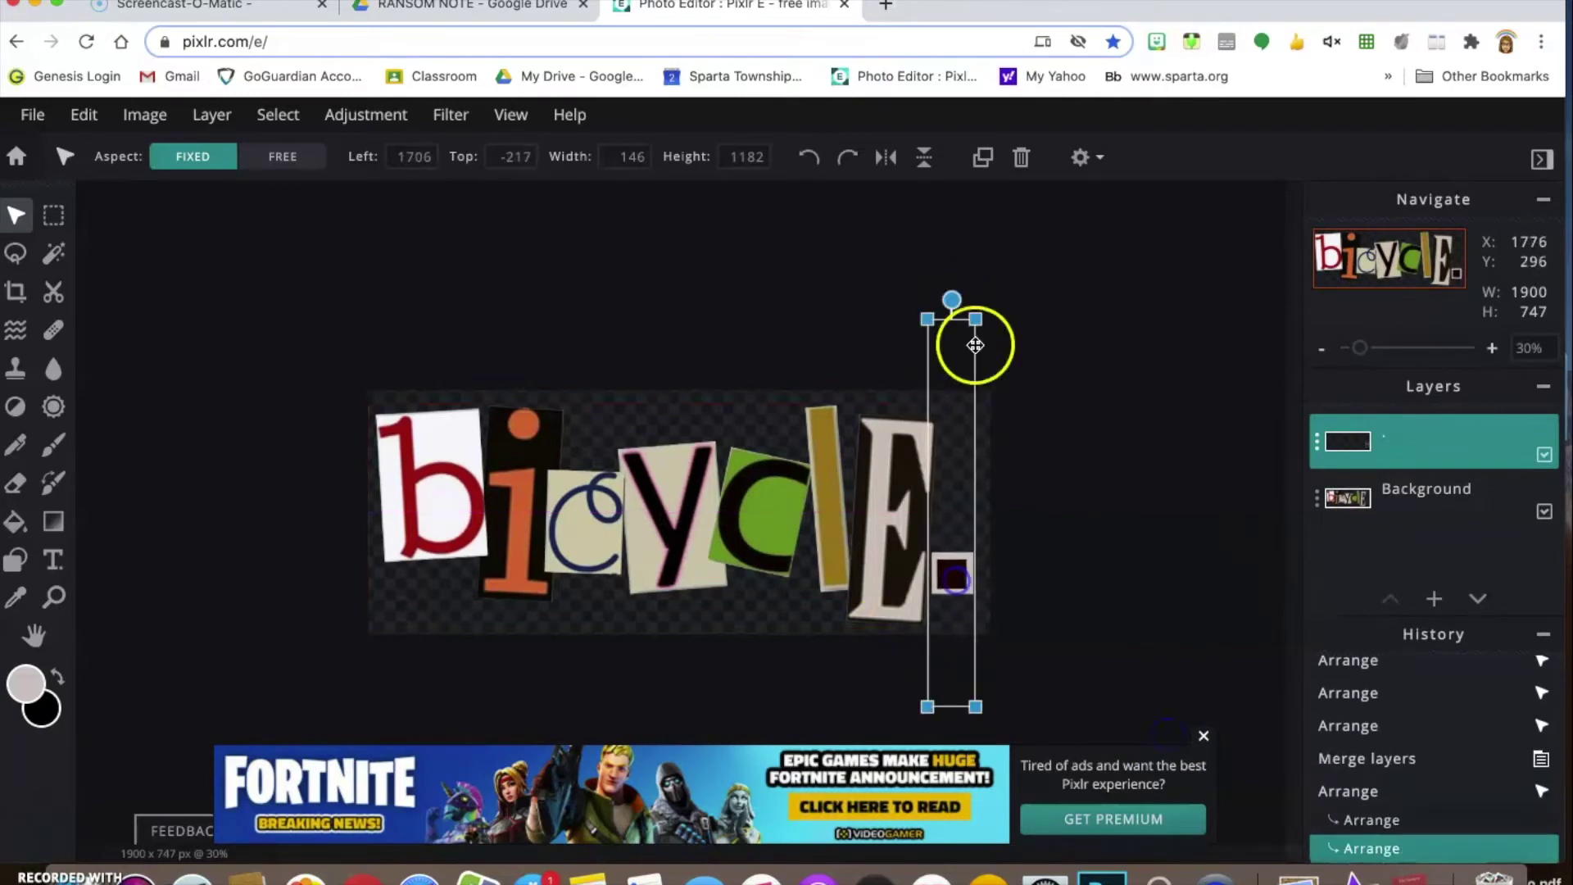
mouse_move(923, 310)
mouse_down()
mouse_move(874, 287)
mouse_move(926, 339)
mouse_up()
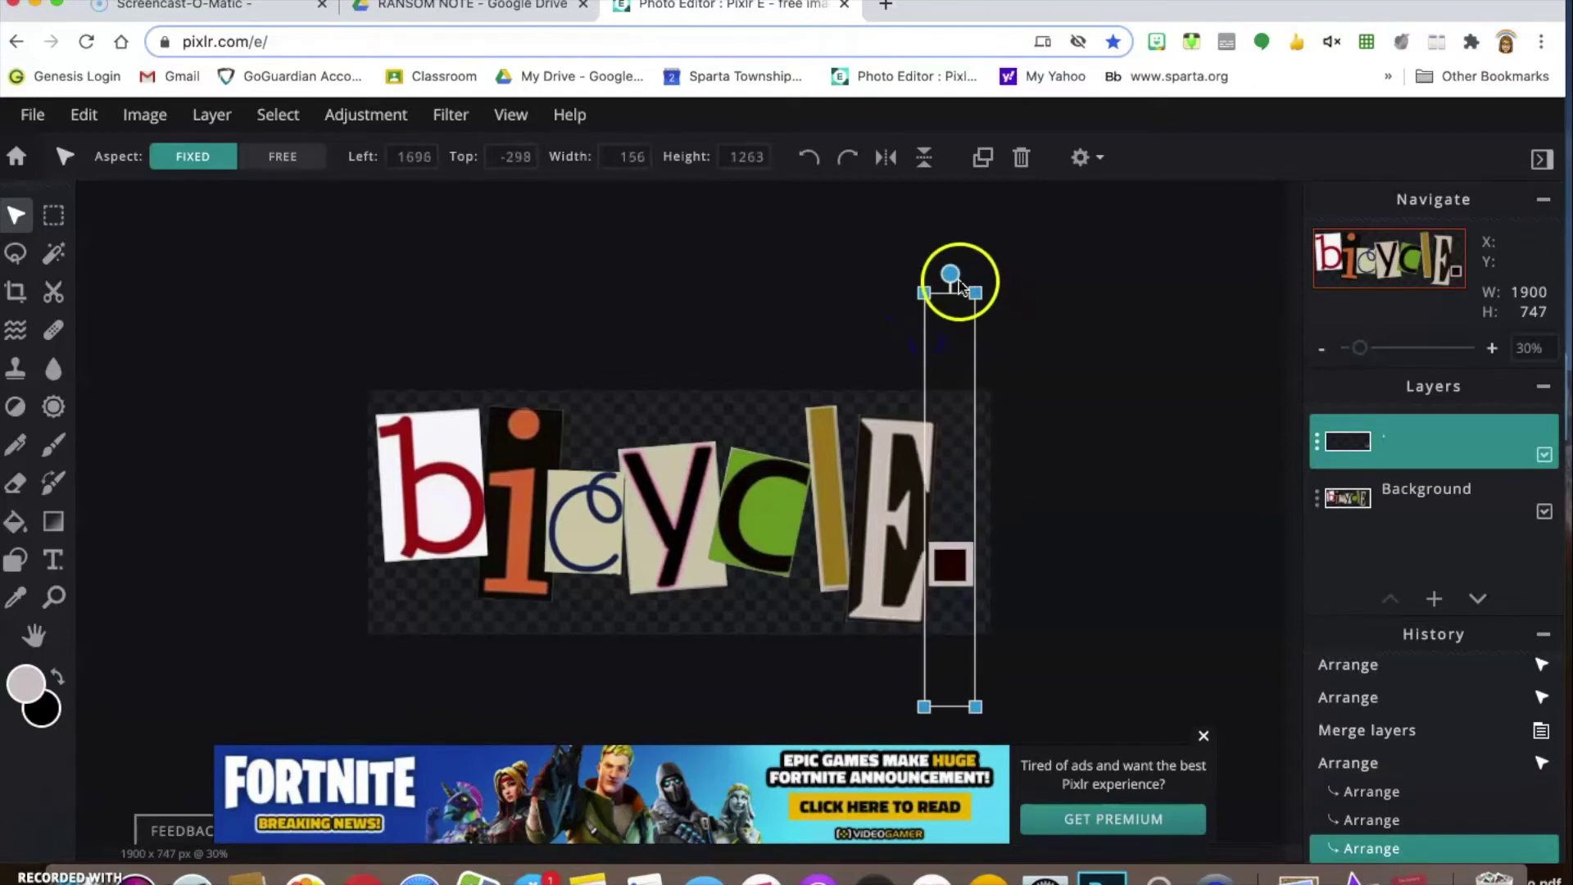
drag(950, 274, 940, 273)
drag(945, 579, 943, 572)
click(1067, 523)
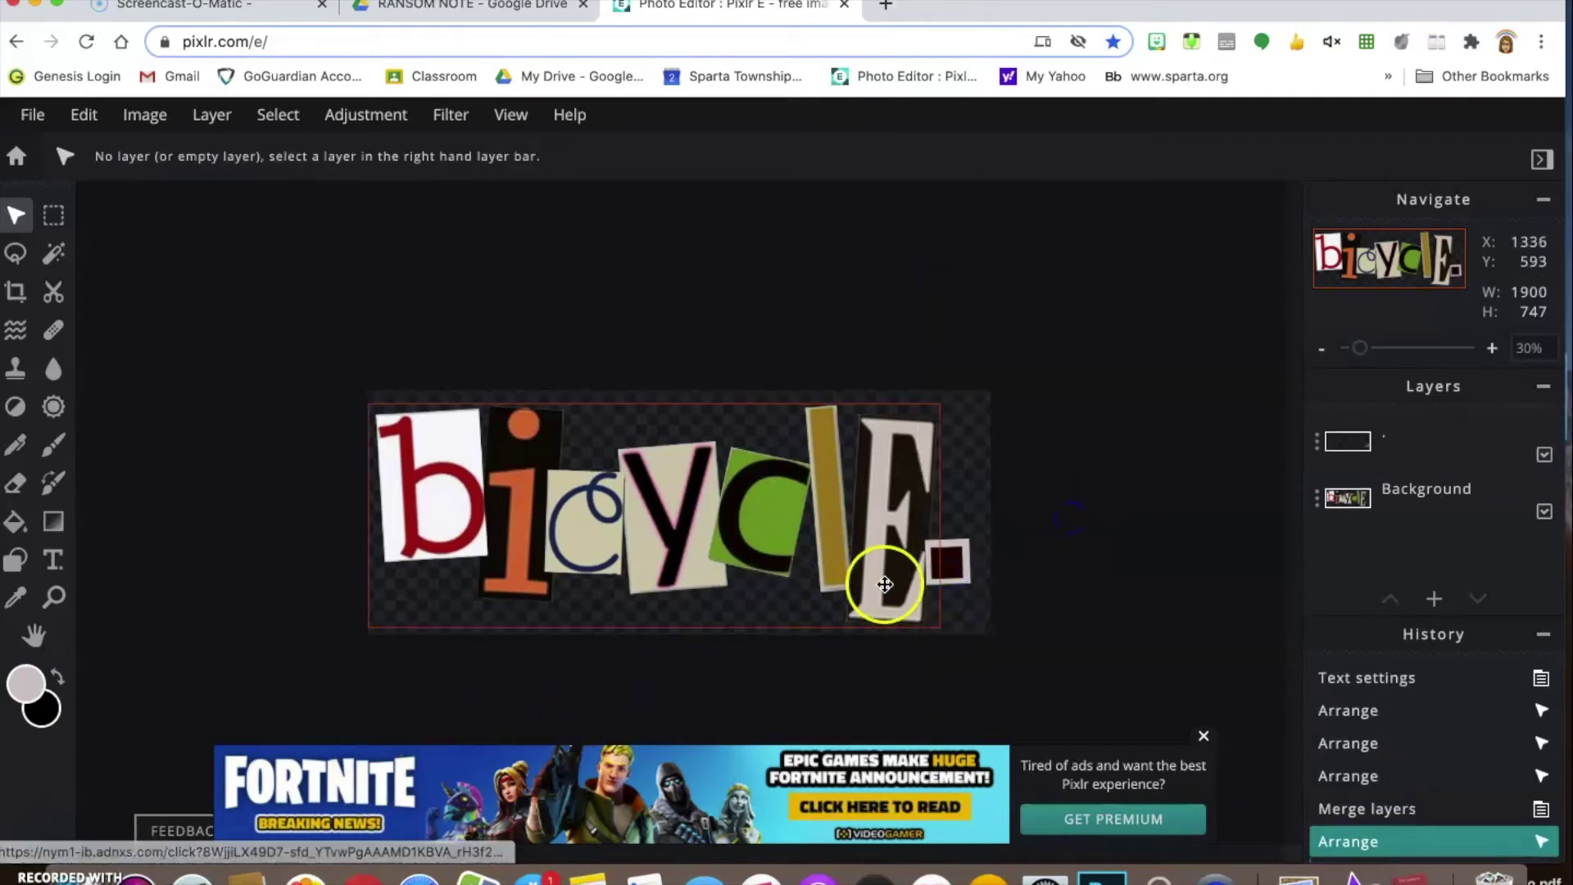
click(957, 579)
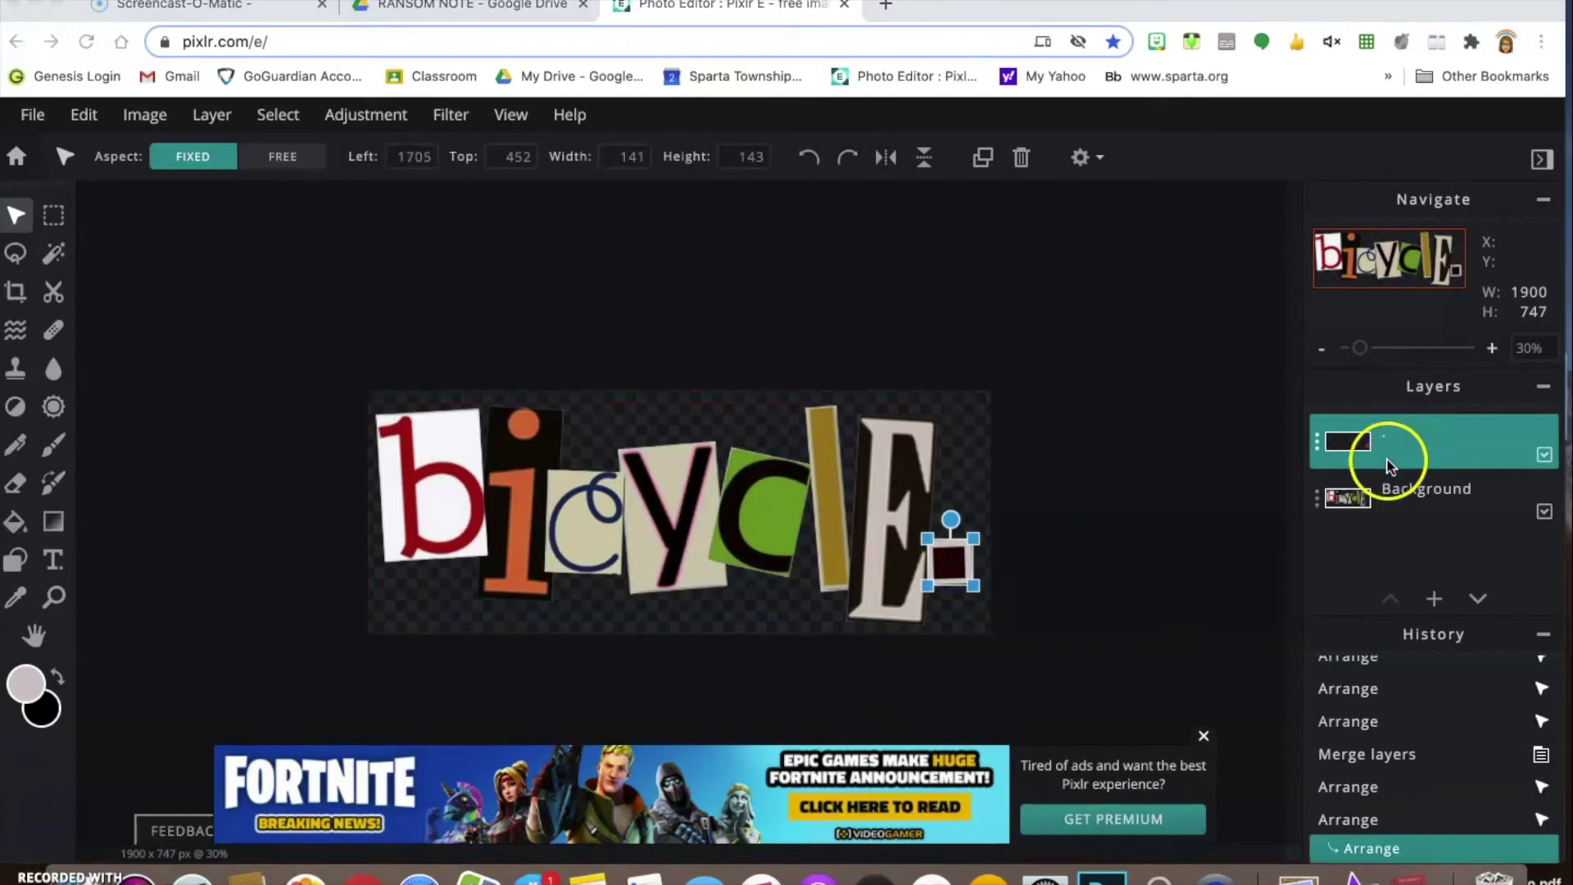
Save the finished word as a PNG named bicycle and dismiss the save dialog.
click(25, 119)
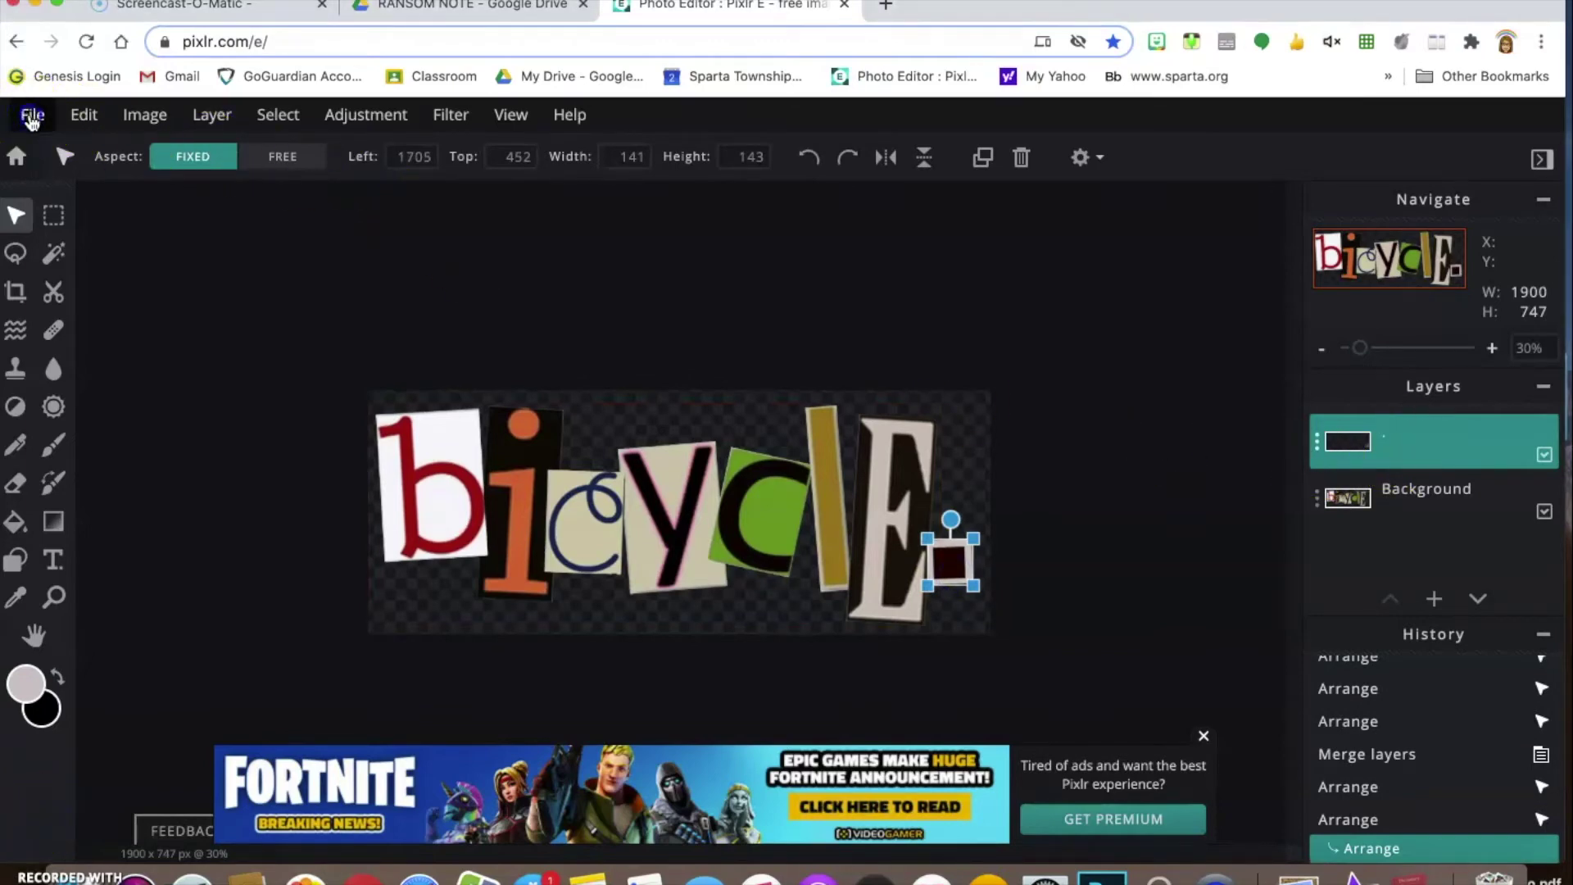
click(31, 119)
click(57, 305)
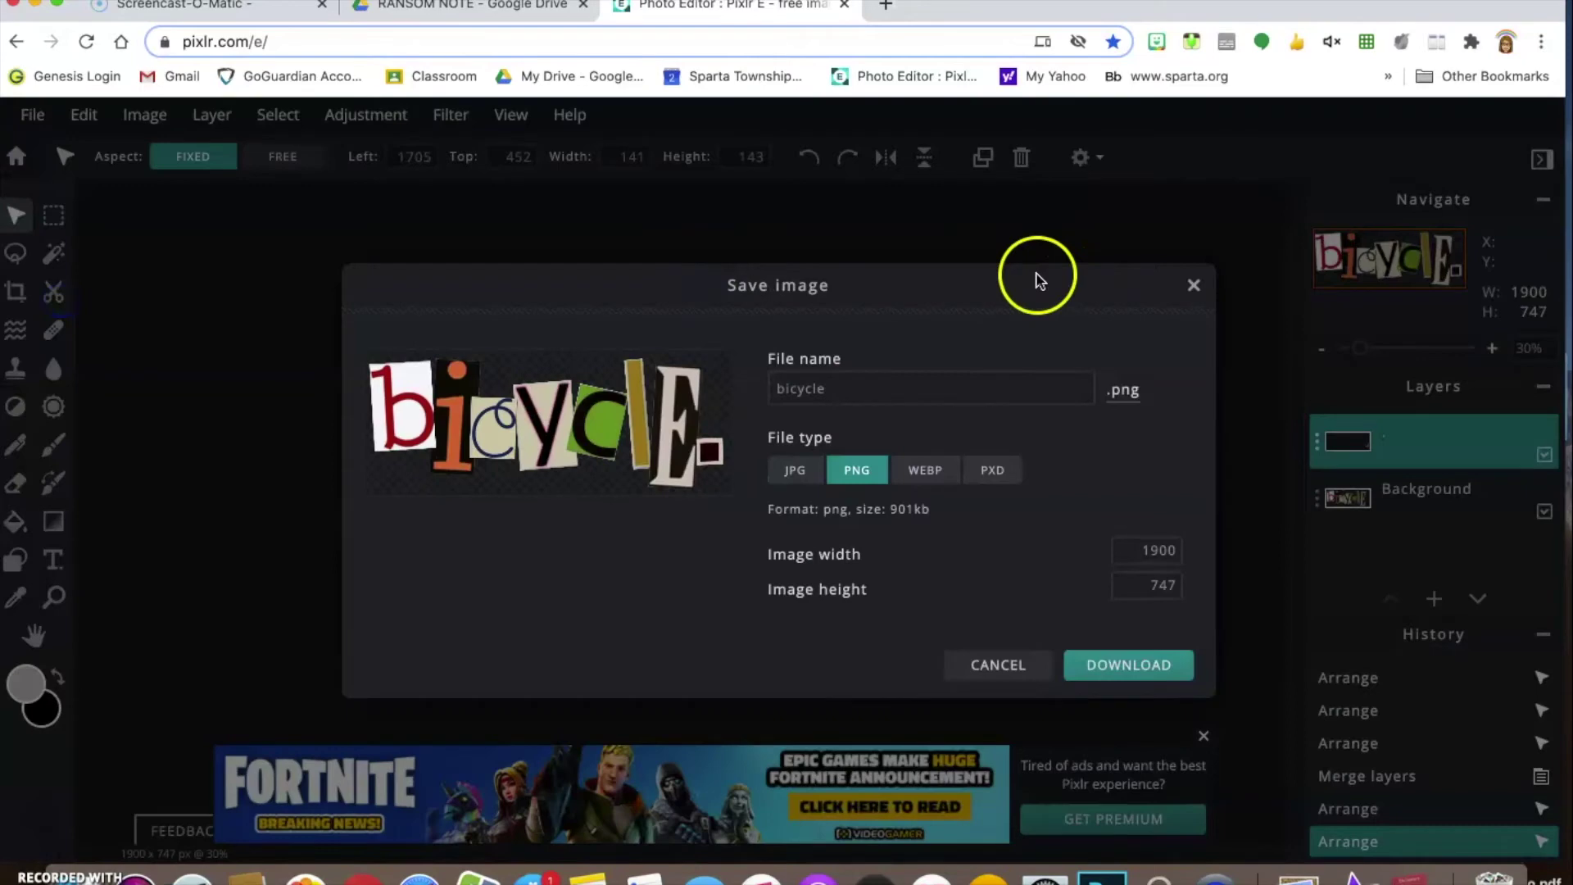
click(848, 391)
click(1129, 668)
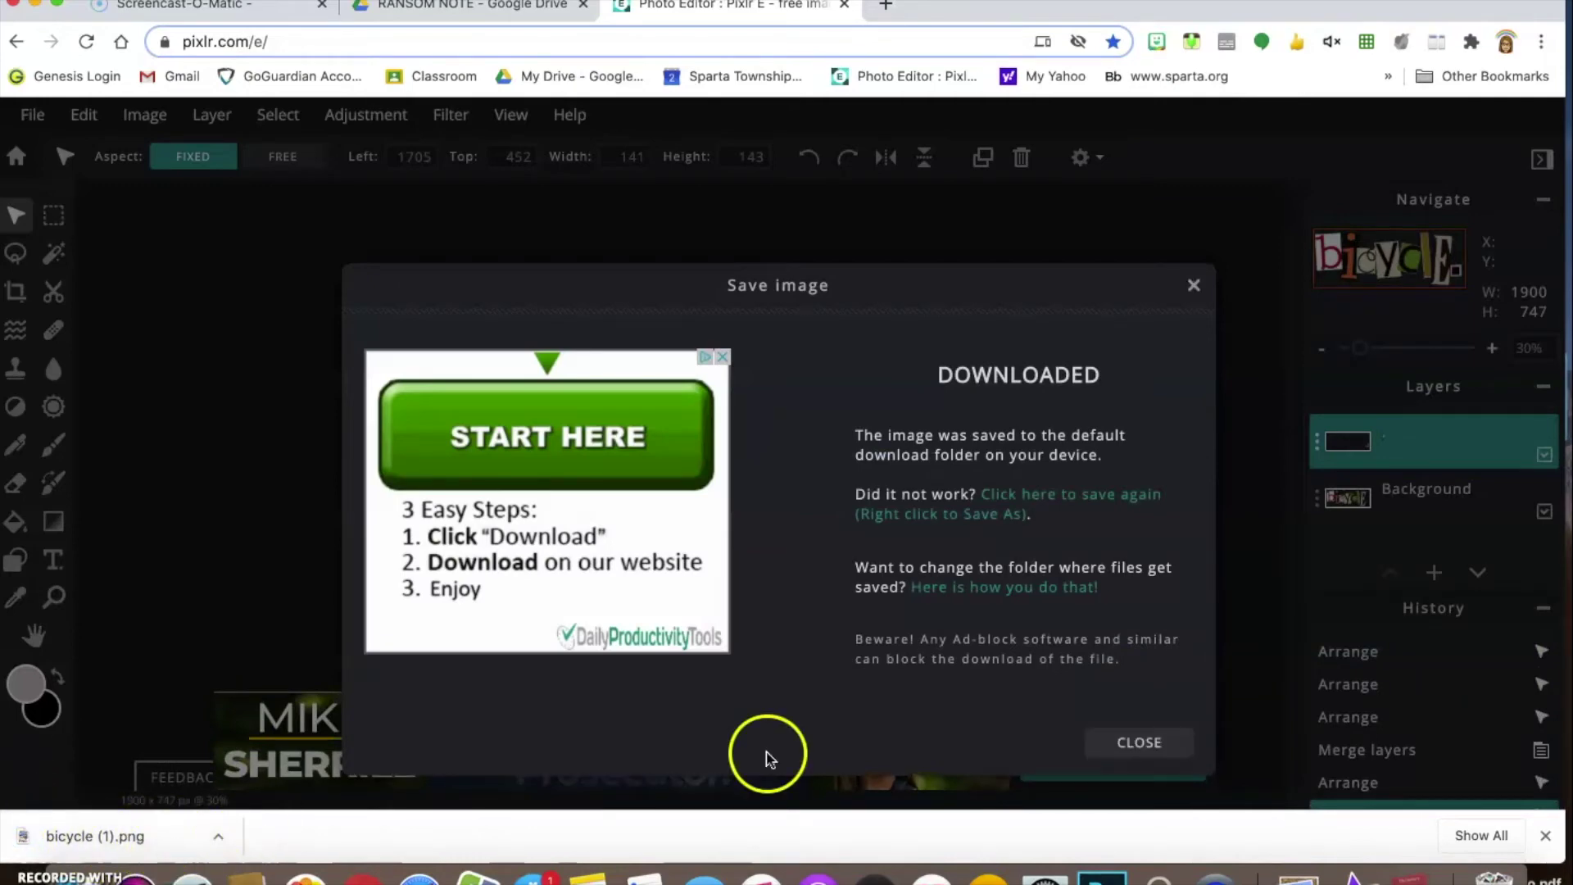
click(1138, 742)
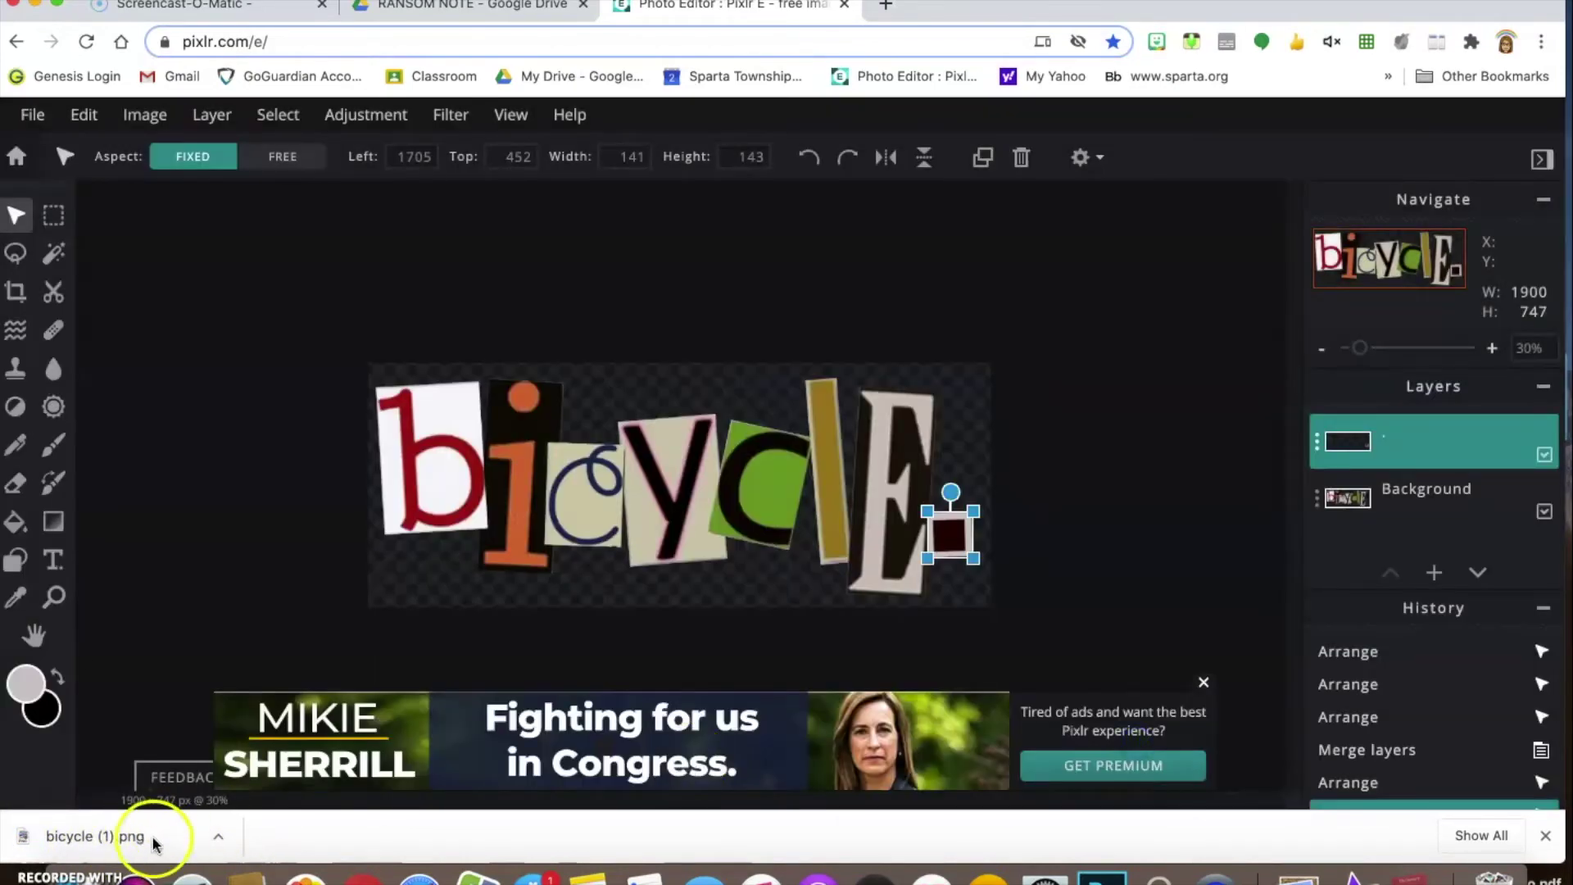
Switch to Google Drive and upload bicycle (1).png to the RANSOM NOTE folder, updating the existing bicycle.png.
click(490, 10)
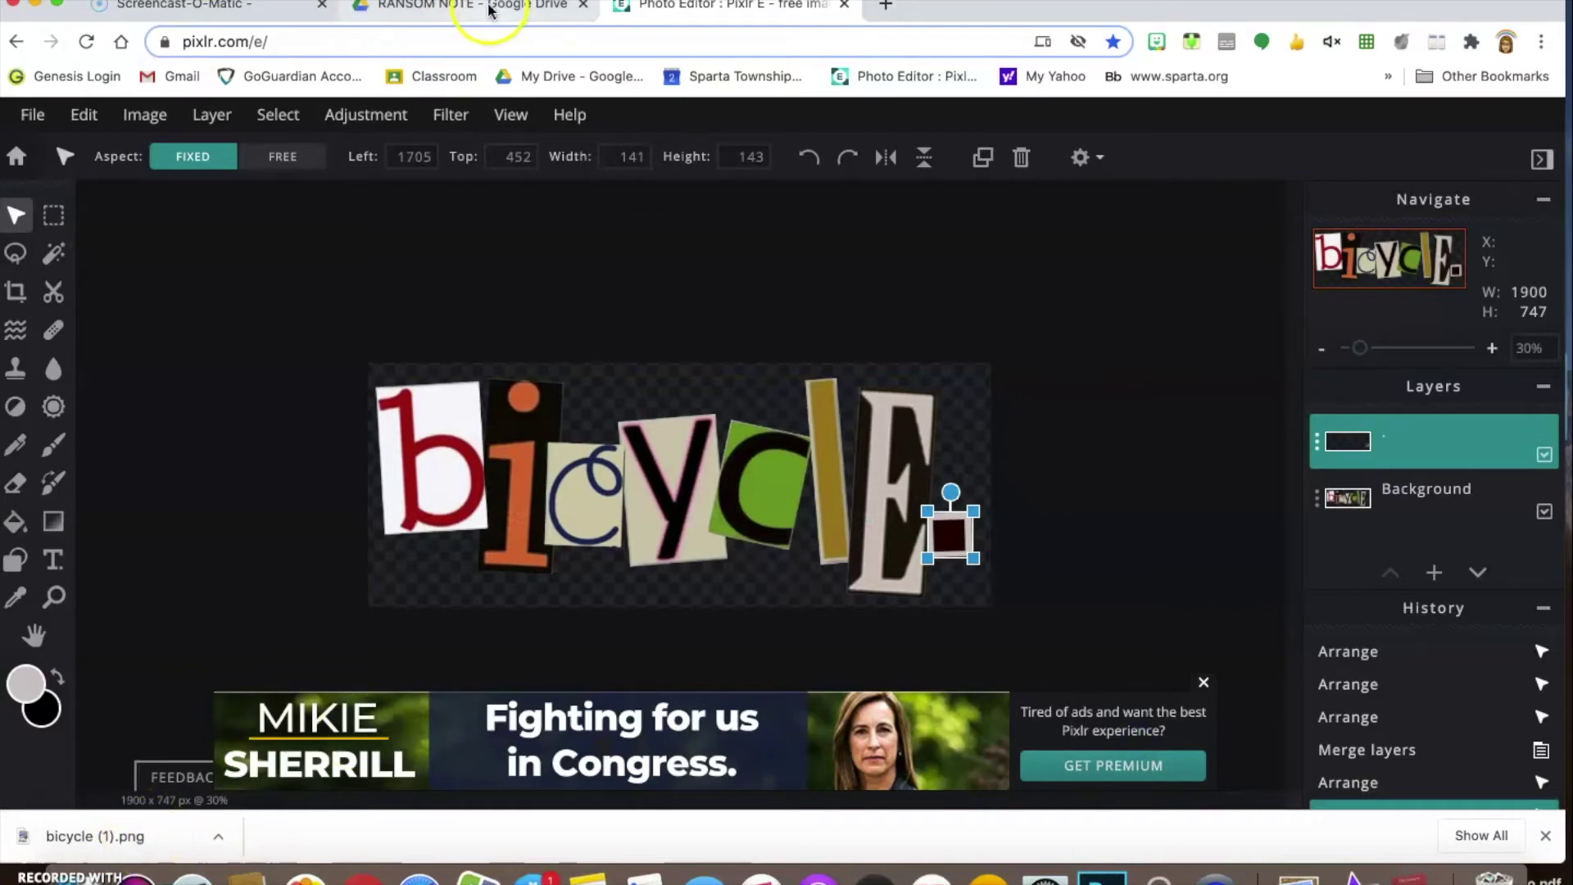
click(78, 183)
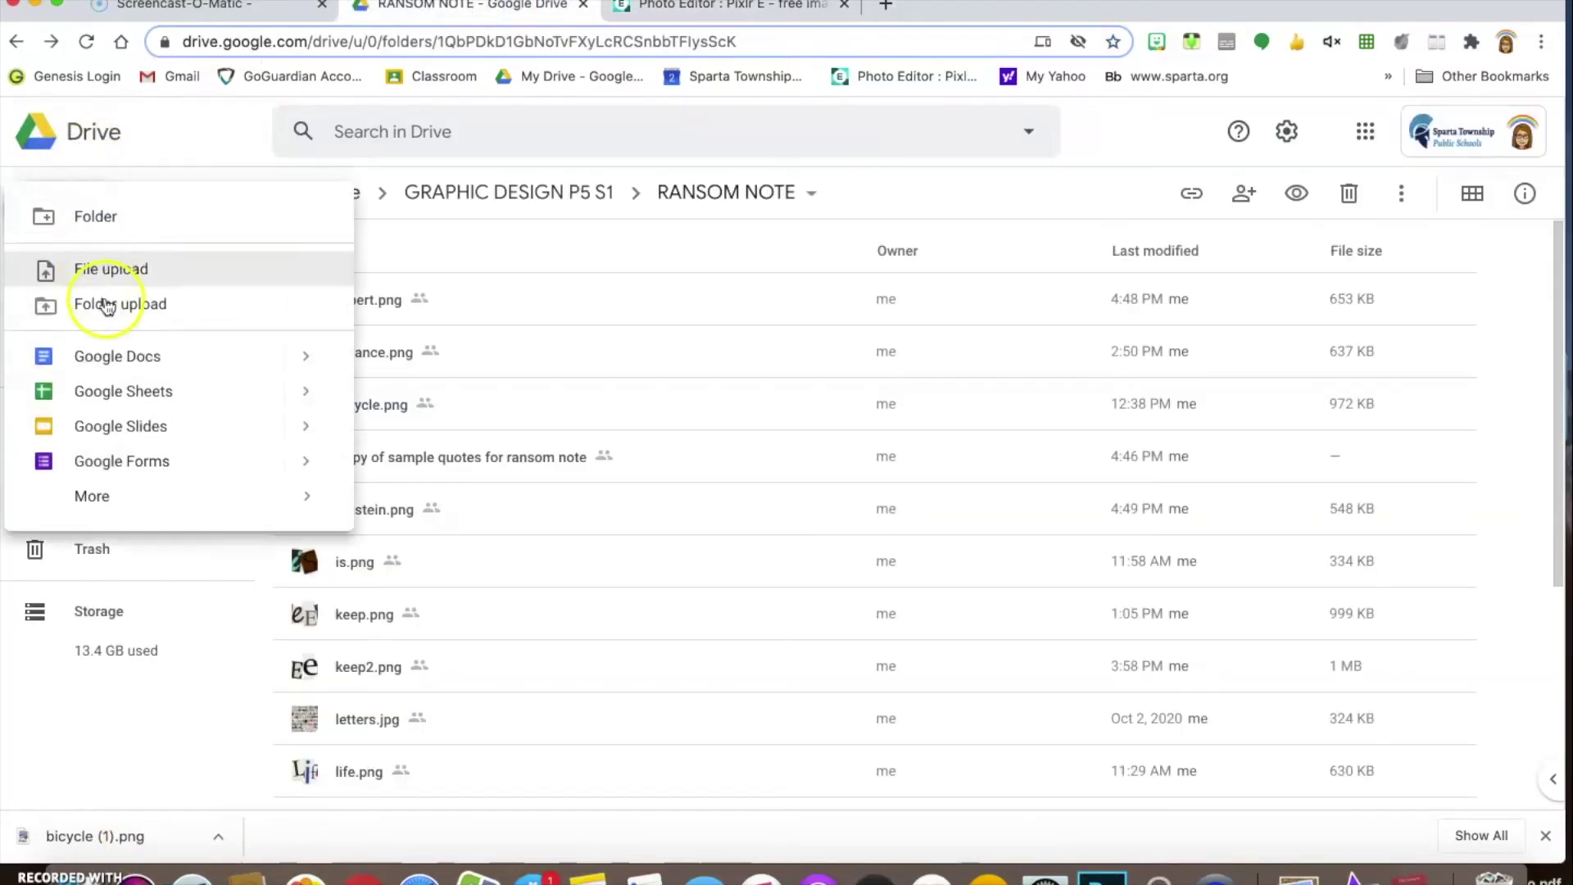
click(115, 275)
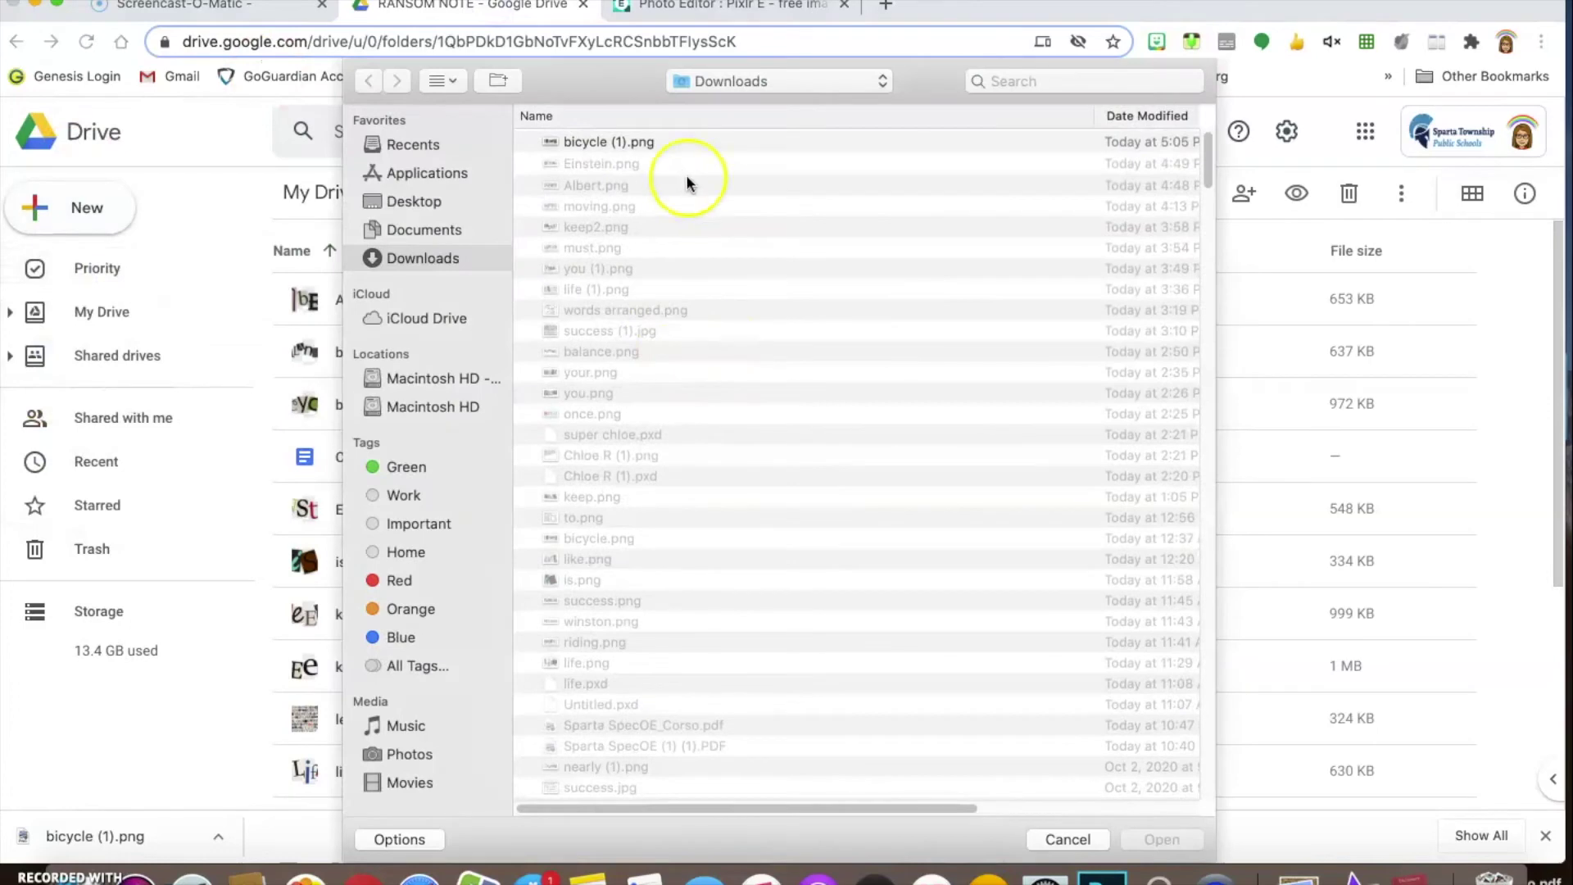
click(641, 142)
click(1146, 841)
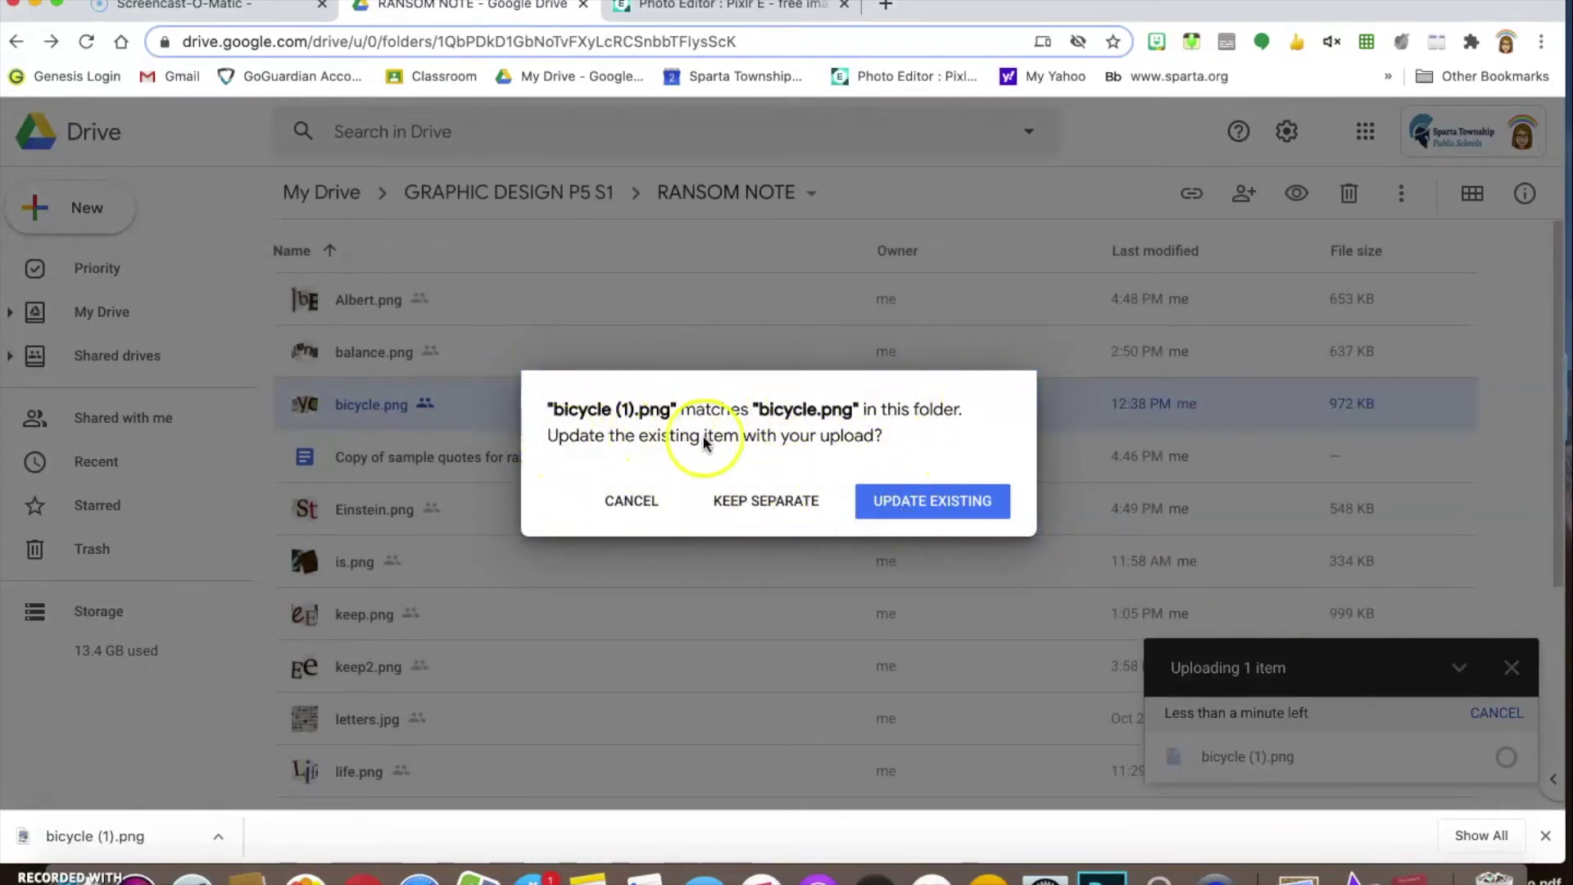
click(930, 503)
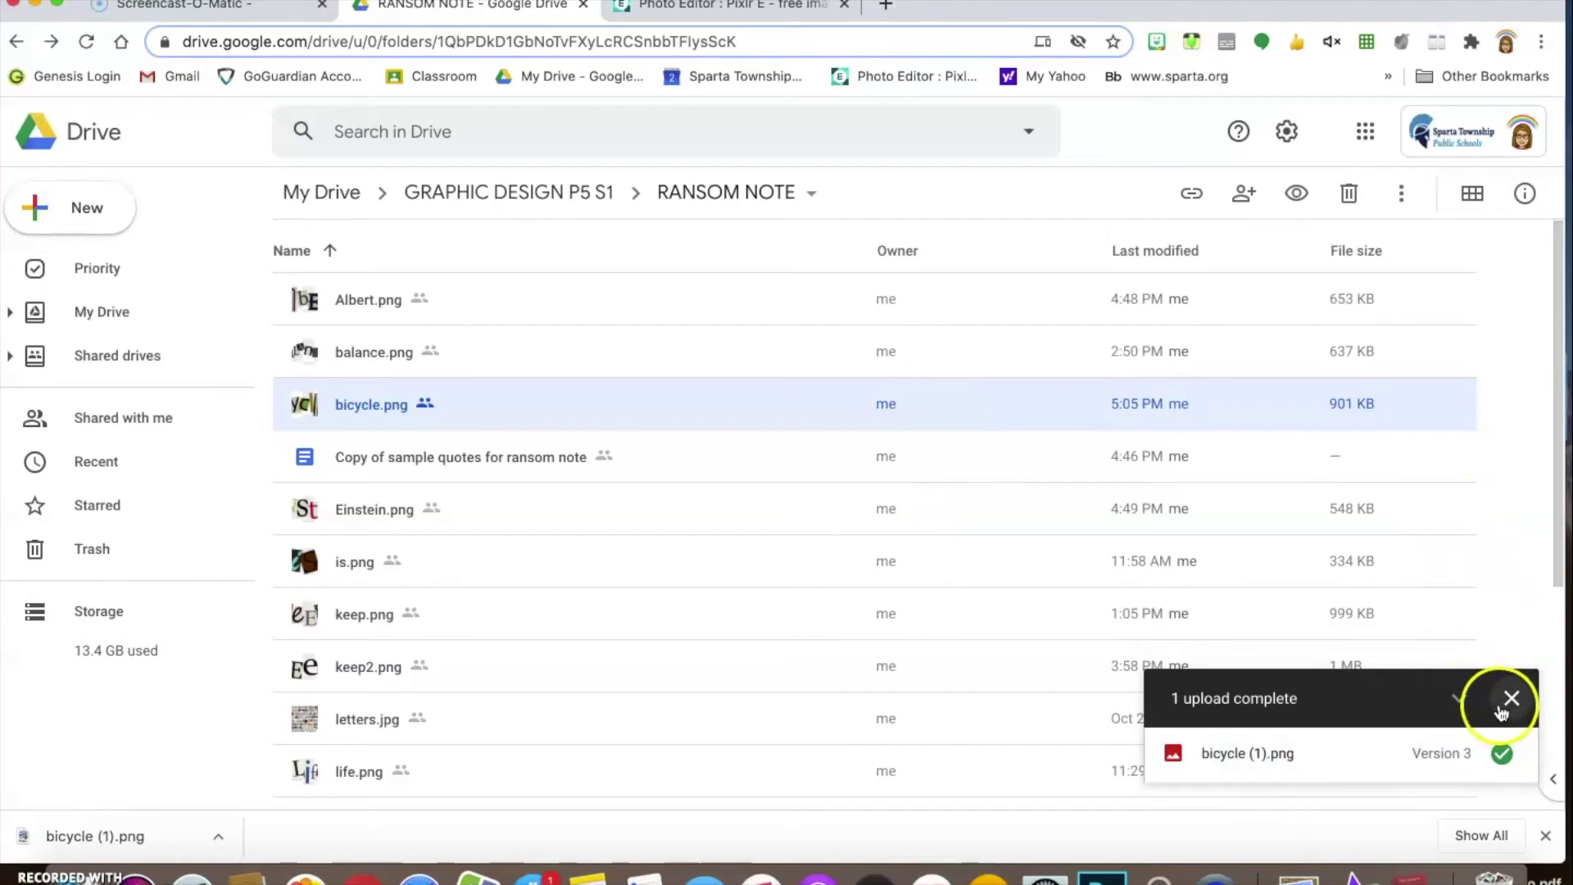
click(1511, 698)
Preview bicycle.png and balance.png from the RANSOM NOTE folder to check their punctuation, and return to the file list.
double_click(366, 402)
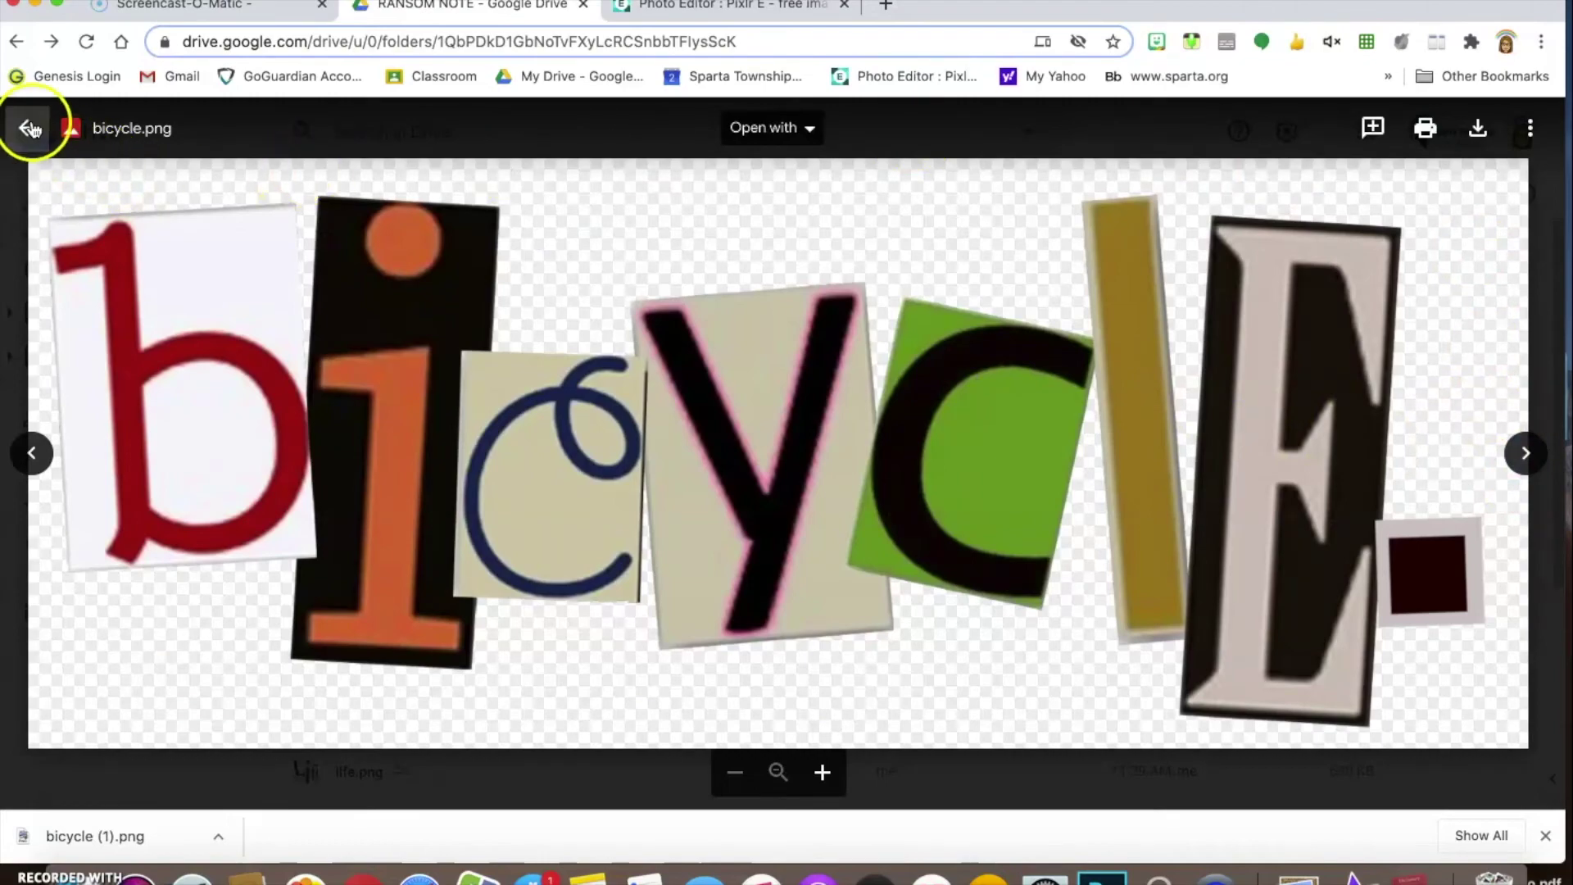
click(31, 127)
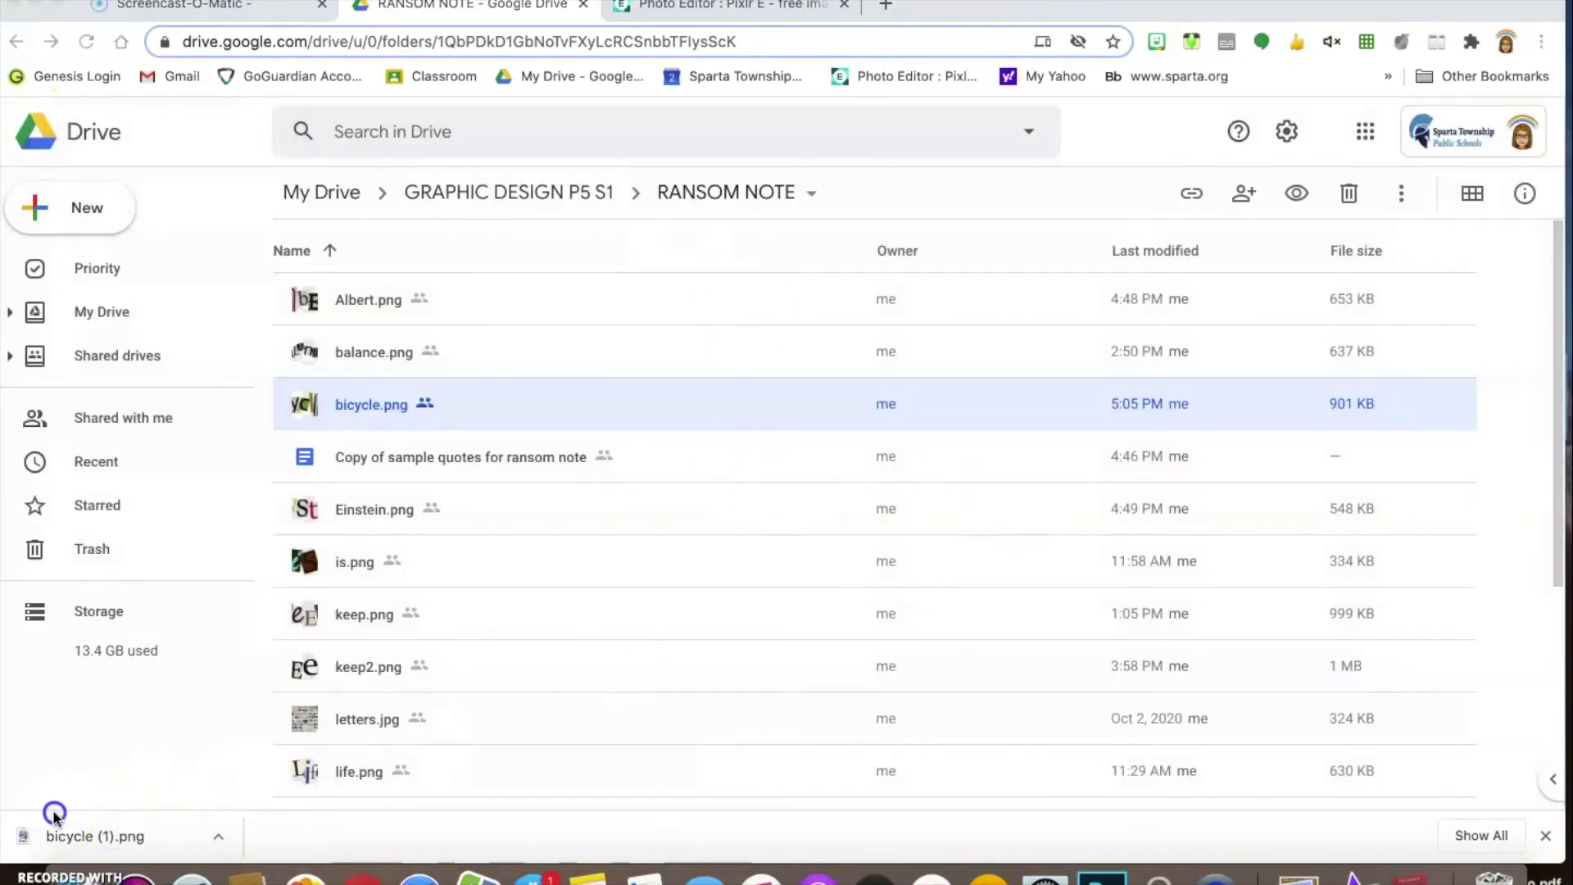
click(52, 809)
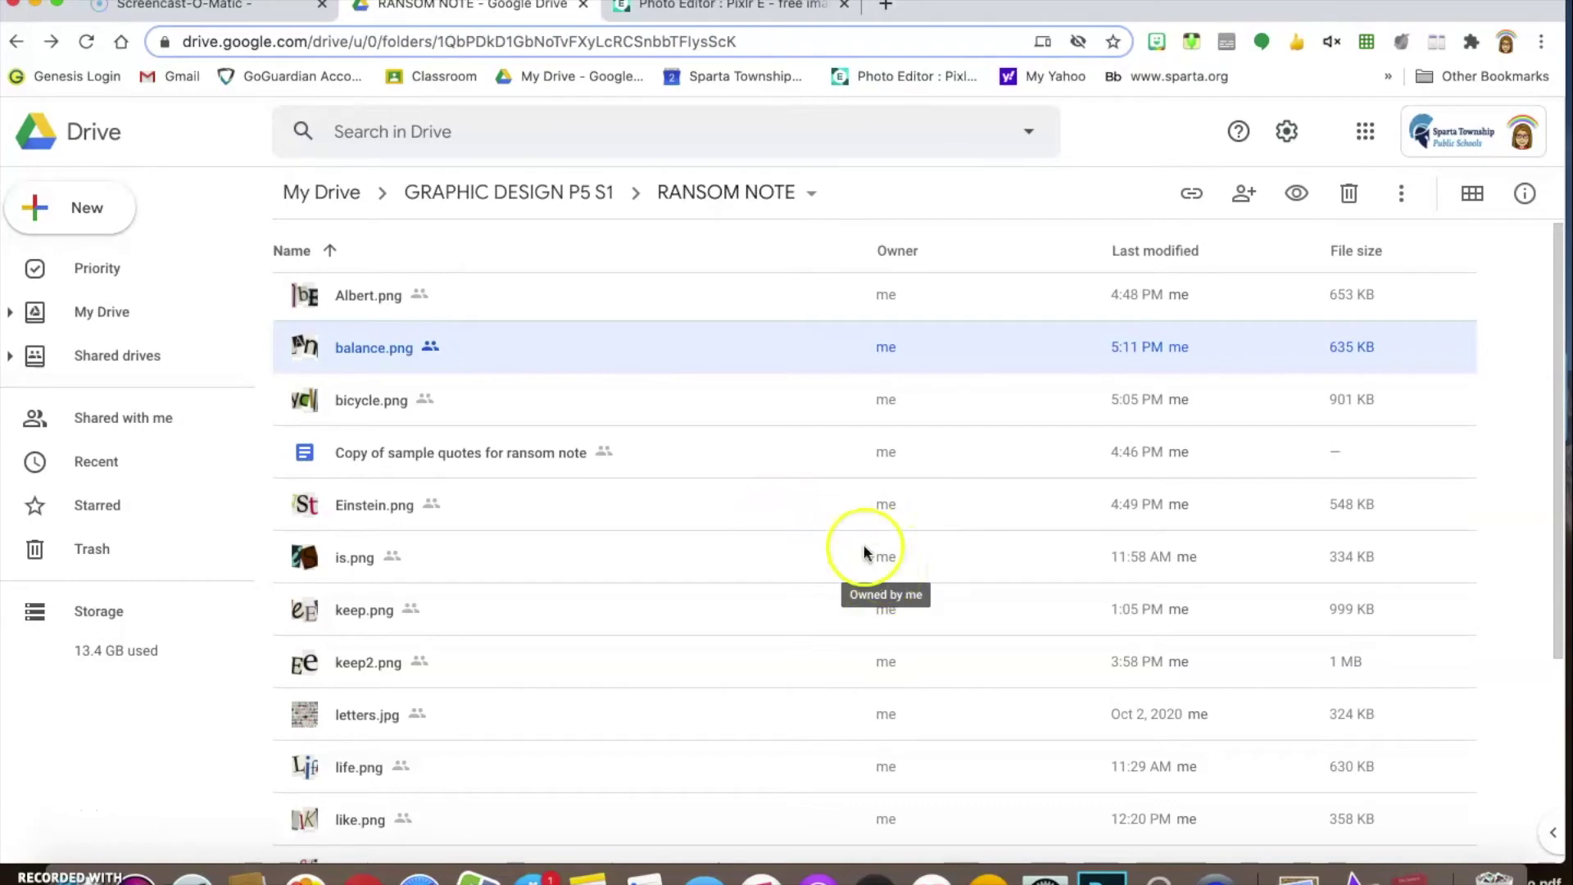
double_click(369, 353)
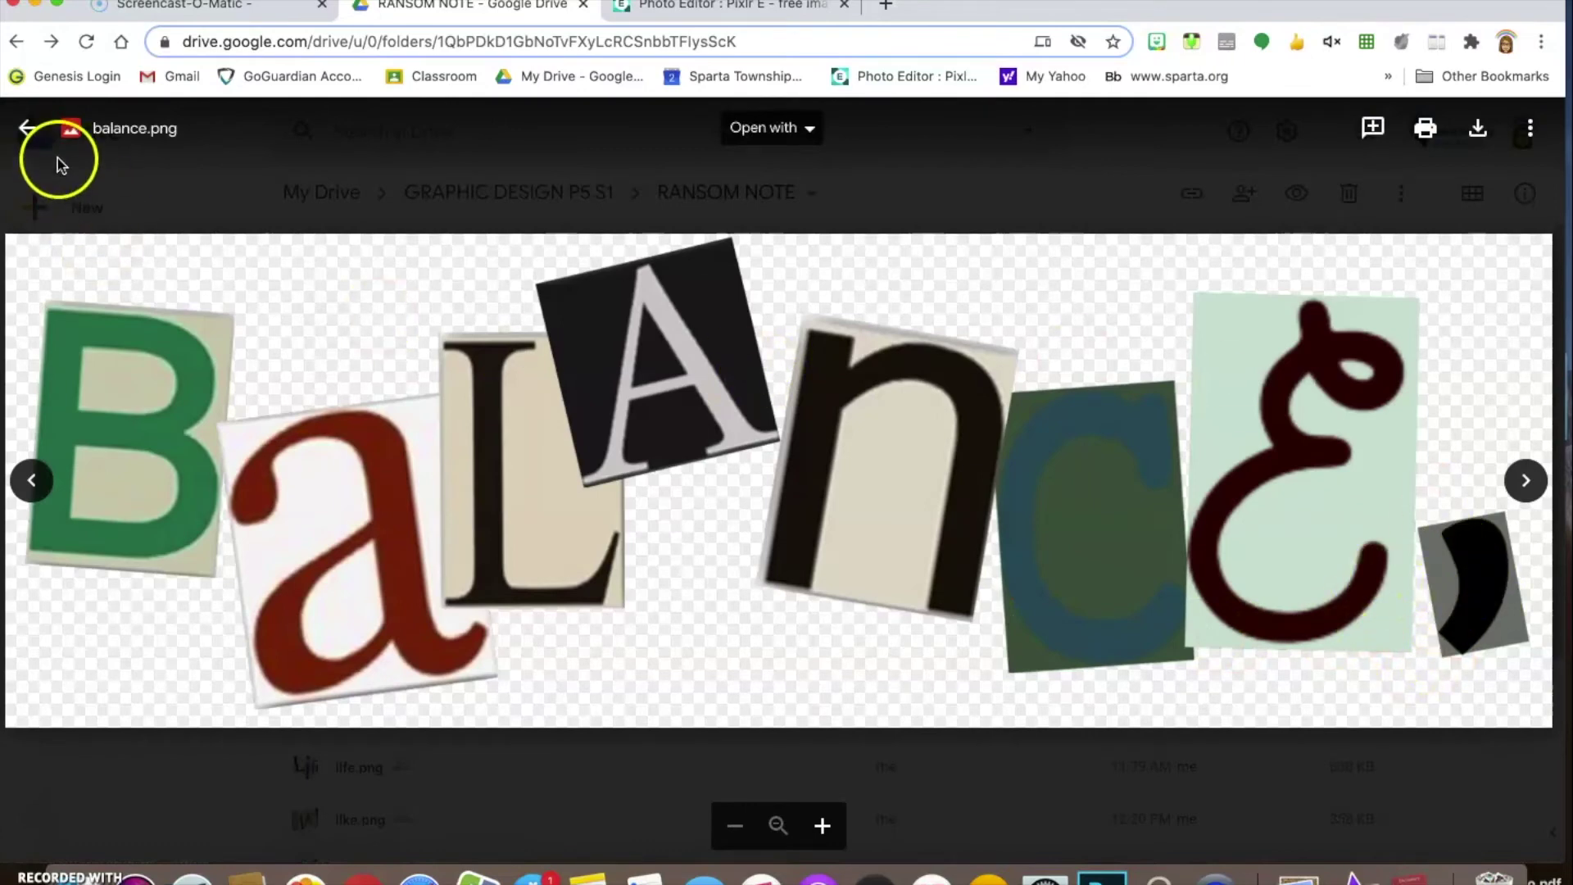
click(28, 128)
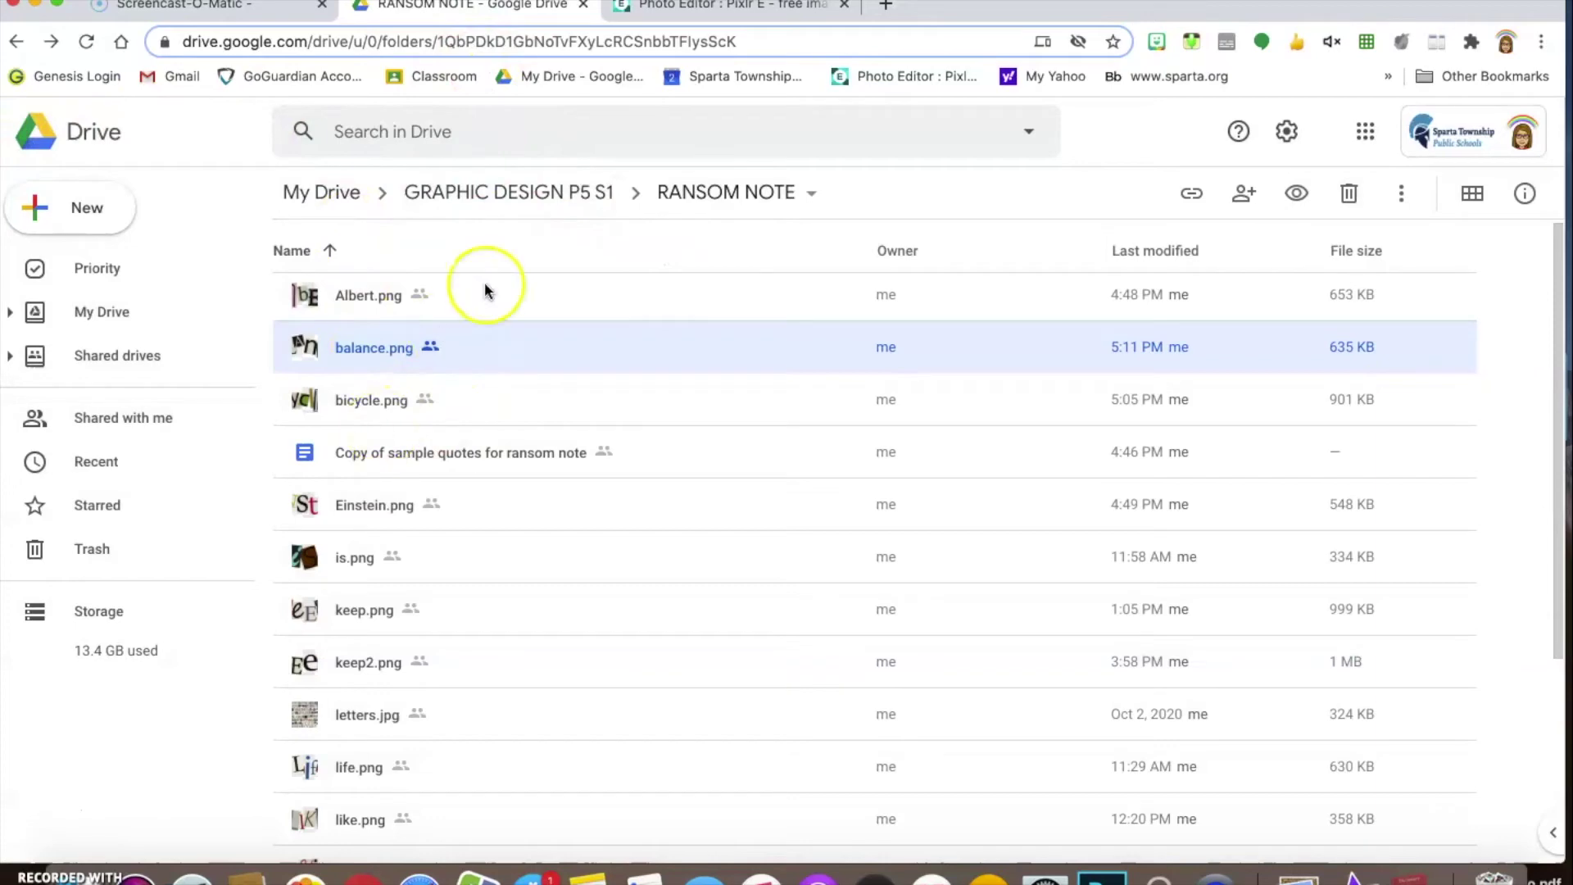
Switch to Pixlr E and create a new 3000 × 2400 px image with a light blue #C2E2F2 background.
click(755, 10)
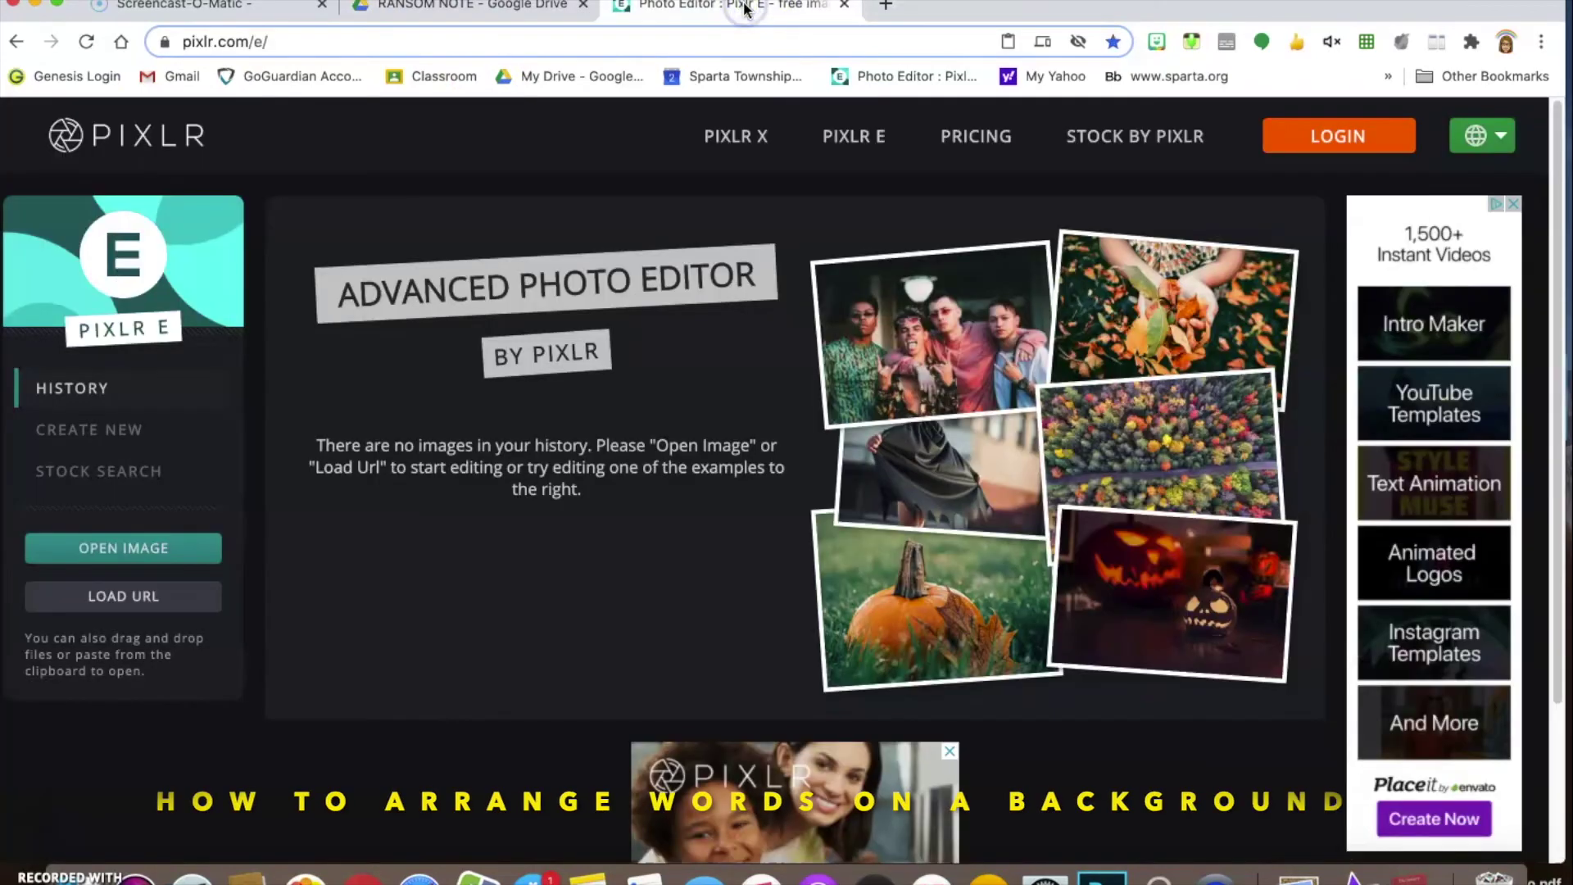
click(102, 435)
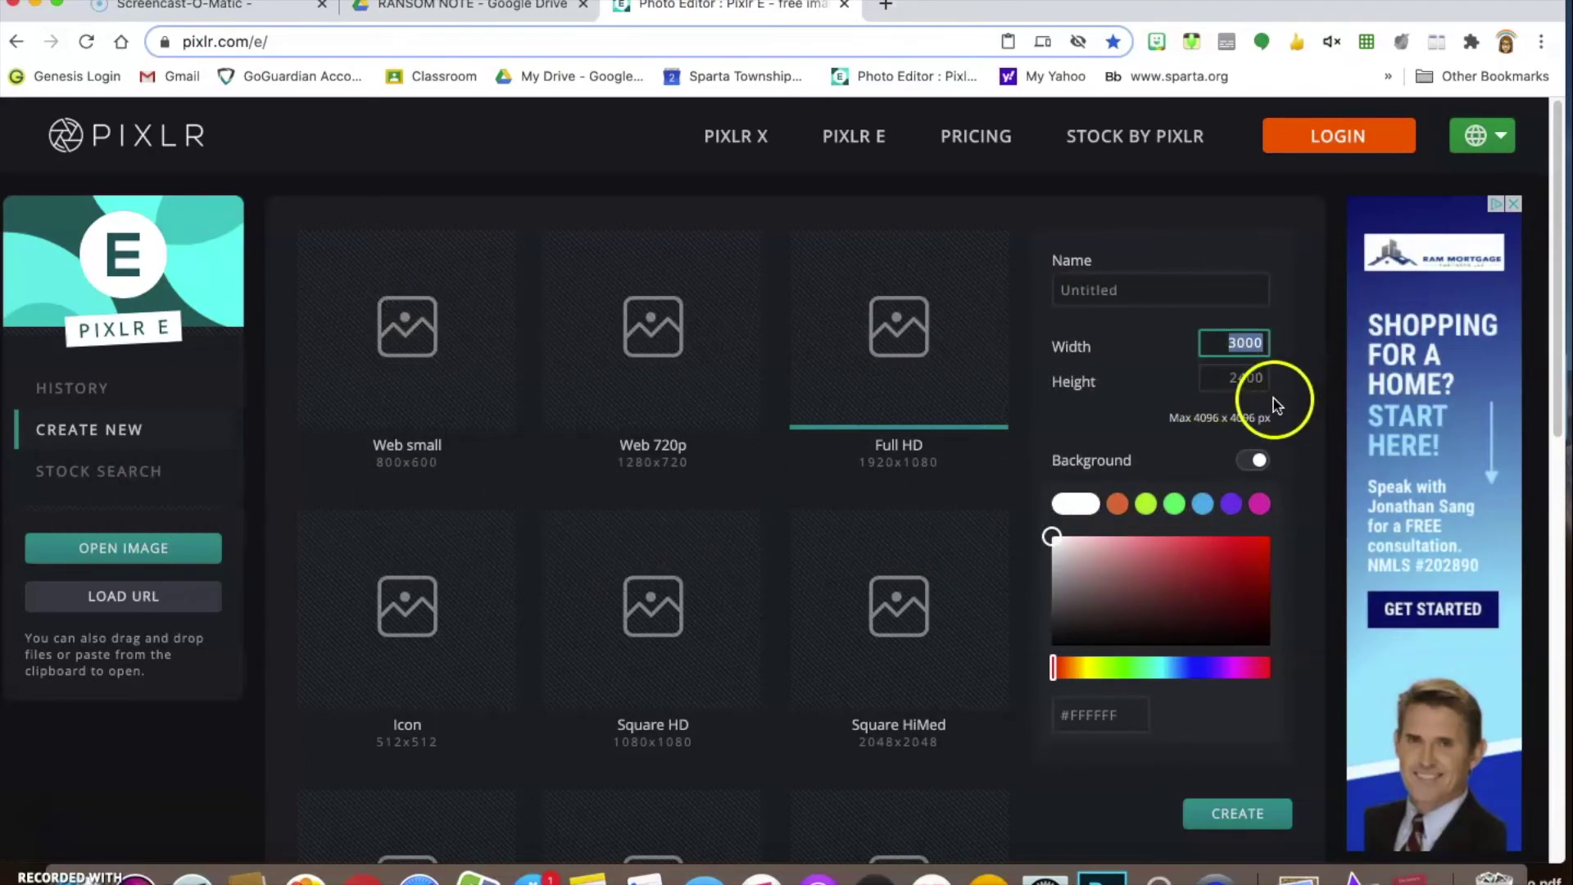
click(1200, 505)
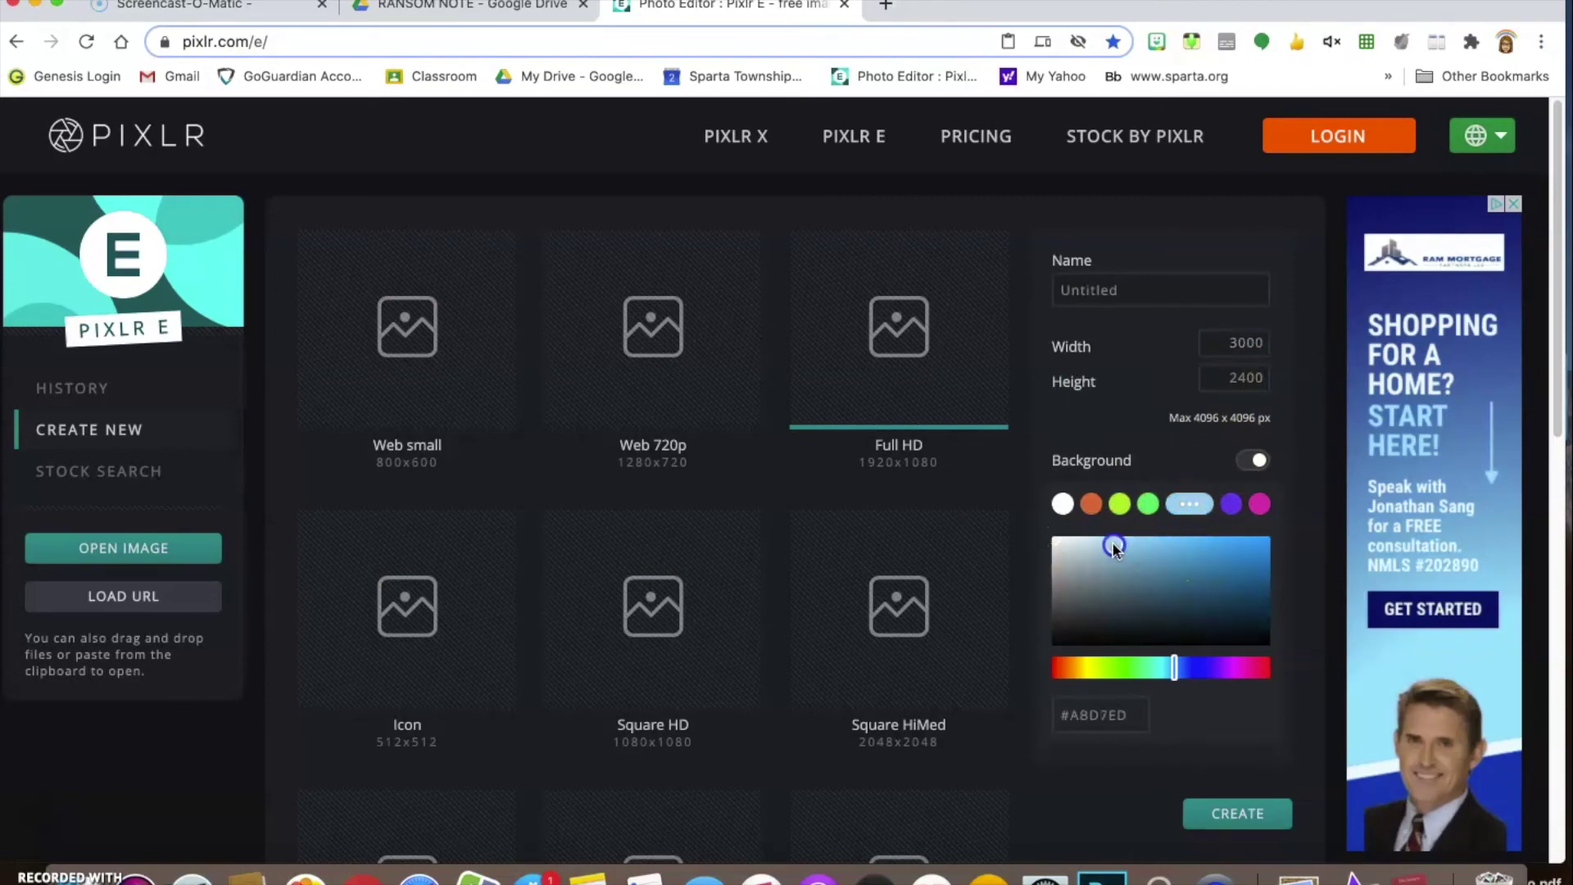
click(1237, 814)
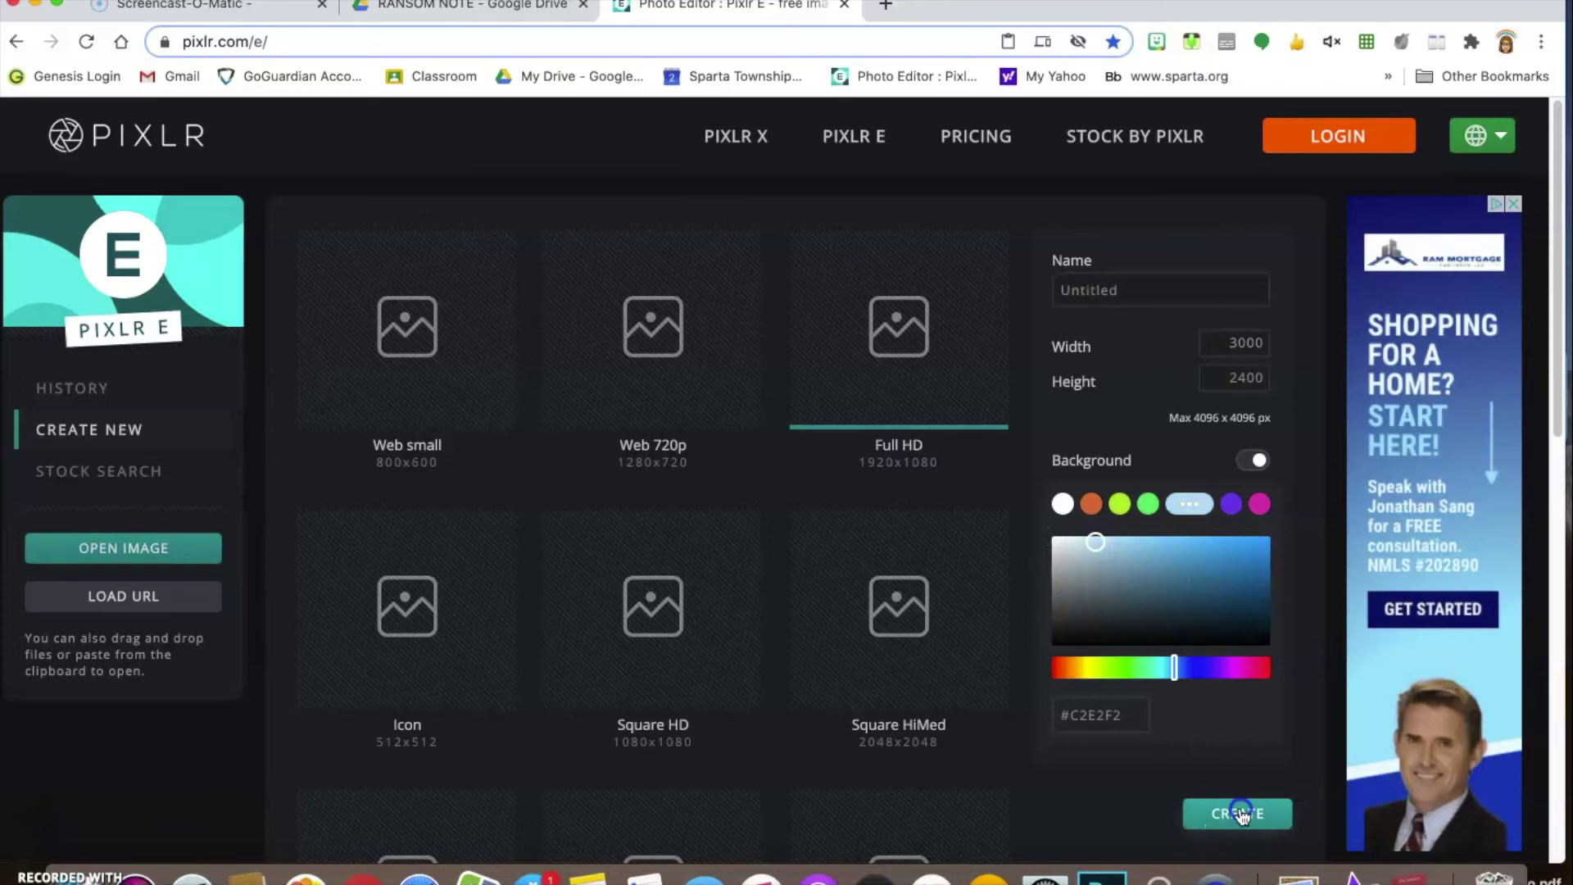
Apply the green-to-blue preset as a linear gradient across the whole background.
click(53, 521)
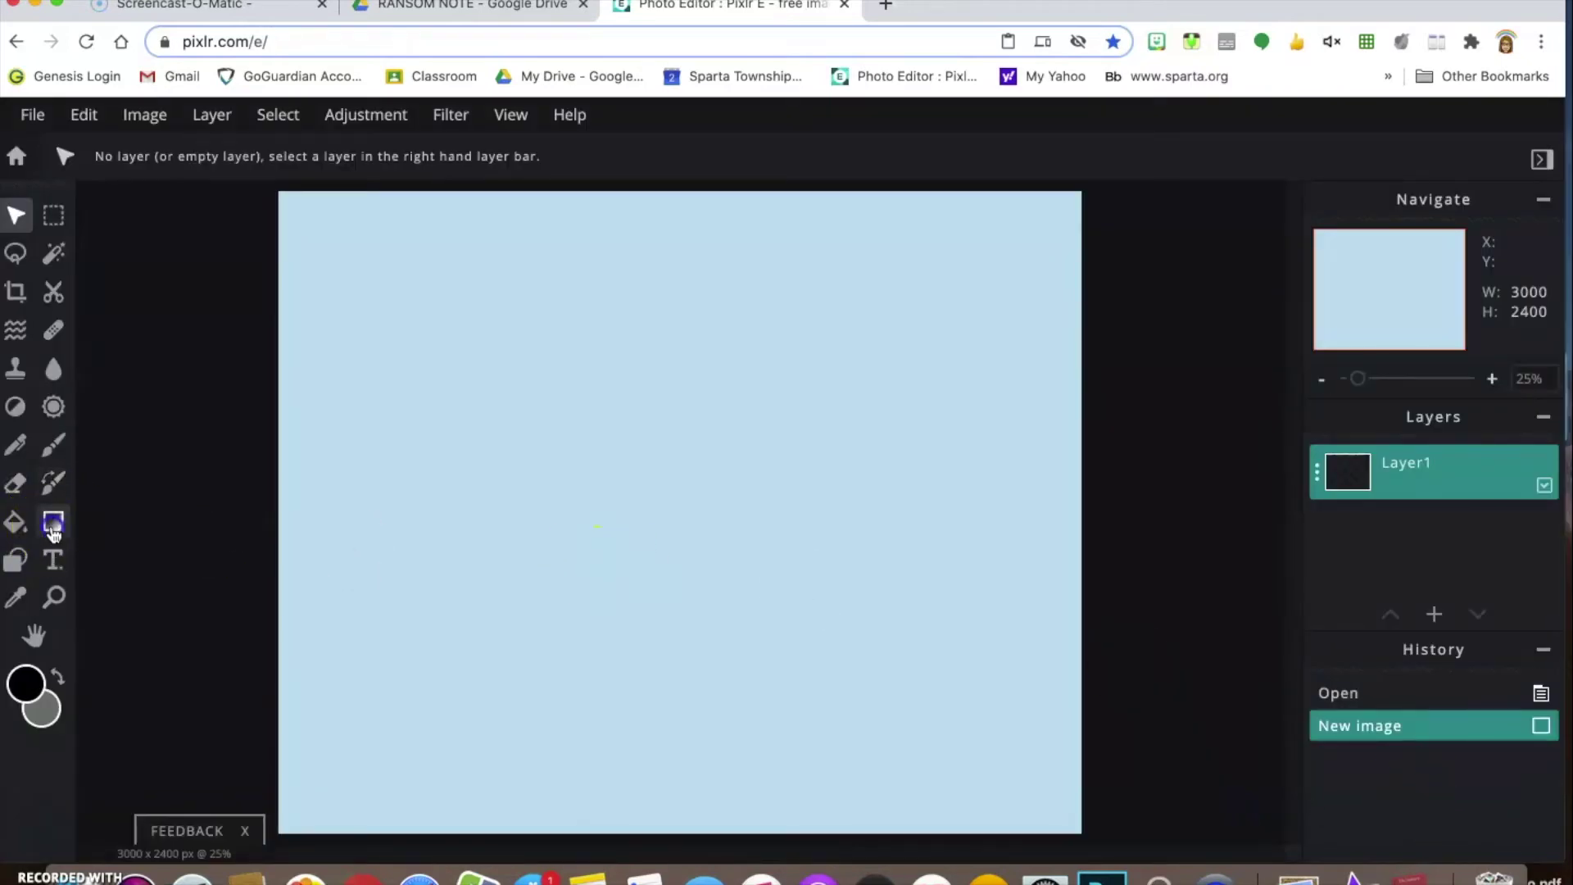
click(409, 158)
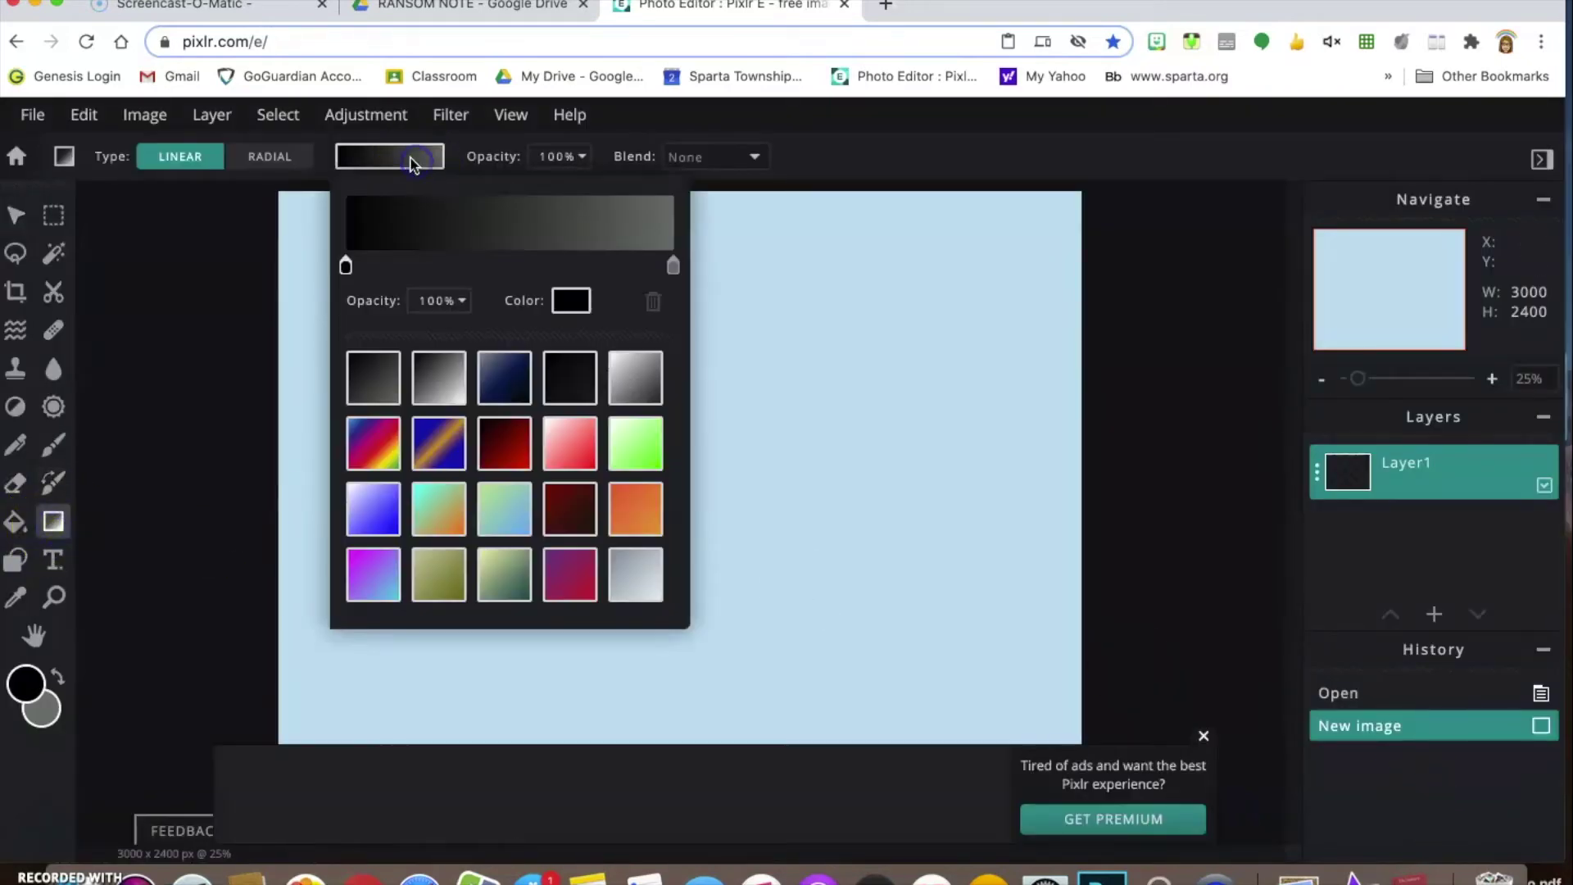
click(498, 511)
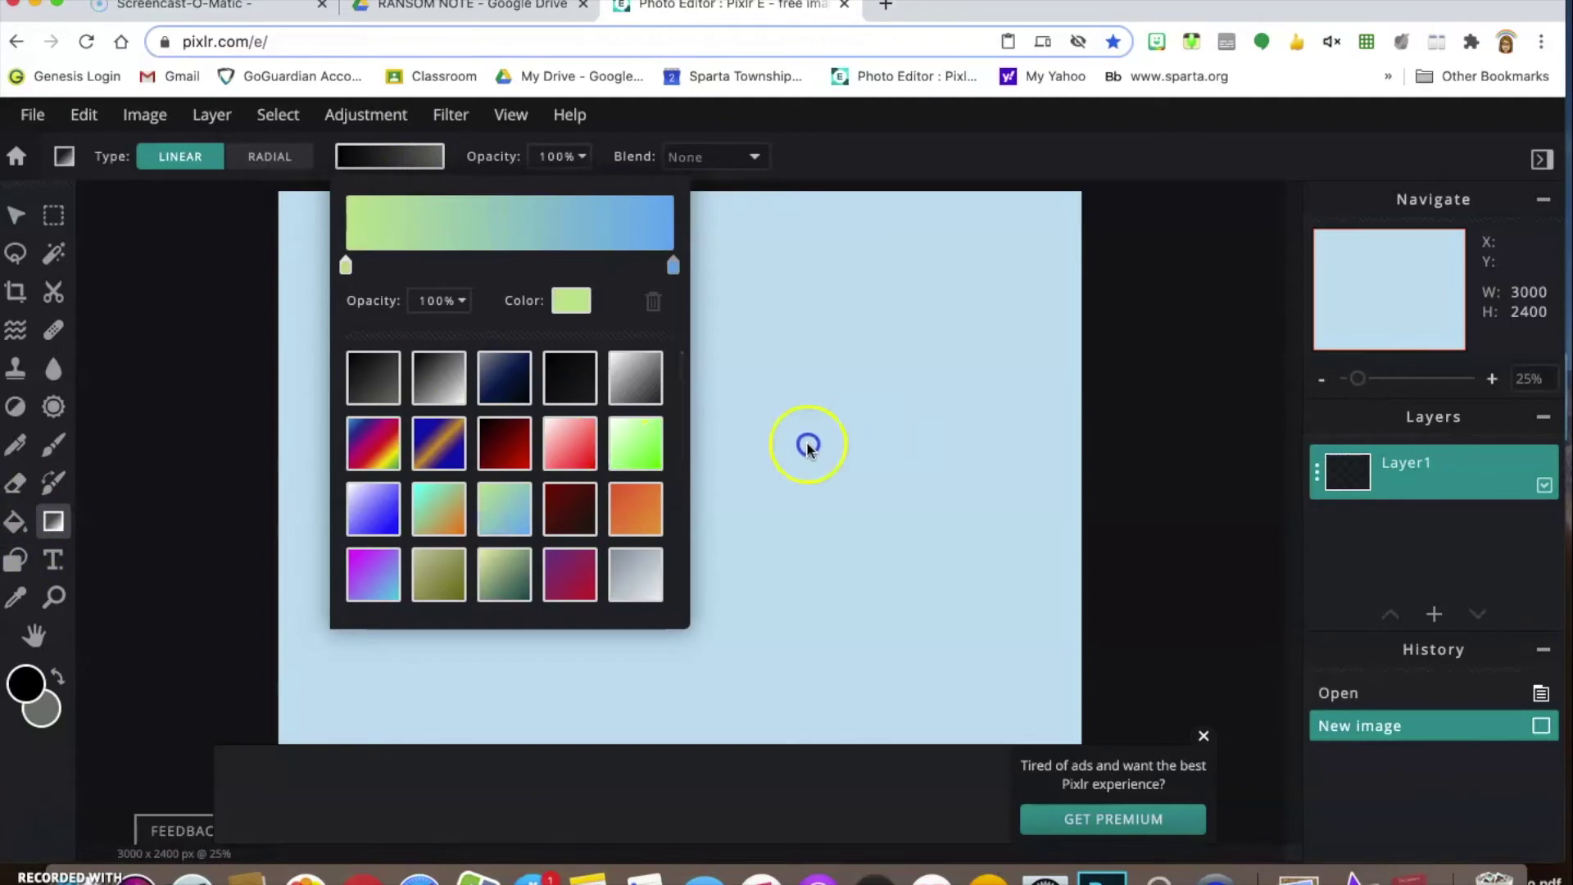
drag(841, 373, 933, 631)
click(935, 630)
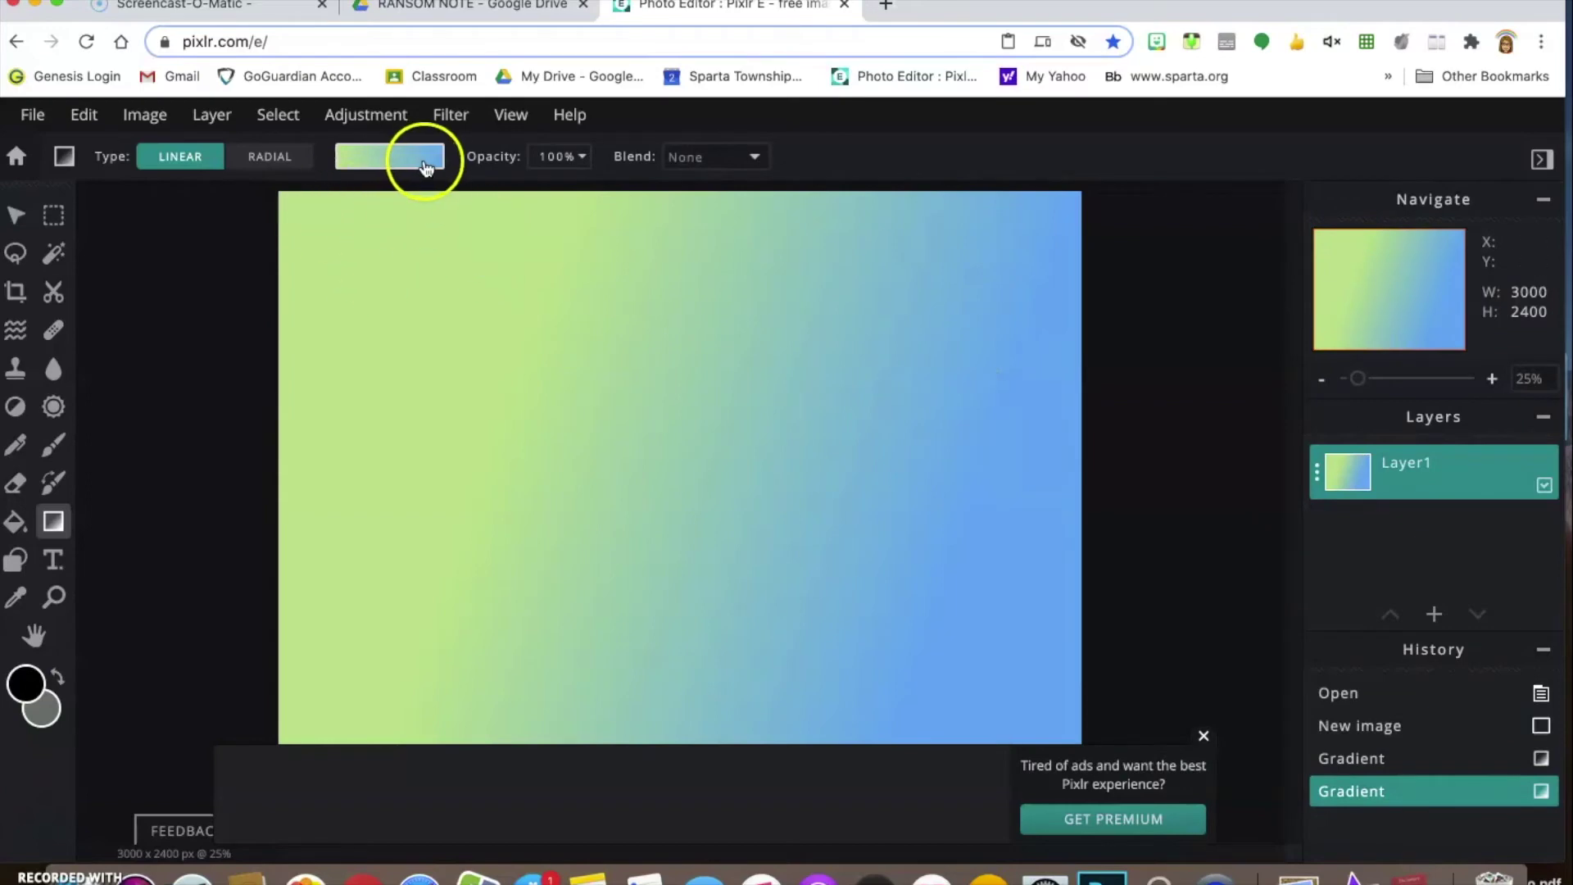
click(322, 115)
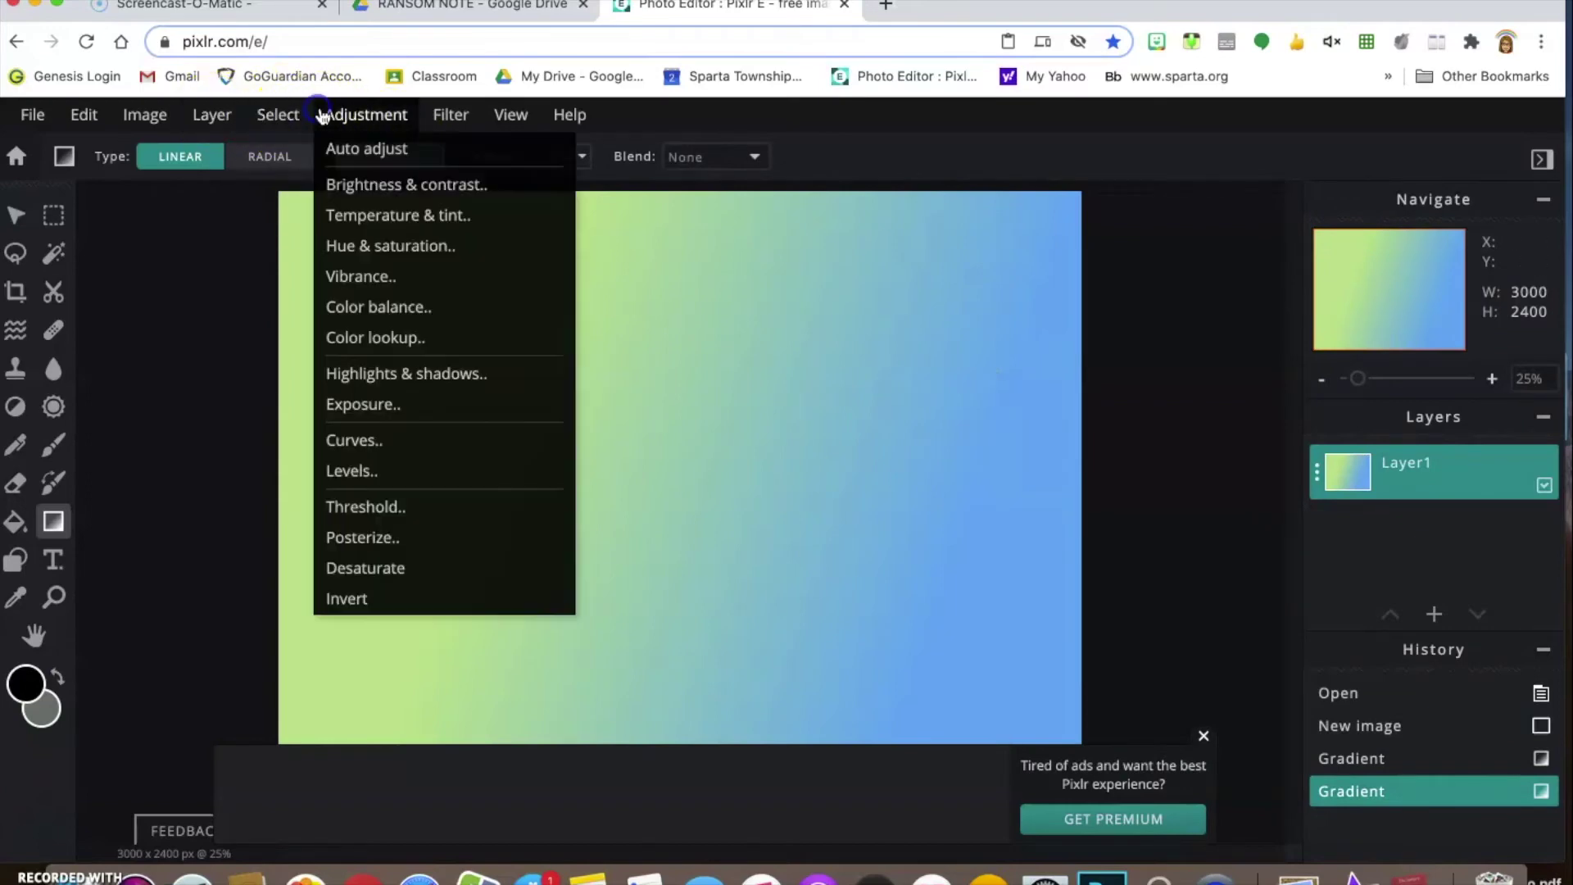
mouse_move(293, 117)
click(347, 117)
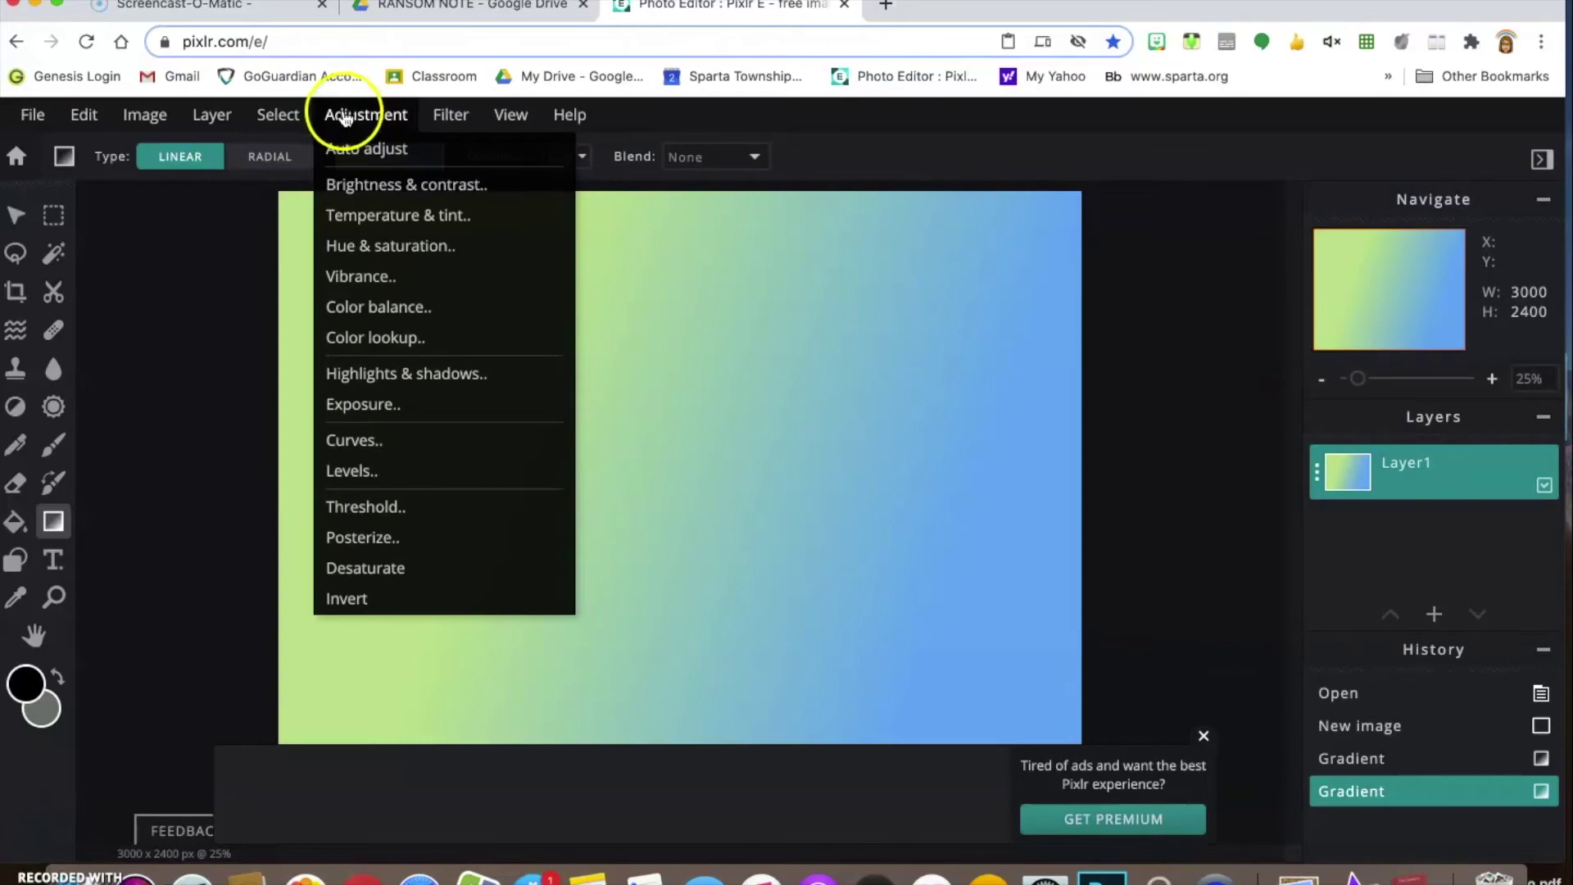
click(333, 123)
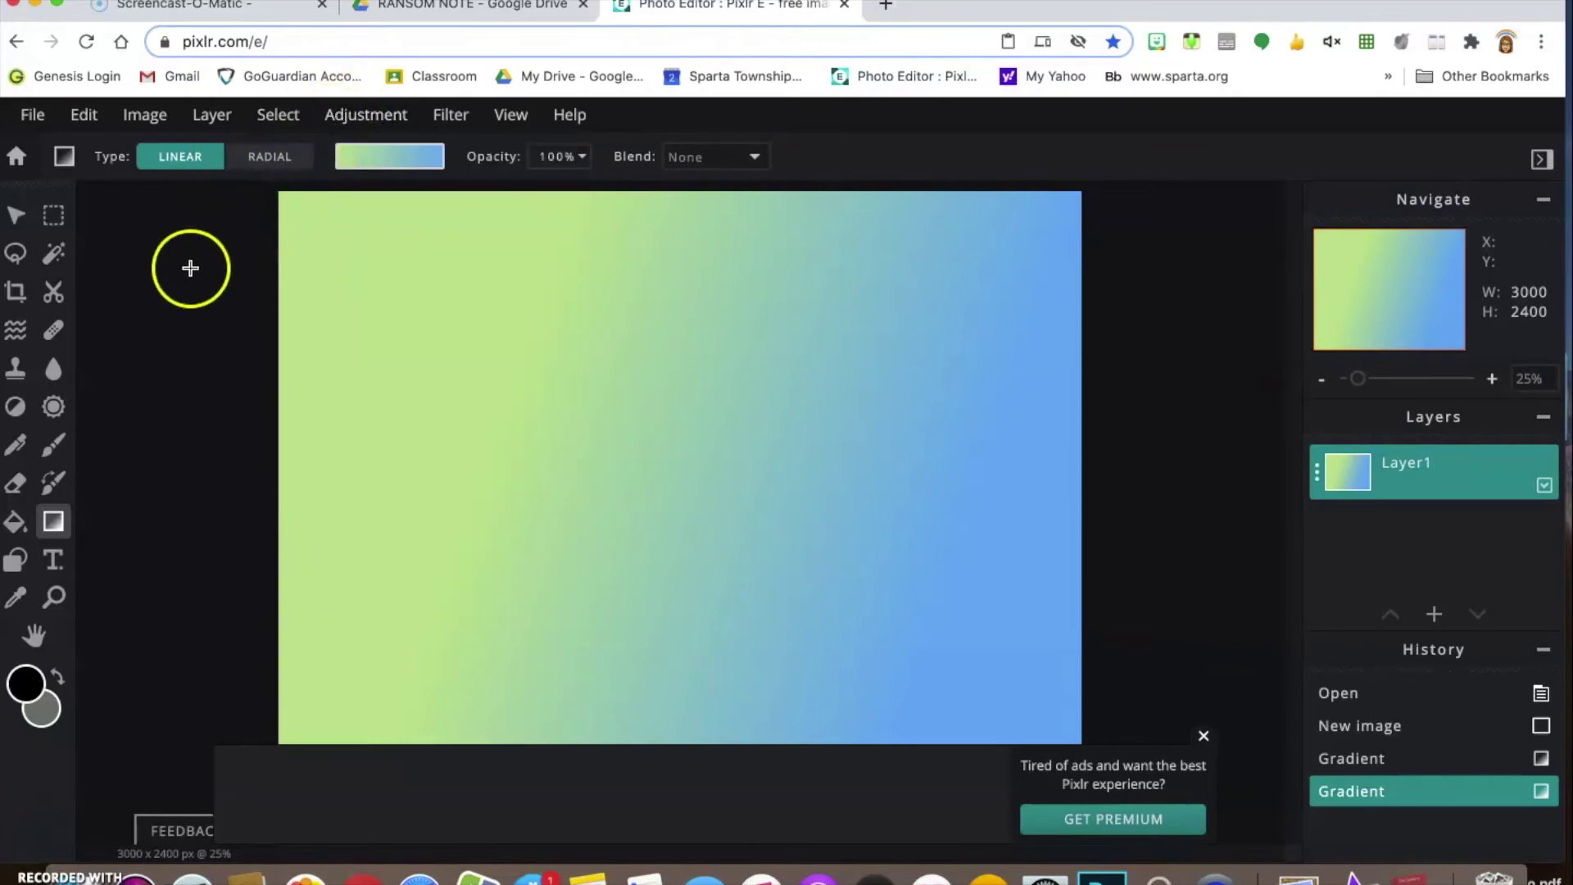
Fill the green side of the gradient background with black using the Paint bucket at tolerance 32.
click(16, 524)
click(552, 412)
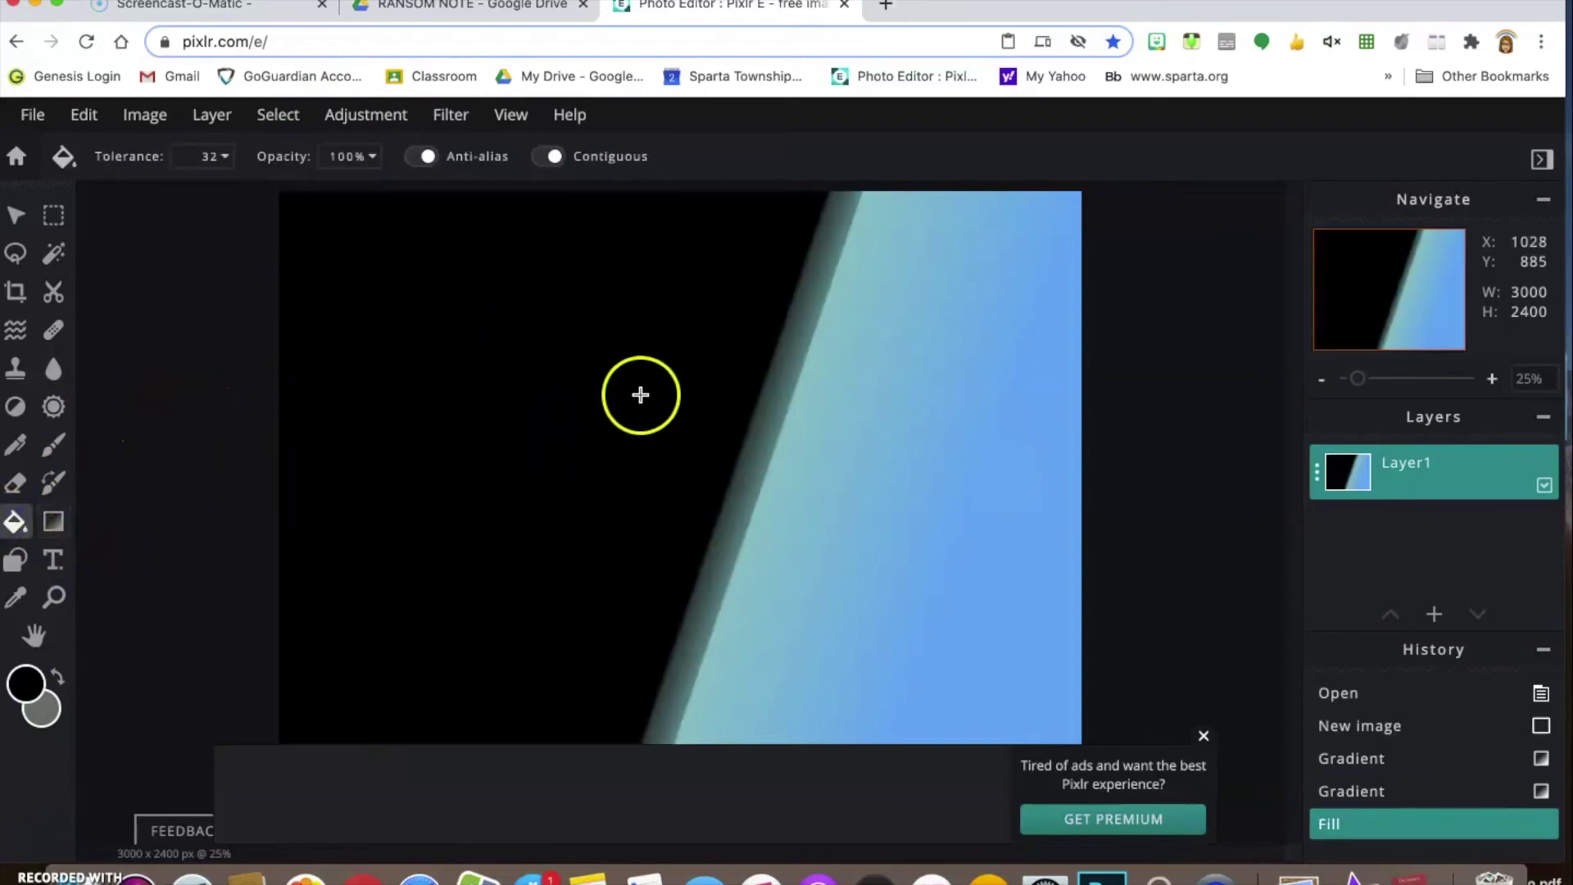
click(639, 393)
Turn the whole gradient background white by raising its lightness to the maximum with the Hue & saturation adjustment.
click(54, 522)
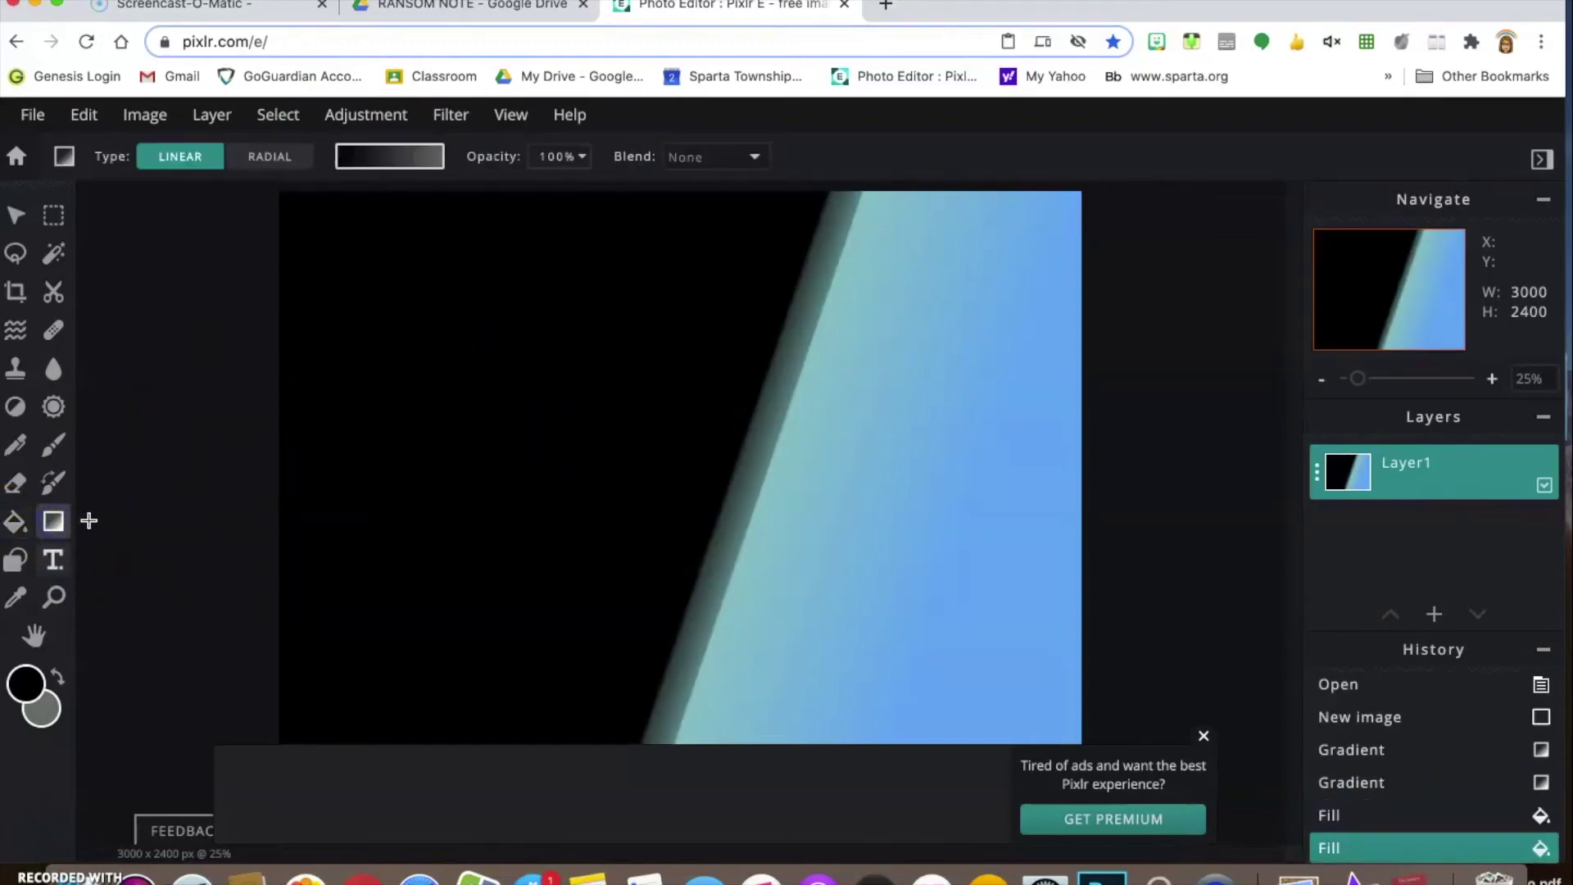
click(364, 116)
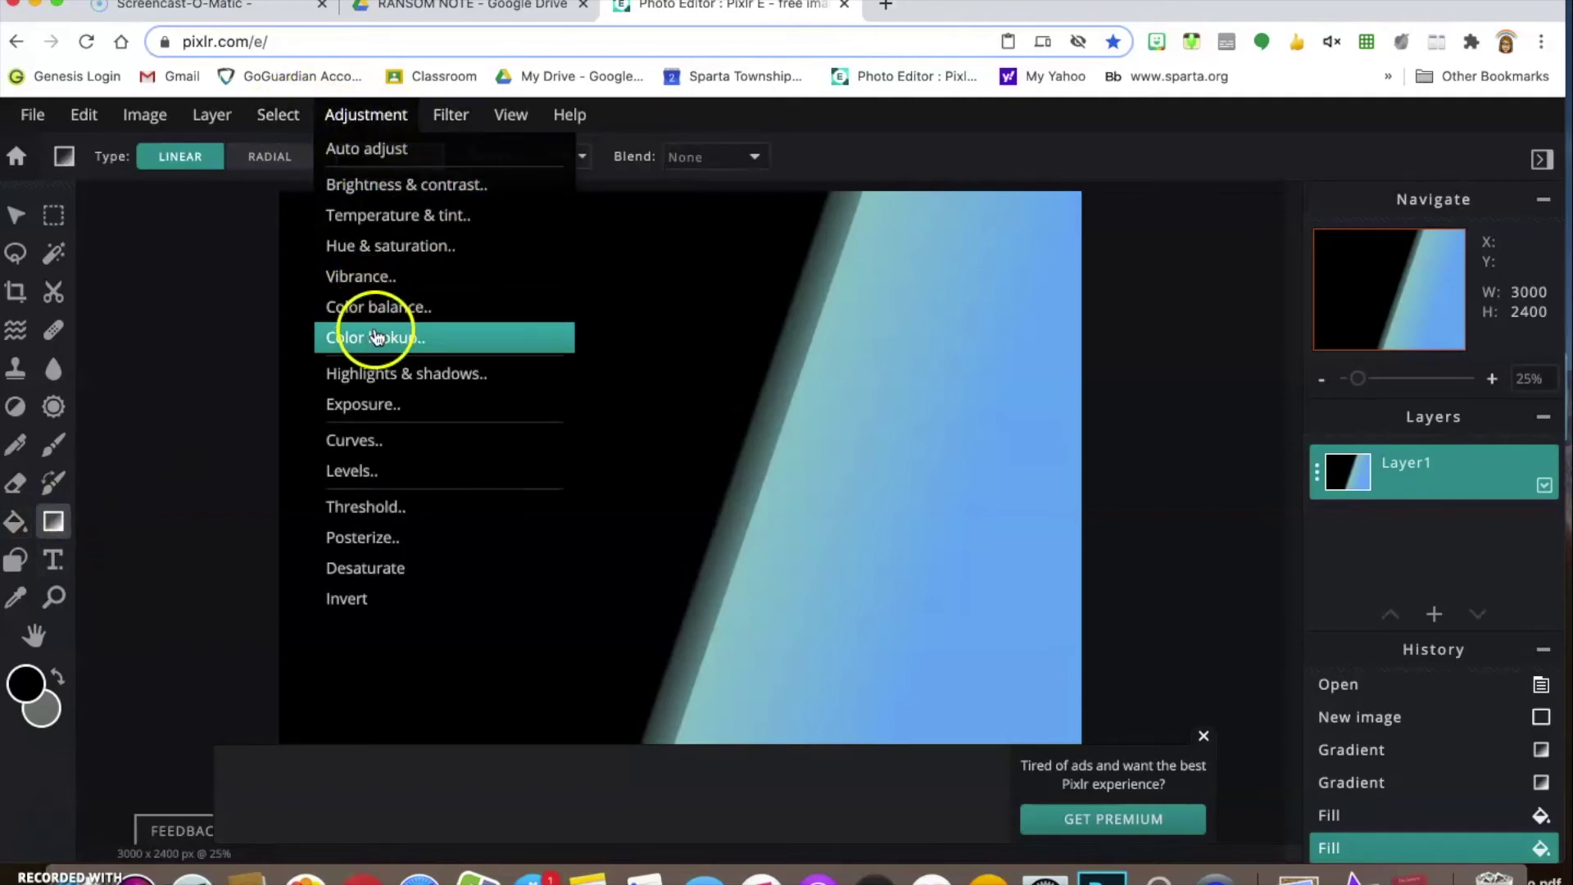
click(389, 255)
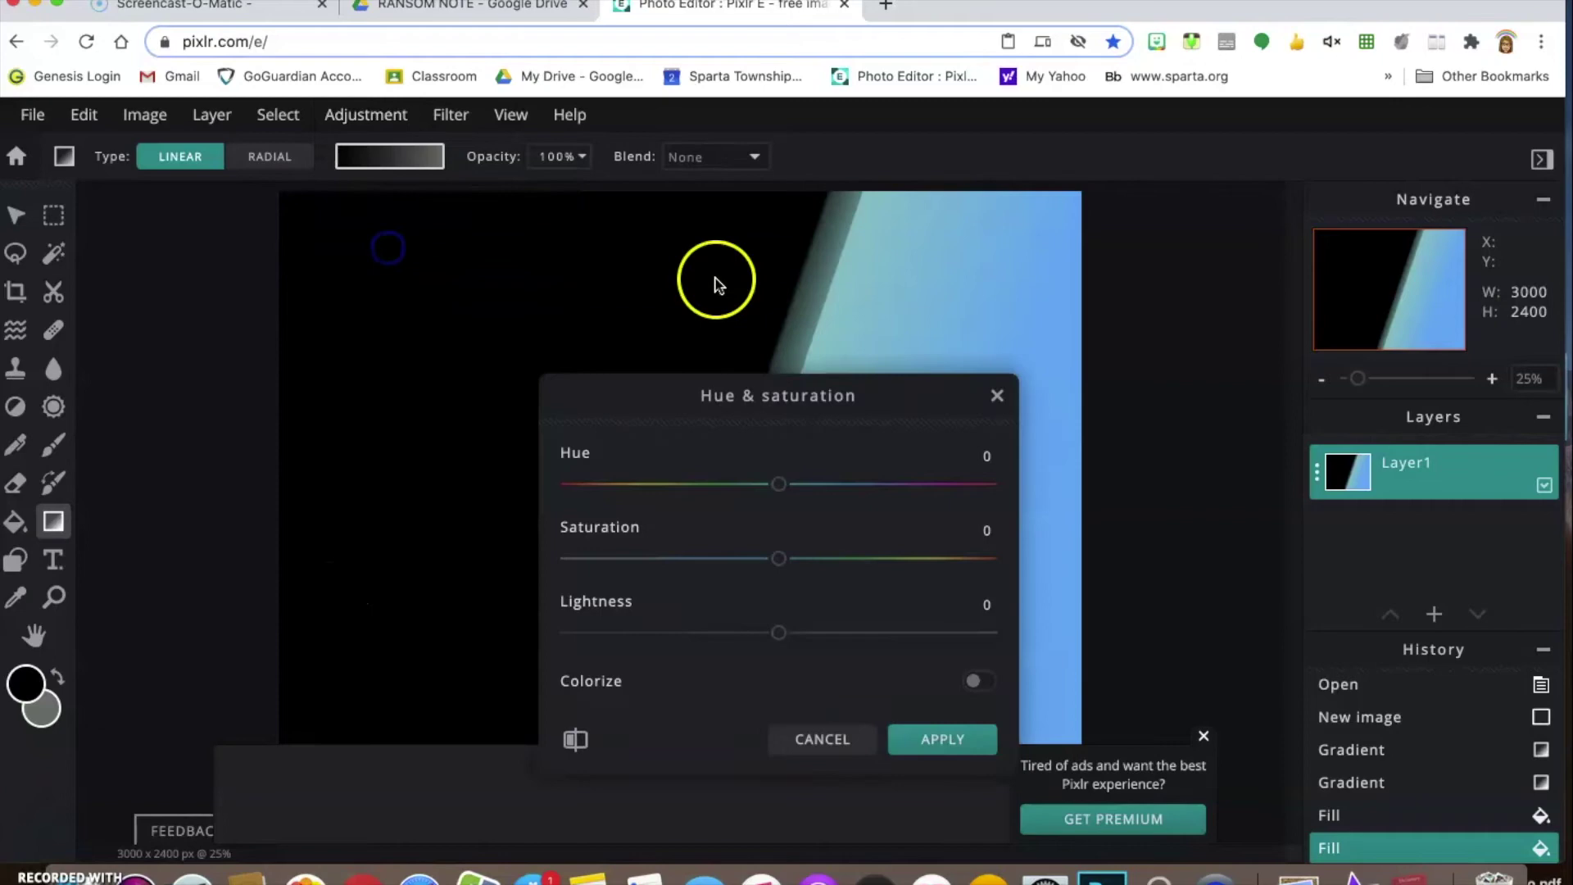
drag(620, 643, 1124, 642)
click(933, 740)
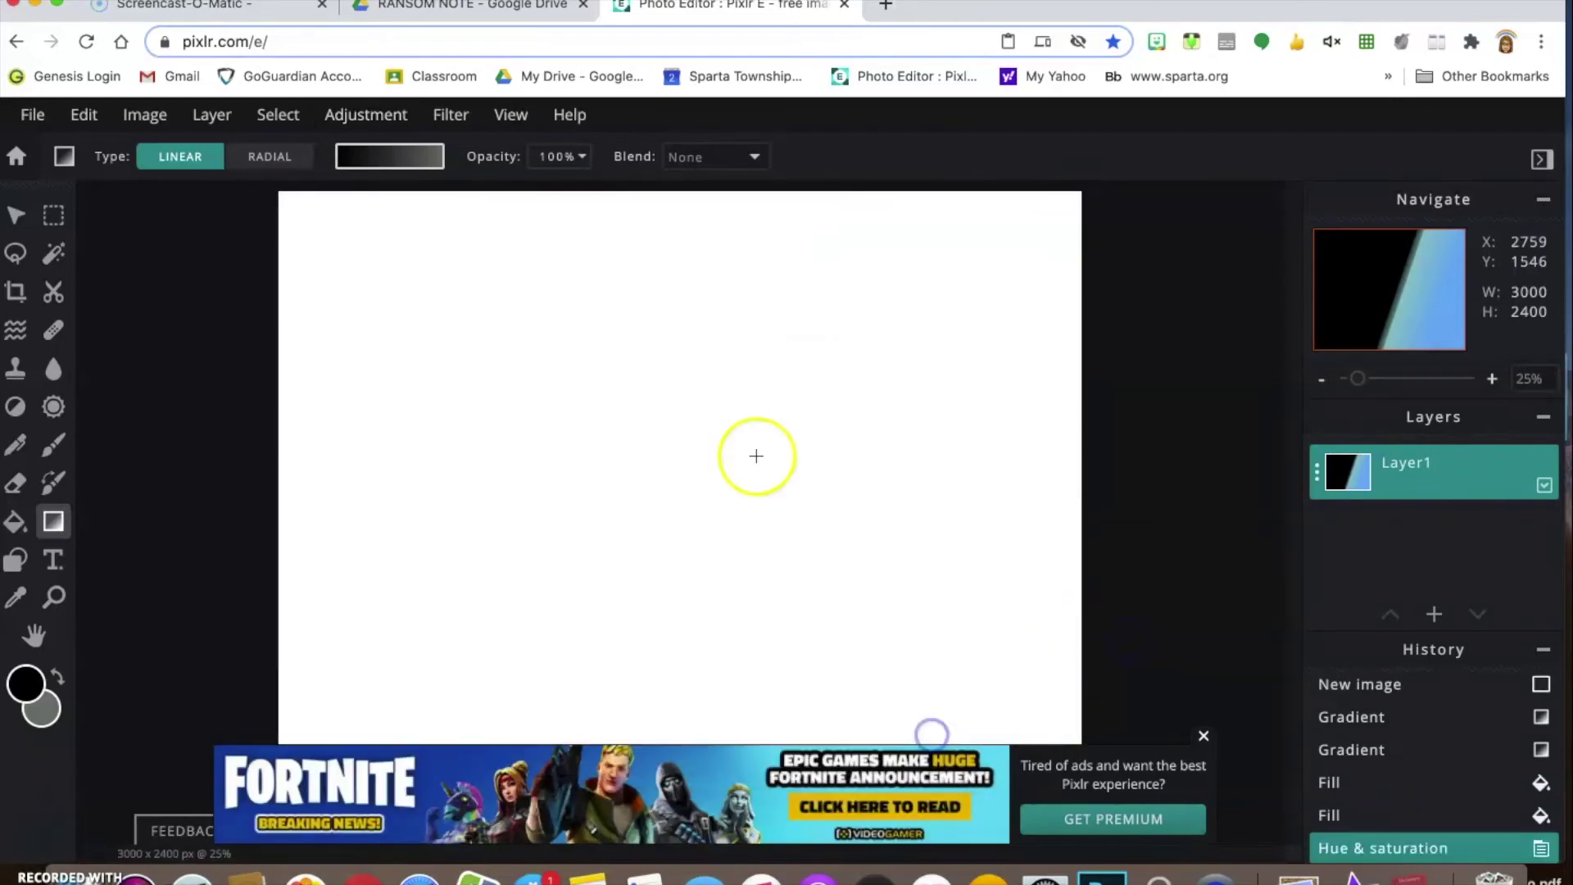
Fill the entire white canvas with a very light cyan using the Paint bucket at tolerance 32.
click(12, 516)
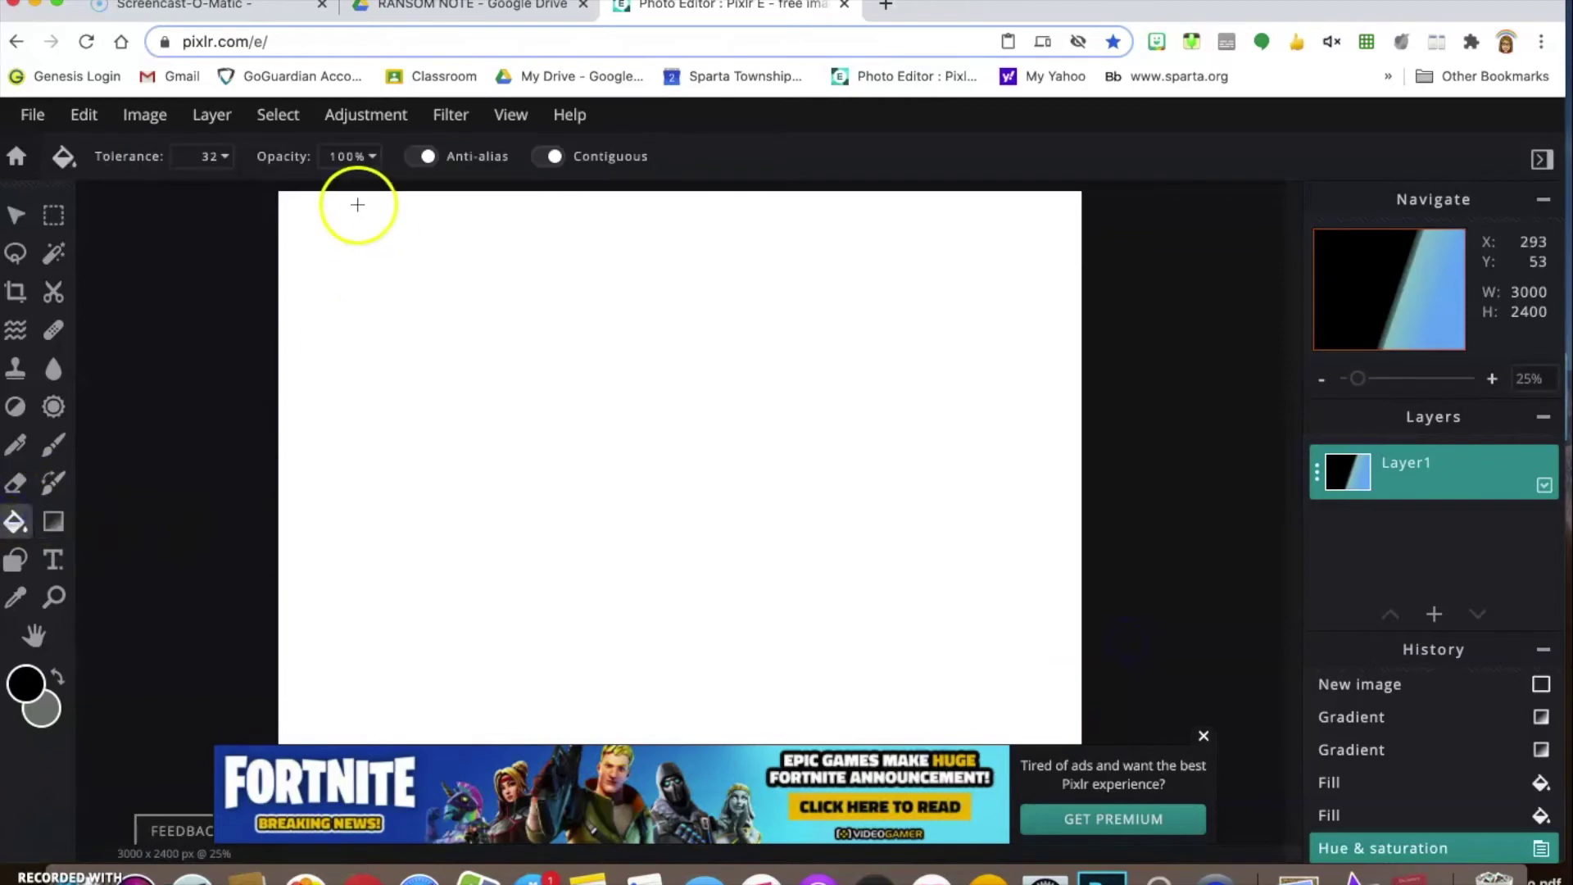
click(27, 678)
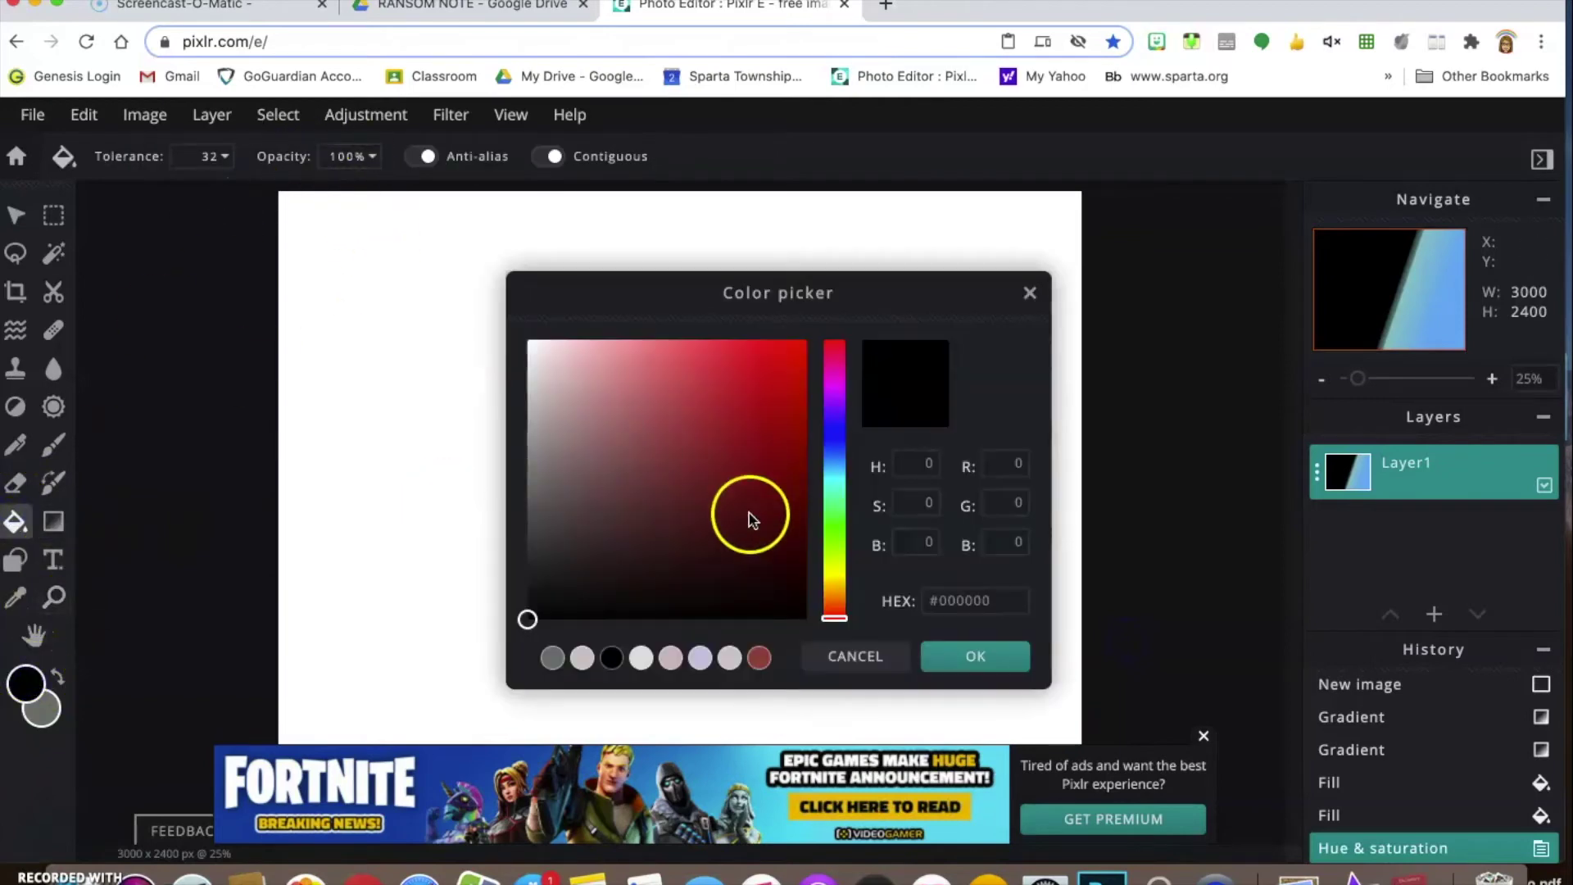
click(836, 478)
drag(606, 347, 586, 341)
click(960, 659)
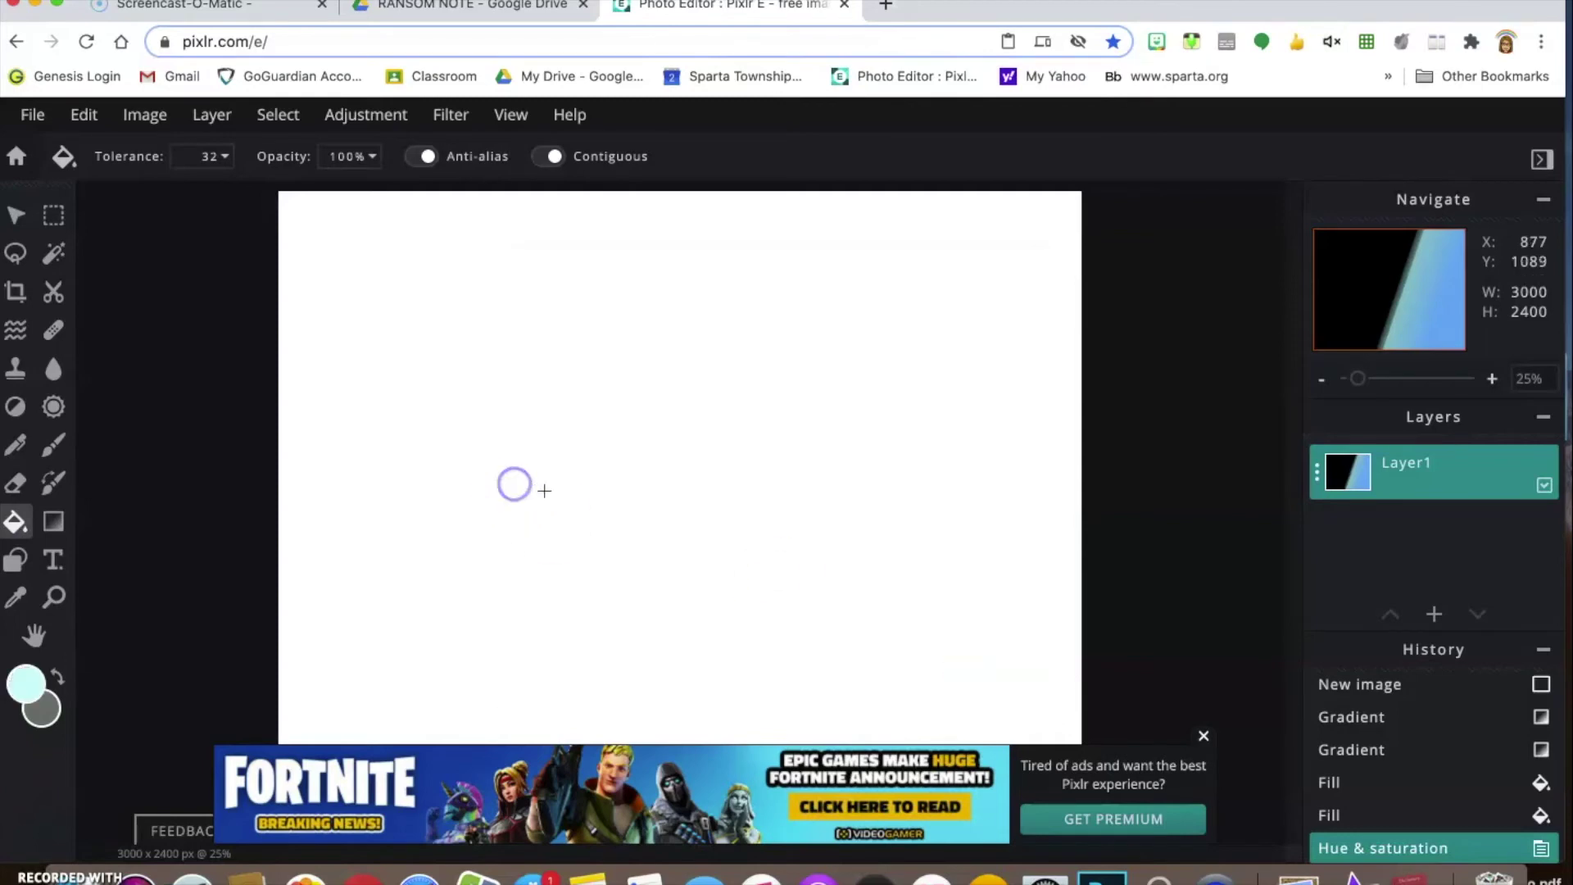
click(974, 590)
click(1204, 735)
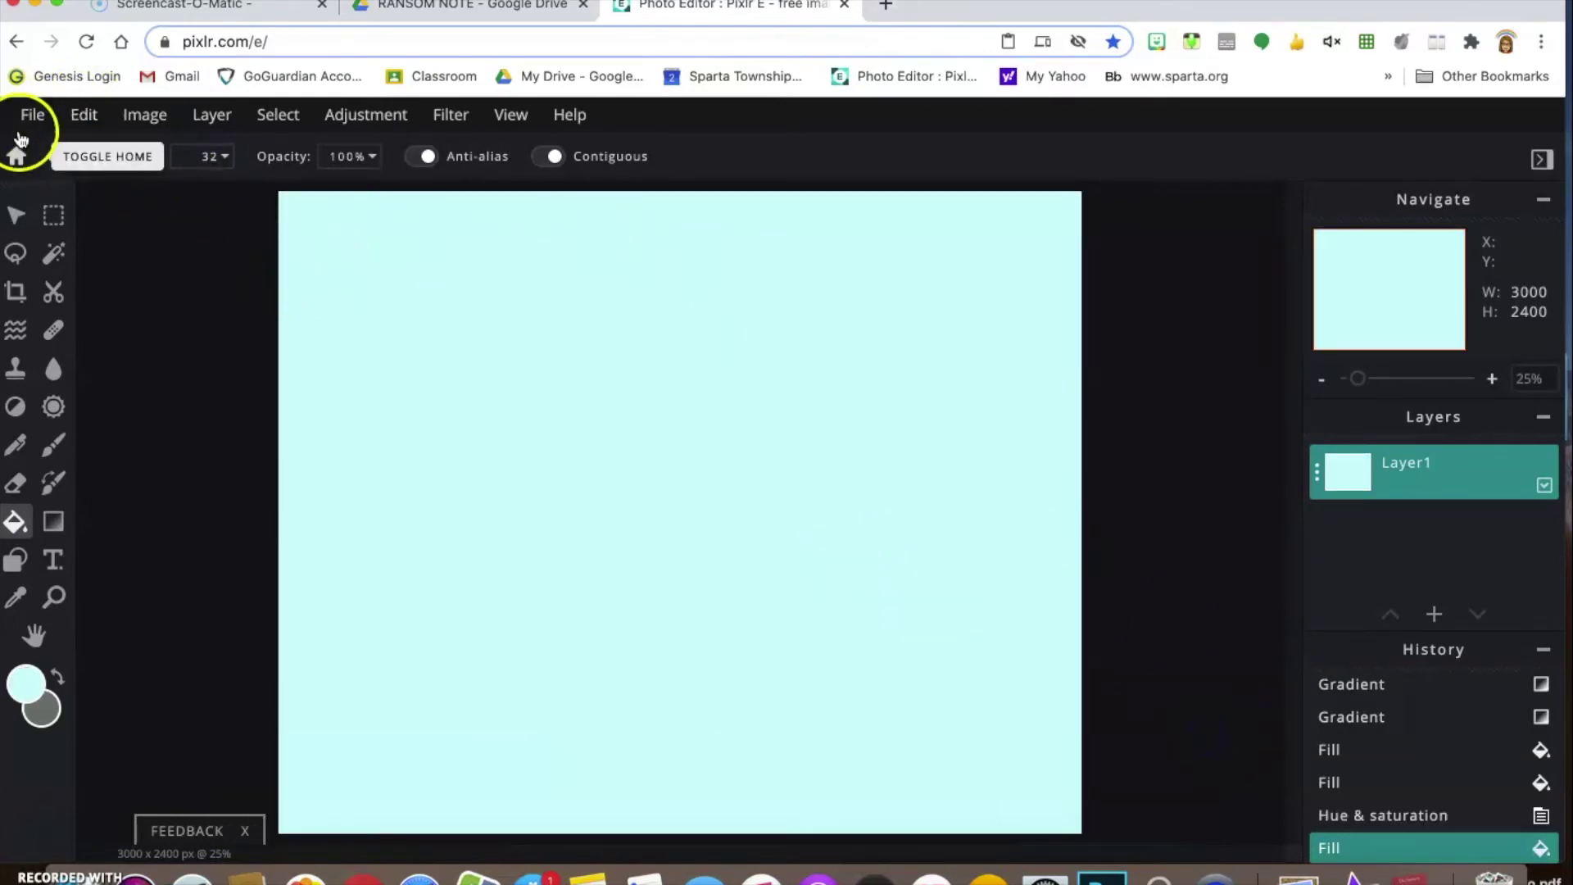
Add balance (1), moving (1), bicycle (1), Einstein, Albert, moving, keep2, must, you (1) and life (1) PNGs from Downloads as image layers.
click(29, 116)
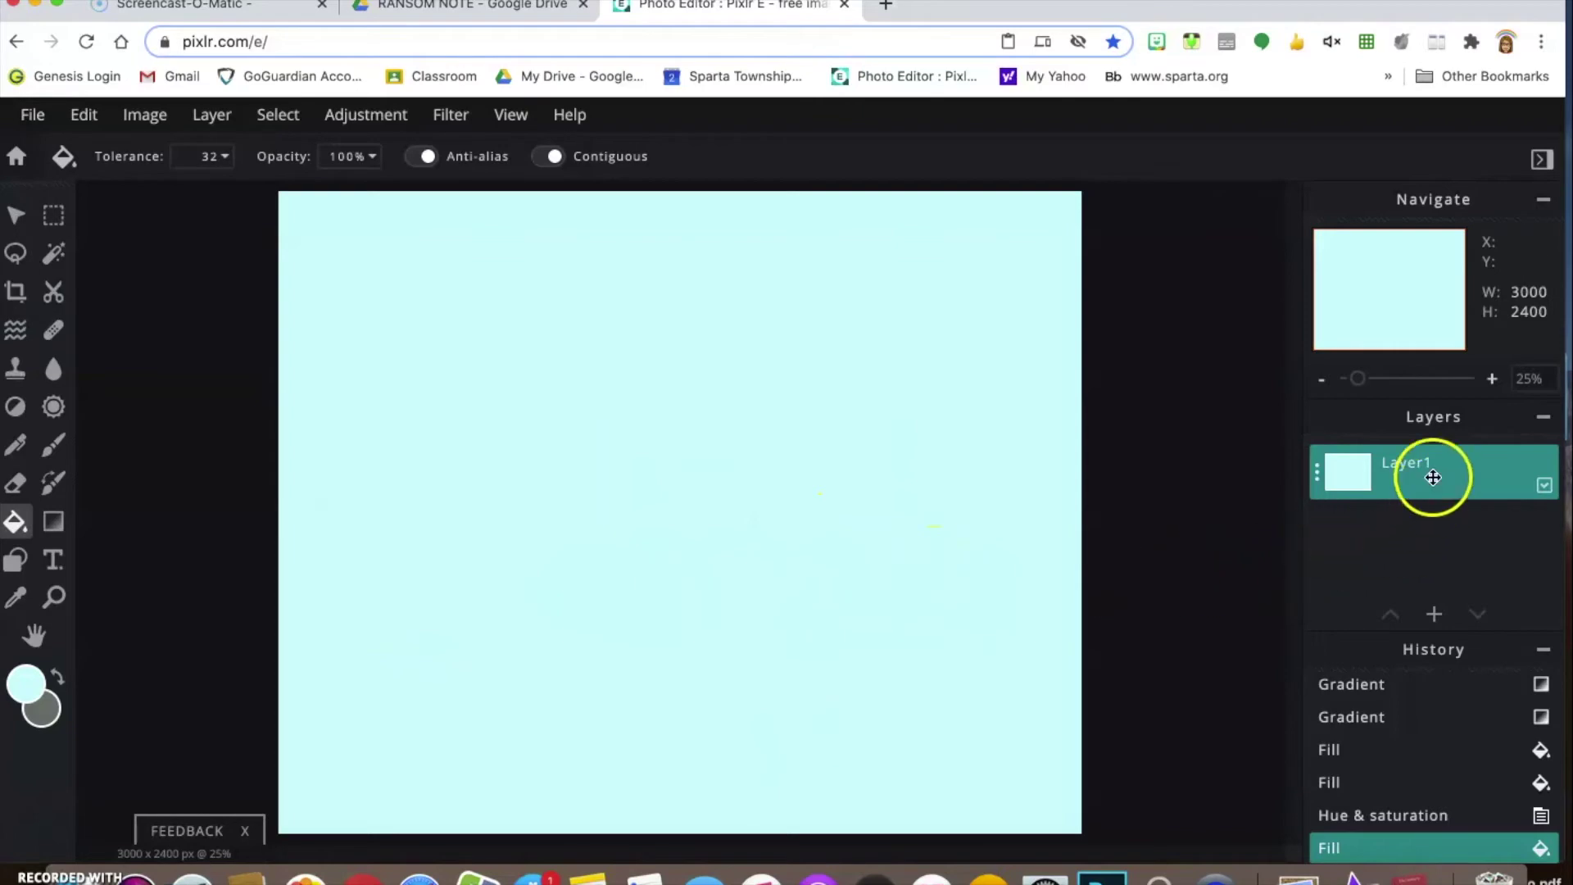
click(1434, 616)
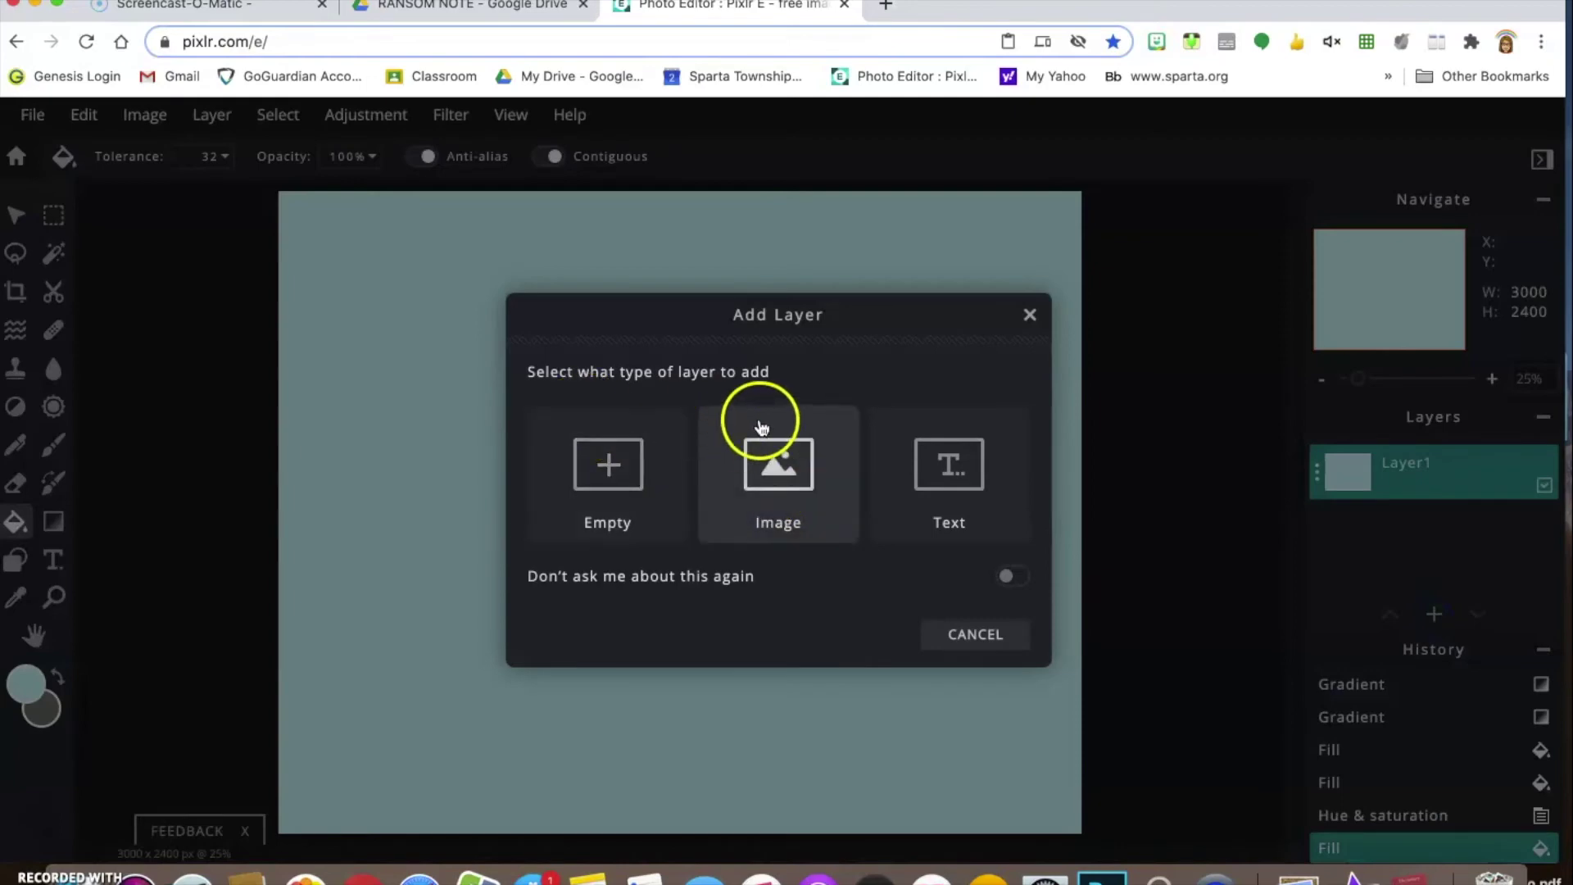
click(779, 497)
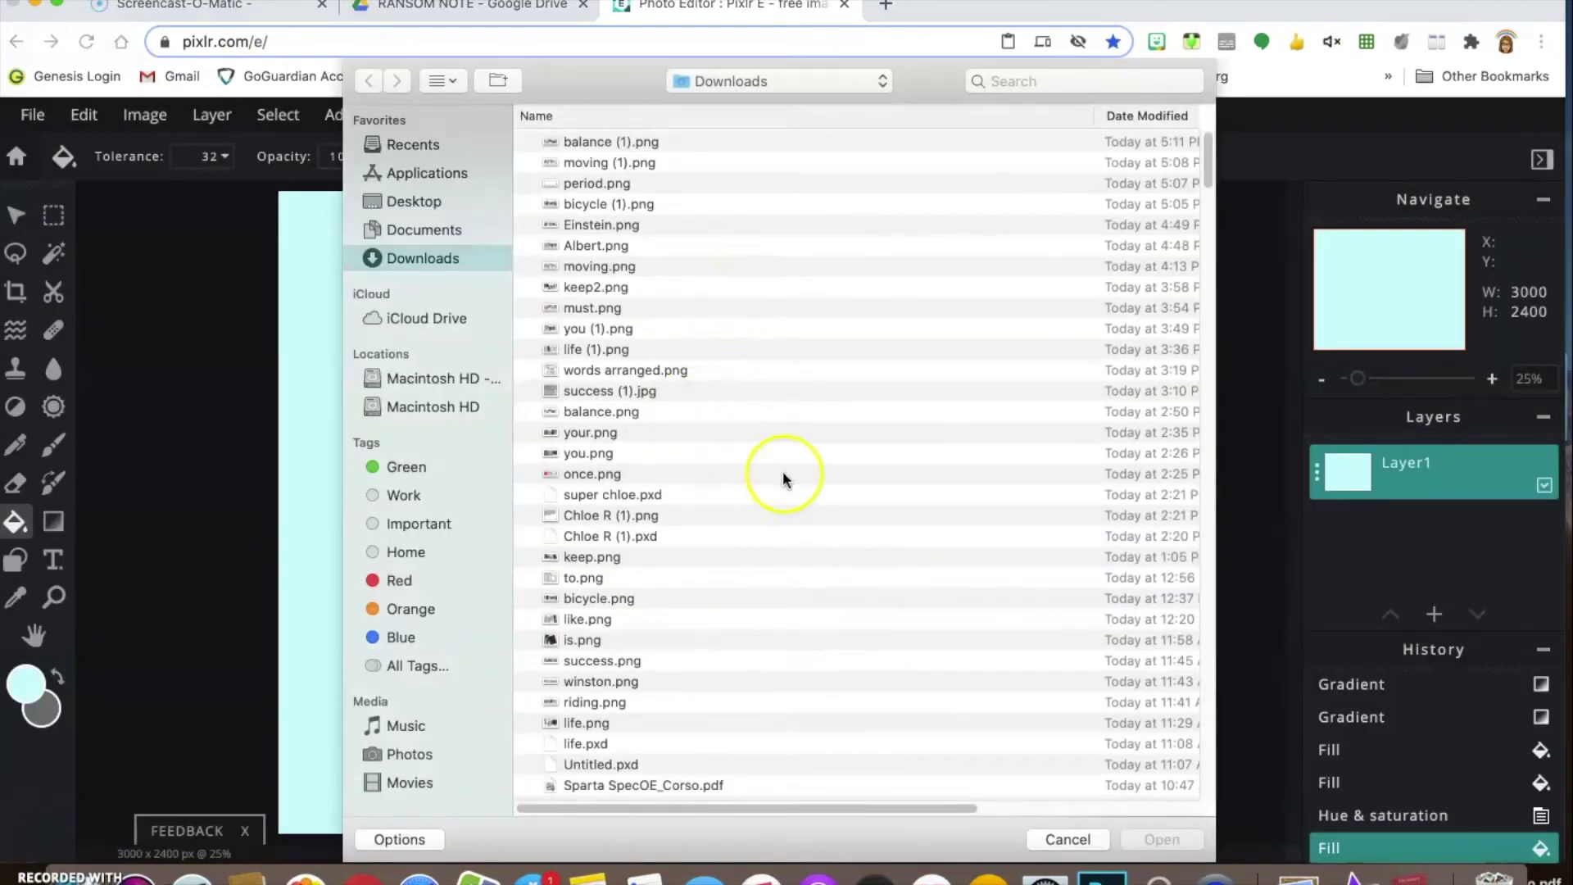
click(590, 141)
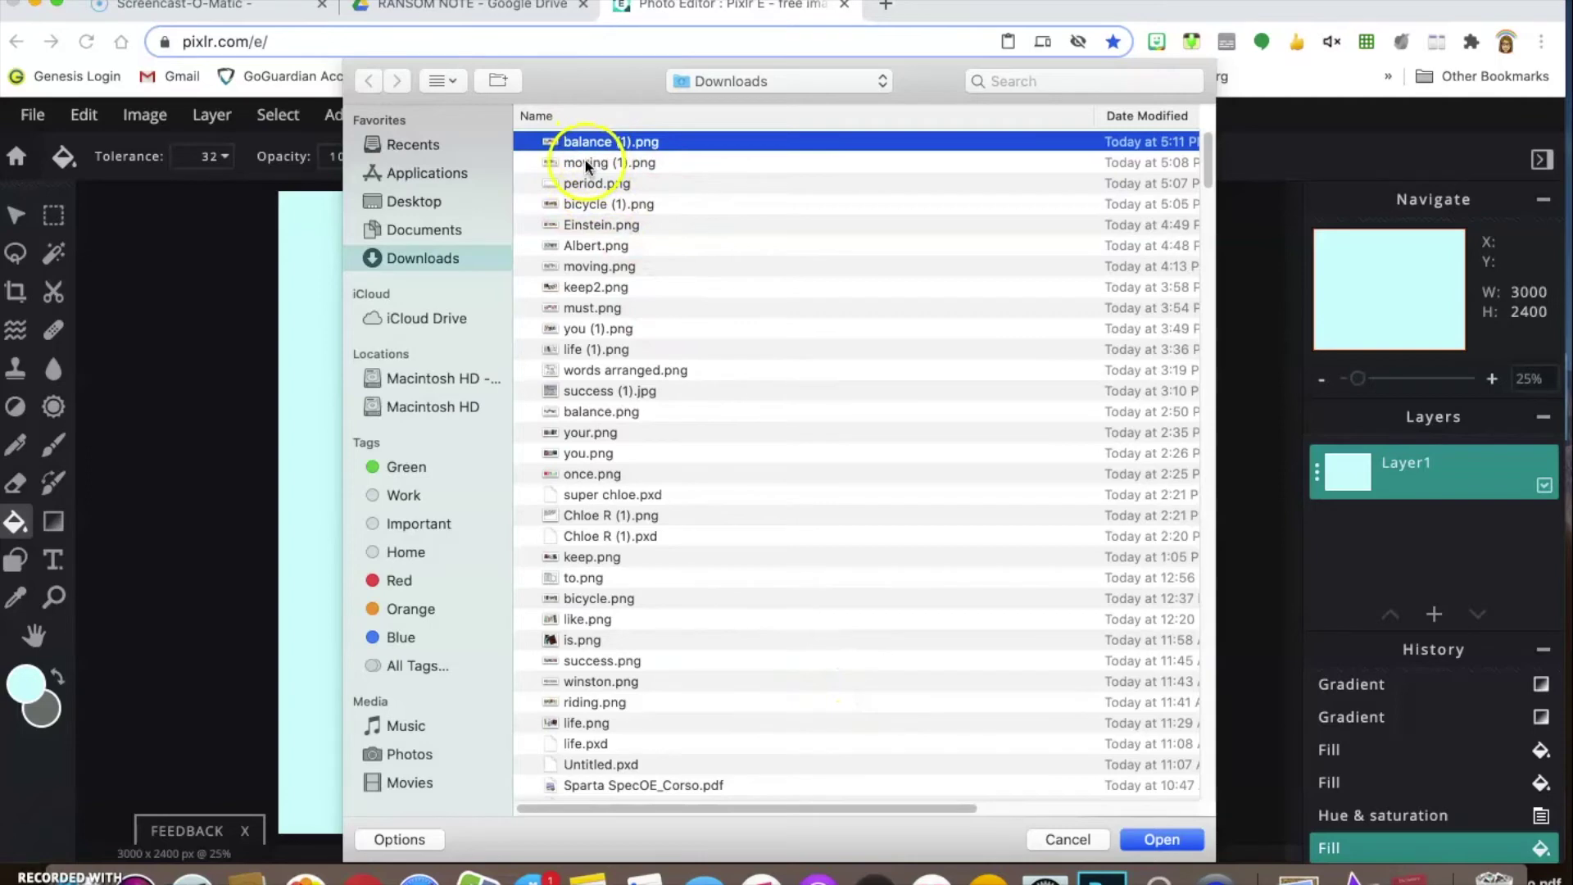
shift+click(583, 161)
shift+click(580, 182)
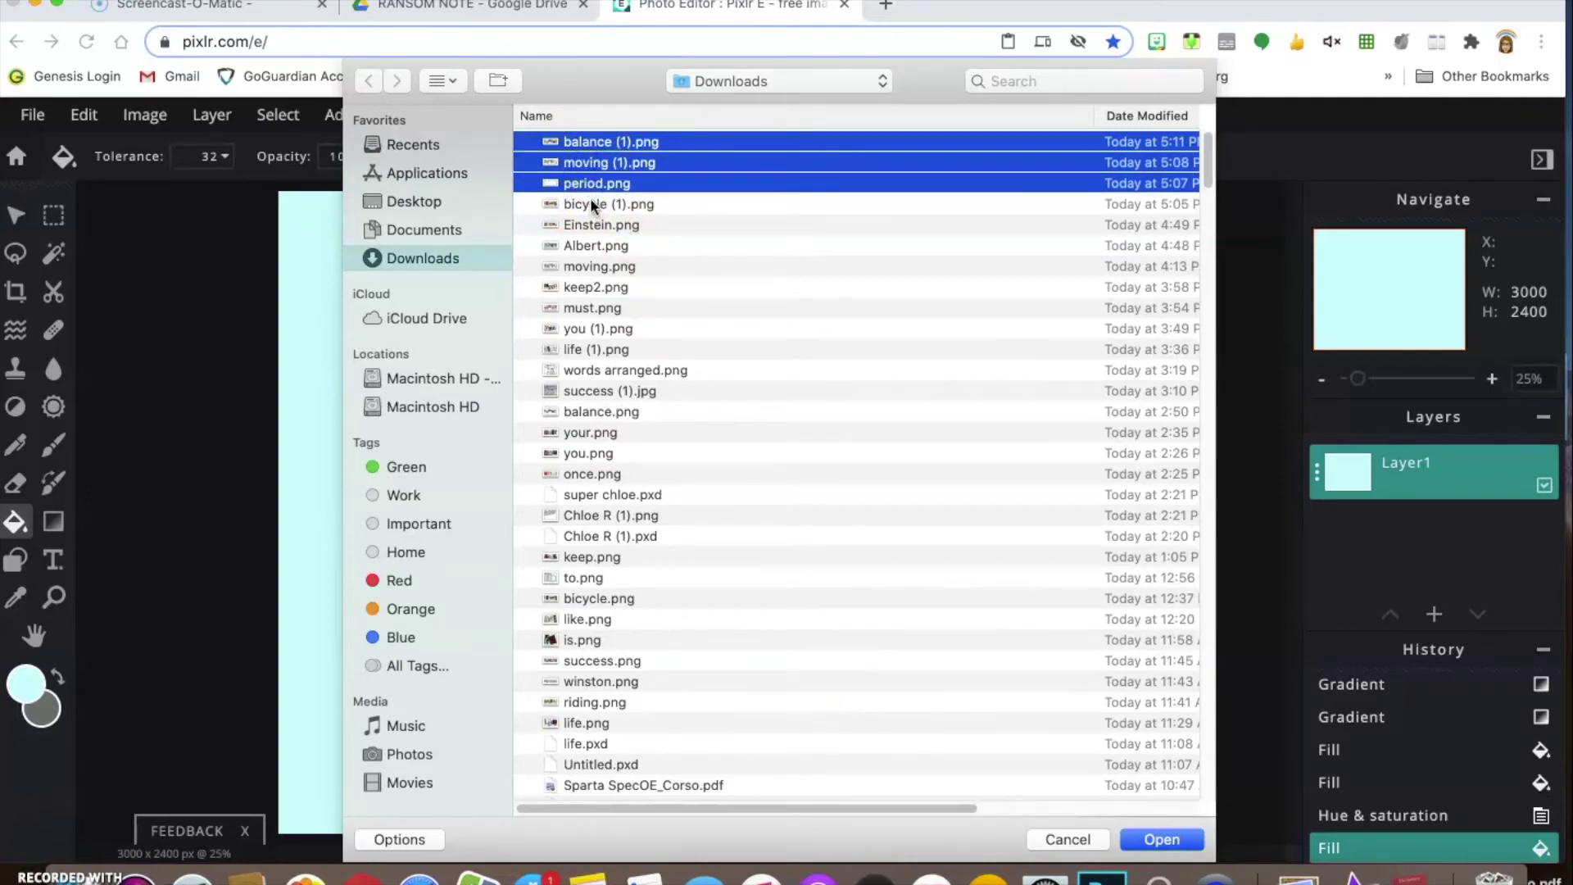
super+click(590, 203)
super+click(582, 182)
super+click(583, 224)
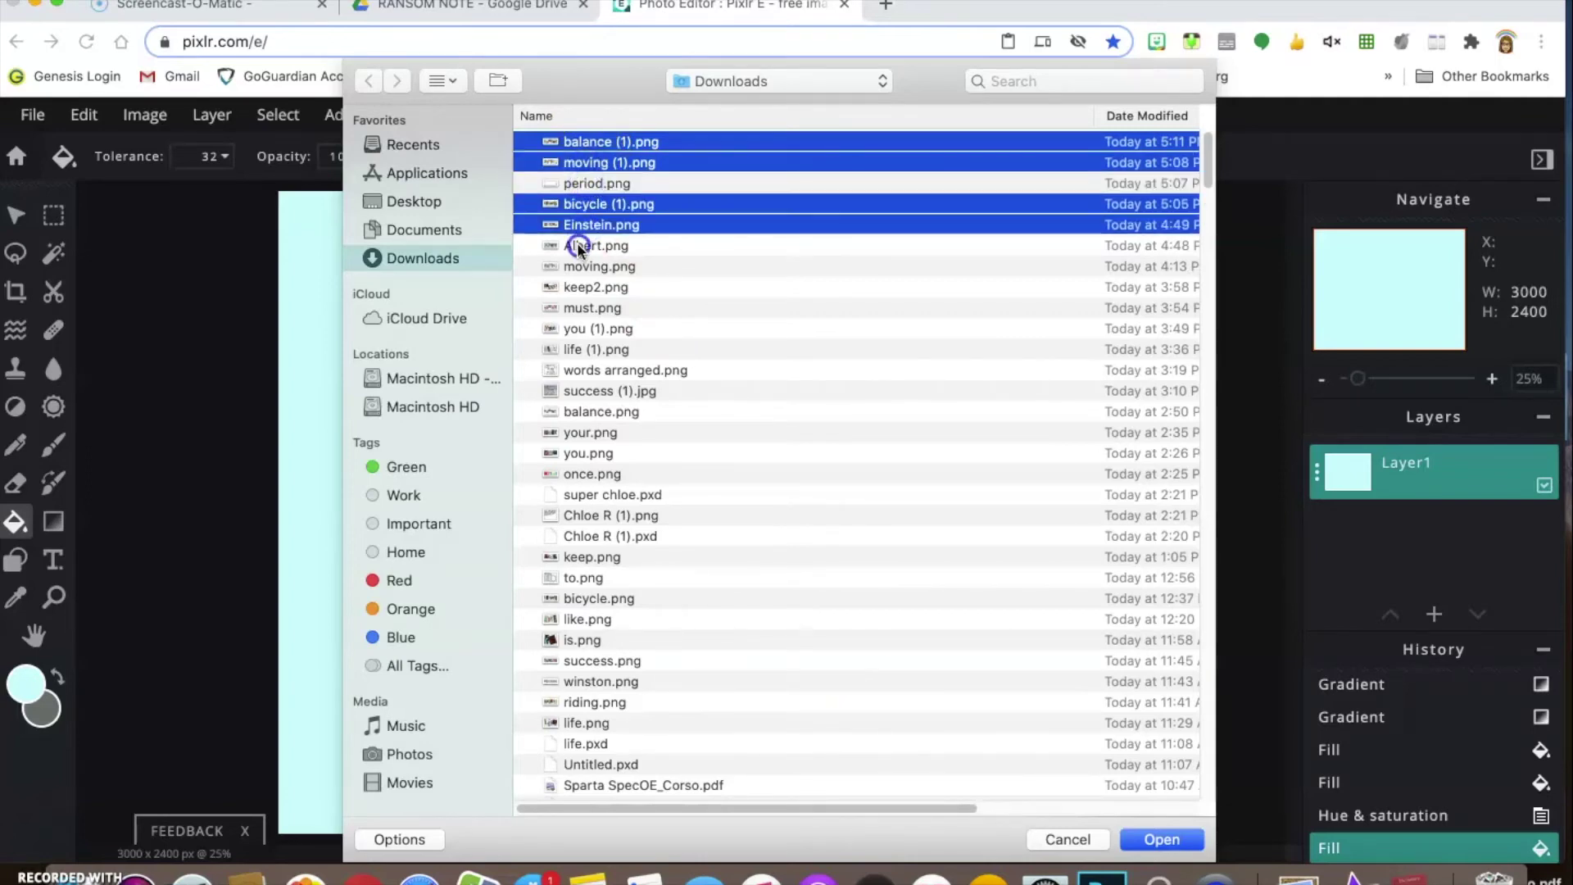
super+click(576, 245)
super+click(577, 264)
super+click(578, 286)
super+click(577, 305)
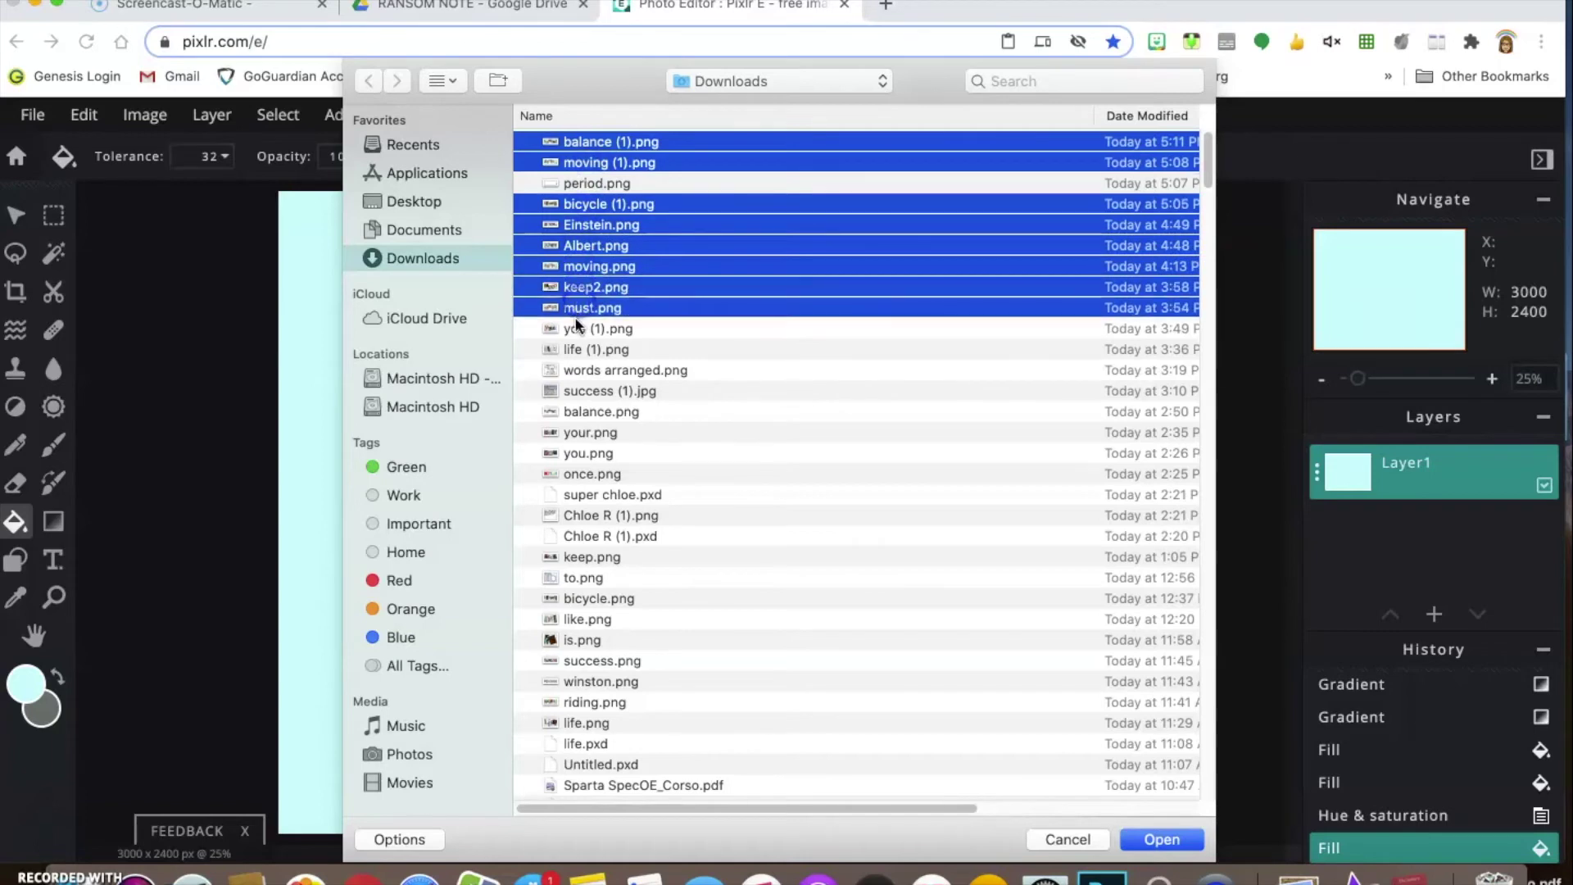
super+click(577, 328)
super+click(572, 348)
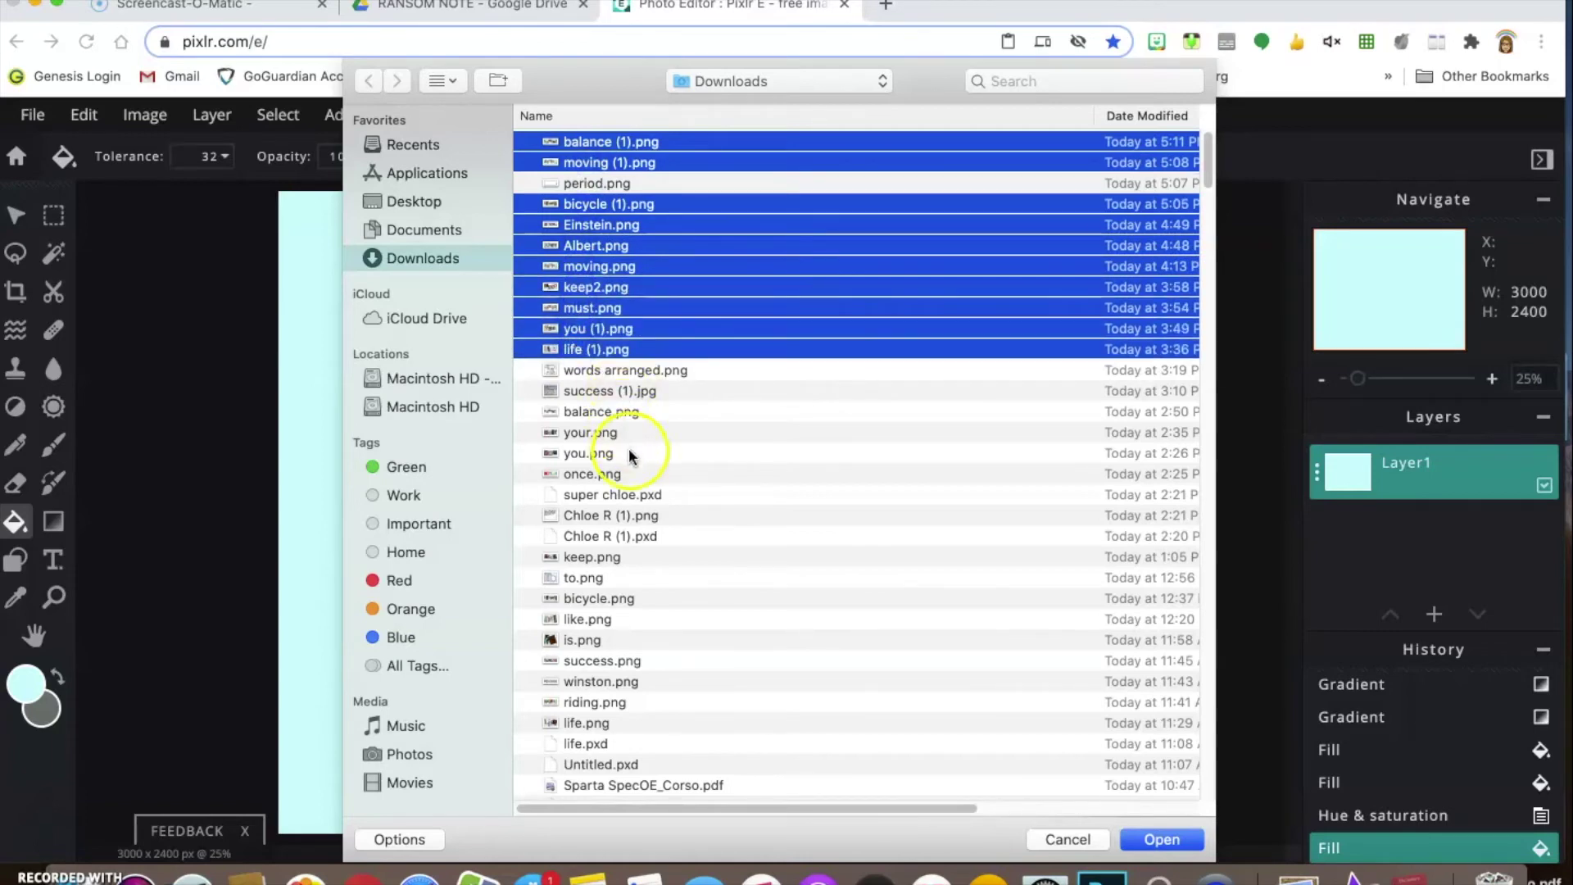
click(1169, 836)
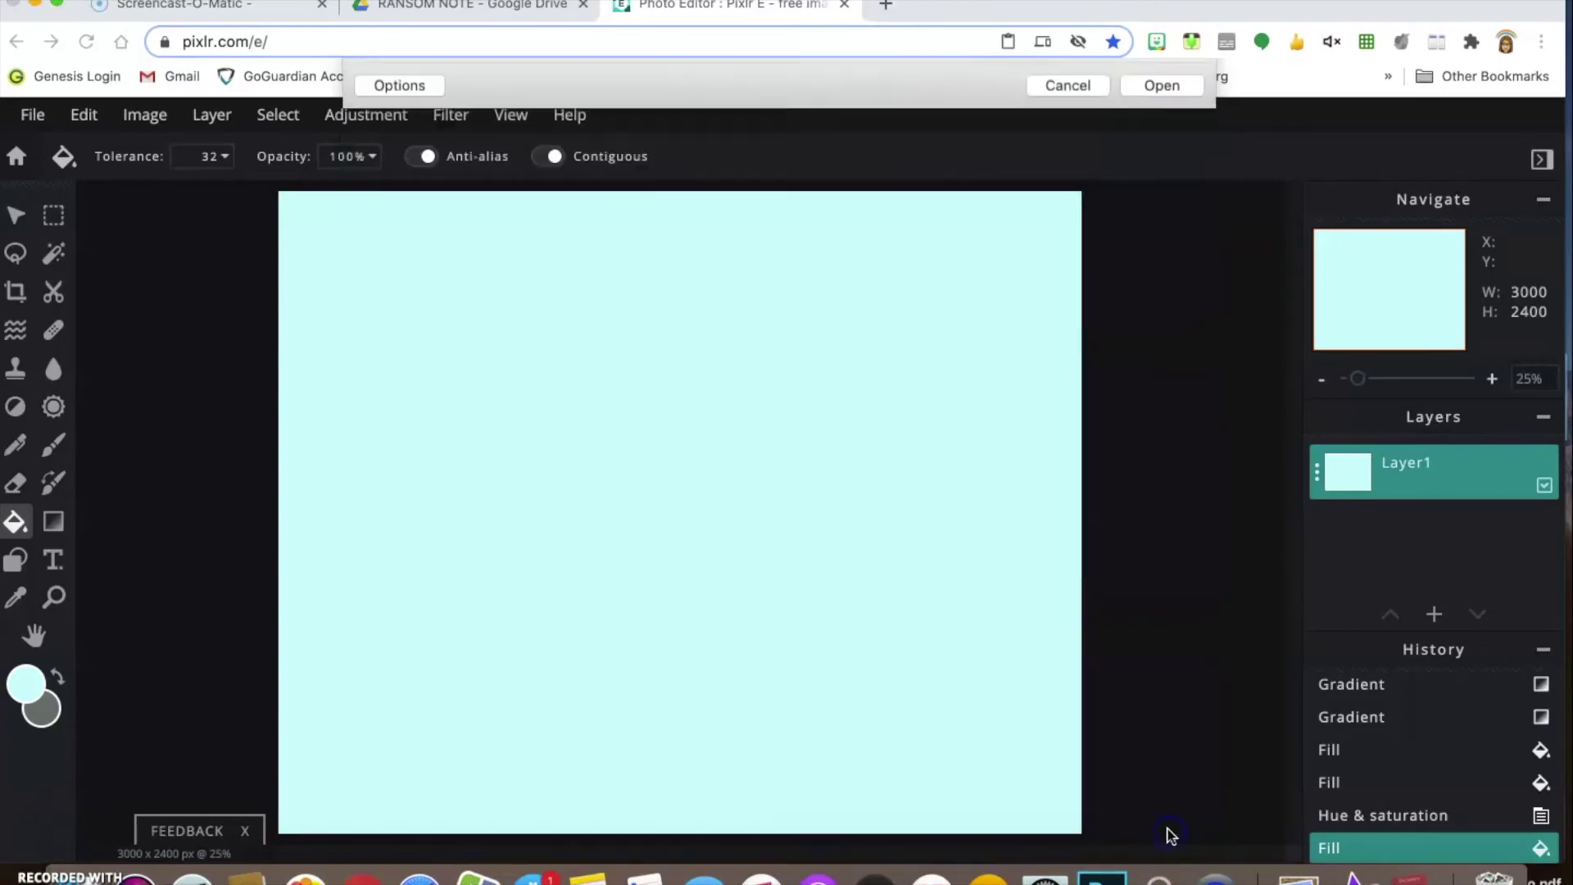
Spread the stacked word images apart on the canvas by moving you, keep, bicycle and both moving layers.
click(909, 570)
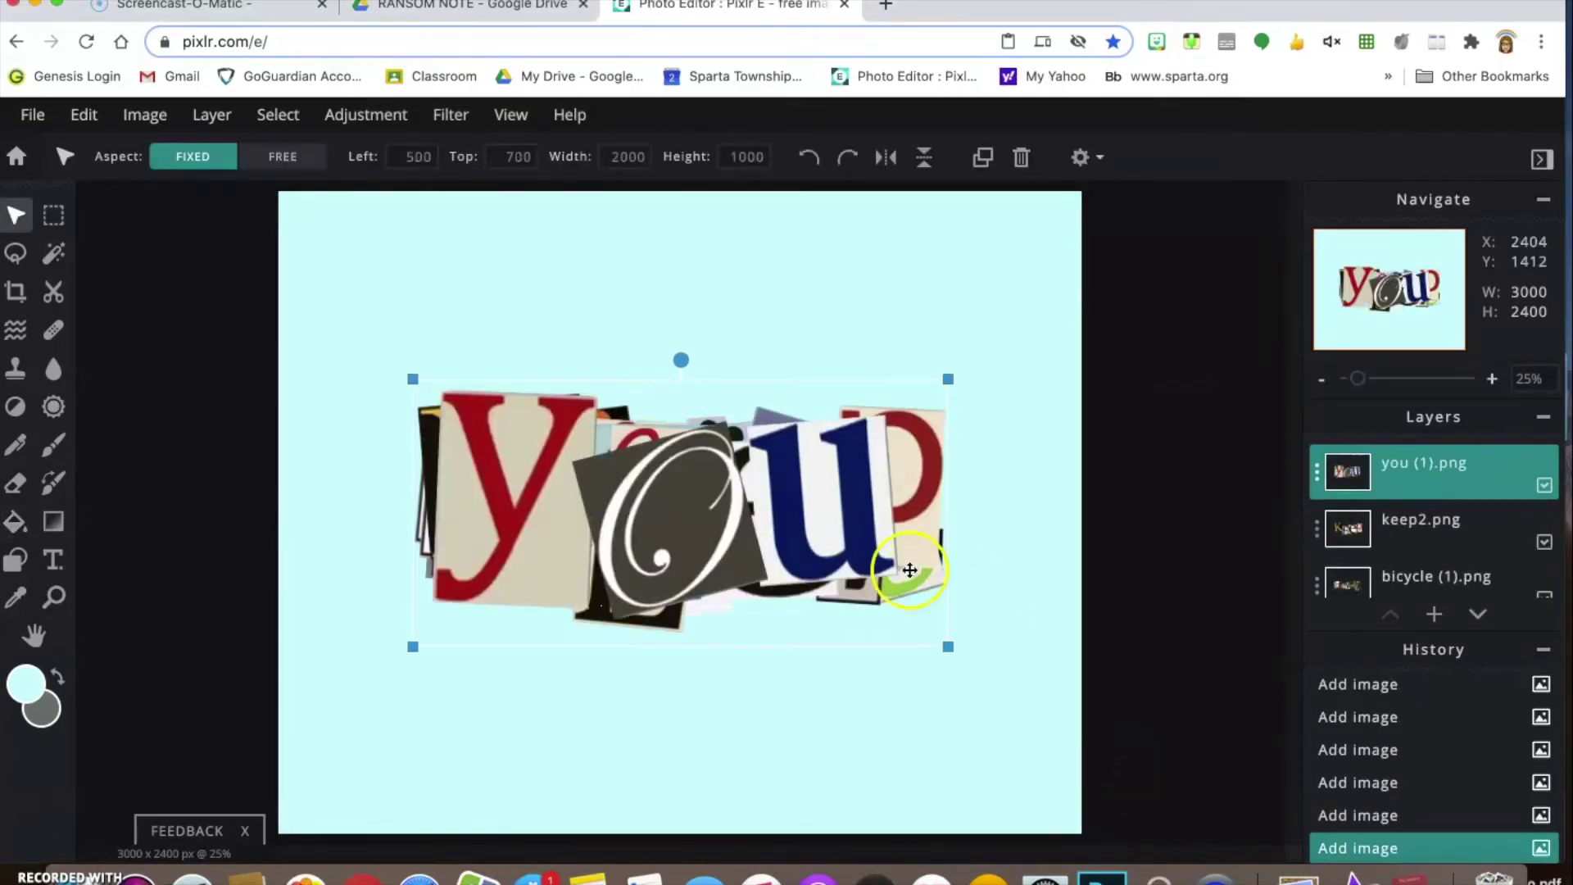
drag(770, 503, 667, 358)
drag(800, 460, 860, 603)
drag(869, 463, 1008, 338)
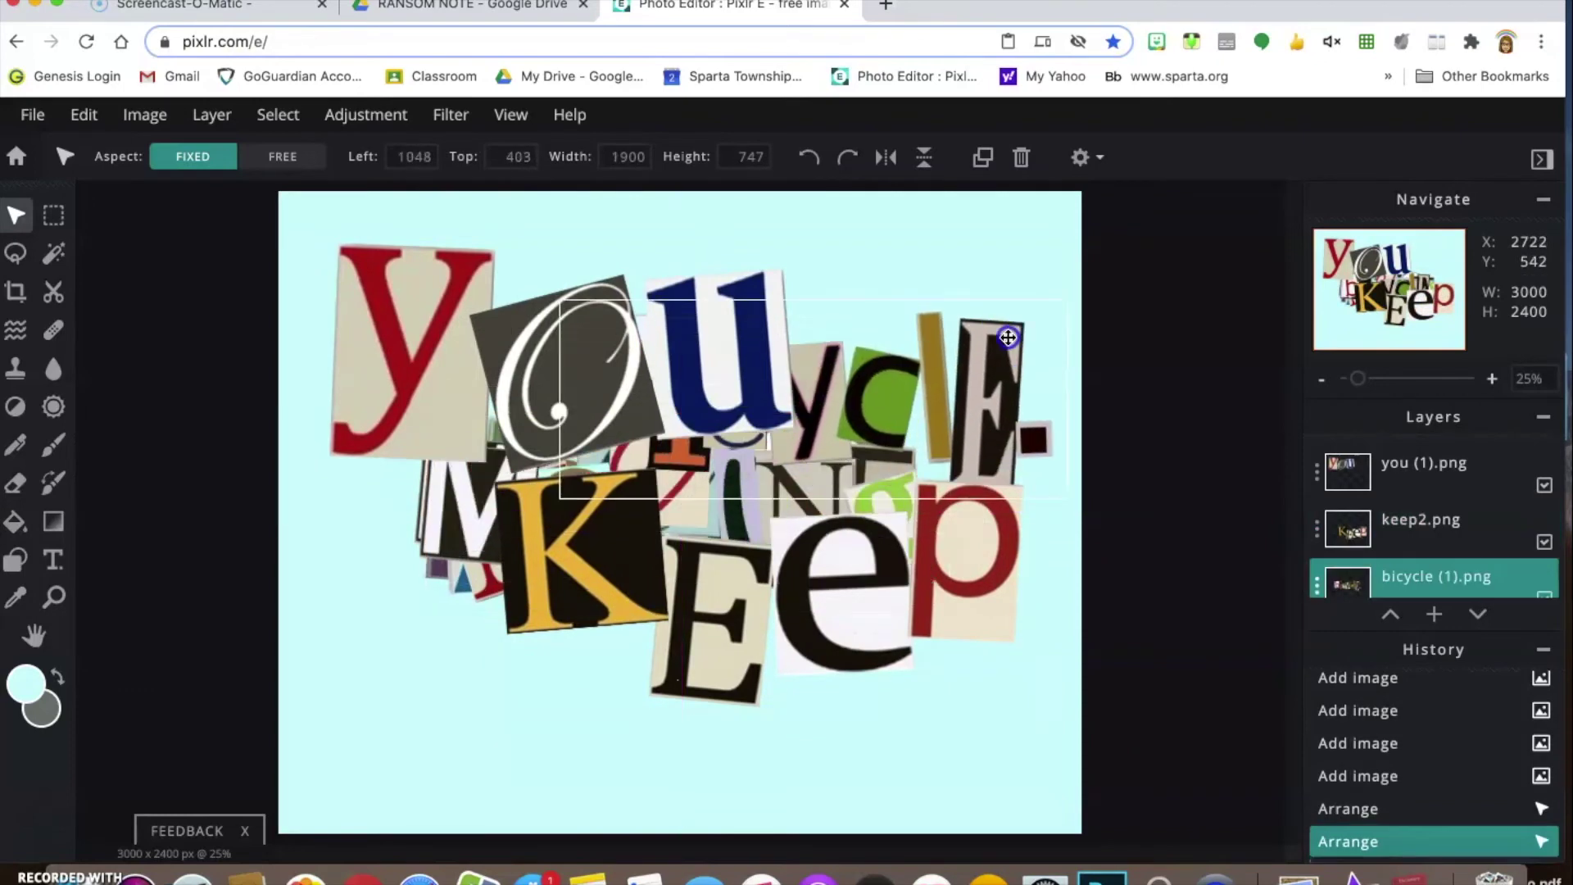
drag(537, 524, 340, 507)
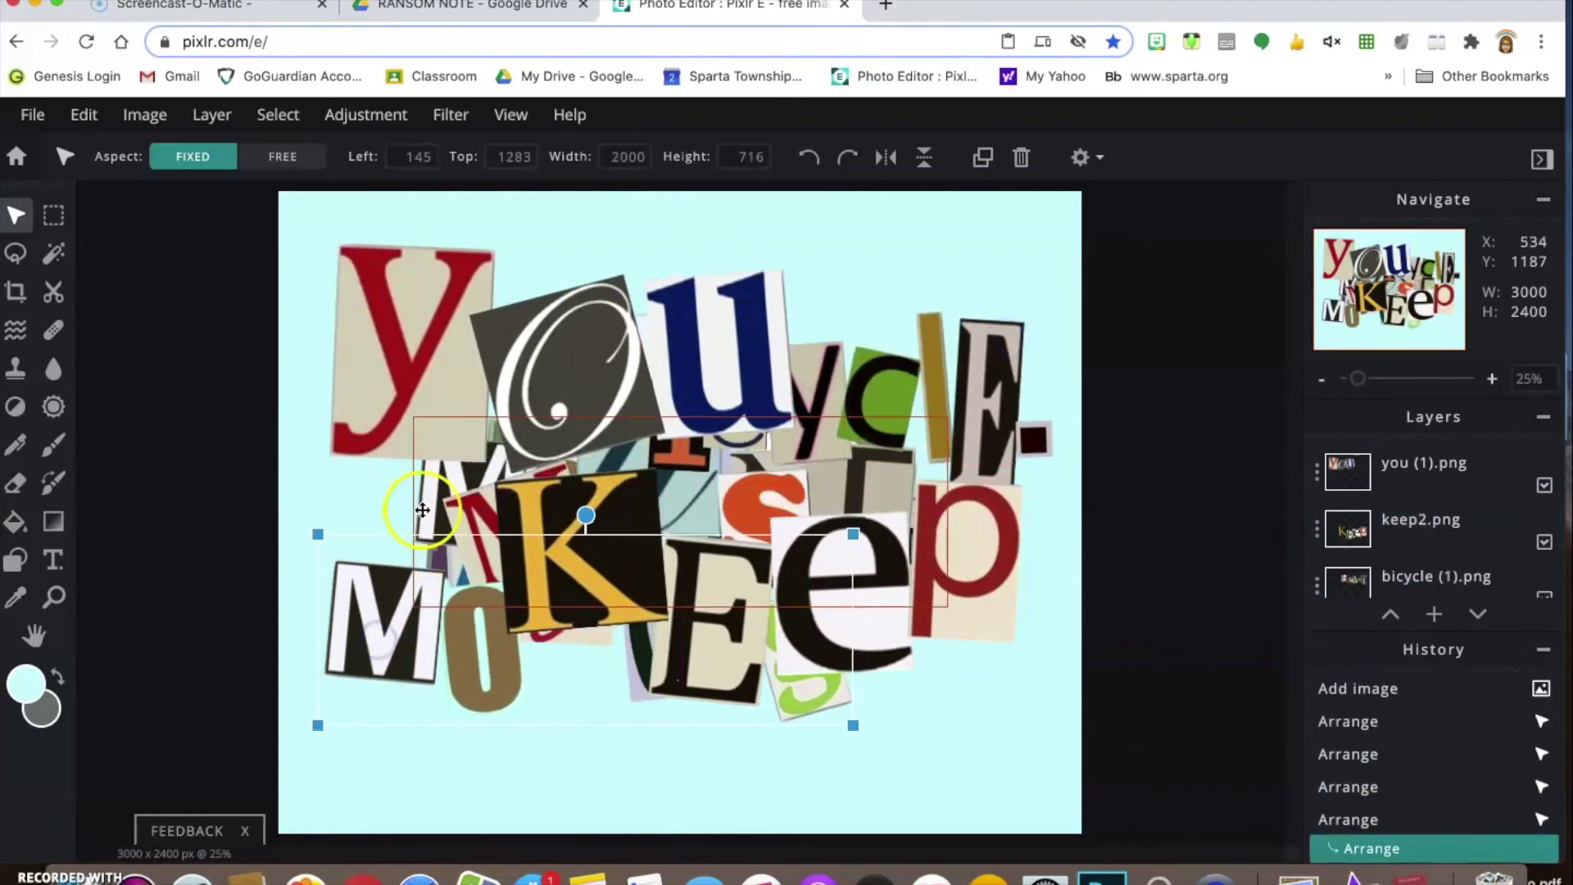
drag(828, 713, 1008, 788)
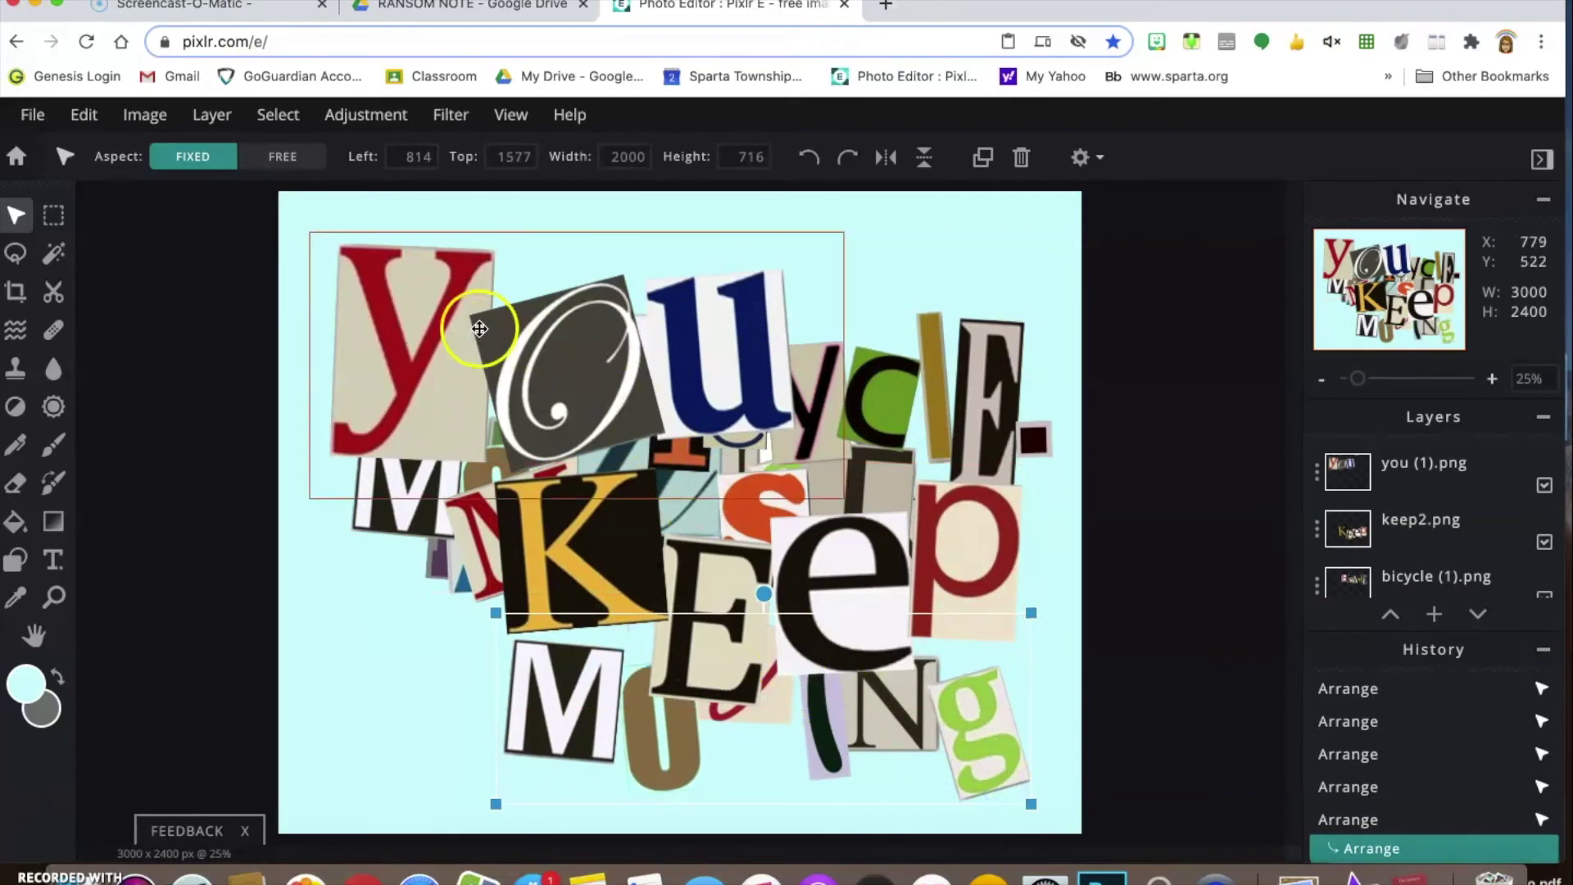
Shrink the word you to about 980 × 490 px, place it in the canvas's upper-left corner, and shift bicycle slightly upward.
click(343, 236)
drag(307, 229, 434, 324)
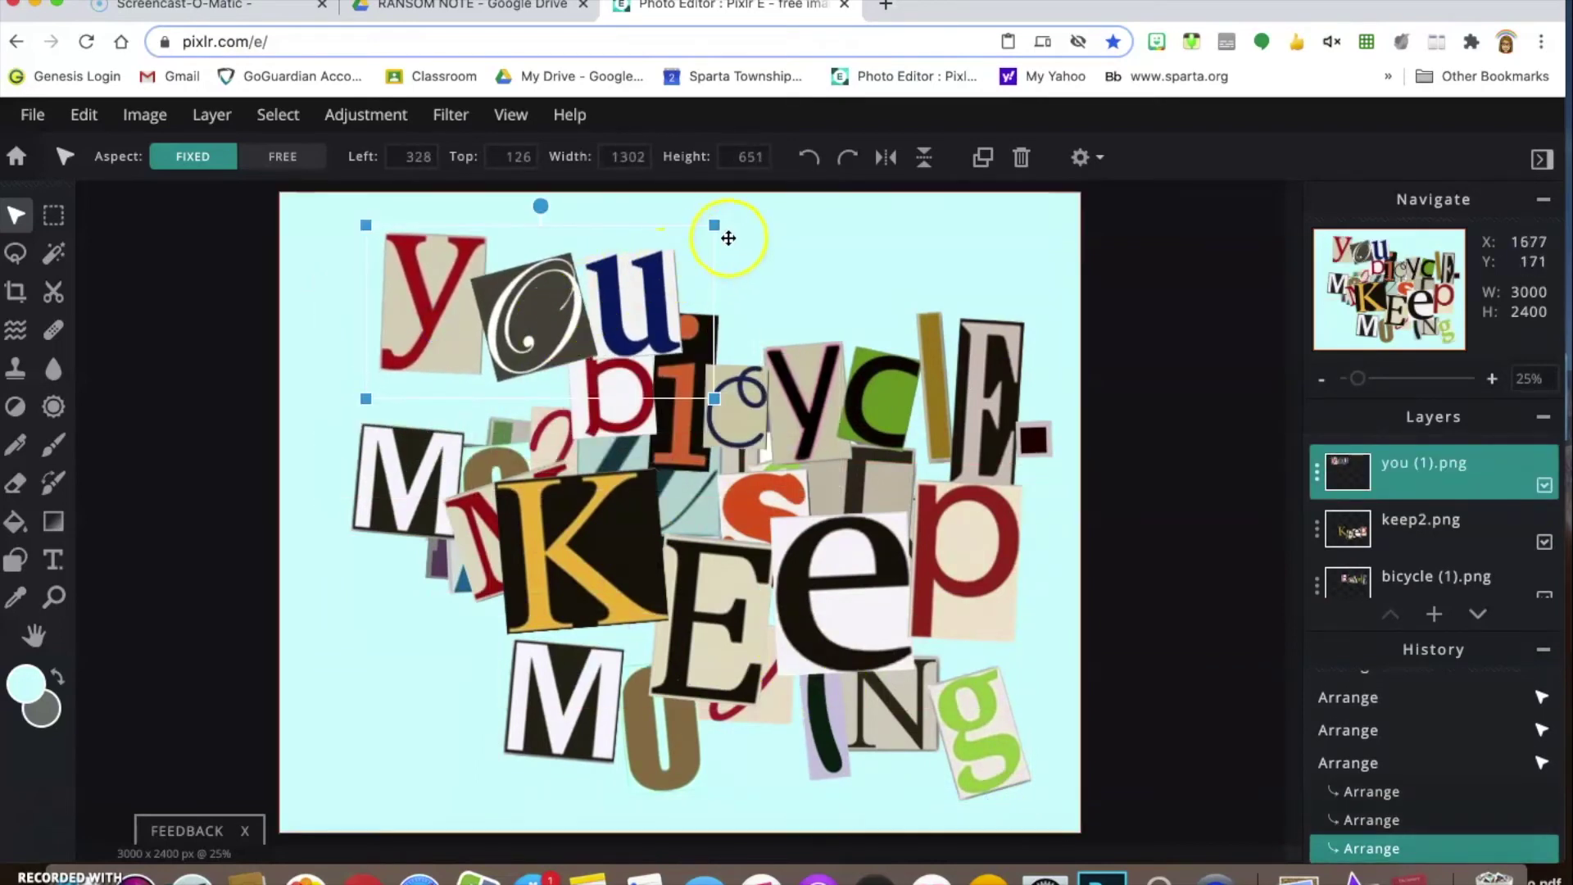
drag(714, 224, 627, 267)
drag(542, 319, 496, 269)
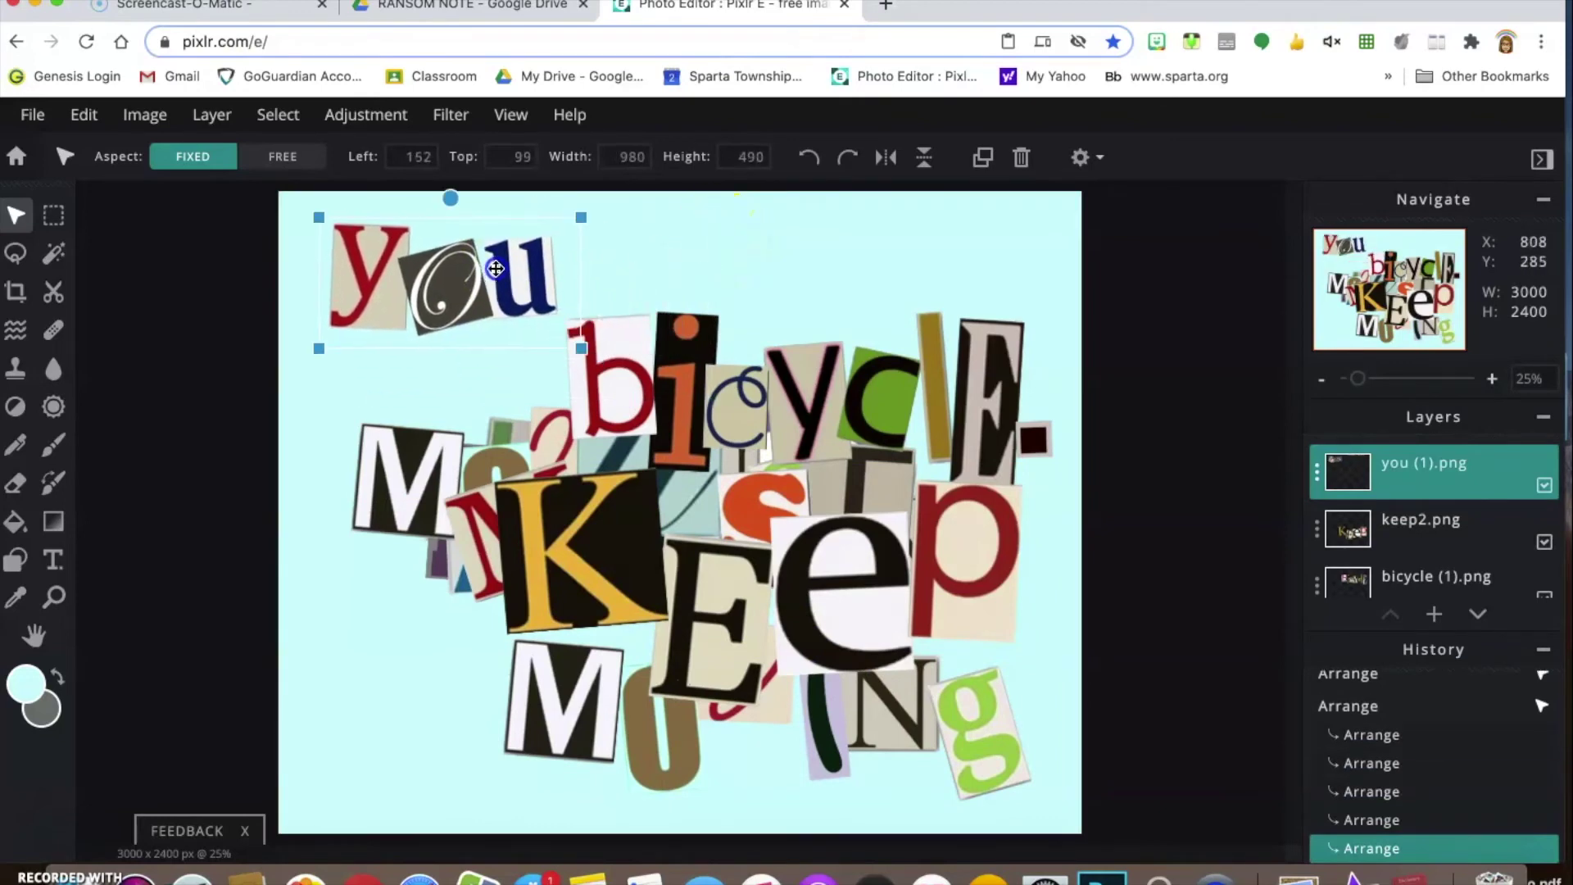
drag(685, 378, 699, 321)
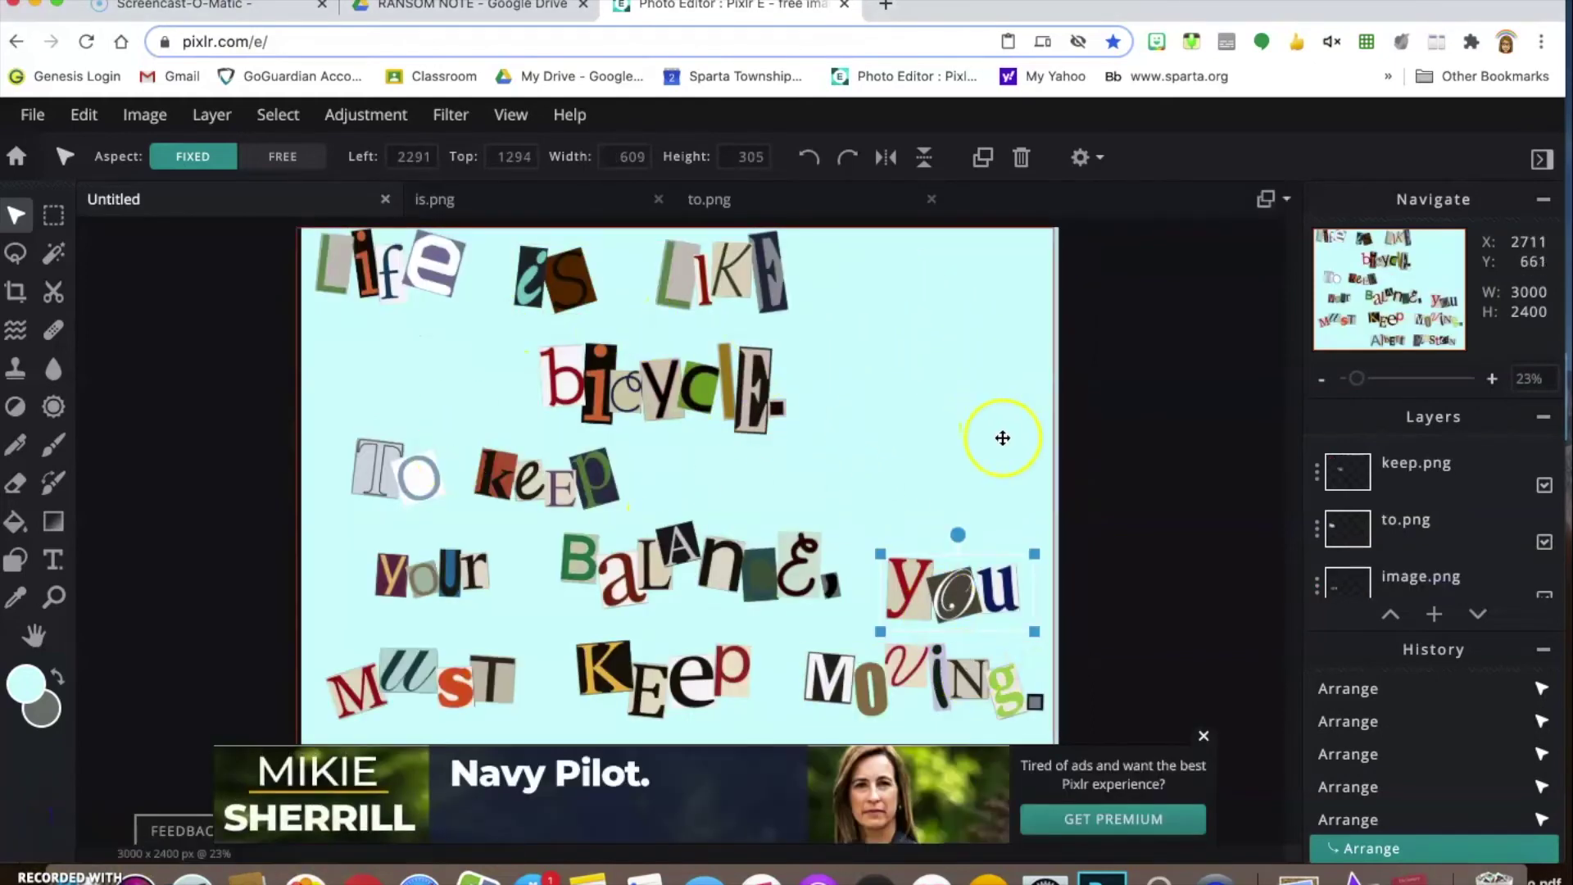
Marquee-select an area about 312 × 394 px in the empty space after the word like, and deselect it.
click(1203, 736)
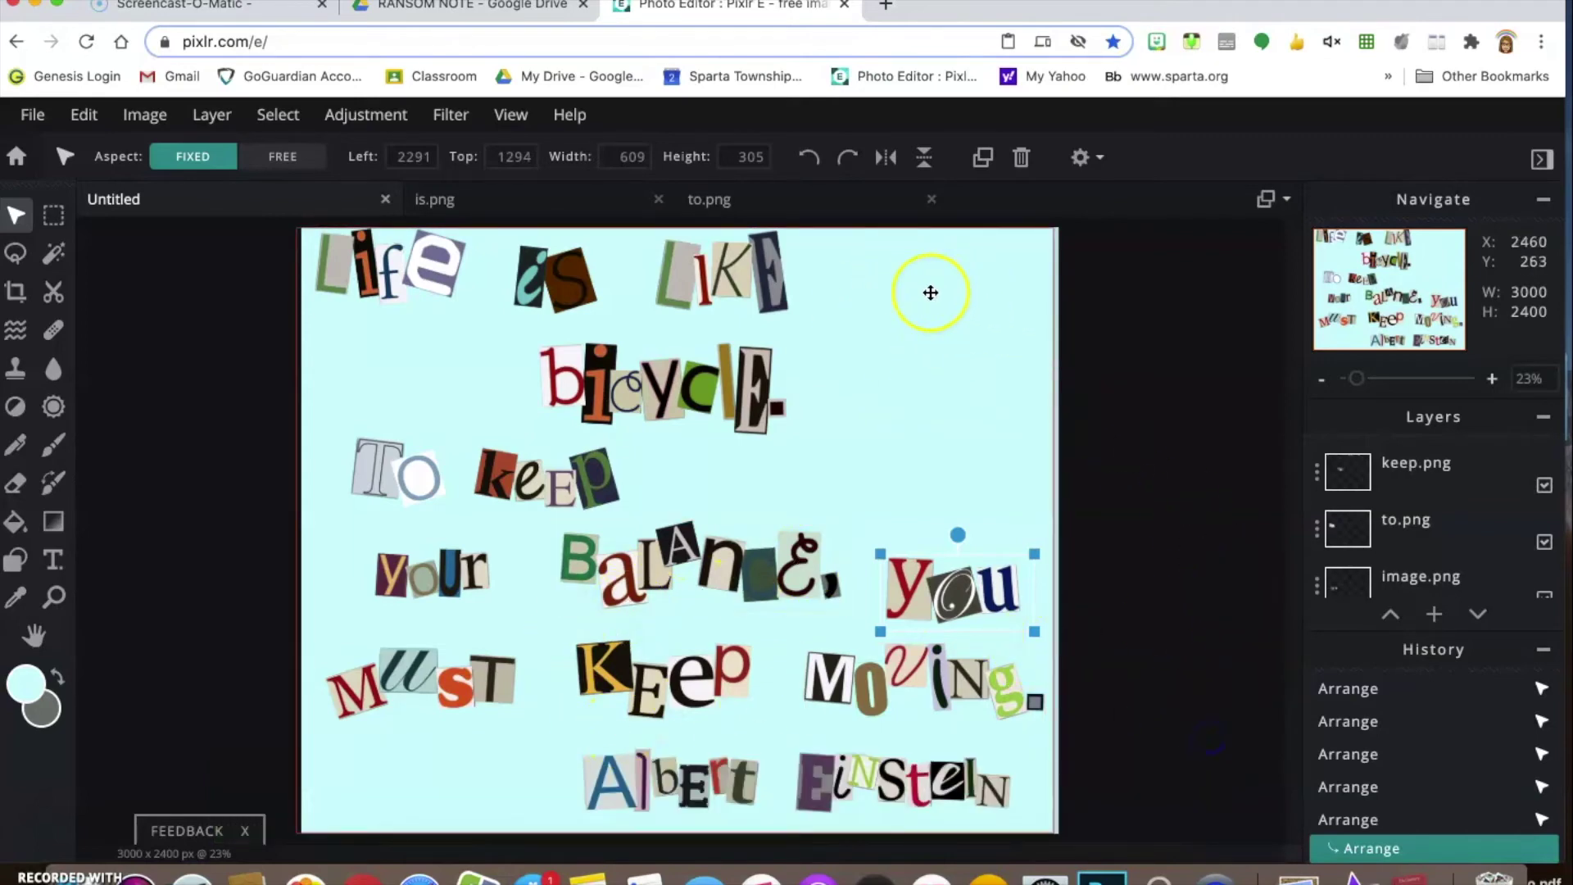
click(54, 215)
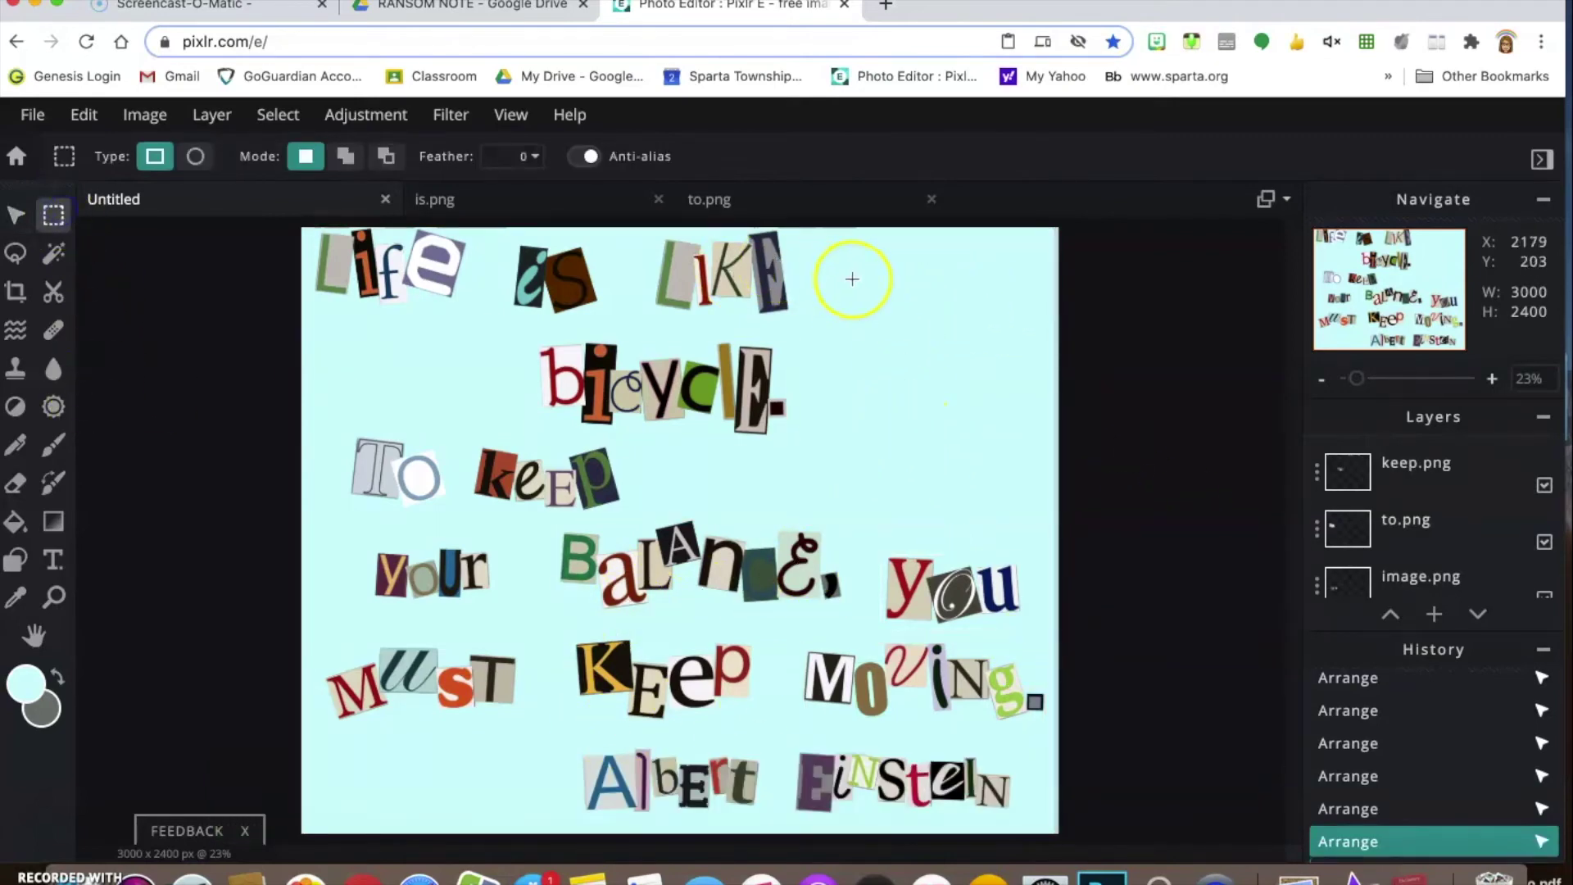
drag(851, 279, 904, 332)
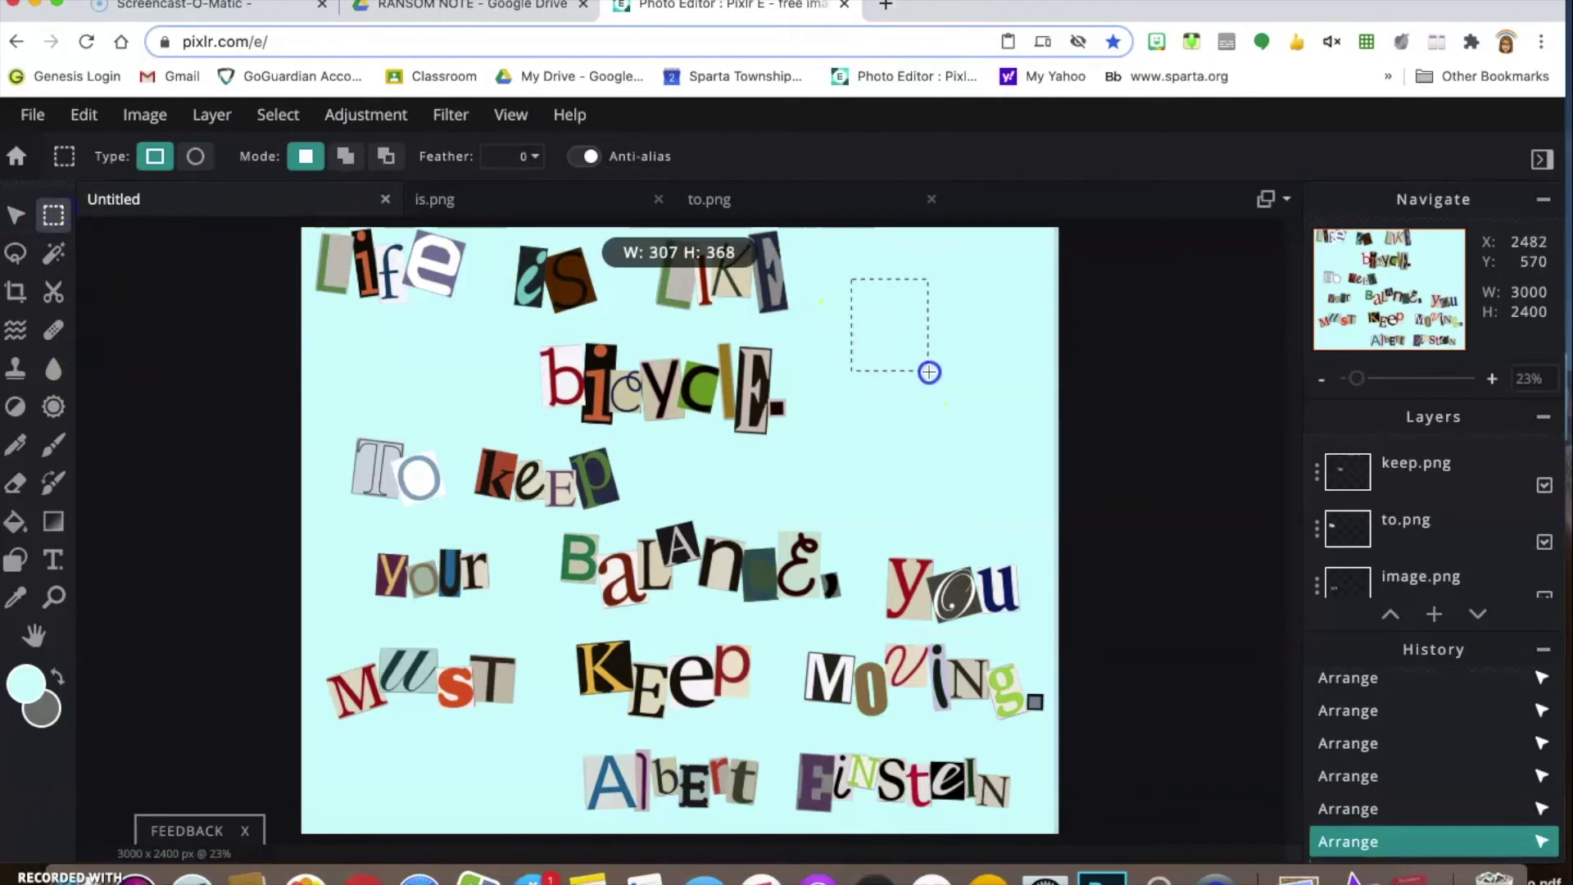
drag(930, 379, 930, 379)
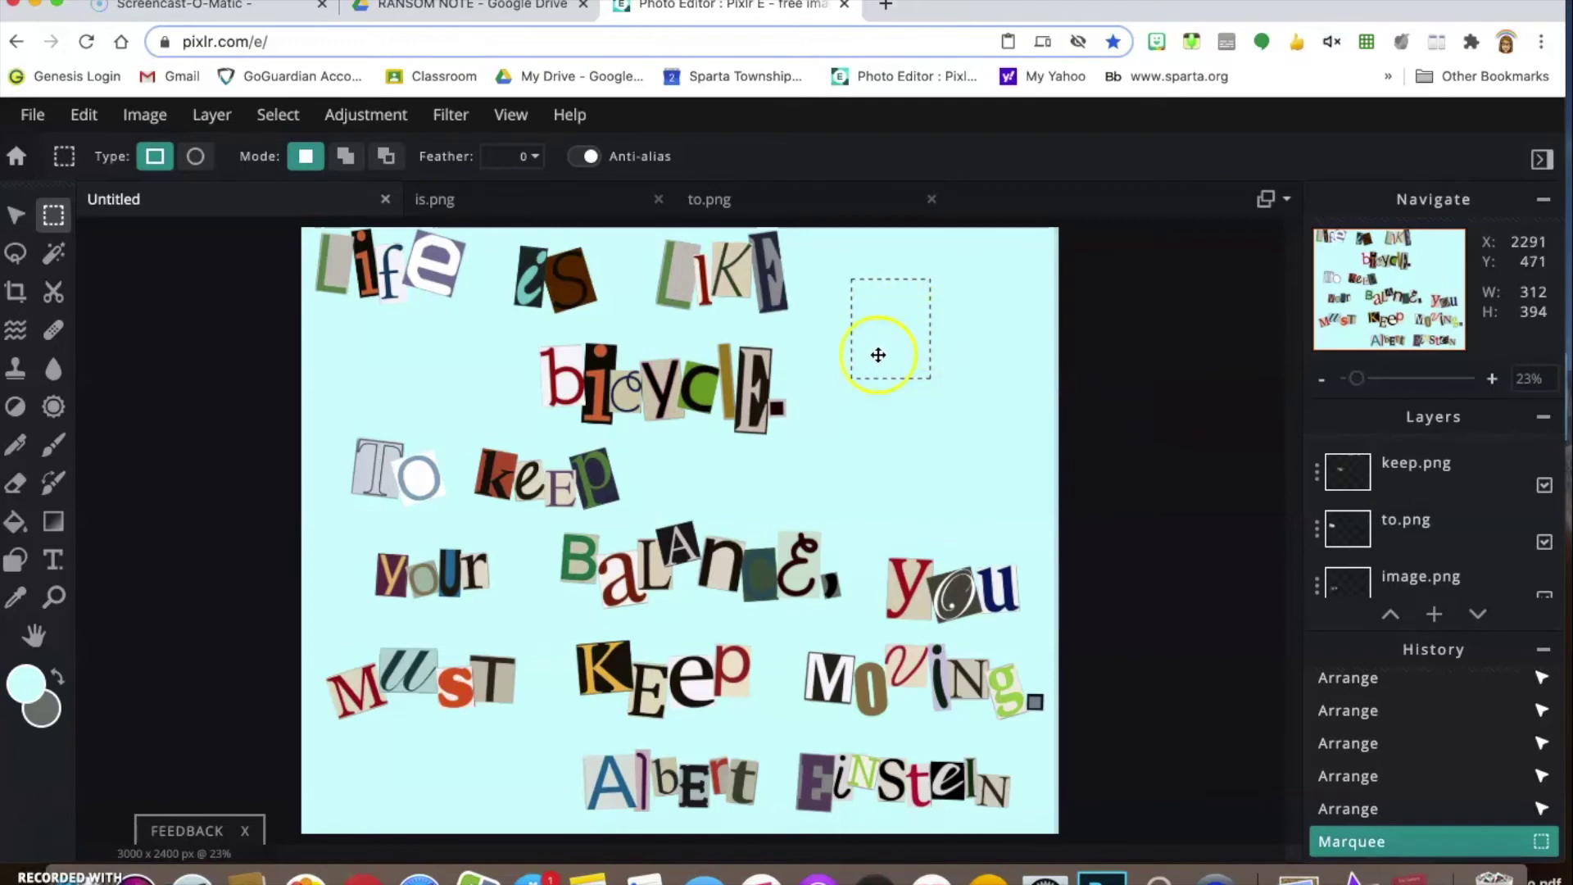
click(978, 365)
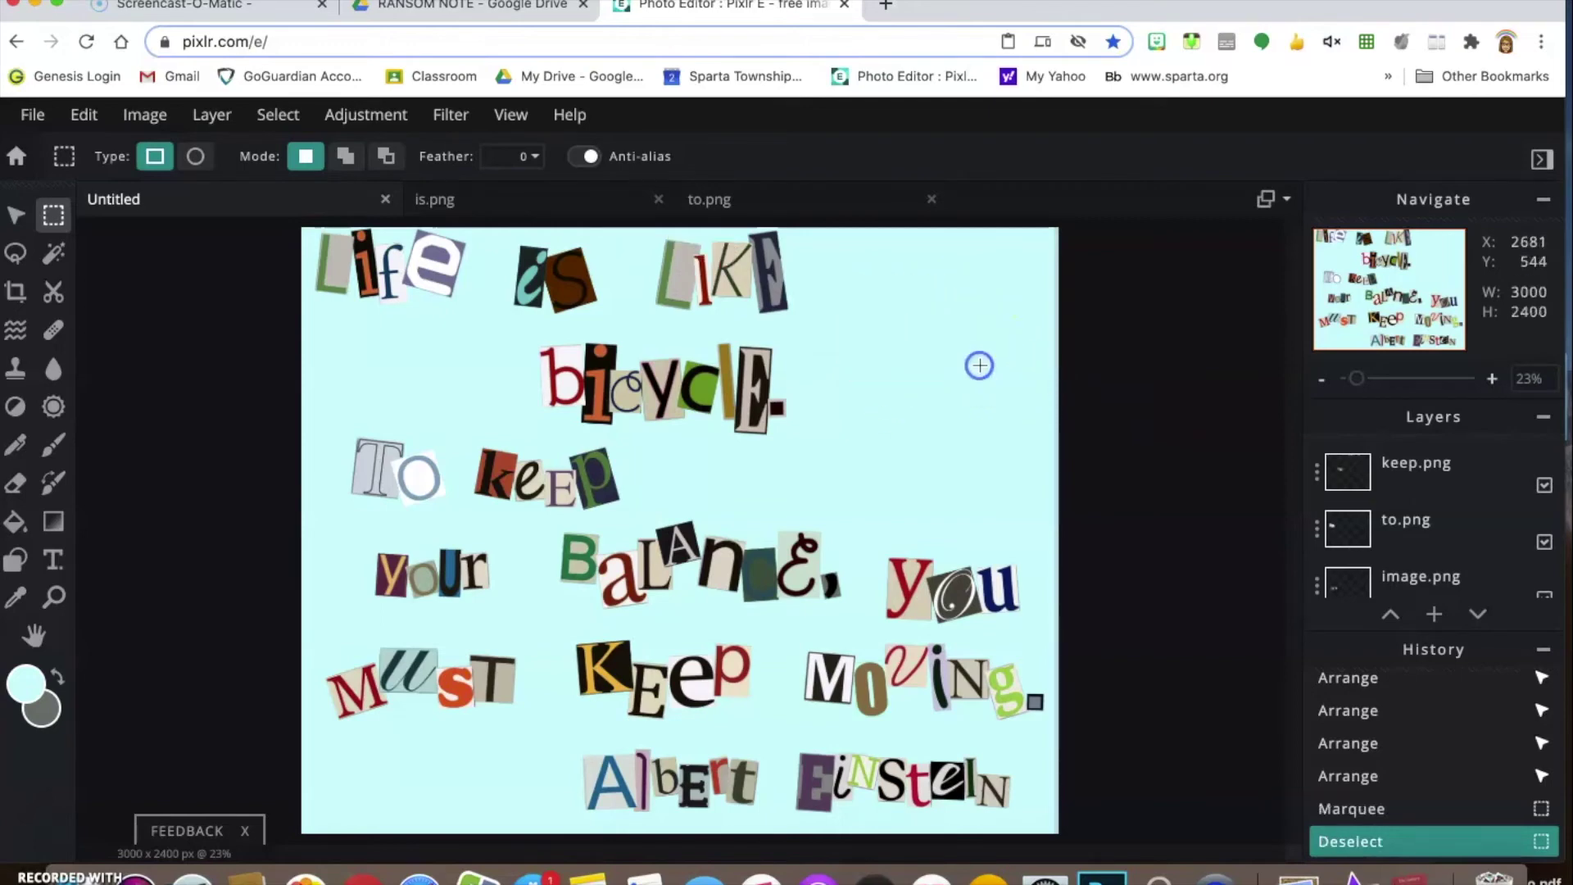
Open letters.jpg from the Downloads folder, check the Untitled word arrangement for comparison, and return to letters.jpg.
click(32, 113)
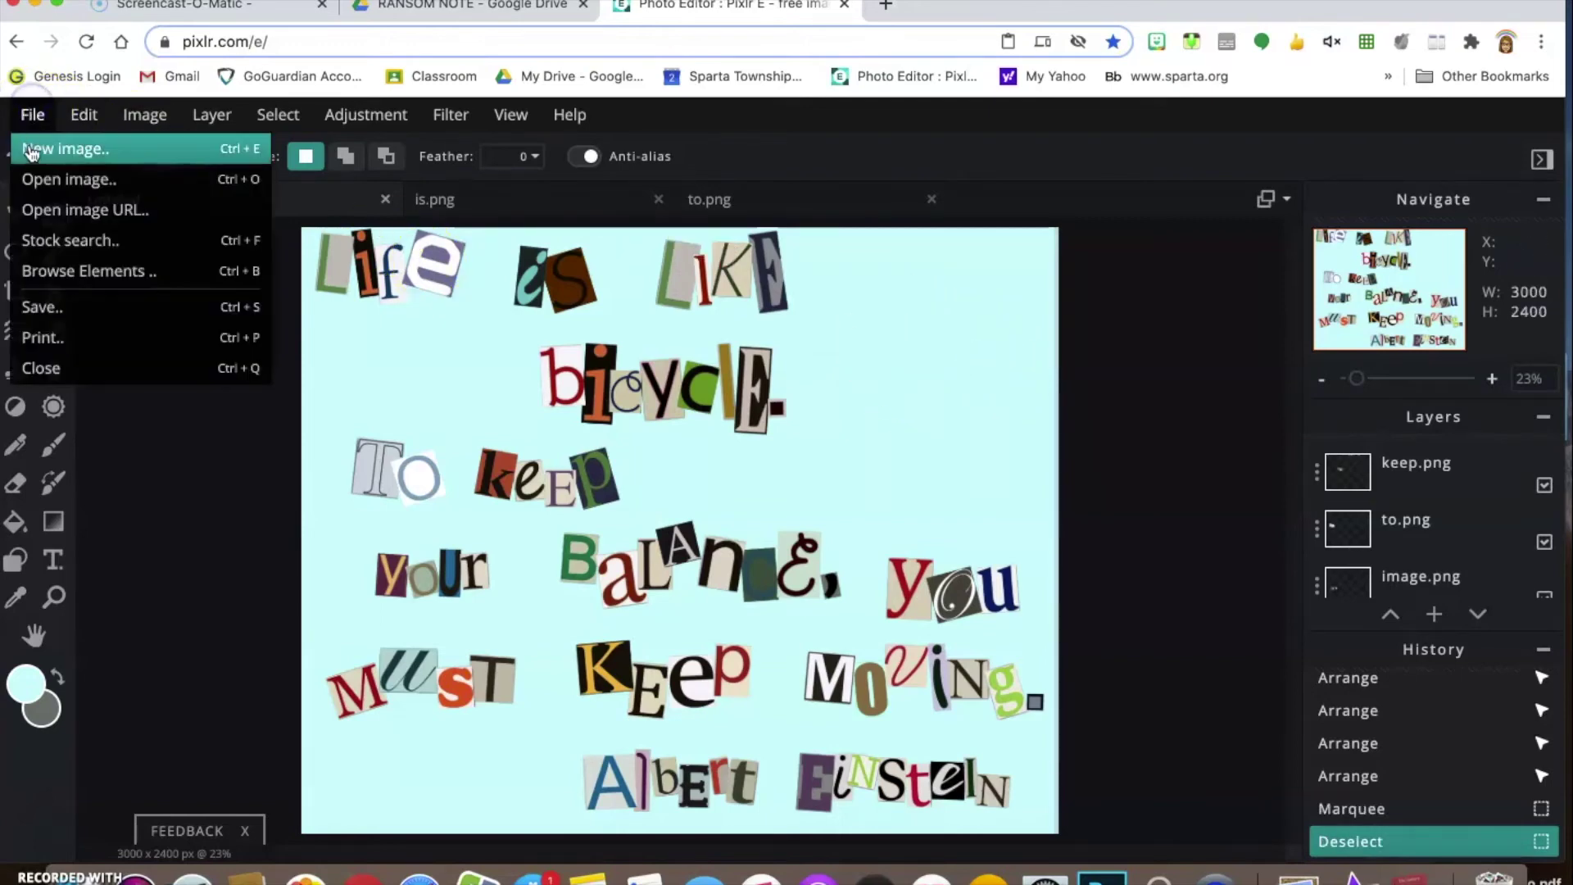
click(37, 178)
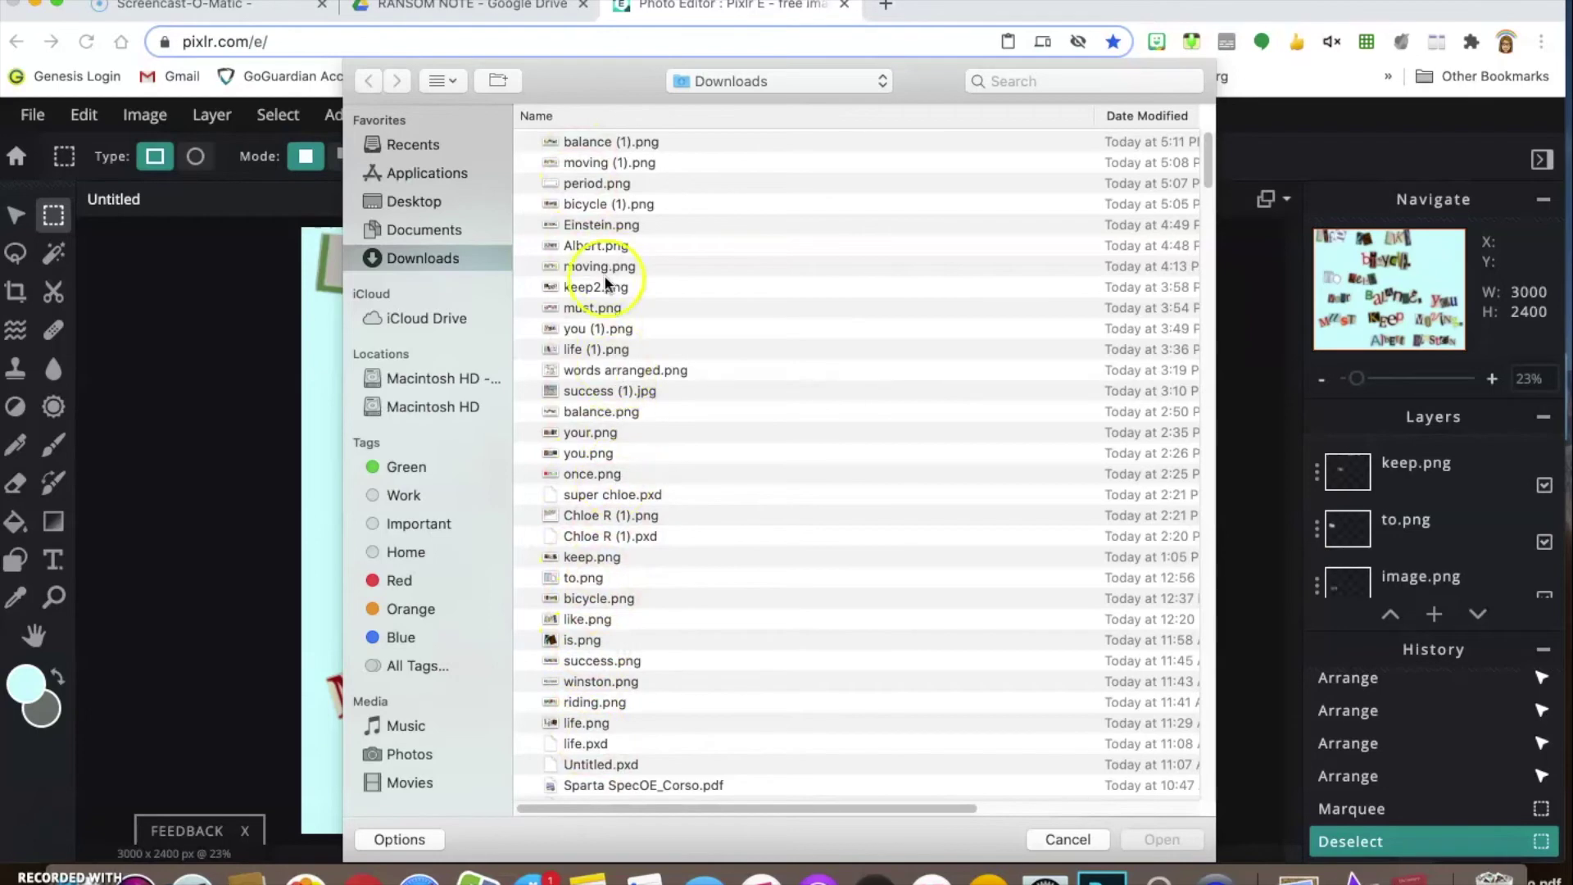
scroll(656, 442, down, 10)
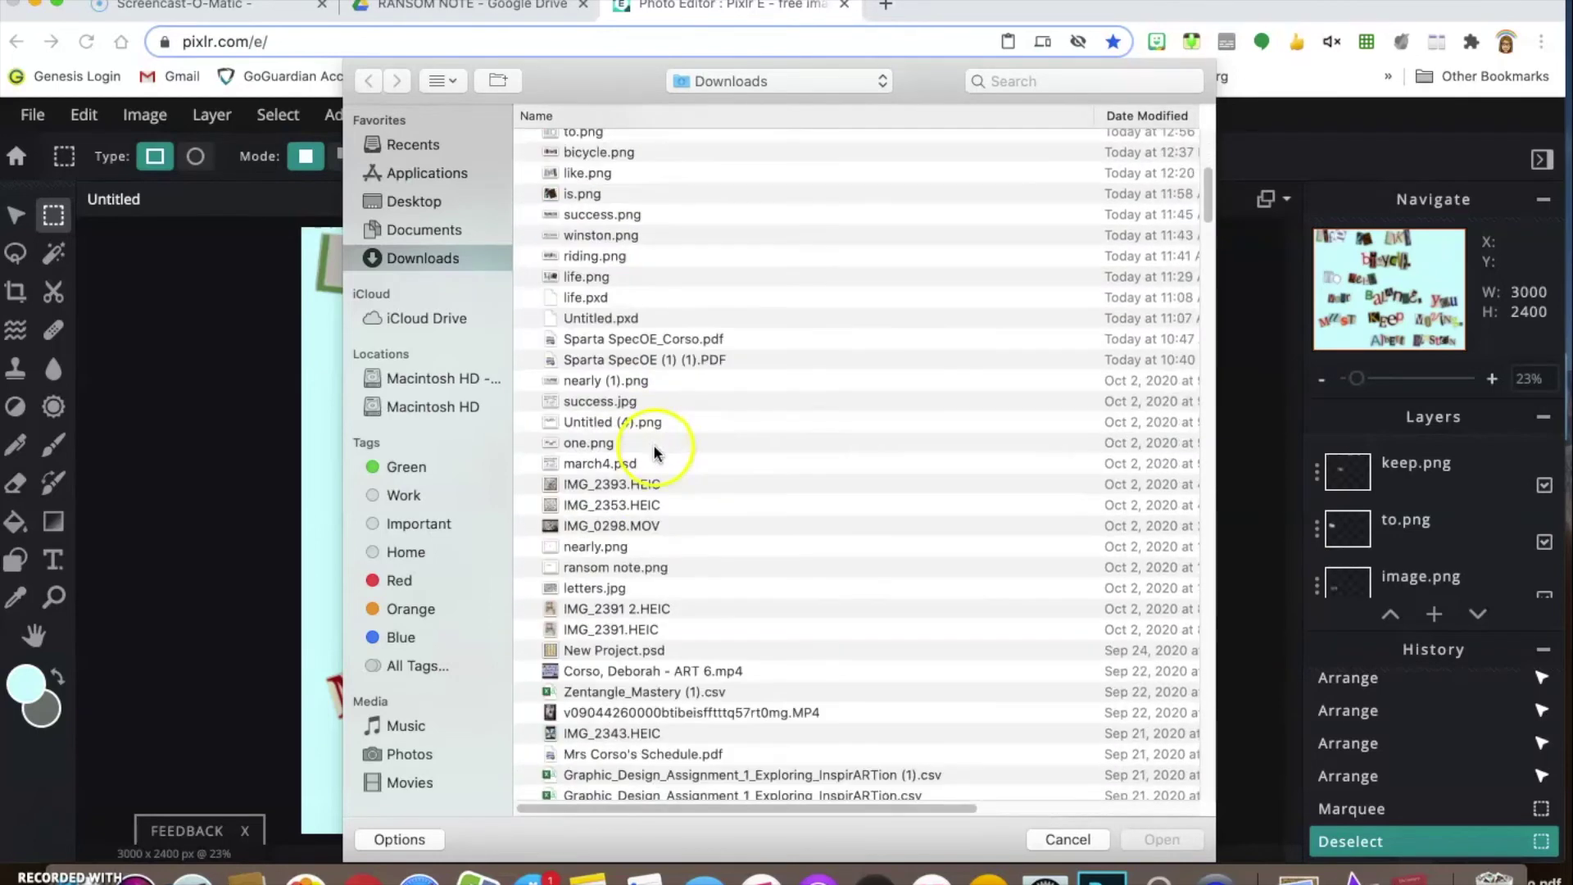
double_click(610, 587)
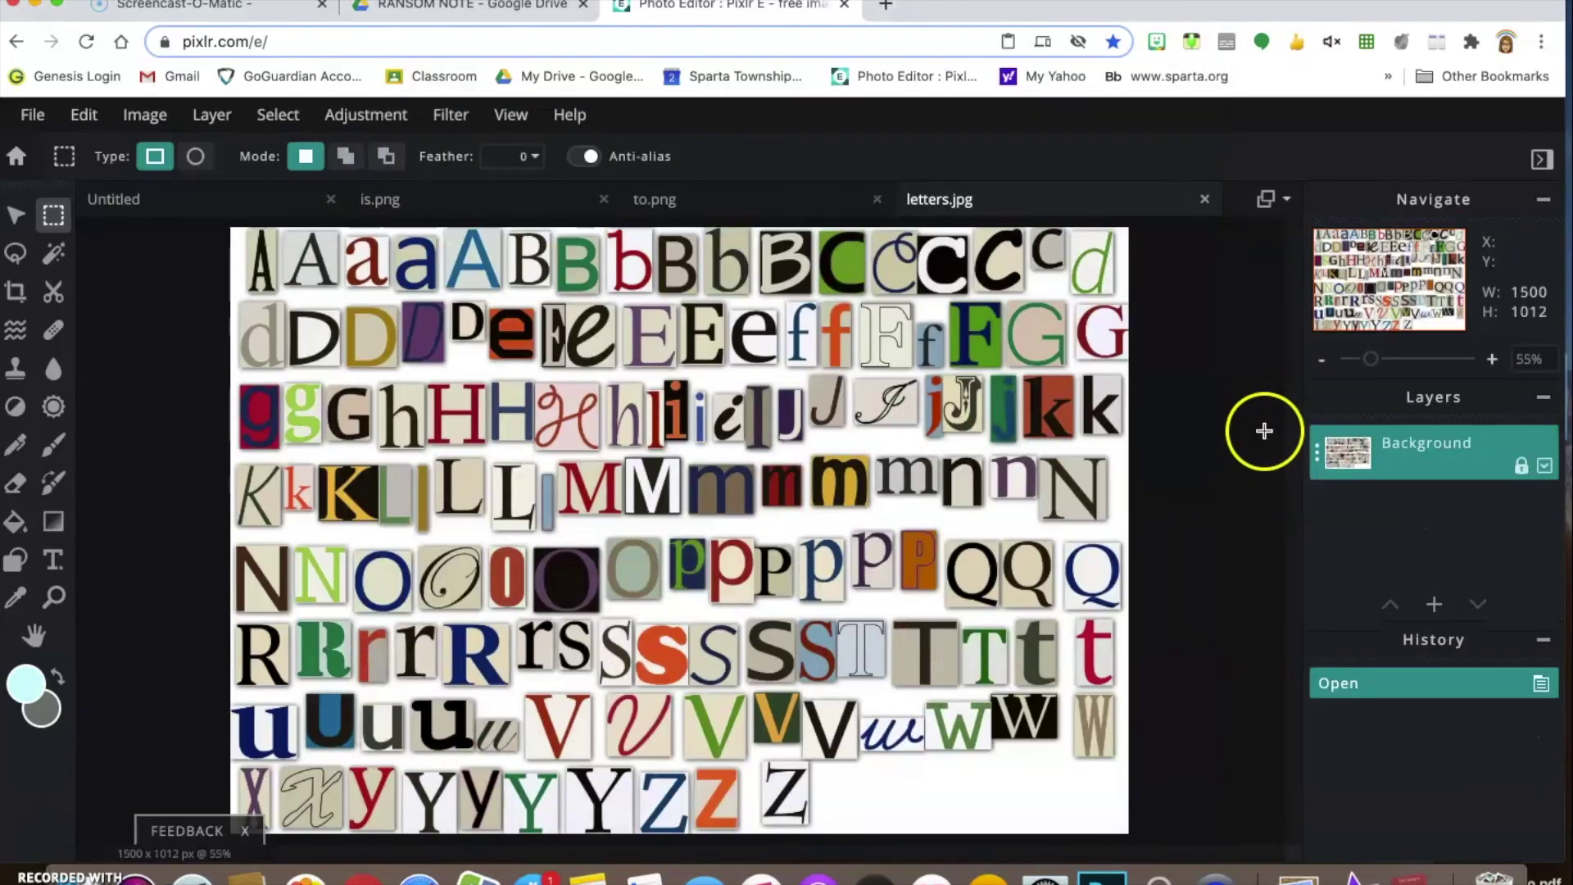
click(181, 210)
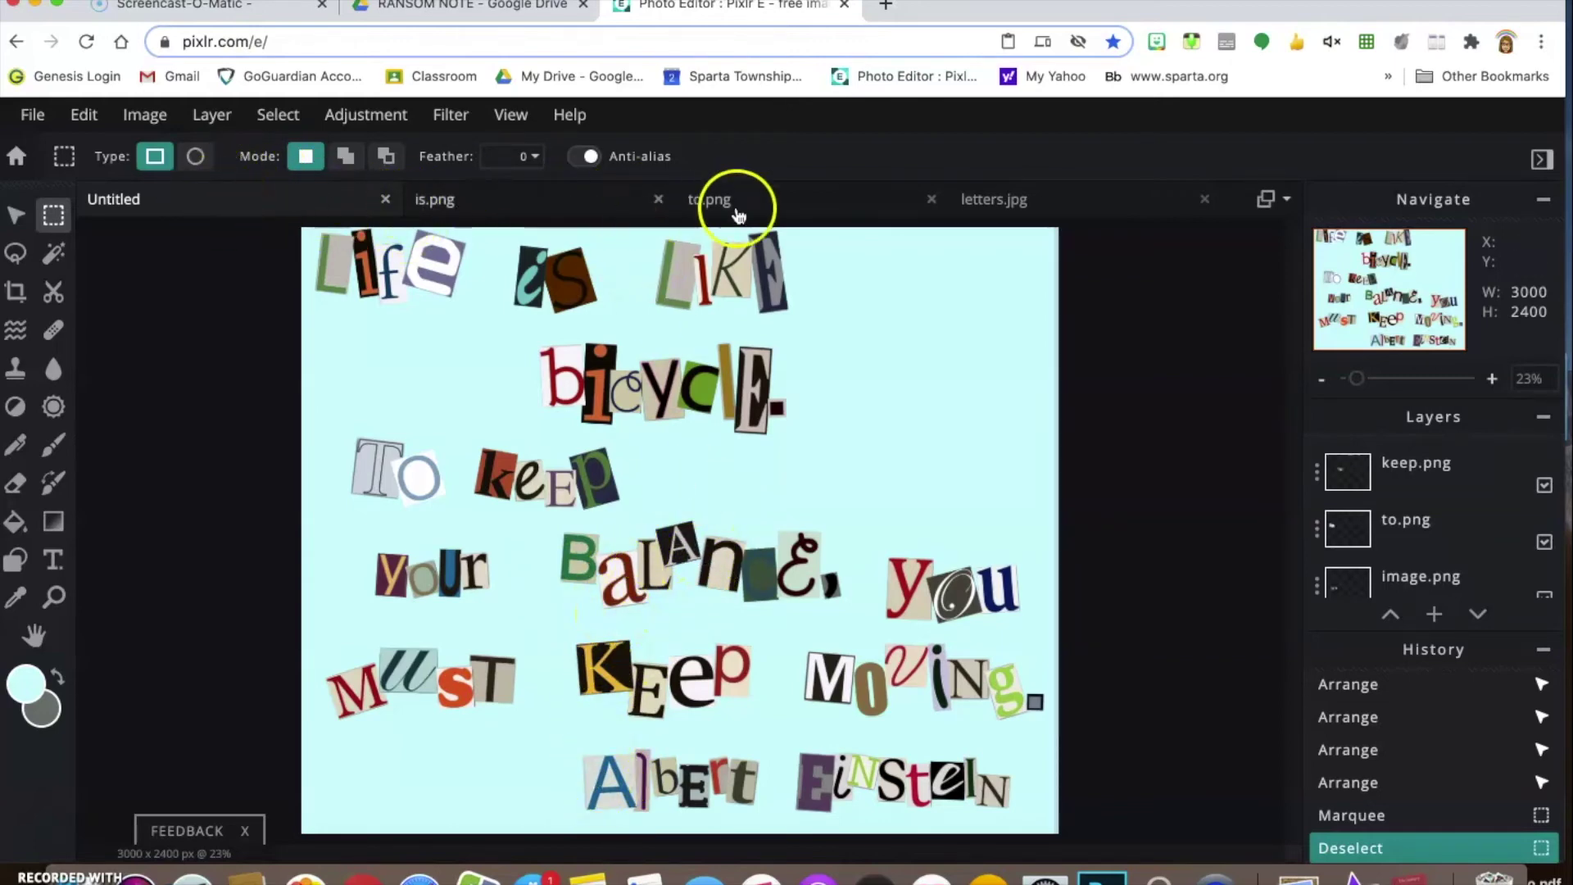
click(1078, 205)
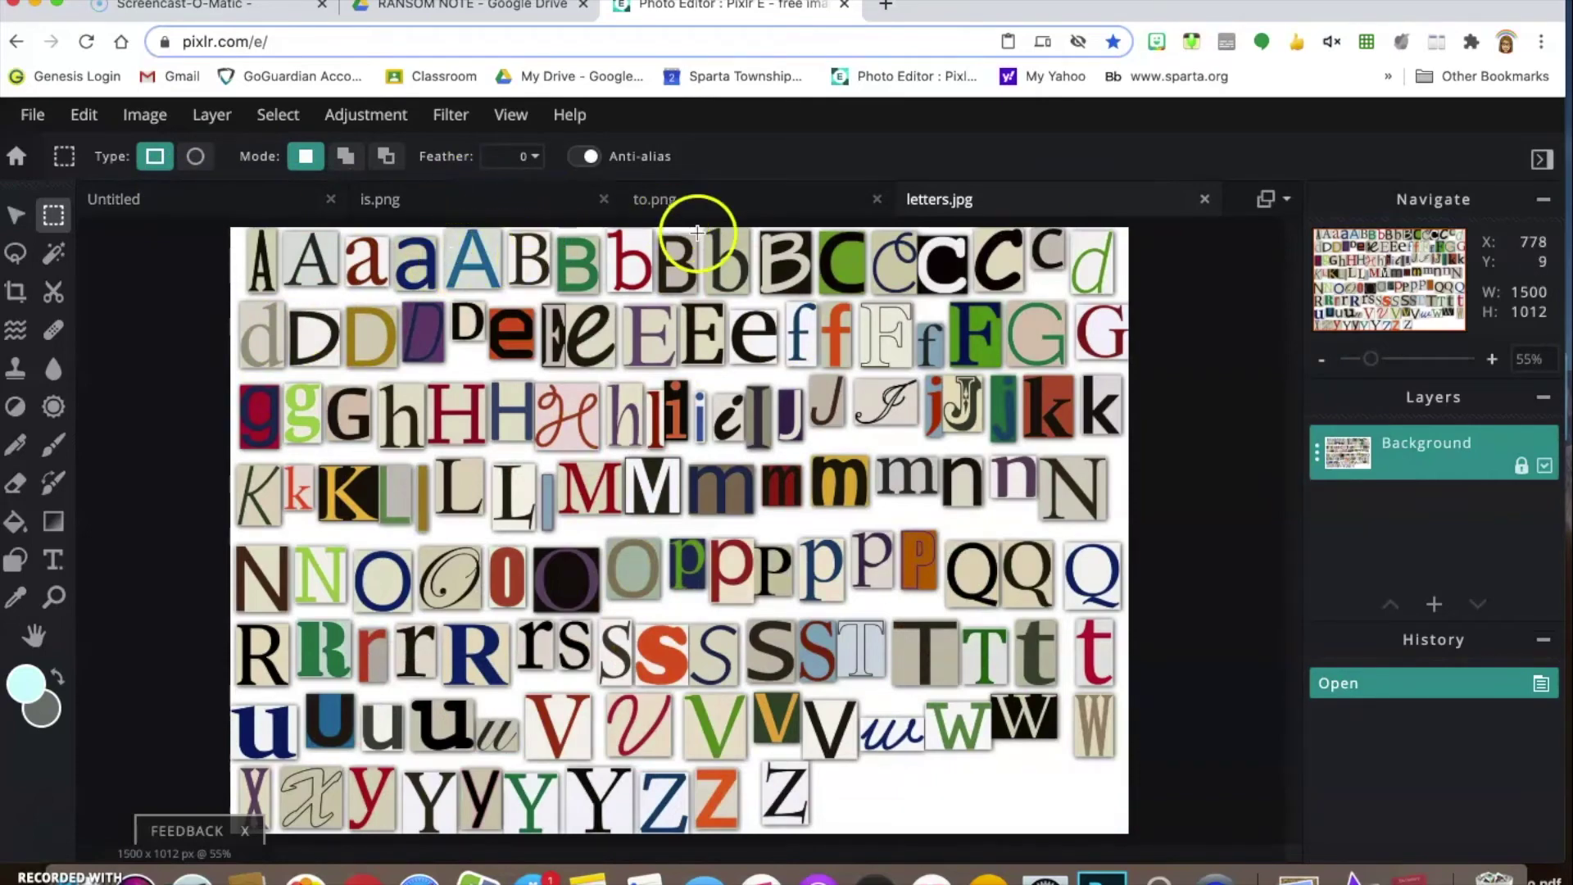
Marquee-select the blue lowercase a in the first row of letters.jpg, about 68 × 92 px, and copy it.
click(209, 204)
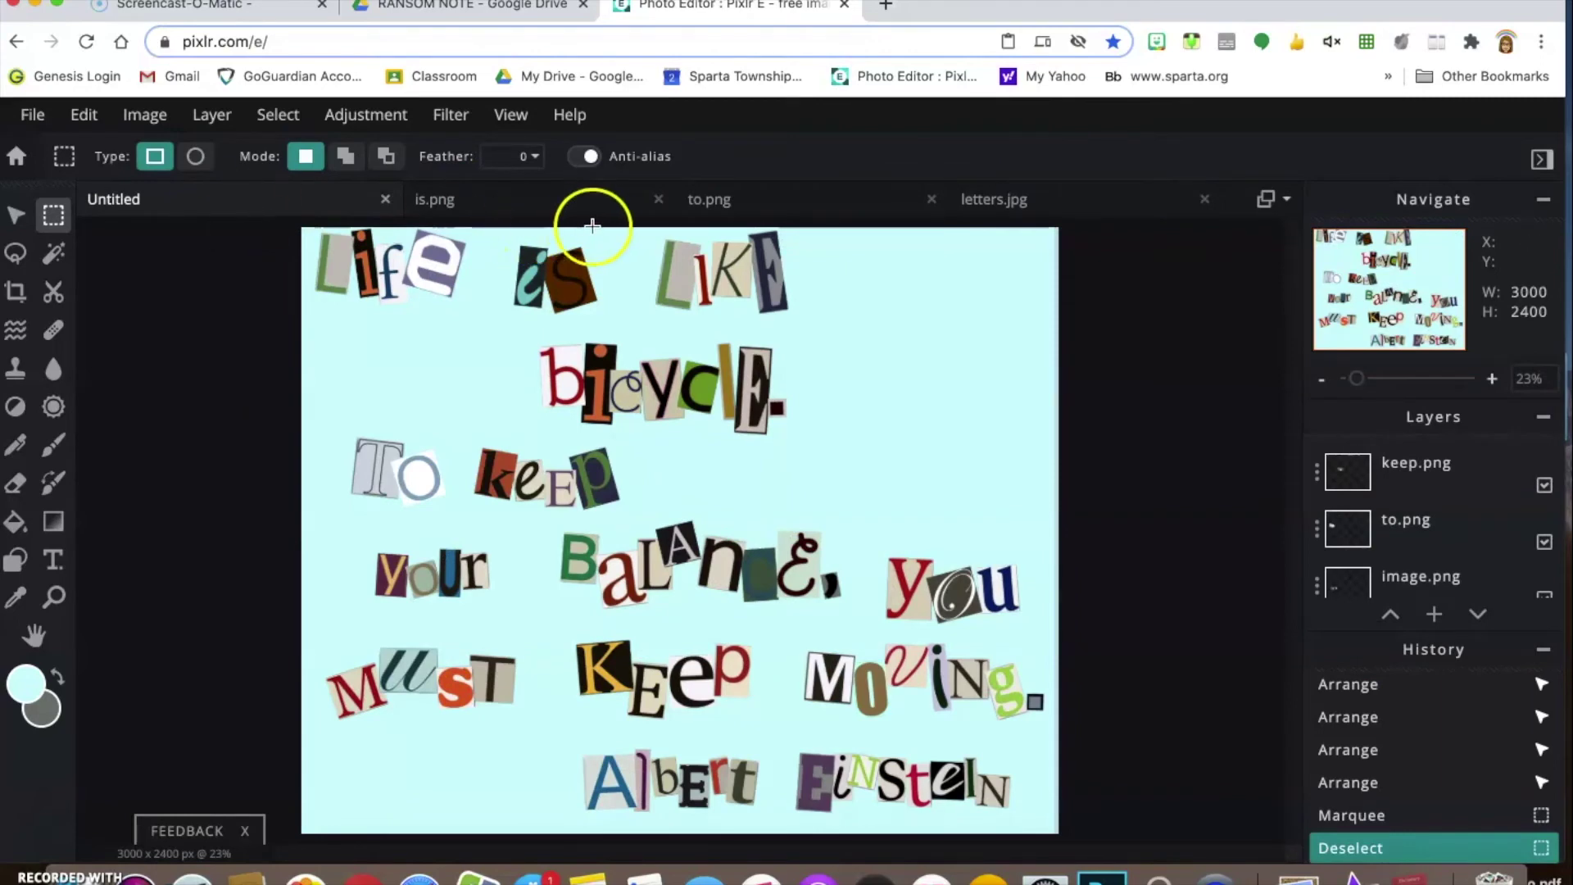
click(1126, 212)
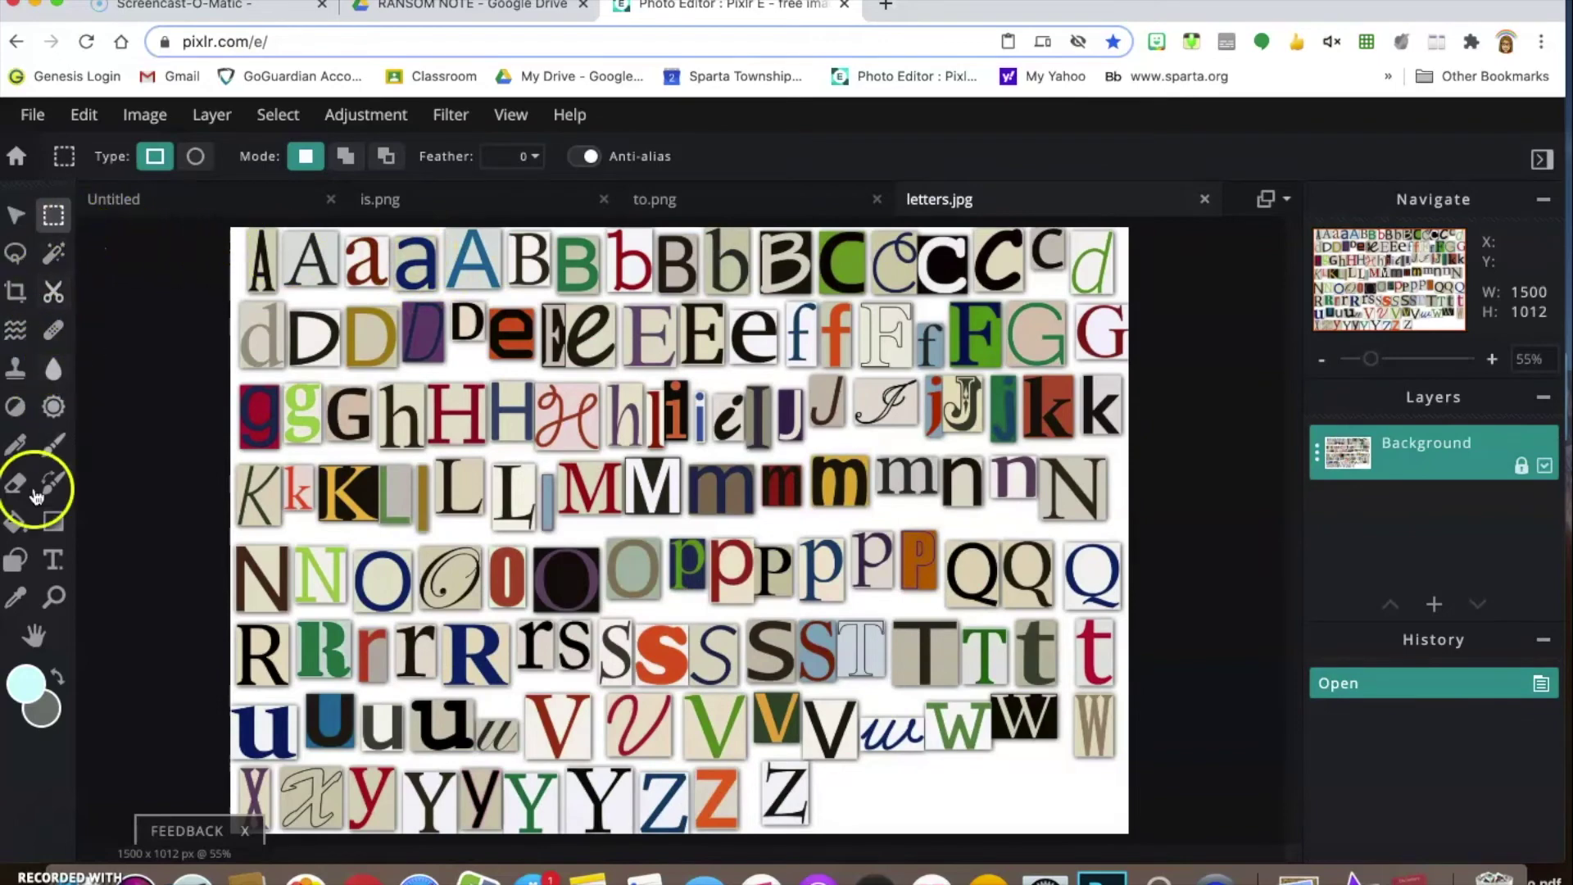
click(53, 597)
click(382, 283)
click(394, 277)
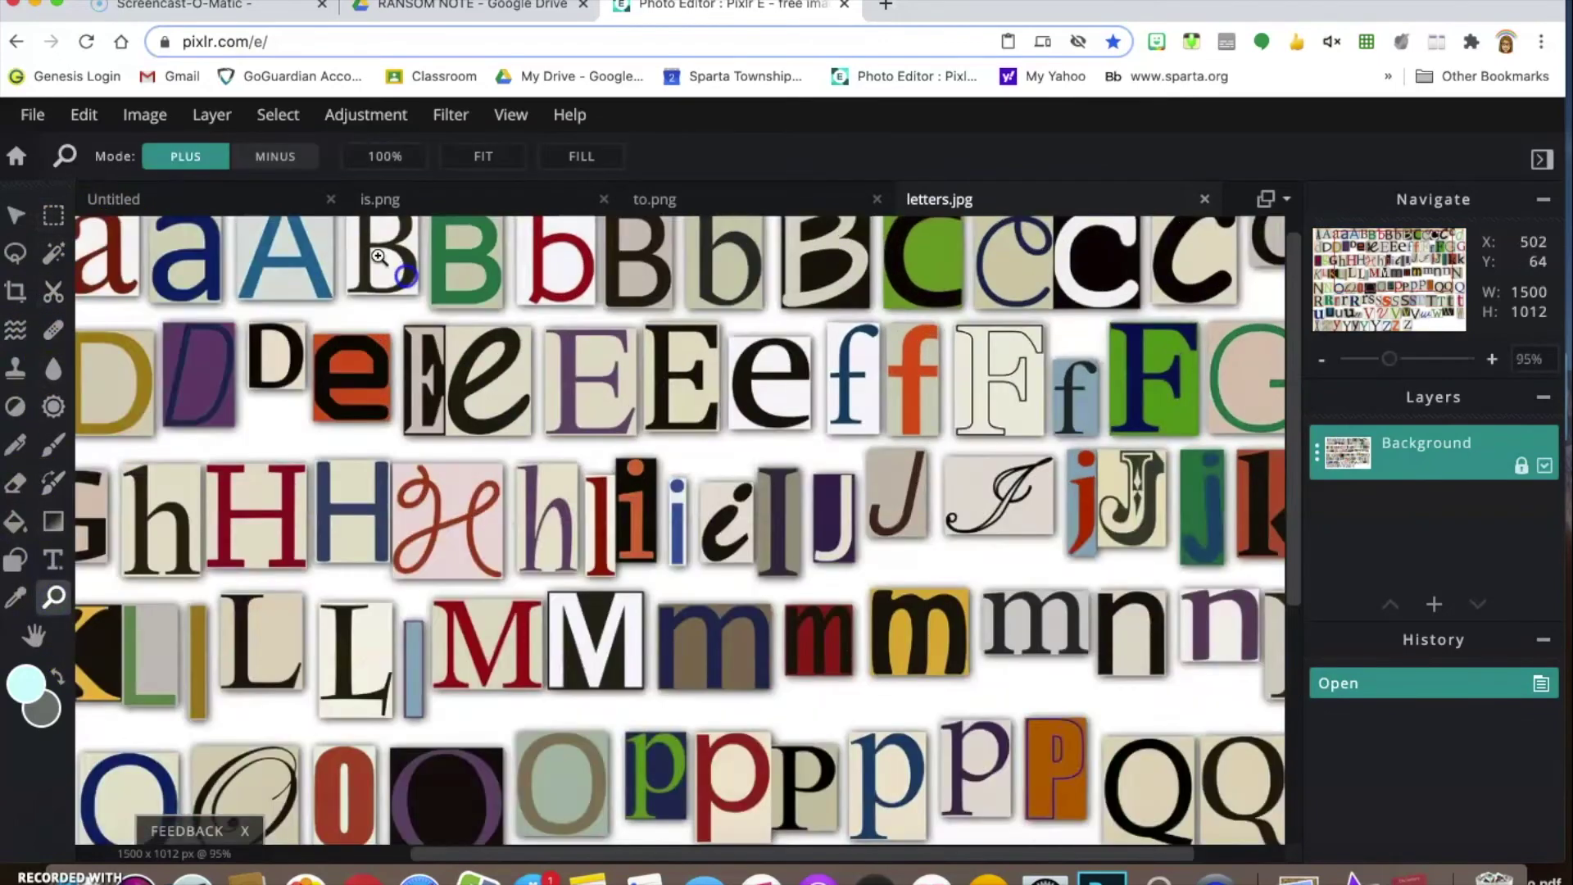
click(379, 255)
click(373, 254)
scroll(450, 527, left, 5)
scroll(450, 526, up, 1)
click(53, 216)
click(267, 241)
drag(263, 238, 362, 371)
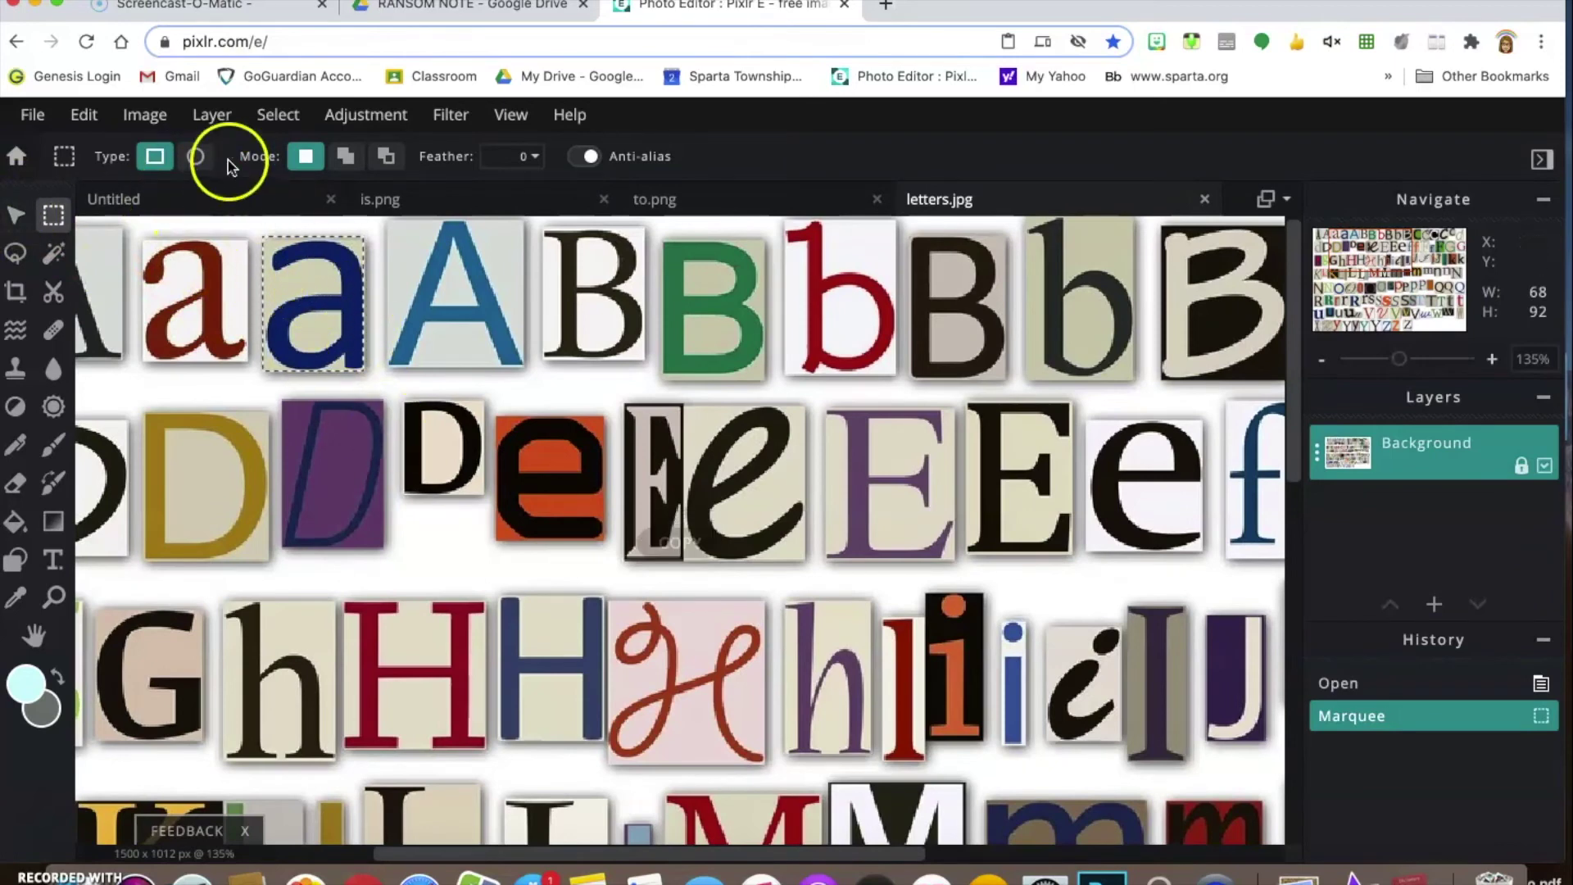
Paste the copied letter a into the Untitled arrangement and place it on the first line, right of the word like.
click(237, 199)
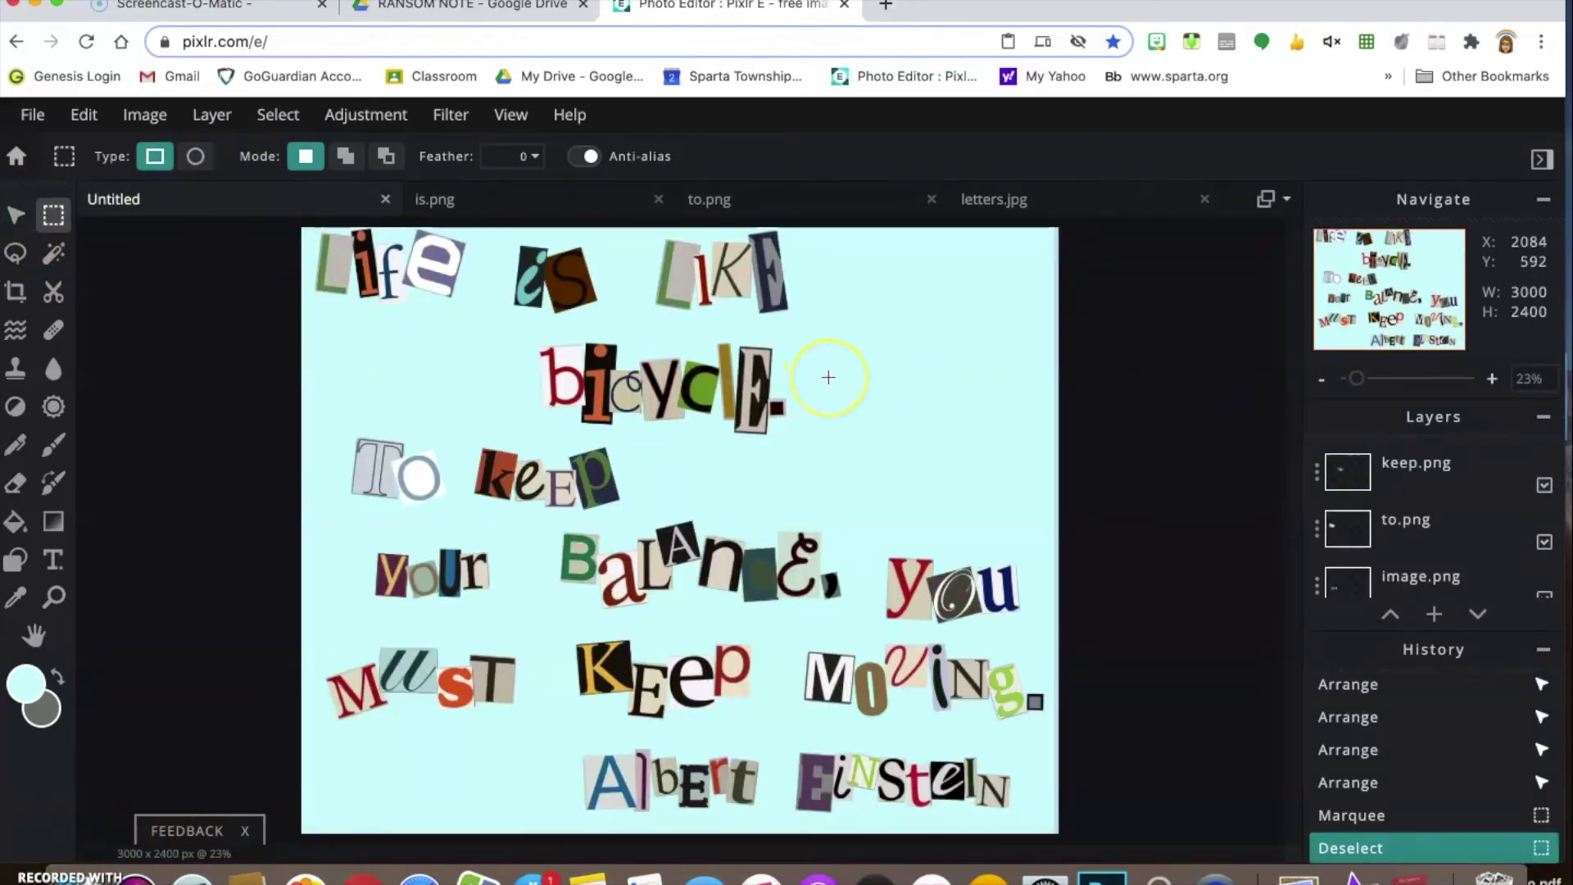
key(super+v)
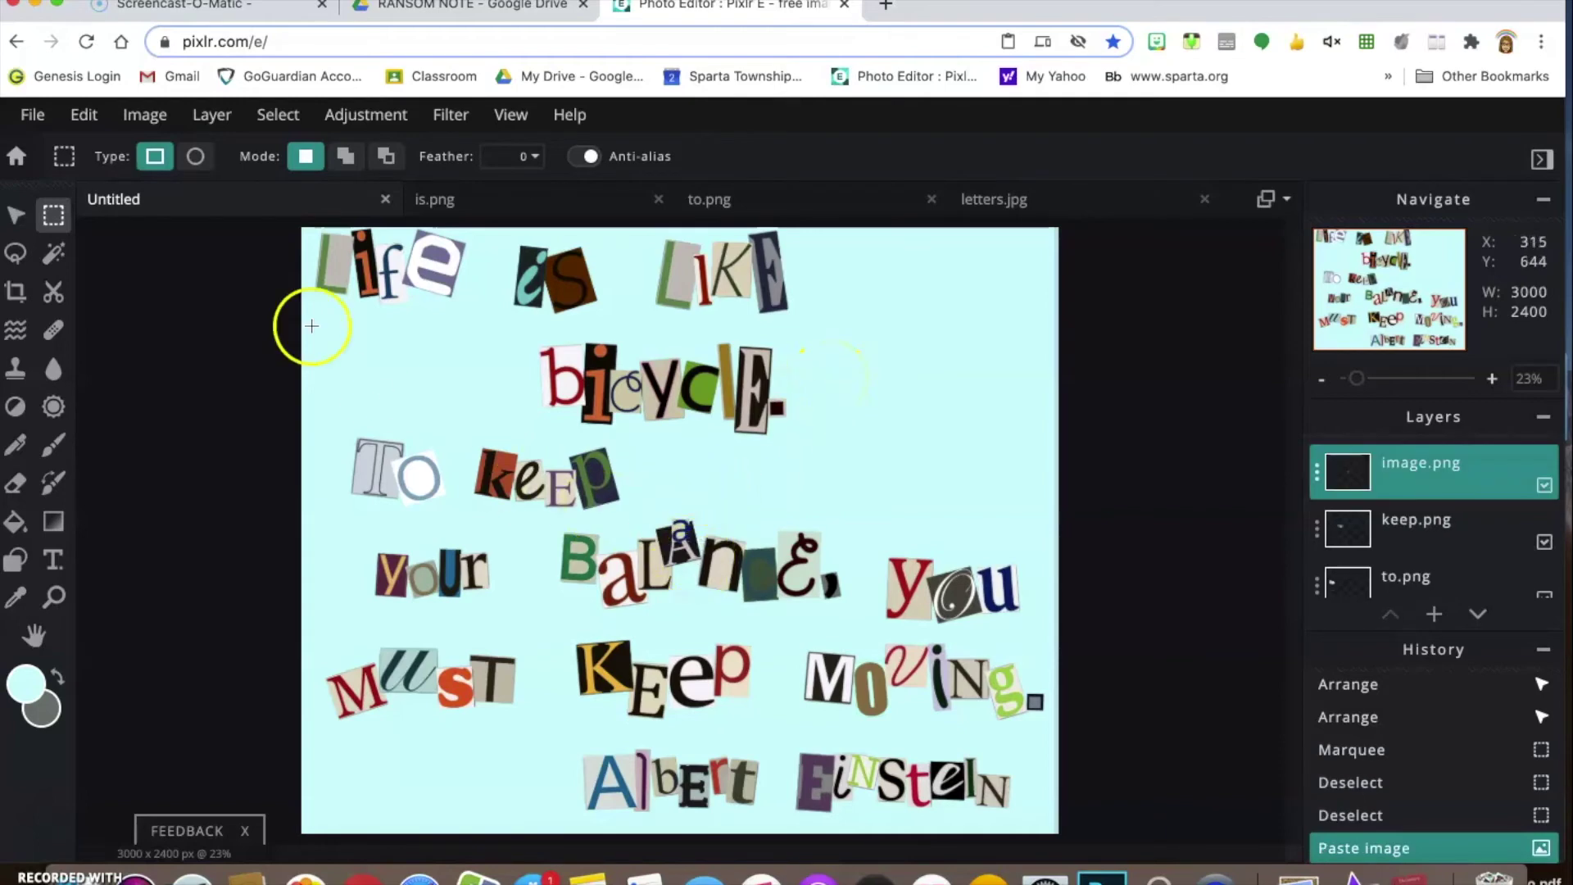
click(16, 215)
drag(681, 528, 717, 512)
drag(881, 283, 941, 283)
Shift the word like rightward toward the letter a and enlarge the a to about 192 × 242 px.
click(785, 277)
drag(810, 292, 881, 308)
click(929, 262)
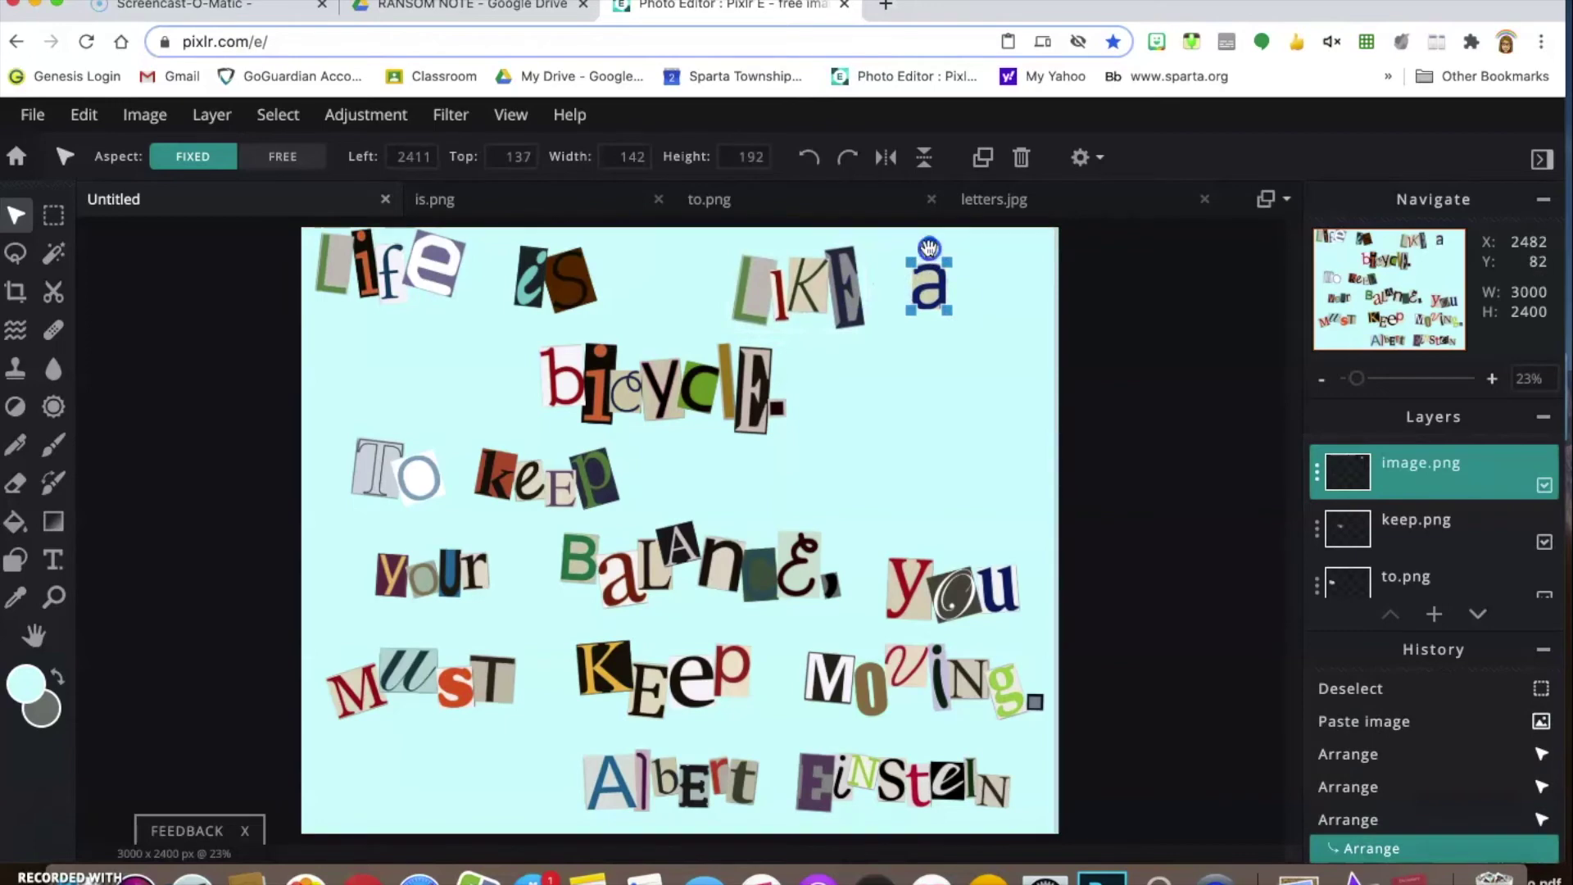
click(933, 250)
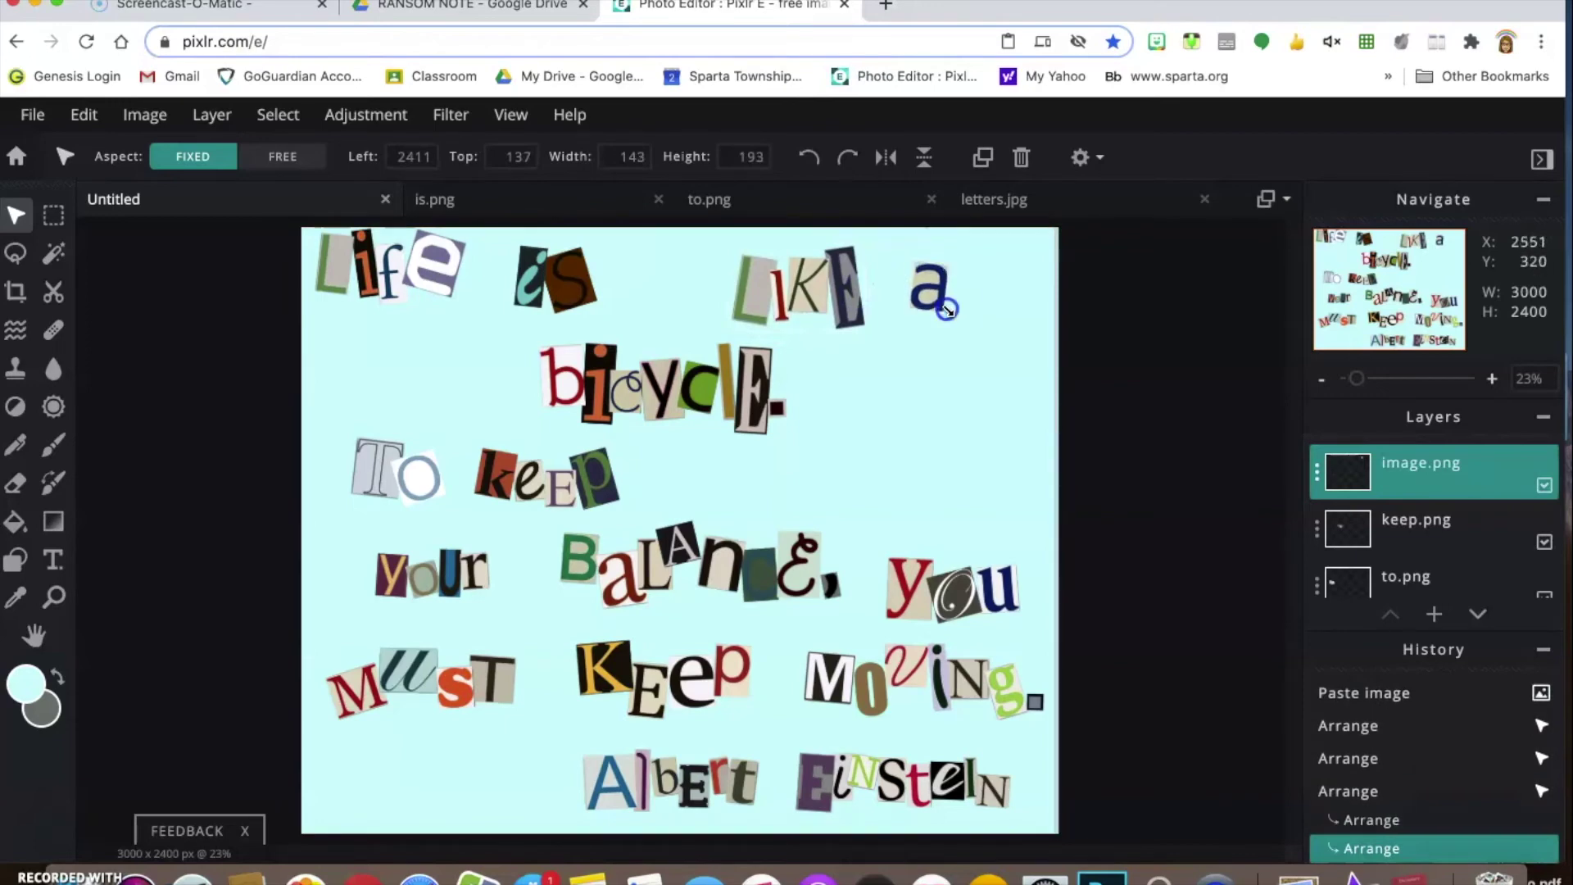
Shift life and is rightward and nudge like upward, grouping the first-line words closer to the letter a.
click(678, 246)
click(408, 266)
drag(408, 266, 451, 294)
drag(565, 292, 645, 301)
drag(458, 286, 496, 283)
drag(752, 301, 754, 298)
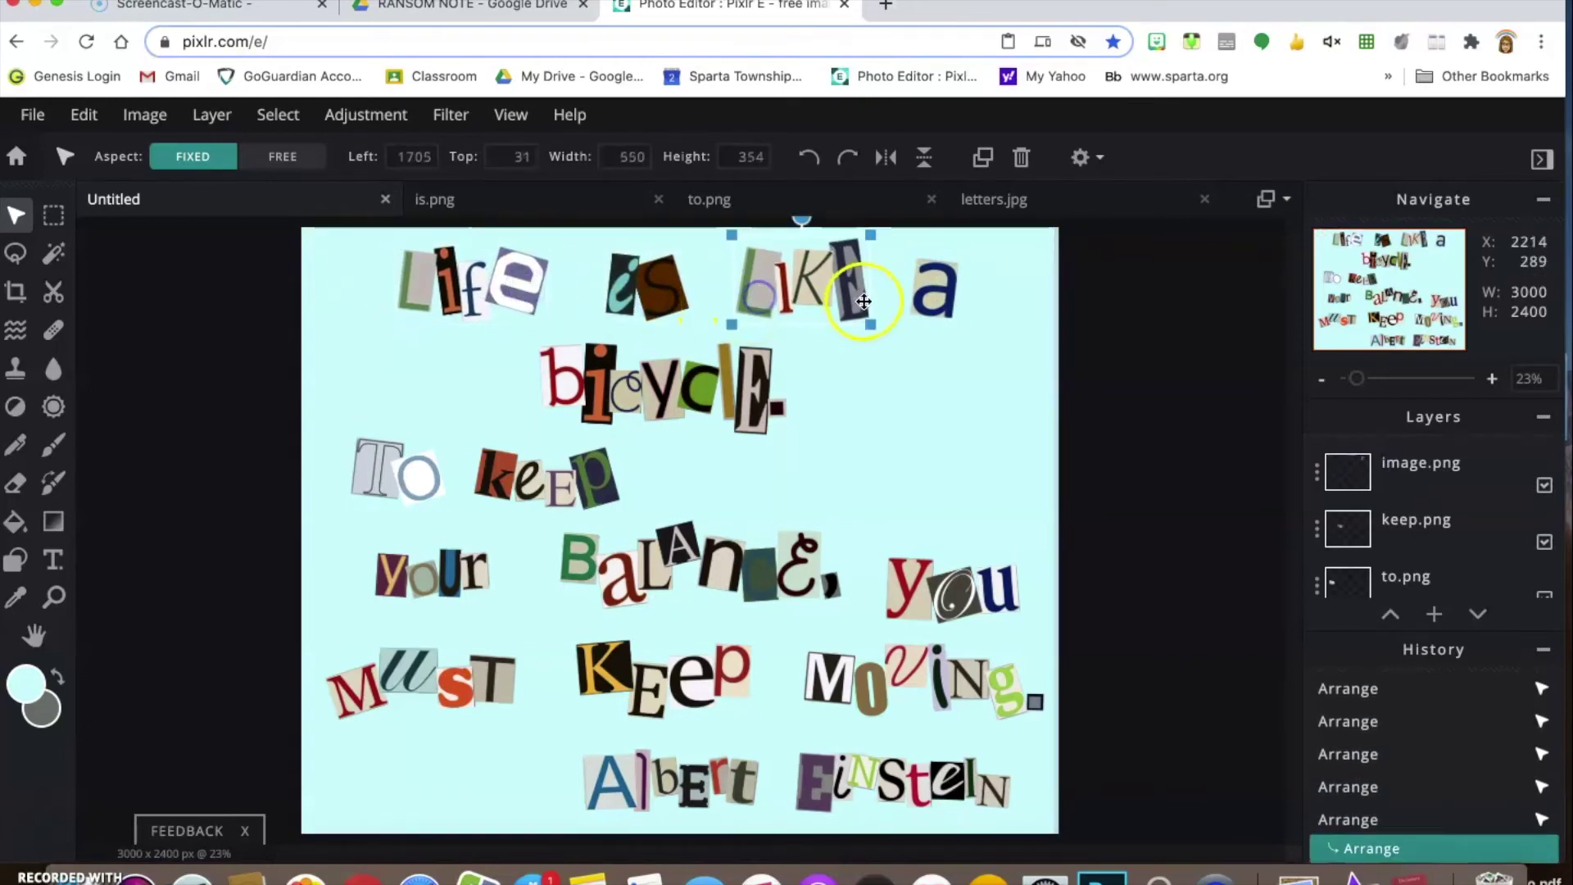
drag(651, 288, 660, 290)
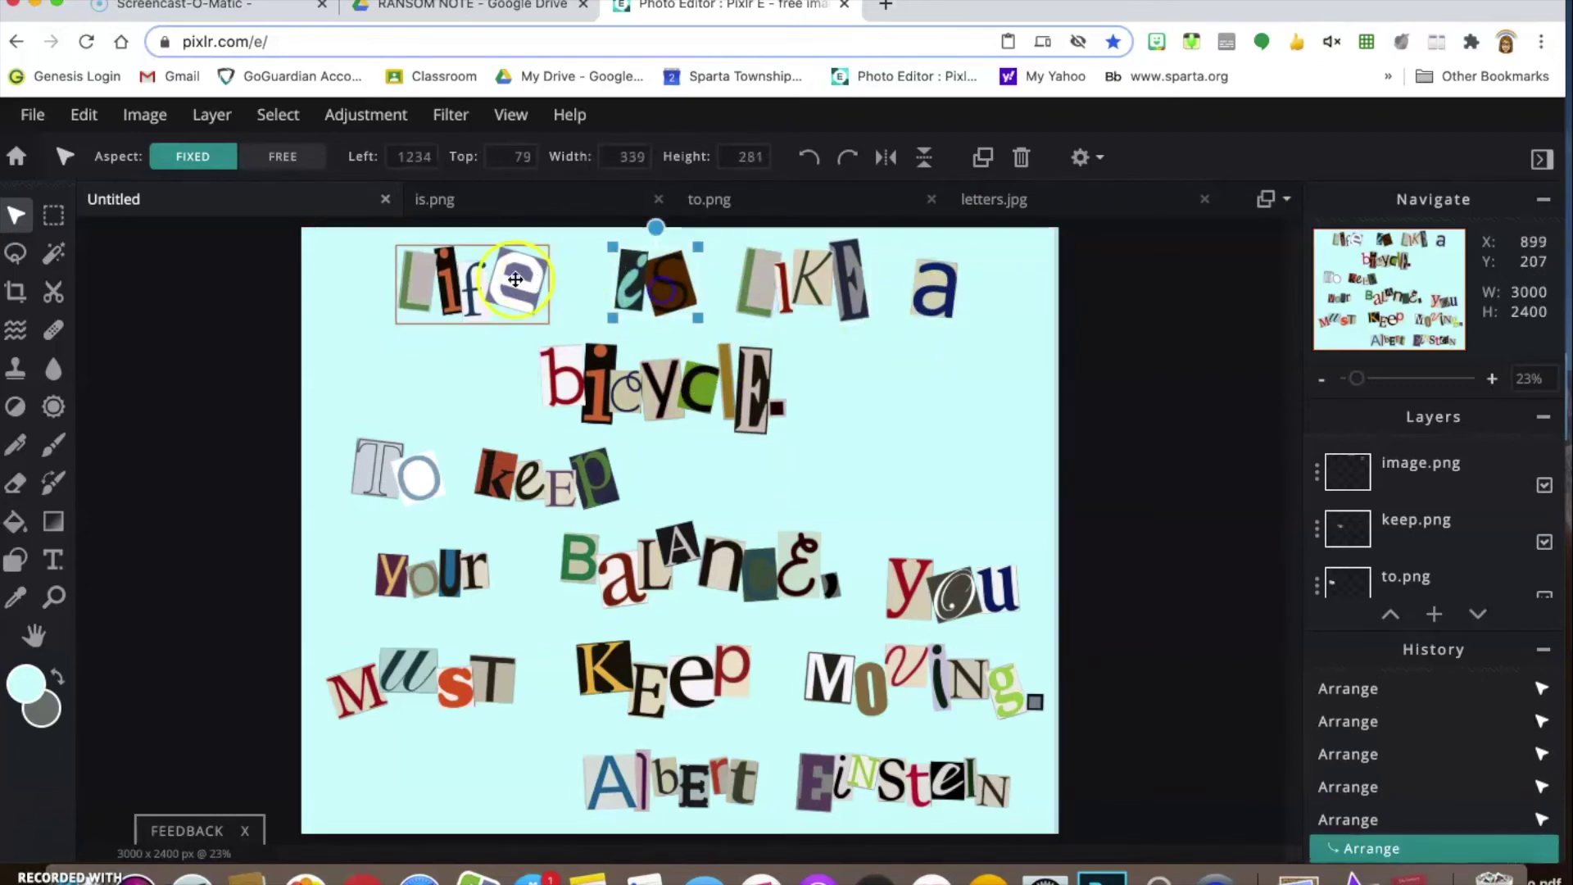
drag(483, 287, 512, 286)
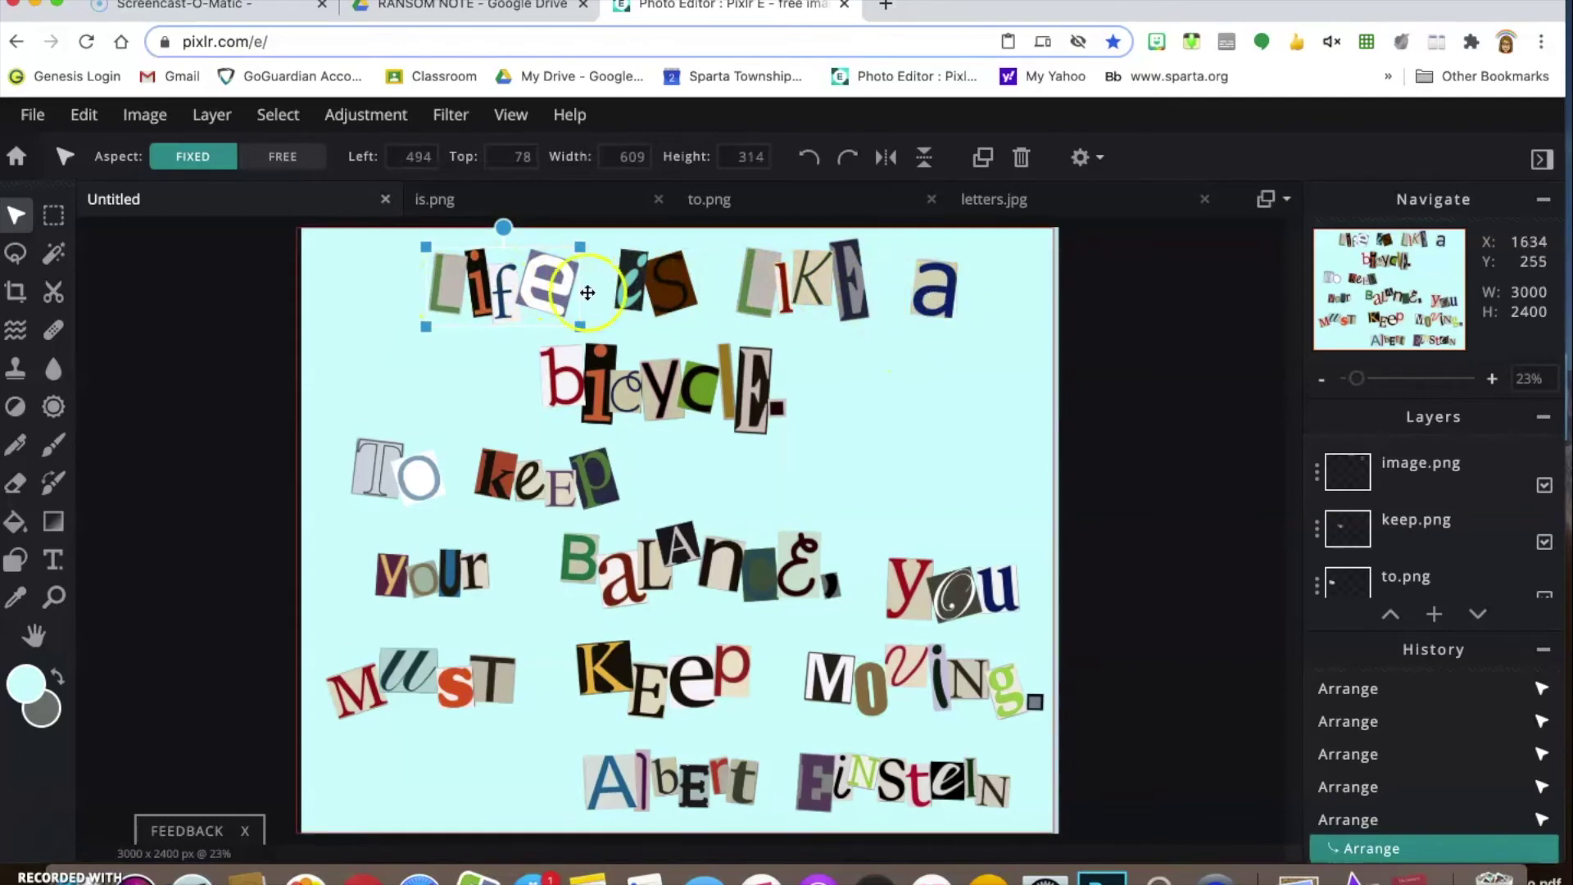
Place the letter a before bicycle at the right of the second line, and shift life, is and like leftward.
drag(934, 318, 804, 385)
drag(524, 378, 764, 378)
drag(448, 296, 390, 295)
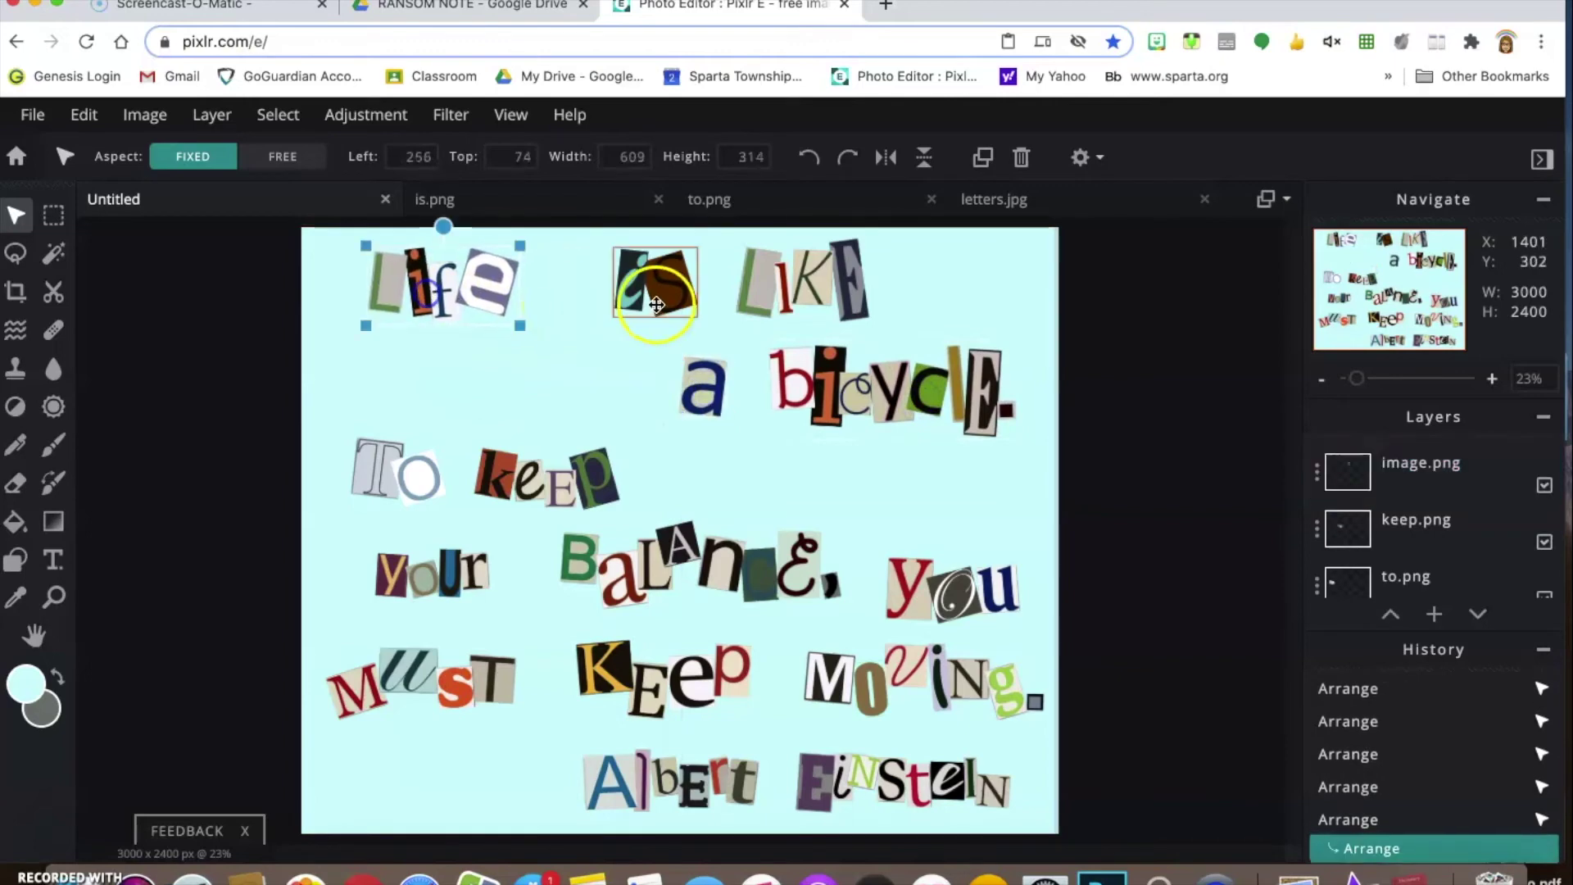
drag(650, 284, 603, 284)
drag(757, 302, 712, 302)
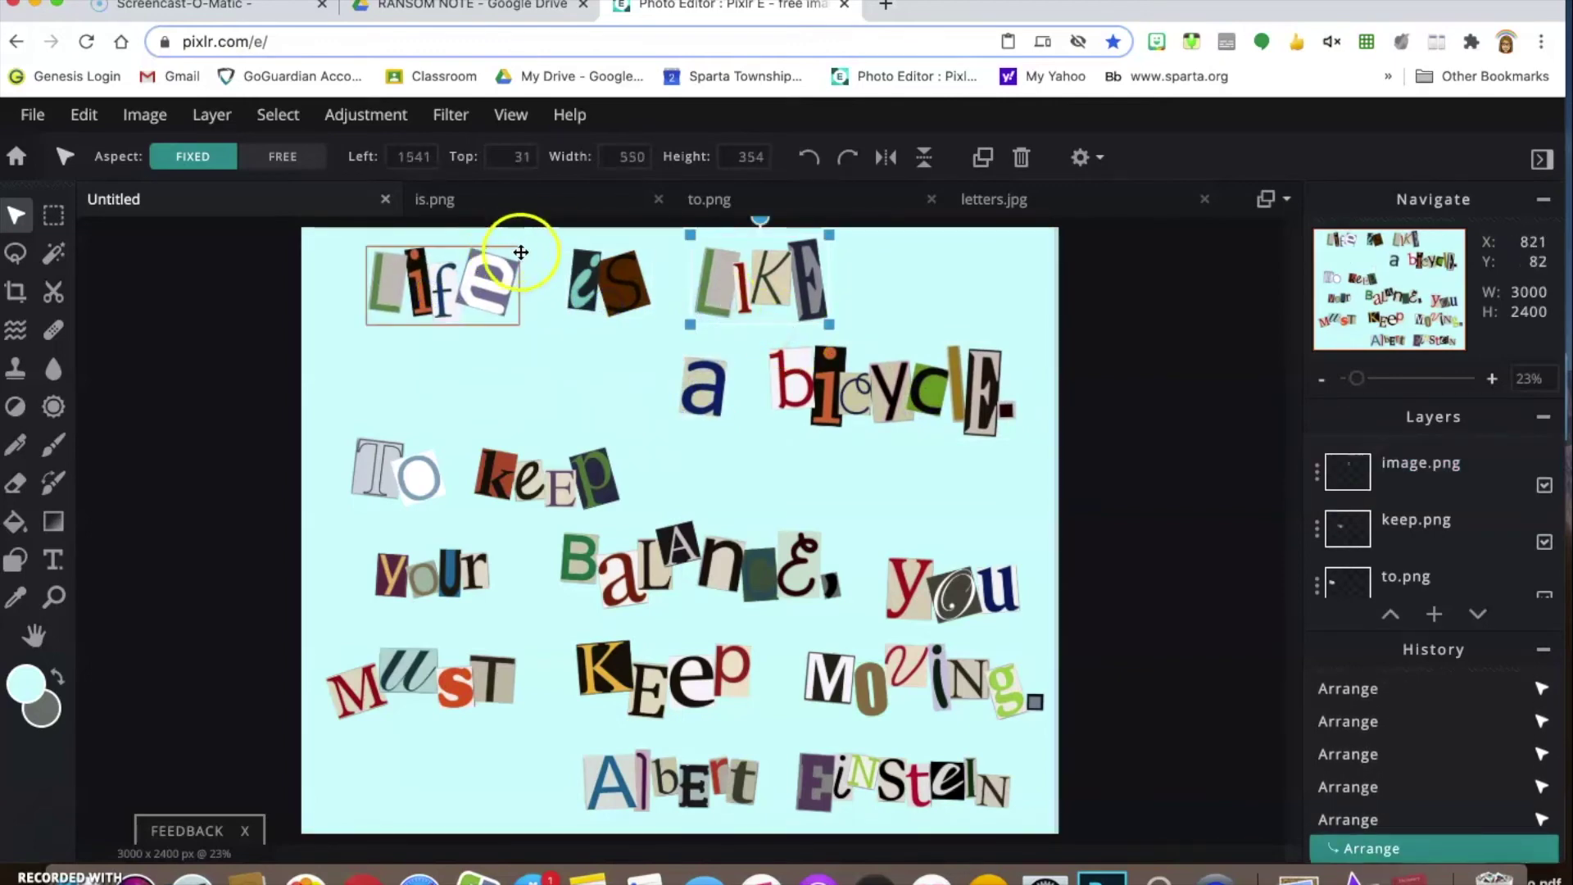
Rotate like slightly and space life, is and like evenly across the first line.
drag(756, 221, 755, 230)
drag(461, 285, 439, 284)
drag(647, 283, 618, 284)
drag(748, 287, 744, 287)
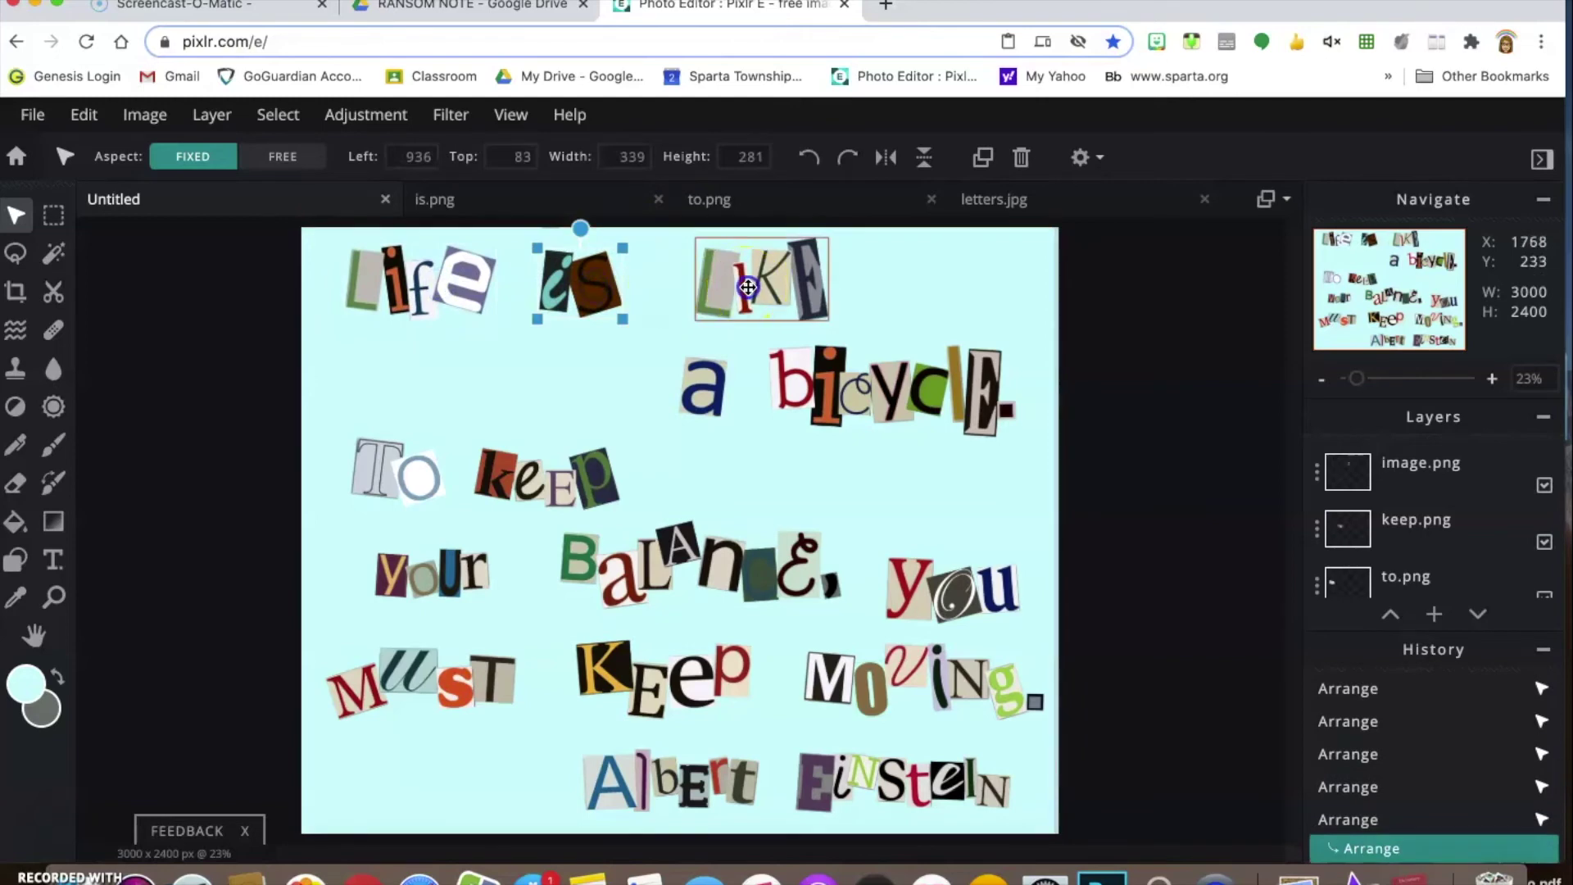
drag(617, 283, 752, 285)
Enlarge bicycle to about 1048 × 412 px and the letter a before it to about 222 × 281 px.
drag(698, 392, 689, 390)
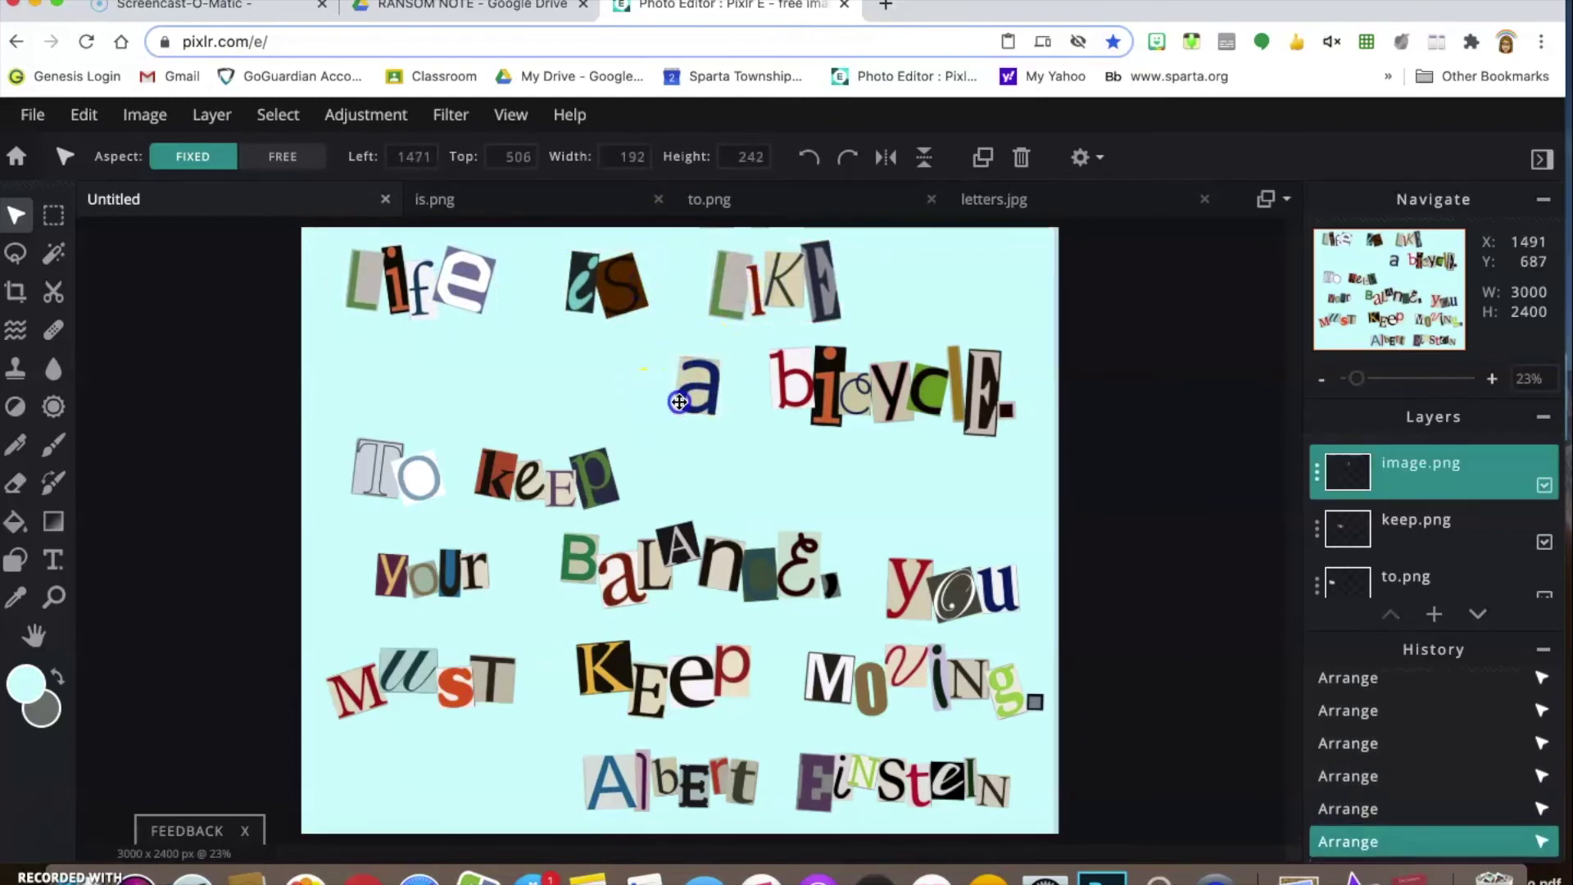
click(790, 402)
drag(790, 402, 791, 403)
click(934, 408)
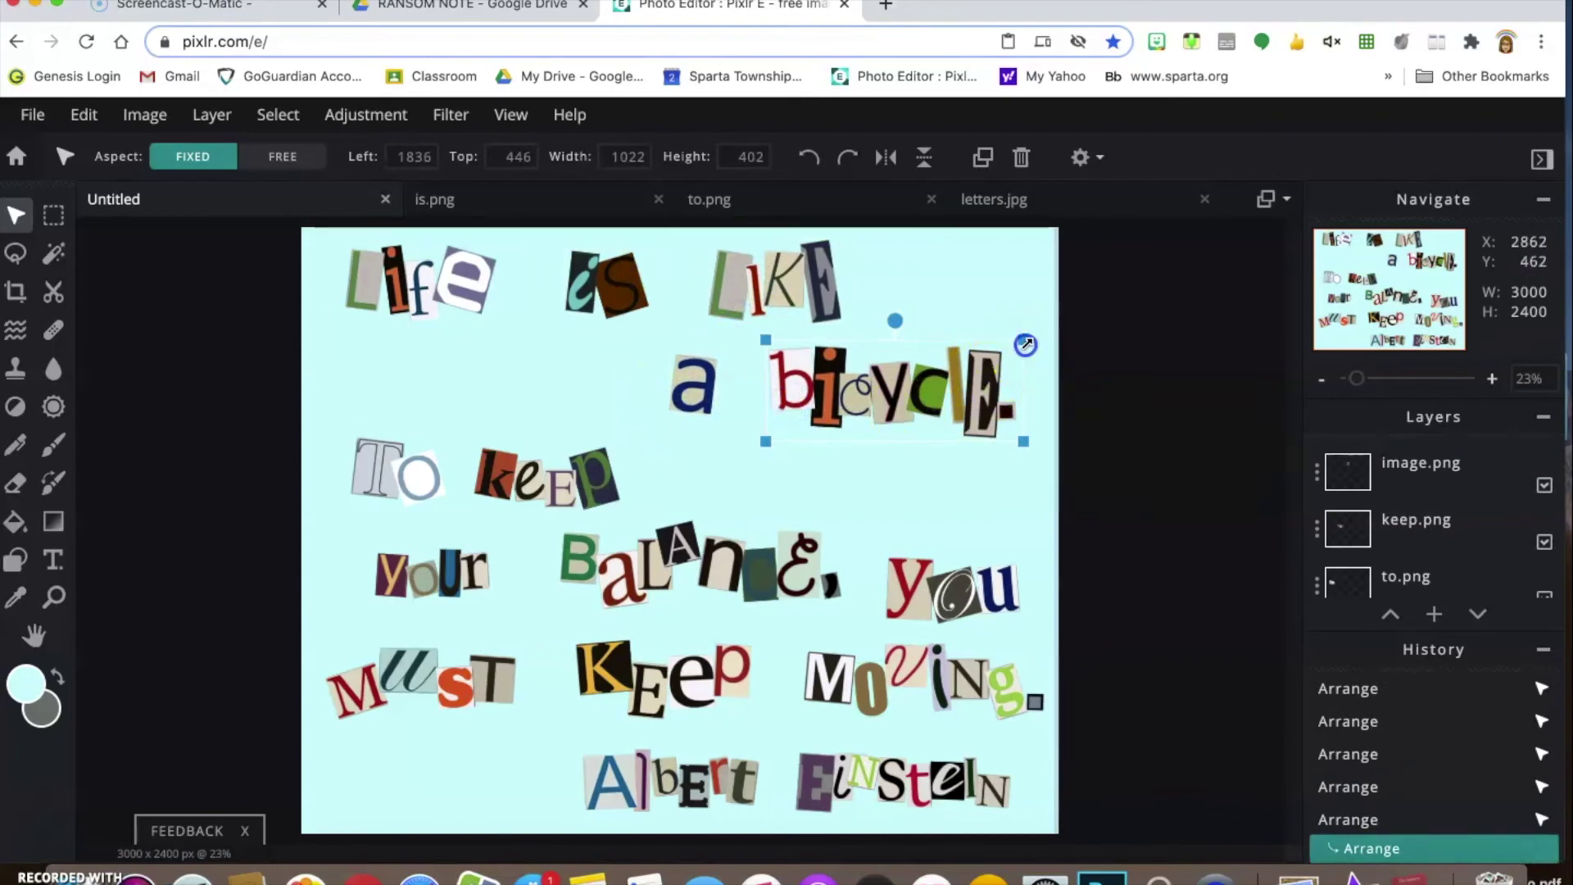
drag(1024, 342, 1029, 337)
drag(689, 361, 662, 339)
click(717, 369)
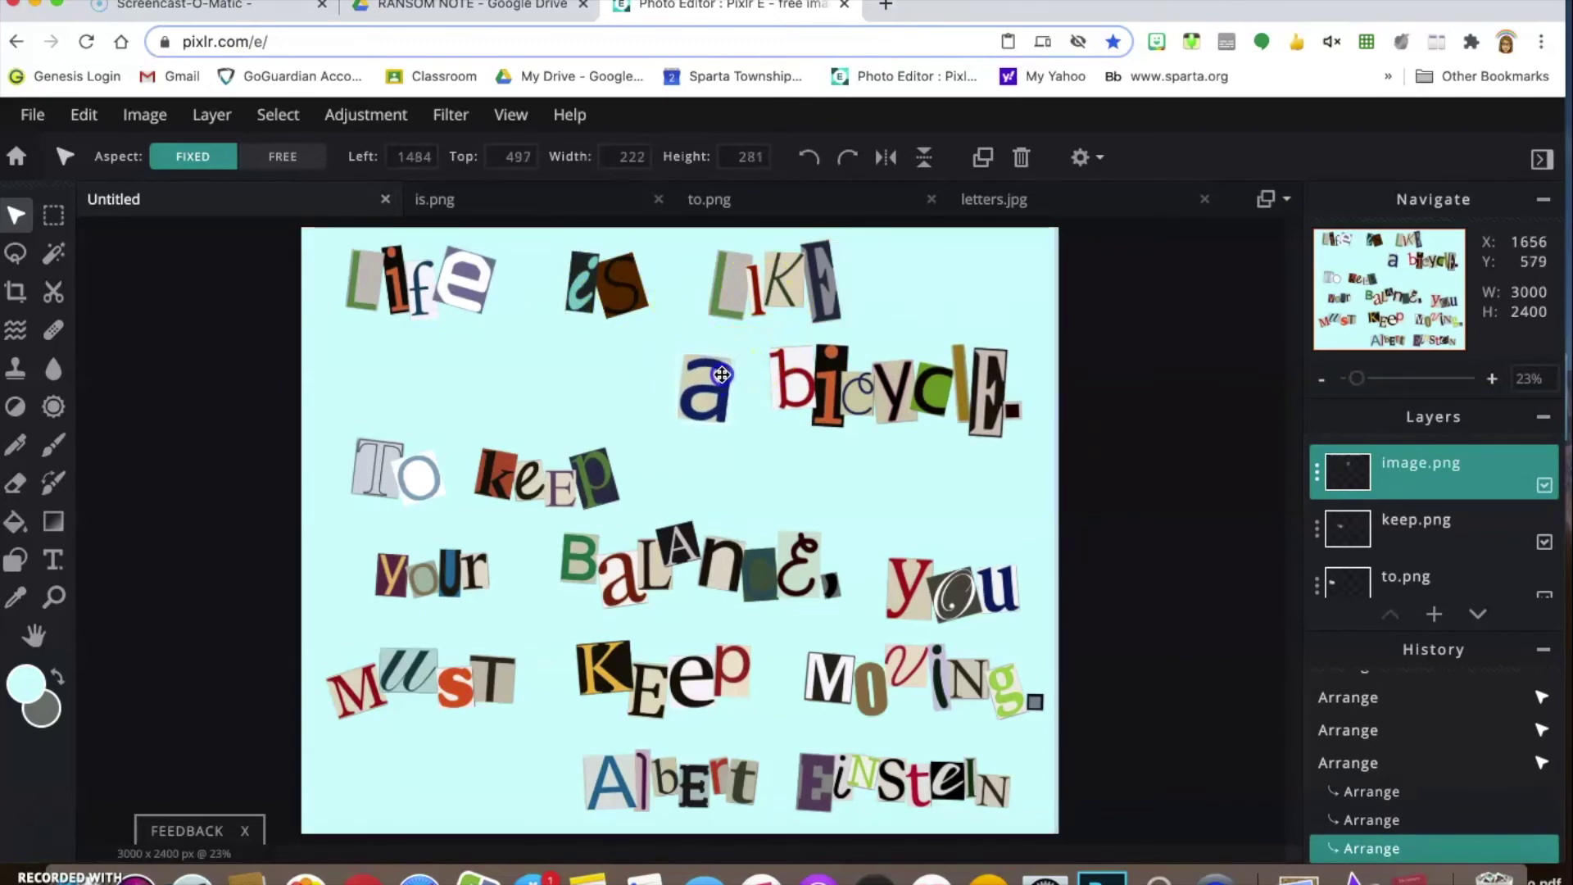
Move your beside keep on the third line, shift balance rightward, and reposition you, must, keep and moving on the lines below.
drag(458, 570, 757, 472)
drag(713, 562, 855, 566)
drag(966, 590, 881, 734)
Move the words Albert and Einstein side by side into the canvas's lower-left corner.
drag(705, 783, 446, 793)
drag(819, 786, 745, 807)
drag(652, 819, 536, 802)
mouse_move(624, 771)
mouse_down()
mouse_move(827, 774)
mouse_move(620, 774)
mouse_up()
Move bicycle slightly left and shrink the letter a before it to about 218 × 276 px.
drag(705, 392, 682, 381)
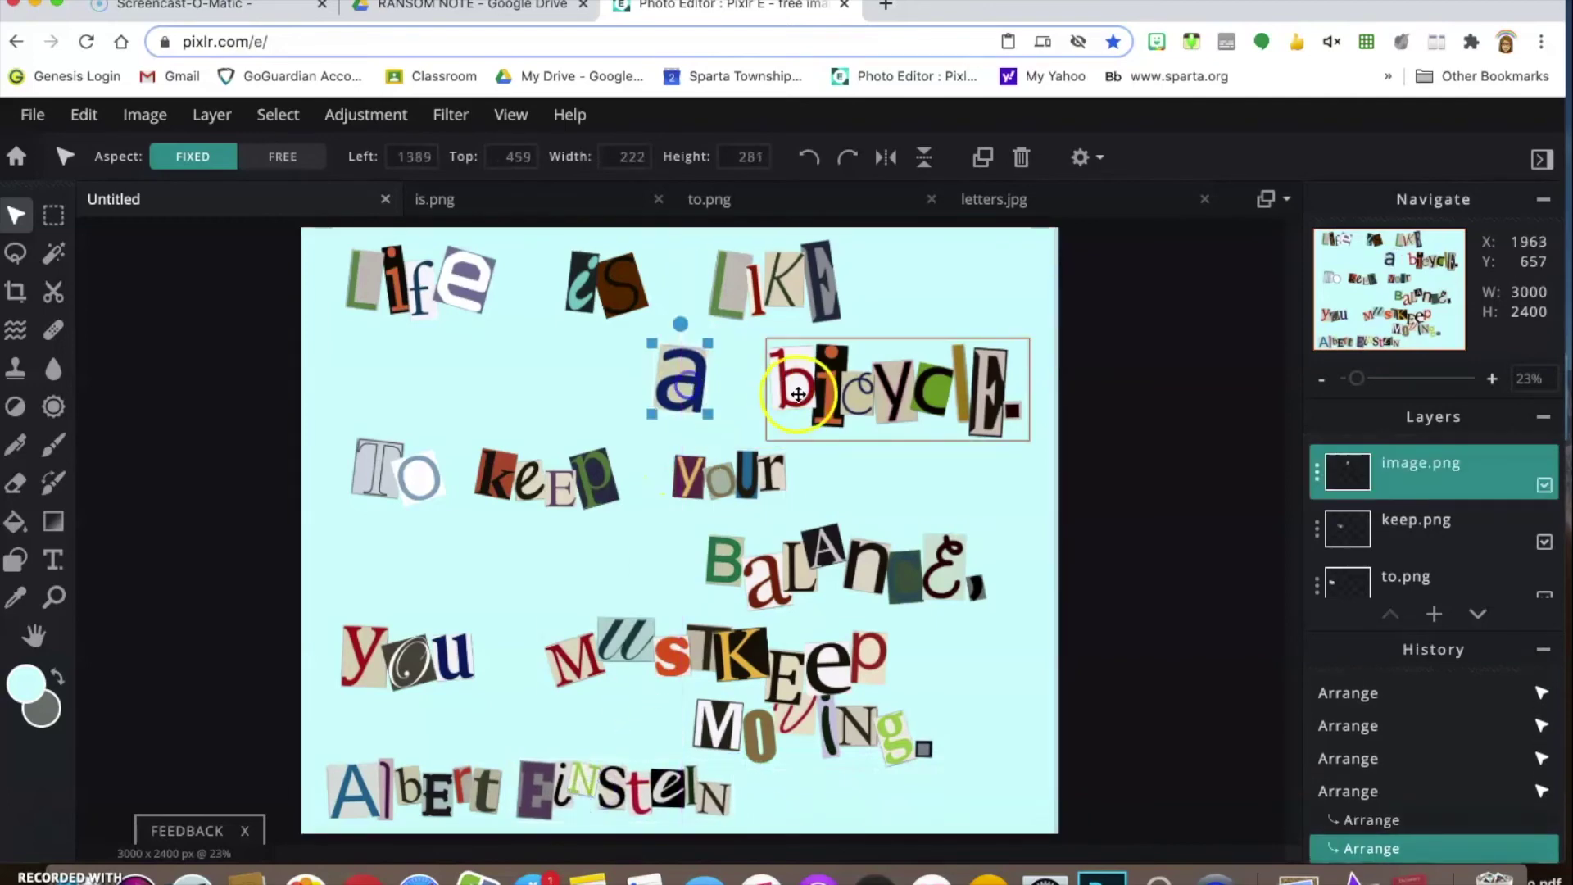
drag(797, 394, 786, 392)
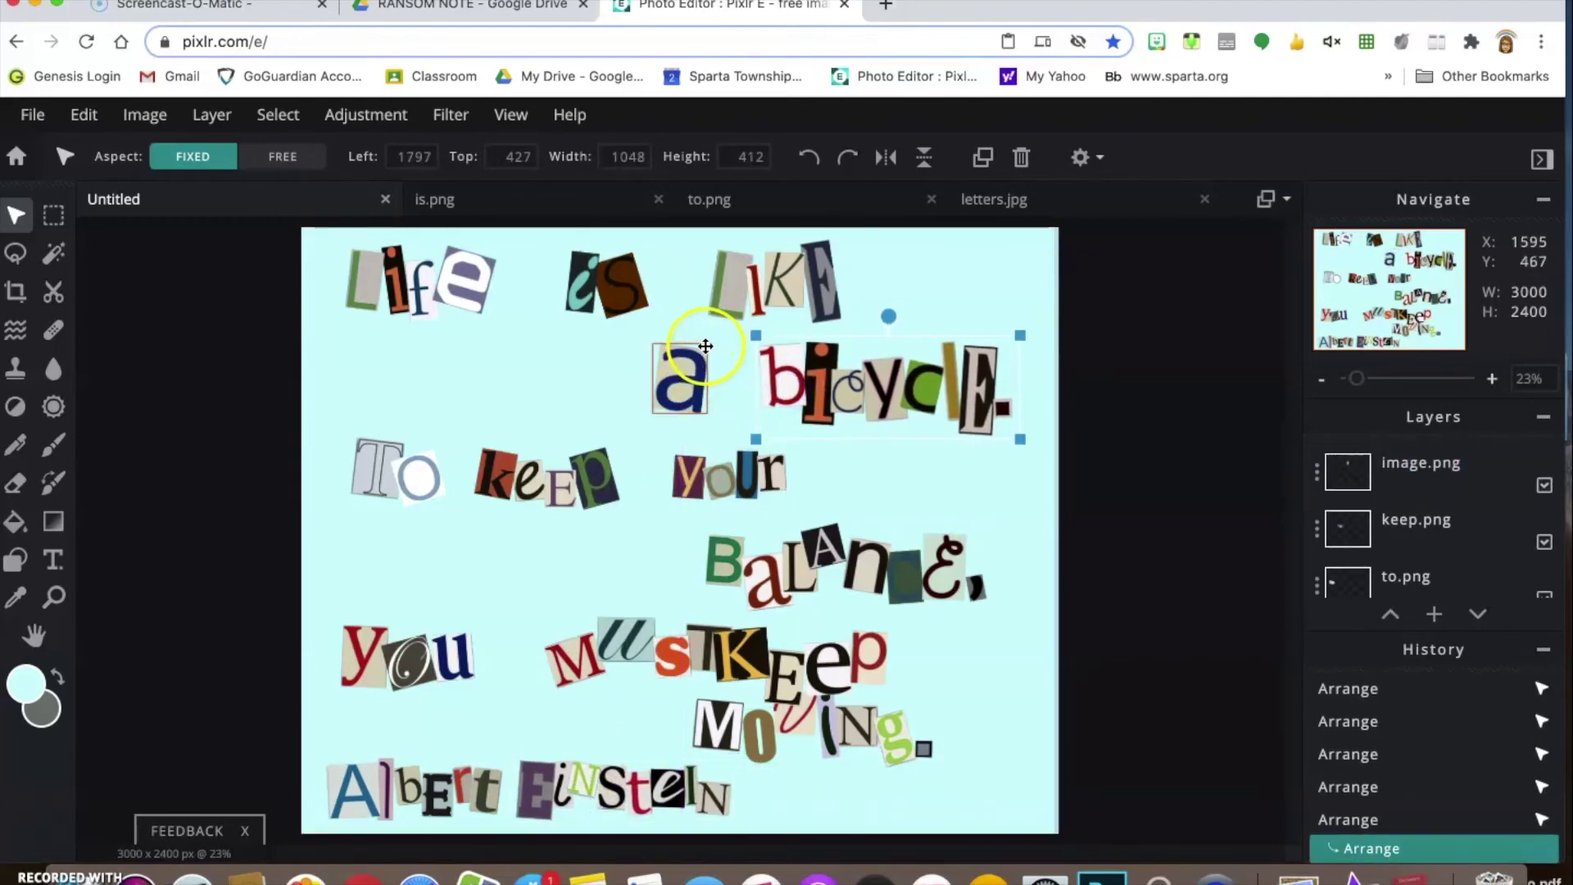
click(706, 346)
drag(700, 351, 714, 383)
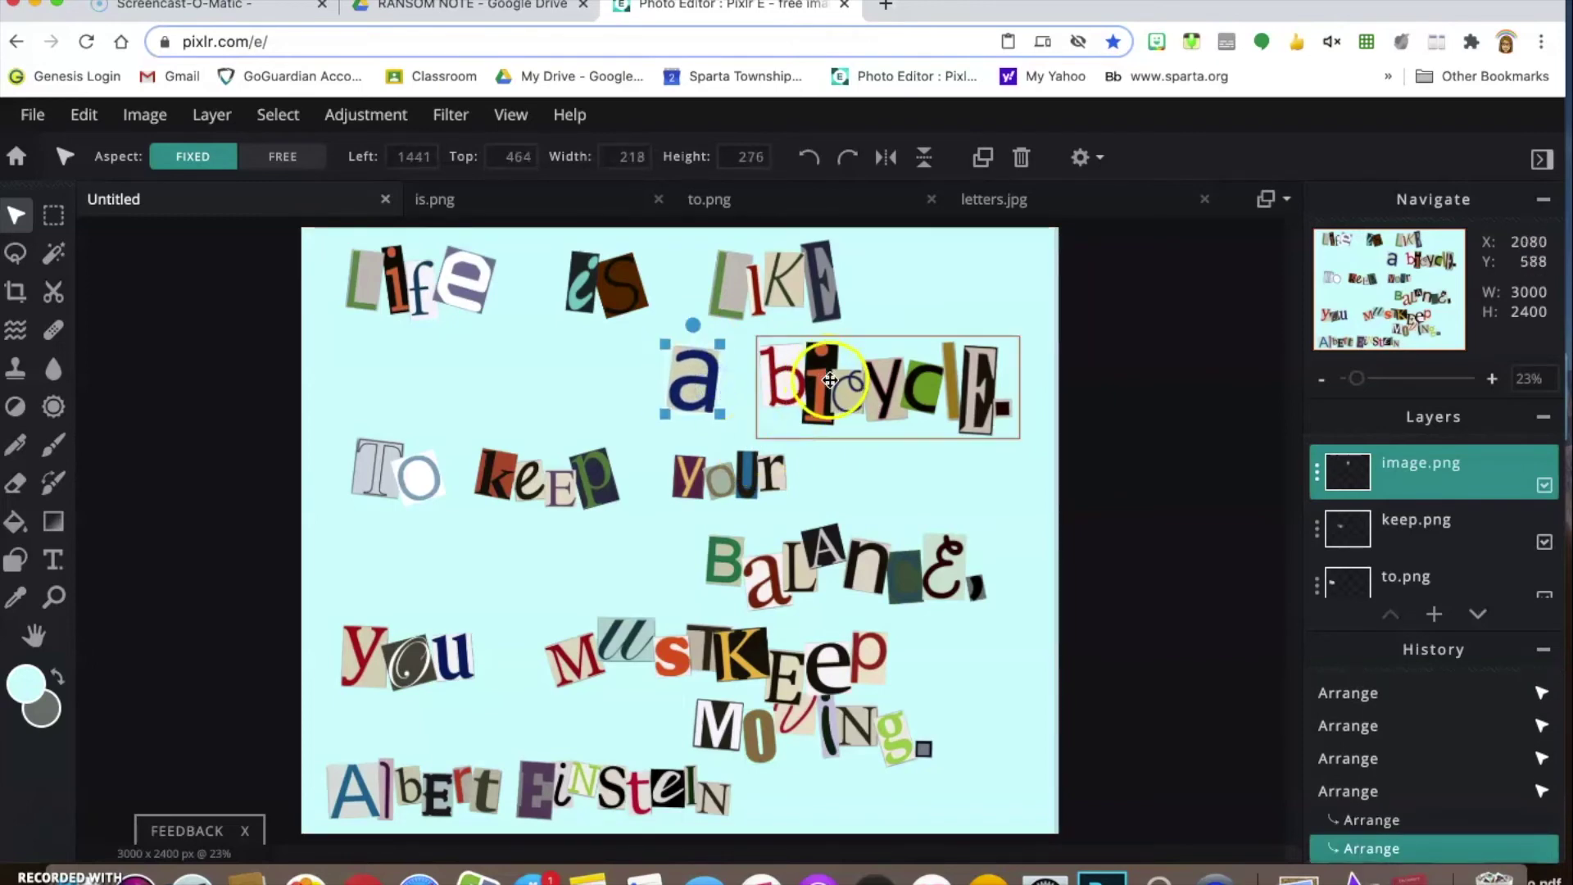
click(867, 379)
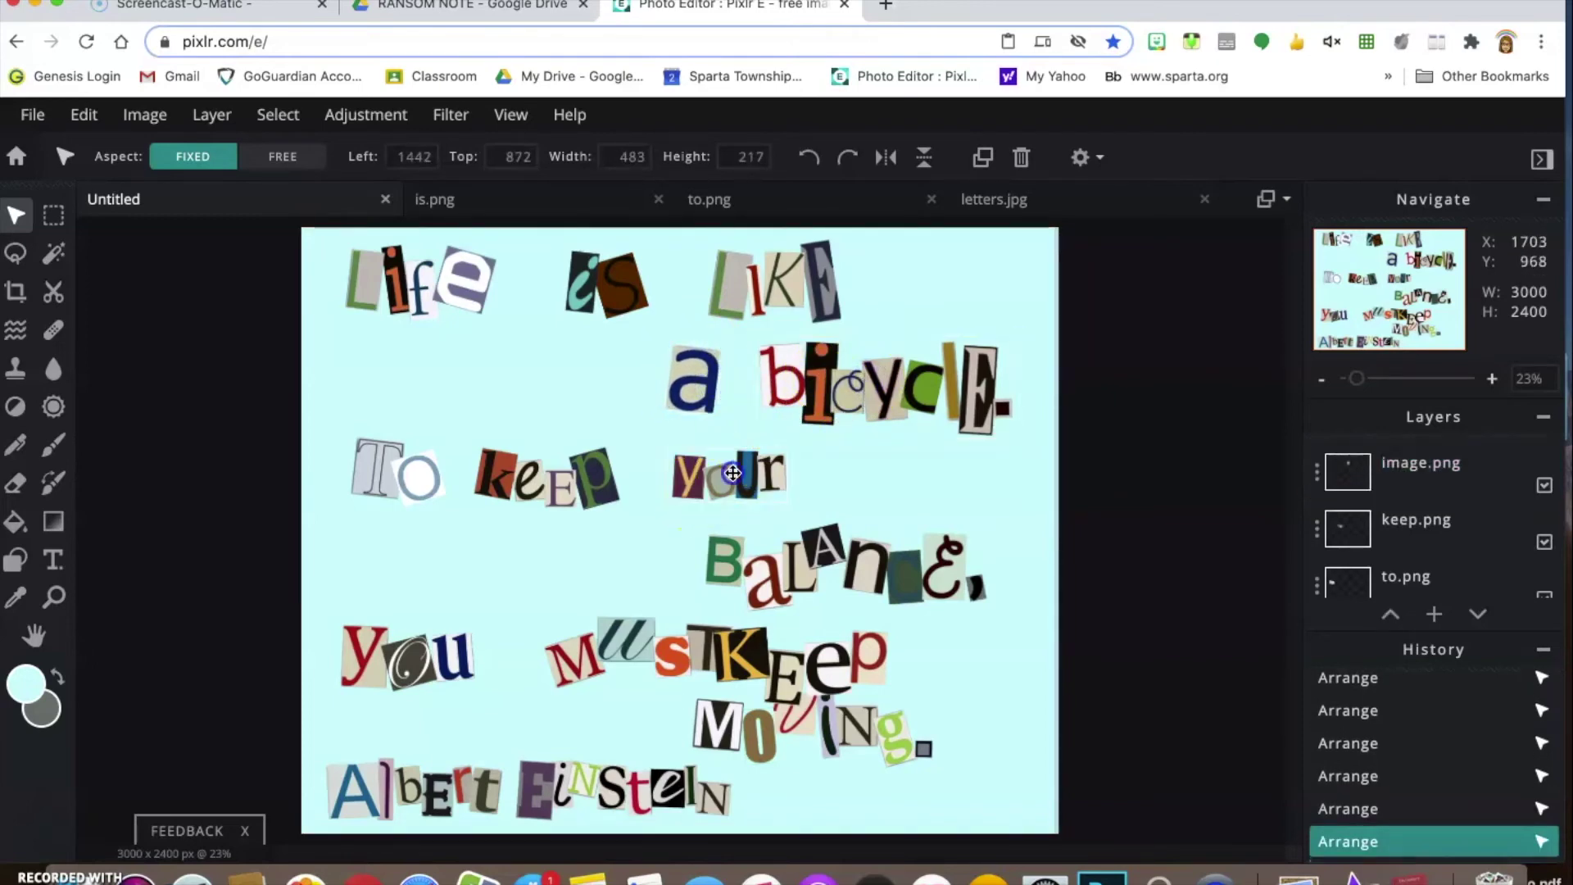
Enlarge the word your to about 565 × 254 px and position it after keep on the third line.
drag(732, 473, 766, 473)
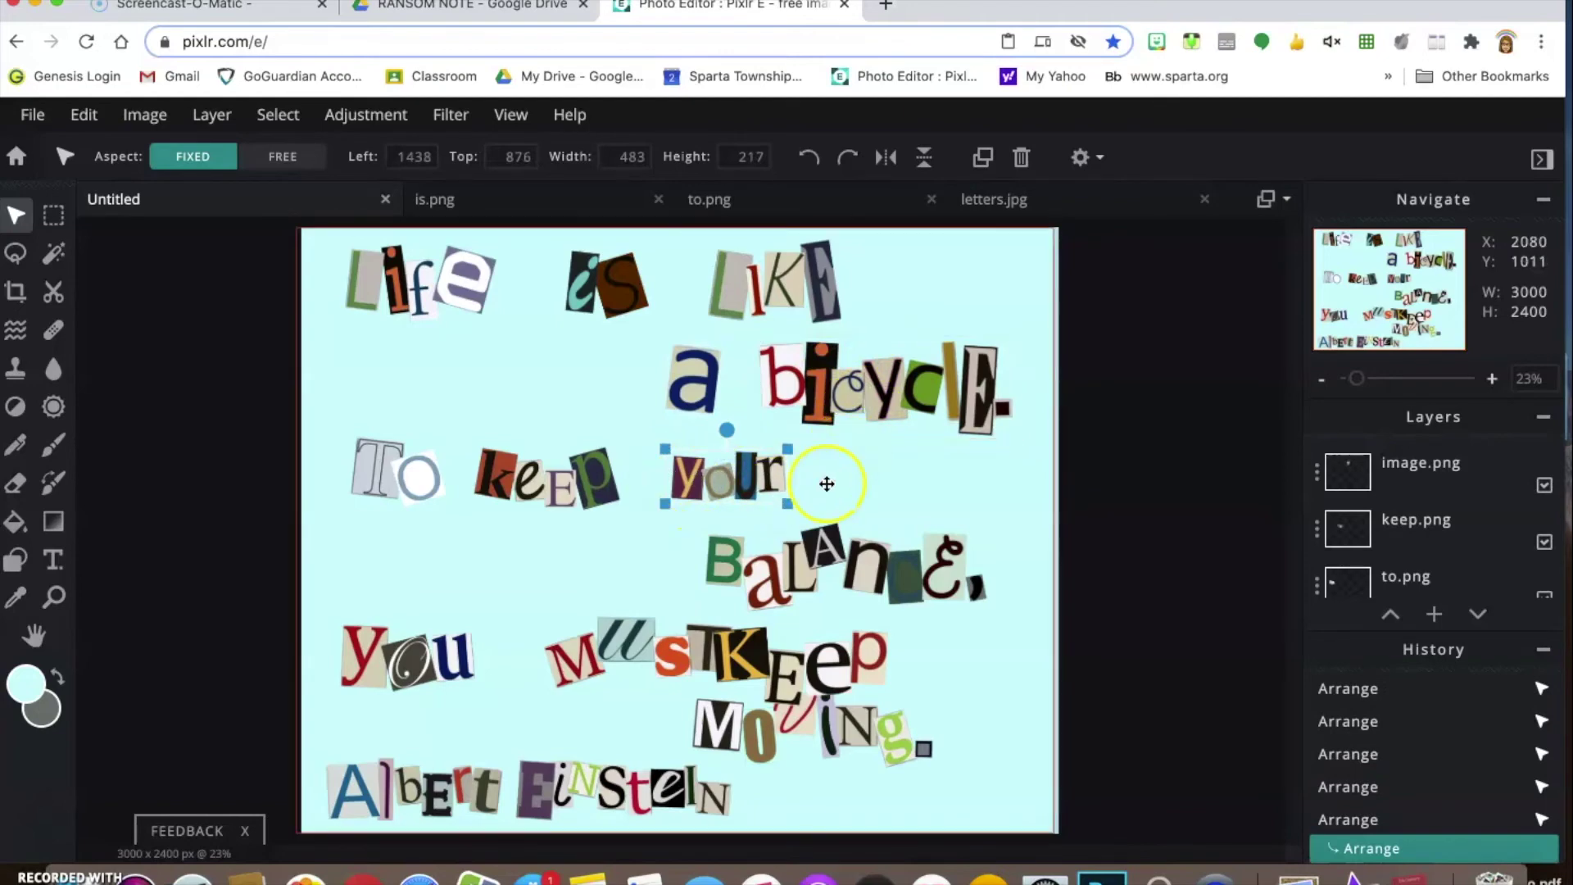
mouse_move(782, 504)
mouse_down()
mouse_move(796, 512)
mouse_move(804, 497)
mouse_up()
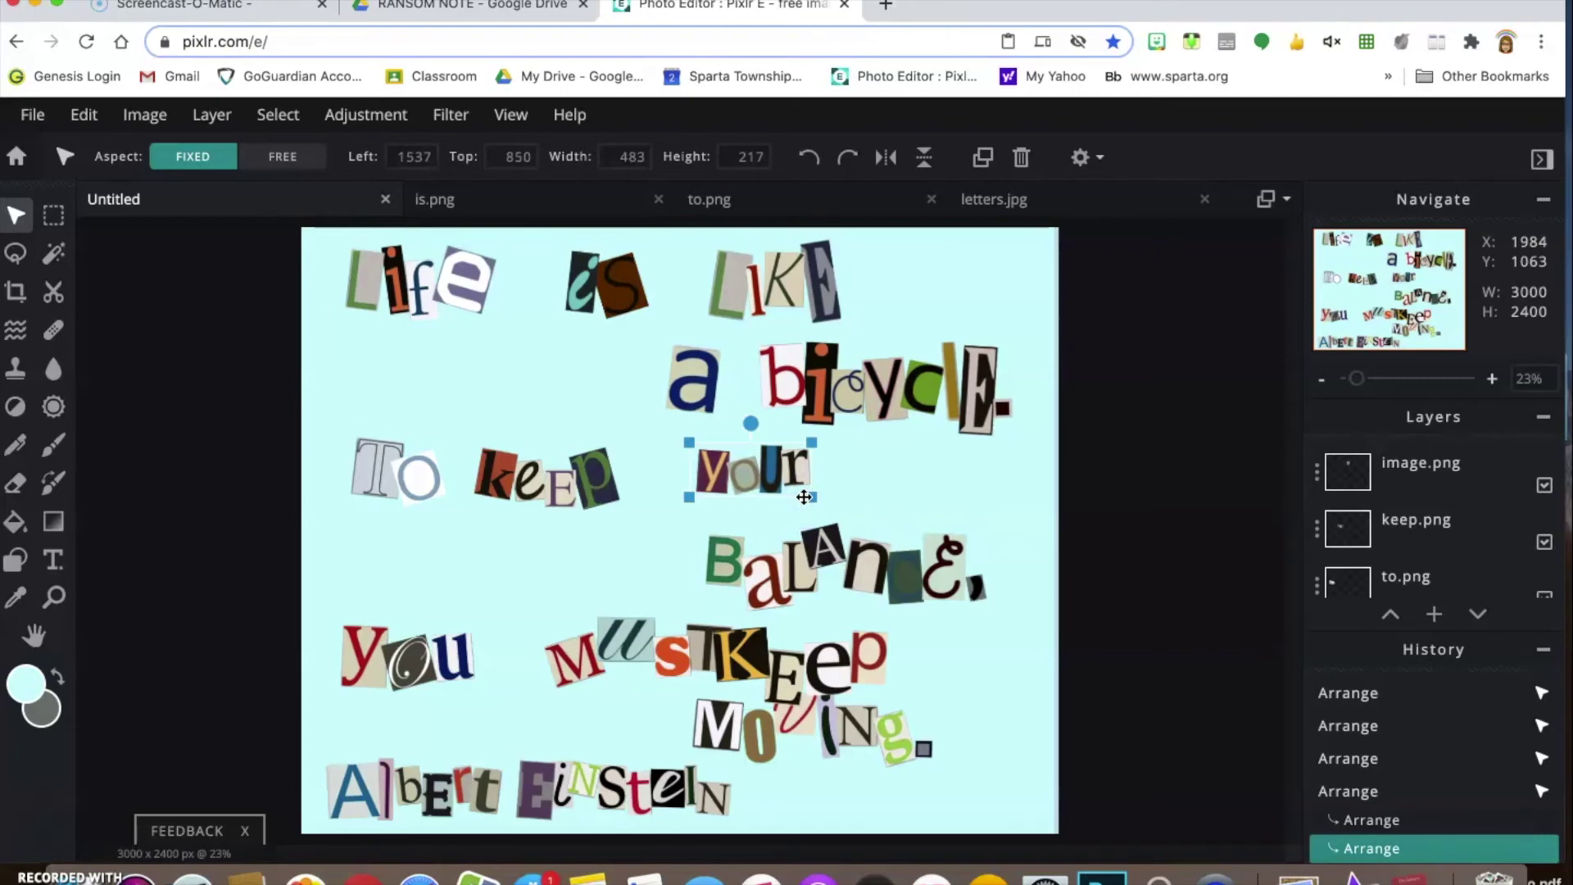
click(693, 453)
drag(691, 442, 666, 428)
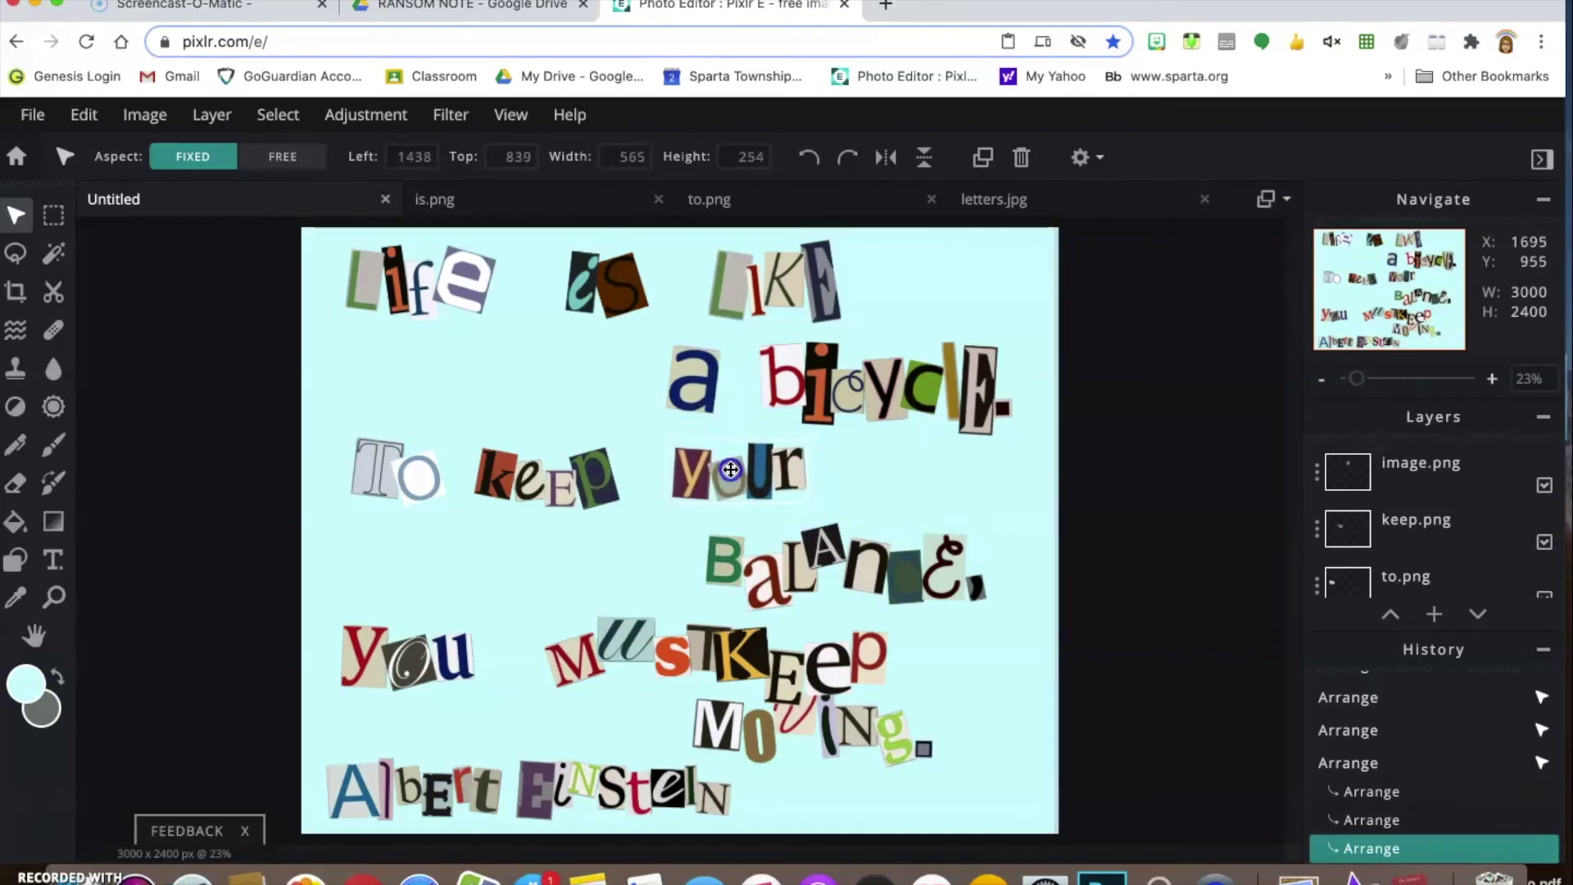
Resize the word balance to about 1076 × 343 px at the right of the fourth line.
click(762, 568)
drag(990, 615, 1042, 660)
drag(953, 557, 945, 550)
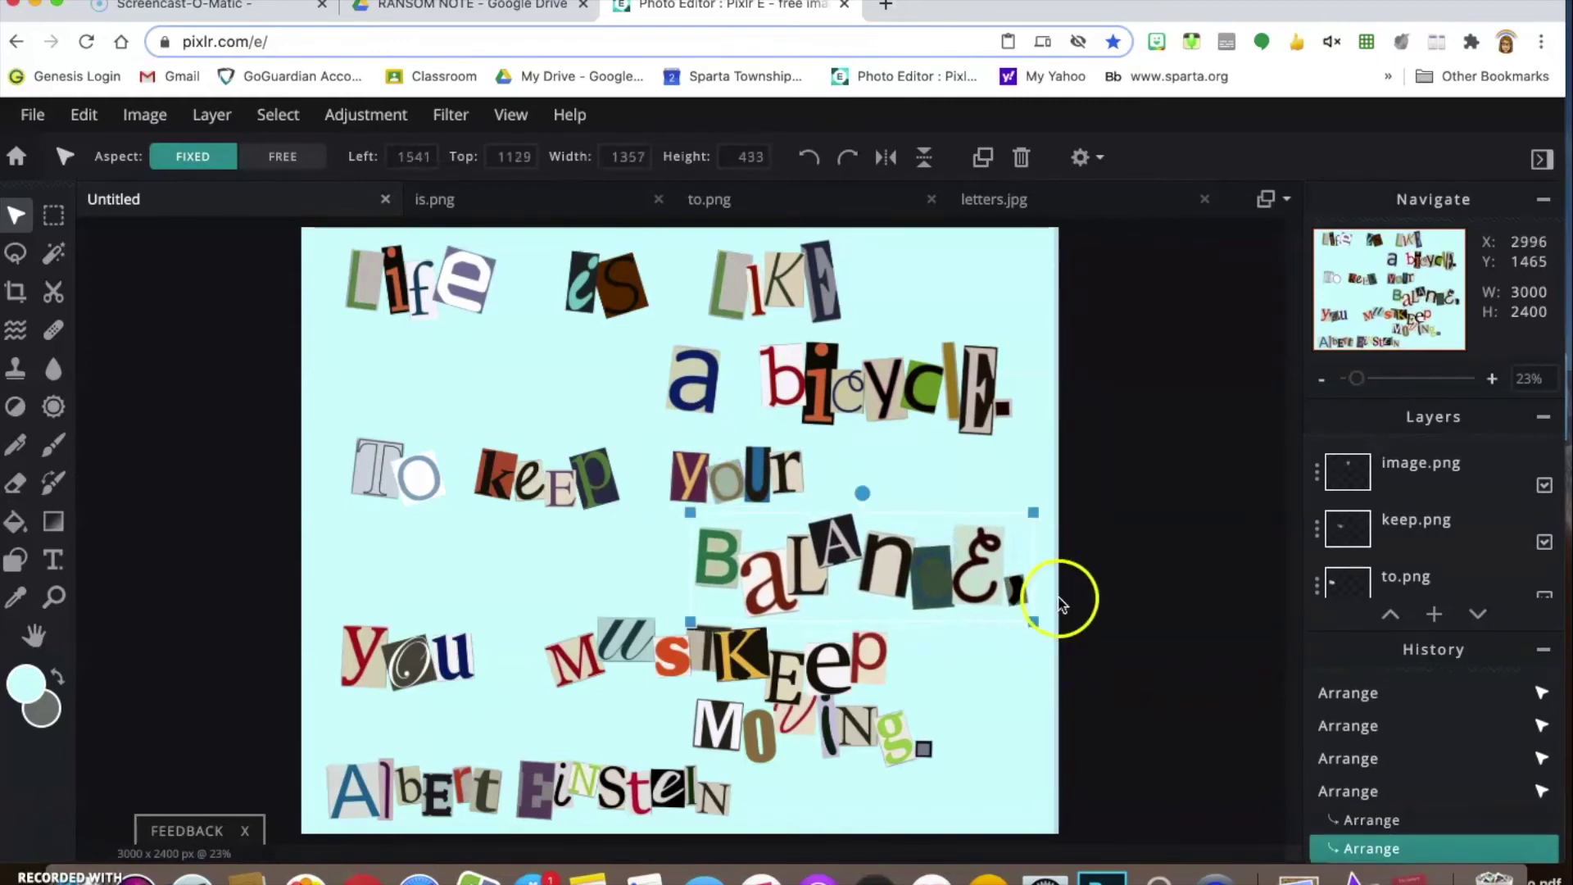
drag(1033, 621, 963, 565)
Move your down in front of balance on the fourth line, and nudge to and keep slightly right and up.
click(748, 469)
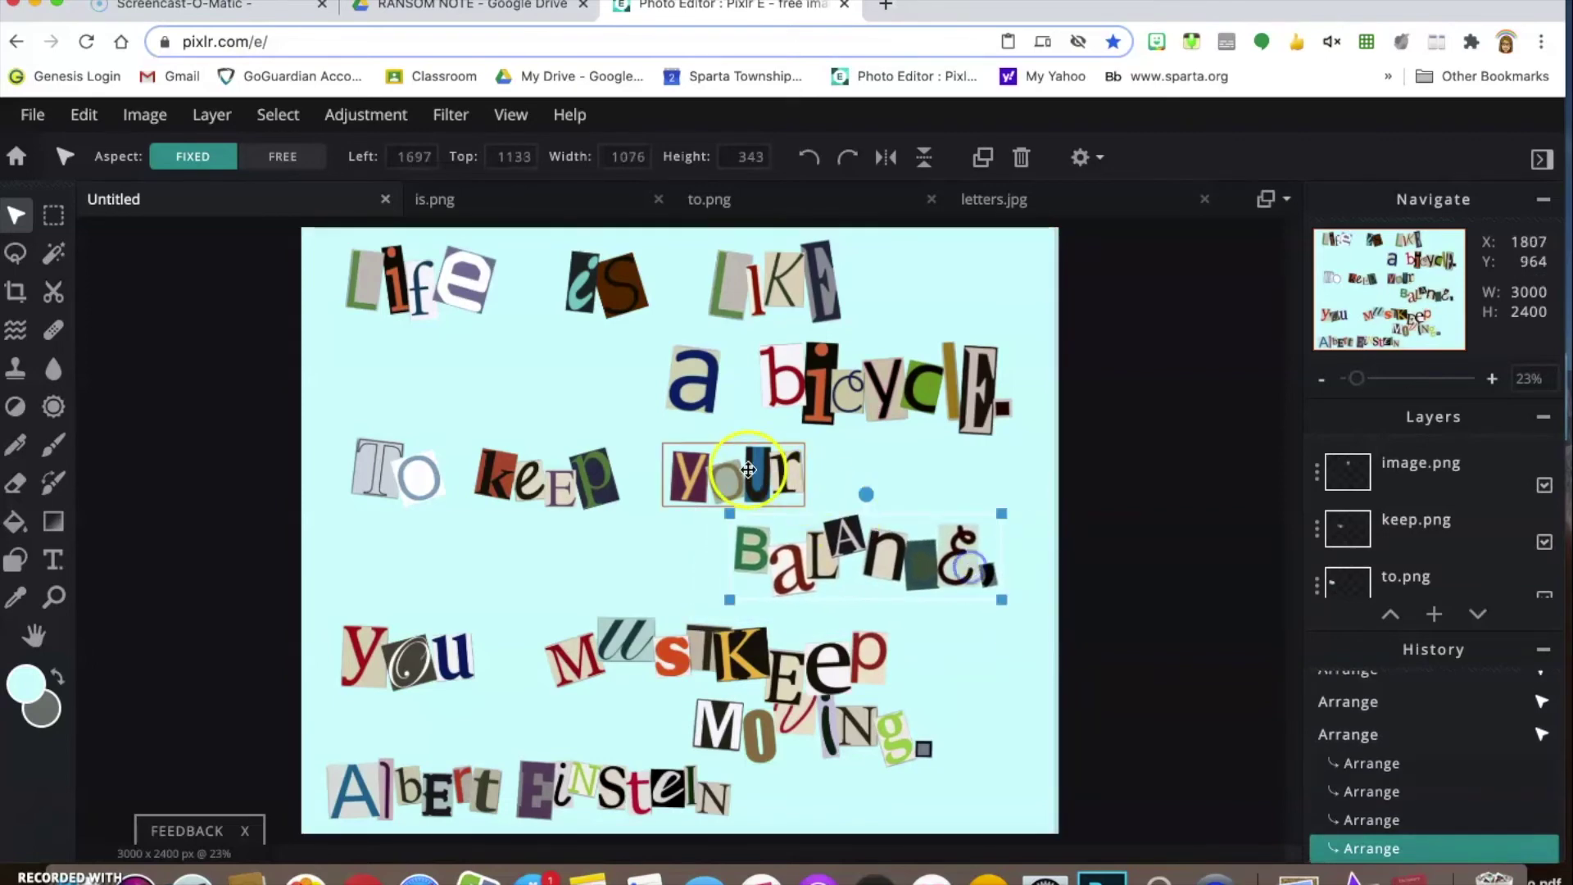
drag(703, 502, 621, 576)
drag(604, 457, 625, 450)
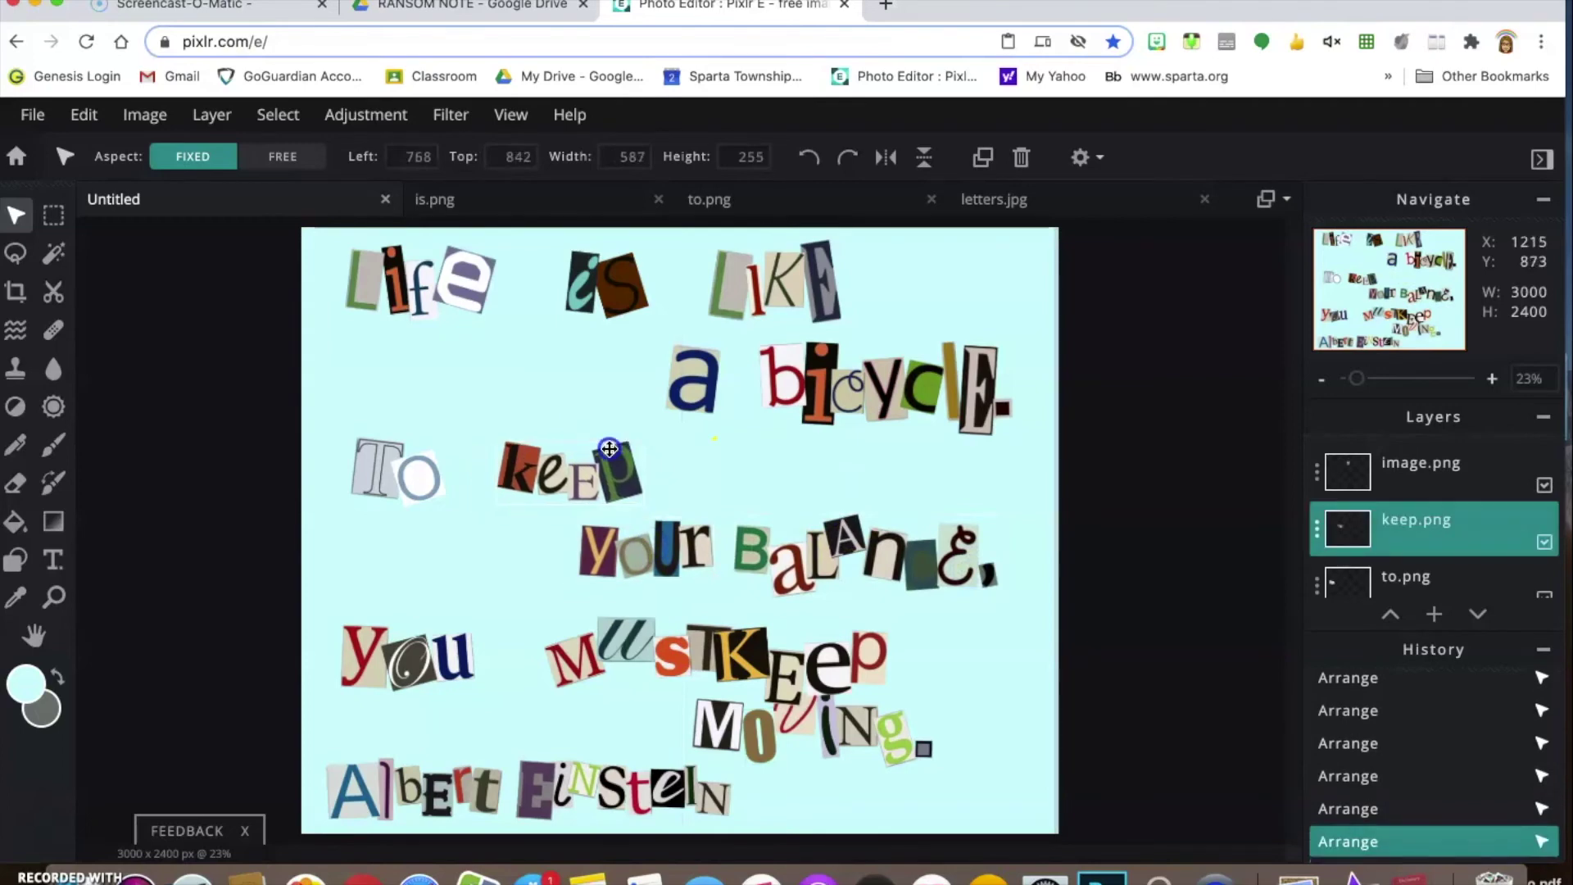
drag(472, 456, 480, 444)
drag(573, 471, 570, 467)
Move the word moving rightward beneath the end of the lower keep.
click(766, 564)
click(799, 705)
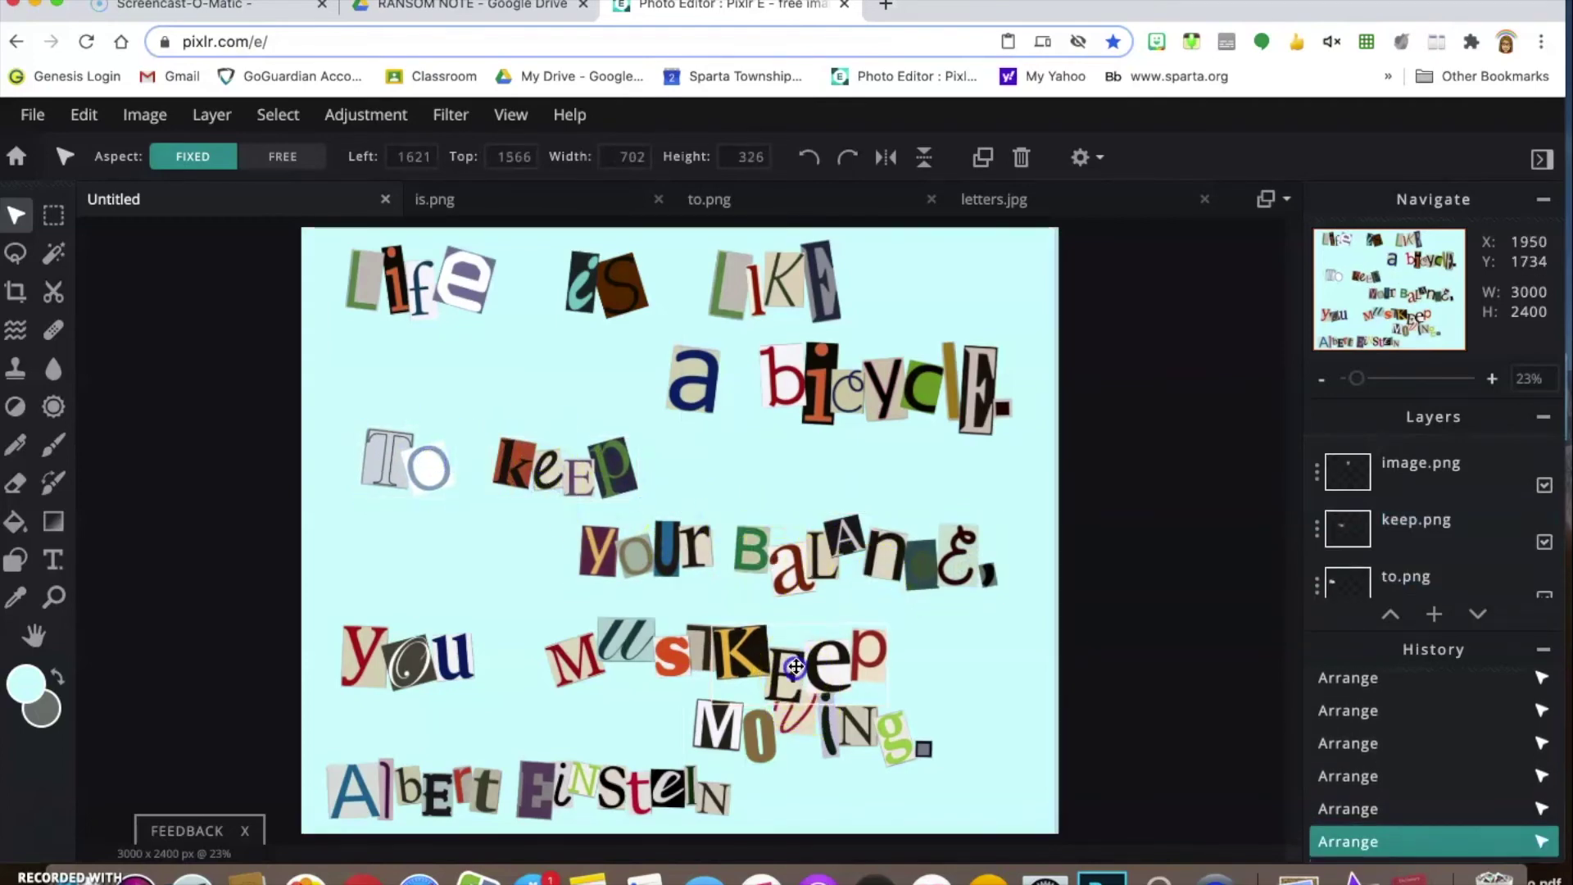
drag(853, 765, 954, 756)
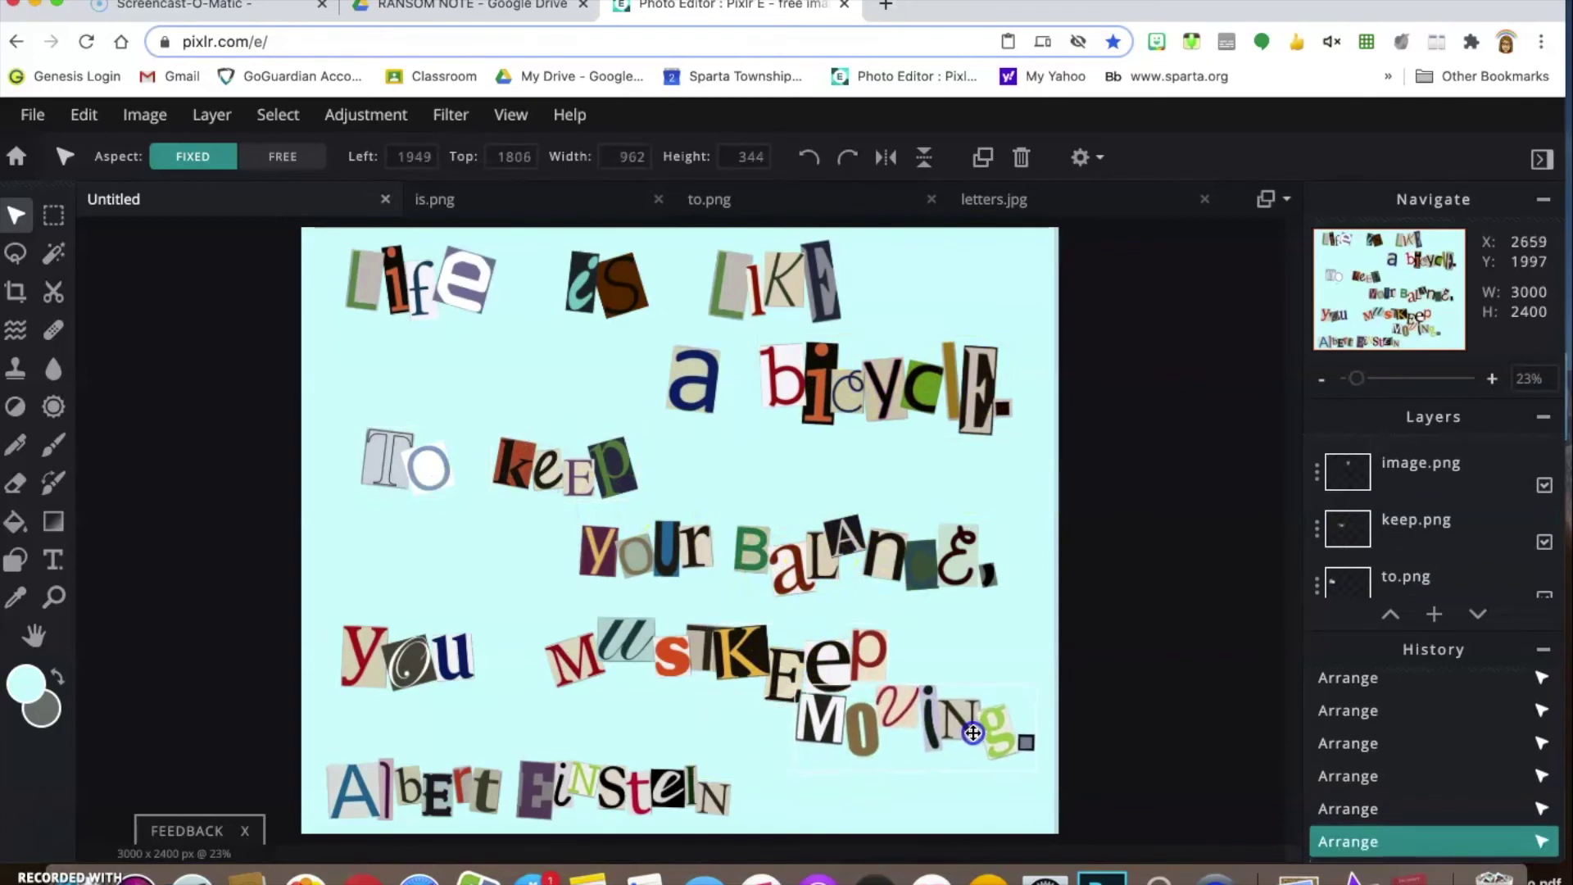
Shrink Einstein to about 664 × 192 px and Albert to about 565 × 205 px, and place both in the lower-right corner.
click(697, 792)
drag(731, 759, 692, 763)
click(492, 774)
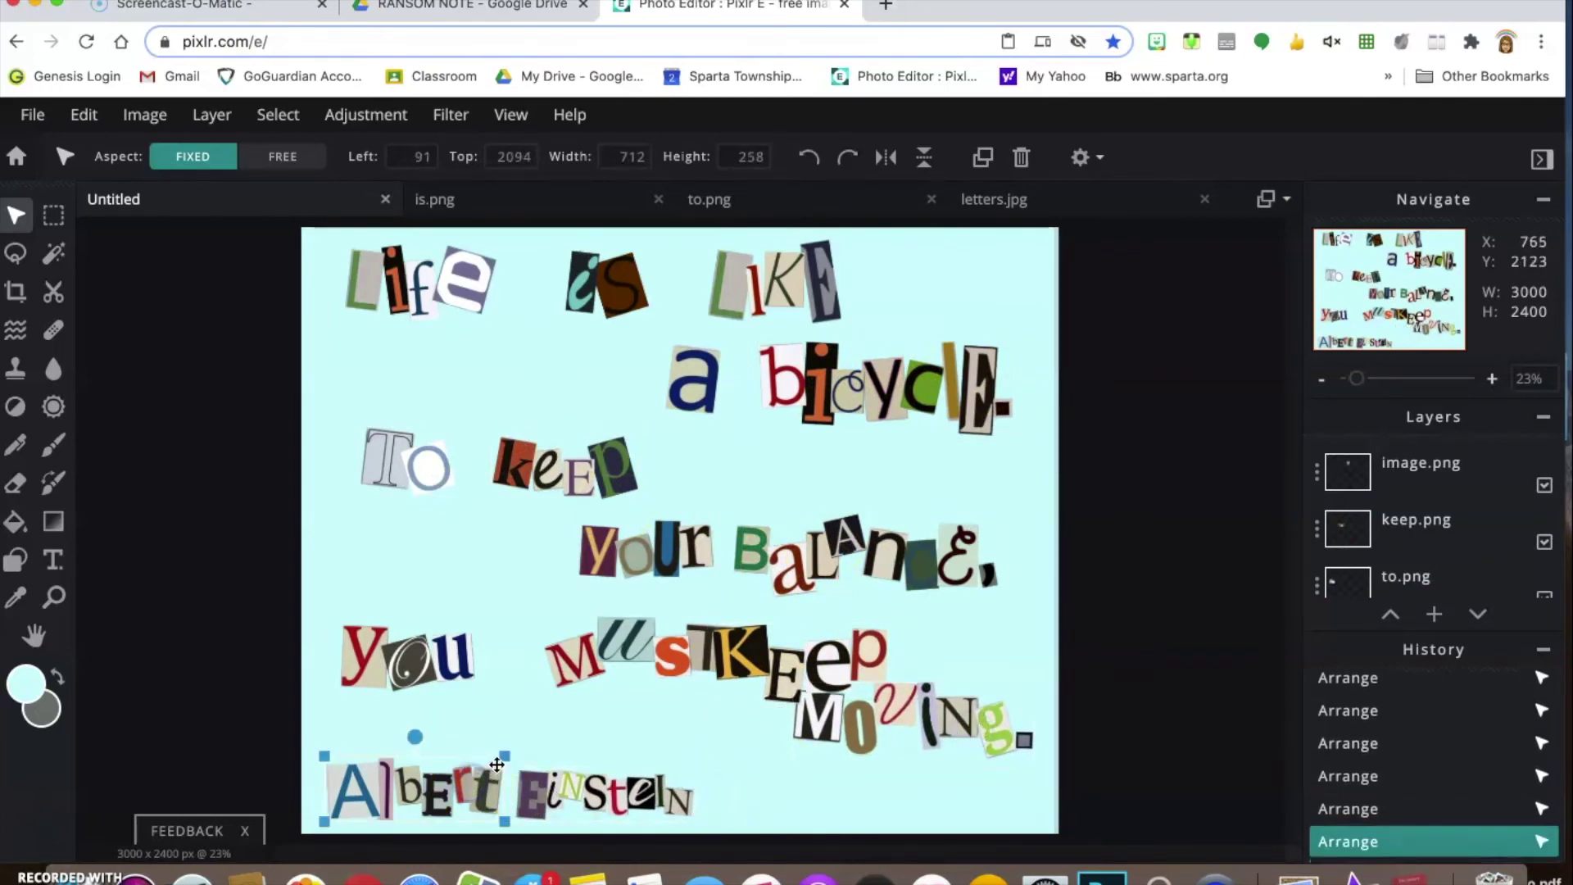
drag(502, 758, 959, 800)
click(508, 781)
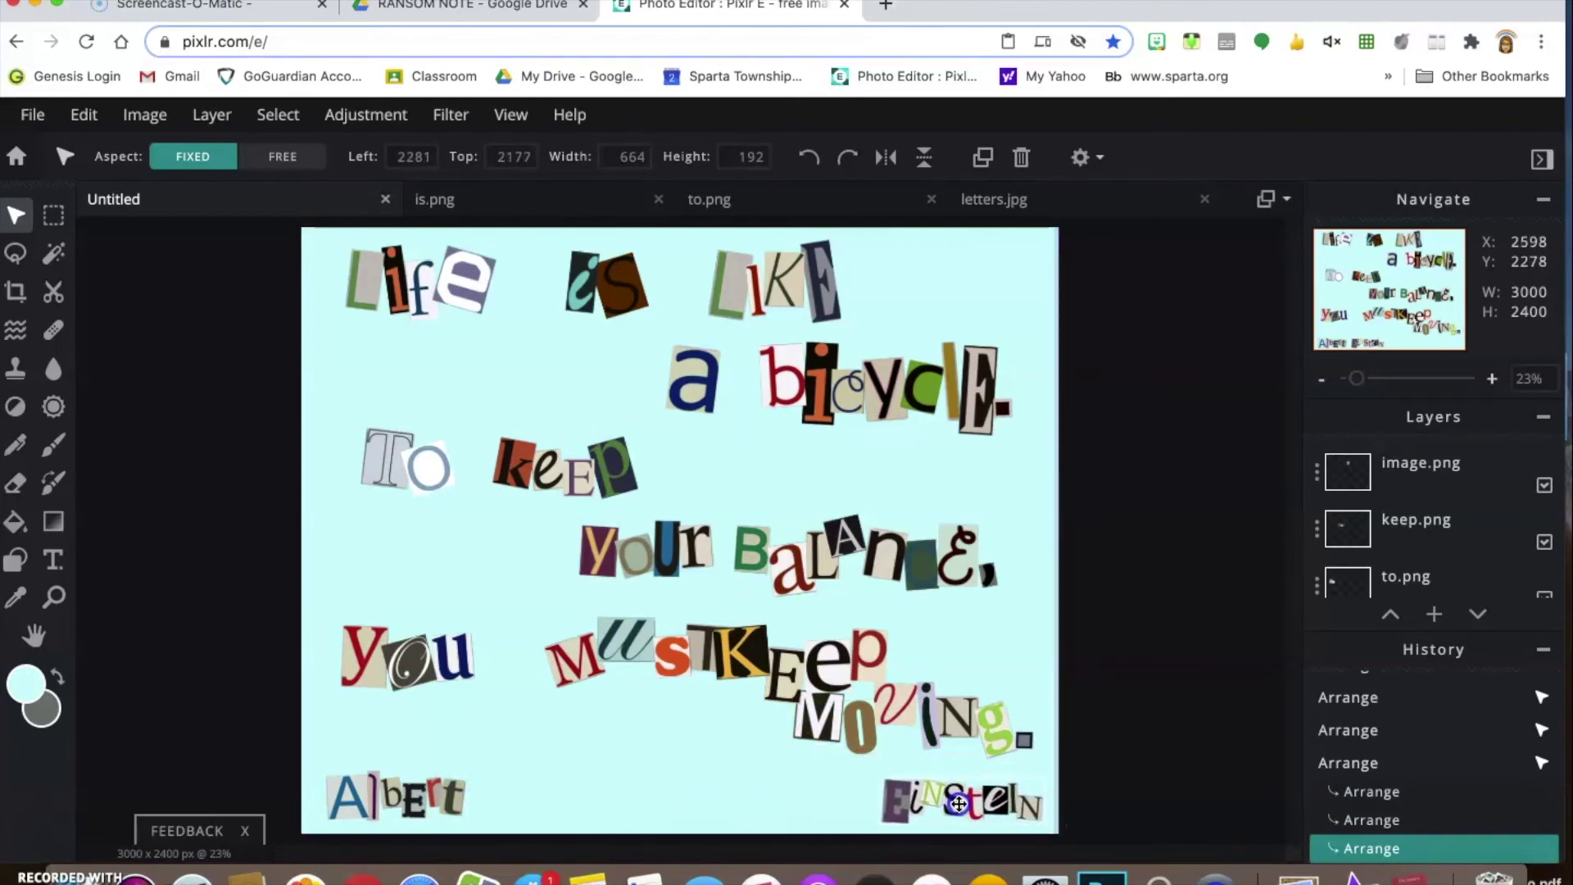
drag(446, 794, 842, 809)
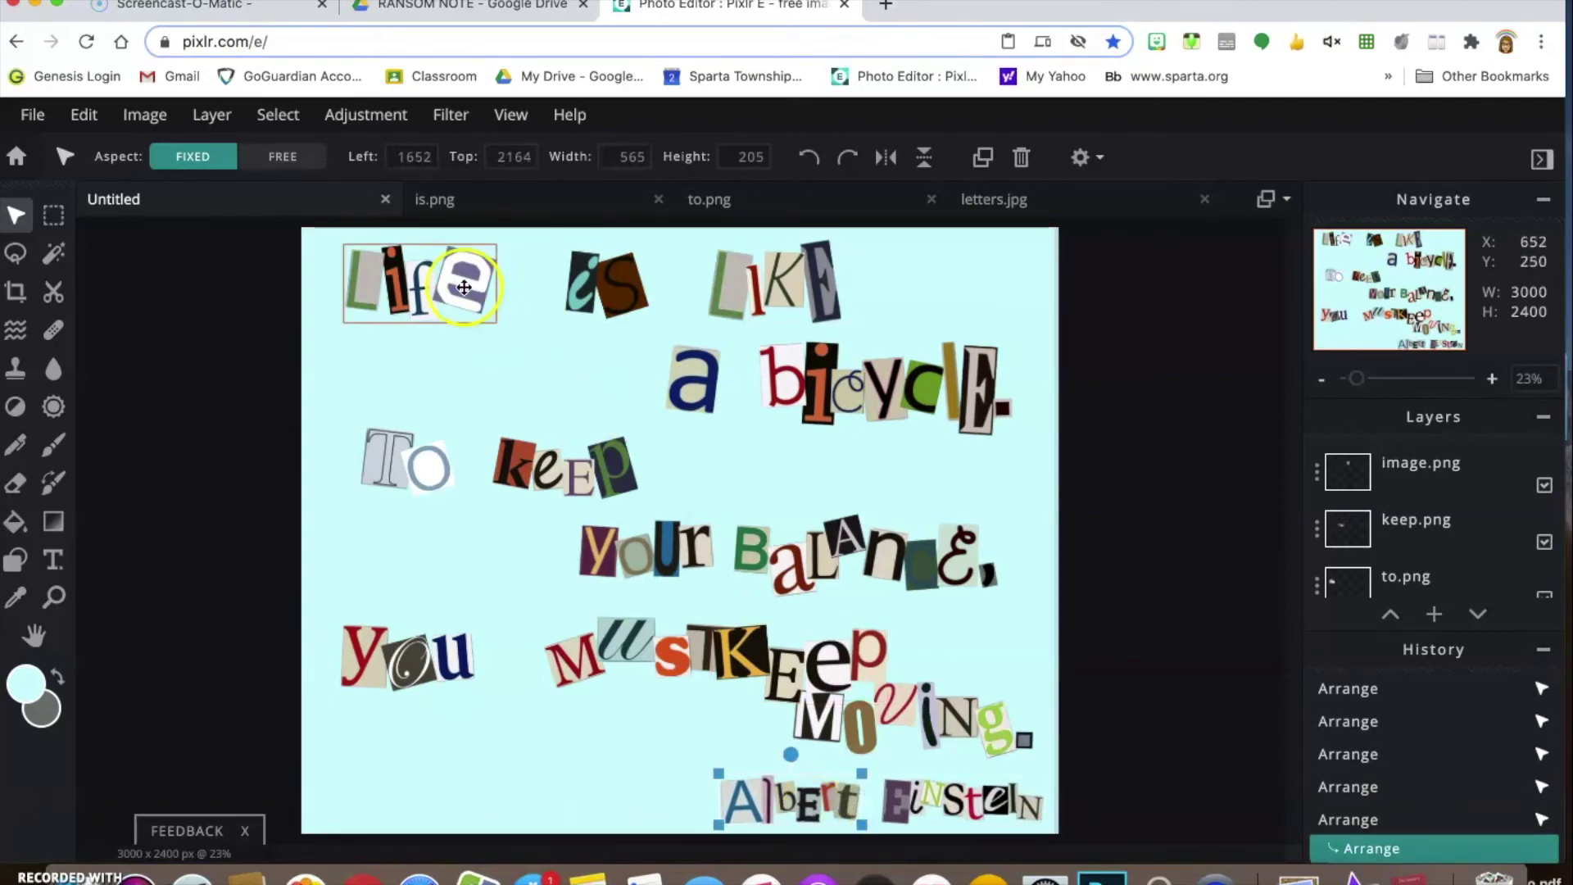
Tighten the first line by shifting life rightward and is and like leftward.
drag(448, 299, 473, 300)
drag(577, 294, 567, 293)
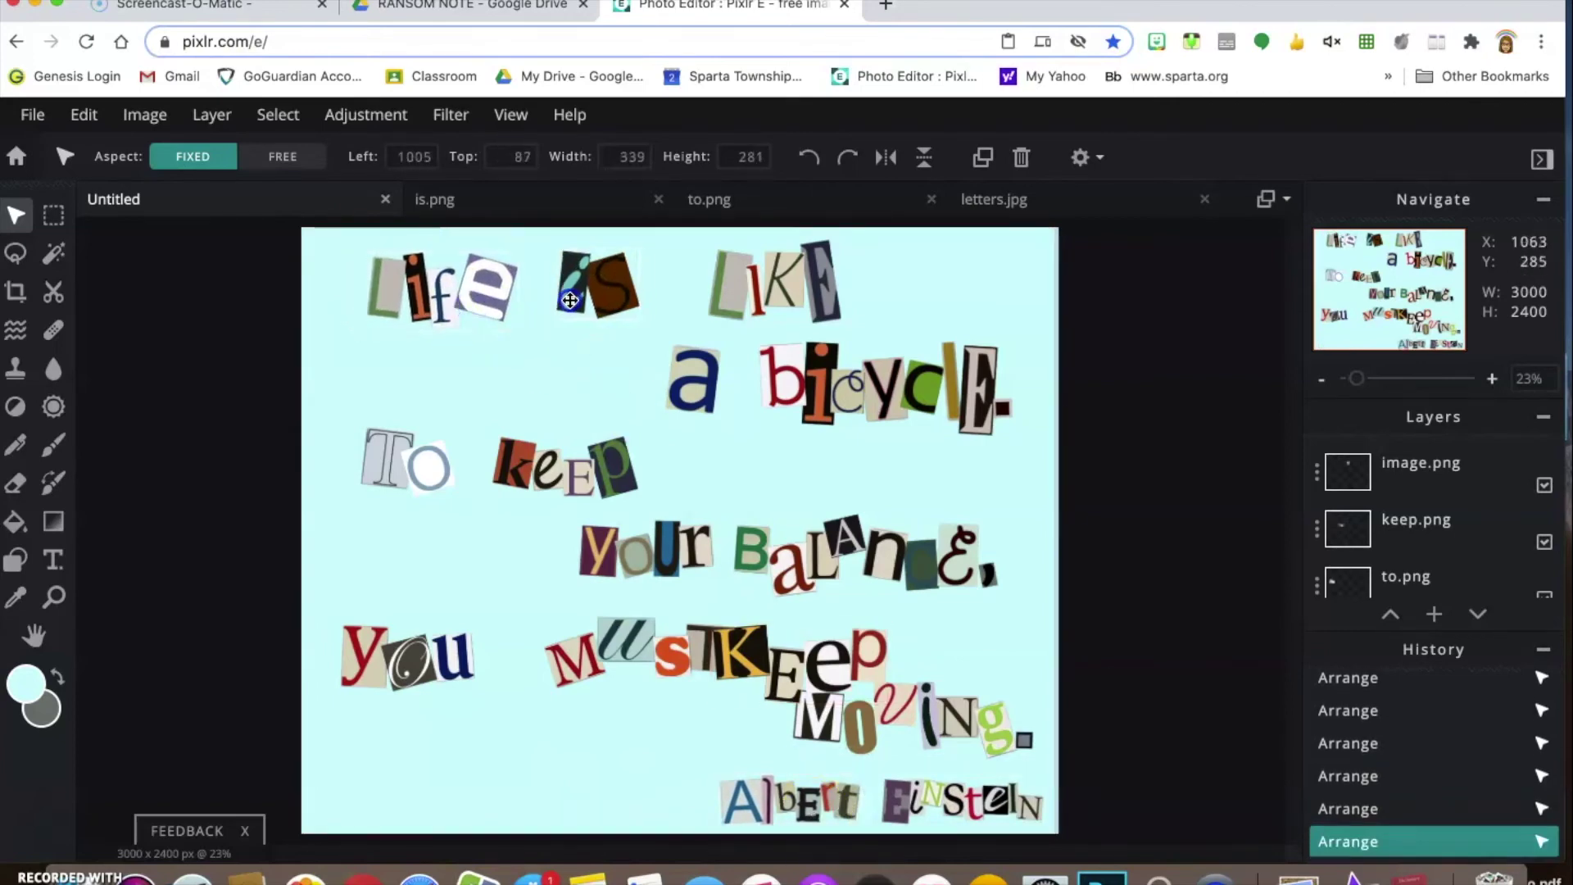
drag(777, 295, 753, 295)
Move a and bicycle leftward to the middle of the second line, and shift the upper keep rightward beneath bicycle.
drag(692, 379, 543, 379)
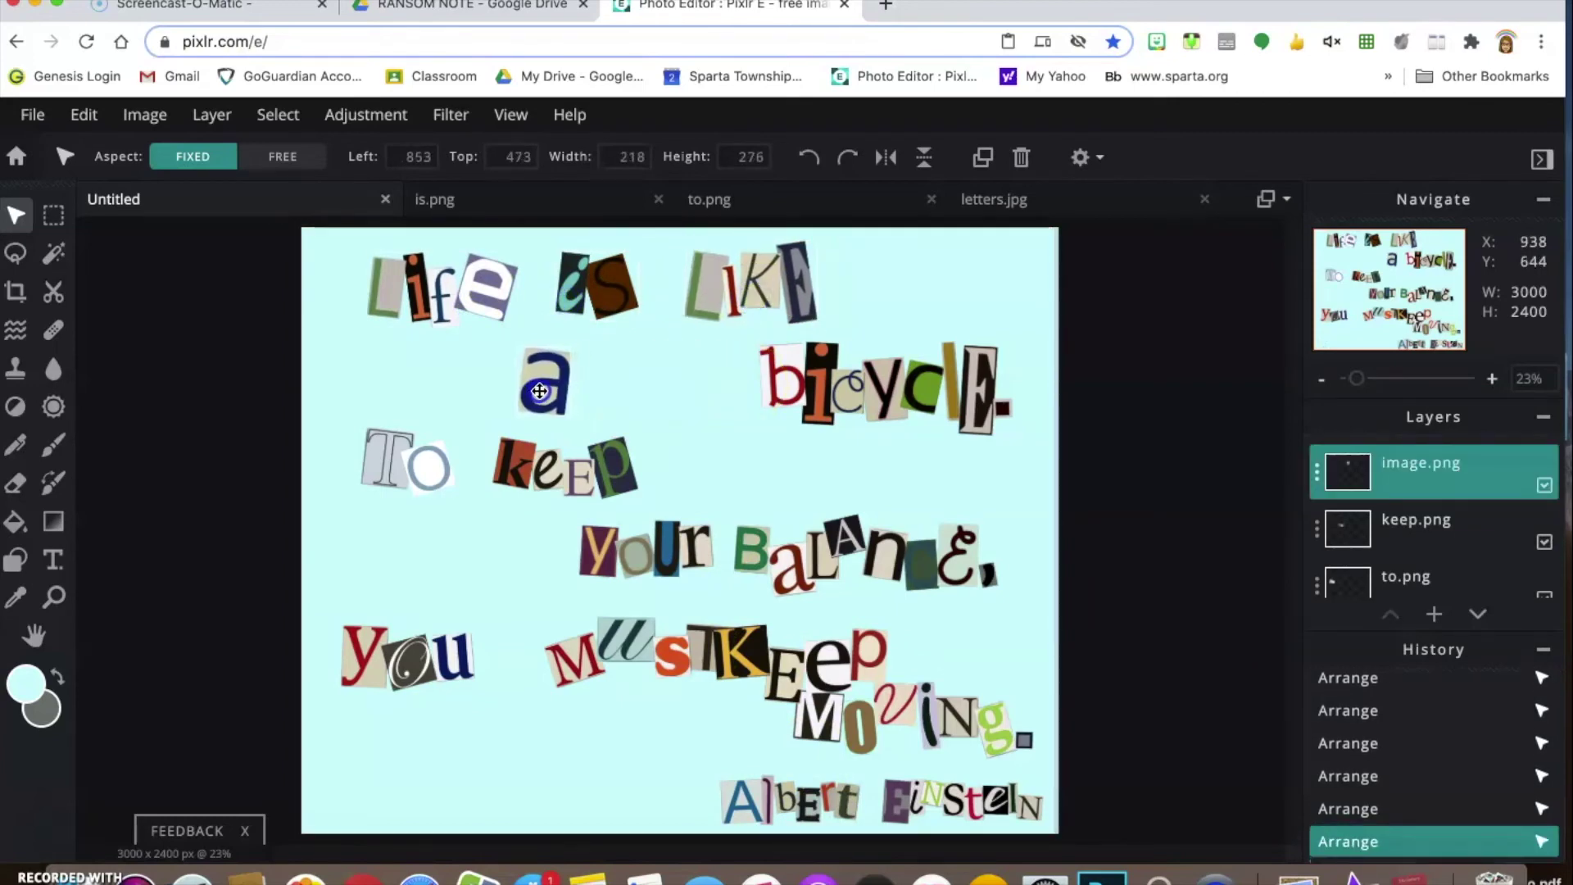
drag(814, 388, 661, 388)
drag(627, 468, 743, 468)
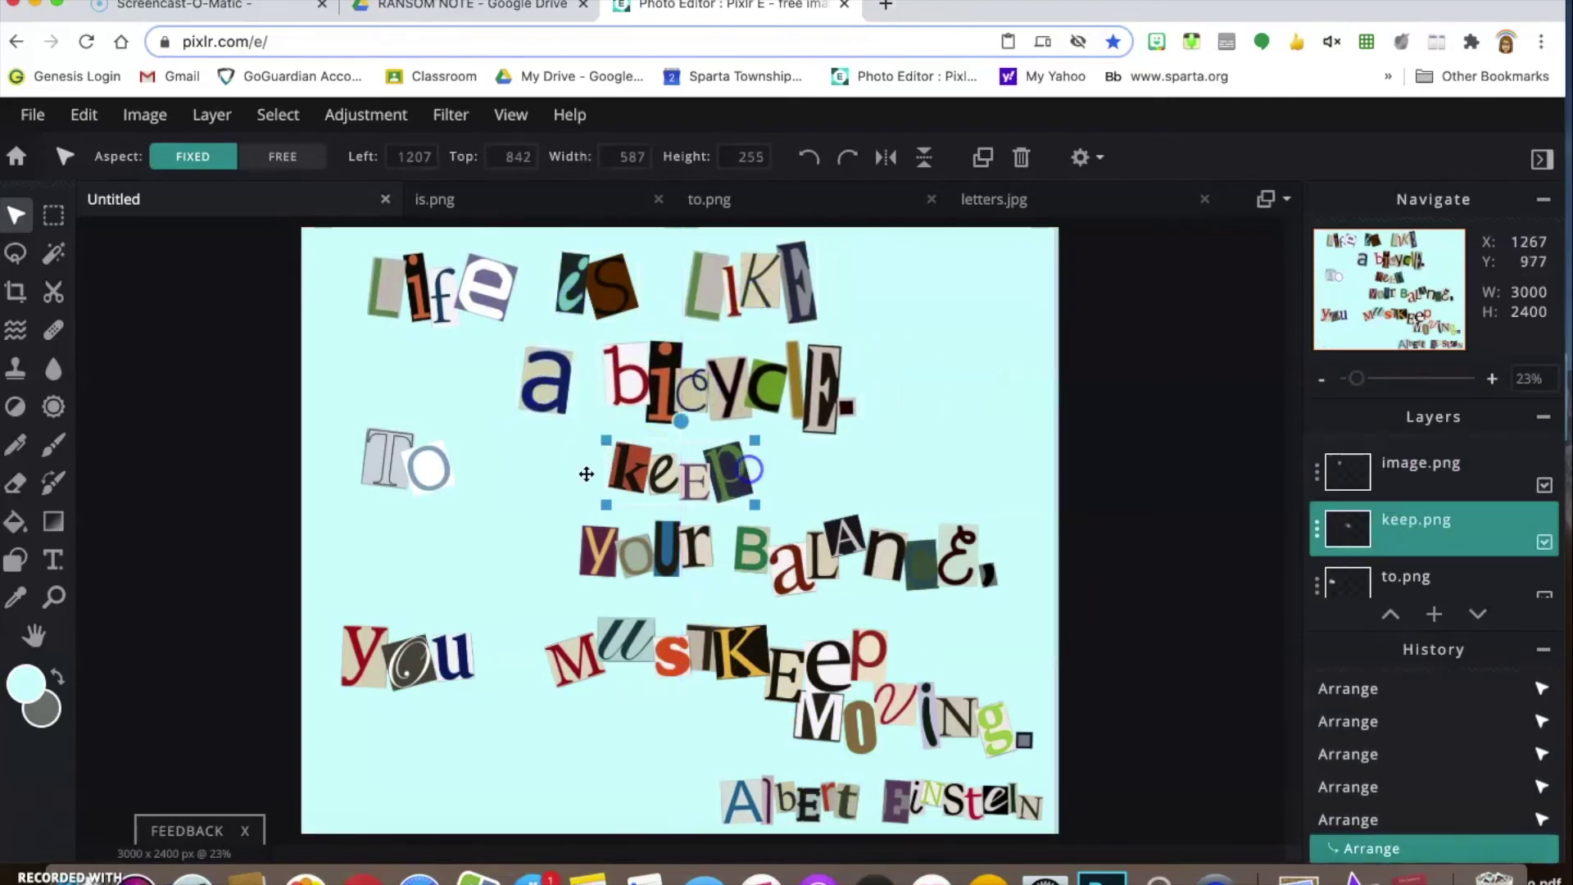
Shift To rightward and your and Balance leftward to tighten the third and fourth lines.
click(434, 467)
drag(480, 476, 533, 479)
drag(621, 552, 518, 557)
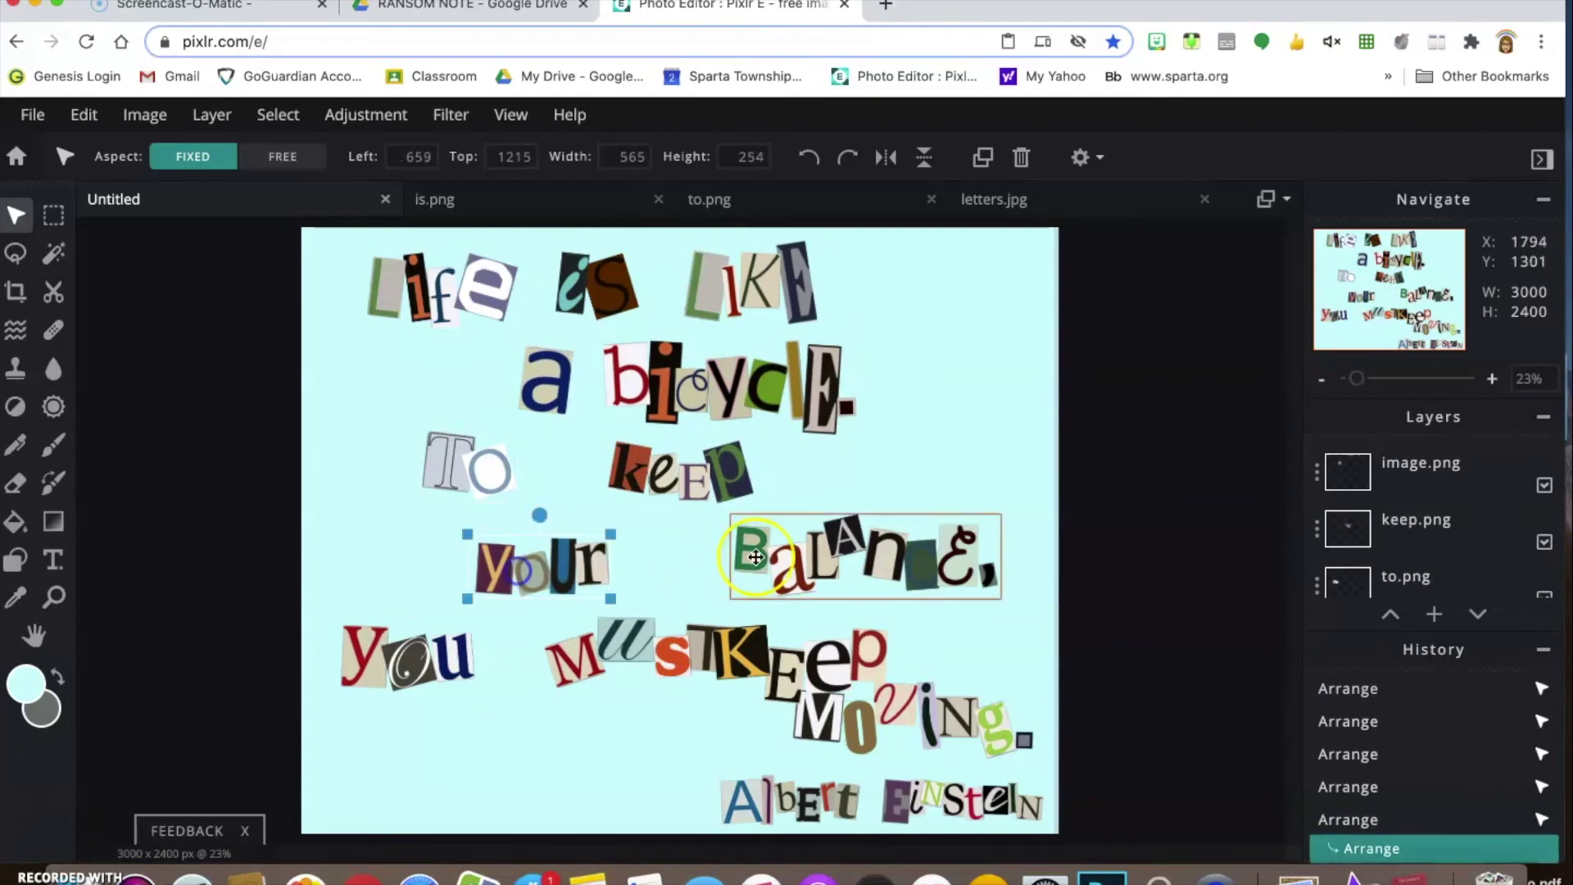
drag(755, 557, 731, 560)
click(129, 768)
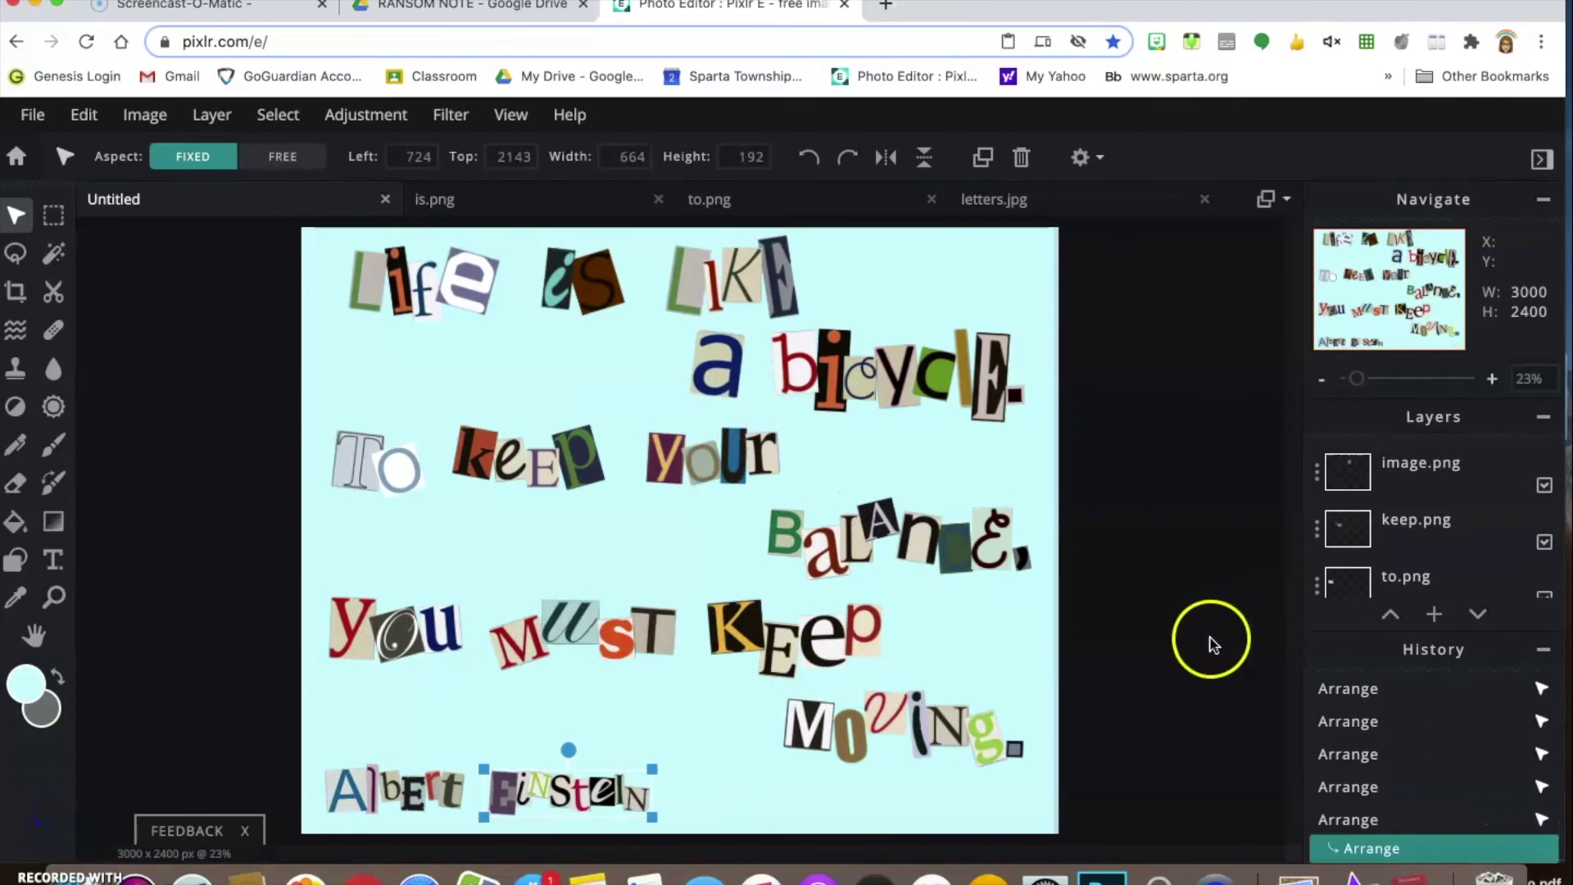
Tighten the first line by shifting Life, is and like leftward, keeping small, even gaps between them.
click(457, 282)
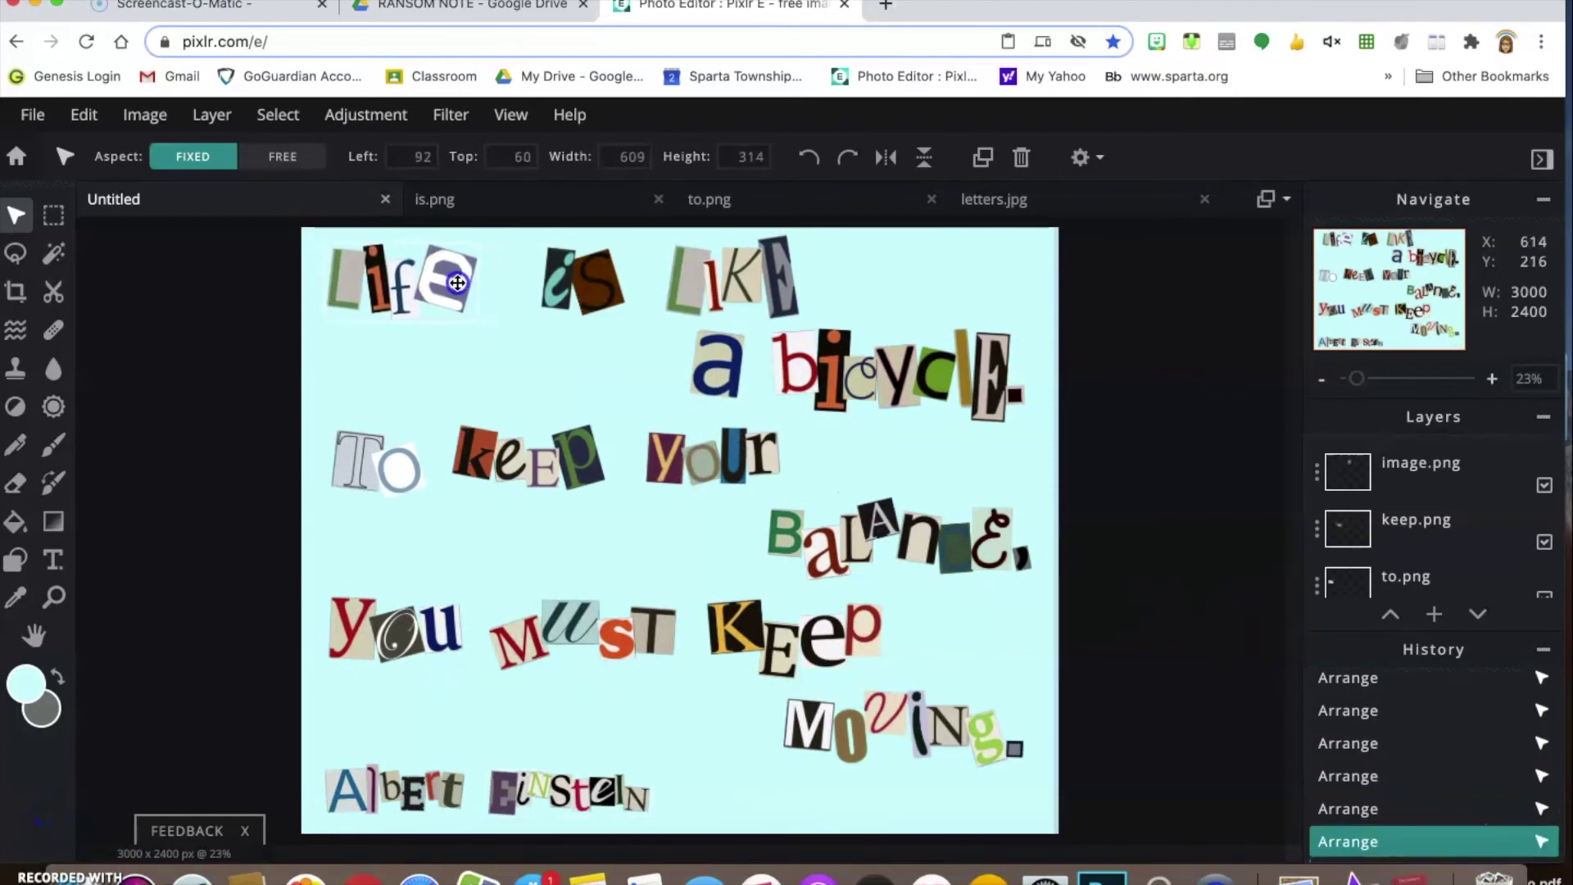
drag(457, 282, 463, 283)
click(555, 295)
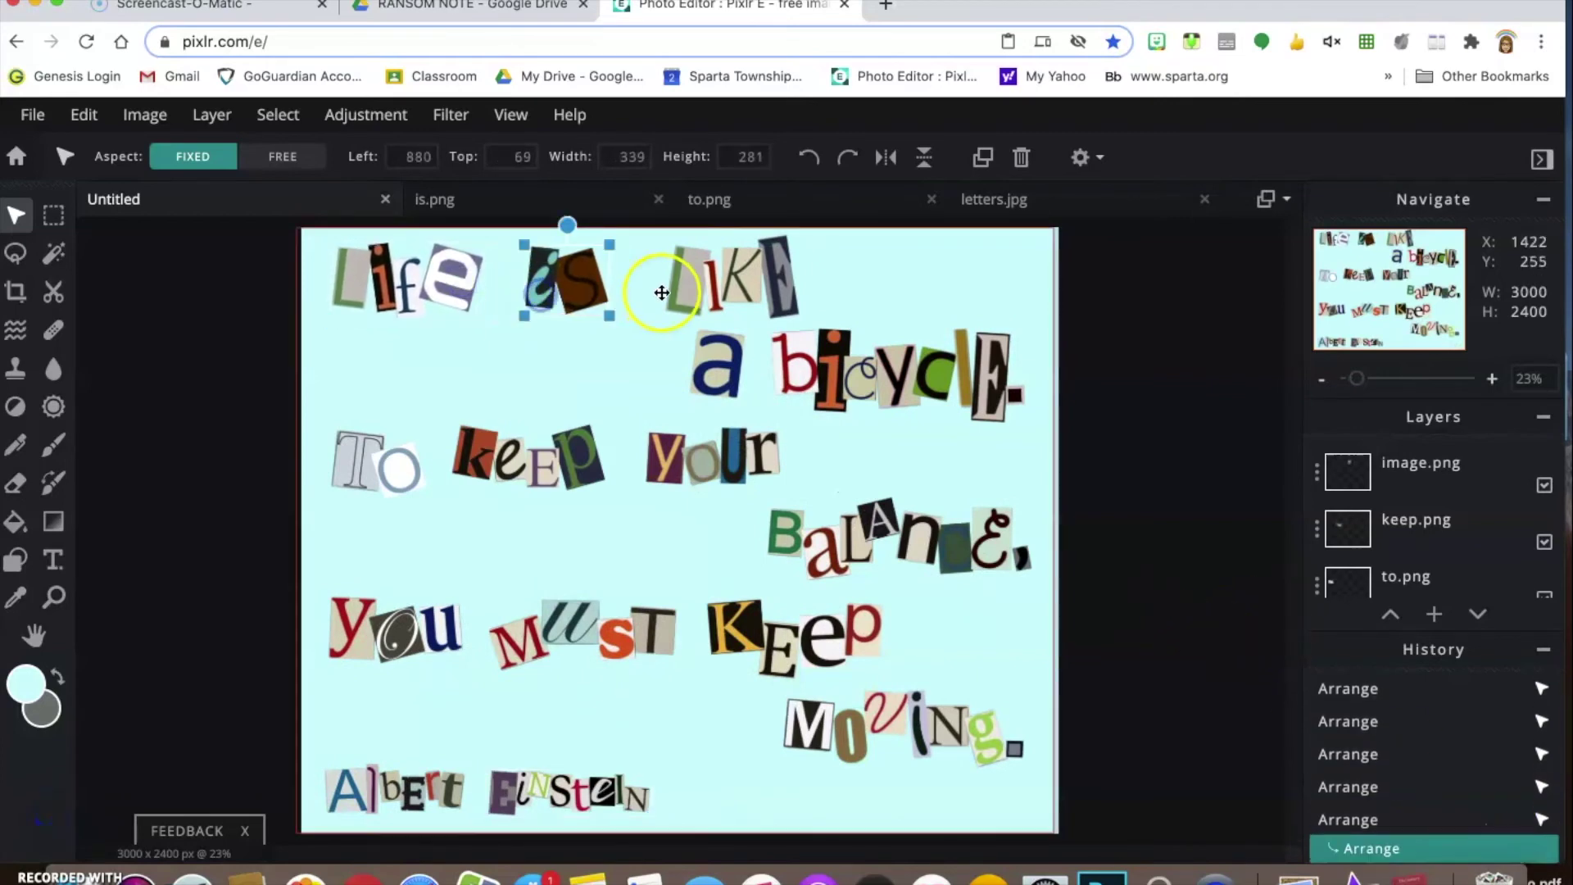
mouse_move(440, 295)
mouse_down()
mouse_move(454, 294)
mouse_move(441, 294)
mouse_up()
drag(574, 291, 579, 291)
drag(680, 292, 667, 292)
drag(400, 289, 403, 288)
drag(544, 284, 542, 284)
drag(684, 288, 683, 288)
Nudge a and bicycle rightward in the second line, and move Balance slightly right and upward.
drag(888, 401, 898, 403)
drag(703, 371, 712, 372)
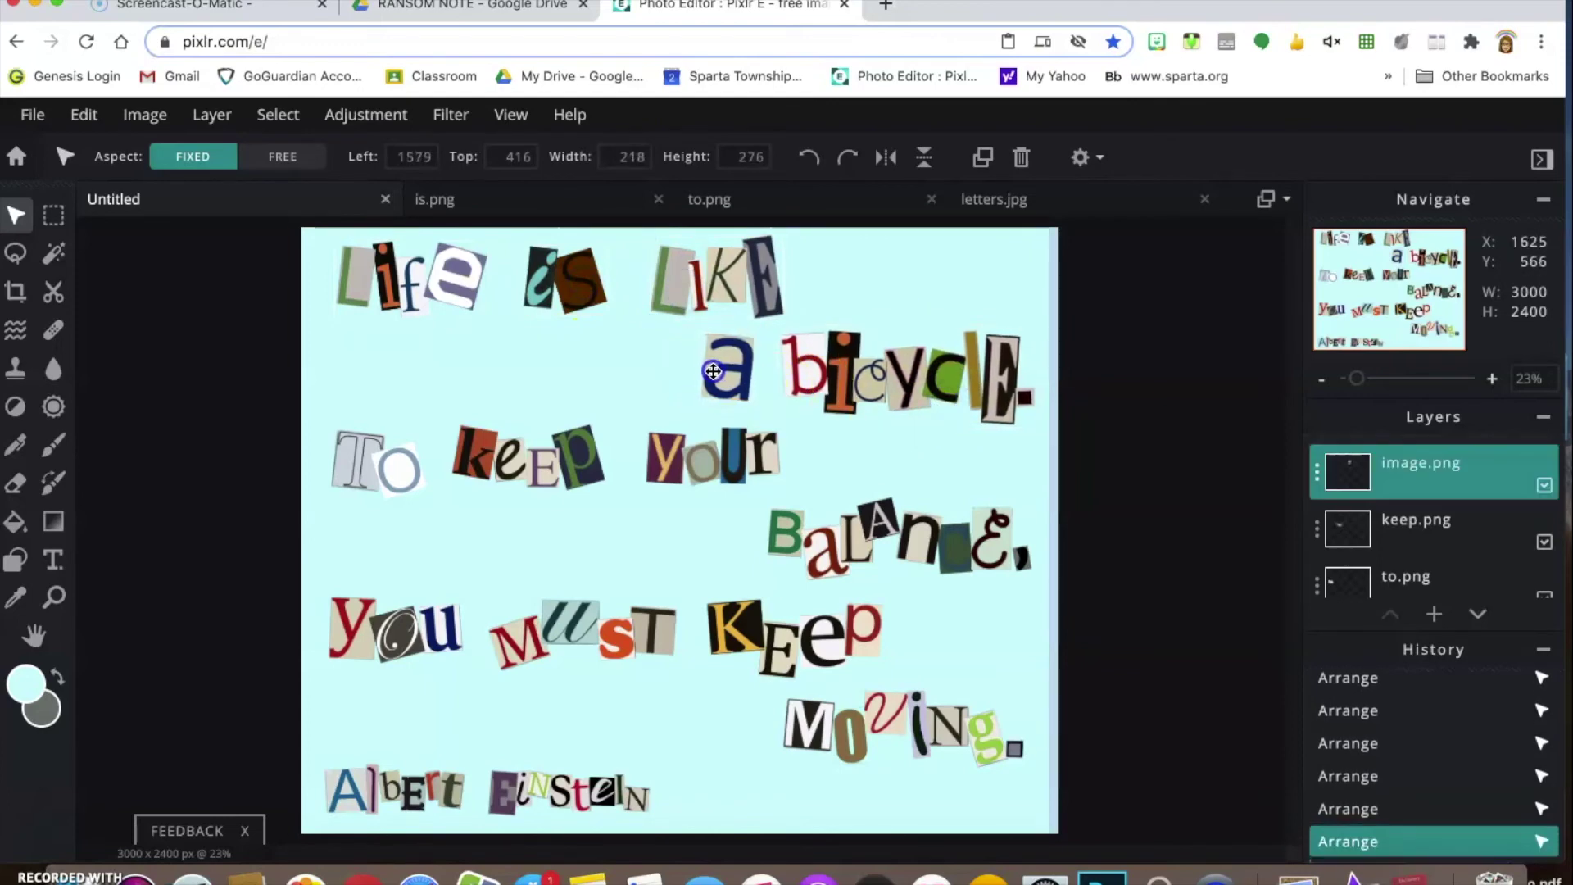
click(1015, 270)
click(653, 404)
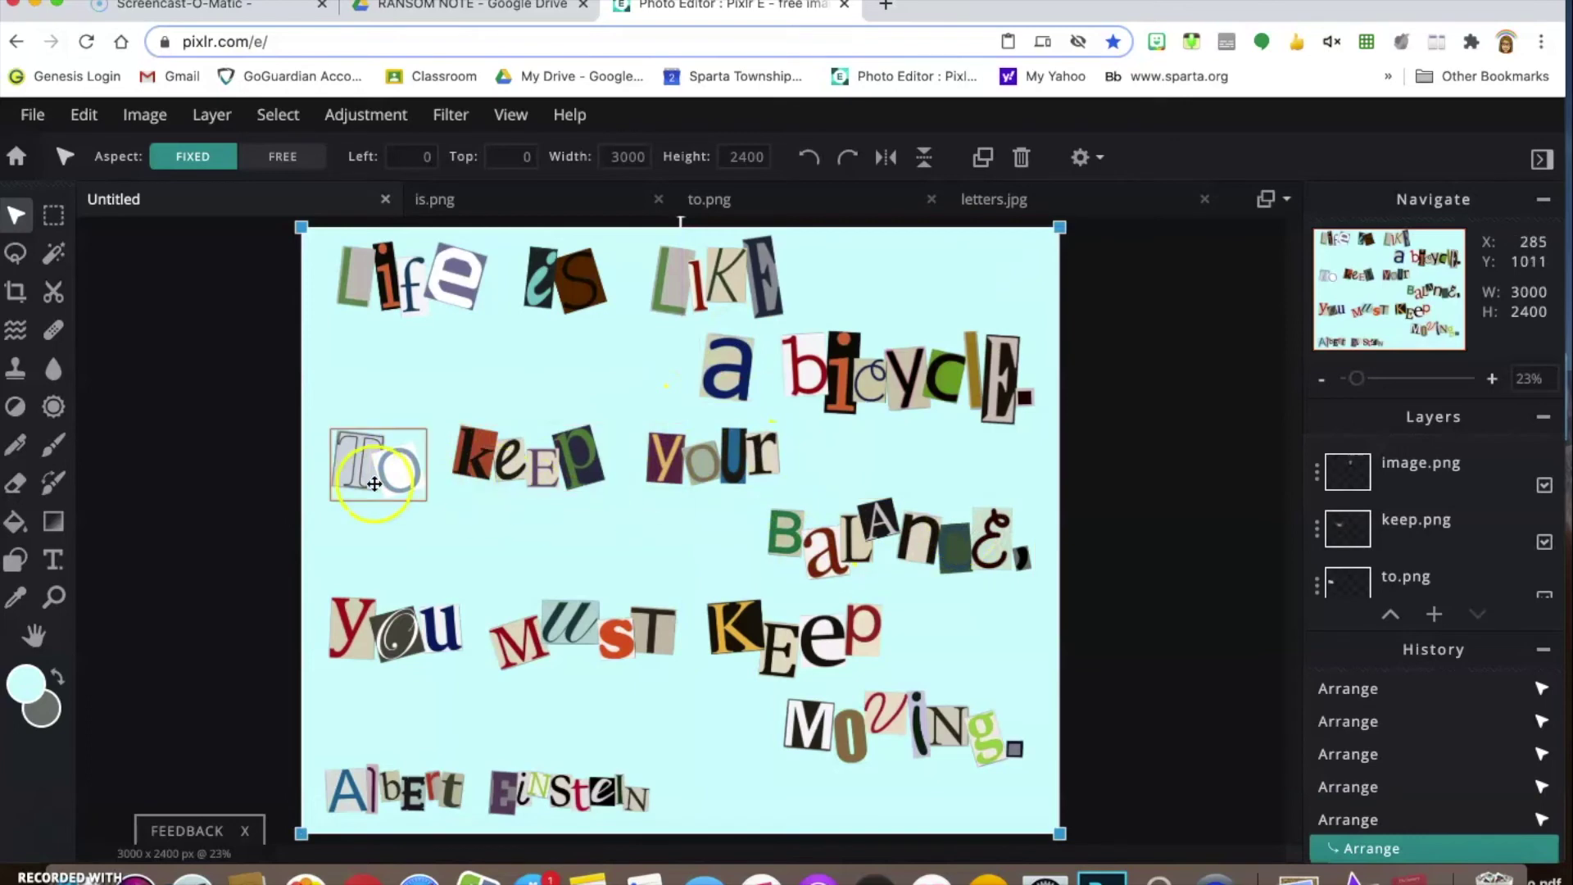
drag(839, 550, 849, 546)
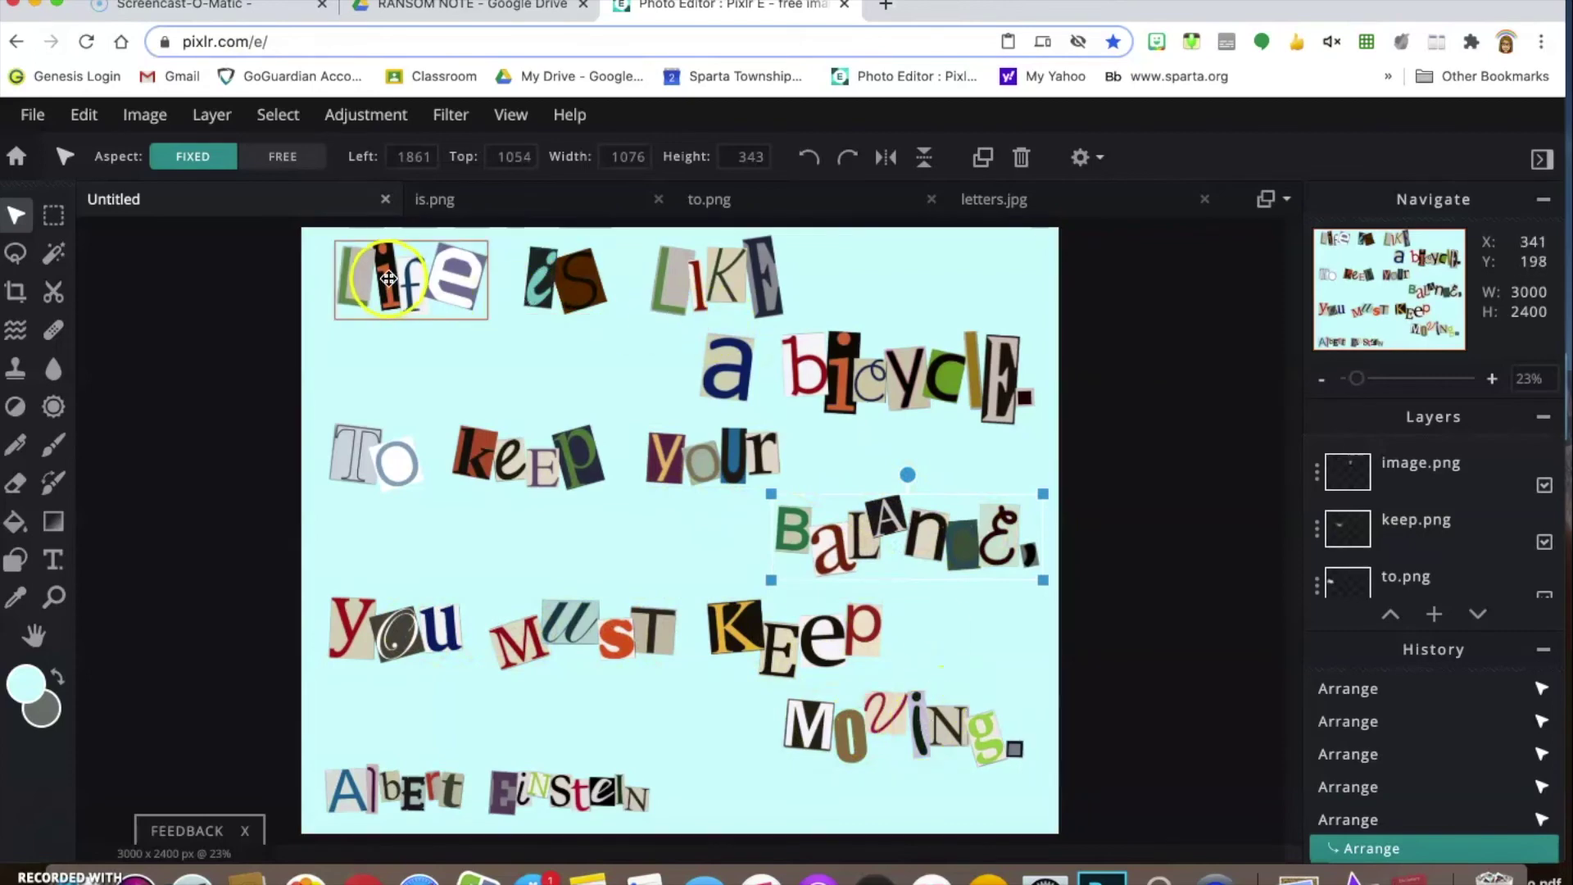
Shrink Life, is and like slightly, like to about 482 × 303 px, and close them up toward the canvas's left edge.
click(479, 298)
drag(489, 316, 395, 275)
click(532, 303)
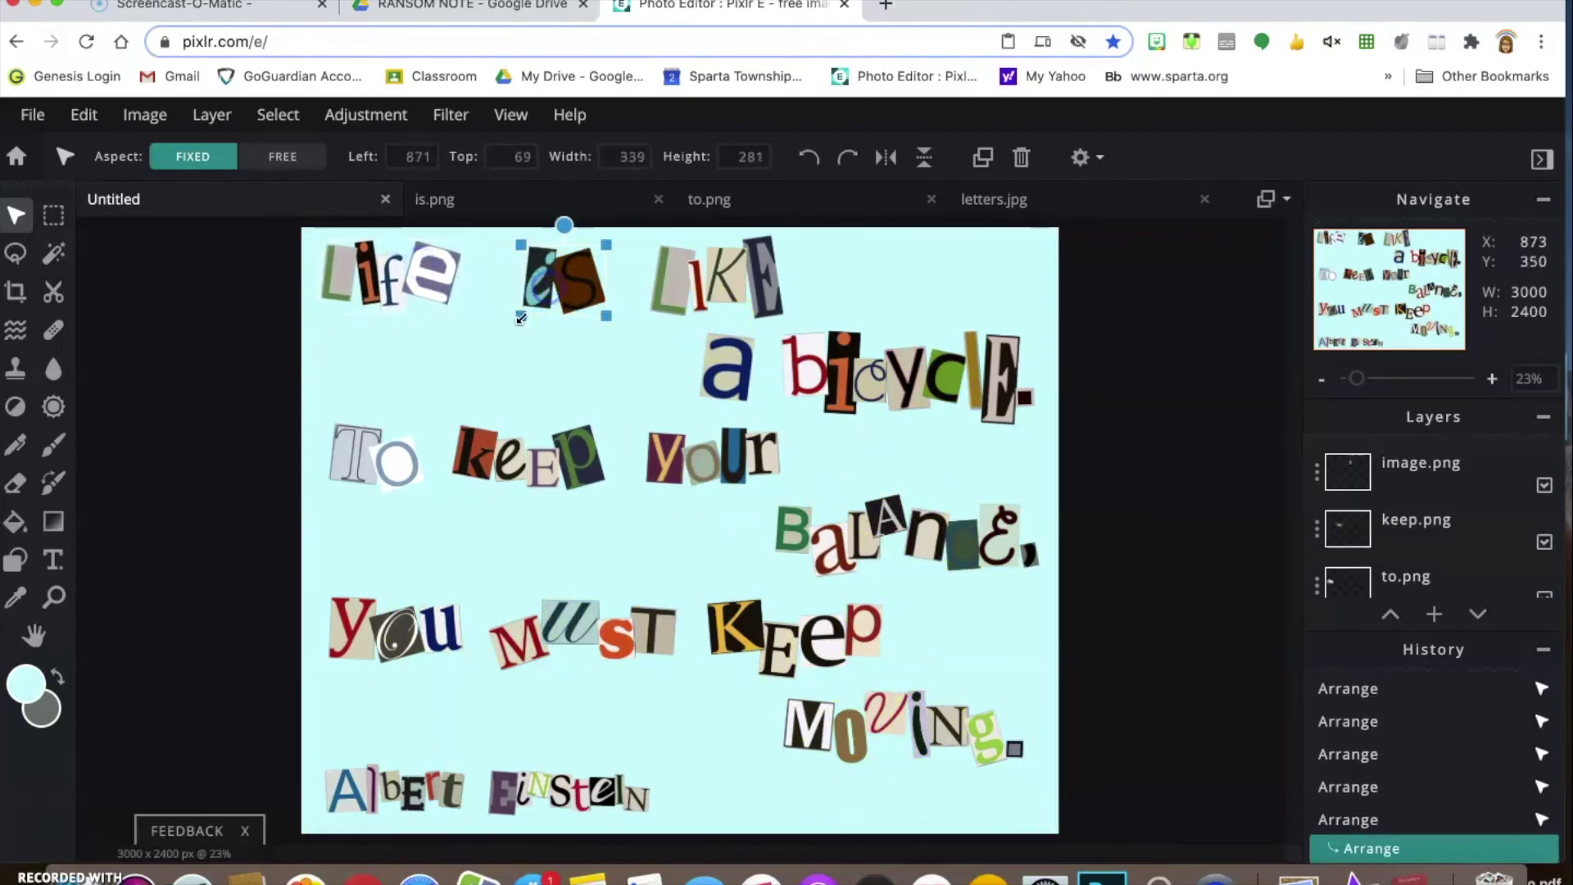
drag(531, 310, 526, 273)
mouse_move(680, 303)
mouse_down()
mouse_move(619, 303)
mouse_move(663, 287)
mouse_up()
click(706, 486)
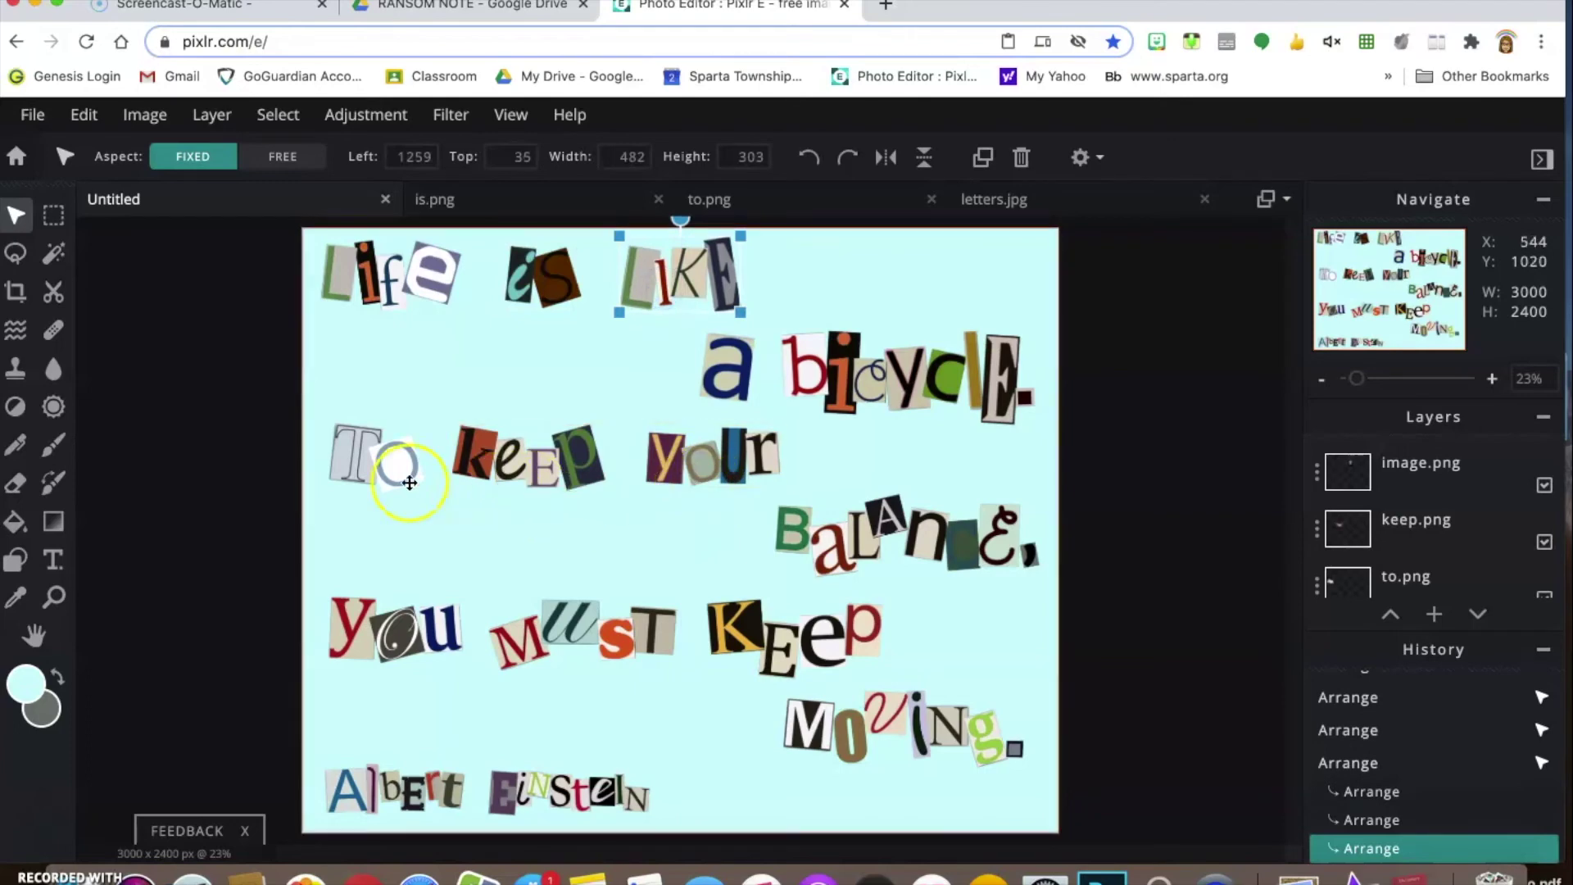
click(802, 525)
Shrink a to about 192 × 243 px and the lower keep to about 663 × 308 px.
click(745, 357)
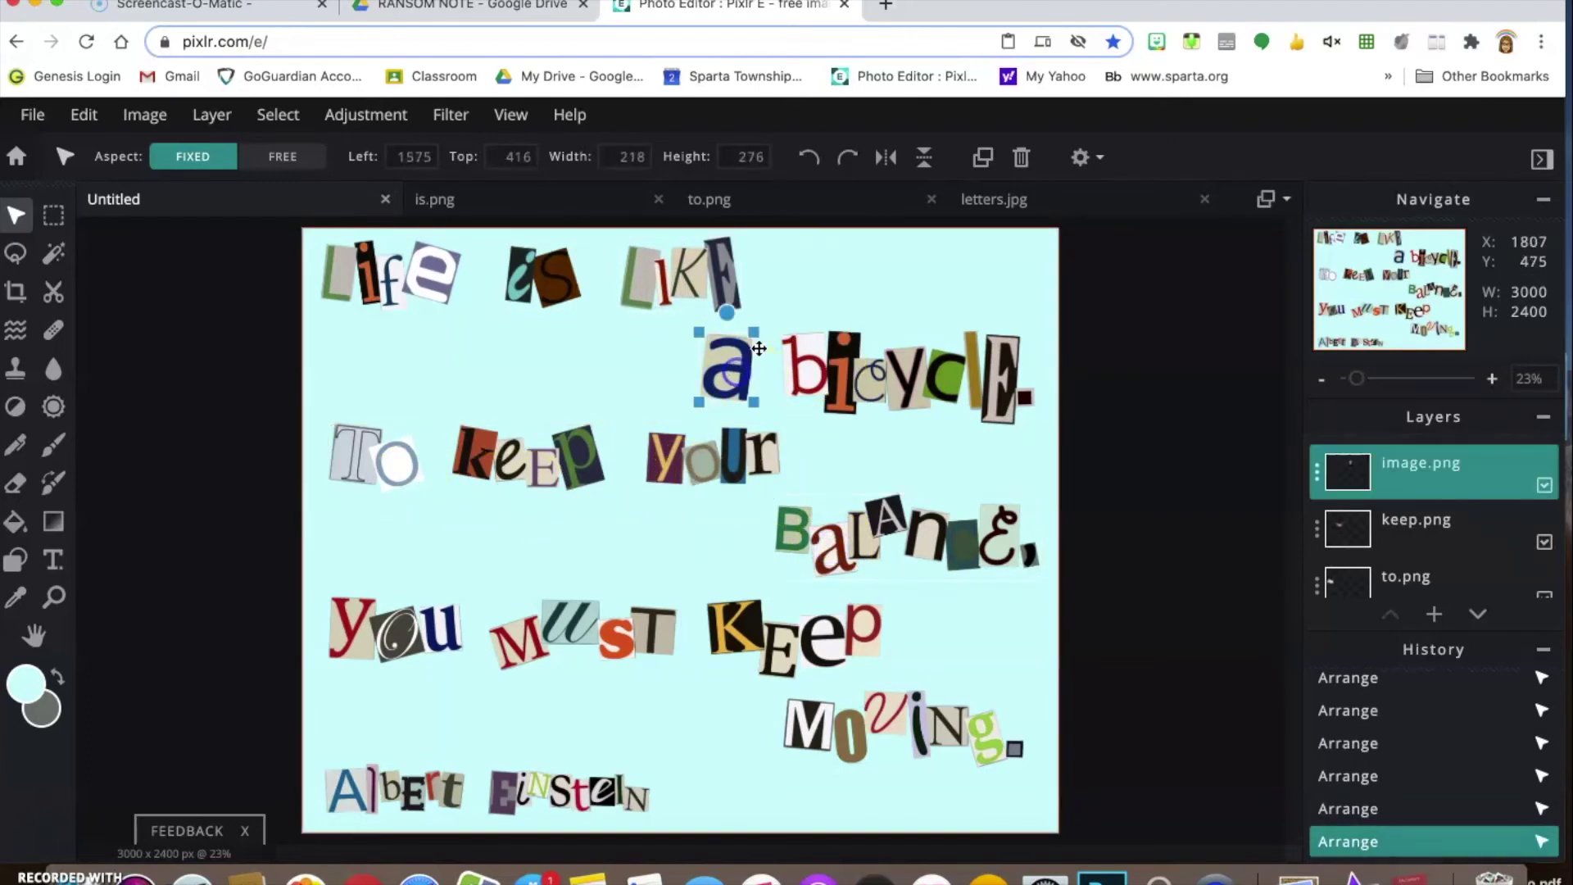
drag(722, 367, 719, 364)
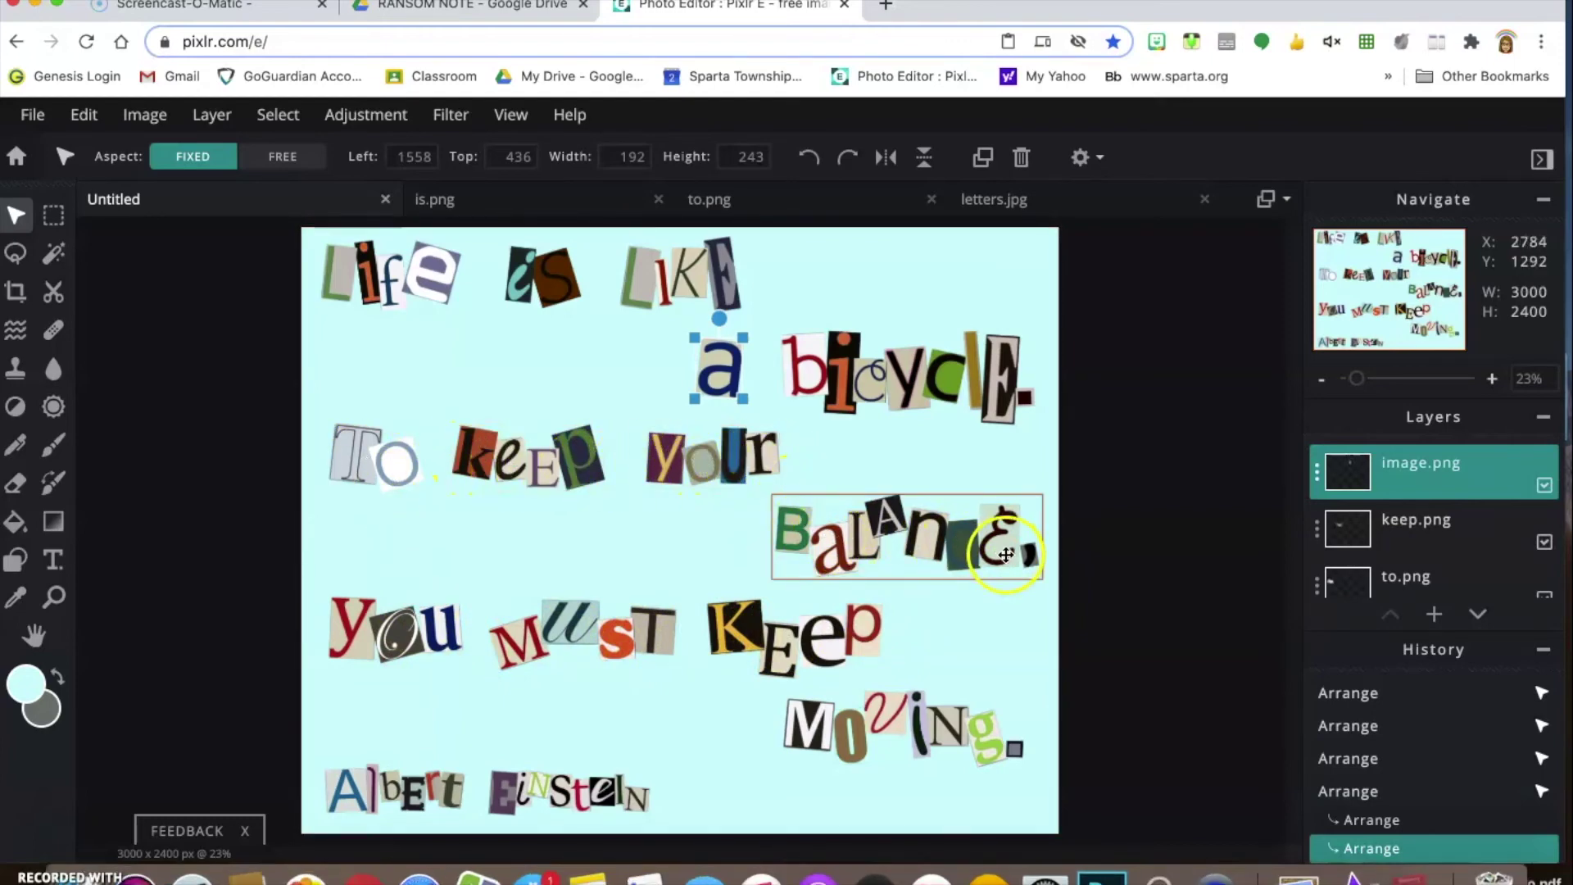
drag(882, 598, 875, 601)
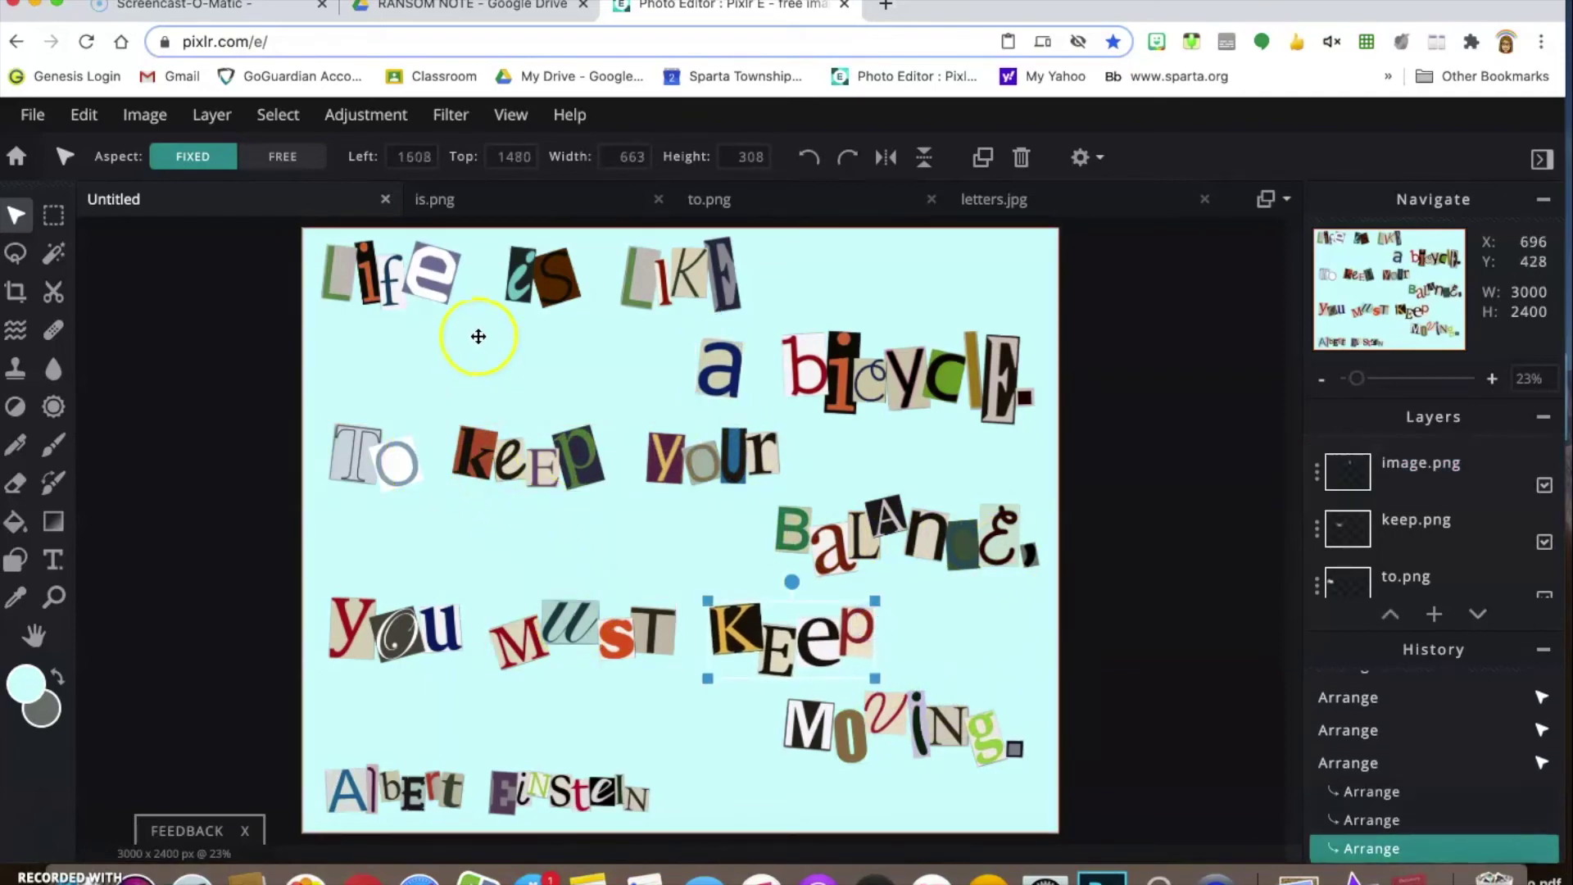
Nudge is and like leftward in the first line, the upper keep rightward, and Balance slightly upward.
drag(519, 273, 509, 273)
drag(679, 289, 682, 298)
click(492, 270)
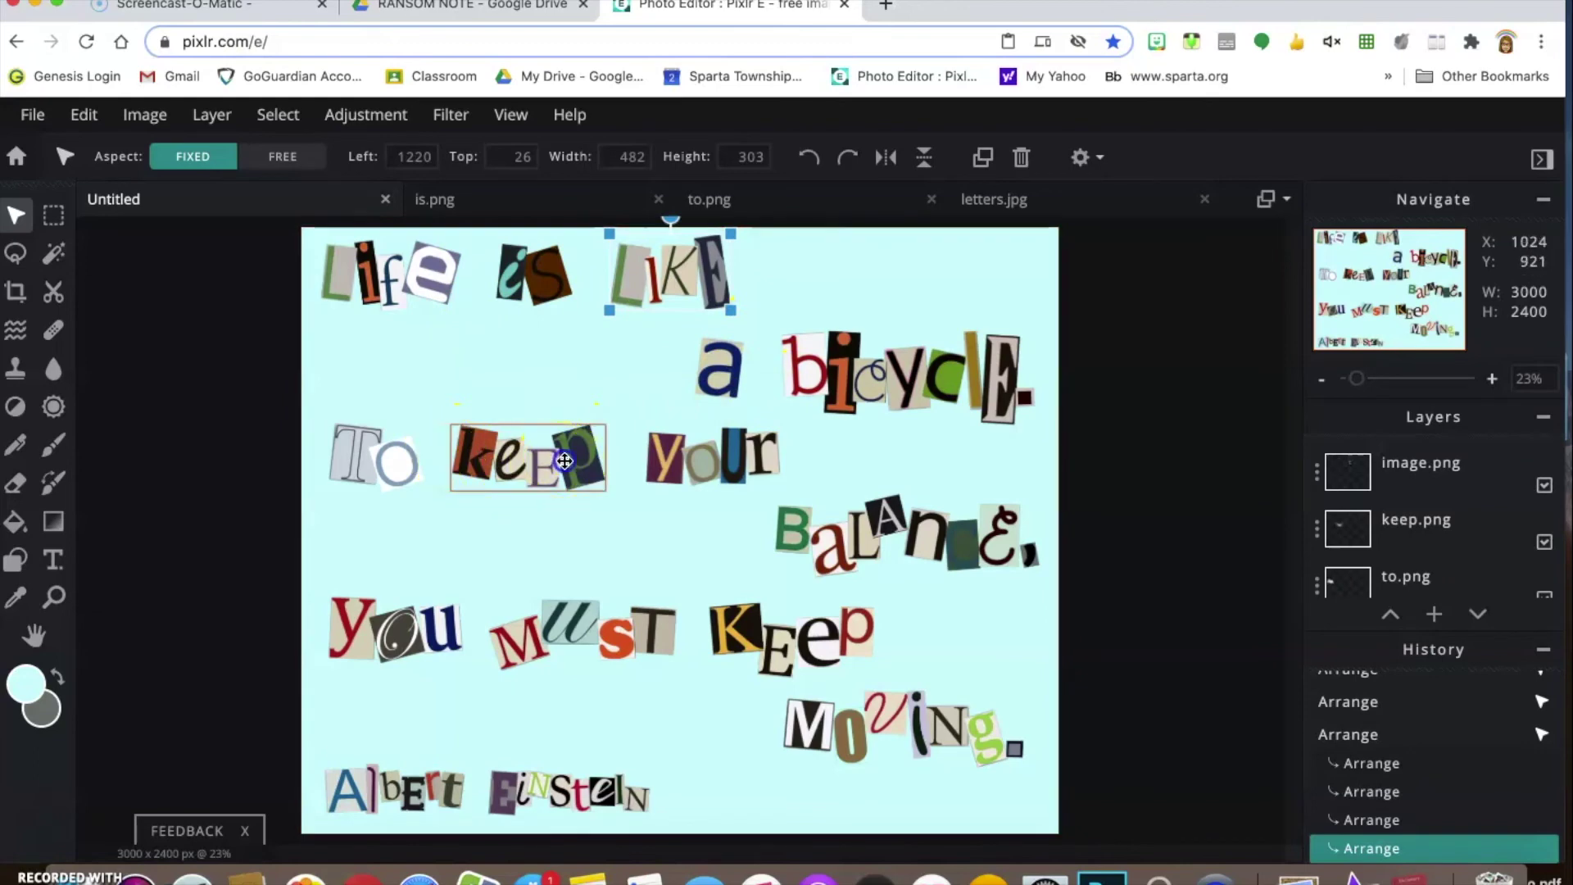
drag(564, 461, 567, 460)
drag(827, 554, 829, 553)
Adjust the you must keep moving lines: nudge you and must up, and shift the lower keep and moving rightward.
click(348, 626)
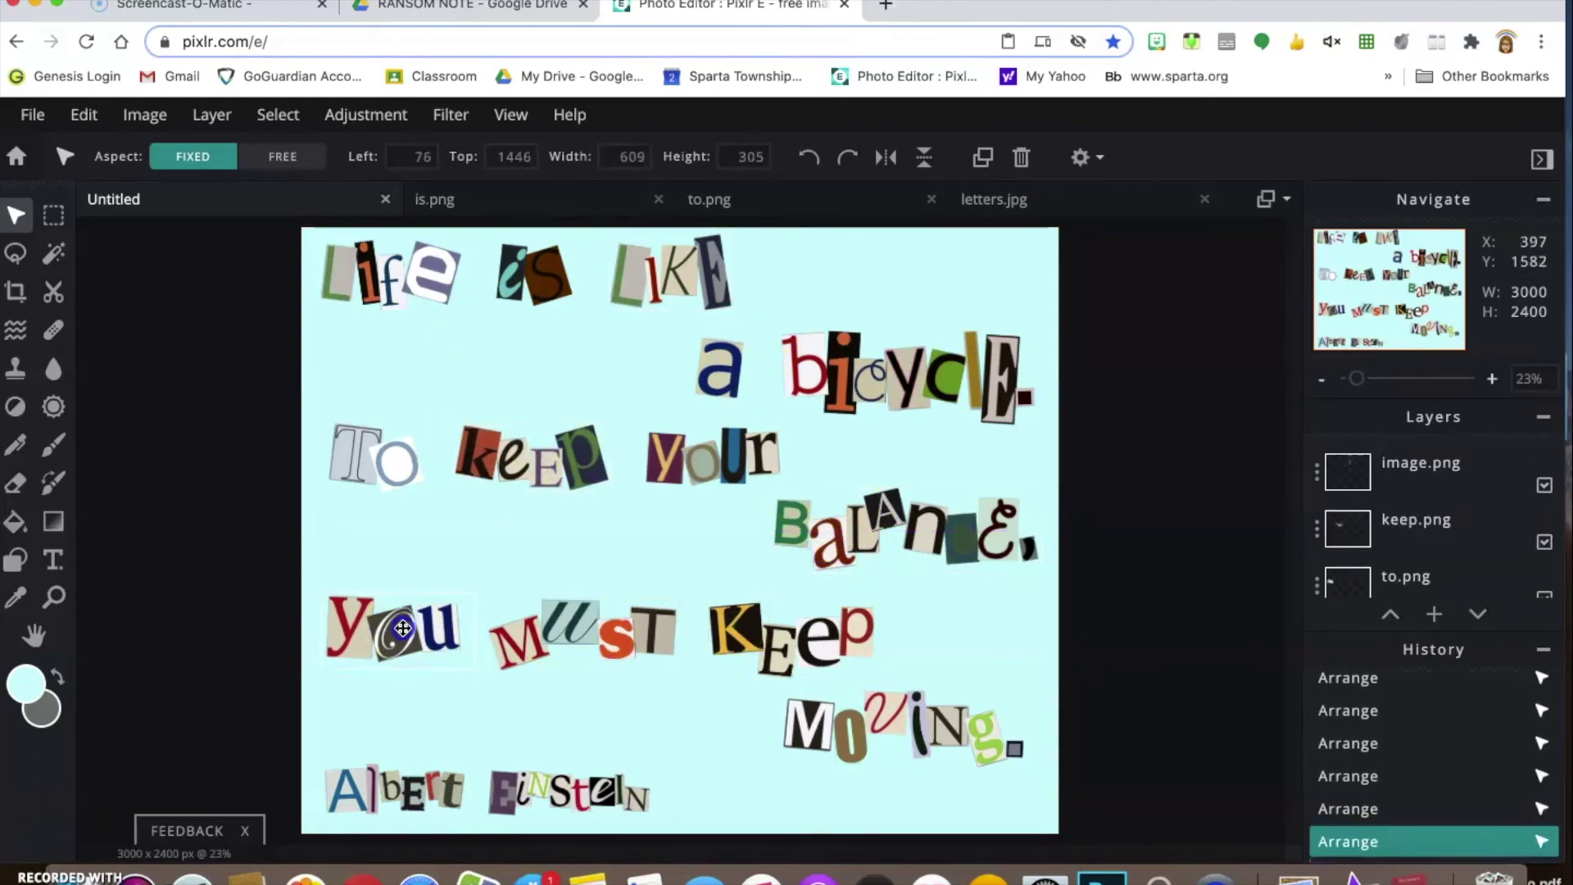
click(527, 645)
click(720, 637)
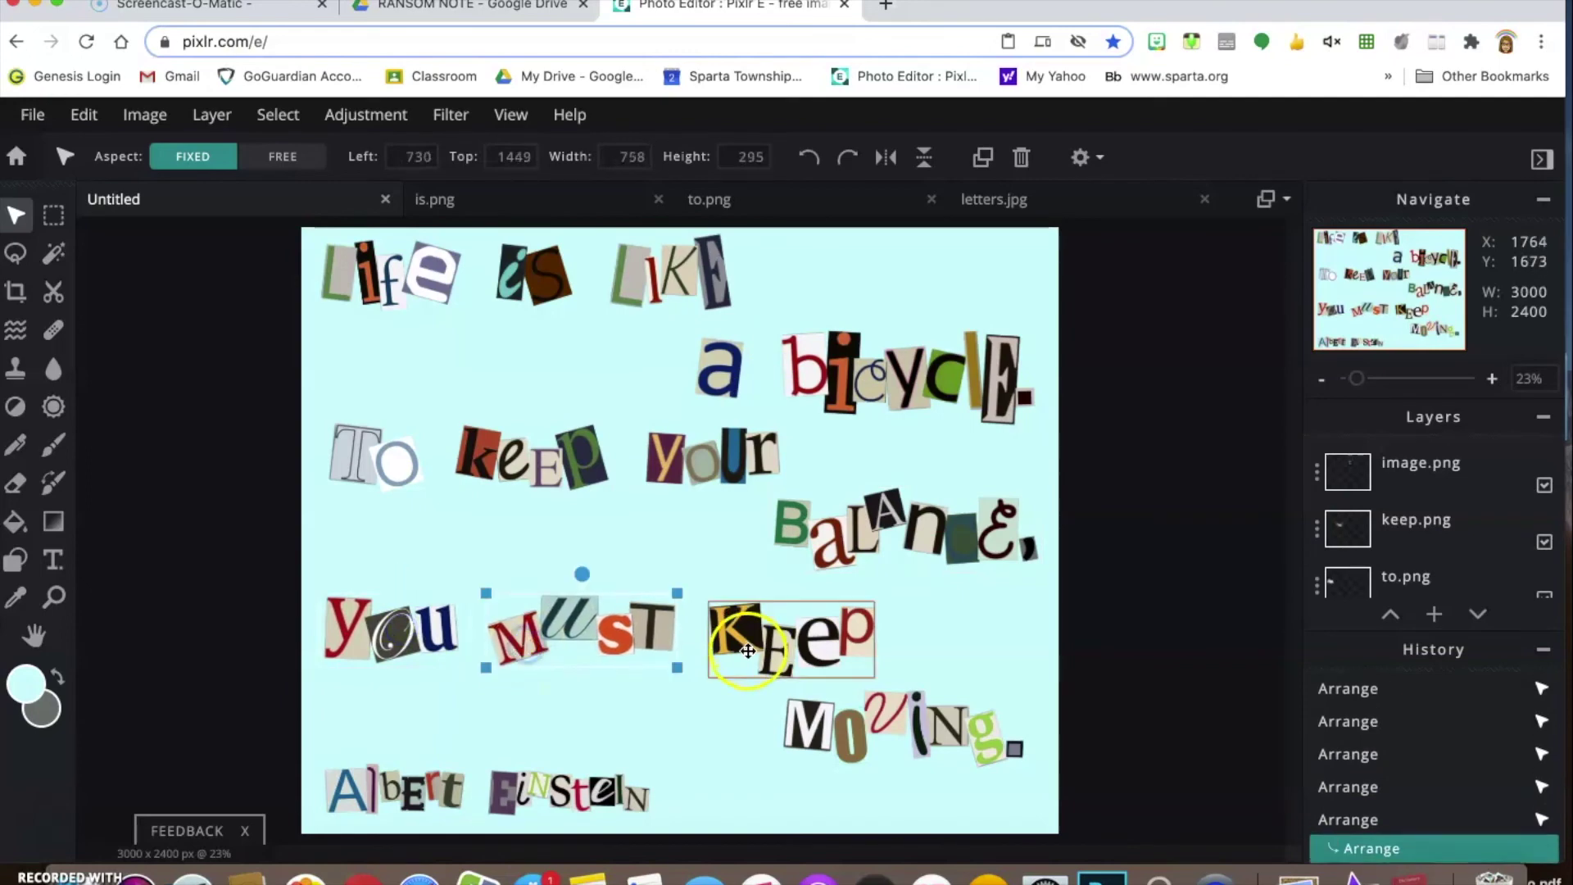
drag(833, 729, 862, 725)
Fine-tune Albert and Einstein side by side in the canvas's lower-left corner, and clear the layer selection.
click(562, 784)
drag(562, 784, 560, 779)
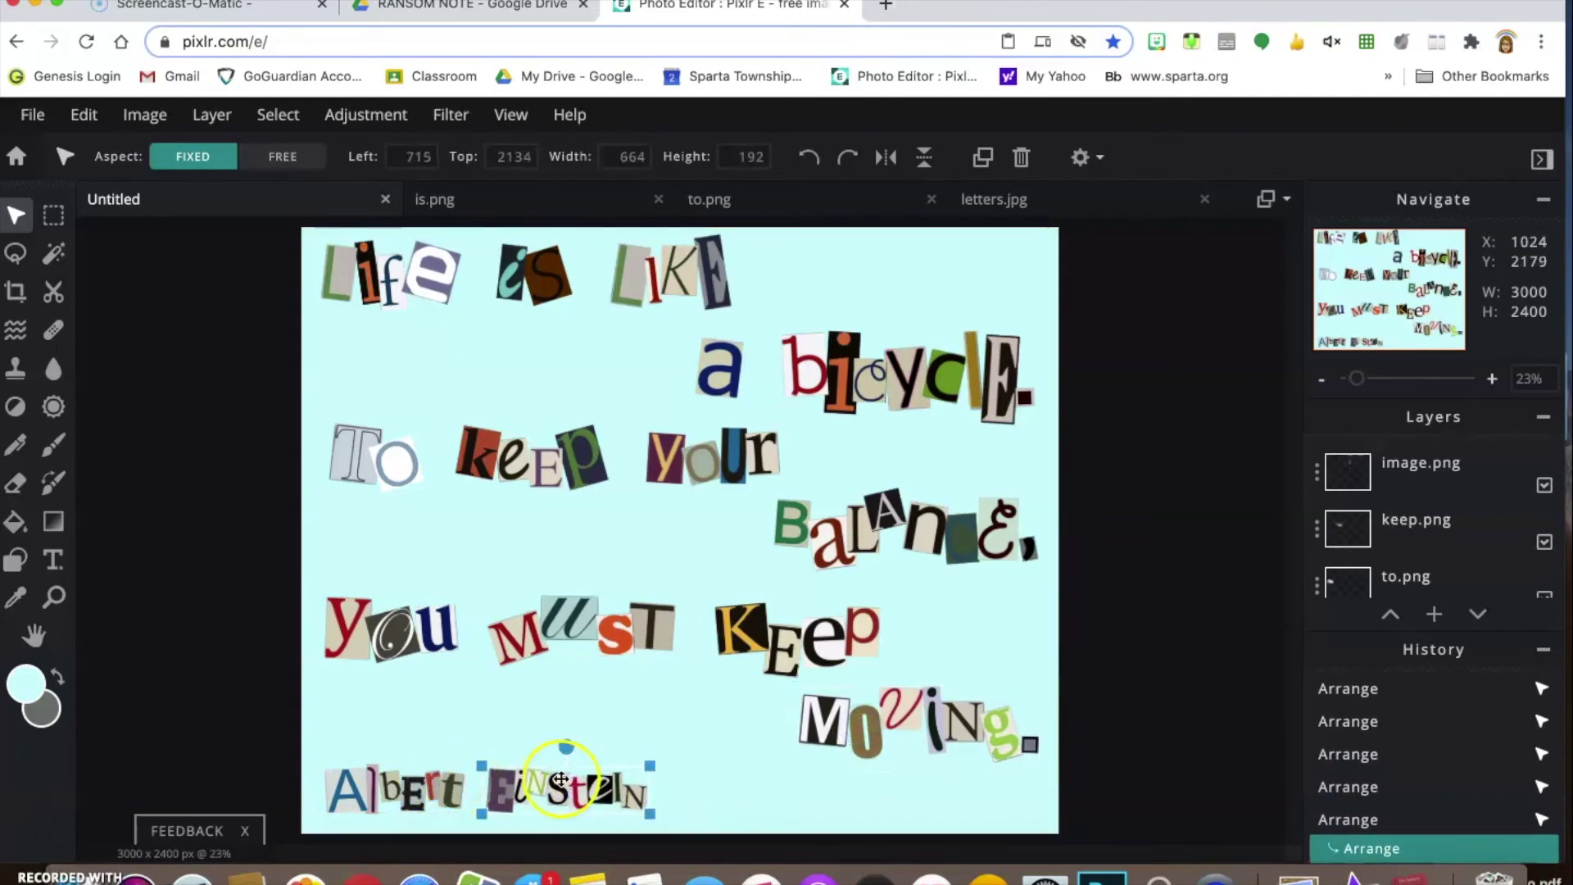
drag(400, 785, 396, 788)
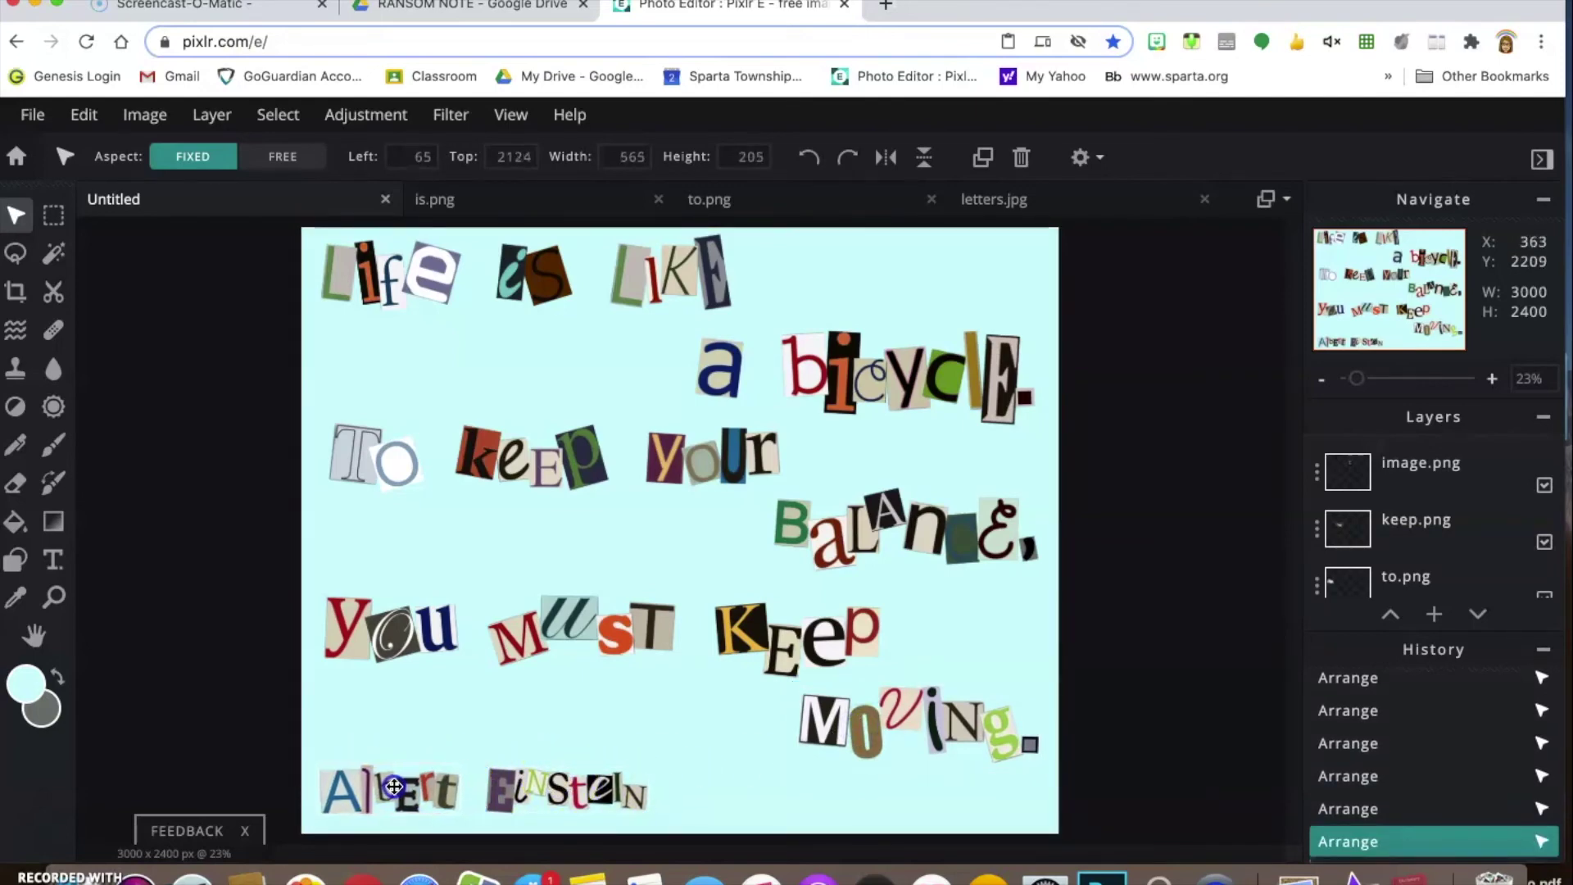
drag(512, 793, 399, 750)
drag(449, 801, 551, 798)
drag(433, 758, 495, 793)
click(496, 794)
click(1158, 575)
click(1178, 457)
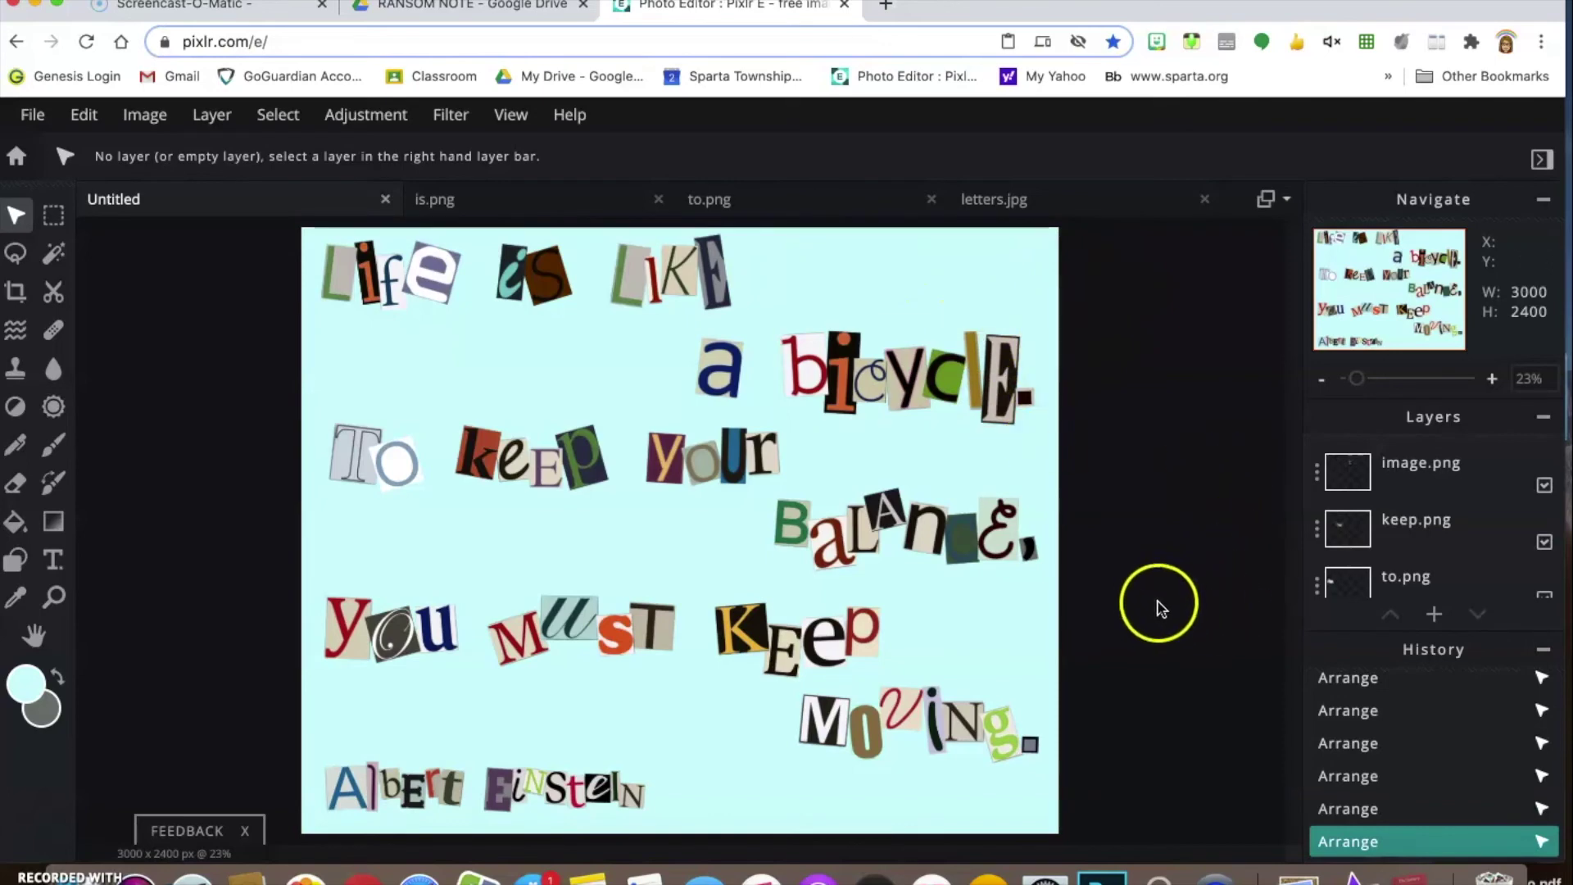
Open a new browser tab and search Google for blackboard.
click(882, 10)
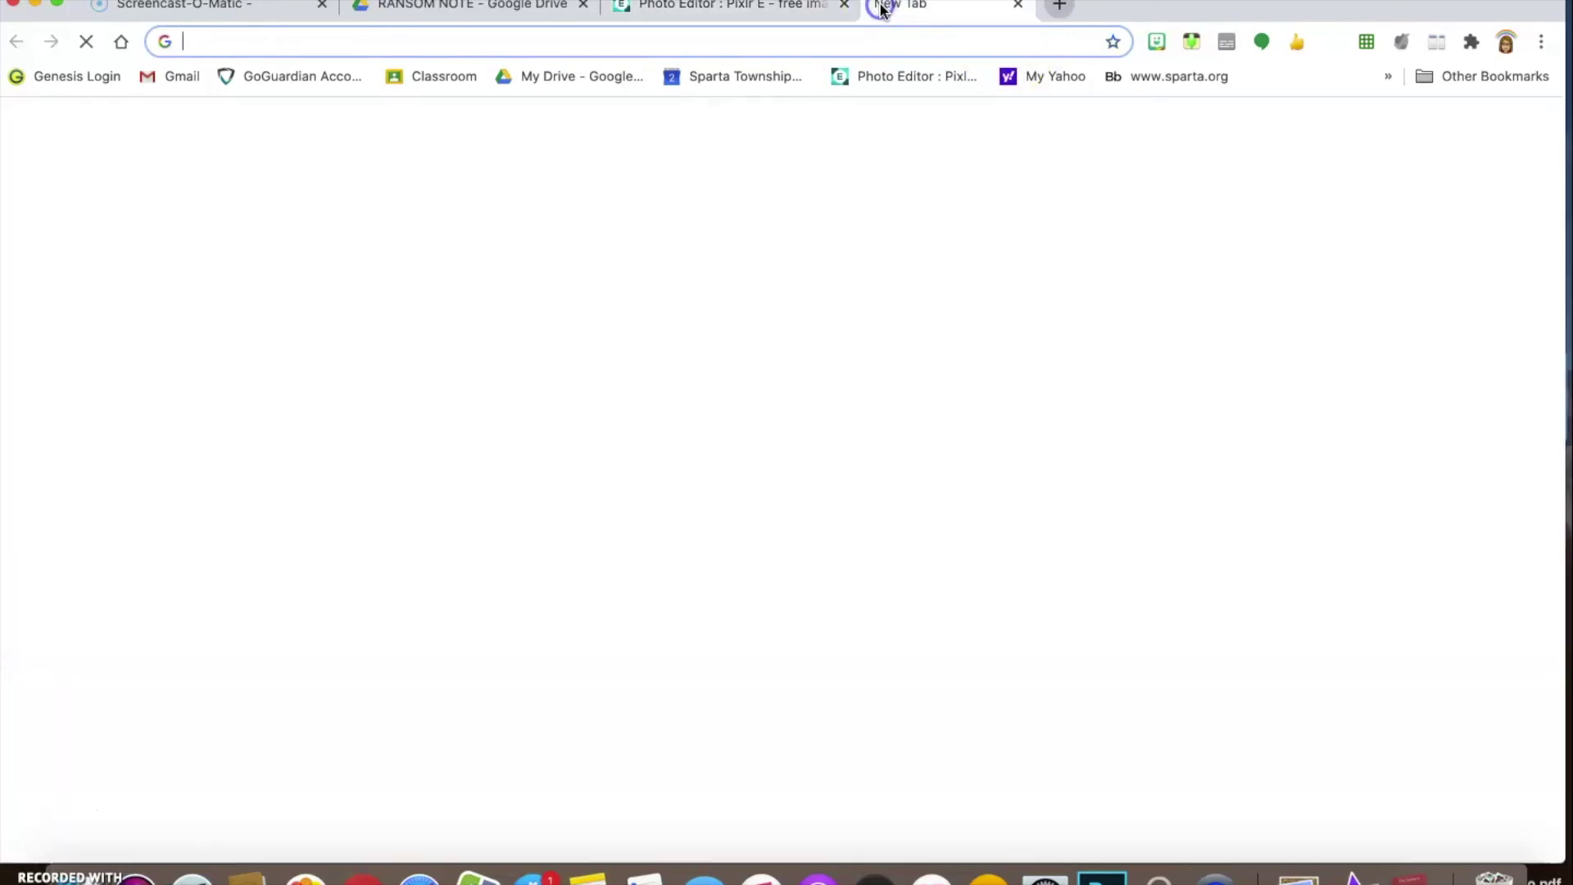
click(661, 426)
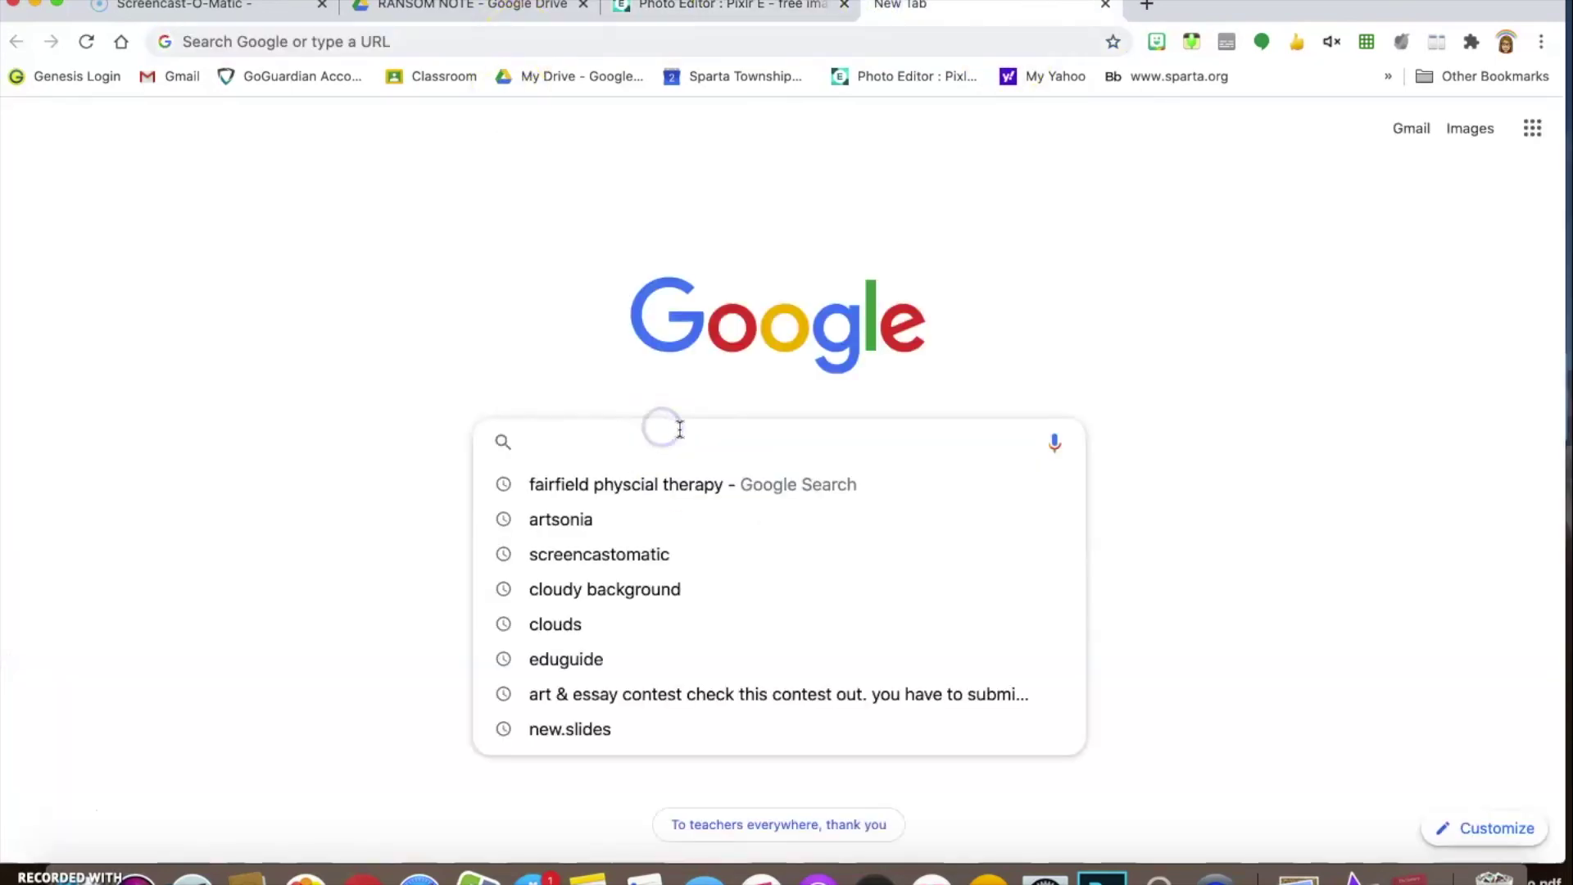
click(871, 453)
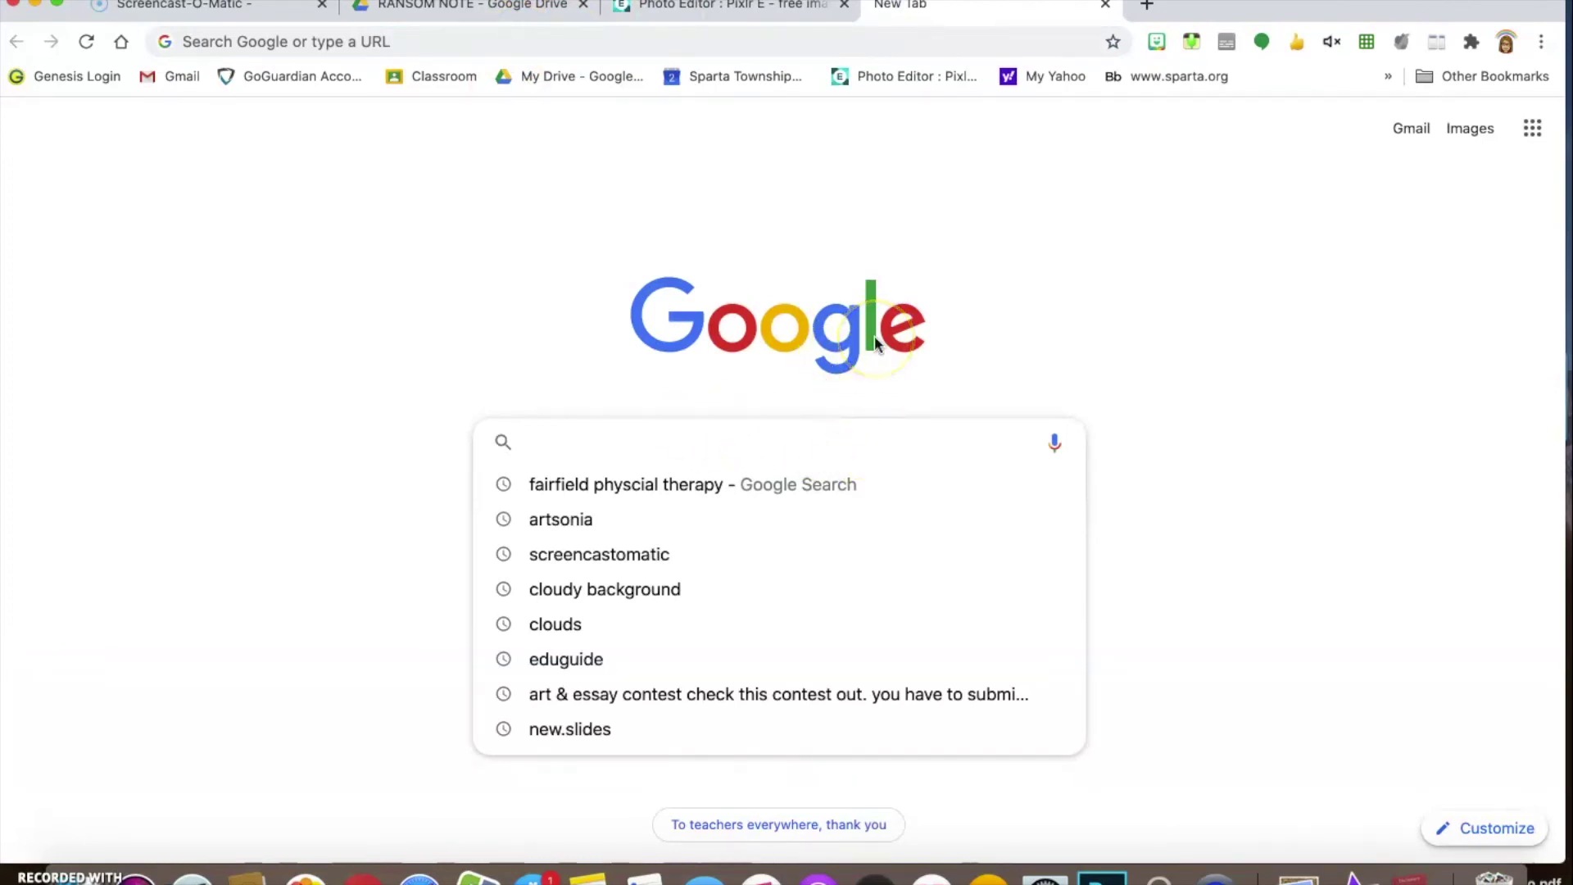
text(black)
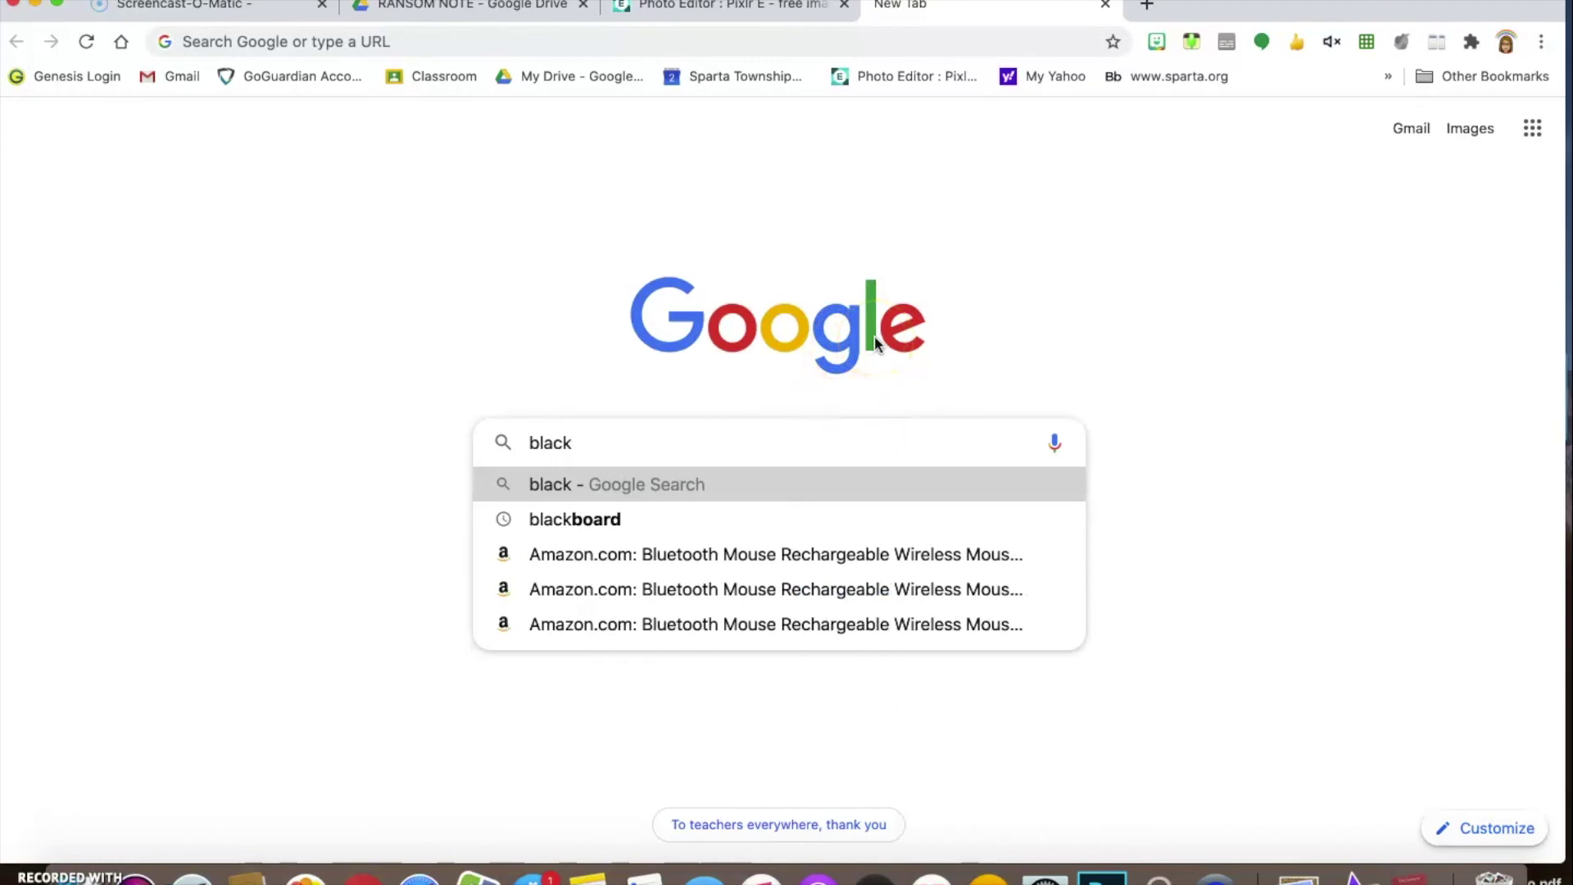
text(gr)
key(BackSpace)
key(BackSpace)
text(boe)
text(s)
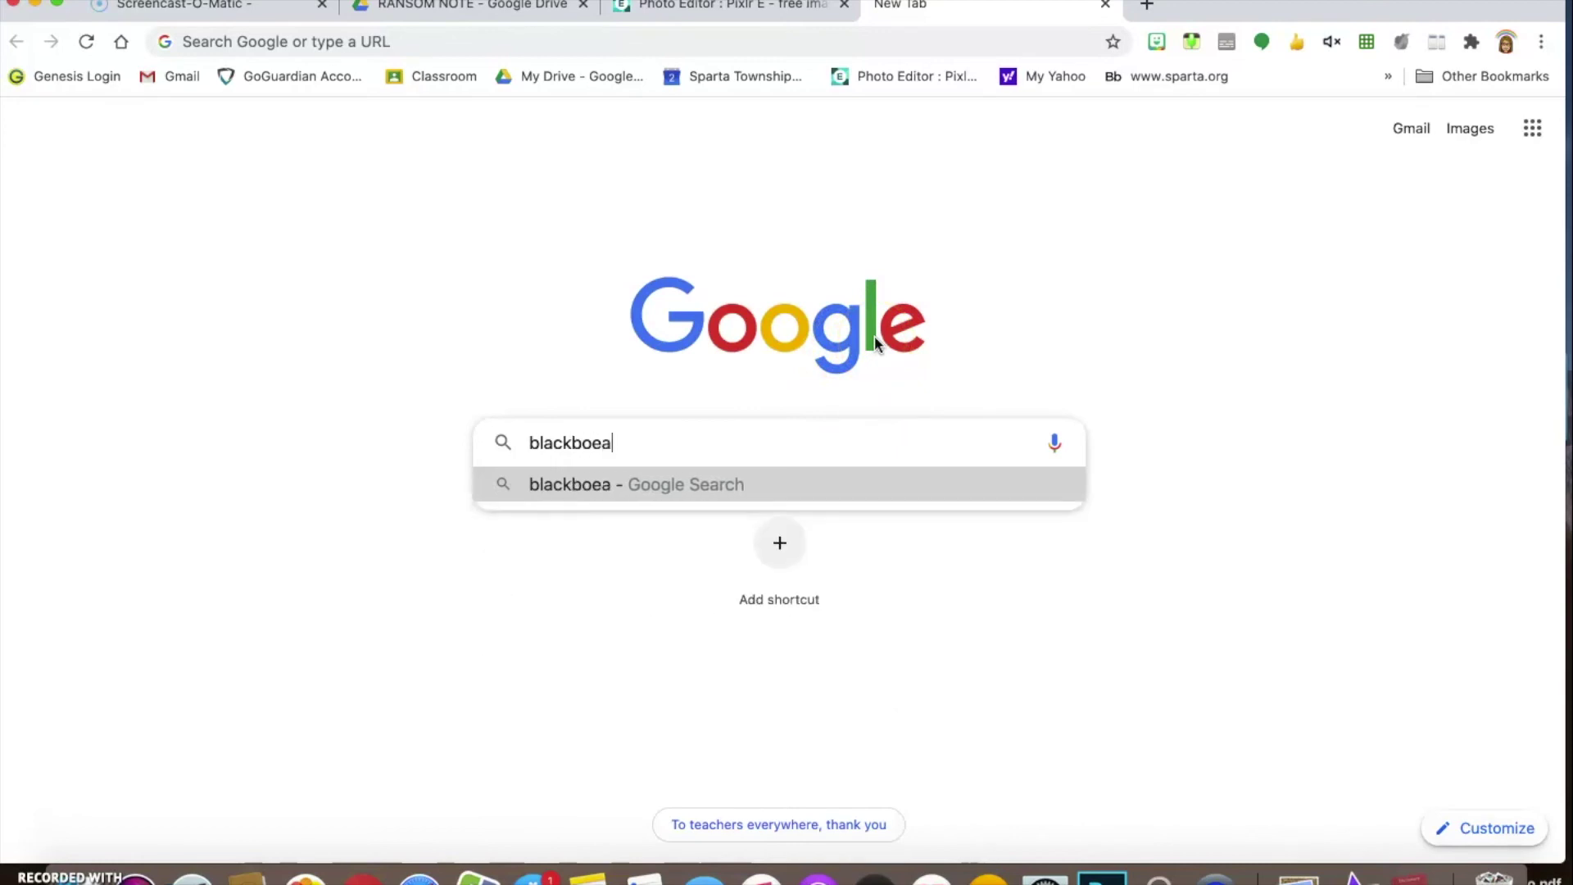
key(BackSpace)
key(BackSpace)
text(ard)
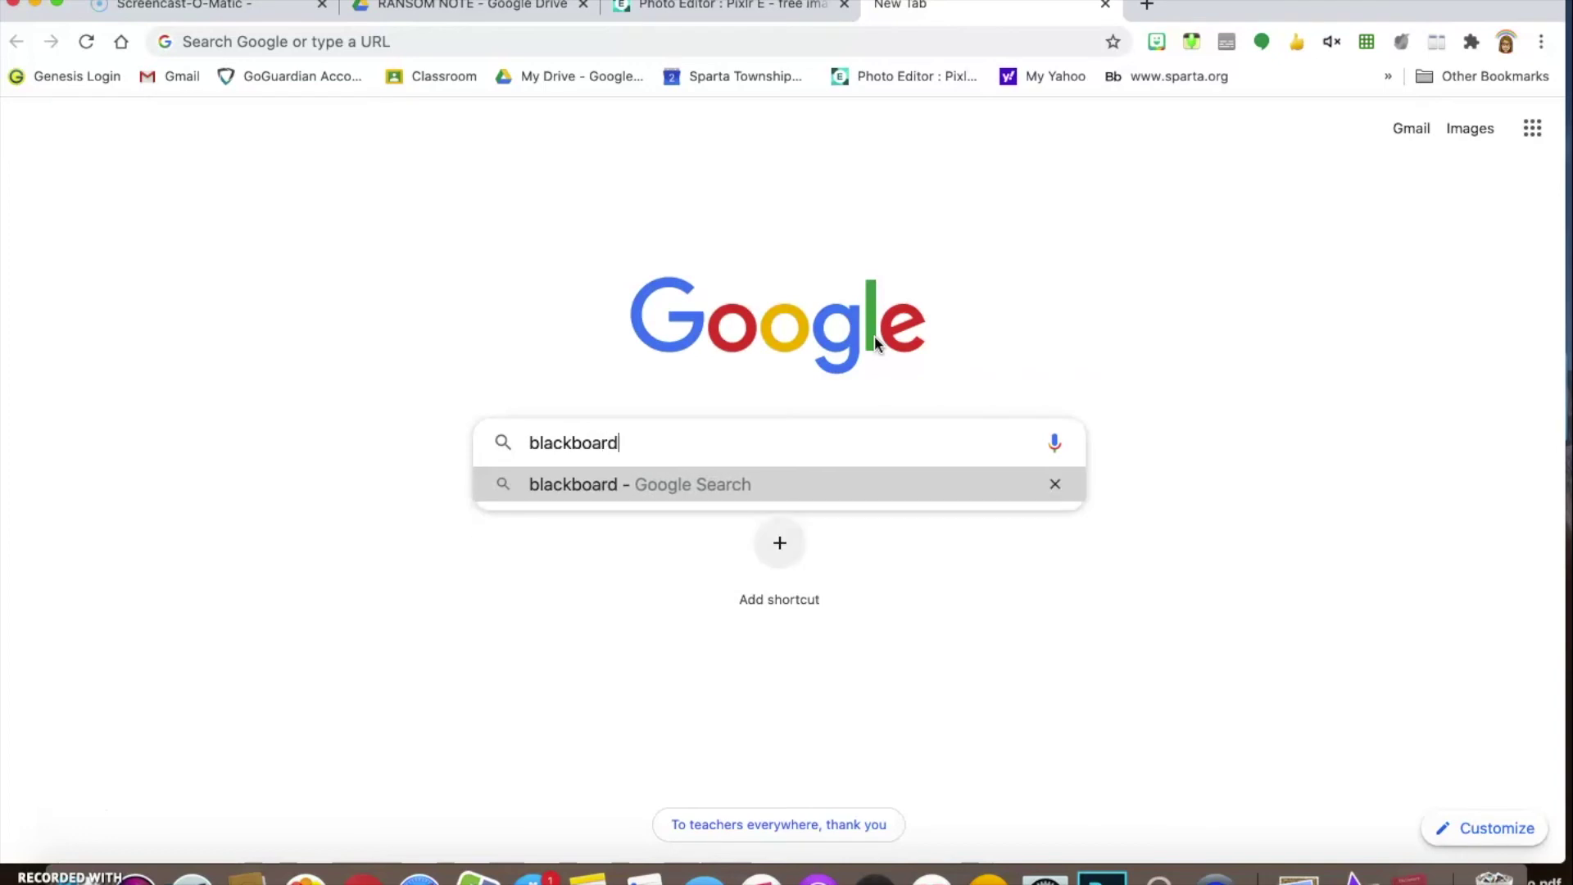
key(Return)
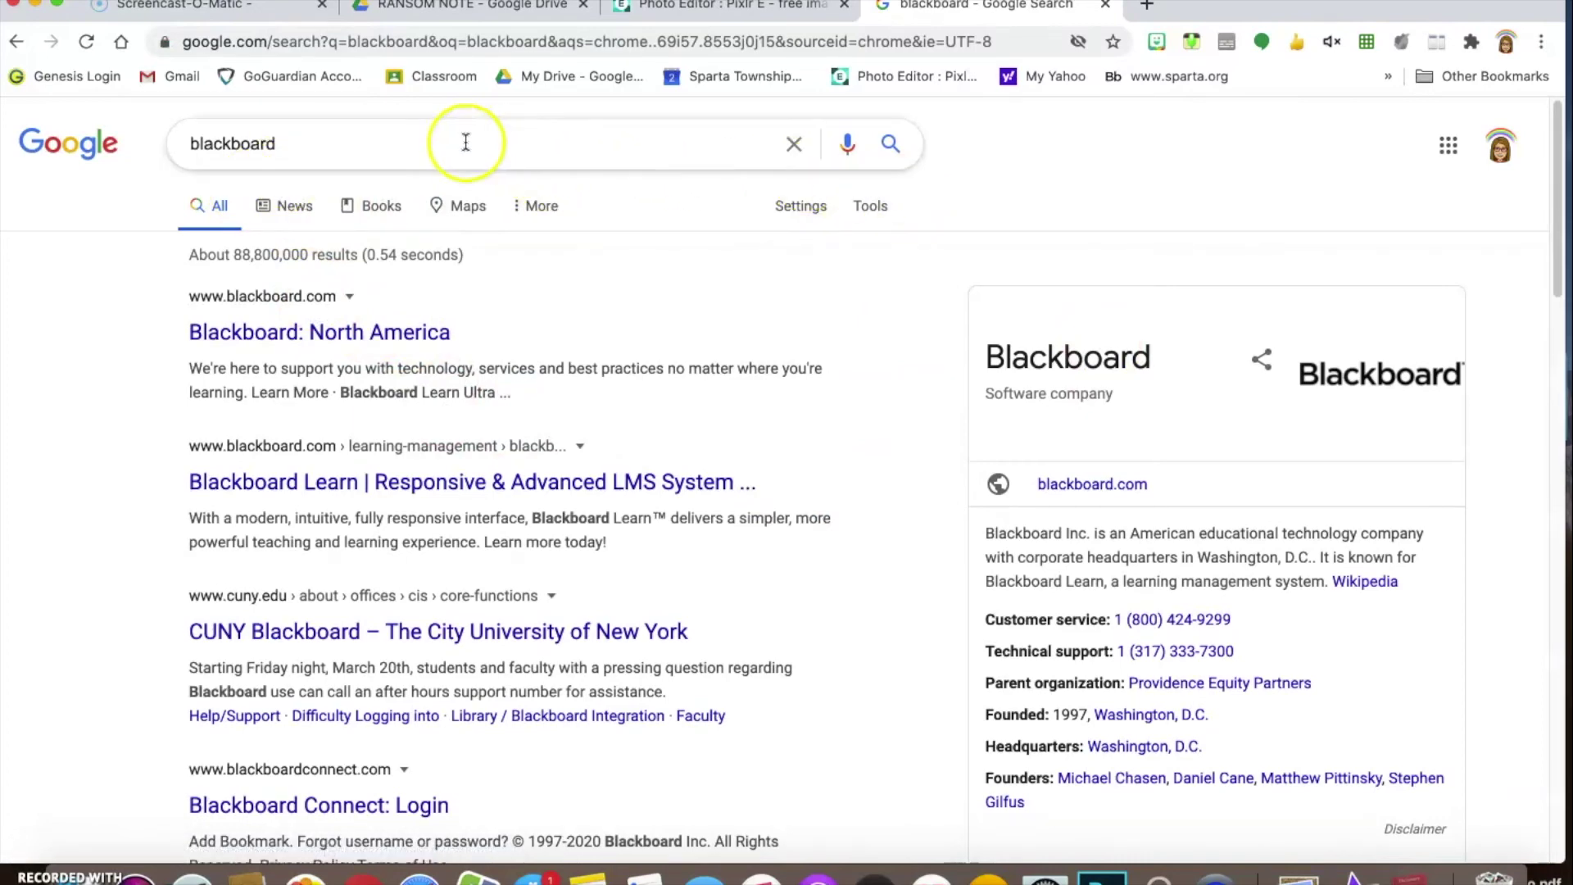
Return to the Google home page and search for blackboard images.
click(357, 131)
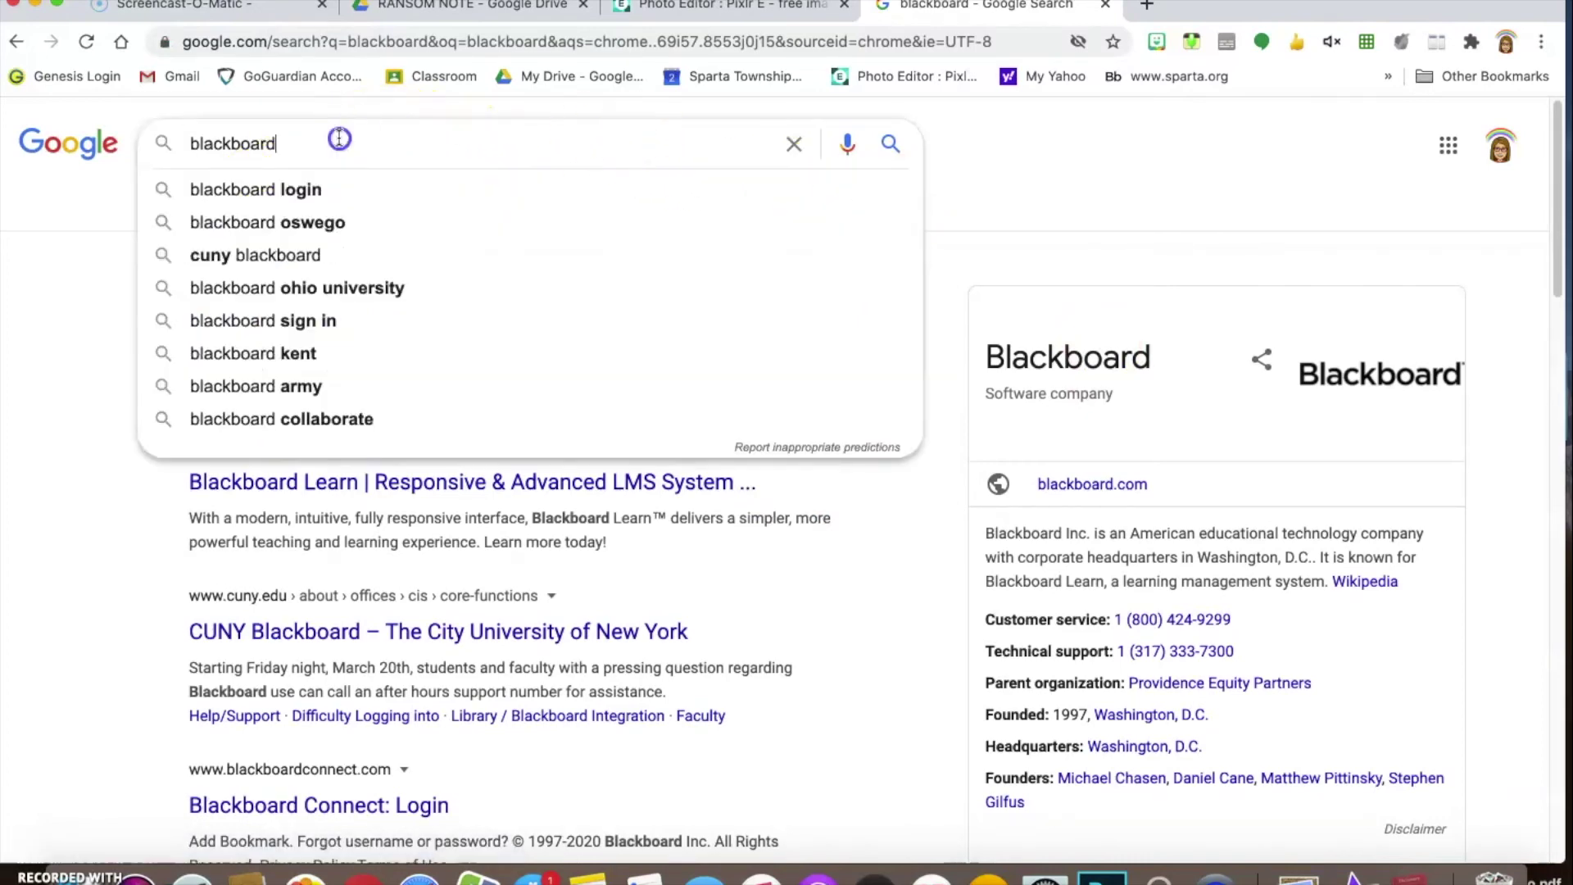
click(1064, 239)
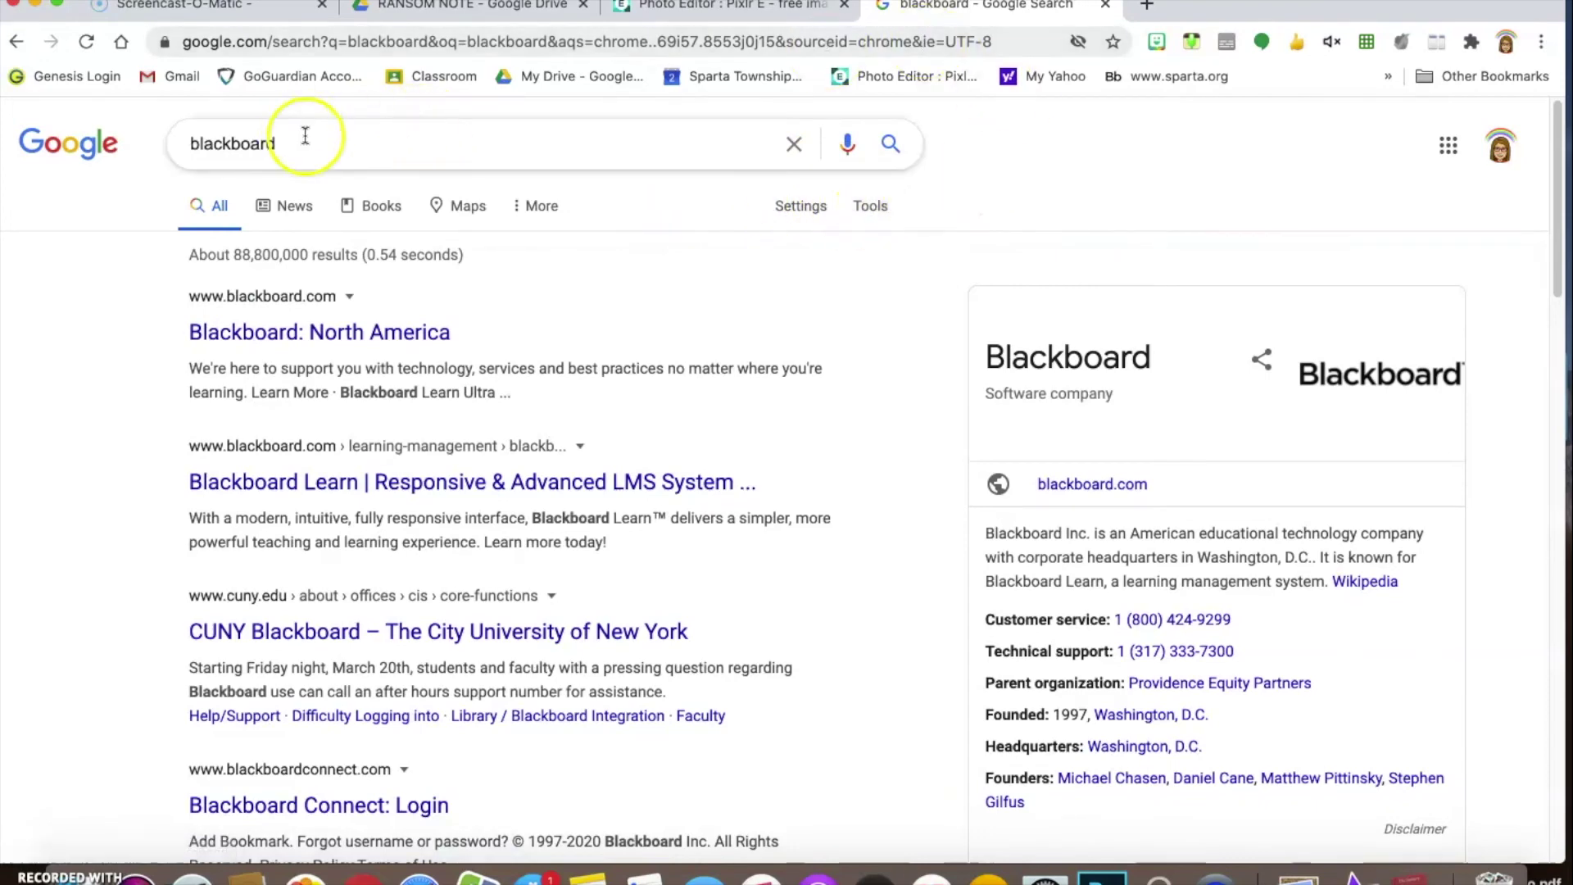
click(80, 146)
click(548, 414)
text(black)
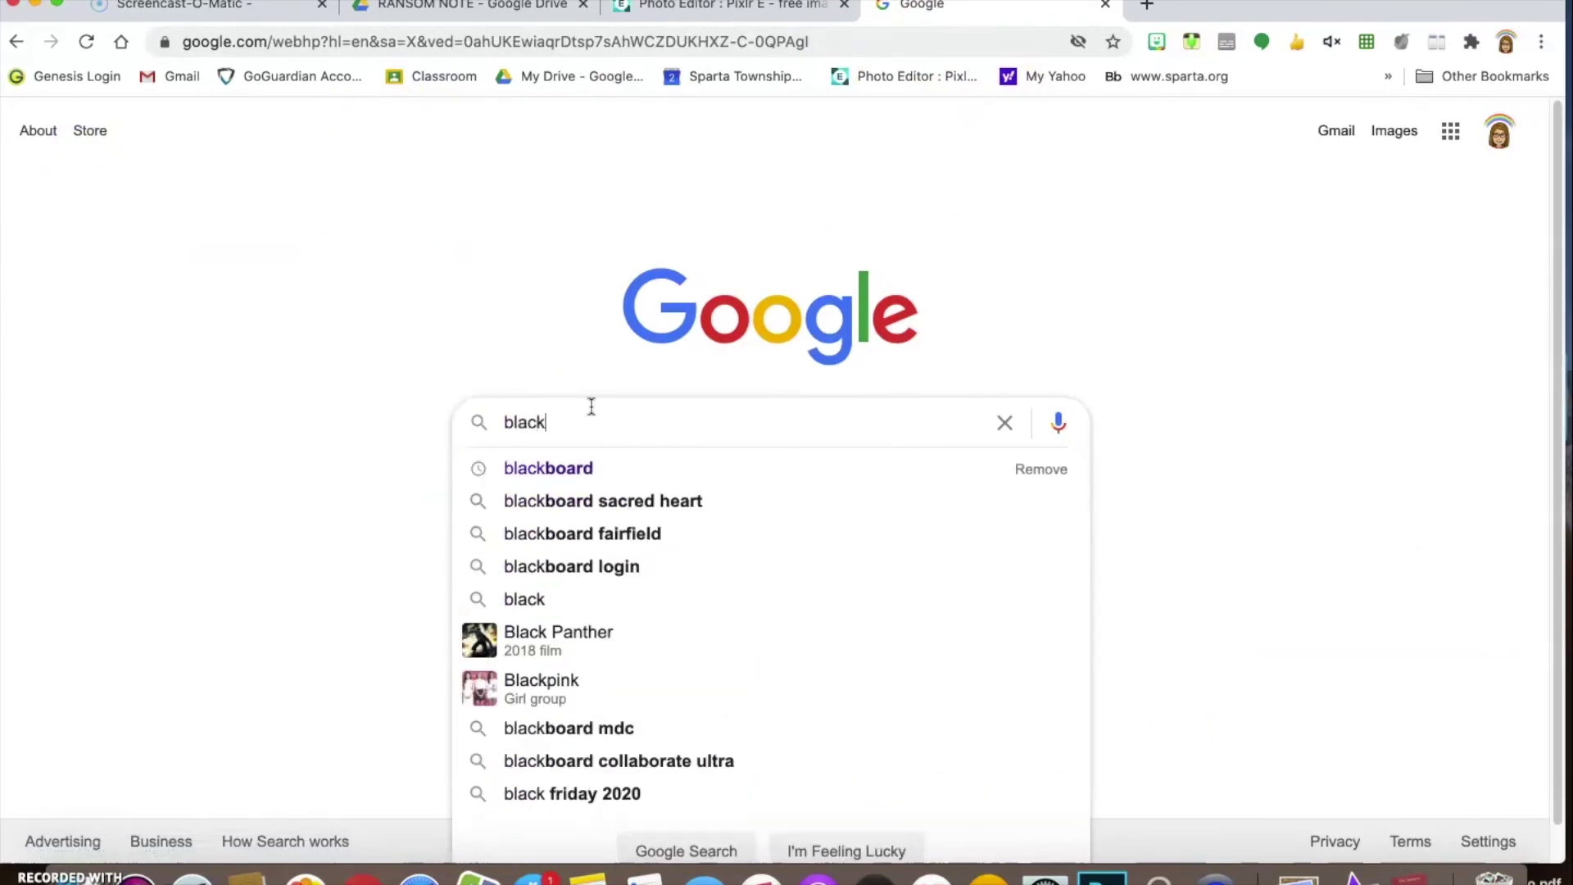
text(boa)
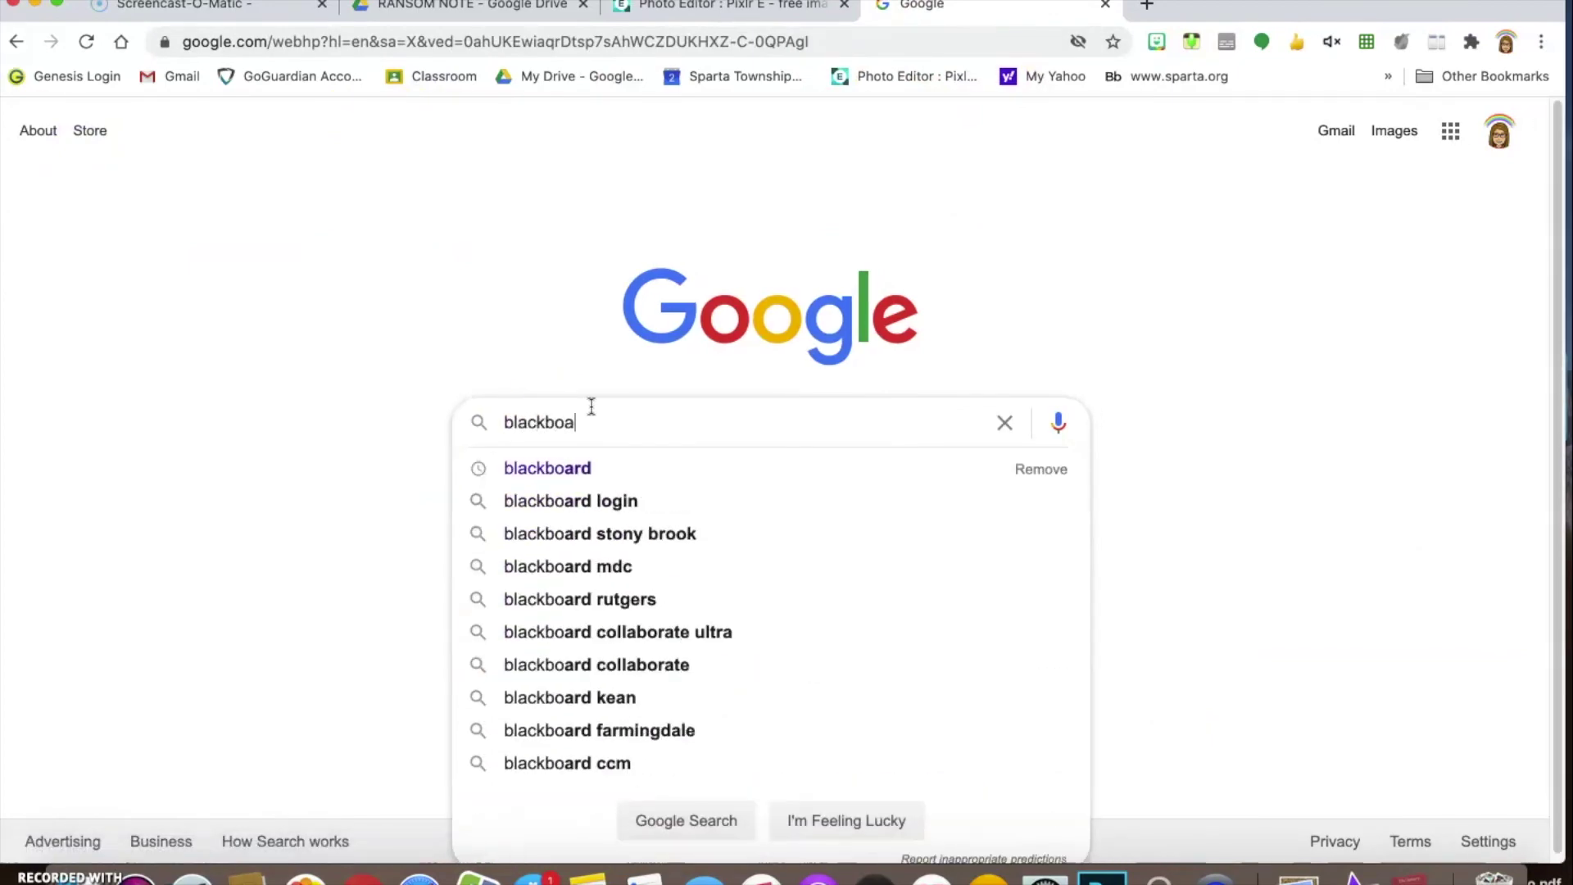
text(rd images)
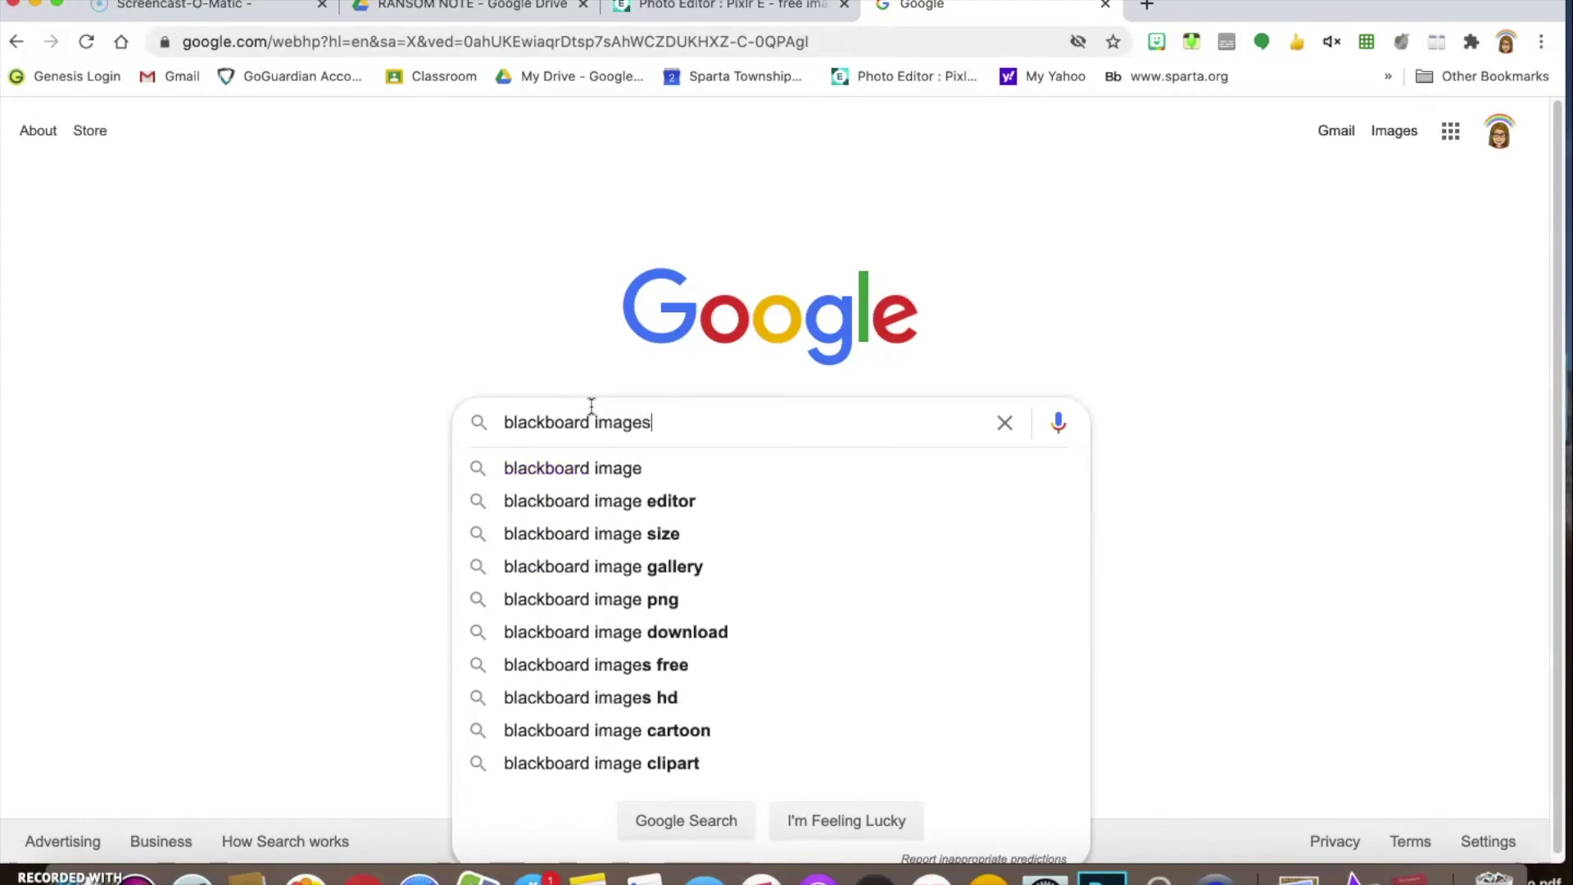
key(Return)
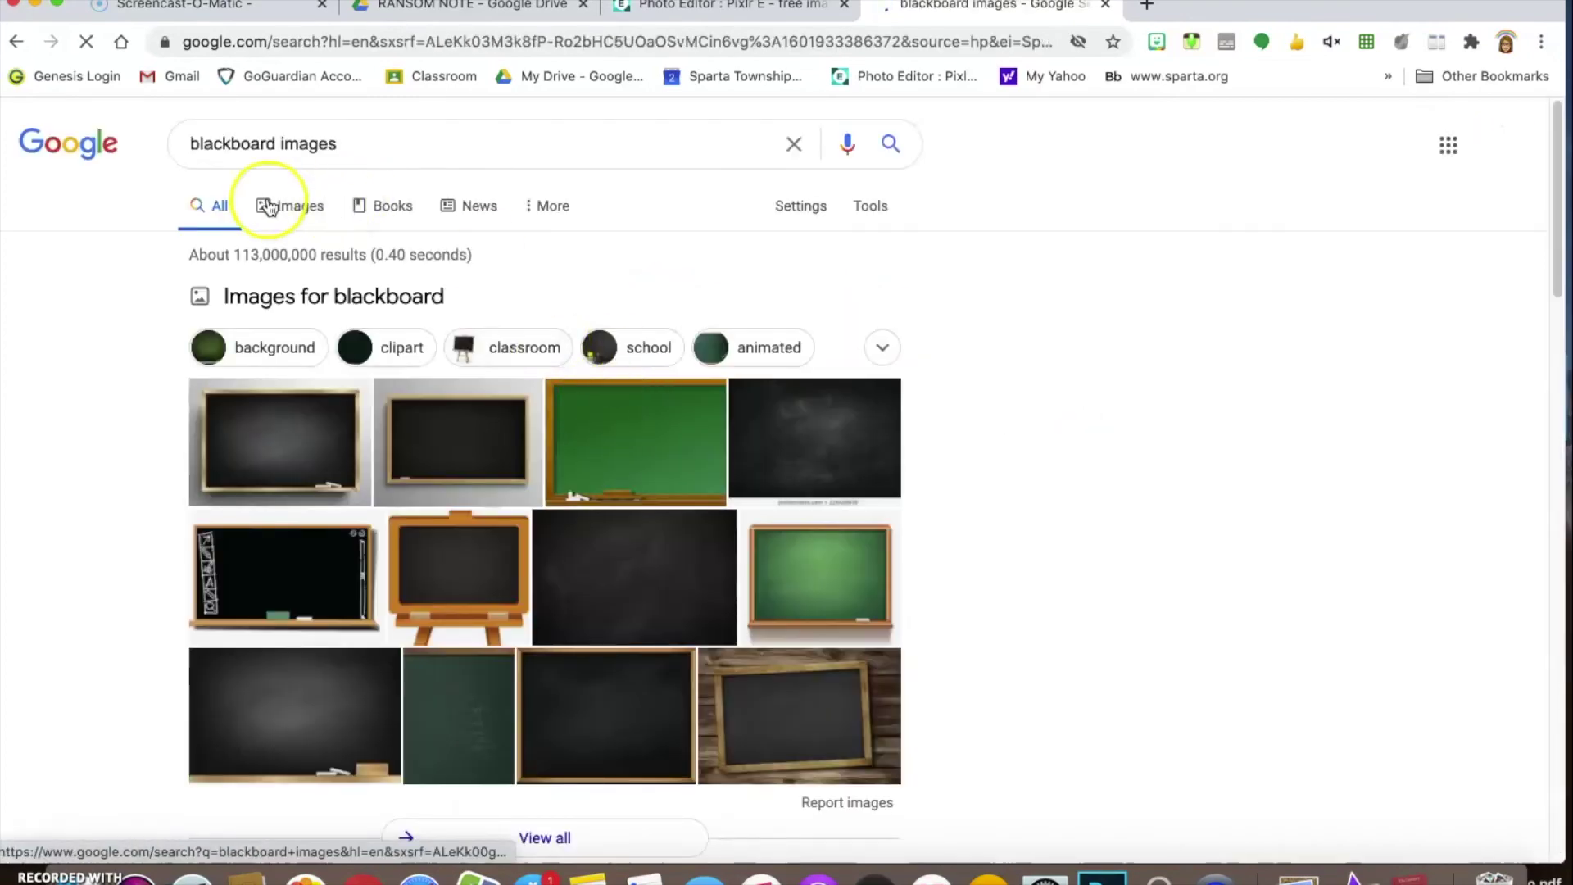
Show the image results for blackboard images and filter them to large size only.
click(273, 206)
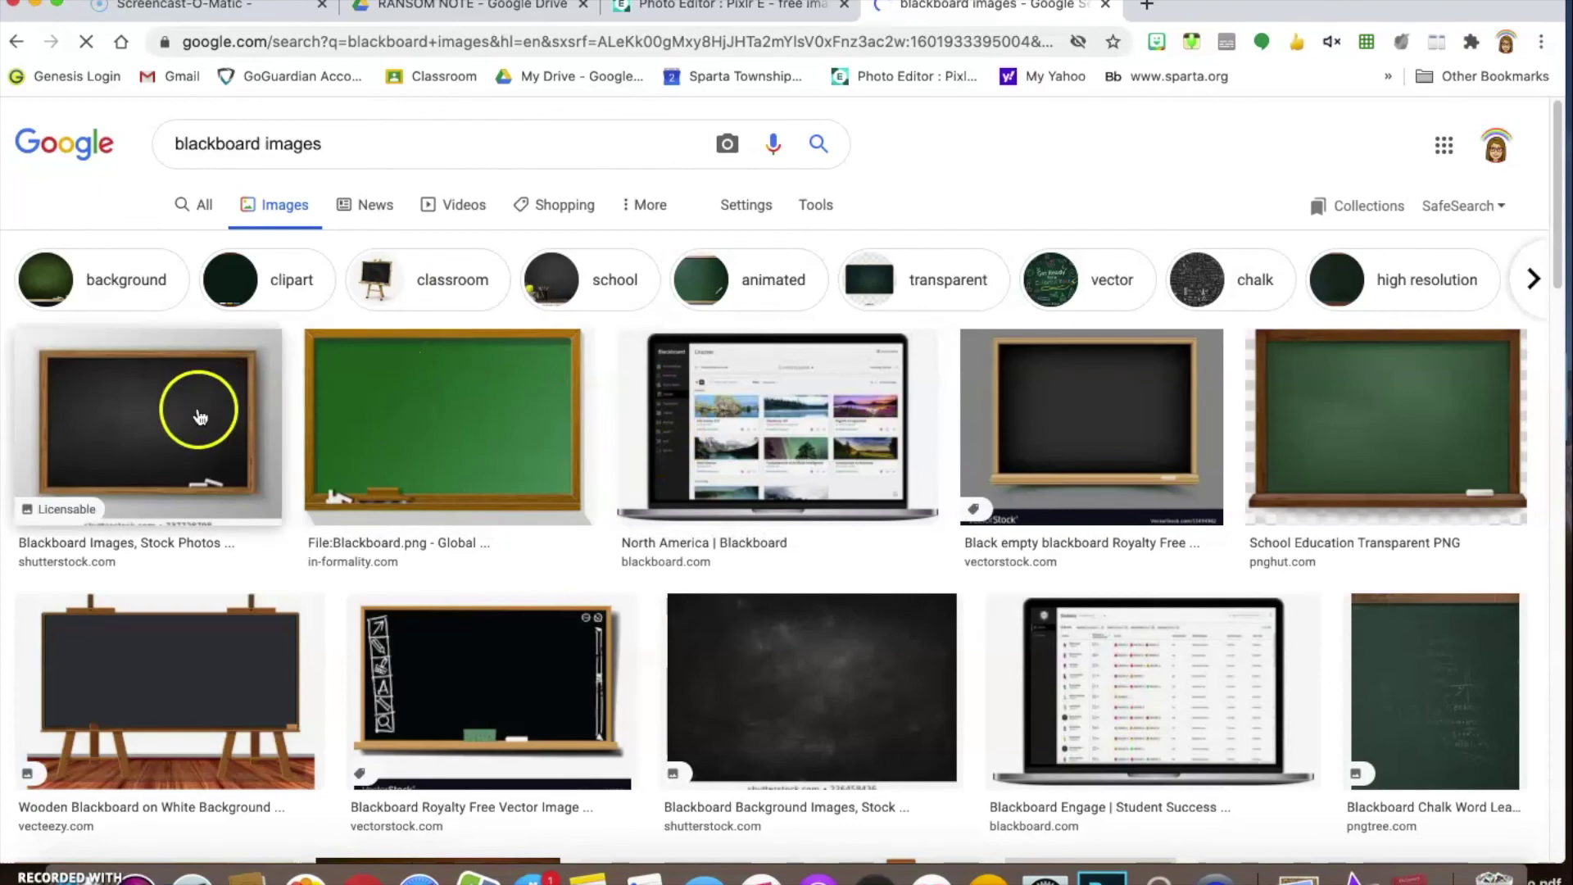
scroll(877, 616, down, 3)
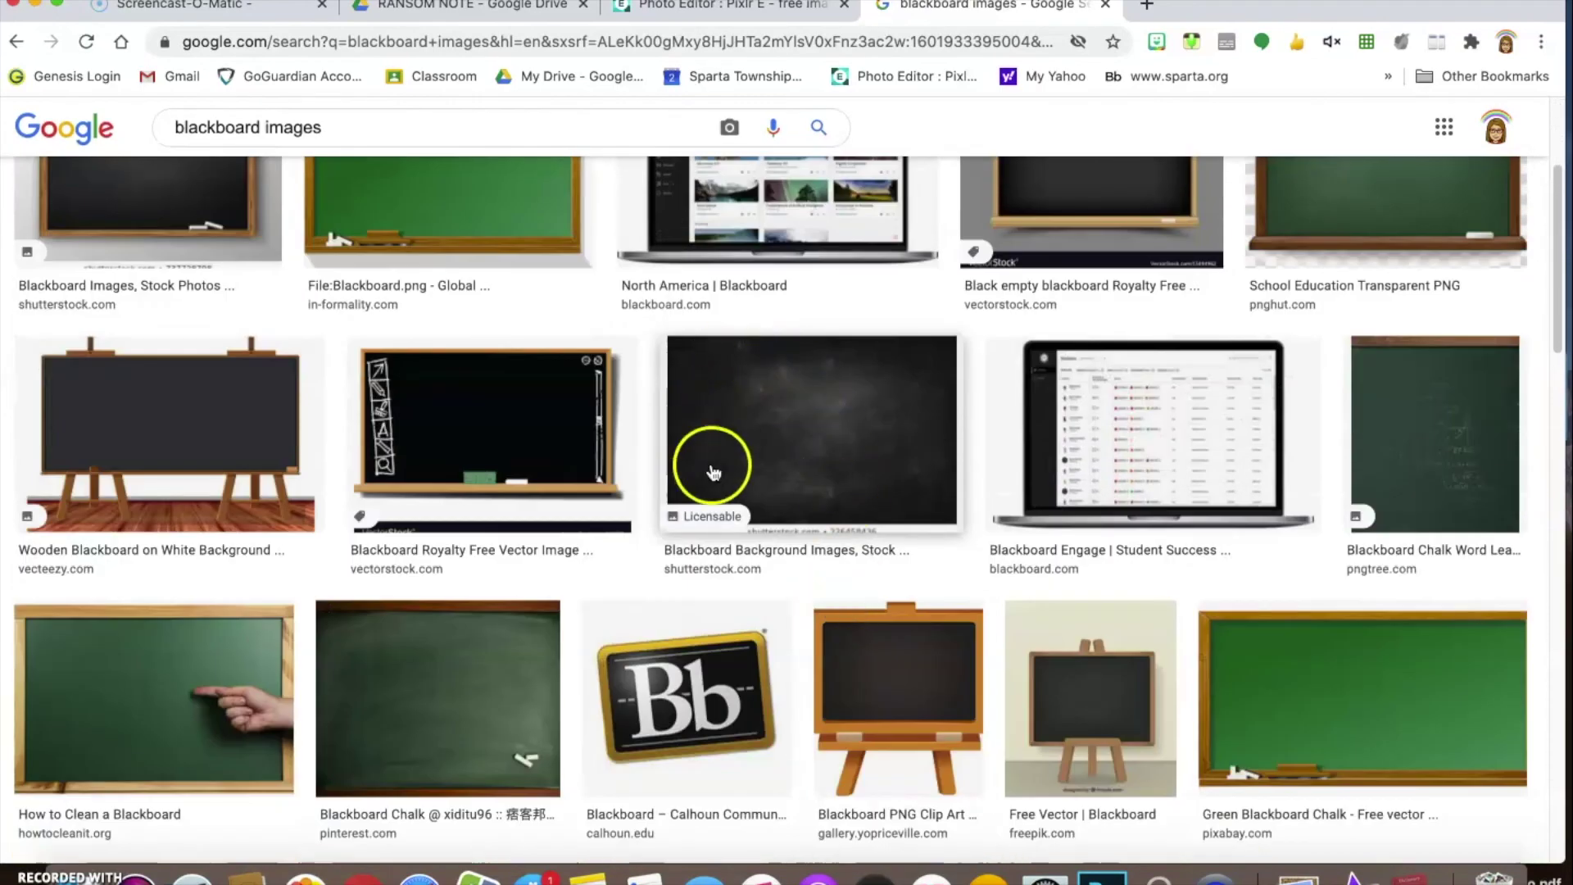
scroll(1016, 295, up, 3)
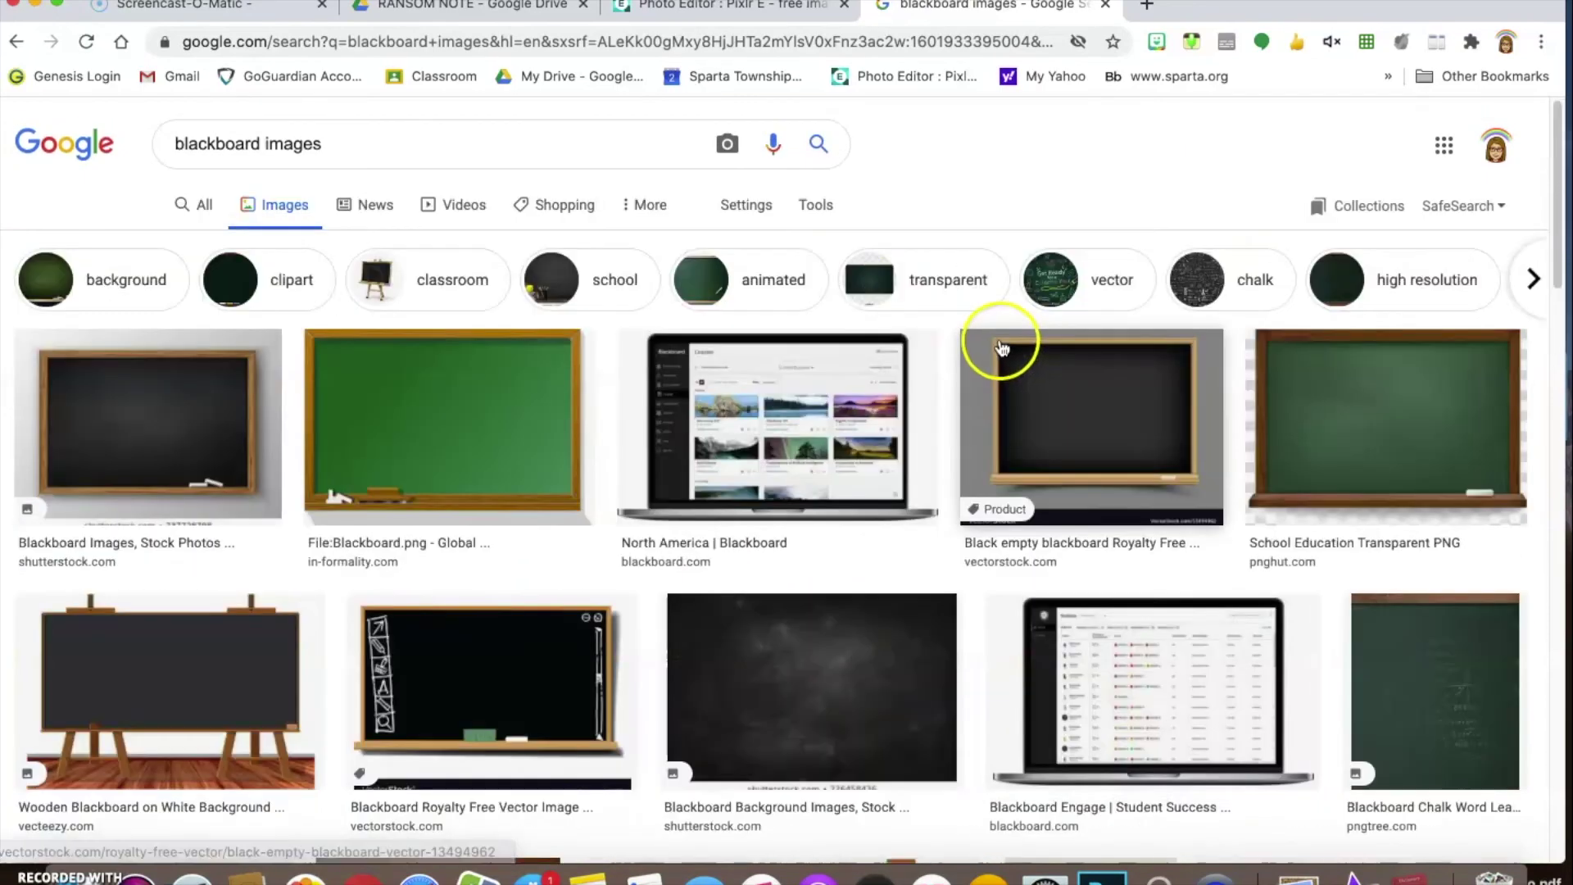
click(818, 209)
click(197, 246)
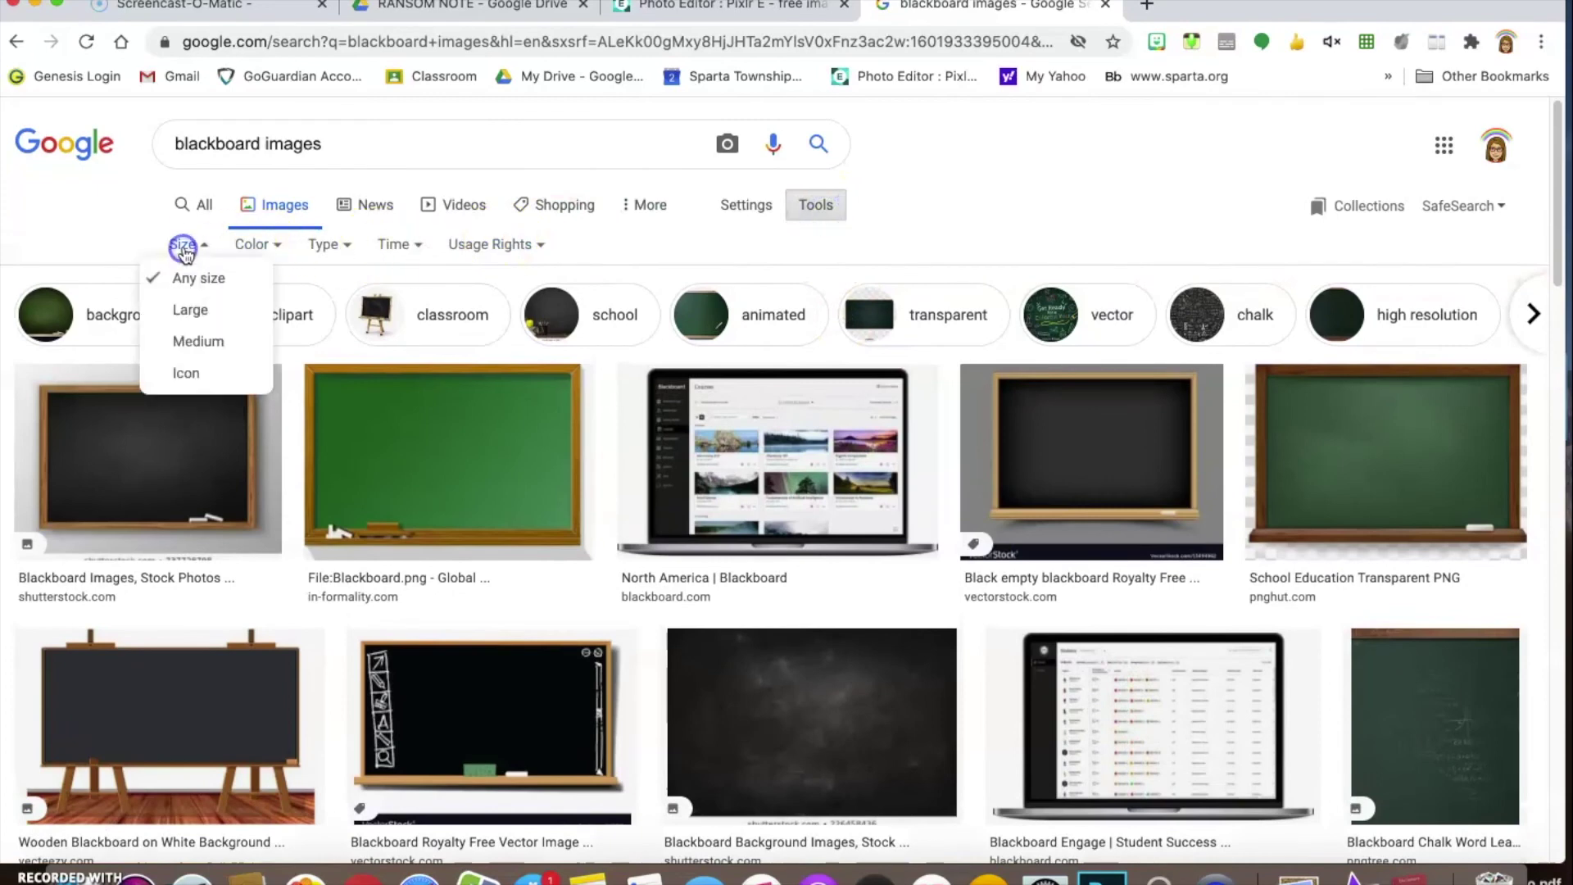
click(195, 310)
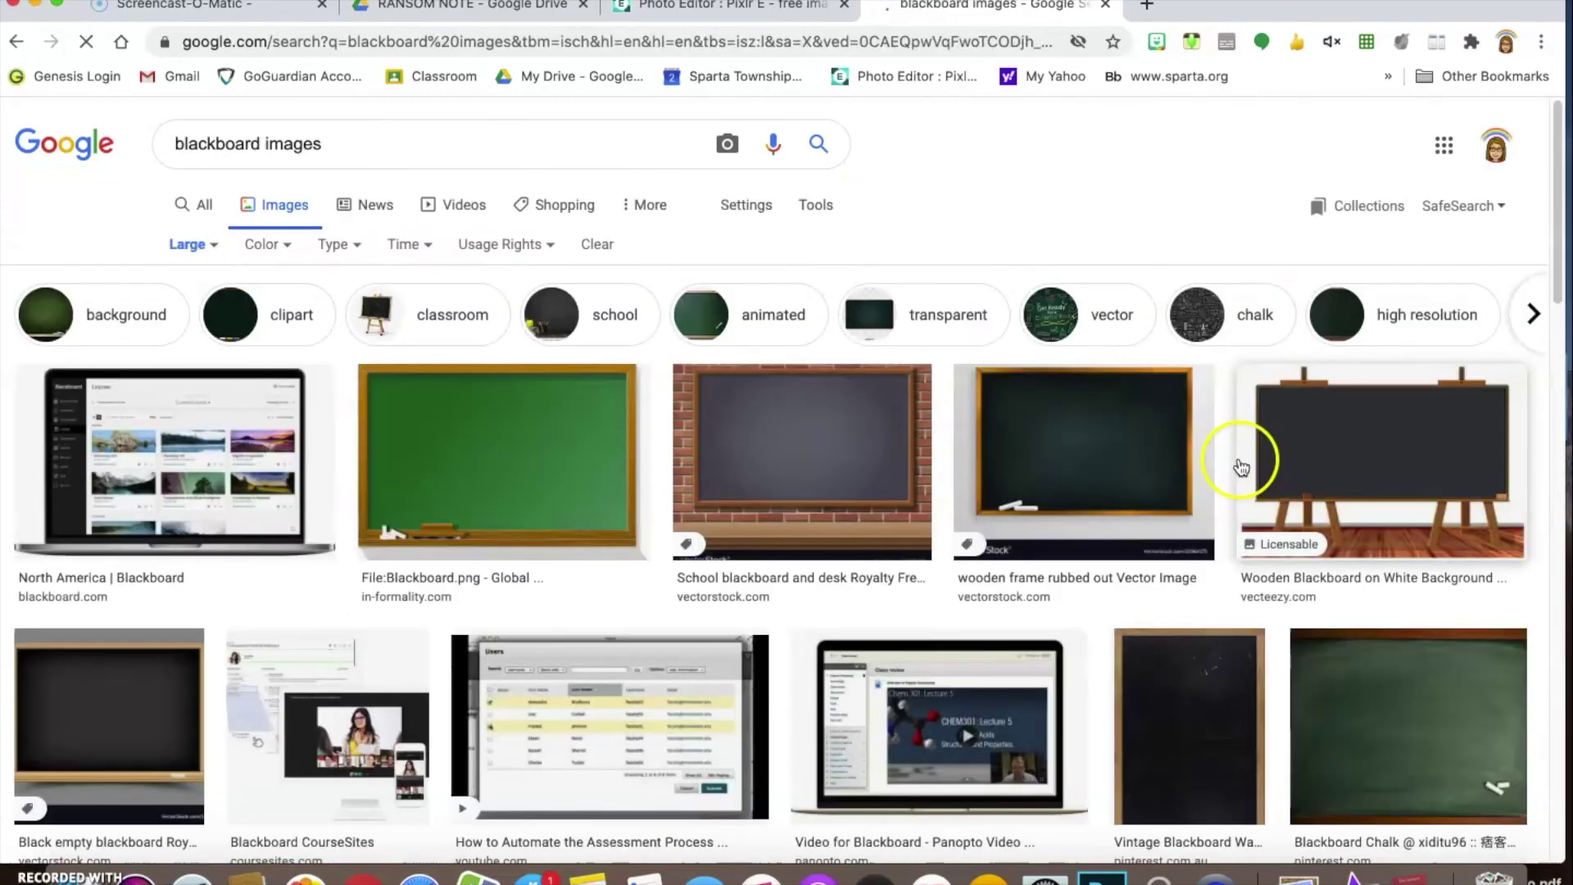
Find the plain black blackboard image from Alice Lloyd College in the results and open it in a new tab.
scroll(1278, 228, down, 1)
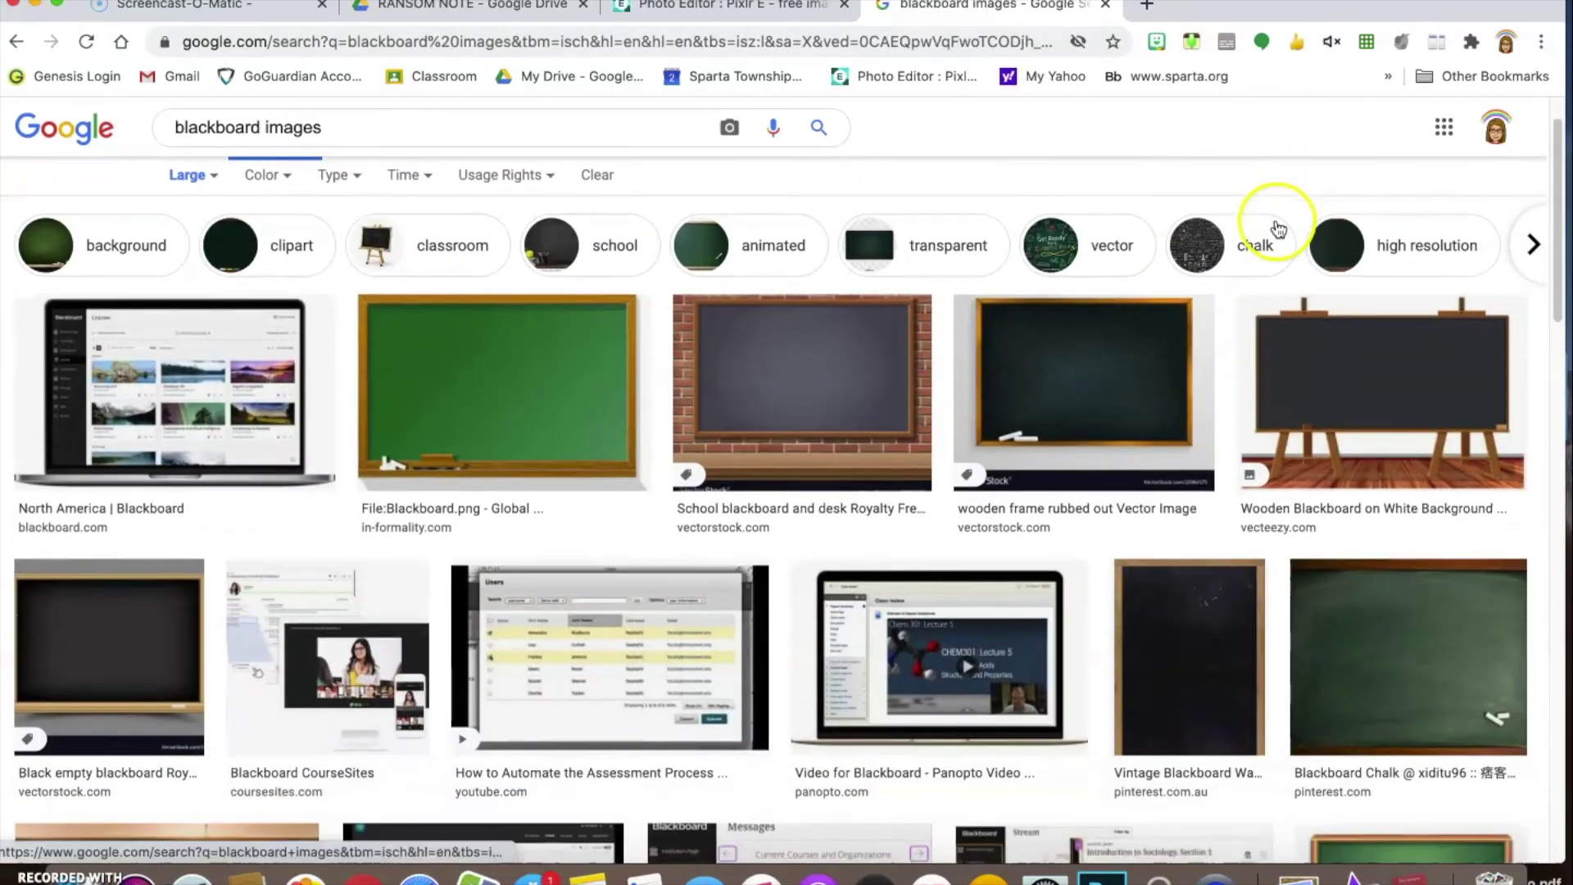
scroll(1278, 228, down, 2)
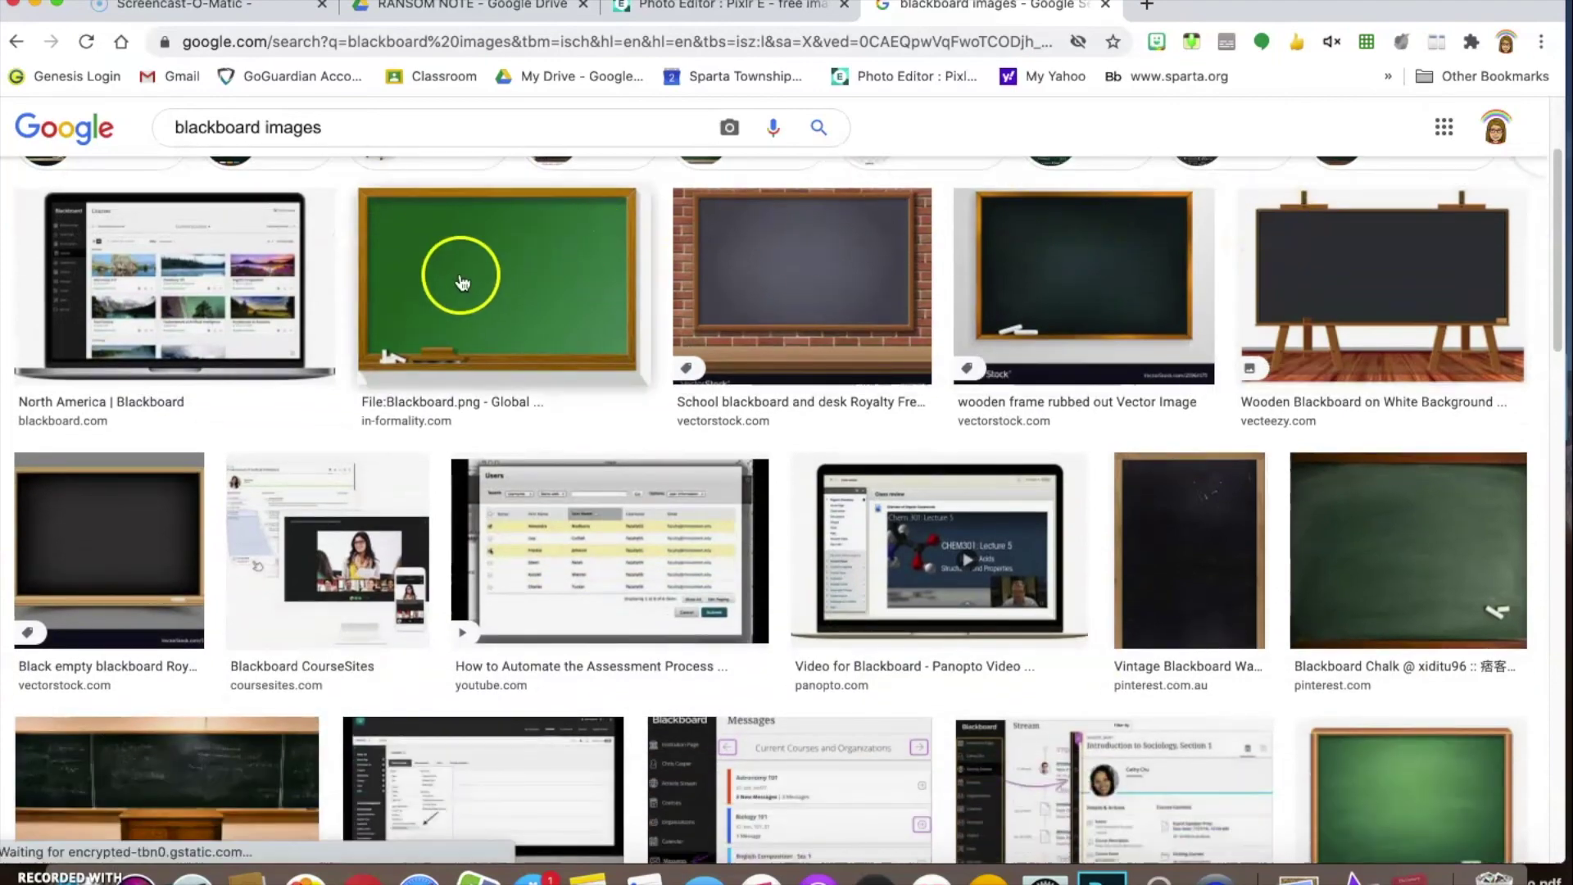
scroll(392, 447, down, 6)
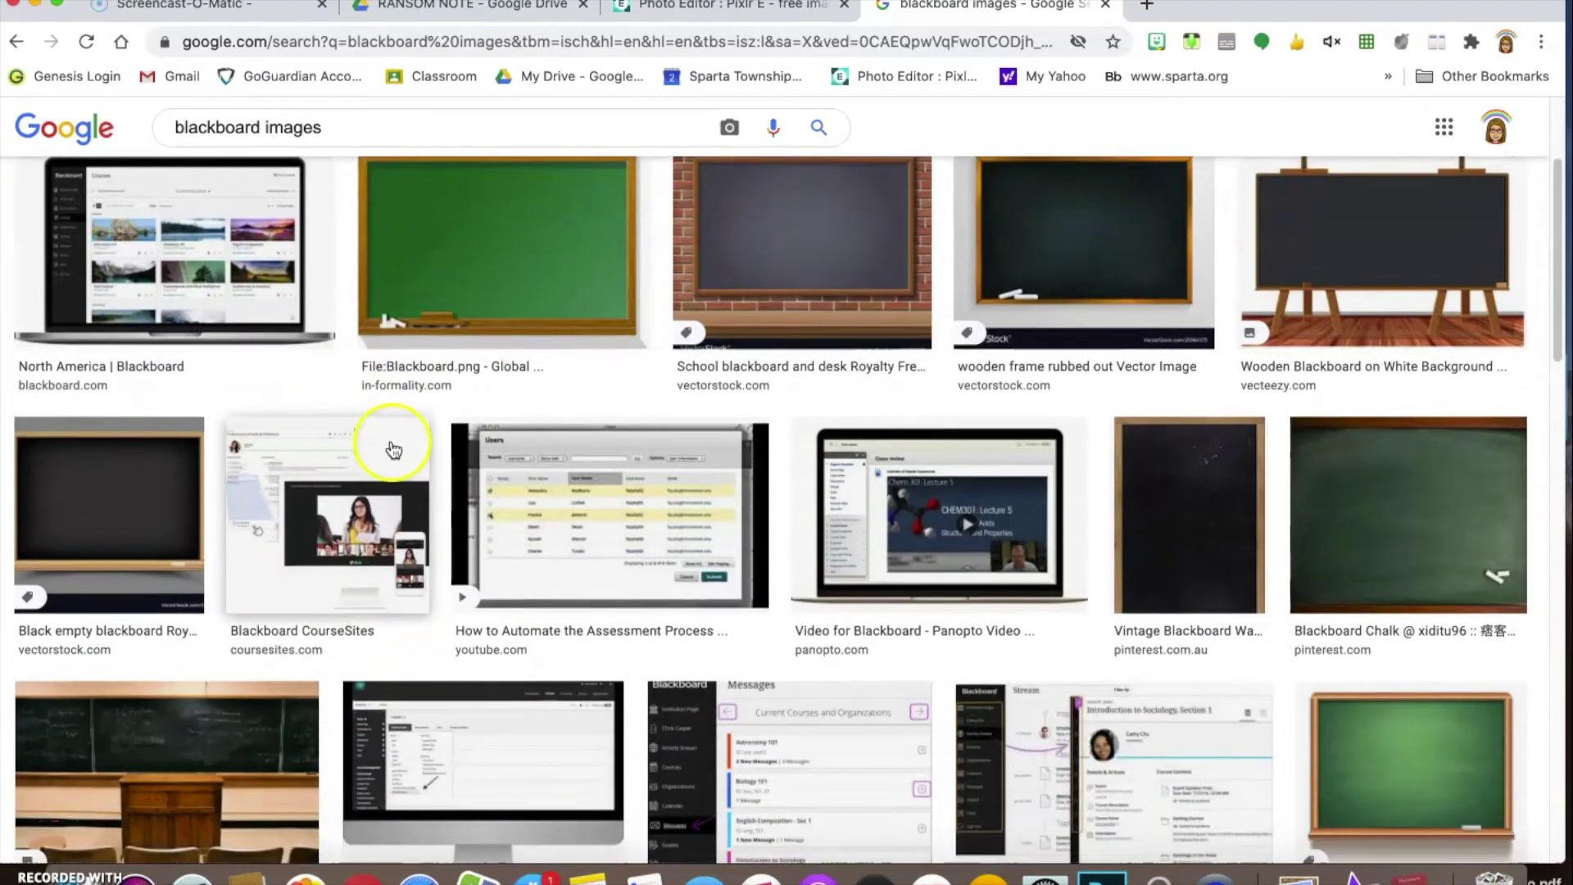
scroll(393, 447, down, 3)
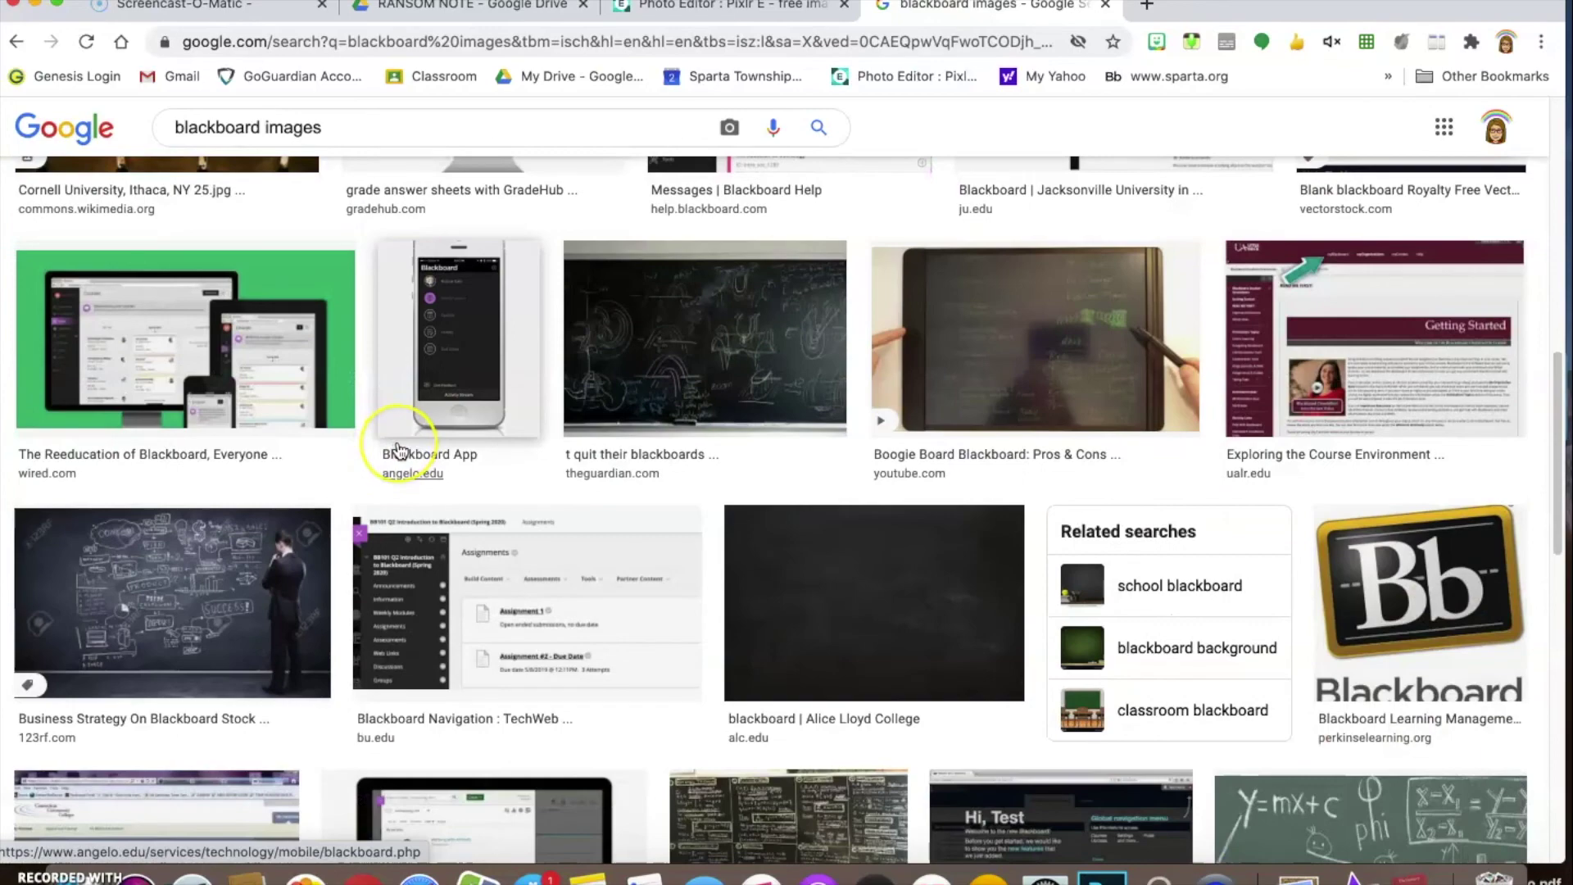
scroll(399, 451, down, 1)
click(848, 521)
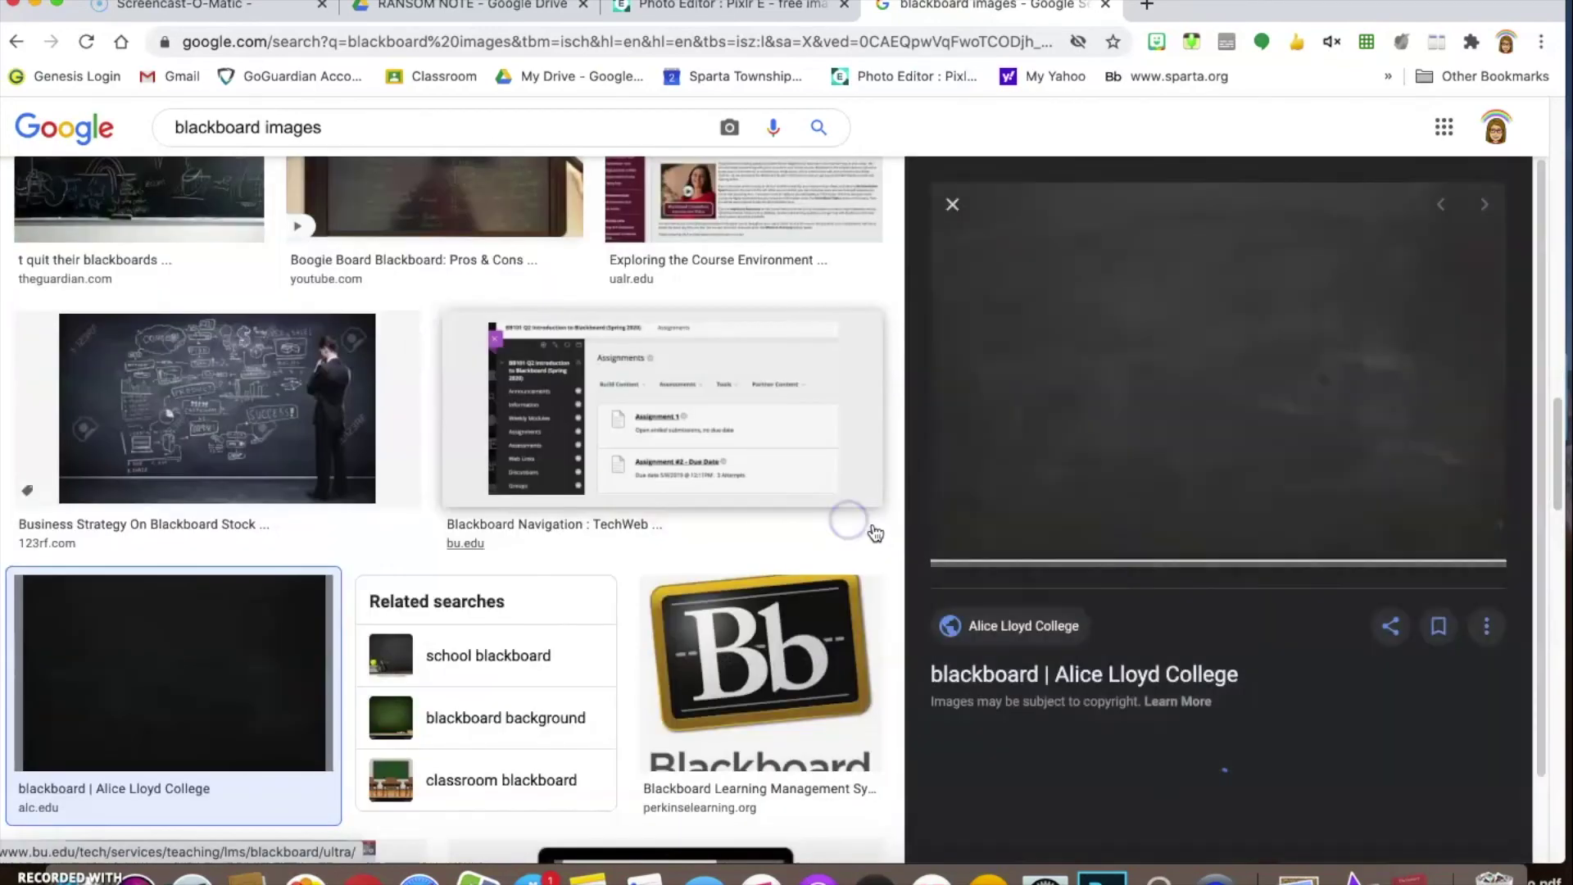
right_click(1175, 365)
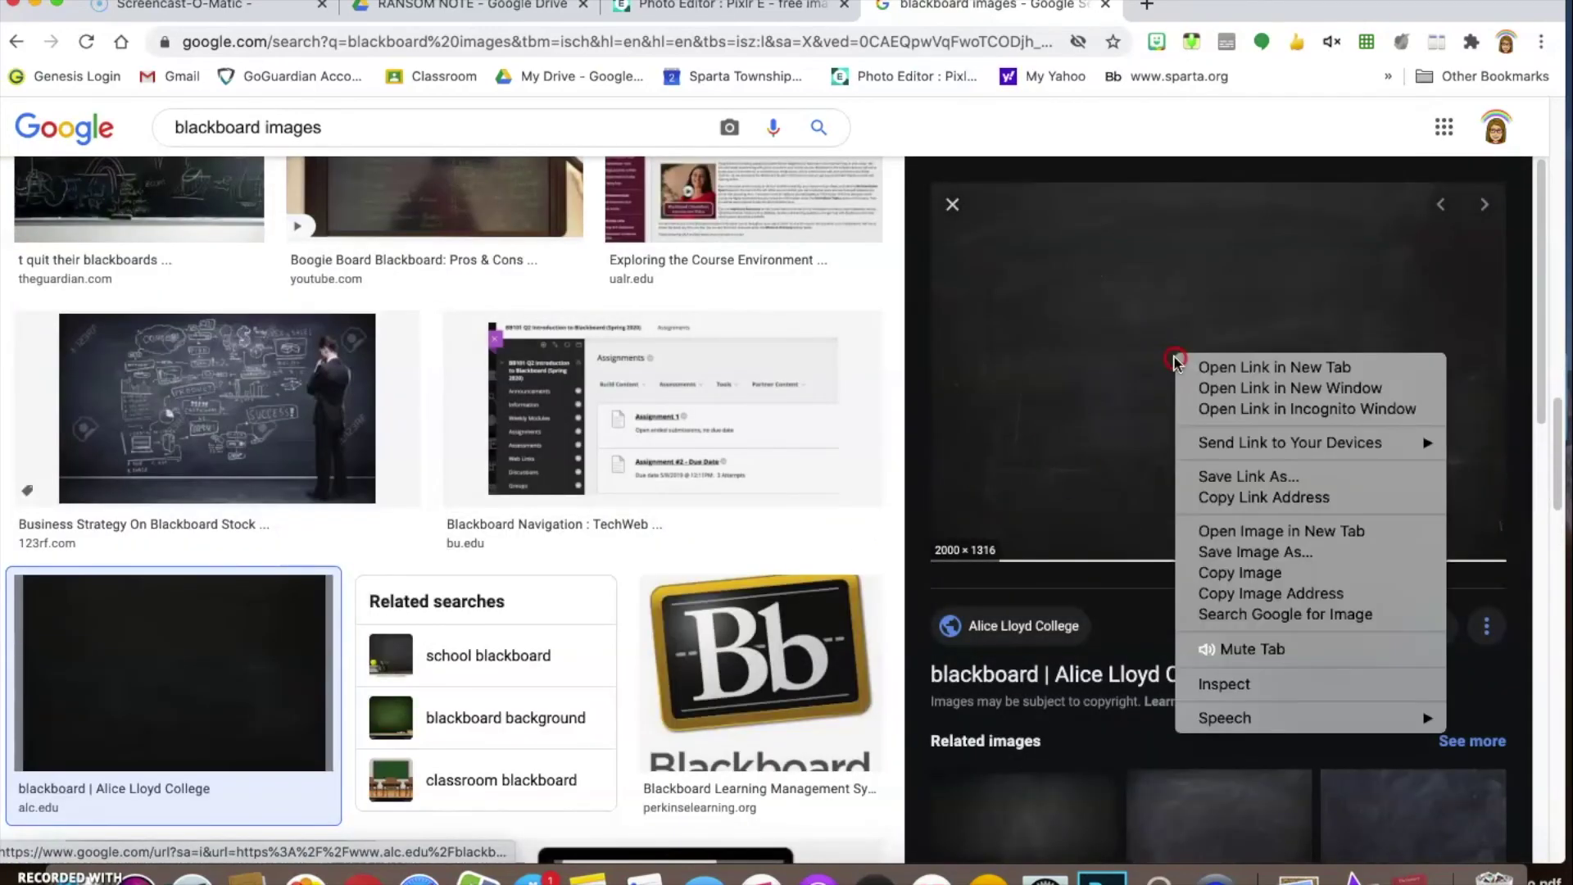
click(1237, 530)
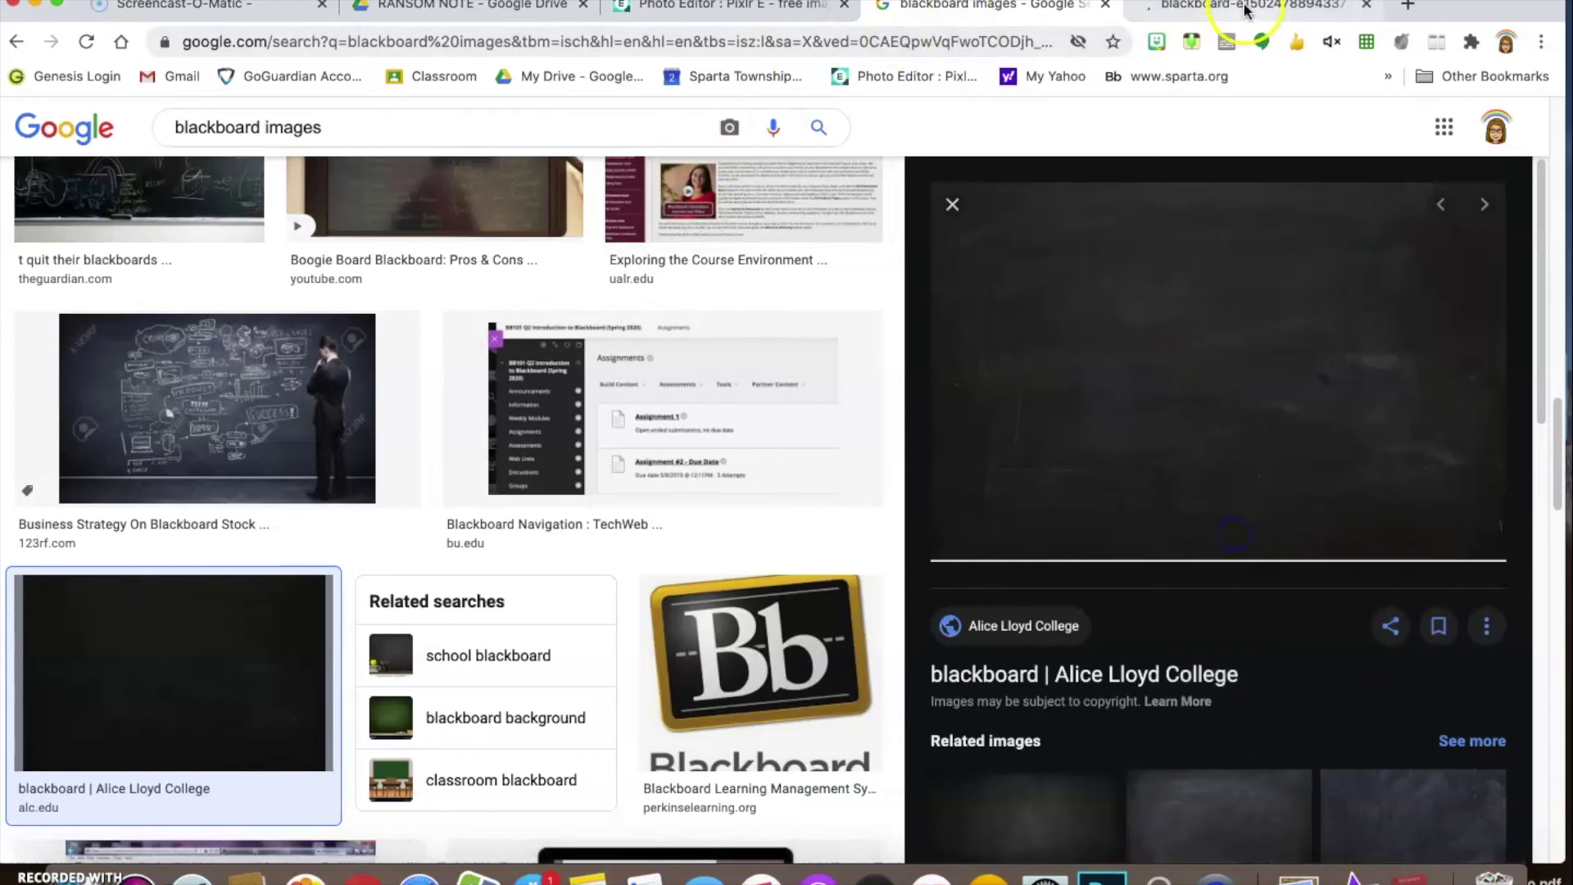
Save the full-size blackboard image to the Desktop as a JPEG under its suggested file name.
click(1245, 10)
click(630, 441)
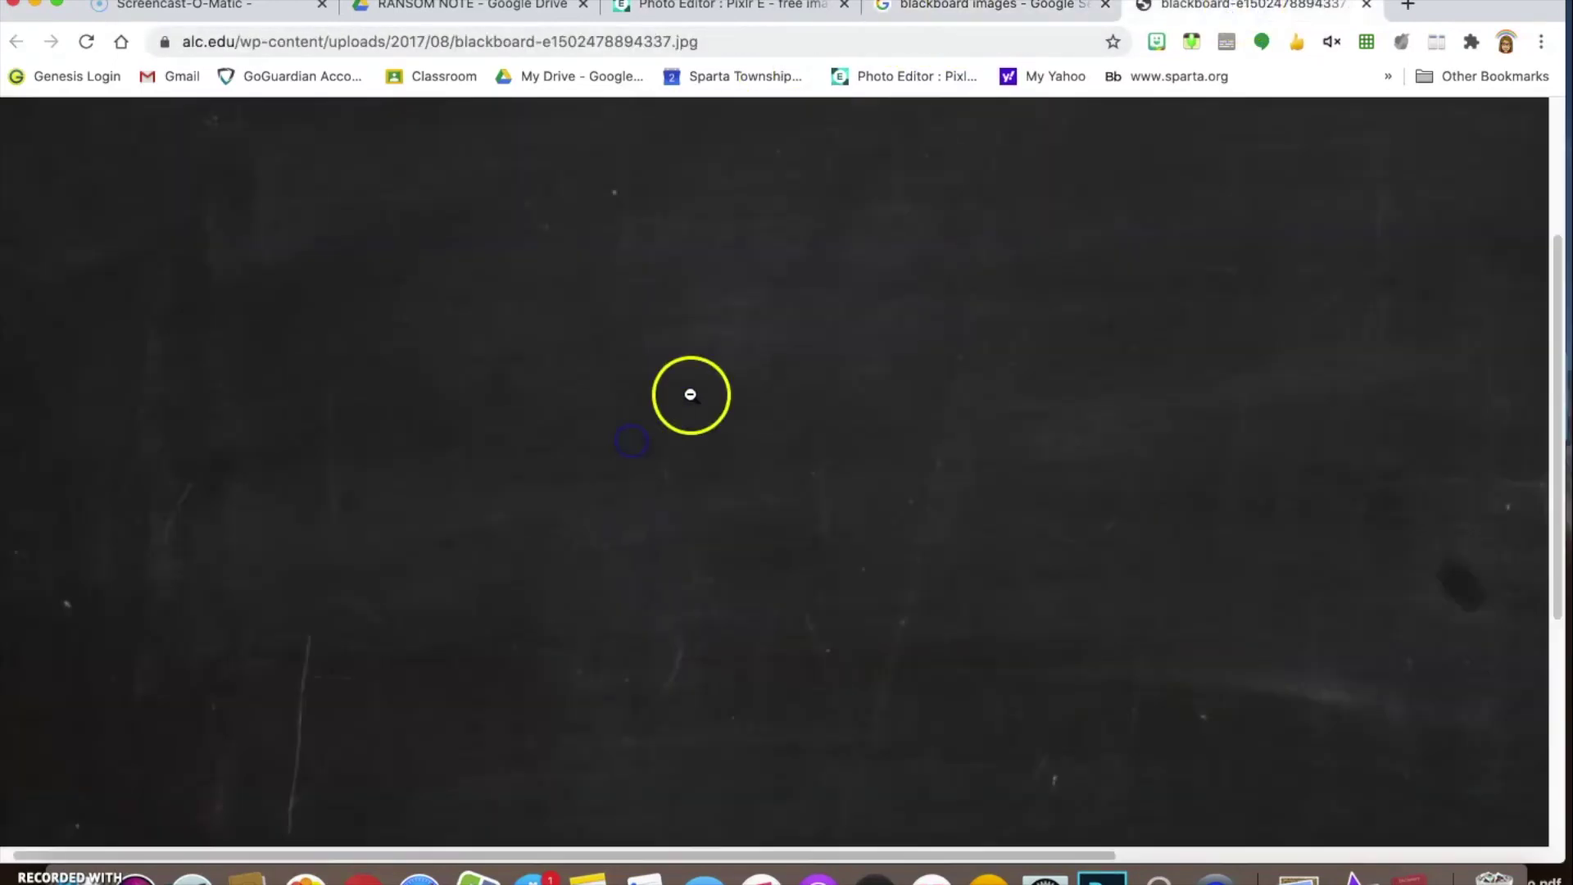
right_click(690, 395)
click(719, 424)
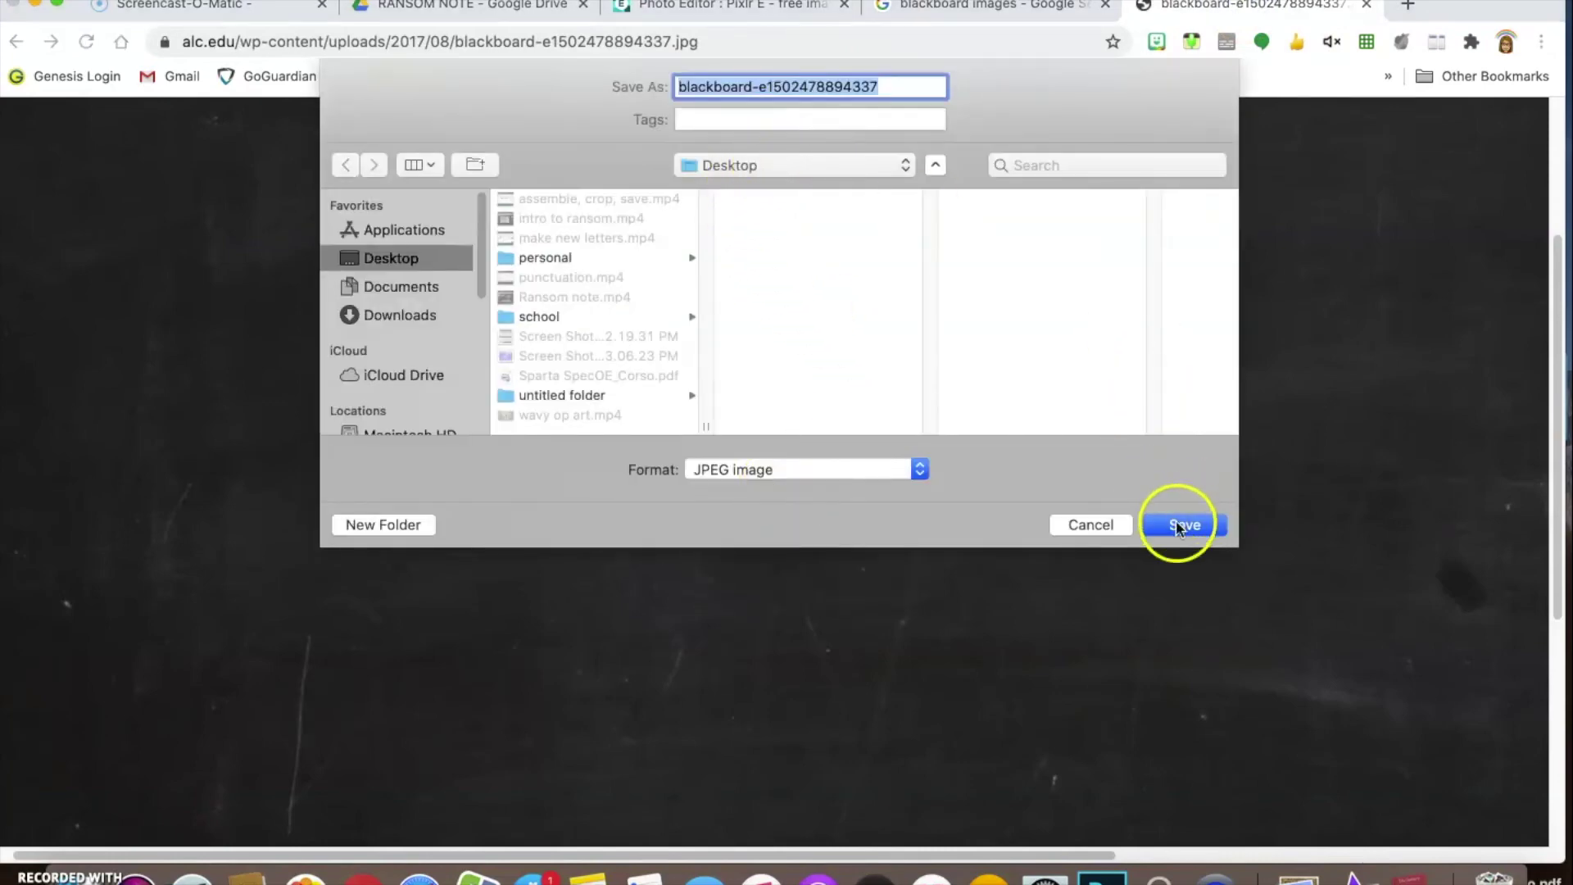
click(1178, 525)
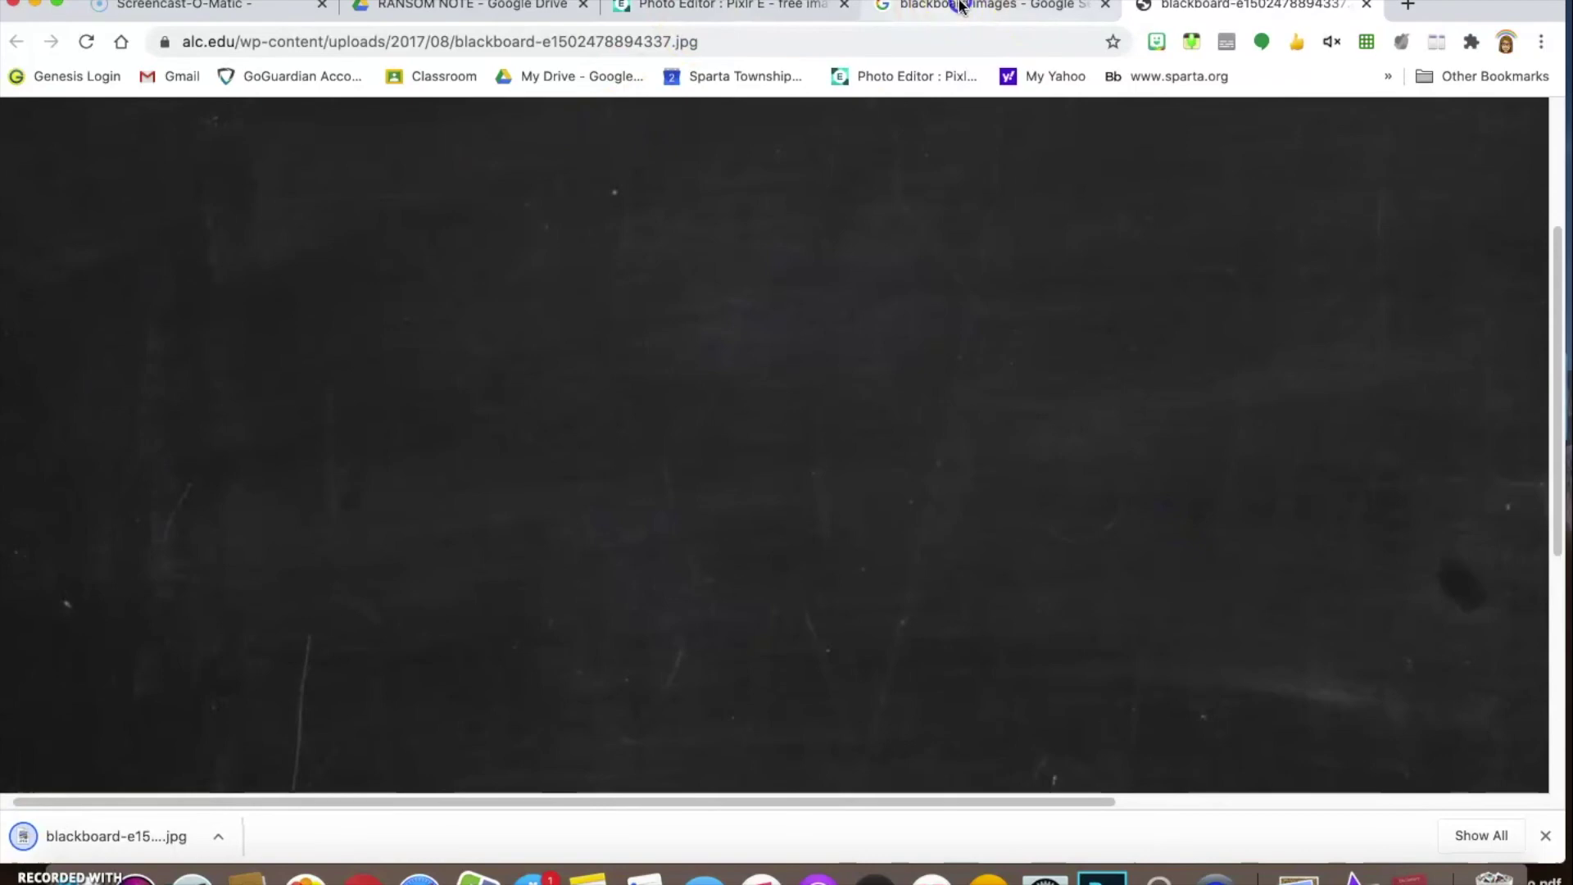
Return to the Pixlr E poster document and add an empty layer.
click(960, 6)
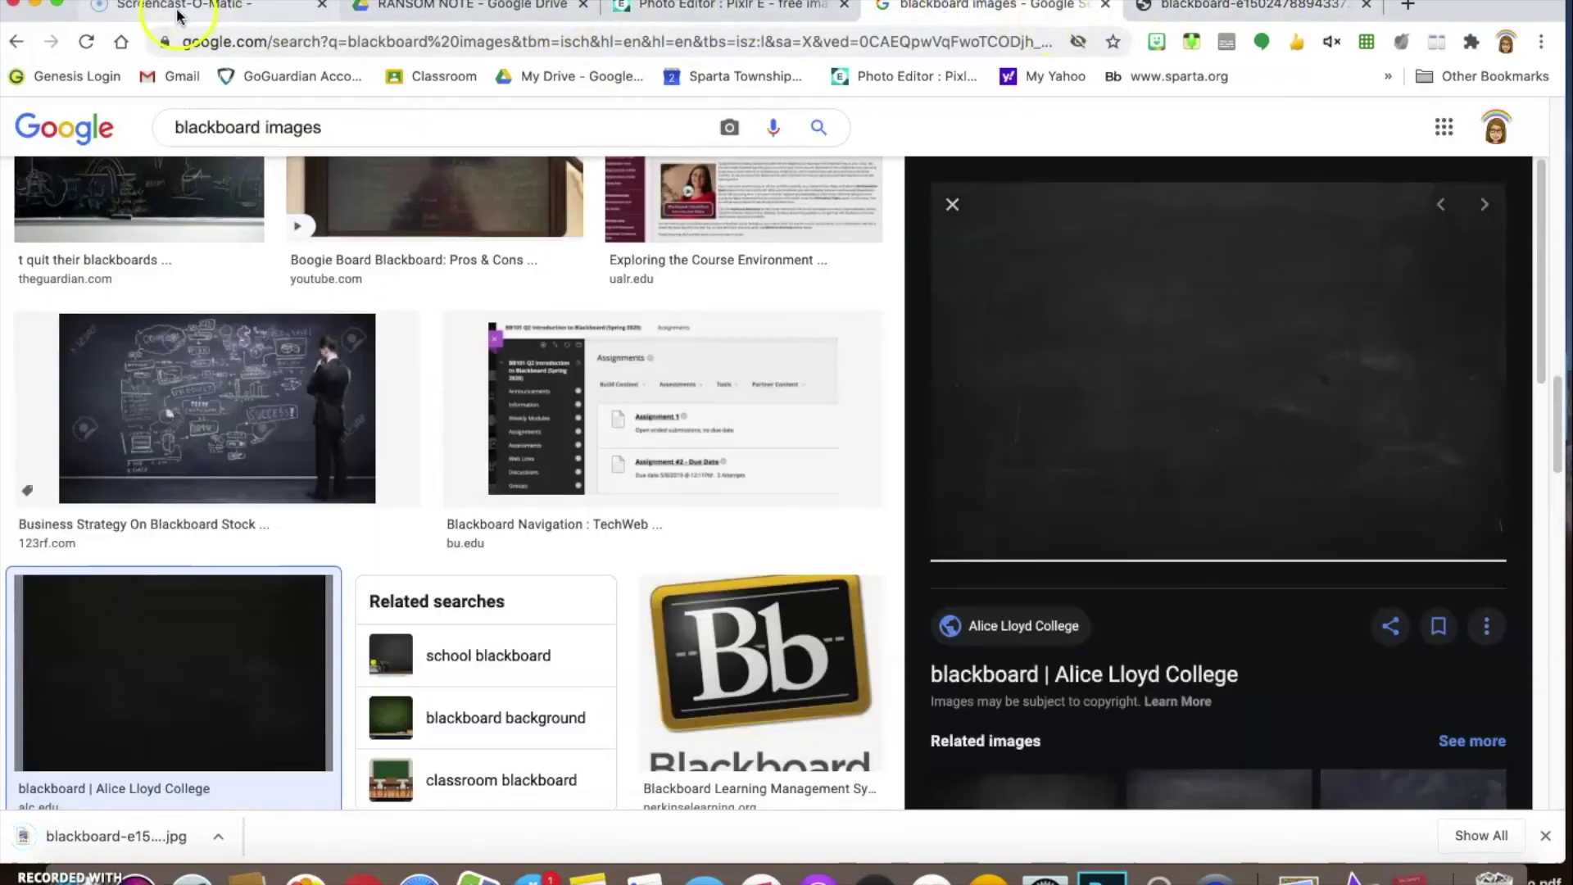
click(721, 6)
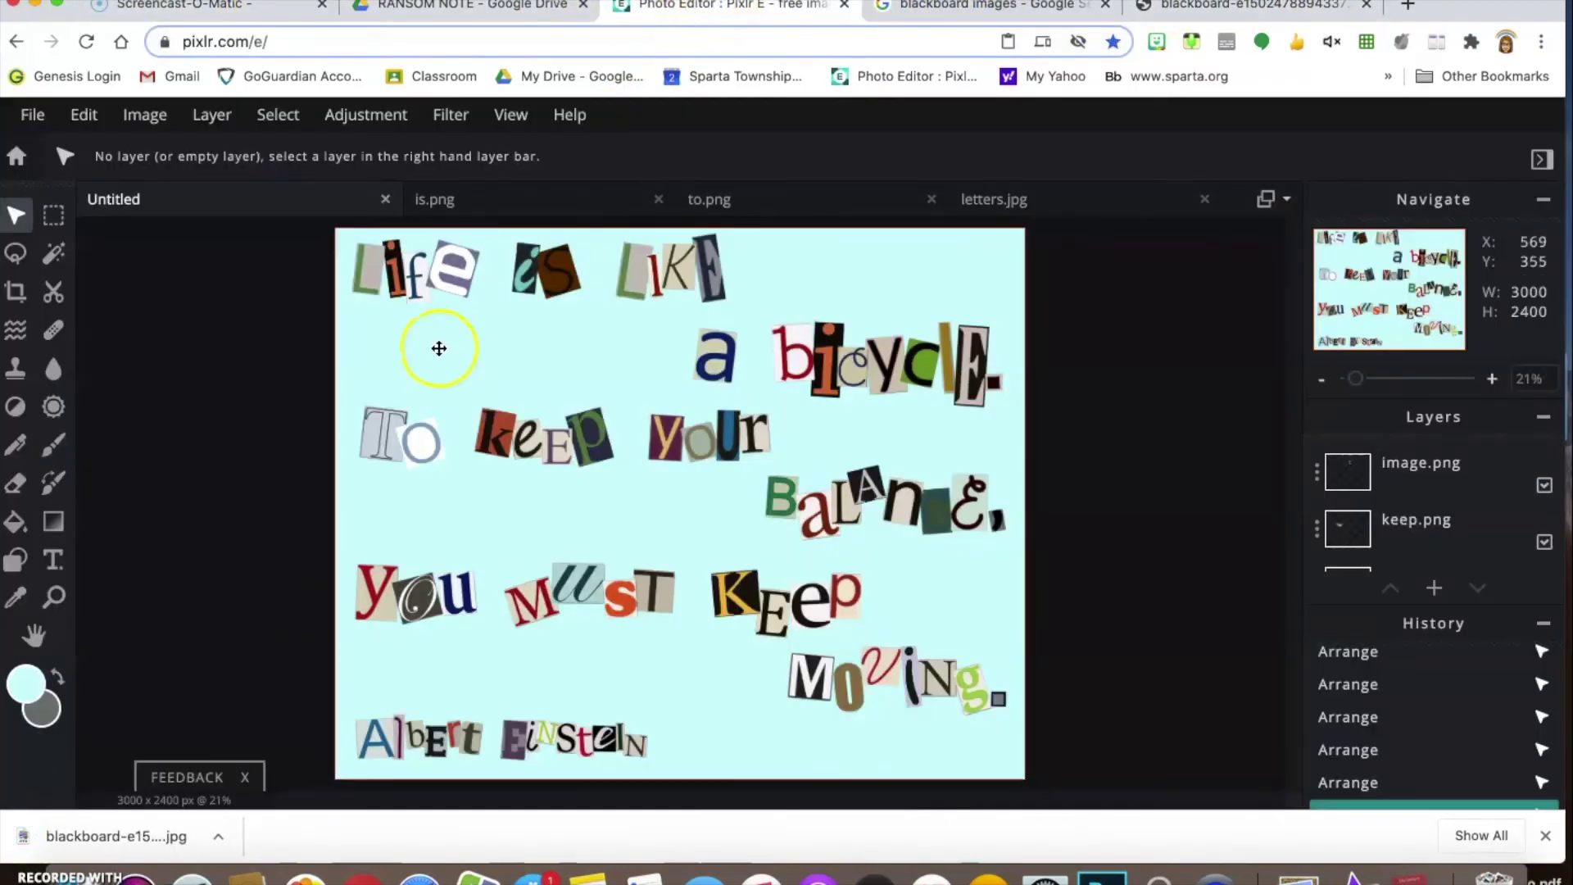
click(1433, 588)
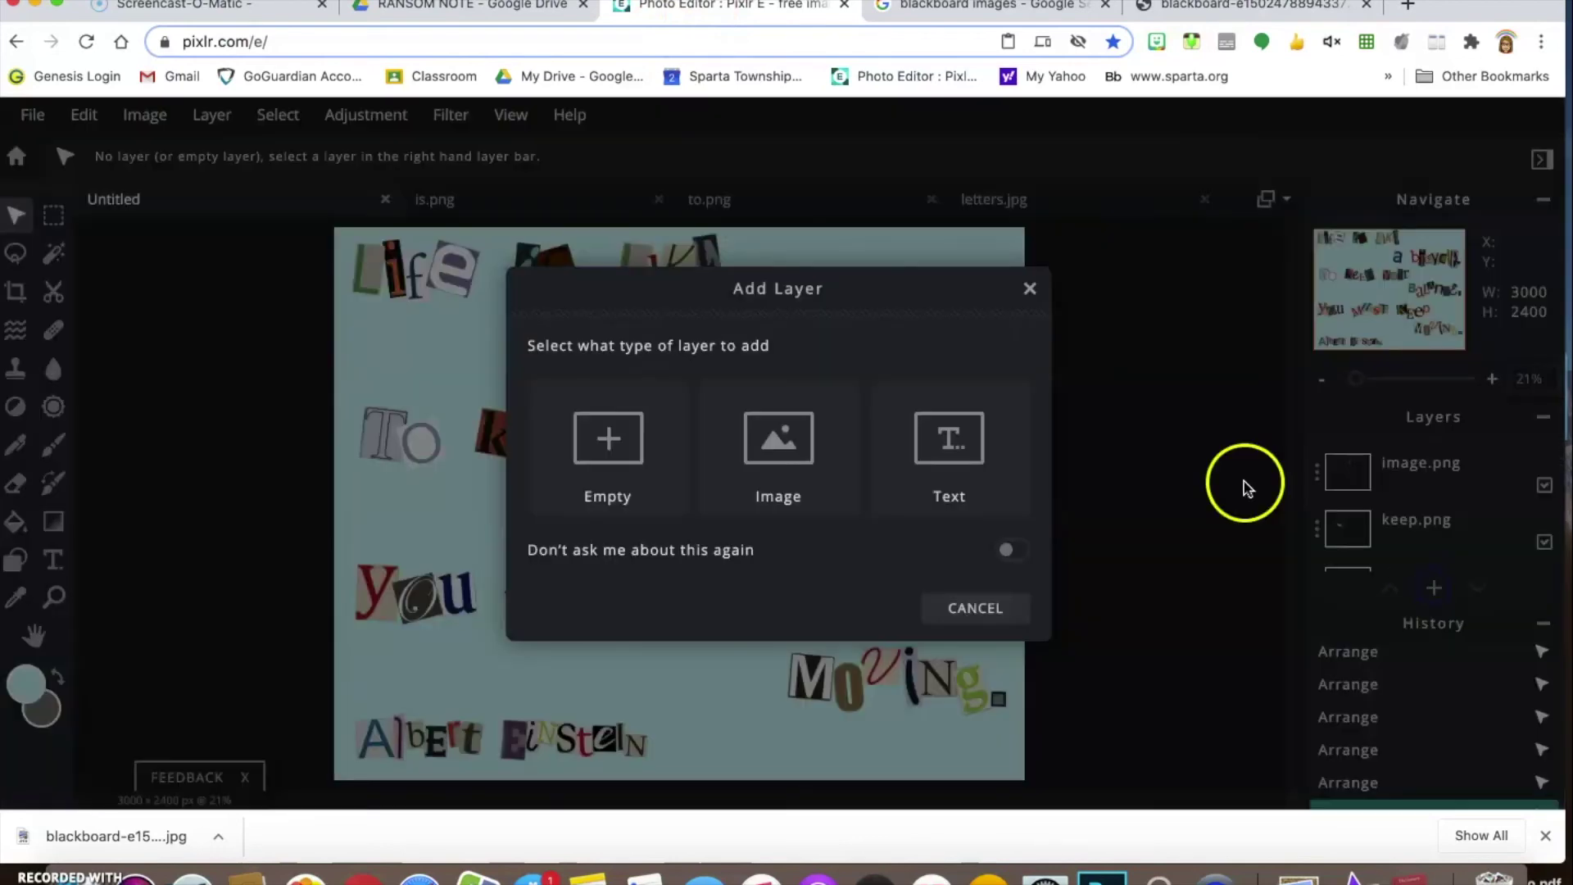
click(632, 440)
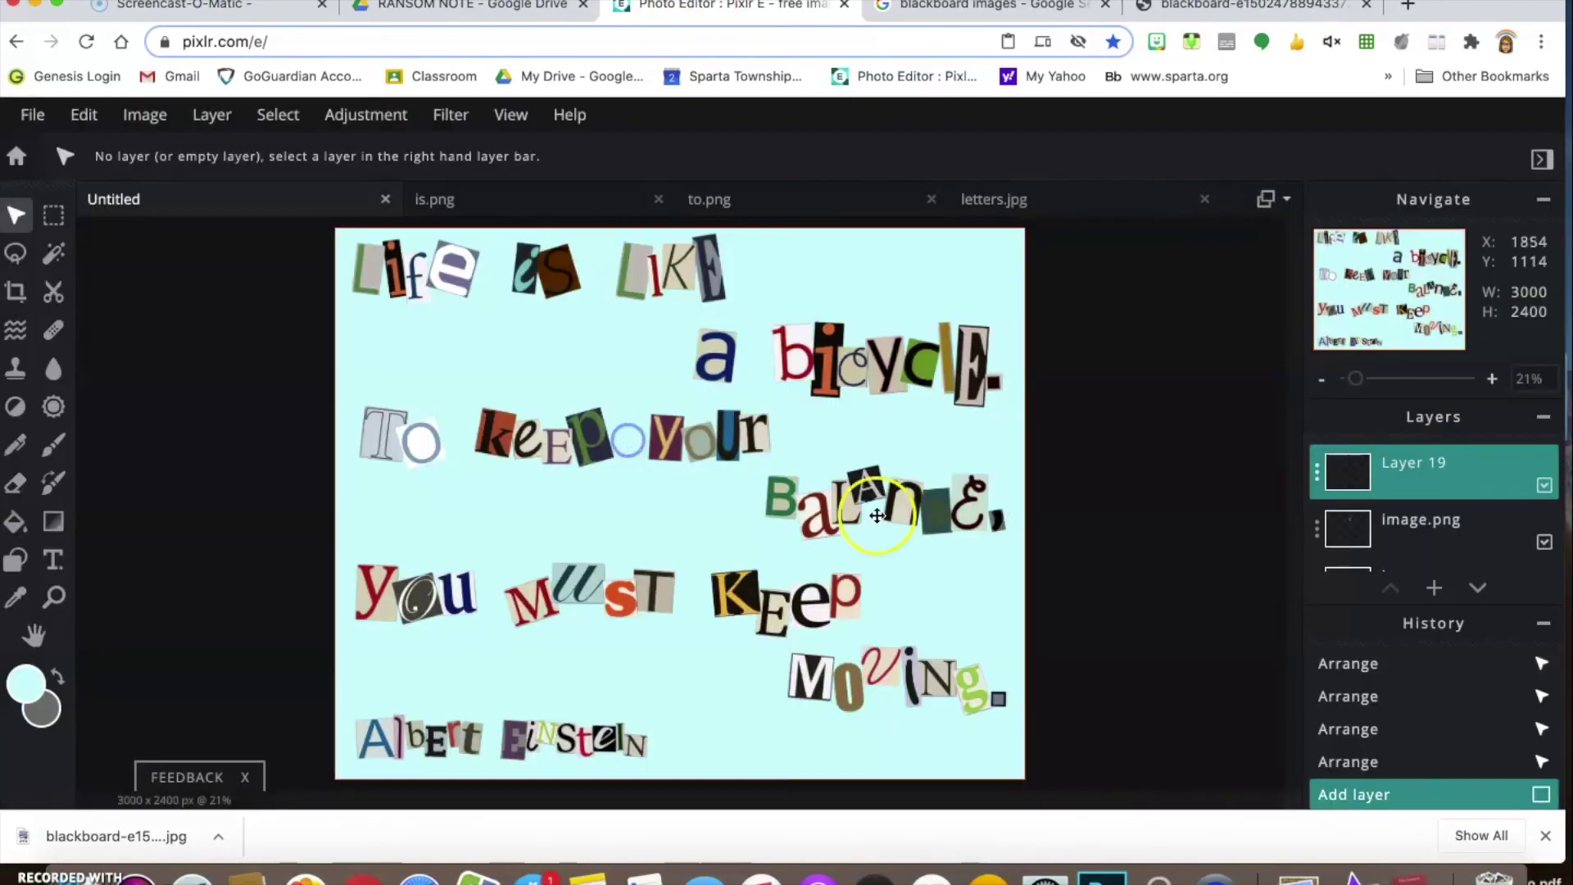
Add blackboard-e1502478894337.jpg from the Desktop as an image layer and dismiss the advertisement.
click(1434, 588)
click(777, 459)
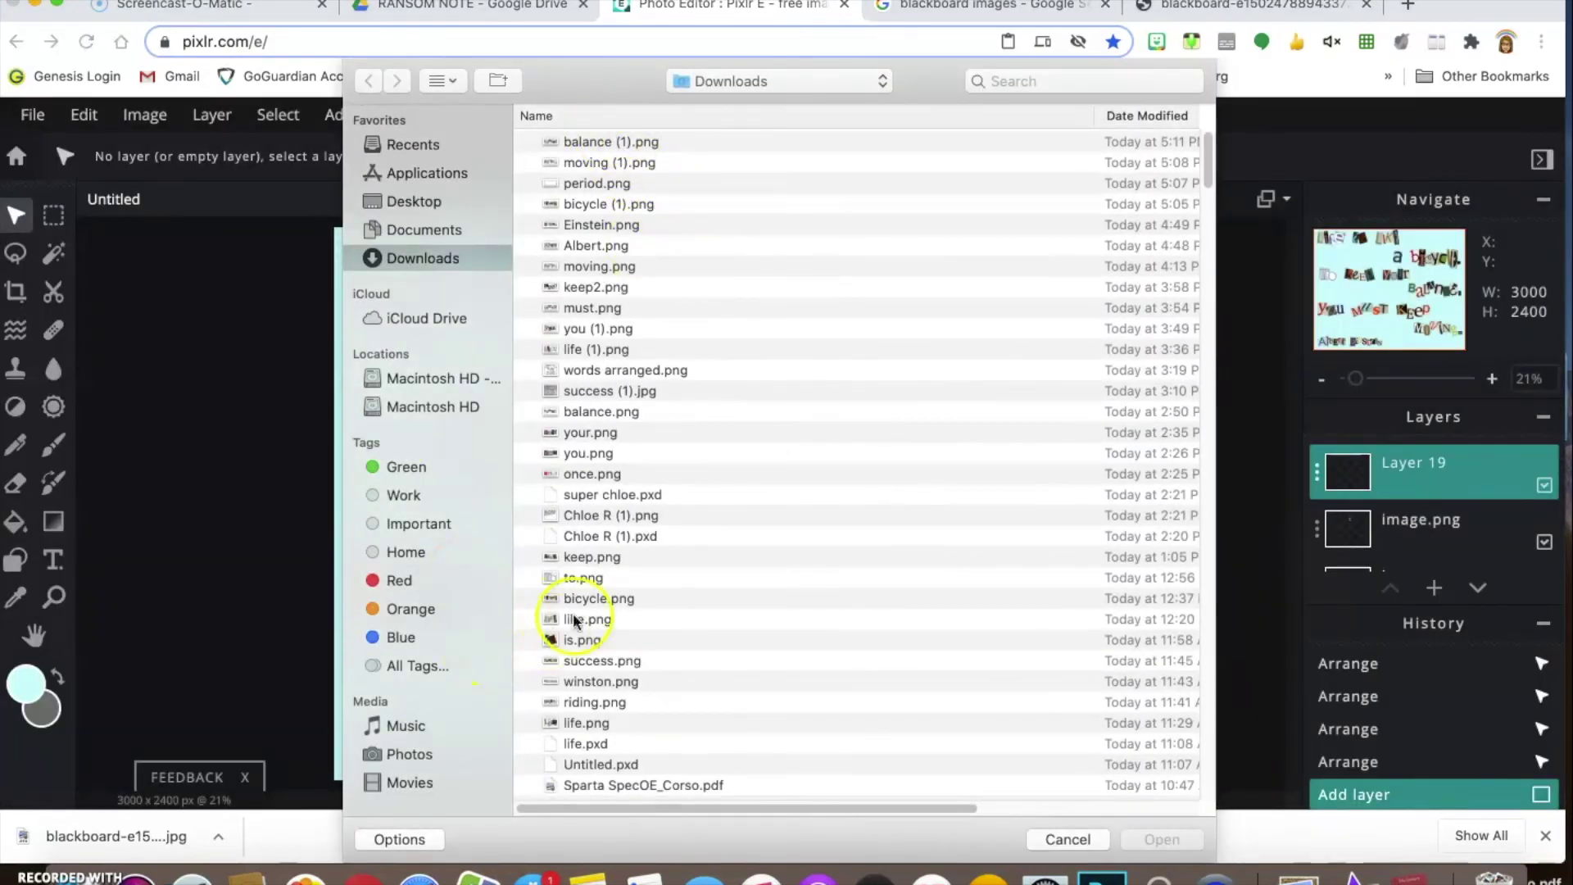
click(1143, 113)
click(1144, 116)
scroll(685, 175, down, 1)
scroll(737, 328, up, 1)
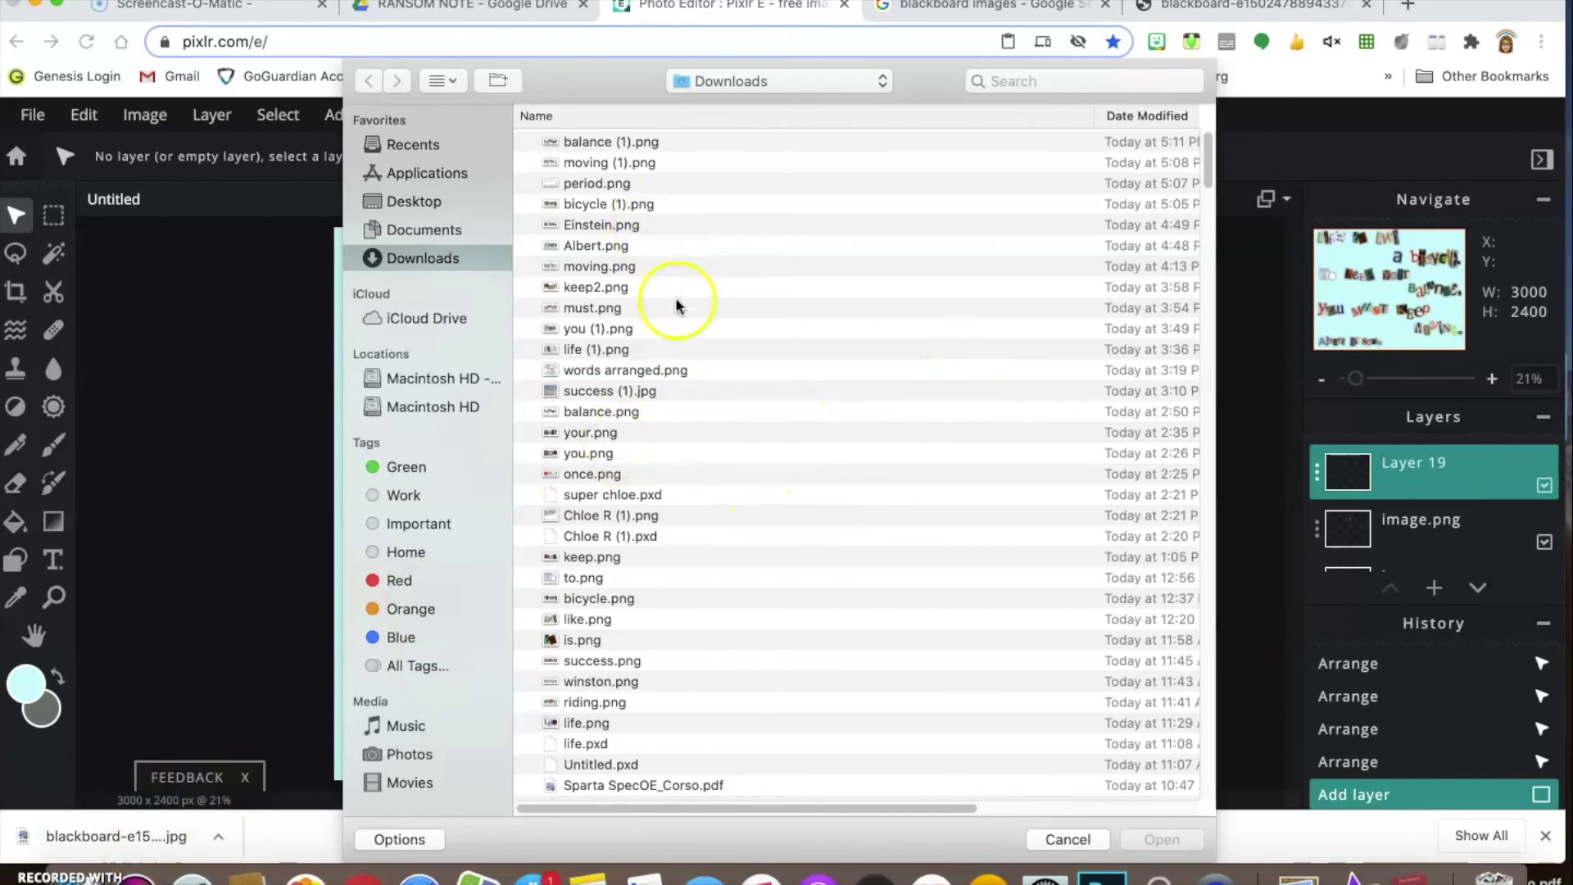
scroll(678, 437, down, 3)
scroll(677, 439, up, 3)
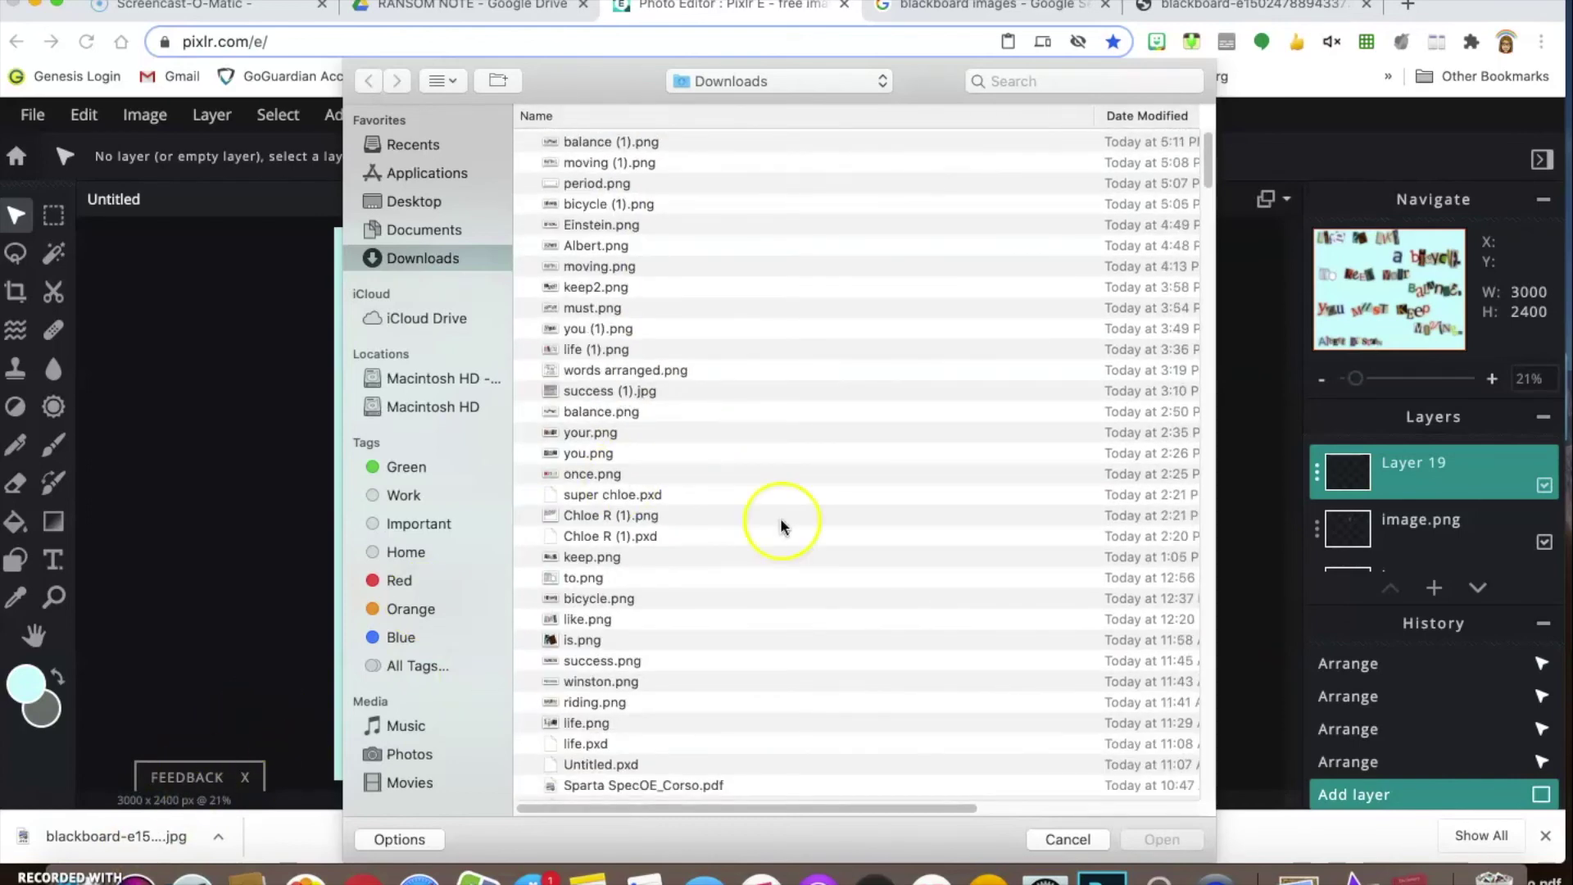
click(414, 201)
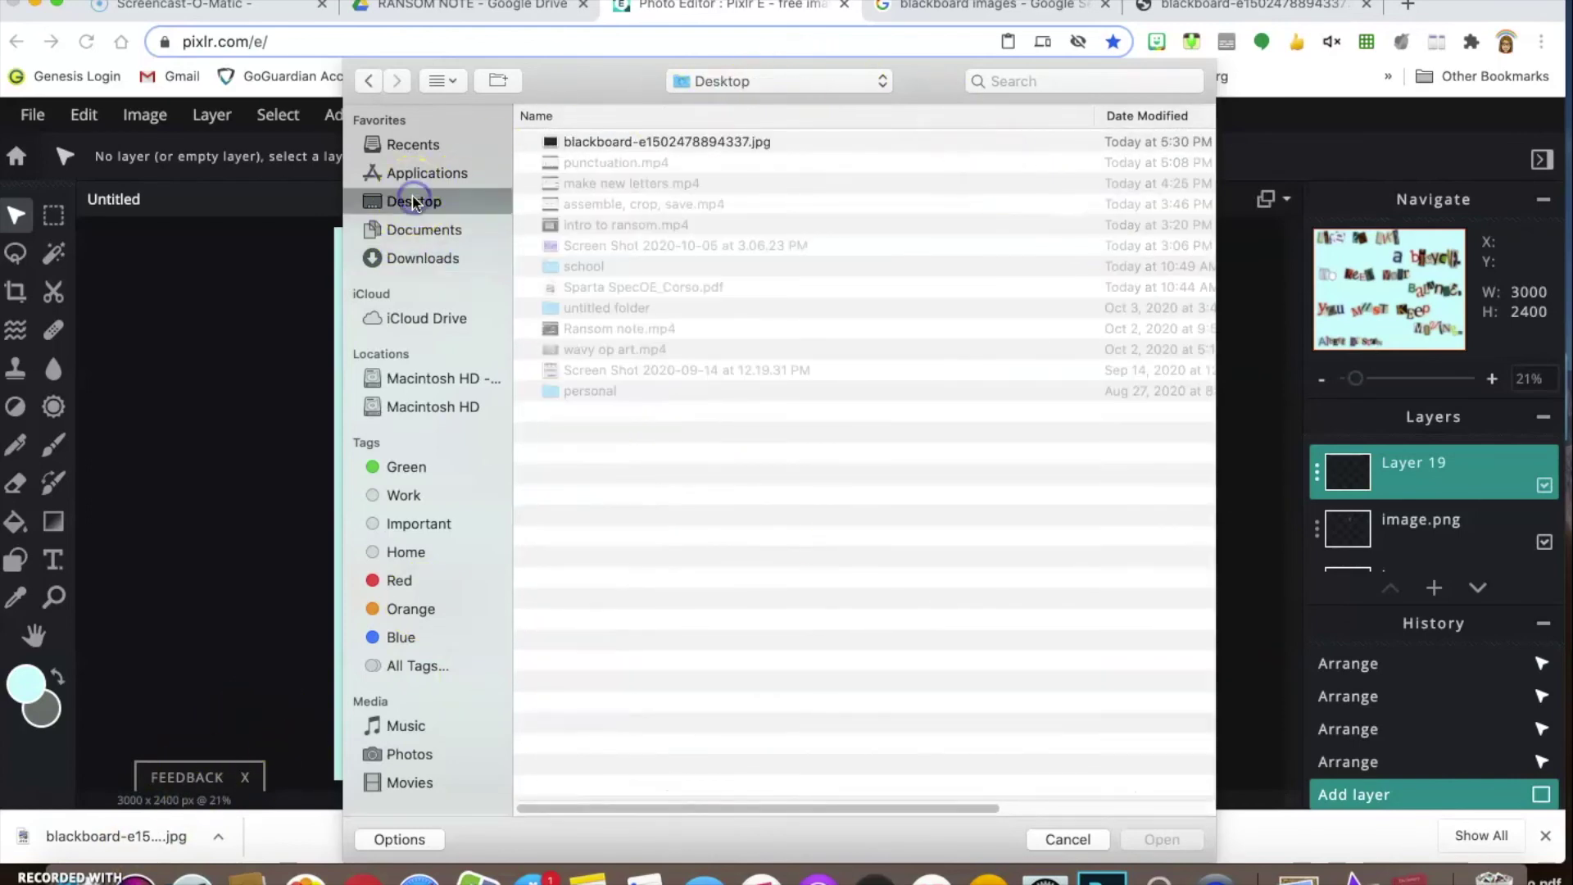
double_click(574, 139)
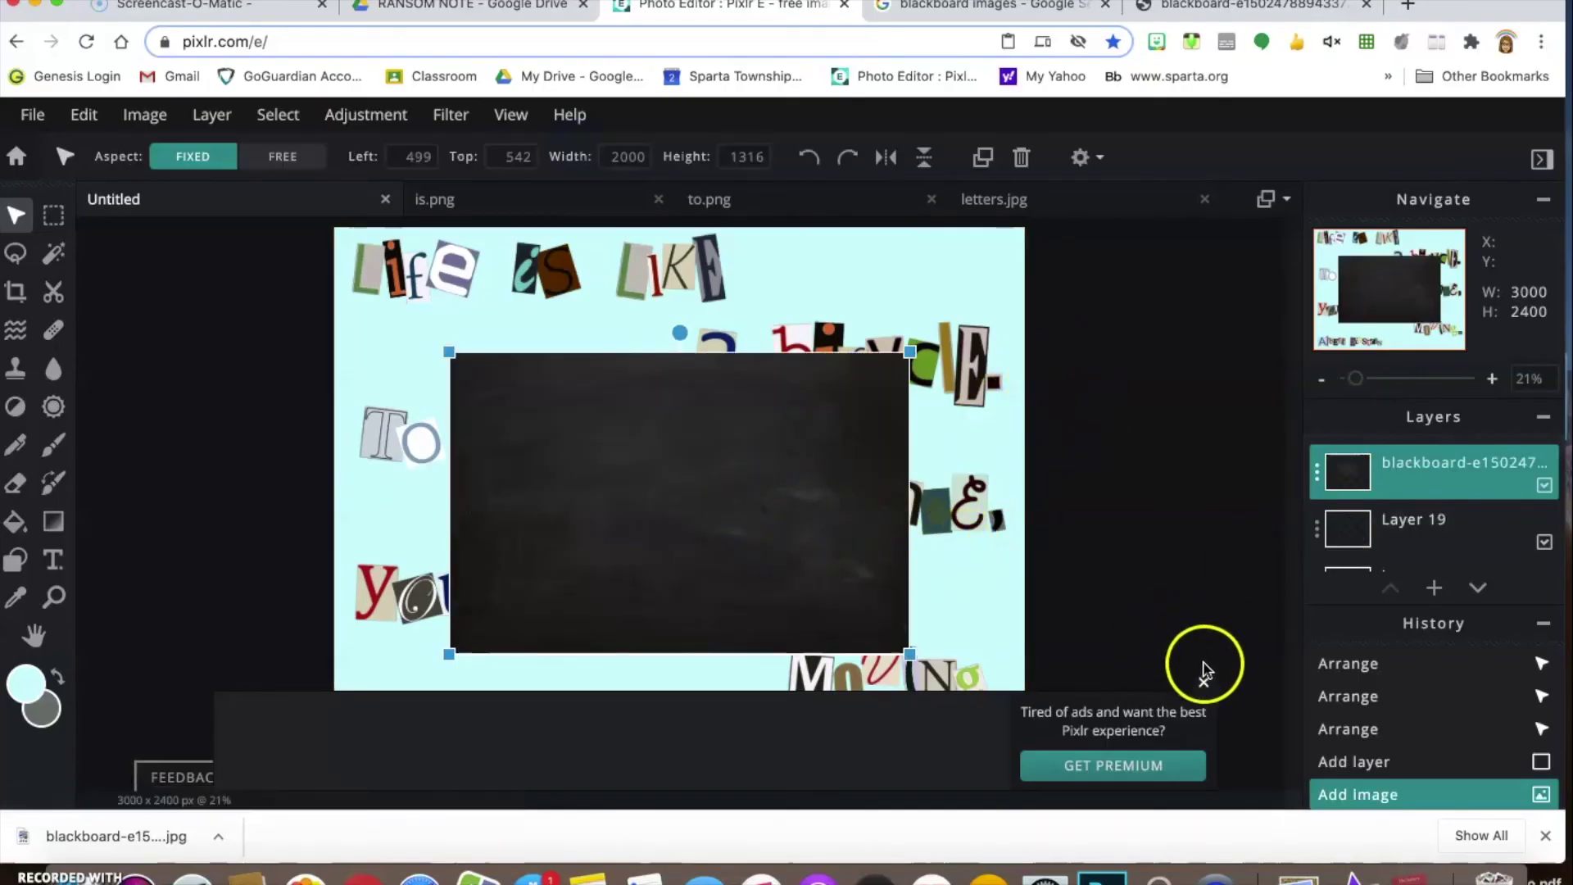
click(1204, 684)
Move the blackboard layer directly above Layer1 and enlarge it to about 3813 × 2509 px so it covers the whole canvas.
mouse_move(1403, 464)
mouse_down()
mouse_move(1390, 582)
mouse_move(1402, 485)
mouse_up()
drag(899, 362, 1114, 241)
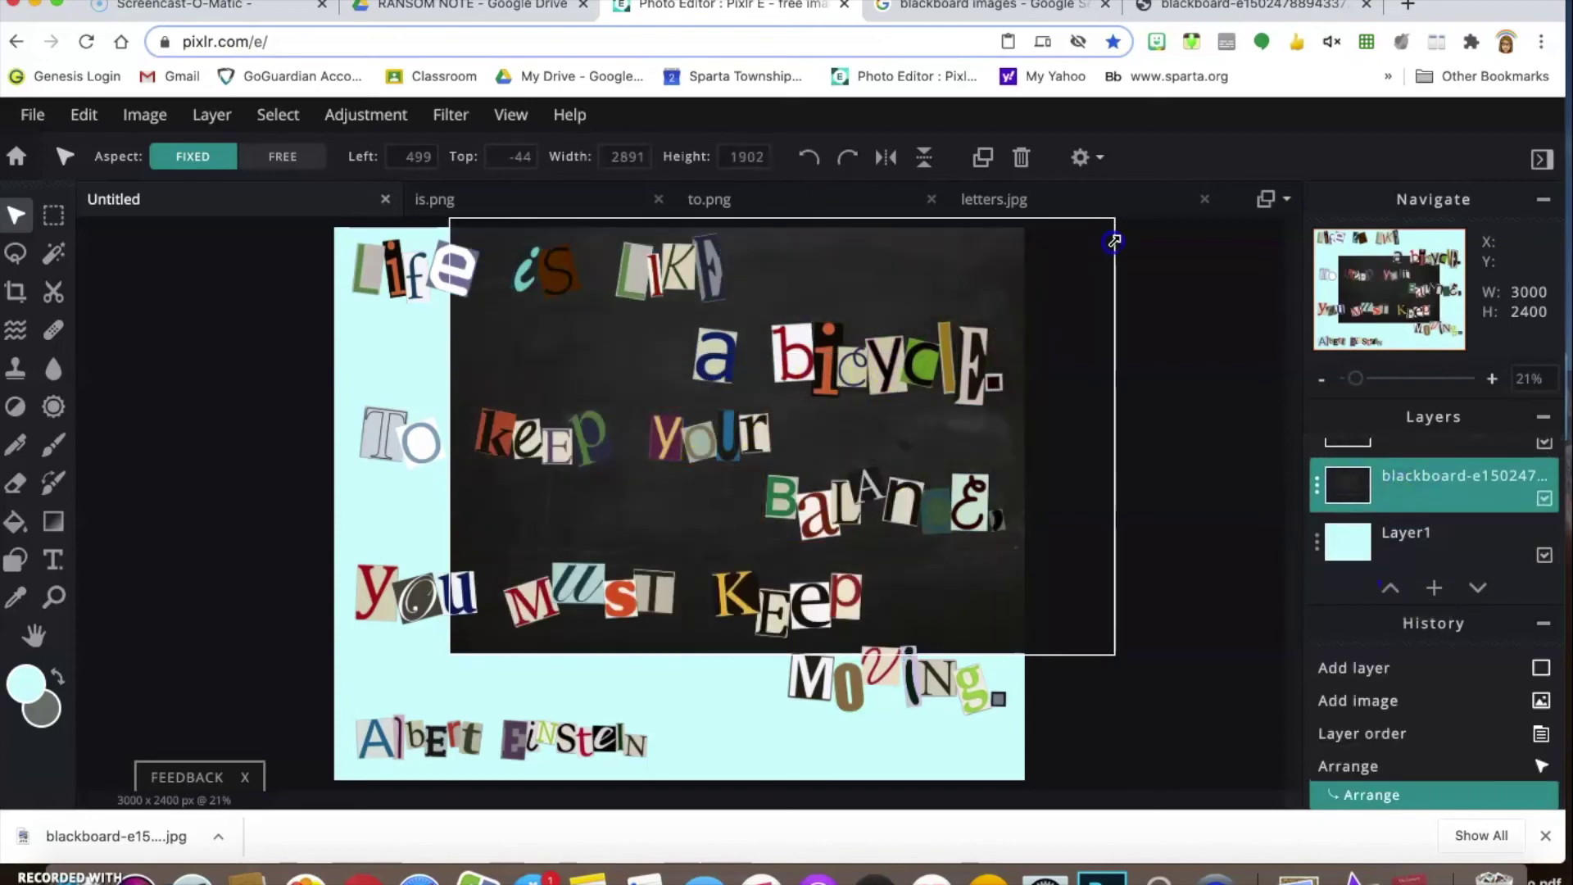
drag(450, 653, 244, 807)
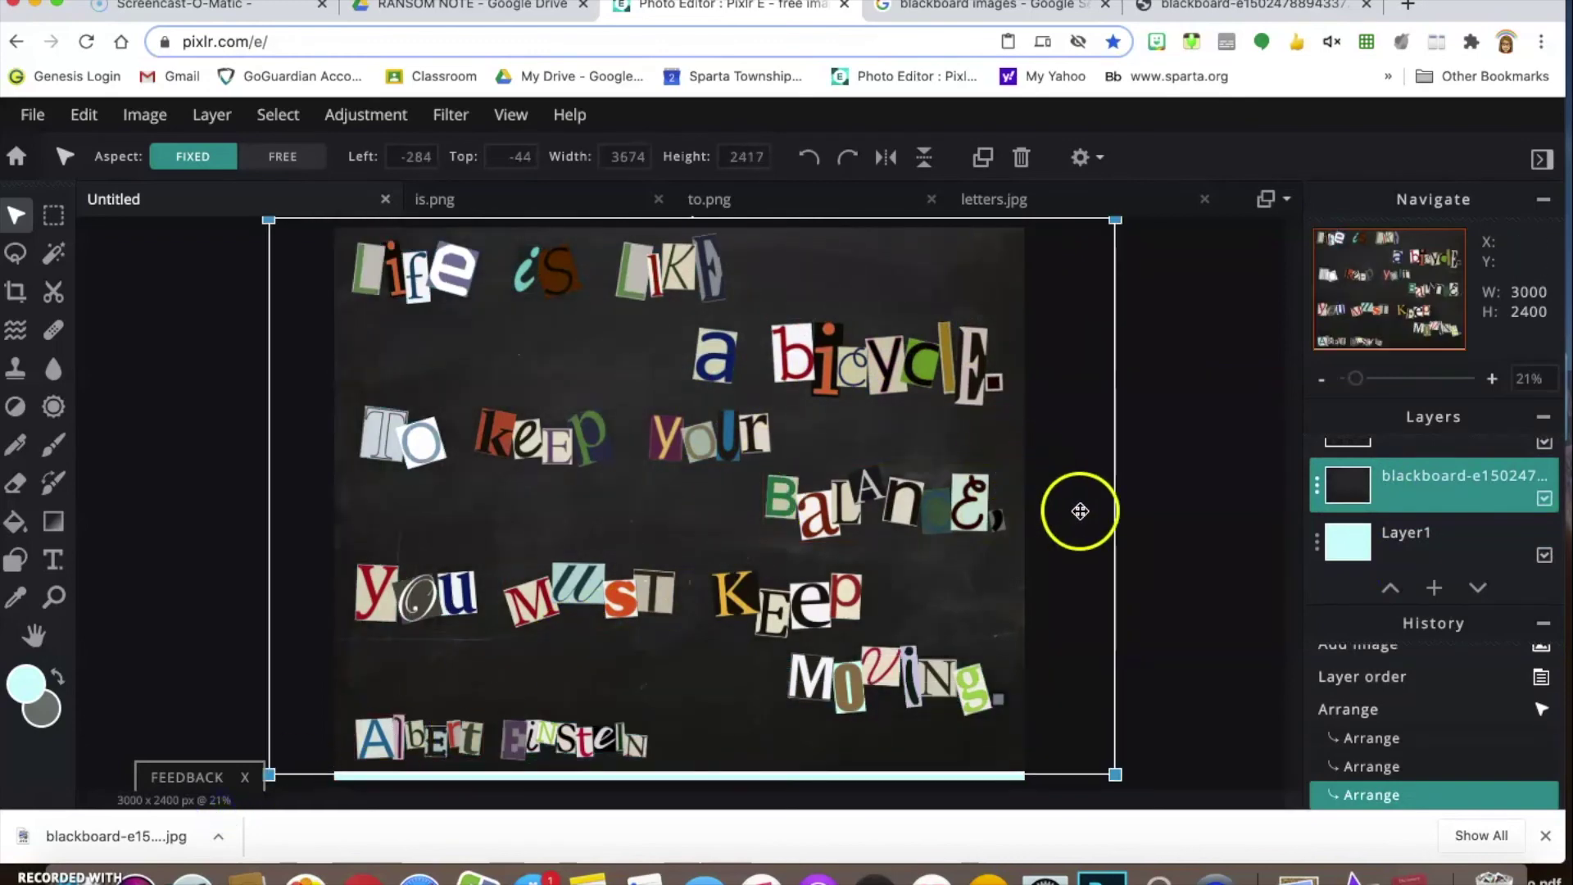
scroll(1122, 553, up, 1)
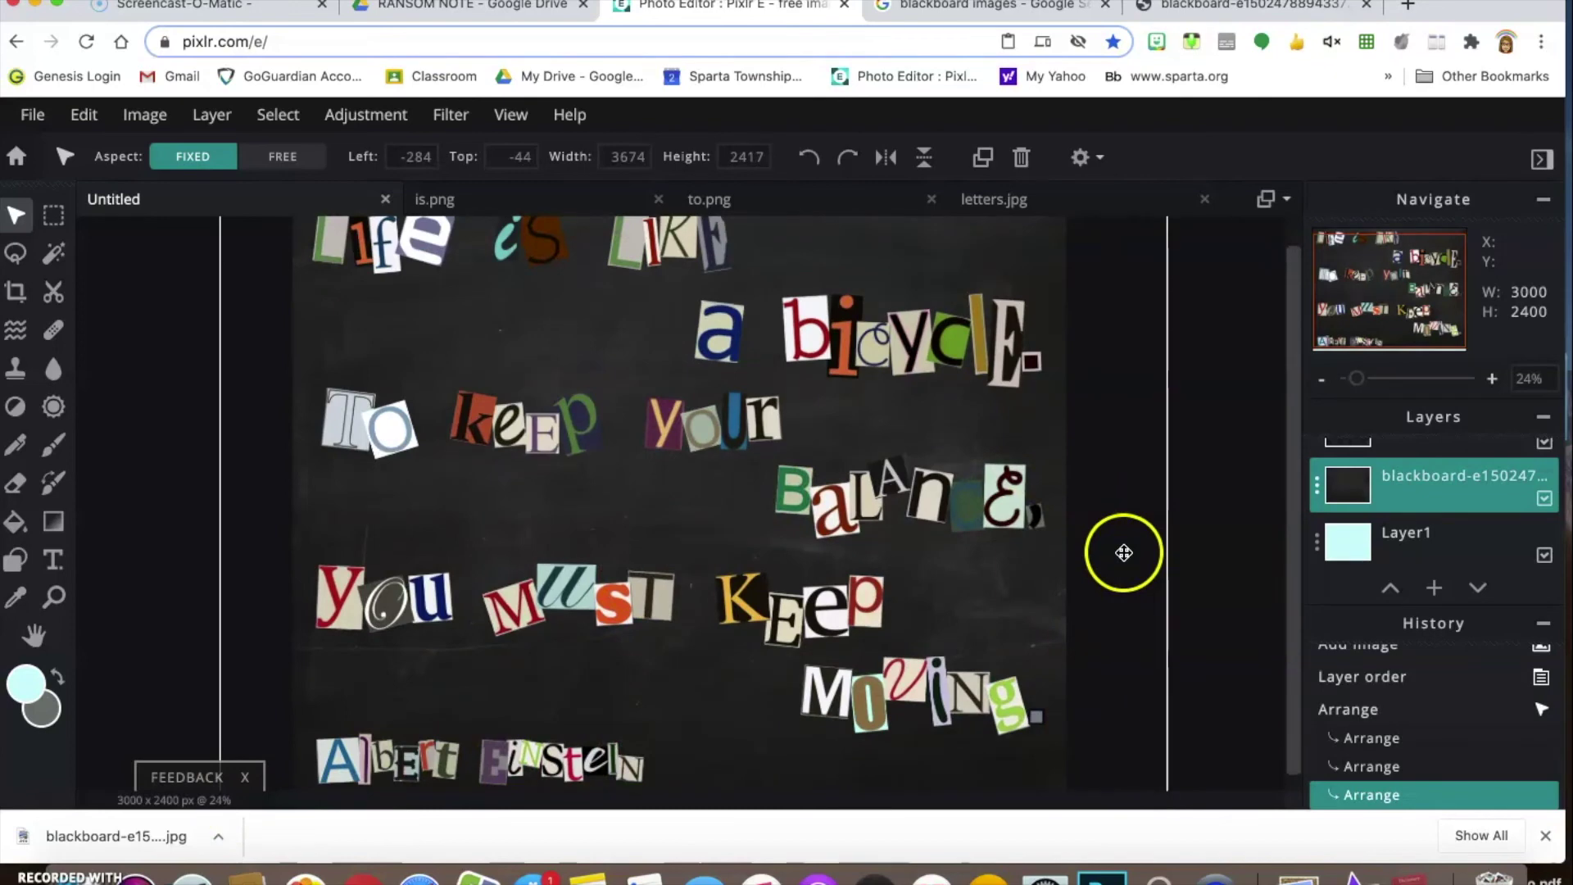
scroll(1122, 553, down, 3)
drag(996, 706, 1023, 729)
drag(967, 622, 961, 620)
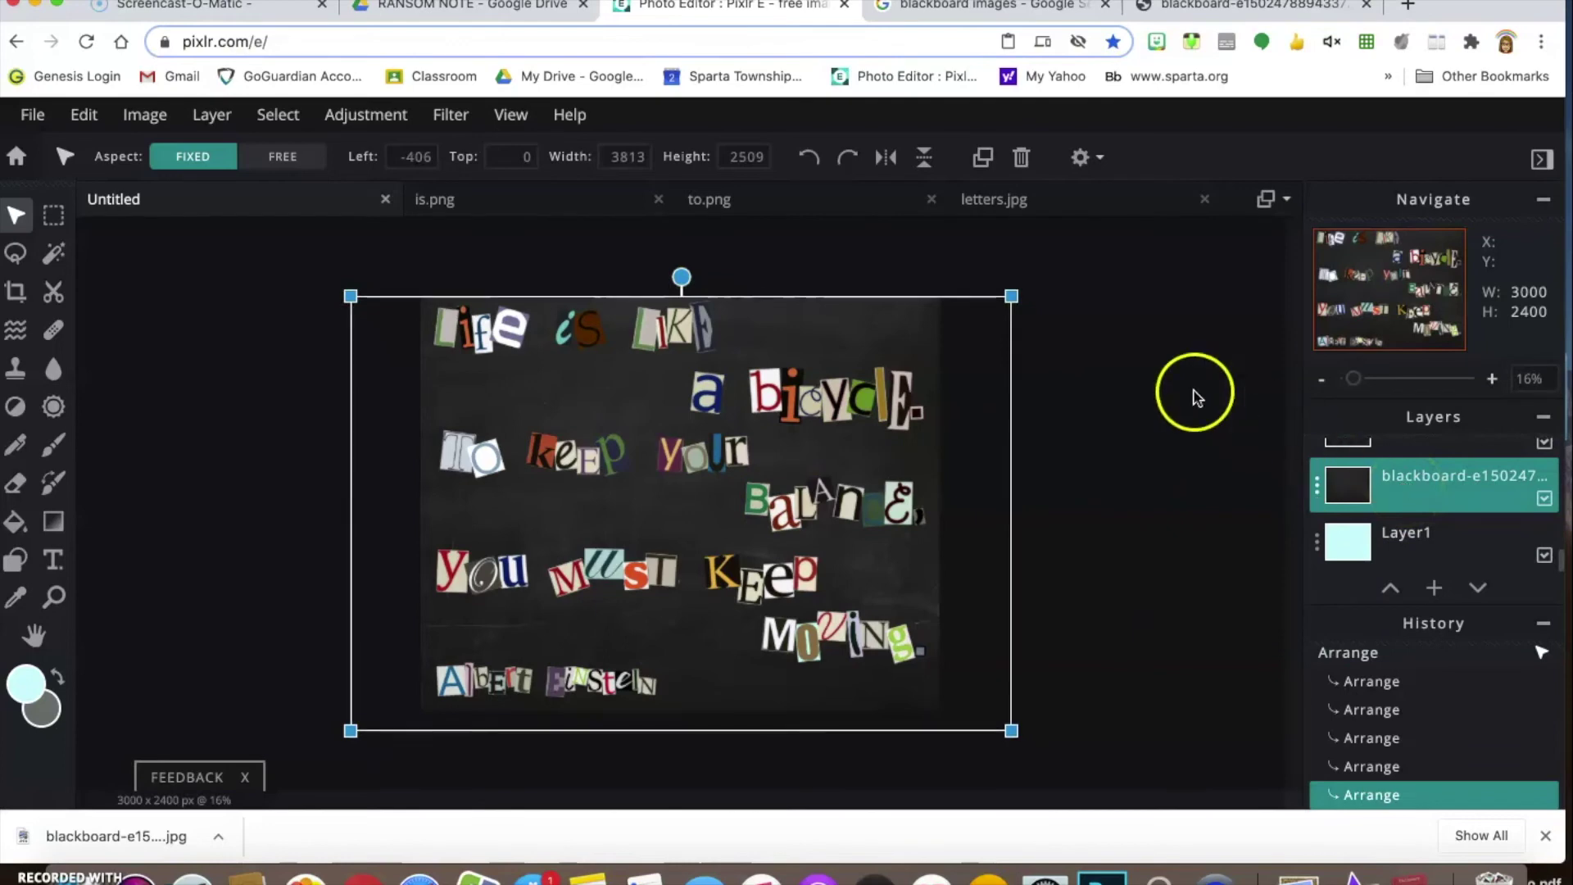
Set the blackboard layer's resizing aspect to free.
click(270, 157)
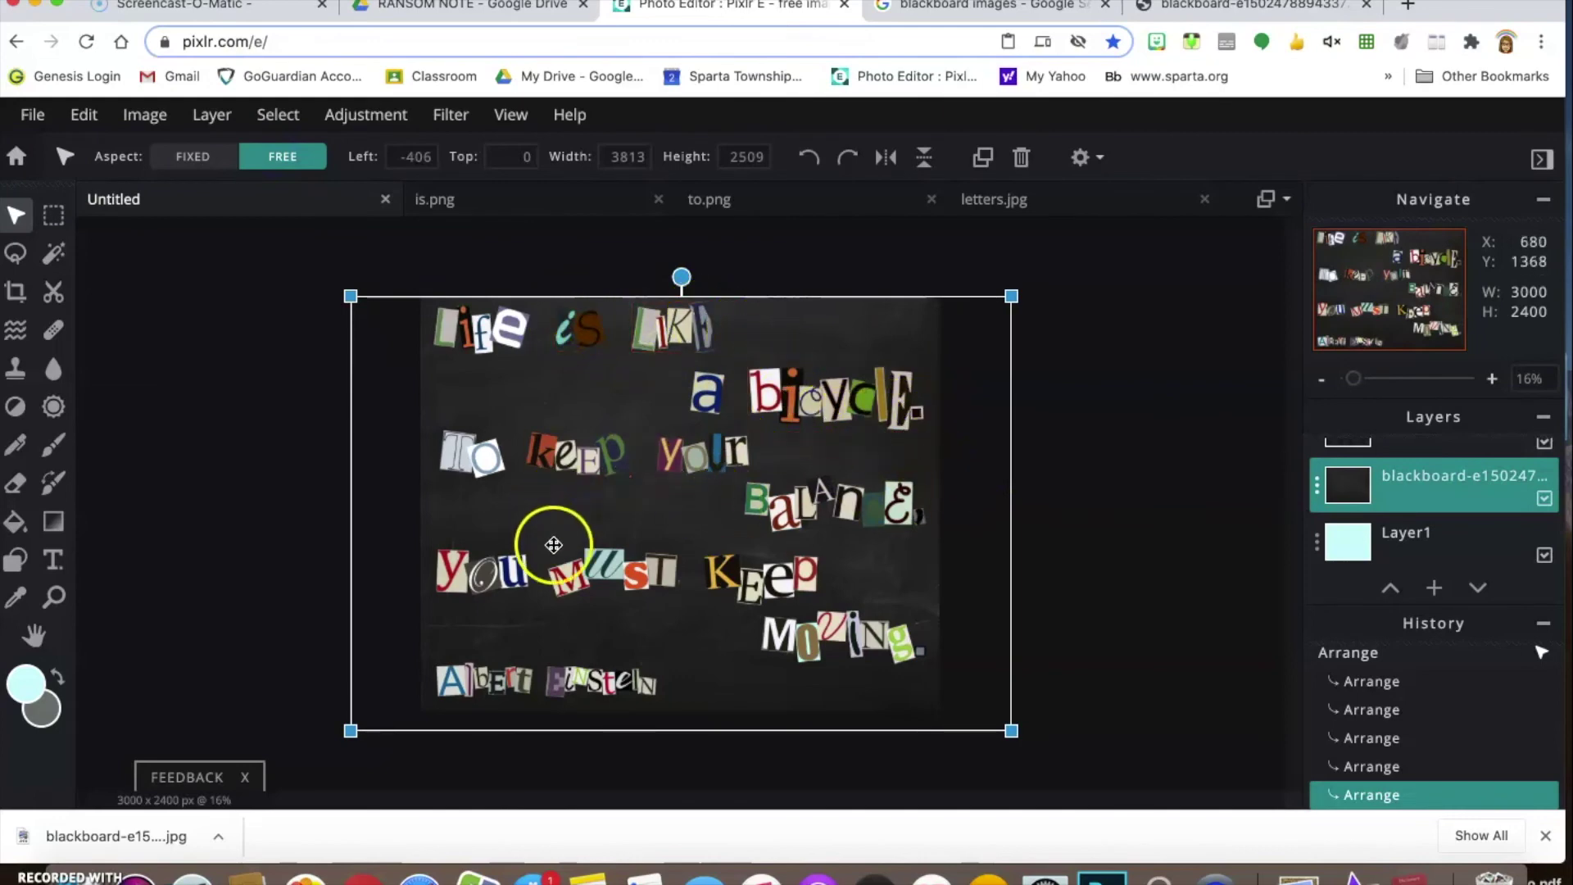
scroll(1106, 566, up, 3)
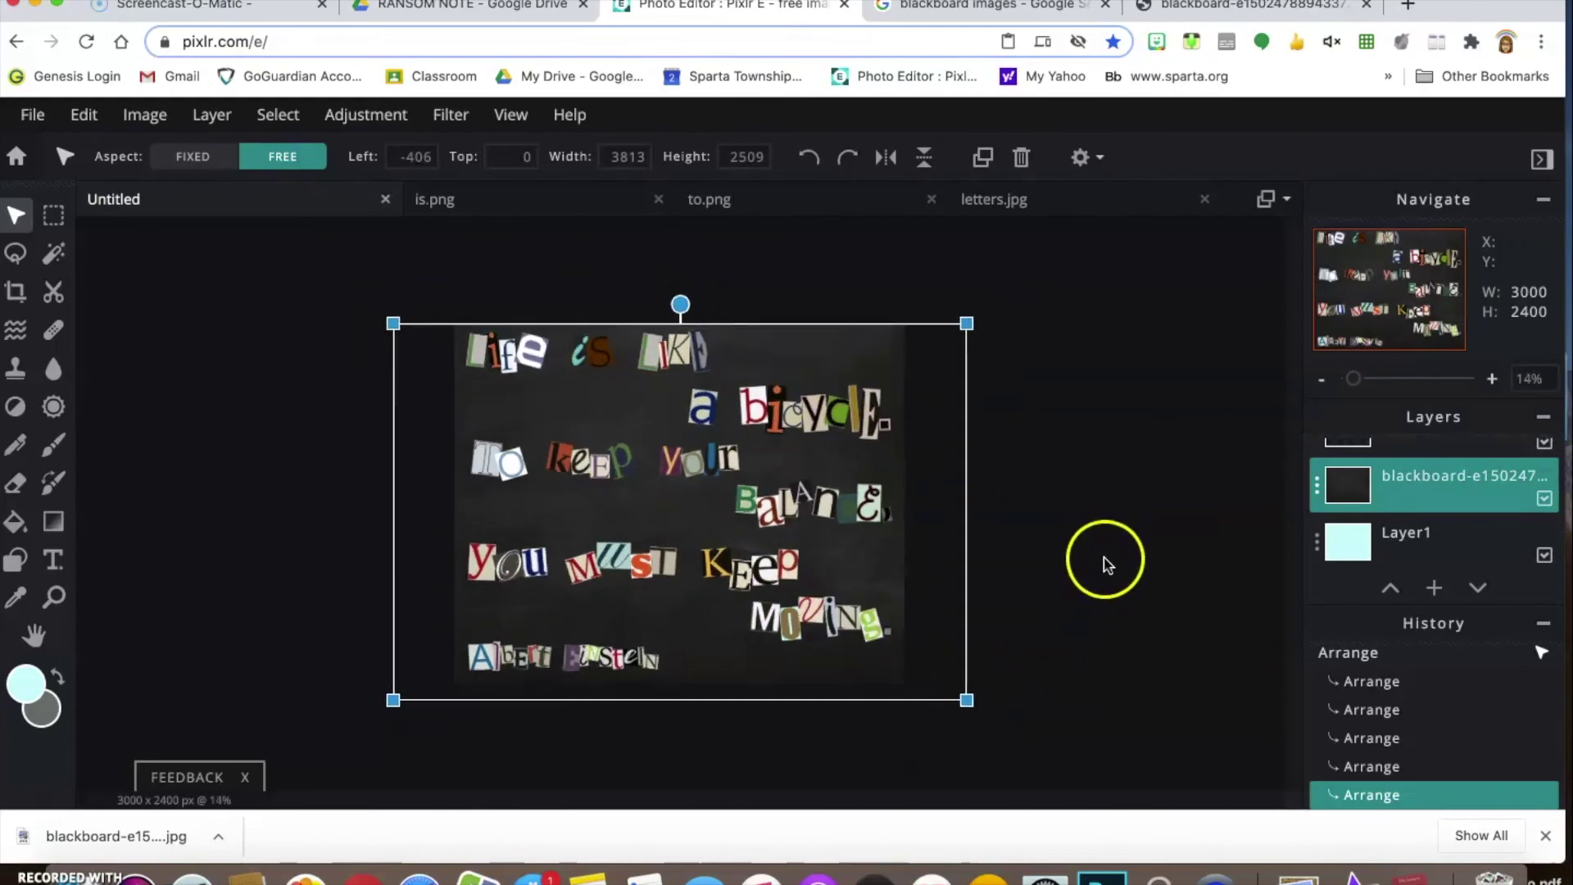
scroll(1099, 557, up, 1)
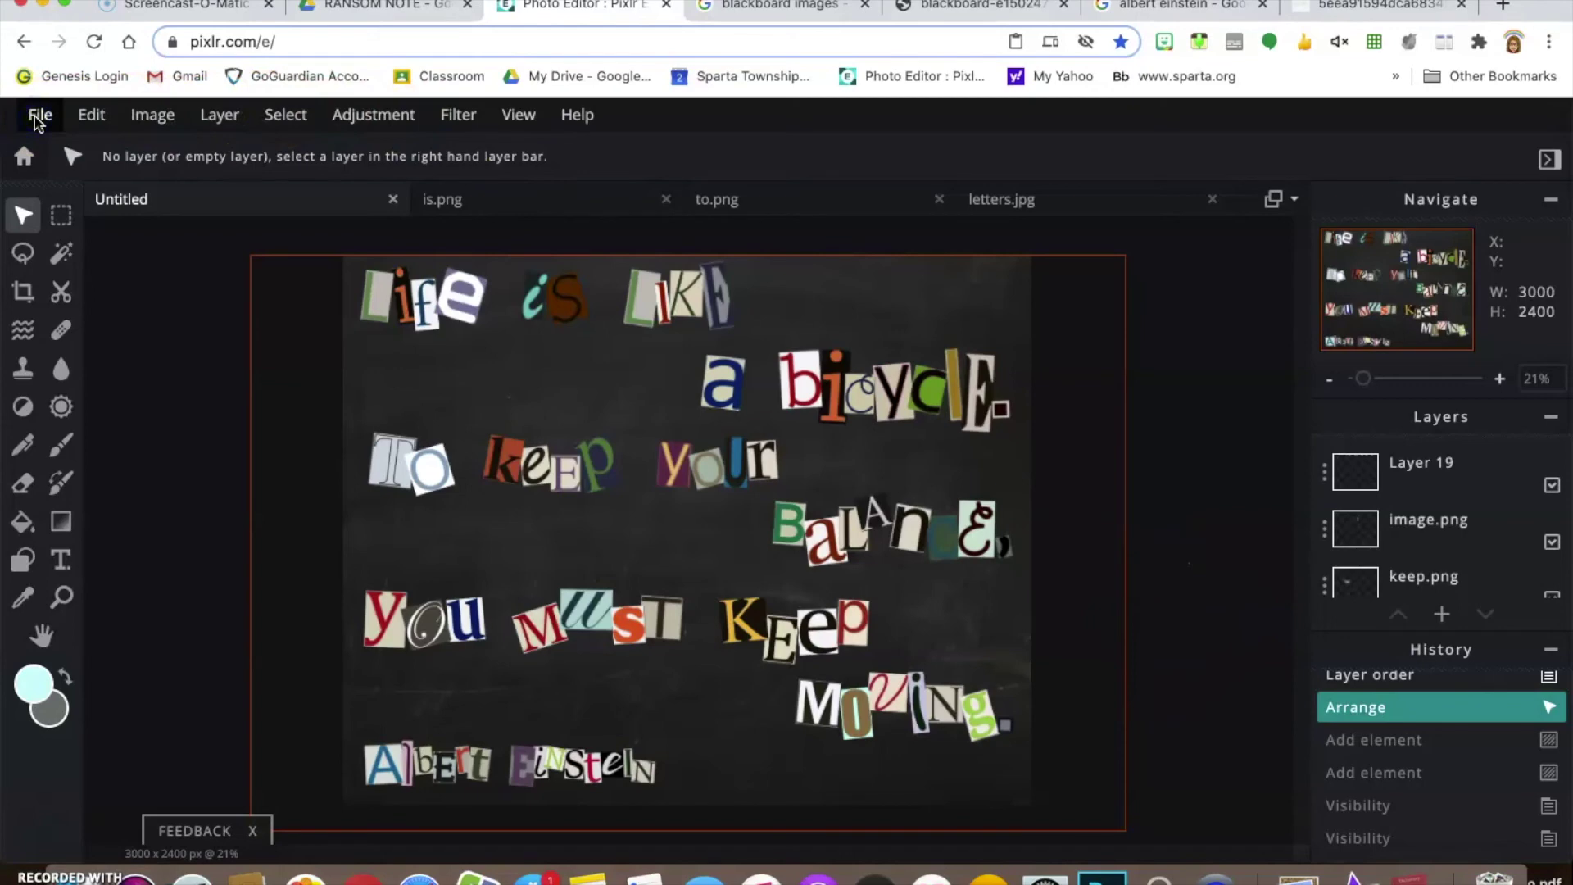
Add the Einstein photo 5eea91594dca6834276c1f24.jpeg from the Desktop as an image layer and dismiss the advertisement.
click(1444, 613)
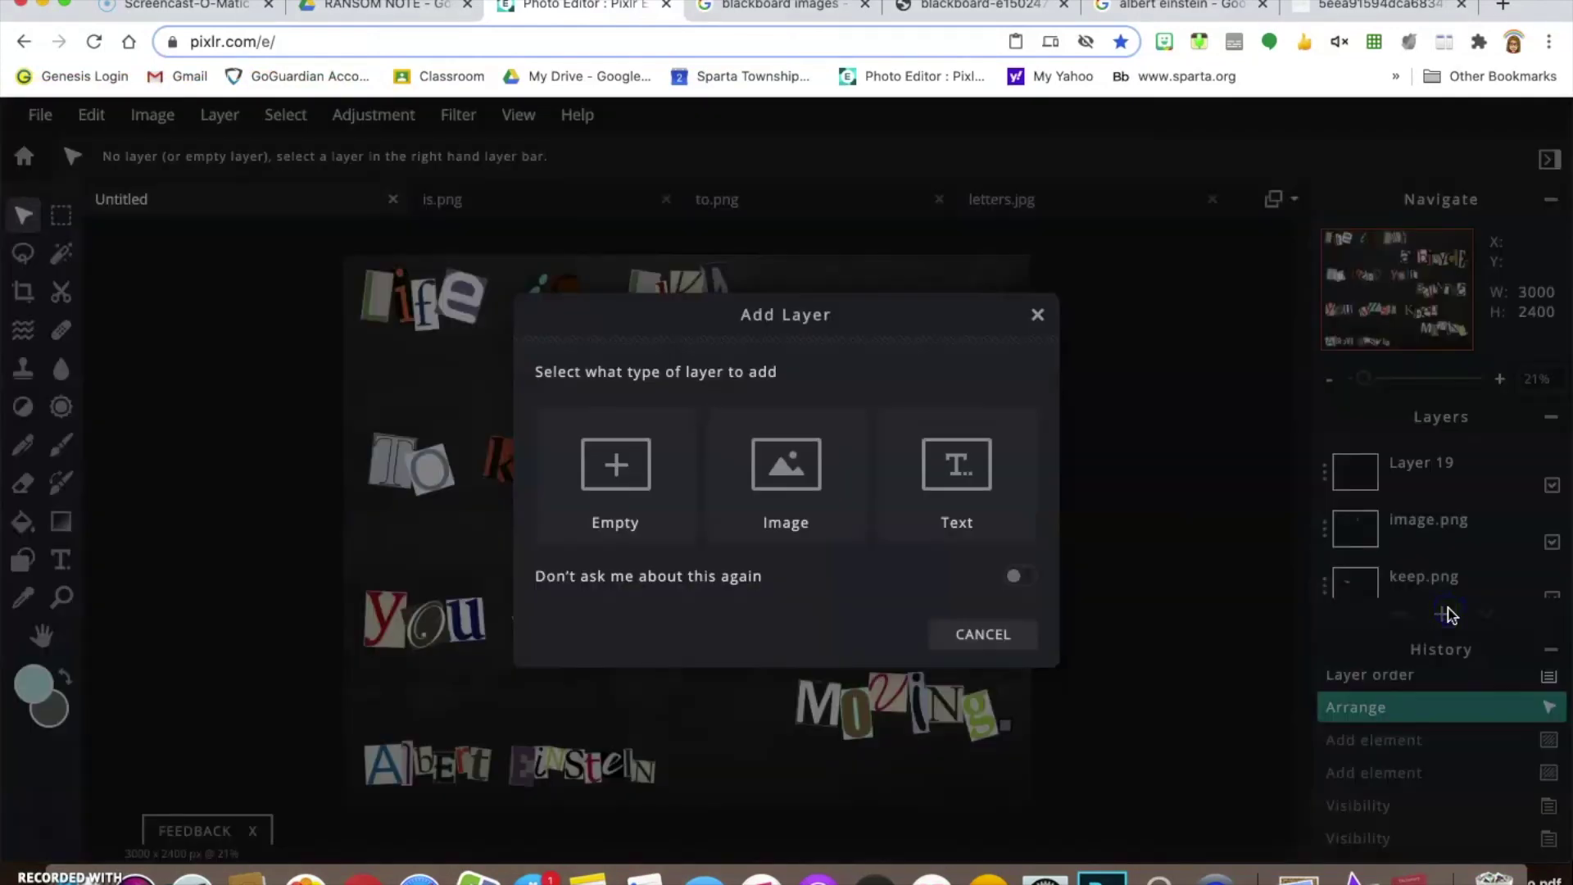
click(811, 473)
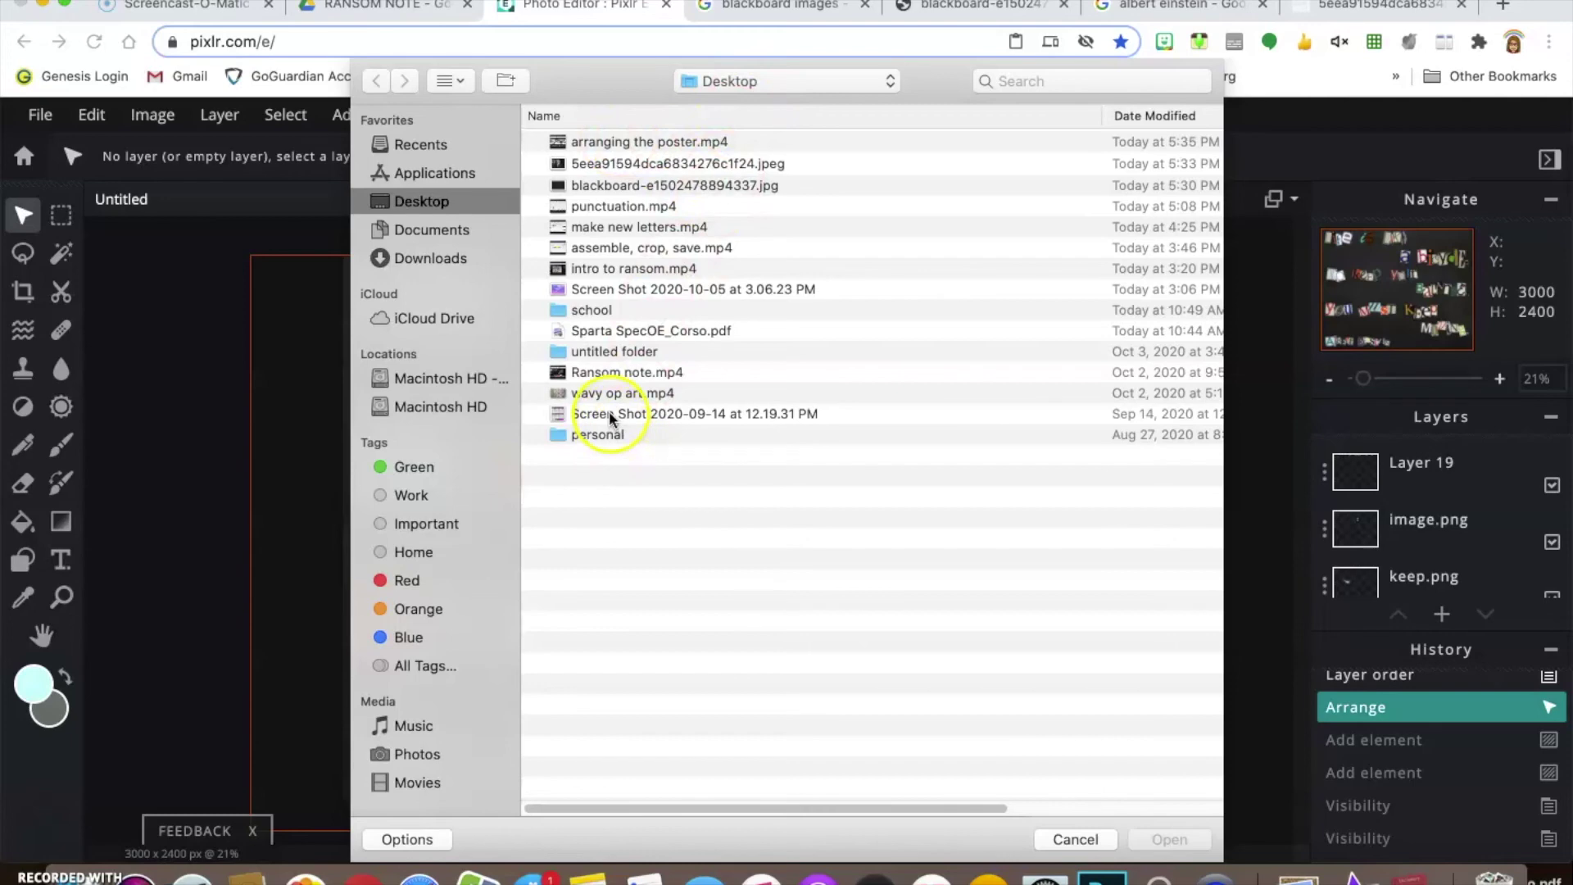
double_click(621, 162)
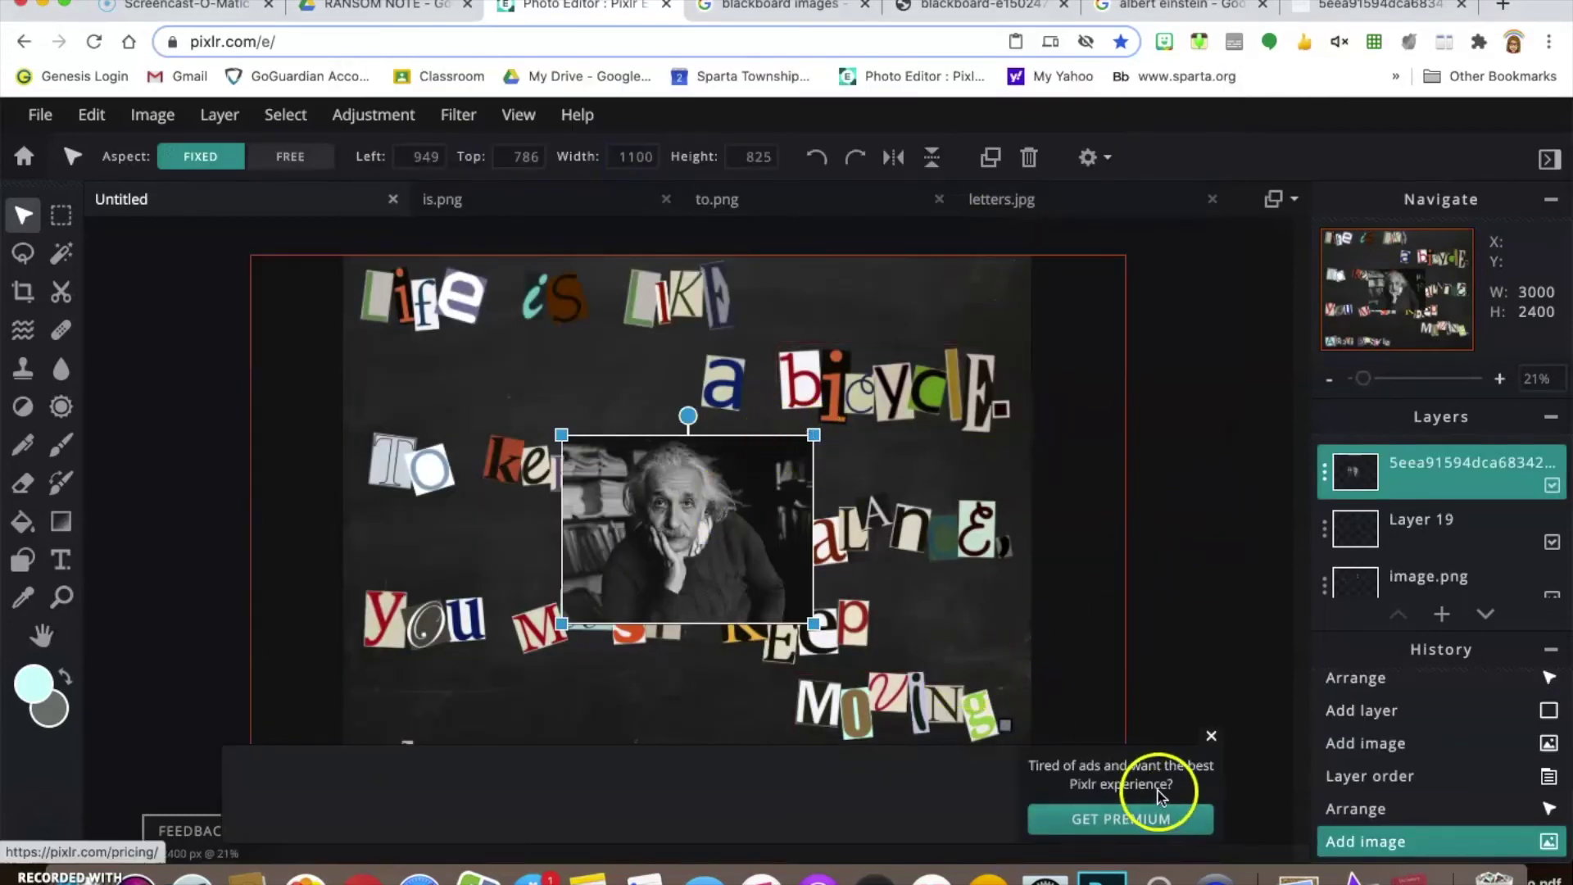
click(1211, 736)
Enlarge the Einstein photo to about 3834 × 2876 px to cover the canvas and place its layer directly above the blackboard layer.
drag(813, 434, 1177, 163)
drag(564, 625, 294, 792)
drag(860, 555, 769, 622)
drag(1443, 462, 1481, 451)
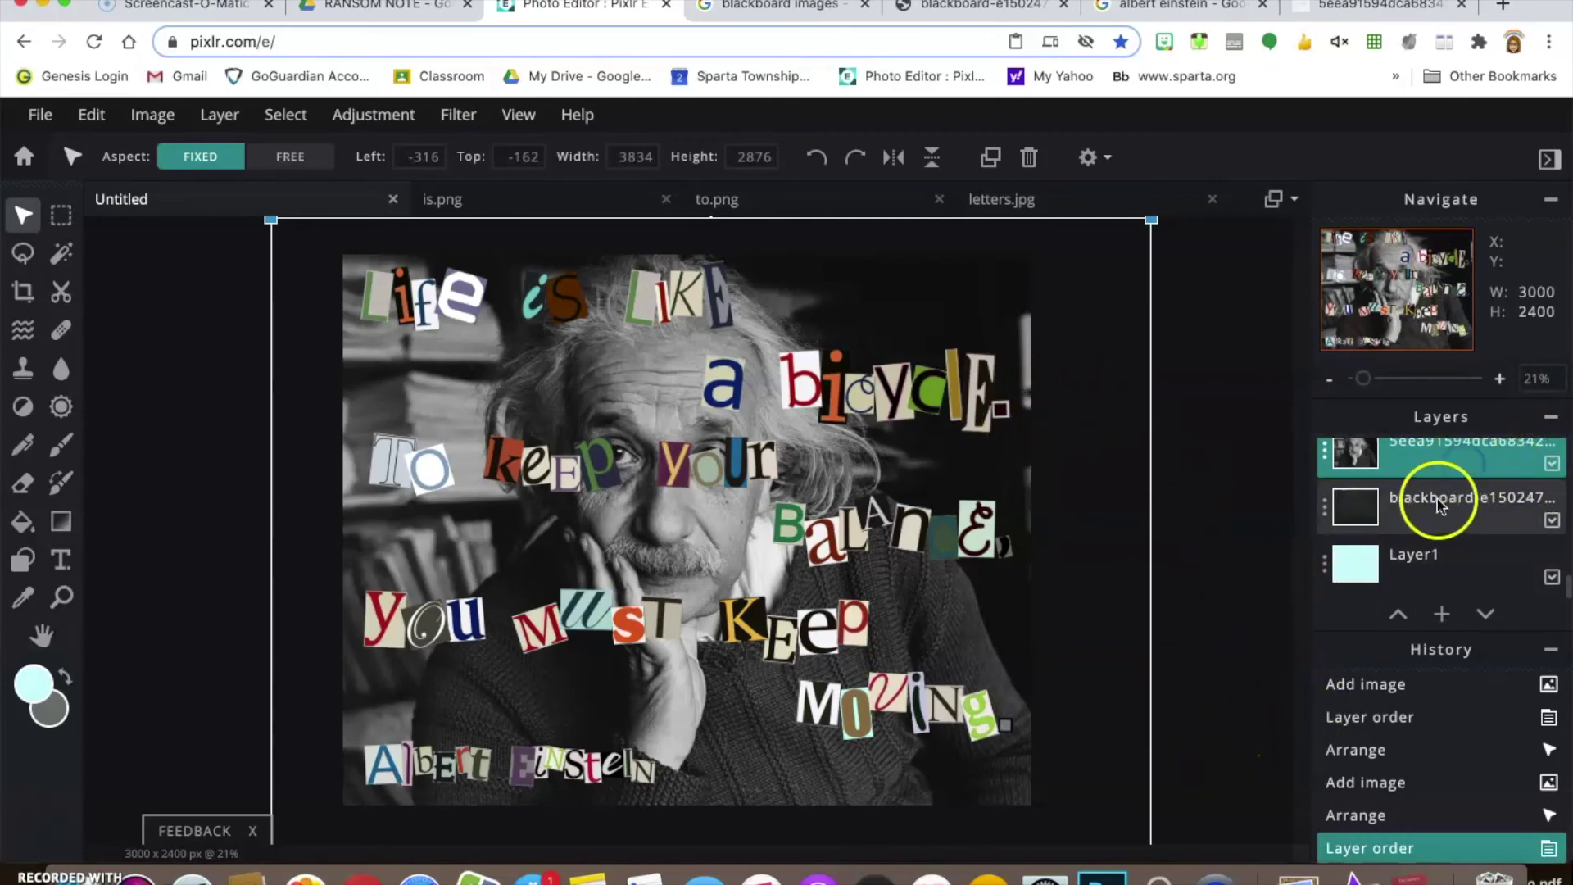
Hide the blackboard layer beneath the Einstein photo.
click(1551, 520)
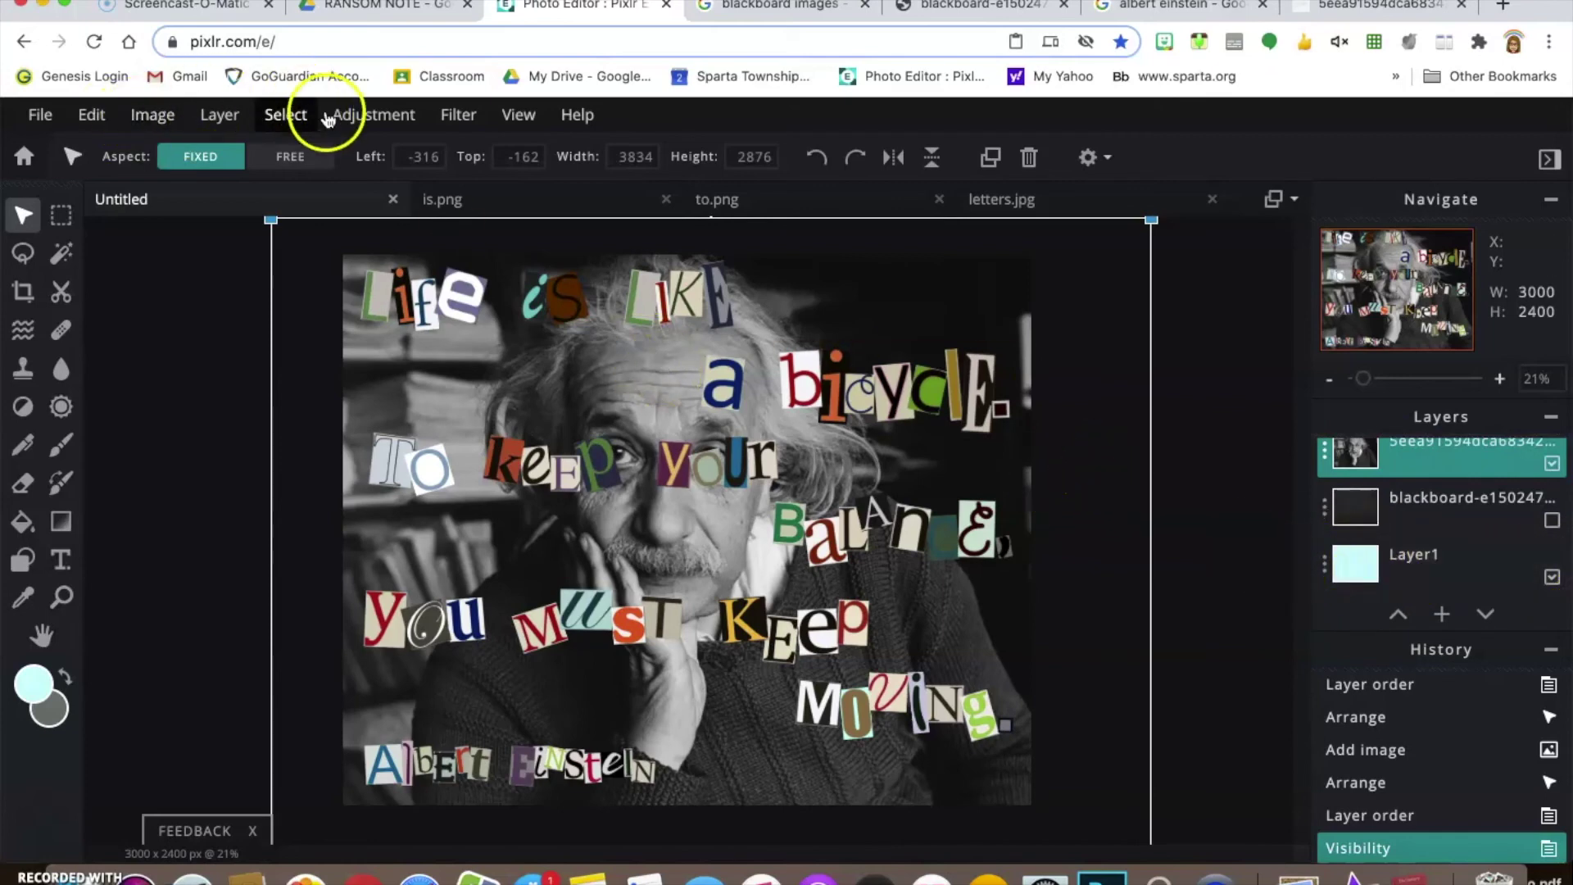
Try colorizing the Einstein photo with Hue & saturation at hue -133, saturation -55 and lightness -23, and cancel the adjustment.
click(371, 120)
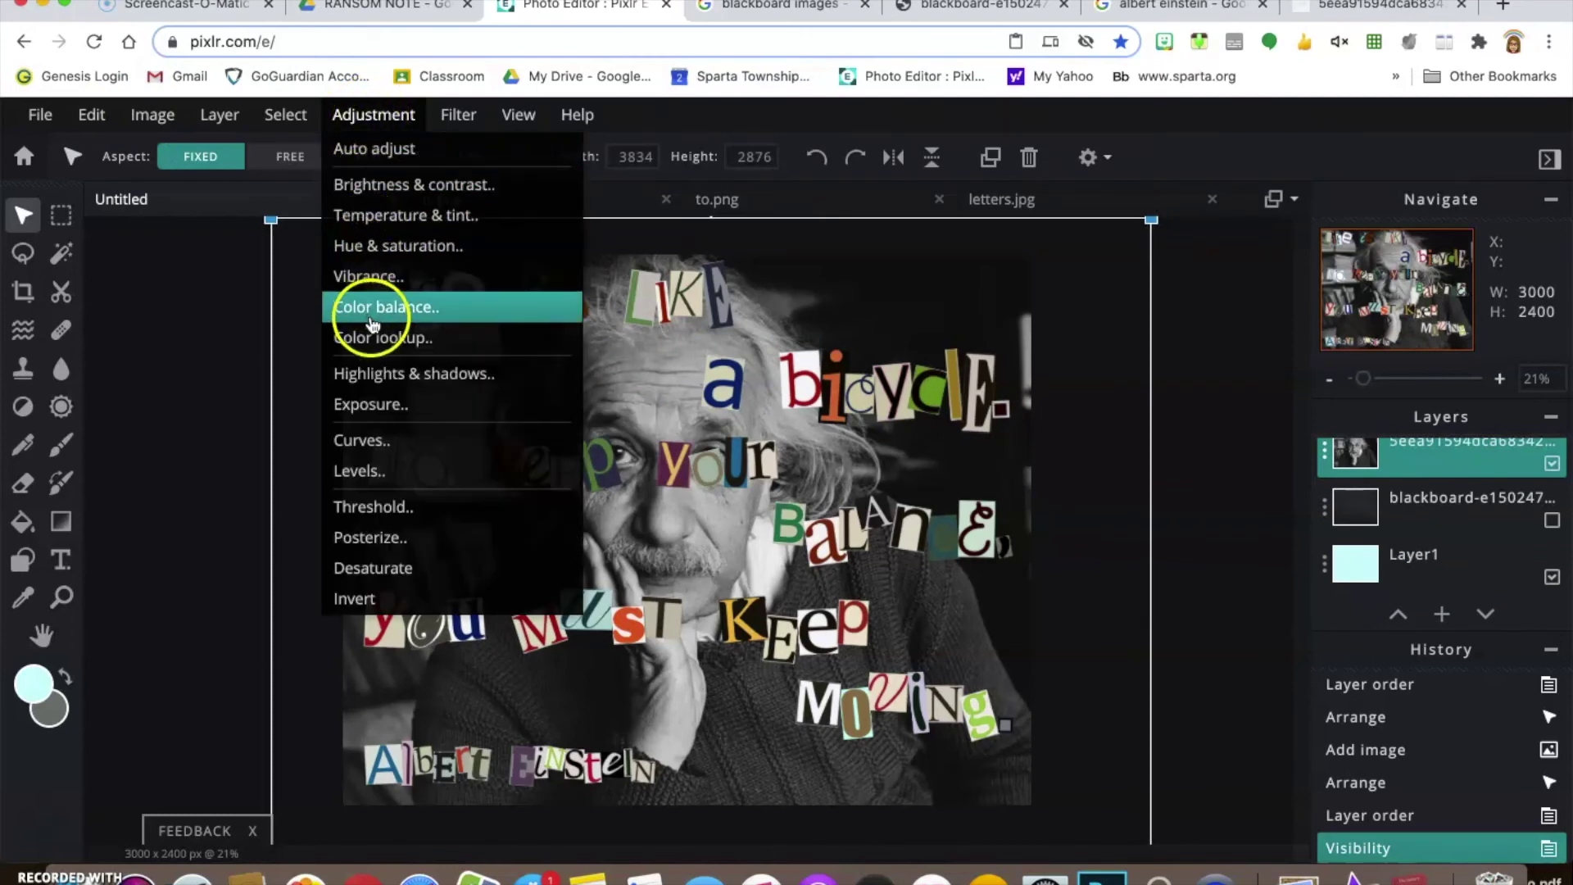
click(376, 246)
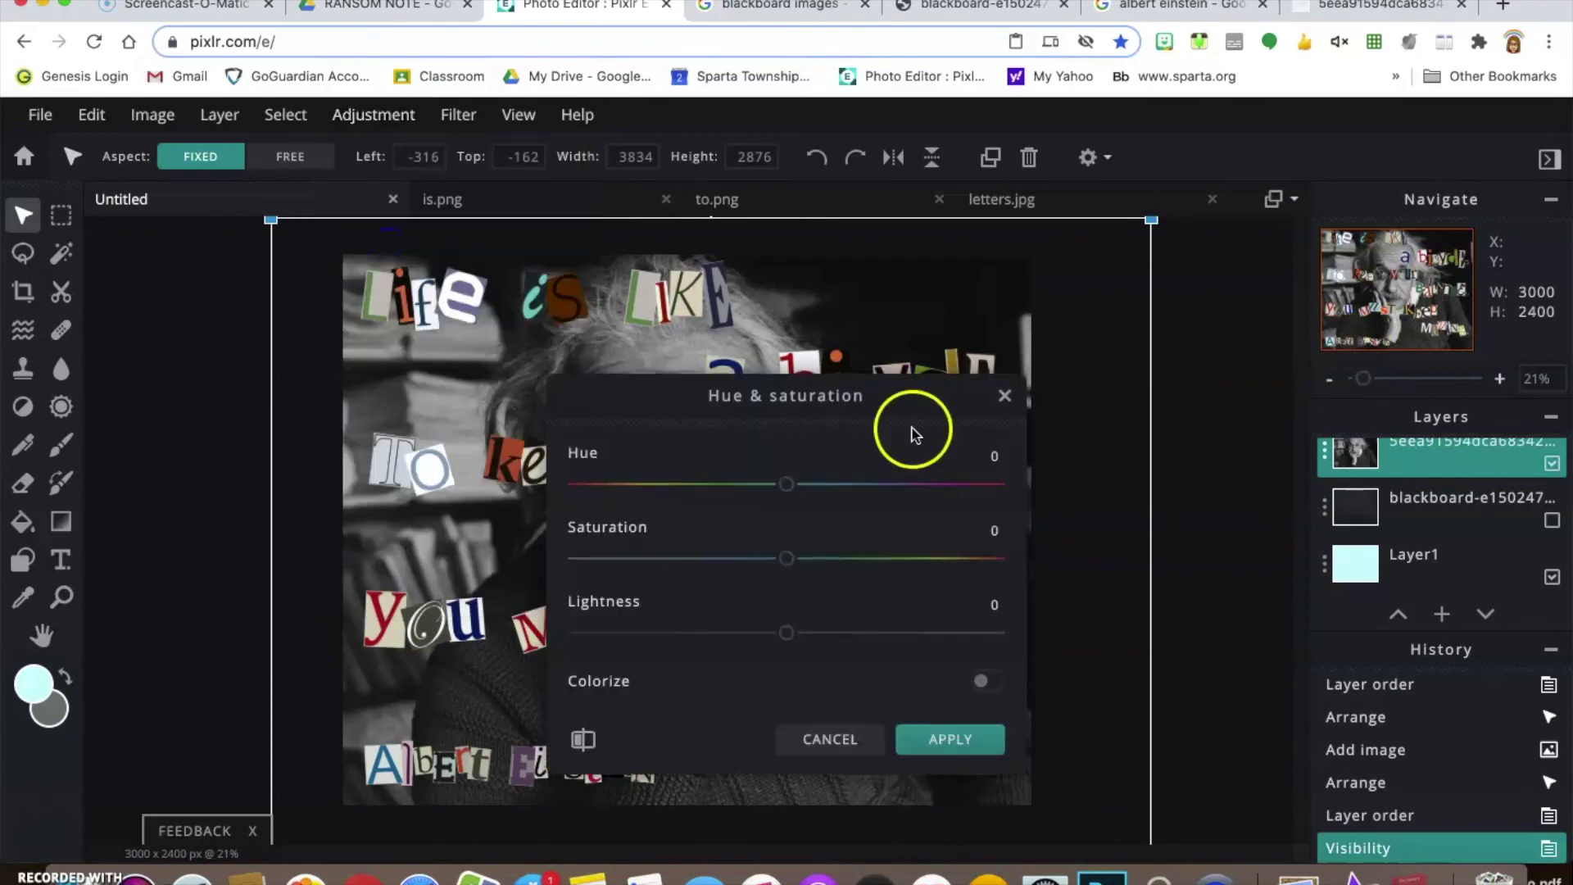
drag(779, 384, 1301, 89)
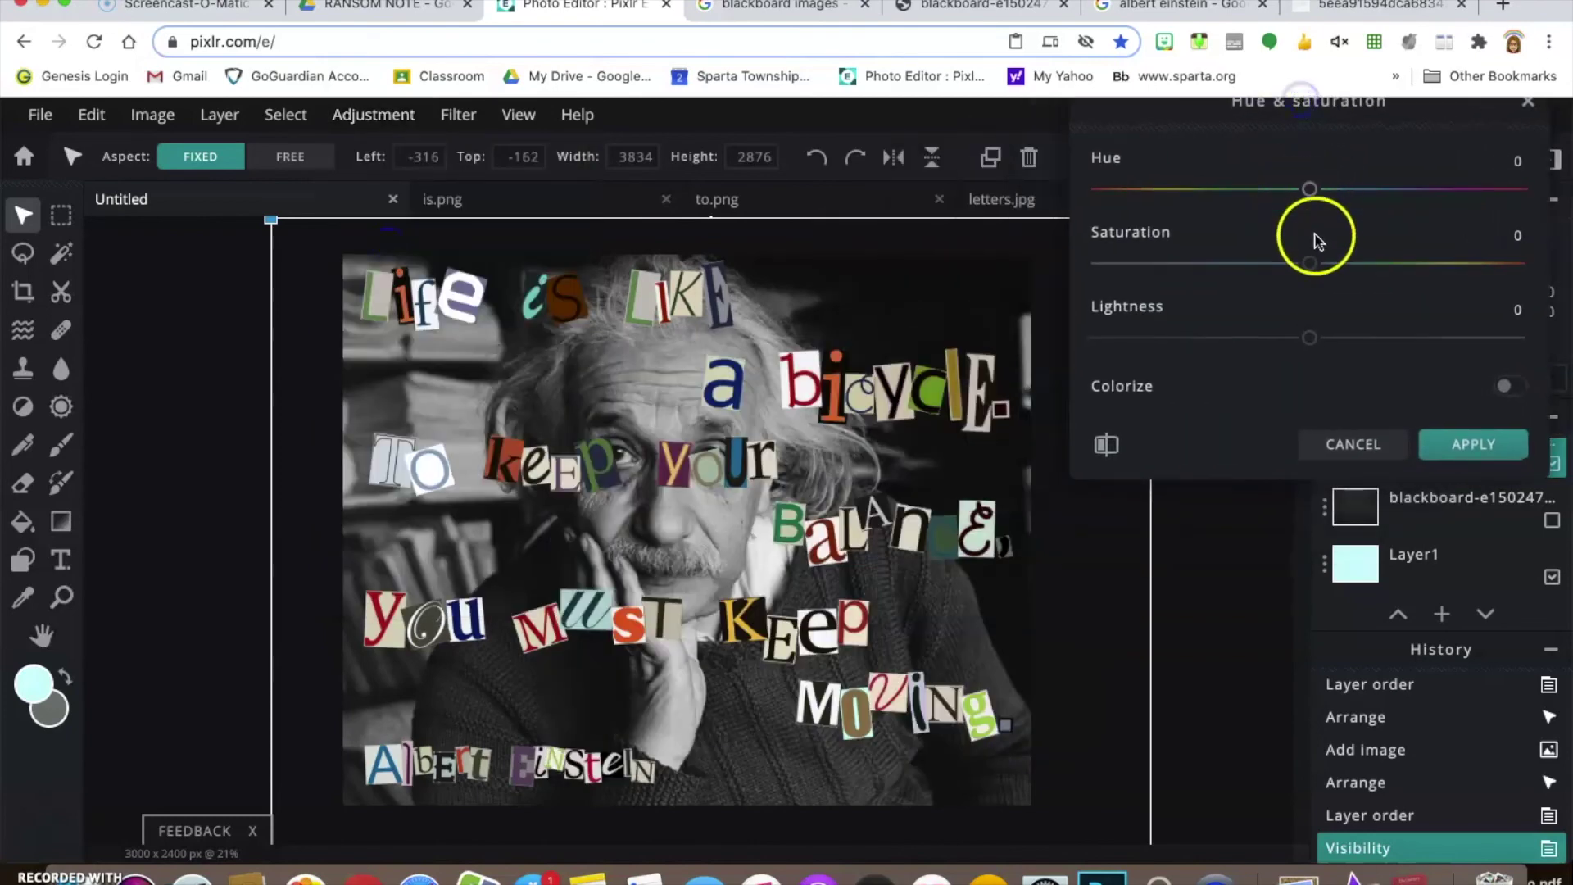
click(1505, 387)
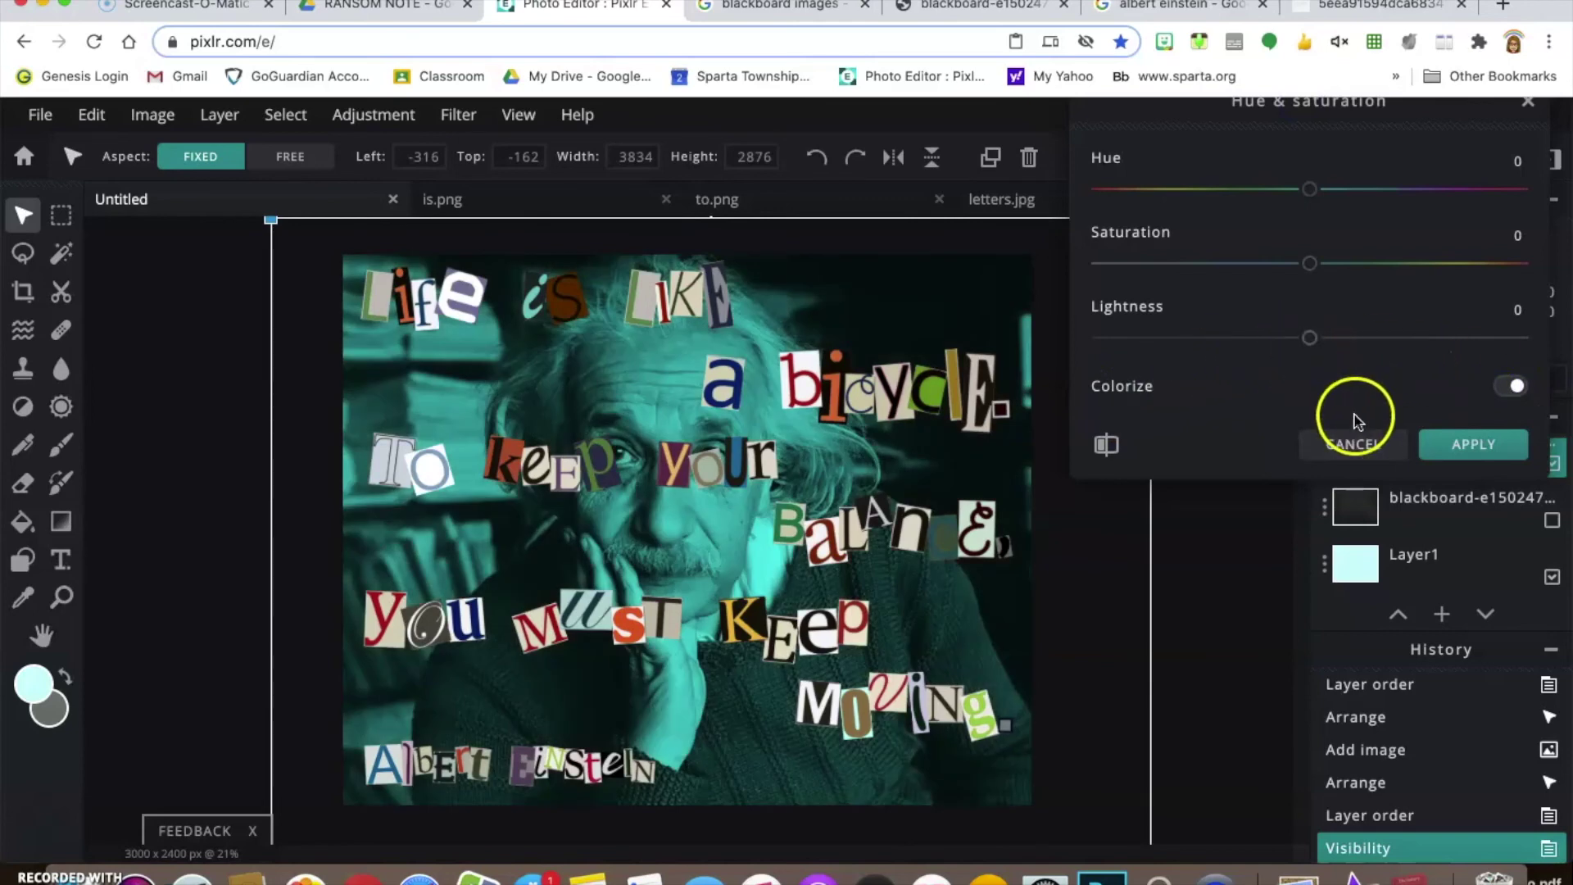
drag(1313, 342, 1354, 344)
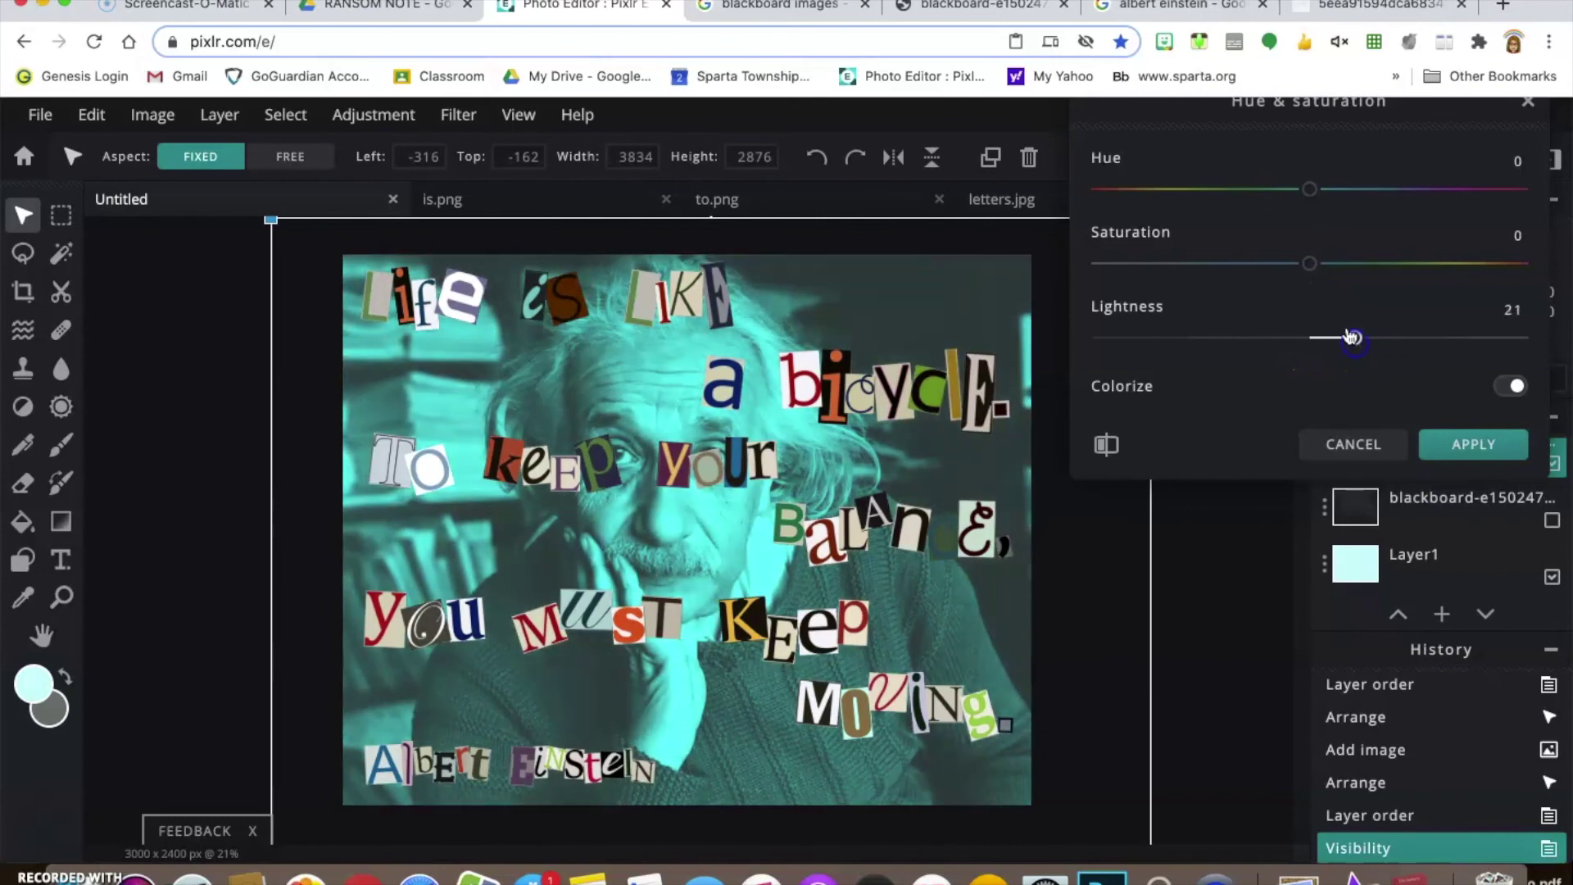
drag(1309, 271, 1224, 276)
mouse_move(1293, 197)
mouse_down()
mouse_move(1426, 195)
mouse_move(1320, 199)
mouse_up()
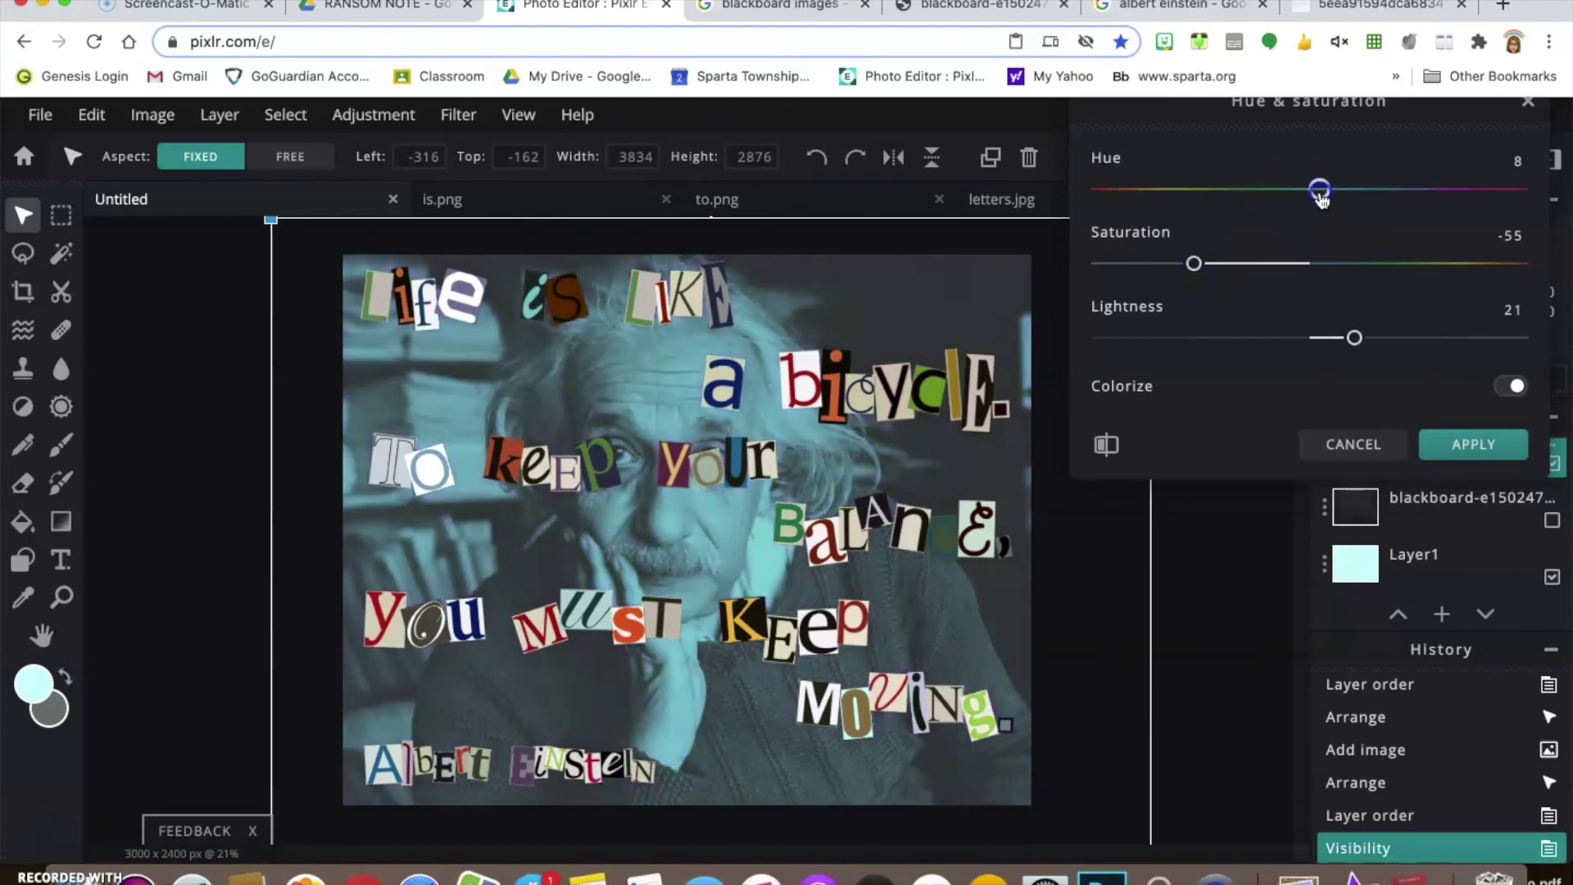
drag(1374, 334, 1224, 341)
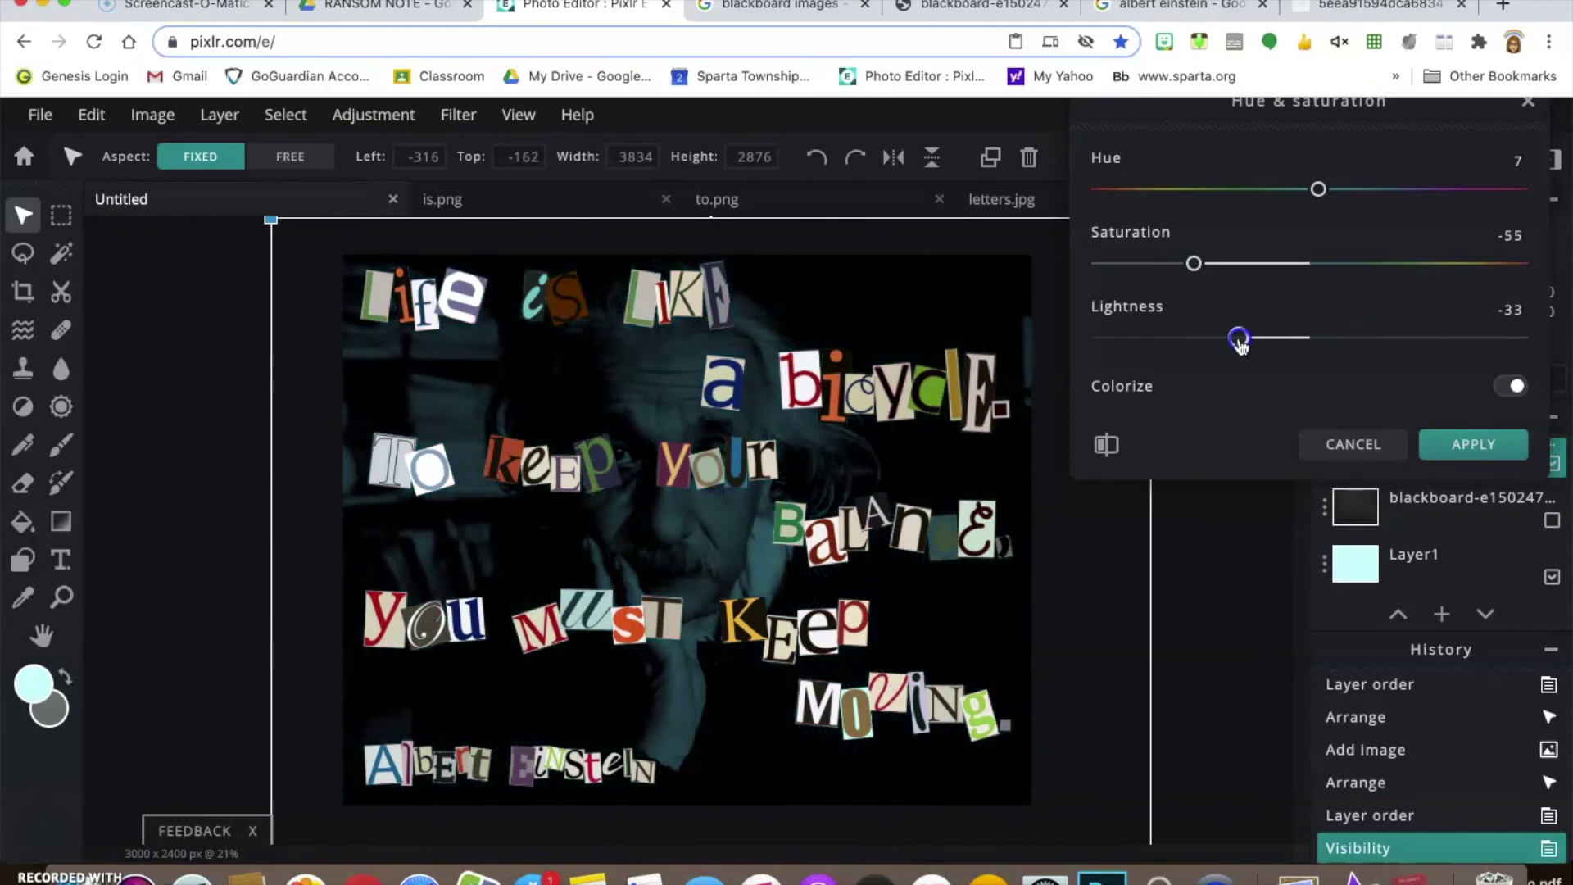
drag(1264, 340, 1259, 337)
click(1317, 187)
drag(1323, 189, 1155, 220)
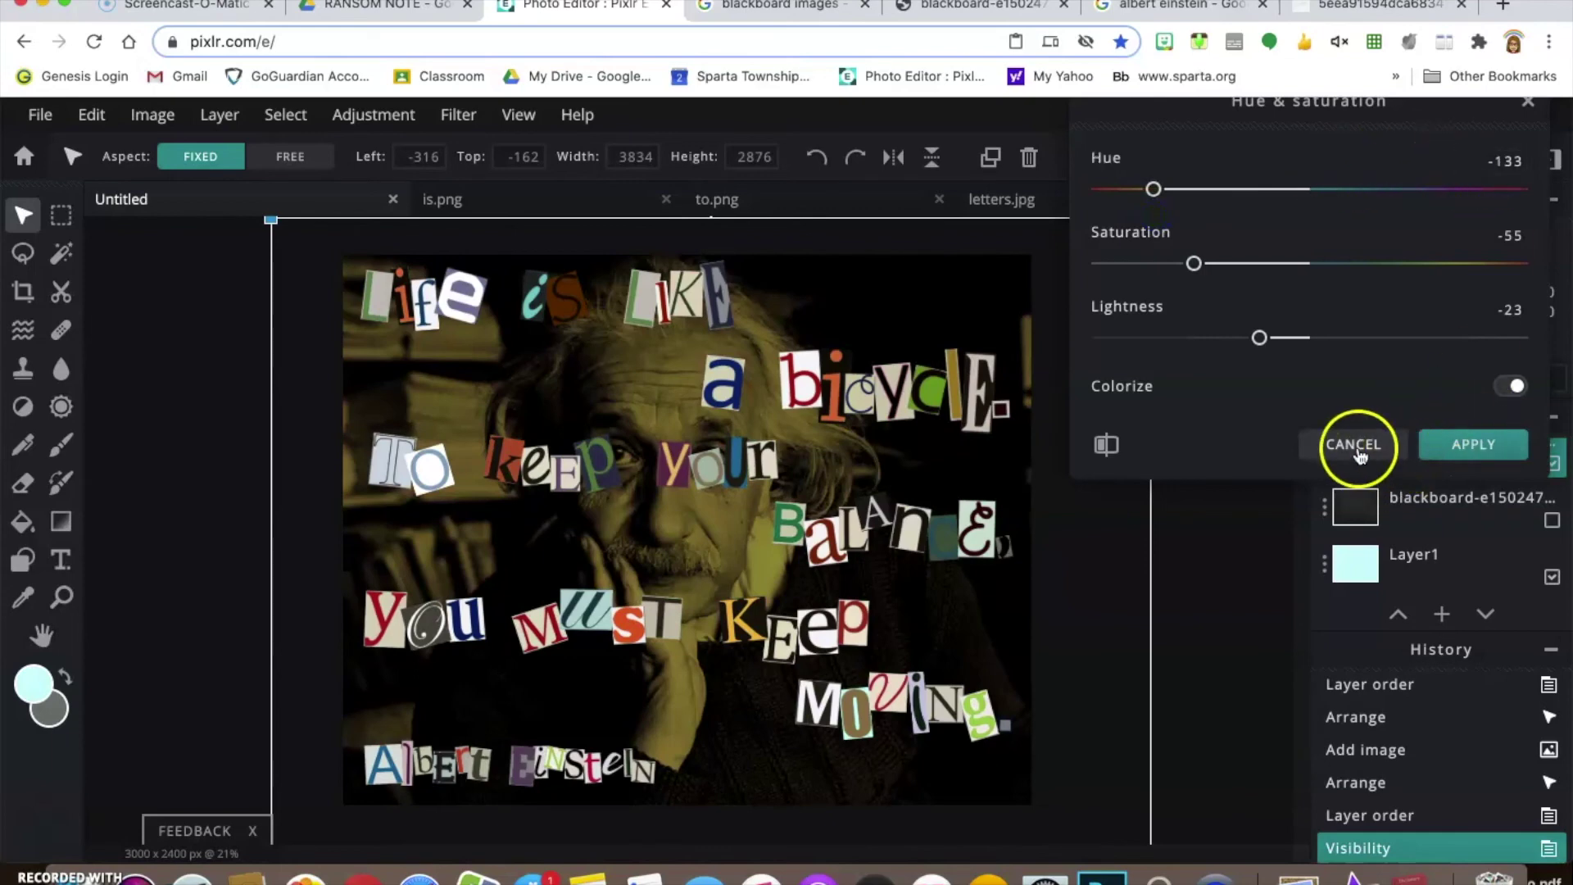
click(1354, 447)
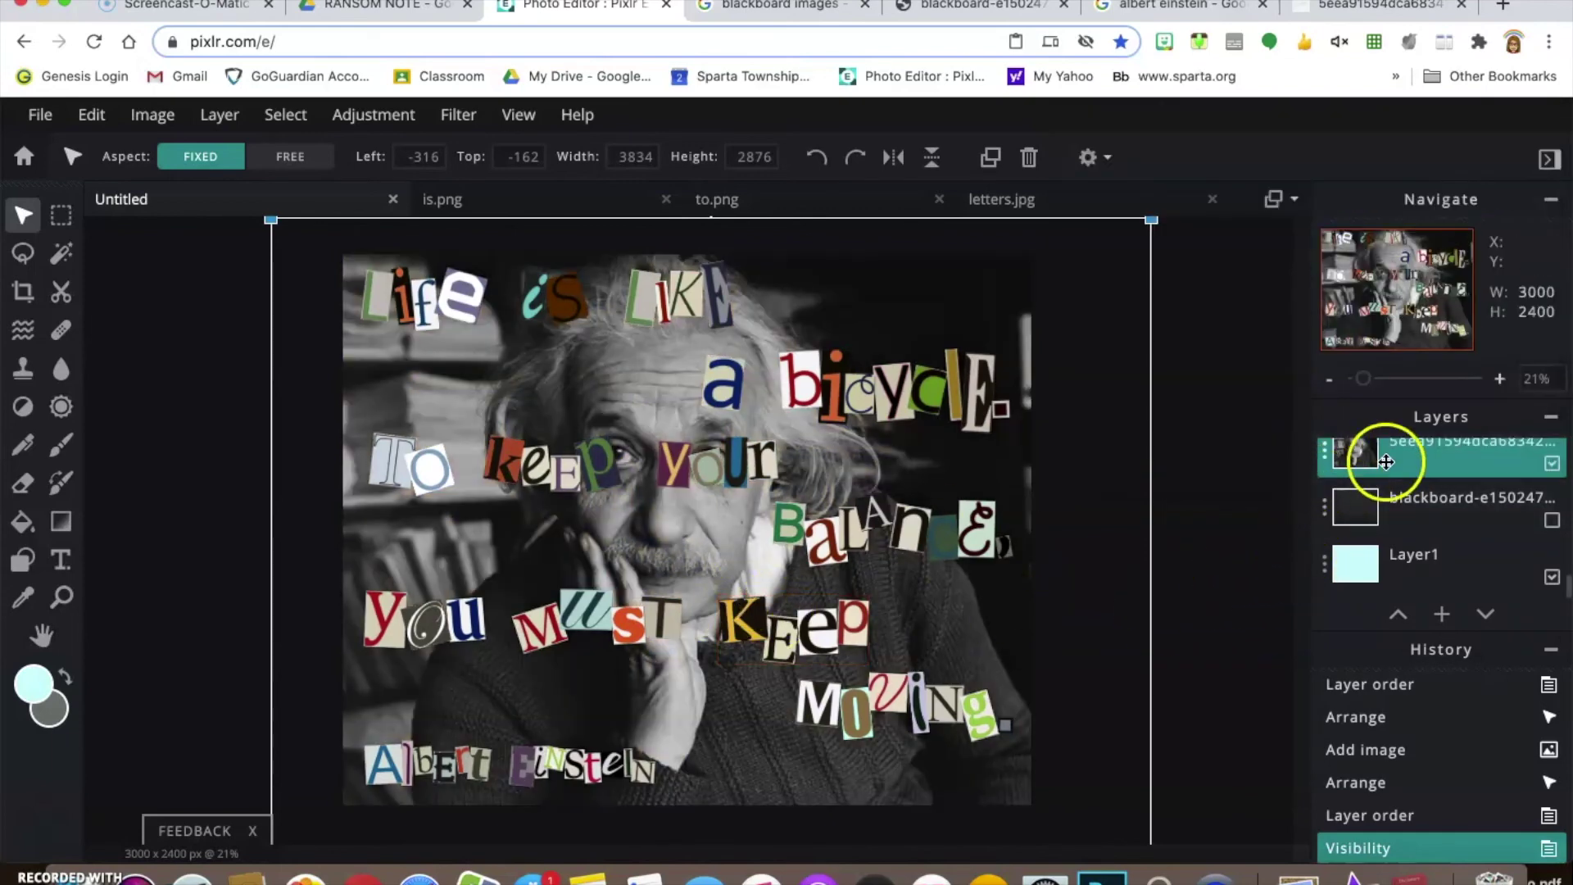
Set the Einstein photo layer's transparency to about 27 so it fades into the light blue background.
click(1324, 457)
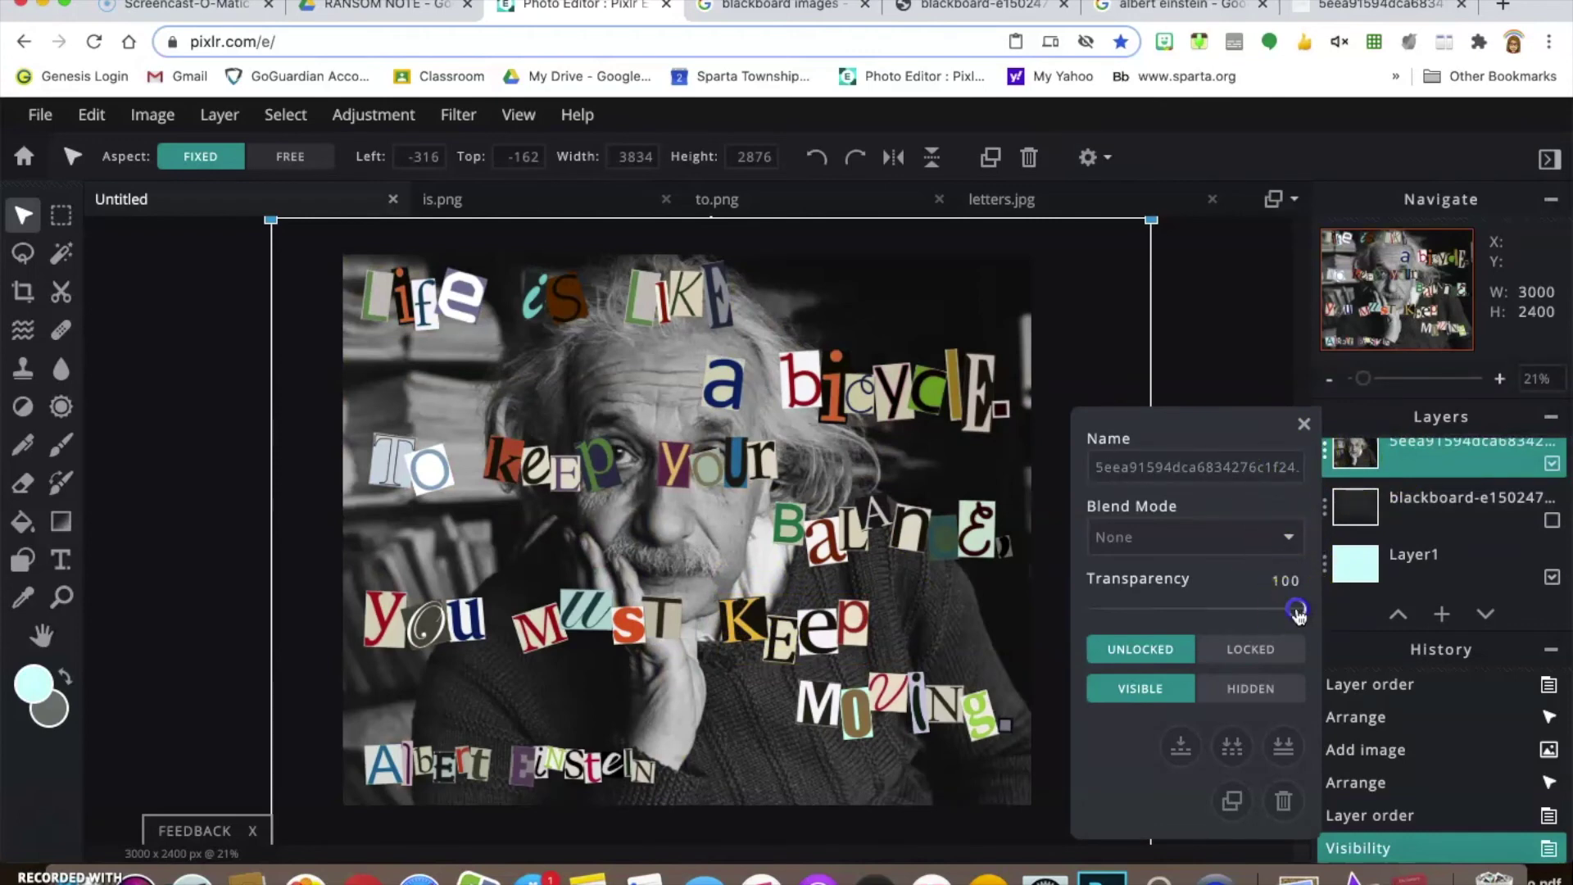
drag(1293, 613, 1146, 618)
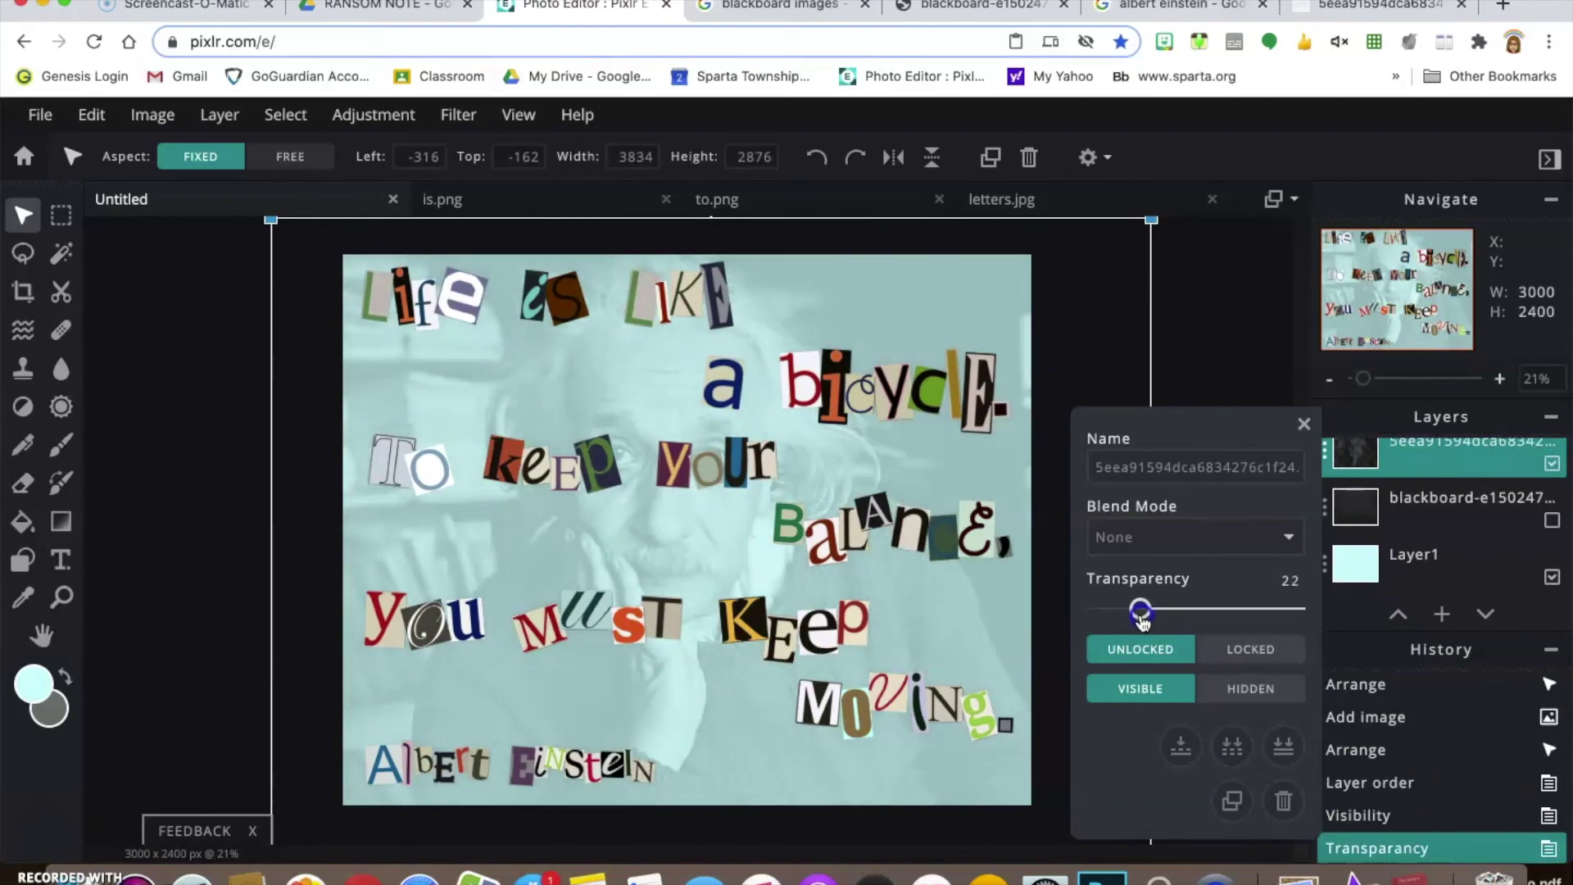
drag(1143, 620, 1043, 610)
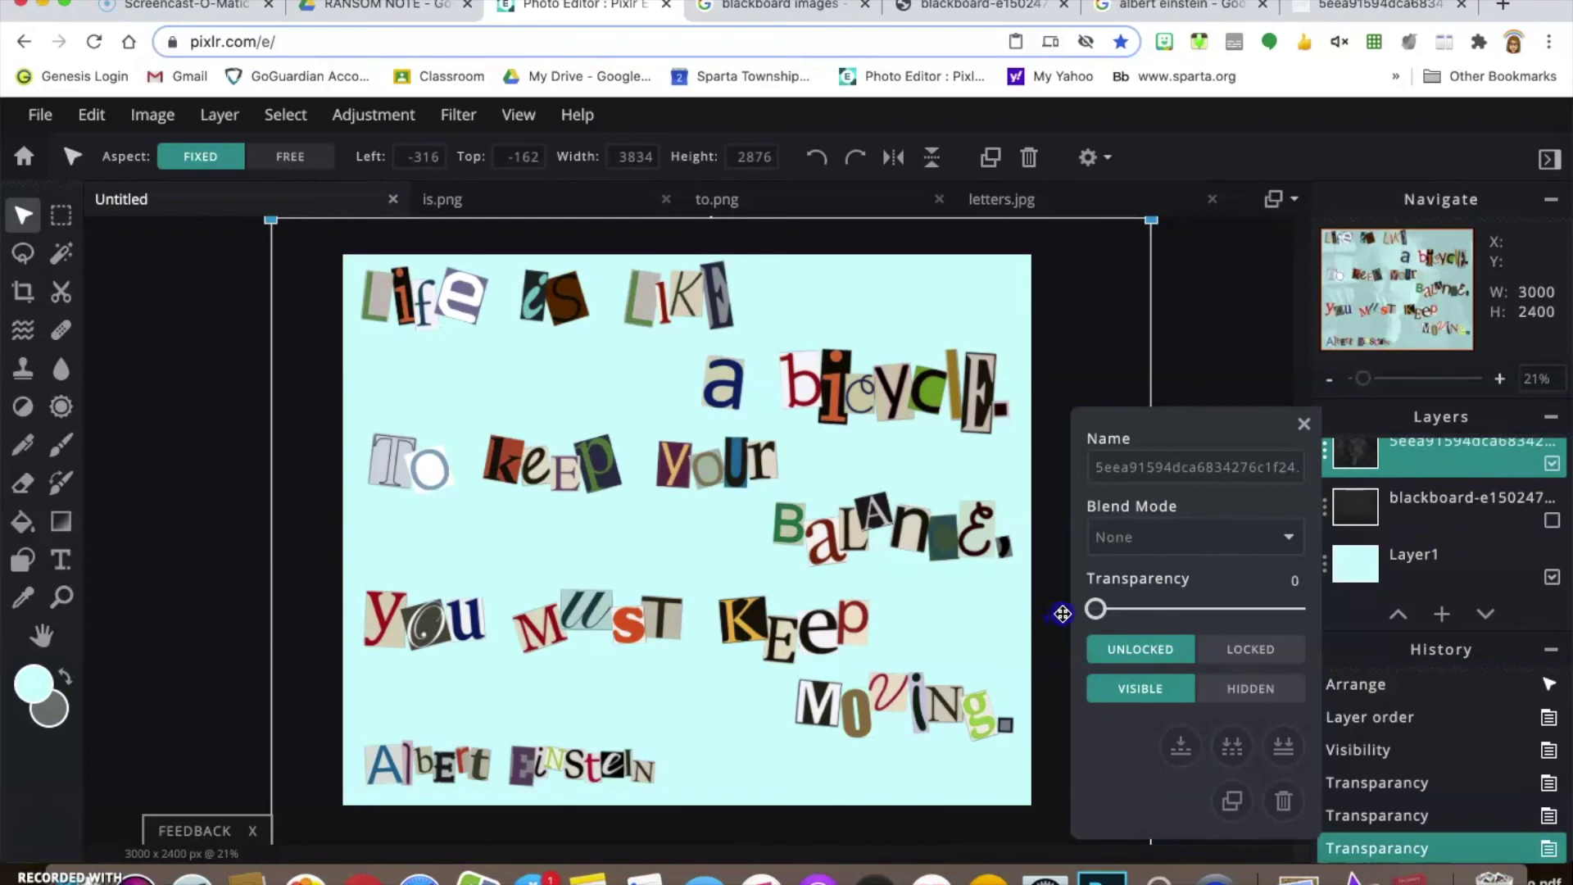
drag(1095, 610, 1151, 610)
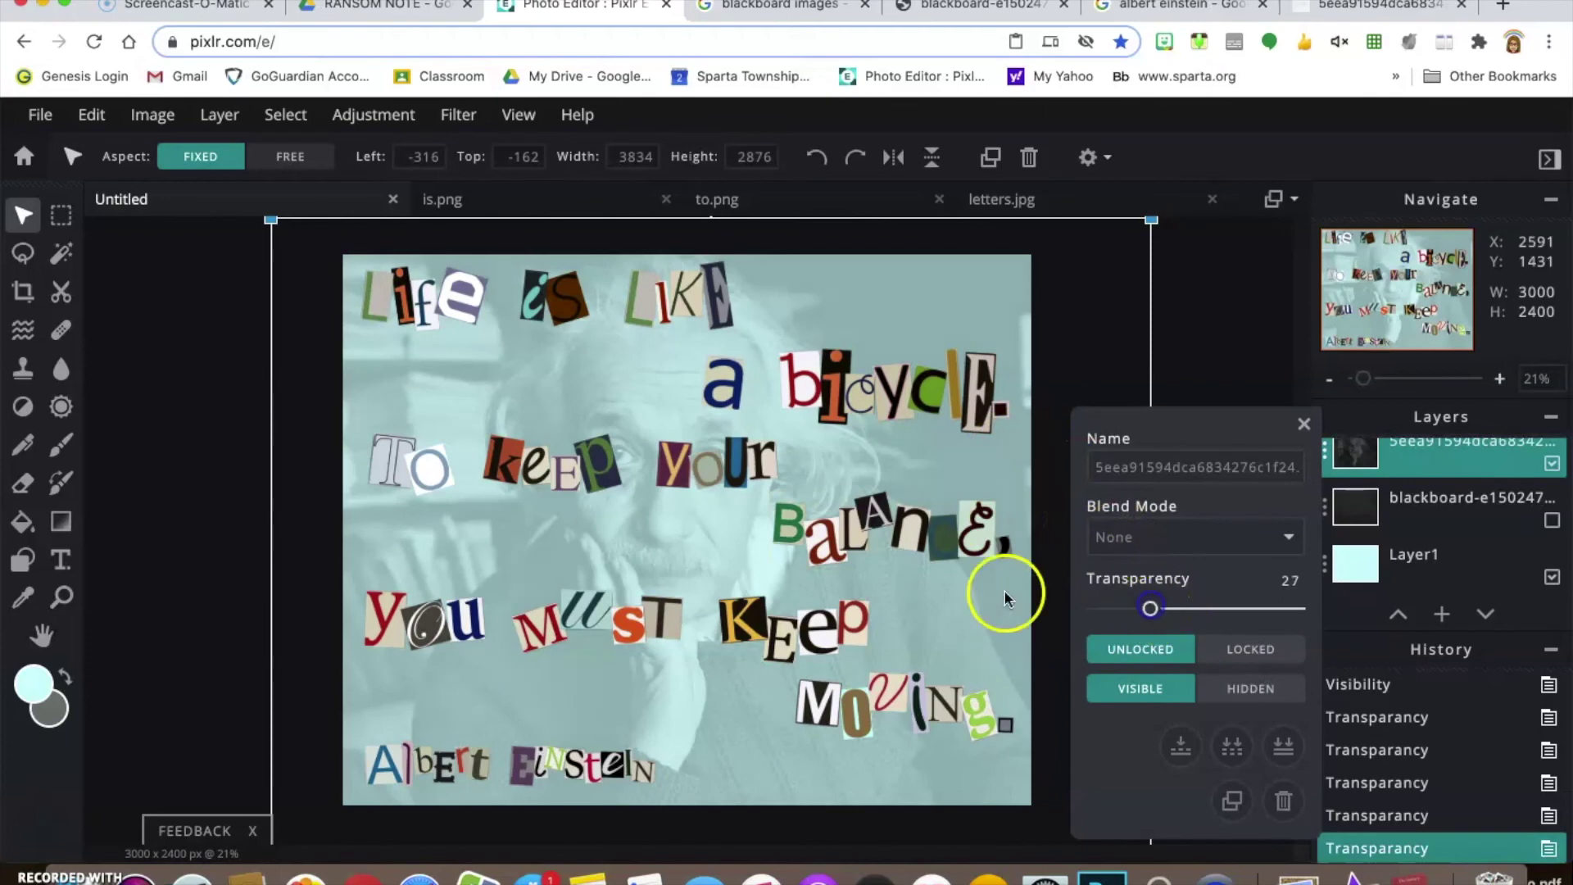
click(1304, 424)
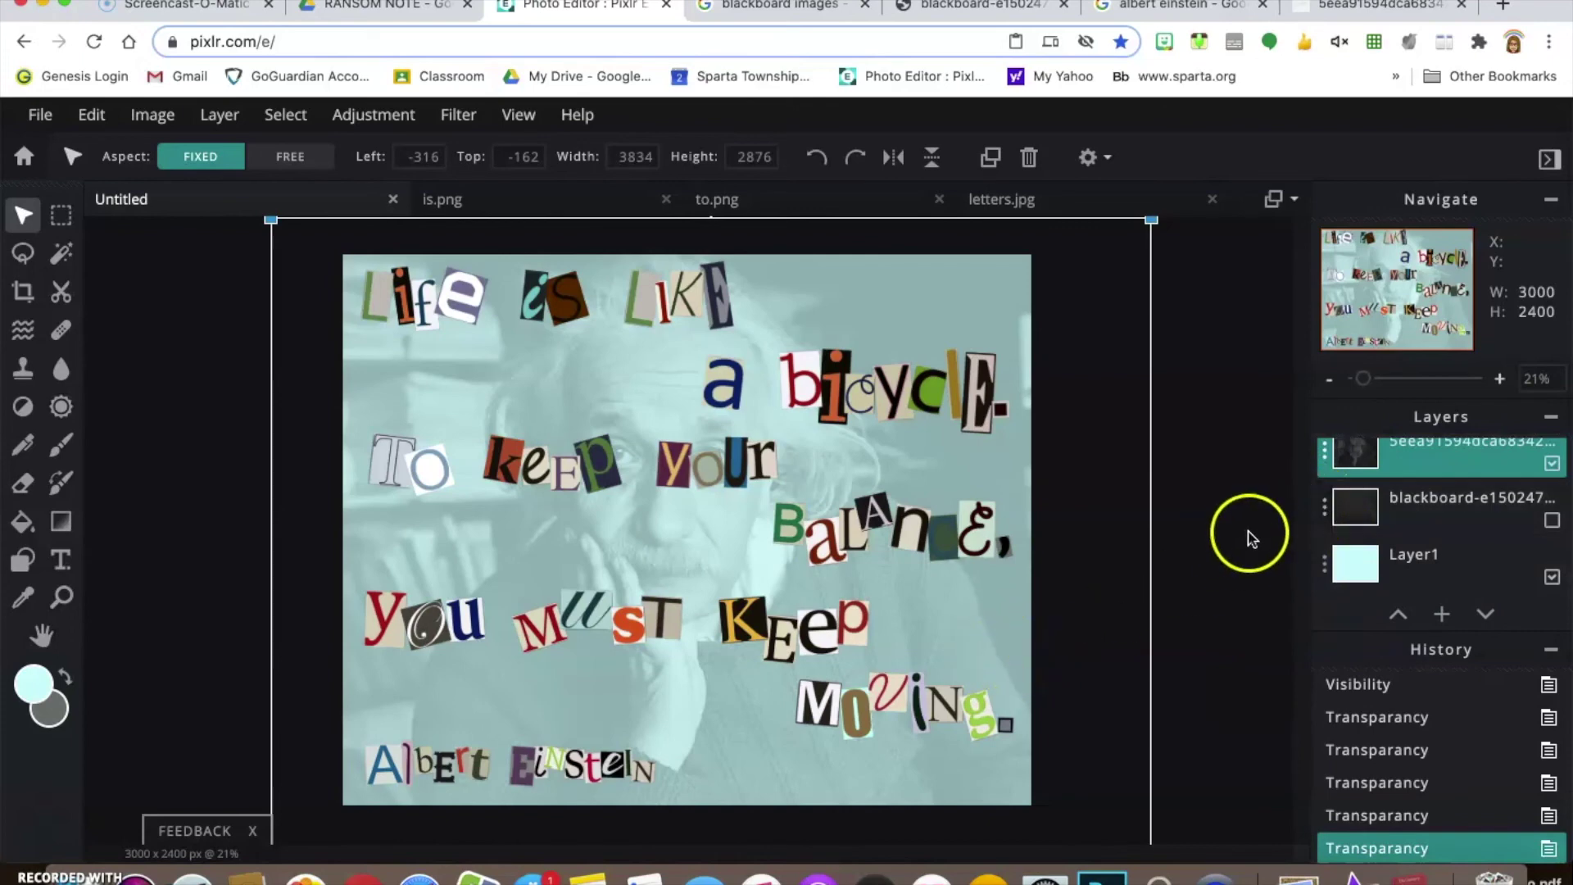
Hide the Einstein photo layer so only the word images and the light blue Layer1 background show.
click(1552, 464)
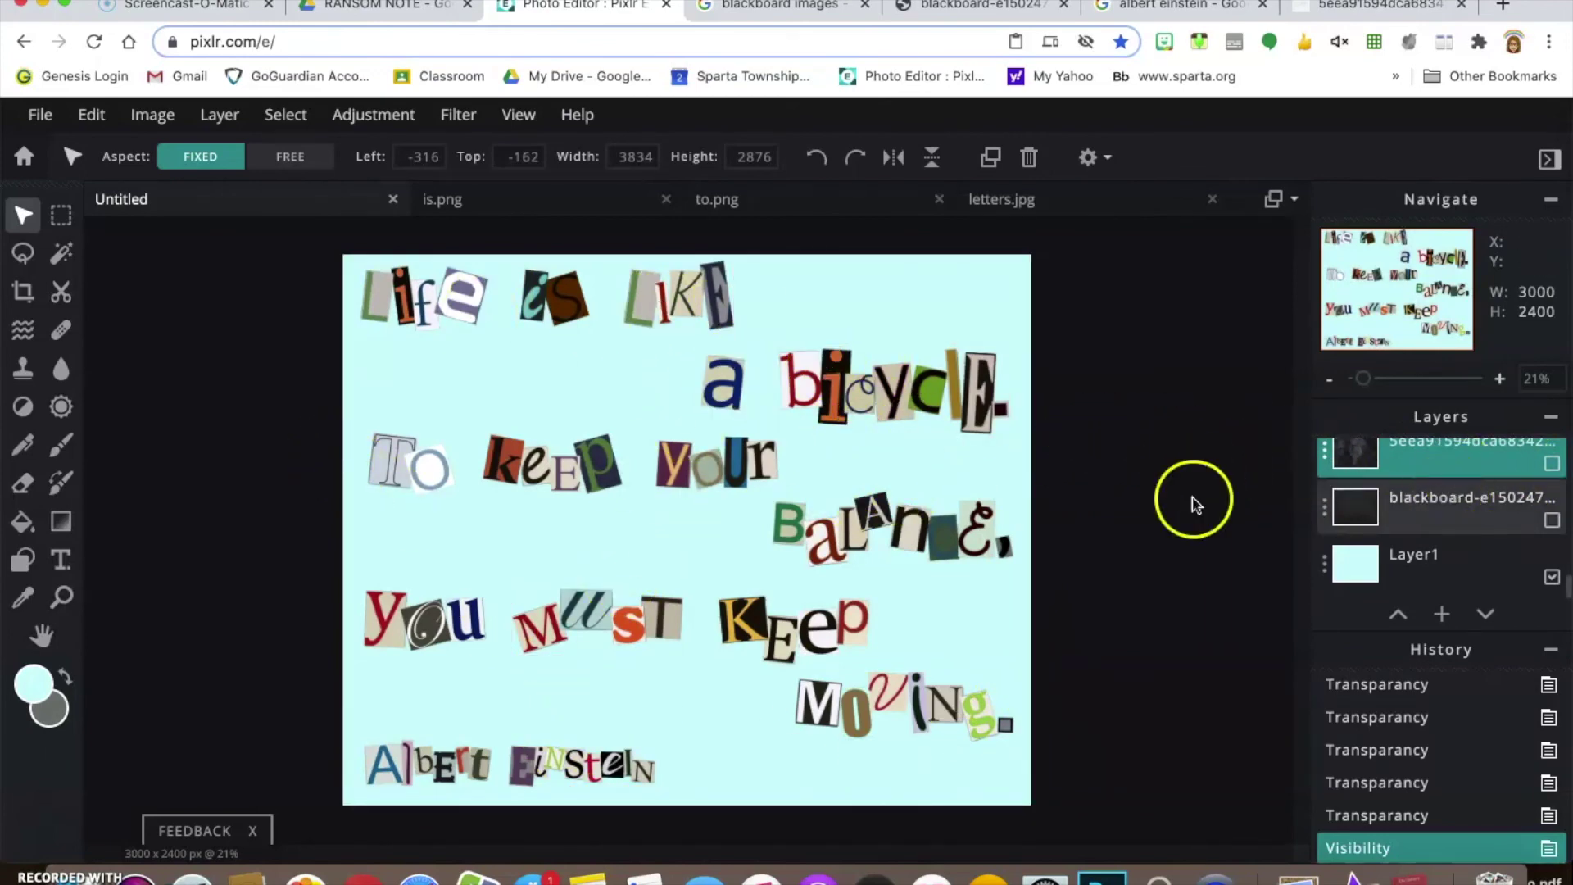
scroll(1147, 572, up, 3)
scroll(1147, 572, down, 4)
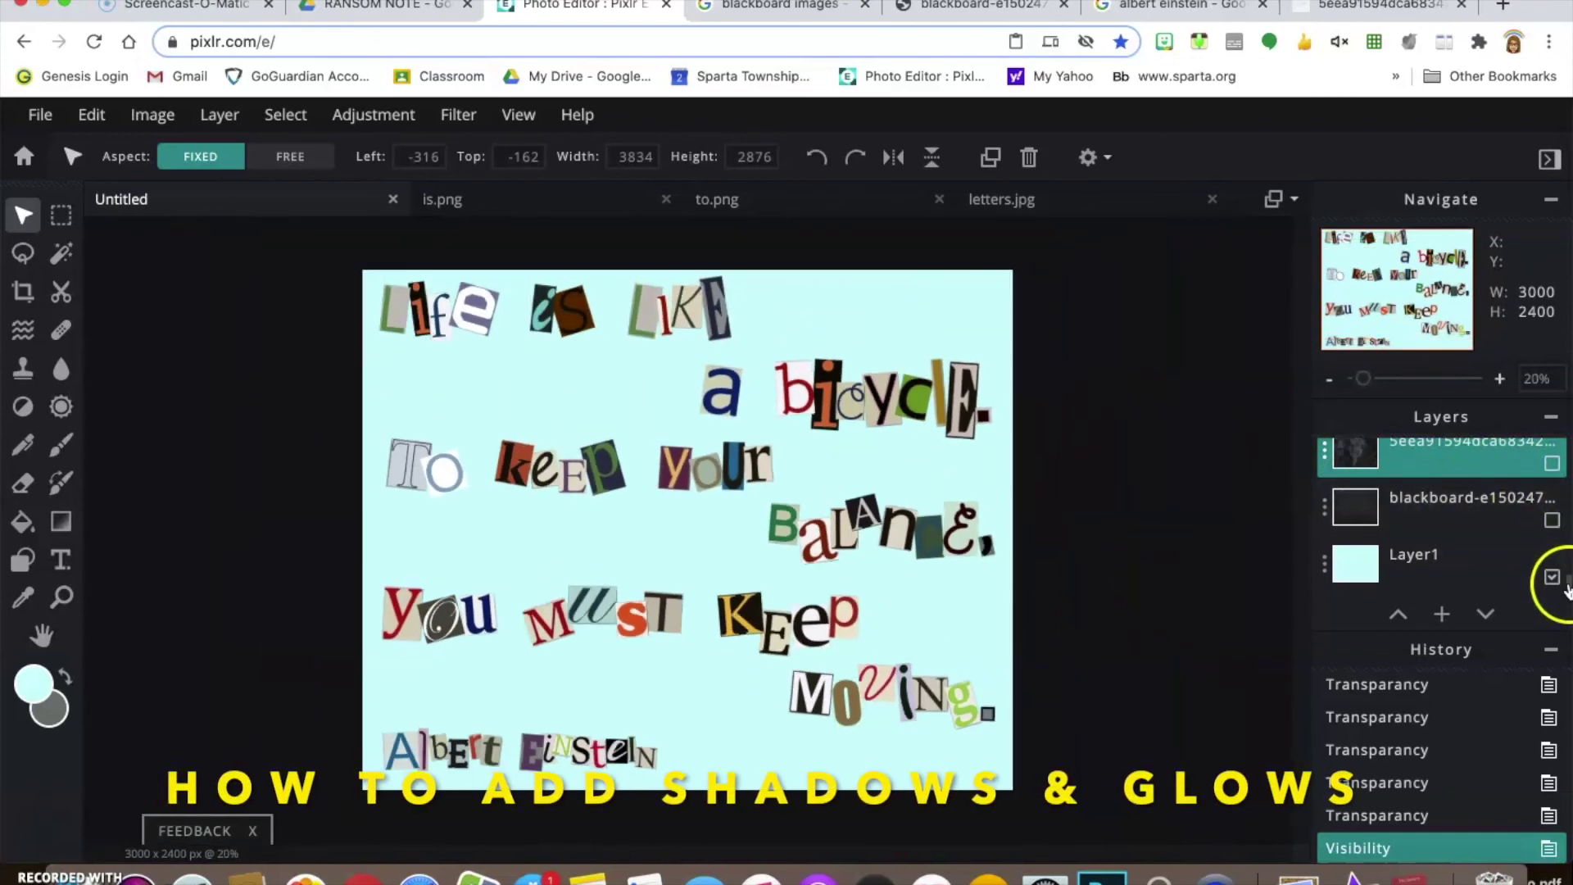
Try to merge the empty Layer 19 down into the layer beneath it.
drag(1567, 584, 1566, 442)
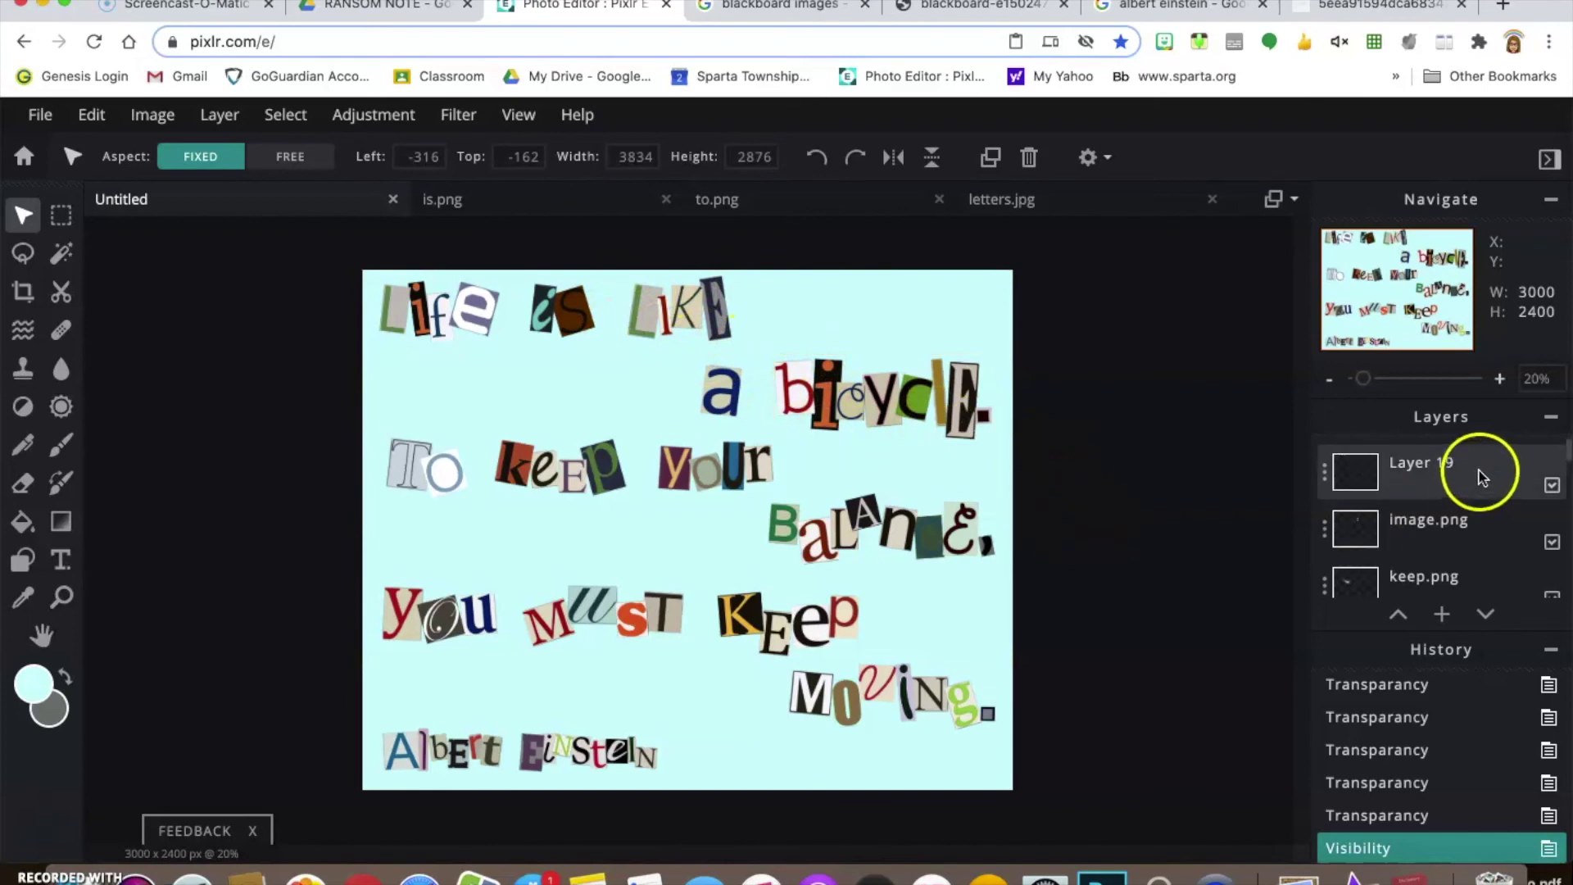
click(1323, 473)
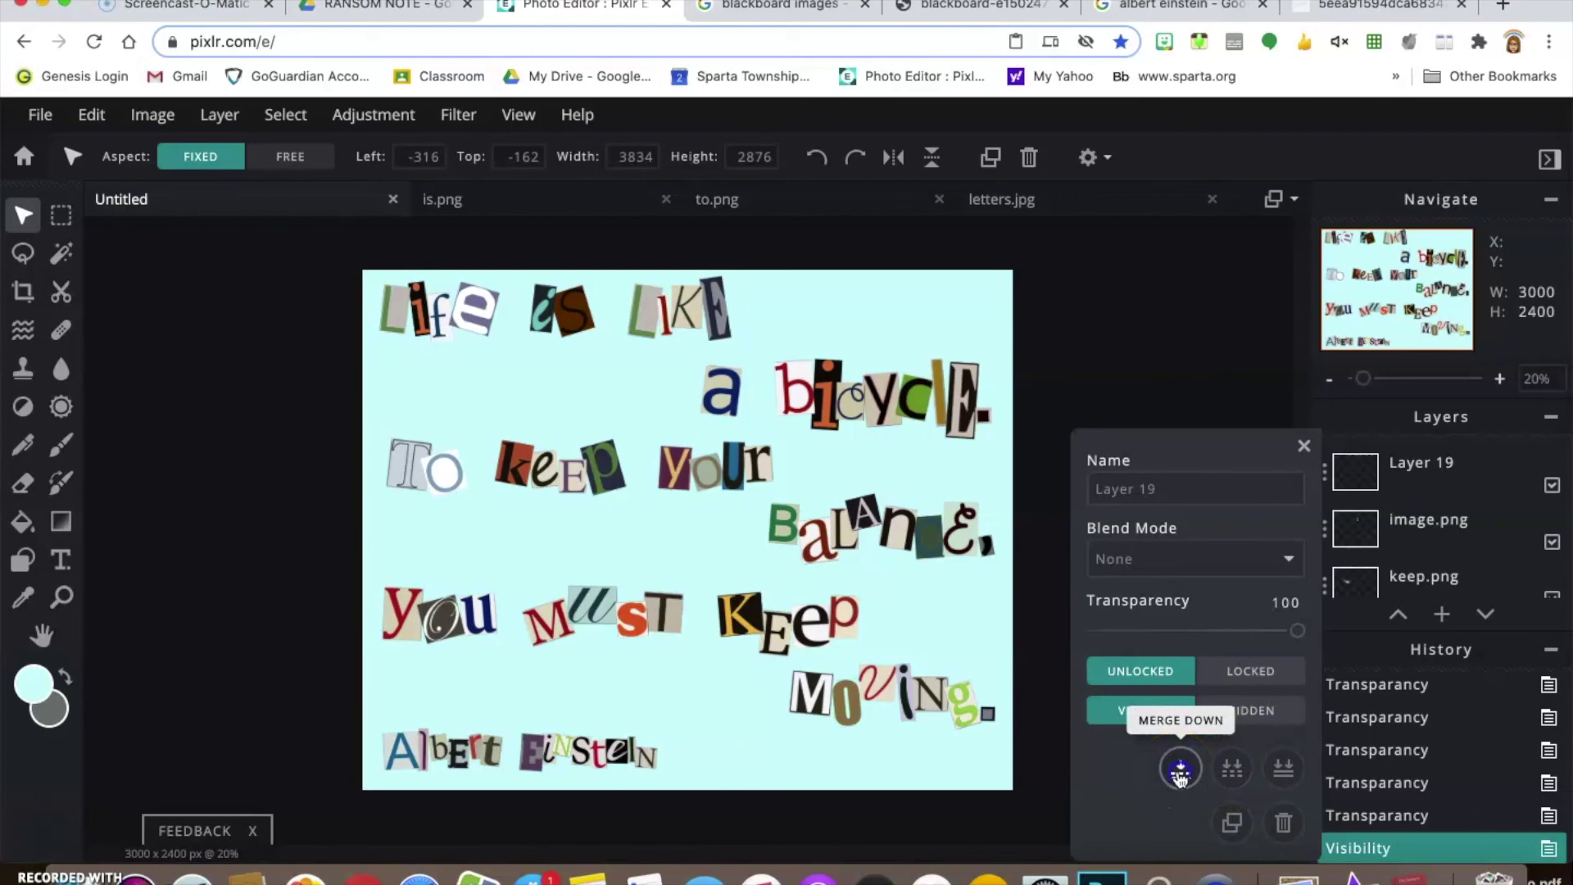
click(1466, 488)
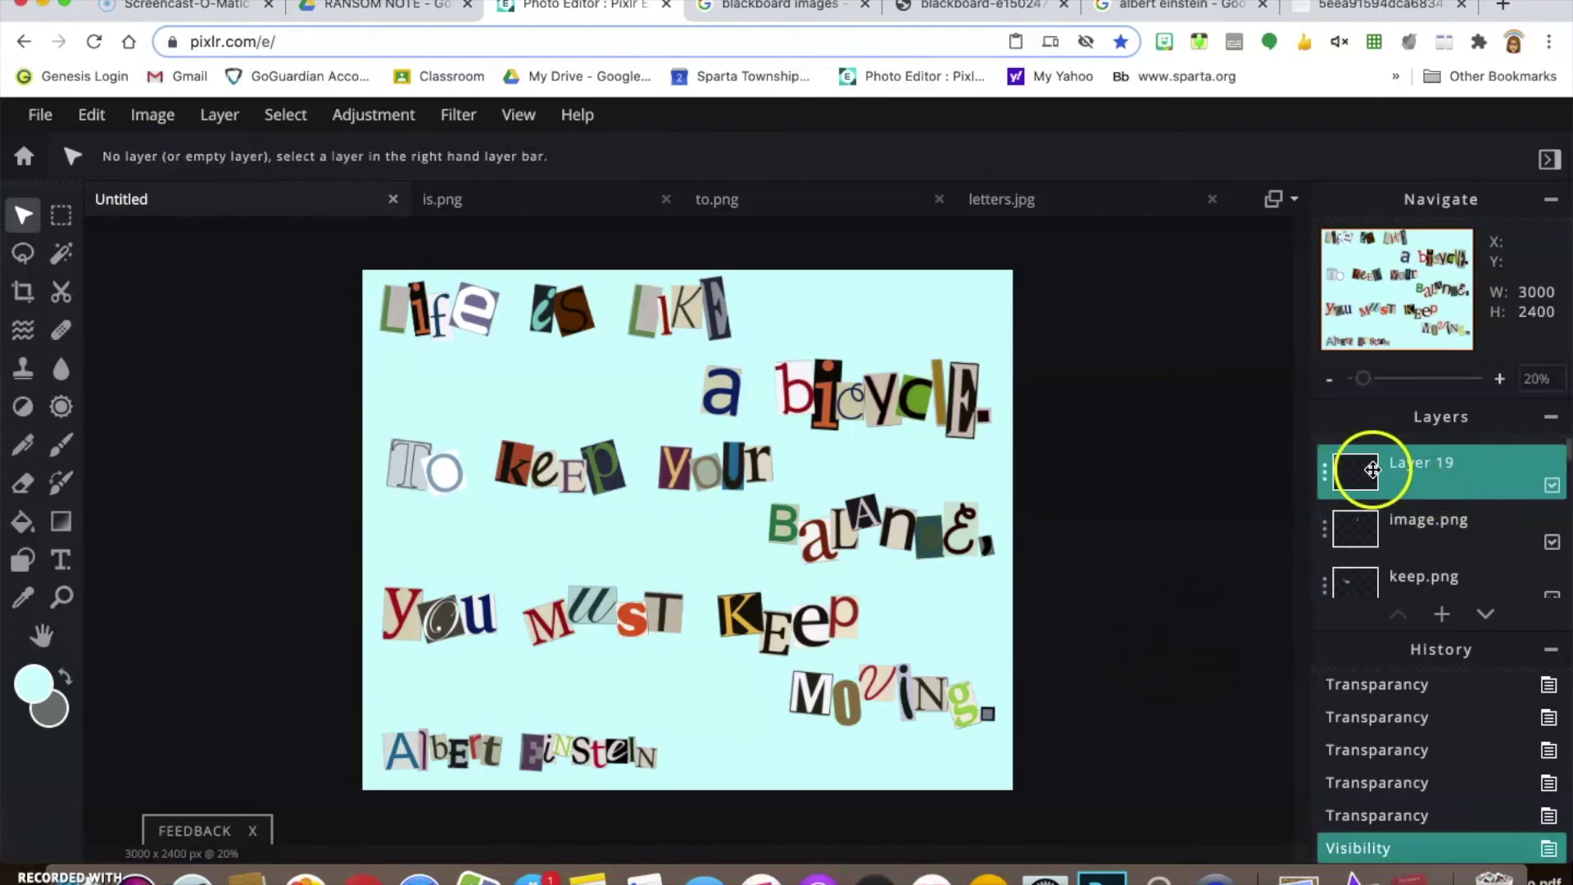
click(1323, 471)
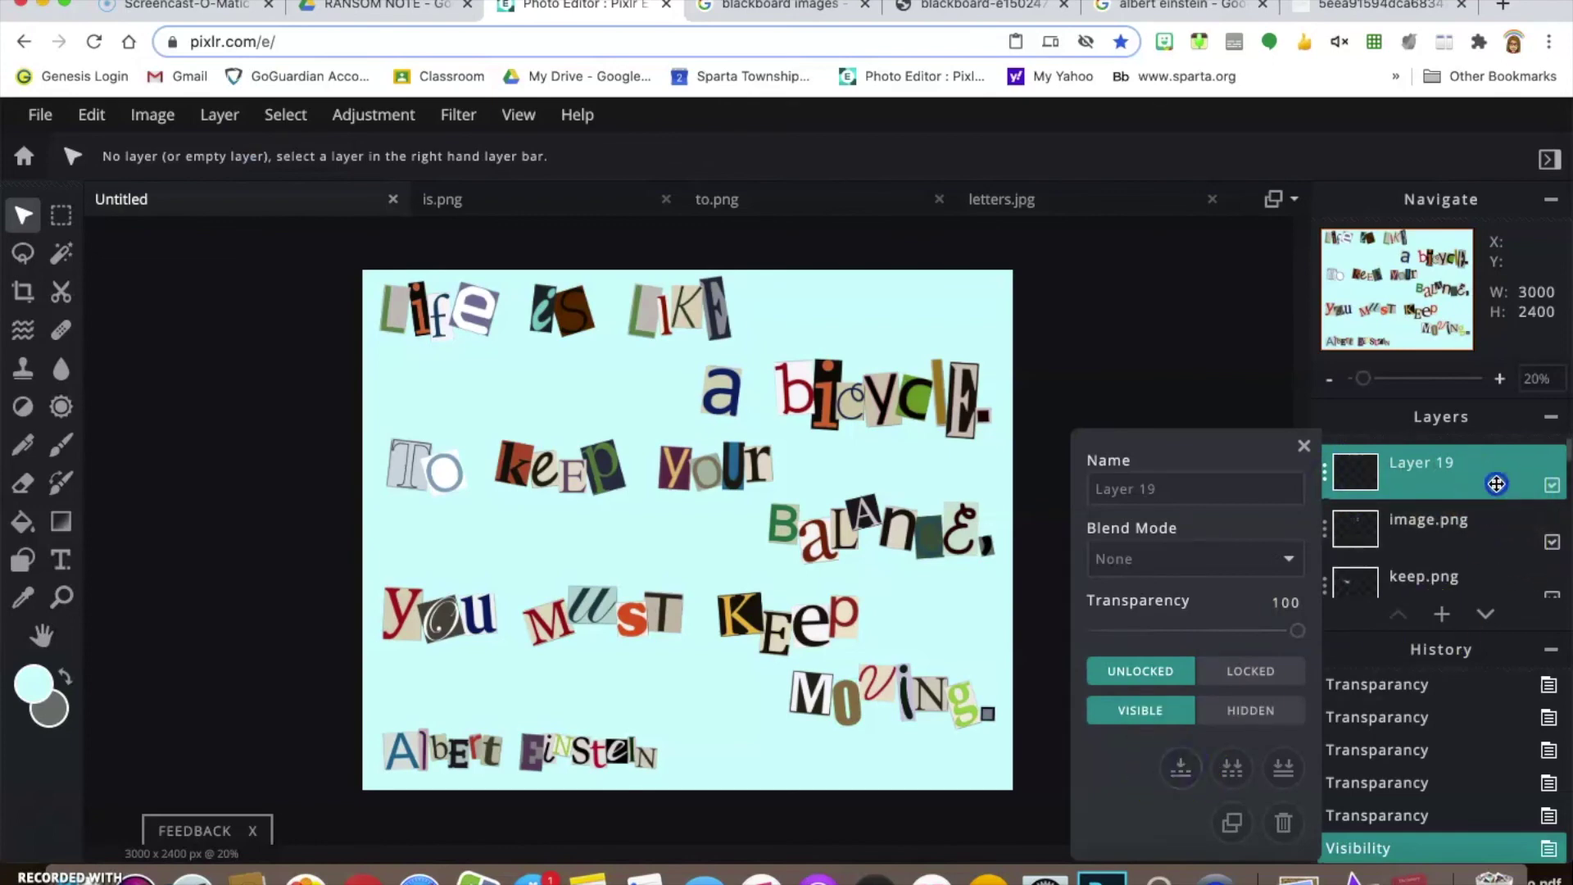
click(475, 318)
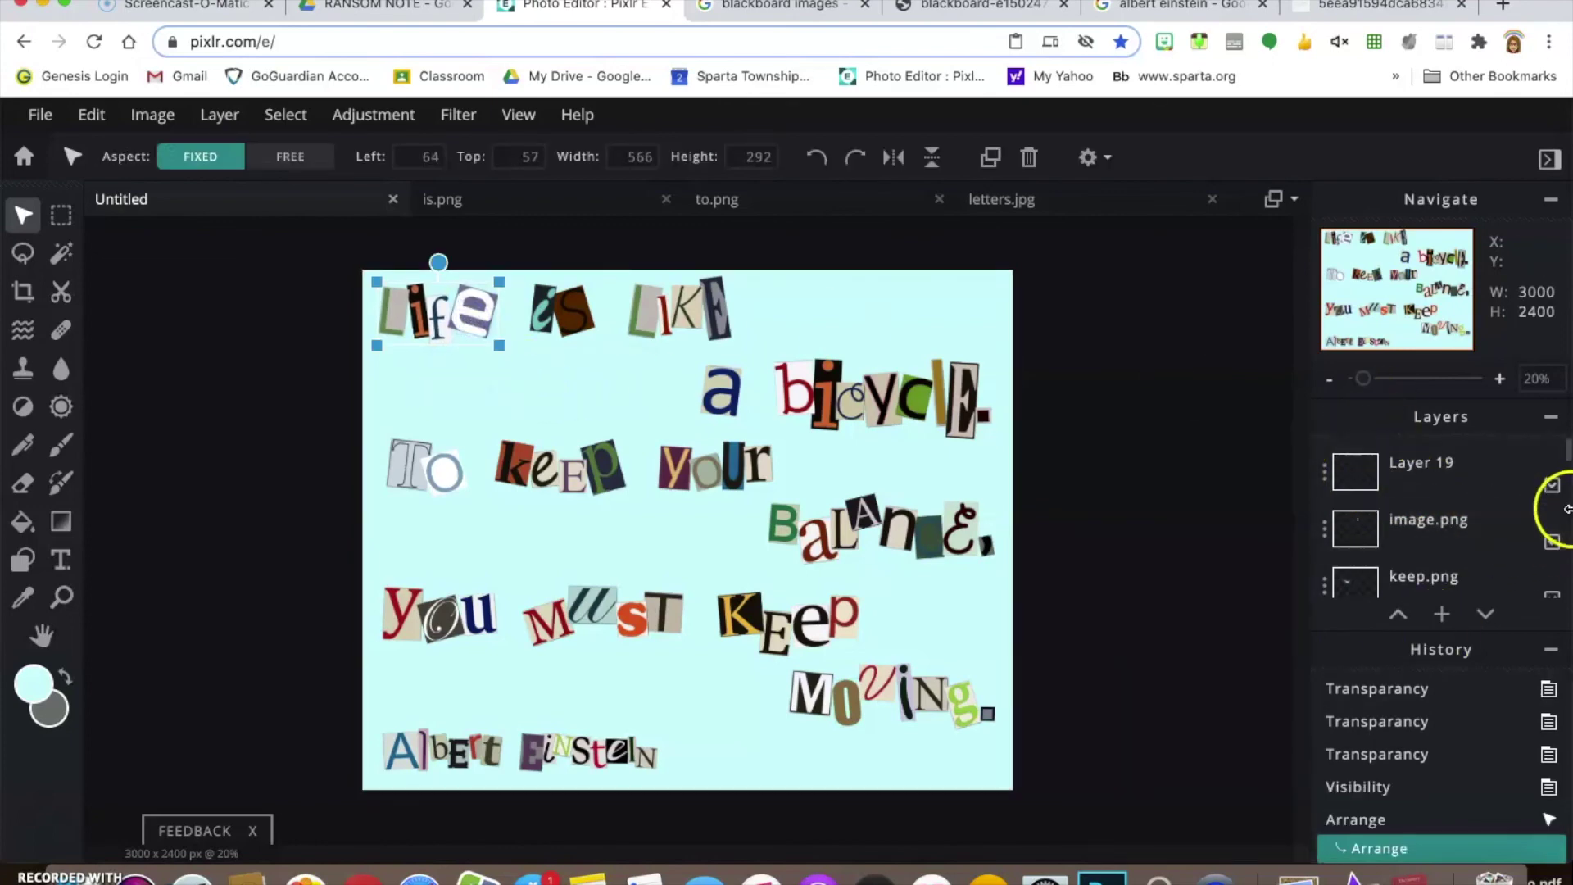
mouse_move(1563, 456)
mouse_down()
mouse_move(1567, 568)
mouse_move(1566, 463)
mouse_up()
click(1396, 470)
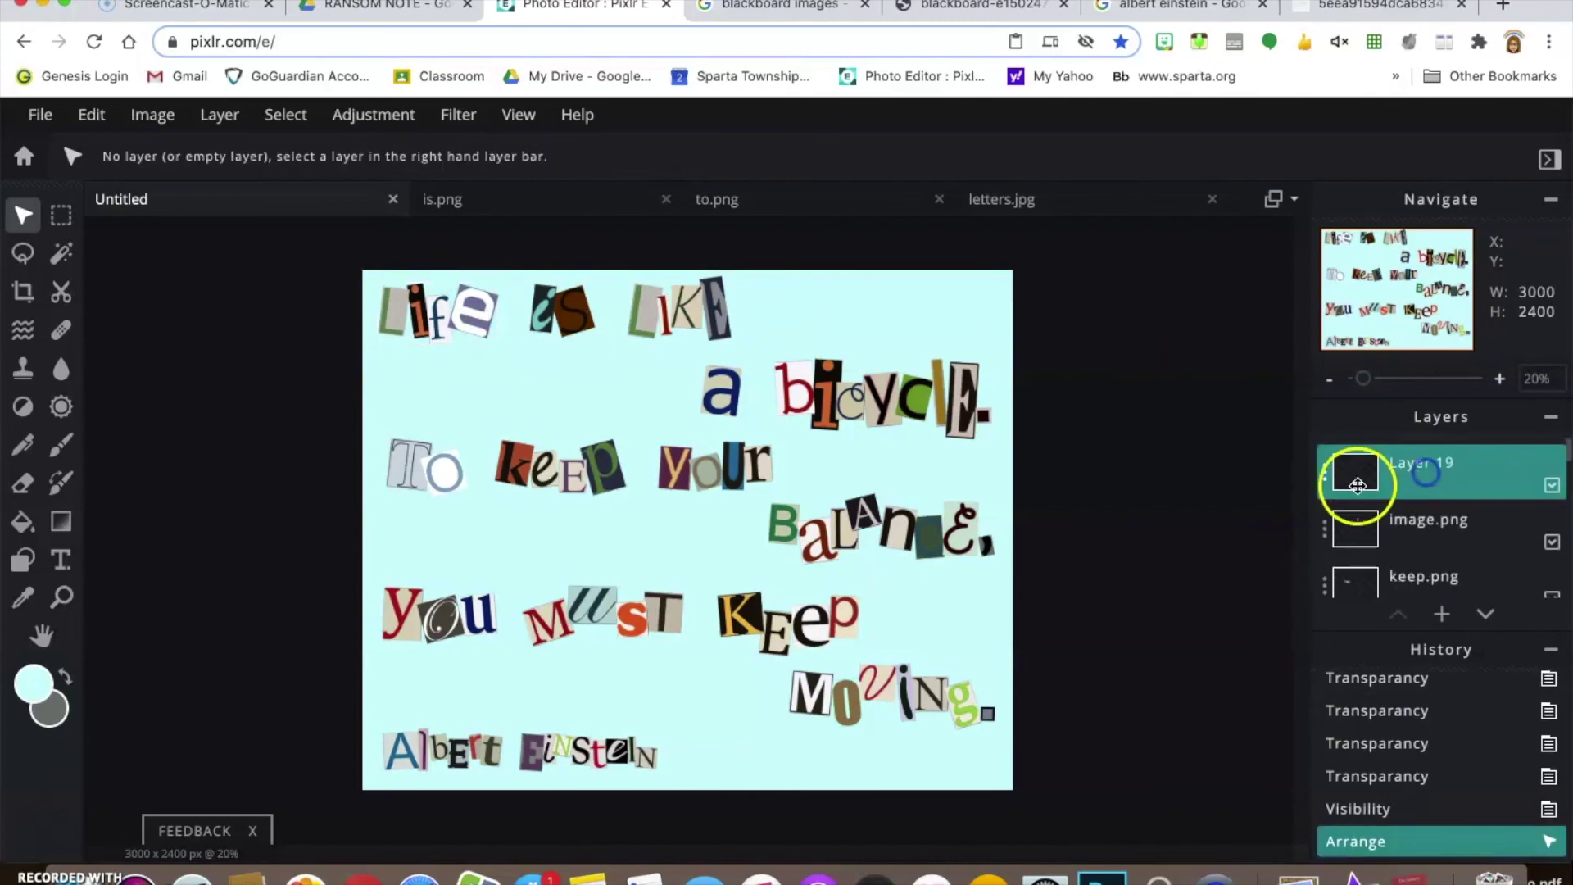
click(1324, 475)
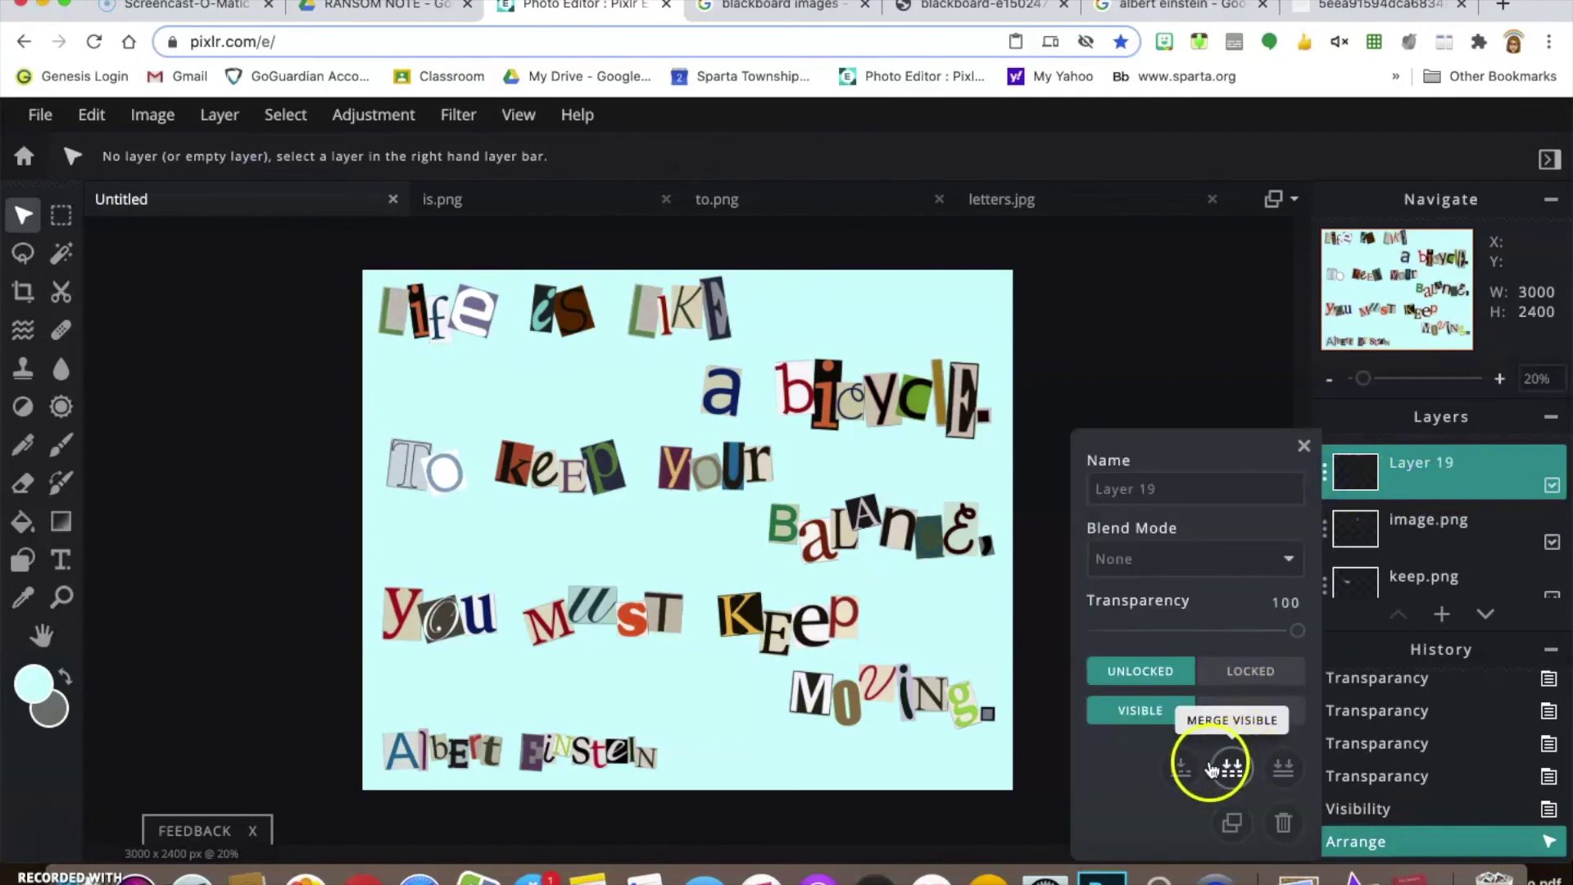
Merge the image layer with the word "a" down with the keep.png and to.png layers.
click(1435, 524)
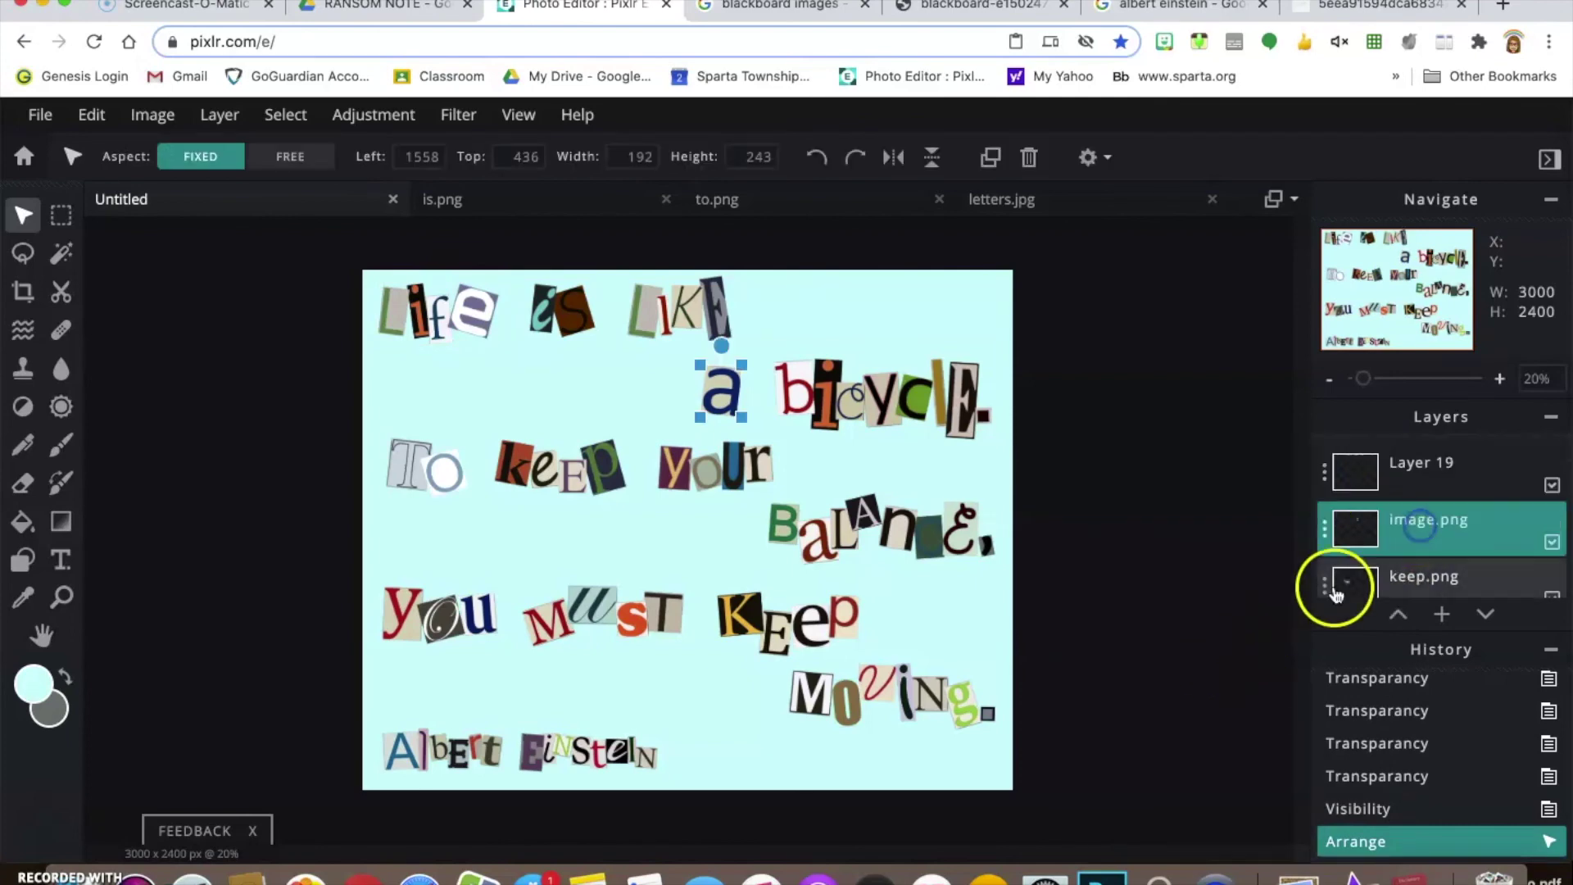
click(1325, 529)
click(1180, 767)
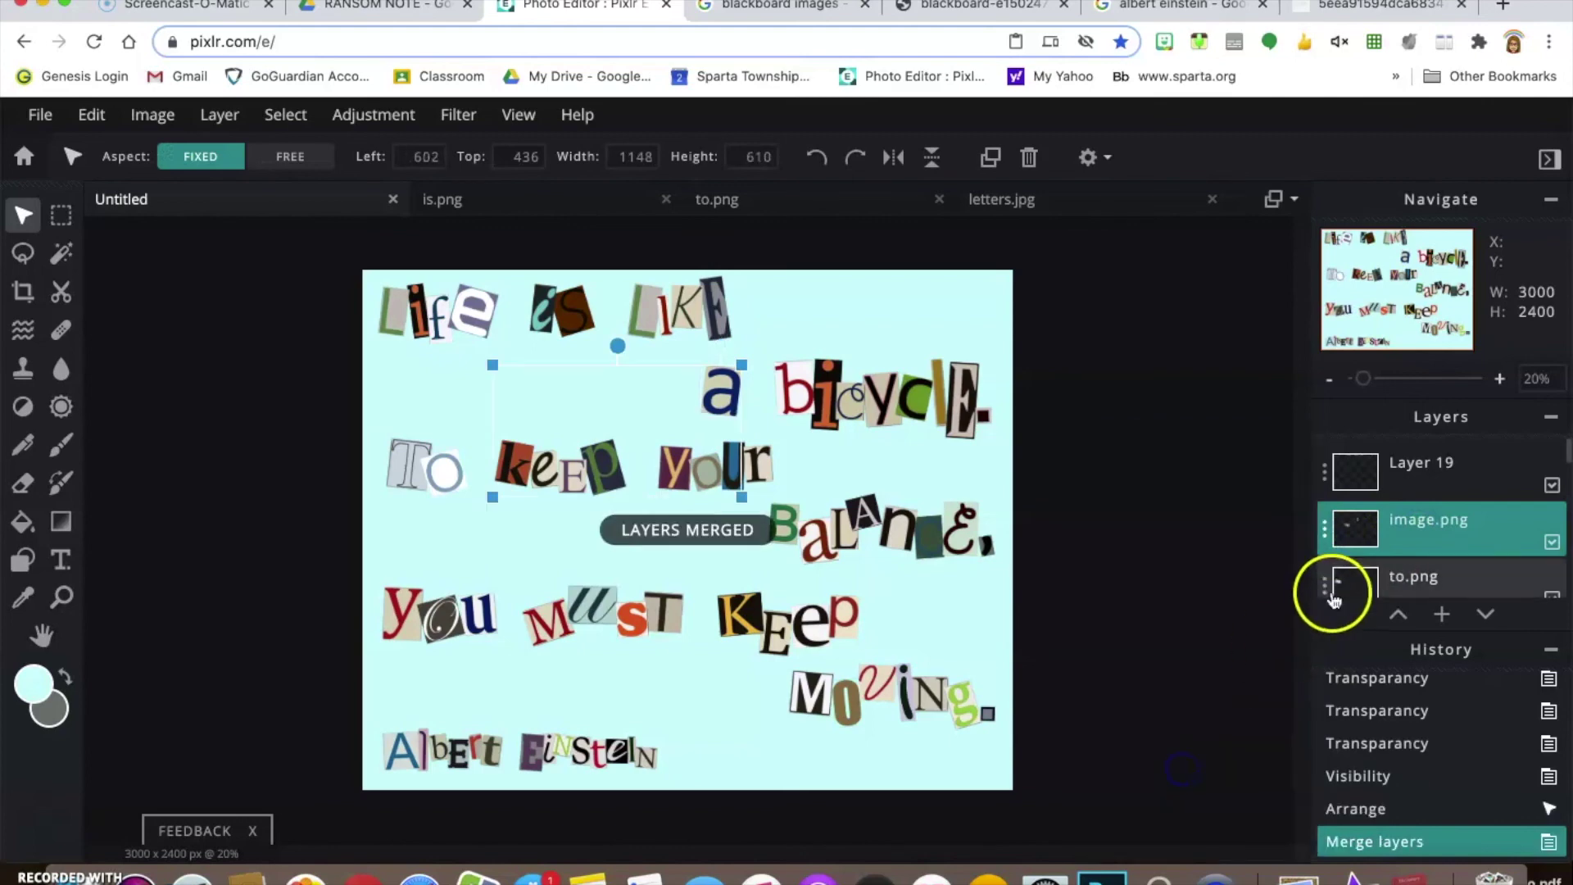
click(1325, 482)
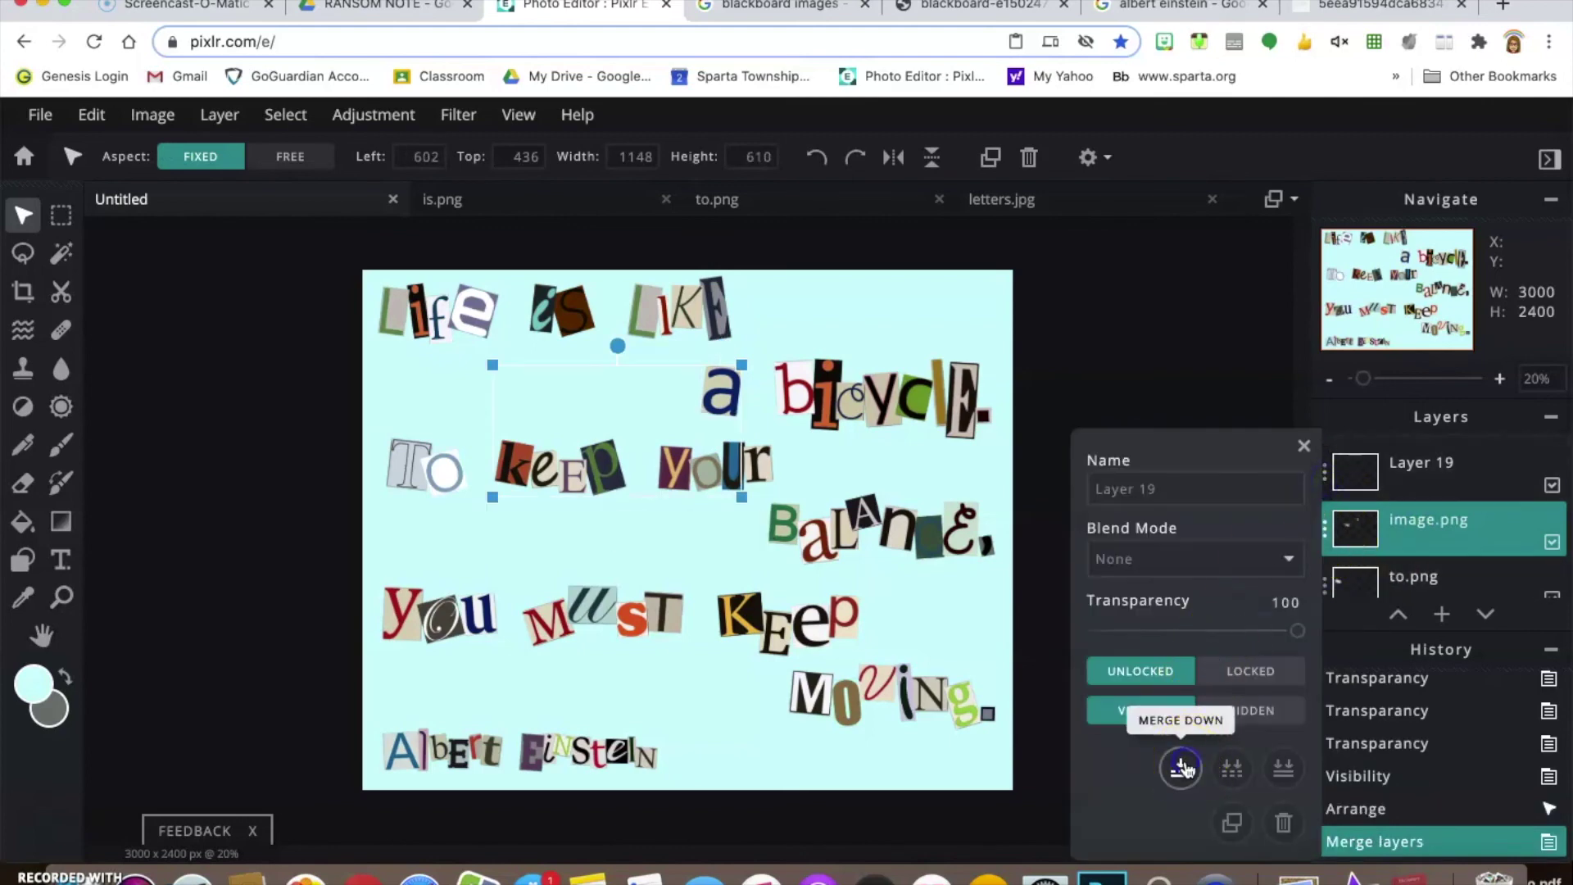
click(1327, 585)
click(1325, 529)
click(1199, 774)
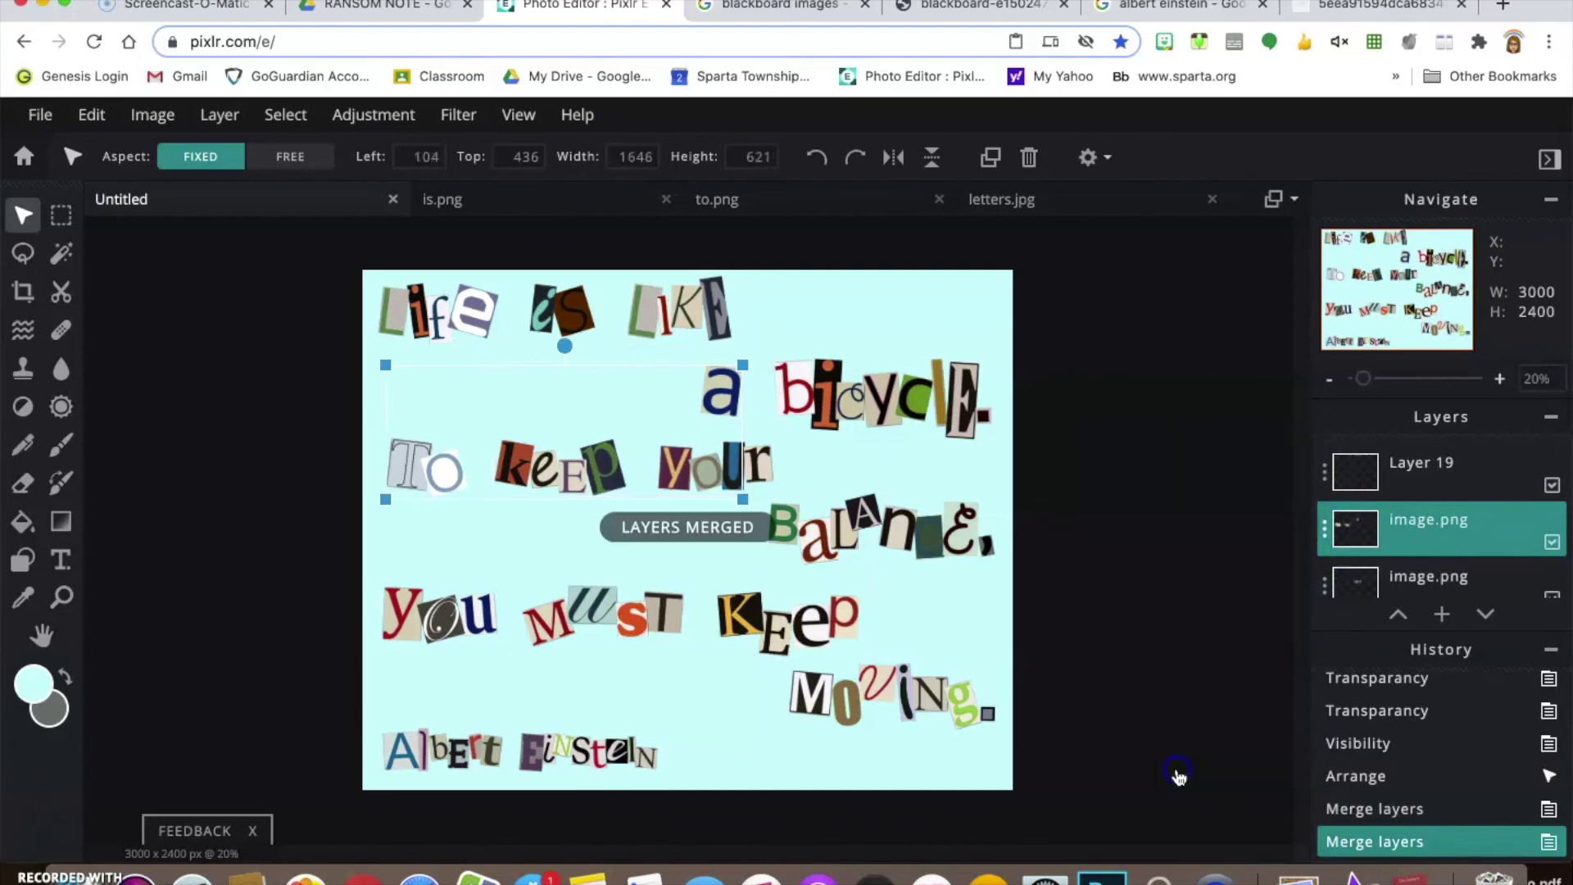
Merge the "your" and "is" word layers, and merge the combined "a", "to" and "keep" layer down onto them.
click(1325, 587)
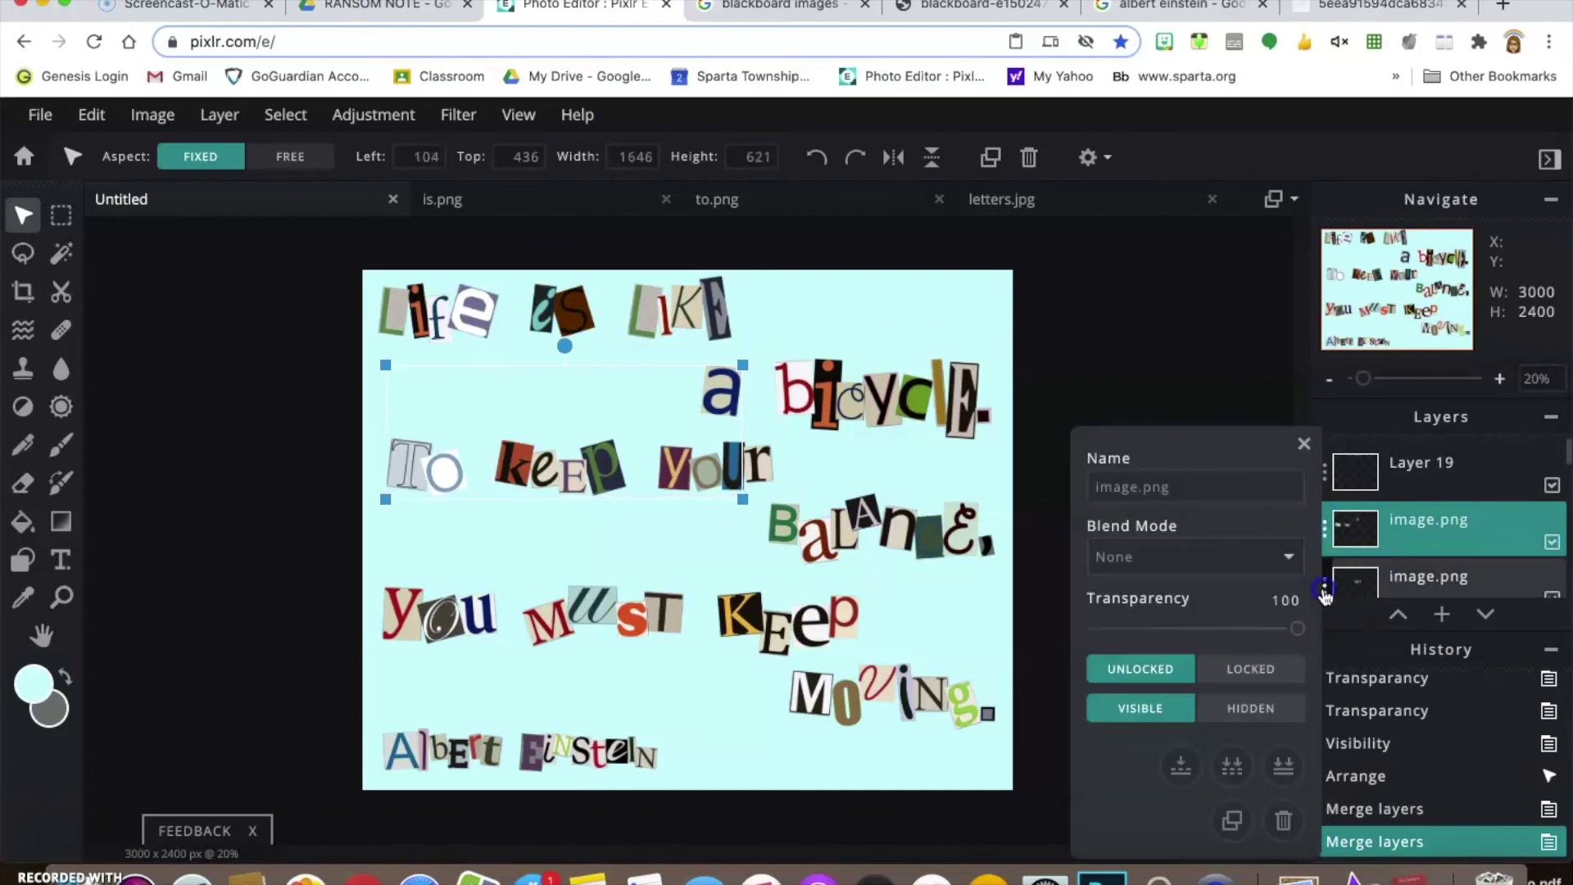
click(1181, 763)
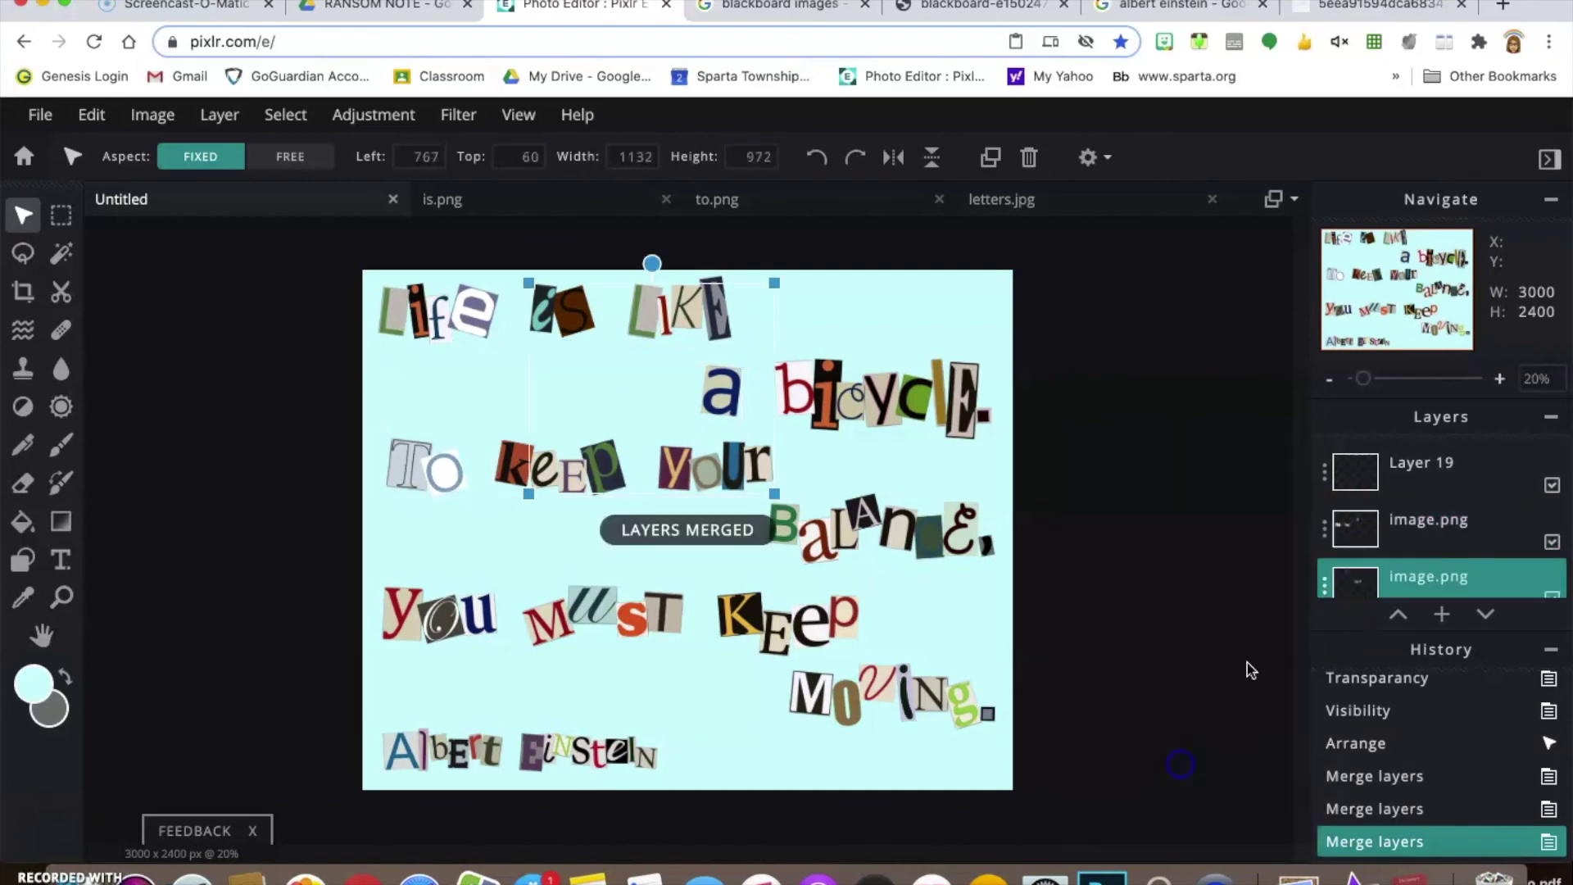
click(1325, 528)
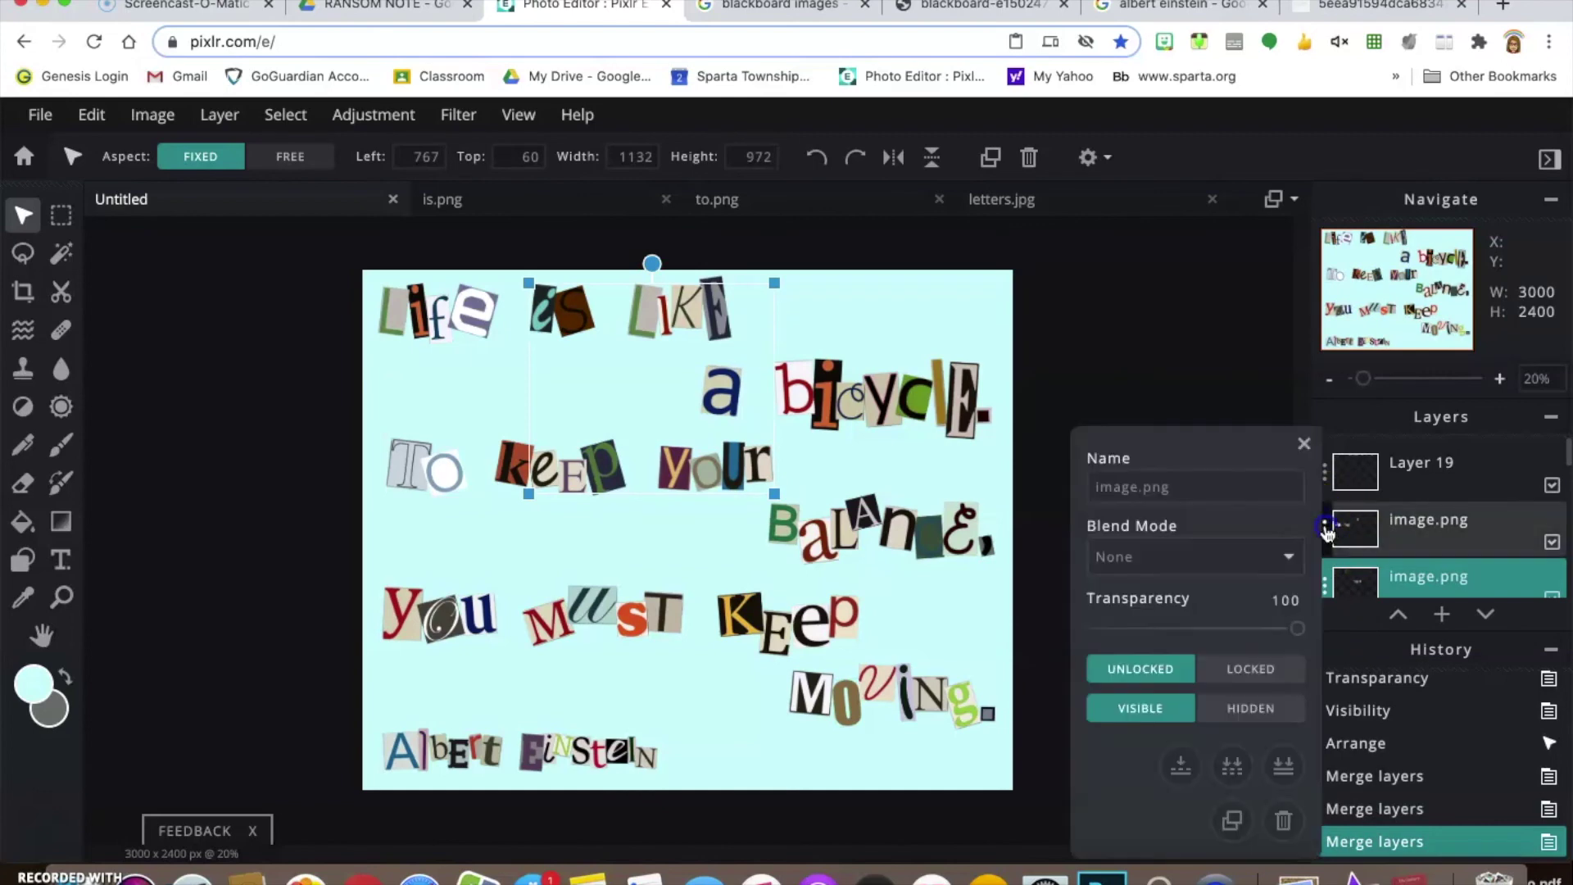
click(1181, 766)
Merge the combined word layer down with you (1).png, and merge keep2.png down with bicycle (1).png.
scroll(1466, 534, down, 2)
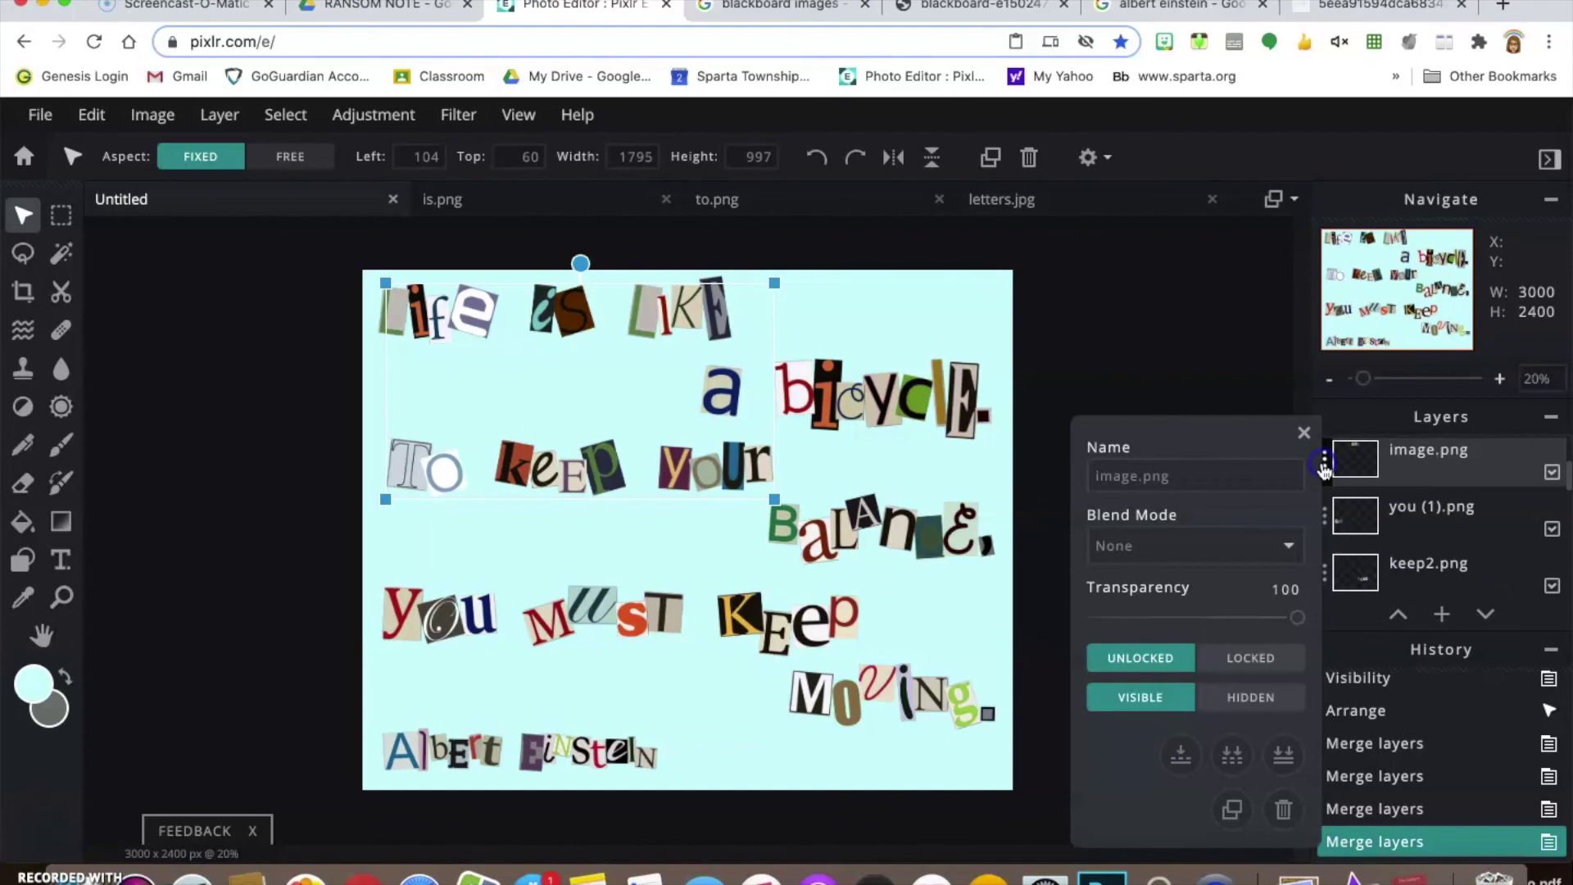
click(1181, 752)
click(1325, 518)
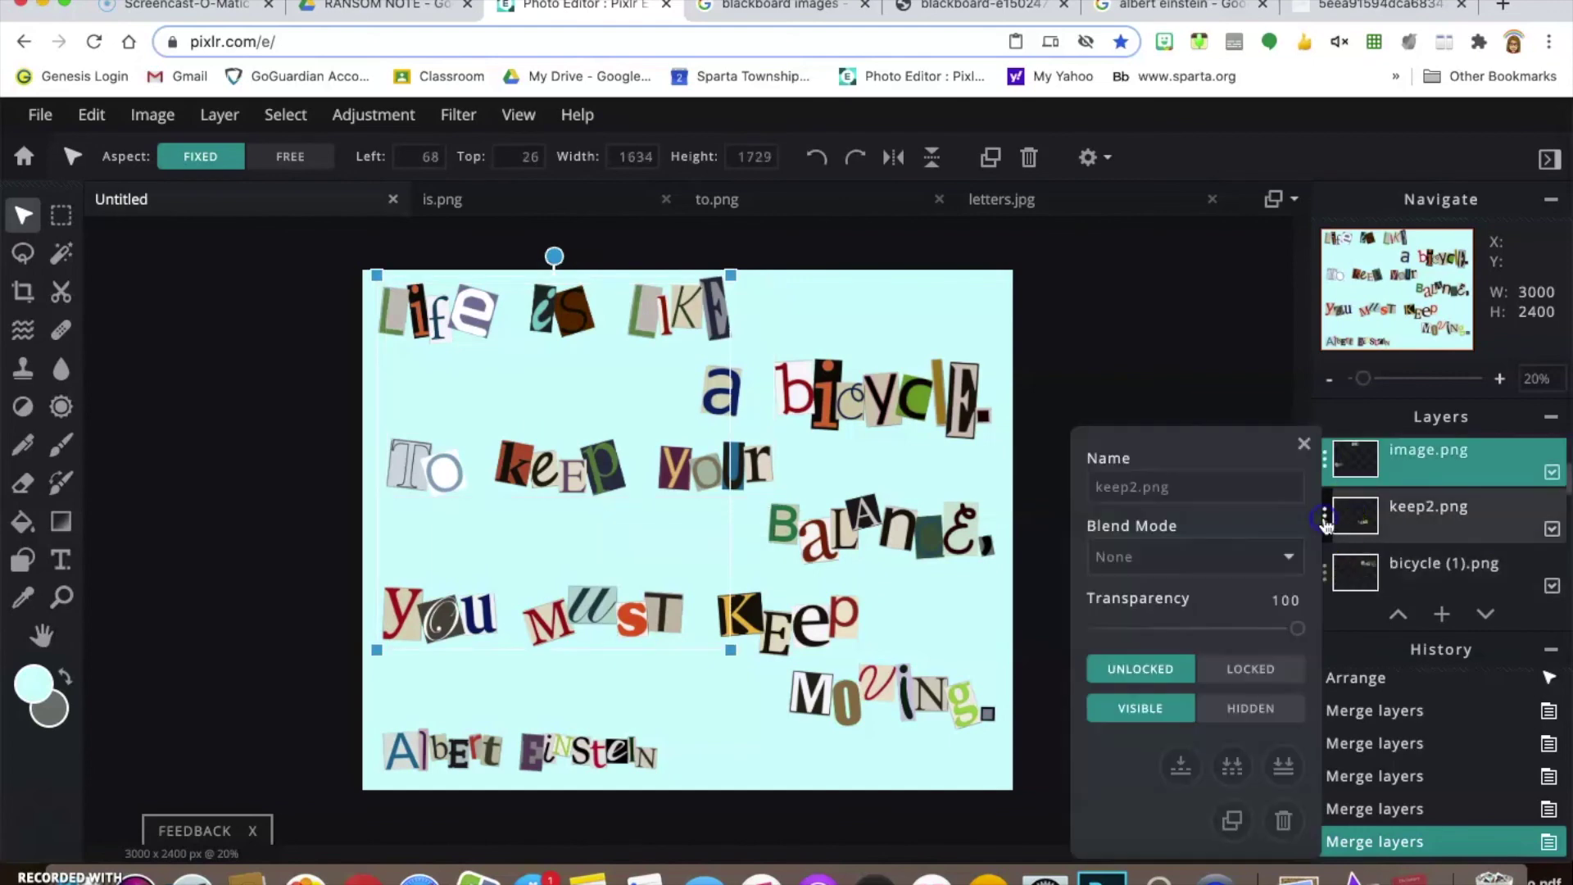
click(1181, 758)
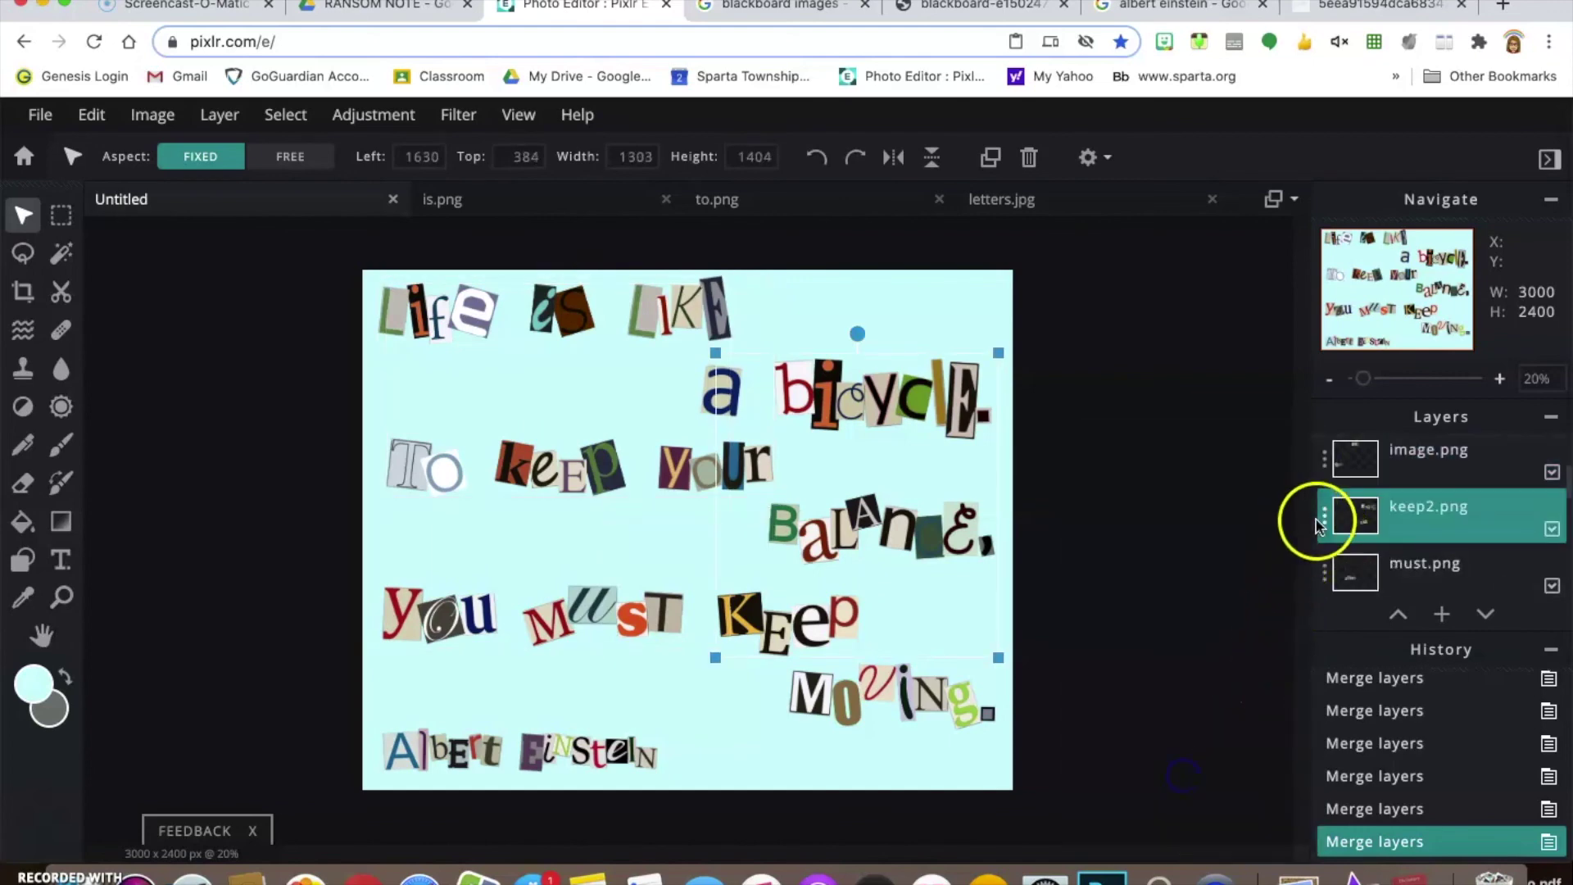
Merge the keep2.png layer down with must.png, and merge the image.png layer above down onto that combined layer.
click(1324, 574)
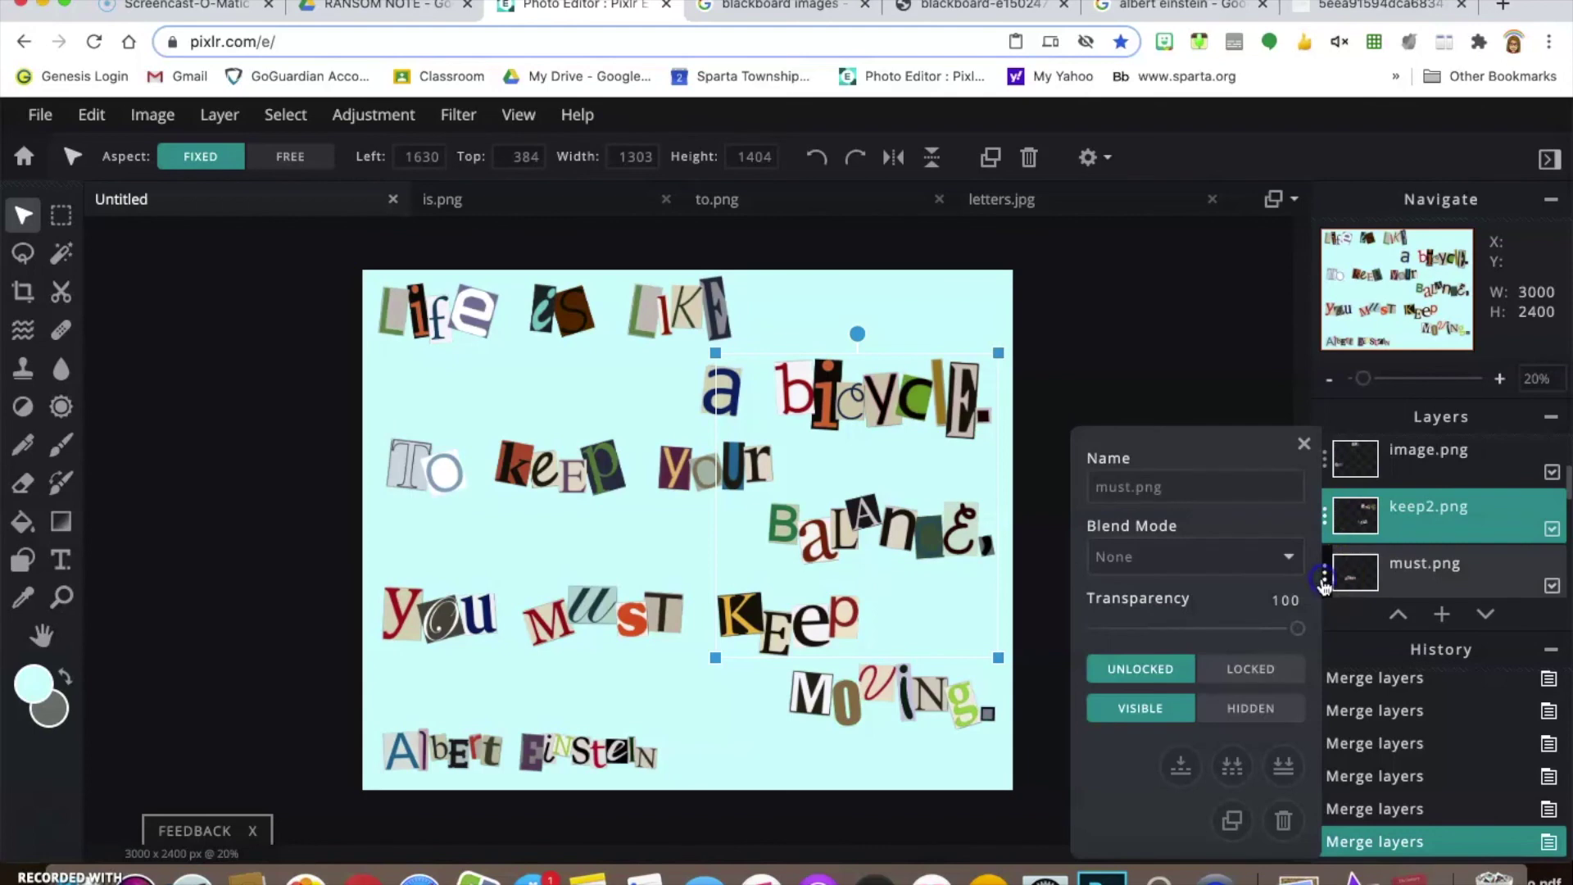
click(1325, 528)
click(1325, 518)
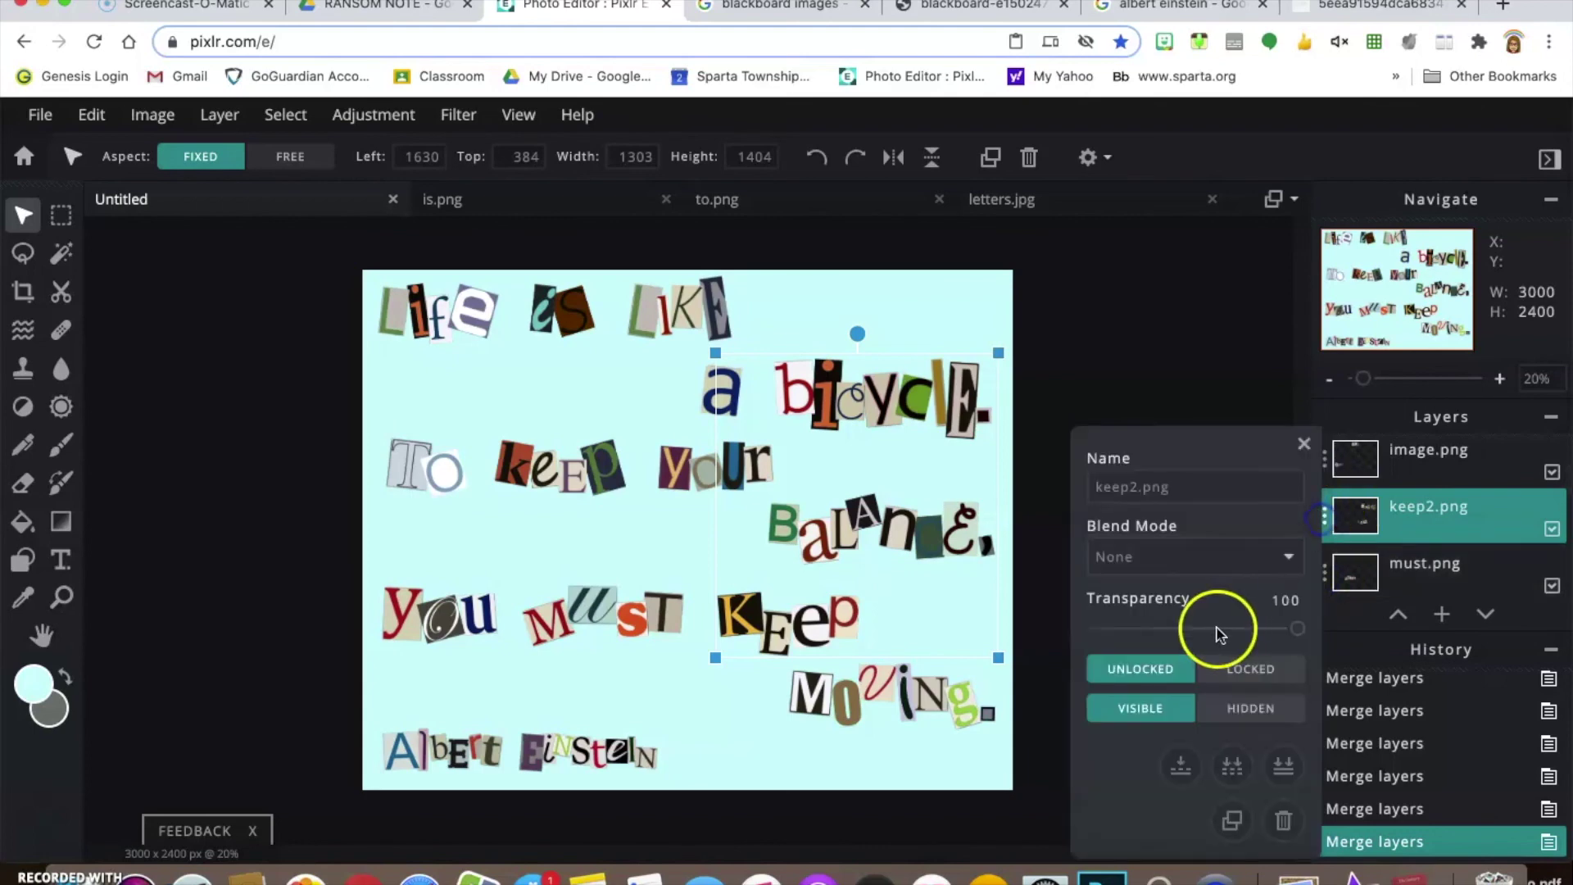
click(1176, 766)
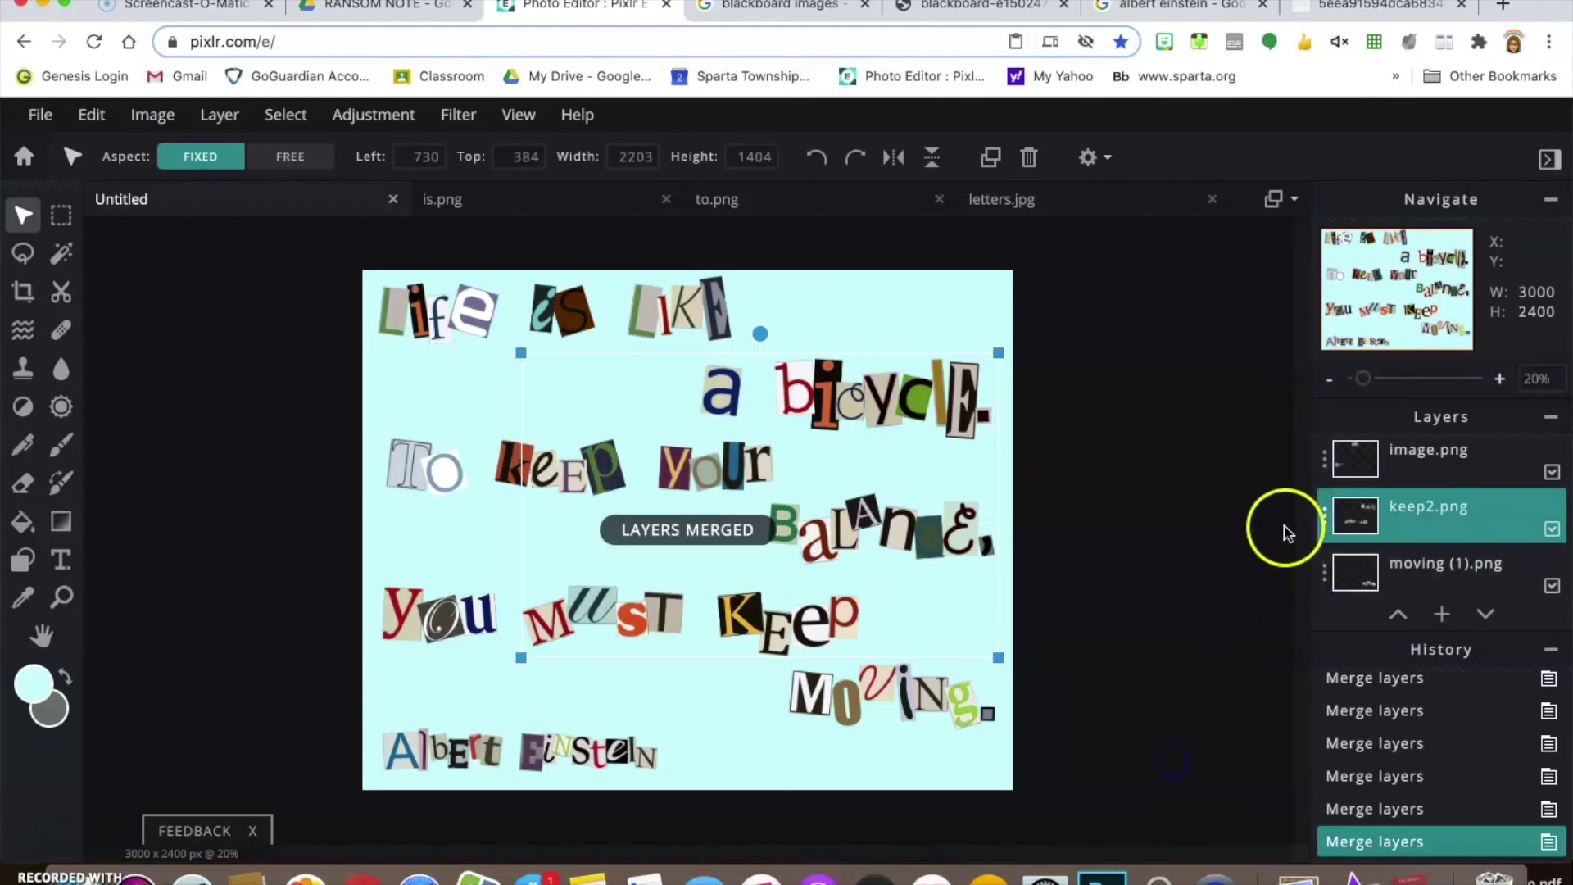
click(1325, 461)
click(1182, 741)
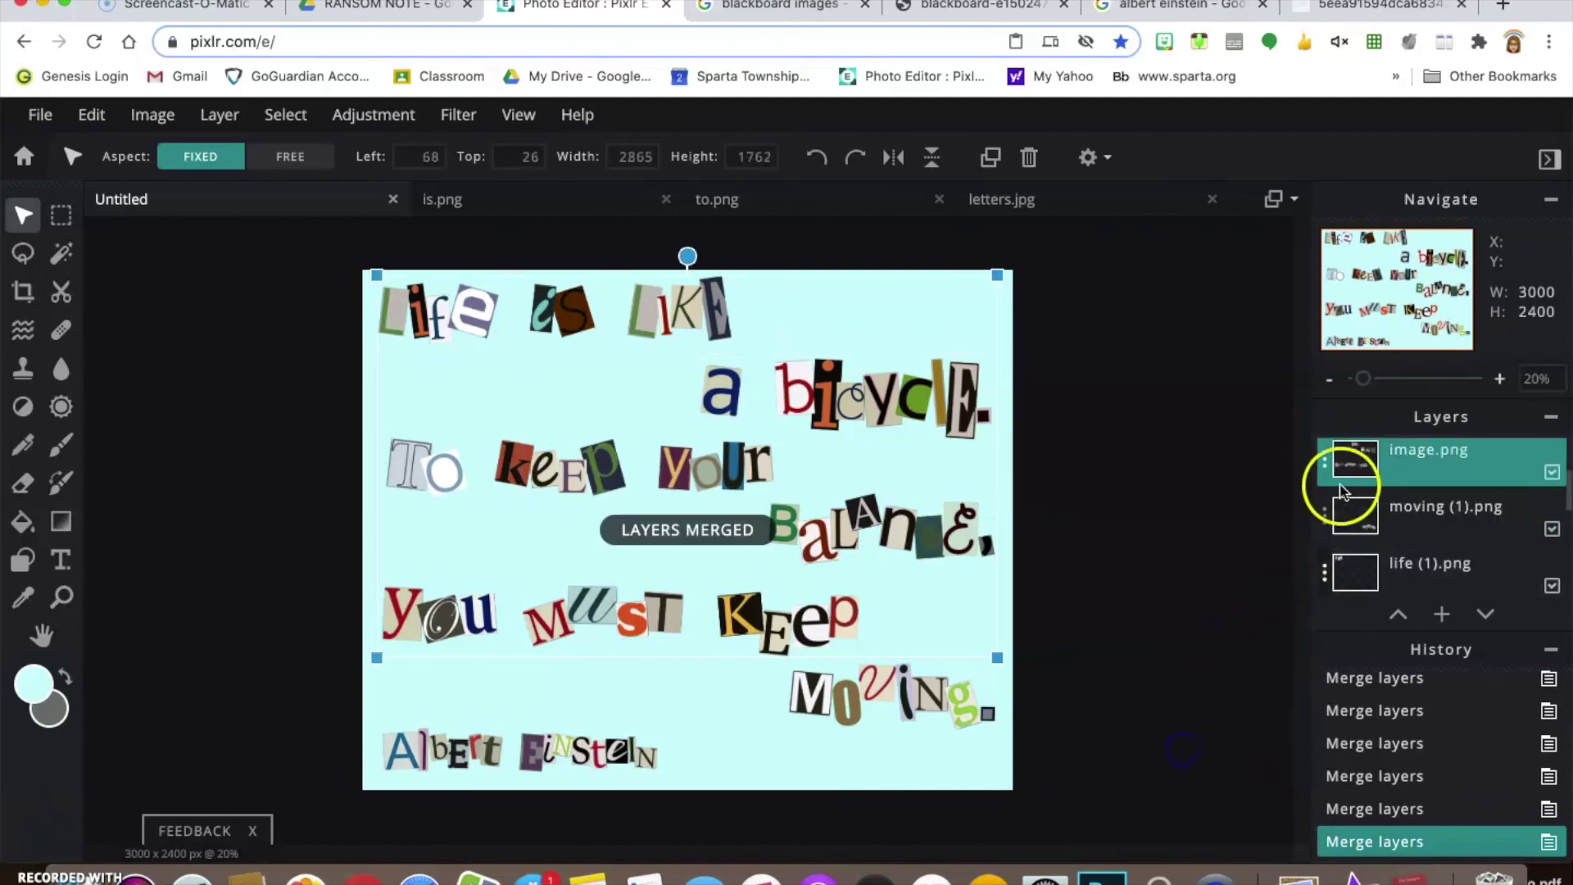
Merge the image.png layer down with moving (1).png, and merge life (1).png with the "Albert" layer beneath it.
click(1326, 461)
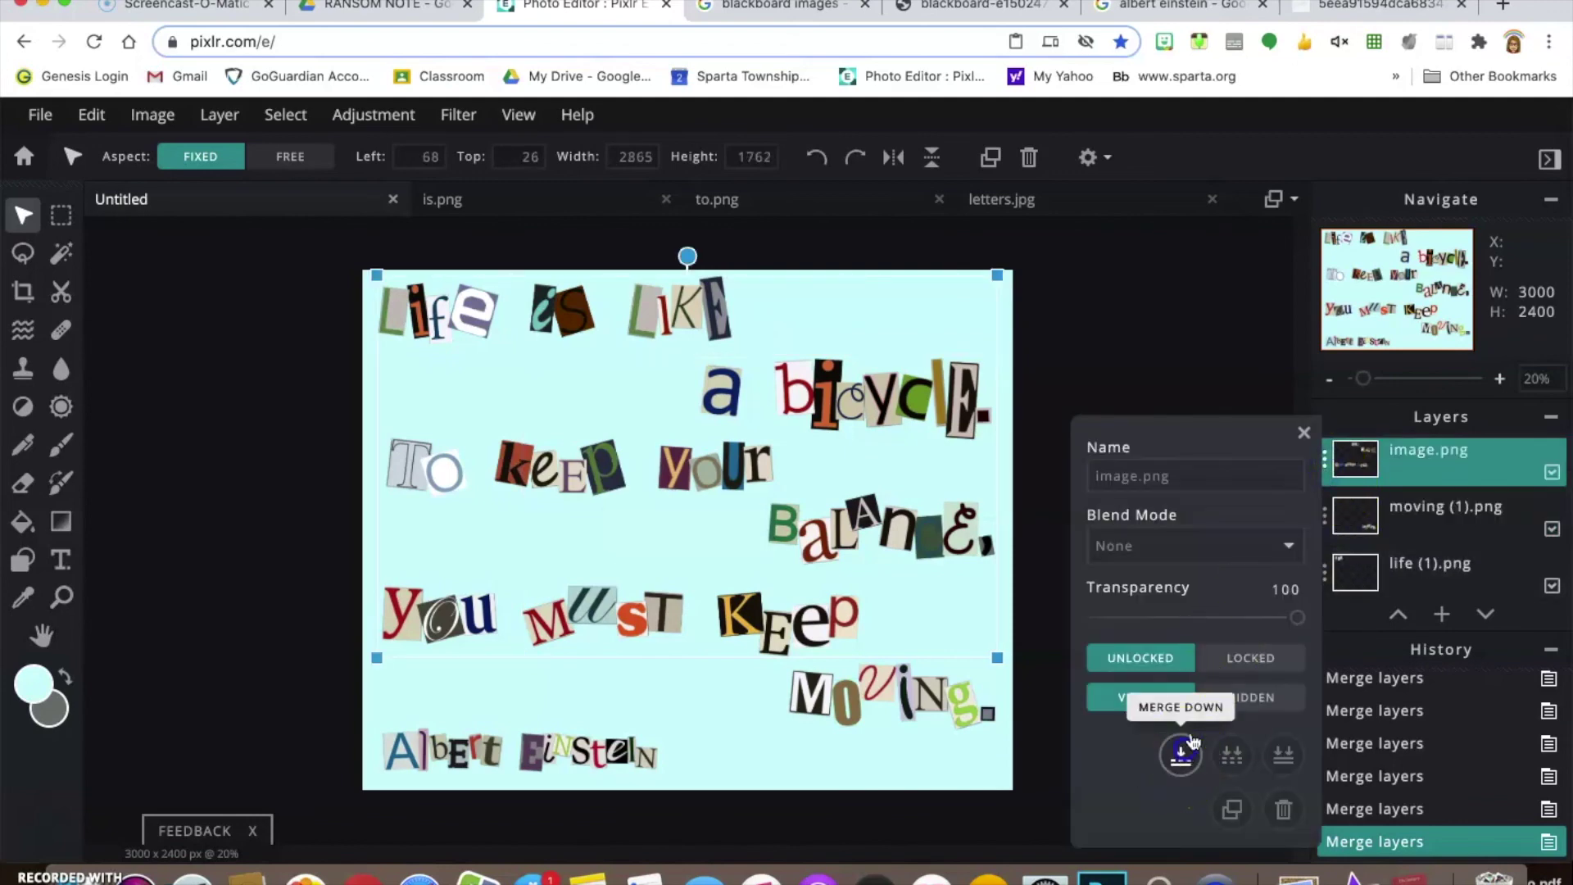
click(1178, 770)
click(1325, 517)
click(1175, 766)
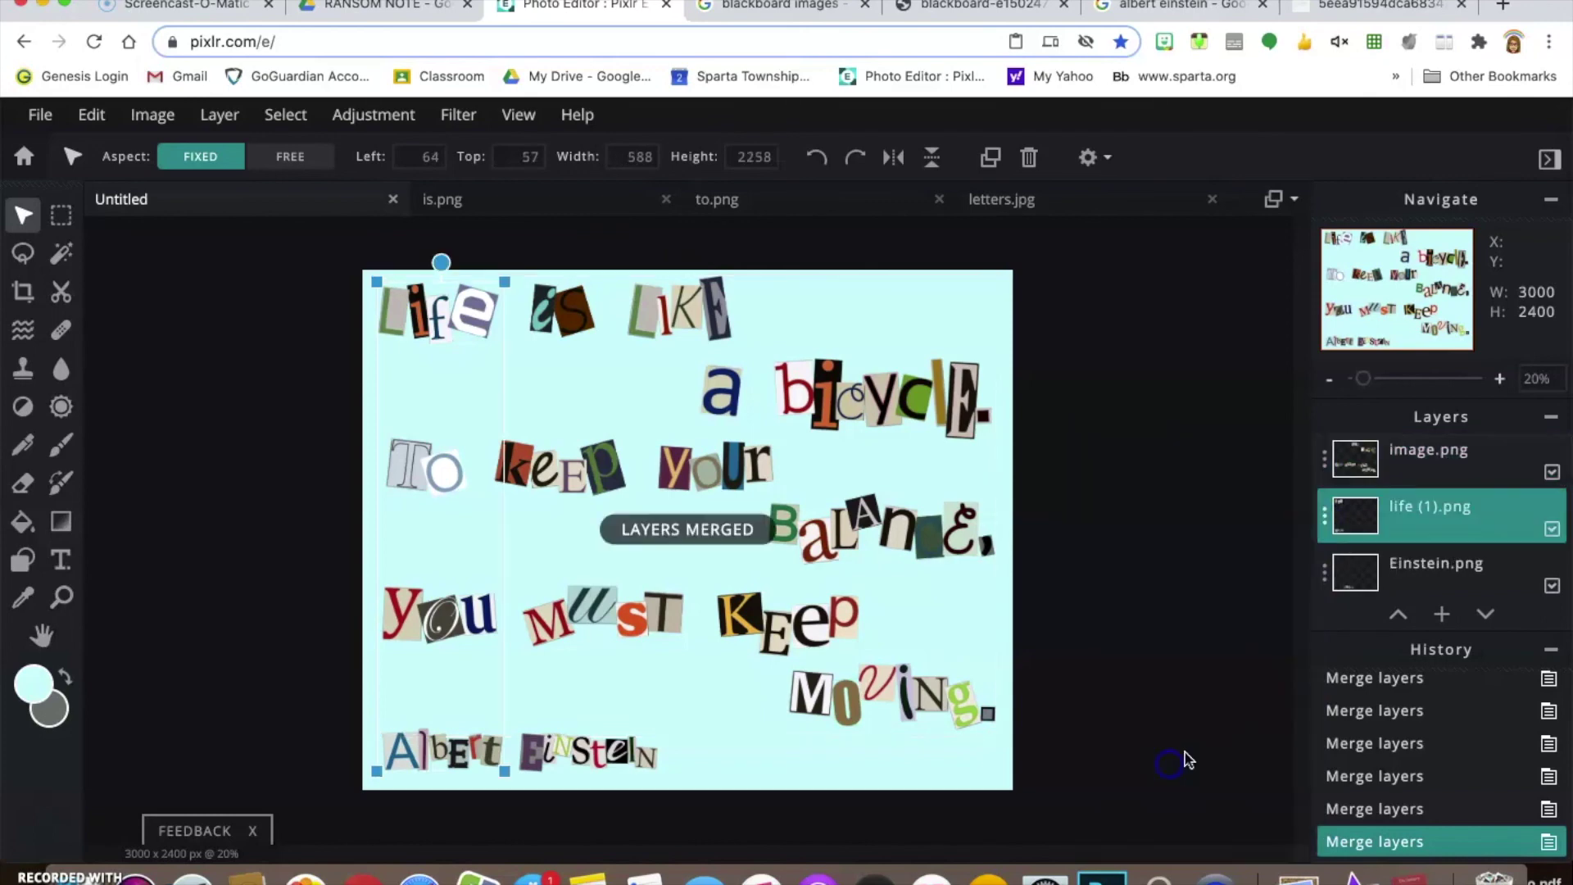
Merge the image.png layer down successively with the life (1).png, Einstein.png and balance (1).png layers.
click(1325, 469)
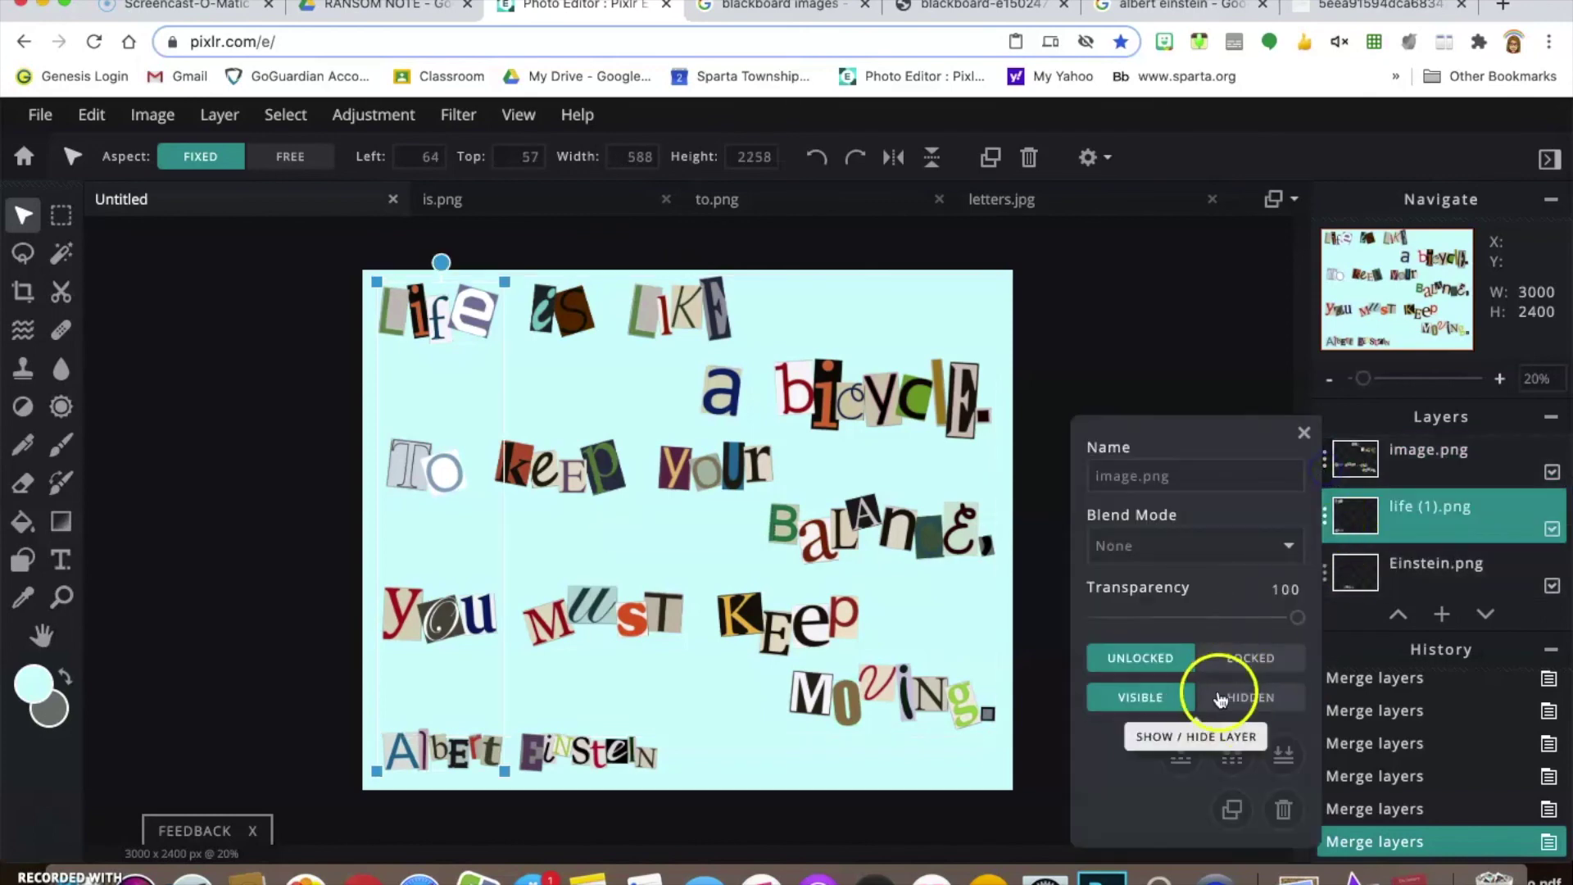
click(1185, 752)
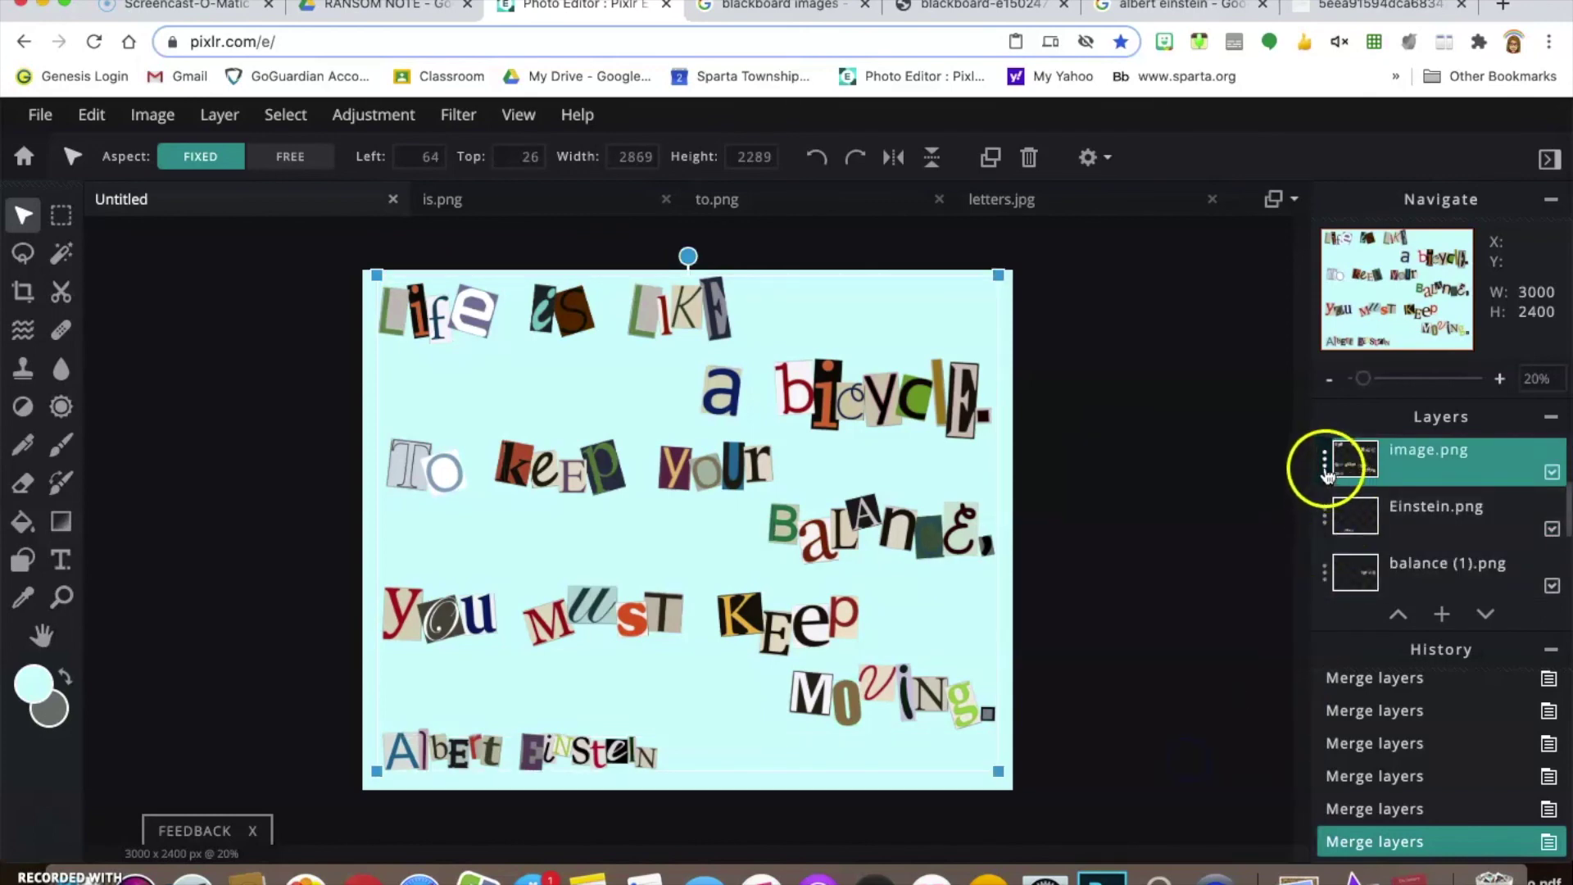
click(1325, 463)
click(1185, 752)
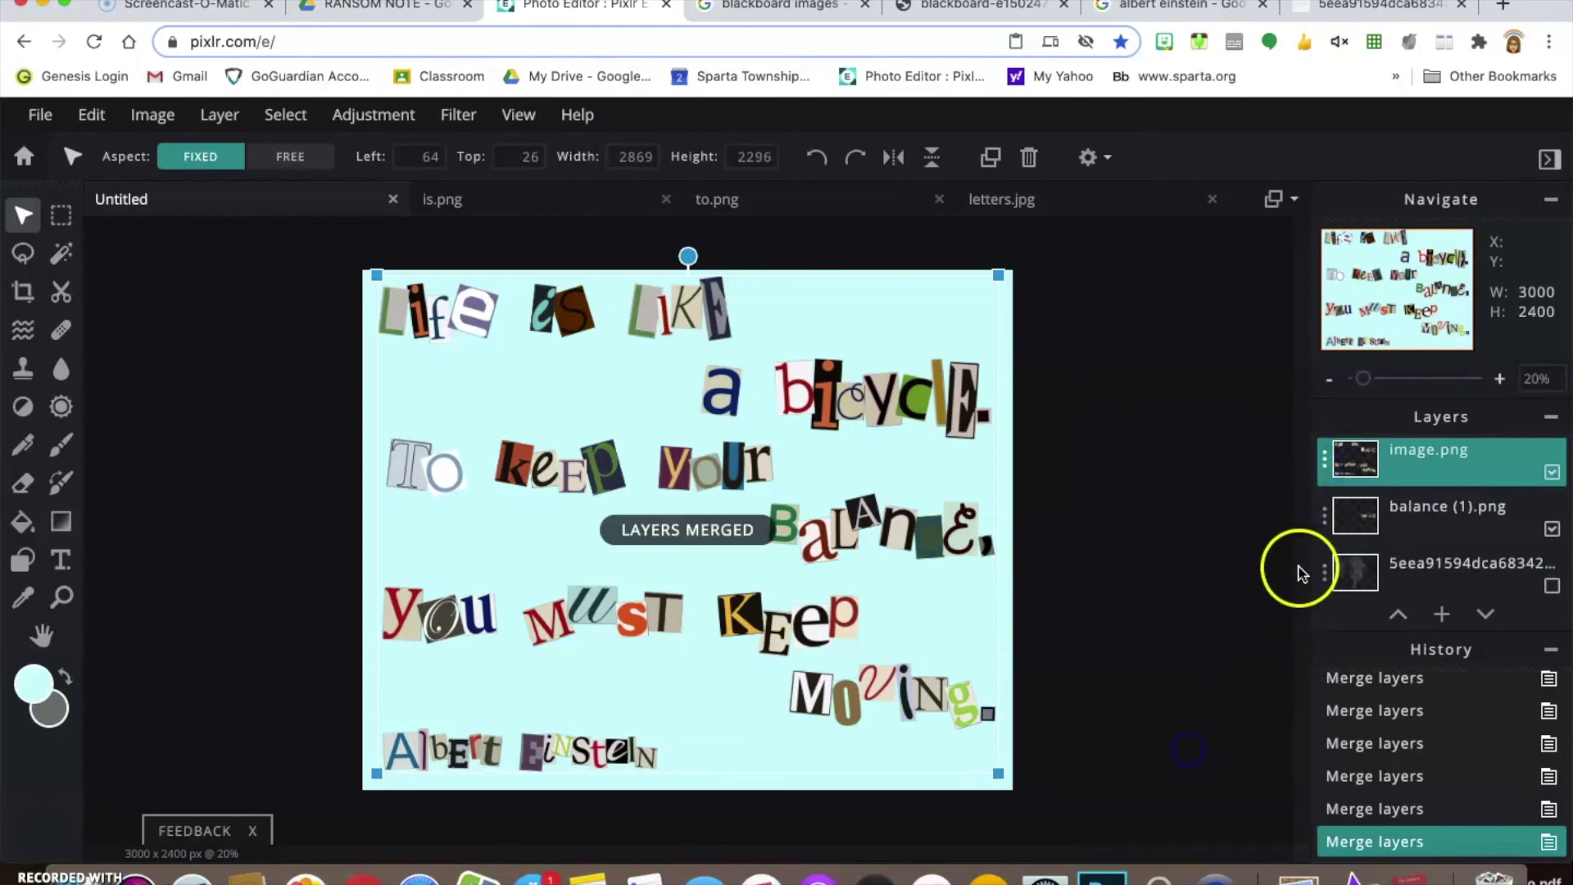
click(1323, 465)
click(1184, 752)
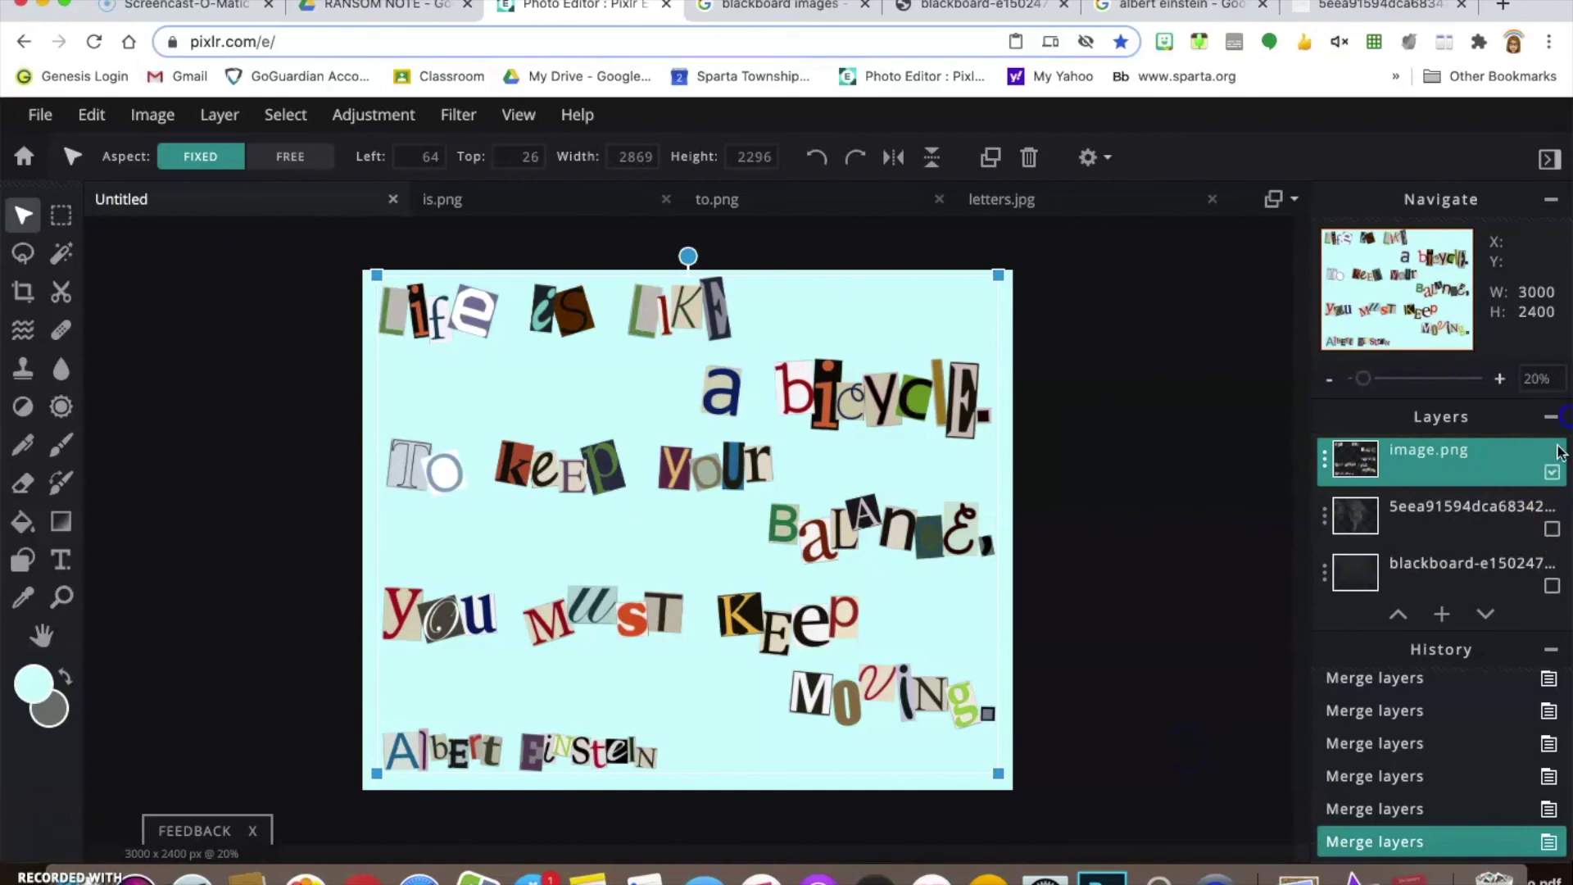
Merge the two remaining image.png word layers into one, and toggle its visibility to check that it holds the whole quote.
scroll(1545, 503, up, 2)
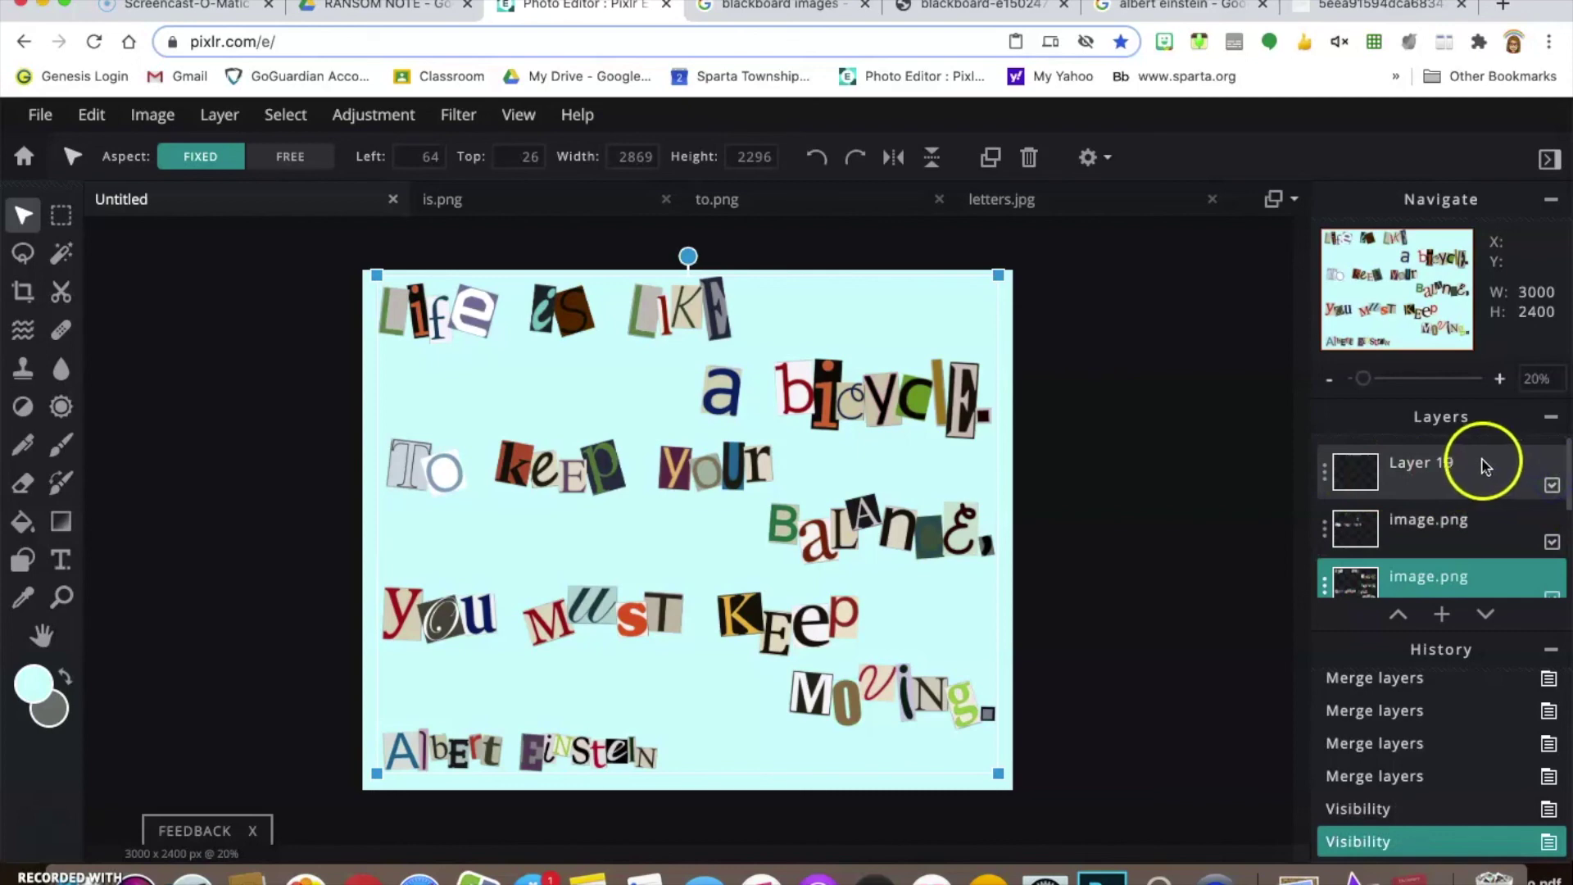
click(1329, 535)
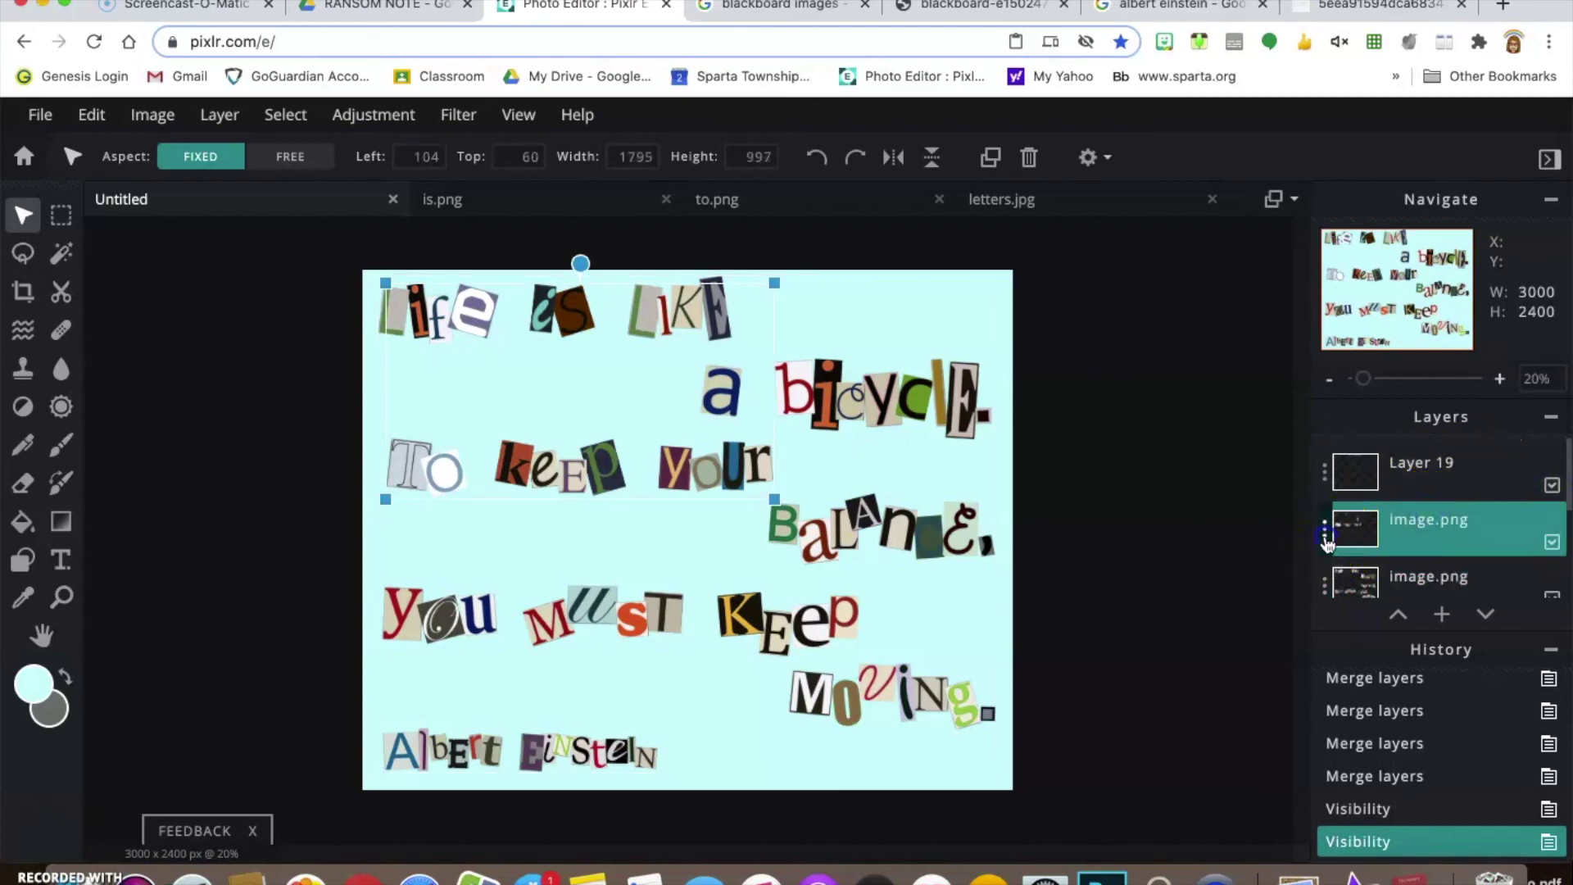
click(1327, 539)
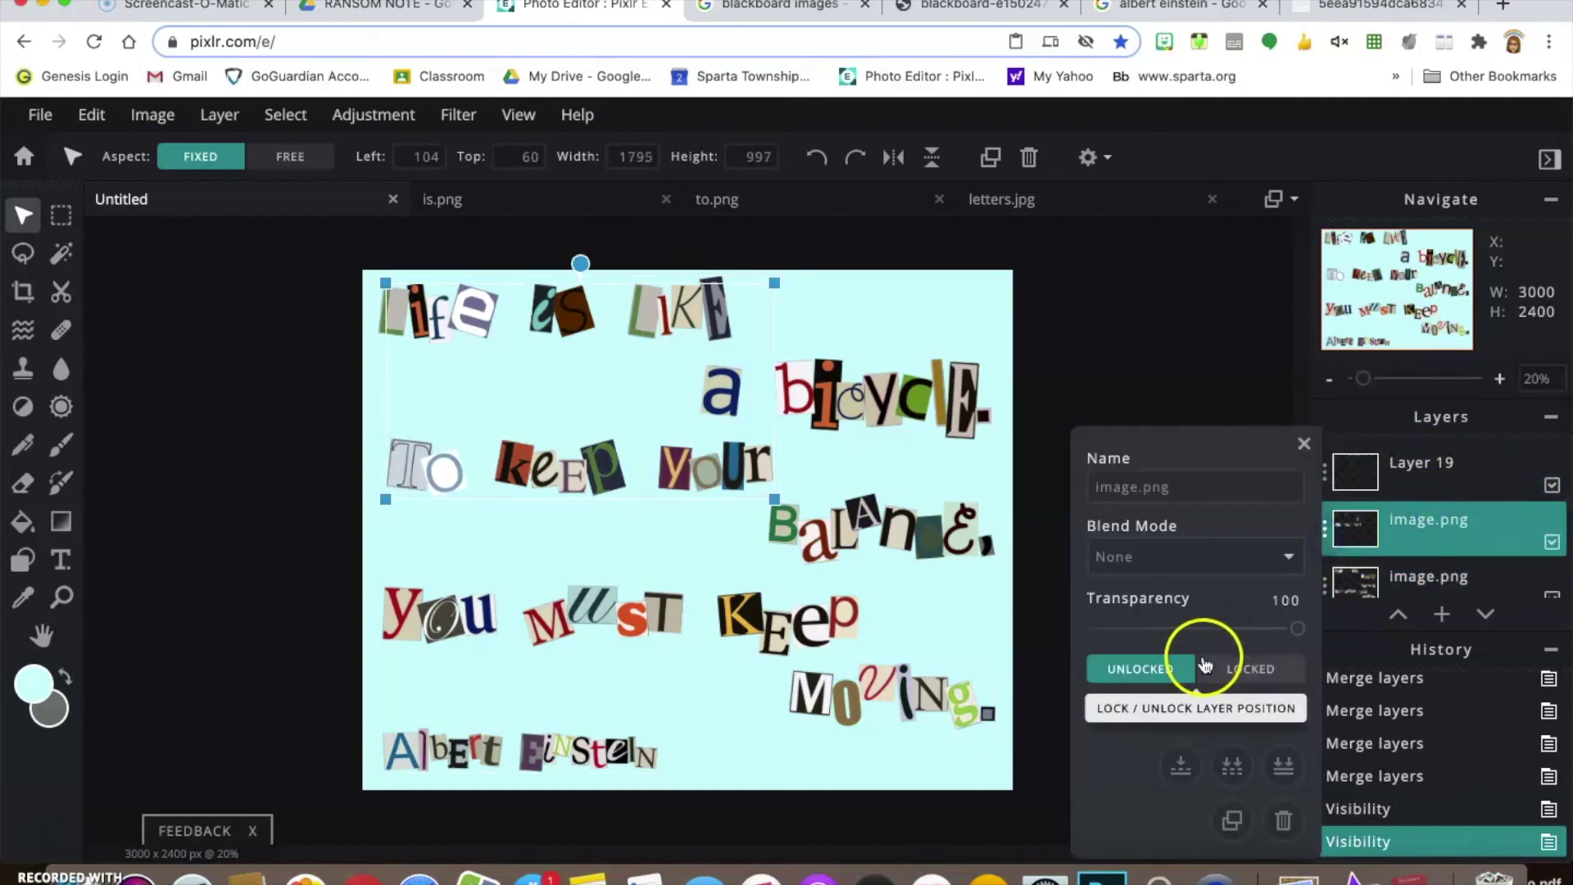
click(1185, 773)
click(1551, 542)
click(1550, 542)
click(1550, 542)
click(1550, 542)
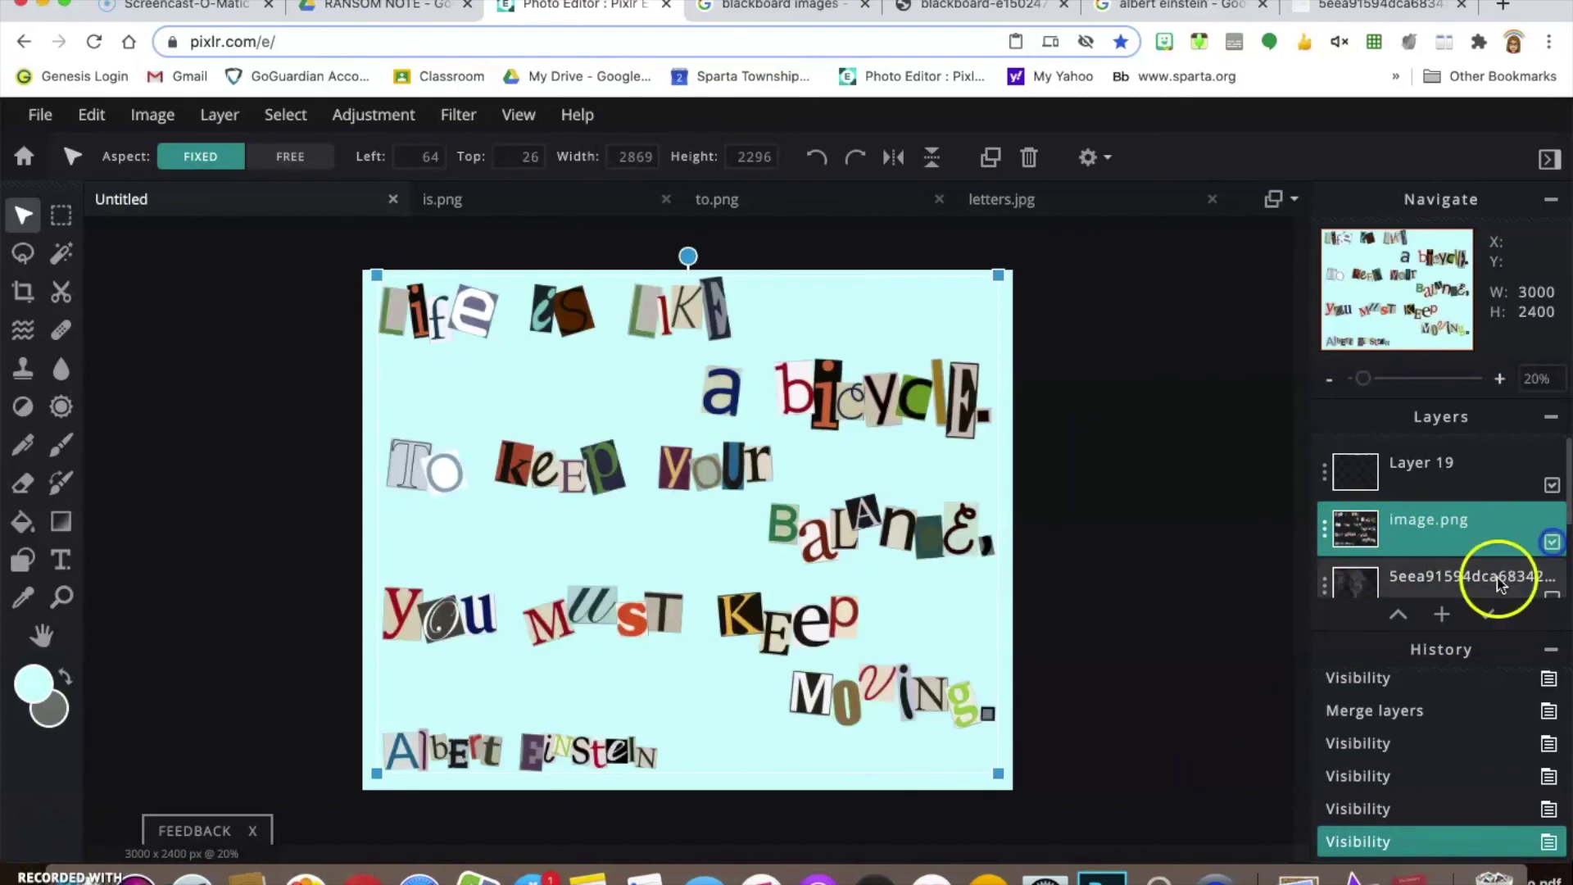
Delete the empty Layer 19, and move the merged quote slightly down to left 66, top 52.
click(1449, 474)
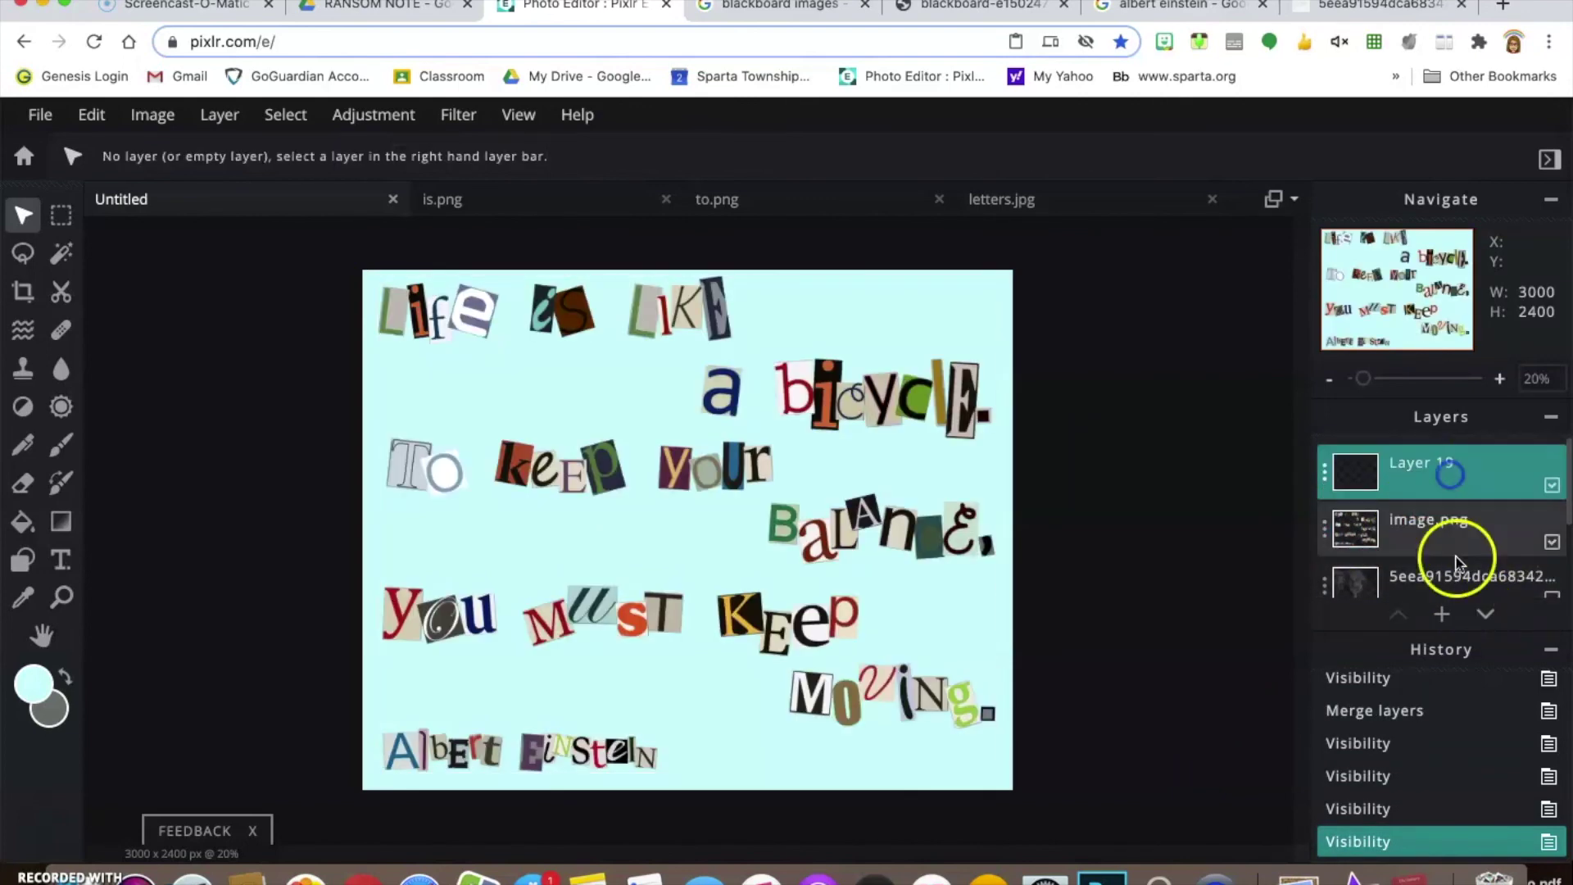
key(Delete)
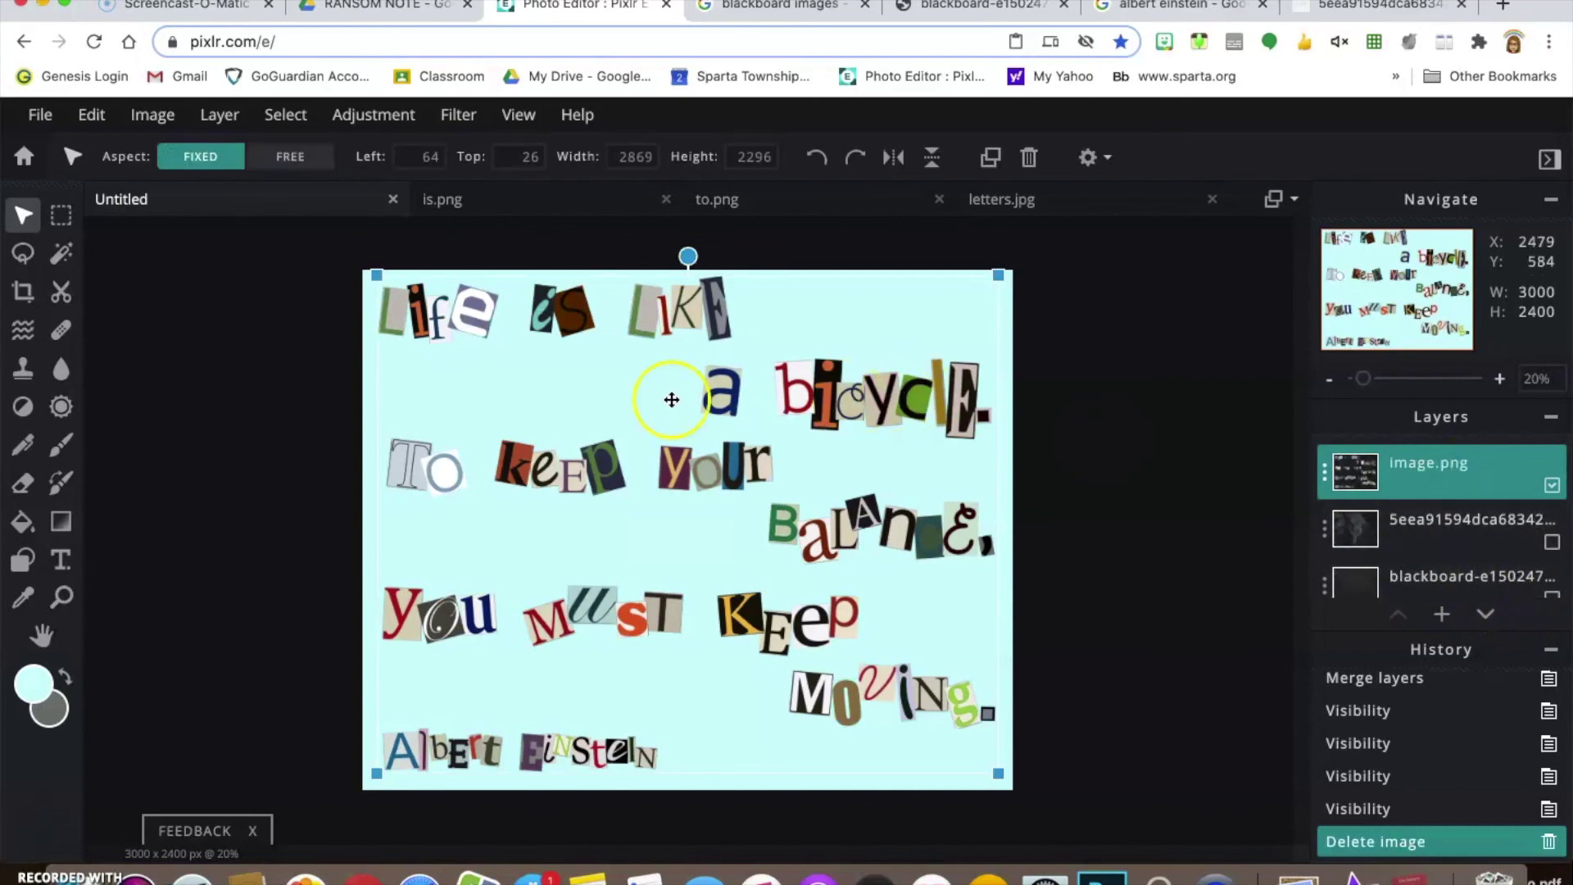
mouse_move(461, 306)
mouse_down()
mouse_move(498, 347)
mouse_move(461, 302)
mouse_move(466, 313)
mouse_up()
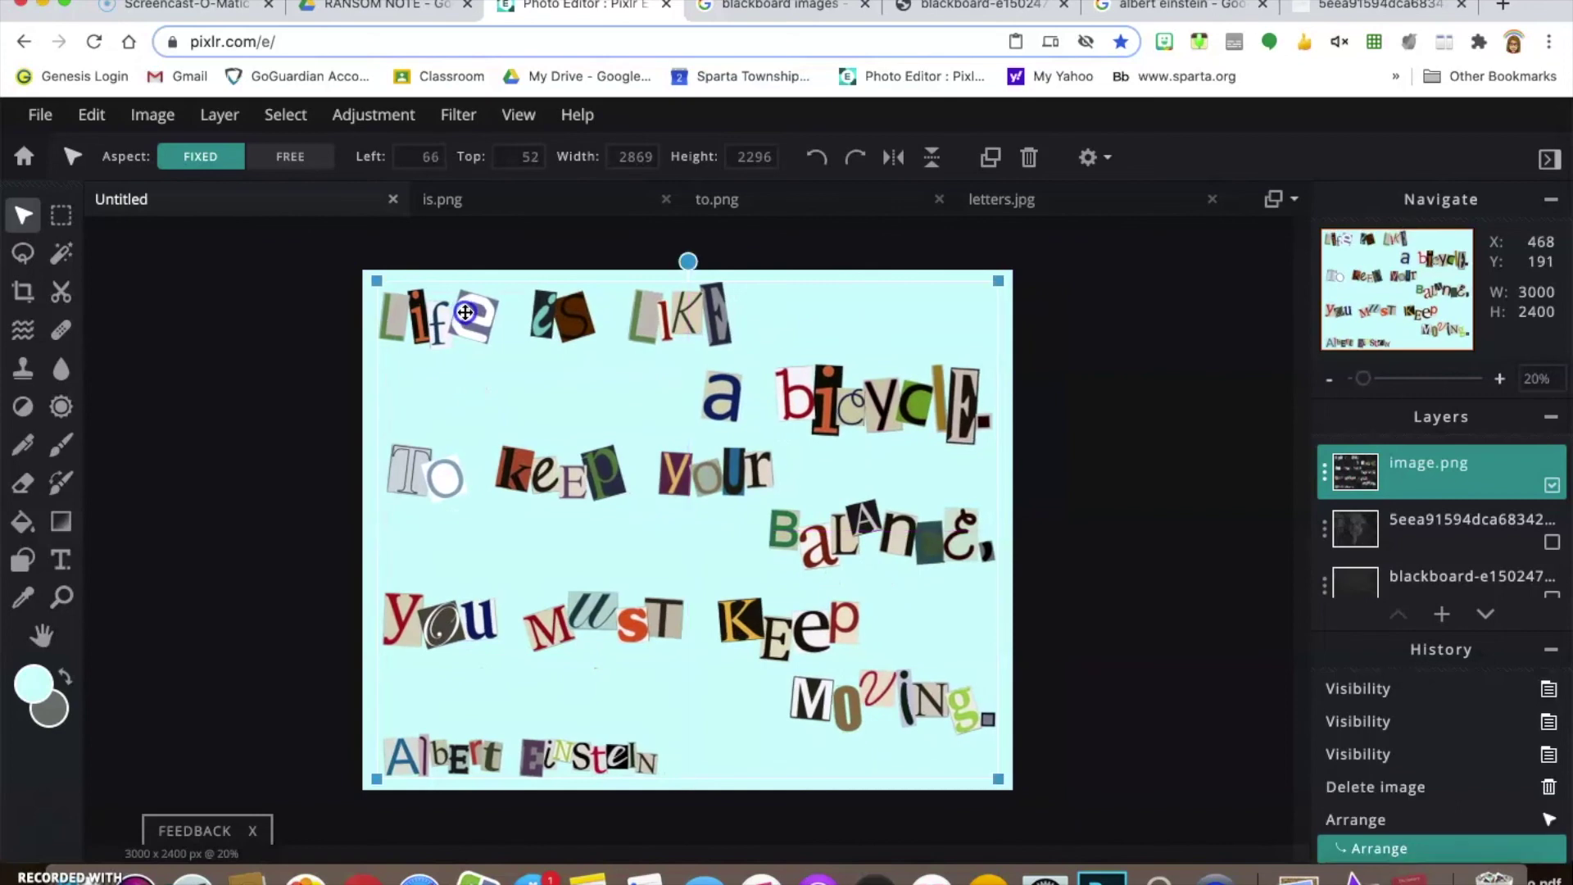
Set up a black drop shadow on the quote layer with 73% opacity, 12 px blur, 3 px x offset and 16 px y offset.
click(520, 117)
click(463, 116)
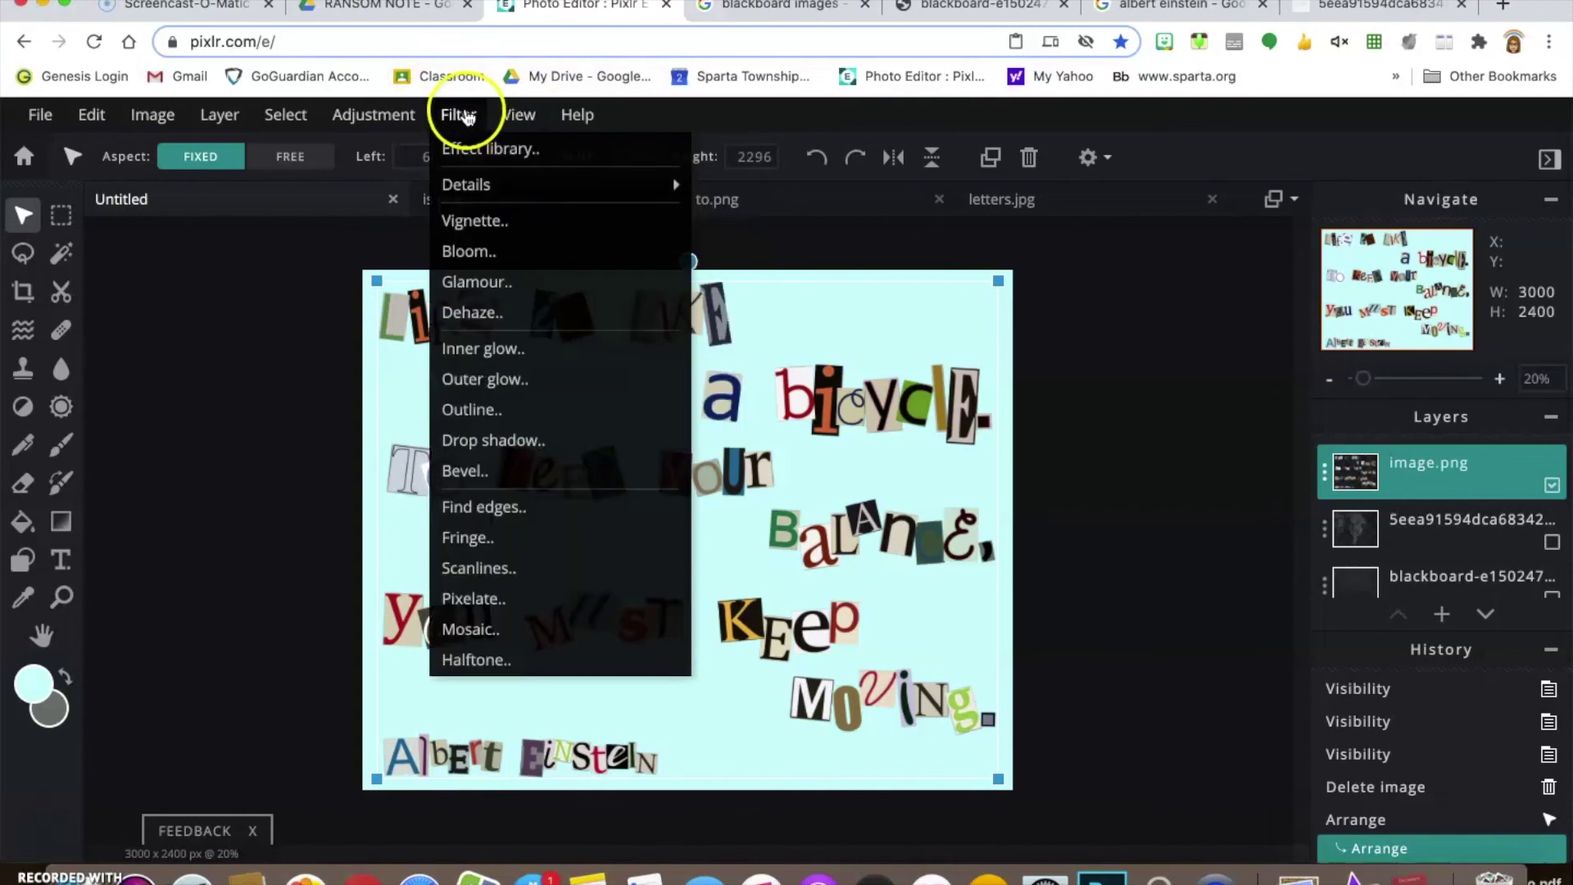
click(376, 114)
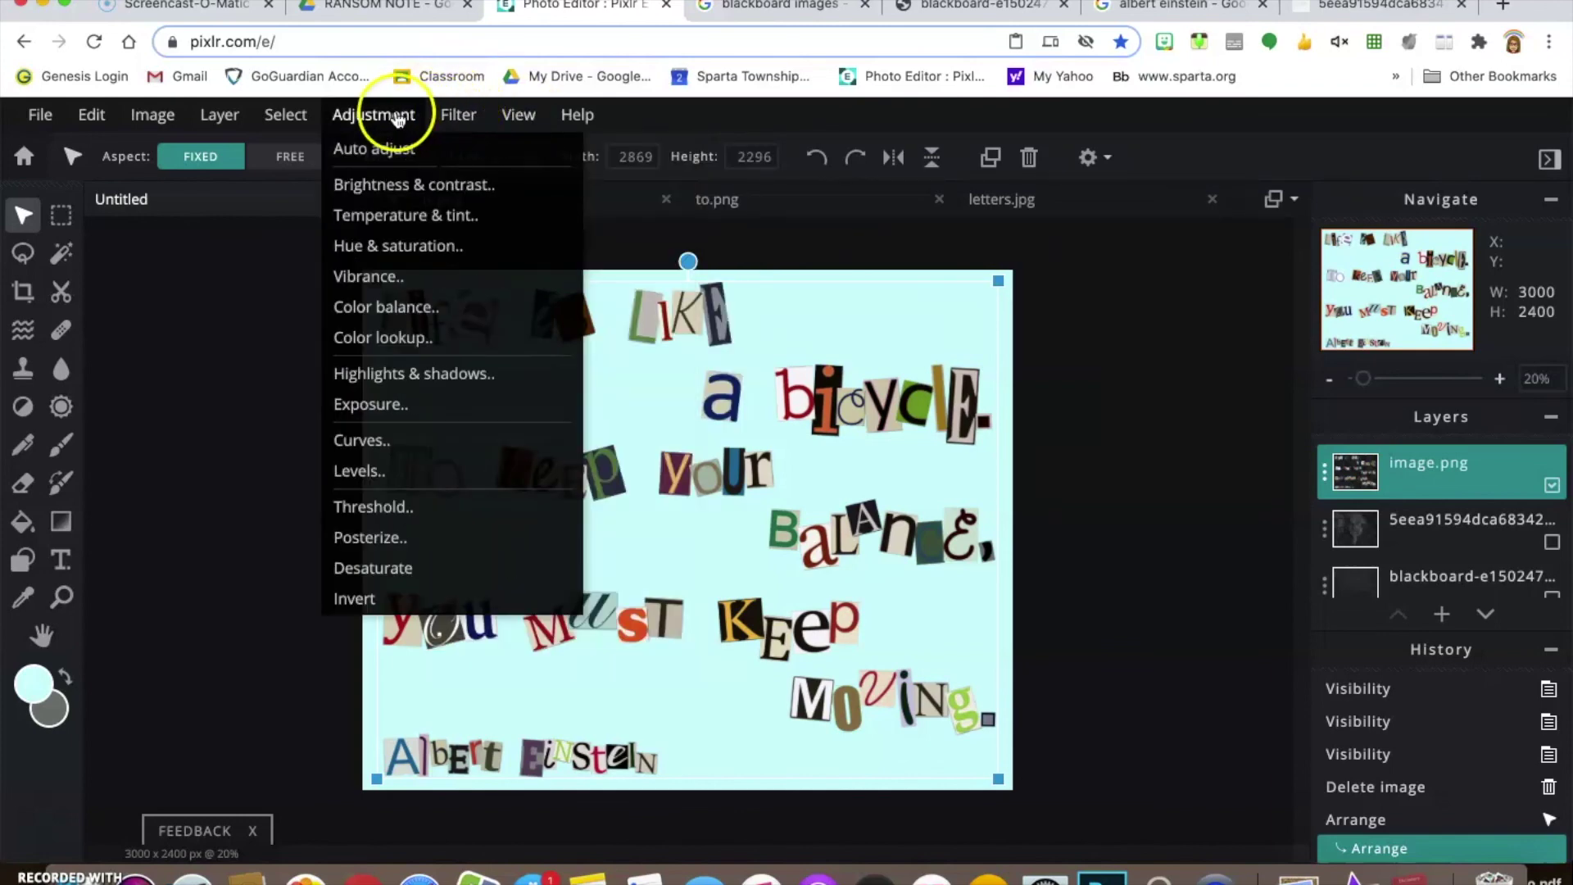
click(450, 116)
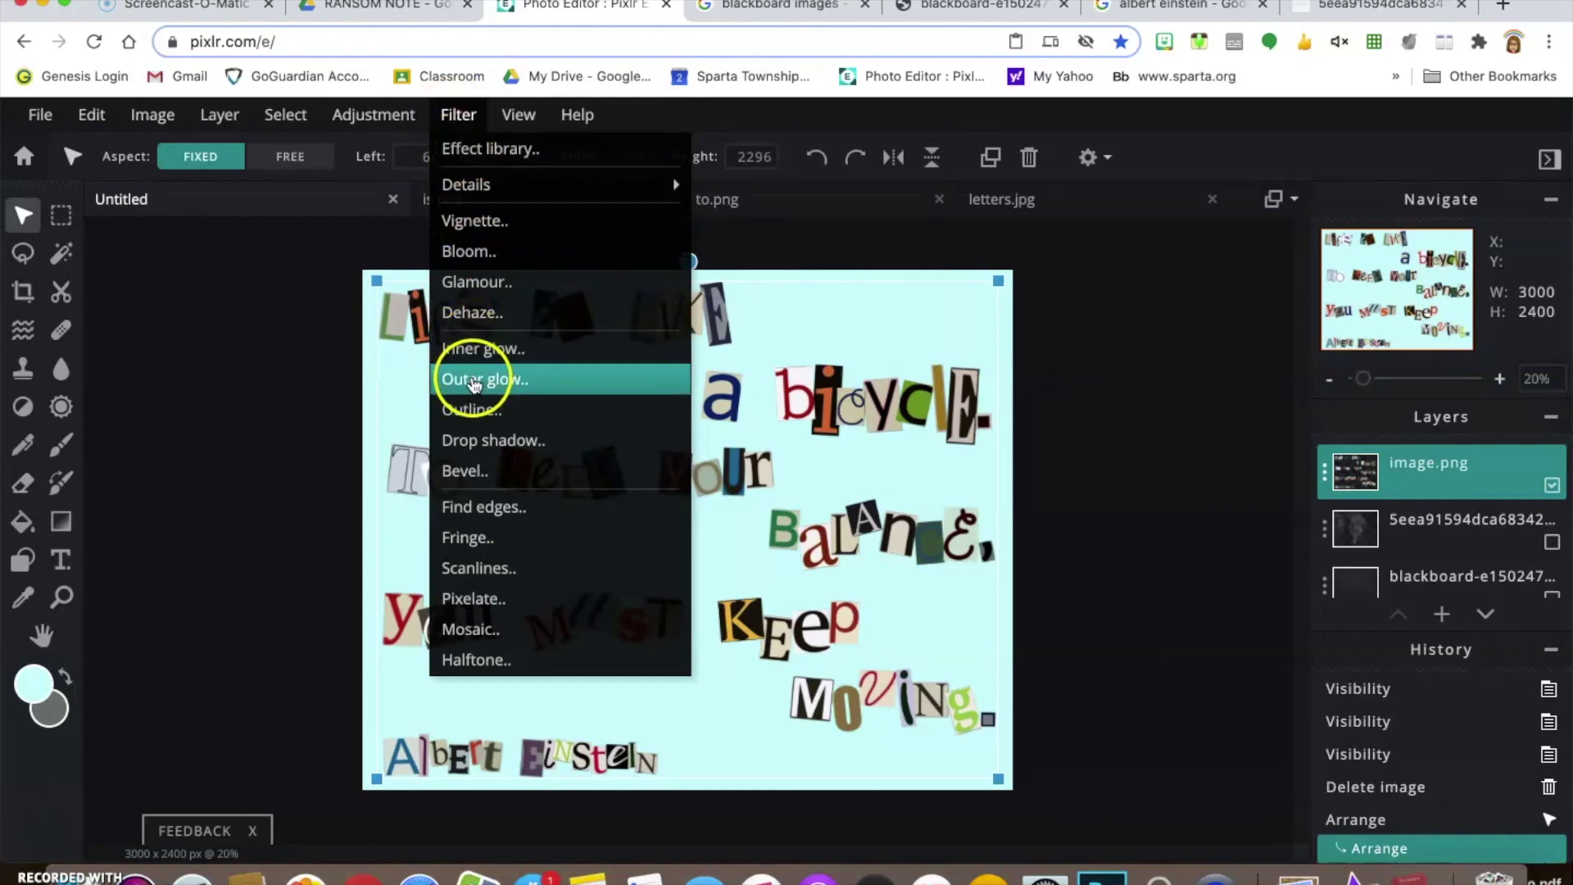
click(457, 442)
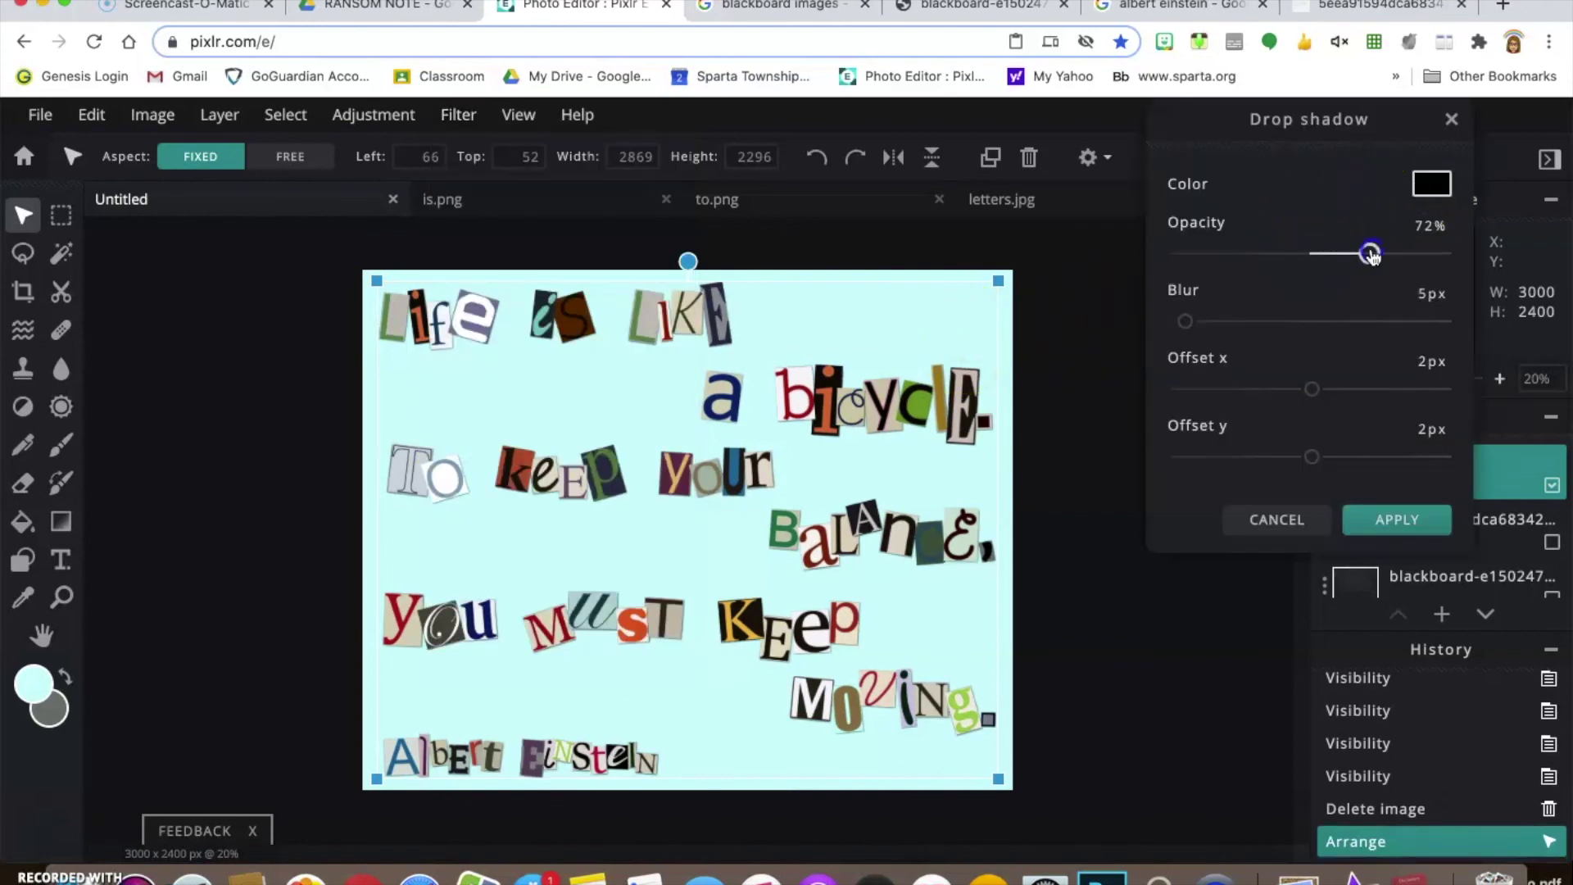
mouse_move(1227, 320)
mouse_down()
mouse_move(1319, 320)
mouse_move(1245, 321)
mouse_up()
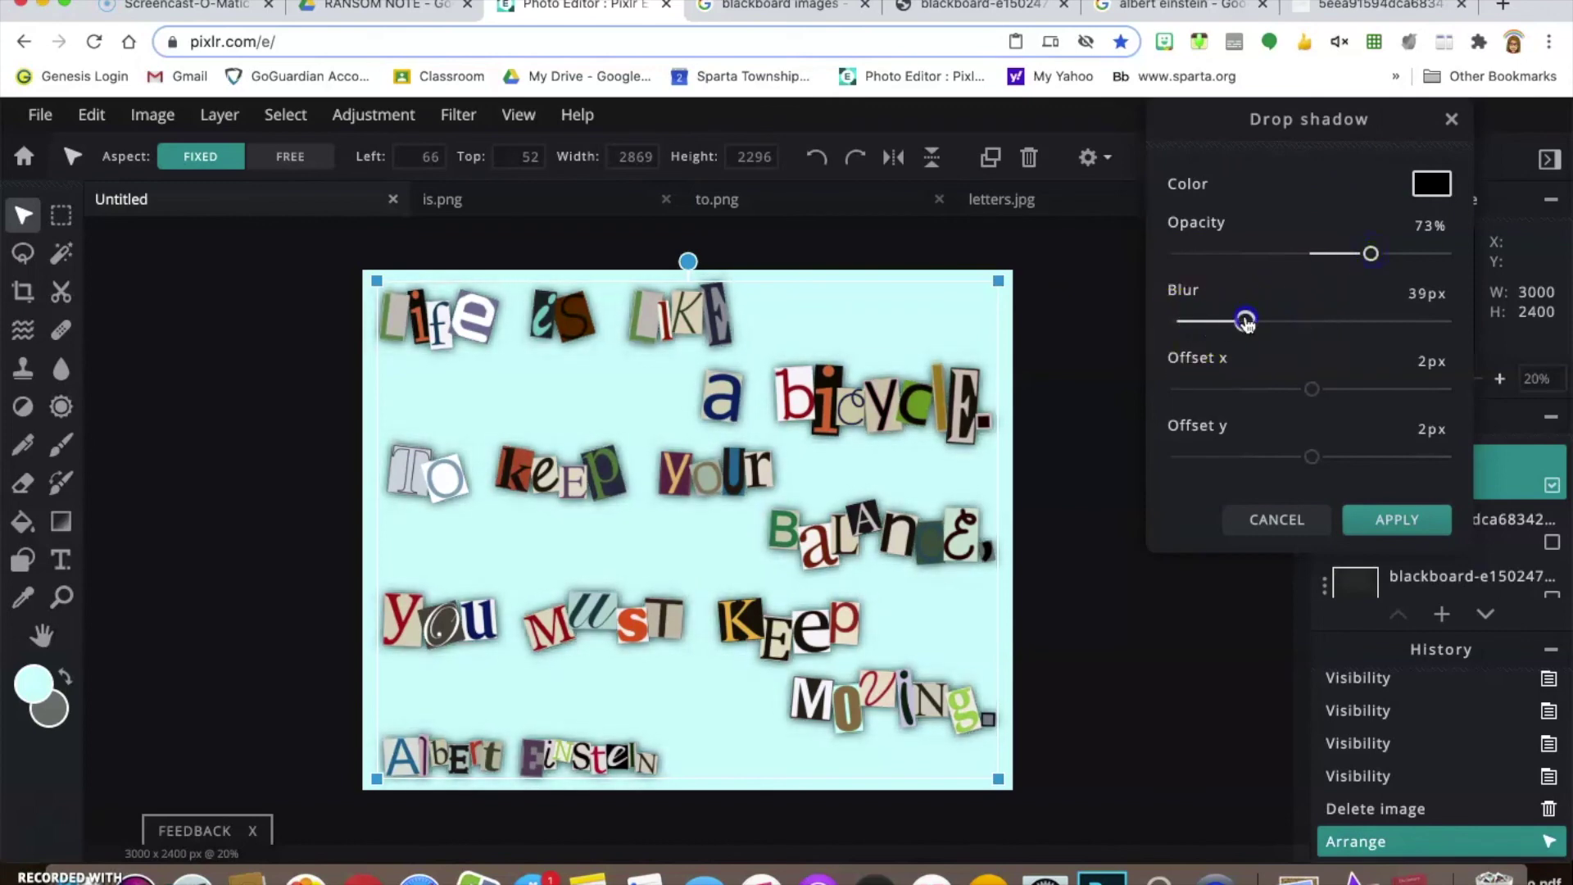
mouse_move(1314, 389)
mouse_down()
mouse_move(1359, 390)
mouse_move(1213, 391)
mouse_move(1315, 393)
mouse_up()
mouse_move(1311, 457)
mouse_down()
mouse_move(1342, 459)
mouse_move(1324, 456)
mouse_up()
mouse_move(1192, 326)
mouse_down()
mouse_move(1159, 330)
mouse_move(1206, 331)
mouse_up()
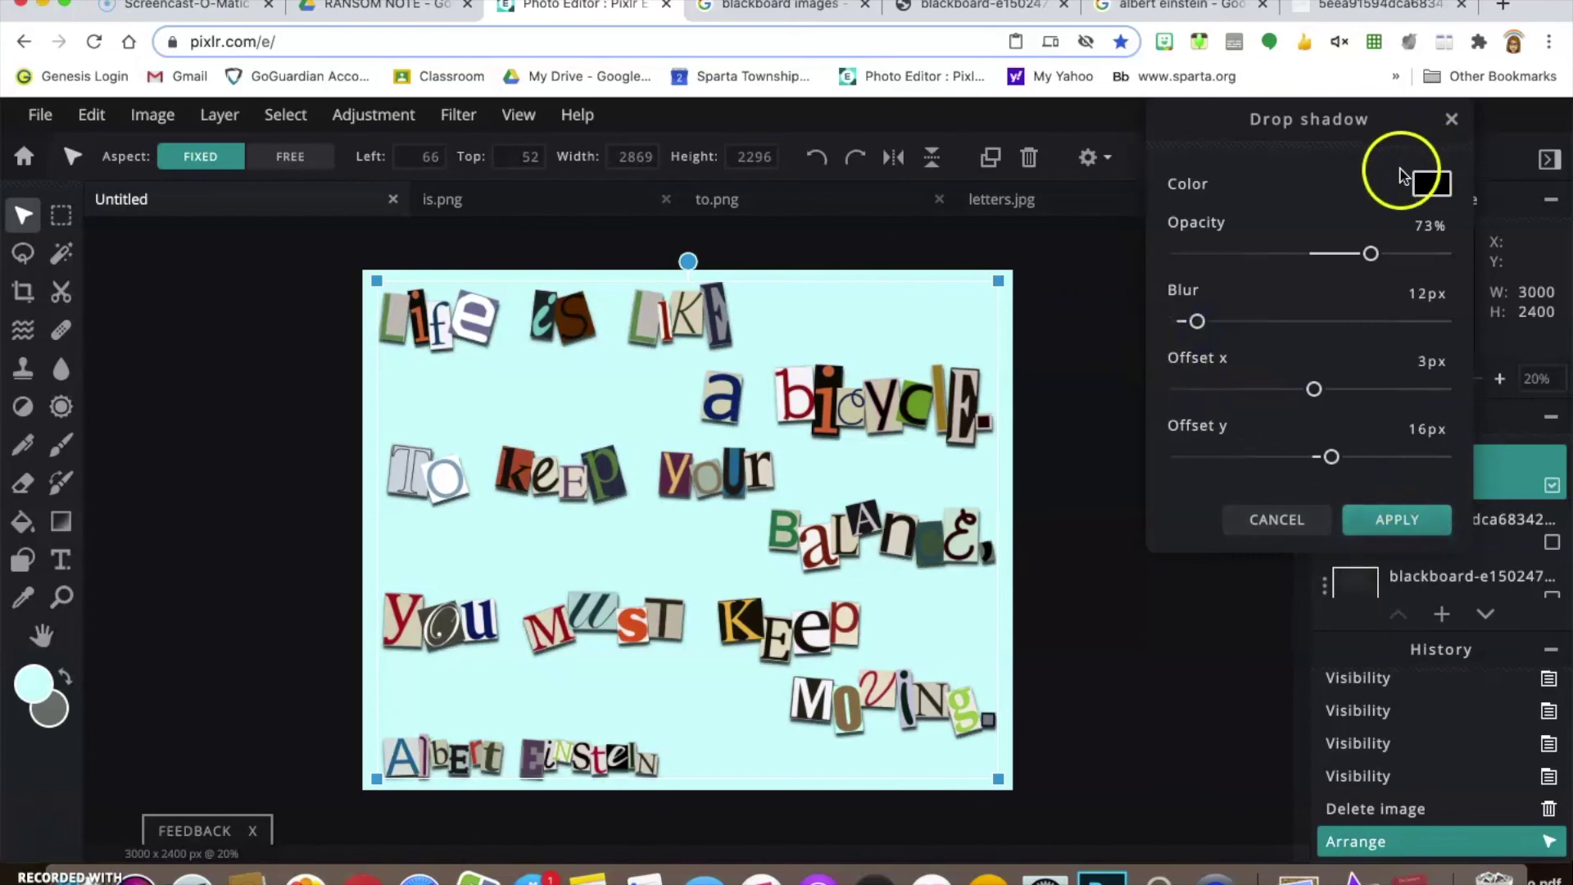
Change the drop shadow to 28% opacity, 22 px blur and 16 px x offset, and apply it.
click(1369, 254)
drag(1372, 258, 1077, 283)
drag(1178, 273, 1452, 264)
drag(1310, 273, 1249, 281)
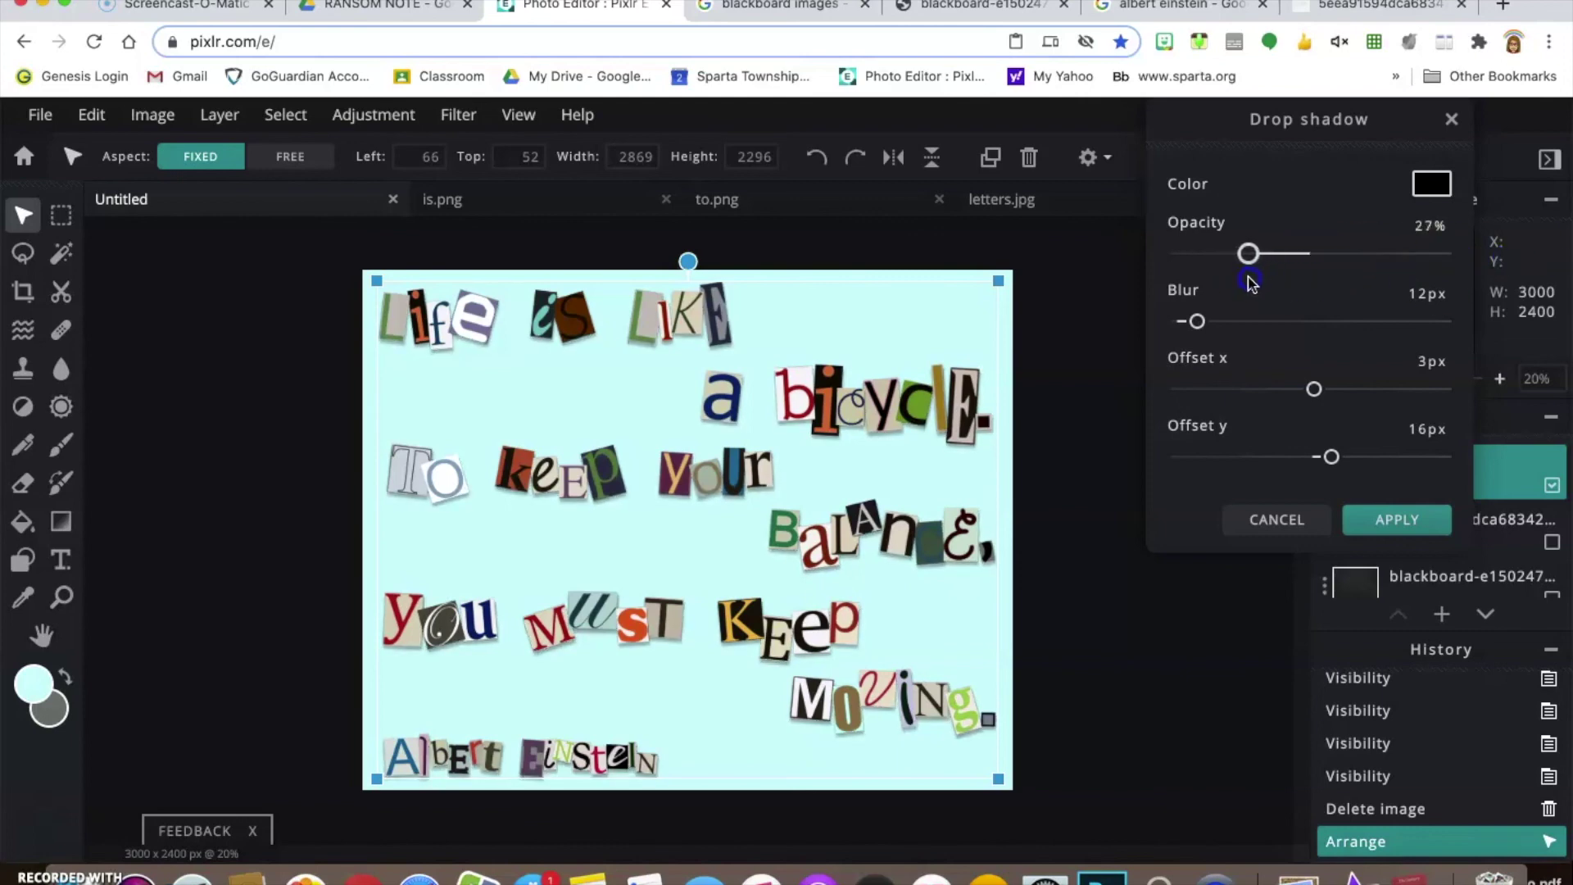
drag(1311, 391, 1331, 390)
drag(1196, 321, 1214, 323)
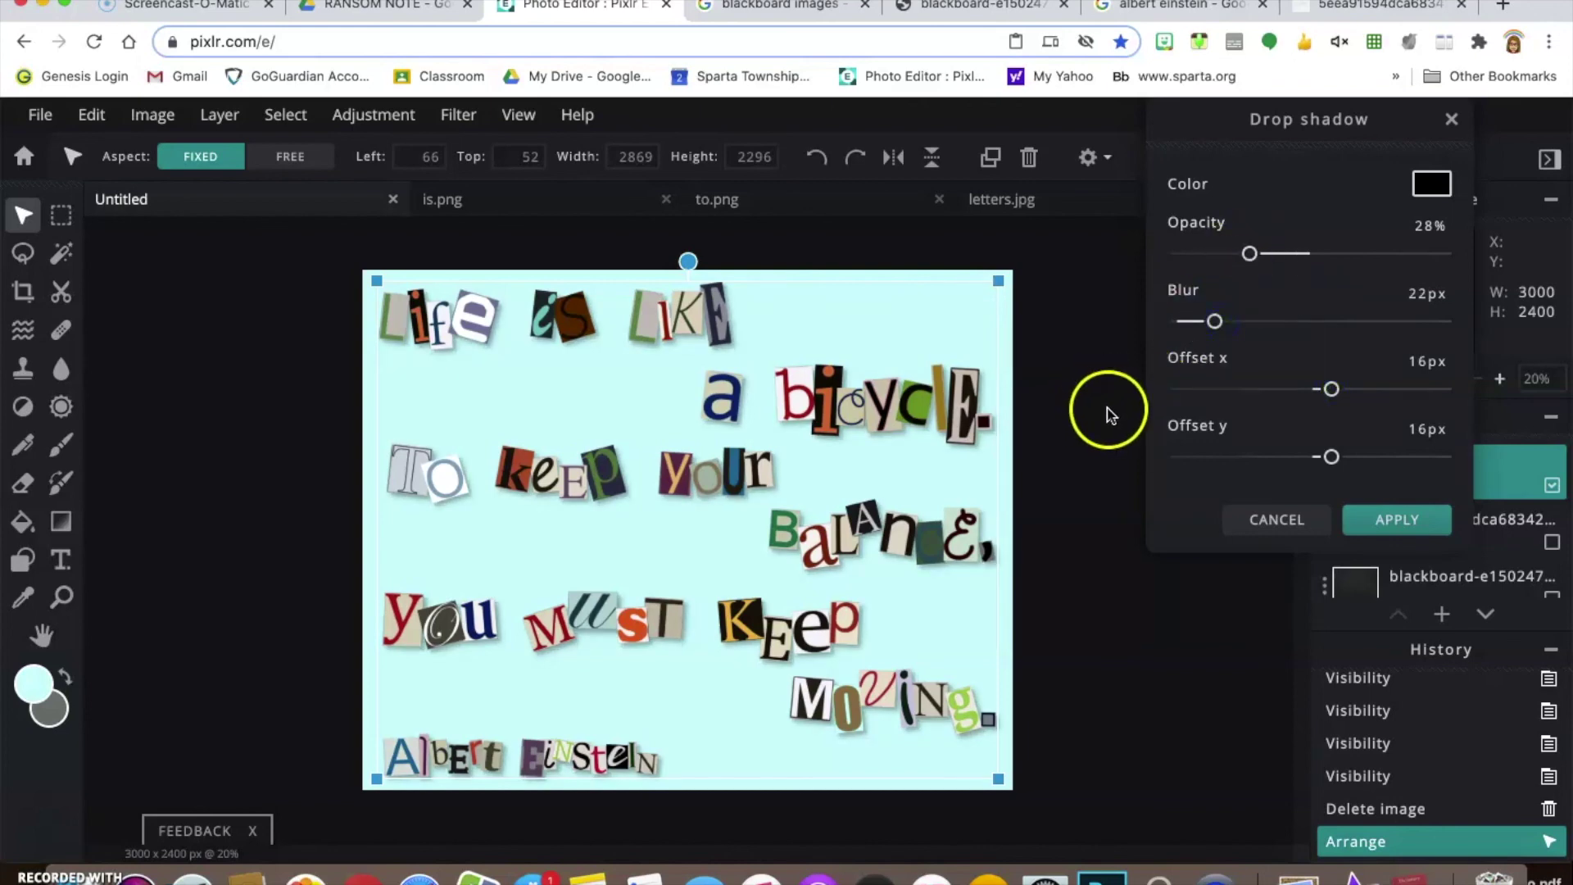
click(1409, 524)
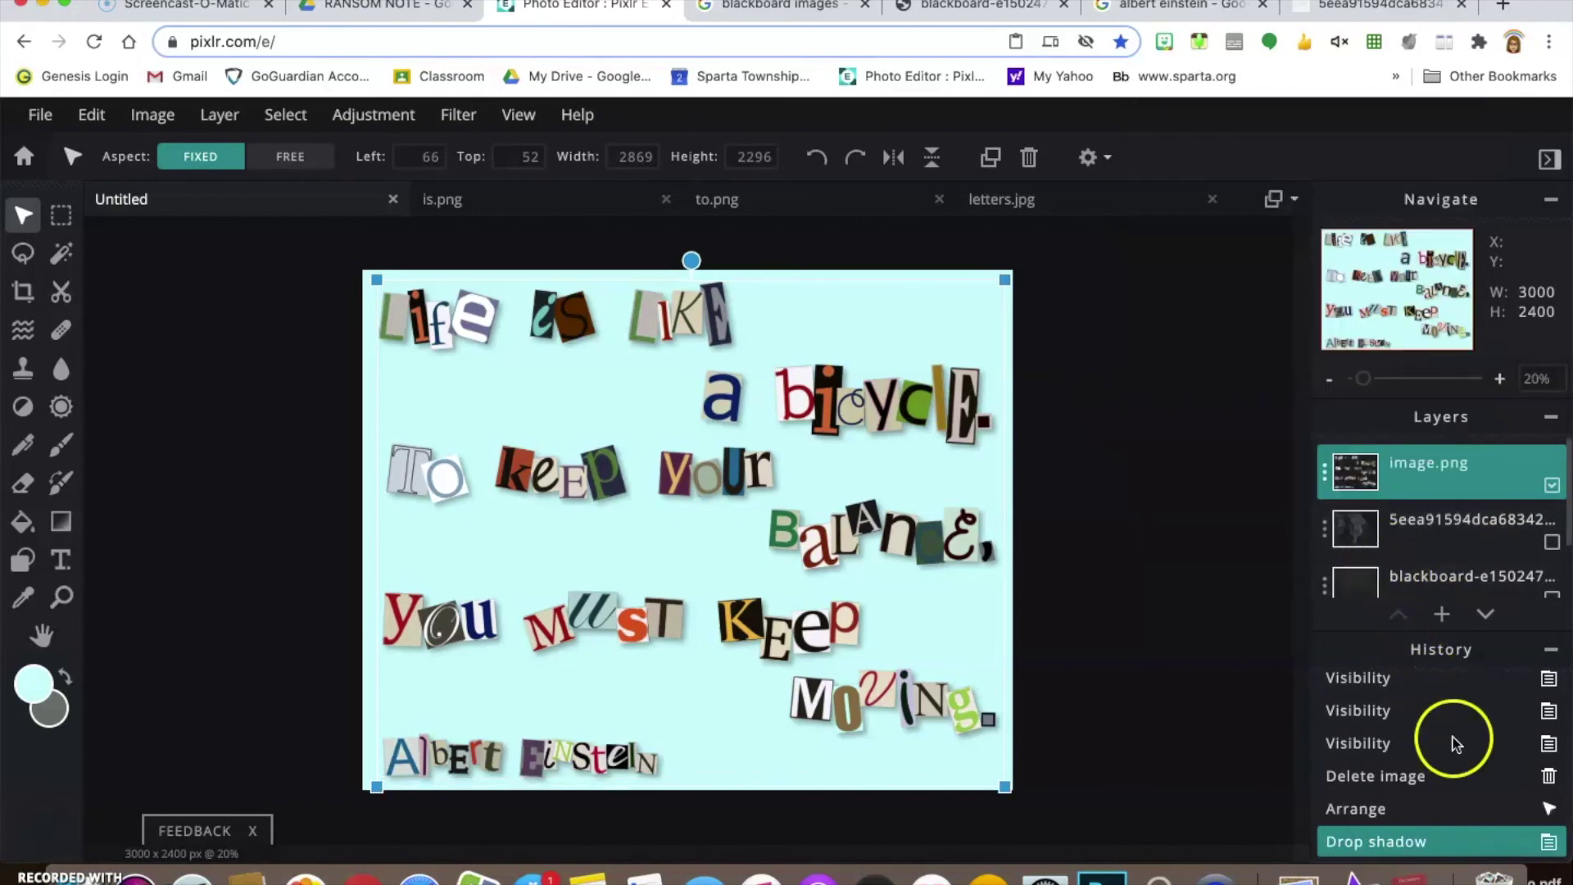
Undo the drop shadow on the merged quote layer.
click(1408, 802)
click(456, 116)
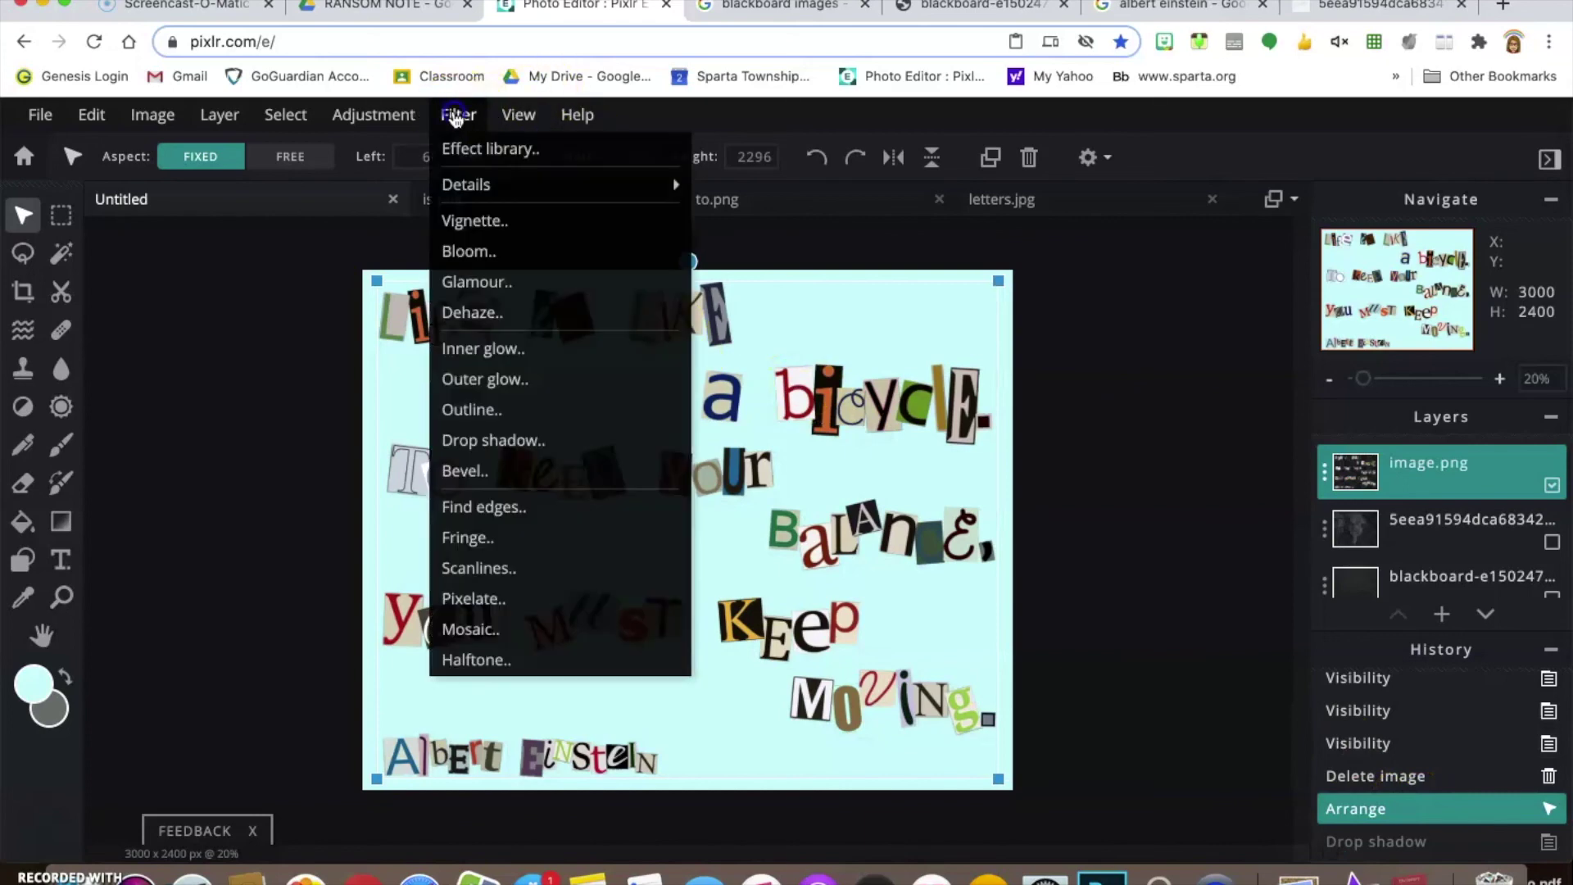
click(411, 317)
click(456, 119)
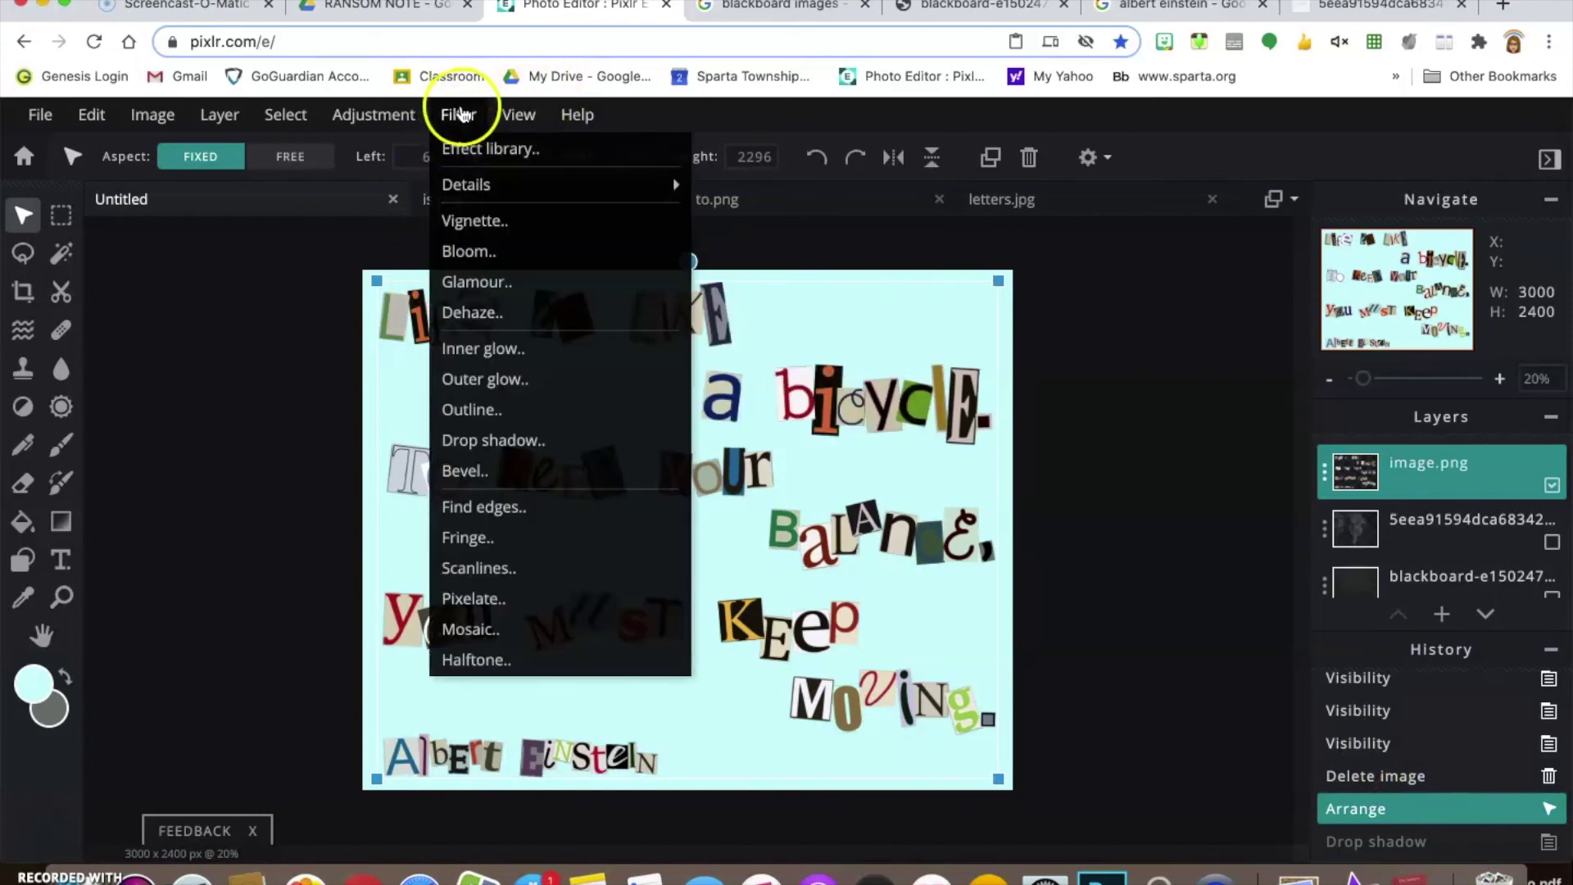
click(745, 343)
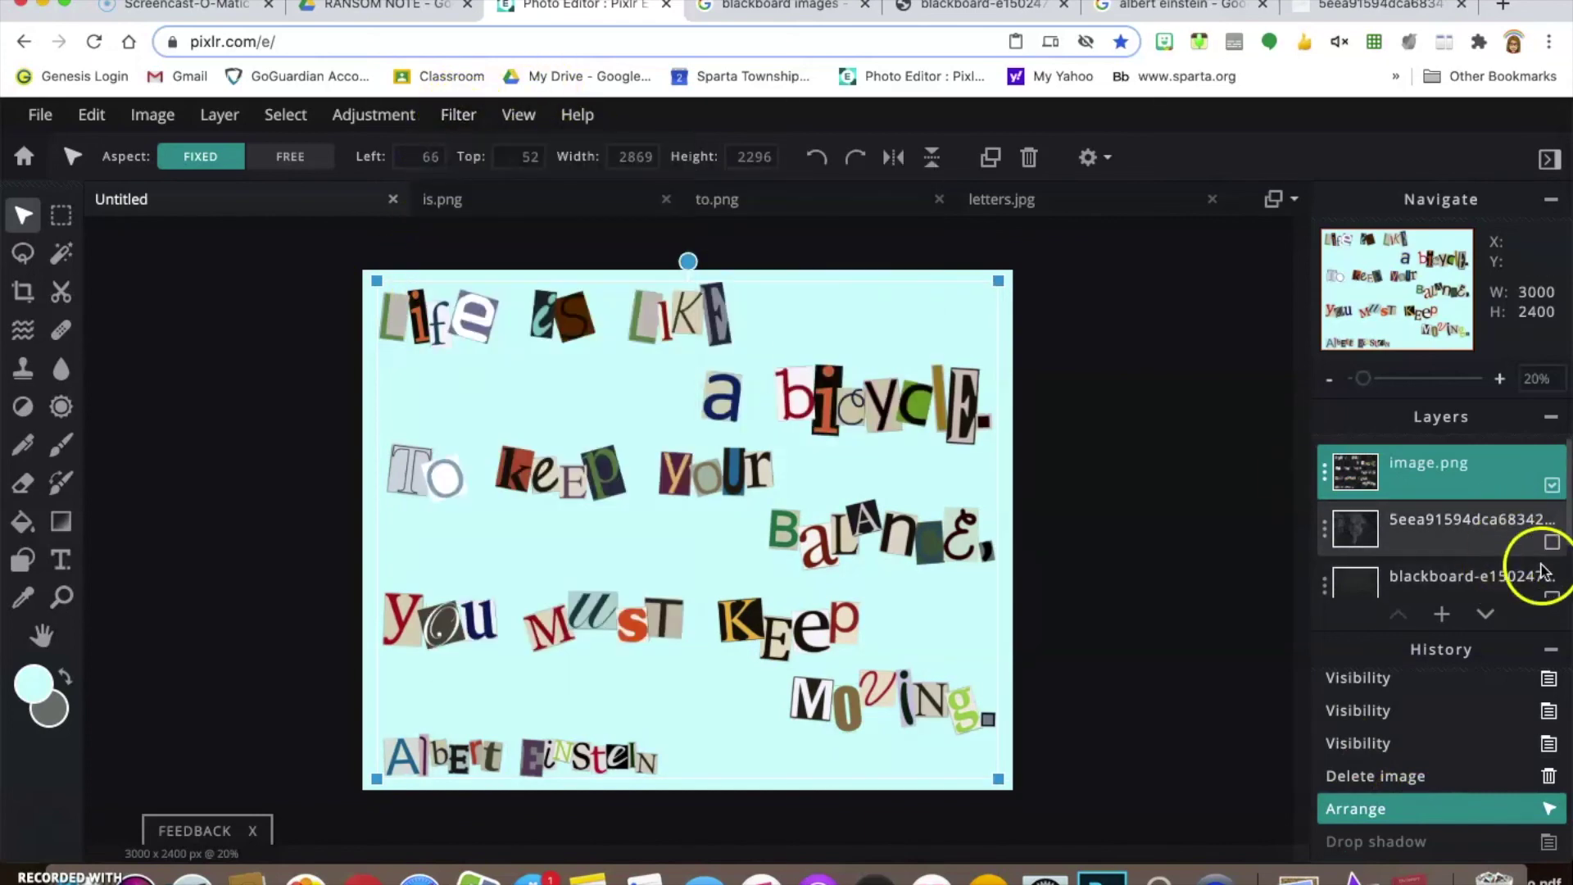
Show the blackboard layer and set up a white outer glow on the quote with 17 px size and 100% feather.
click(1552, 599)
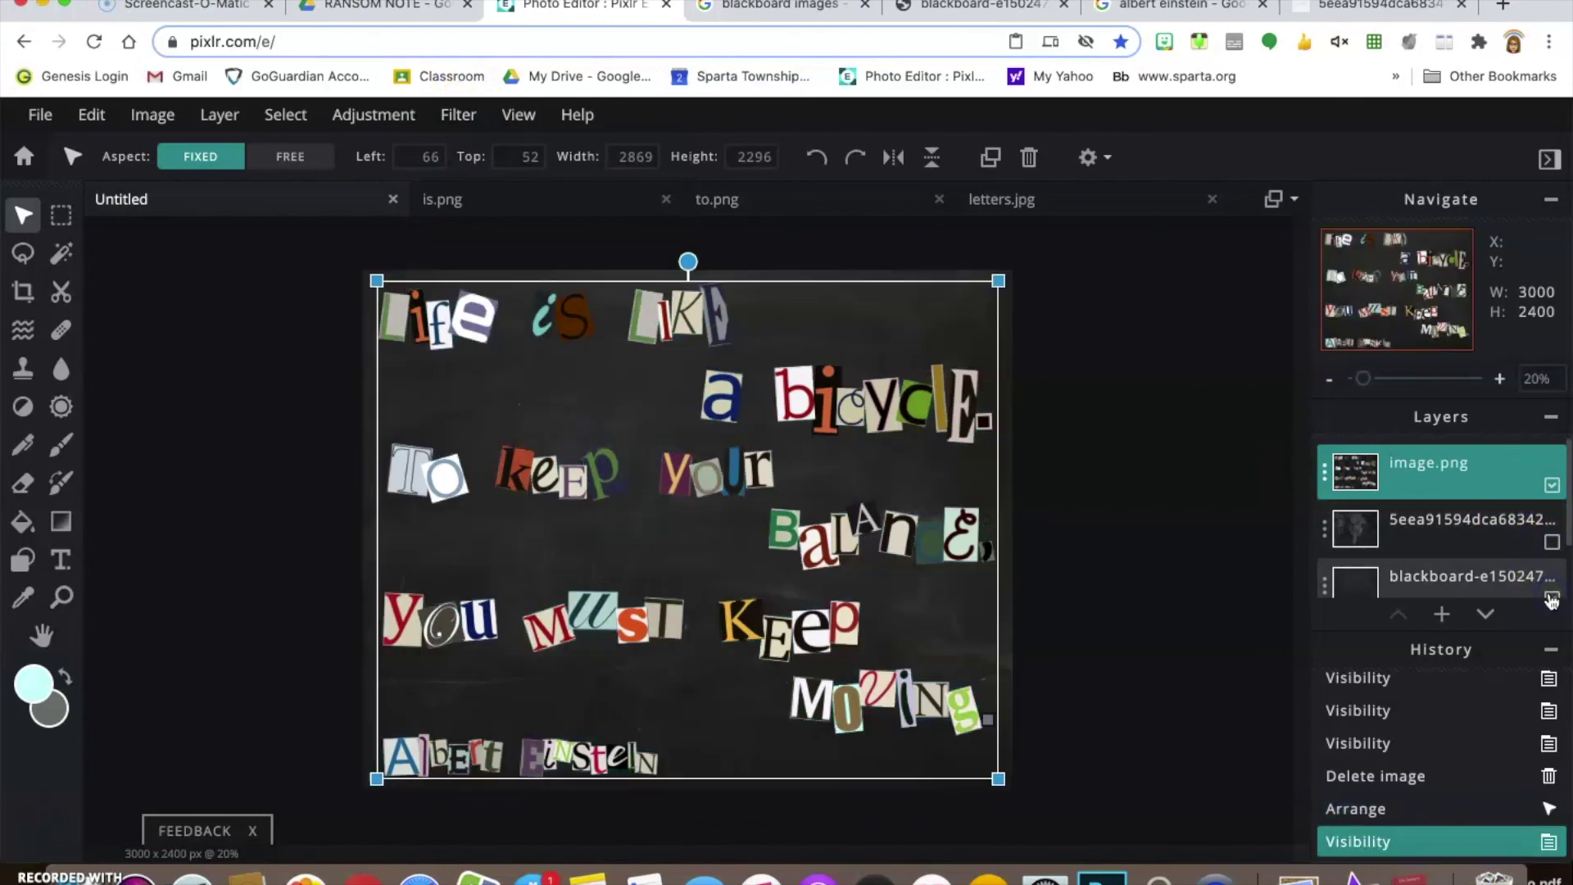
click(373, 115)
mouse_move(453, 118)
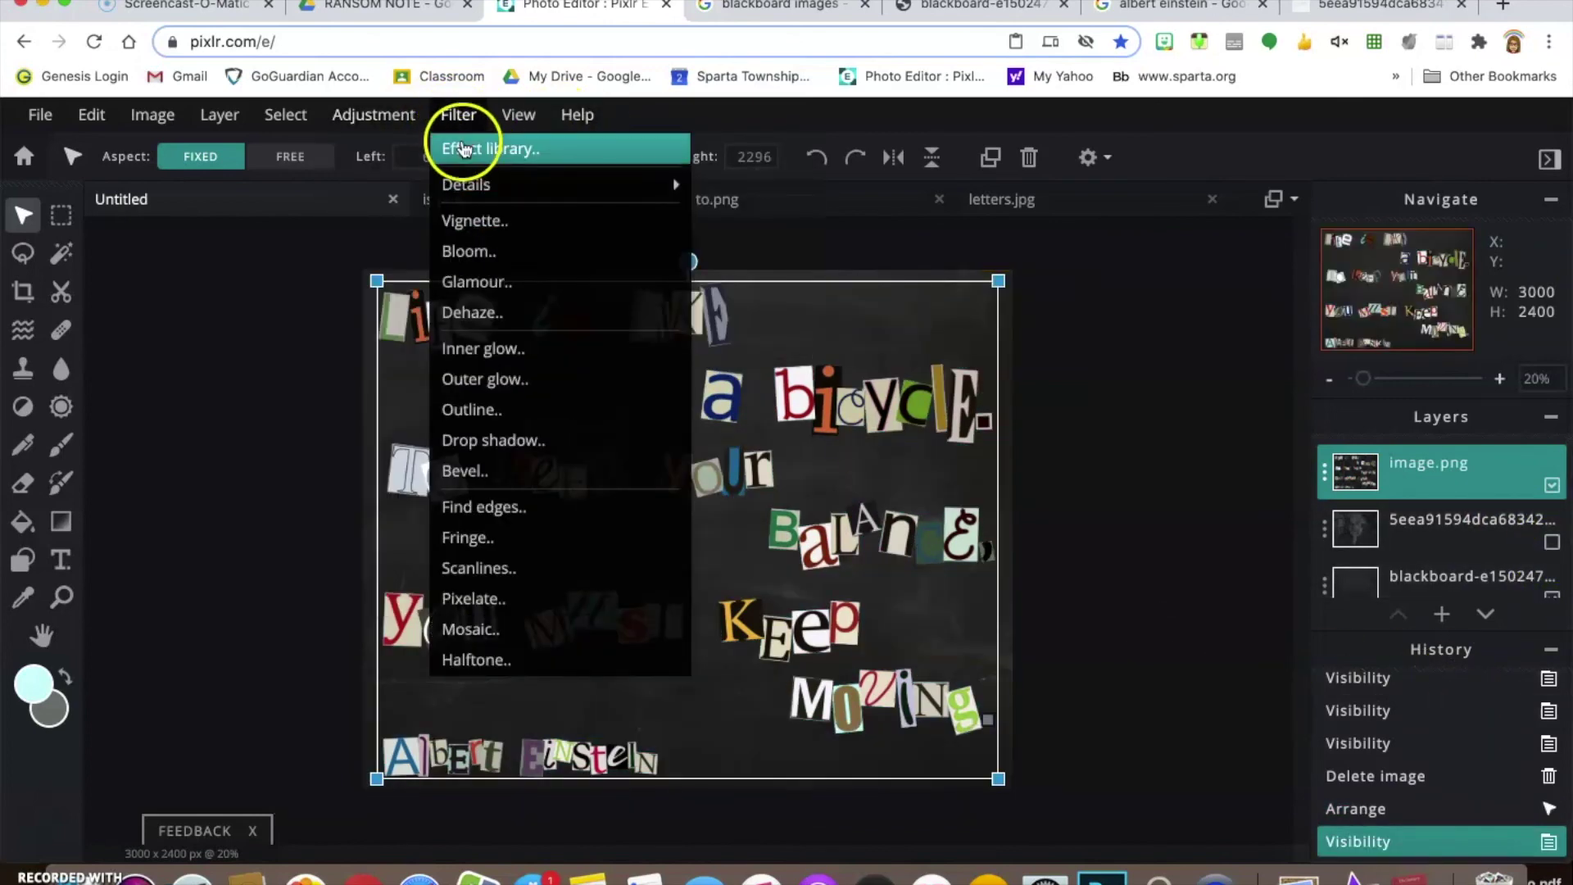
click(506, 115)
mouse_move(452, 115)
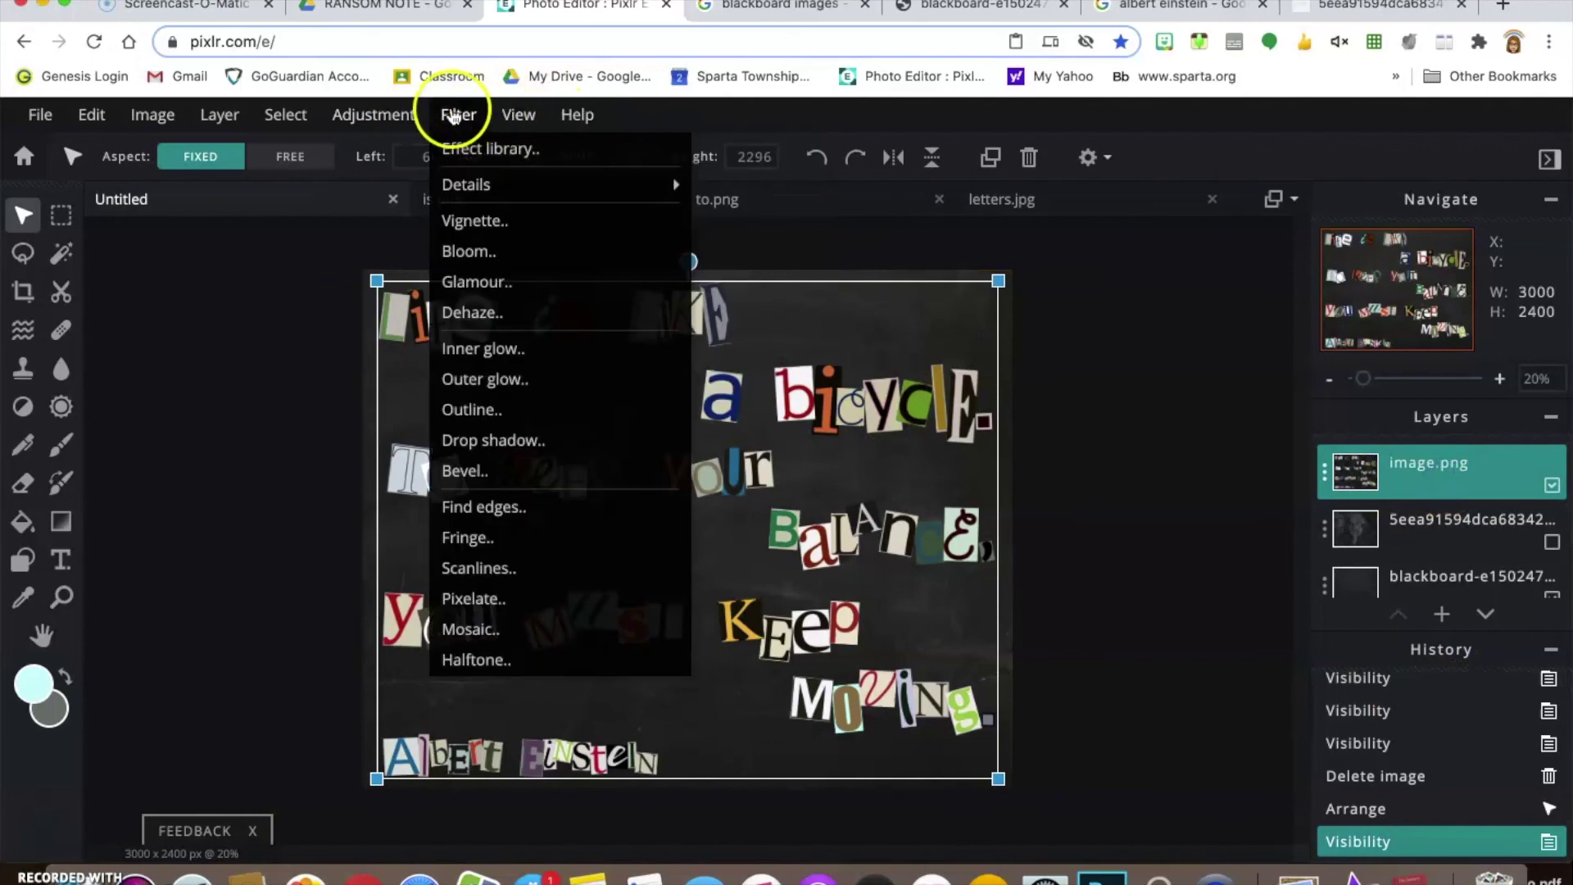
click(474, 379)
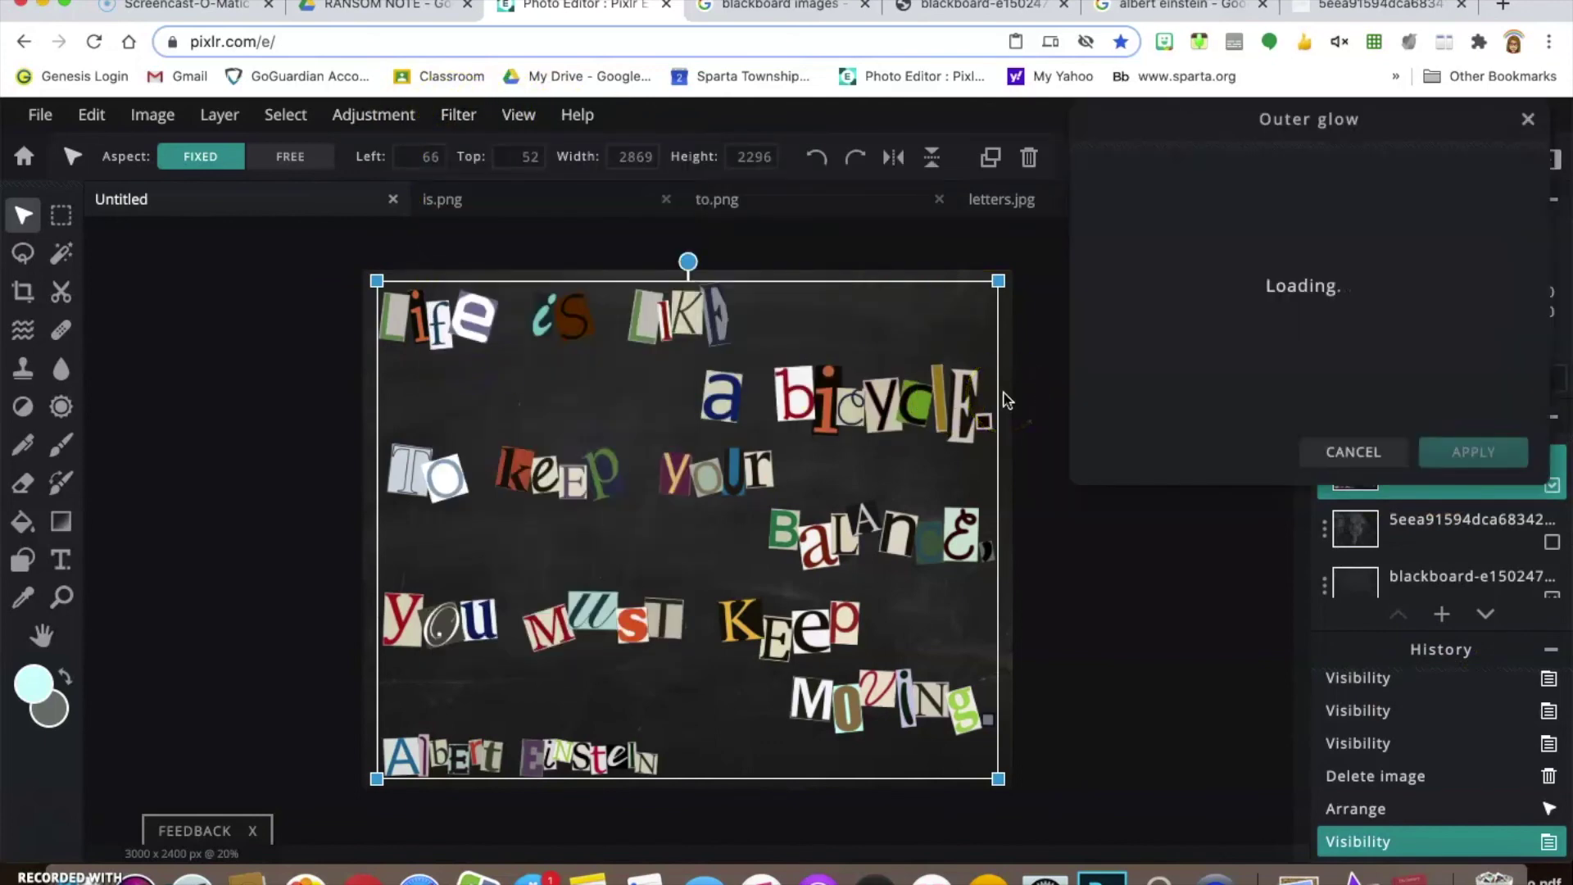
drag(1126, 249, 1151, 271)
drag(1309, 321, 1548, 325)
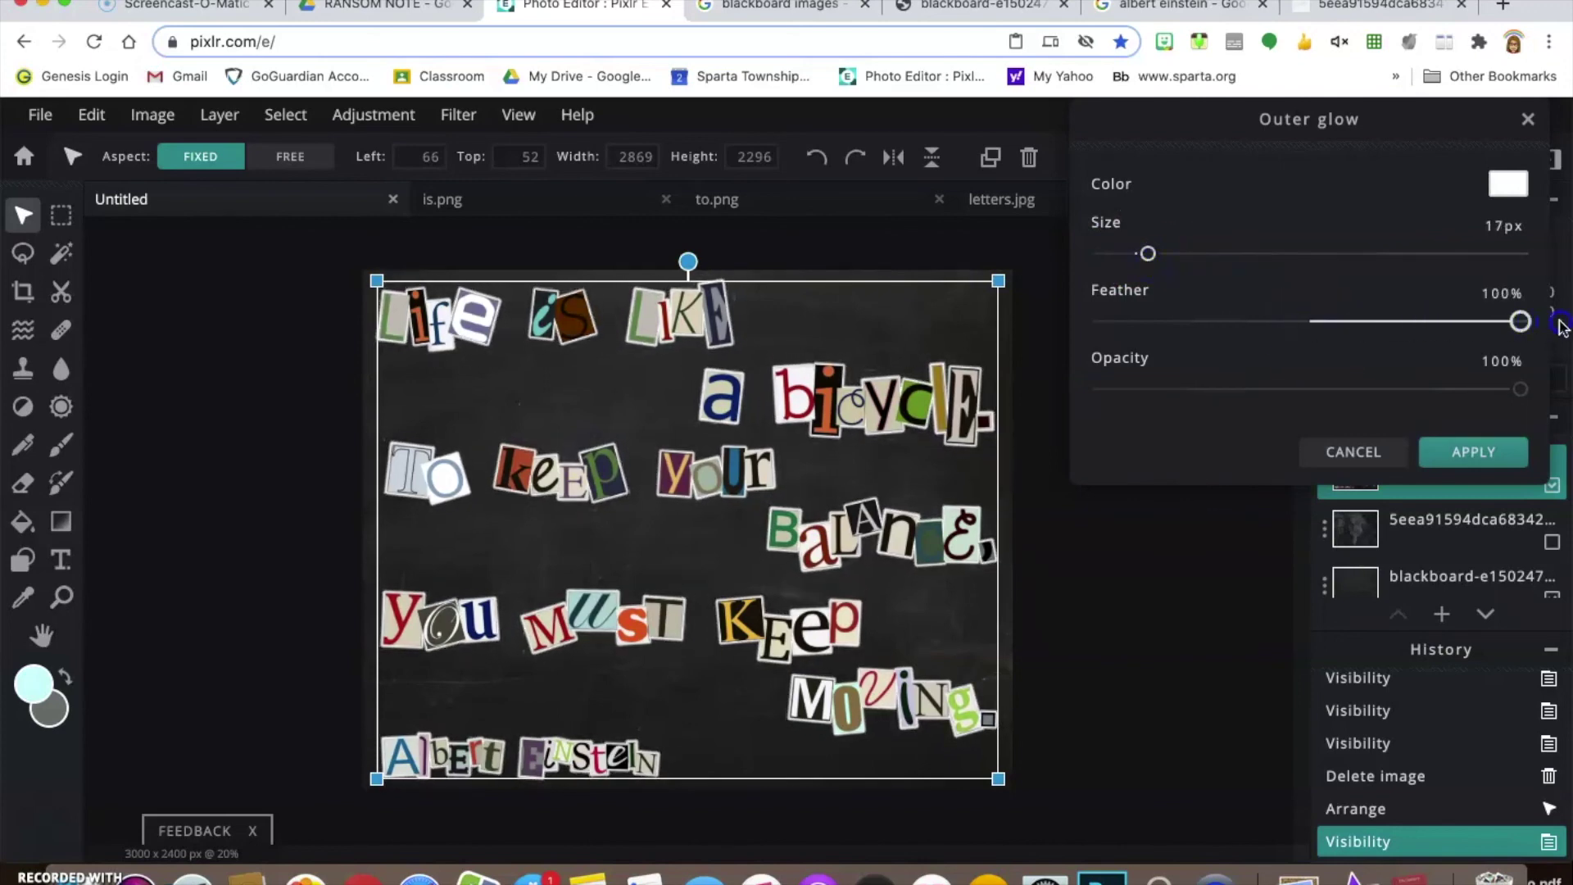
Try a wide outer glow on the quote with 65 px size, 100% feather and 34% opacity.
drag(1521, 388, 1229, 400)
drag(1155, 254, 1281, 254)
drag(1527, 334, 1568, 326)
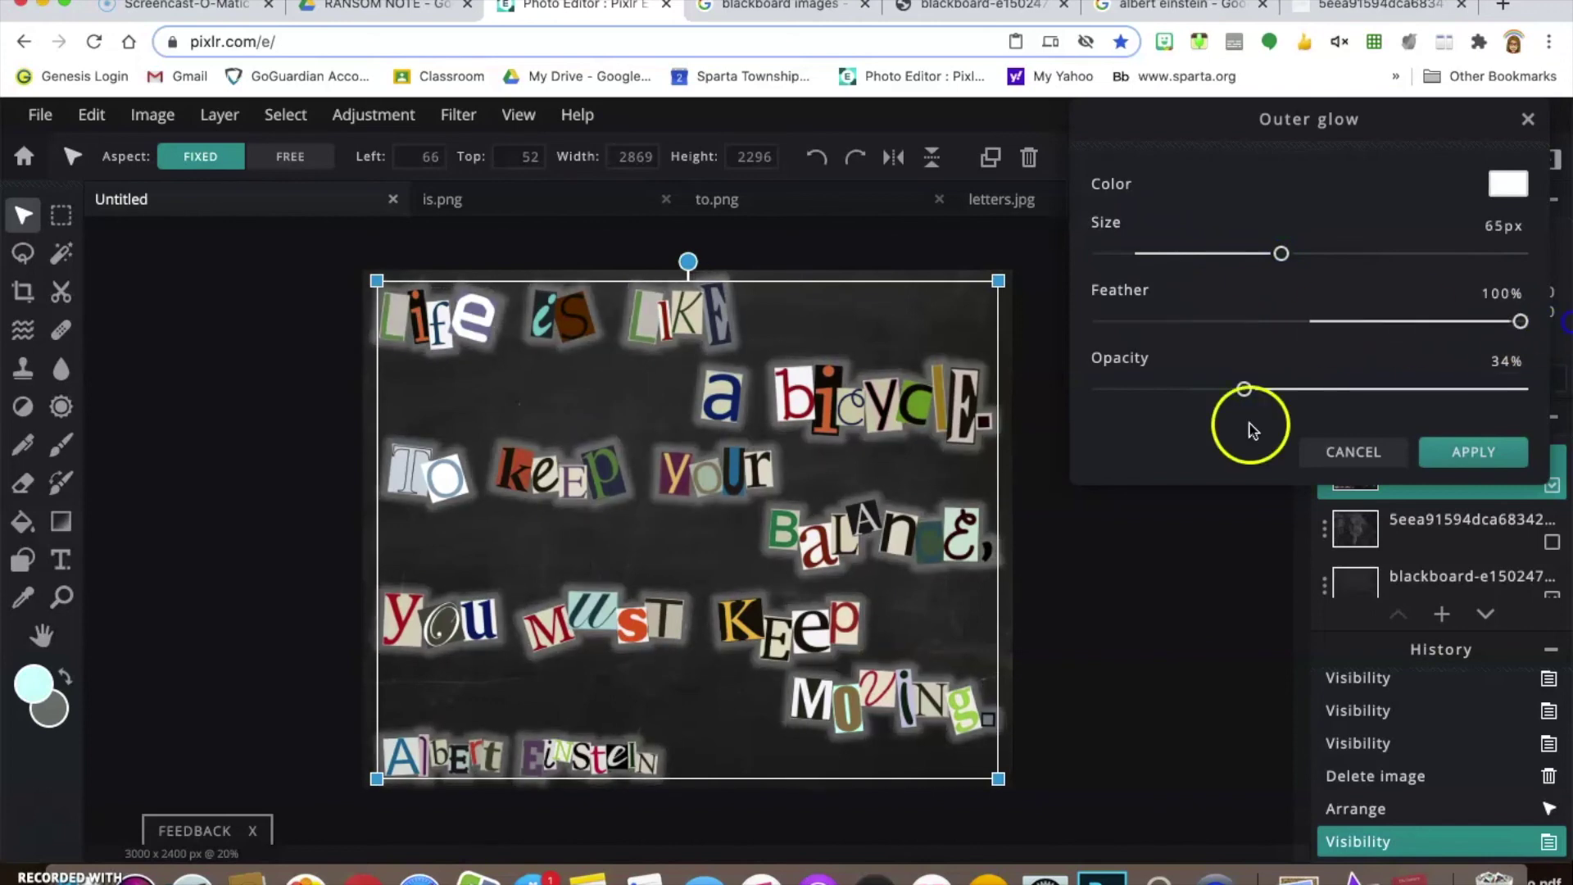
Reduce the outer glow to 13 px size and 32% opacity.
drag(1251, 400, 1139, 396)
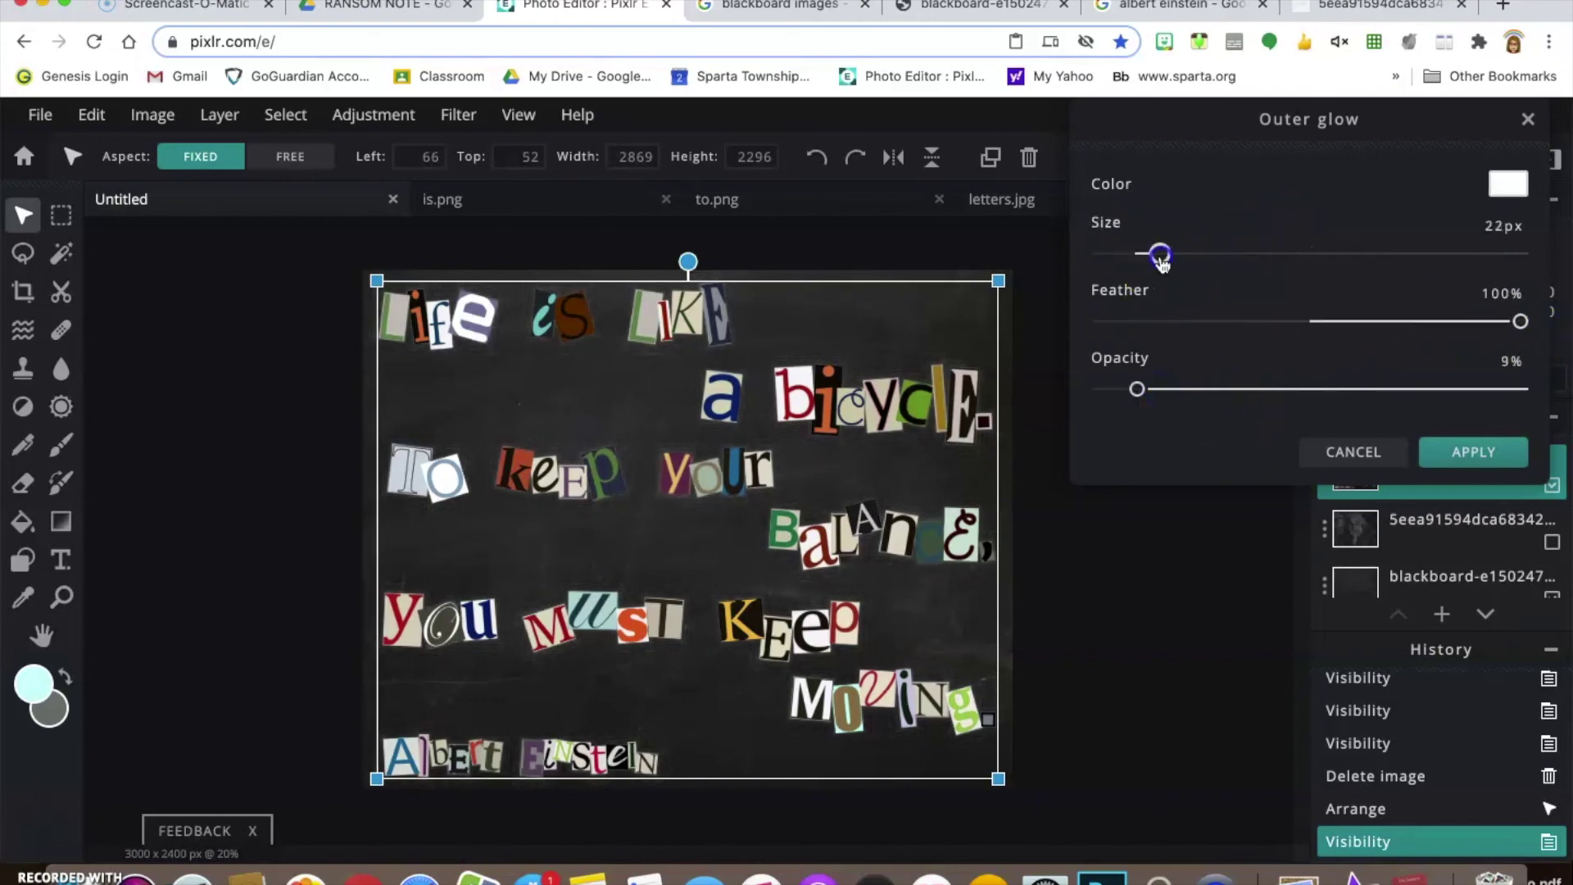
drag(1137, 389, 1241, 391)
drag(1259, 274, 1122, 261)
click(1189, 393)
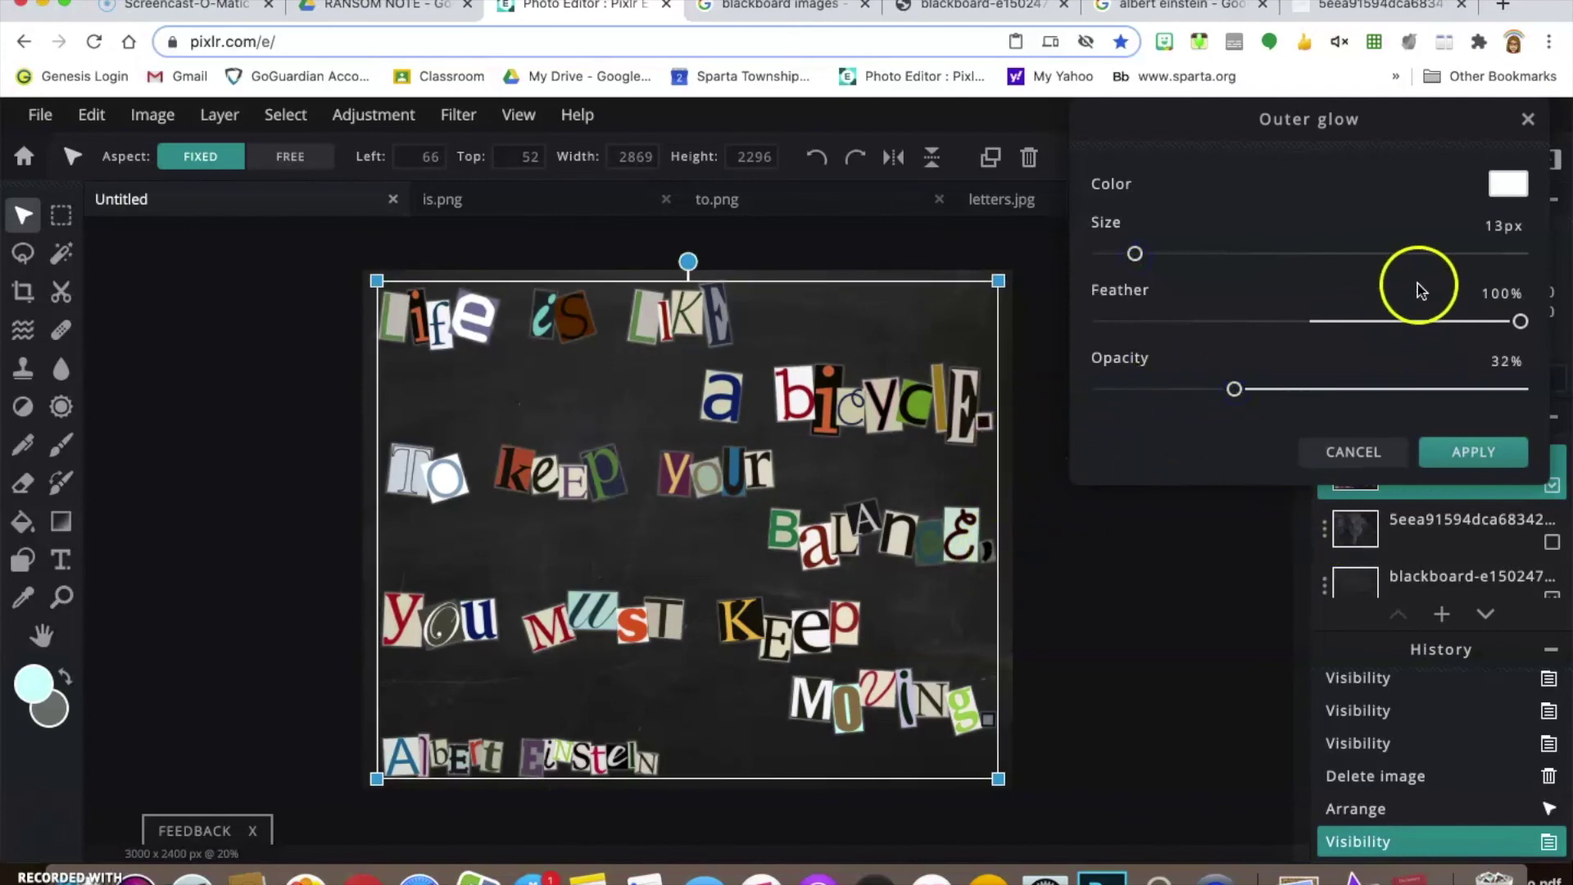
Compare the outer glow at 0 px and 15 px, set its size to 17 px, and apply it to the quote.
drag(1131, 258, 957, 257)
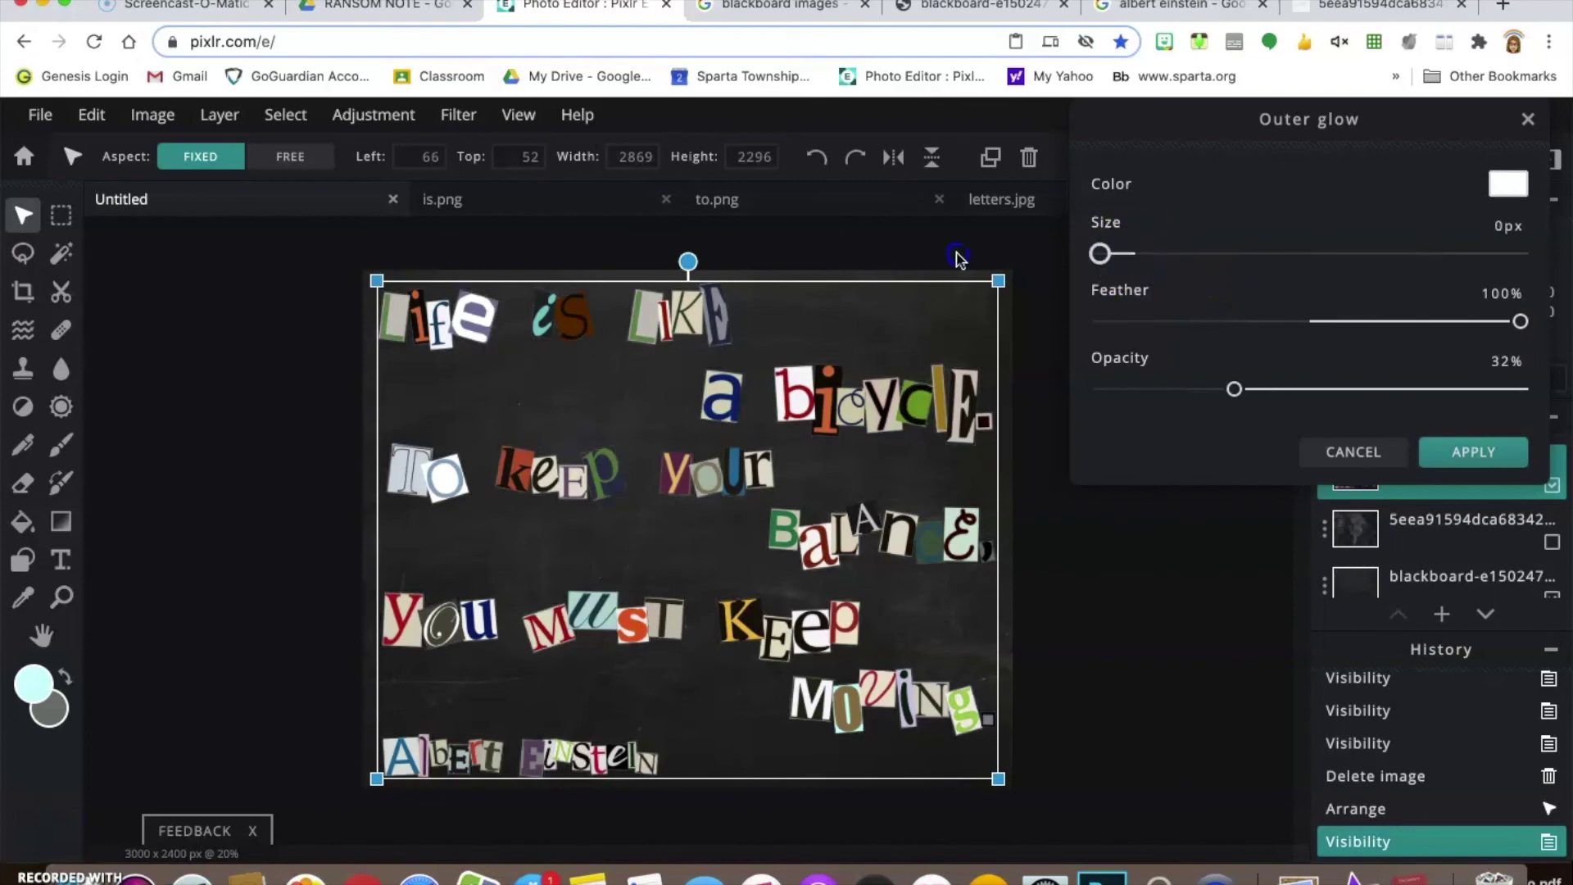
drag(1103, 259, 1137, 266)
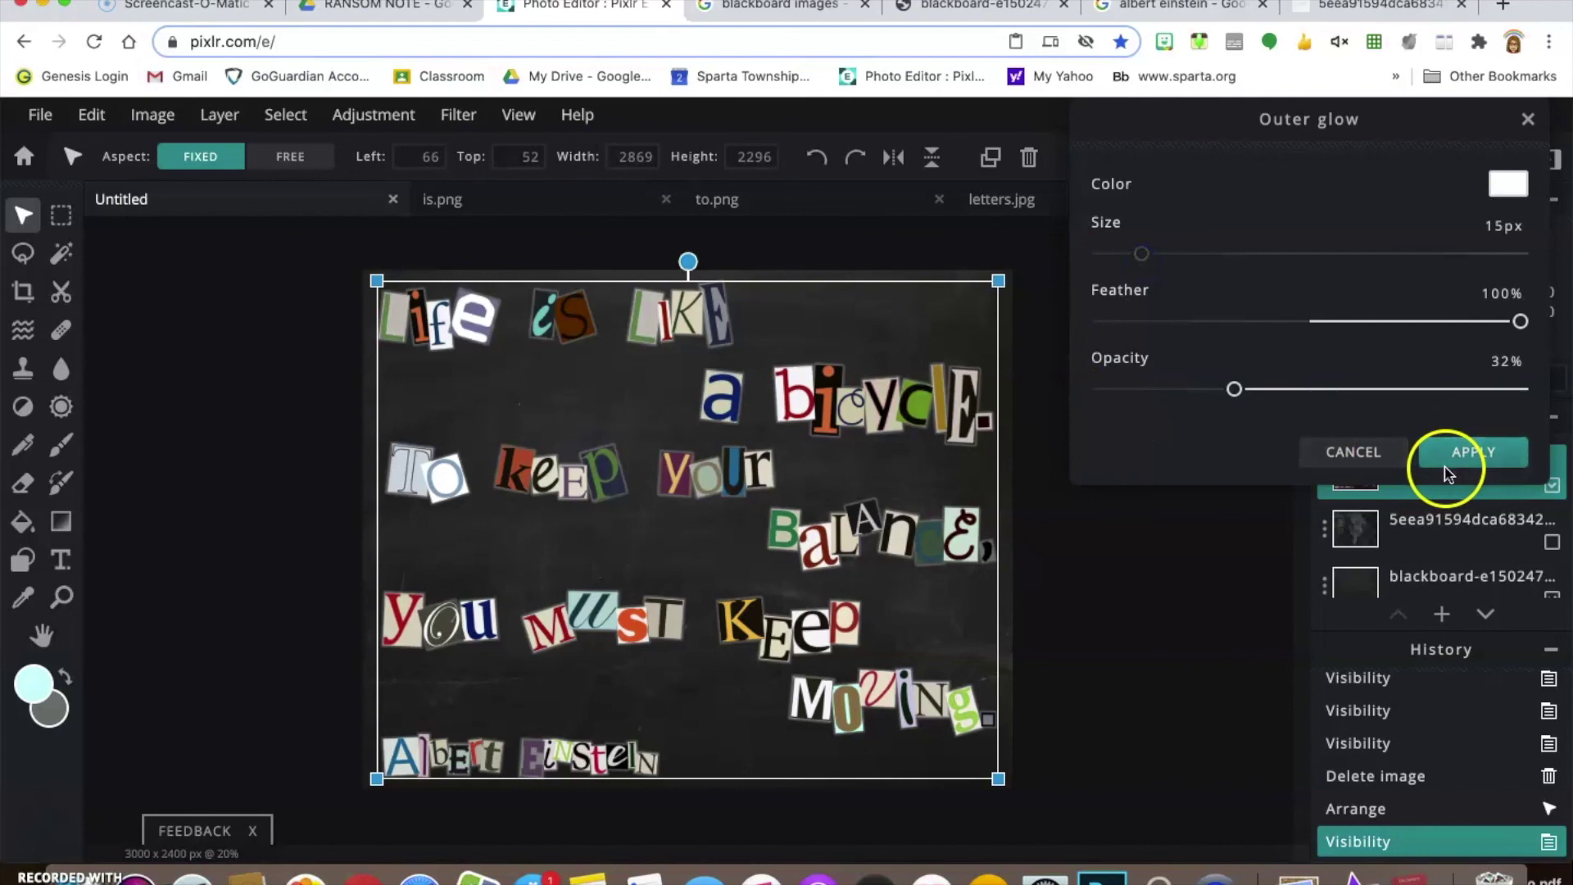
mouse_move(1138, 258)
mouse_down()
mouse_move(1098, 255)
mouse_move(1126, 259)
mouse_up()
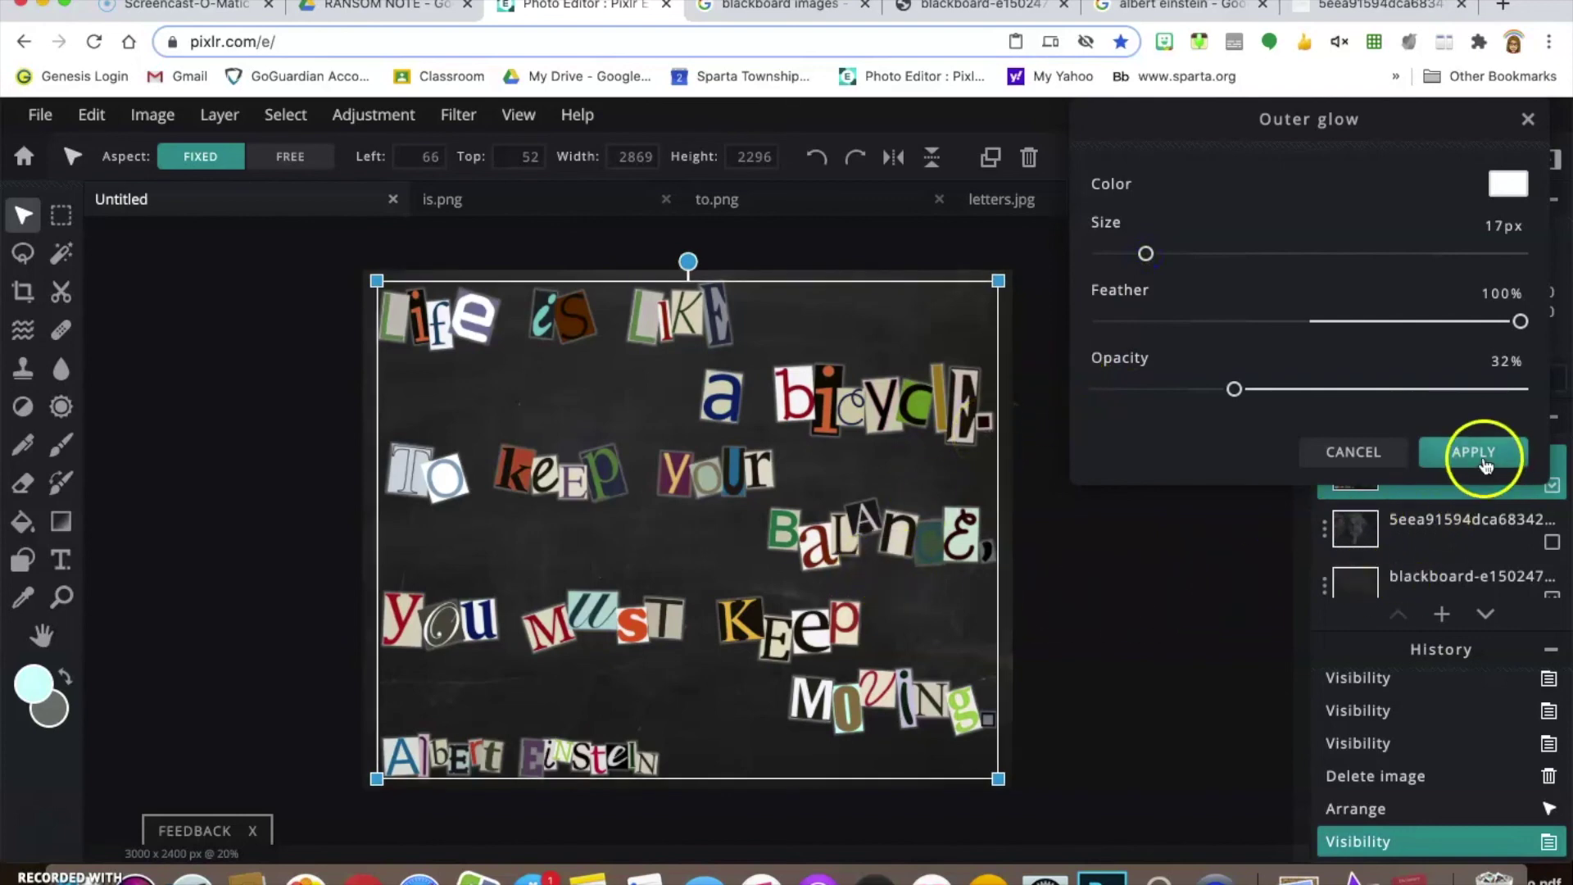
click(1391, 539)
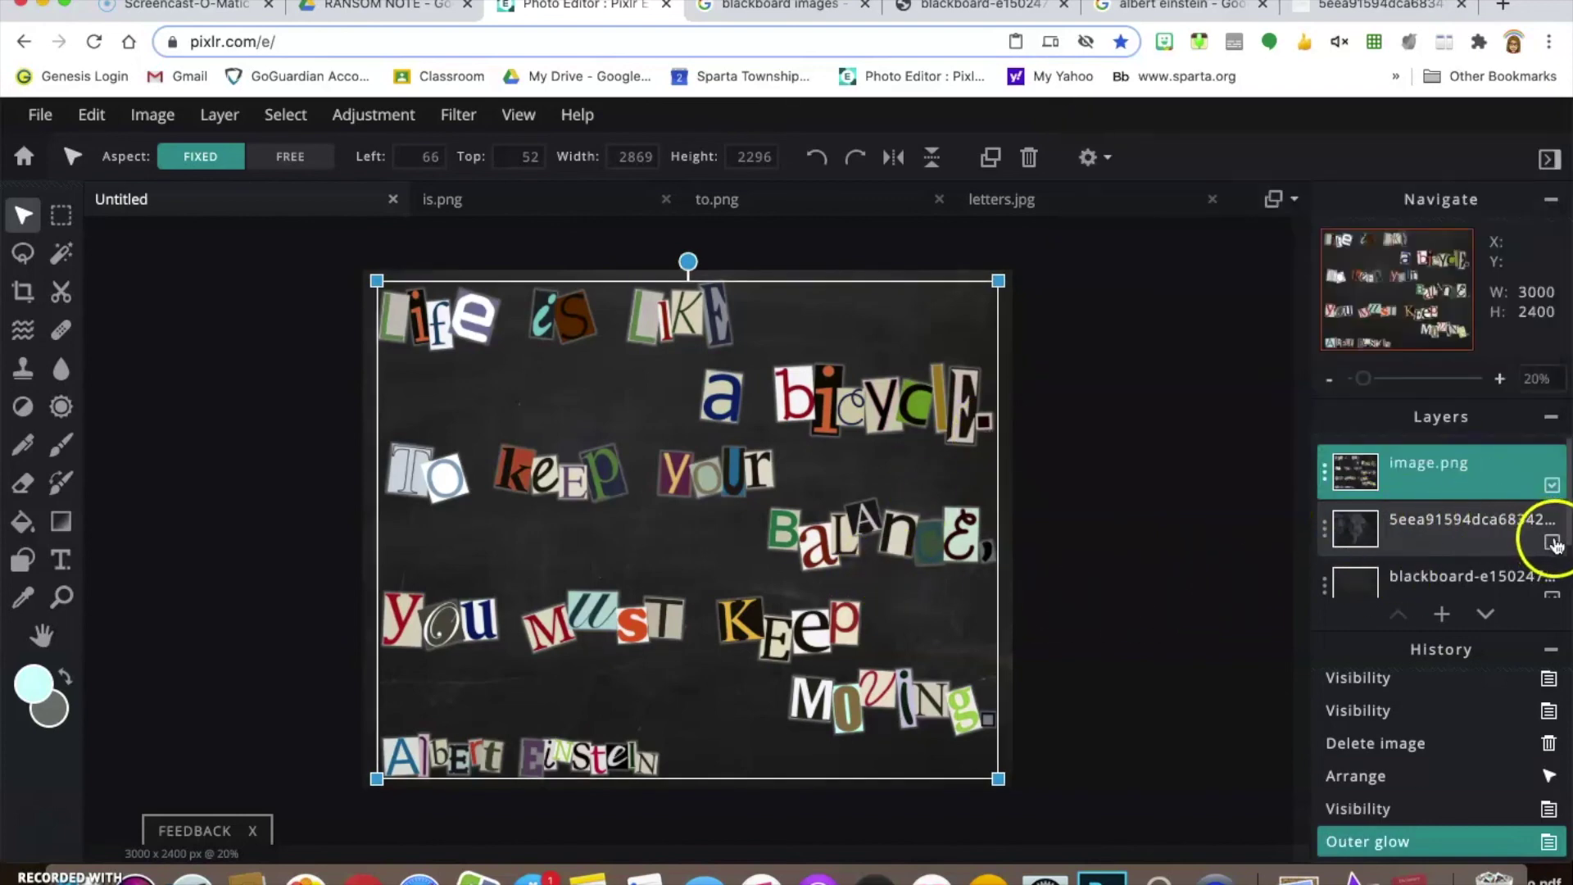
Show the Albert Einstein portrait layer over the blackboard and nudge the quote to left 60, top 40.
click(1552, 542)
click(1526, 534)
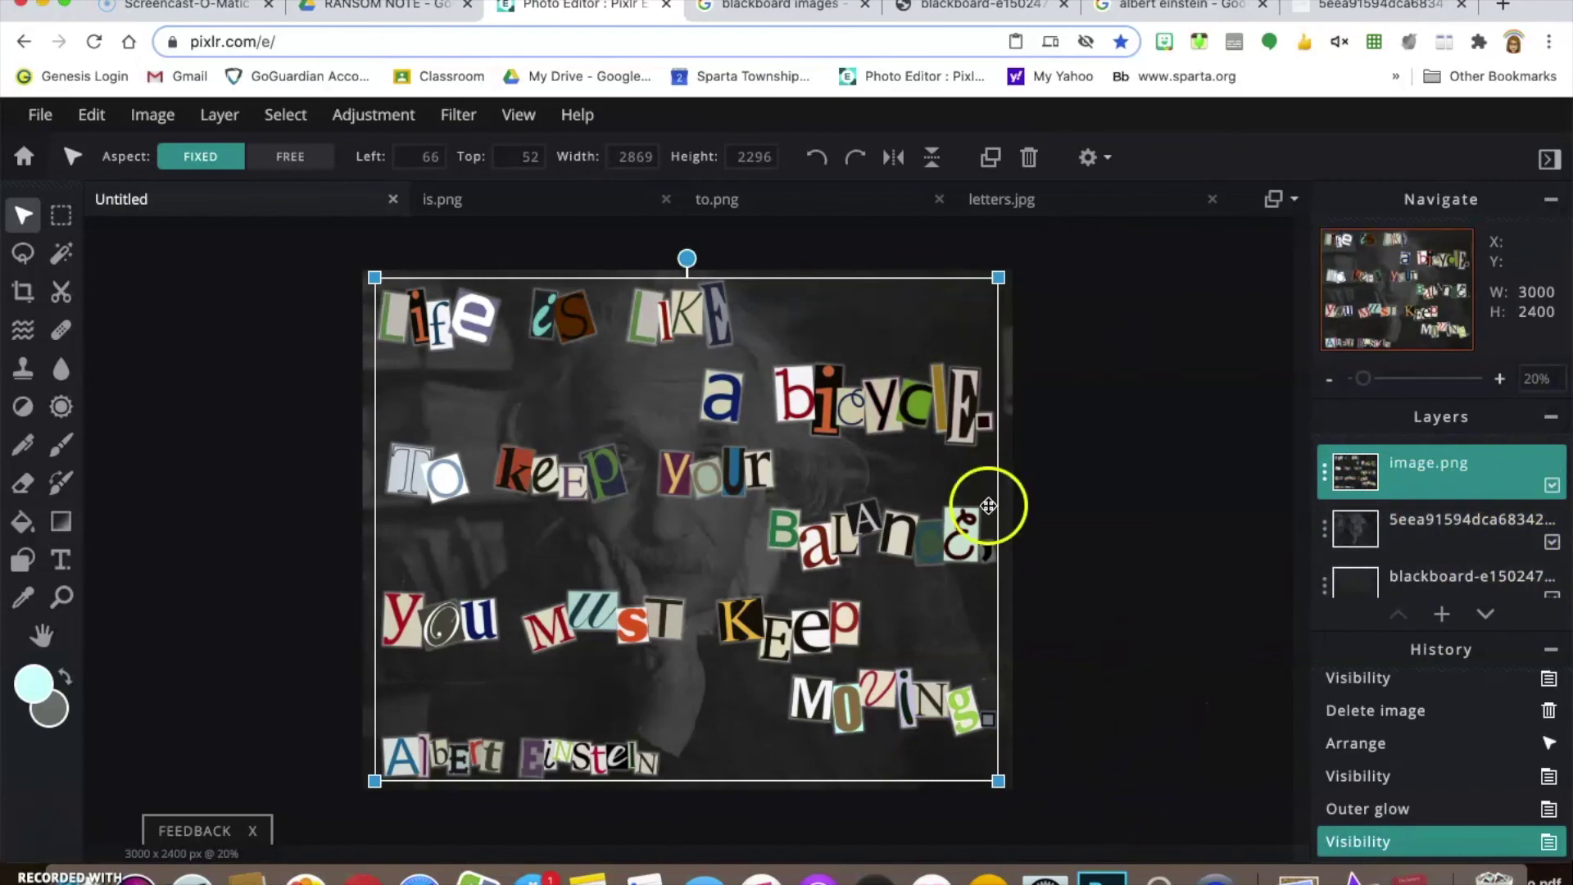
mouse_move(957, 412)
mouse_down()
mouse_move(970, 415)
mouse_move(948, 413)
mouse_up()
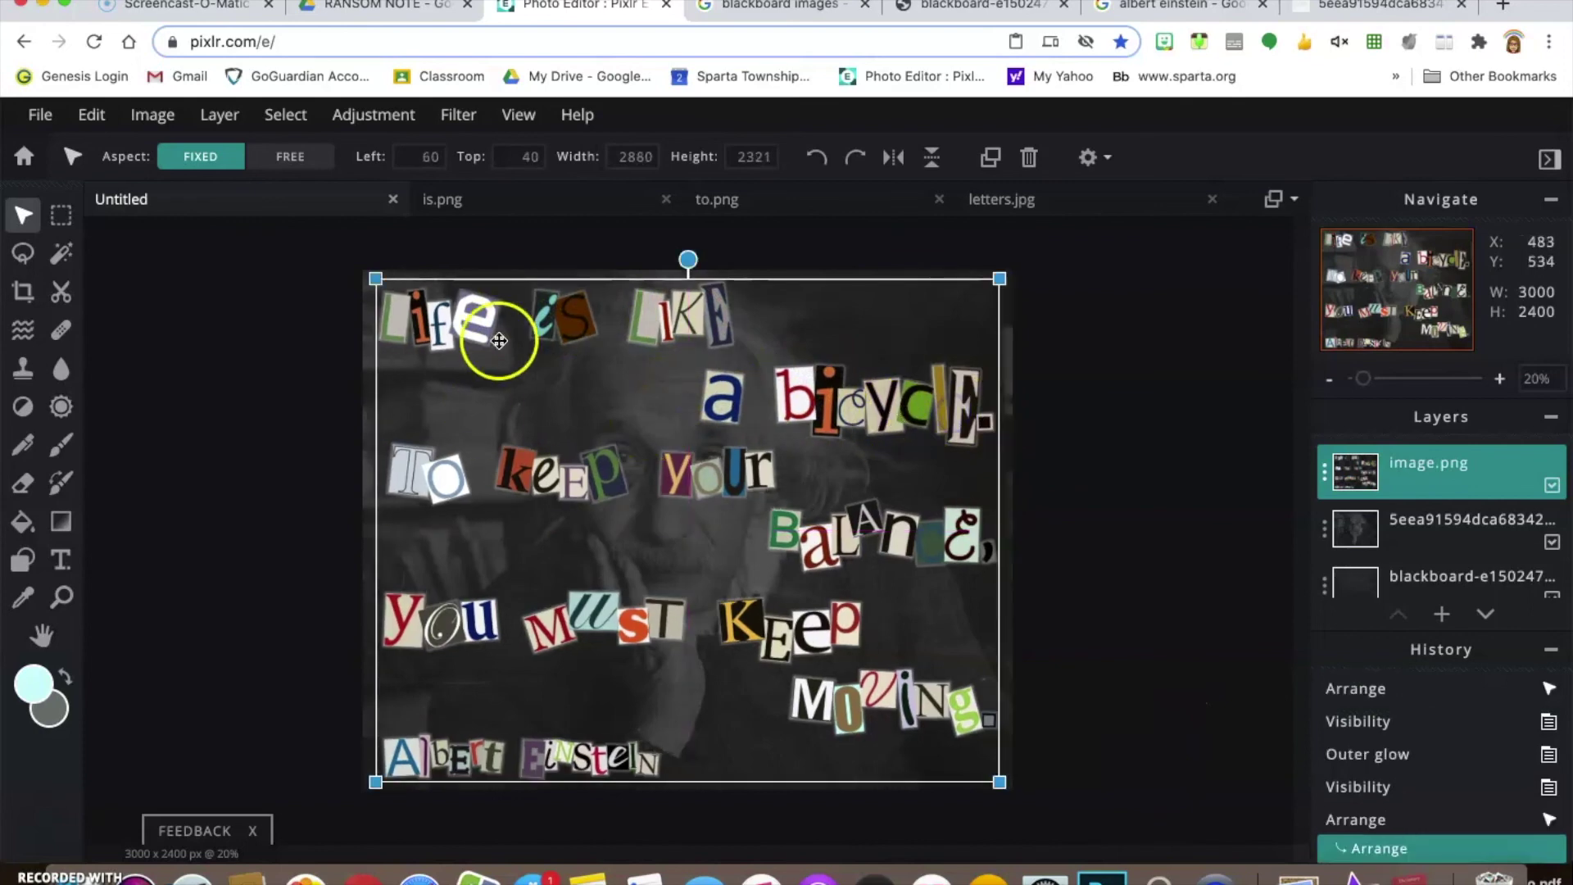
Scale the quote down and back up to 2890 by 2329 px, and place it at left 55, top 36.
drag(376, 278, 688, 533)
drag(957, 702, 752, 497)
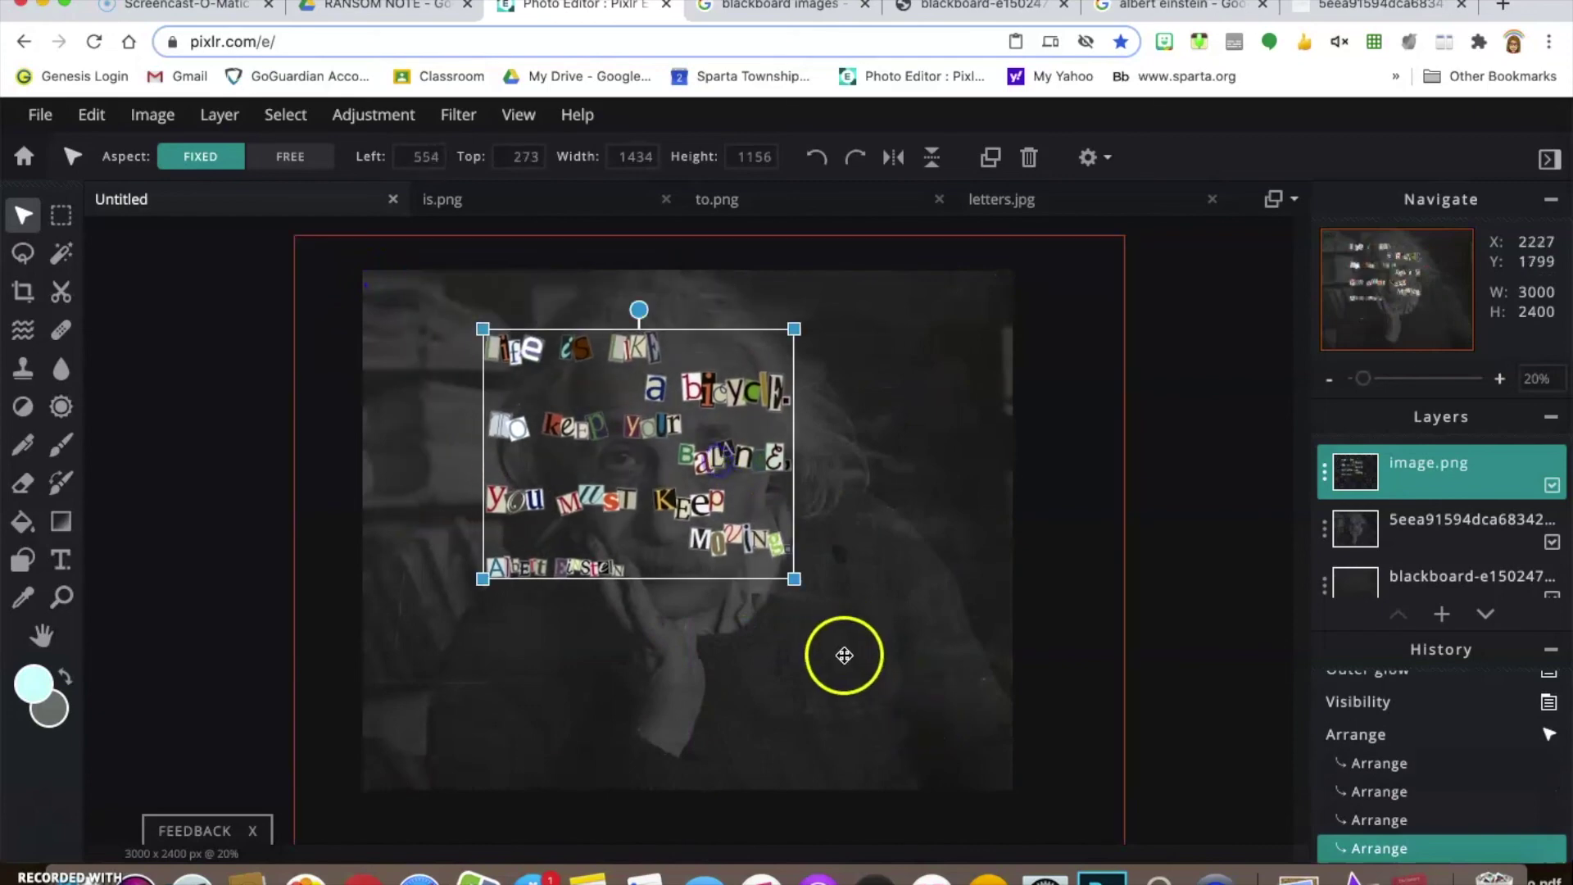
drag(792, 580, 791, 582)
drag(988, 787, 1011, 814)
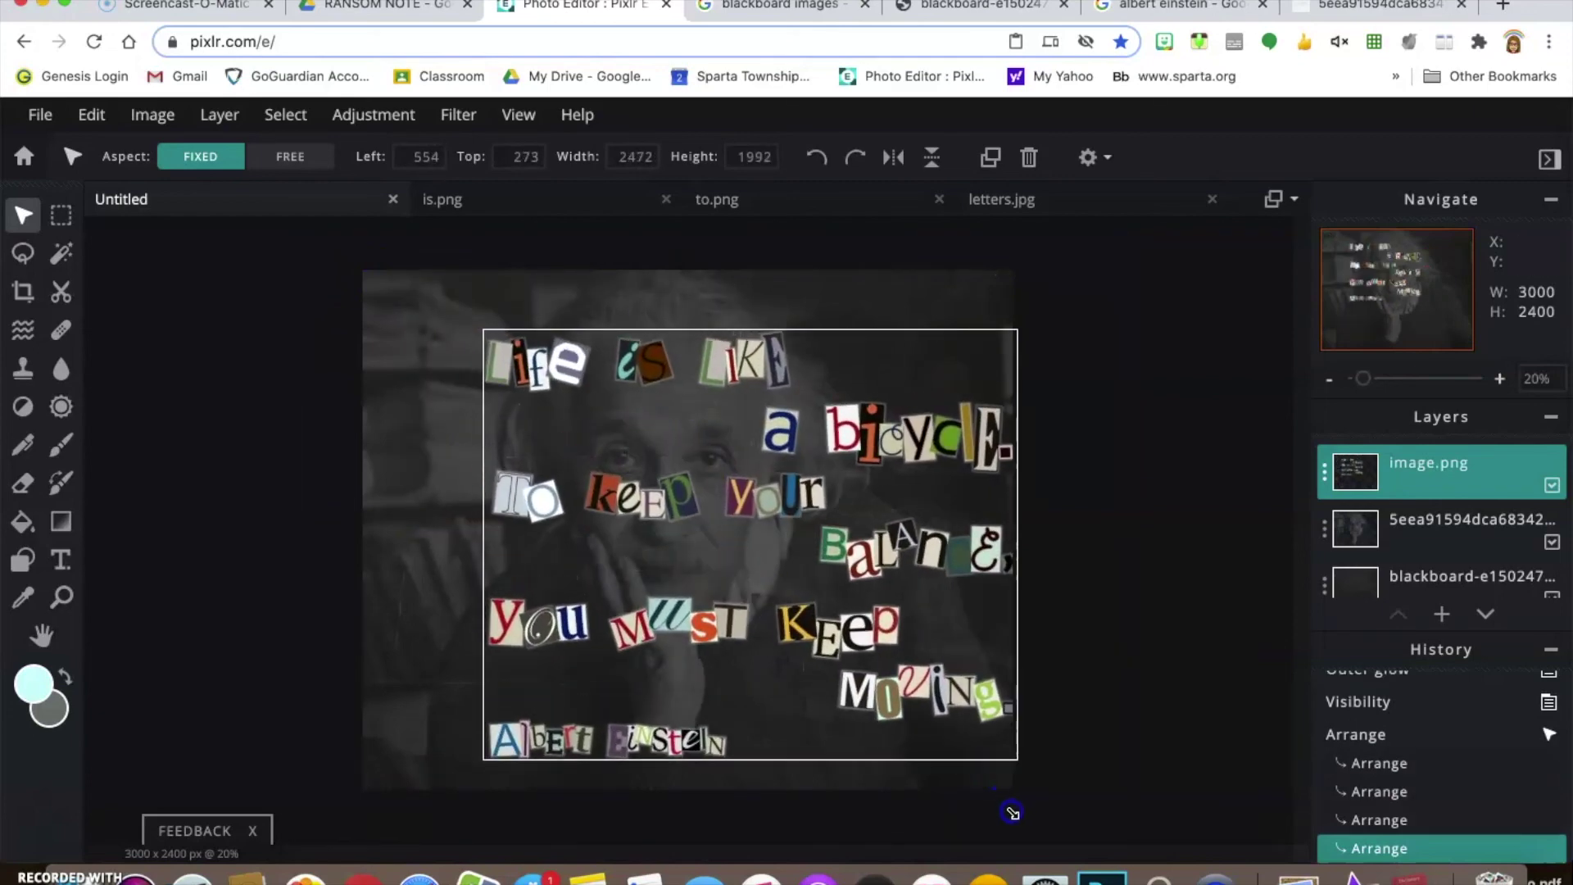
mouse_move(481, 328)
mouse_down()
mouse_move(380, 253)
mouse_move(471, 344)
mouse_move(452, 325)
mouse_up()
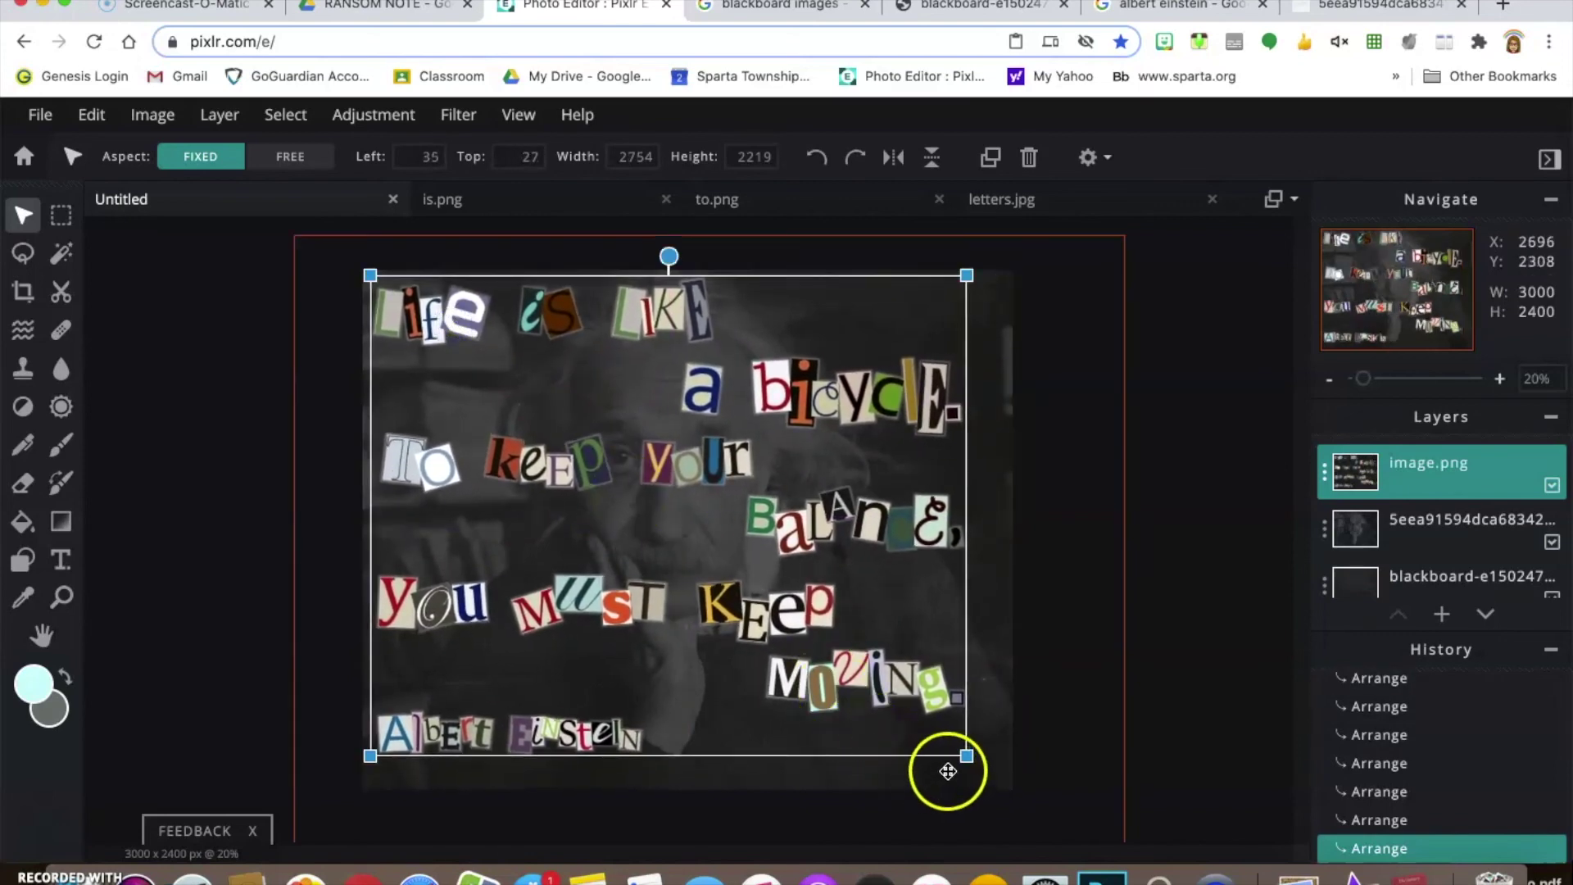
drag(962, 755, 994, 776)
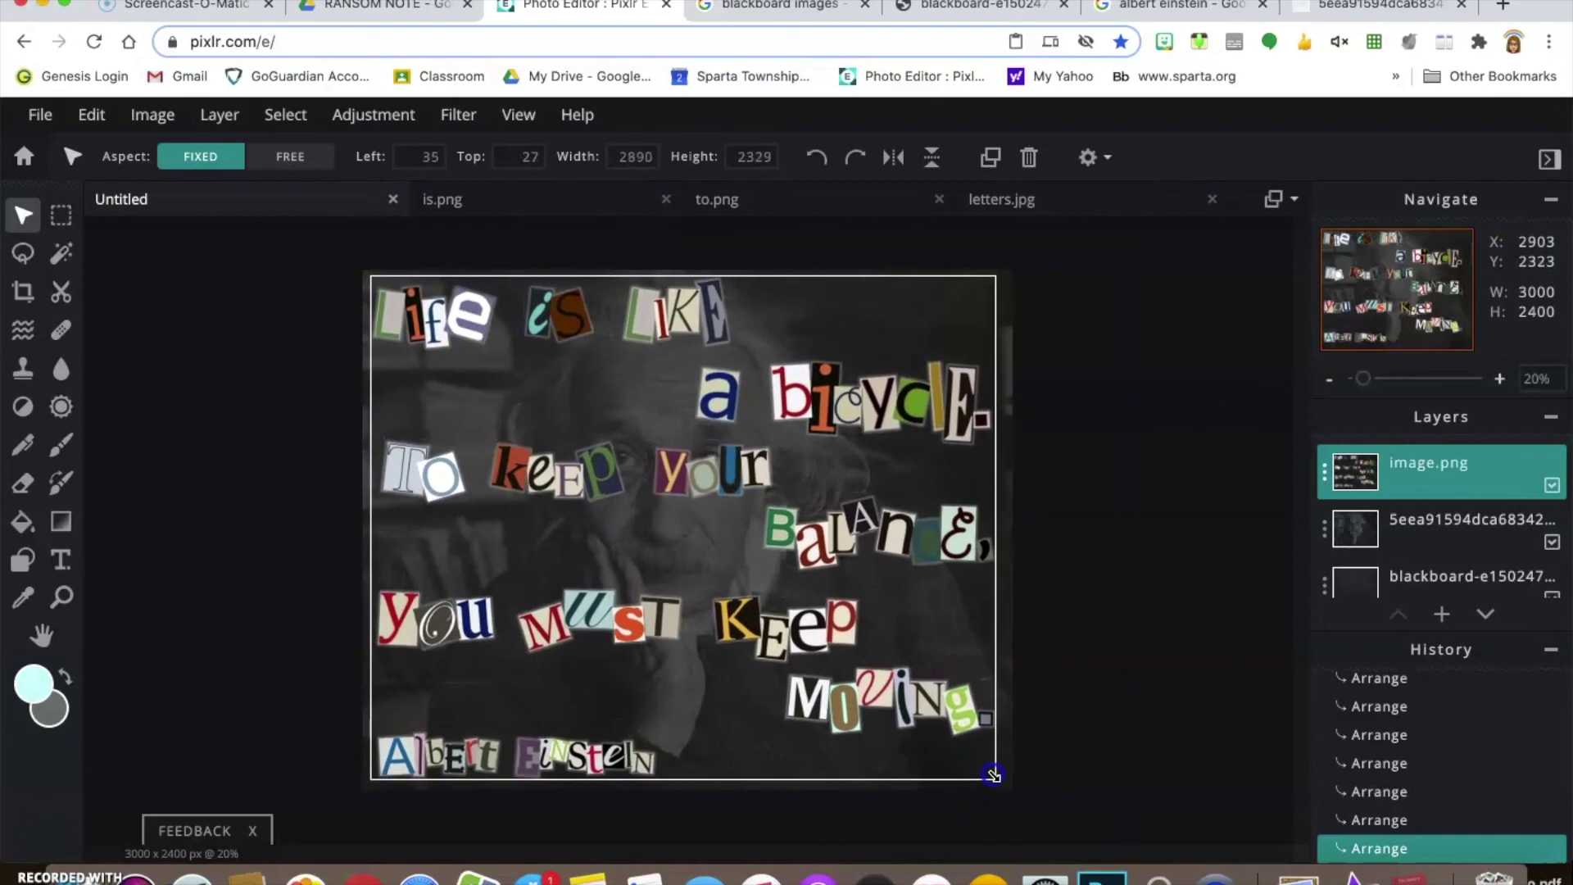
drag(909, 674, 901, 695)
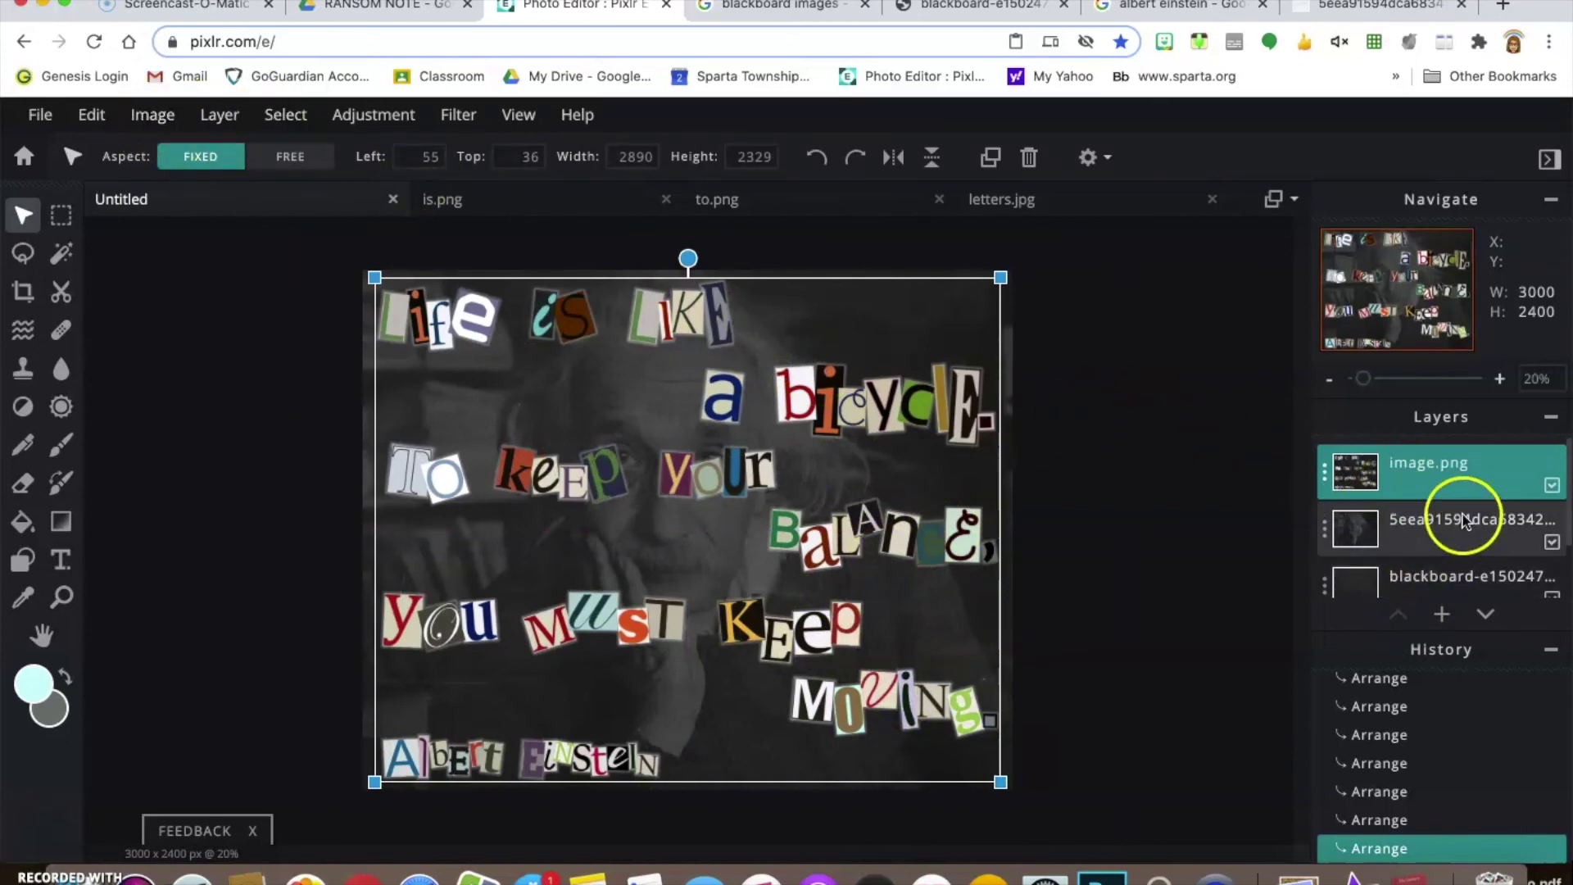
Compare the blackboard with and without the portrait, and hide the blackboard layer while keeping the portrait visible.
click(1552, 543)
click(1553, 542)
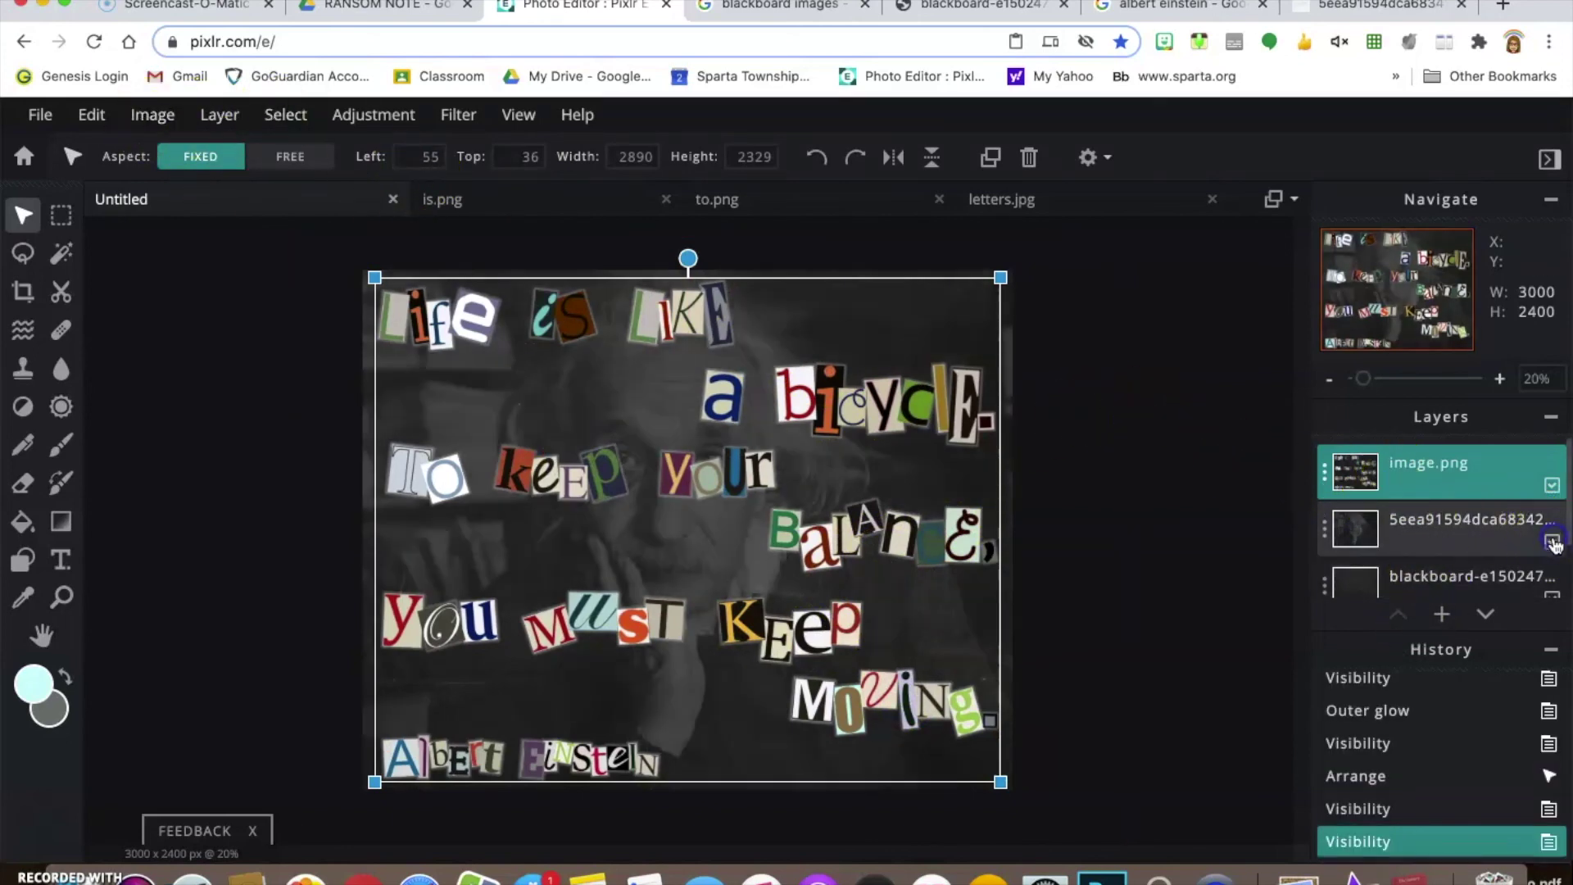
click(1552, 542)
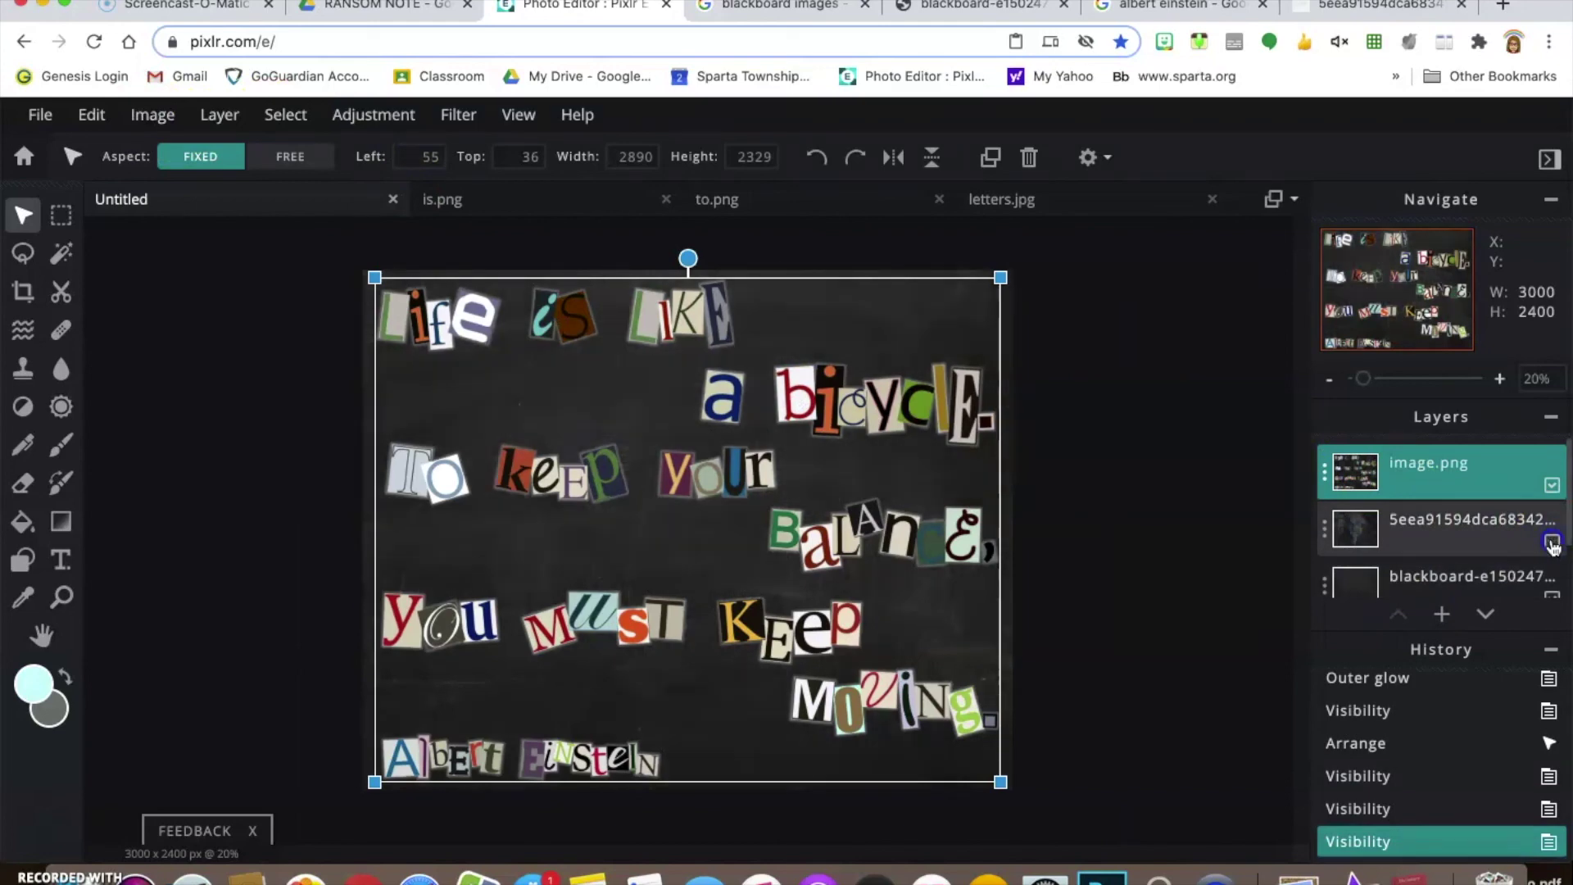
click(1552, 542)
click(1551, 599)
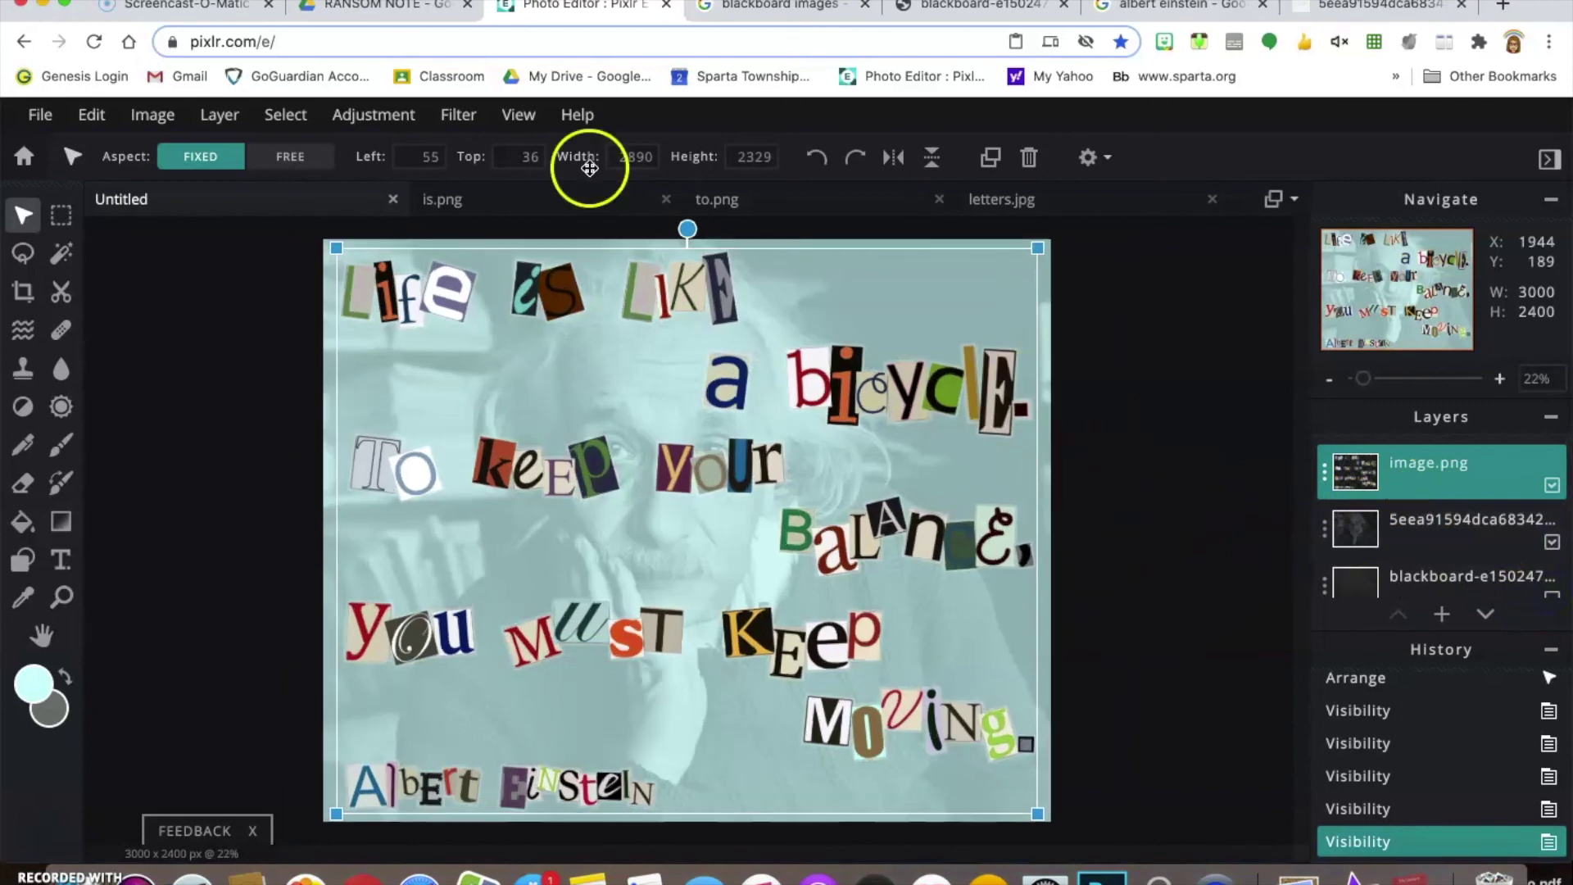
Download the layered image in PXD format with the file name "working copy".
click(40, 115)
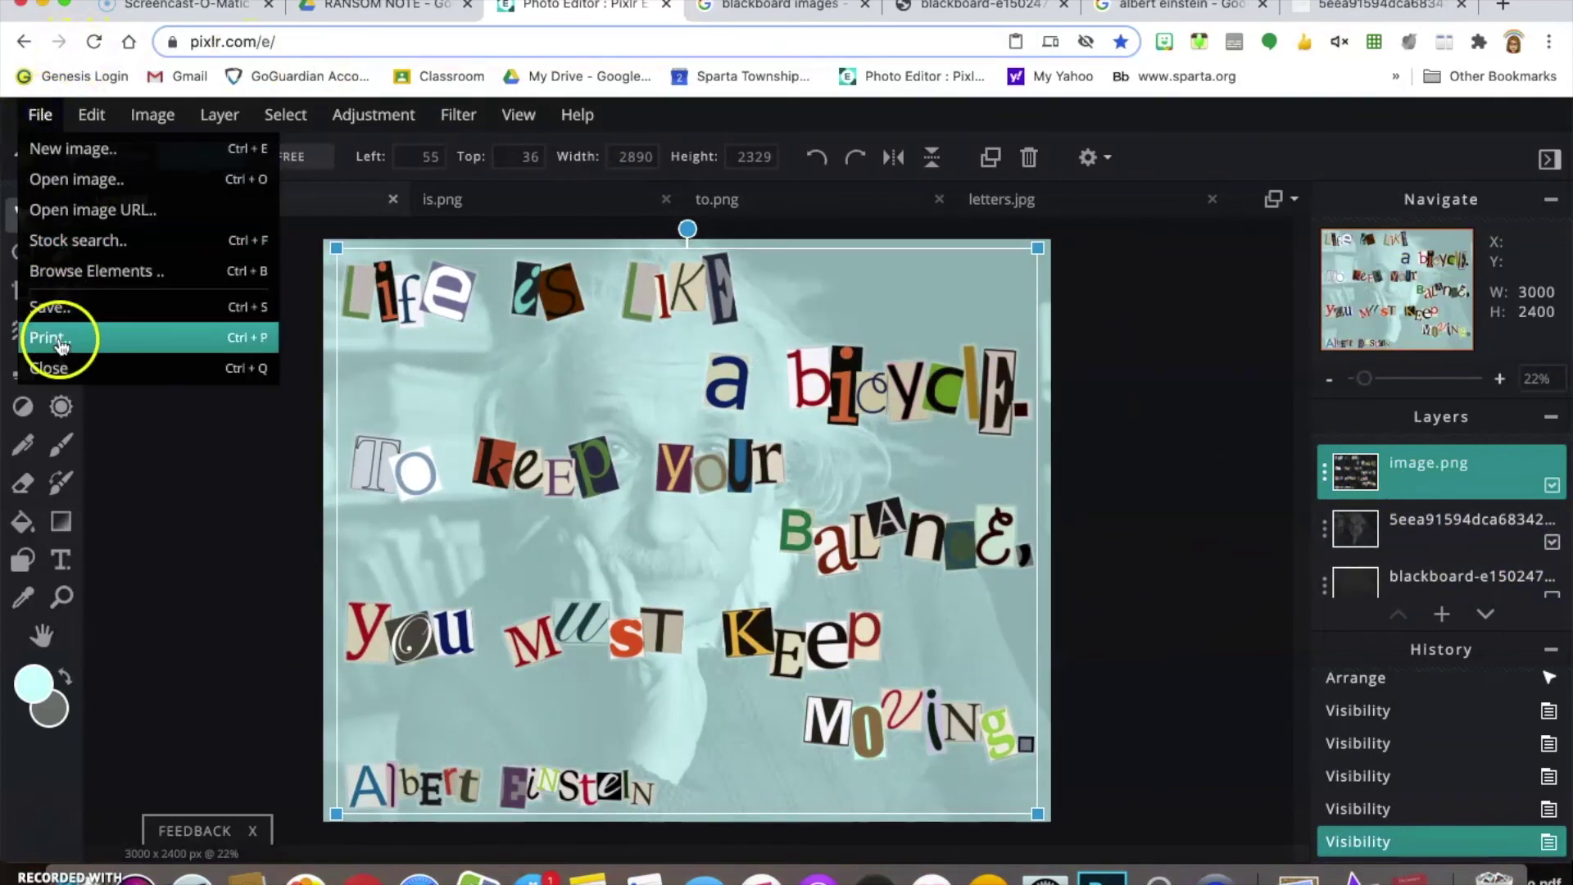
click(59, 309)
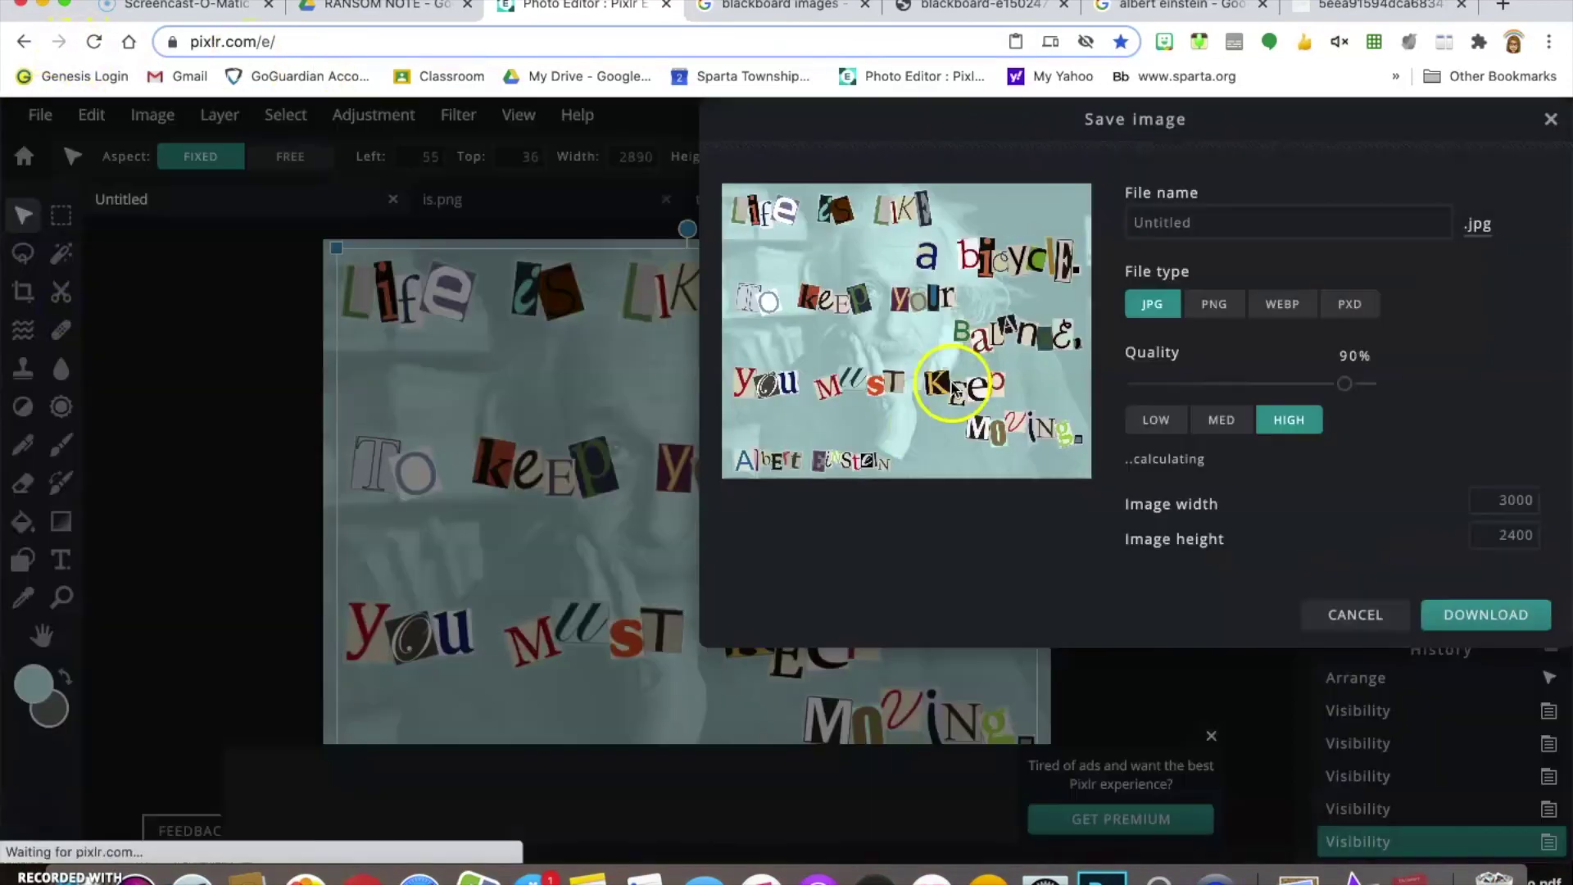
click(1347, 304)
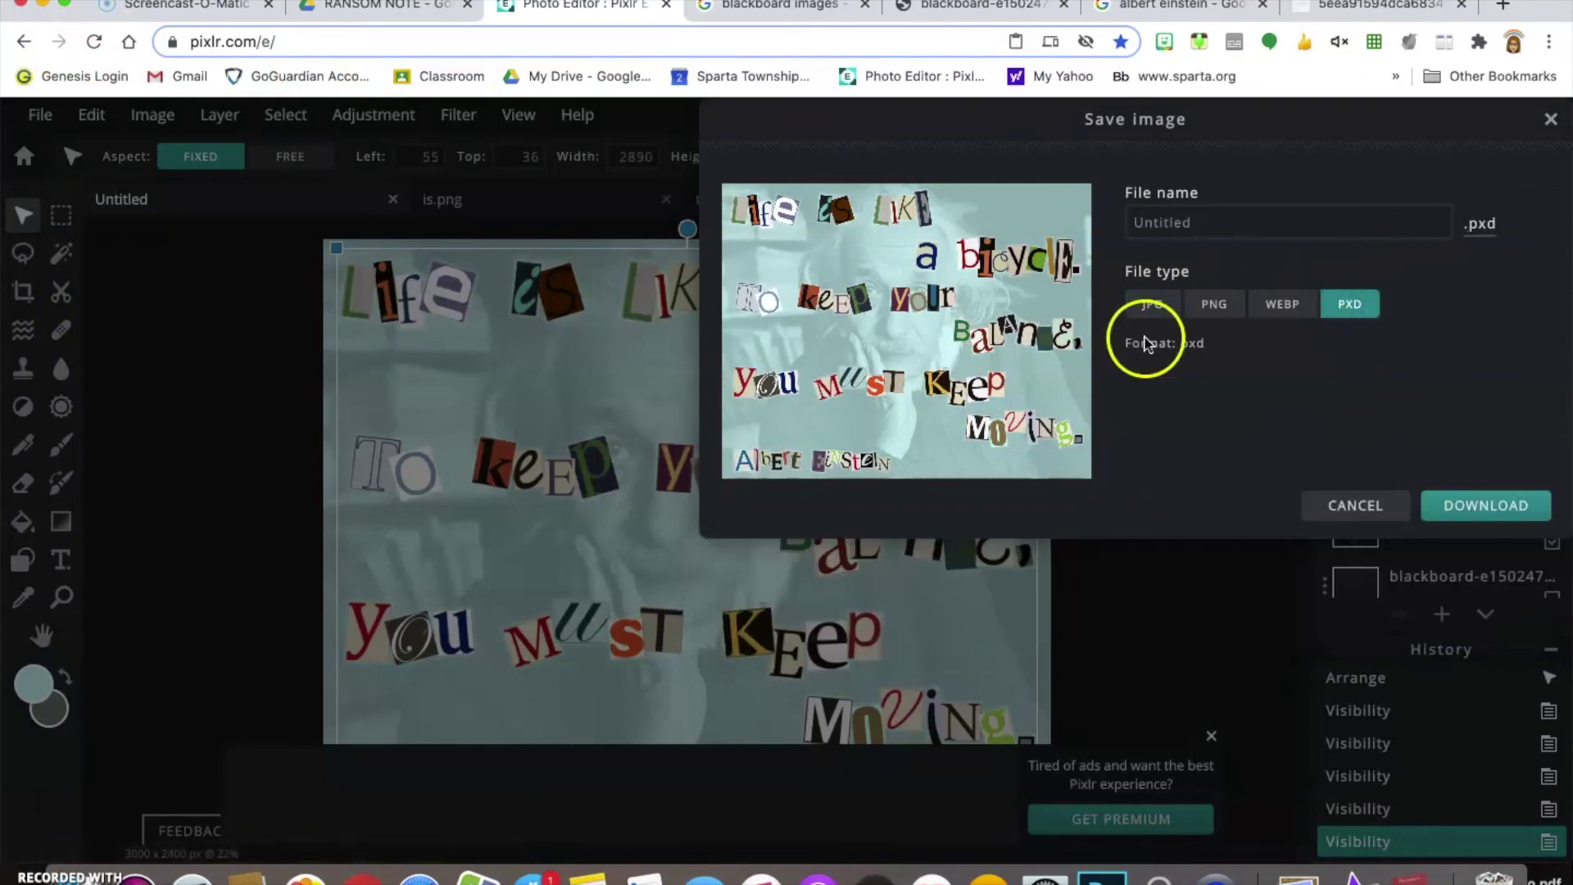
drag(1222, 221, 1067, 213)
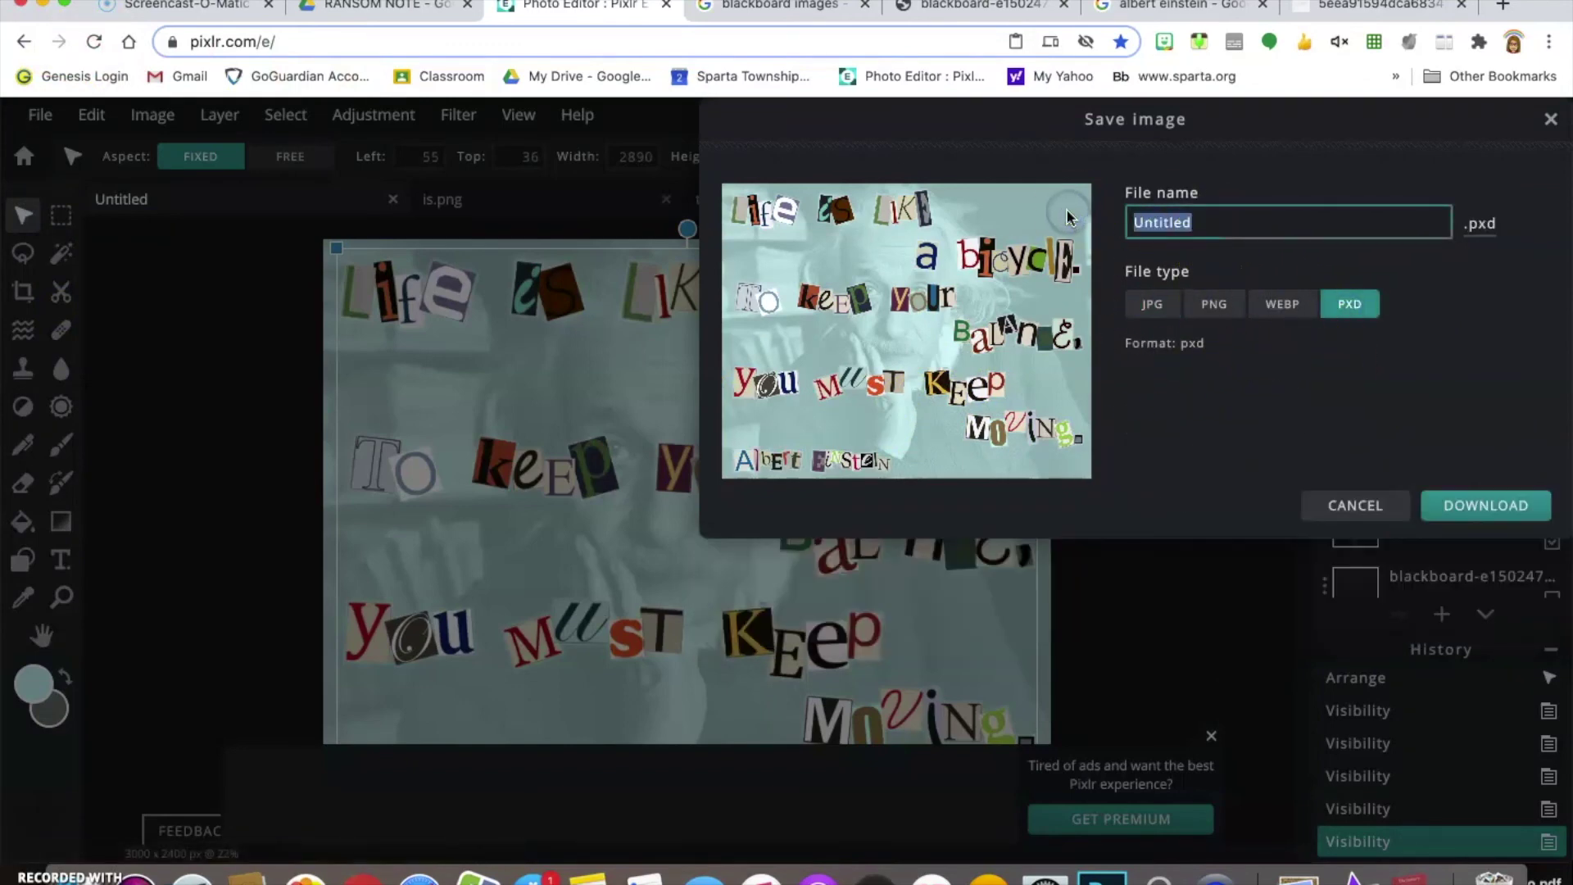
text(working co)
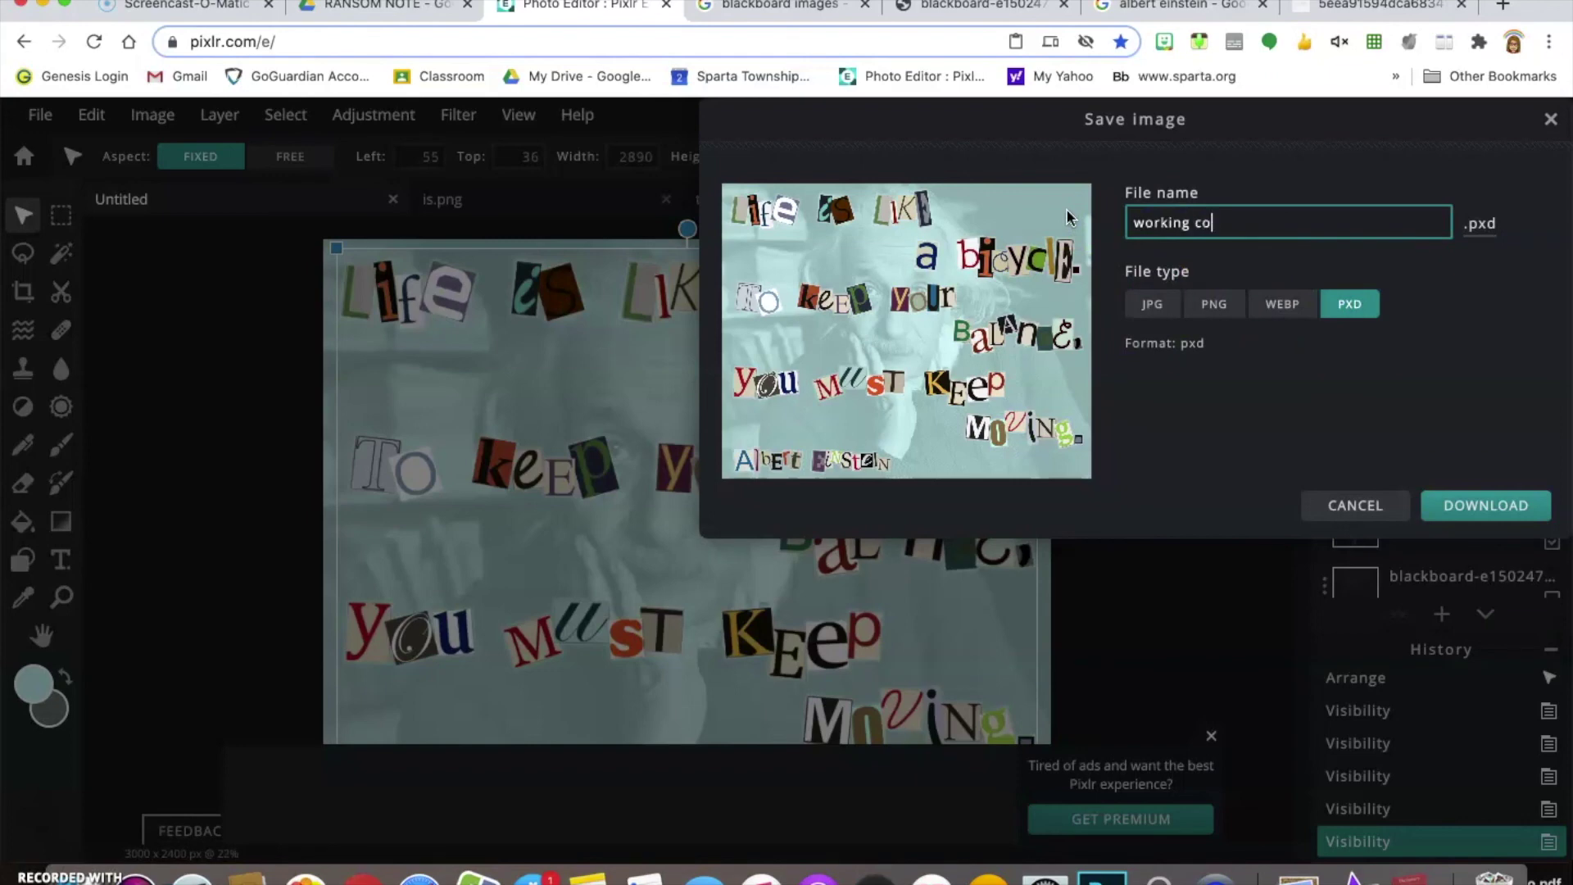
text(py)
click(1490, 508)
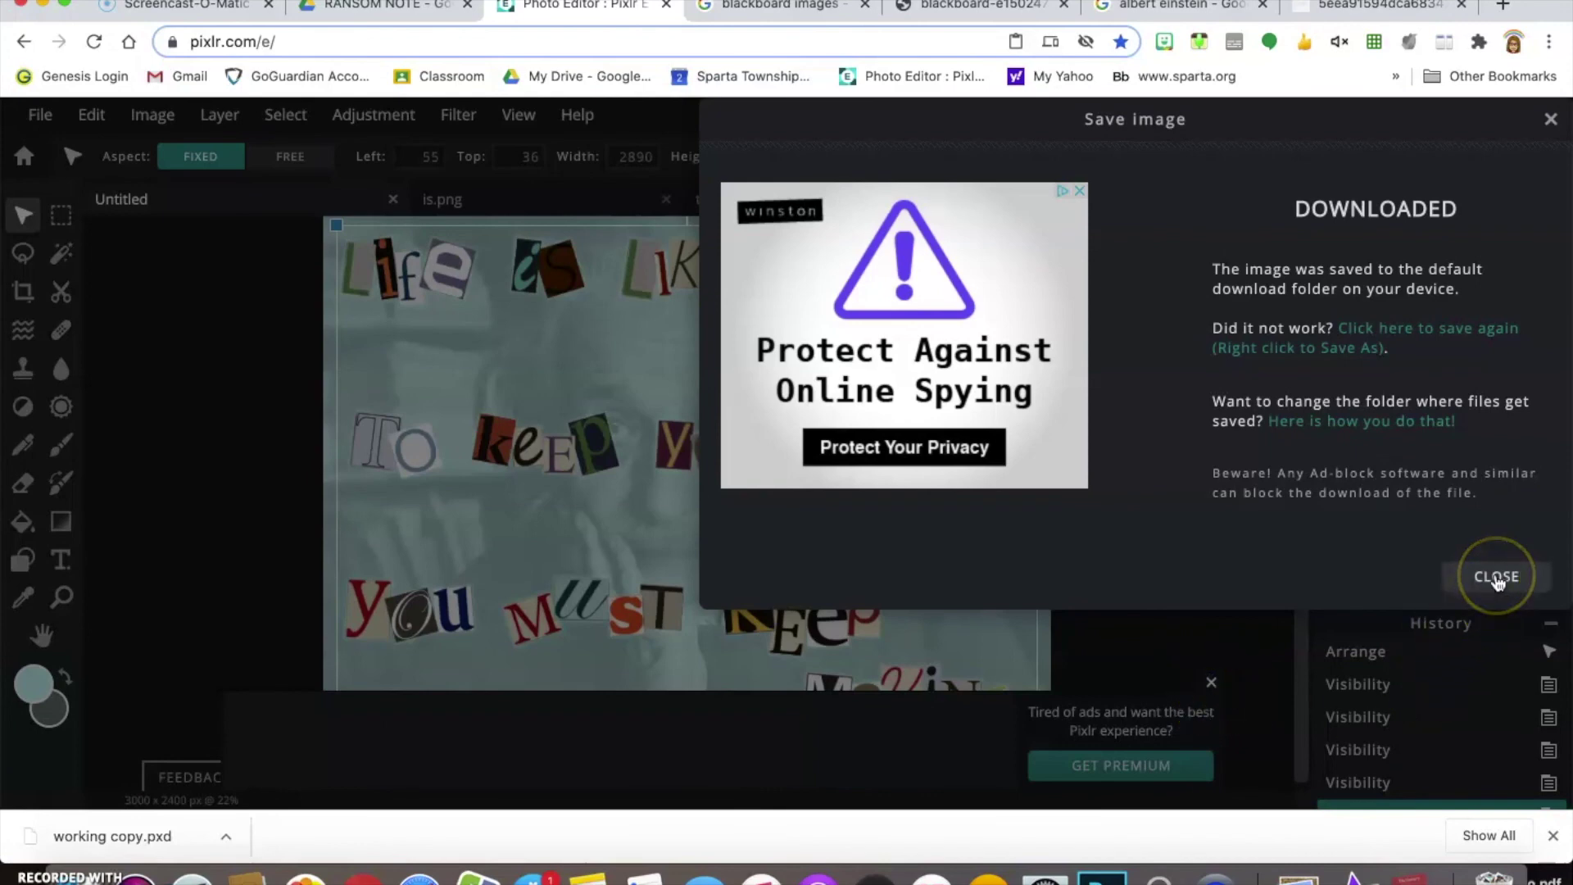
click(1496, 578)
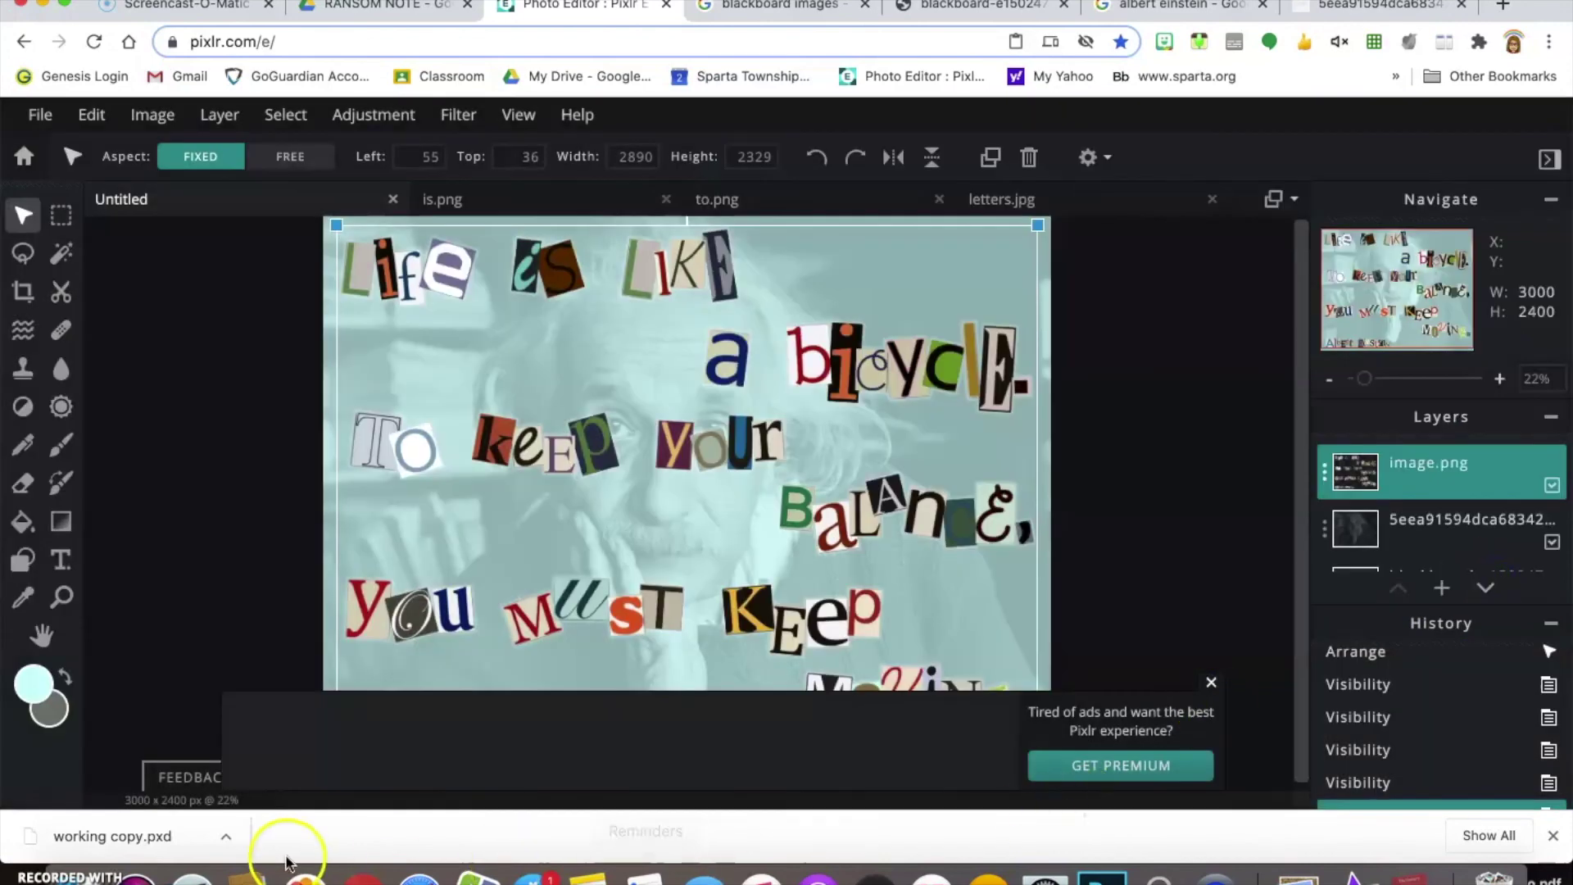